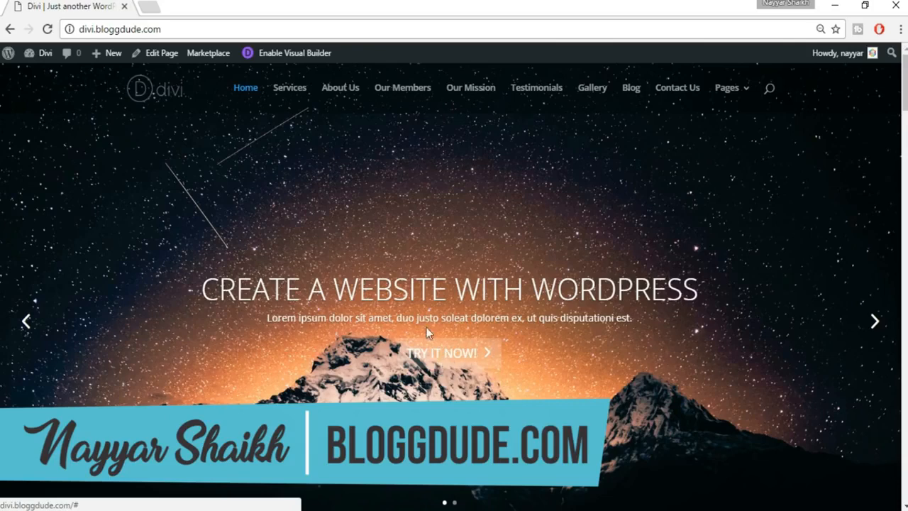
# Step: Advance the homepage slider to the next slide, then back to the mountain slide
pyautogui.click(875, 324)
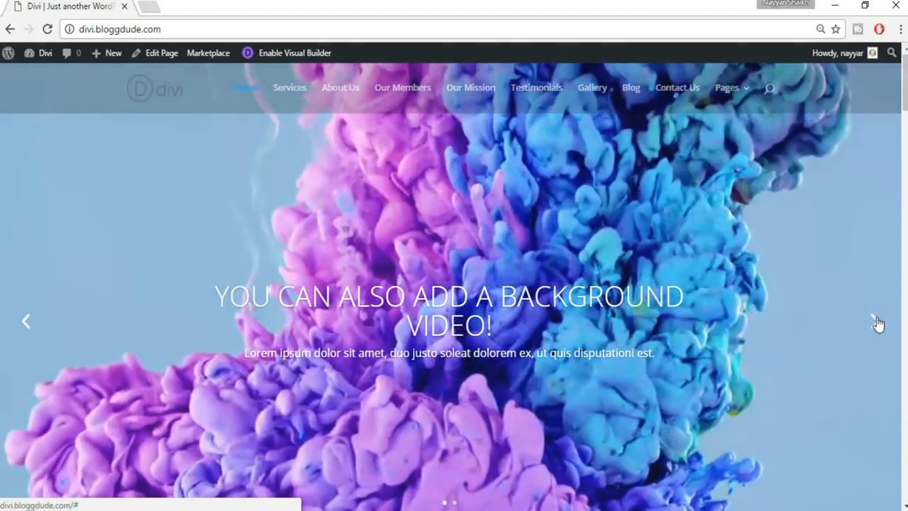
pyautogui.click(877, 323)
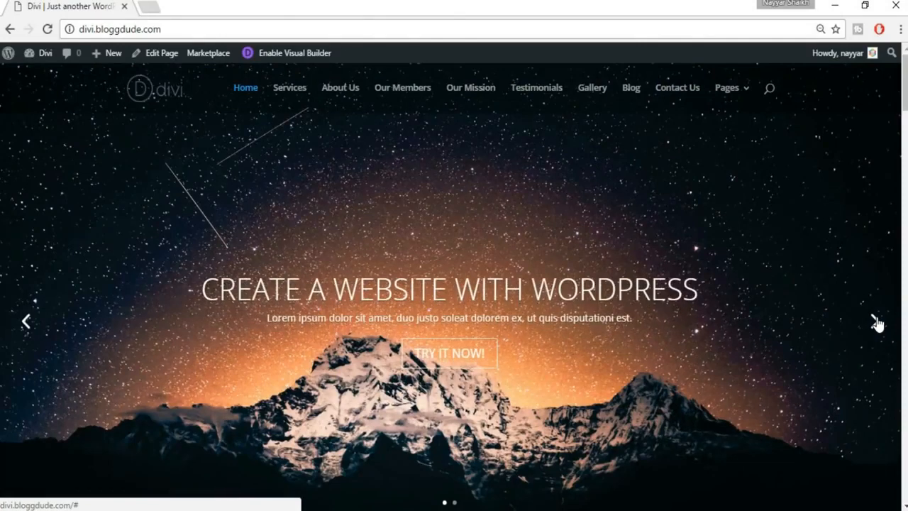
pyautogui.moveTo(745, 103)
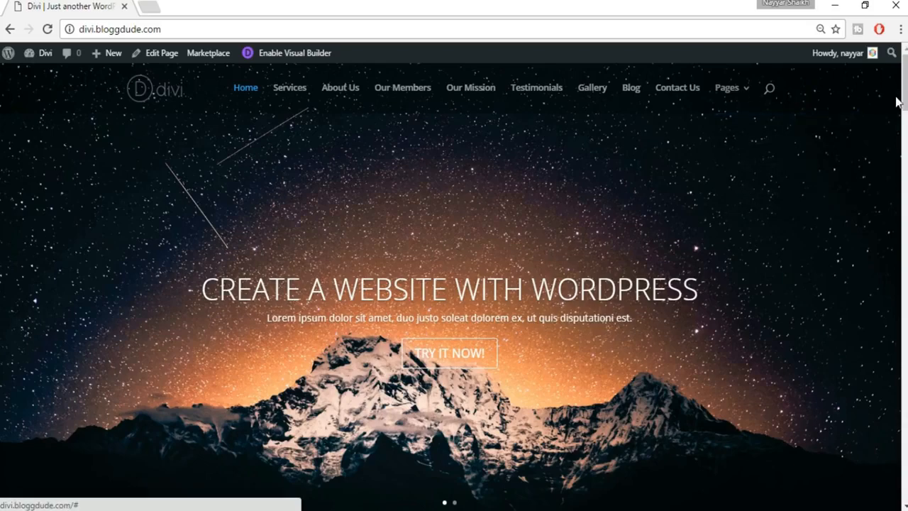
# Step: Scroll past Services, Who We Are and Our Members to the Creativity, Design and Management skill bars
pyautogui.moveTo(905, 104); pyautogui.dragTo(905, 146)
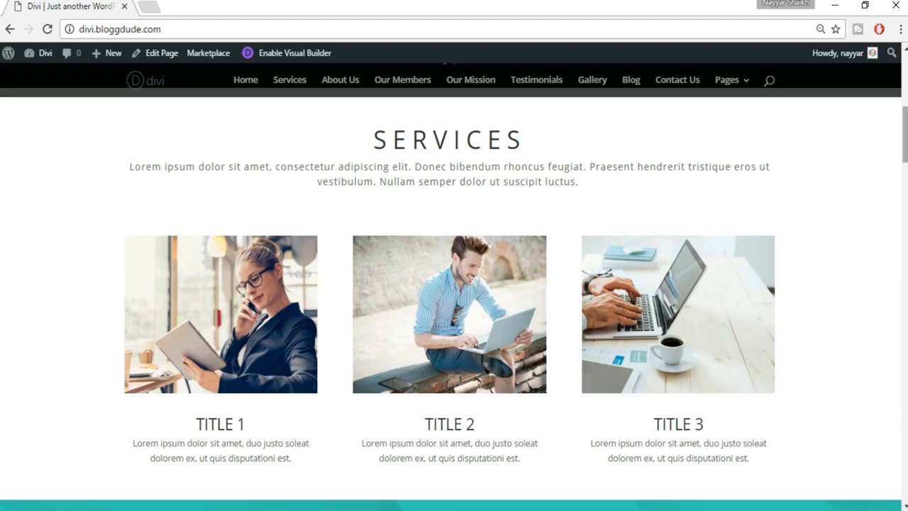
pyautogui.moveTo(905, 141); pyautogui.dragTo(906, 186)
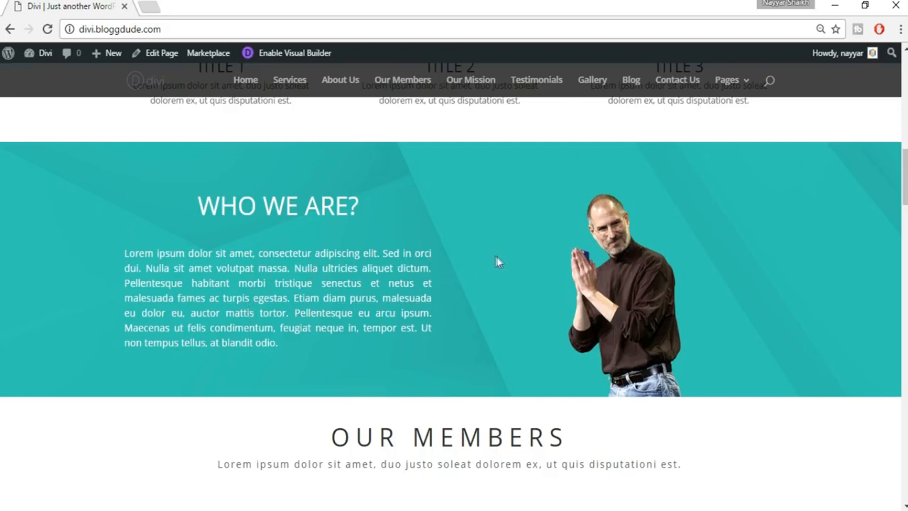
pyautogui.scroll(-4, 497, 262)
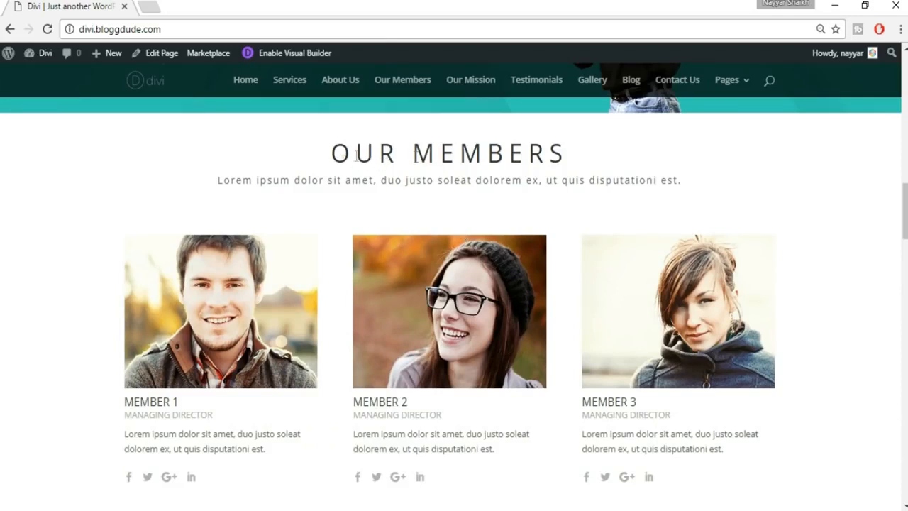
pyautogui.moveTo(332, 154); pyautogui.dragTo(571, 155)
pyautogui.click(569, 155)
pyautogui.scroll(-2, 426, 212)
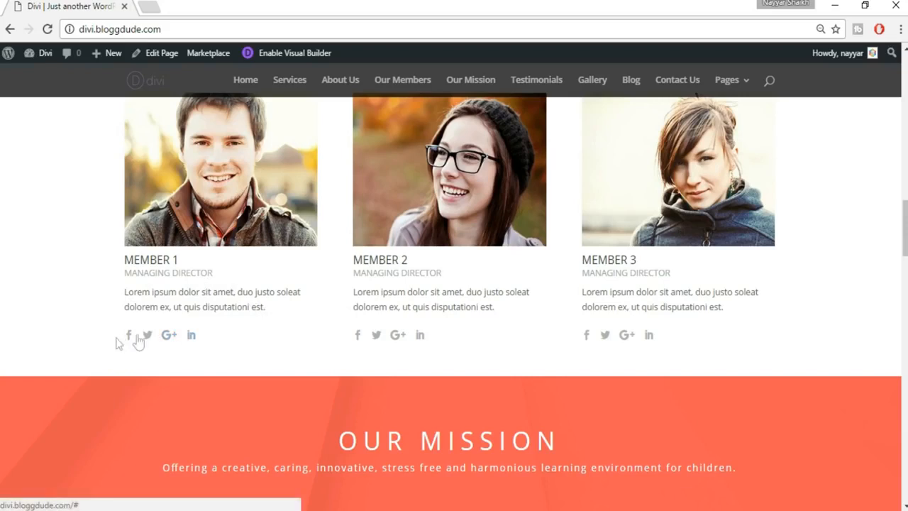
pyautogui.scroll(-4, 451, 178)
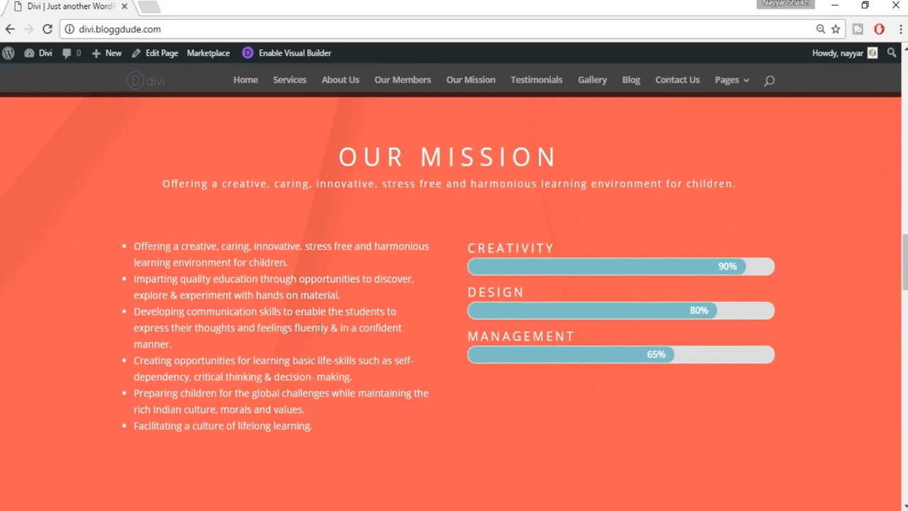
# Step: Scroll through Testimonials, the gallery and the three-post Latest Post grid to the Mumbai map and contact strip
pyautogui.scroll(-7, 318, 327)
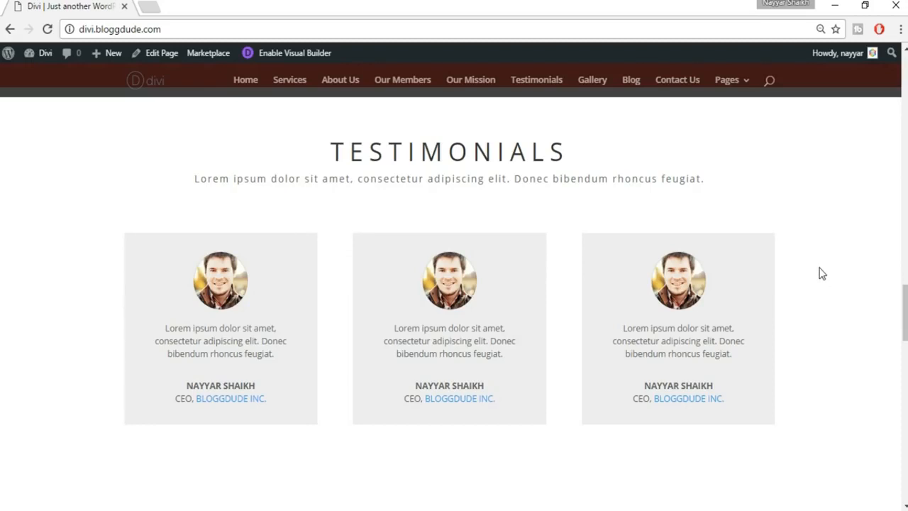
pyautogui.scroll(-5, 823, 300)
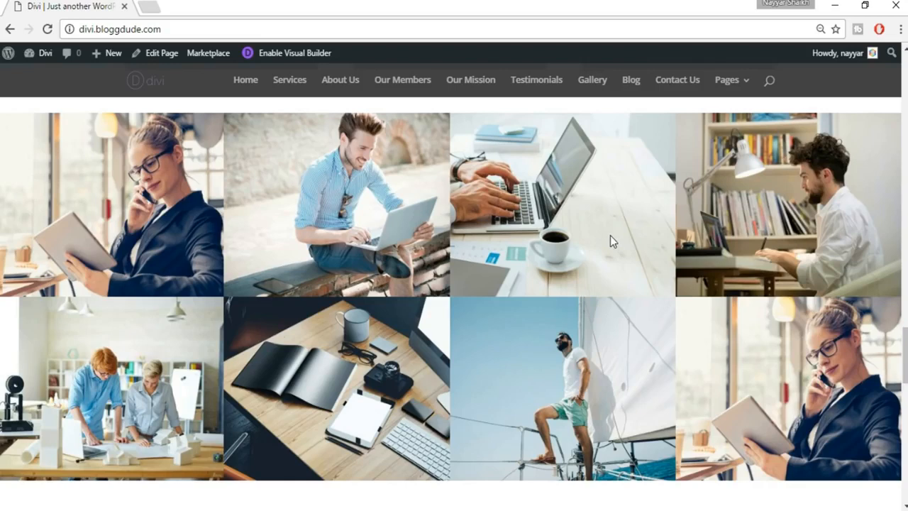
pyautogui.scroll(-5, 610, 236)
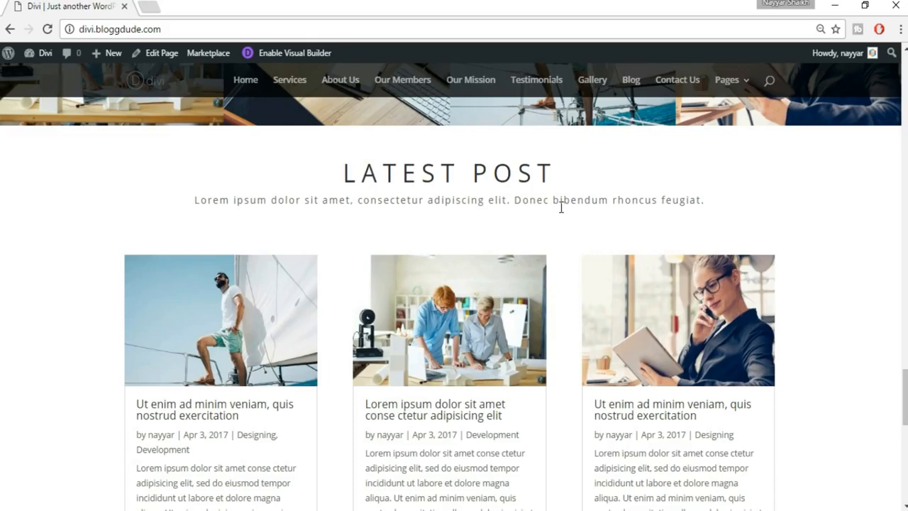
pyautogui.scroll(-1, 560, 207)
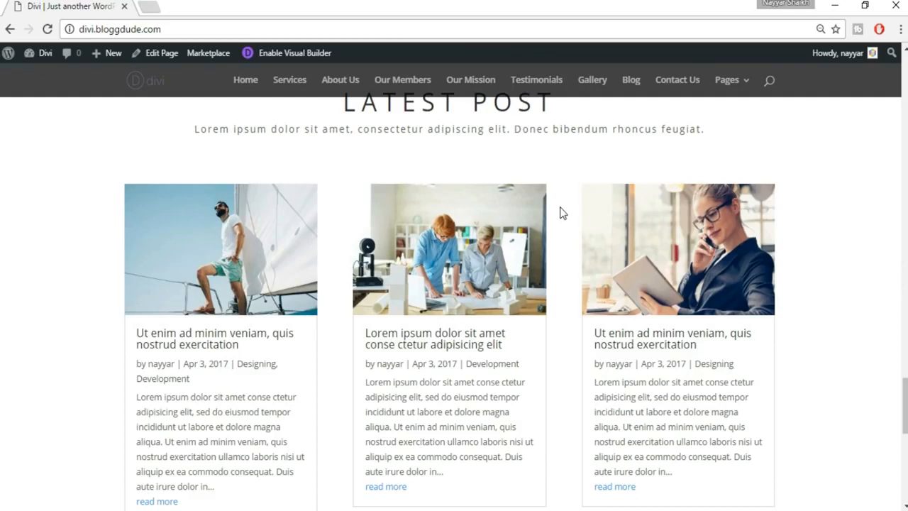
pyautogui.scroll(-2, 561, 211)
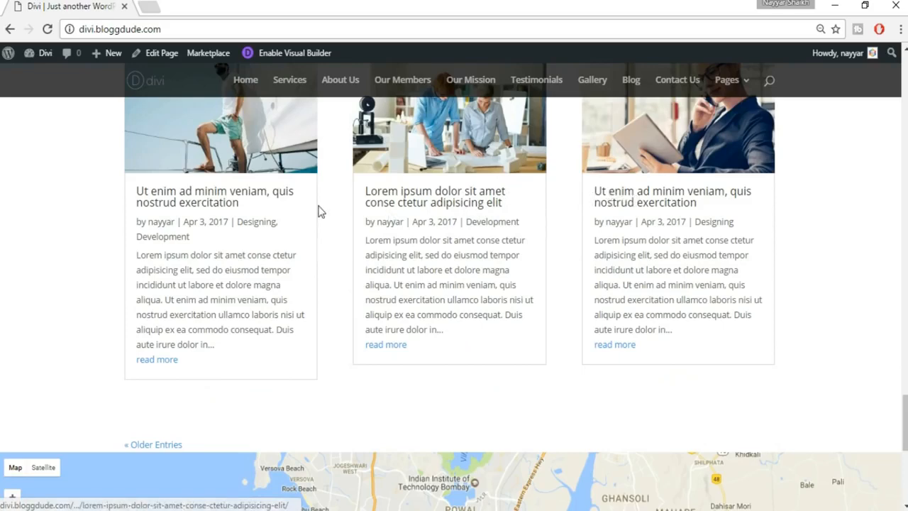
pyautogui.scroll(2, 318, 208)
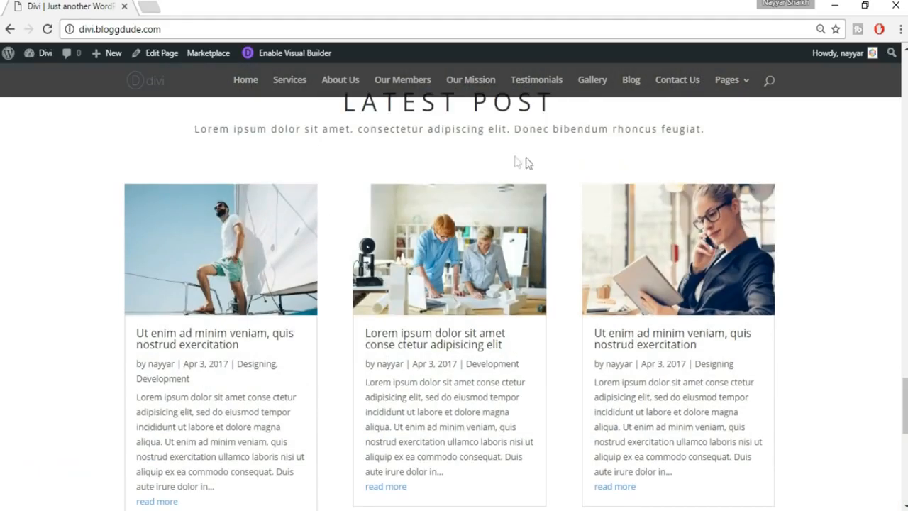
pyautogui.scroll(-3, 636, 234)
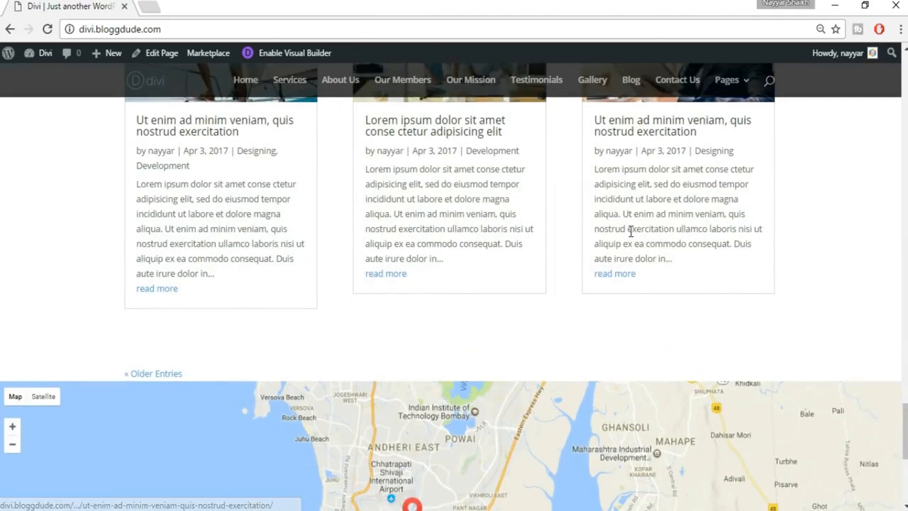
pyautogui.scroll(-4, 634, 229)
pyautogui.scroll(1, 332, 214)
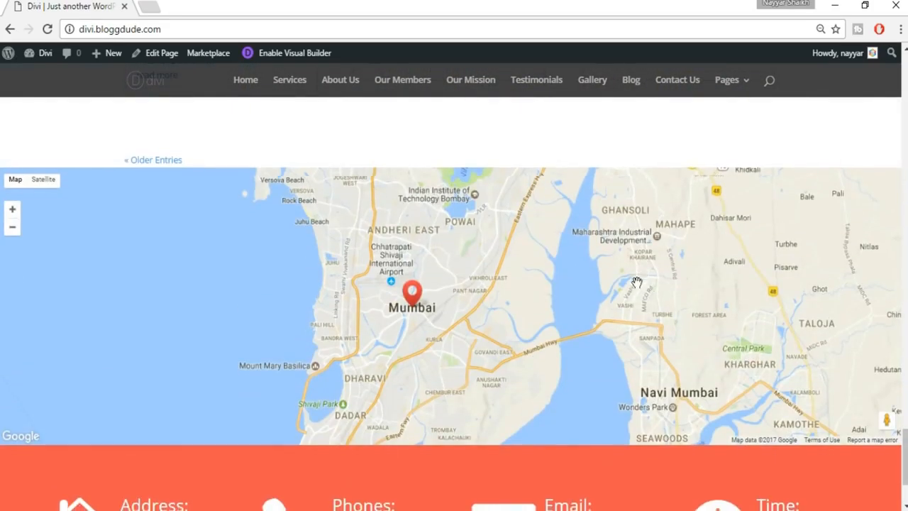
pyautogui.scroll(-2, 197, 395)
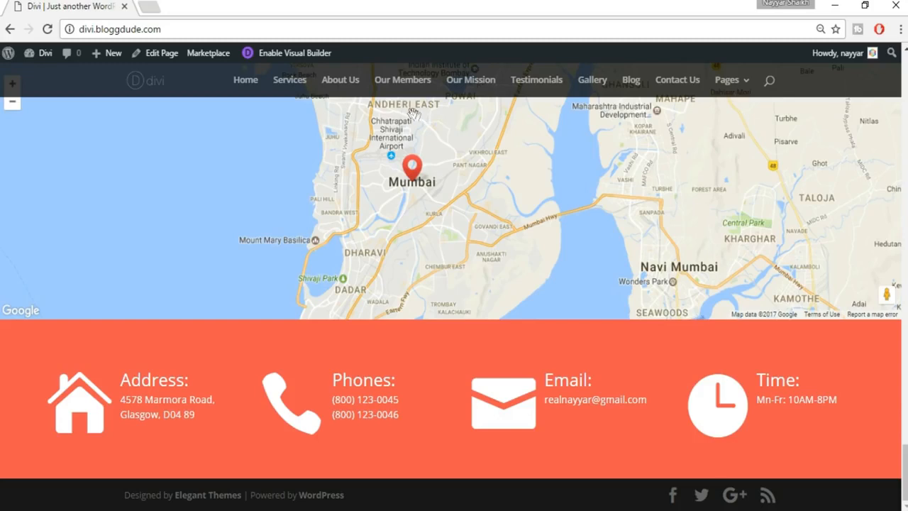
pyautogui.click(343, 83)
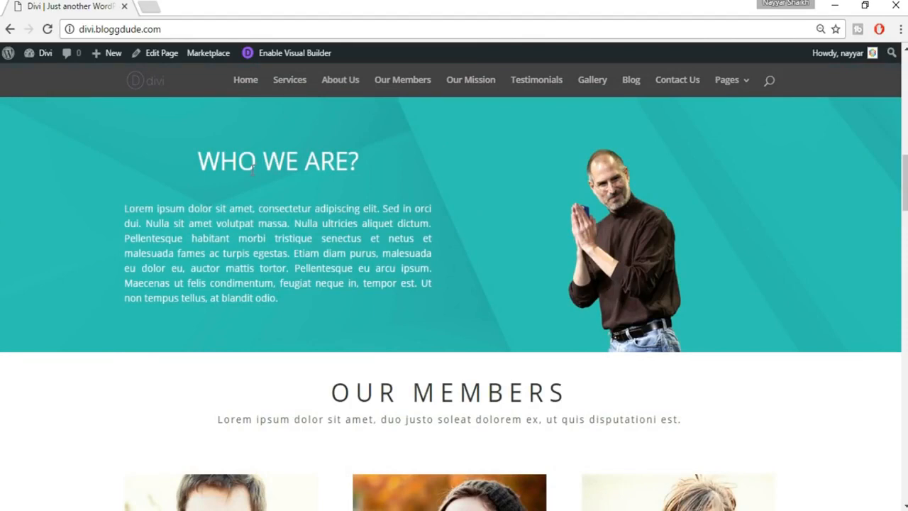
pyautogui.click(402, 81)
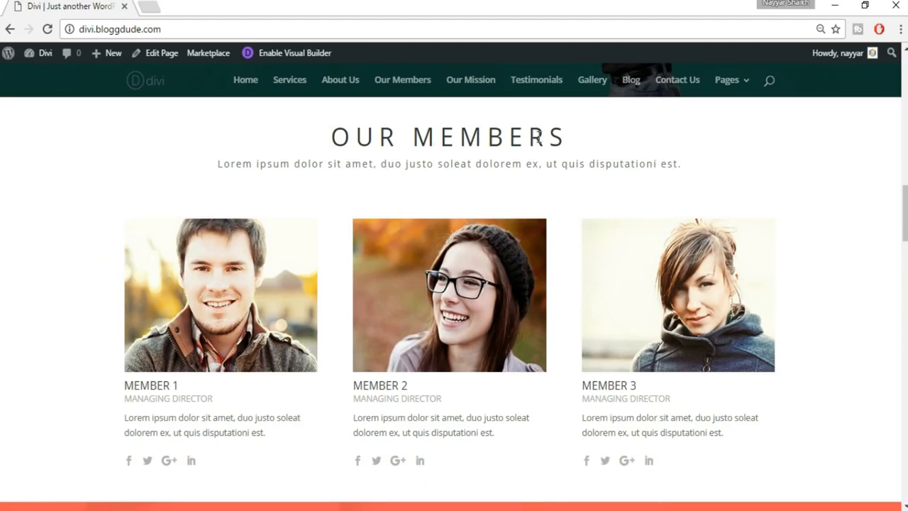
pyautogui.click(536, 85)
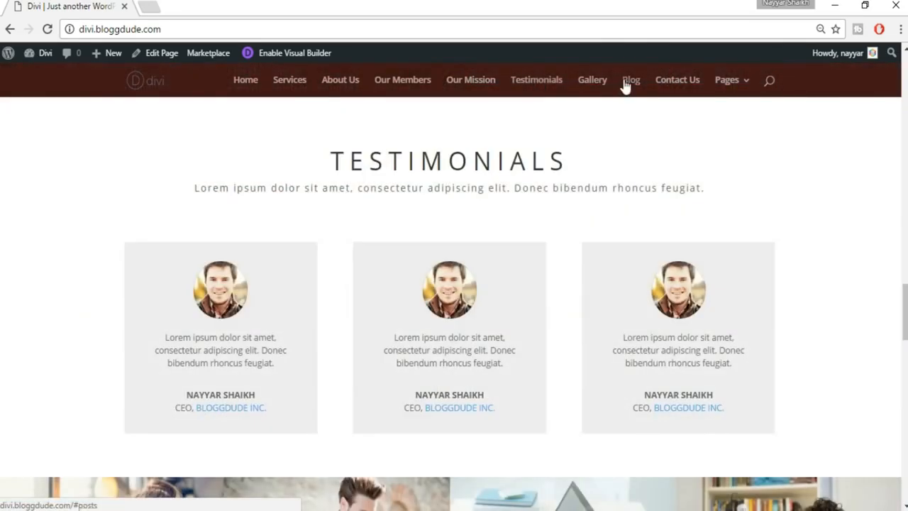
pyautogui.click(626, 84)
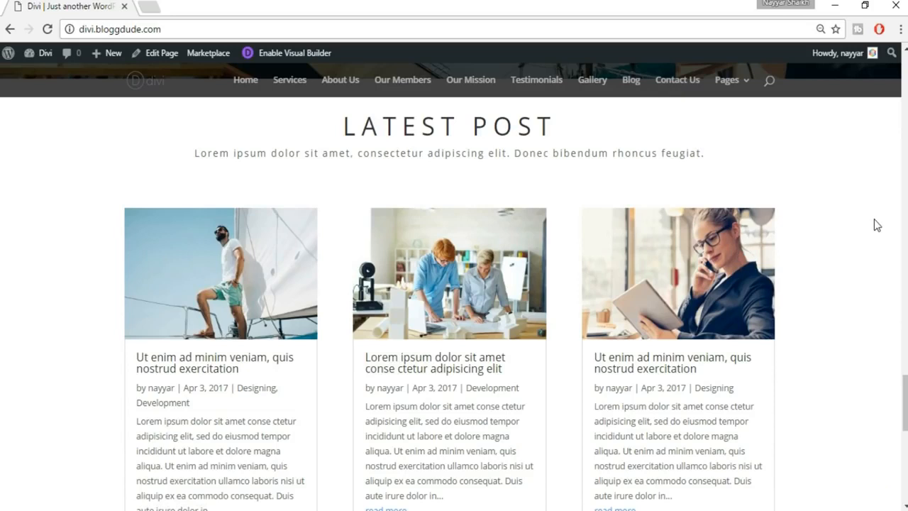
pyautogui.moveTo(748, 90)
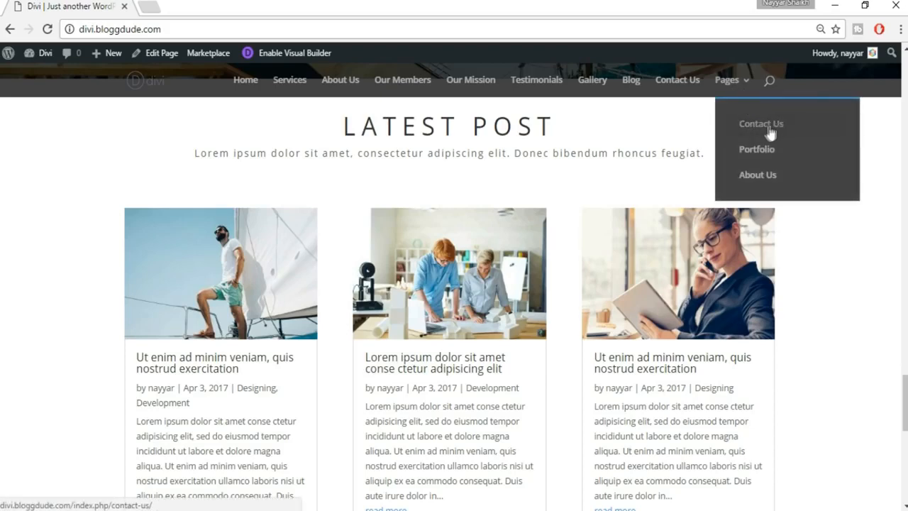
pyautogui.click(678, 82)
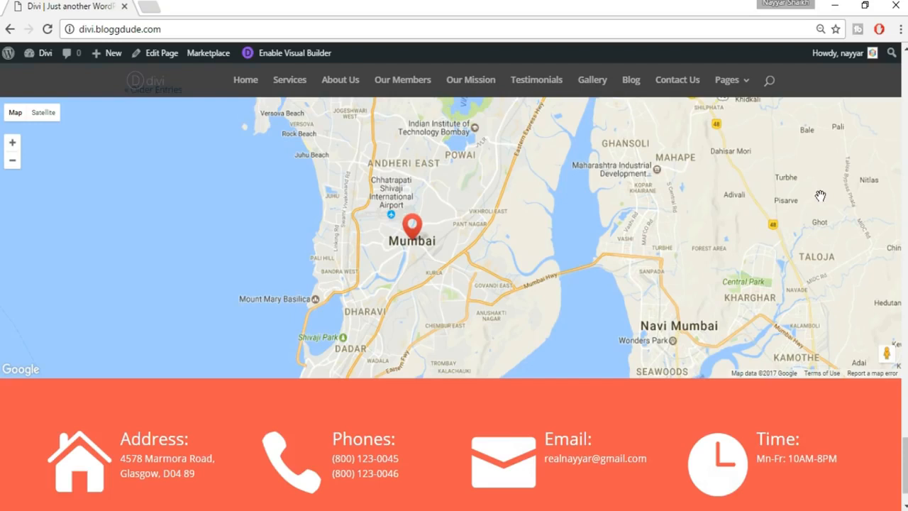
pyautogui.moveTo(740, 99)
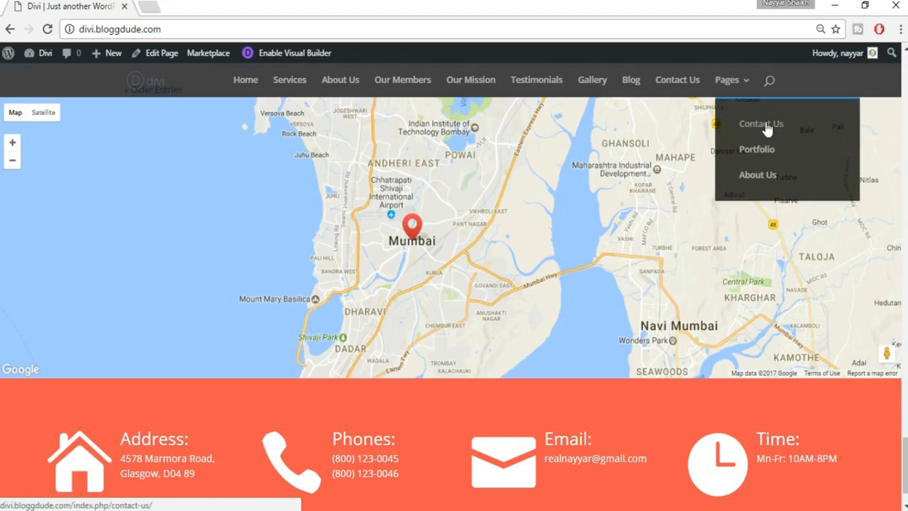
# Step: Open the Contact Us page and view, then close, the Mumbai map marker's info window
pyautogui.click(761, 124)
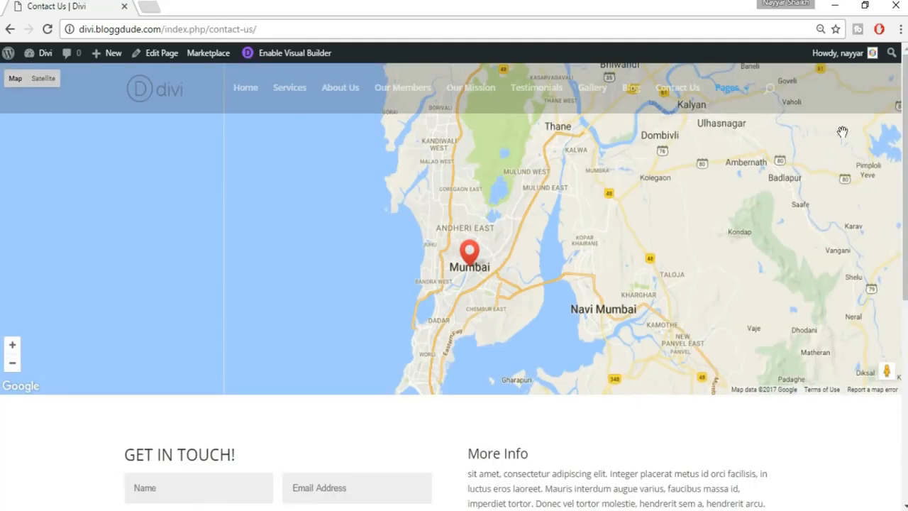
pyautogui.scroll(-5, 714, 308)
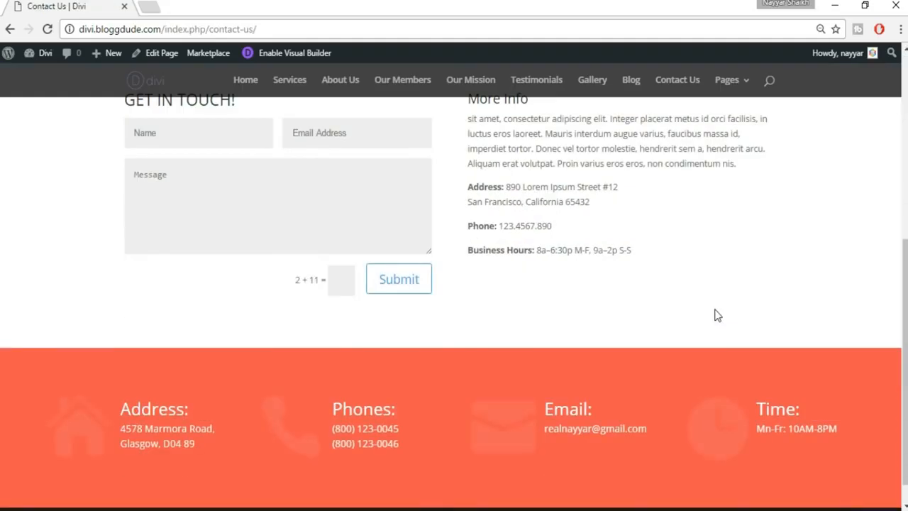
pyautogui.scroll(5, 714, 314)
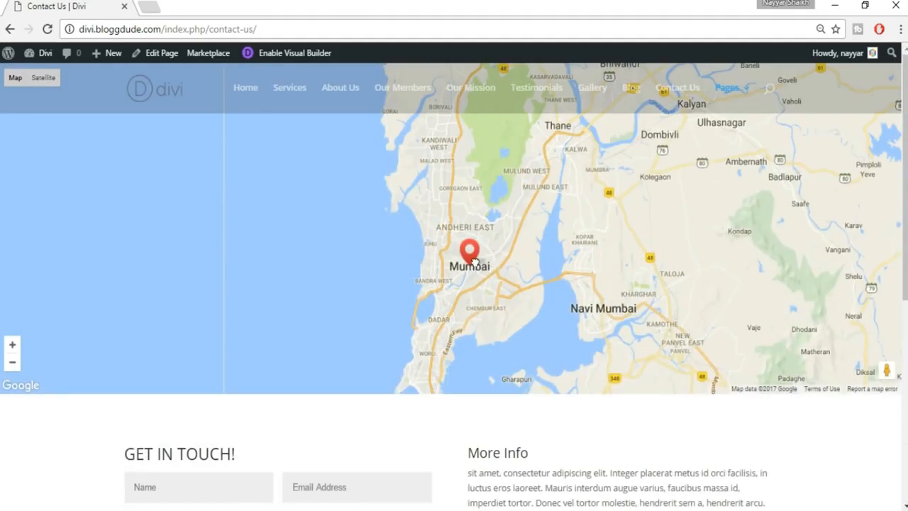
pyautogui.click(473, 261)
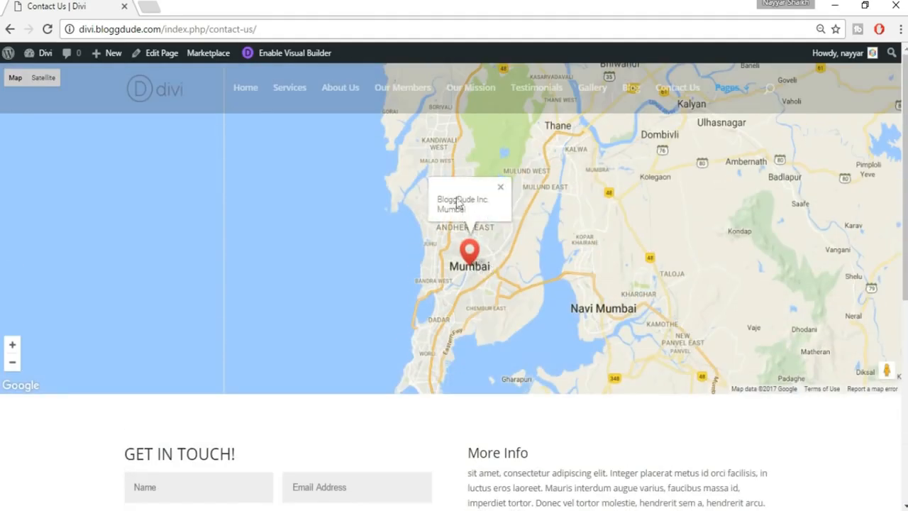
pyautogui.click(500, 187)
# Step: Scroll the Contact Us page down to its footer, then go to the Portfolio page
pyautogui.scroll(-4, 578, 245)
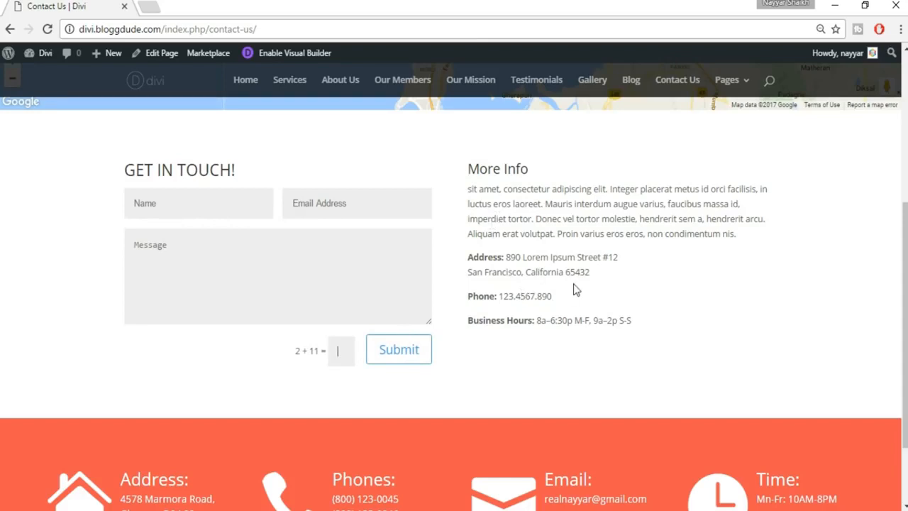
pyautogui.scroll(-2, 777, 314)
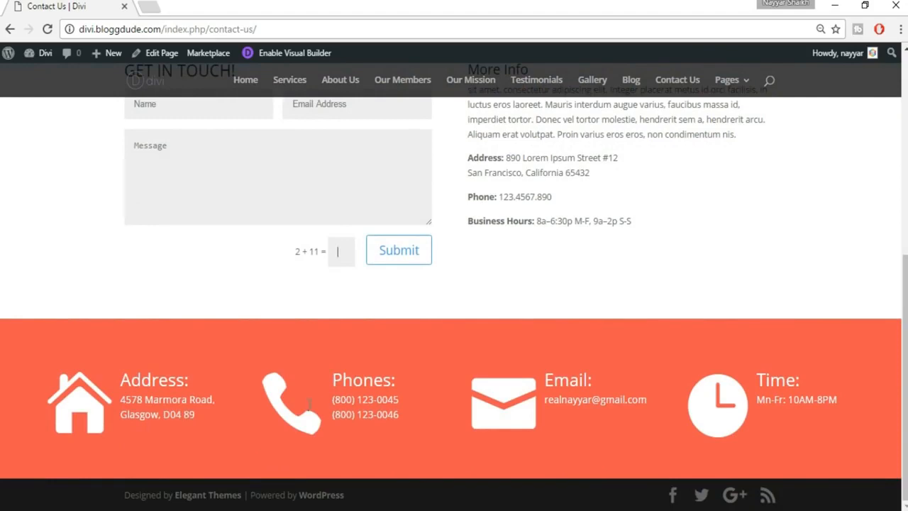
pyautogui.scroll(5, 559, 343)
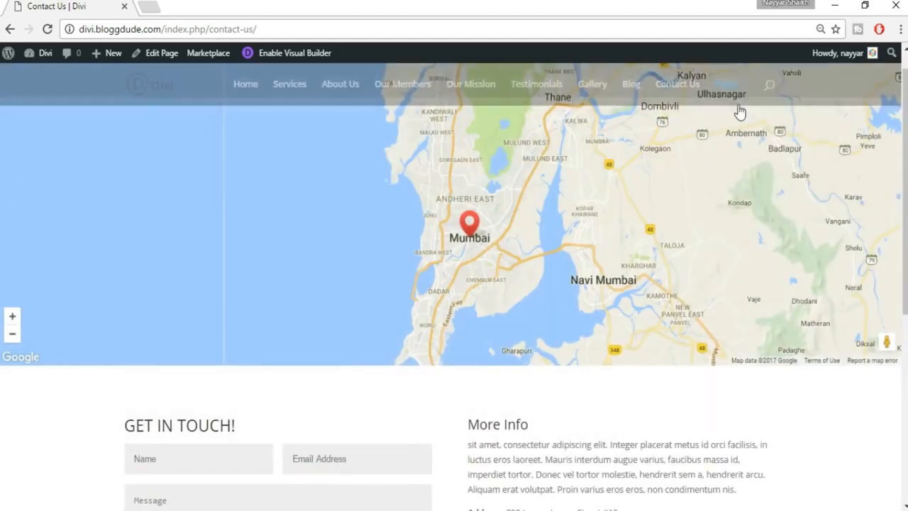
pyautogui.click(759, 163)
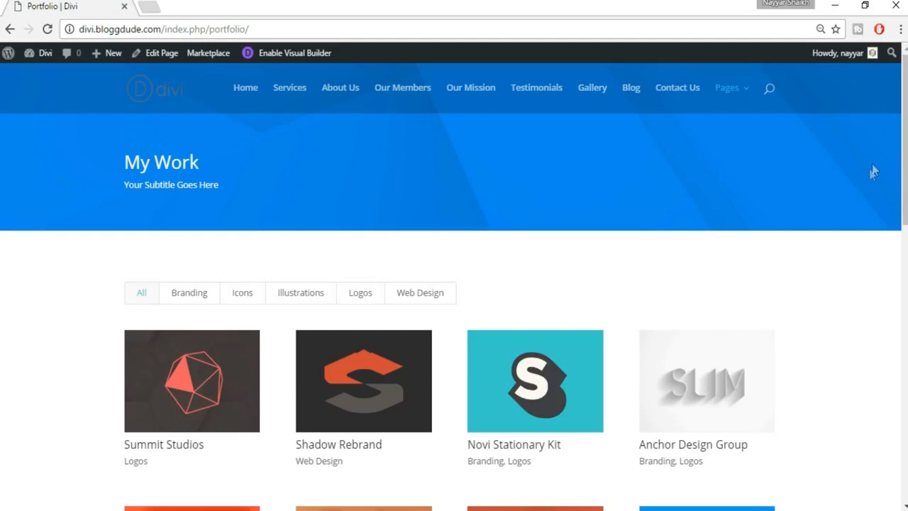
# Step: Scroll the Portfolio page's My Work grid down to the footer and back up to the top
pyautogui.moveTo(905, 163); pyautogui.dragTo(870, 431)
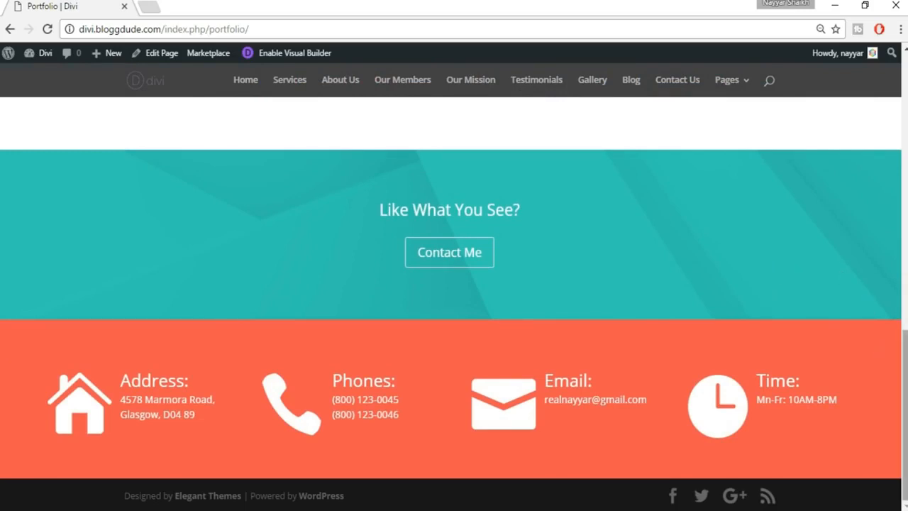
pyautogui.moveTo(905, 418); pyautogui.dragTo(905, 145)
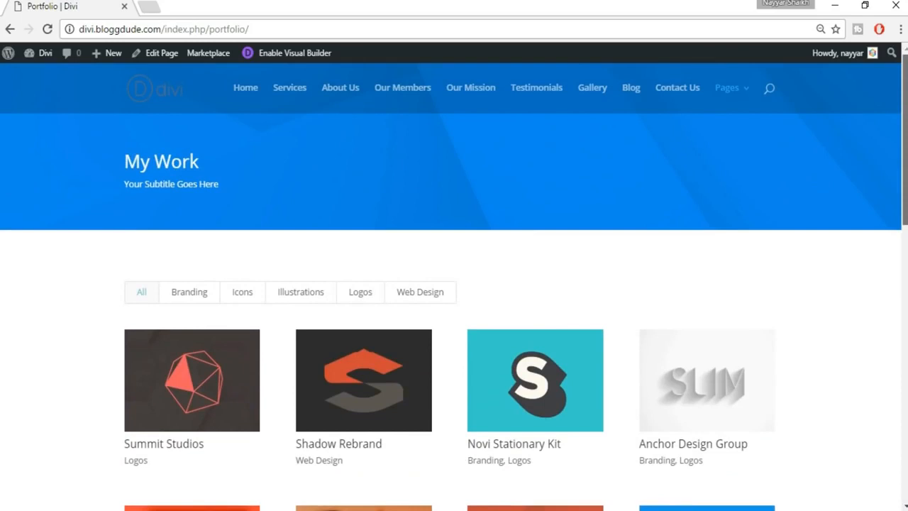
pyautogui.moveTo(744, 110)
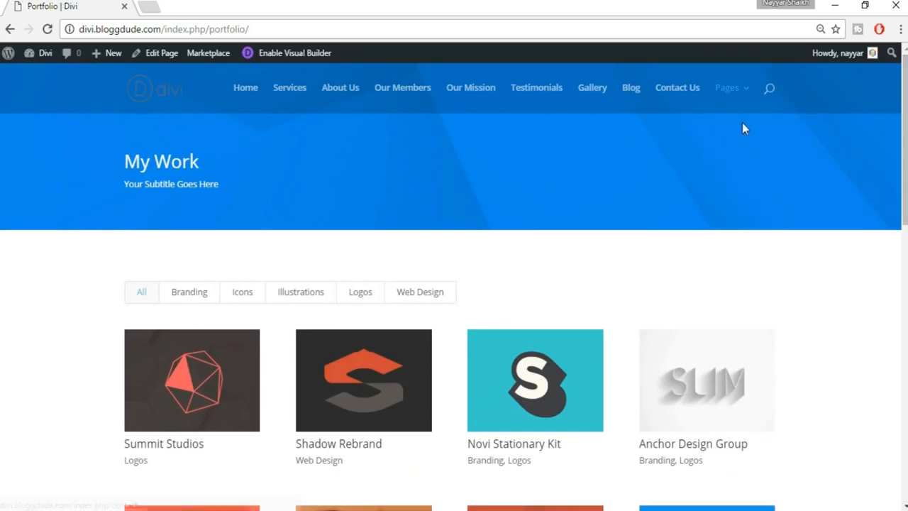
# Step: Open the About Us page and scroll through its Our Company hero, feature icons and Our Story skill bars
pyautogui.click(772, 199)
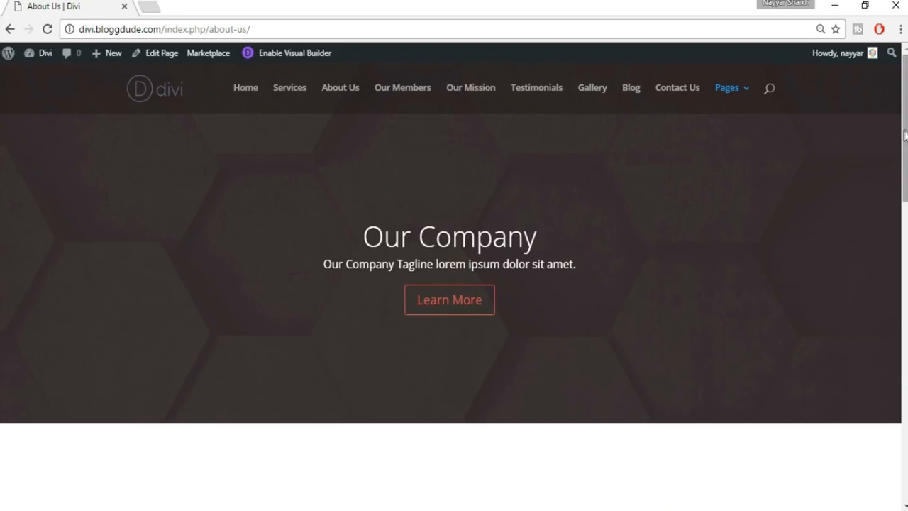
pyautogui.moveTo(906, 135); pyautogui.dragTo(907, 138)
pyautogui.moveTo(906, 137); pyautogui.dragTo(906, 148)
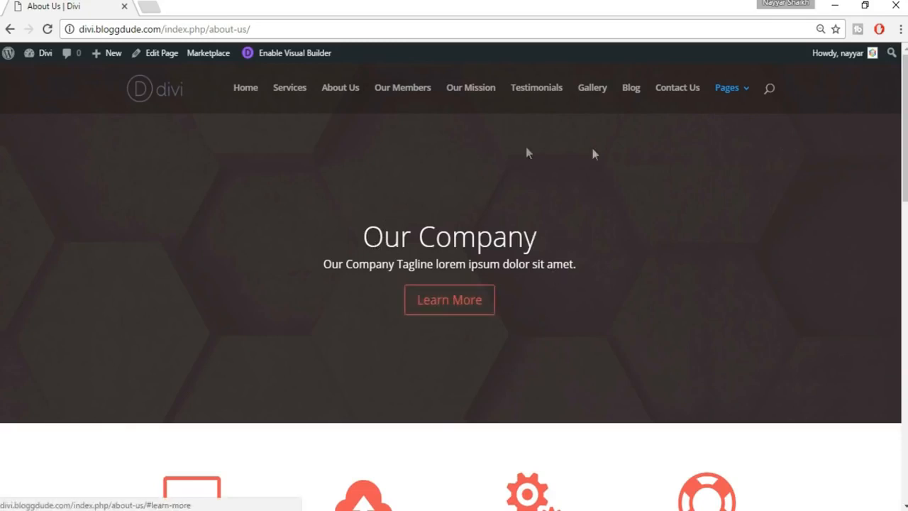
pyautogui.moveTo(905, 150); pyautogui.dragTo(905, 238)
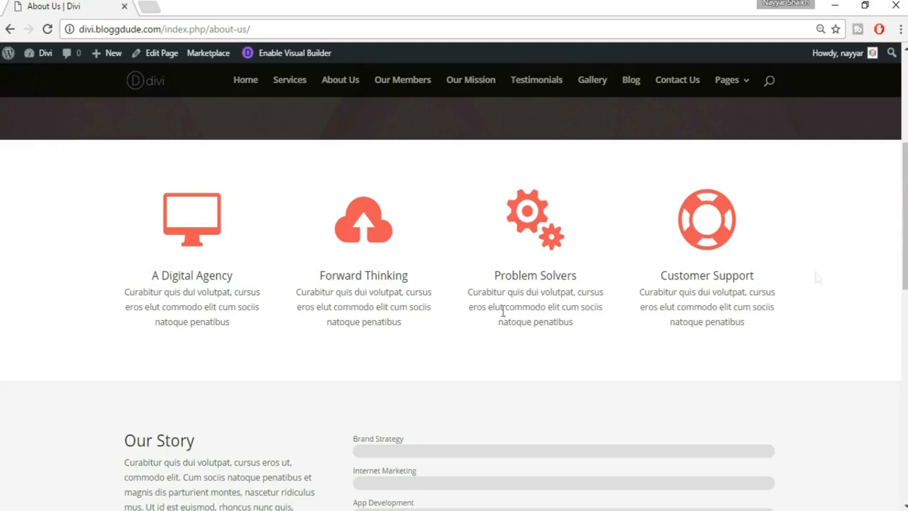
pyautogui.moveTo(905, 226); pyautogui.dragTo(905, 269)
pyautogui.scroll(-2, 196, 275)
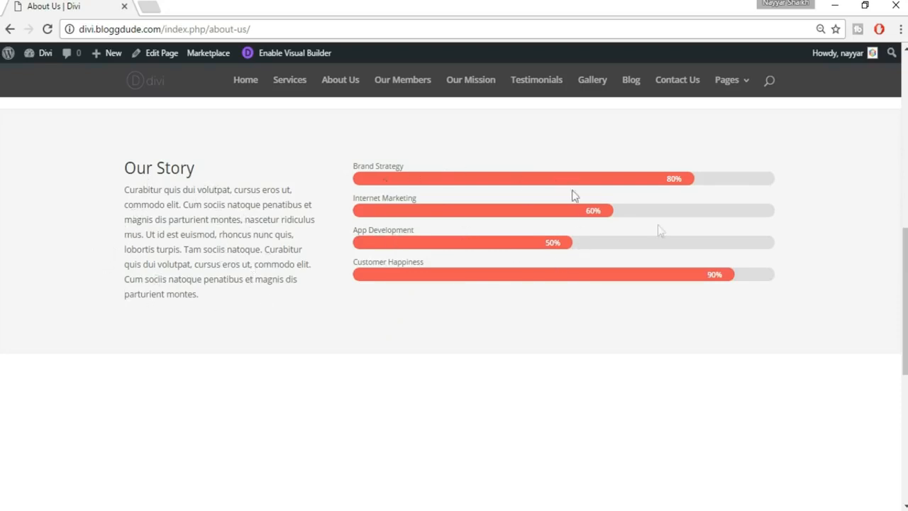
pyautogui.moveTo(903, 330); pyautogui.dragTo(902, 419)
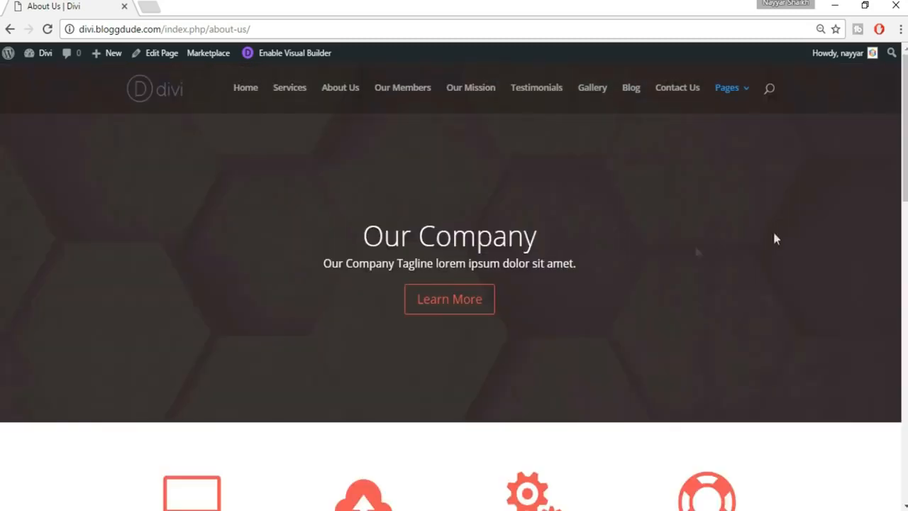
pyautogui.moveTo(905, 171); pyautogui.dragTo(905, 348)
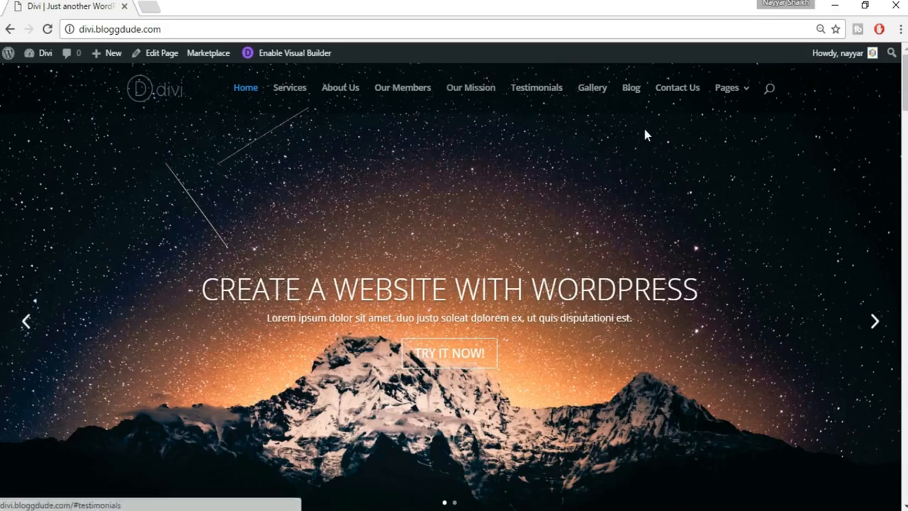
# Step: Enable the Visual Builder on the home page and click into the mountain slide's heading
pyautogui.click(282, 60)
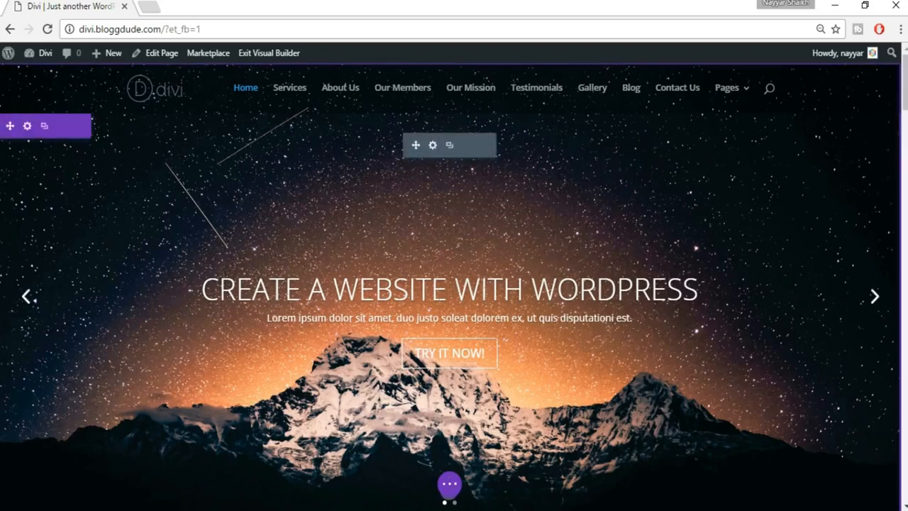
pyautogui.click(540, 287)
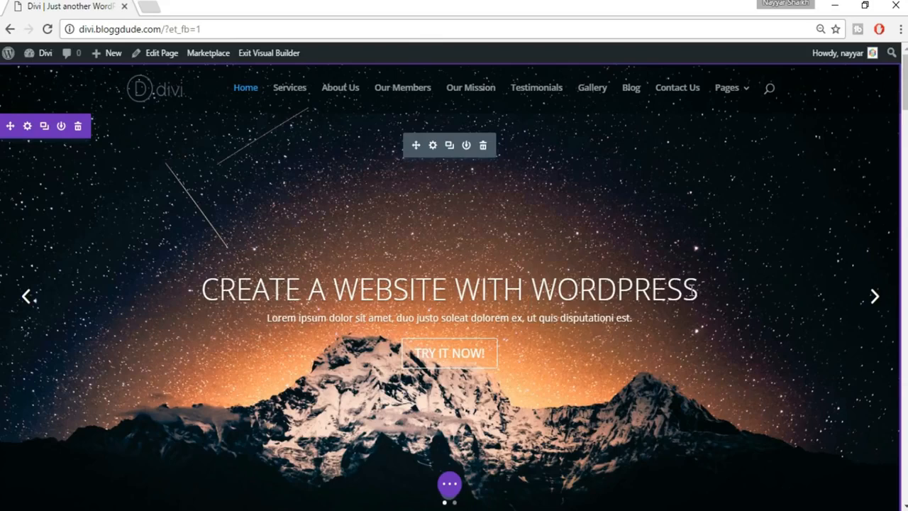
# Step: Replace WORDPRESS with DIVI 3.0 so the slide reads 'CREATE A WEBSITE WITH DIVI 3.0'
pyautogui.doubleClick(691, 289)
pyautogui.hotkey('ctrl', 'a')
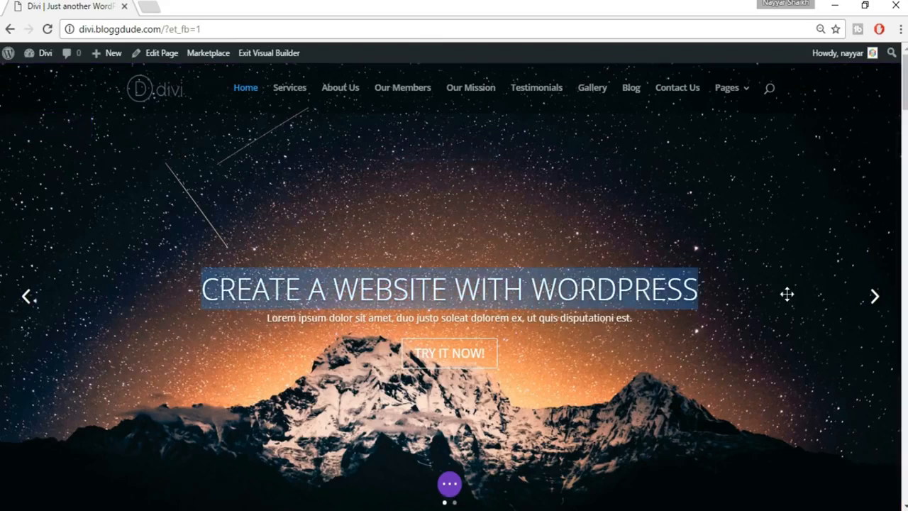
pyautogui.click(636, 288)
pyautogui.moveTo(532, 288); pyautogui.dragTo(693, 282)
pyautogui.write('D')
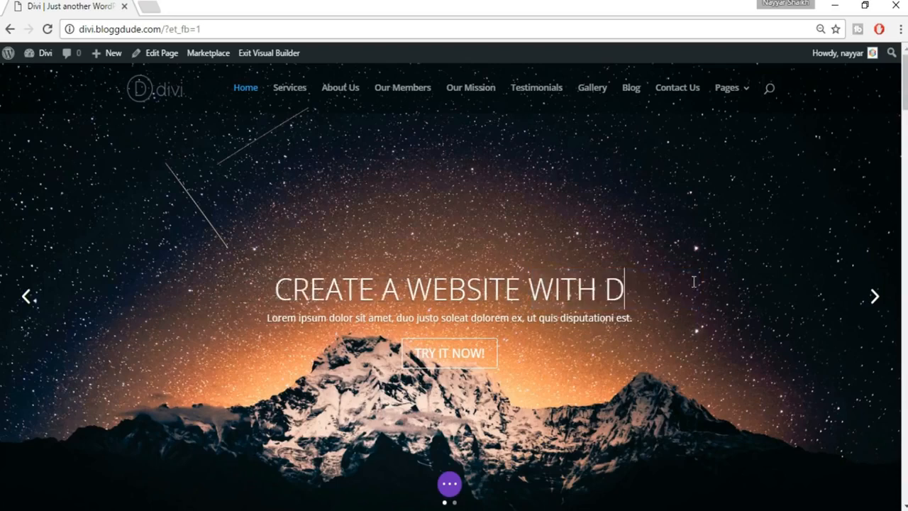
pyautogui.write('IVI 3.0')
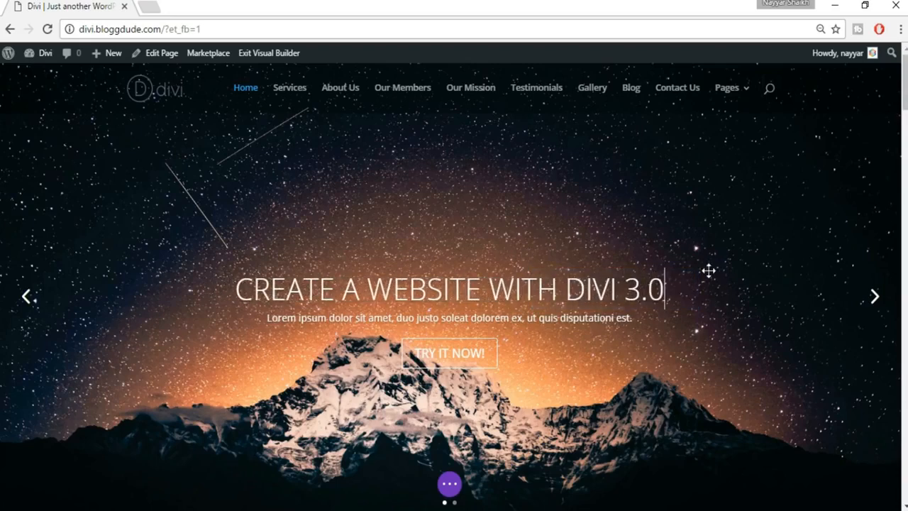
pyautogui.scroll(-1, 708, 271)
pyautogui.scroll(-5, 707, 271)
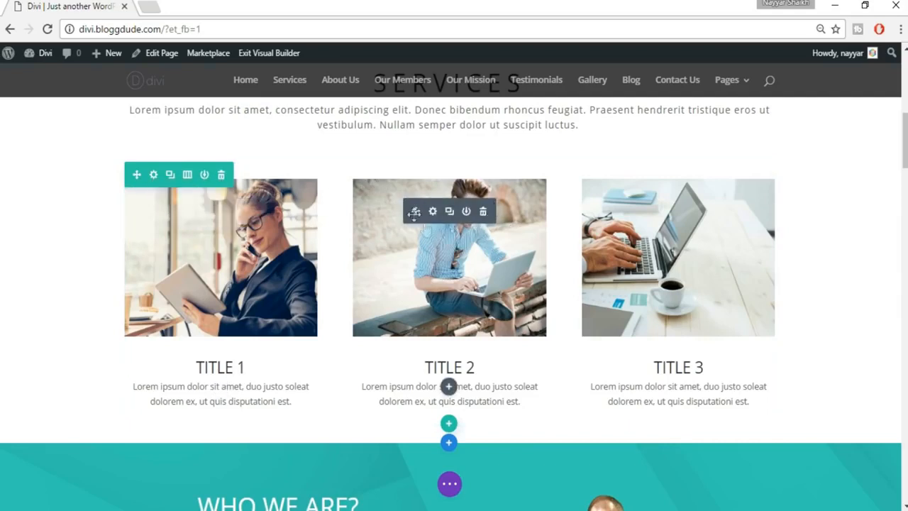
# Step: Swap the first two service modules and retype the TITLE 2 heading as a person's name
pyautogui.moveTo(219, 211); pyautogui.dragTo(460, 209)
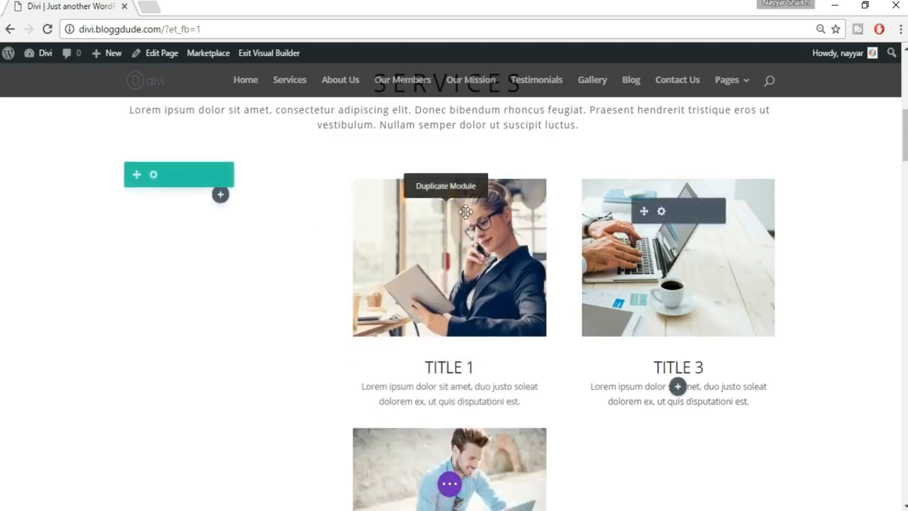
pyautogui.moveTo(416, 459); pyautogui.dragTo(294, 264)
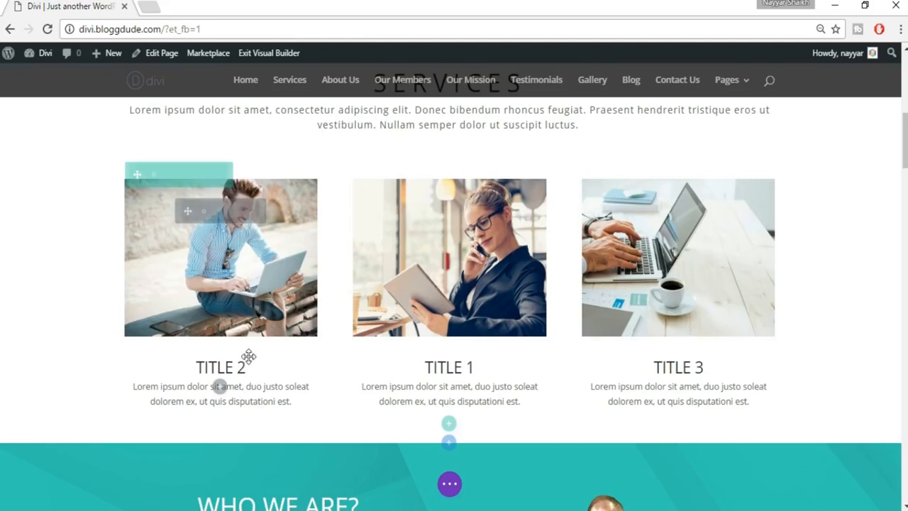
pyautogui.tripleClick(214, 366)
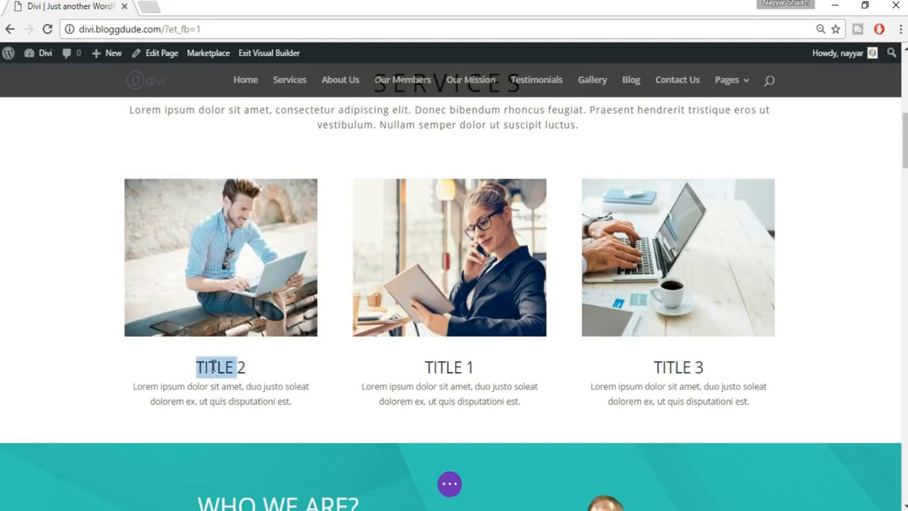
pyautogui.write('NAYYAR SHAIKH')
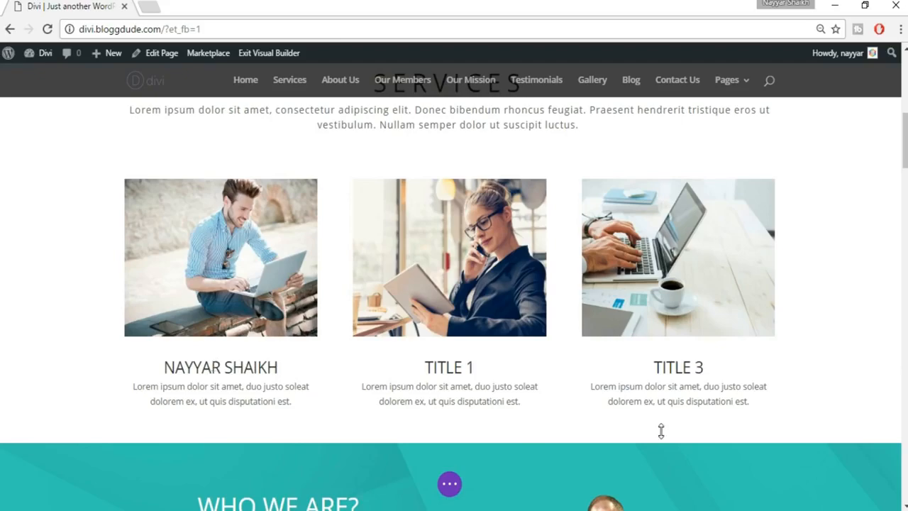
# Step: Scroll further down the home page below the Services row in the Visual Builder
pyautogui.scroll(-5, 660, 430)
pyautogui.scroll(-3, 621, 399)
pyautogui.scroll(-8, 621, 399)
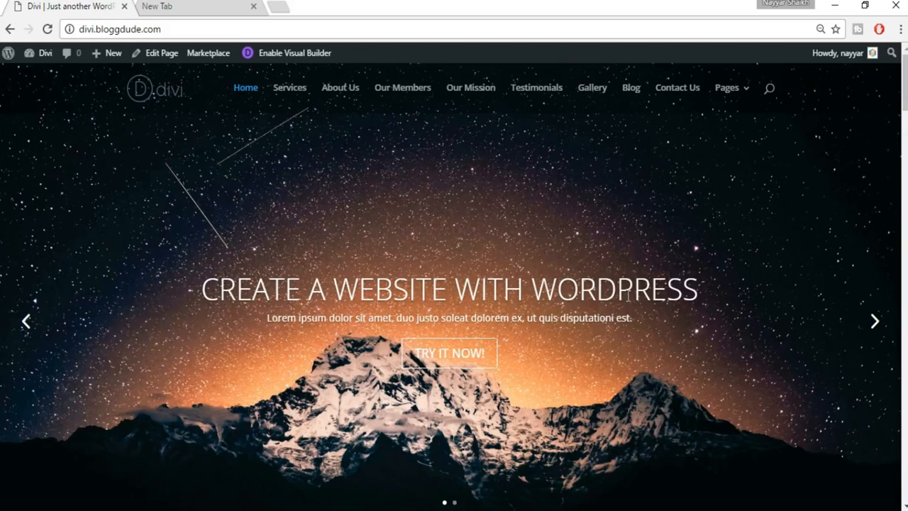
# Step: Go to bloggdude.com/hostgator in the new tab to load HostGator's Web Hosting page
pyautogui.click(213, 3)
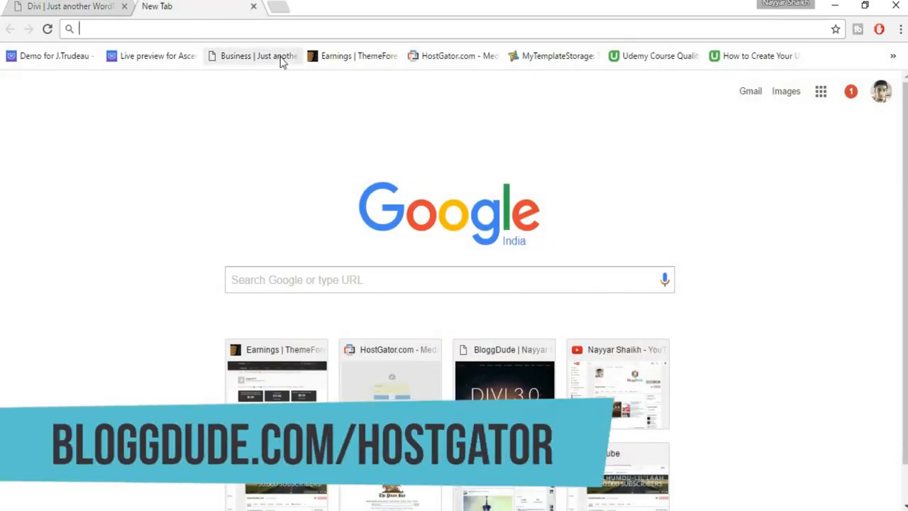
pyautogui.write('bloggdude.com/hostgat')
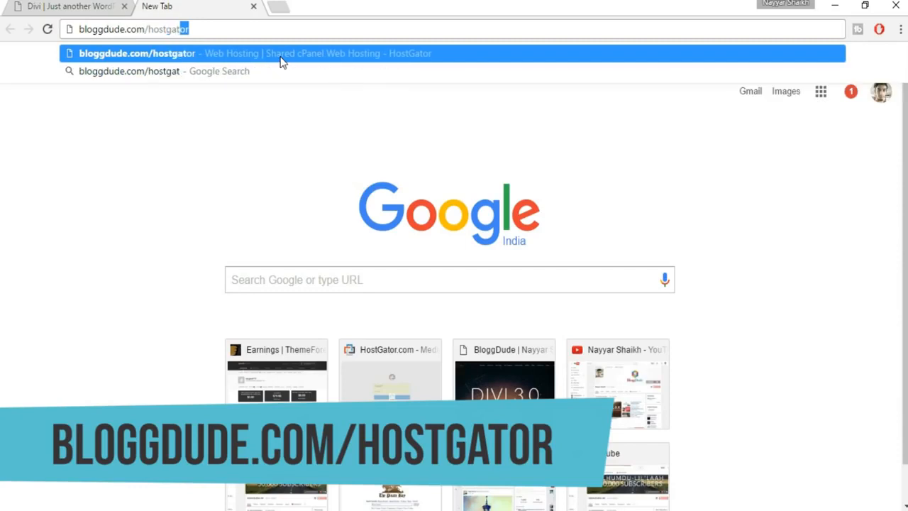
pyautogui.press('Return')
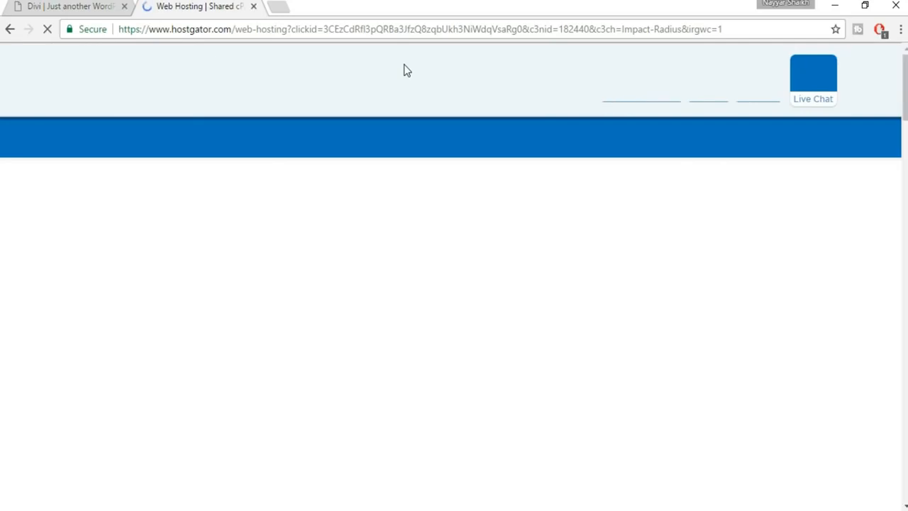
# Step: Scroll HostGator's Web Hosting page down to the Hatchling, Baby and Business plan cards
pyautogui.scroll(-3, 222, 144)
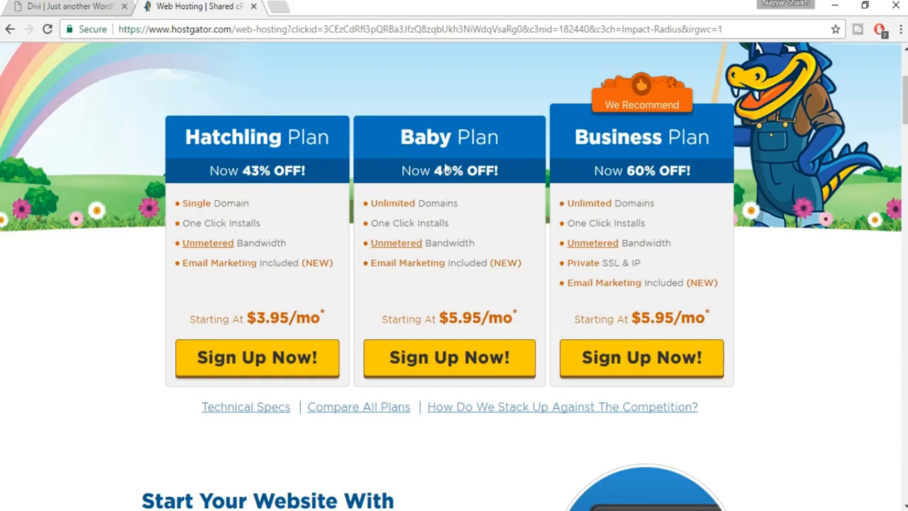
# Step: Start signing up for HostGator's Baby plan
pyautogui.click(464, 364)
pyautogui.scroll(-1, 739, 286)
pyautogui.scroll(1, 739, 290)
pyautogui.scroll(-2, 739, 289)
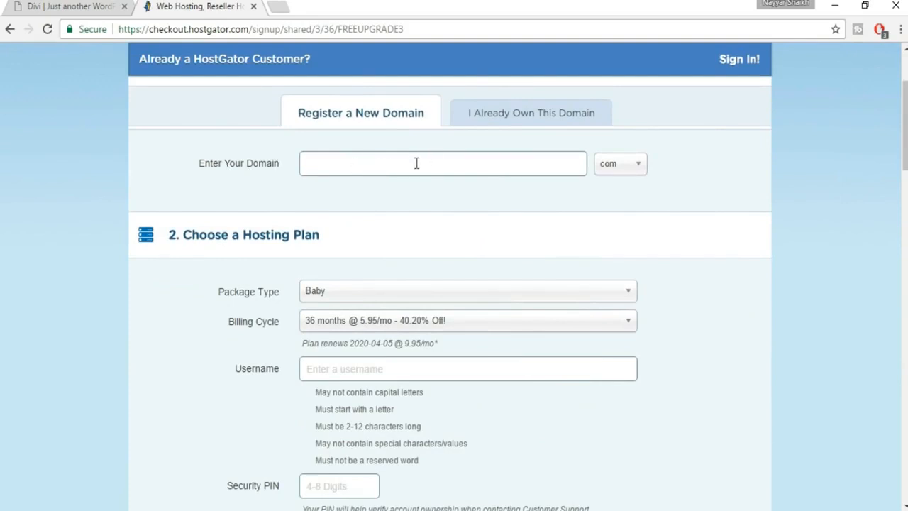
# Step: Enter bloggdude.com as the domain and mark it as one you already own
pyautogui.write('bloggdude')
pyautogui.press('Tab')
pyautogui.write('c')
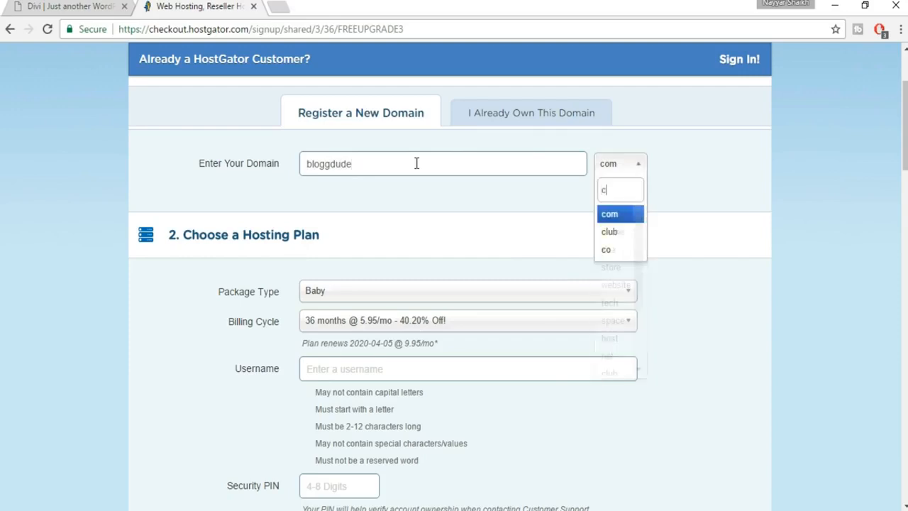
pyautogui.write('om')
pyautogui.click(622, 216)
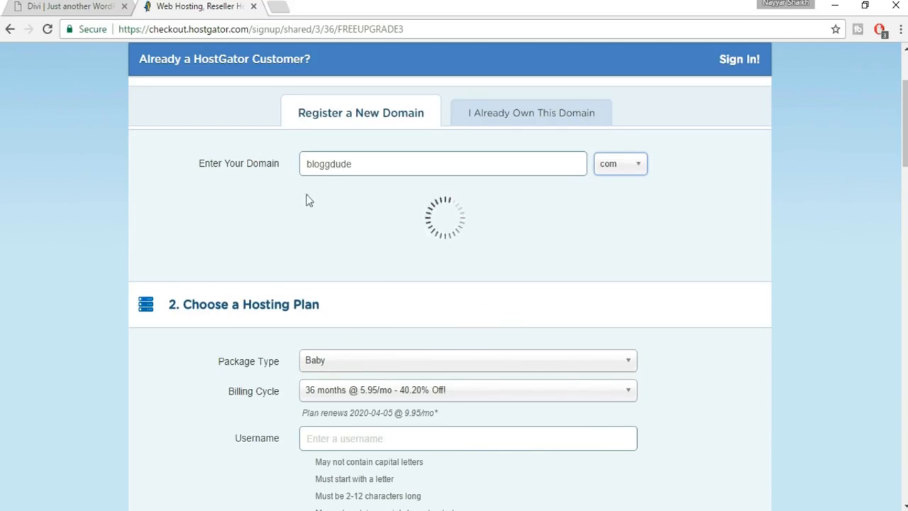
pyautogui.click(525, 119)
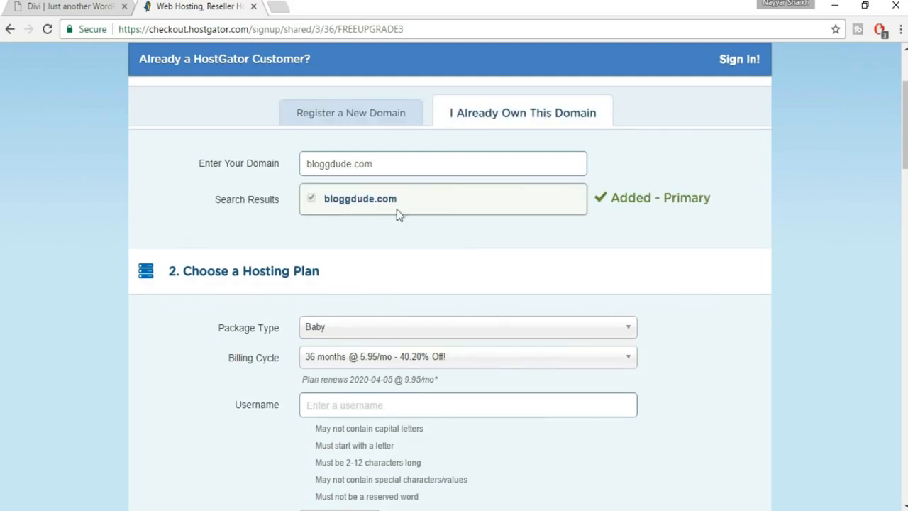
pyautogui.scroll(-2, 681, 298)
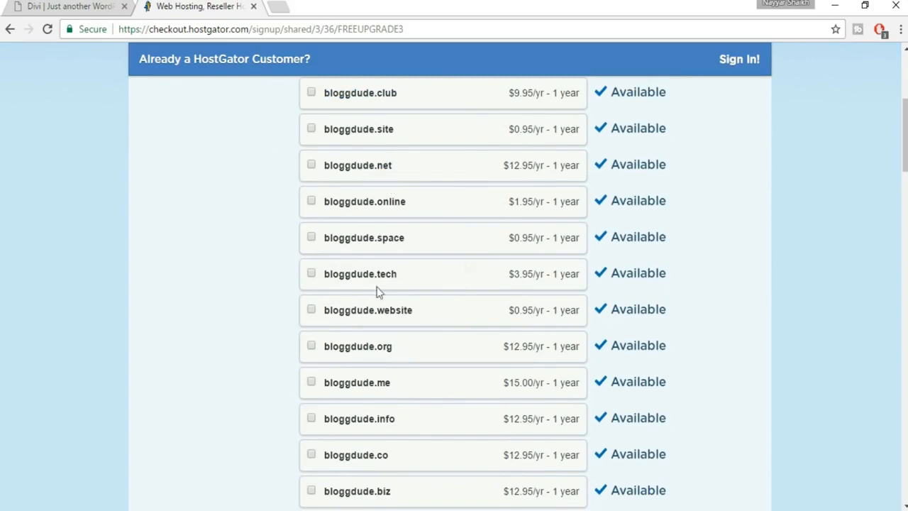
pyautogui.scroll(2, 714, 229)
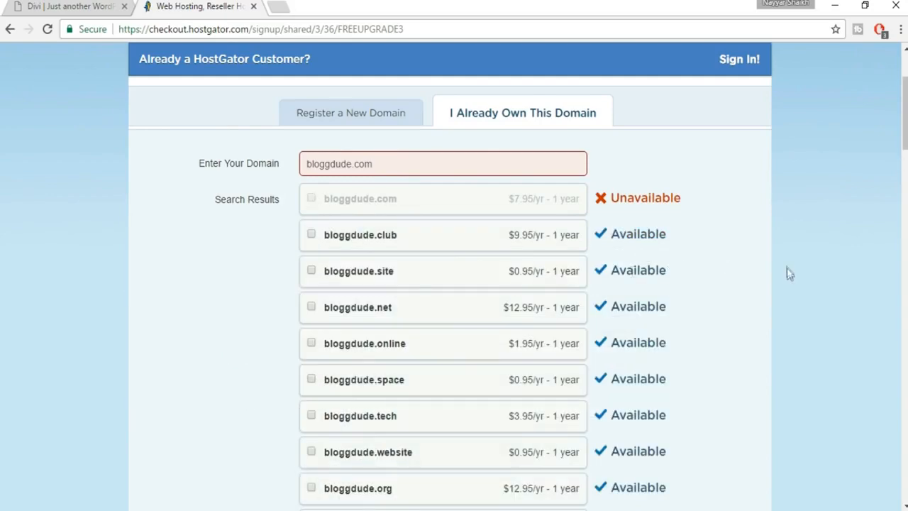
pyautogui.scroll(-7, 789, 273)
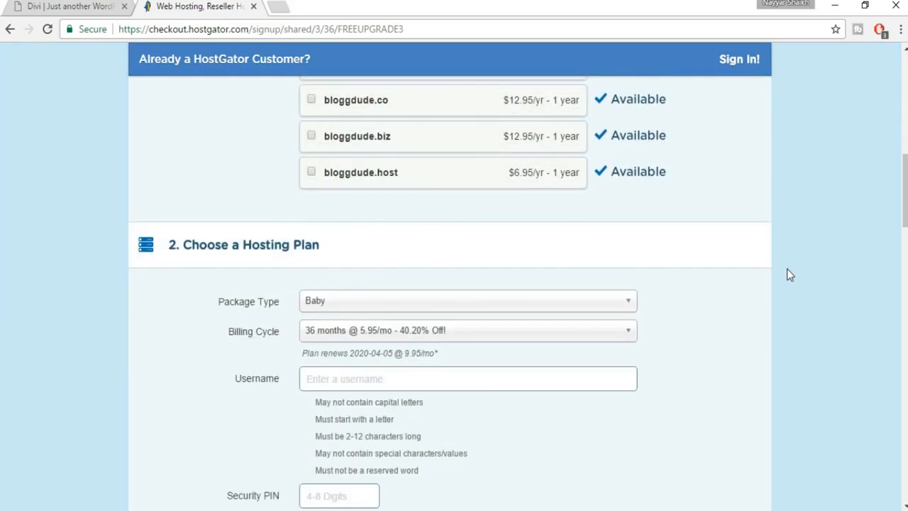
pyautogui.scroll(-2, 787, 269)
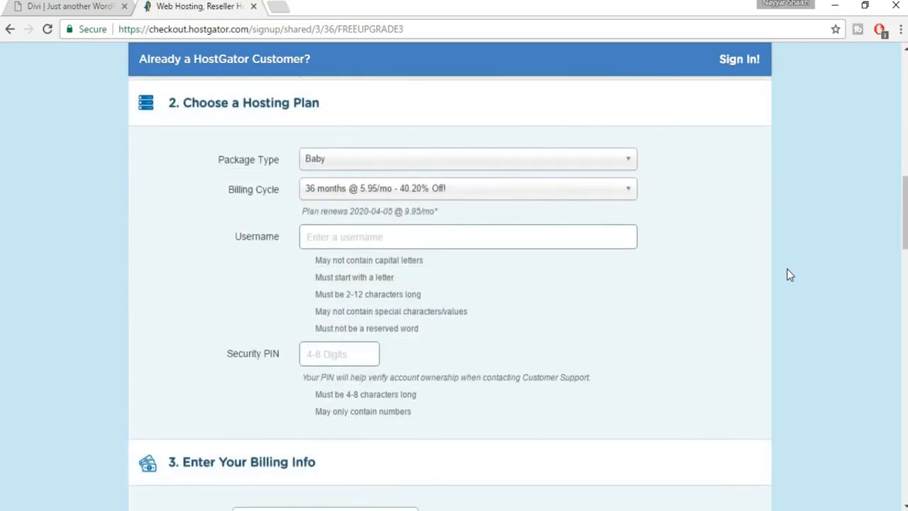
# Step: Keep the Baby package and switch billing to 12 months at $8.95/mo
pyautogui.click(382, 168)
pyautogui.click(353, 200)
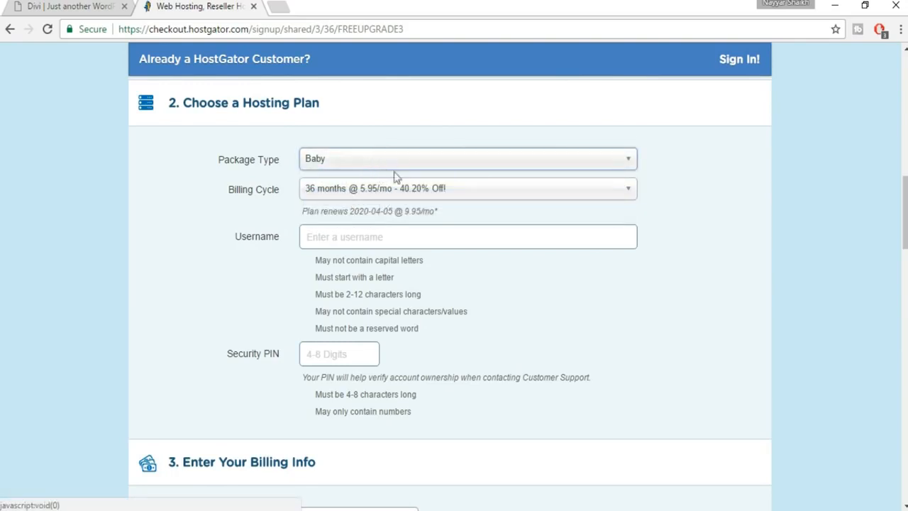
pyautogui.click(342, 190)
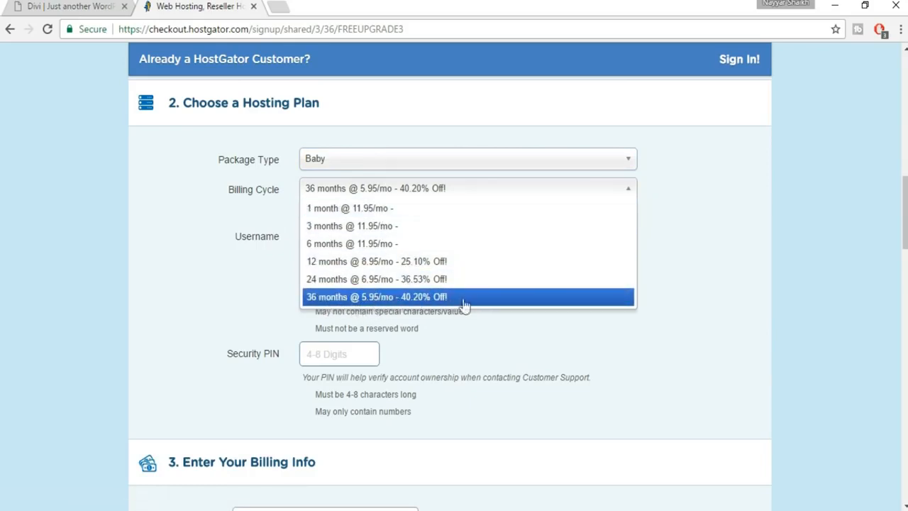
pyautogui.click(390, 262)
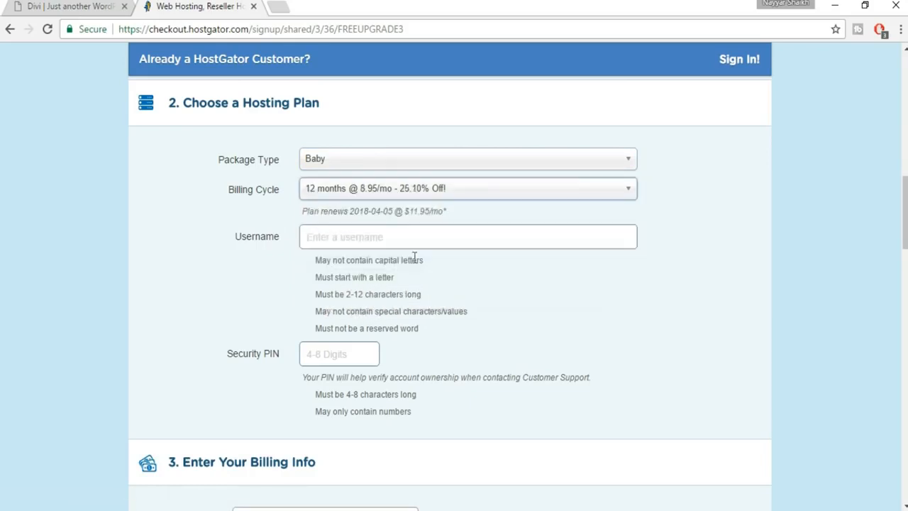
# Step: Enter a username for the hosting account and move to the security PIN
pyautogui.click(583, 235)
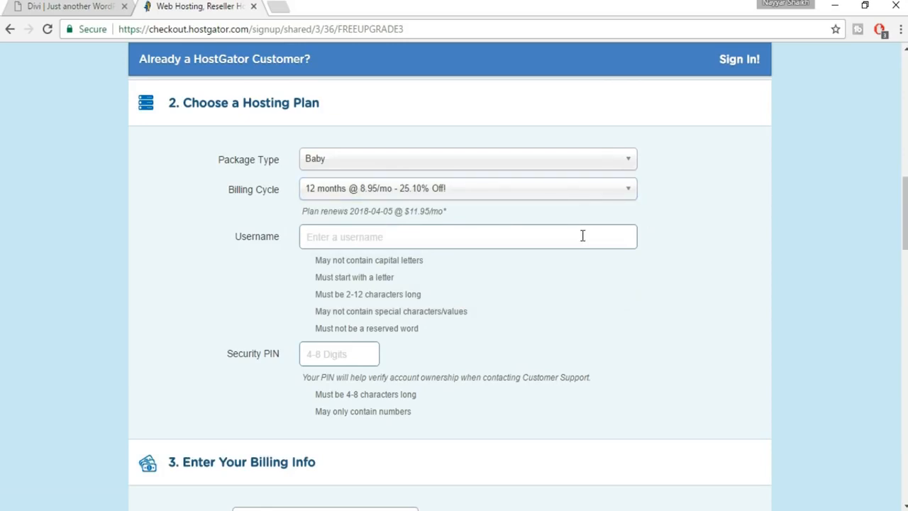
pyautogui.write('nayyars777')
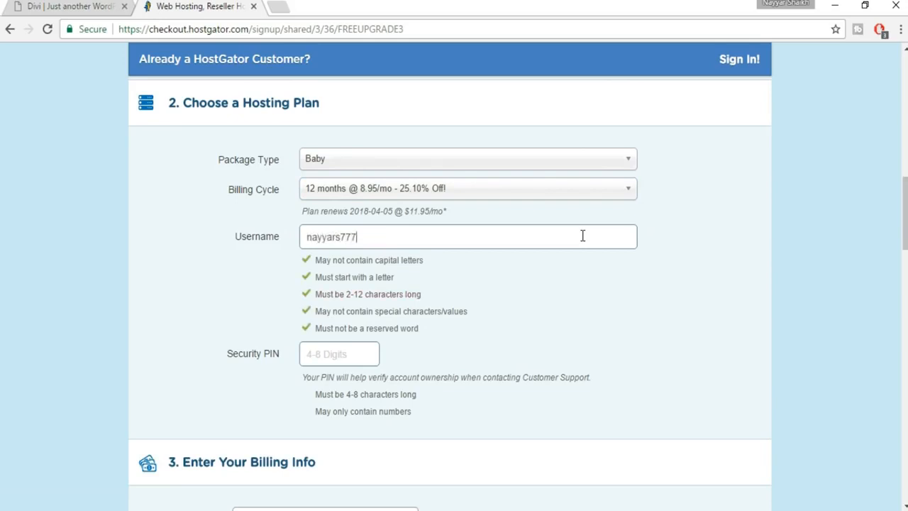
pyautogui.press('Tab')
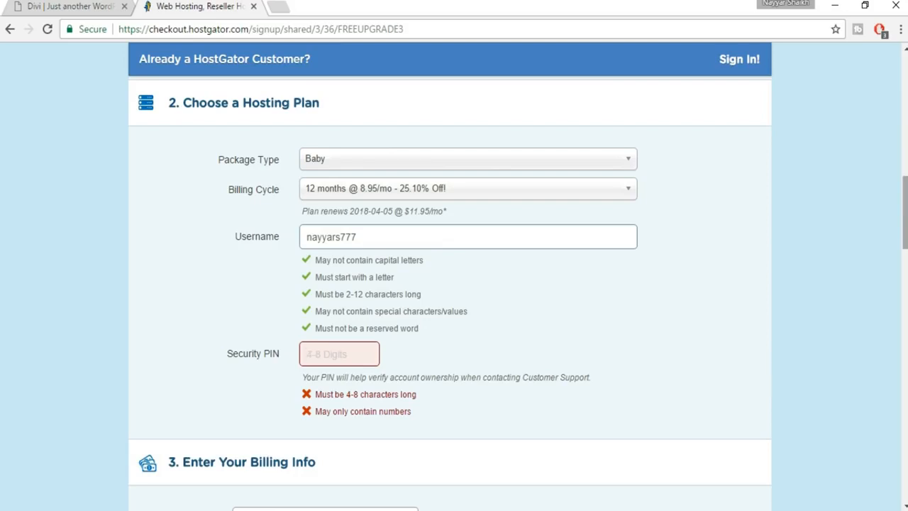
# Step: Enter a 4-digit security PIN and review the checkout form
pyautogui.scroll(-1, 766, 232)
pyautogui.scroll(-6, 766, 232)
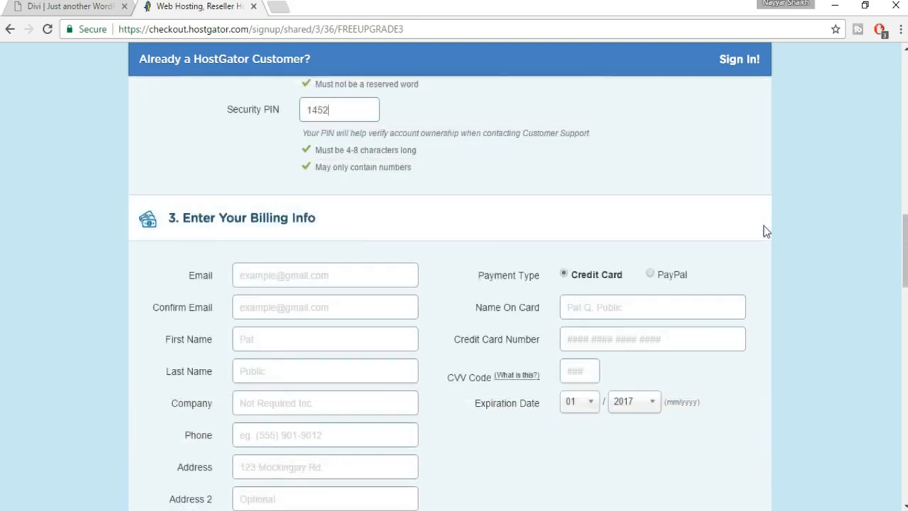
pyautogui.scroll(1, 570, 217)
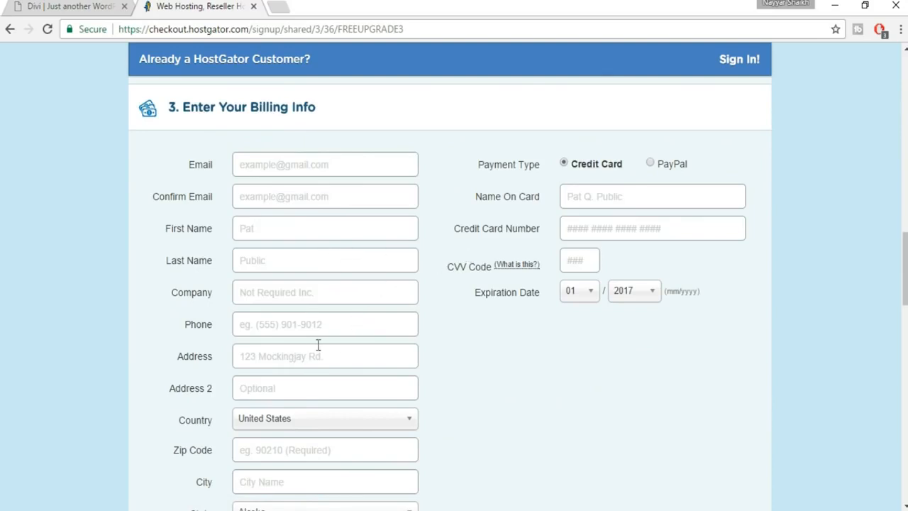
pyautogui.scroll(-1, 455, 335)
pyautogui.scroll(1, 455, 334)
# Step: Keep Credit Card as the payment type and untick the SiteLock and Site Backup add-ons
pyautogui.click(651, 163)
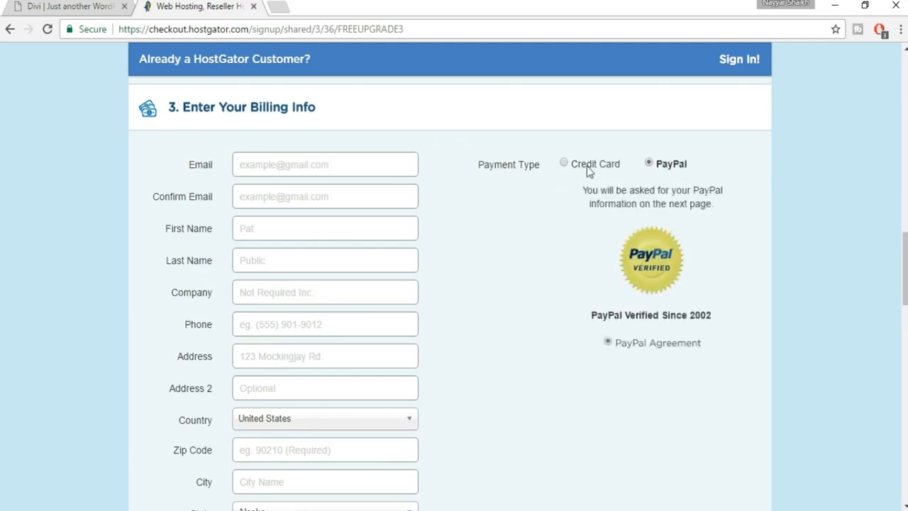
pyautogui.click(564, 162)
pyautogui.scroll(-6, 754, 263)
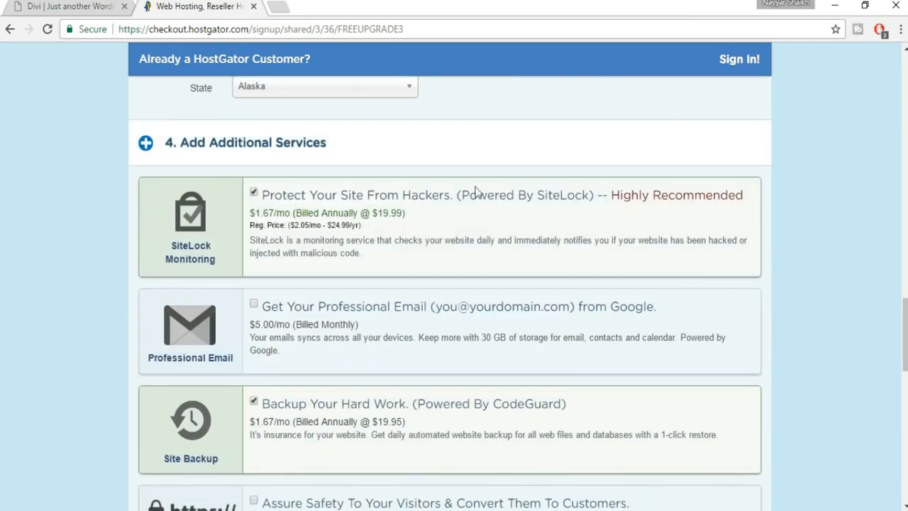
pyautogui.click(254, 193)
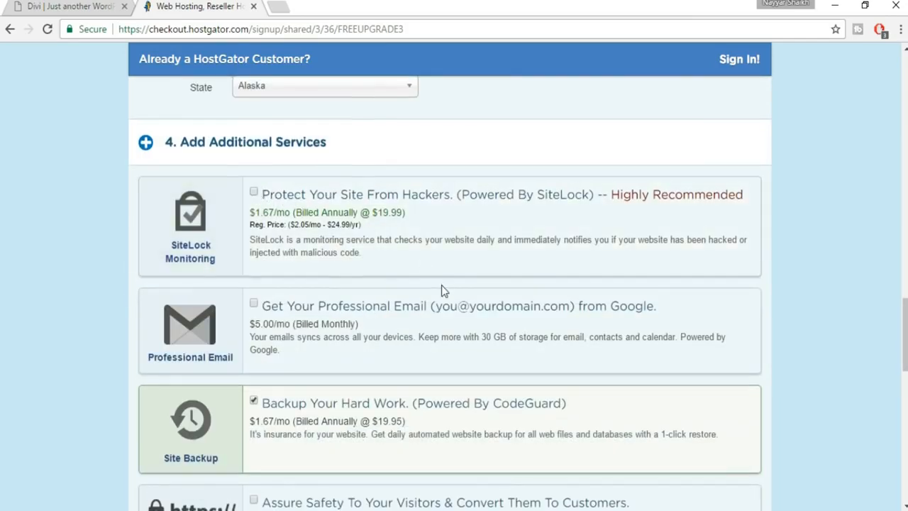
pyautogui.scroll(-2, 442, 290)
pyautogui.click(254, 261)
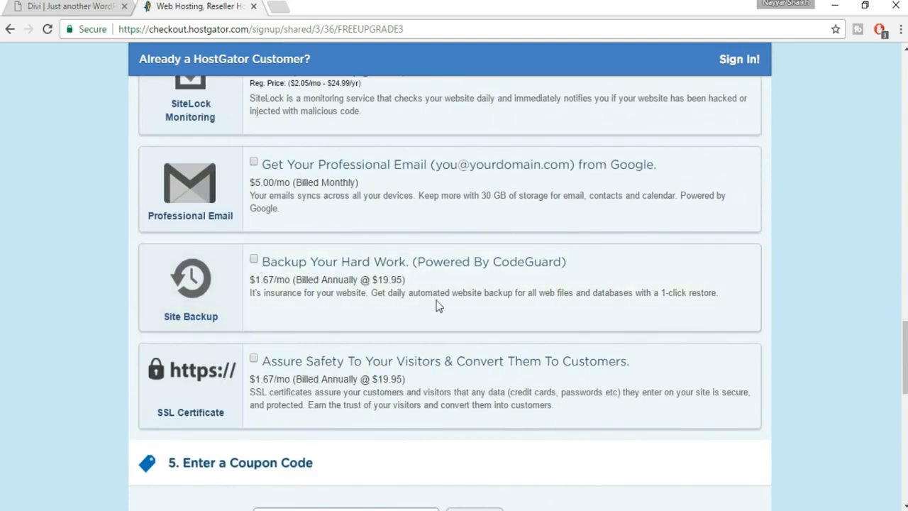
pyautogui.scroll(-5, 435, 304)
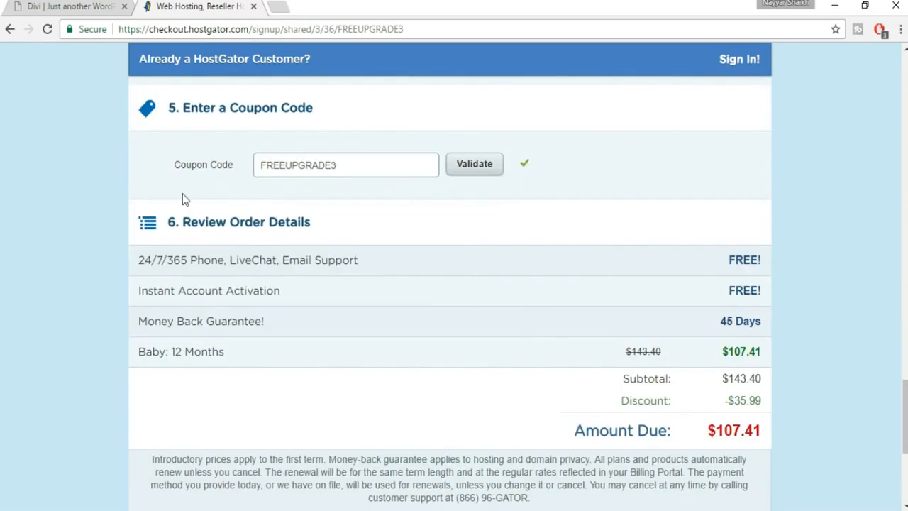
# Step: Replace coupon FREEUPGRADE3 with WEBBDUDE45, validate it, and accept the Terms of Service
pyautogui.moveTo(366, 168); pyautogui.dragTo(272, 163)
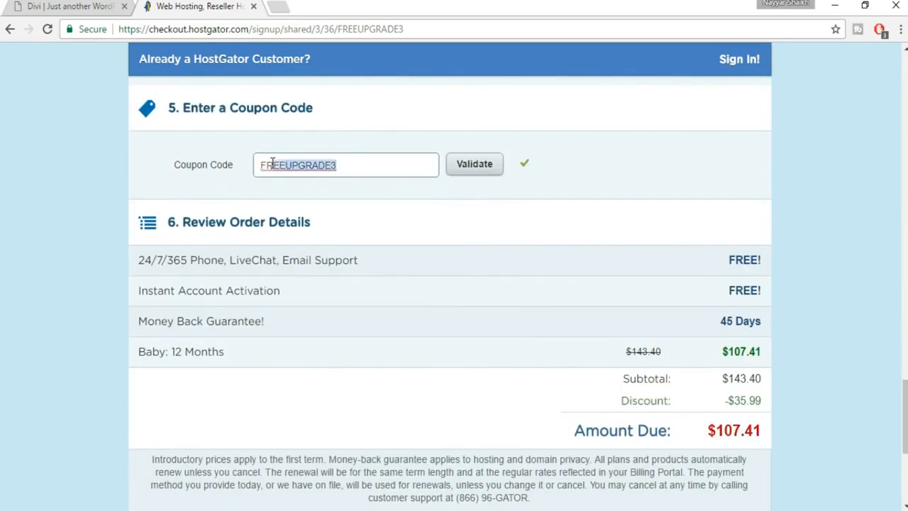
pyautogui.moveTo(371, 168); pyautogui.dragTo(261, 168)
pyautogui.press('BackSpace')
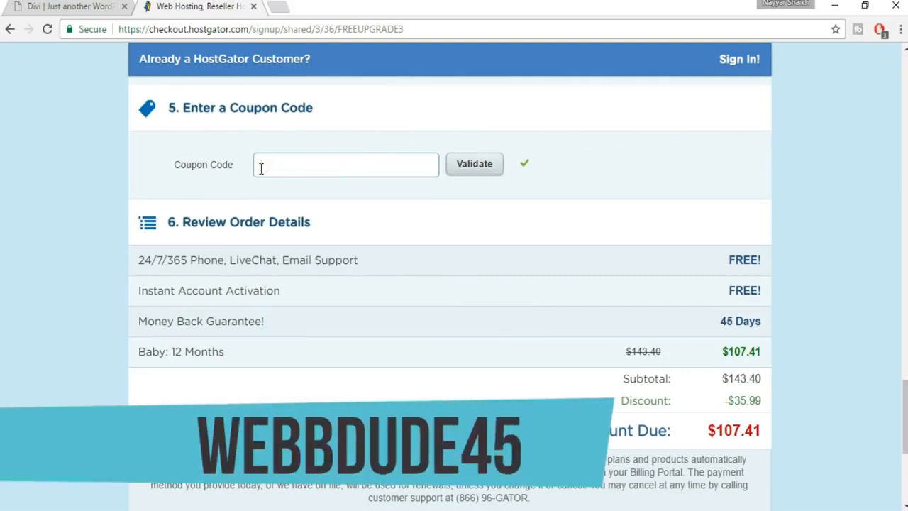
pyautogui.write('WEBBDUDE45')
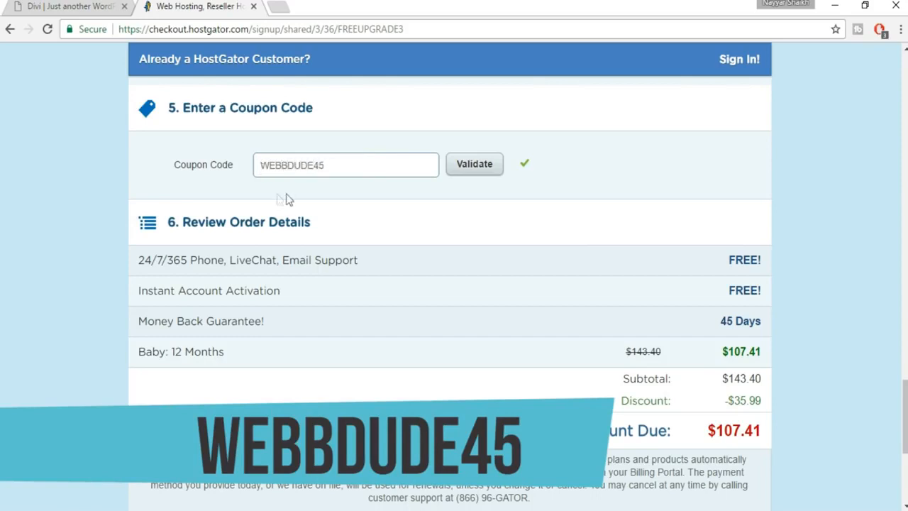
pyautogui.click(473, 168)
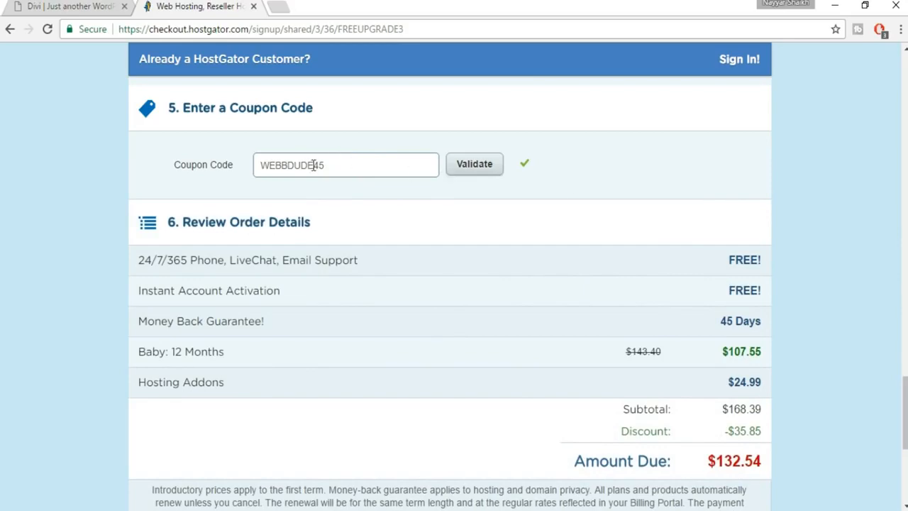
pyautogui.scroll(-4, 743, 210)
pyautogui.click(273, 267)
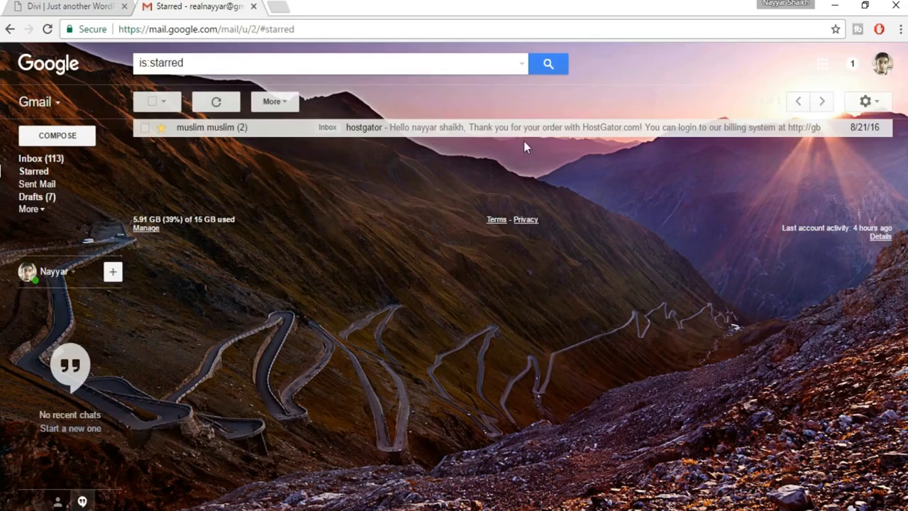
# Step: Open the HostGator order email and load its Control Panel link in a new tab
pyautogui.click(468, 129)
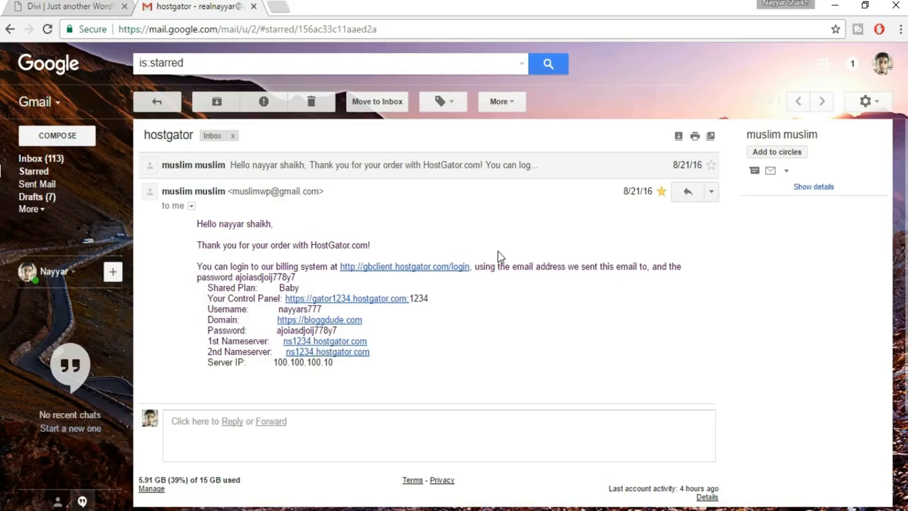
pyautogui.rightClick(369, 299)
pyautogui.click(387, 310)
pyautogui.click(322, 8)
pyautogui.click(207, 6)
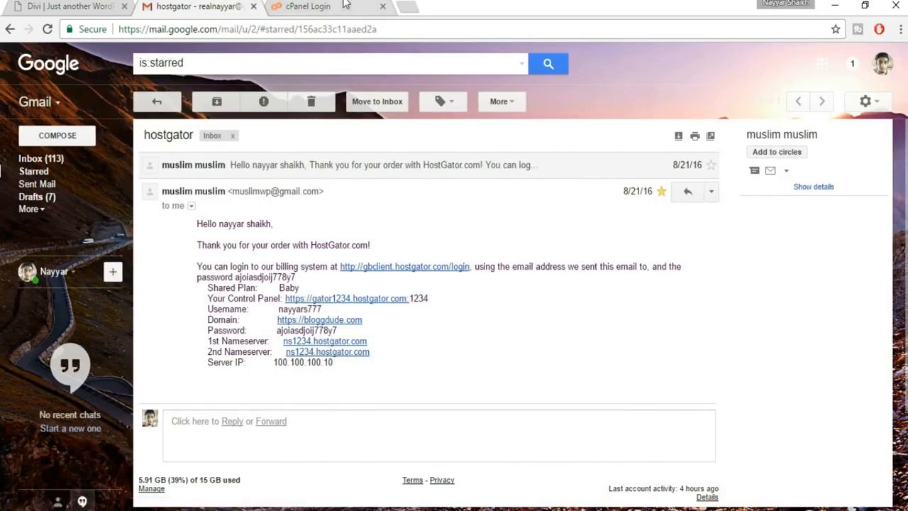
pyautogui.click(308, 6)
# Step: Log in to cPanel and view the dashboard's Popular Links
pyautogui.click(491, 445)
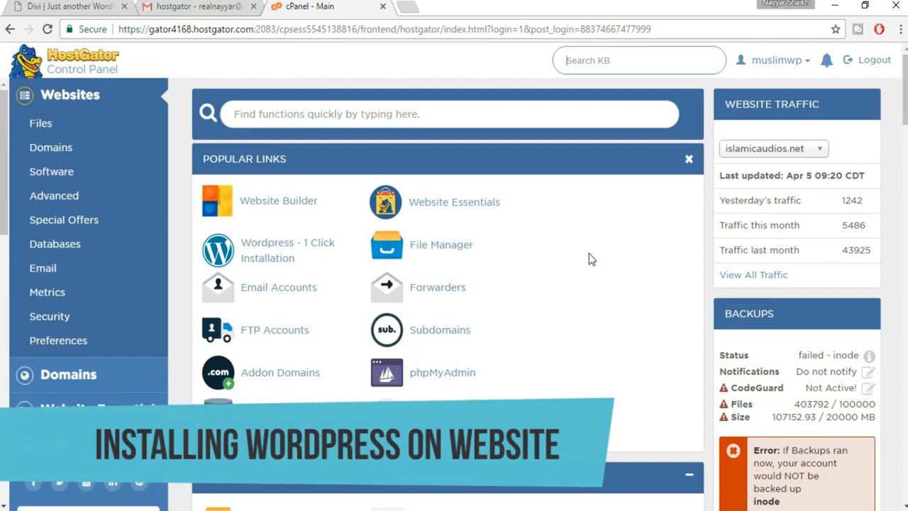
pyautogui.moveTo(905, 122)
pyautogui.mouseDown()
pyautogui.moveTo(905, 247)
pyautogui.moveTo(904, 120)
pyautogui.mouseUp()
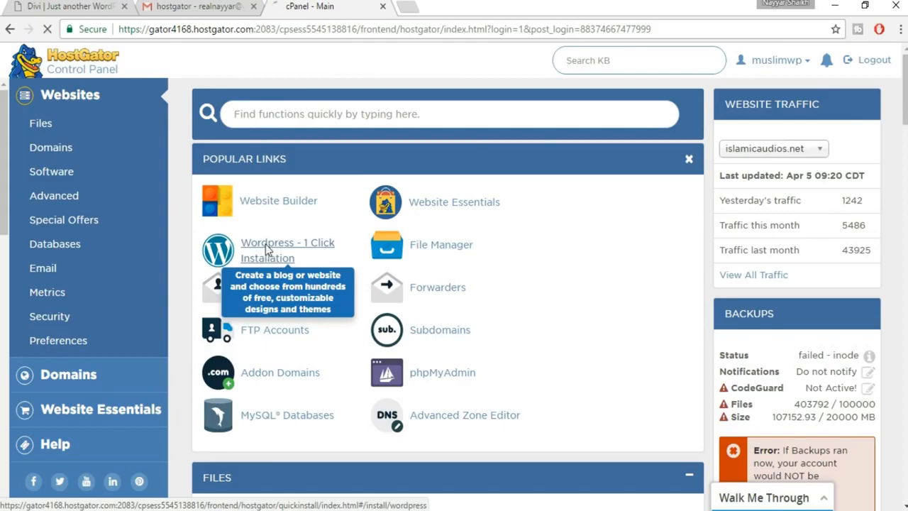
# Step: Start the one-click WordPress install on divi3.bloggdude.com and proceed to site details
pyautogui.click(267, 248)
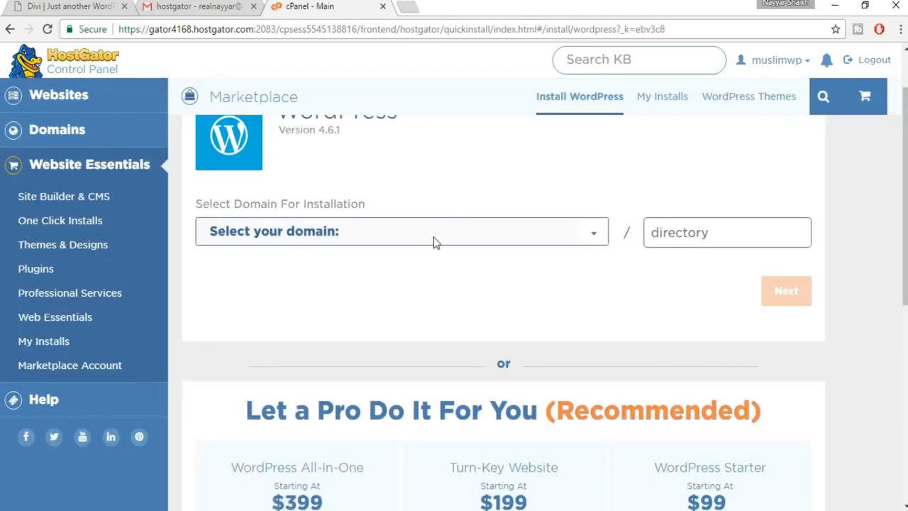
pyautogui.click(434, 241)
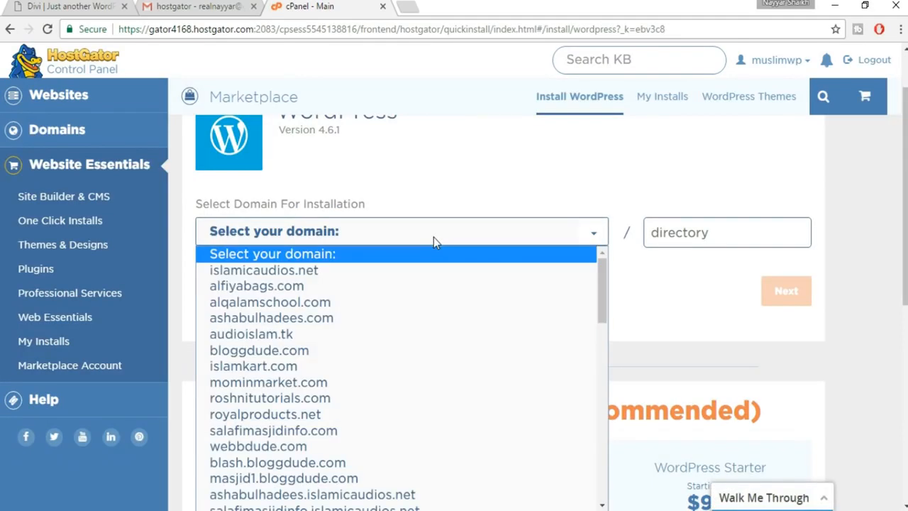
pyautogui.scroll(-3, 349, 404)
pyautogui.scroll(-6, 349, 404)
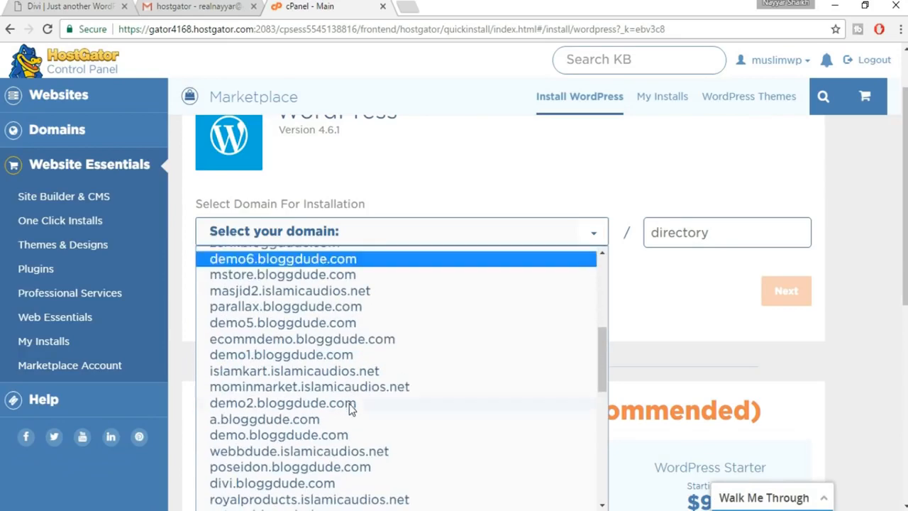
pyautogui.scroll(-3, 349, 408)
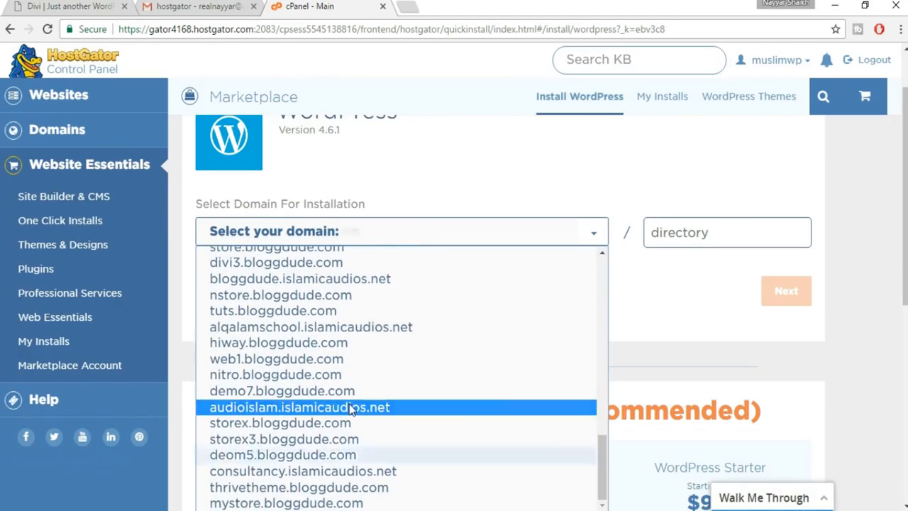
pyautogui.write('divi3.bloggdude.com')
pyautogui.press('Return')
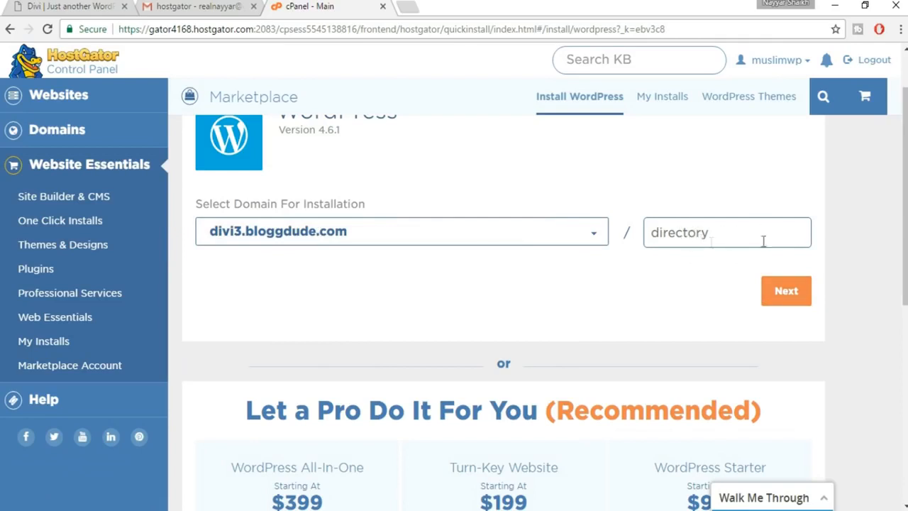
pyautogui.click(785, 293)
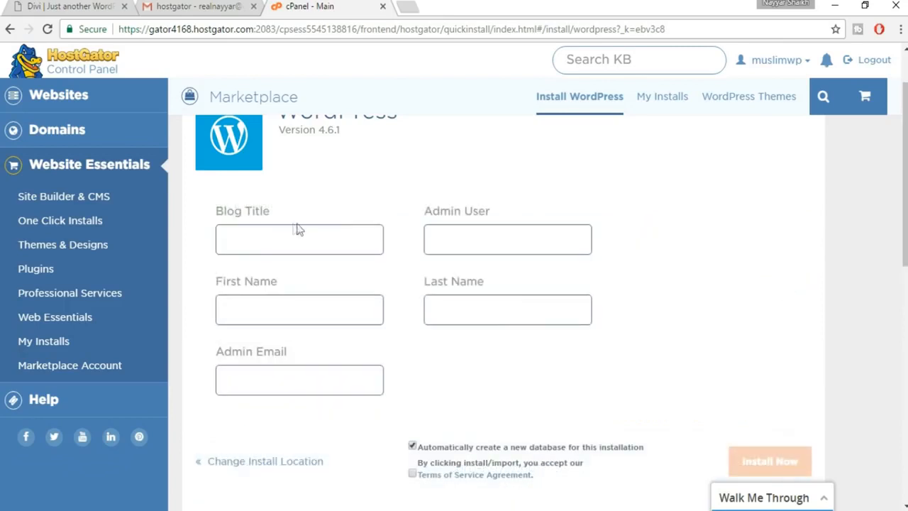
# Step: Set the blog title to 'Divi 3.0' and enter the admin username and last name
pyautogui.write('Divi 3.0')
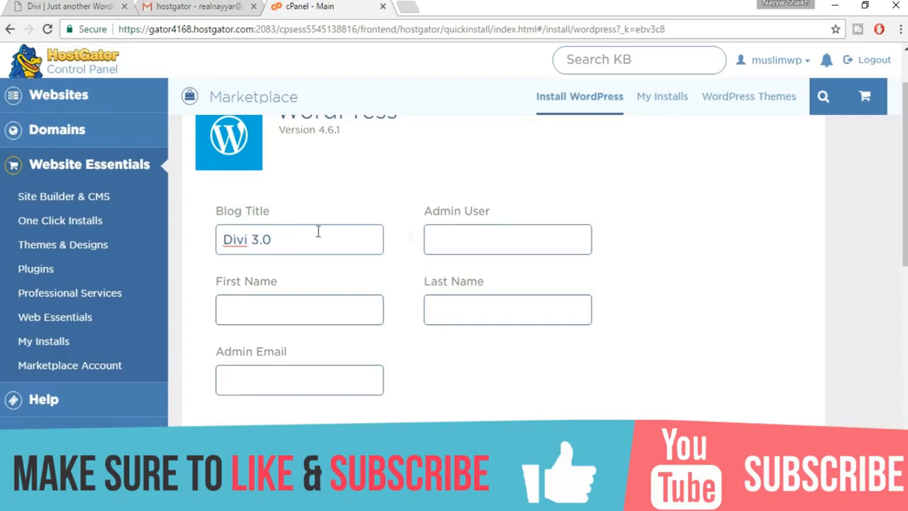
pyautogui.click(431, 238)
pyautogui.write('nayyar')
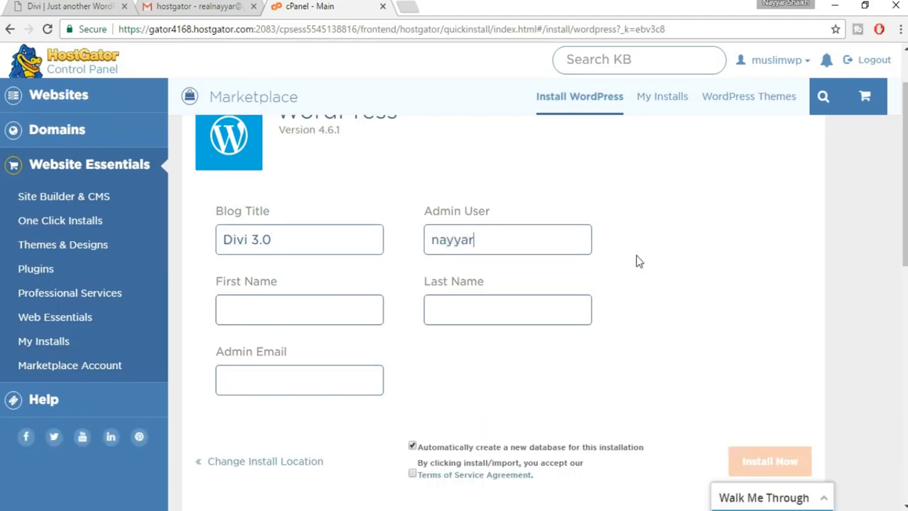
pyautogui.write('Nayyar')
pyautogui.press('Tab')
pyautogui.write('Shaikh')
pyautogui.press('Tab')
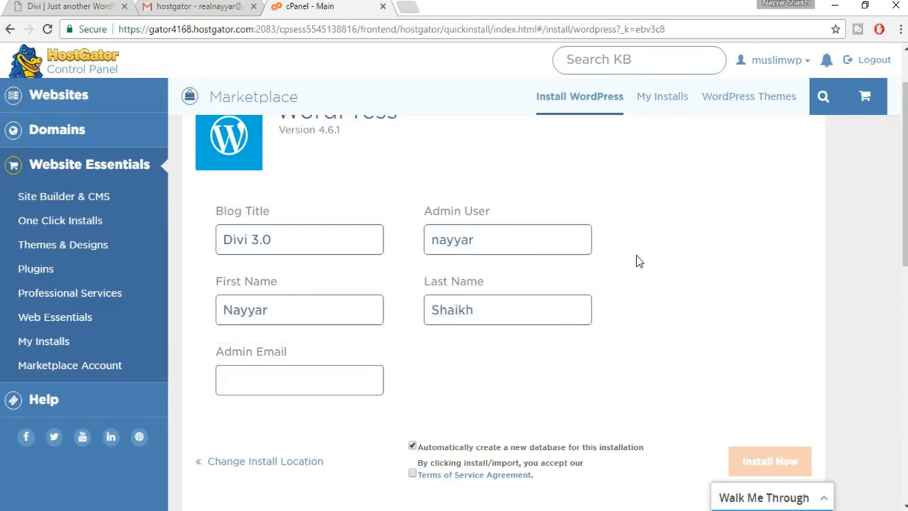
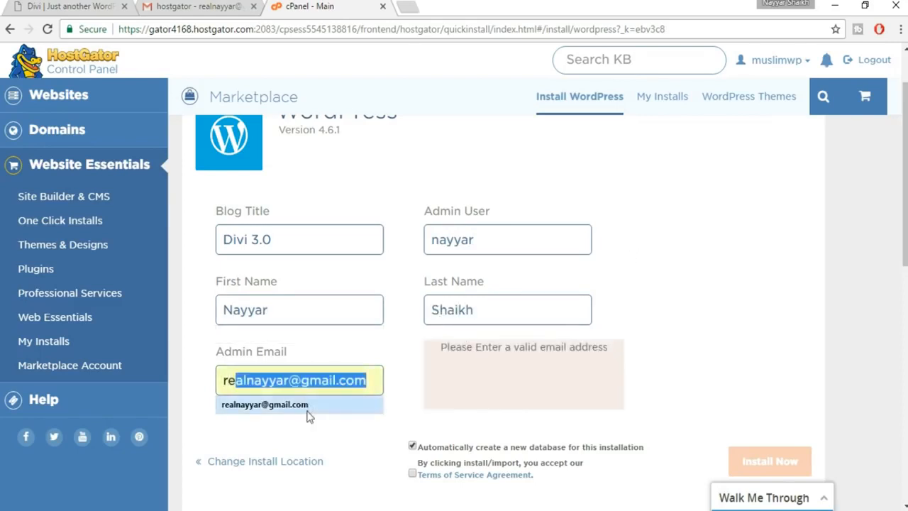
# Step: Fill in the admin e-mail, accept the terms, and install WordPress
pyautogui.click(308, 415)
pyautogui.scroll(-2, 506, 392)
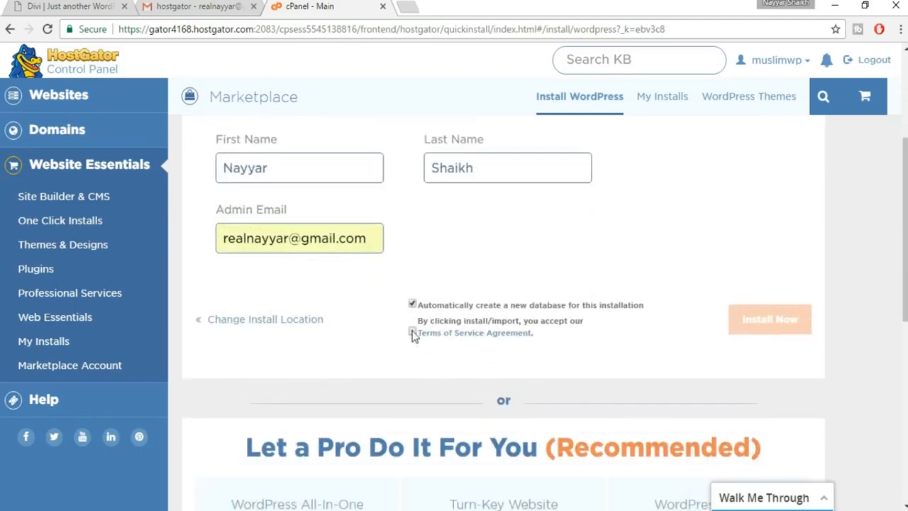
pyautogui.click(412, 332)
pyautogui.scroll(1, 814, 305)
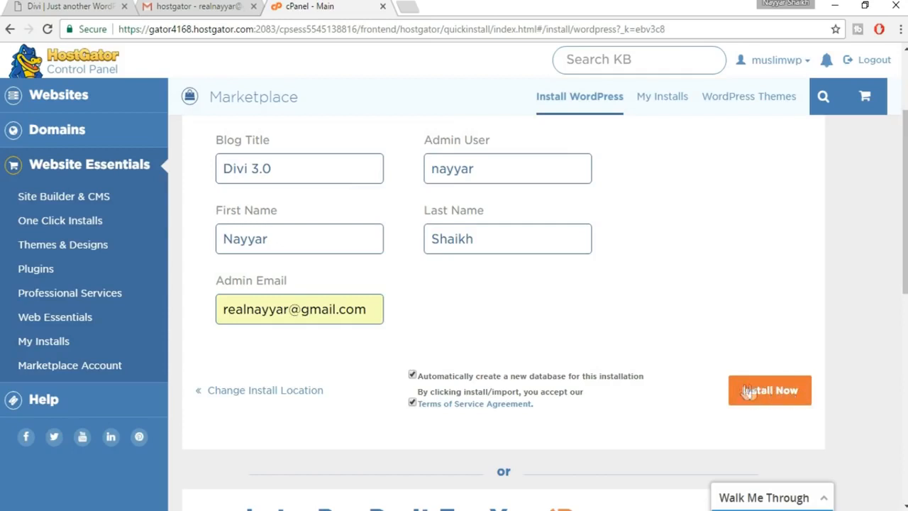
pyautogui.click(775, 395)
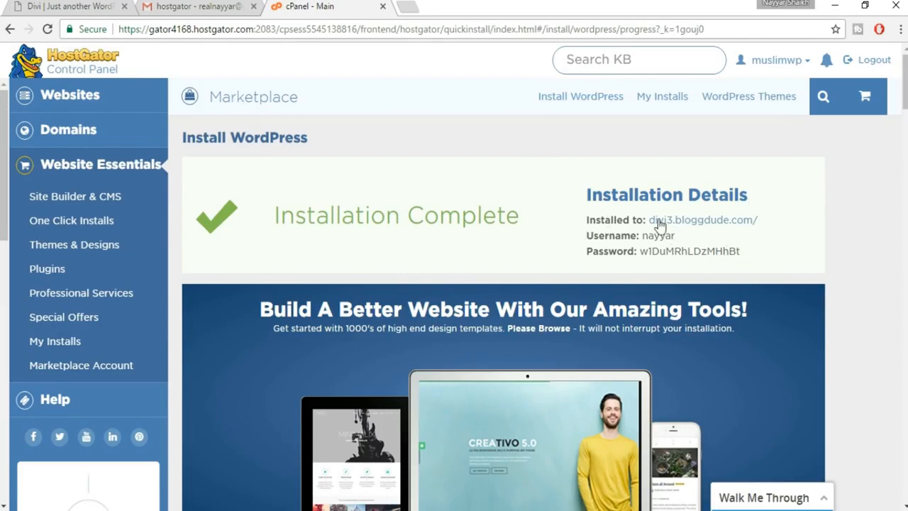
# Step: Open the installed site in a new tab and select the generated admin password
pyautogui.rightClick(692, 224)
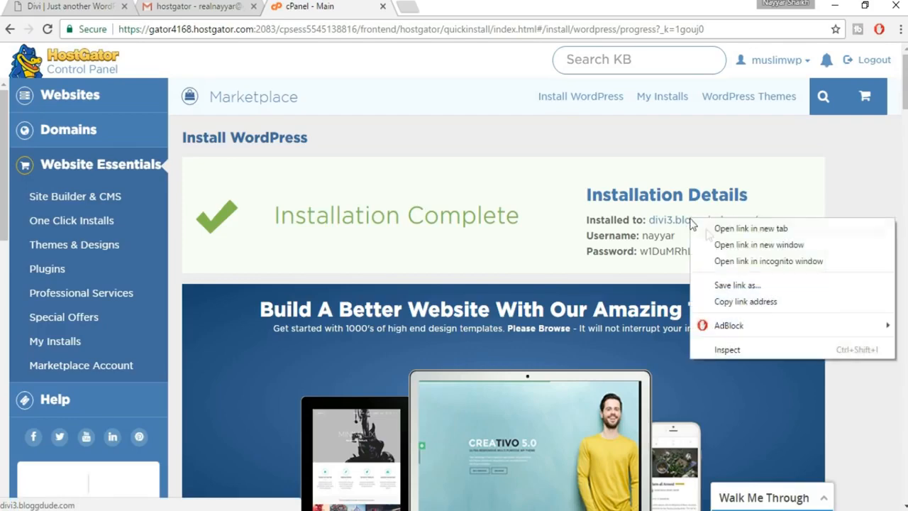
pyautogui.click(712, 229)
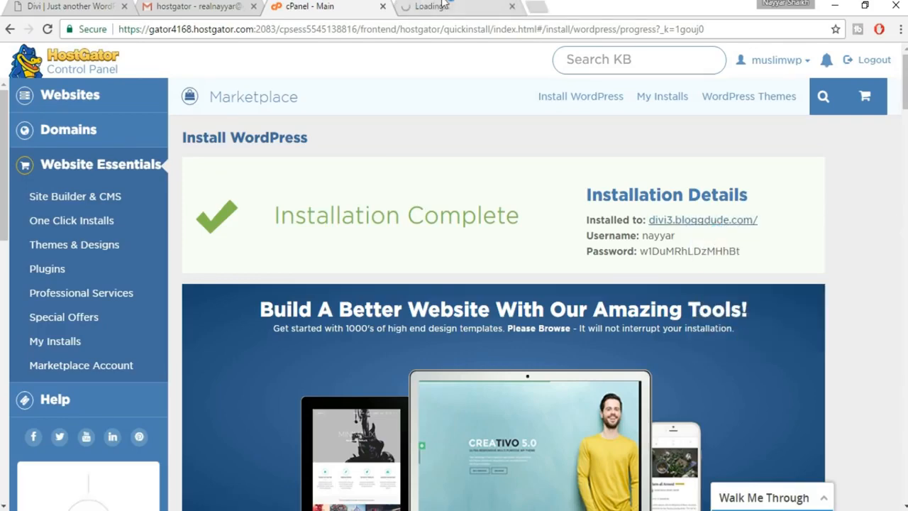
pyautogui.click(419, 7)
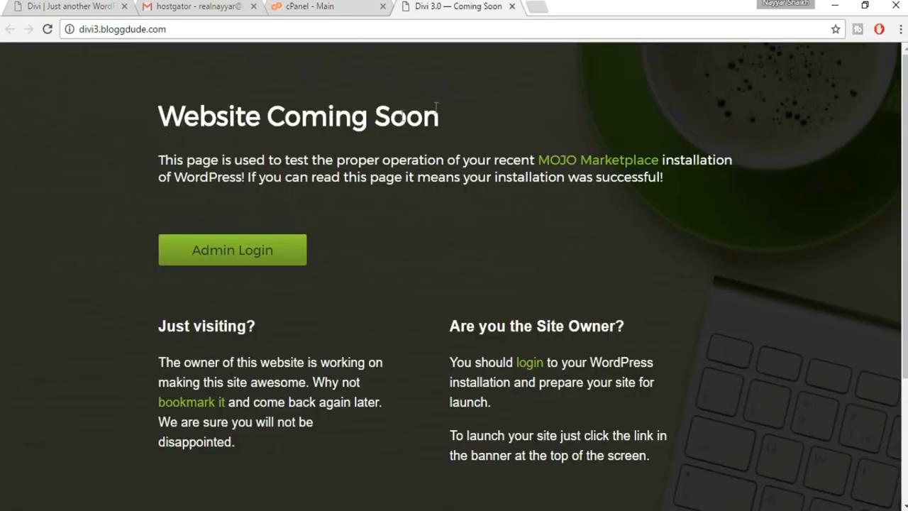
pyautogui.click(336, 6)
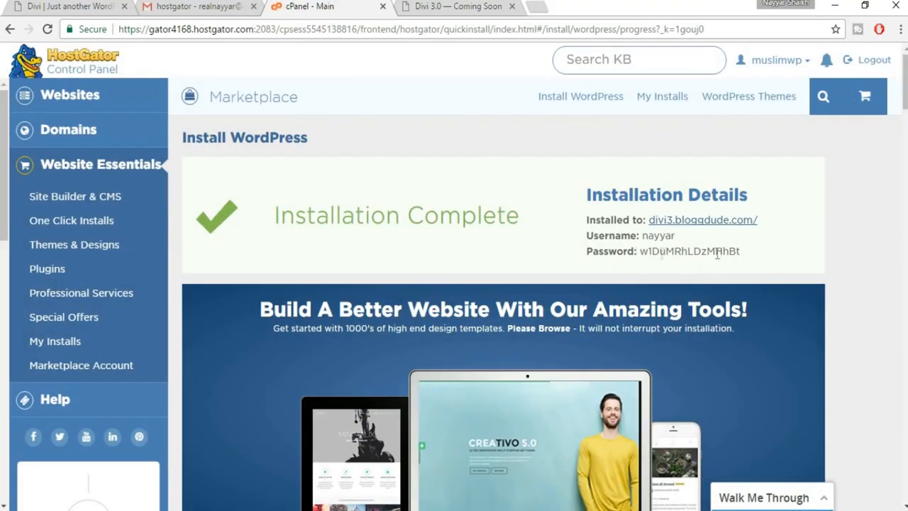
pyautogui.moveTo(743, 252); pyautogui.dragTo(646, 250)
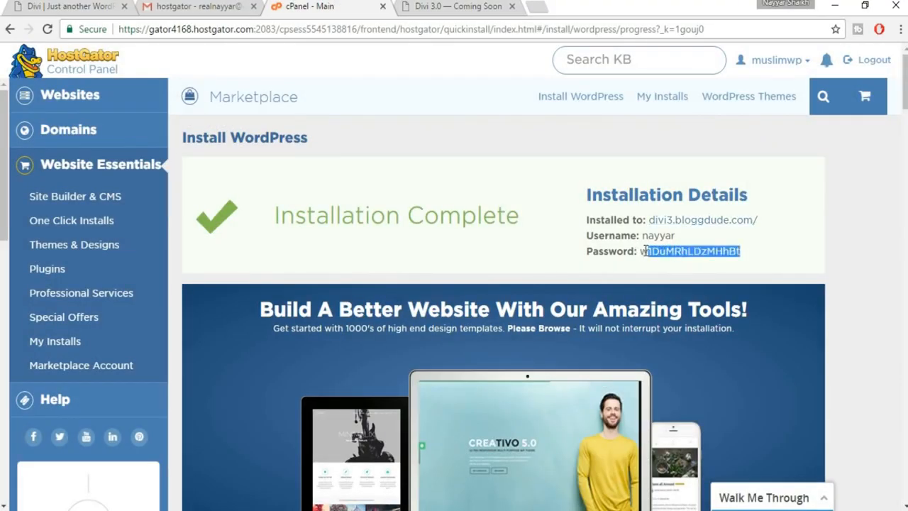
# Step: Add /wp-admin to the new site's address to load its login page
pyautogui.click(502, 5)
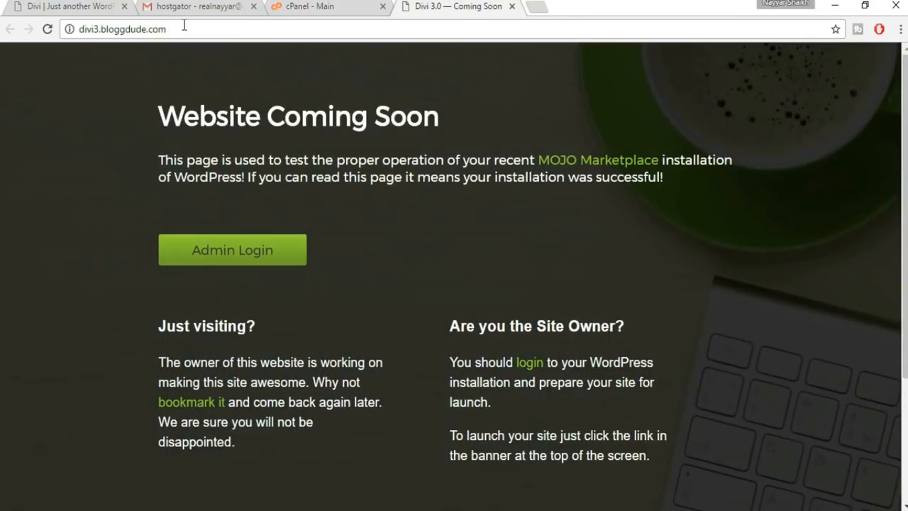
pyautogui.click(188, 27)
pyautogui.click(187, 28)
pyautogui.write('/wp-admin')
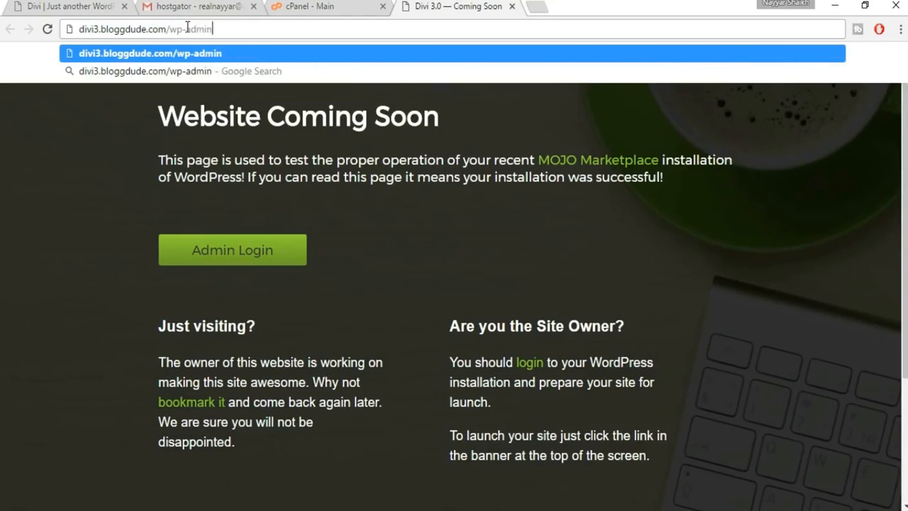
pyautogui.press('Return')
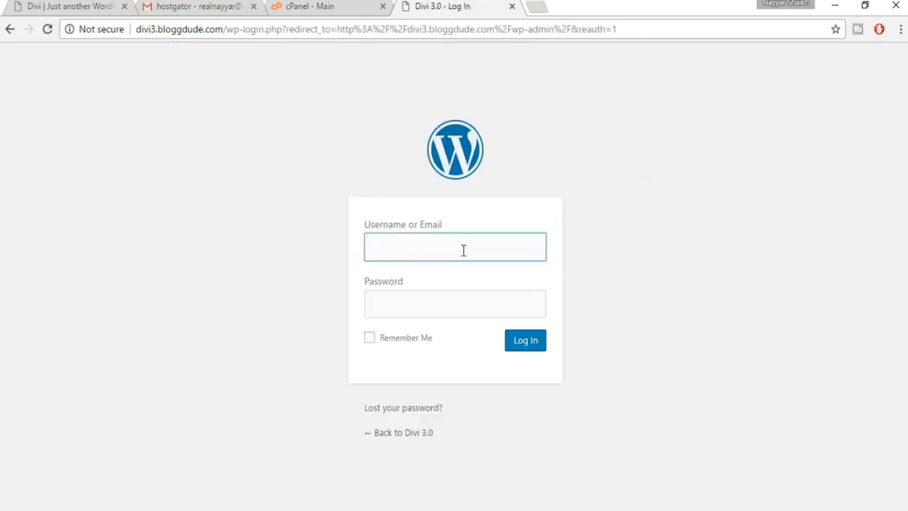
# Step: Log in to the Divi 3.0 admin with the installation's username and pasted password
pyautogui.write('nayyar')
pyautogui.press('Tab')
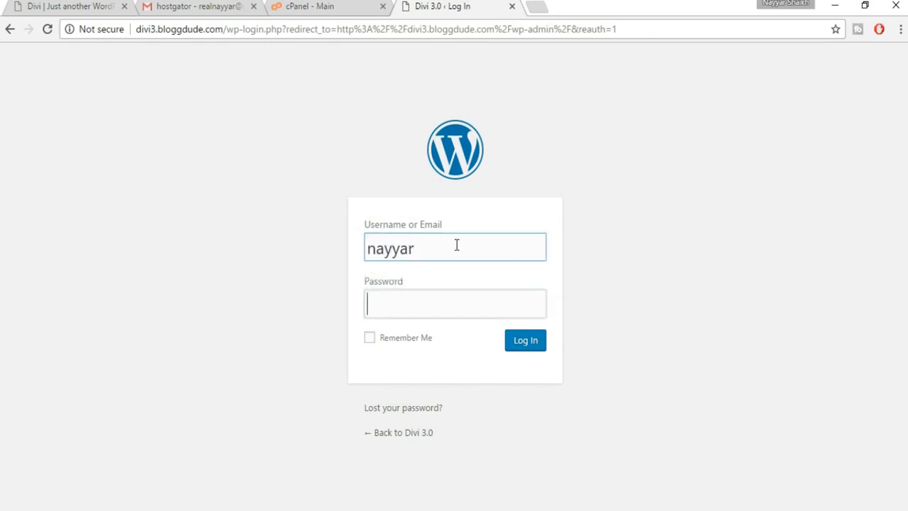
pyautogui.hotkey('ctrl', 'v')
pyautogui.click(342, 7)
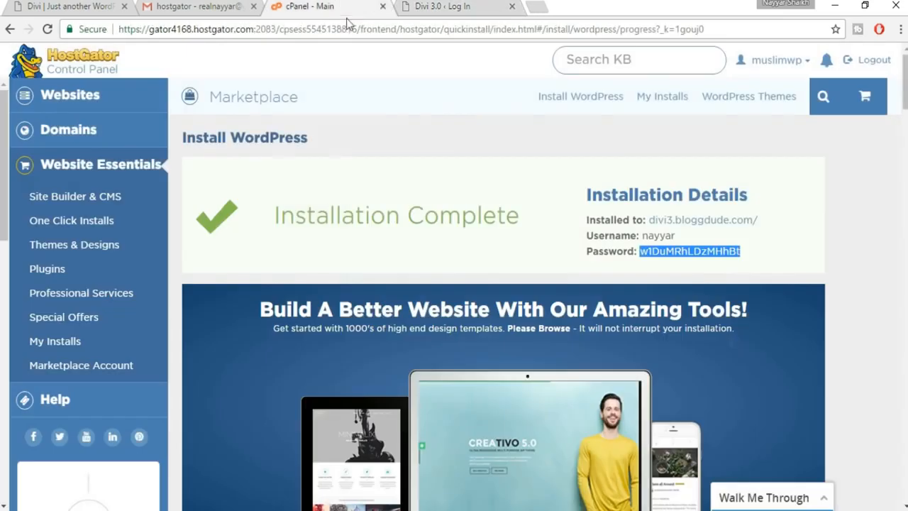
pyautogui.hotkey('ctrl', 'Tab')
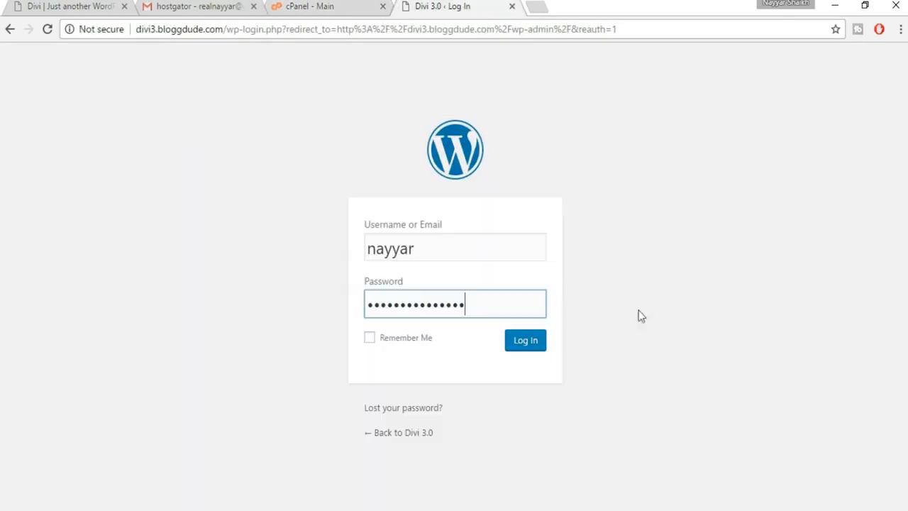
pyautogui.click(525, 342)
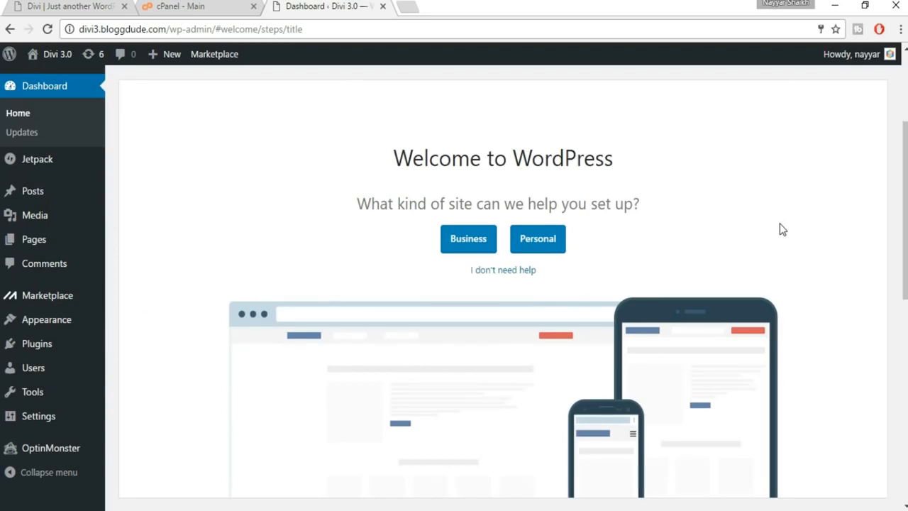
# Step: Skip the Dashboard setup help and bring up the admin's Edit My Profile page
pyautogui.click(515, 278)
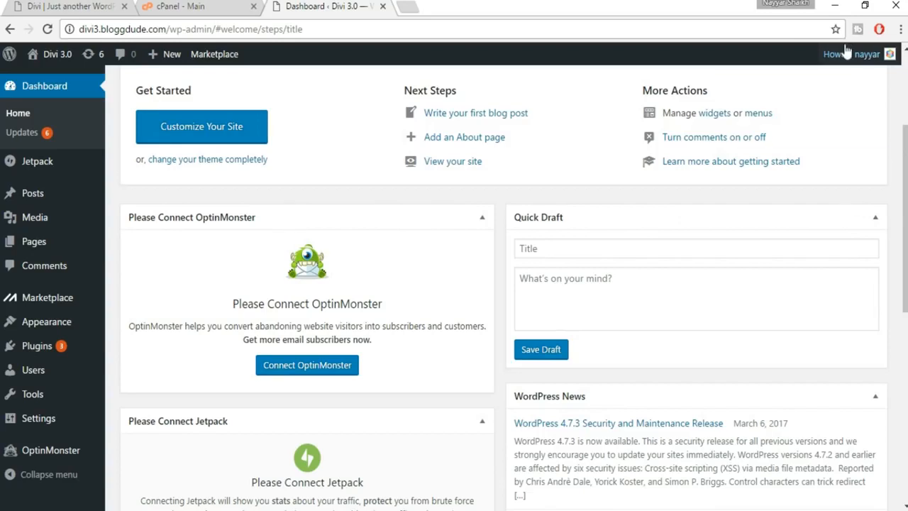
pyautogui.moveTo(845, 55)
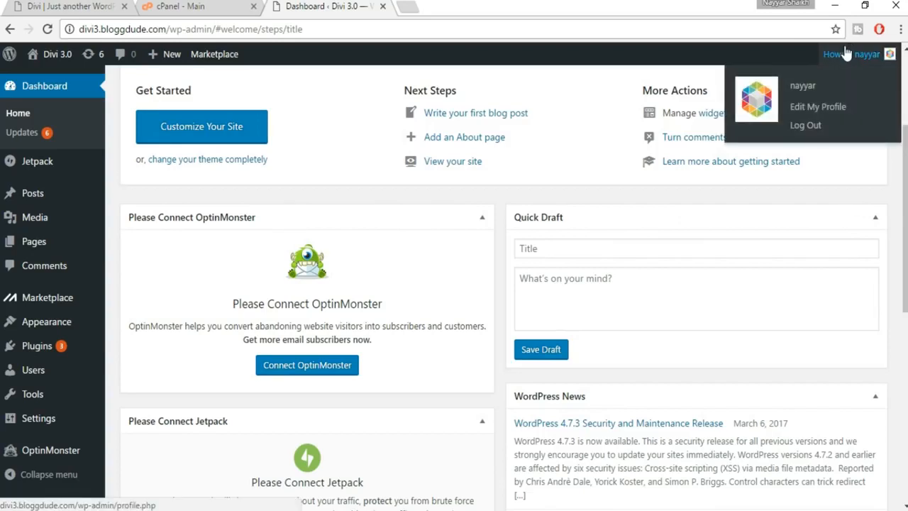
pyautogui.click(821, 112)
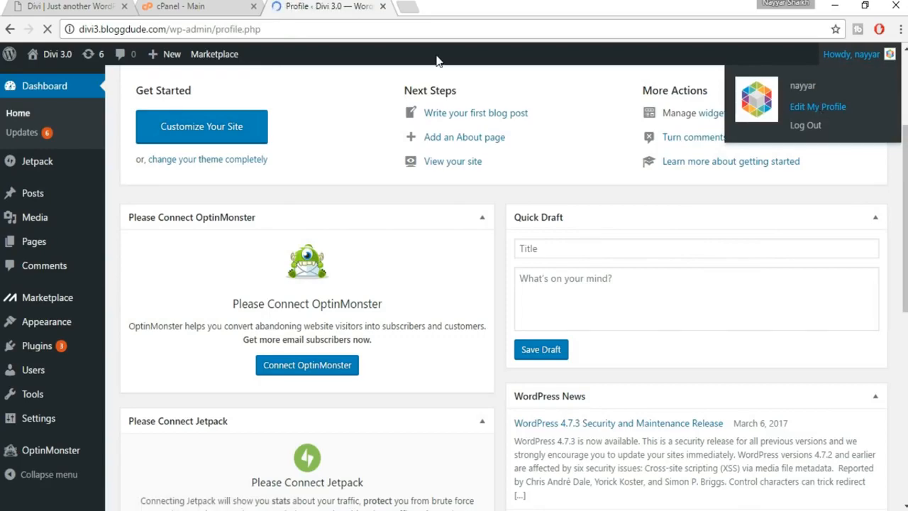
pyautogui.click(202, 8)
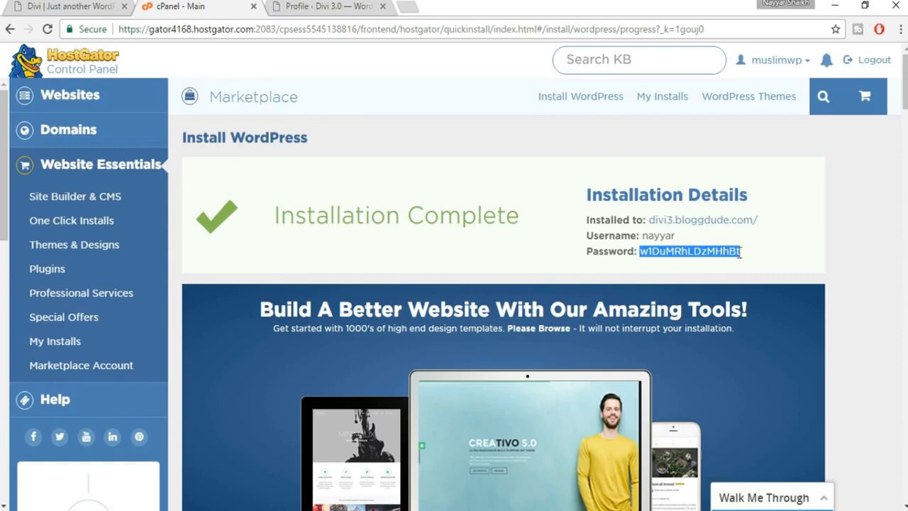
pyautogui.click(326, 5)
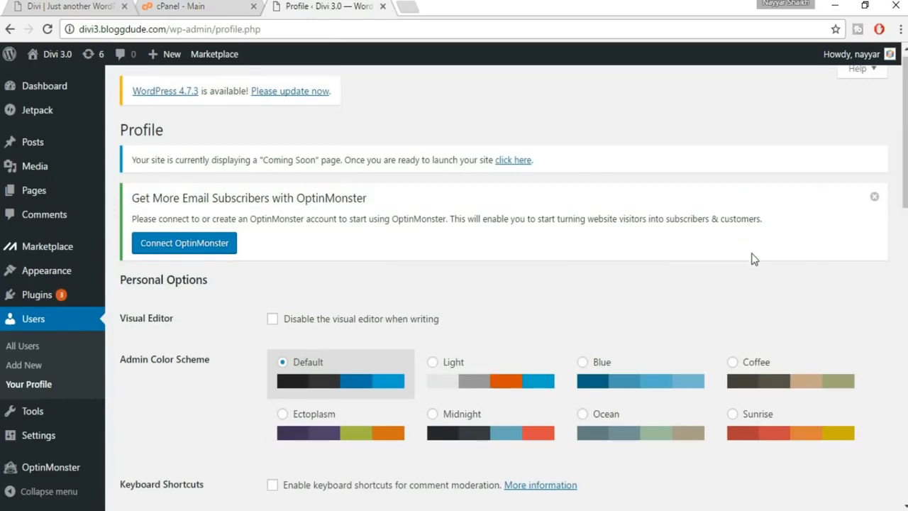
# Step: Generate and enter a new weak admin password, confirm weak-password use, and update the profile
pyautogui.scroll(-5, 752, 256)
pyautogui.scroll(-5, 751, 255)
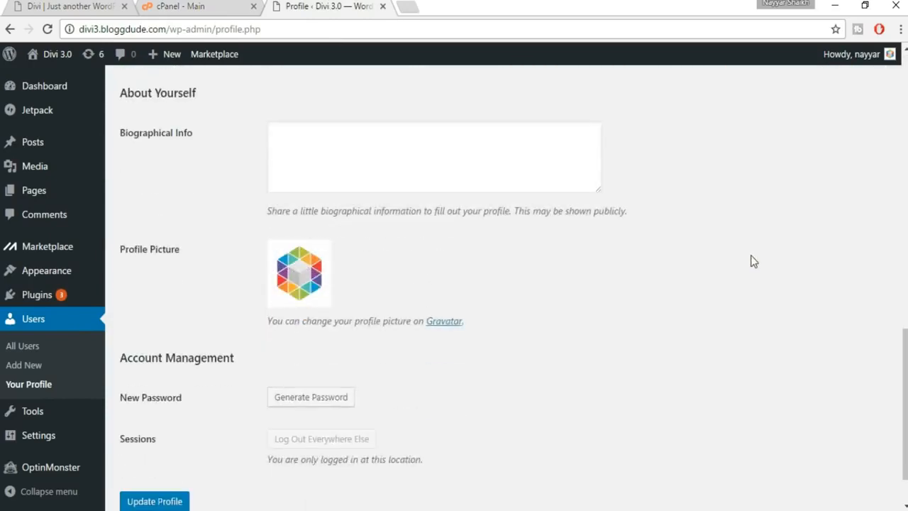
pyautogui.click(334, 339)
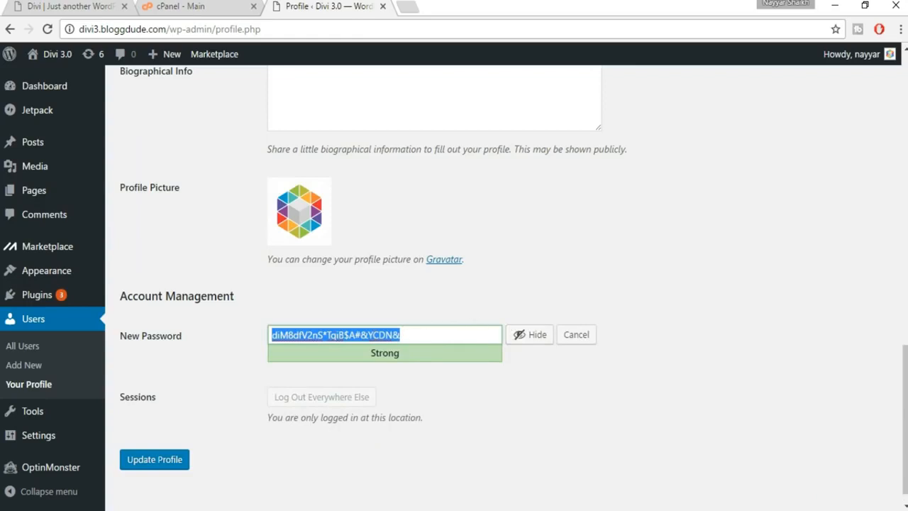
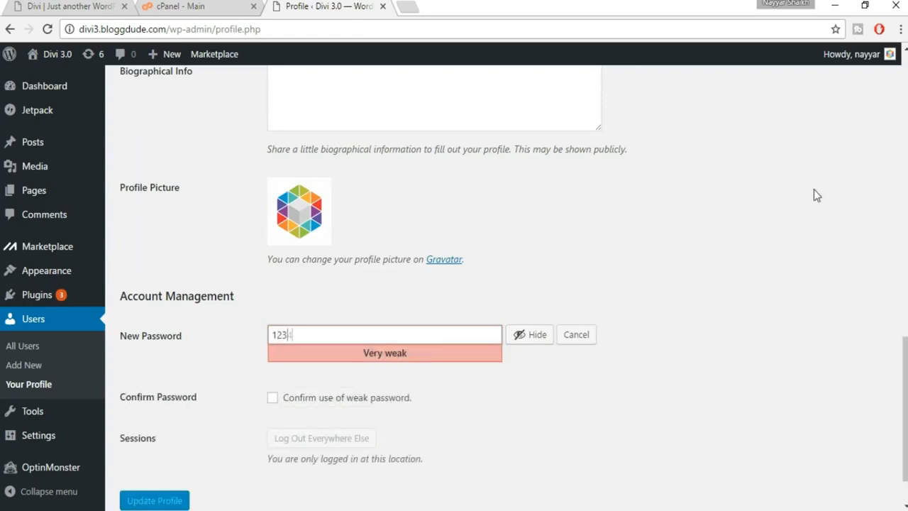
pyautogui.click(274, 398)
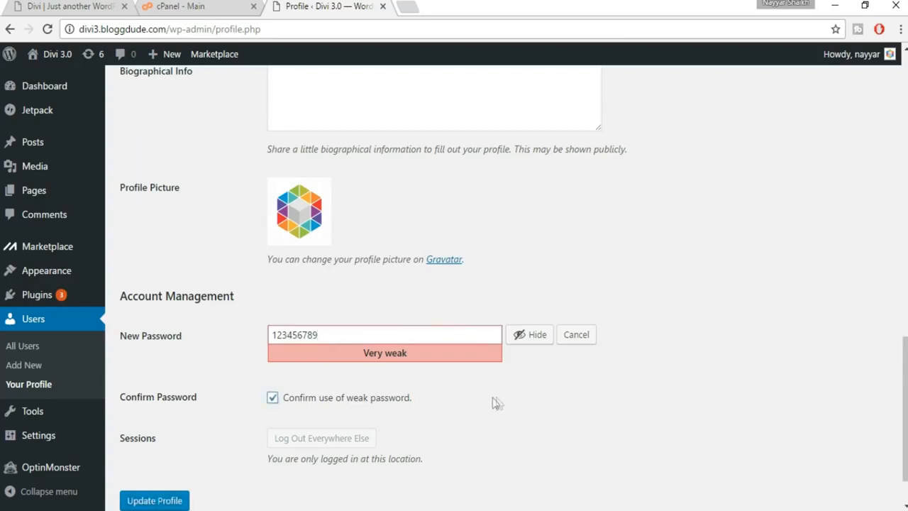
pyautogui.scroll(-1, 454, 397)
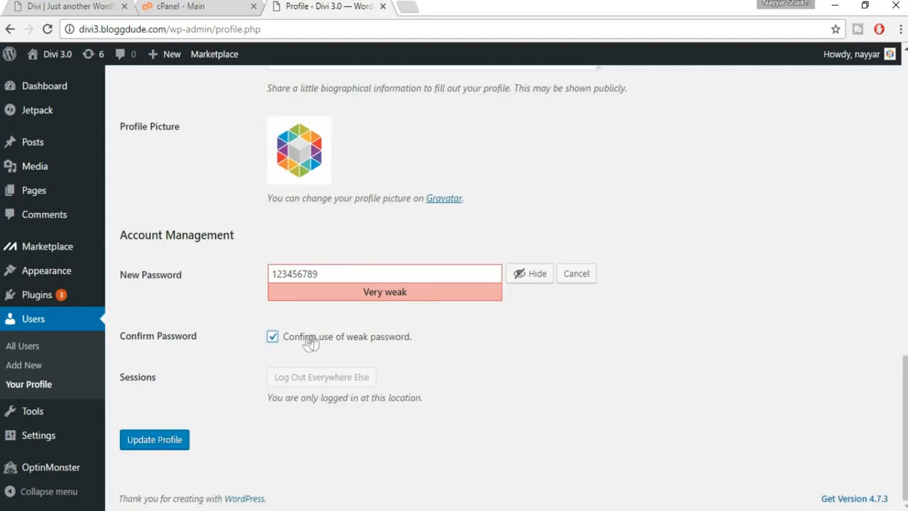
pyautogui.click(161, 452)
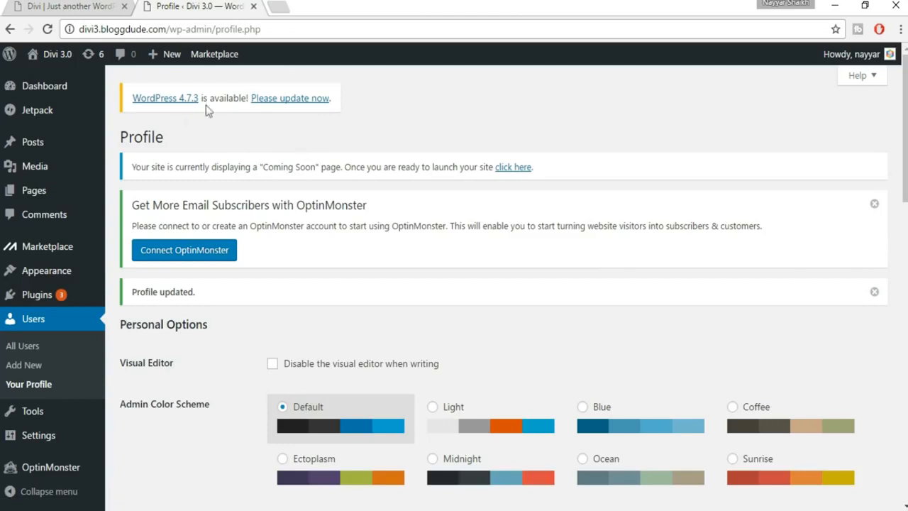
# Step: Install the WordPress 4.7.3 core update, then go back to Dashboard Home
pyautogui.click(287, 104)
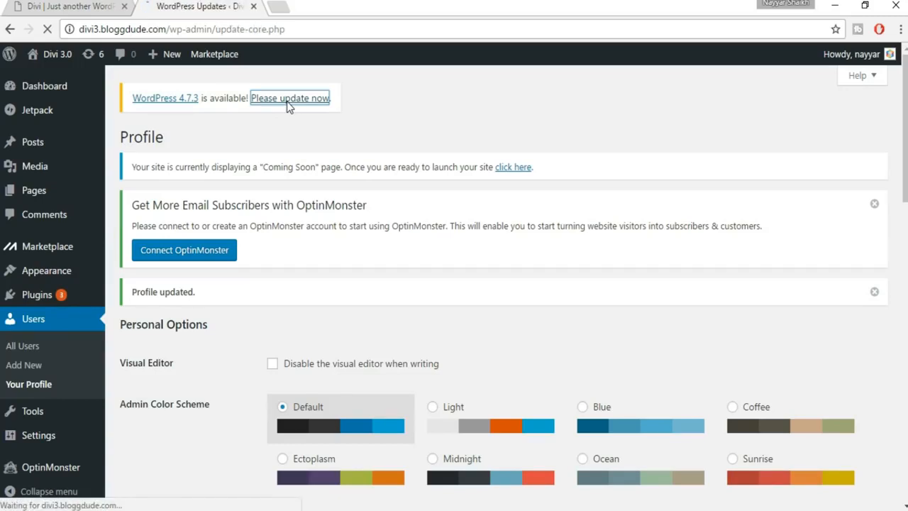
pyautogui.scroll(-3, 451, 266)
pyautogui.scroll(-3, 450, 264)
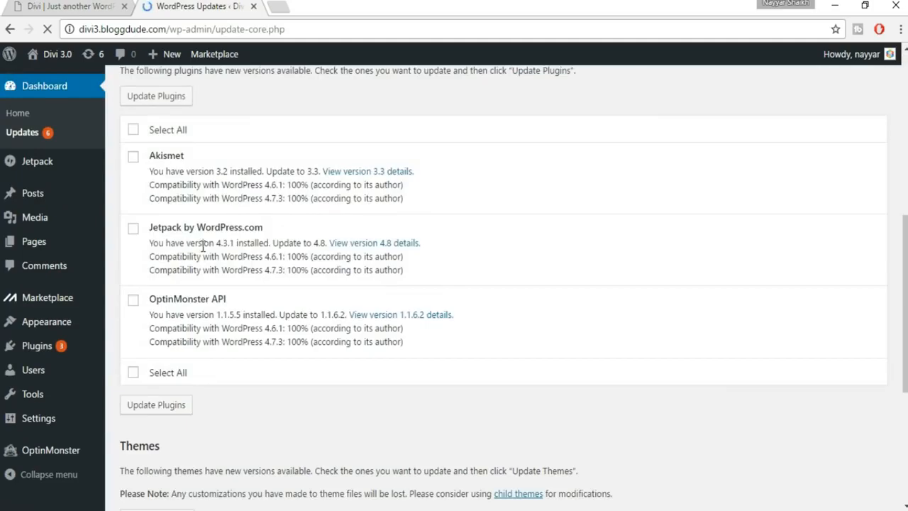
pyautogui.scroll(3, 203, 245)
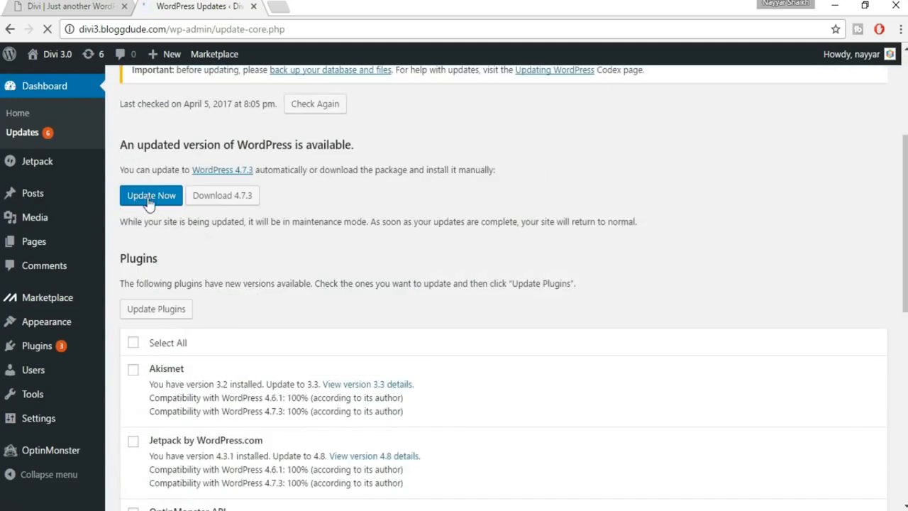
pyautogui.click(150, 197)
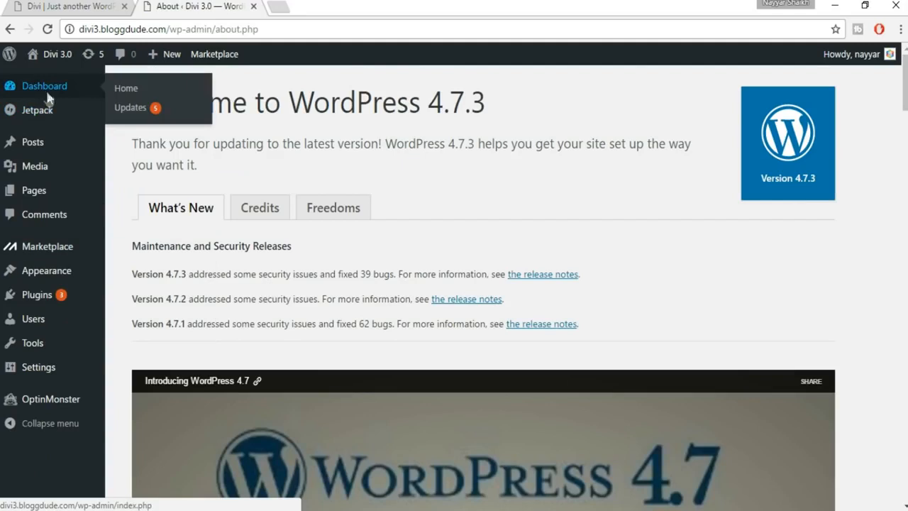
pyautogui.click(138, 90)
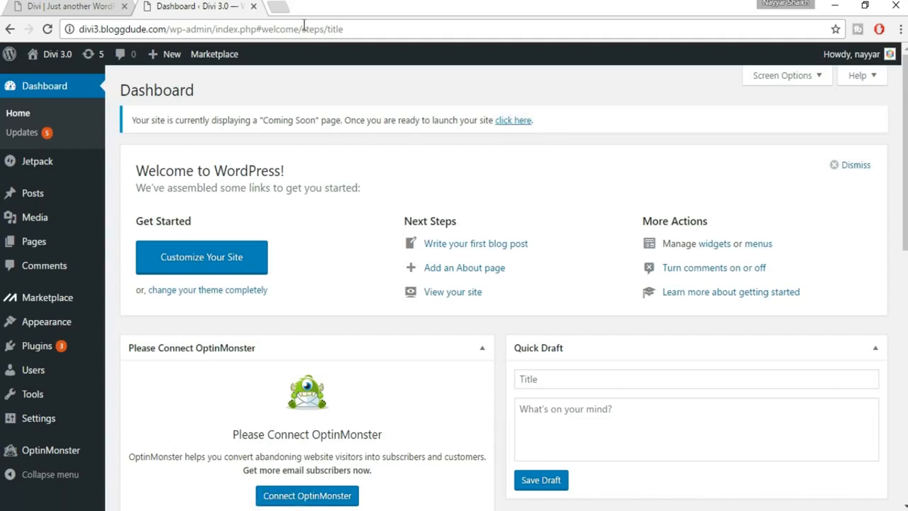
# Step: Launch the site out of Coming Soon mode and open Visit Site in a new tab
pyautogui.click(515, 122)
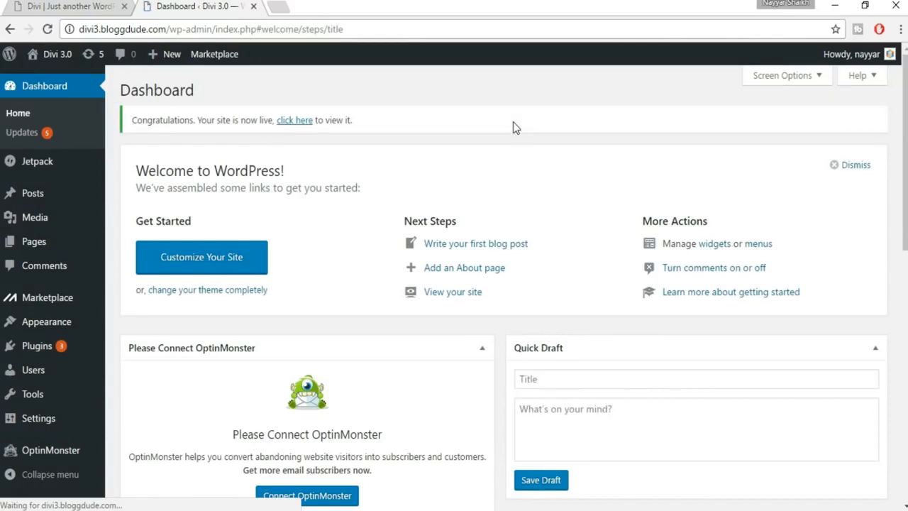
pyautogui.moveTo(50, 55)
pyautogui.rightClick(54, 83)
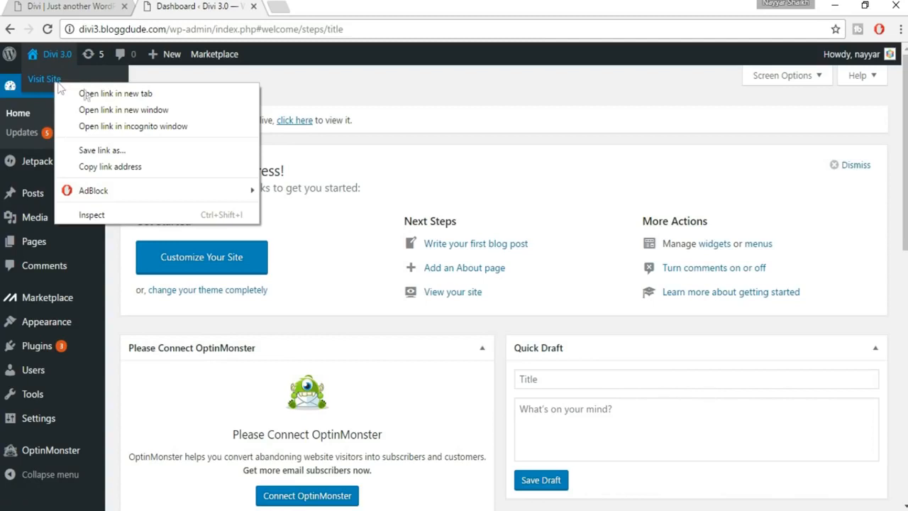
pyautogui.click(120, 95)
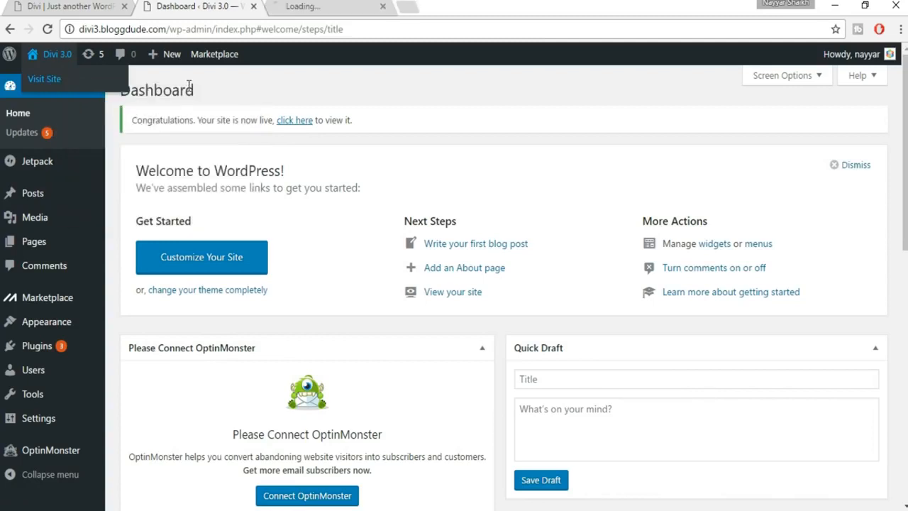
# Step: Look over the live site's front end showing the default Hello world! post
pyautogui.click(340, 5)
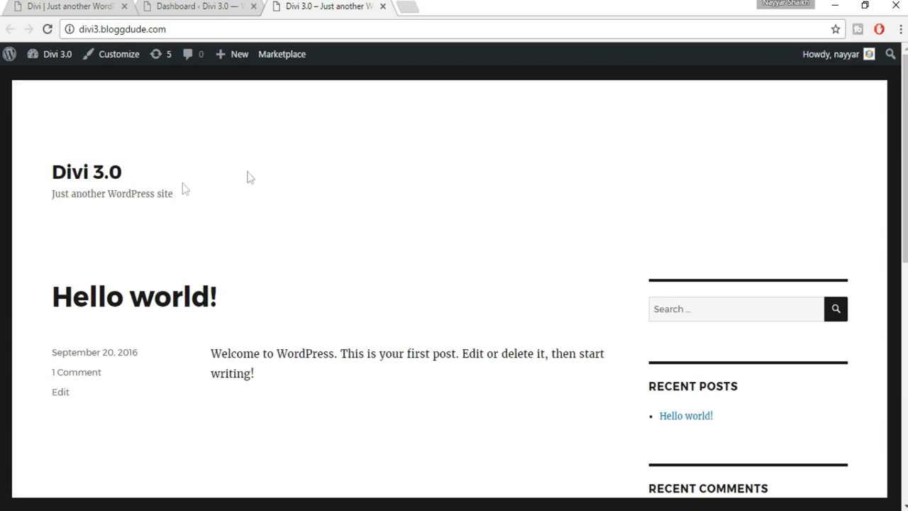
pyautogui.moveTo(905, 135)
pyautogui.mouseDown()
pyautogui.moveTo(905, 309)
pyautogui.moveTo(905, 138)
pyautogui.mouseUp()
pyautogui.scroll(-1, 684, 322)
pyautogui.scroll(-5, 683, 325)
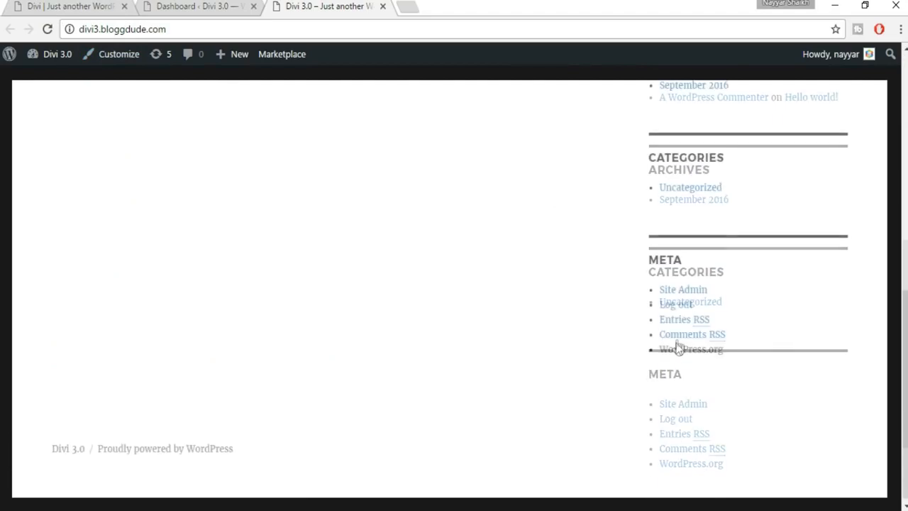
pyautogui.scroll(7, 678, 348)
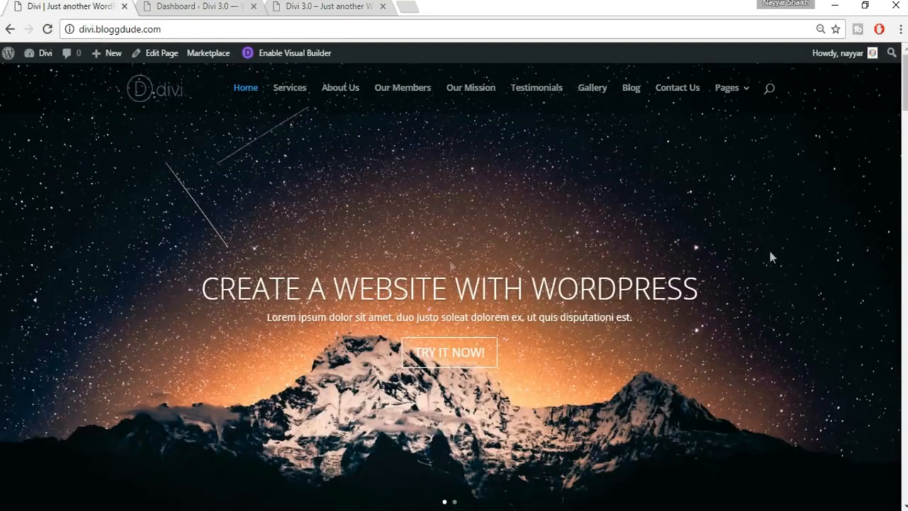
# Step: Scroll the Divi demo homepage down to Testimonials and back to the top, then open a new tab
pyautogui.scroll(-15, 906, 81)
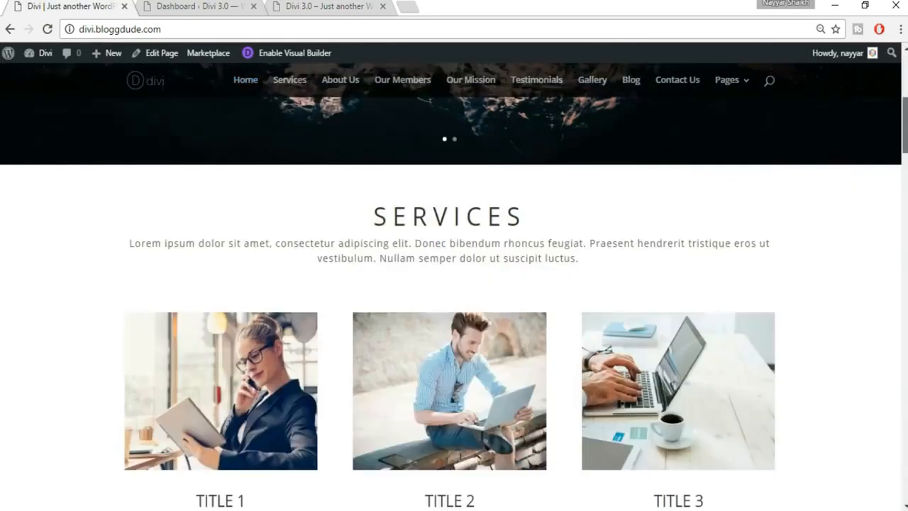
pyautogui.scroll(-7, 454, 287)
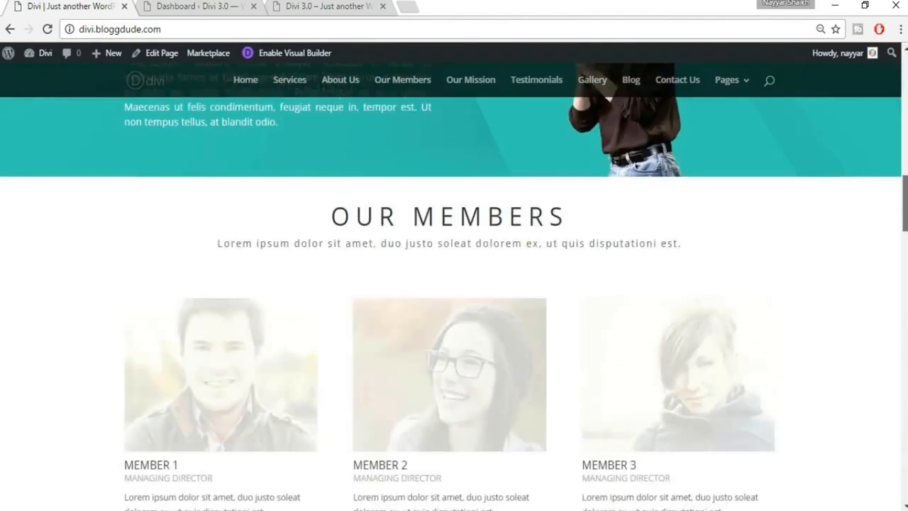
pyautogui.scroll(-10, 454, 284)
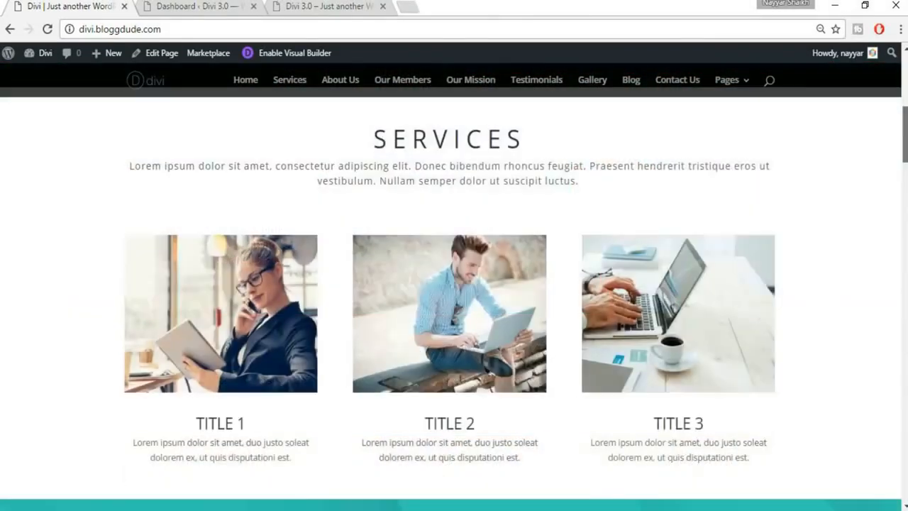
pyautogui.moveTo(905, 135); pyautogui.dragTo(905, 81)
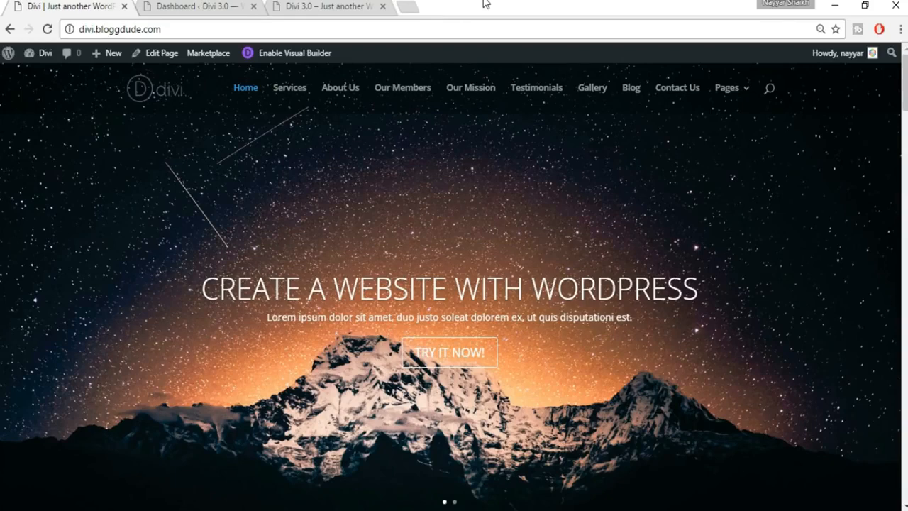
pyautogui.click(406, 7)
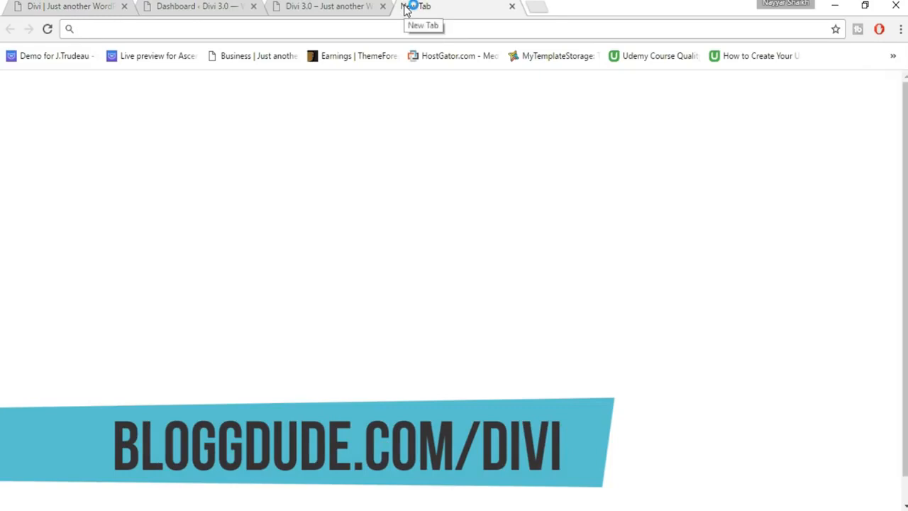
# Step: Go to bloggdude.com/divi, then continue to the Elegant Themes JOIN TO DOWNLOAD pricing page
pyautogui.write('blog')
pyautogui.press('End')
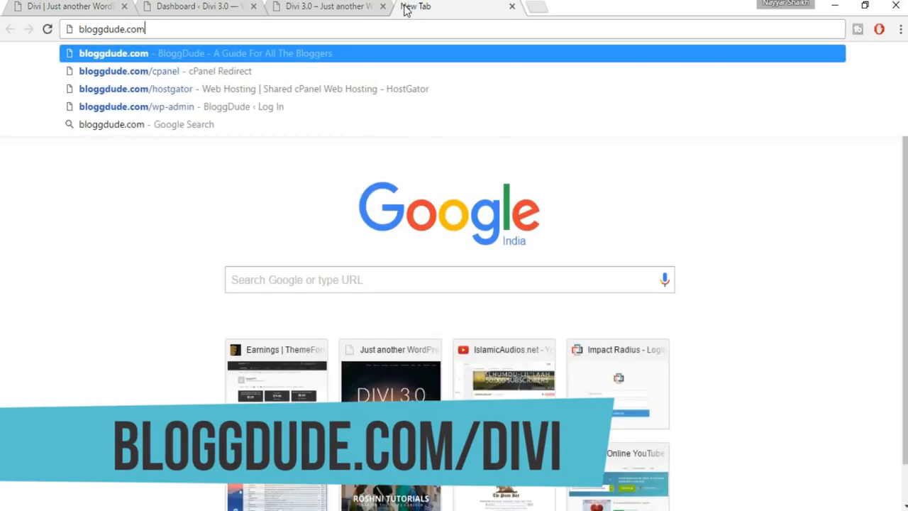
pyautogui.write('/did')
pyautogui.press('BackSpace')
pyautogui.write('vi')
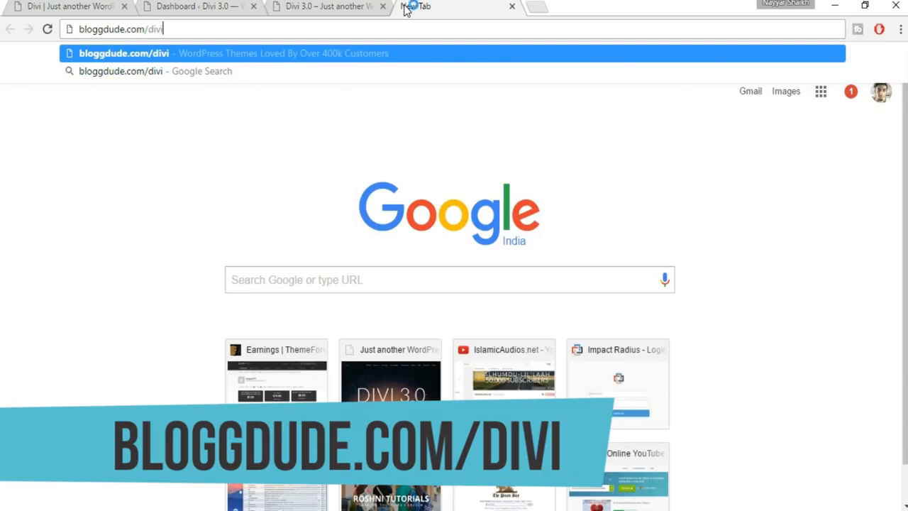
pyautogui.press('Return')
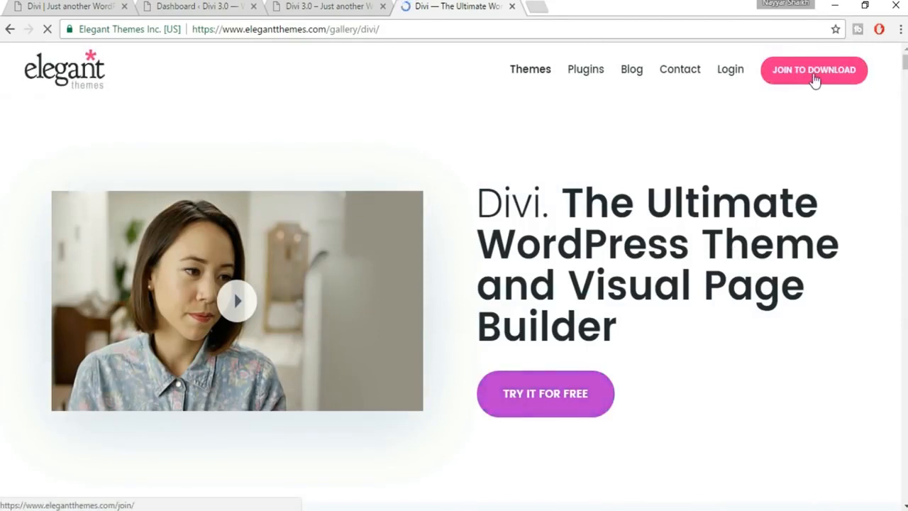
pyautogui.click(814, 80)
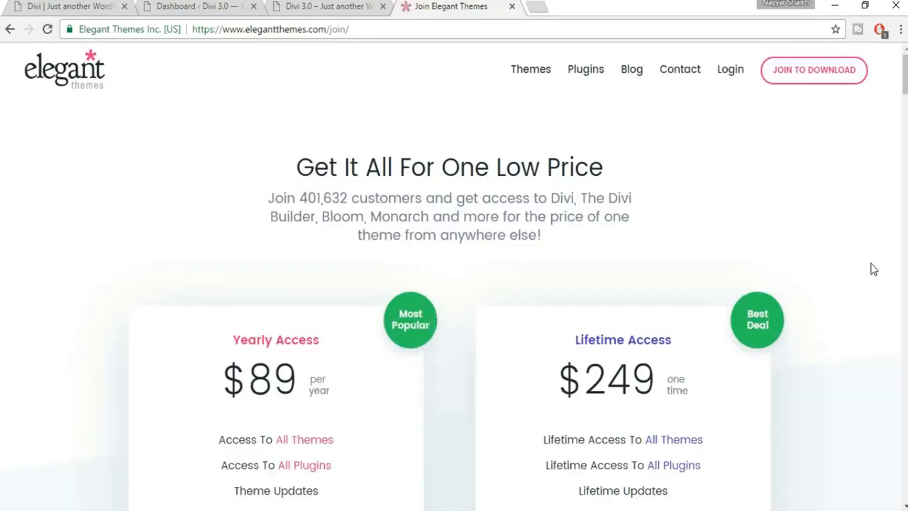
# Step: Scroll to the pricing cards and compare Yearly Access at $89 with Lifetime Access at $249
pyautogui.scroll(-3, 873, 267)
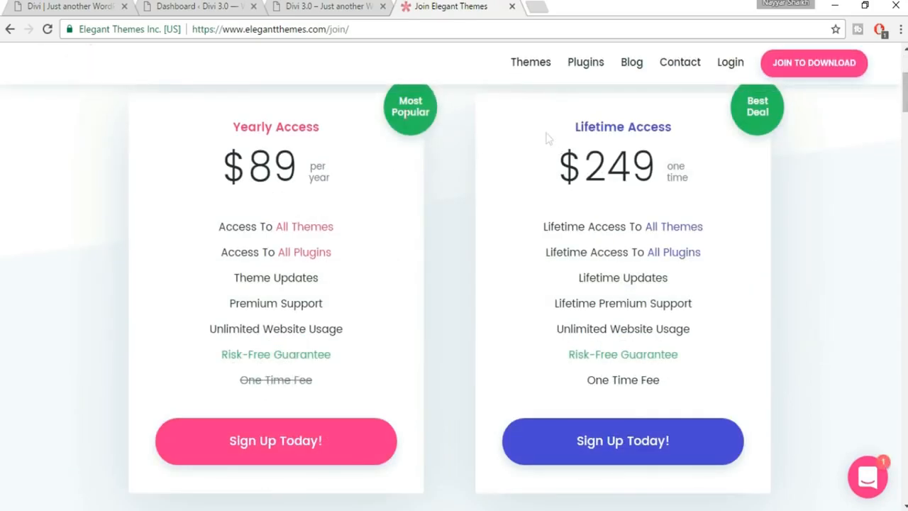
pyautogui.moveTo(303, 233)
pyautogui.moveTo(638, 229)
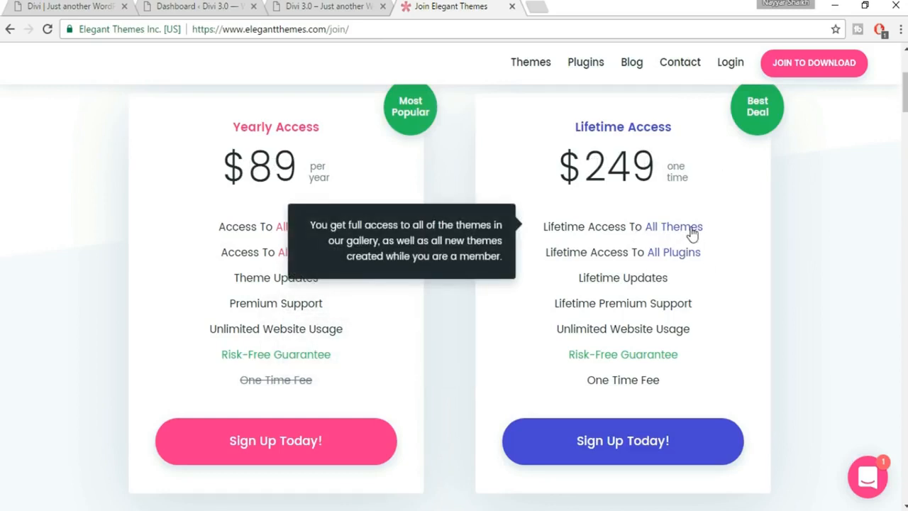
pyautogui.moveTo(588, 272)
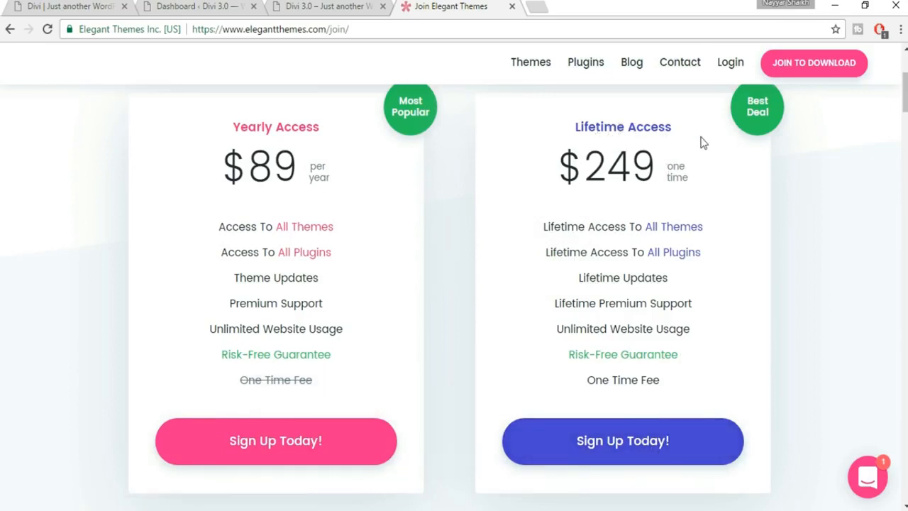
pyautogui.moveTo(644, 379)
# Step: Close the Elegant Themes pricing tab and check the desktop's Divi Theme folder
pyautogui.click(512, 7)
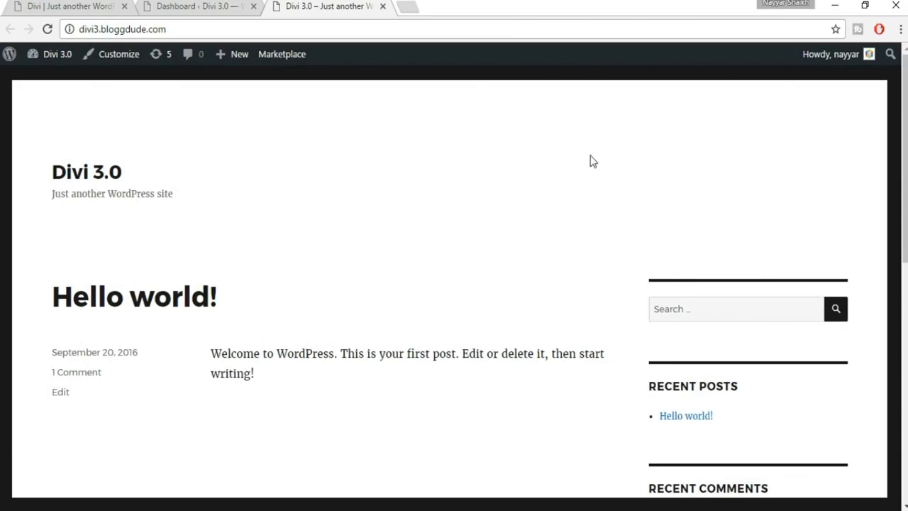
pyautogui.click(343, 510)
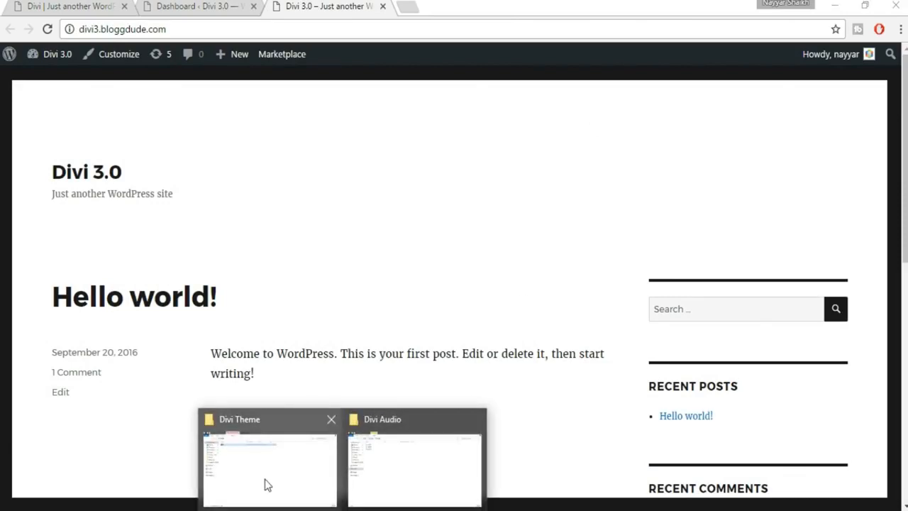
pyautogui.click(266, 484)
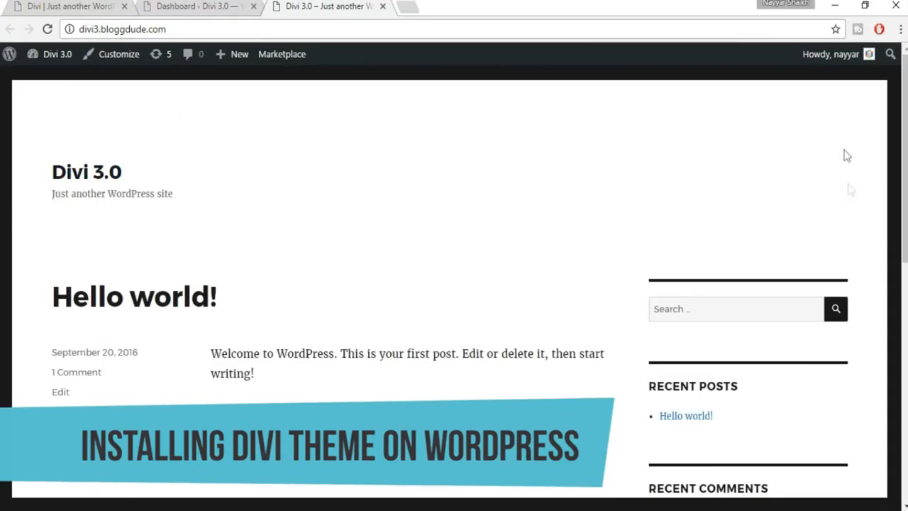
pyautogui.scroll(-8, 416, 310)
pyautogui.scroll(6, 423, 324)
# Step: Return to the WordPress Dashboard tab and go to Appearance > Themes
pyautogui.click(51, 6)
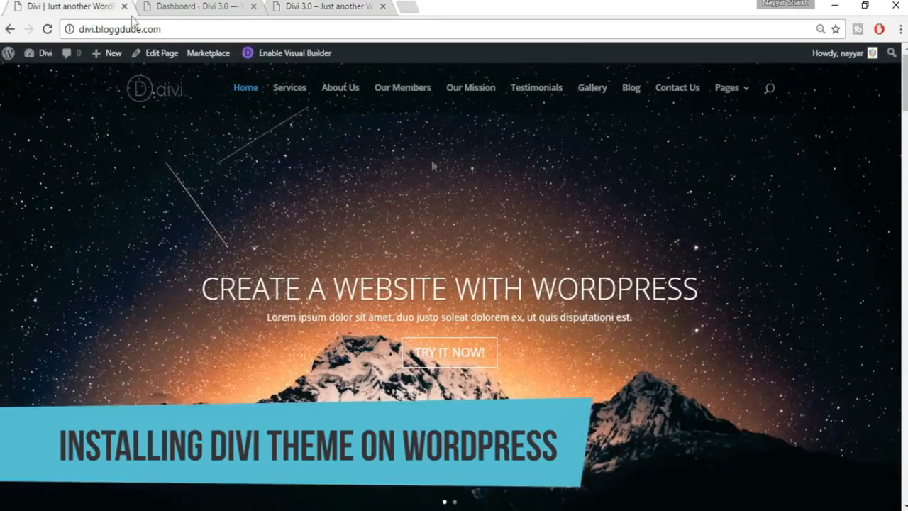
pyautogui.click(204, 10)
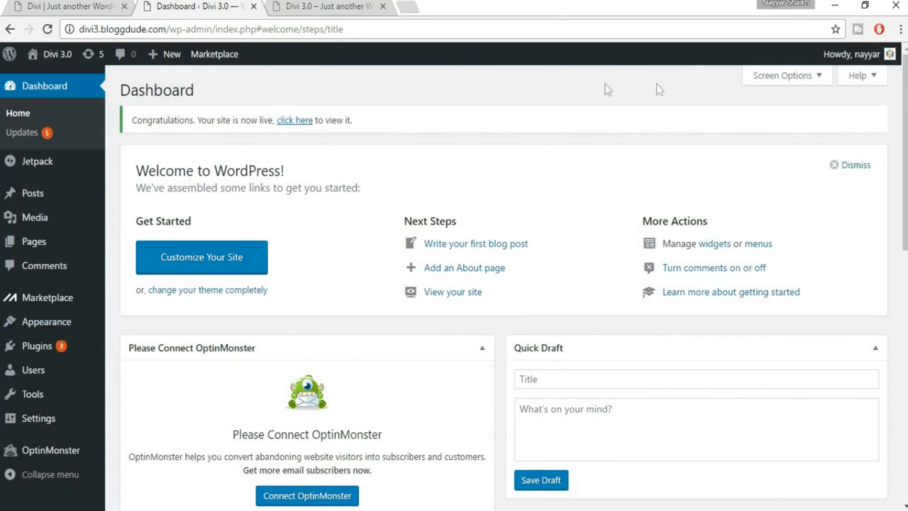
pyautogui.click(53, 326)
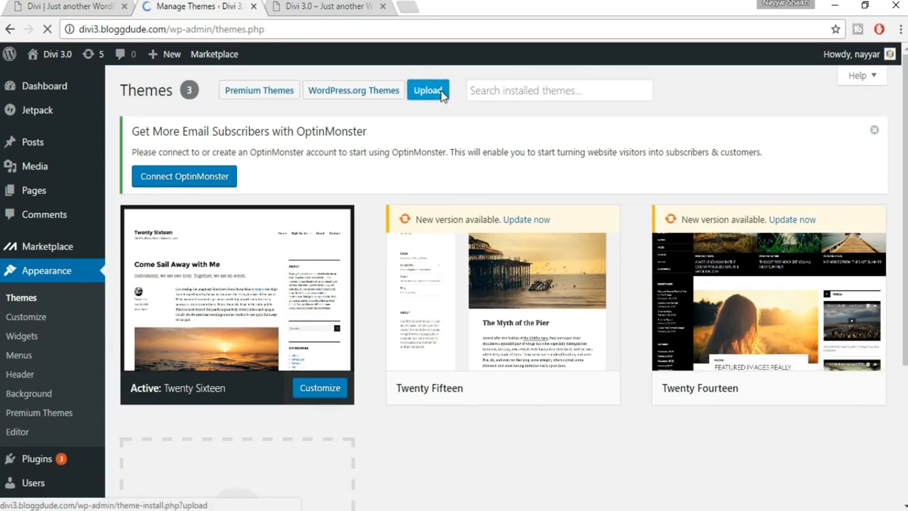
# Step: Select divi.zip from Desktop > Divi Theme in the Add Themes Upload Theme form
pyautogui.click(427, 90)
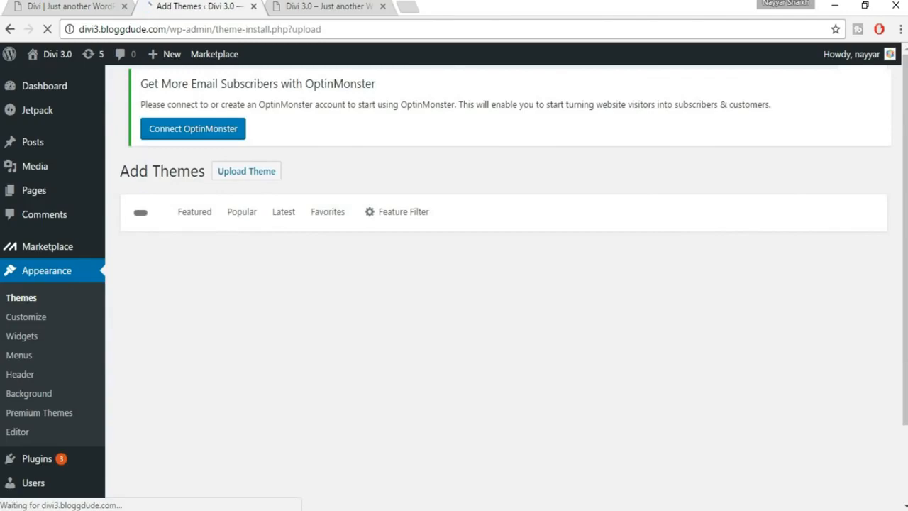
pyautogui.click(298, 434)
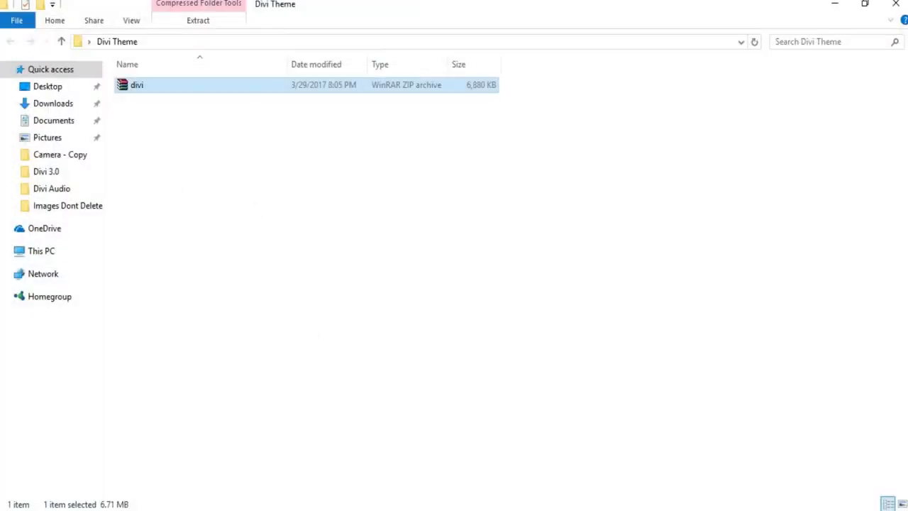
pyautogui.hotkey('alt', 'Tab')
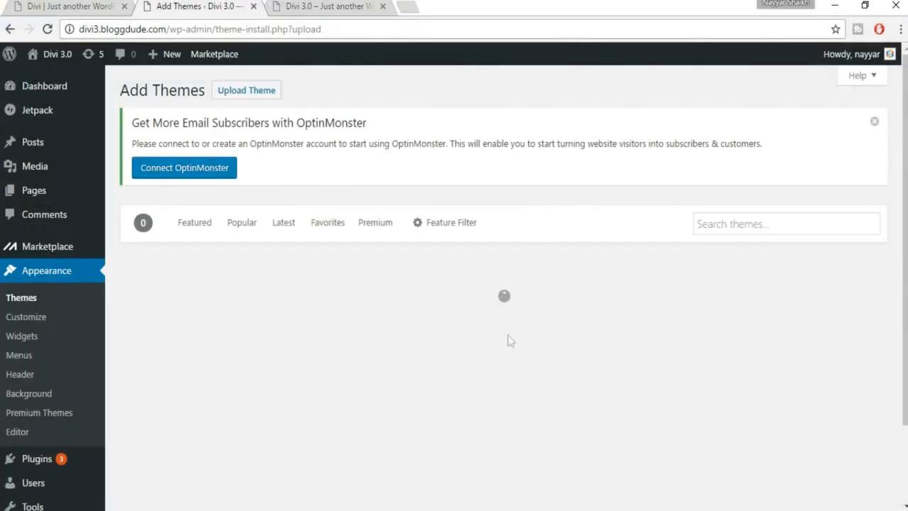
pyautogui.click(252, 92)
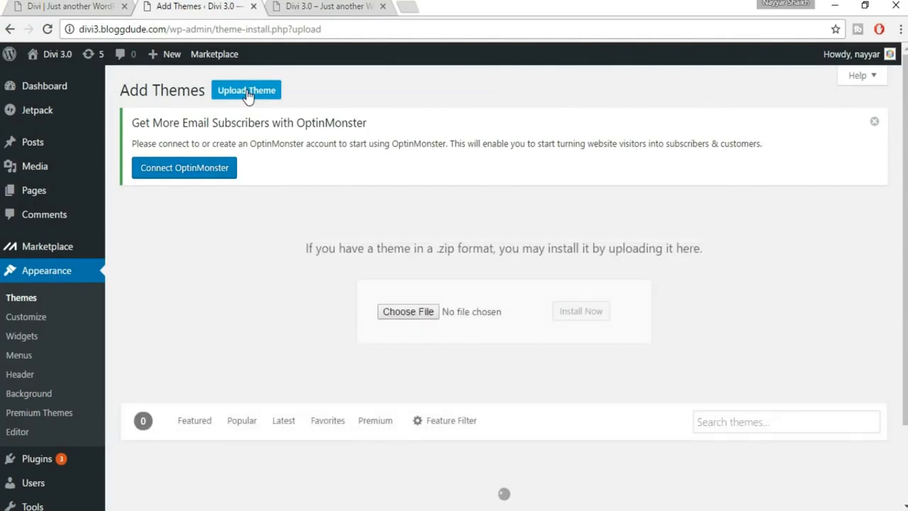
pyautogui.click(410, 318)
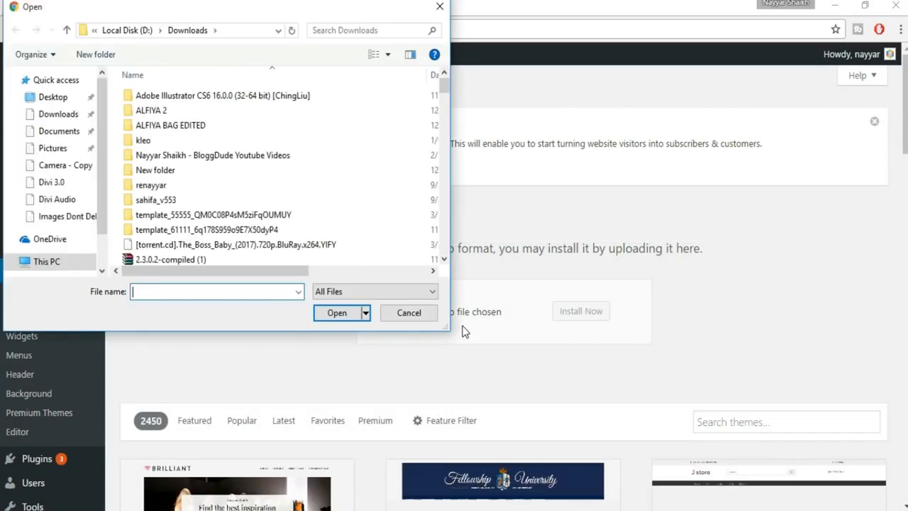
pyautogui.click(62, 103)
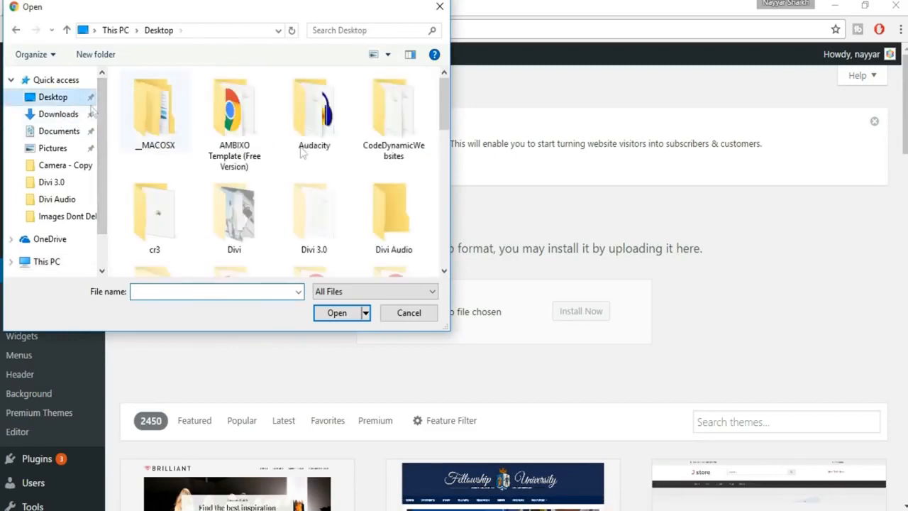
pyautogui.moveTo(446, 100); pyautogui.dragTo(454, 146)
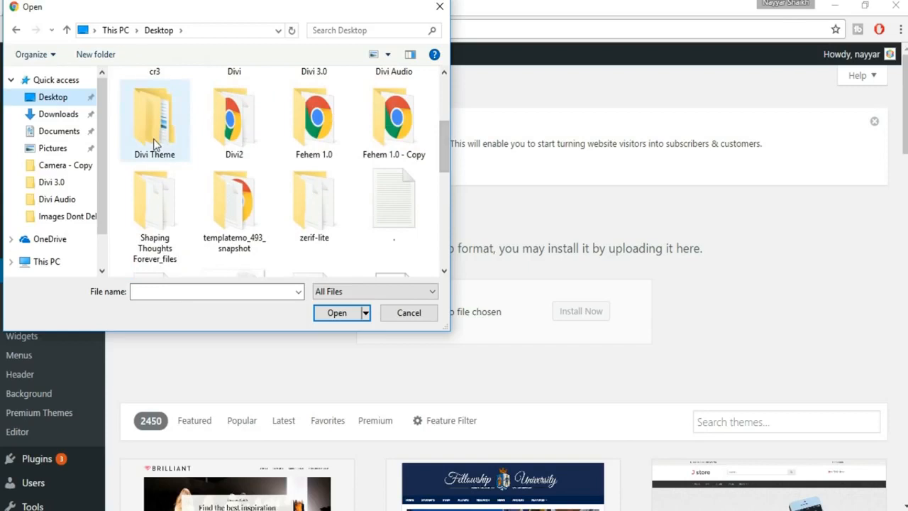
pyautogui.doubleClick(136, 153)
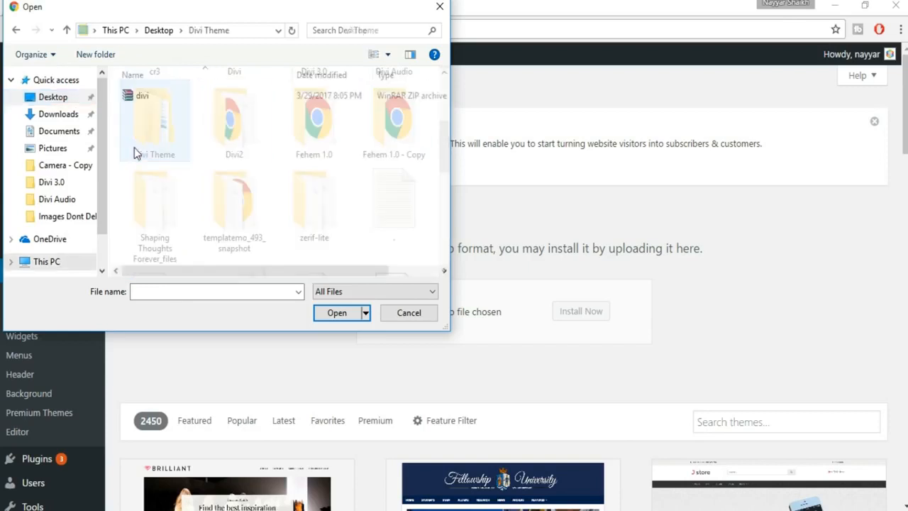
pyautogui.click(157, 101)
pyautogui.click(335, 315)
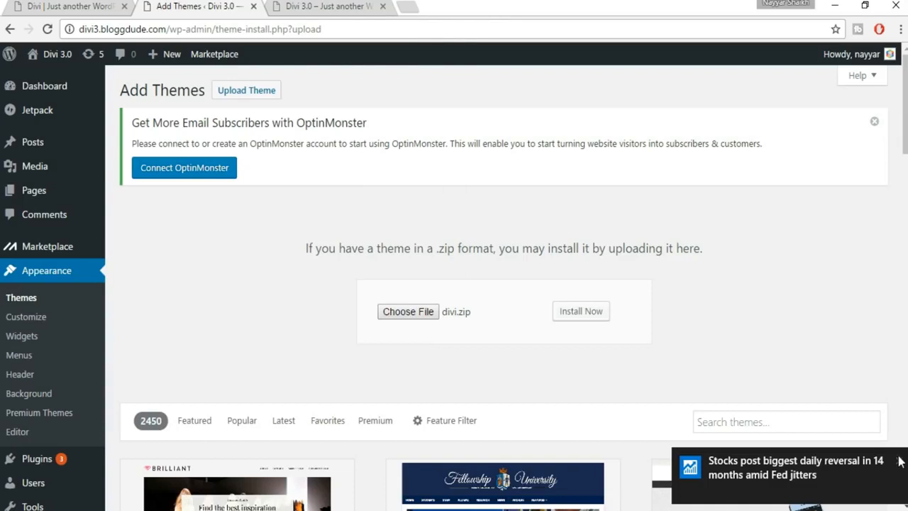
# Step: Install the divi.zip theme with Install Now and open a blank Chrome tab meanwhile
pyautogui.click(586, 318)
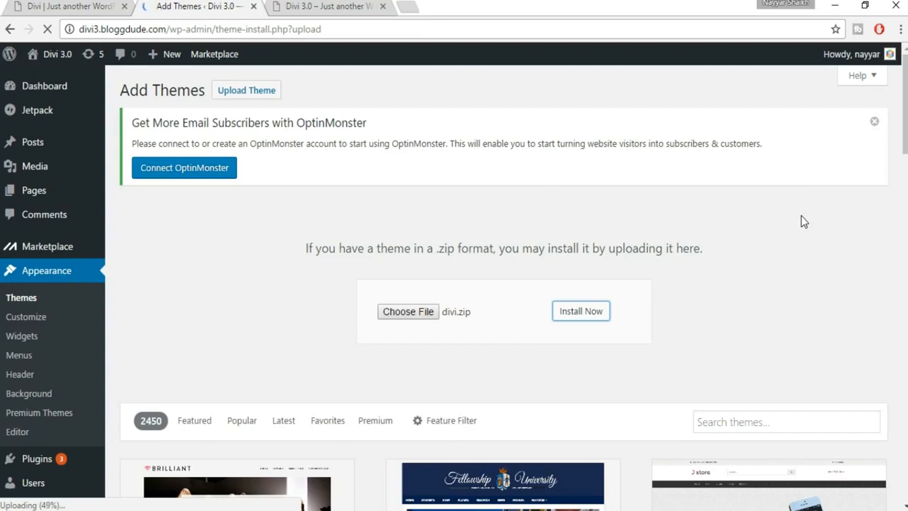
pyautogui.click(418, 9)
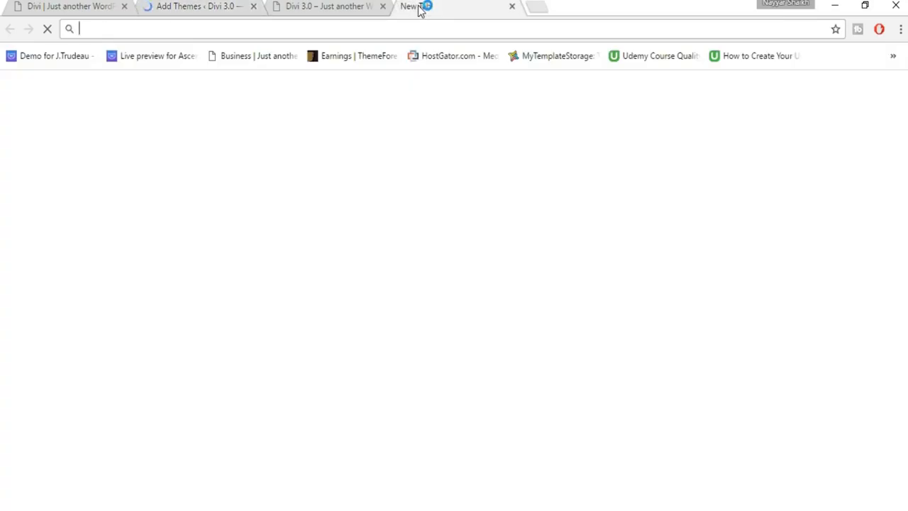
# Step: Load the tutorial creator's YouTube channel and scroll through its Uploads and WordPress video rows
pyautogui.write('youtube.com')
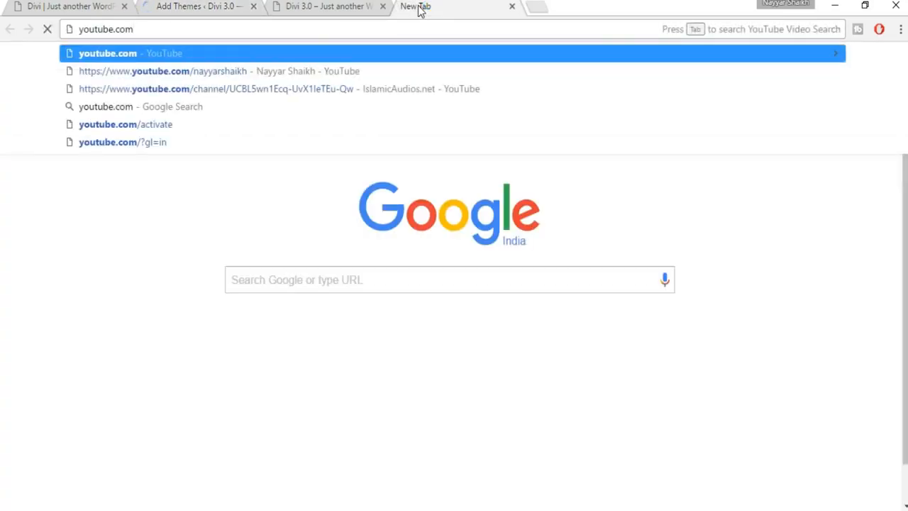
pyautogui.write('/')
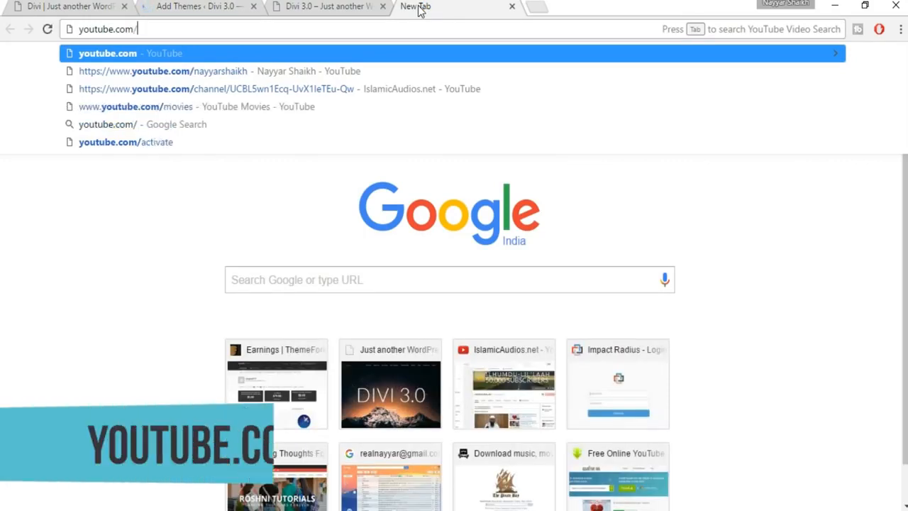
pyautogui.press('Down')
pyautogui.press('Return')
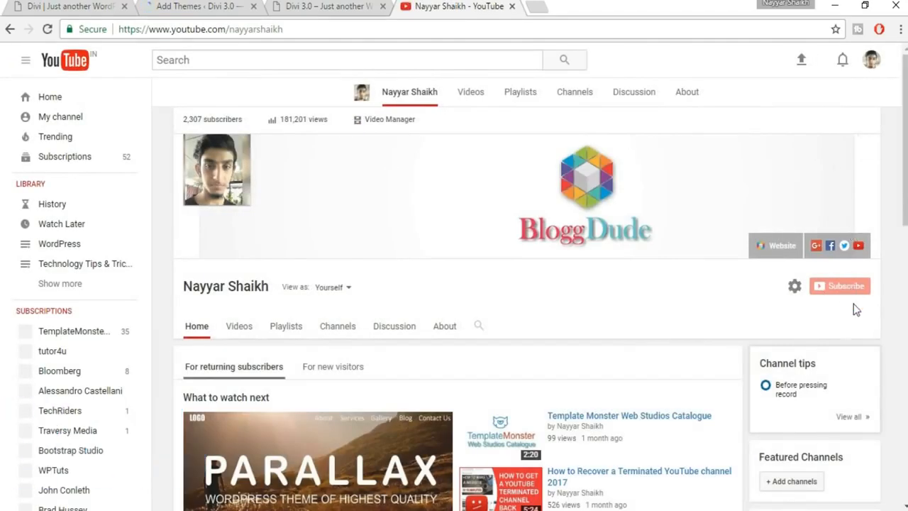
pyautogui.scroll(-5, 853, 305)
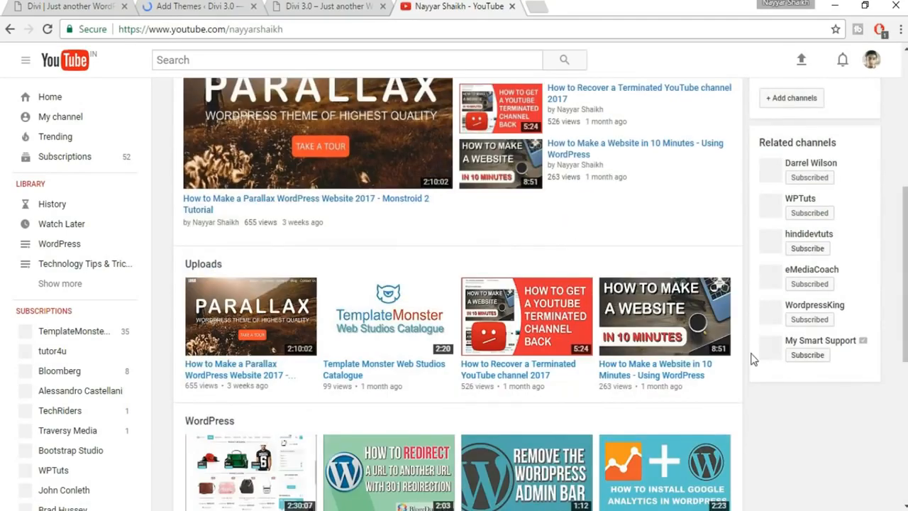
pyautogui.scroll(-3, 754, 359)
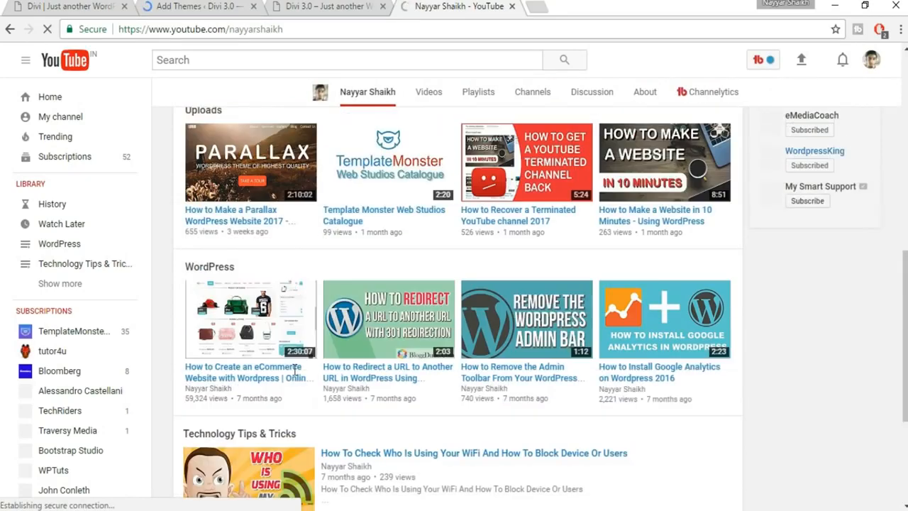
# Step: Close the YouTube tab, activate the newly installed Divi theme, and look over the theme cards
pyautogui.click(511, 6)
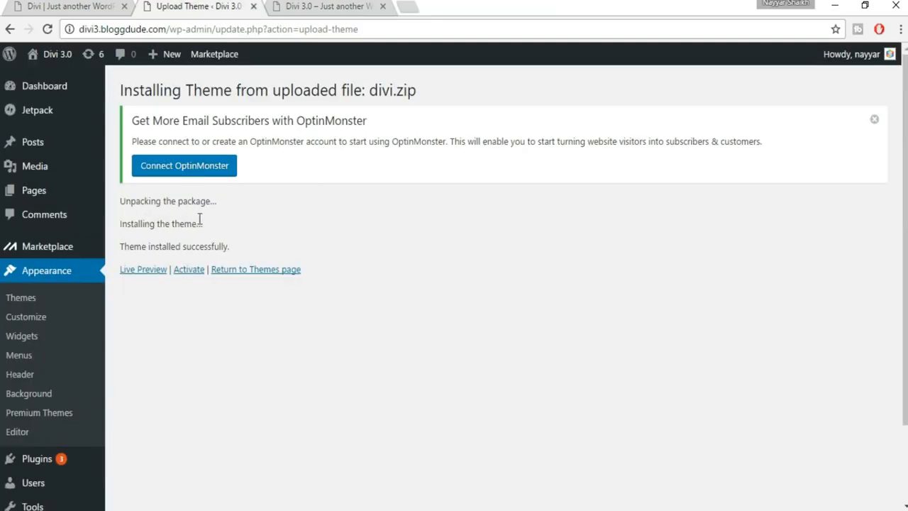
pyautogui.click(189, 269)
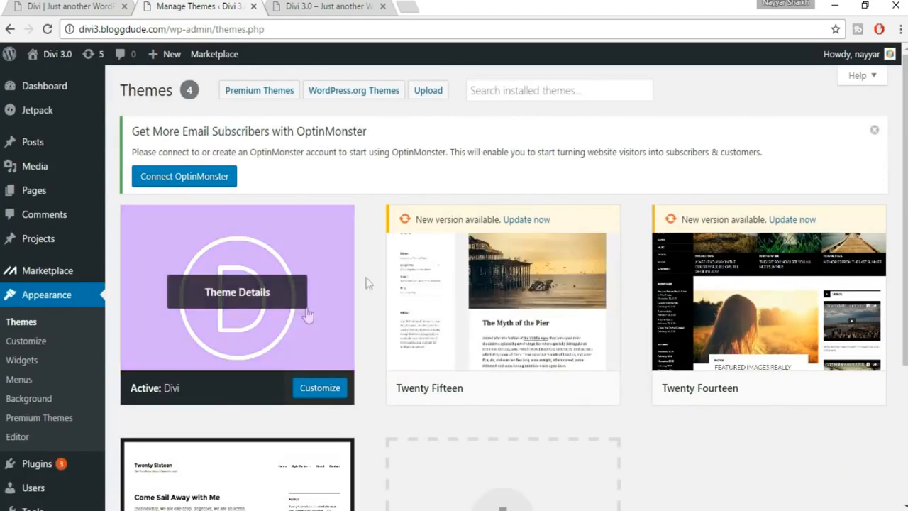
pyautogui.moveTo(189, 302)
pyautogui.scroll(-1, 244, 293)
pyautogui.moveTo(471, 230)
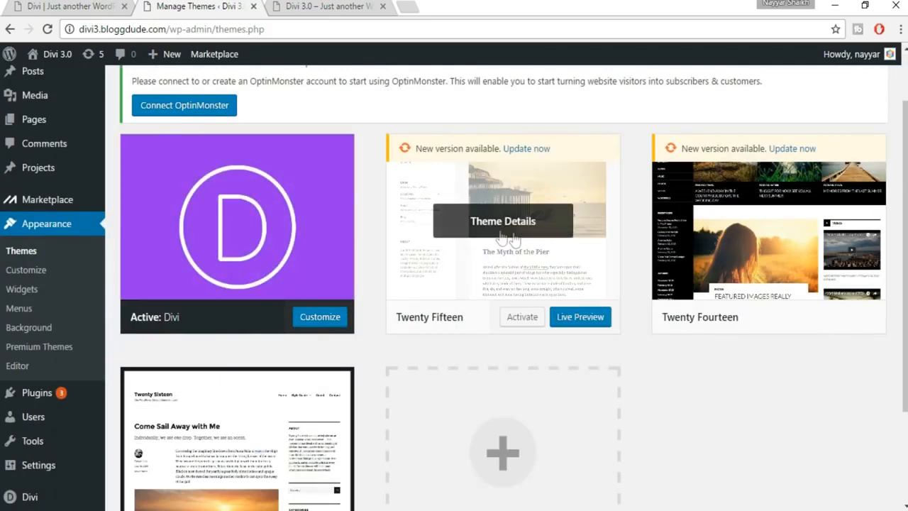
pyautogui.moveTo(694, 249)
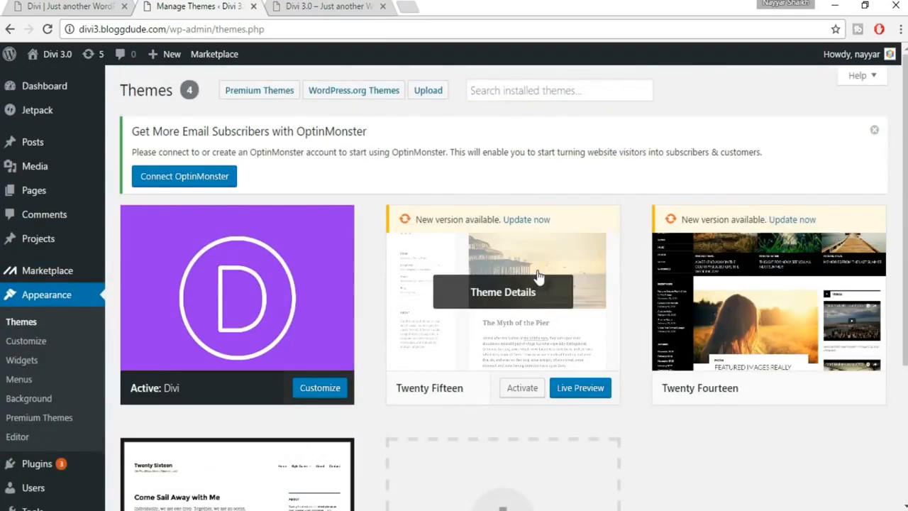
pyautogui.scroll(-1, 539, 277)
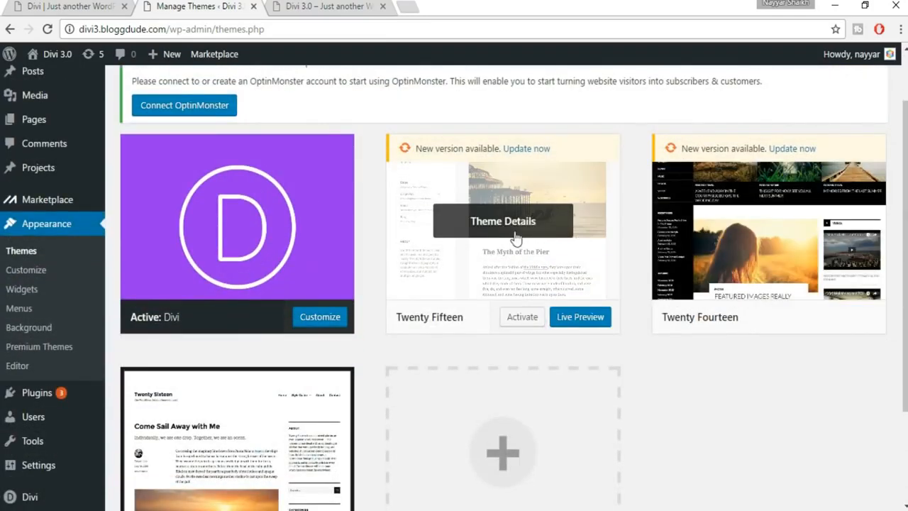
# Step: Delete the Twenty Fifteen, Twenty Fourteen and Twenty Sixteen themes, then bring up the site's front page
pyautogui.click(515, 238)
pyautogui.scroll(-1, 801, 303)
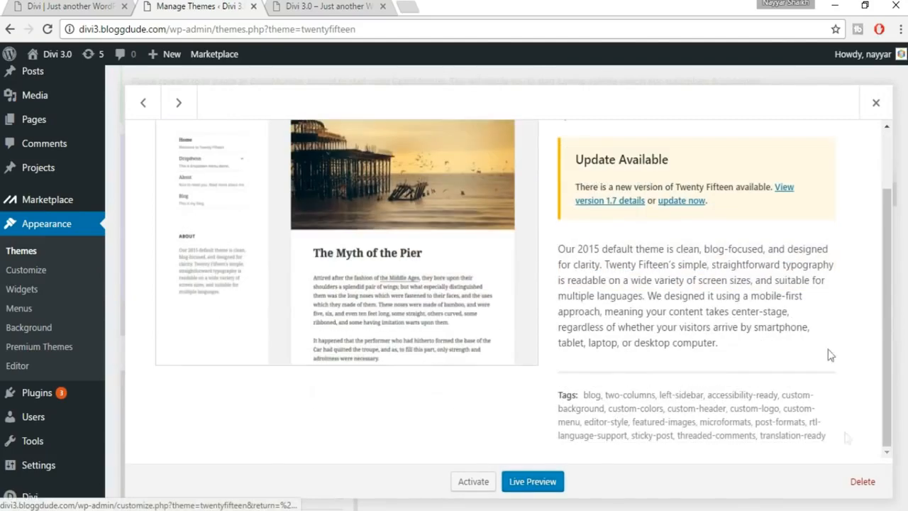
pyautogui.click(862, 482)
pyautogui.click(524, 138)
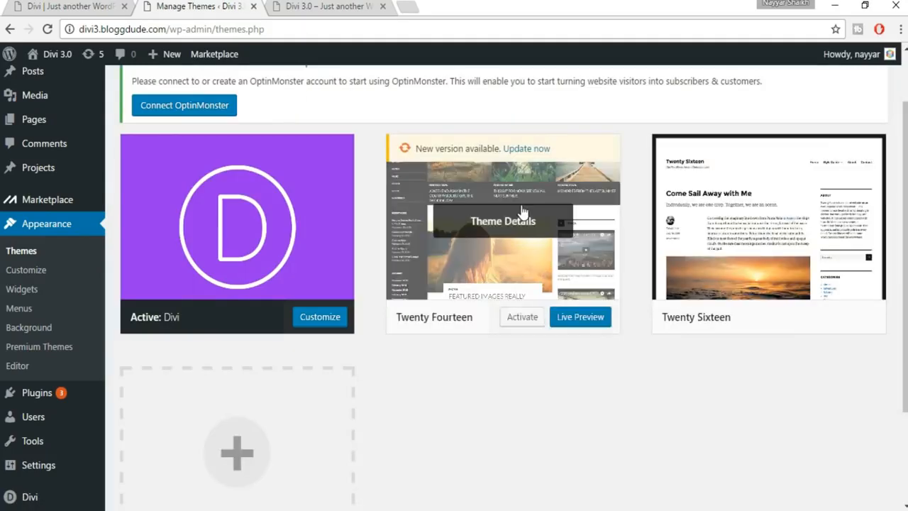
pyautogui.click(519, 209)
pyautogui.click(859, 481)
pyautogui.click(515, 159)
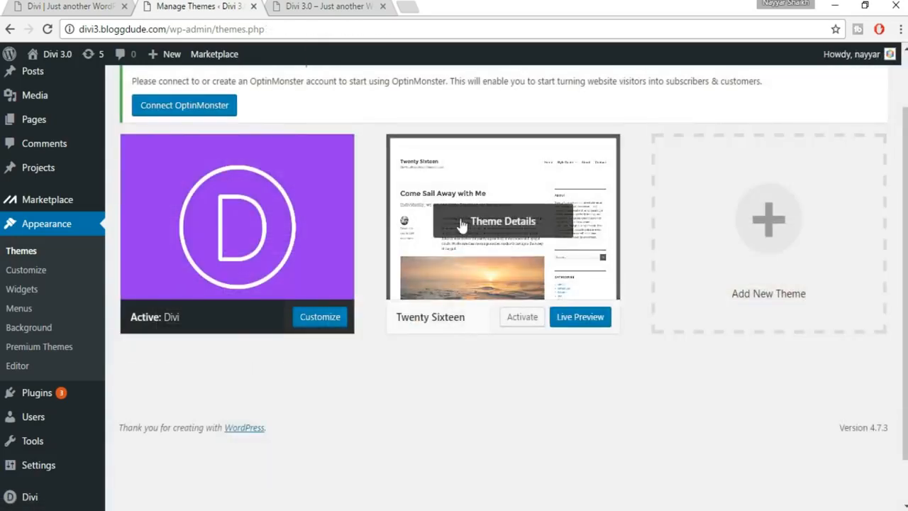
pyautogui.click(497, 220)
pyautogui.click(861, 482)
pyautogui.click(515, 156)
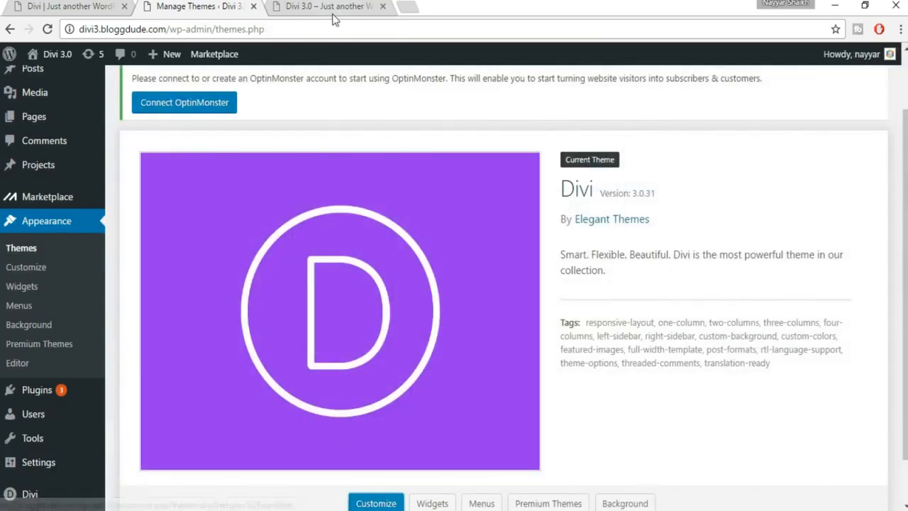
pyautogui.click(334, 13)
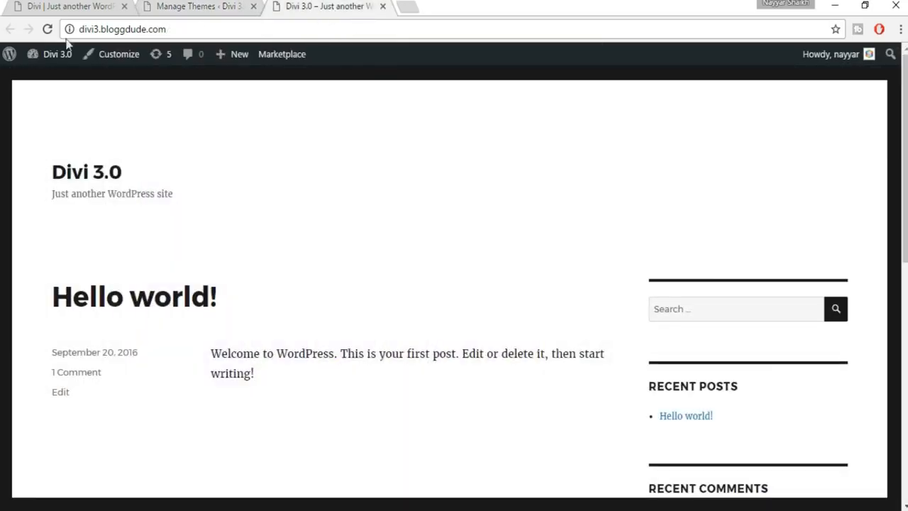
# Step: Reload the site front page to see it rendered in the Divi theme
pyautogui.click(47, 29)
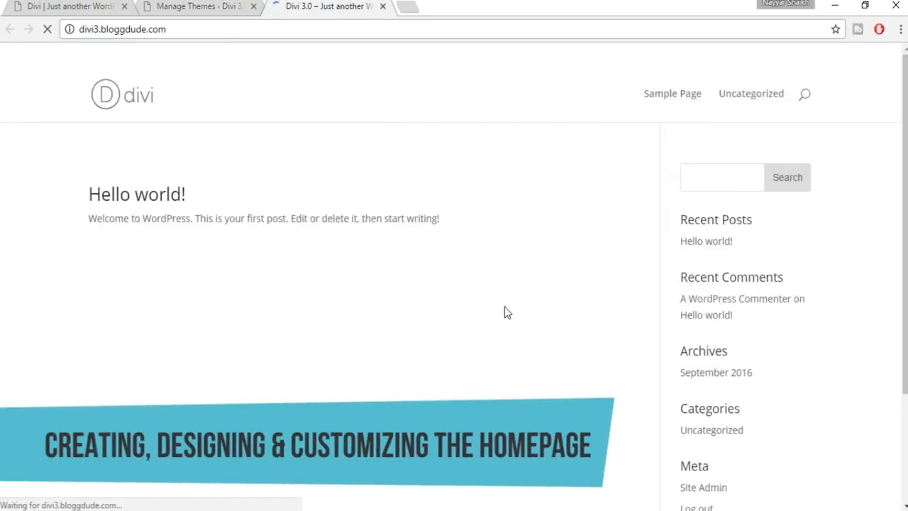
pyautogui.scroll(-3, 508, 357)
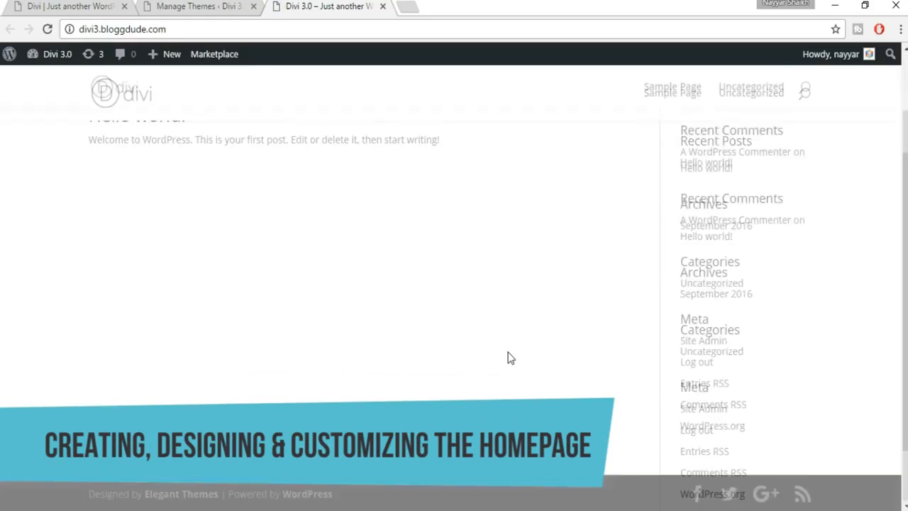
pyautogui.scroll(5, 507, 357)
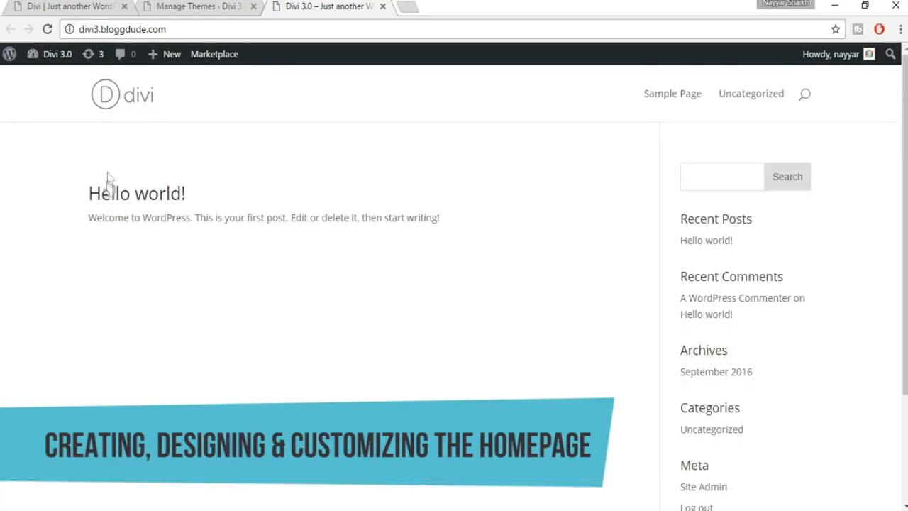
# Step: Compare the front page with the demo Divi homepage and Manage Themes tabs, then open a blank tab
pyautogui.click(86, 5)
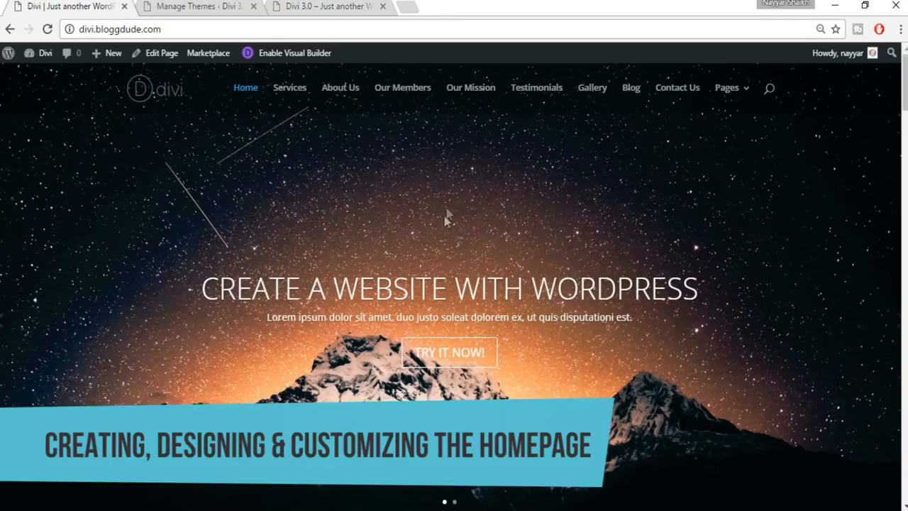
pyautogui.scroll(-10, 478, 283)
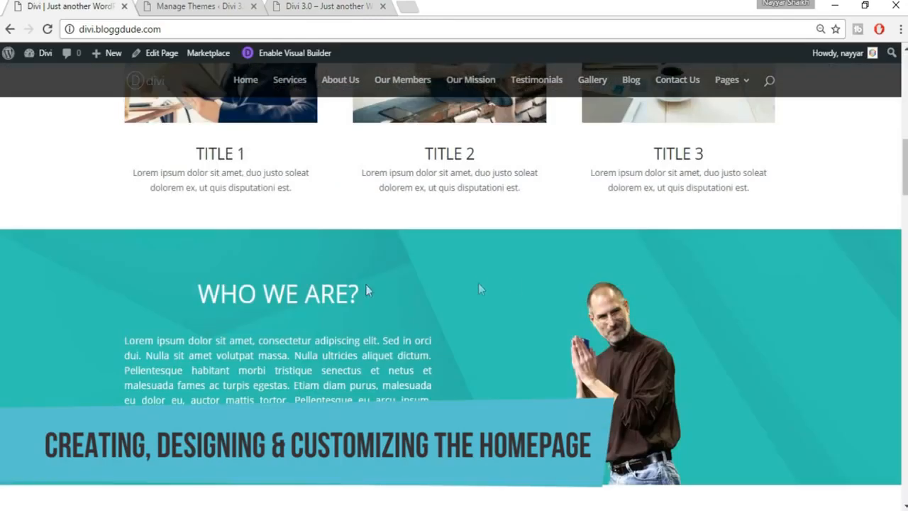
pyautogui.scroll(10, 628, 273)
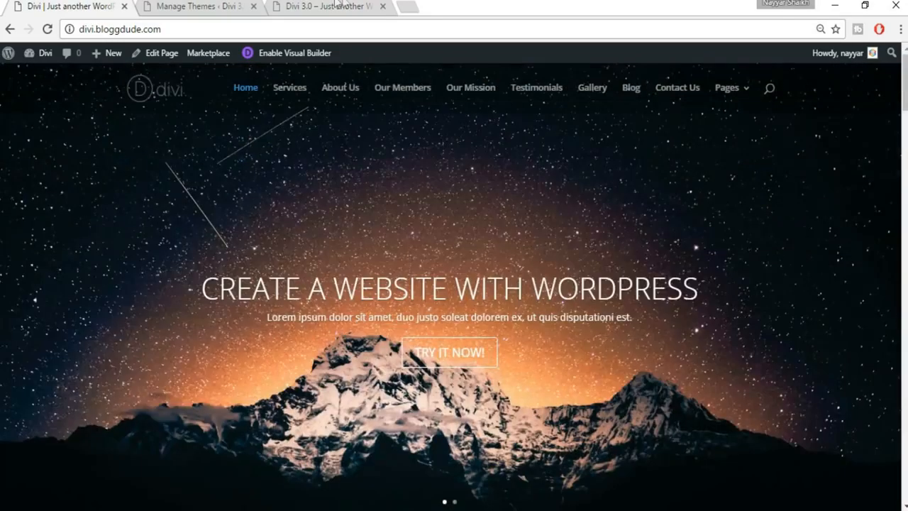
pyautogui.click(337, 6)
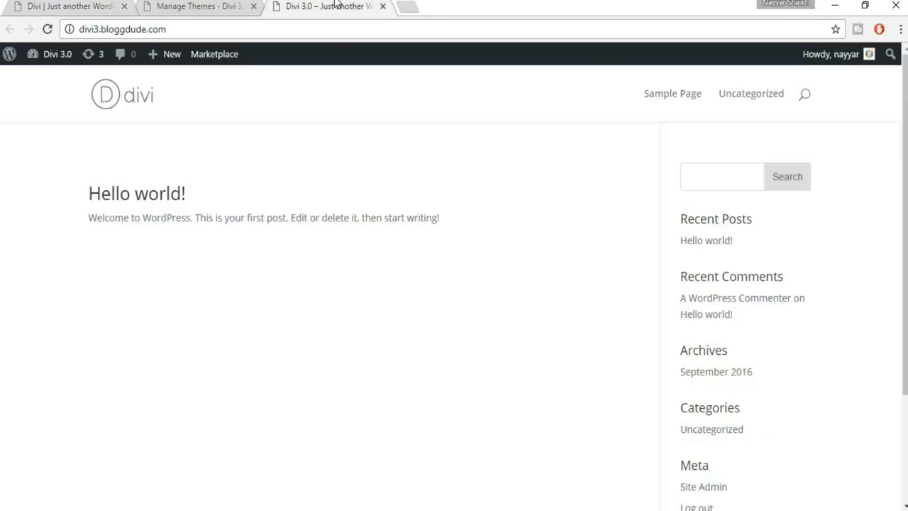
pyautogui.click(221, 6)
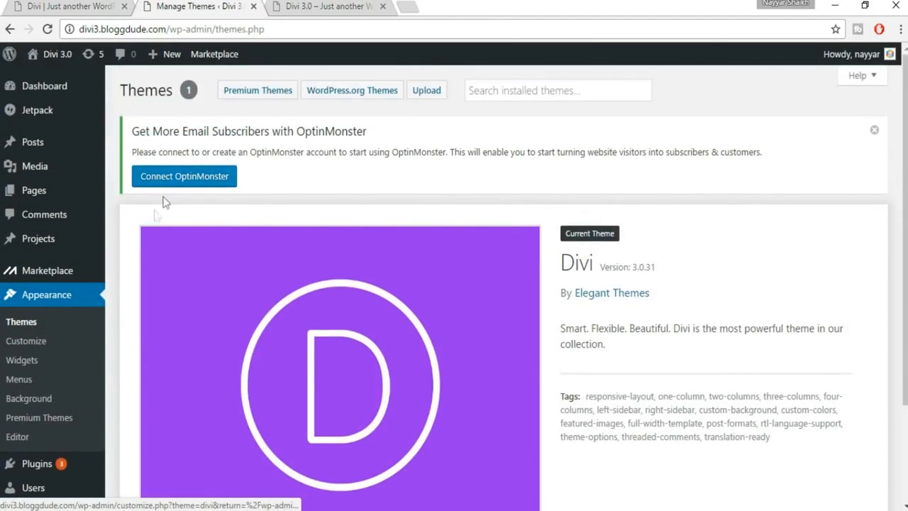
pyautogui.click(37, 5)
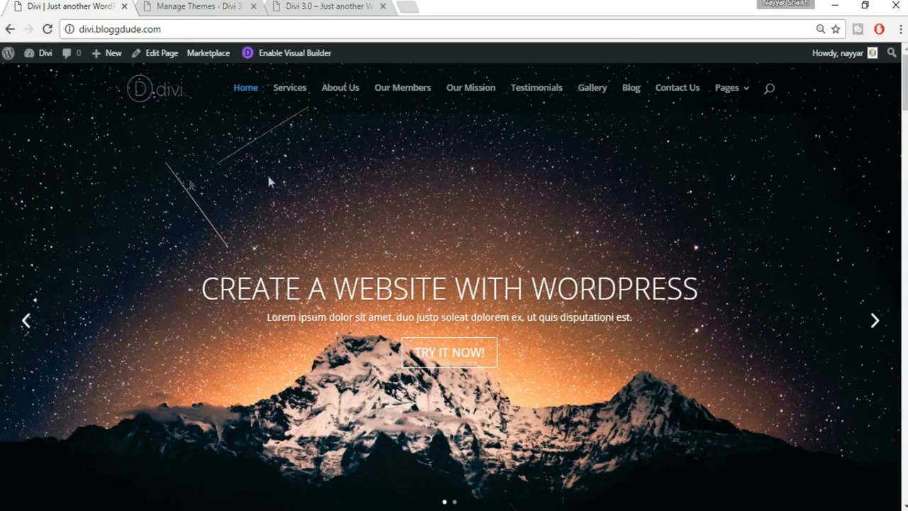
pyautogui.click(416, 5)
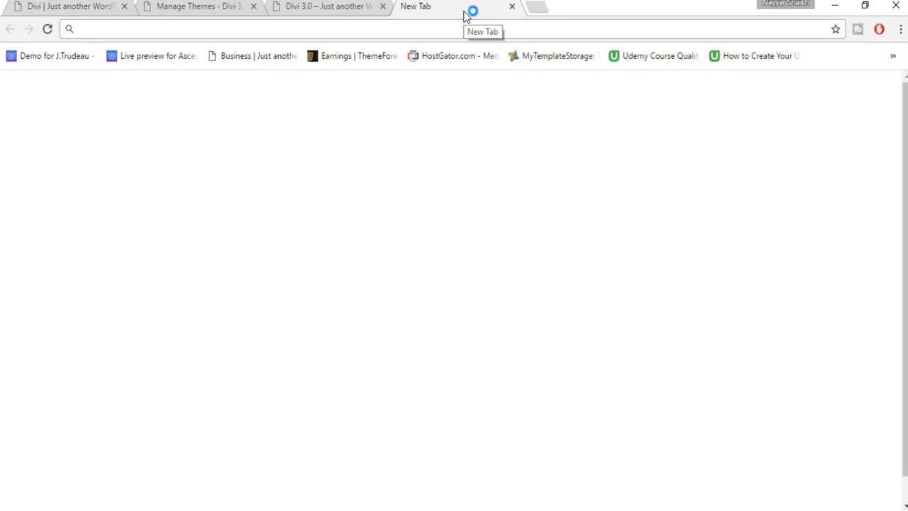
# Step: Load bloggdude.com and open its Divi tutorial post, scrolling down through it
pyautogui.write('bl')
pyautogui.press('Return')
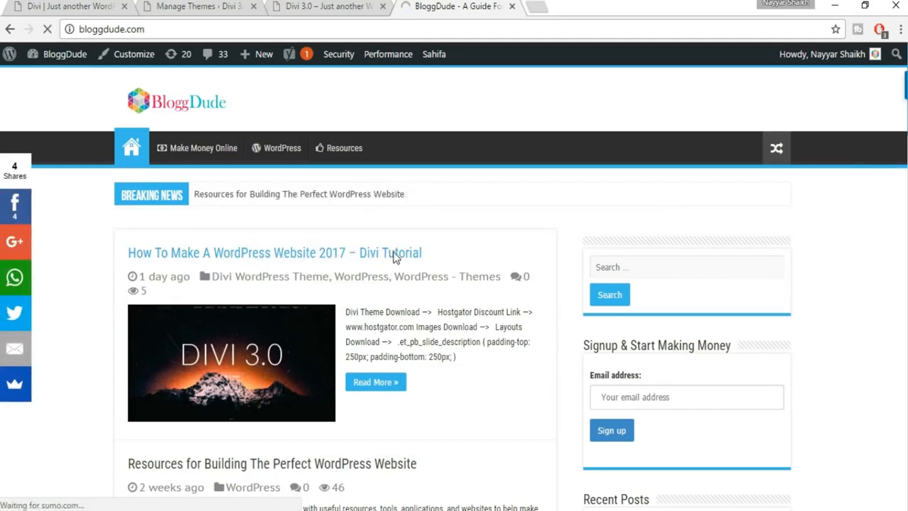
pyautogui.click(395, 255)
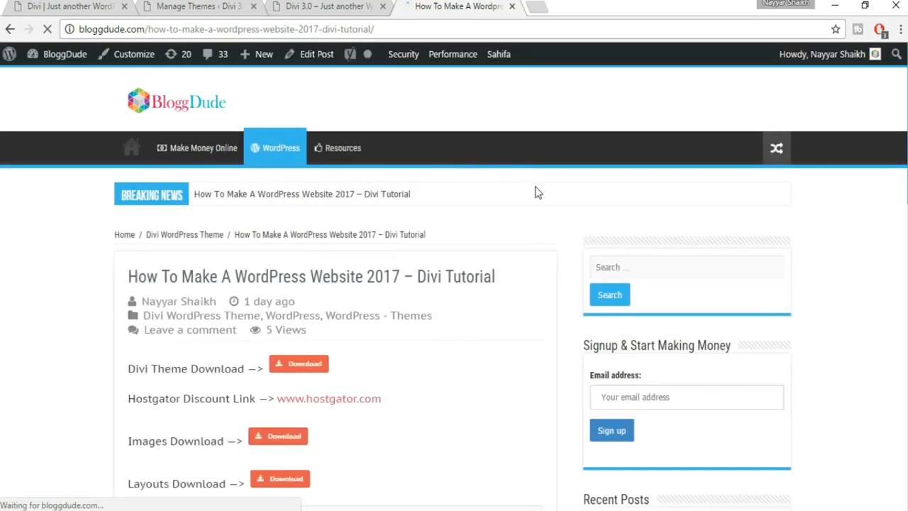
pyautogui.scroll(-1, 536, 192)
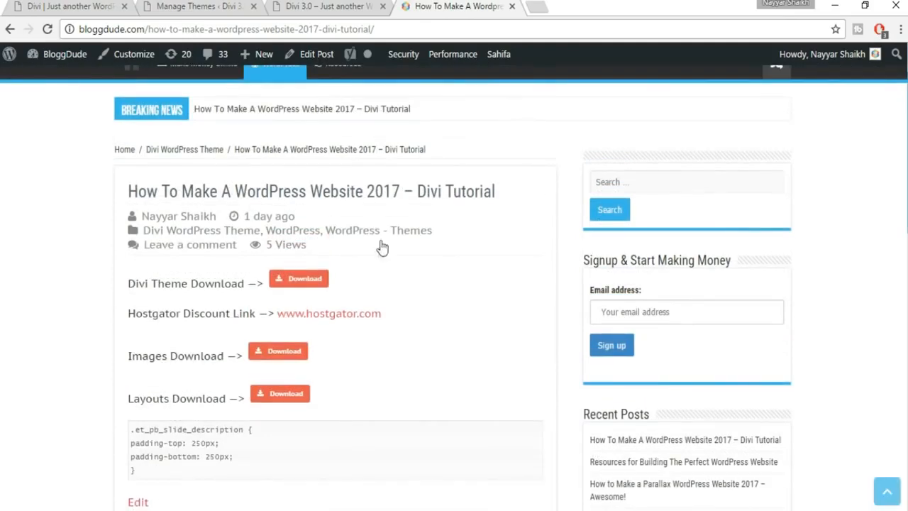
pyautogui.scroll(-2, 435, 234)
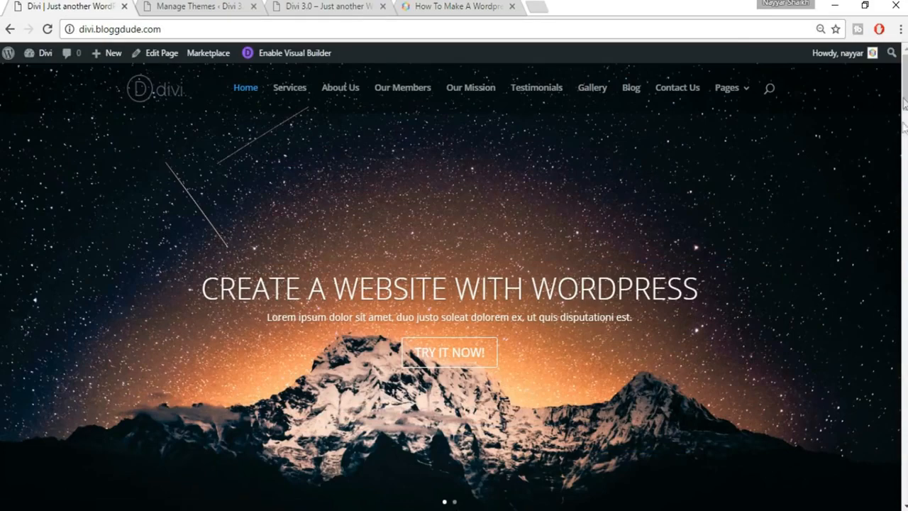
pyautogui.scroll(-6, 904, 97)
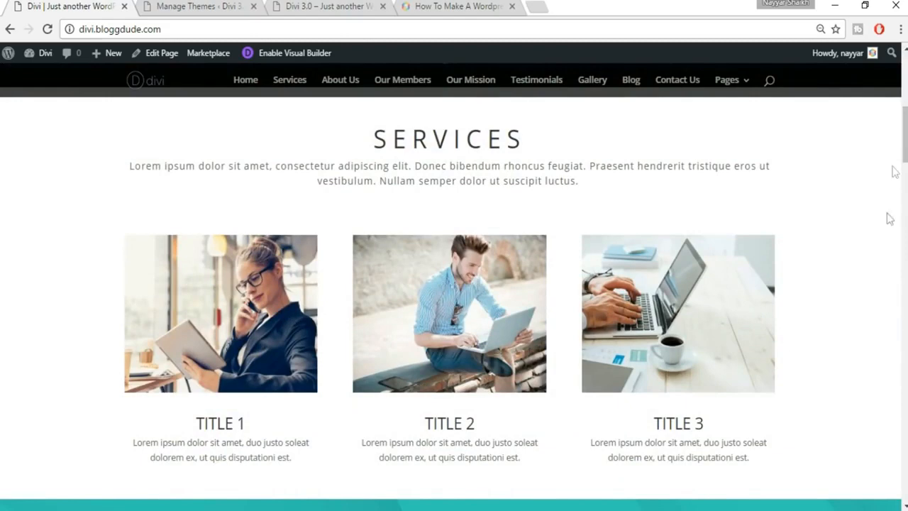
pyautogui.moveTo(905, 136); pyautogui.dragTo(905, 76)
# Step: Start the post's Images.zip download, cancel it, and return to the Manage Themes tab
pyautogui.click(486, 6)
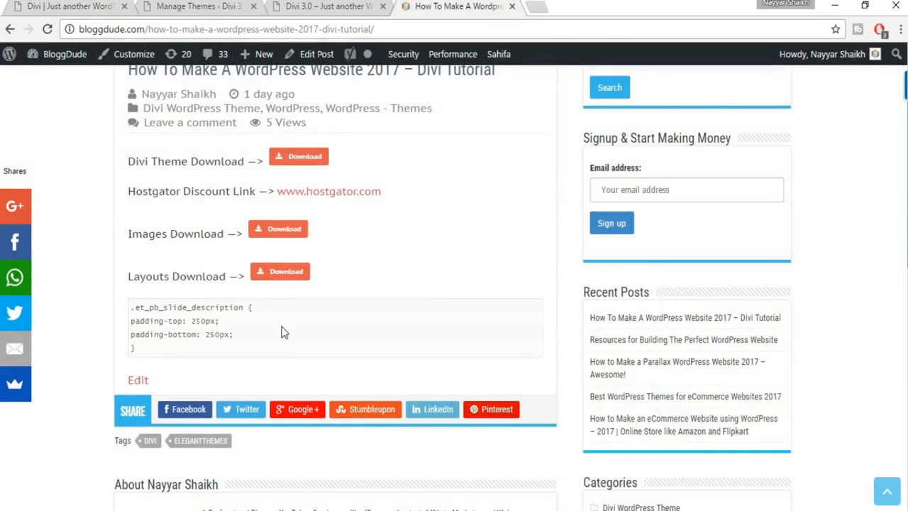
pyautogui.click(285, 239)
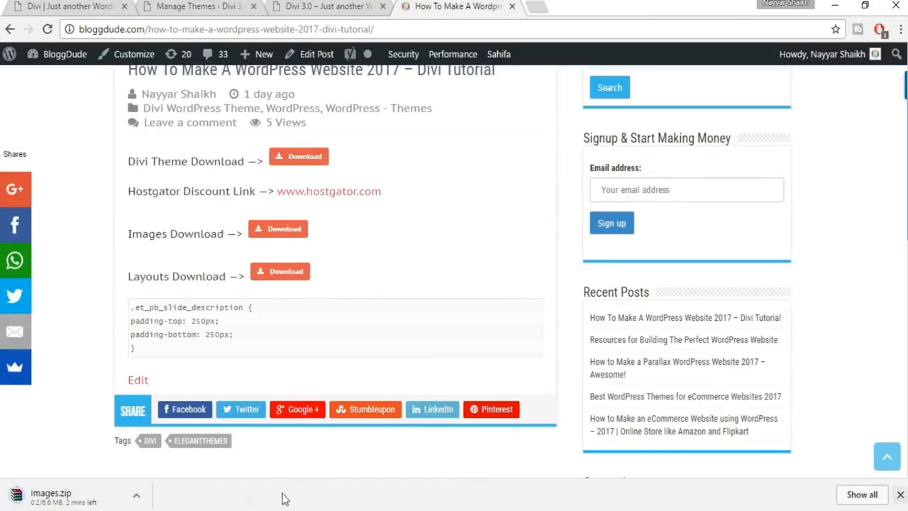
pyautogui.click(136, 496)
pyautogui.click(164, 474)
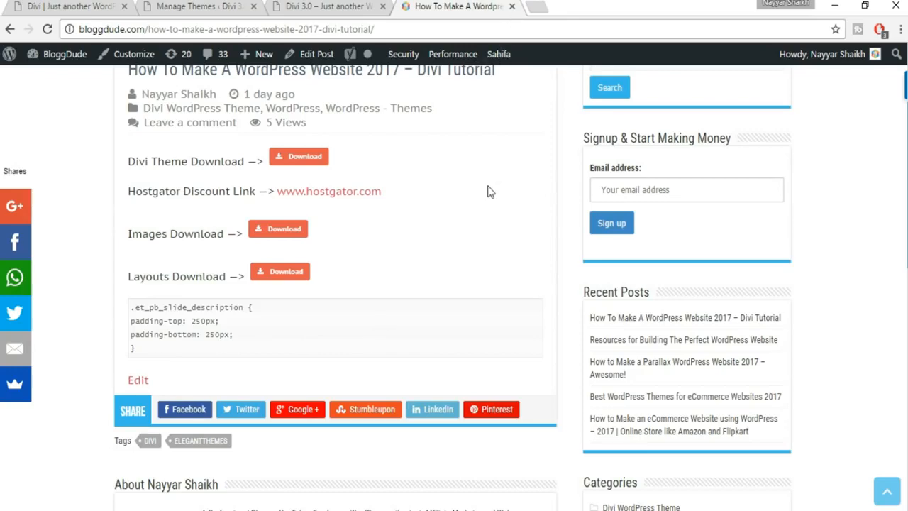
pyautogui.scroll(2, 487, 189)
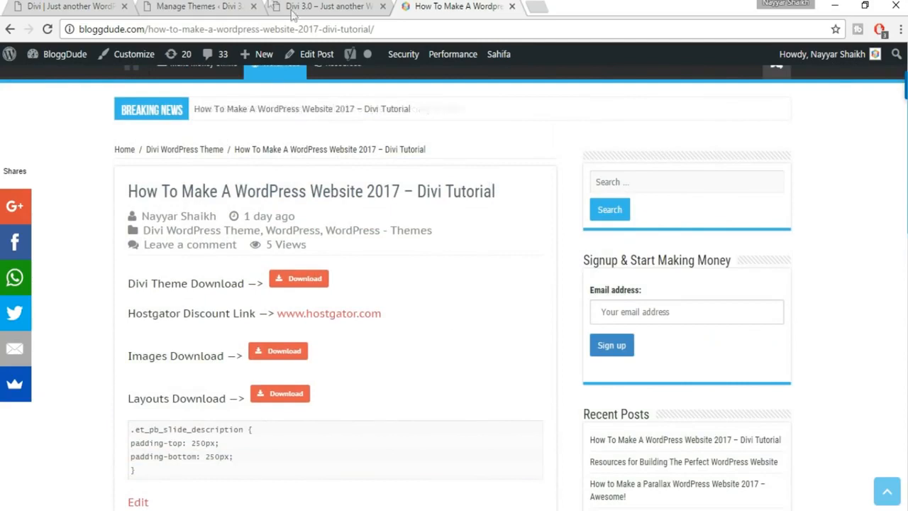
pyautogui.click(224, 6)
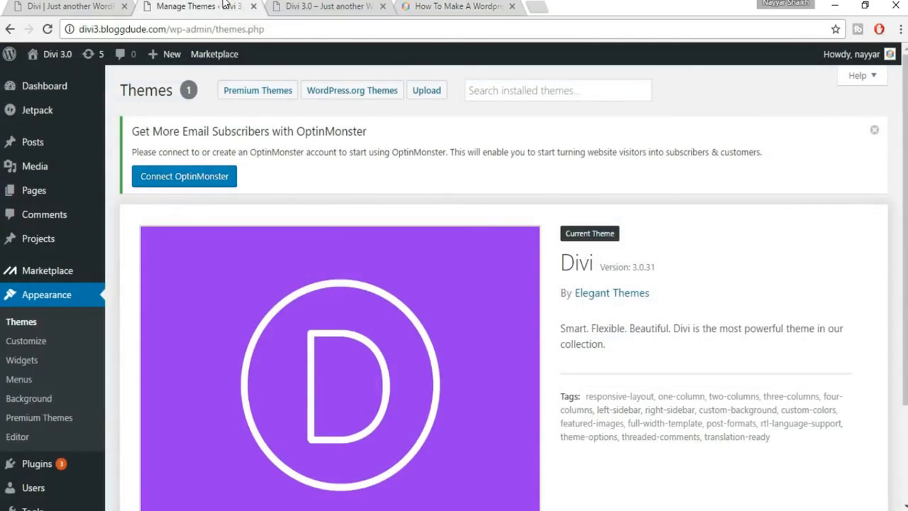
# Step: Create a new WordPress page and title it 'HomePage'
pyautogui.moveTo(67, 202)
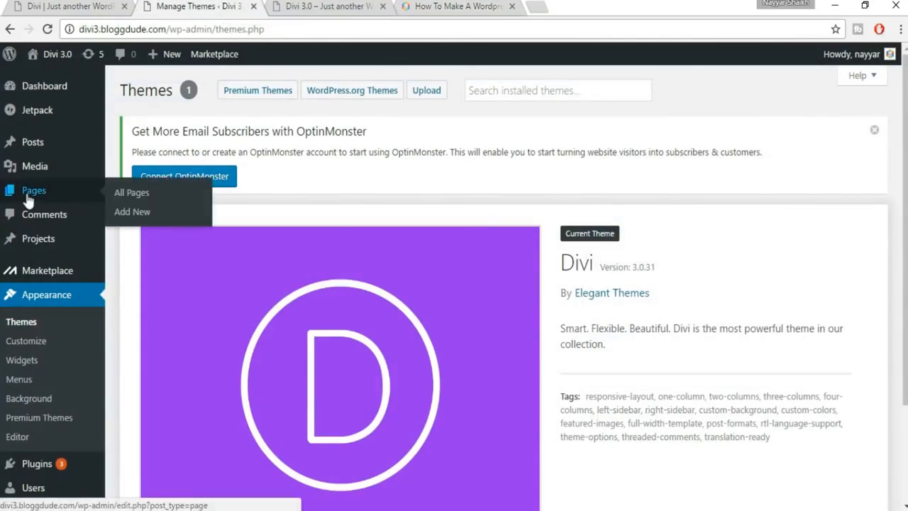
pyautogui.click(141, 214)
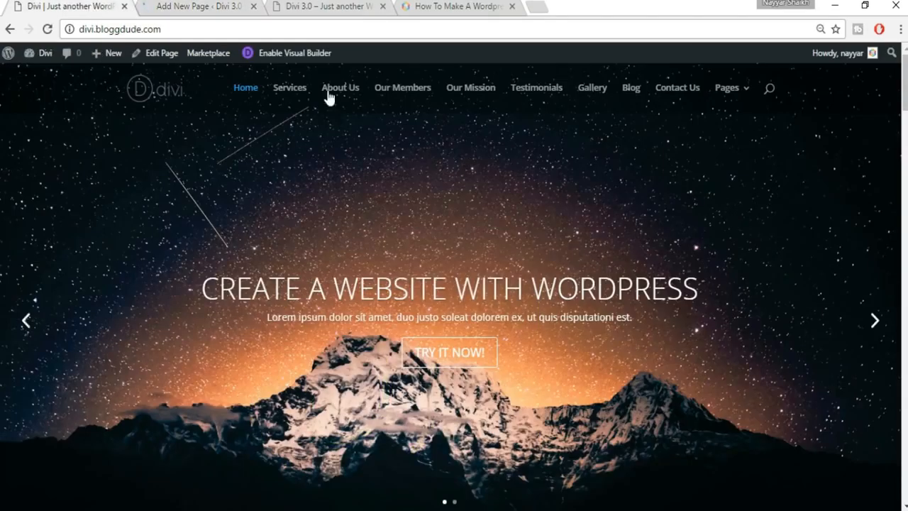
pyautogui.click(188, 6)
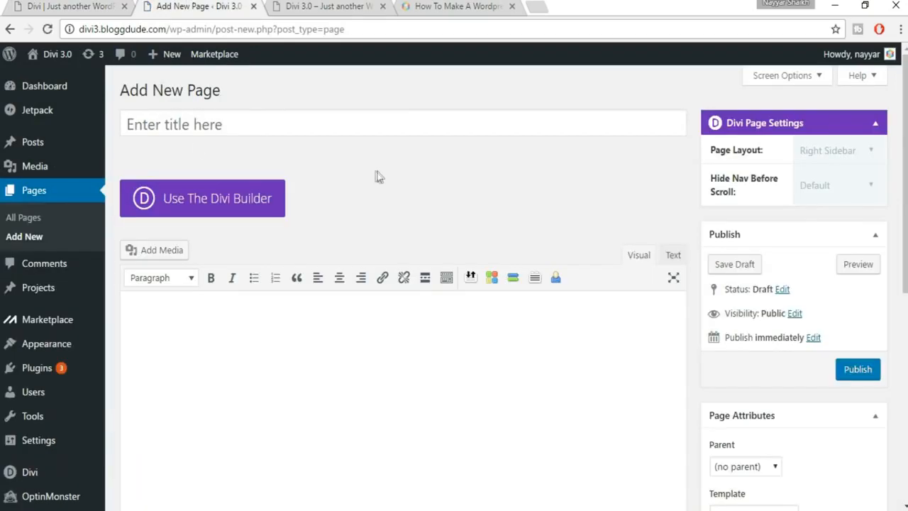
pyautogui.click(233, 125)
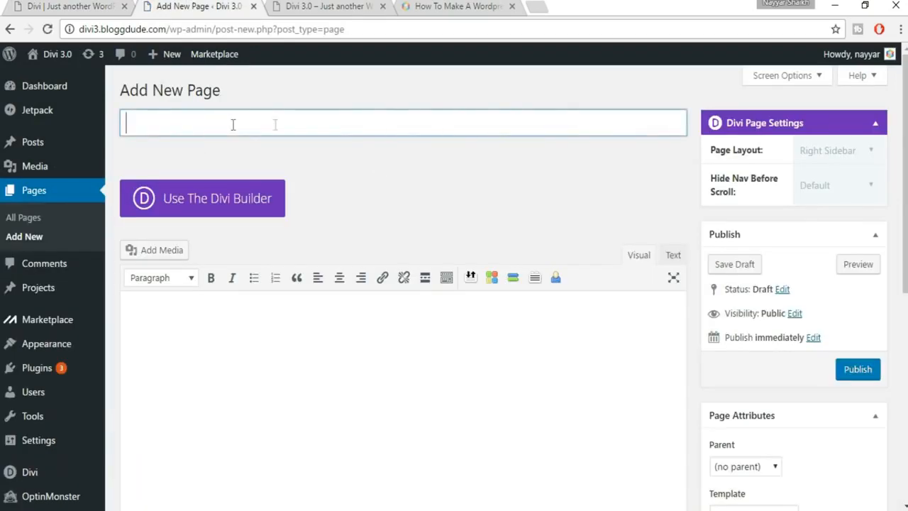
pyautogui.write('Hompe')
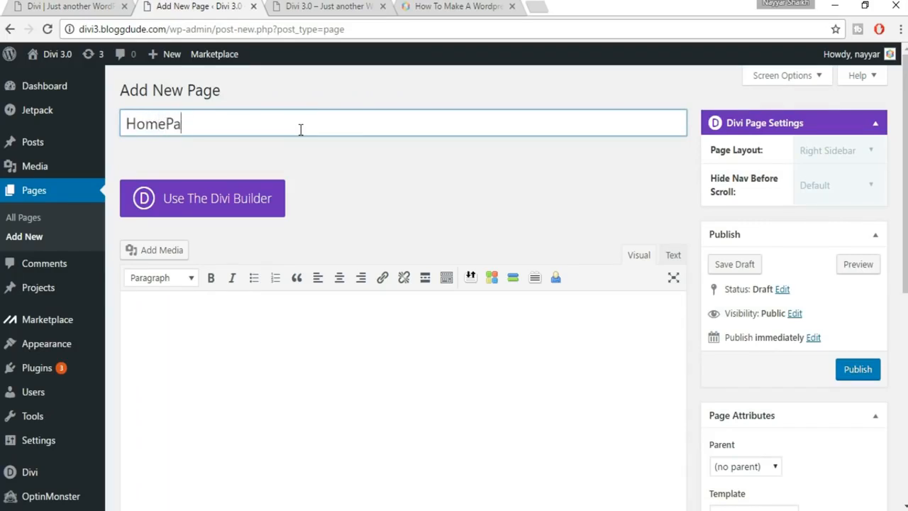
# Step: Publish the page and open it with the Divi Visual Builder
pyautogui.click(858, 370)
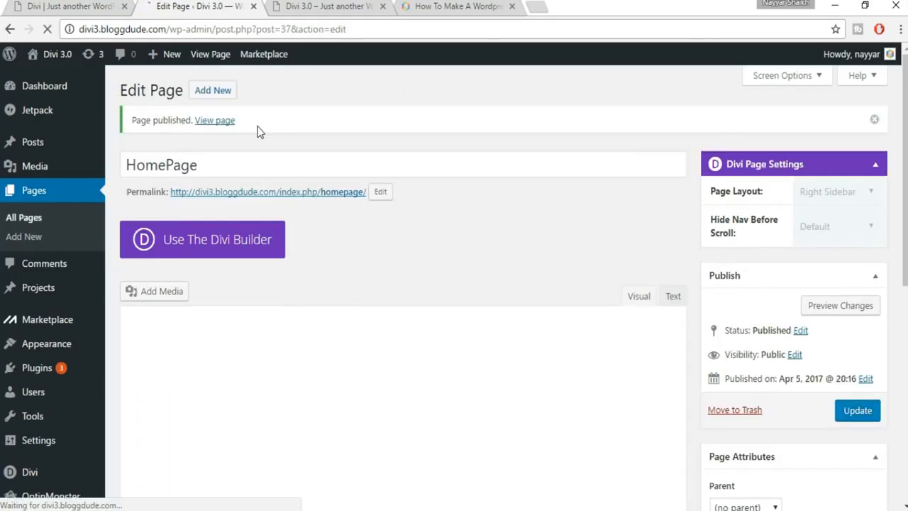
pyautogui.click(229, 245)
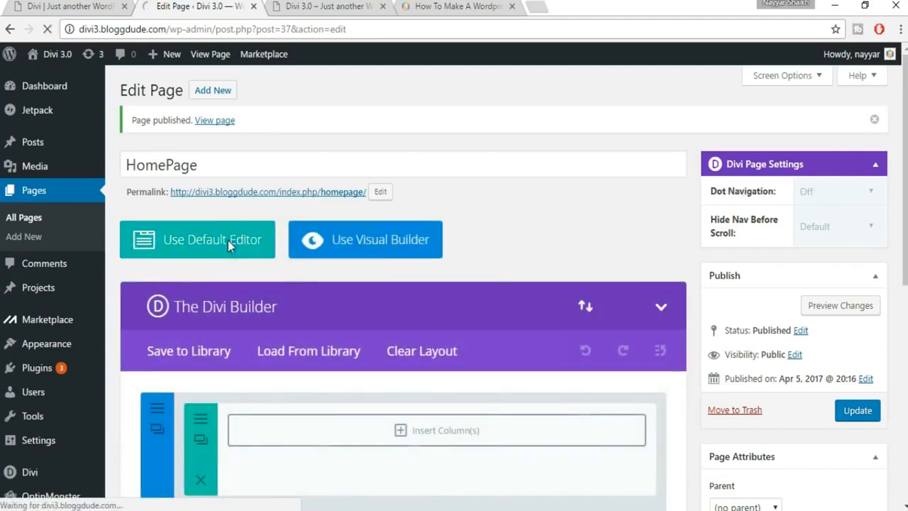
pyautogui.click(362, 255)
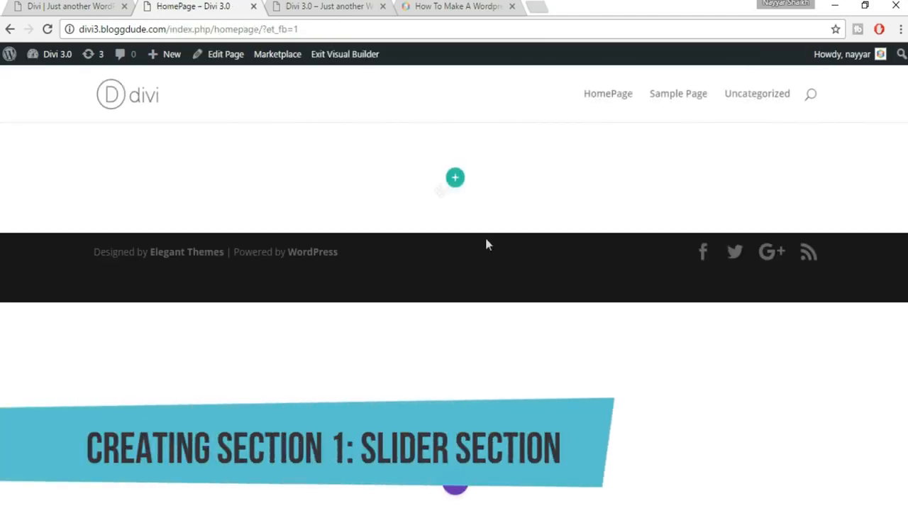
# Step: Add a fullwidth section below the empty one and zoom out to see the full module list
pyautogui.moveTo(438, 178)
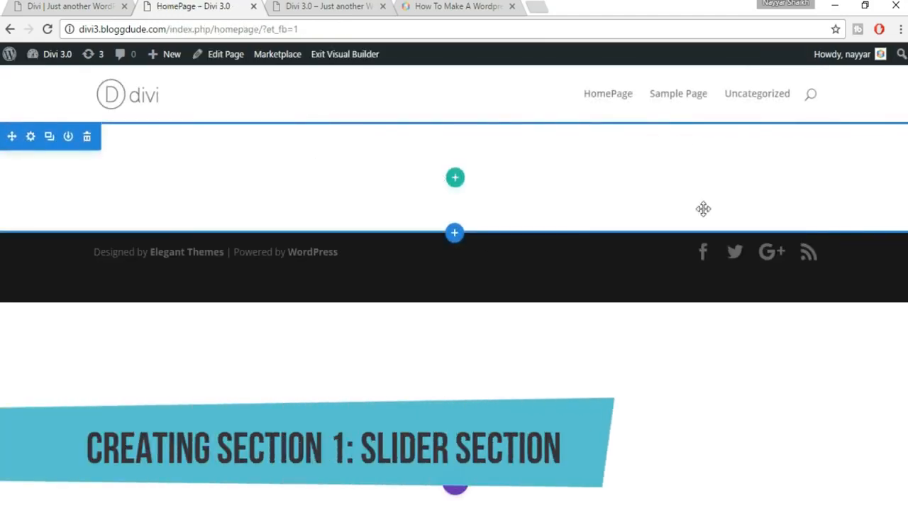
pyautogui.moveTo(457, 232)
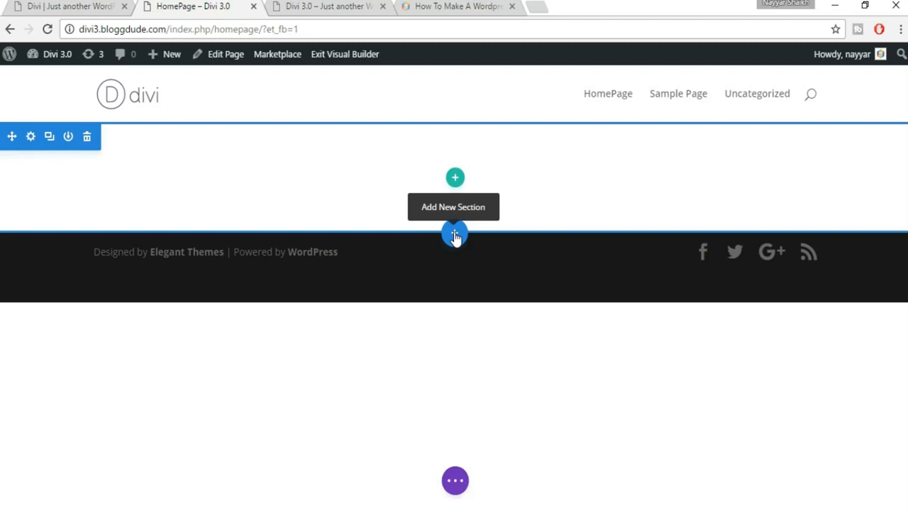
pyautogui.click(68, 7)
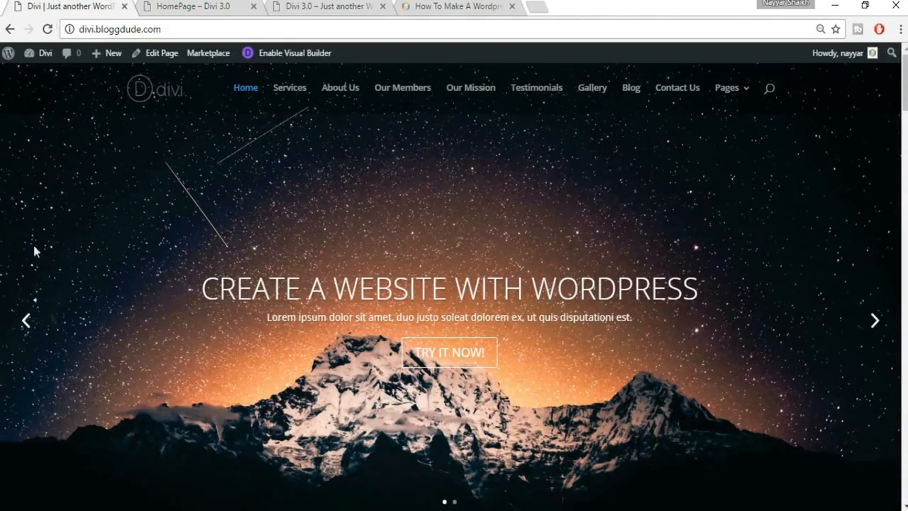
pyautogui.click(186, 6)
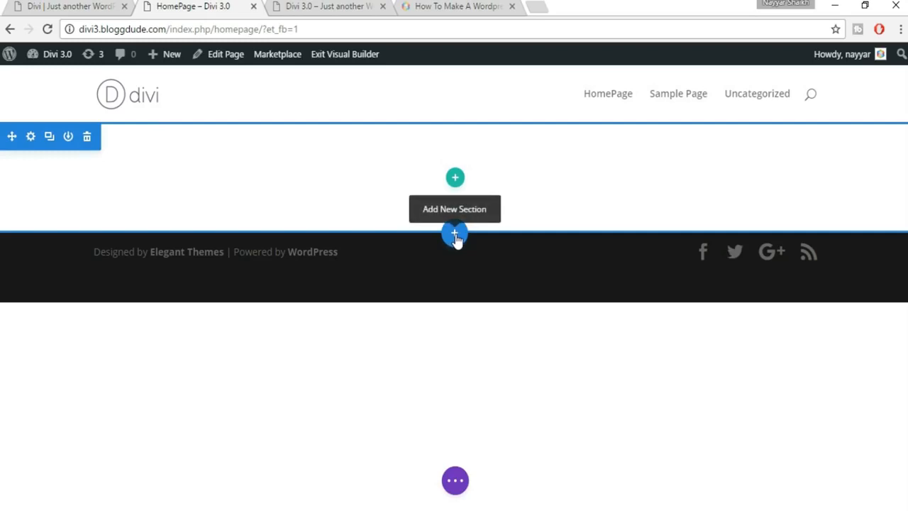
pyautogui.click(455, 235)
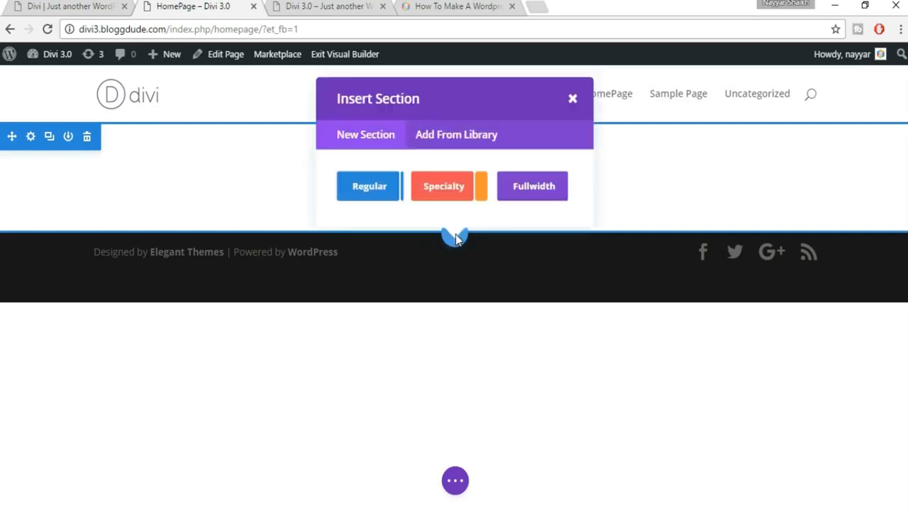
pyautogui.click(530, 186)
pyautogui.click(40, 5)
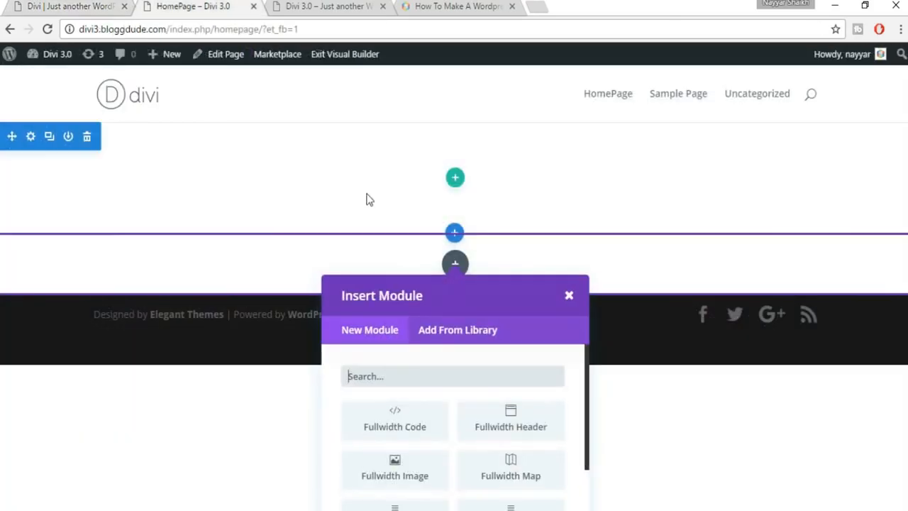
pyautogui.moveTo(587, 426); pyautogui.dragTo(584, 492)
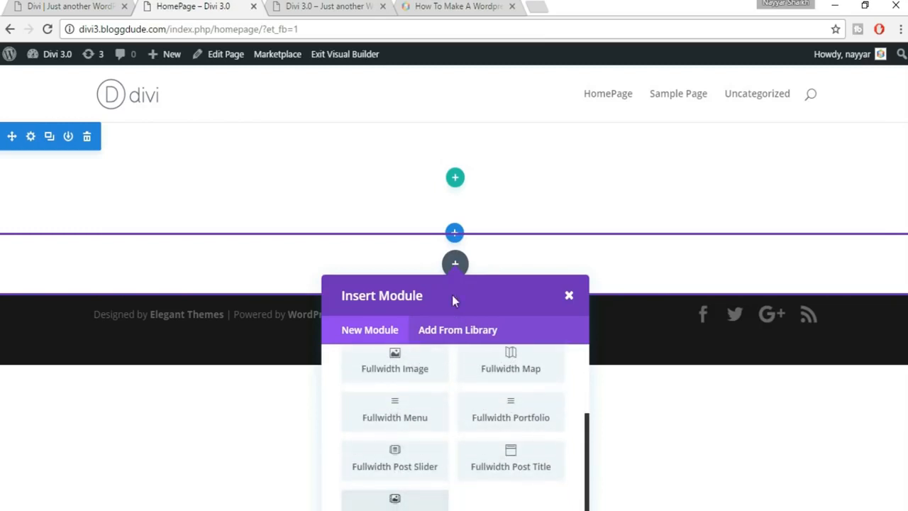
pyautogui.hotkey('ctrl', '-')
pyautogui.hotkey('ctrl', '-')
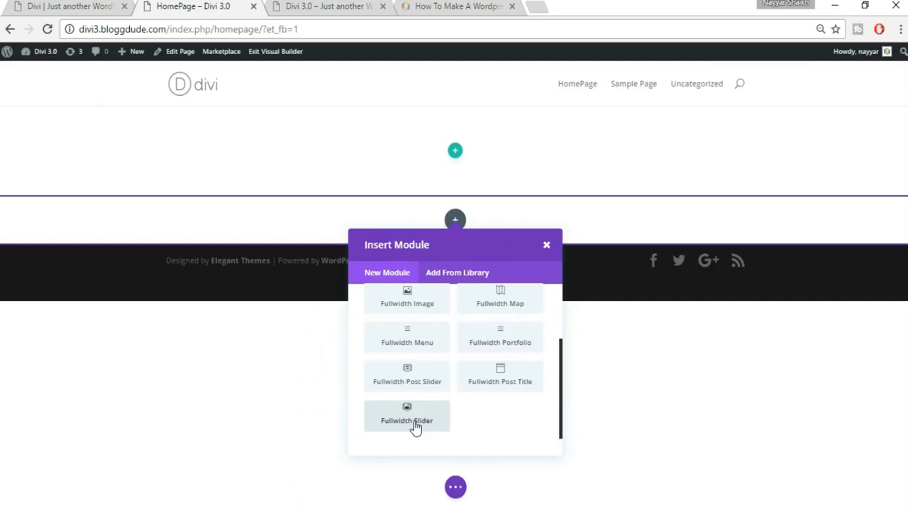
# Step: Insert the Fullwidth Slider module, then select the demo's 'CREATE A WEBSITE WITH WORDPRESS' heading for copying
pyautogui.click(416, 423)
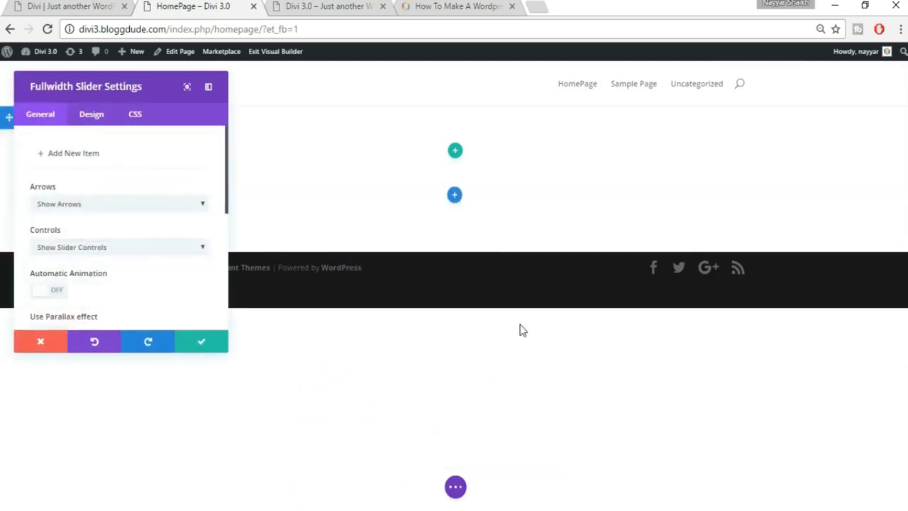
pyautogui.hotkey('ctrl', '+')
pyautogui.hotkey('ctrl', '+')
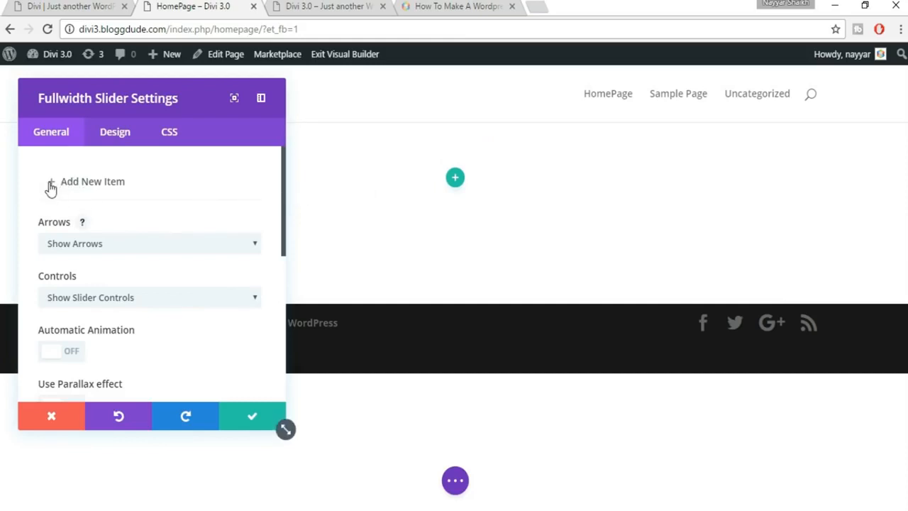
pyautogui.click(46, 7)
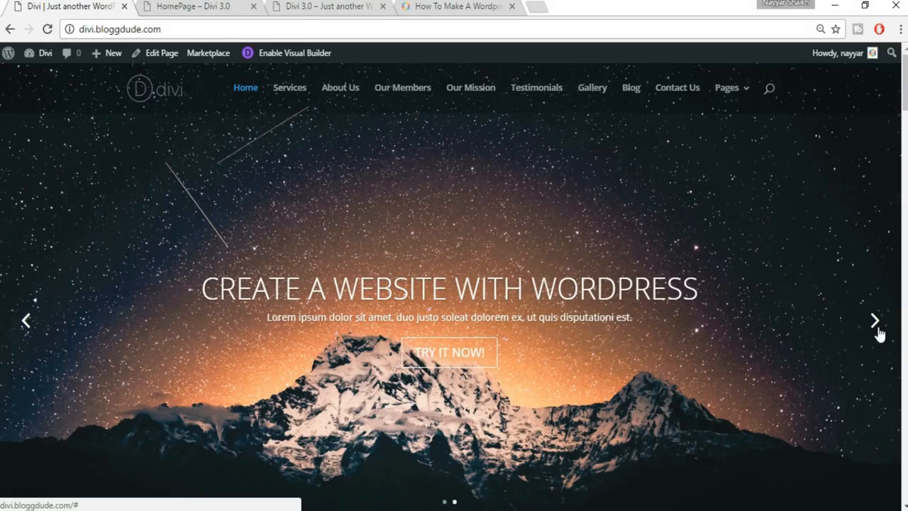
pyautogui.click(875, 322)
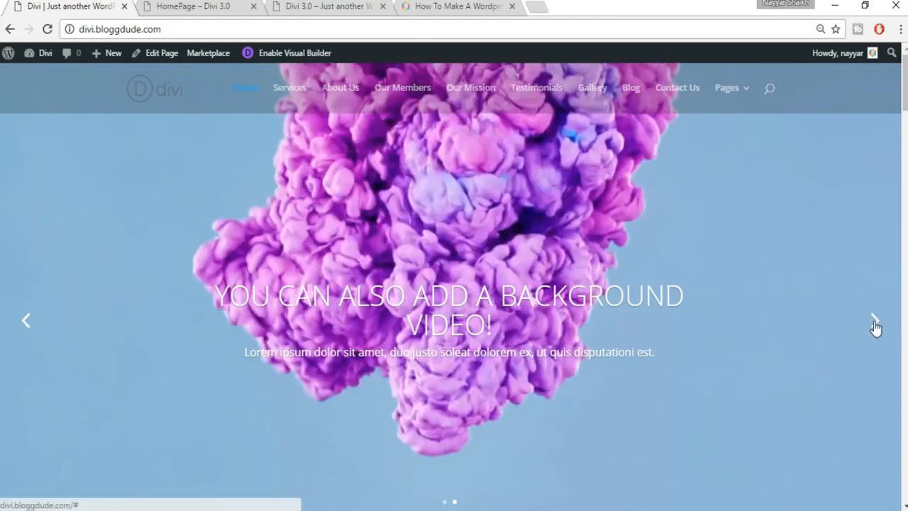
pyautogui.click(875, 320)
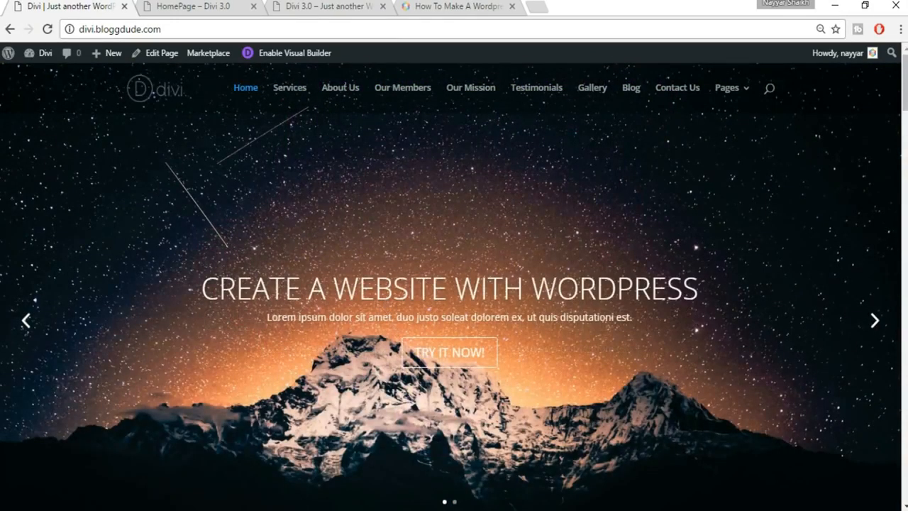
pyautogui.tripleClick(286, 282)
pyautogui.hotkey('ctrl', 'c')
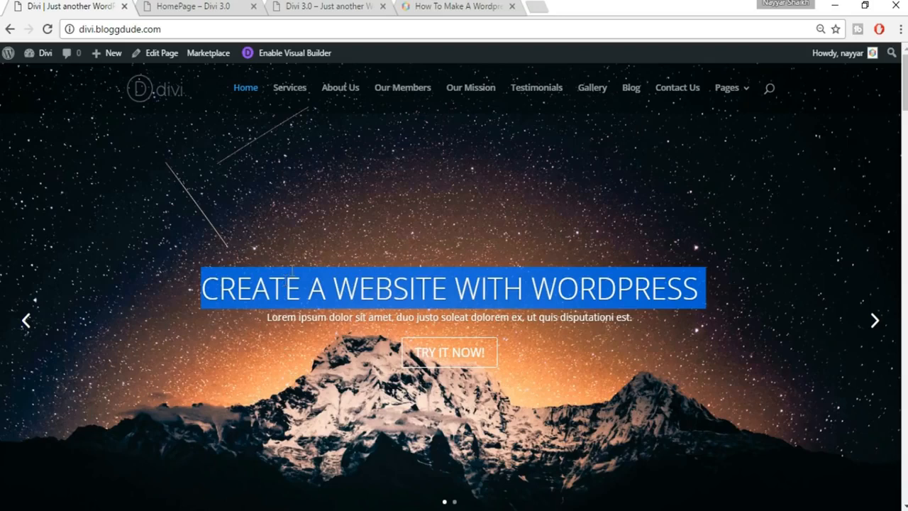
pyautogui.click(169, 4)
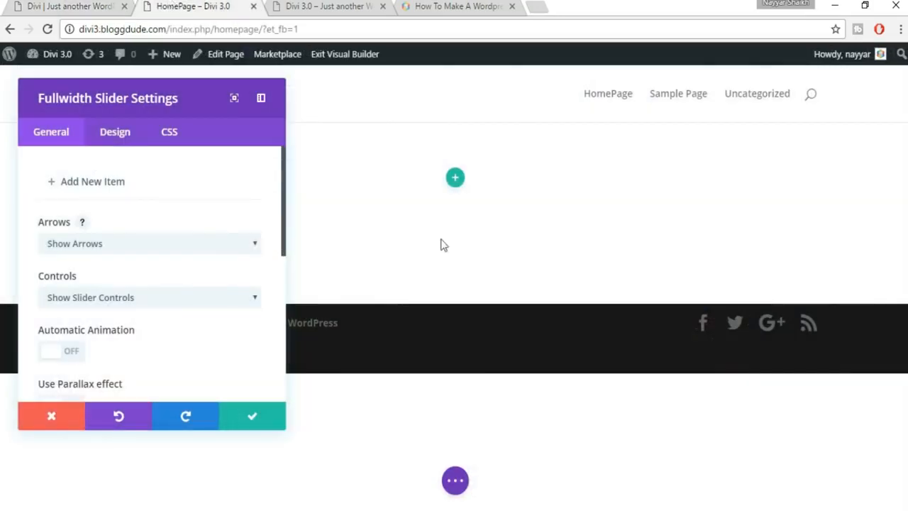
# Step: Add a new slide and paste 'CREATE A WEBSITE WITH WORDPRESS' as its heading
pyautogui.click(52, 185)
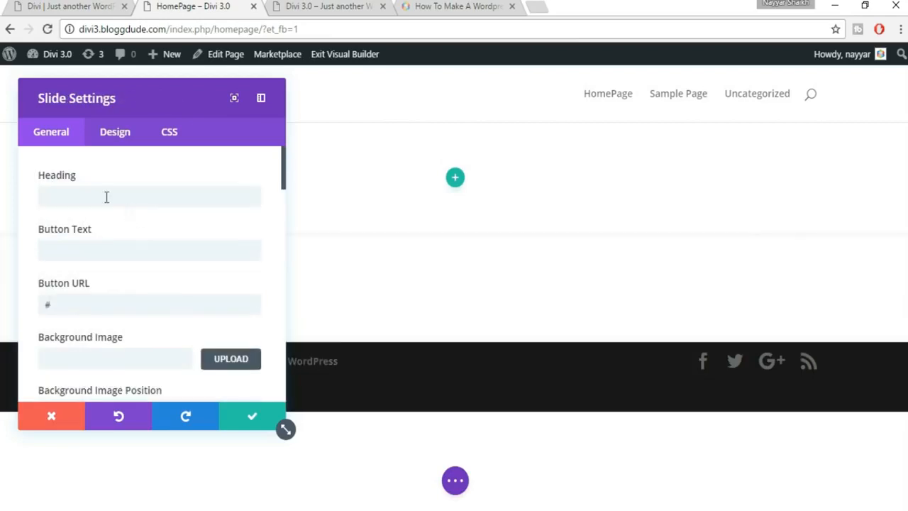
pyautogui.click(107, 197)
pyautogui.hotkey('ctrl', 'v')
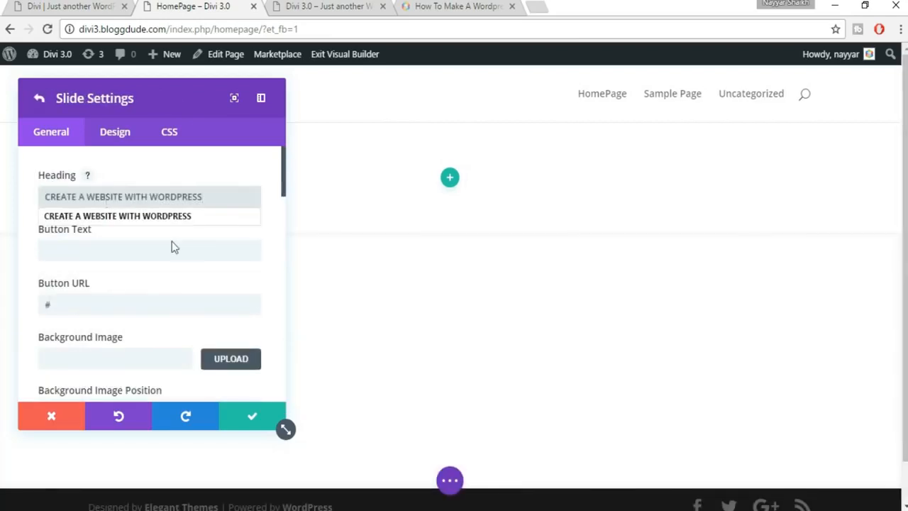
pyautogui.click(158, 215)
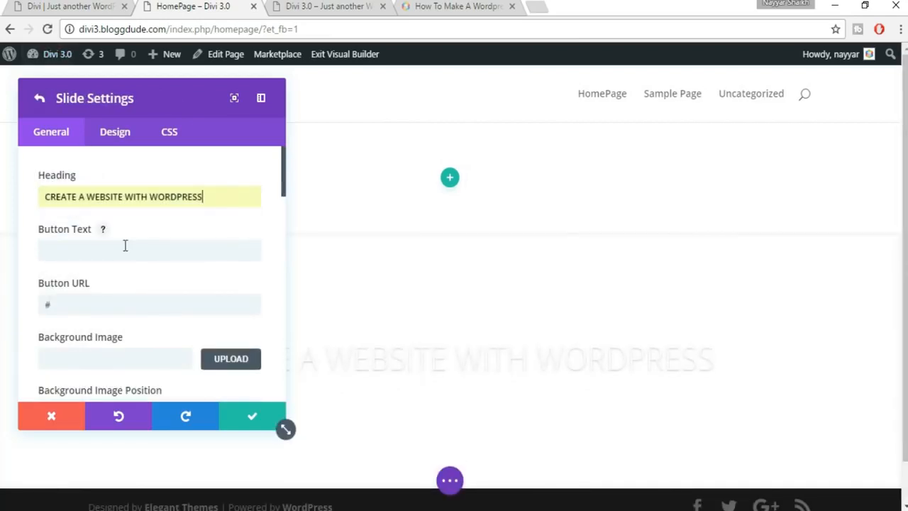
# Step: Set the slide's button text to 'Click Here' and begin choosing its background image
pyautogui.click(125, 245)
pyautogui.click(63, 7)
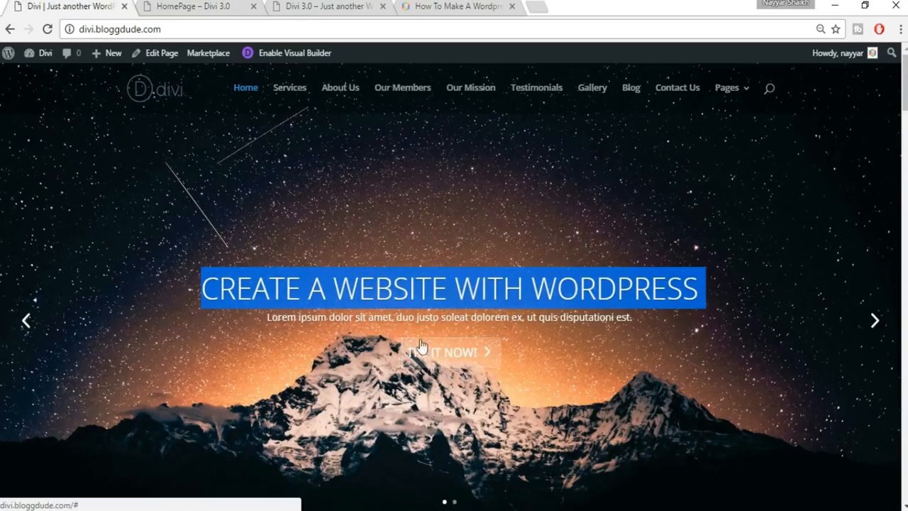
pyautogui.click(192, 7)
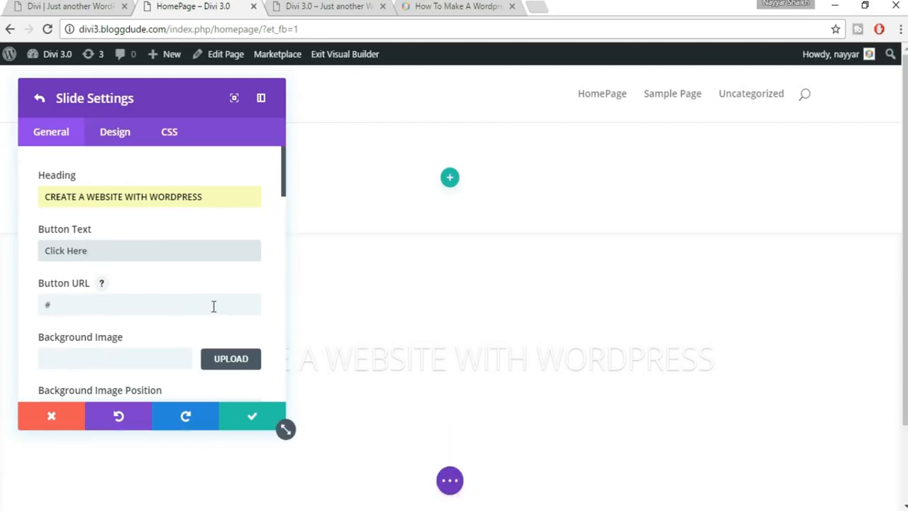
pyautogui.scroll(-1, 213, 306)
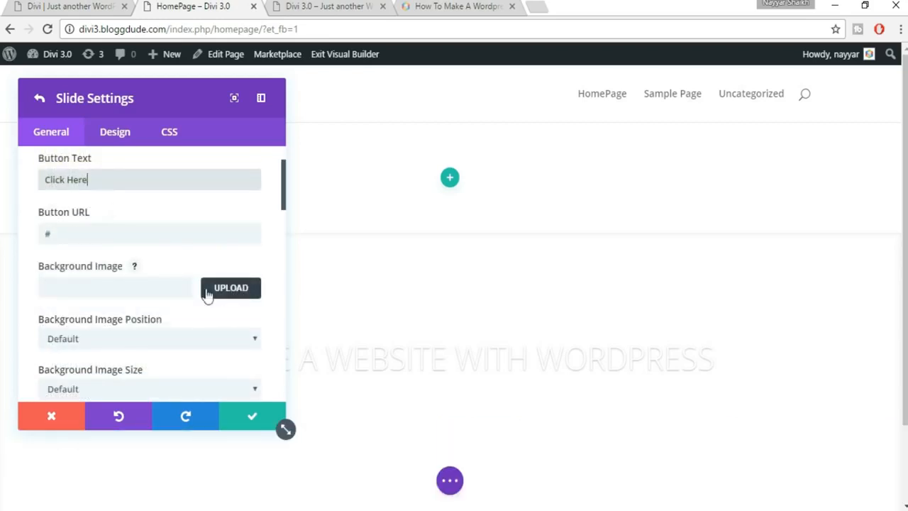
pyautogui.click(221, 292)
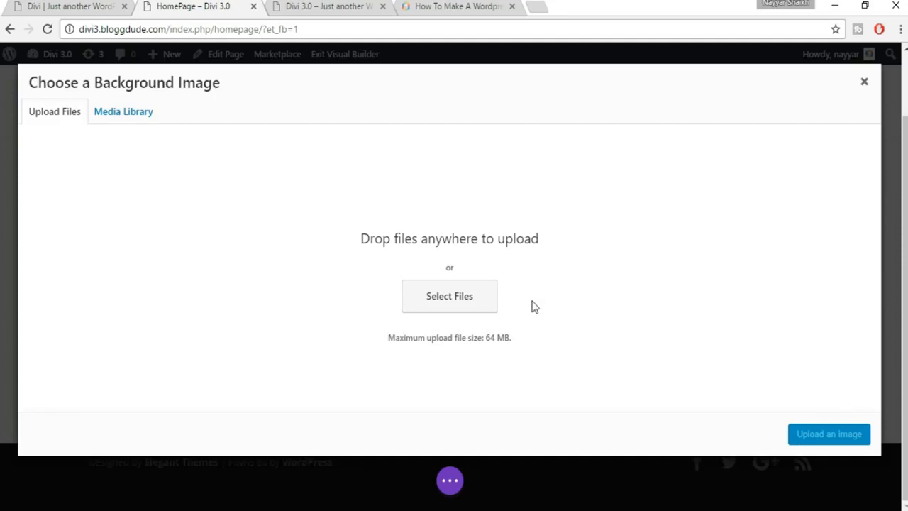
# Step: Upload every image from the Divi 3.0 > Images folder to the media library
pyautogui.click(443, 301)
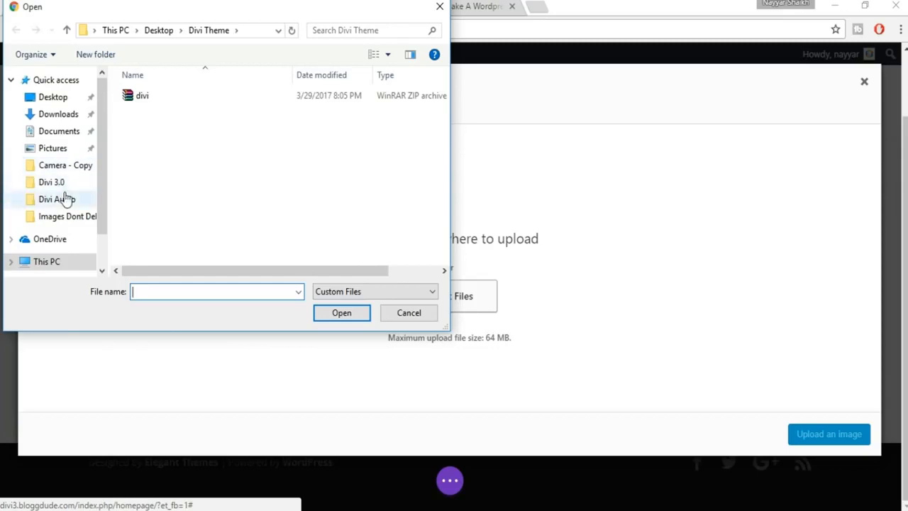
pyautogui.click(62, 185)
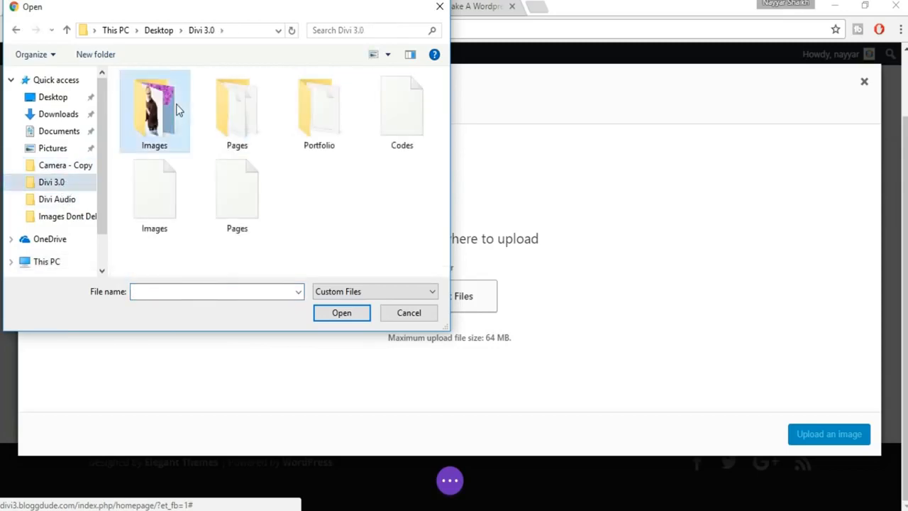
pyautogui.doubleClick(164, 109)
pyautogui.scroll(-3, 401, 230)
pyautogui.scroll(-5, 402, 230)
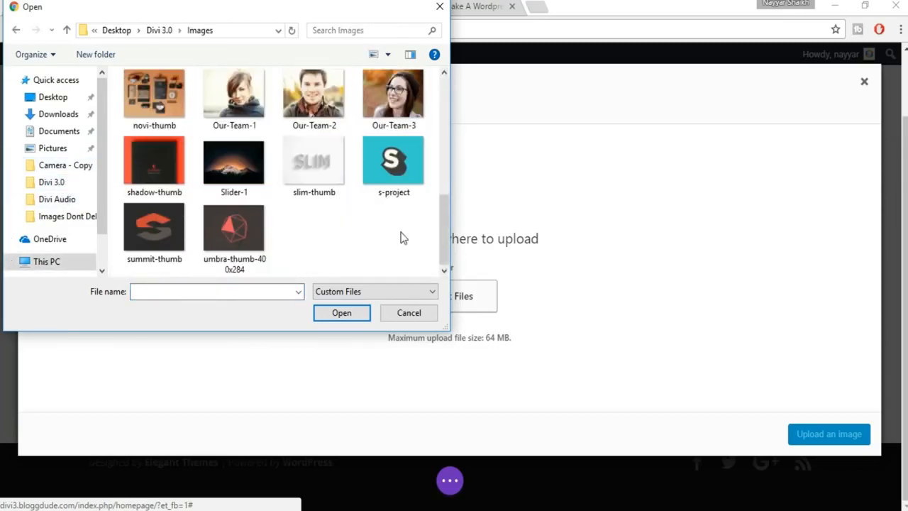
pyautogui.hotkey('ctrl', 'a')
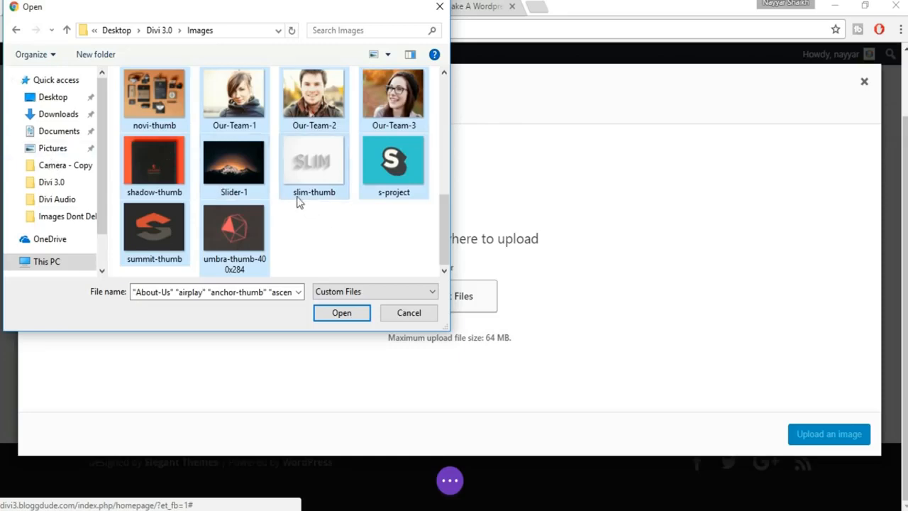
pyautogui.scroll(10, 298, 202)
pyautogui.click(341, 312)
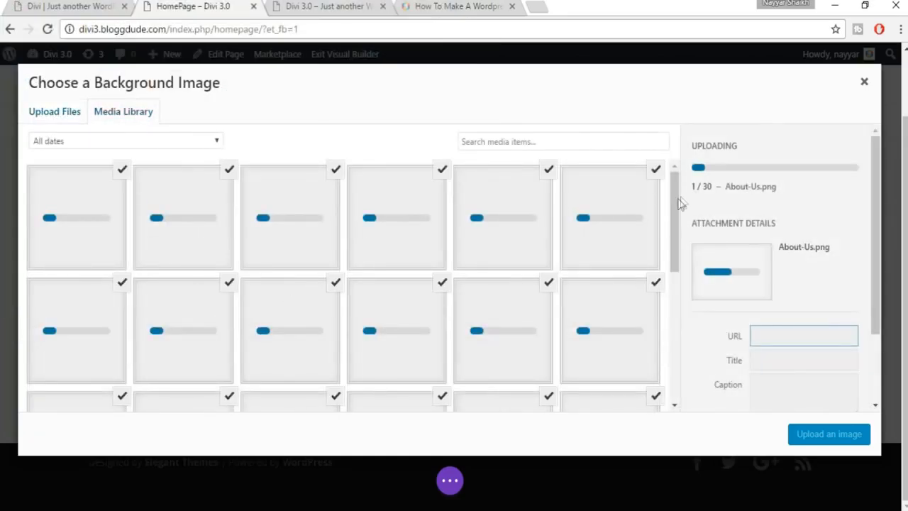
pyautogui.moveTo(675, 201); pyautogui.dragTo(677, 170)
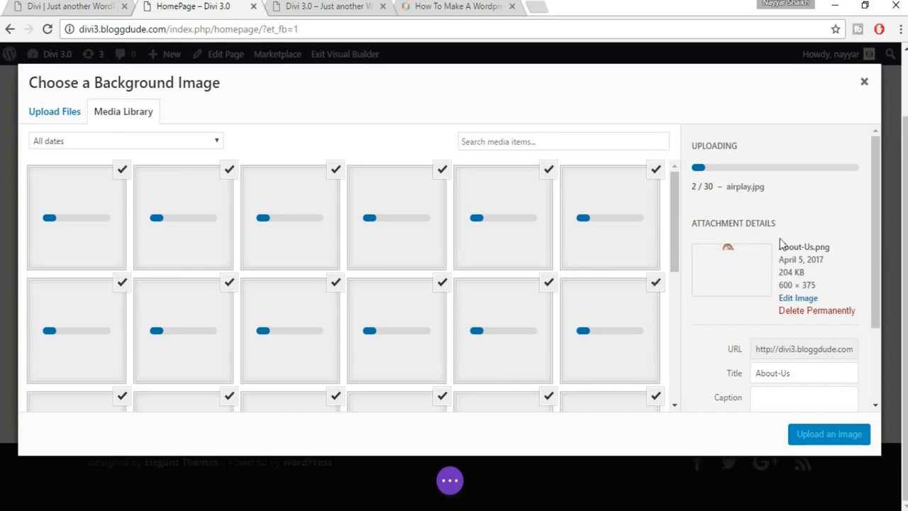
pyautogui.moveTo(677, 229); pyautogui.dragTo(680, 358)
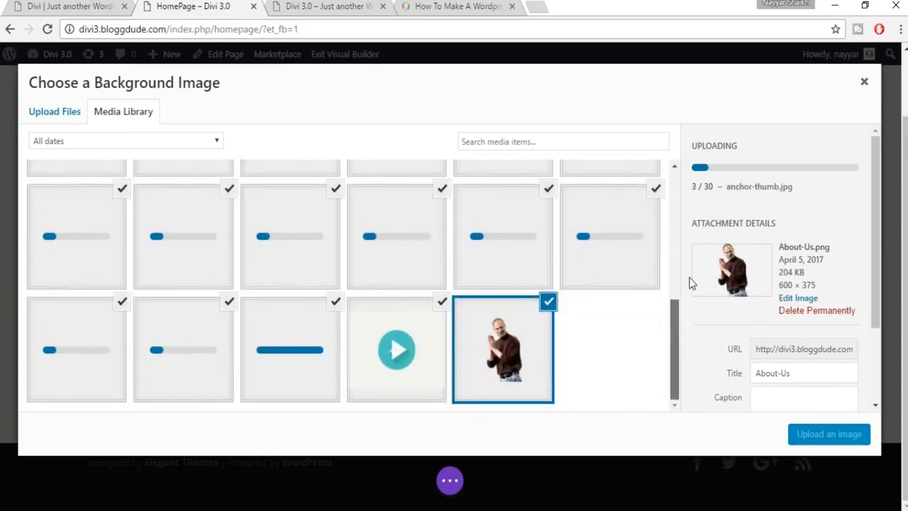
pyautogui.moveTo(689, 278); pyautogui.dragTo(690, 186)
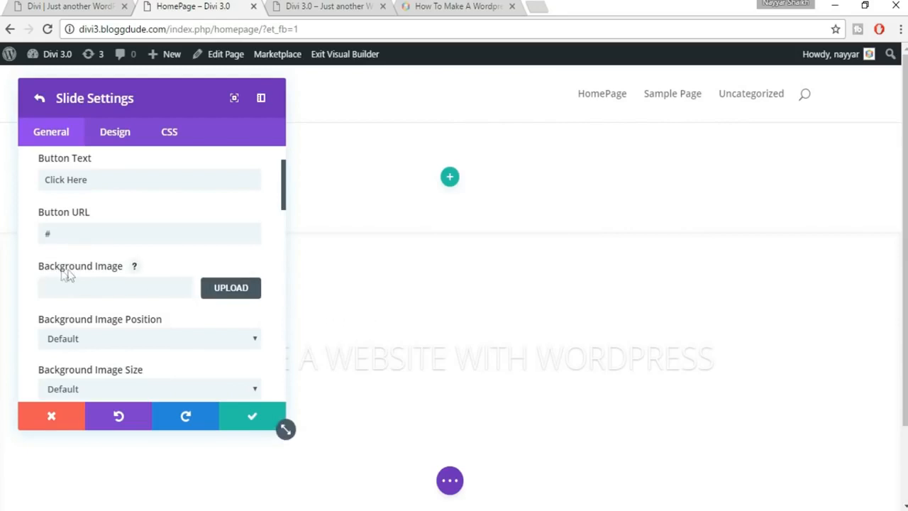
# Step: Set the mountain Slider-1 image as the slide's background image
pyautogui.click(243, 293)
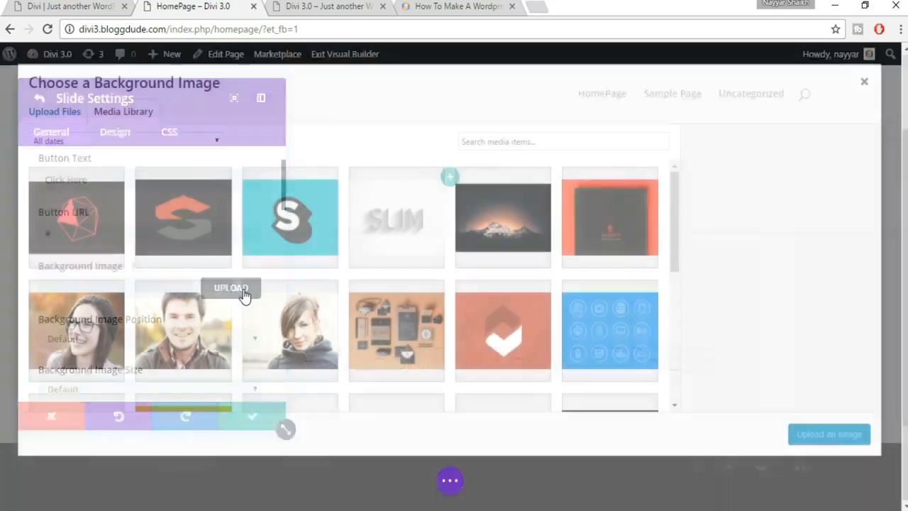
pyautogui.scroll(-2, 574, 325)
pyautogui.scroll(2, 571, 330)
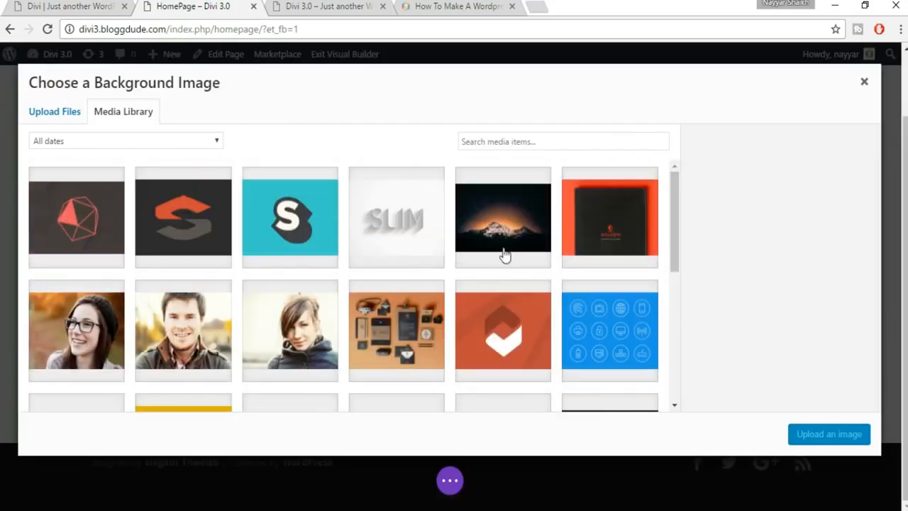
pyautogui.click(502, 242)
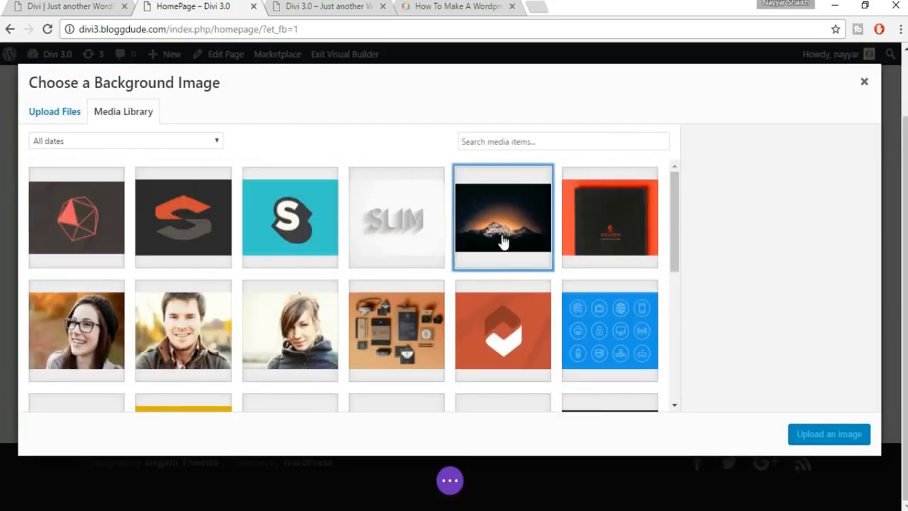
pyautogui.click(831, 440)
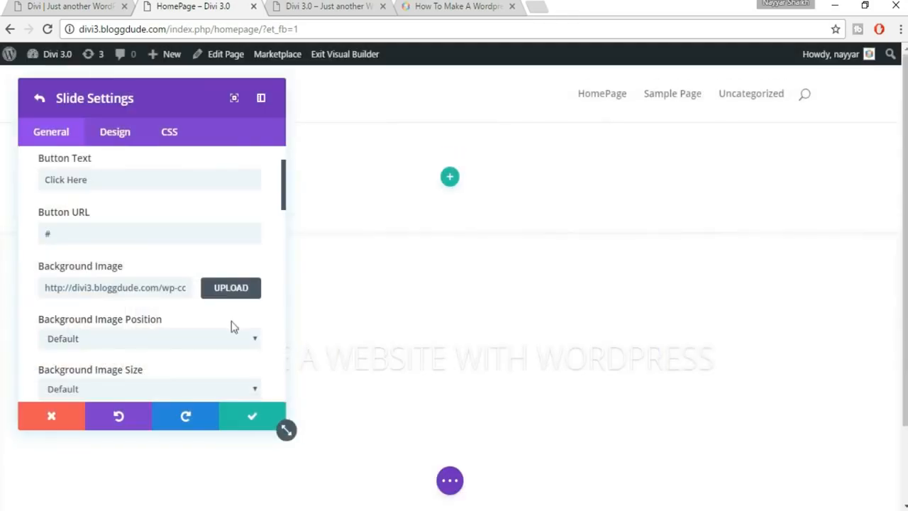
# Step: Set Background Image Size to Cover, leaving Background Image Position at Default
pyautogui.scroll(-2, 232, 320)
pyautogui.scroll(-2, 812, 347)
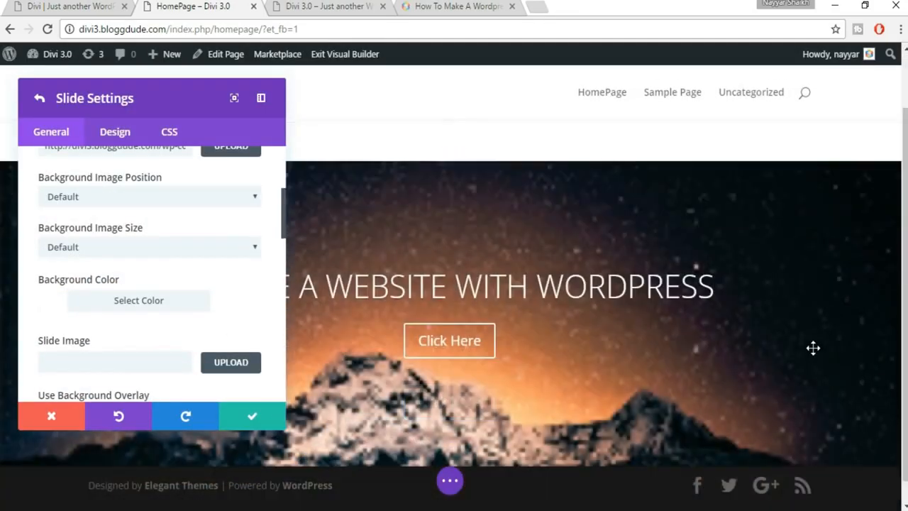
pyautogui.scroll(-2, 196, 300)
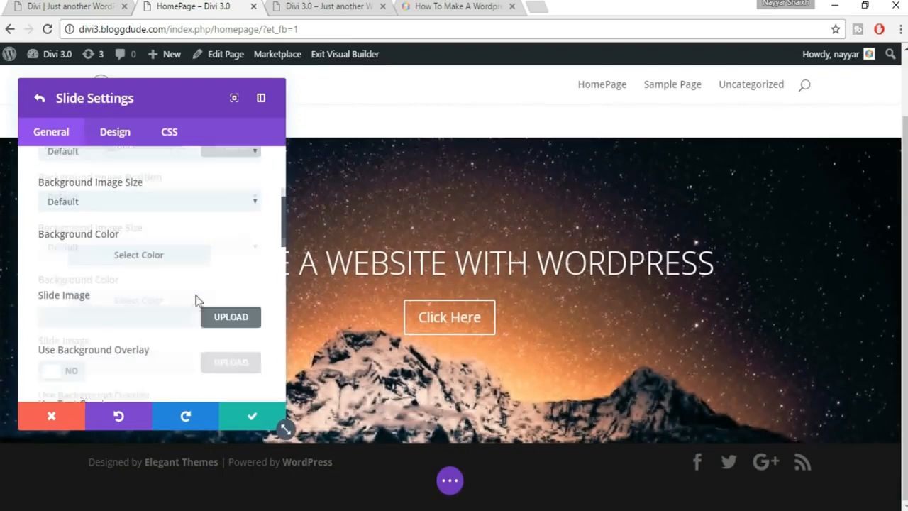
pyautogui.scroll(-2, 203, 307)
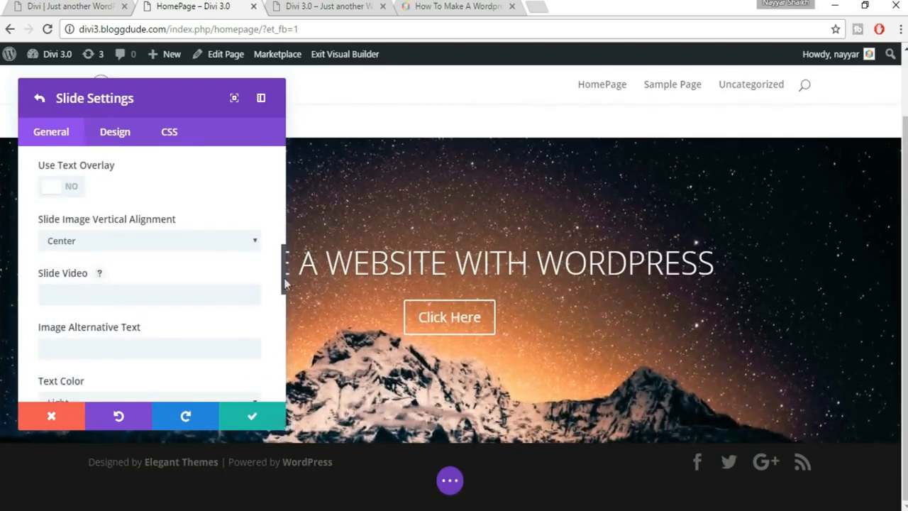
pyautogui.scroll(6, 276, 253)
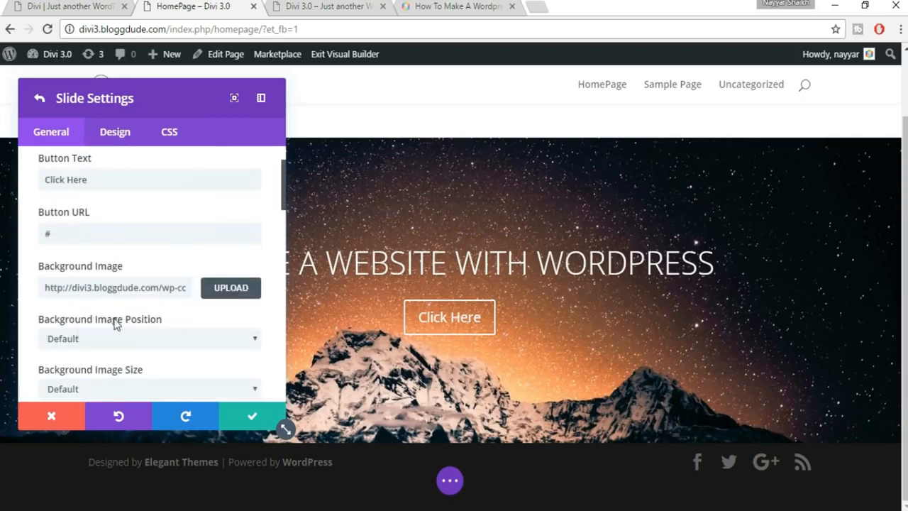
pyautogui.scroll(-1, 113, 323)
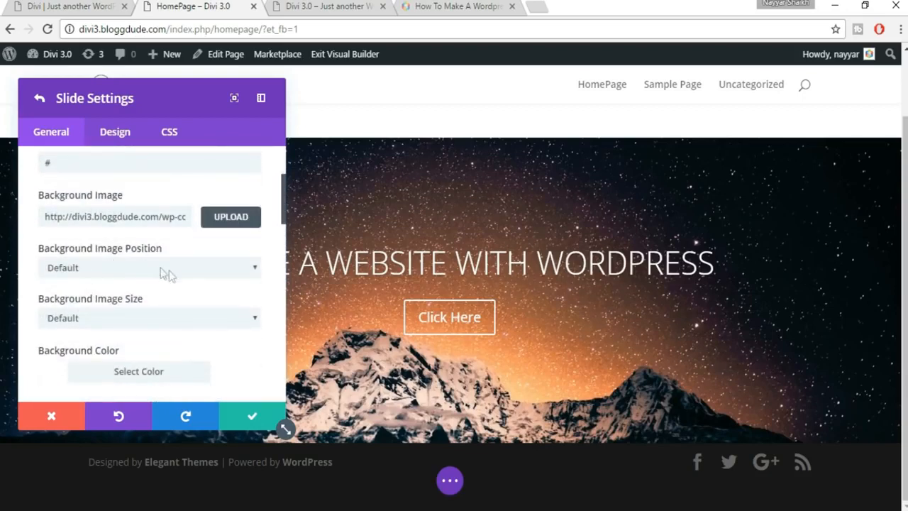
pyautogui.scroll(-1, 181, 270)
pyautogui.click(149, 196)
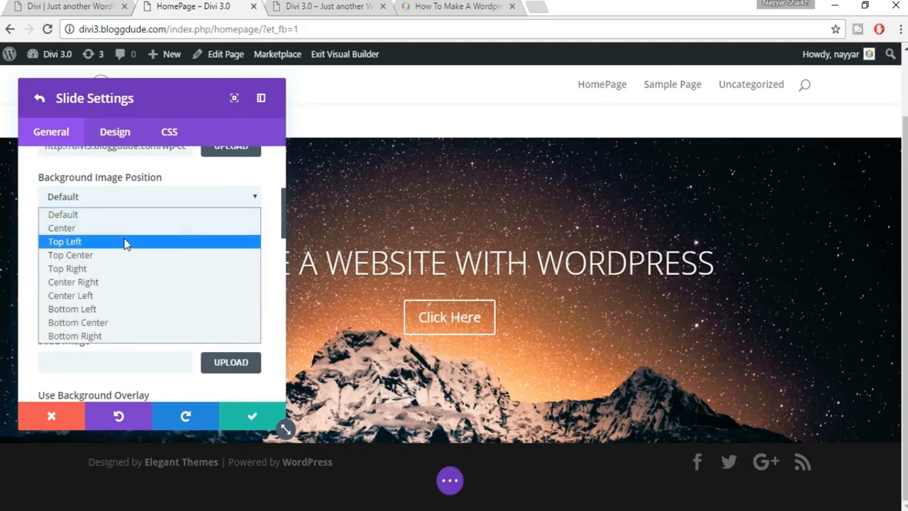
pyautogui.click(139, 216)
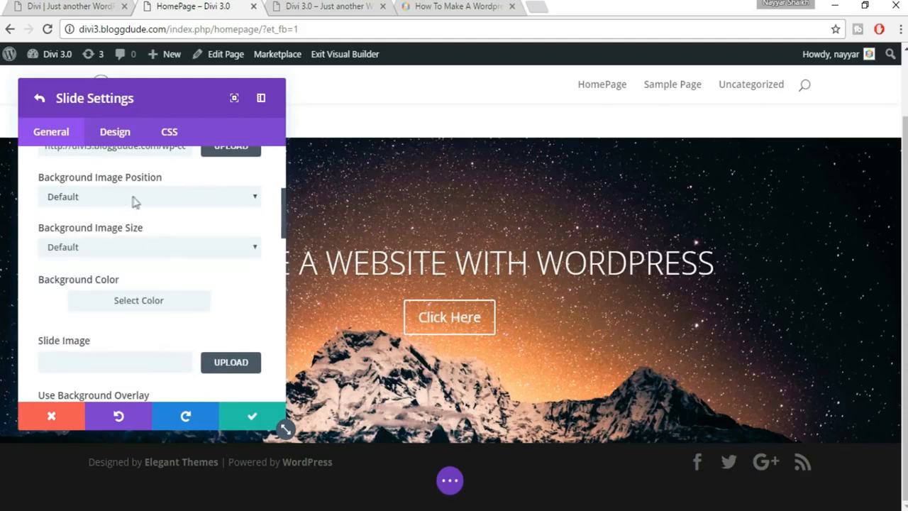
pyautogui.click(111, 255)
pyautogui.click(100, 281)
pyautogui.scroll(-1, 211, 280)
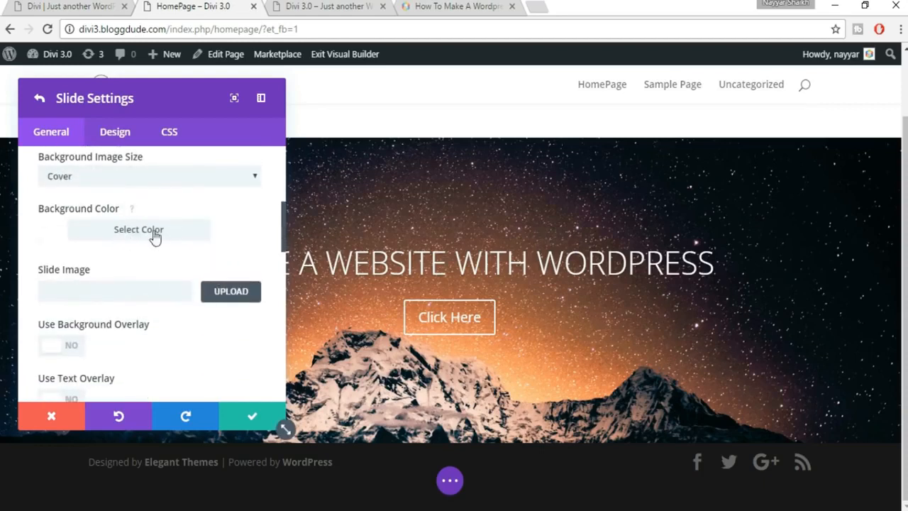
pyautogui.scroll(-1, 246, 252)
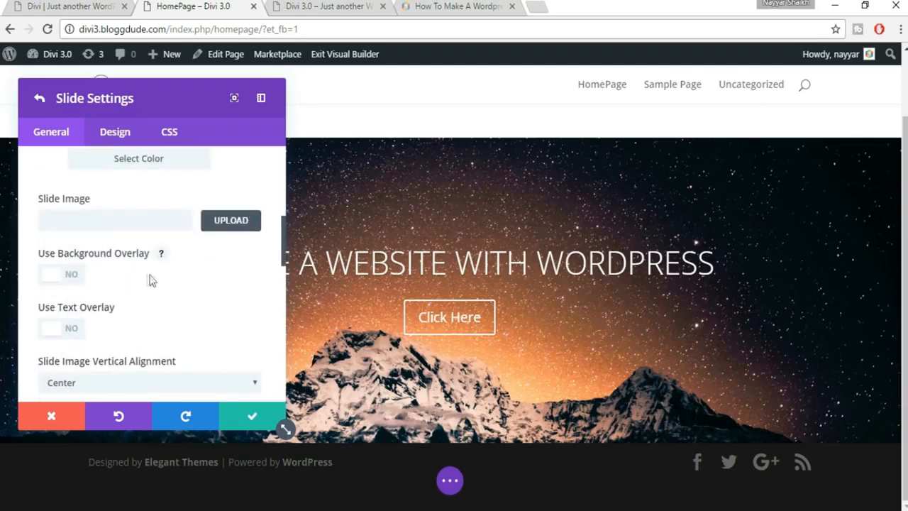
# Step: Try yellow, green and 0.48-opacity blue overlay tints, then set Use Background Overlay to NO
pyautogui.click(72, 277)
pyautogui.scroll(-1, 211, 283)
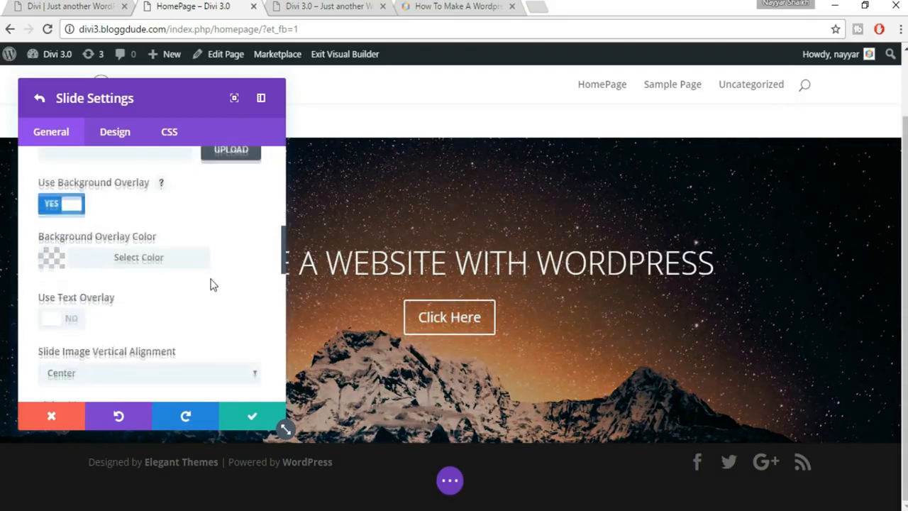
pyautogui.click(124, 257)
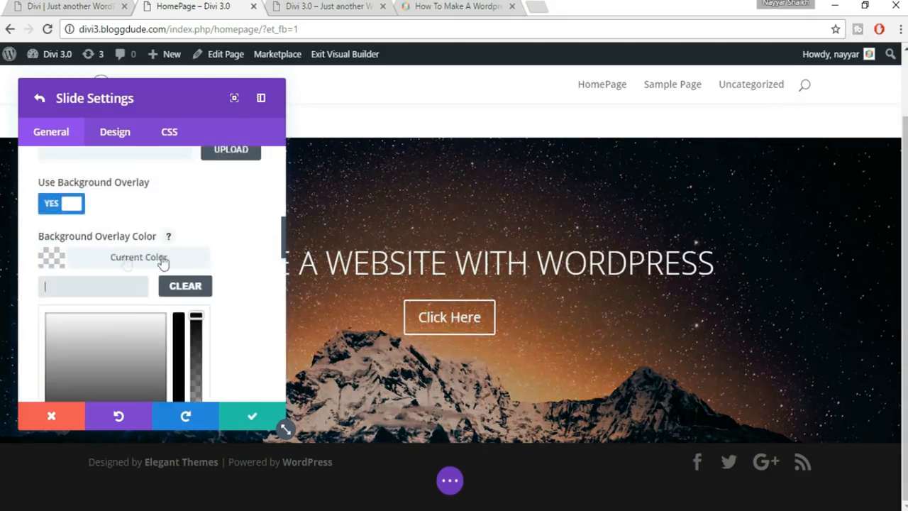
pyautogui.scroll(-1, 177, 340)
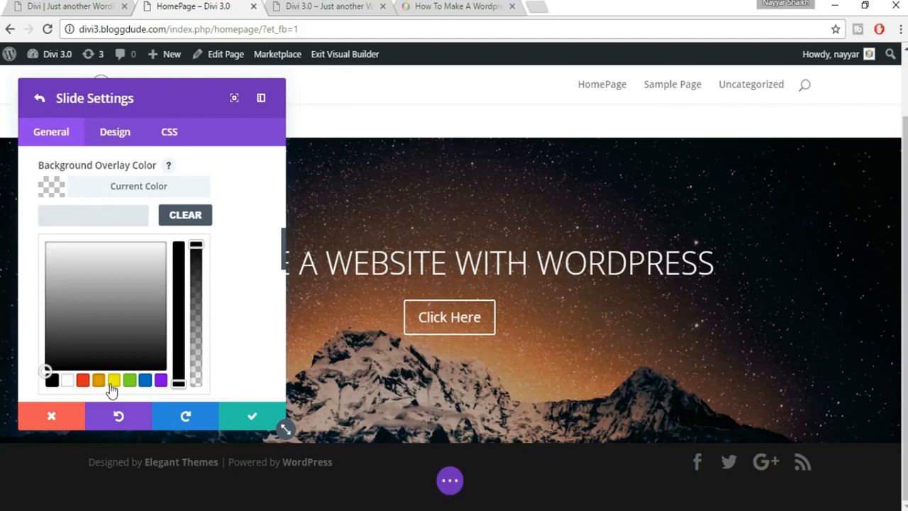
pyautogui.click(114, 381)
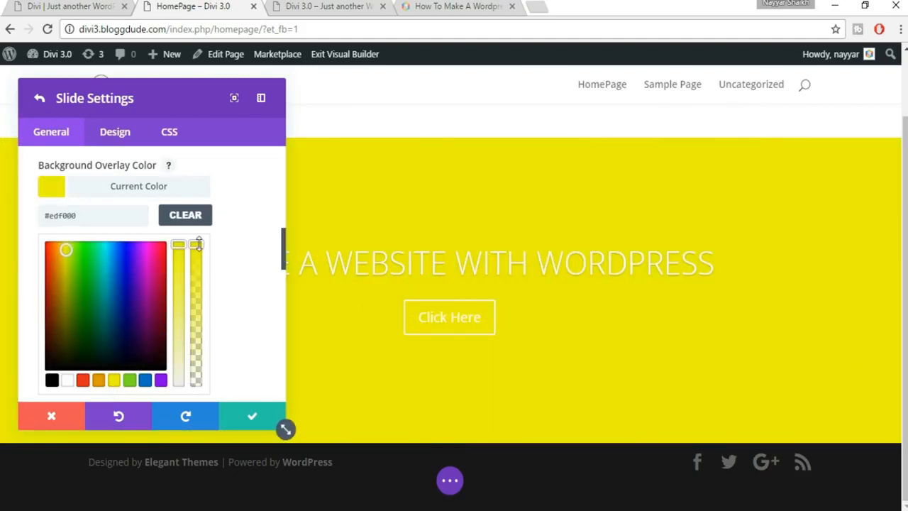
pyautogui.moveTo(199, 261); pyautogui.dragTo(189, 307)
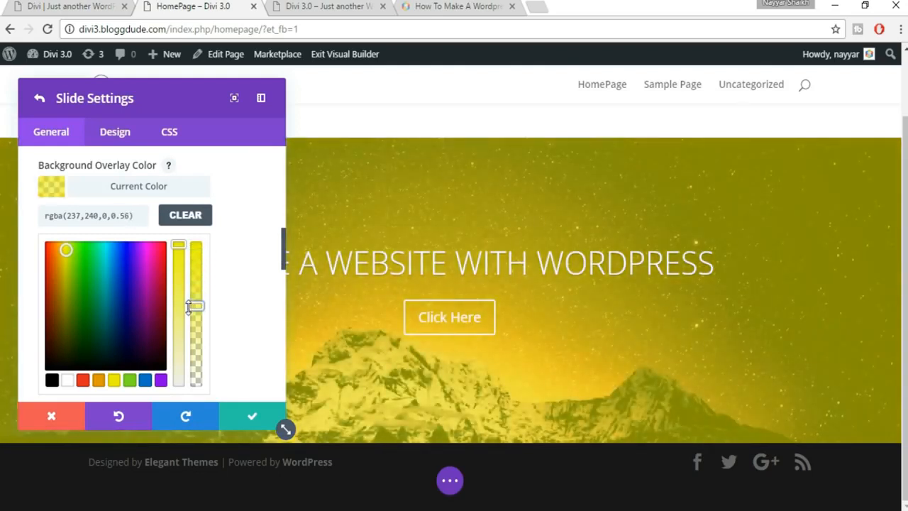
pyautogui.click(130, 386)
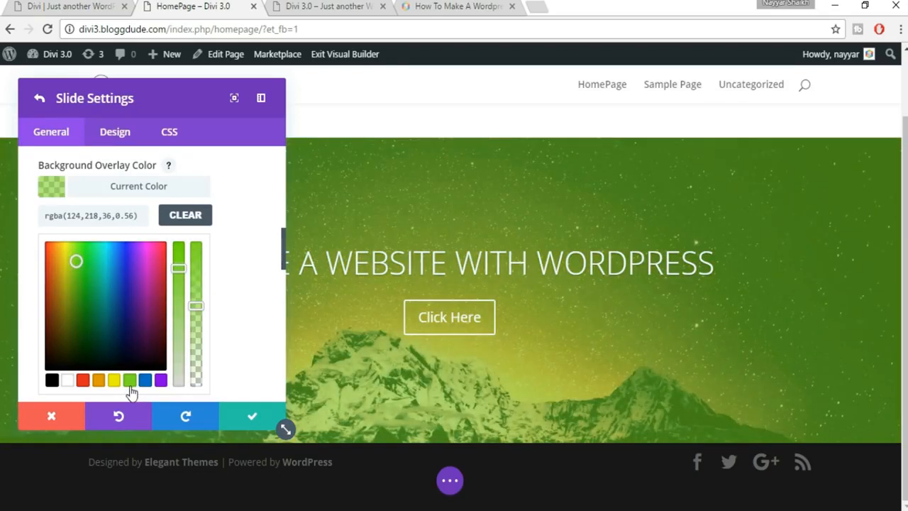
pyautogui.click(144, 383)
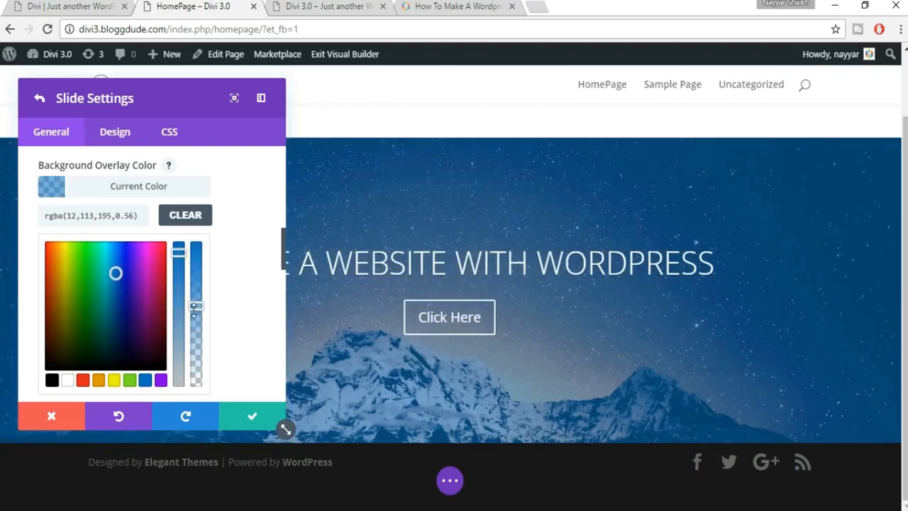
pyautogui.click(196, 325)
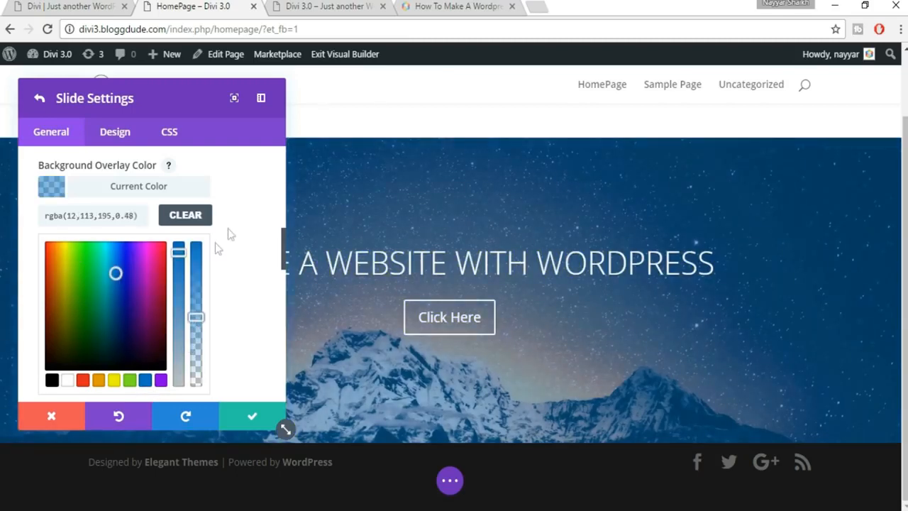
pyautogui.scroll(2, 229, 215)
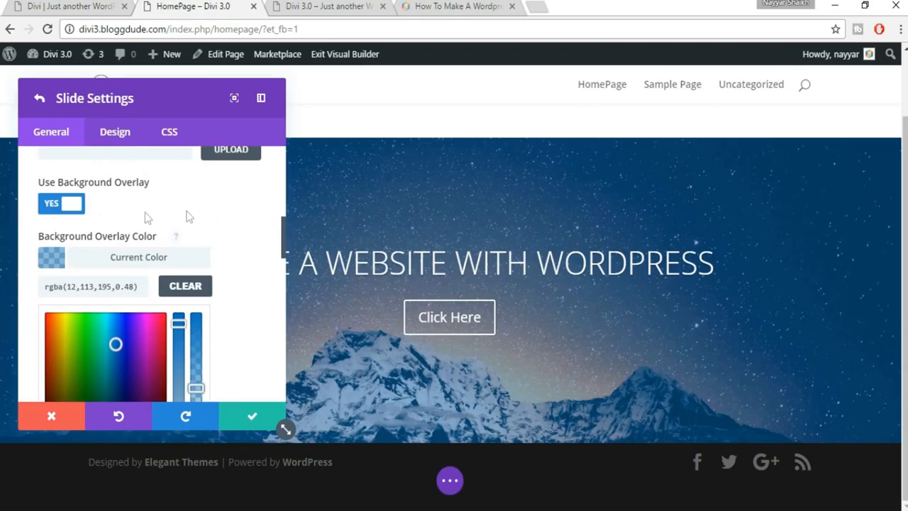
pyautogui.click(66, 206)
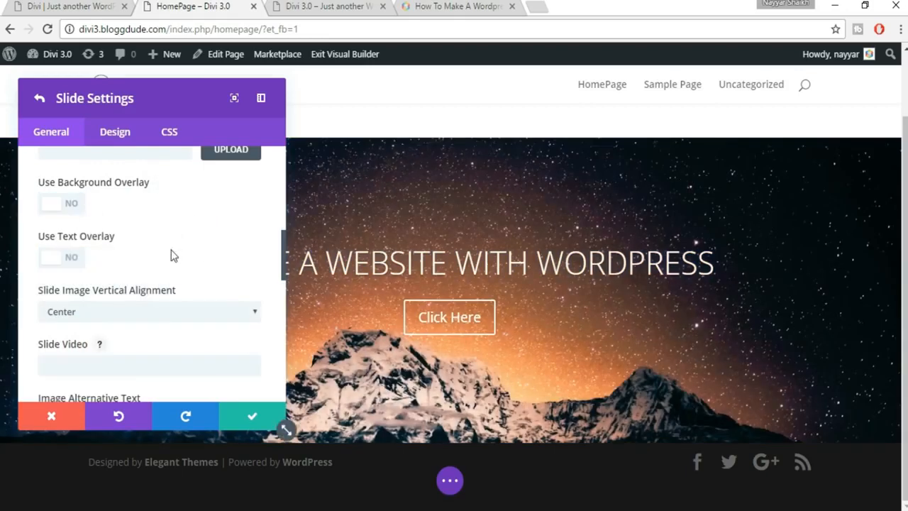
pyautogui.scroll(-1, 221, 265)
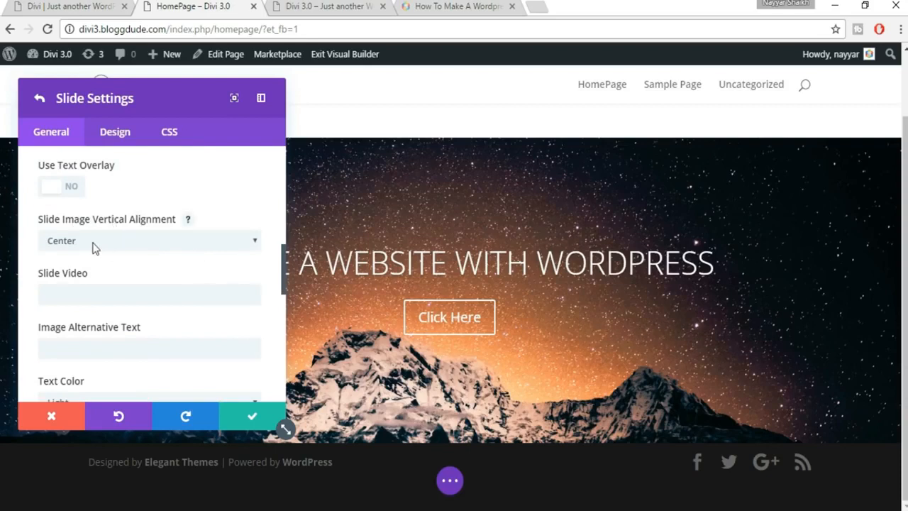
pyautogui.scroll(-1, 239, 268)
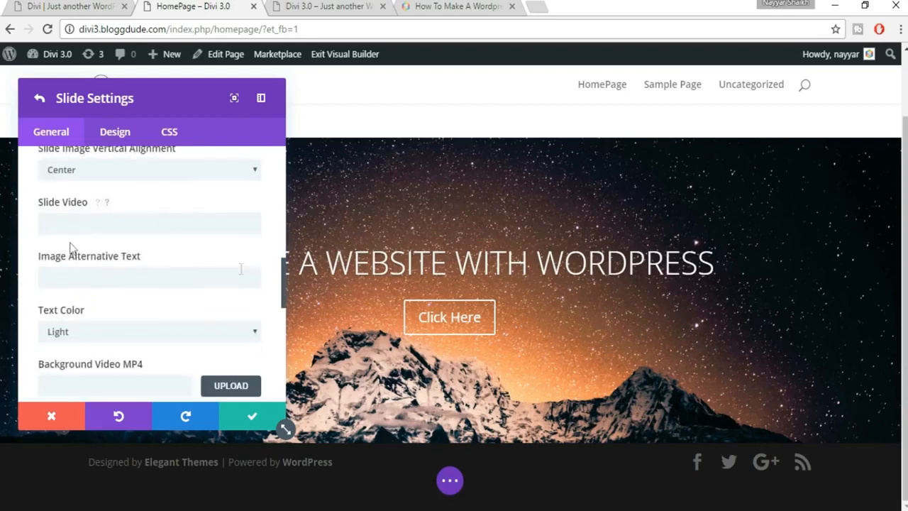
pyautogui.scroll(-1, 173, 271)
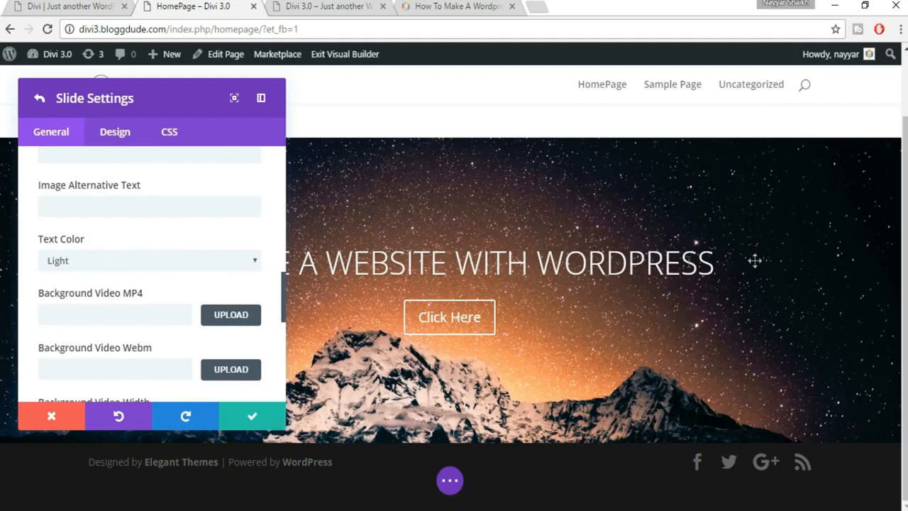
pyautogui.click(149, 261)
pyautogui.click(122, 297)
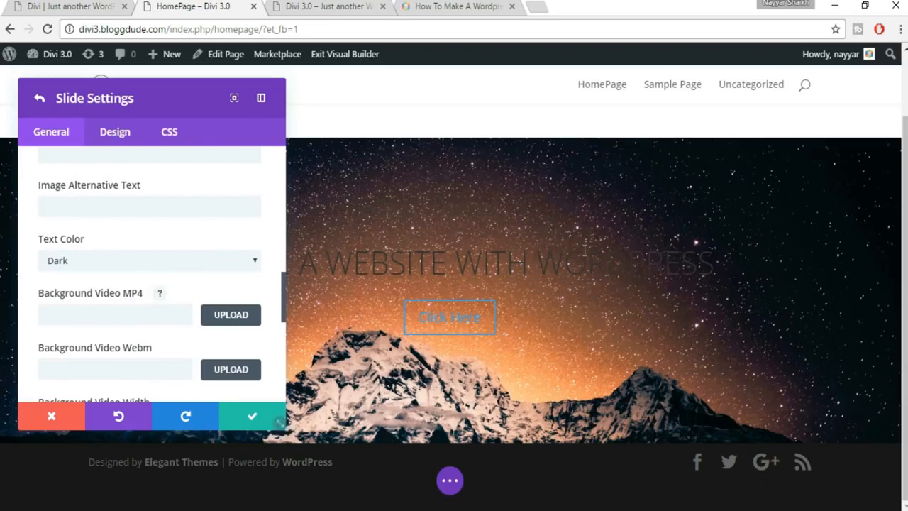
pyautogui.click(167, 261)
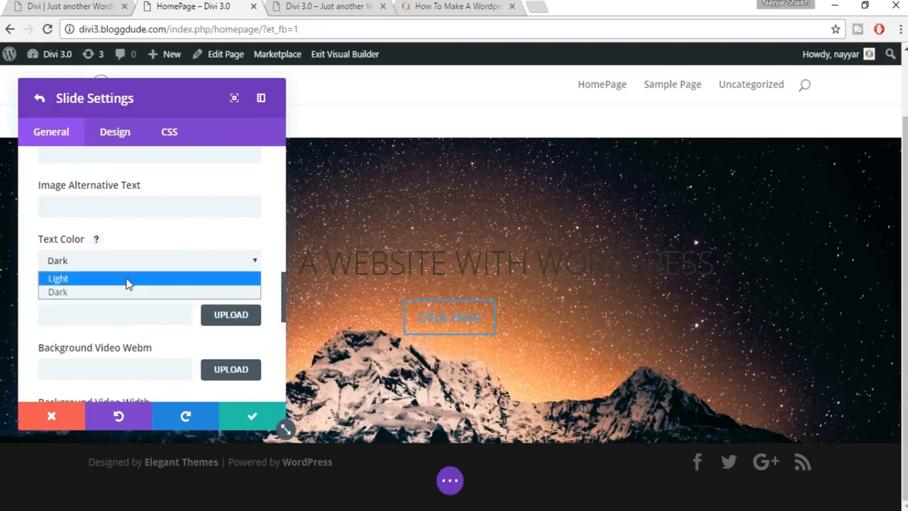
pyautogui.click(151, 280)
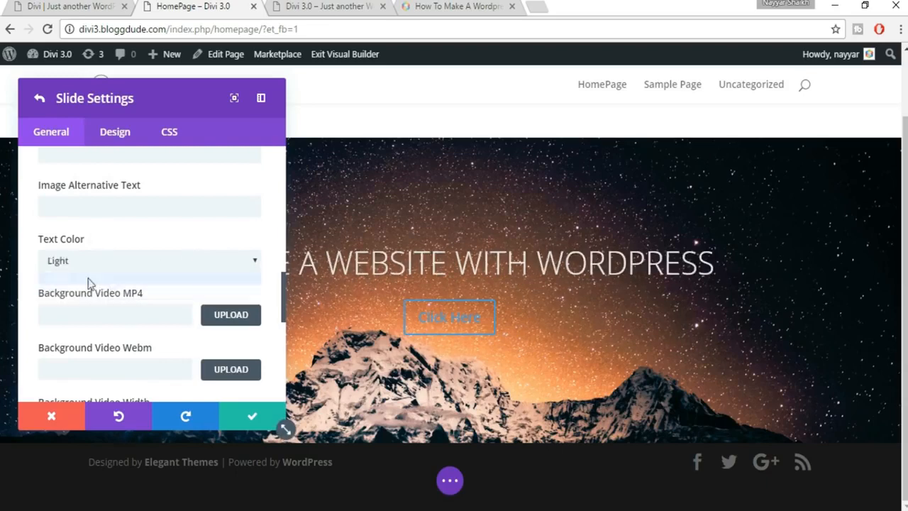
pyautogui.scroll(-3, 230, 274)
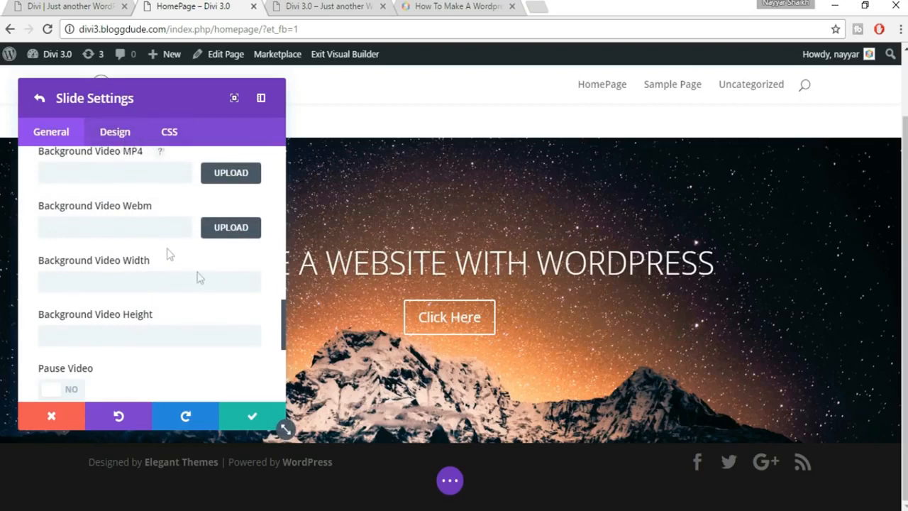
pyautogui.scroll(-3, 199, 273)
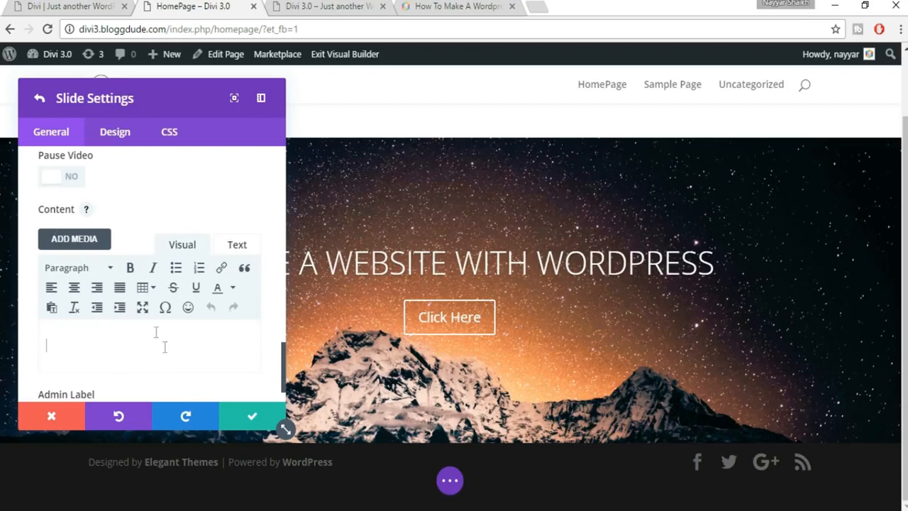
# Step: Paste the demo's Lorem ipsum subtitle into the slide Content and delete the trailing empty line
pyautogui.click(73, 9)
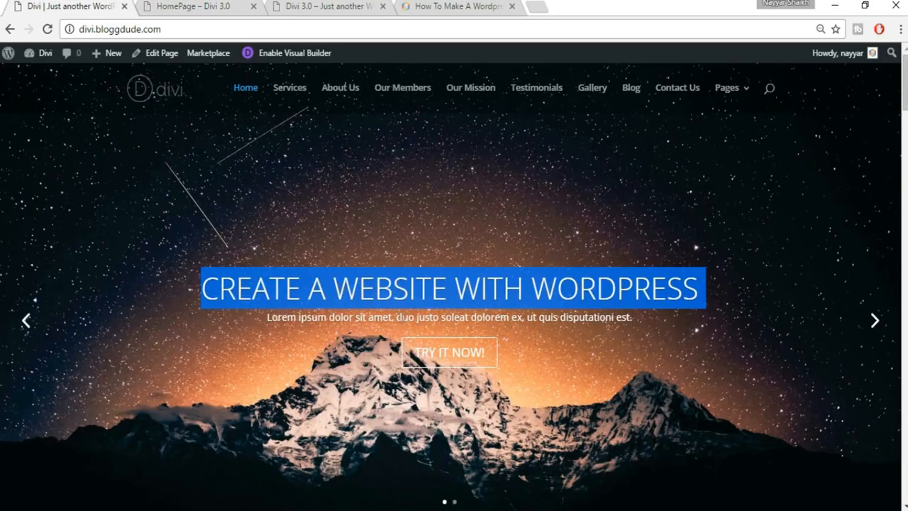
pyautogui.tripleClick(399, 317)
pyautogui.hotkey('ctrl', 'c')
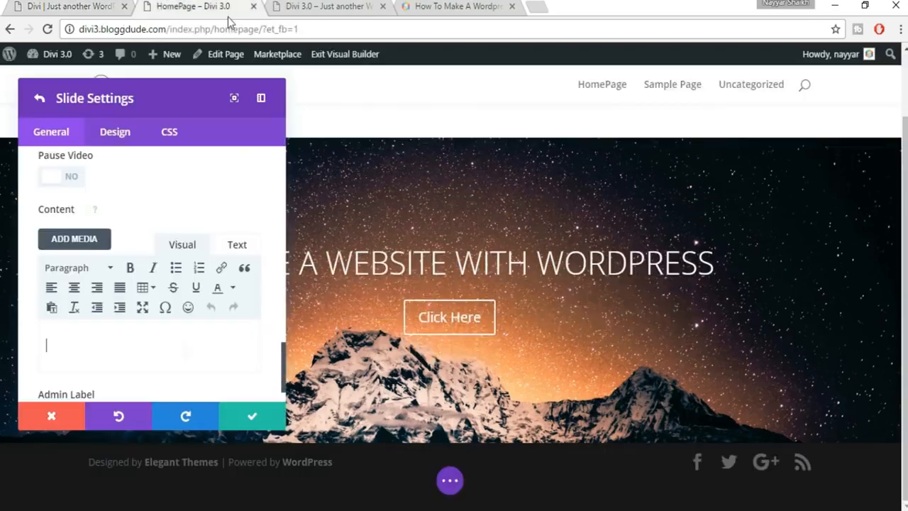
pyautogui.click(206, 7)
pyautogui.hotkey('ctrl', 'v')
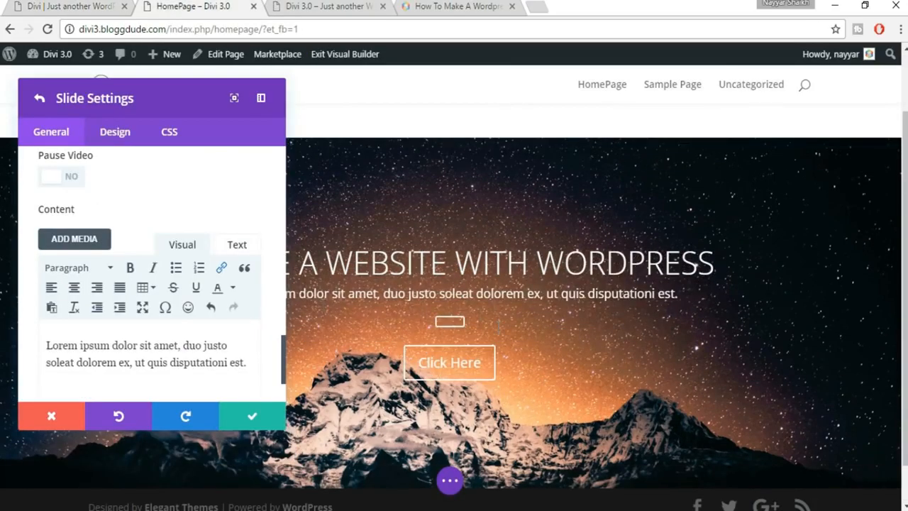
pyautogui.press('BackSpace')
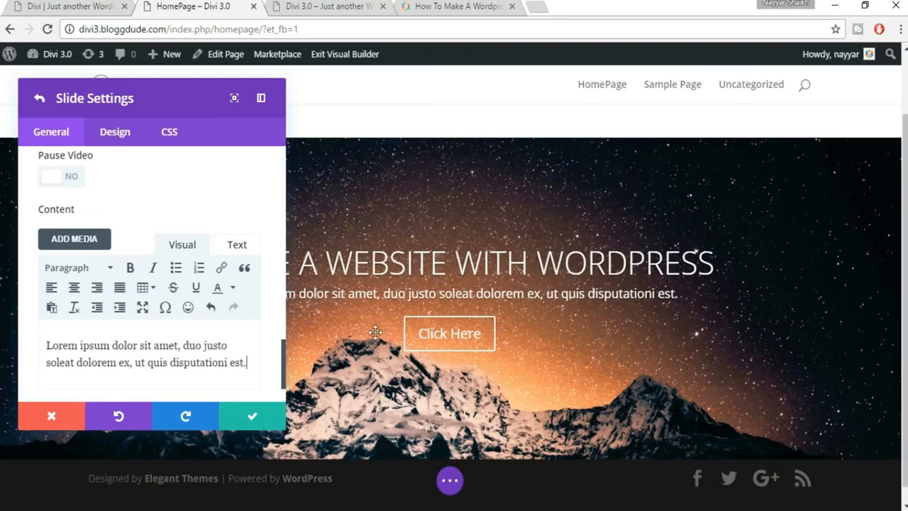
pyautogui.scroll(-2, 257, 304)
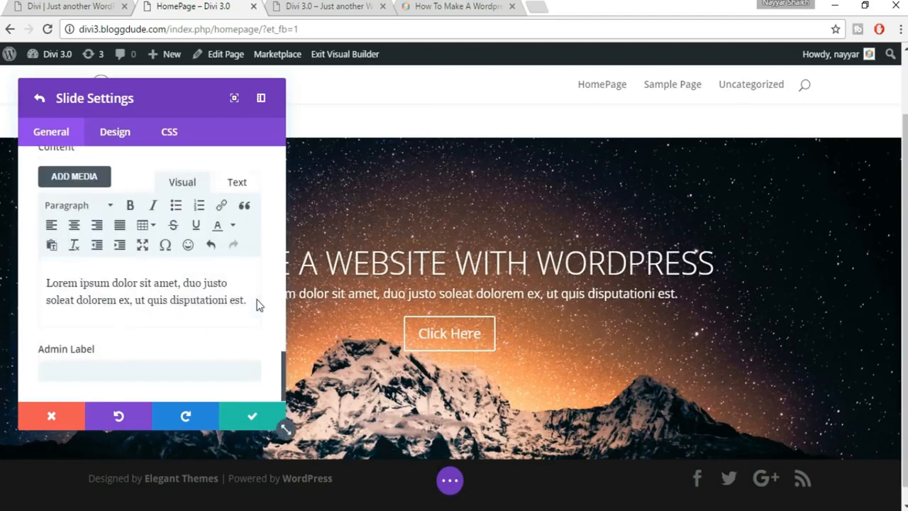
# Step: Open the slide's Design settings and compare them against the demo slider page
pyautogui.click(114, 135)
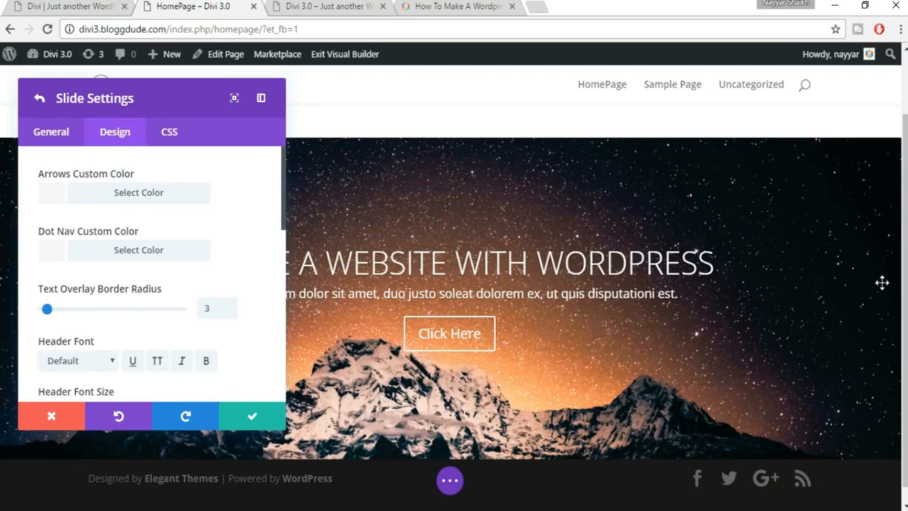
pyautogui.click(61, 4)
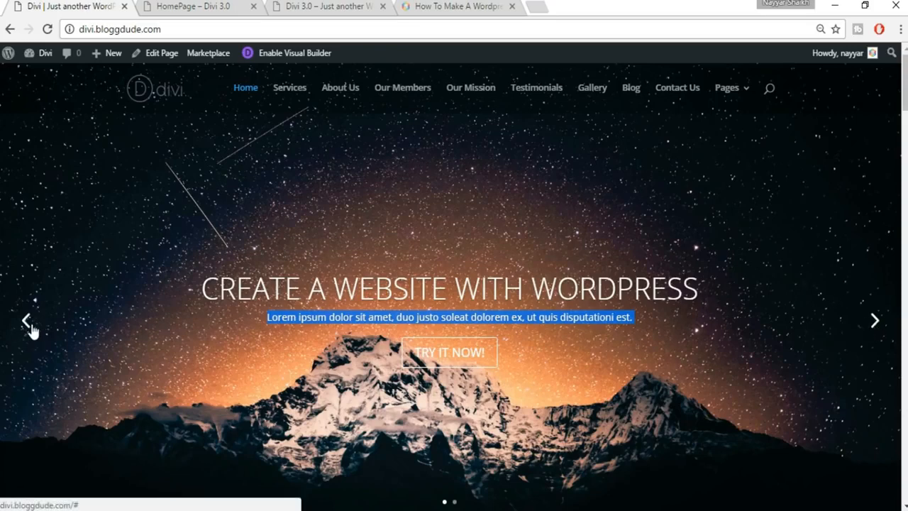
pyautogui.click(174, 6)
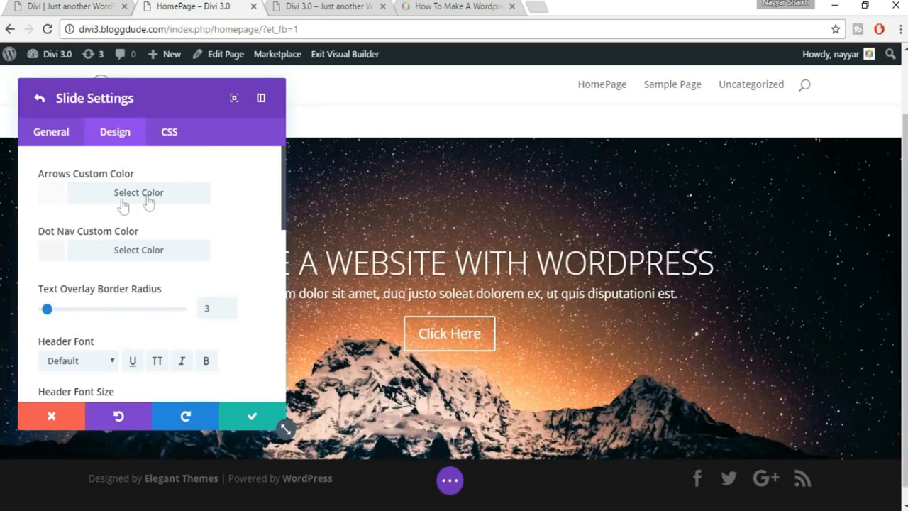
pyautogui.click(47, 6)
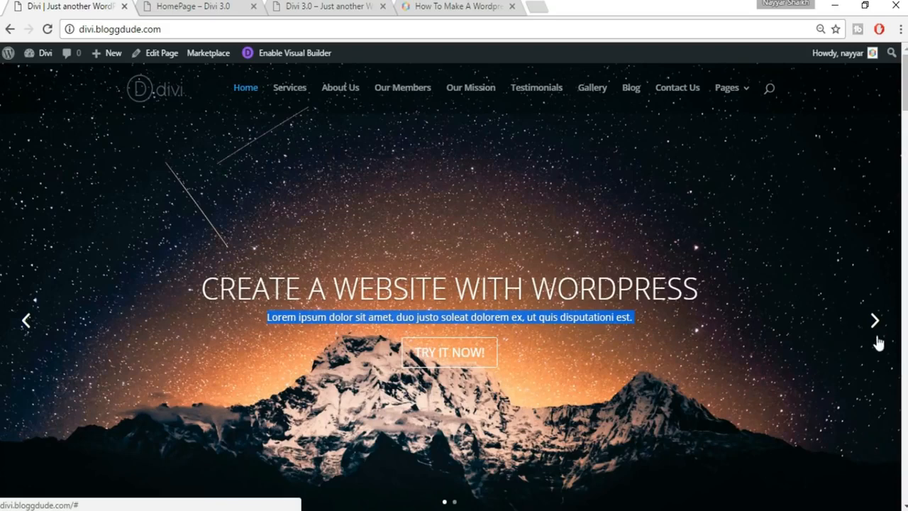
# Step: Try a red colour for the slider arrows, then clear it back to unset
pyautogui.click(170, 3)
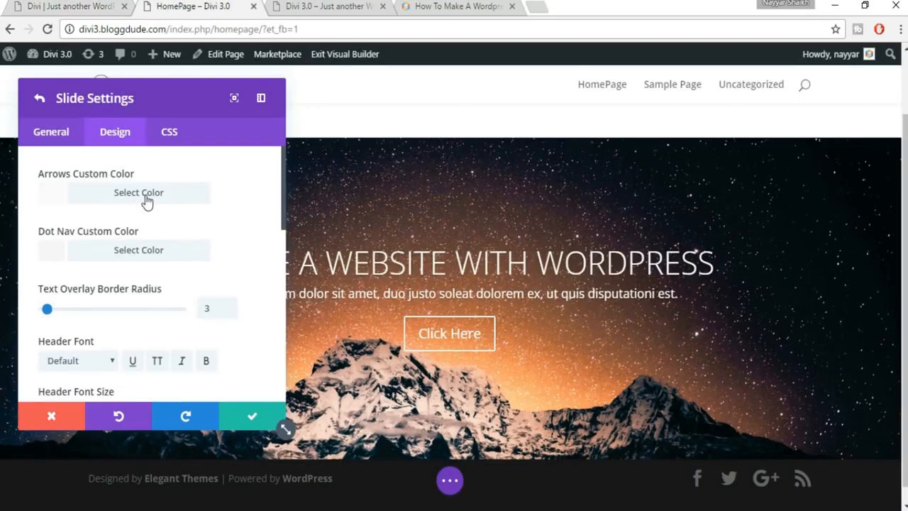
pyautogui.click(144, 201)
pyautogui.click(83, 385)
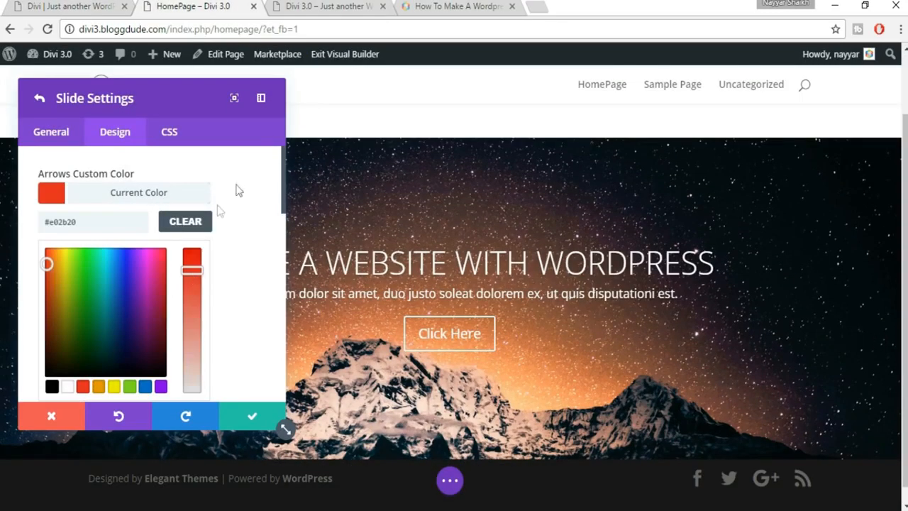
pyautogui.click(158, 192)
pyautogui.click(158, 192)
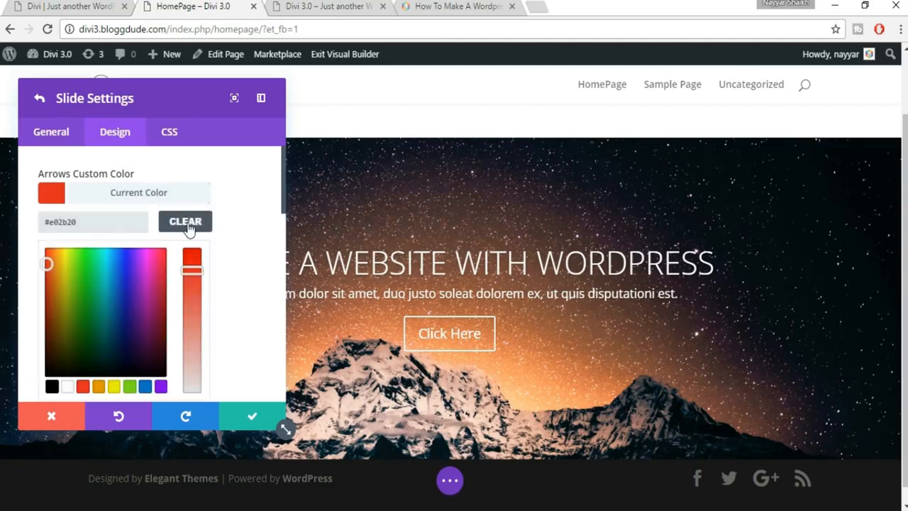
pyautogui.click(188, 228)
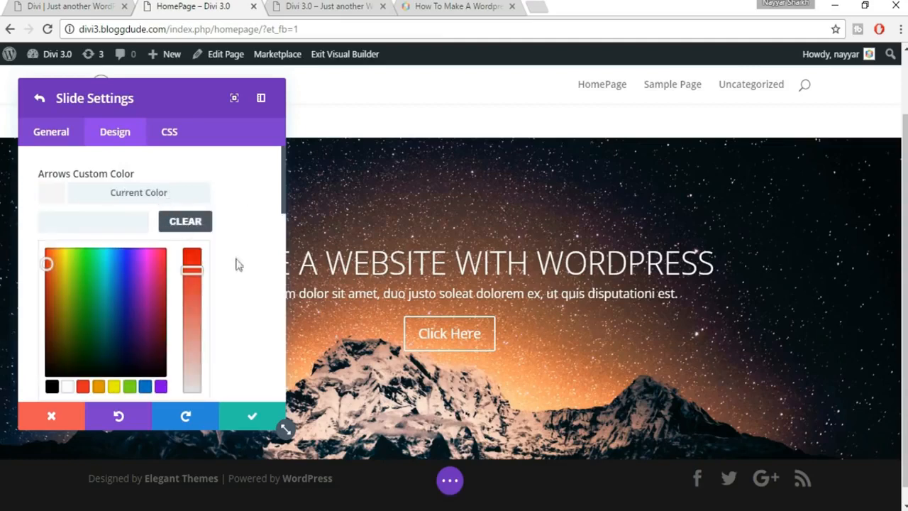
pyautogui.scroll(-1, 243, 268)
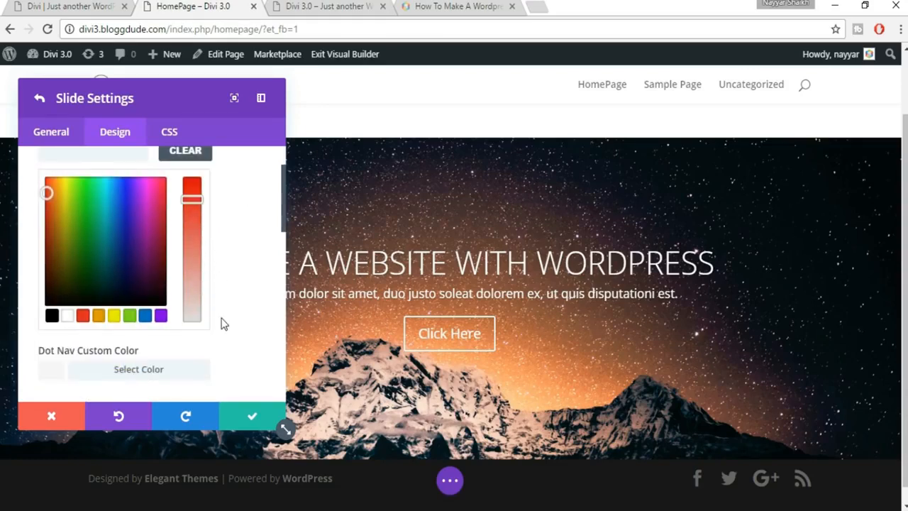
# Step: Leave the dot navigation colour cleared and scroll down to the Header Font options
pyautogui.click(164, 367)
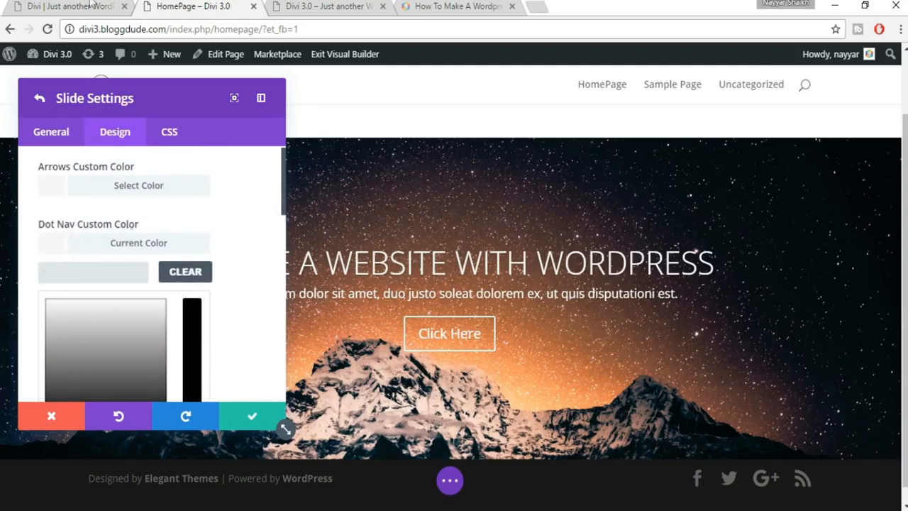
pyautogui.click(86, 6)
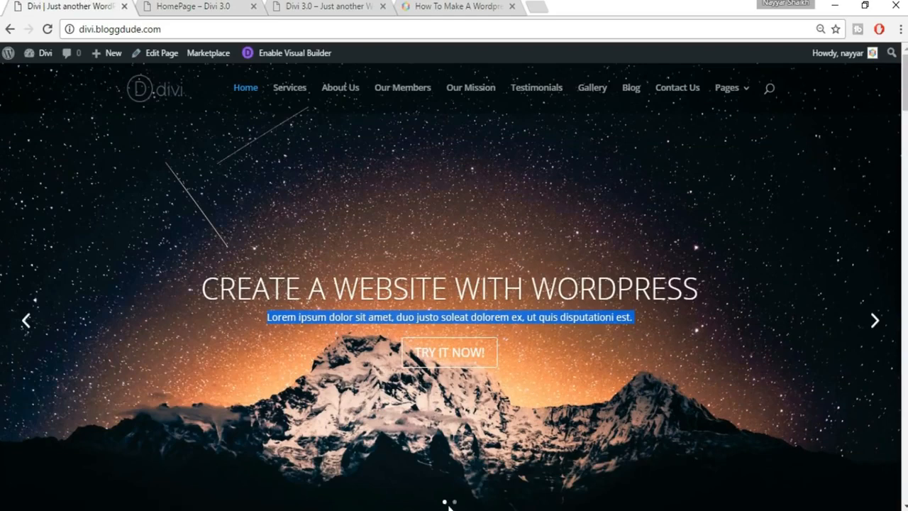
pyautogui.click(209, 5)
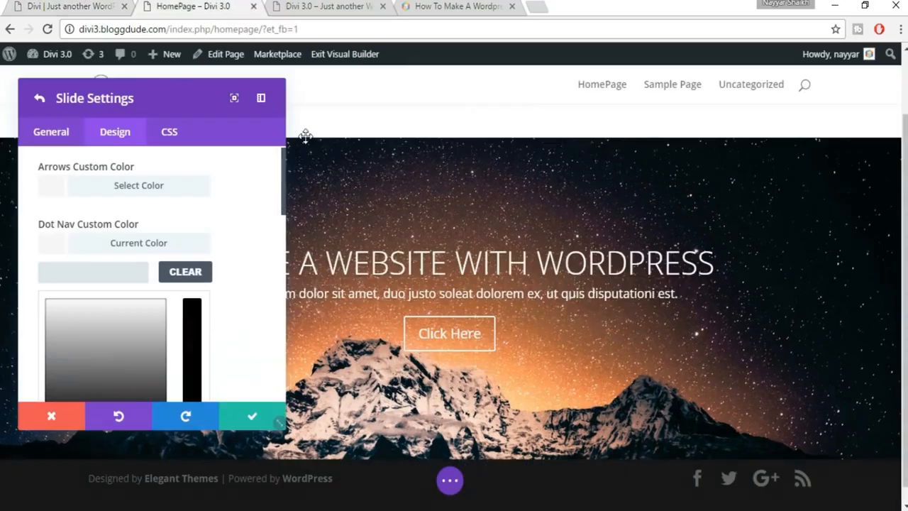
pyautogui.click(197, 272)
pyautogui.scroll(-1, 245, 288)
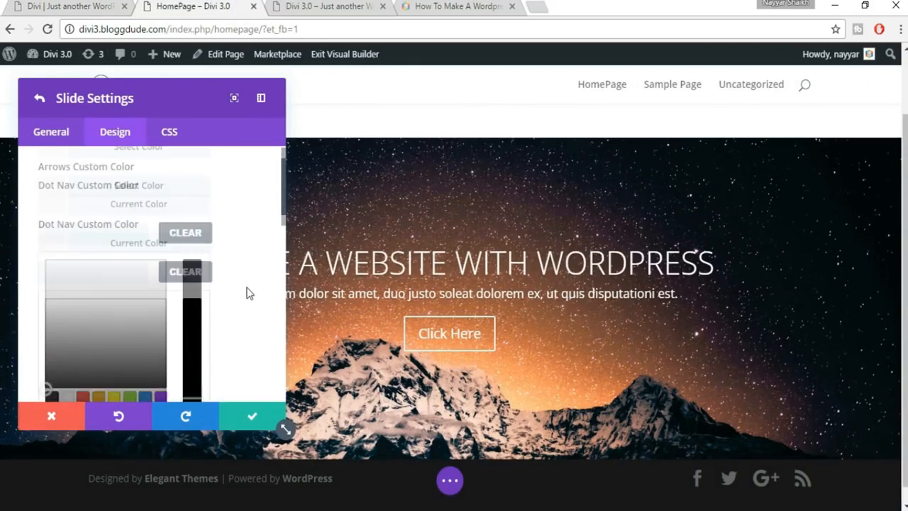
pyautogui.scroll(-1, 222, 349)
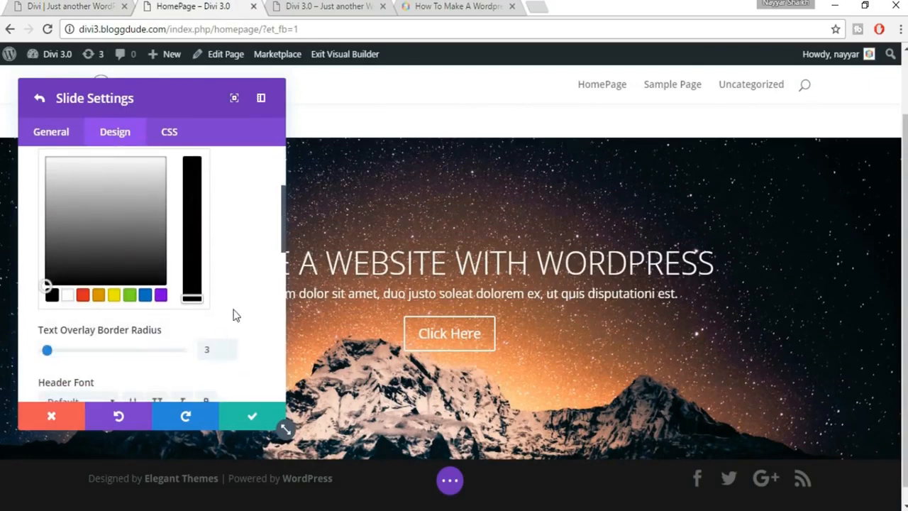
pyautogui.scroll(-1, 146, 334)
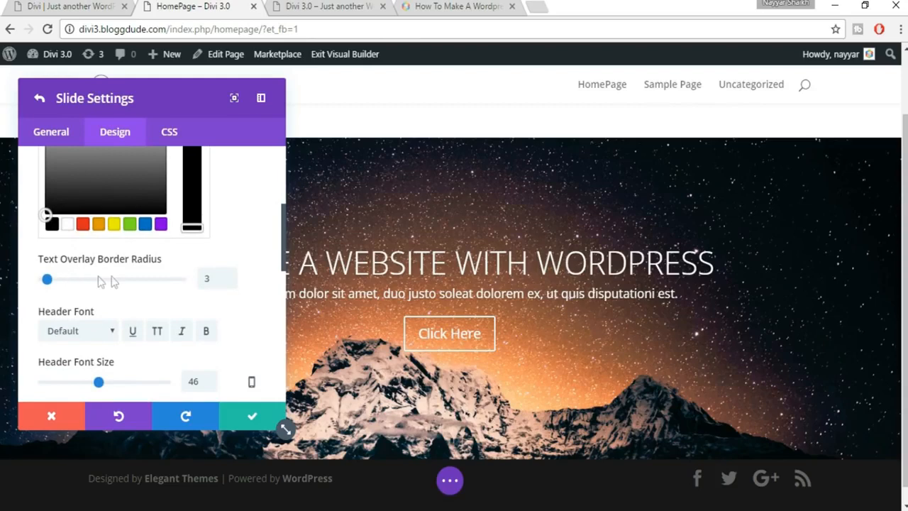
pyautogui.scroll(-1, 242, 300)
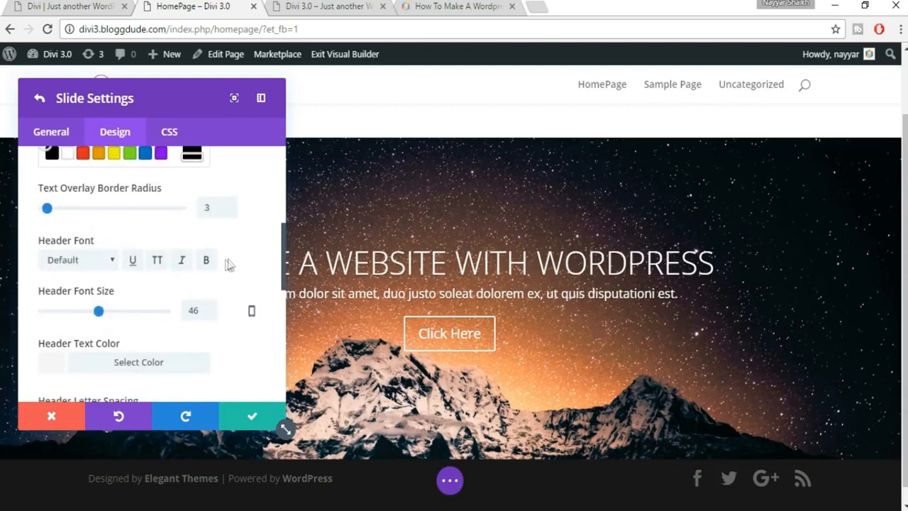
pyautogui.scroll(-1, 229, 265)
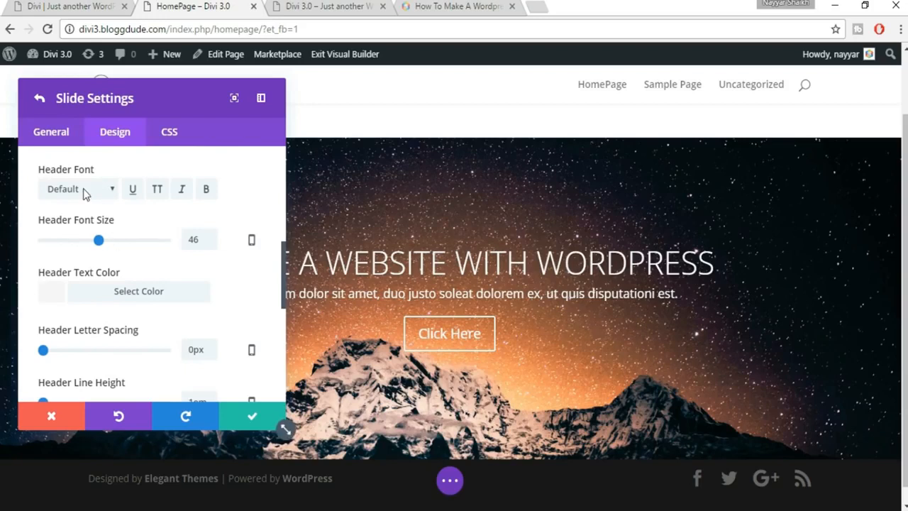
# Step: Try Roboto and Oswald for the slide heading, then revert to the Default font
pyautogui.doubleClick(588, 262)
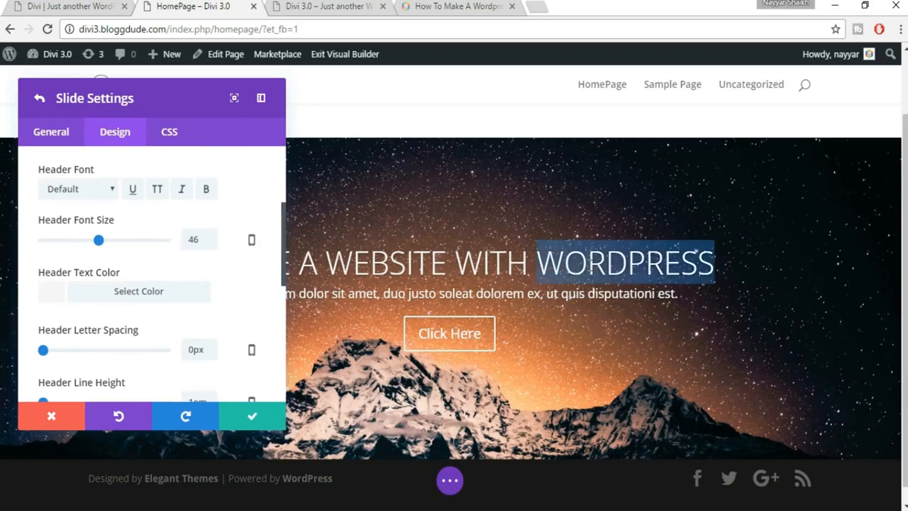
pyautogui.click(83, 189)
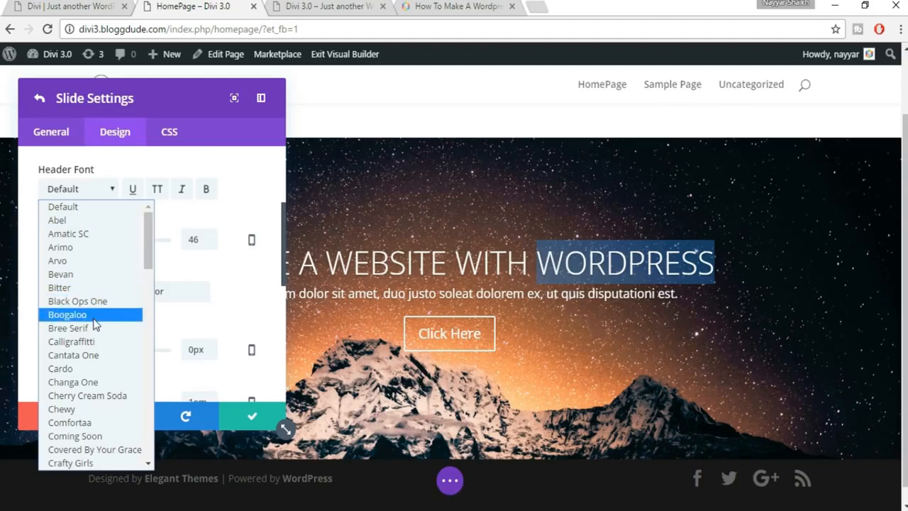
pyautogui.scroll(-3, 96, 324)
pyautogui.write('rob')
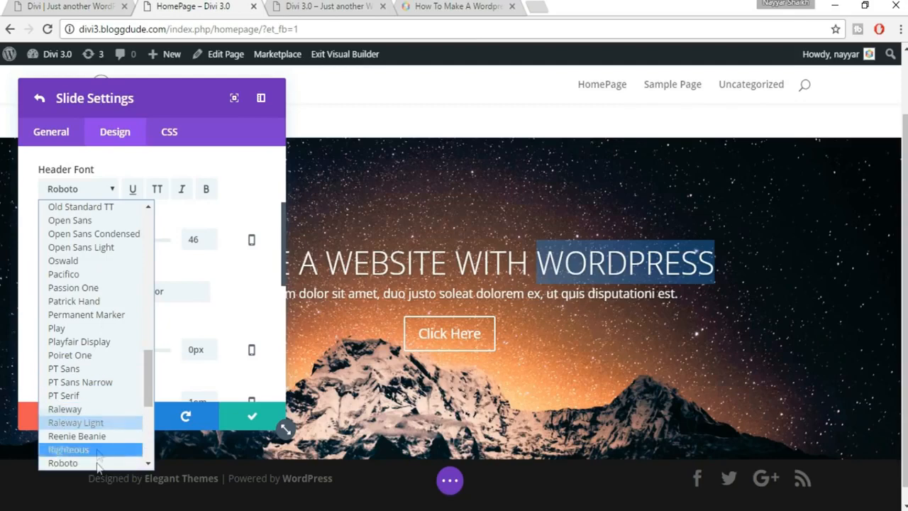
pyautogui.click(96, 462)
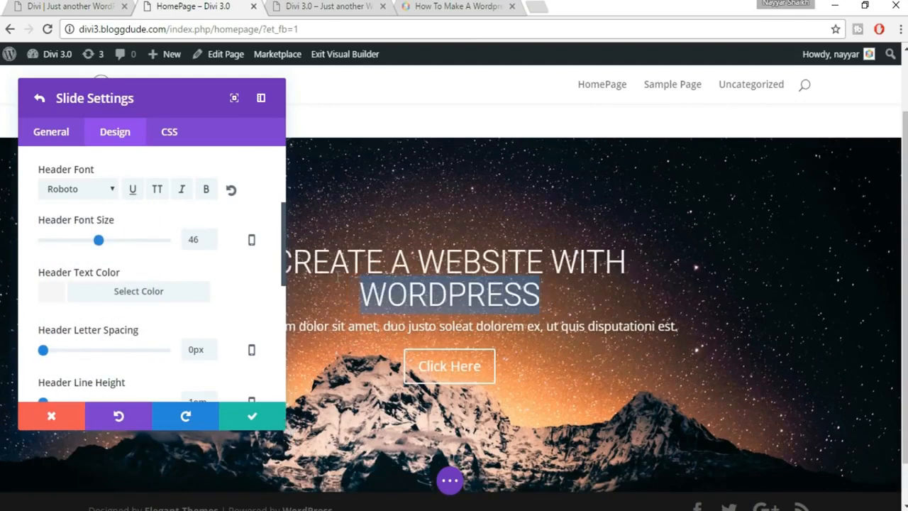
pyautogui.click(104, 190)
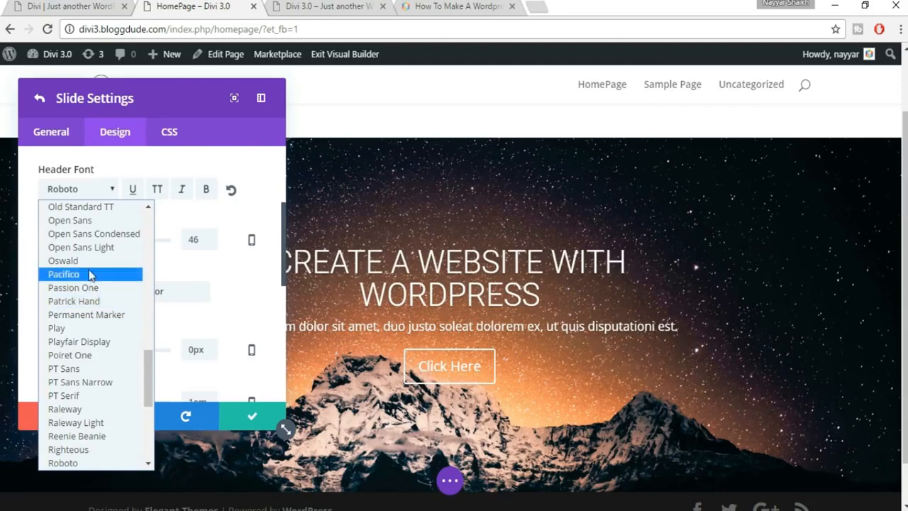
pyautogui.click(85, 260)
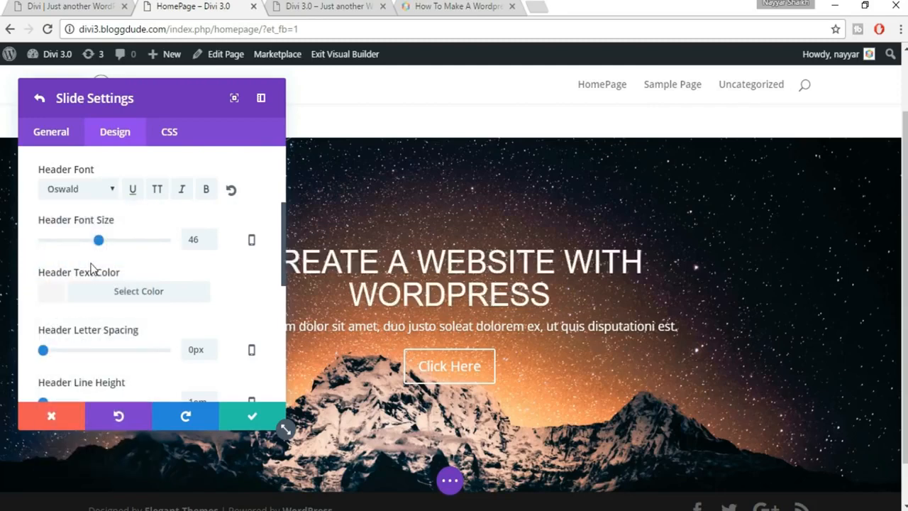
pyautogui.click(87, 190)
pyautogui.scroll(10, 56, 298)
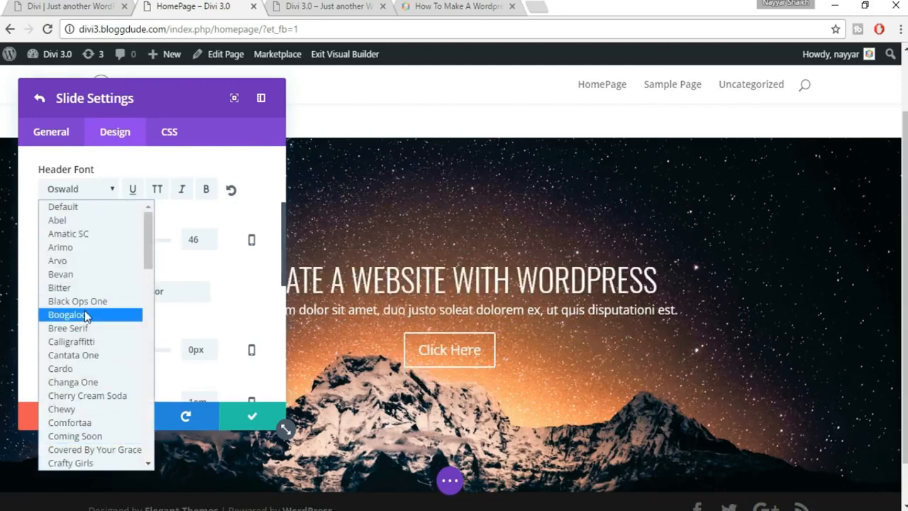
pyautogui.click(80, 207)
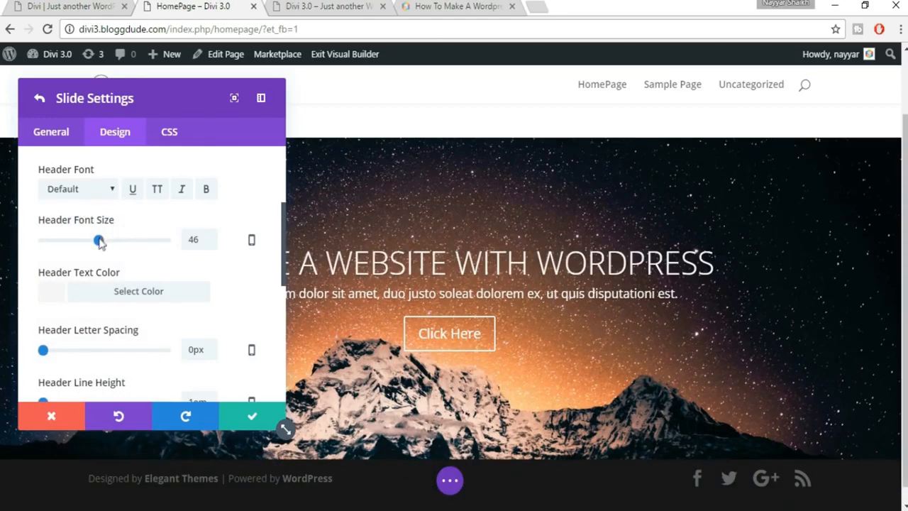
# Step: Set the heading font size to 43px, leaving bold and italic off
pyautogui.moveTo(89, 245)
pyautogui.mouseDown()
pyautogui.moveTo(75, 245)
pyautogui.moveTo(103, 248)
pyautogui.moveTo(96, 244)
pyautogui.mouseUp()
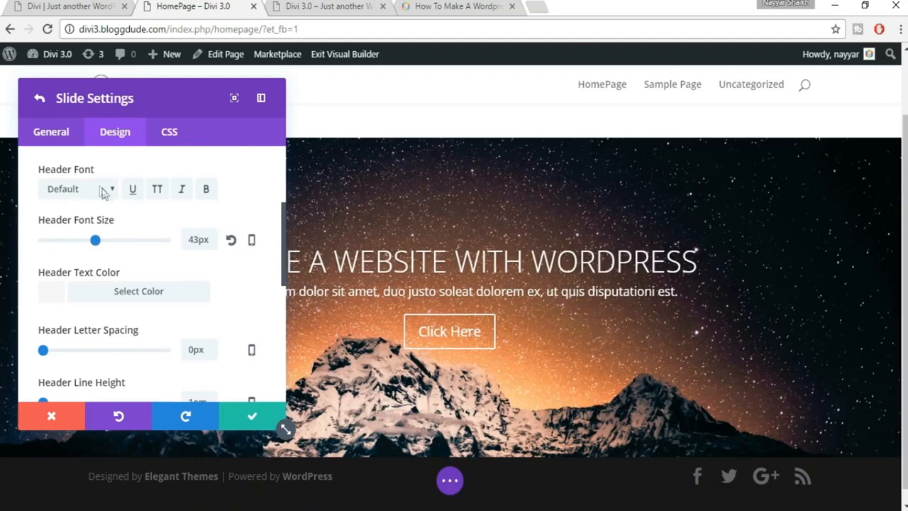
pyautogui.click(206, 190)
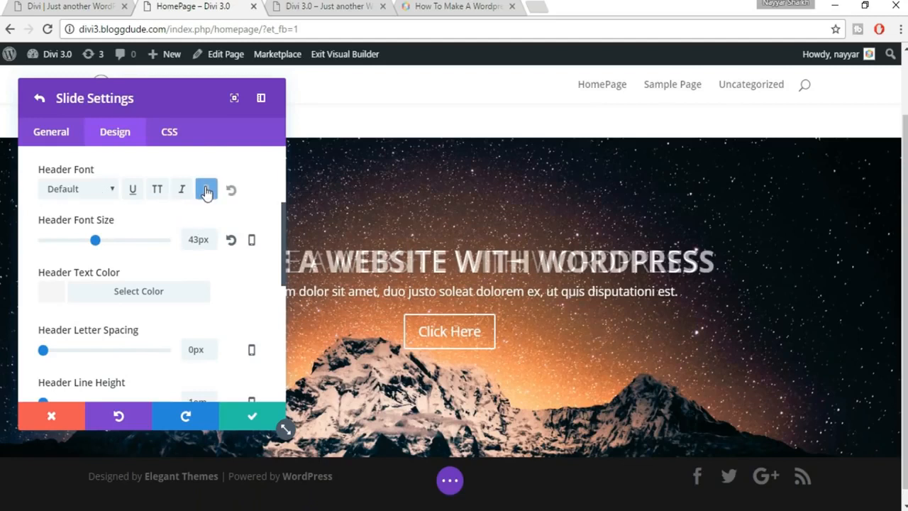
pyautogui.click(206, 190)
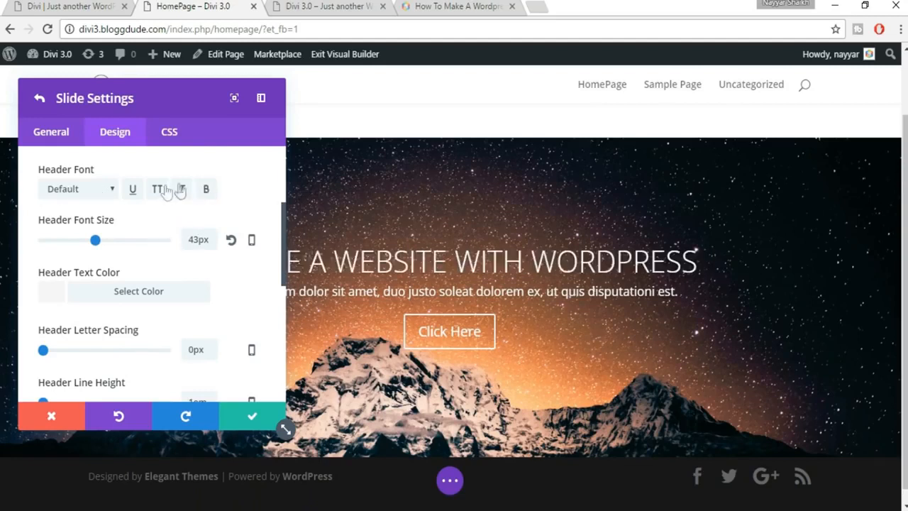
pyautogui.click(183, 190)
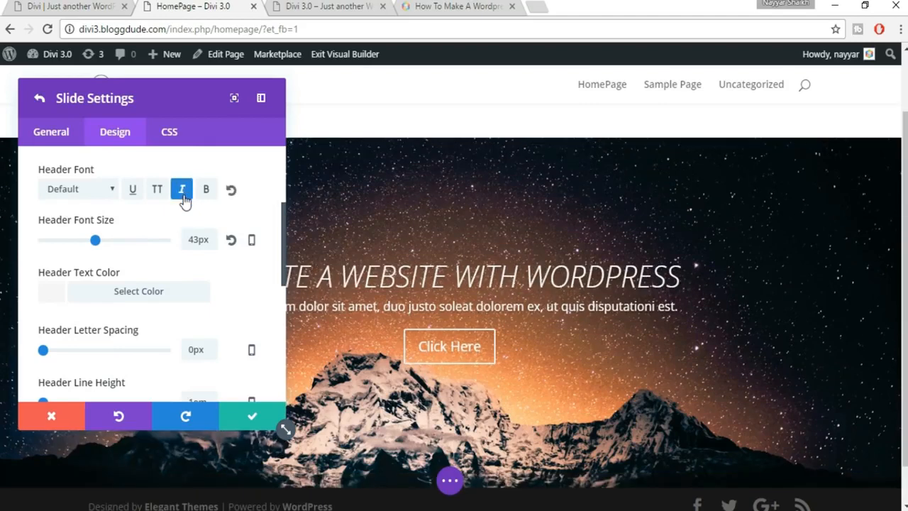
pyautogui.click(183, 191)
# Step: Try red and orange #e09900 heading colours, then clear the colour back to white
pyautogui.scroll(-1, 246, 303)
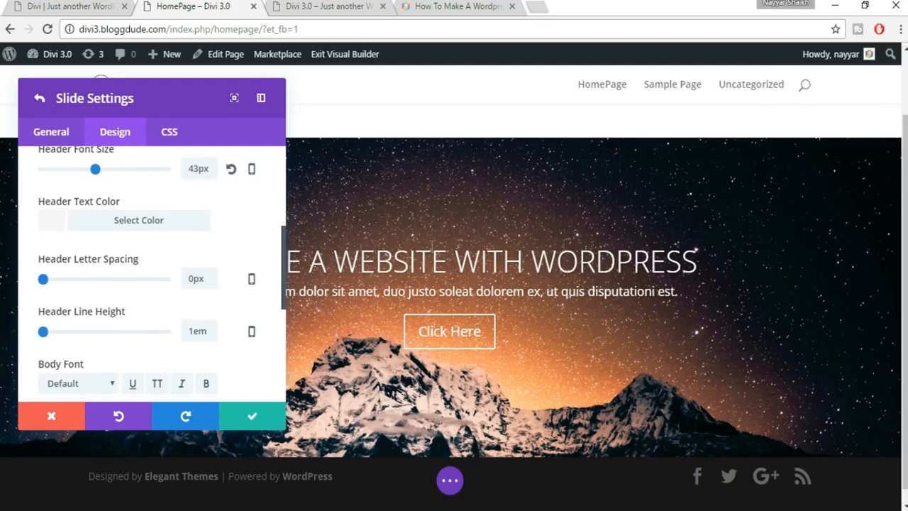
pyautogui.click(156, 221)
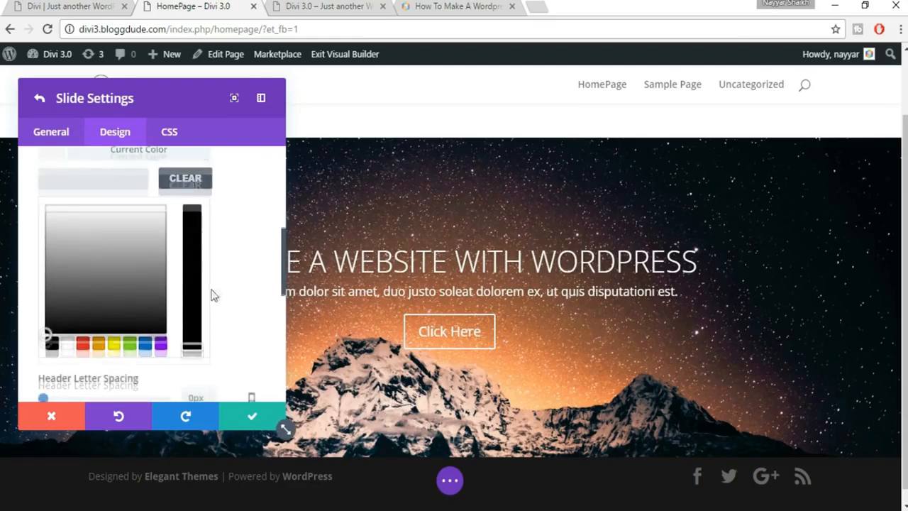
pyautogui.click(83, 344)
pyautogui.click(98, 344)
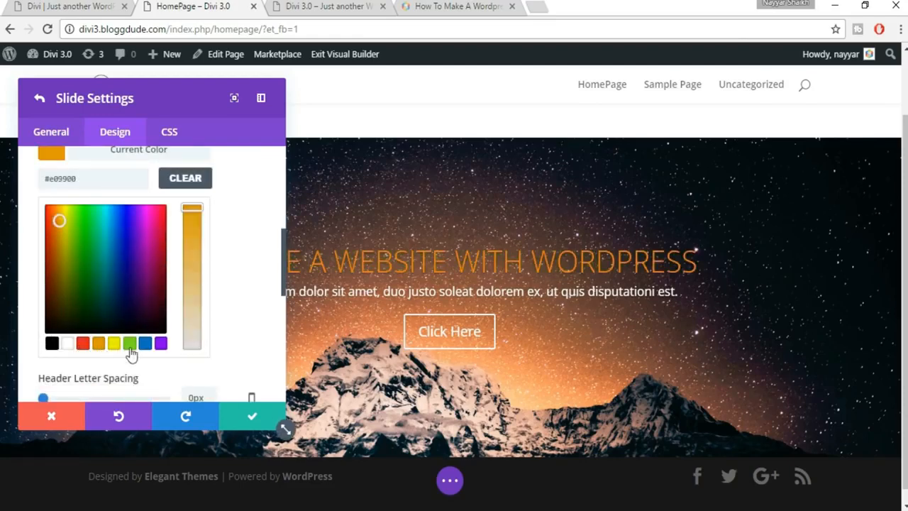
pyautogui.click(201, 186)
pyautogui.scroll(-4, 261, 256)
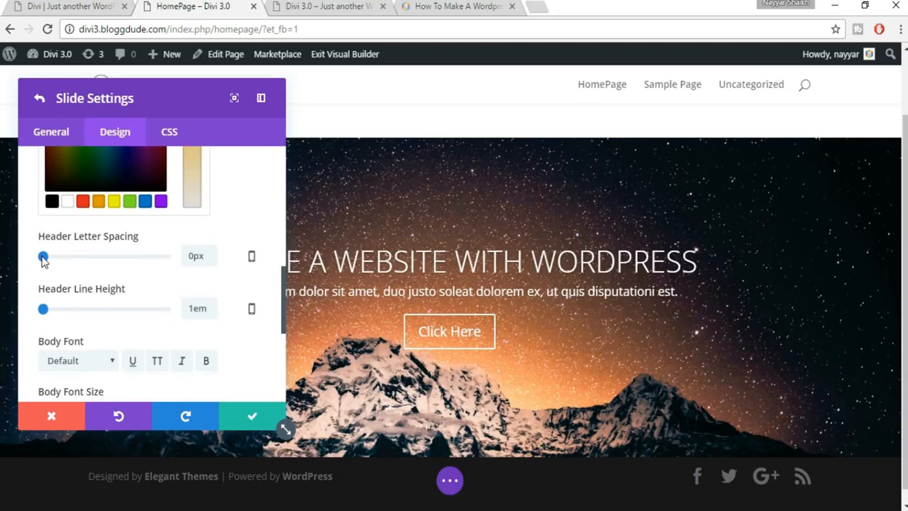
# Step: Make the body text 17px and reset the heading letter spacing to 0px
pyautogui.moveTo(44, 259); pyautogui.dragTo(67, 261)
pyautogui.scroll(-2, 65, 260)
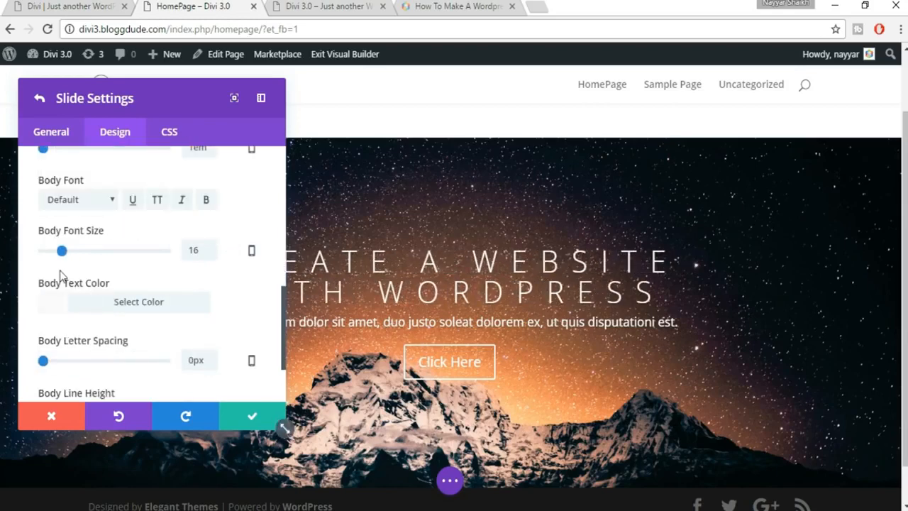
pyautogui.moveTo(62, 253)
pyautogui.mouseDown()
pyautogui.moveTo(45, 254)
pyautogui.moveTo(64, 254)
pyautogui.mouseUp()
pyautogui.scroll(2, 144, 288)
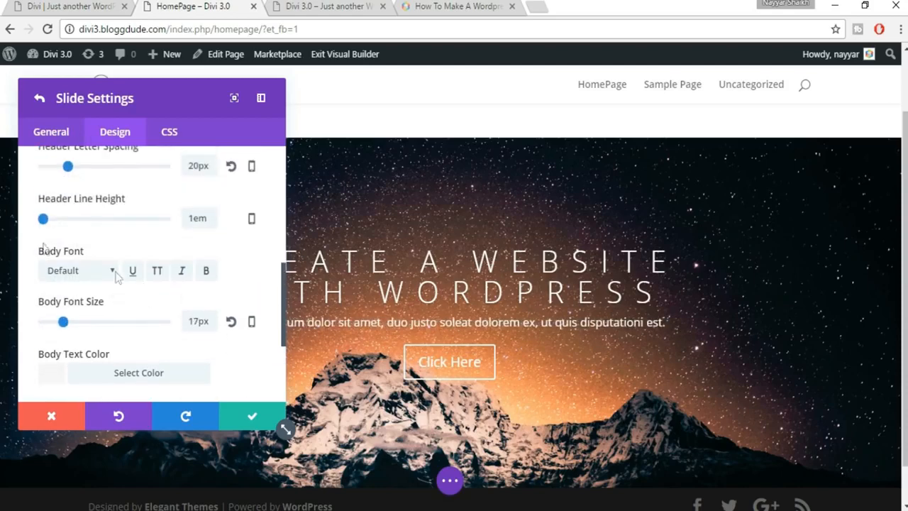
pyautogui.scroll(2, 100, 252)
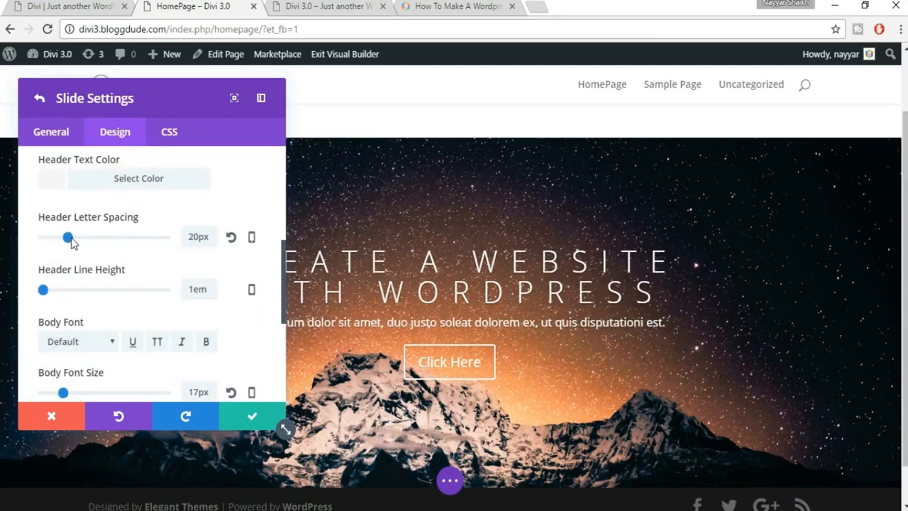
pyautogui.click(232, 241)
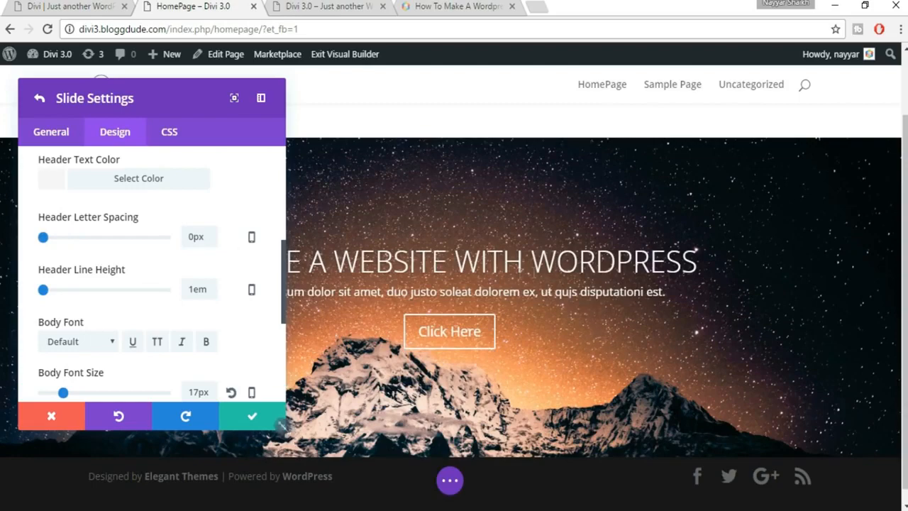
# Step: Try a larger heading line height, then reset it to 1em
pyautogui.scroll(-1, 244, 271)
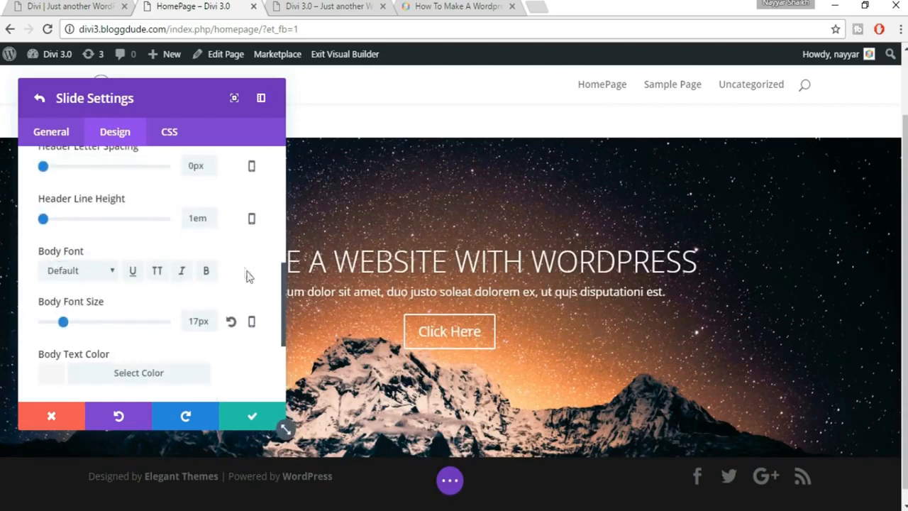
pyautogui.moveTo(44, 220); pyautogui.dragTo(44, 220)
pyautogui.click(230, 221)
pyautogui.scroll(-1, 257, 266)
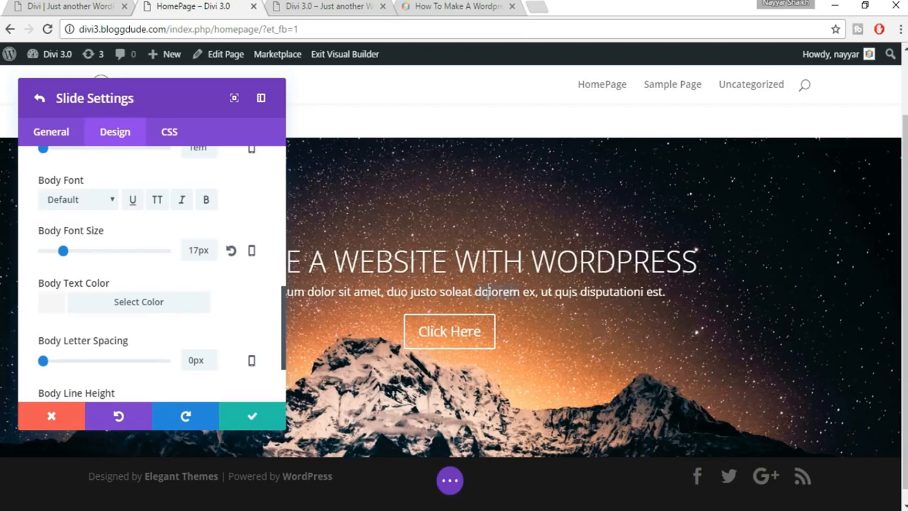
# Step: Try 4px subtitle letter spacing, returning the body letter spacing to 0px
pyautogui.tripleClick(488, 291)
pyautogui.click(251, 306)
pyautogui.scroll(-2, 230, 298)
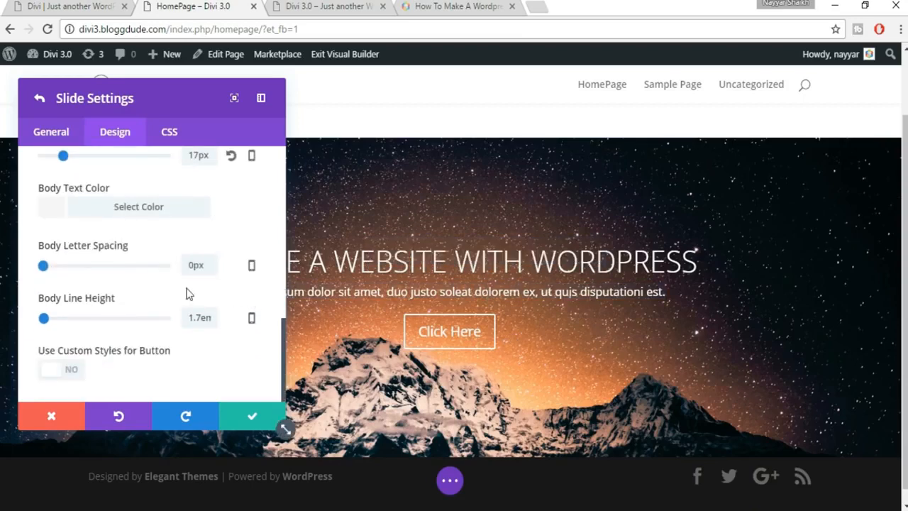
pyautogui.moveTo(48, 271); pyautogui.dragTo(41, 268)
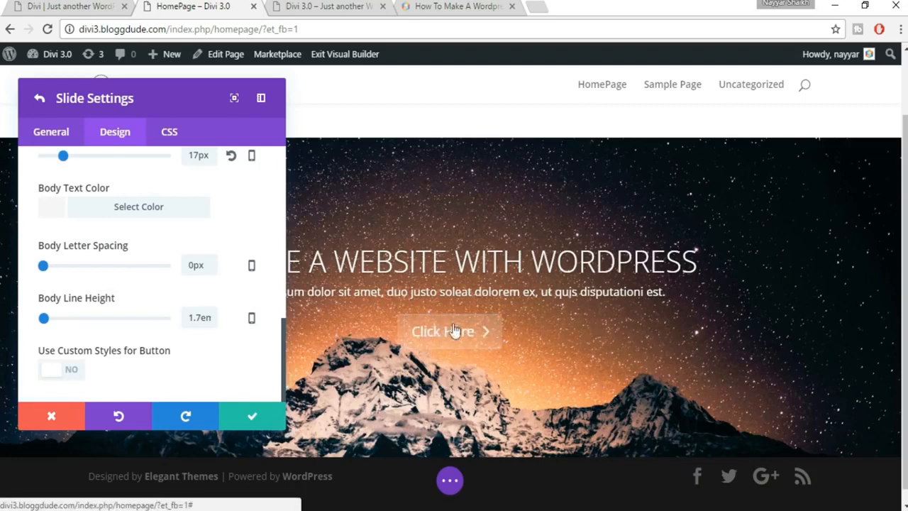
pyautogui.click(71, 370)
pyautogui.scroll(-1, 181, 356)
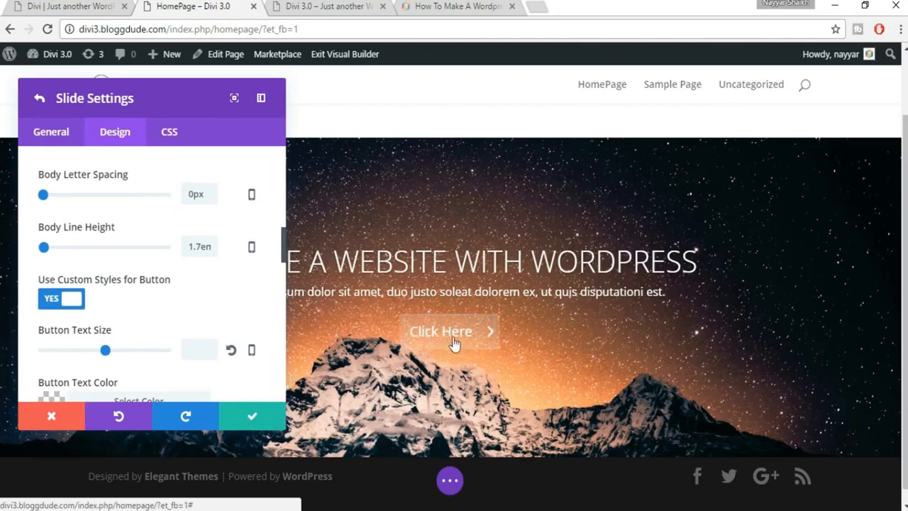
pyautogui.click(106, 352)
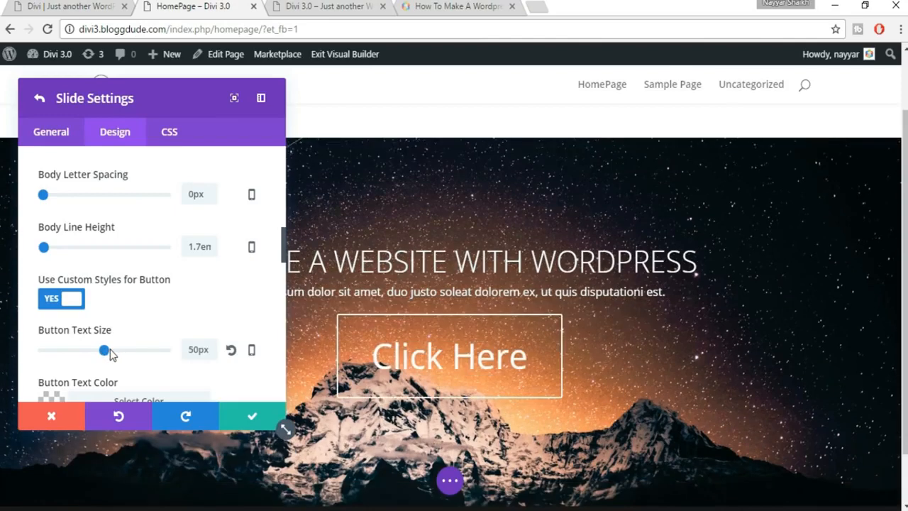
pyautogui.moveTo(110, 355); pyautogui.dragTo(116, 350)
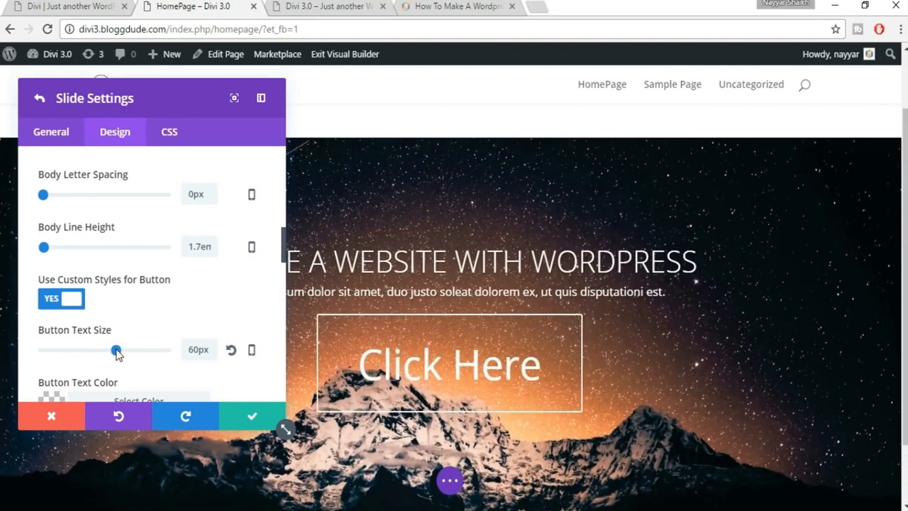
pyautogui.click(230, 352)
pyautogui.scroll(-2, 227, 347)
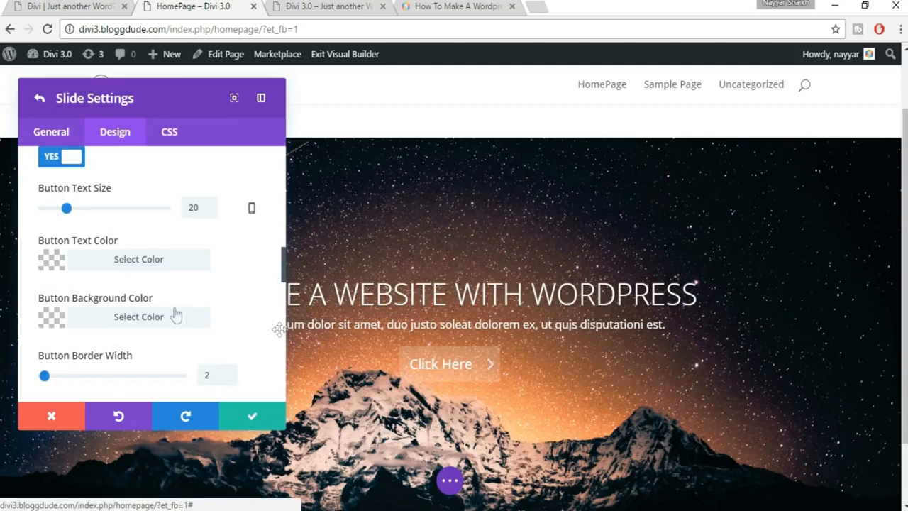
pyautogui.click(146, 261)
pyautogui.scroll(-2, 270, 303)
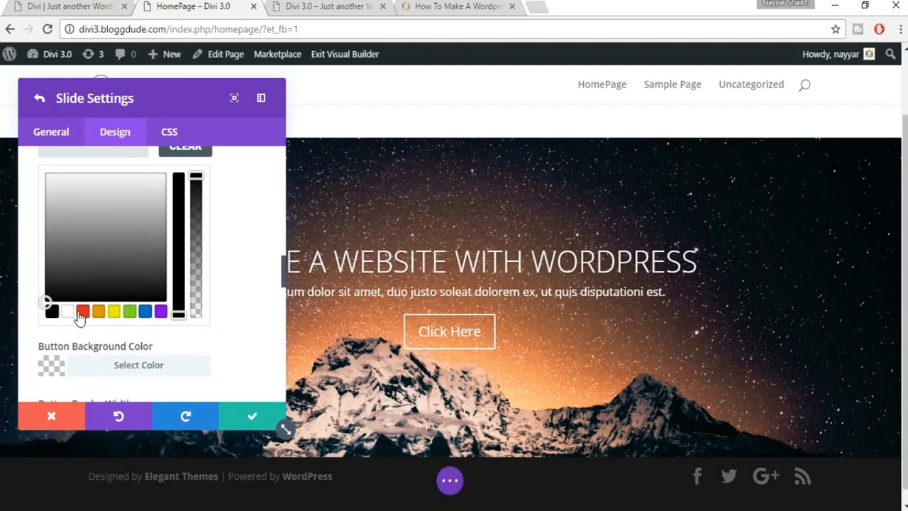
pyautogui.click(82, 312)
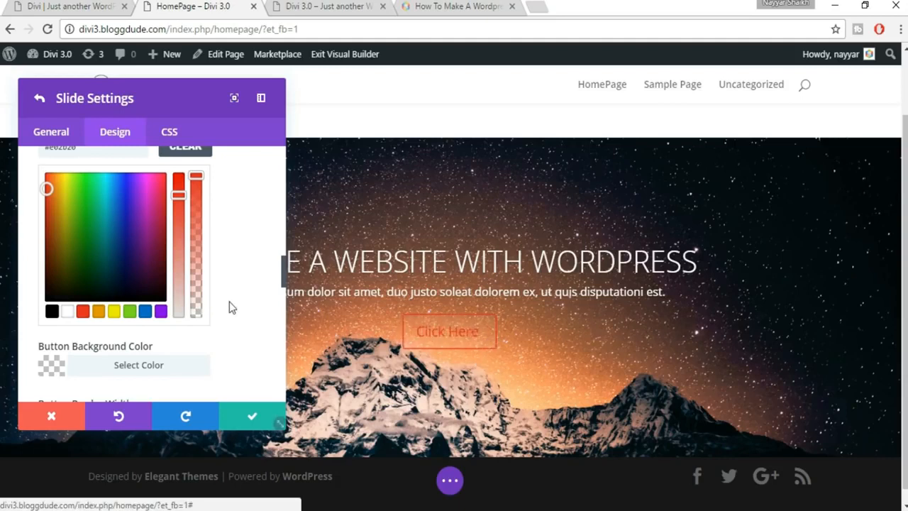
pyautogui.scroll(-1, 238, 320)
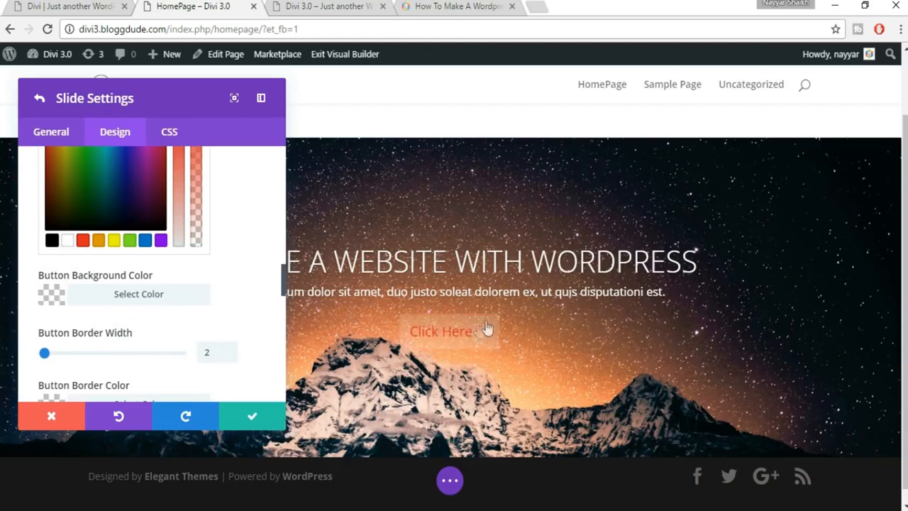
pyautogui.click(155, 298)
pyautogui.scroll(-1, 141, 290)
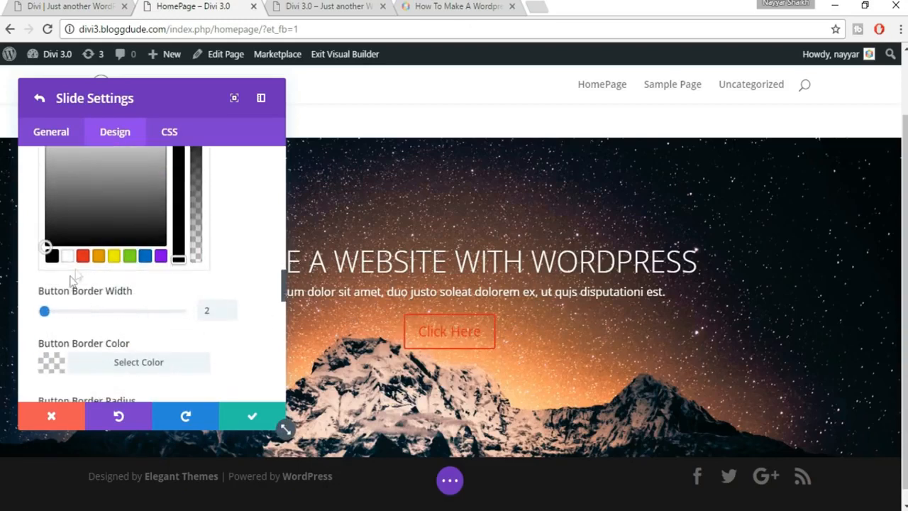
pyautogui.click(113, 257)
pyautogui.click(160, 257)
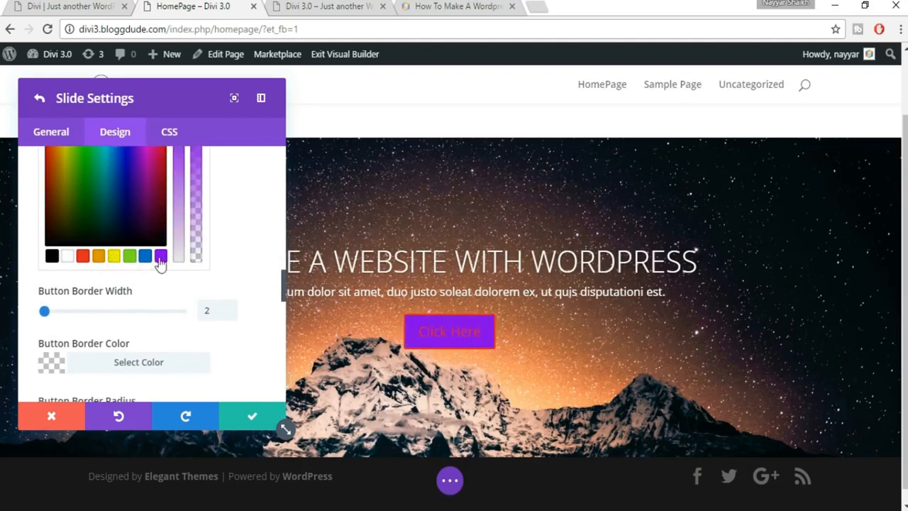
pyautogui.click(67, 256)
pyautogui.scroll(1, 248, 314)
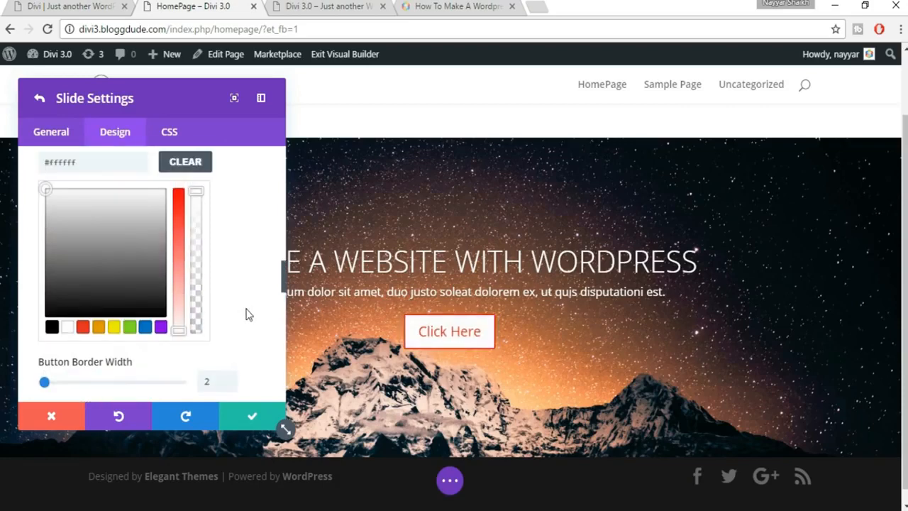
pyautogui.click(182, 166)
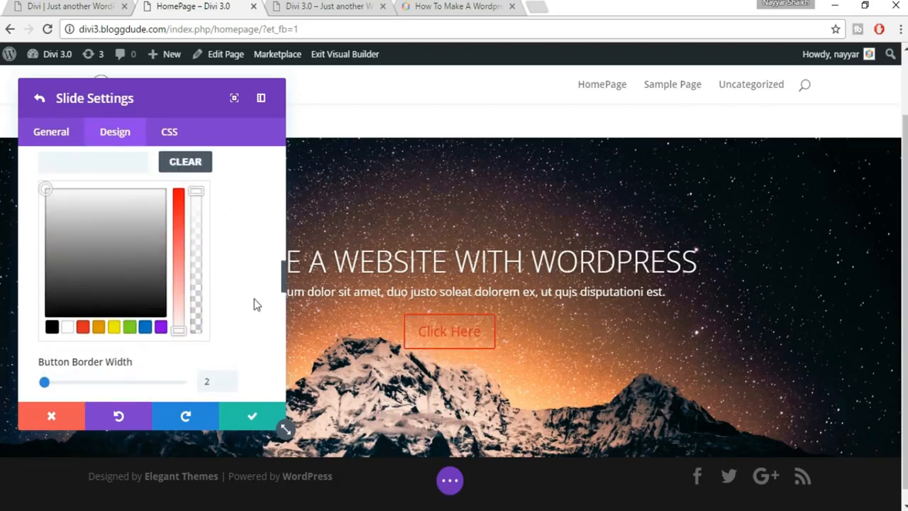
pyautogui.scroll(-1, 256, 302)
pyautogui.scroll(5, 254, 318)
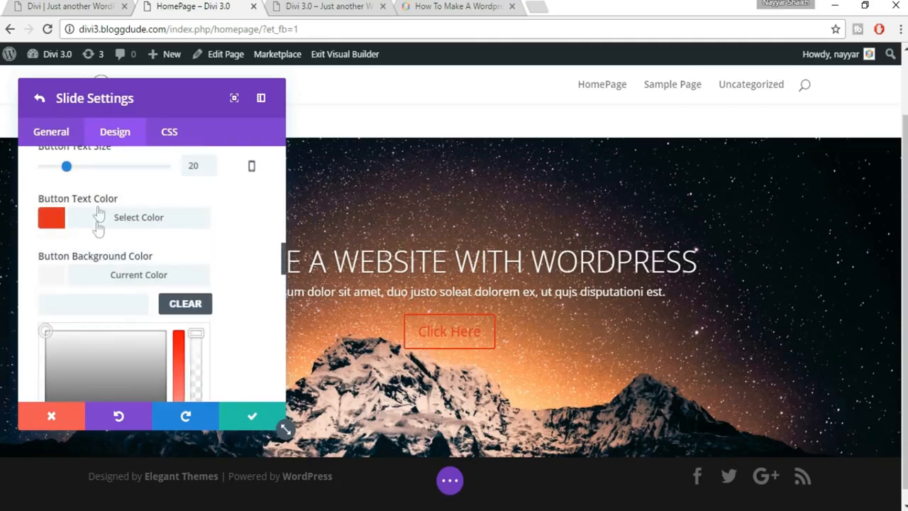
pyautogui.click(118, 217)
pyautogui.click(191, 246)
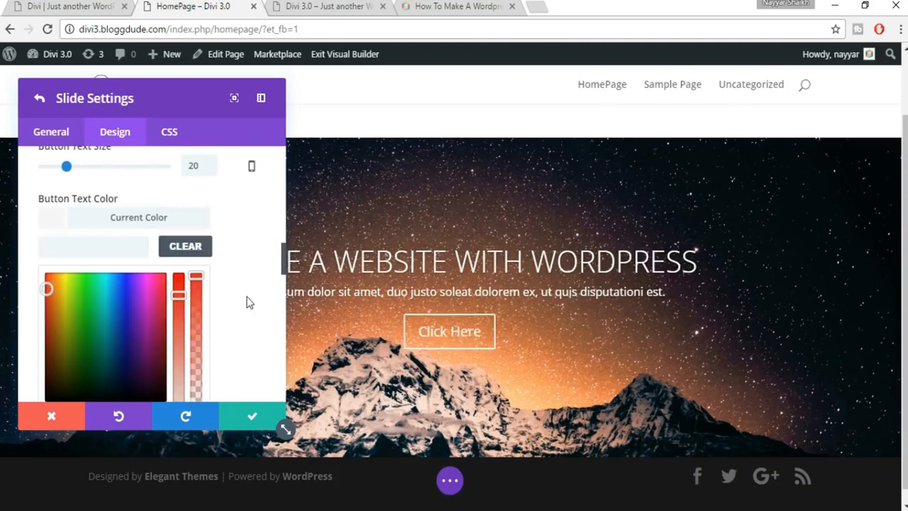
pyautogui.scroll(-4, 248, 302)
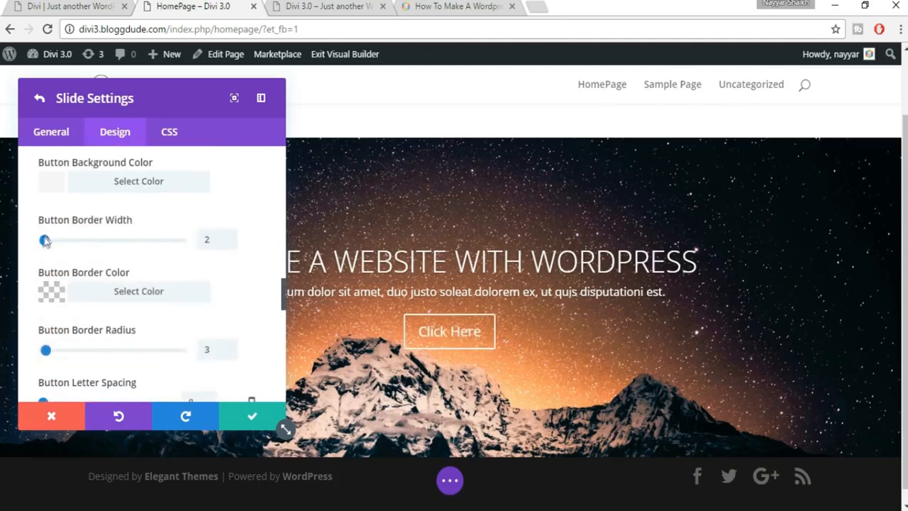
pyautogui.moveTo(45, 241); pyautogui.dragTo(55, 244)
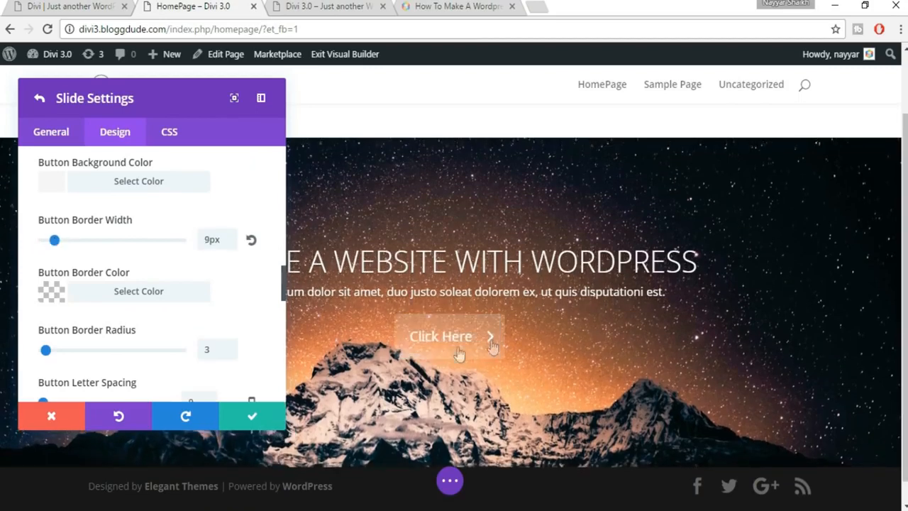
pyautogui.click(251, 240)
pyautogui.scroll(-1, 264, 294)
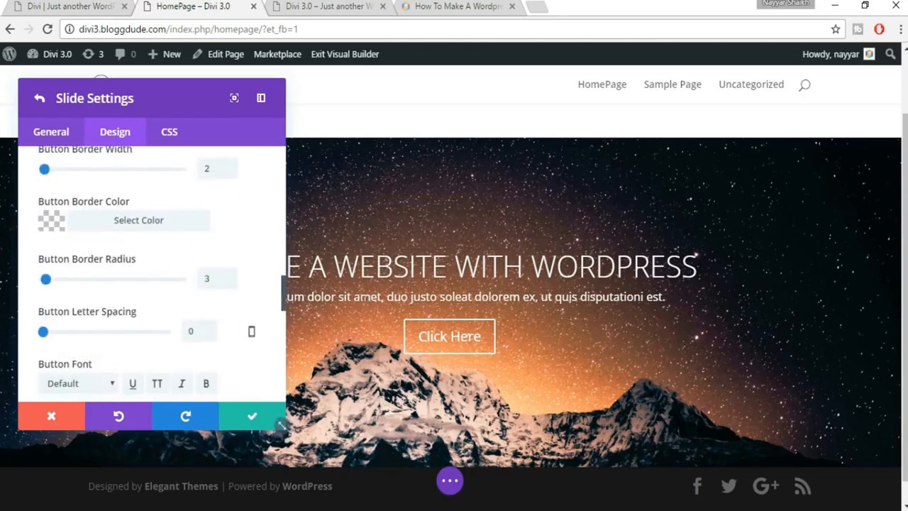
pyautogui.click(146, 224)
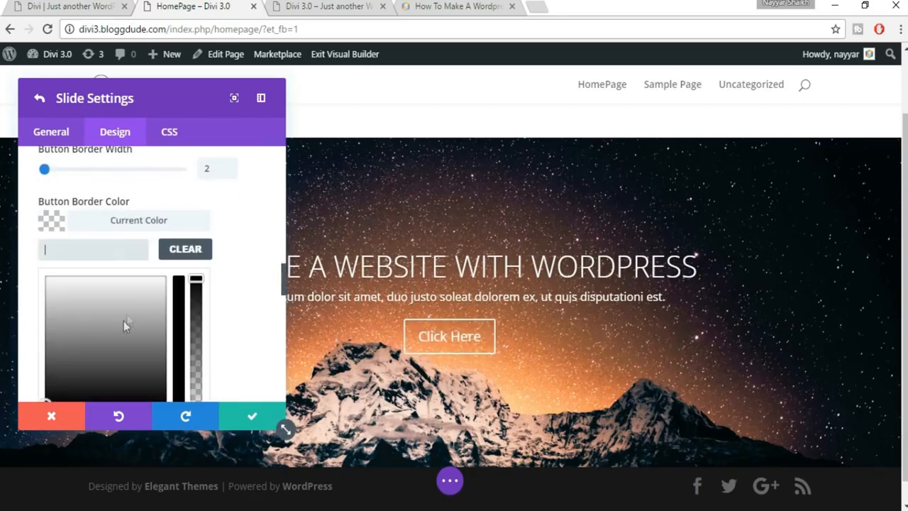
pyautogui.scroll(-2, 130, 357)
pyautogui.click(160, 272)
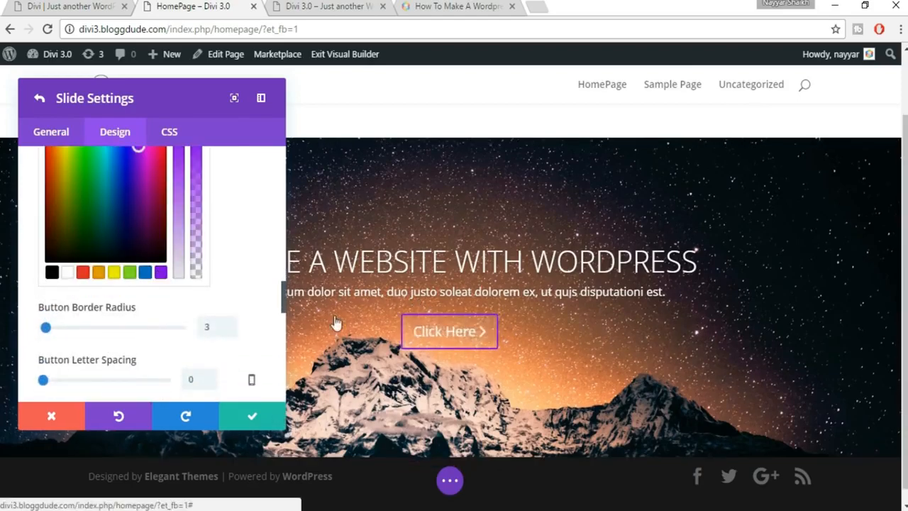
pyautogui.scroll(3, 258, 298)
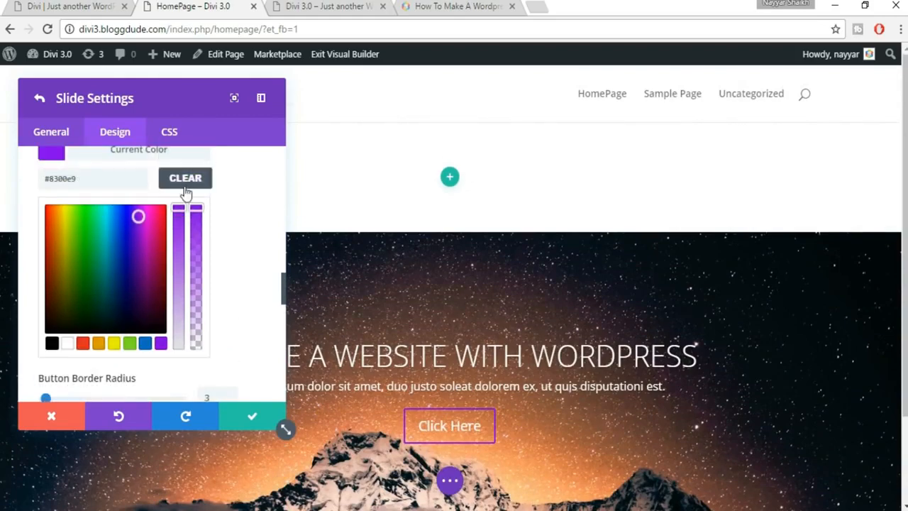
pyautogui.click(184, 184)
pyautogui.scroll(-2, 644, 371)
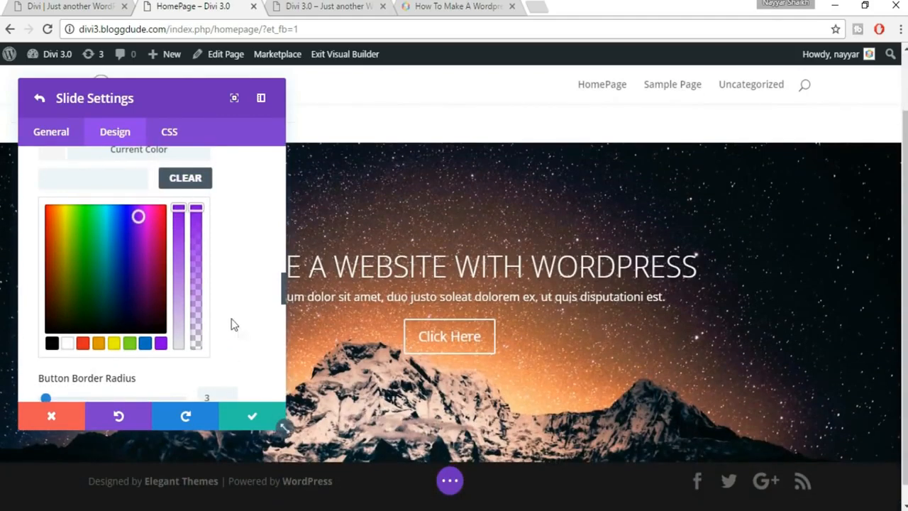
pyautogui.scroll(-2, 232, 318)
pyautogui.scroll(-2, 232, 318)
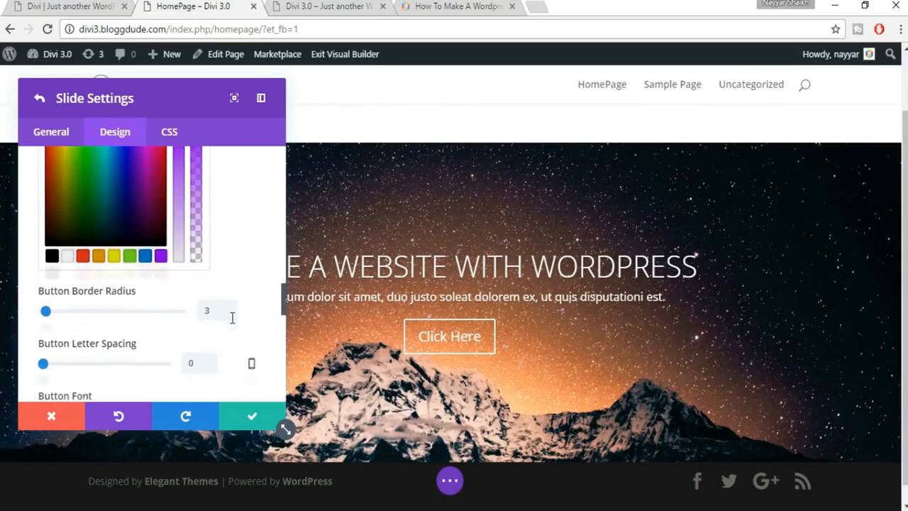
pyautogui.scroll(-1, 231, 318)
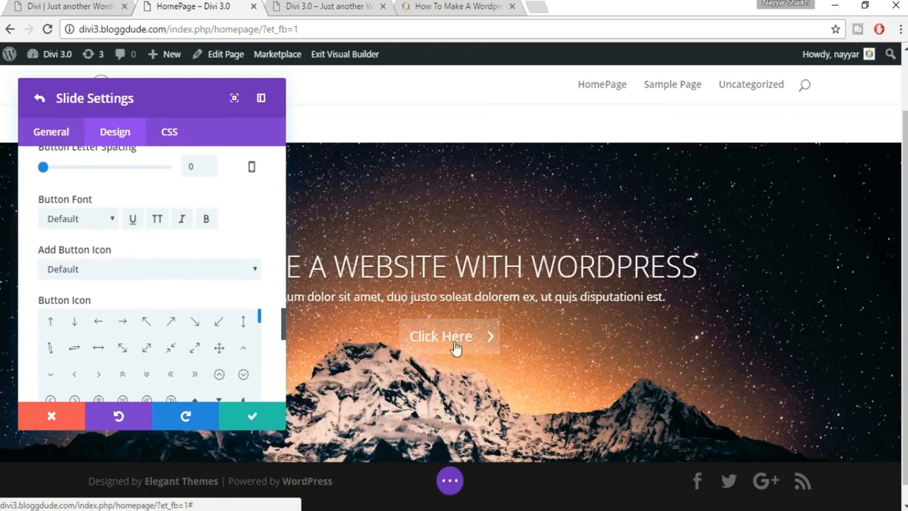
# Step: Give the Click Here button a camera icon instead of headphones
pyautogui.scroll(-1, 266, 326)
pyautogui.scroll(-3, 208, 311)
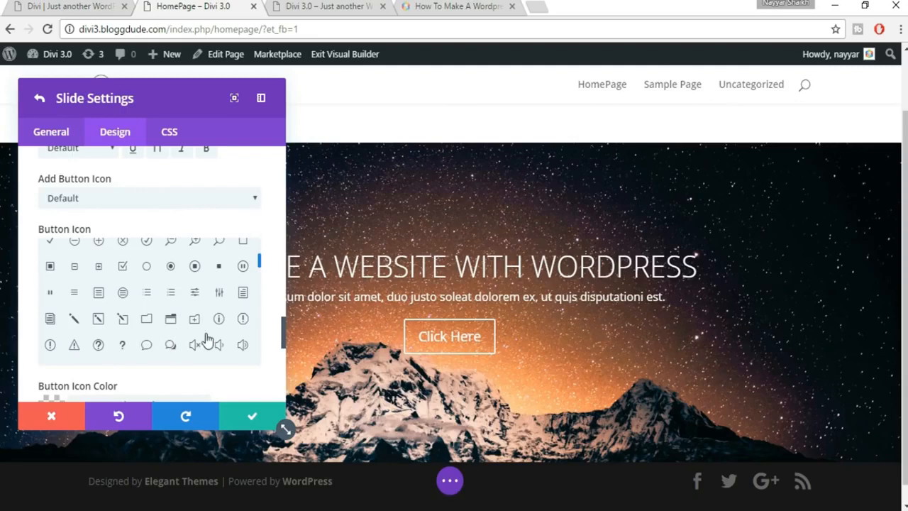
pyautogui.scroll(-3, 203, 338)
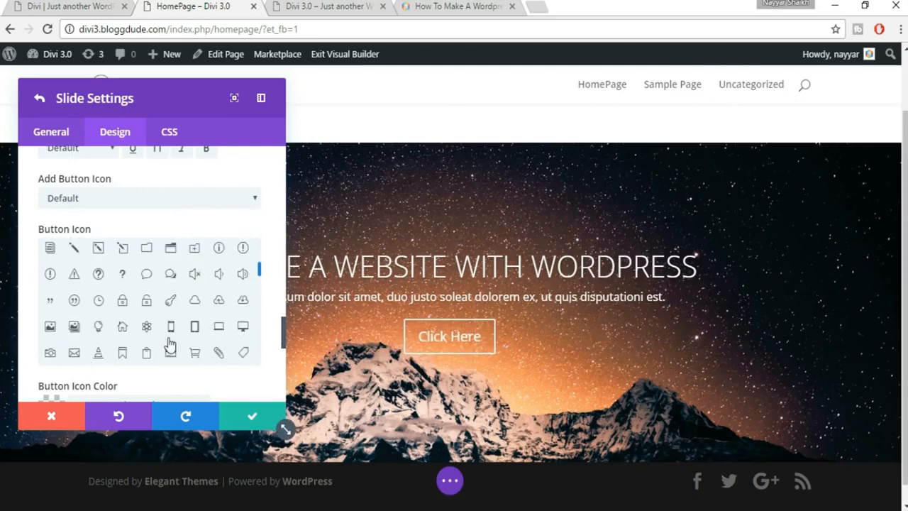
pyautogui.scroll(-2, 171, 343)
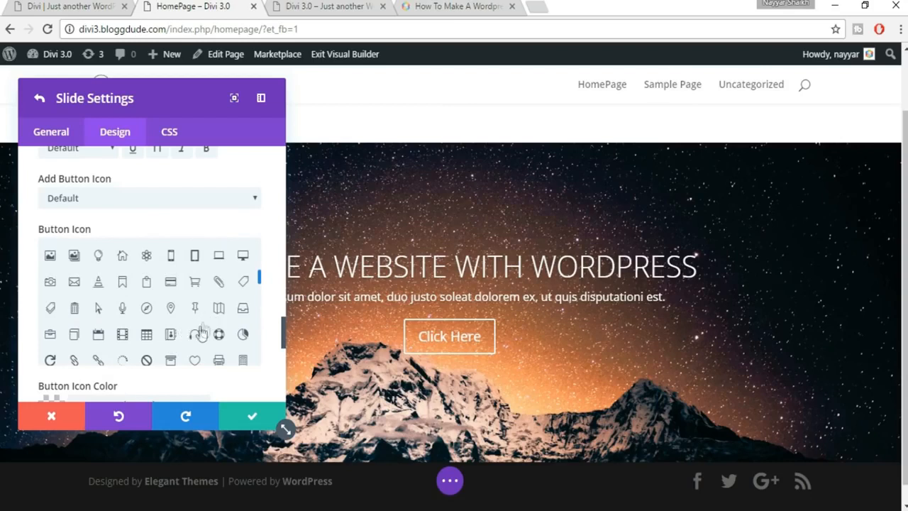
pyautogui.click(195, 335)
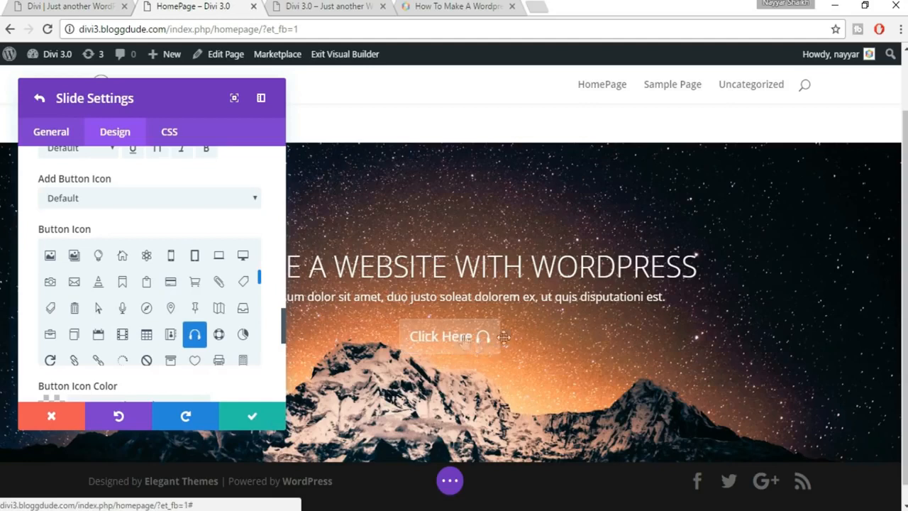
pyautogui.click(48, 283)
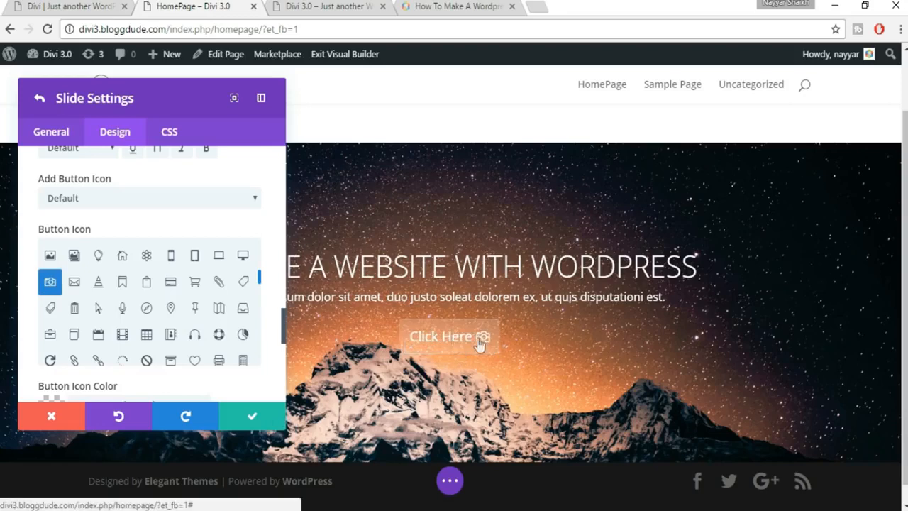
# Step: Try a red colour for the button icon, then remove it
pyautogui.scroll(-5, 267, 320)
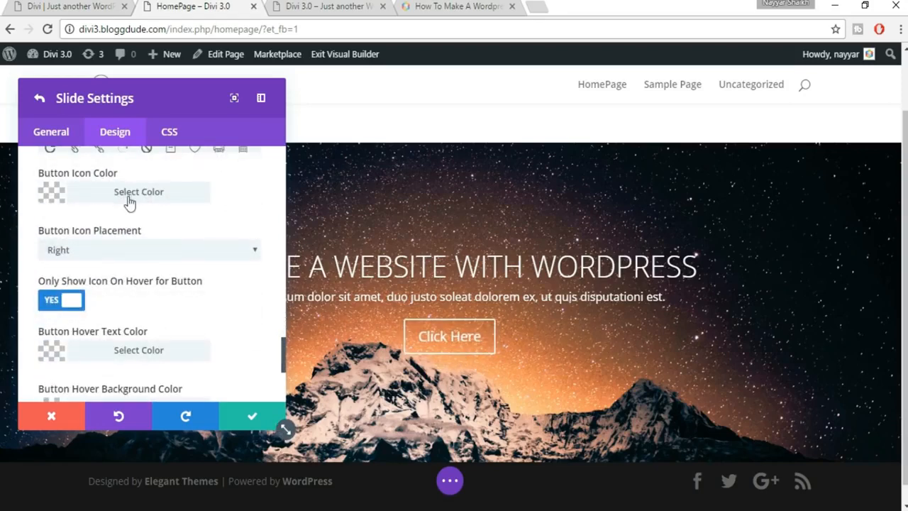
pyautogui.click(129, 202)
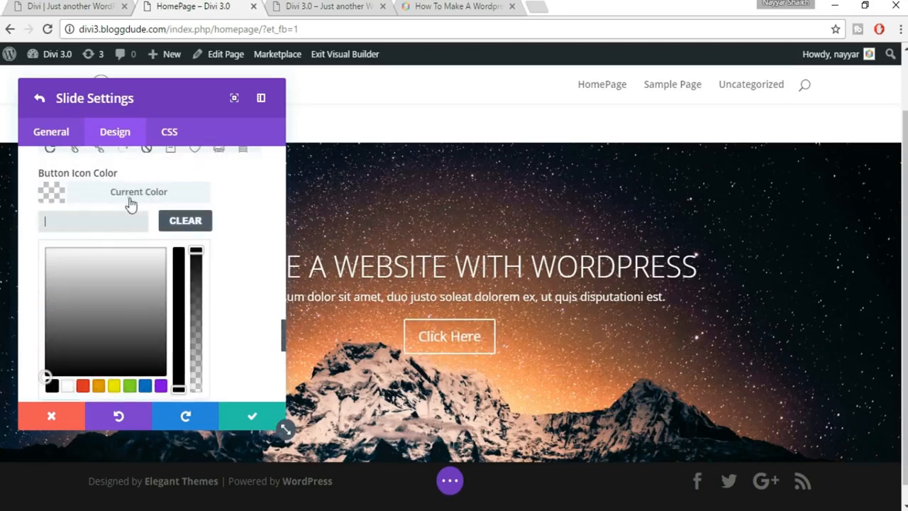
pyautogui.click(83, 386)
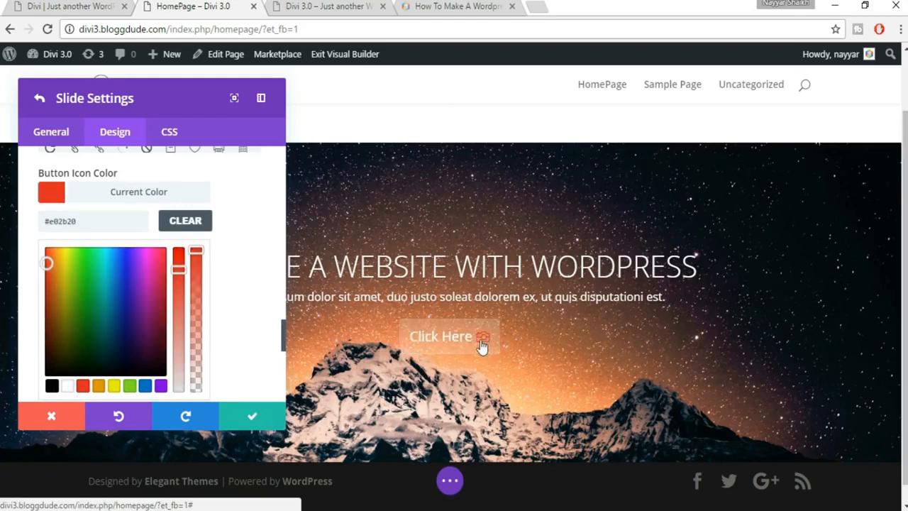
pyautogui.scroll(-2, 258, 314)
pyautogui.scroll(2, 252, 314)
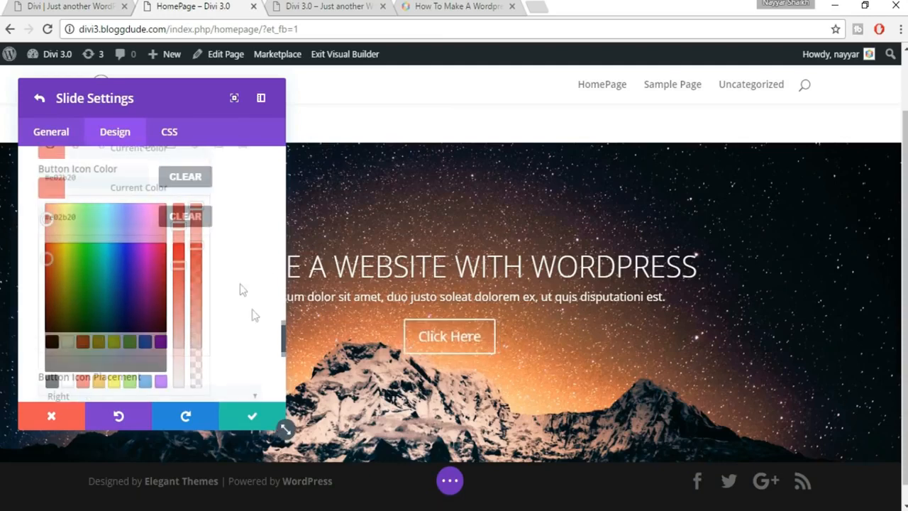
pyautogui.click(199, 234)
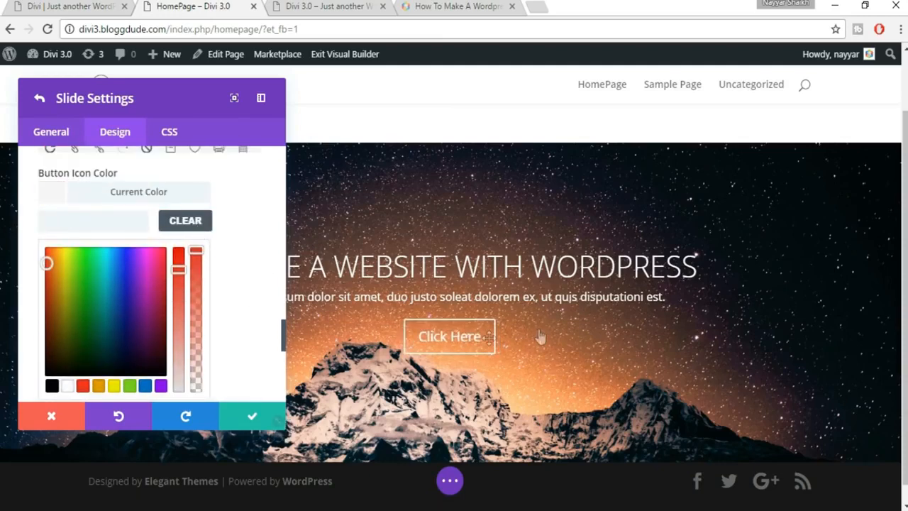
pyautogui.scroll(-5, 265, 352)
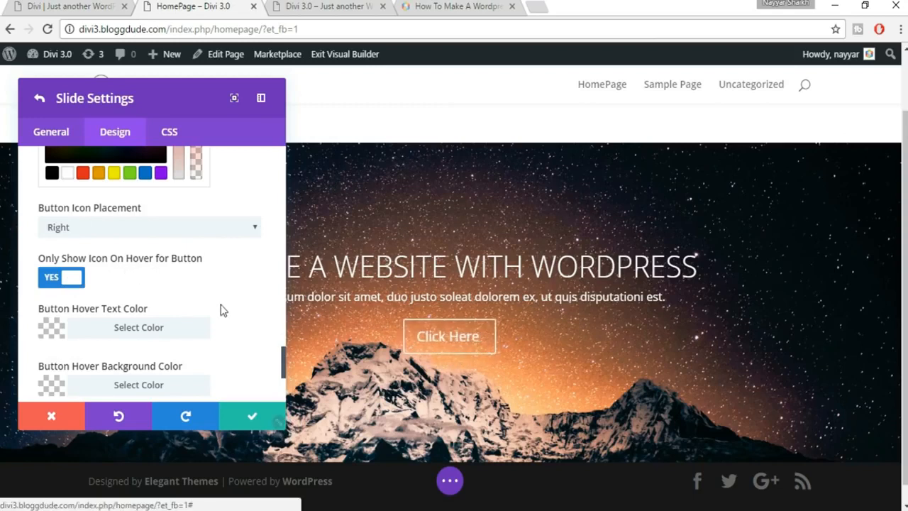
pyautogui.scroll(-3, 66, 284)
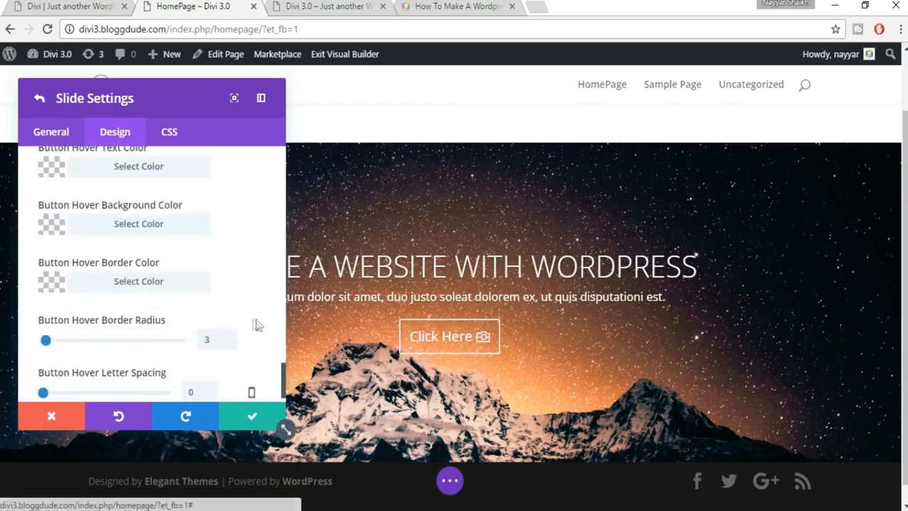
pyautogui.scroll(1, 256, 326)
pyautogui.scroll(6, 256, 324)
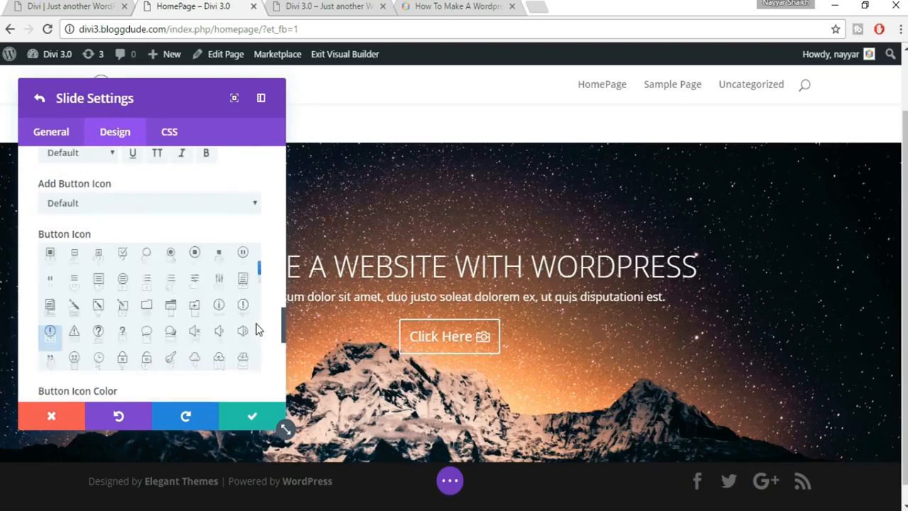
pyautogui.scroll(10, 278, 274)
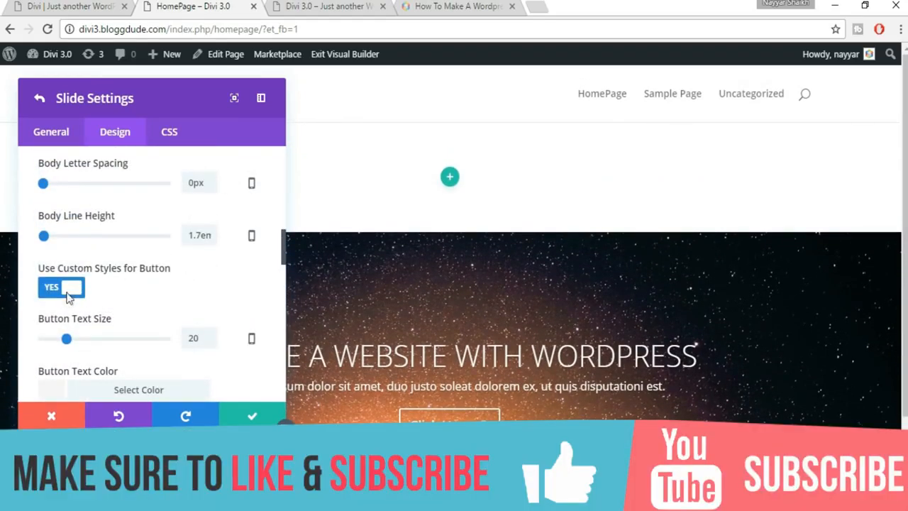
# Step: Set Use Custom Styles for Button to NO and save the slider settings
pyautogui.click(68, 296)
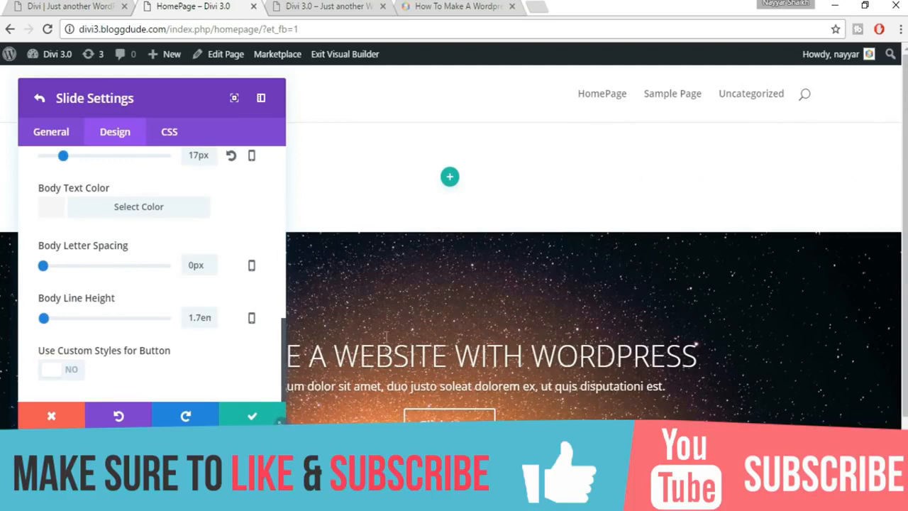
pyautogui.scroll(-3, 591, 354)
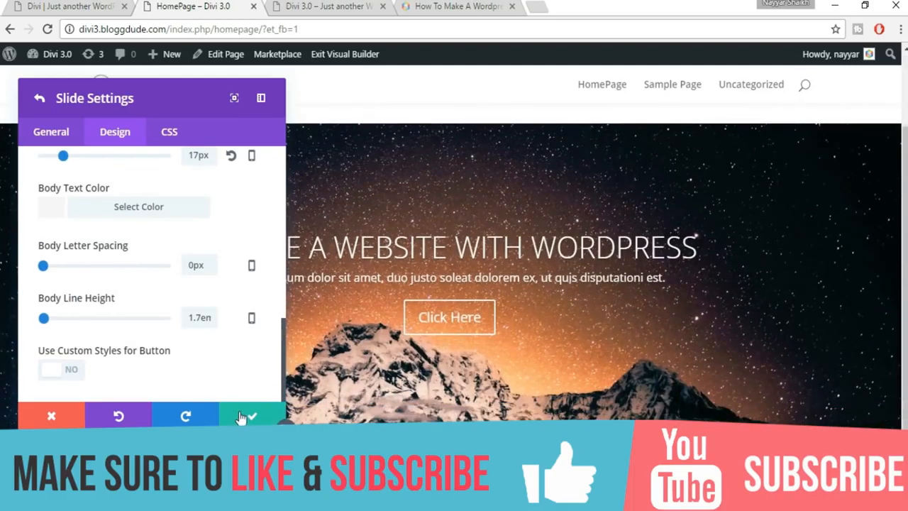
pyautogui.click(247, 415)
pyautogui.click(250, 417)
# Step: Check the live homepage, then delete the empty white section above the slider
pyautogui.scroll(3, 519, 213)
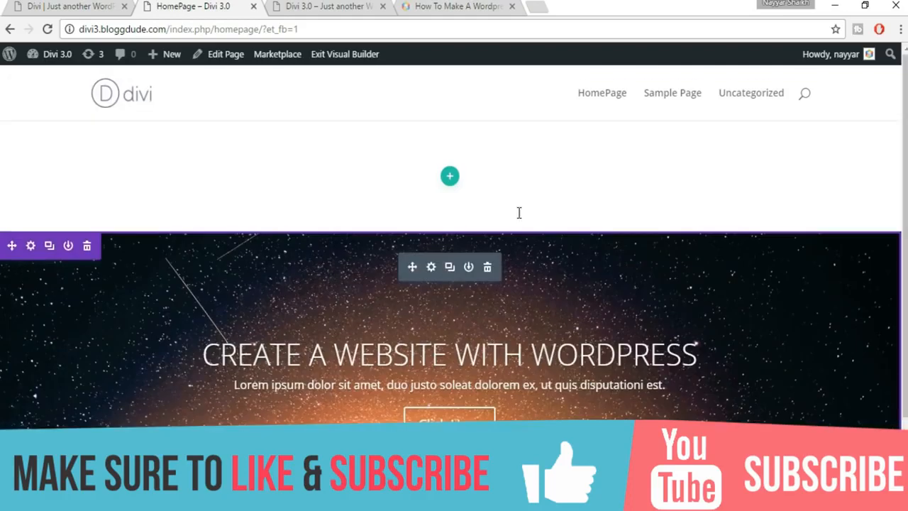
pyautogui.click(56, 6)
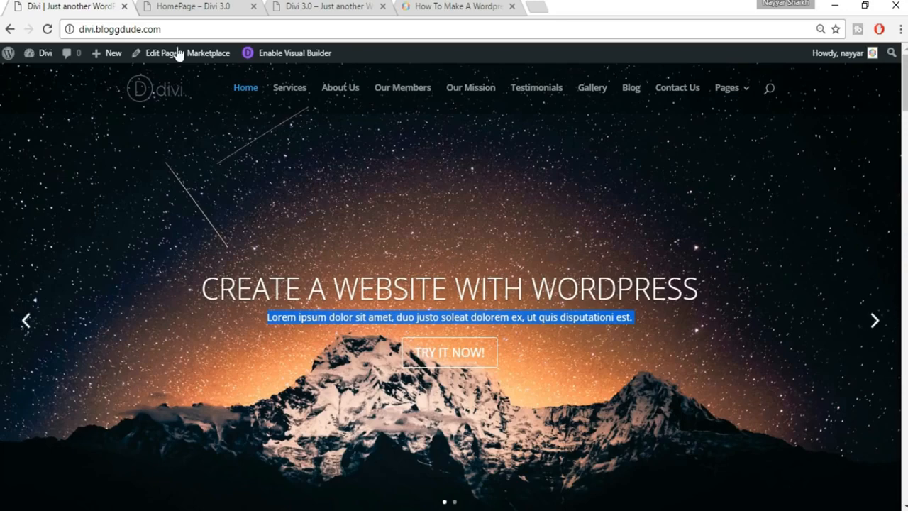
pyautogui.click(190, 6)
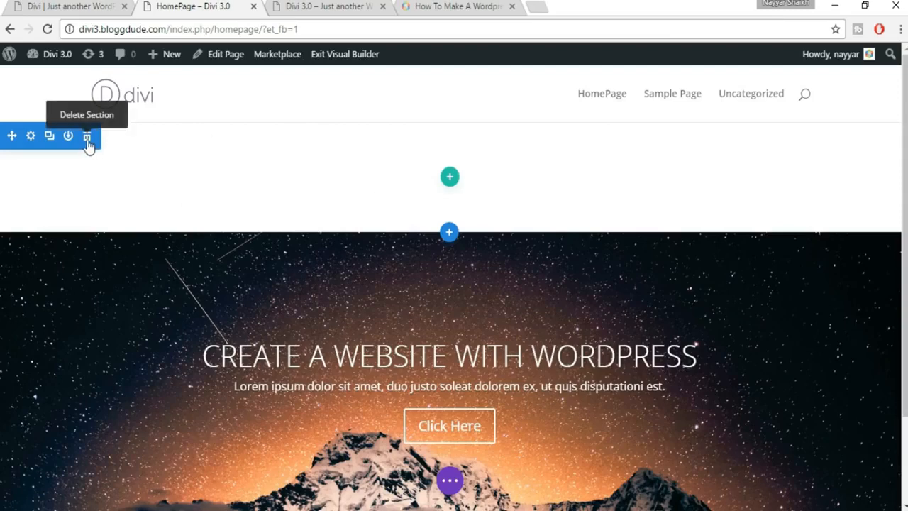
pyautogui.click(87, 140)
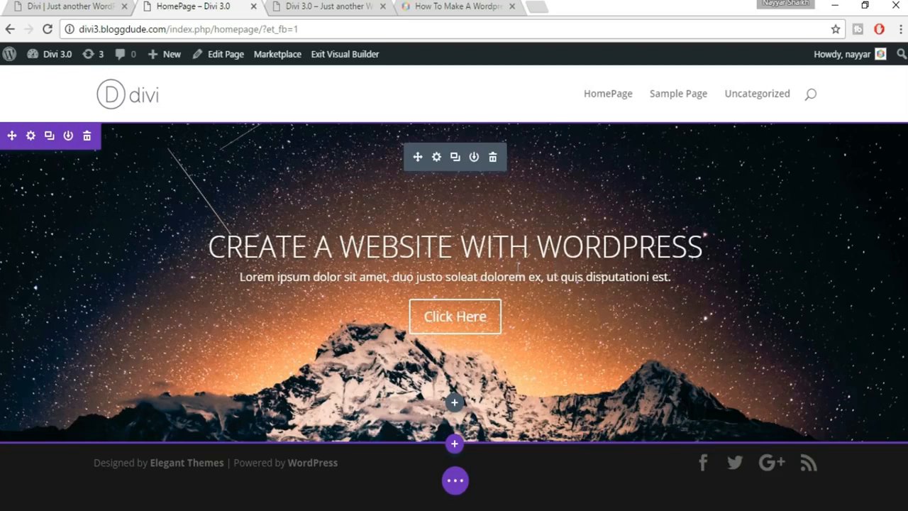
# Step: Add a new slide to the fullwidth slider and copy the live site's second slide headline
pyautogui.click(437, 158)
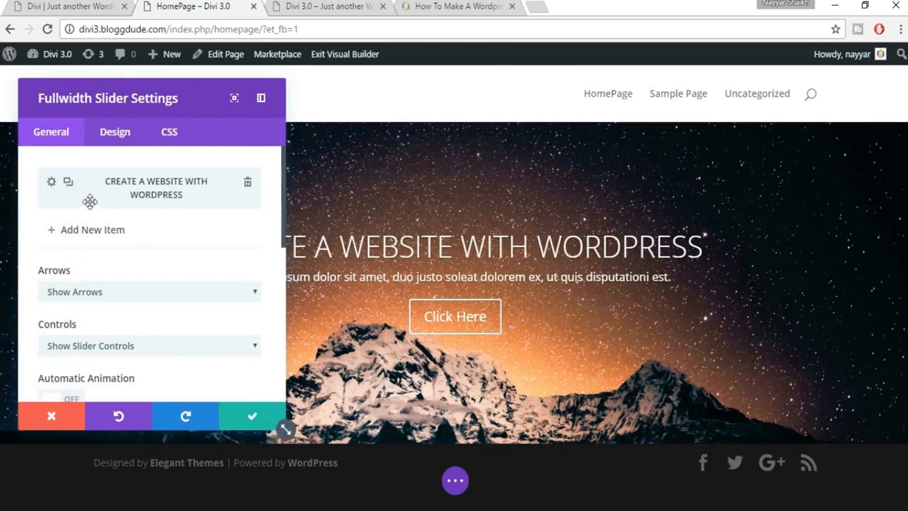
pyautogui.click(87, 237)
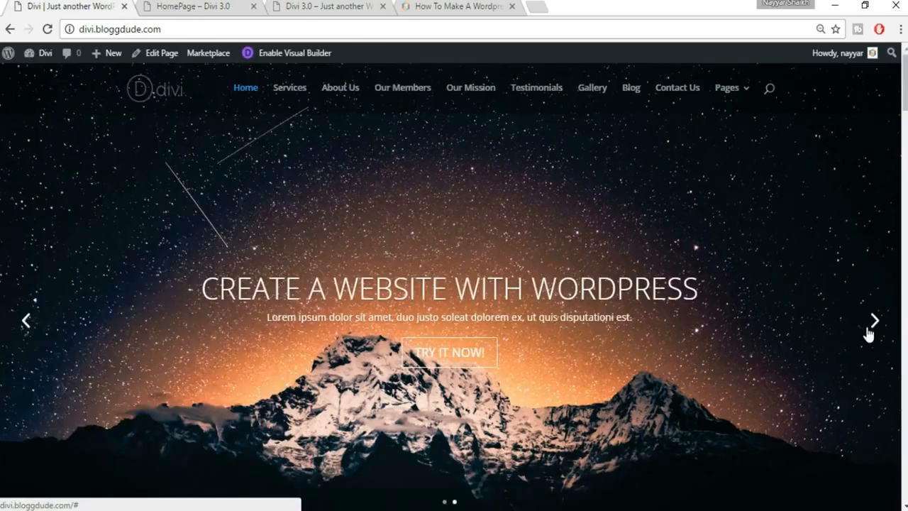
pyautogui.click(868, 329)
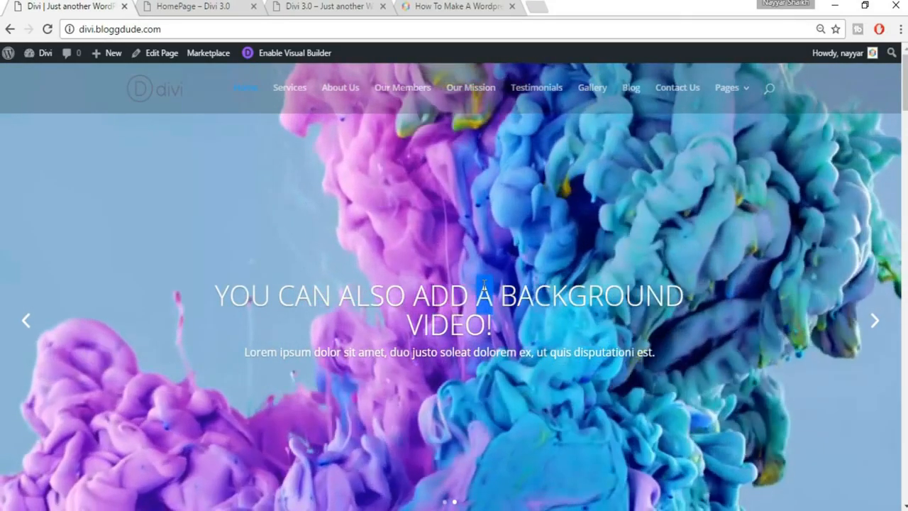
pyautogui.tripleClick(400, 291)
pyautogui.hotkey('ctrl', 'c')
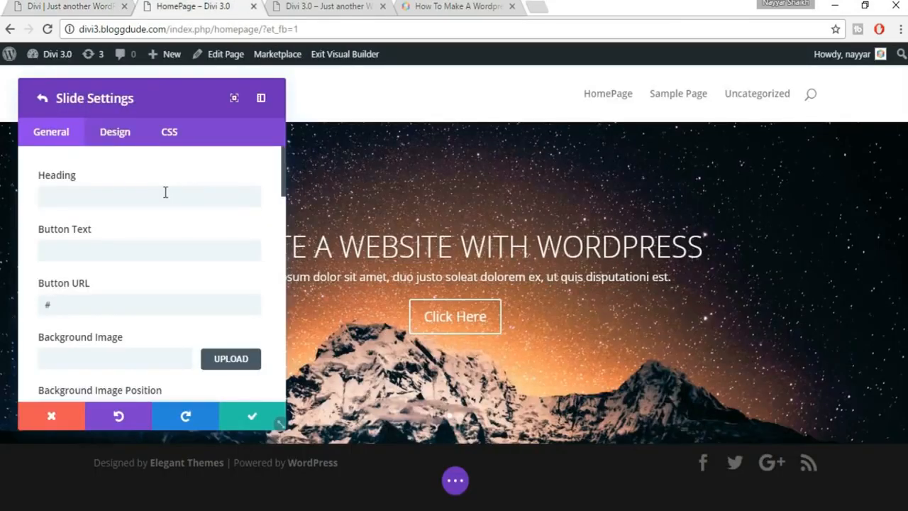
pyautogui.click(170, 198)
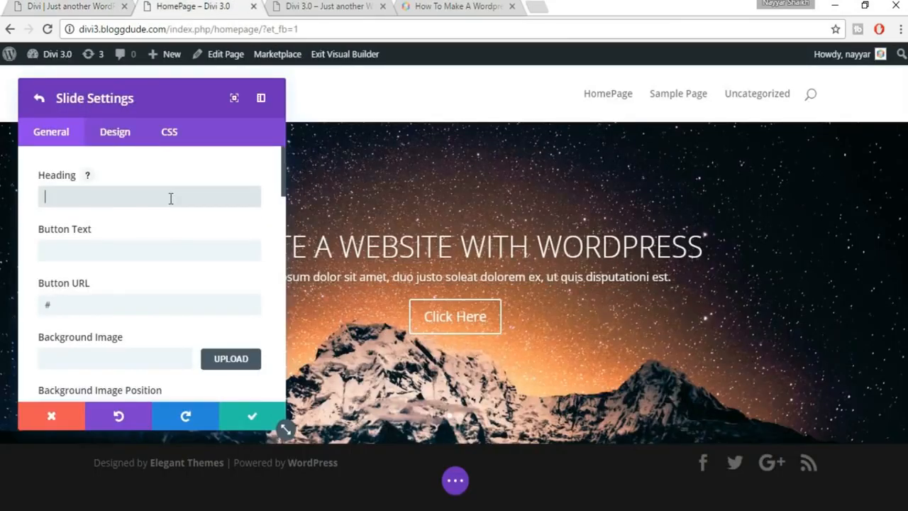
# Step: Paste 'YOU CAN ALSO ADD A BACKGROUND VIDEO!' as the slide heading and compare with the live site
pyautogui.hotkey('ctrl', 'v')
pyautogui.moveTo(901, 289)
pyautogui.click(885, 287)
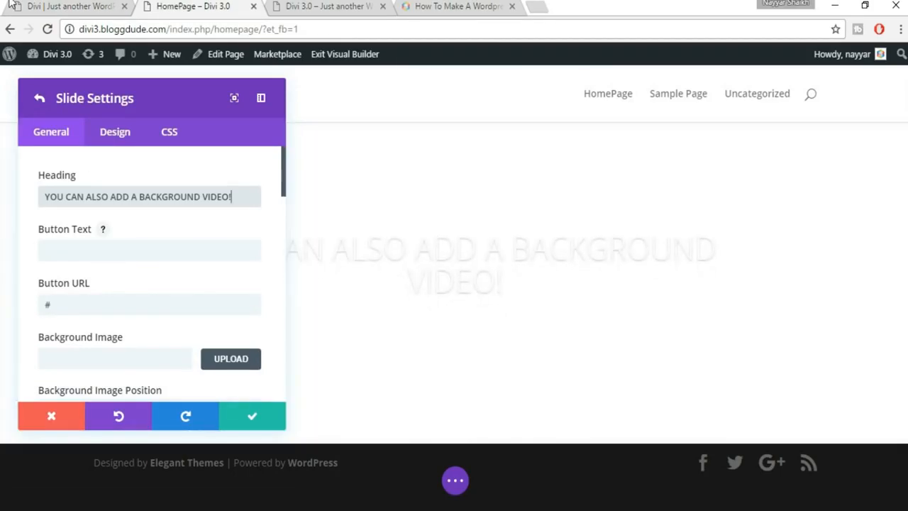
pyautogui.click(39, 5)
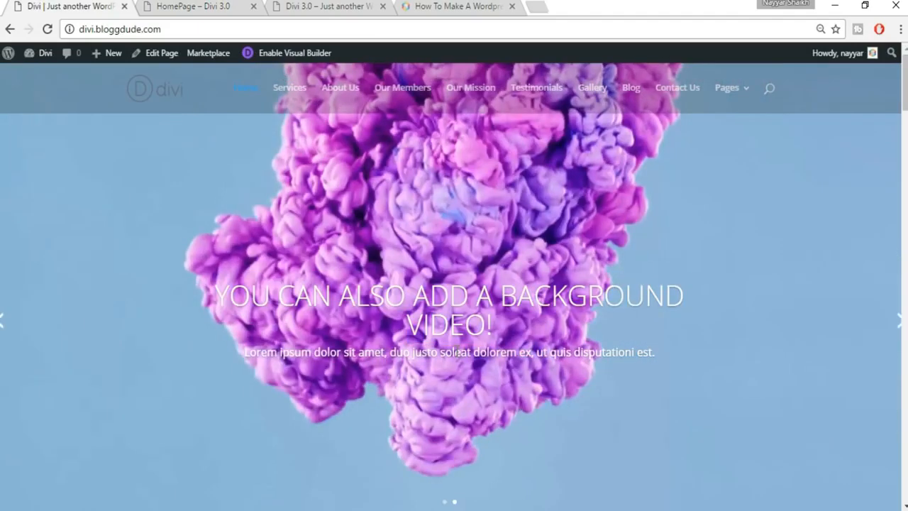
pyautogui.click(198, 7)
# Step: Paste the lorem ipsum line into the slide's Button Text field
pyautogui.click(188, 242)
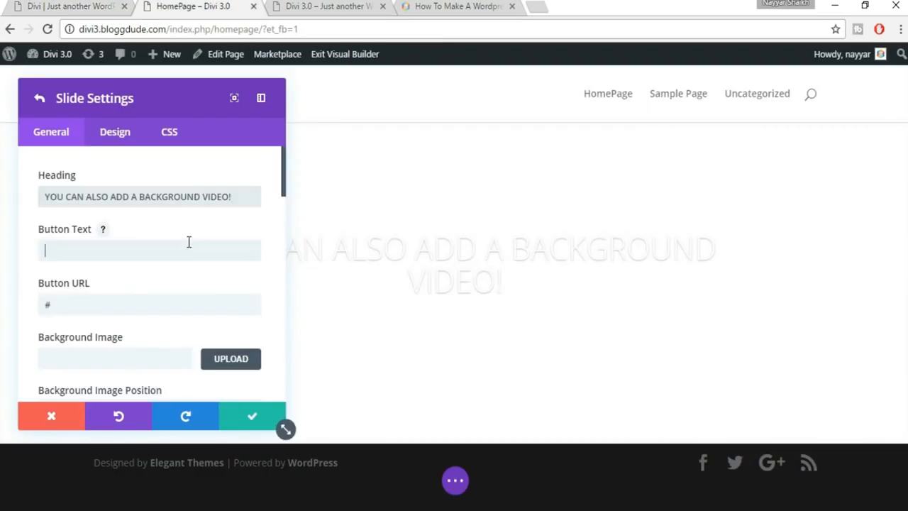
pyautogui.hotkey('ctrl', 'v')
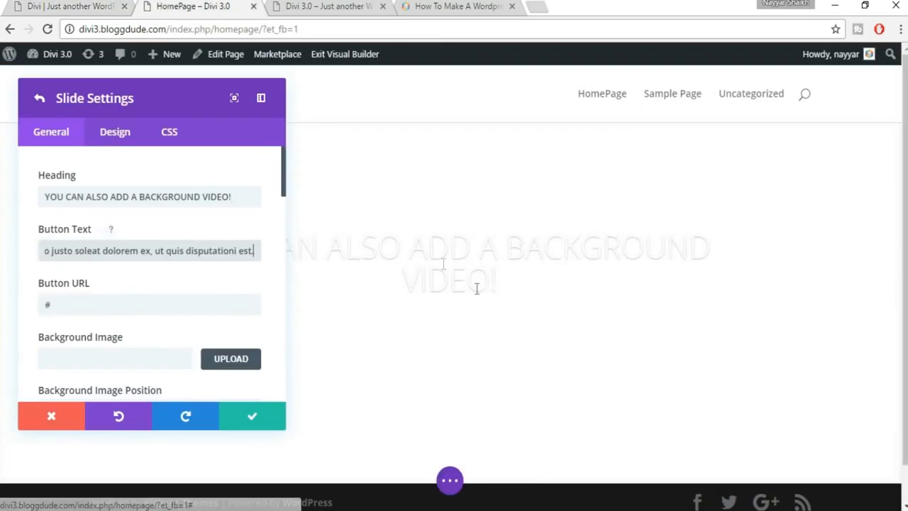
pyautogui.scroll(-3, 156, 276)
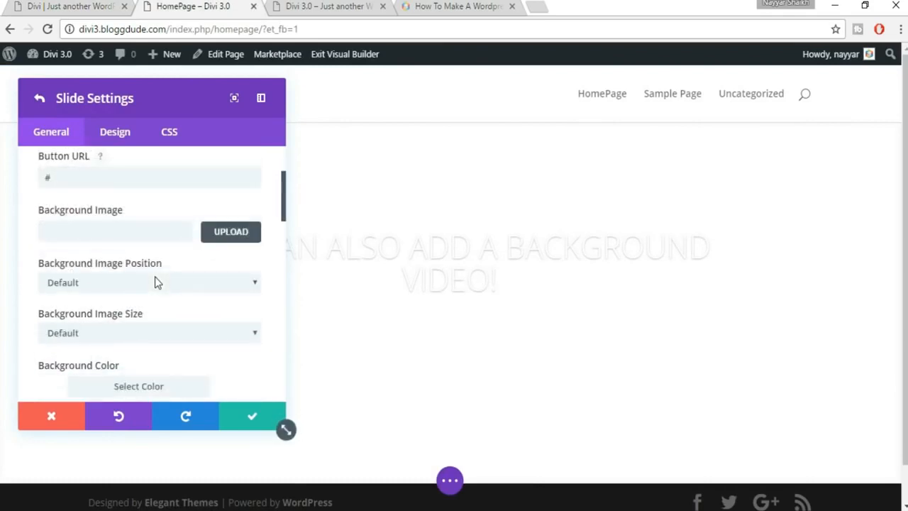
pyautogui.scroll(-1, 170, 278)
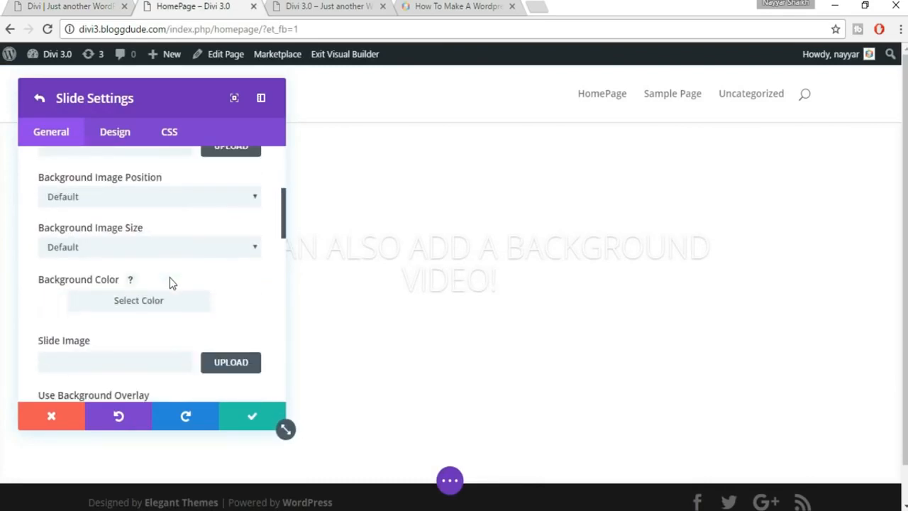
pyautogui.scroll(-3, 169, 278)
pyautogui.scroll(-2, 170, 278)
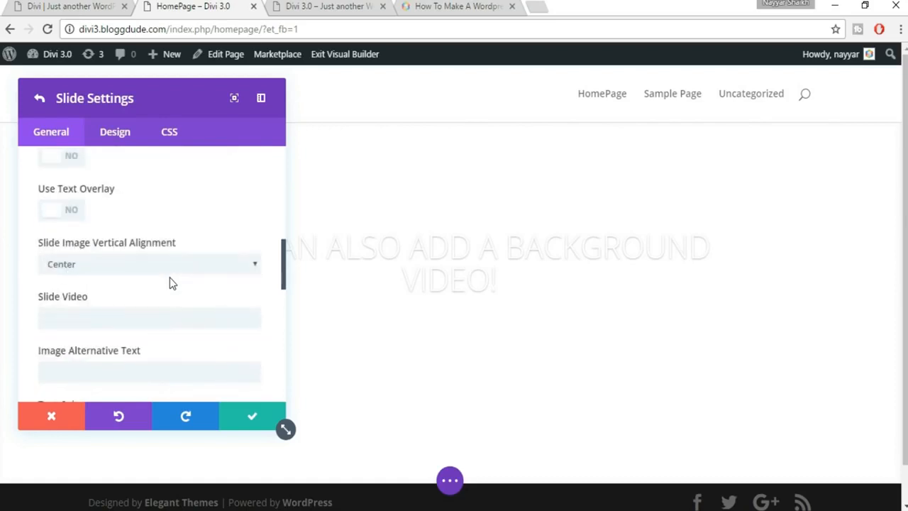
pyautogui.scroll(-4, 170, 278)
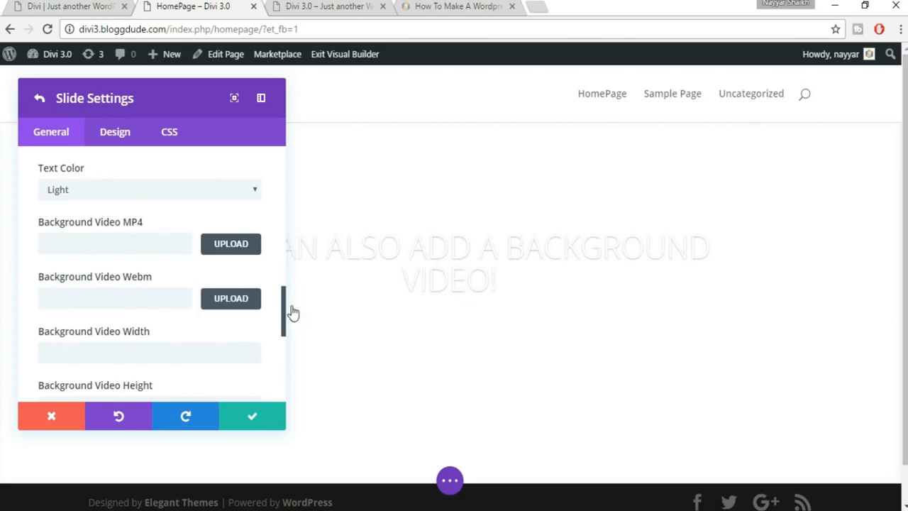
# Step: Choose ink.mp4 from the Media Library for the slide's Background Video MP4
pyautogui.click(231, 243)
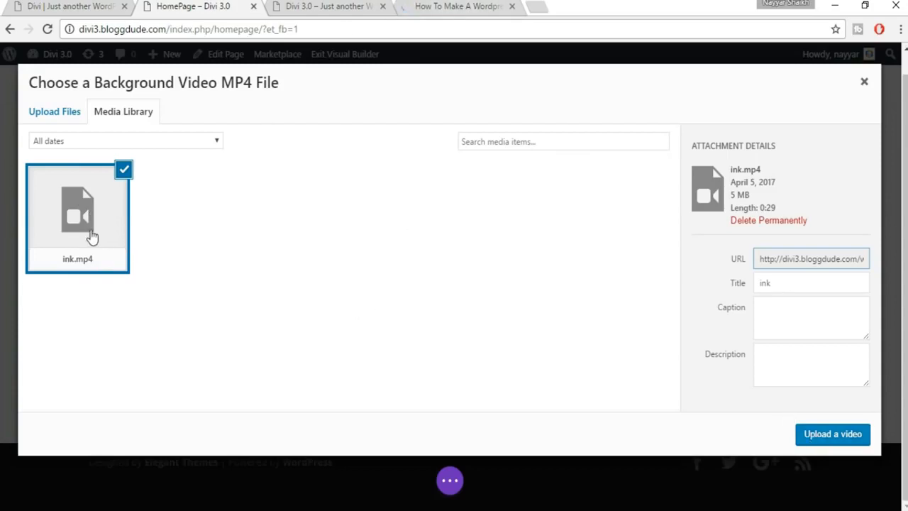
pyautogui.click(821, 438)
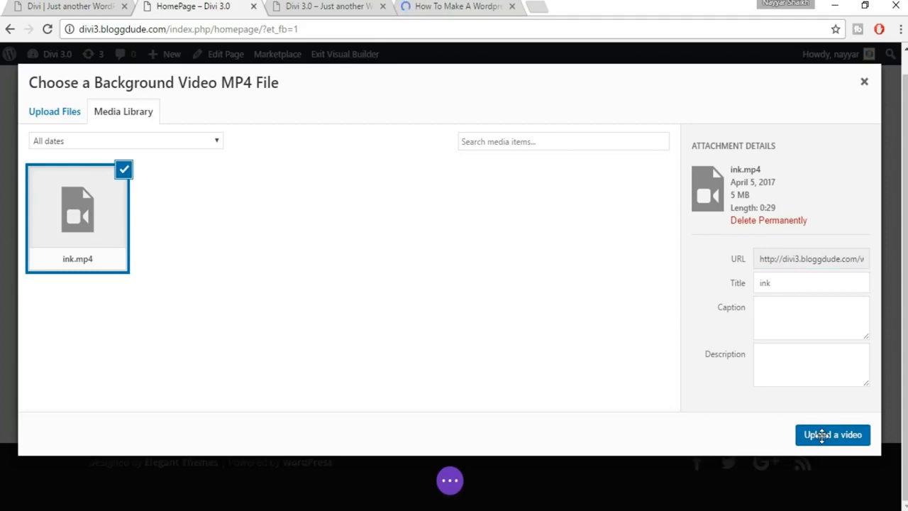
pyautogui.scroll(-3, 182, 350)
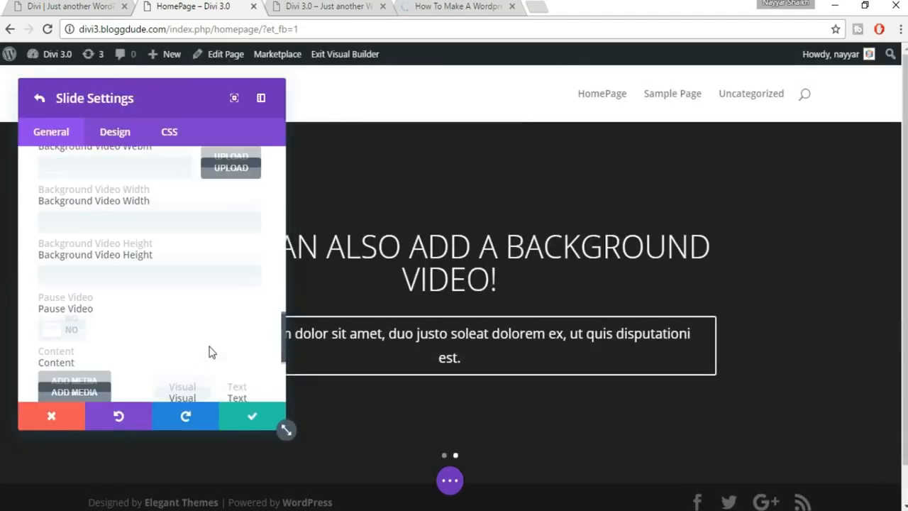
# Step: Clear the lorem ipsum text from the slide's Button Text field
pyautogui.scroll(-2, 205, 351)
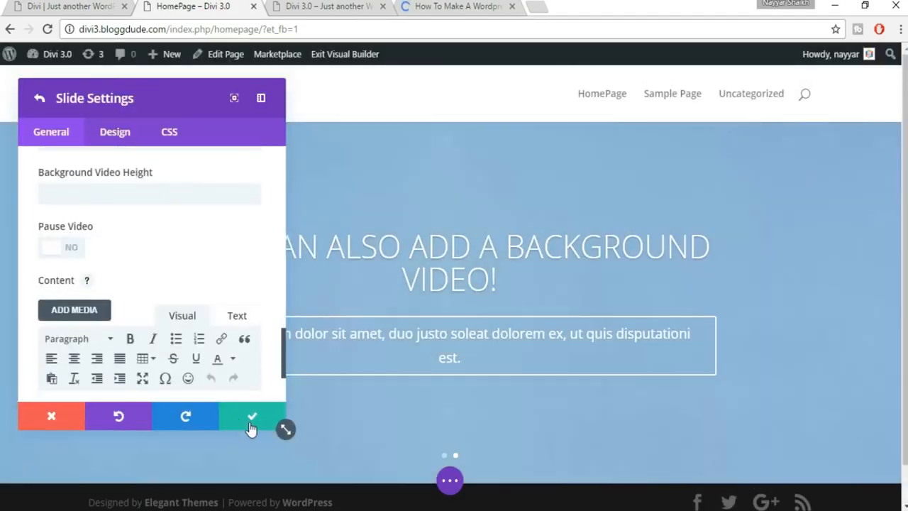
pyautogui.scroll(2, 233, 327)
pyautogui.scroll(-2, 234, 328)
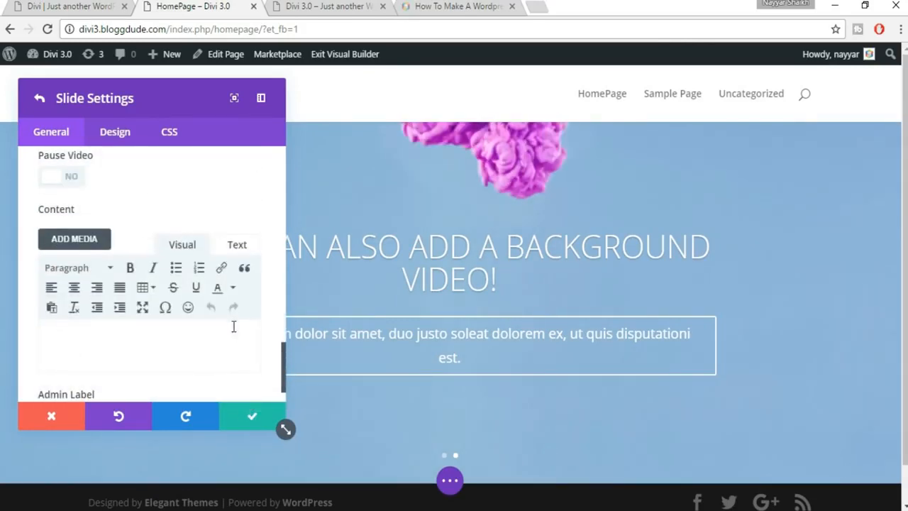
pyautogui.scroll(1, 219, 244)
pyautogui.scroll(10, 219, 243)
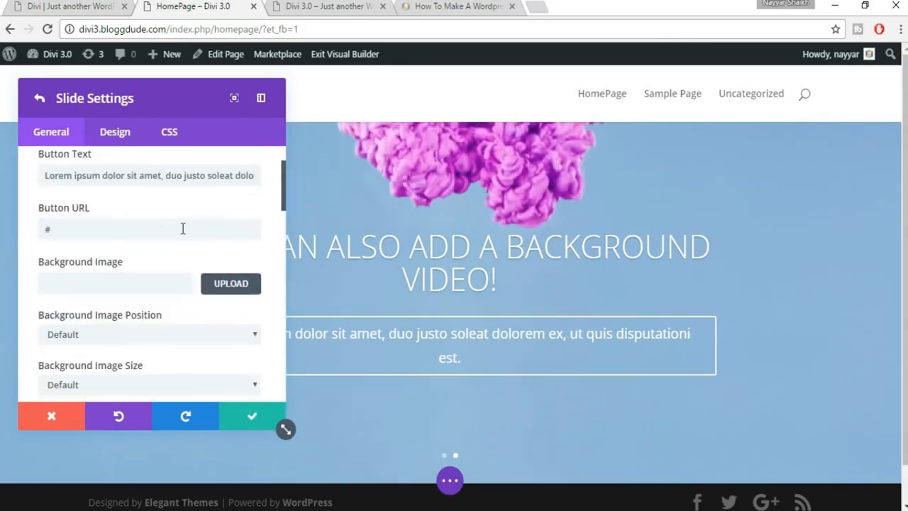
pyautogui.tripleClick(167, 255)
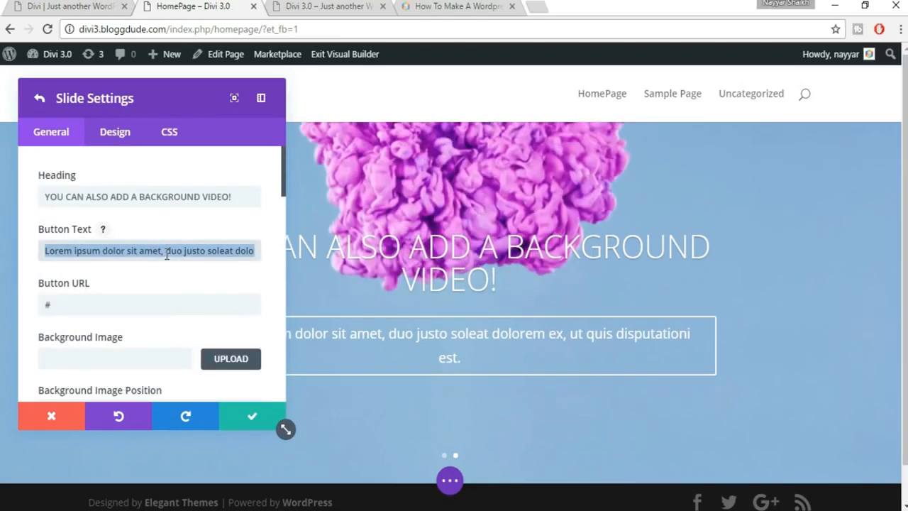
pyautogui.press('BackSpace')
# Step: Paste the lorem ipsum paragraph into the slide content and save the slide
pyautogui.scroll(-8, 203, 326)
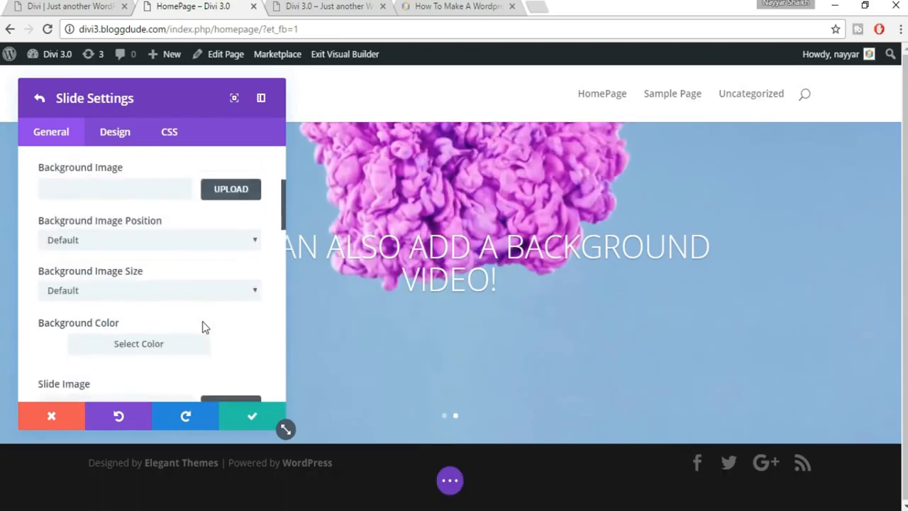
pyautogui.scroll(-4, 203, 323)
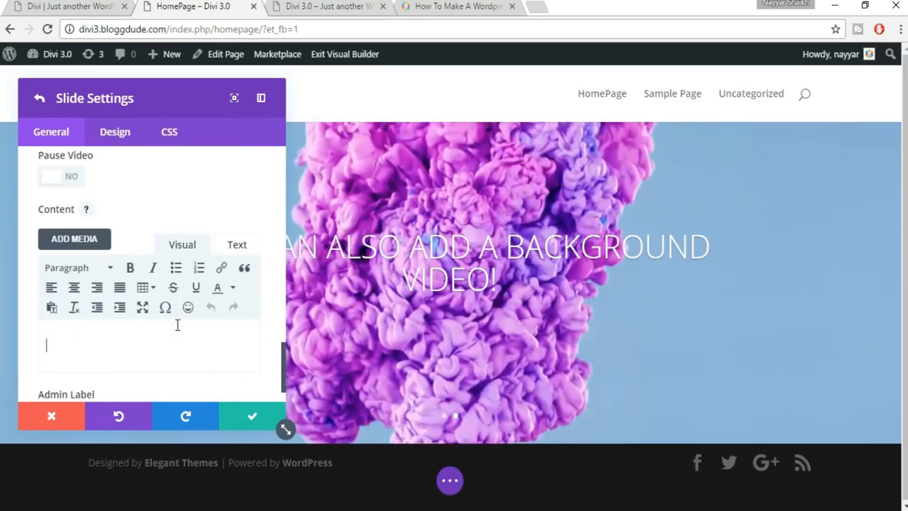
pyautogui.write('Lorem ipsum dolor sit amet, duo justo soleat dolorem ex, ut quis disputationi est.')
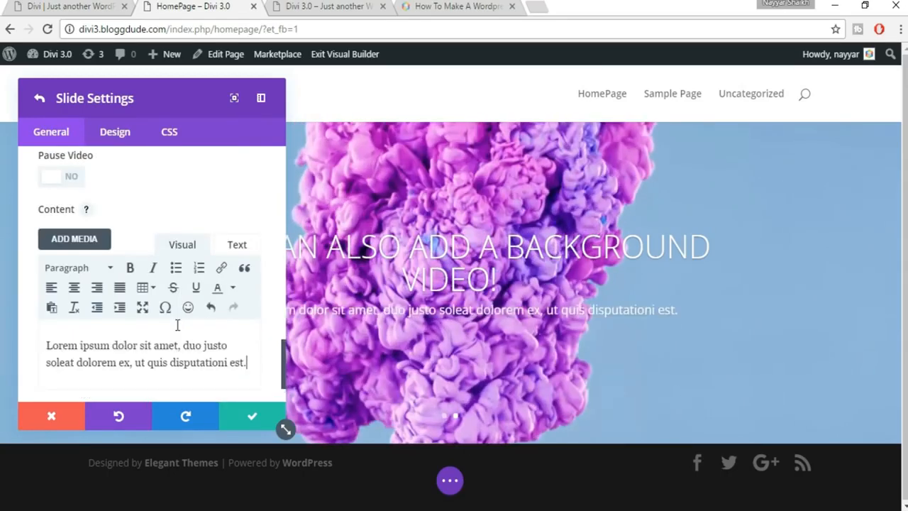
pyautogui.click(244, 426)
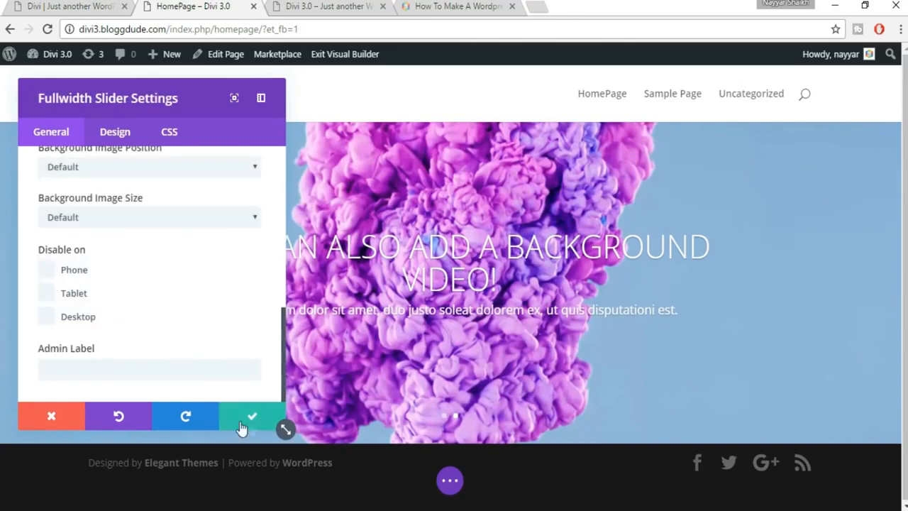
# Step: Save the slider, cycle its mountain and ink video slides, and compare with the live demo
pyautogui.click(244, 416)
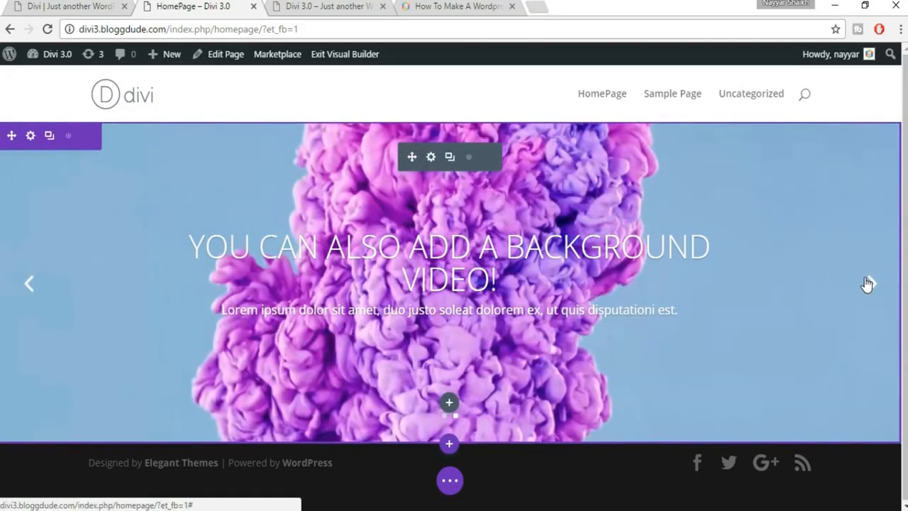
pyautogui.click(868, 283)
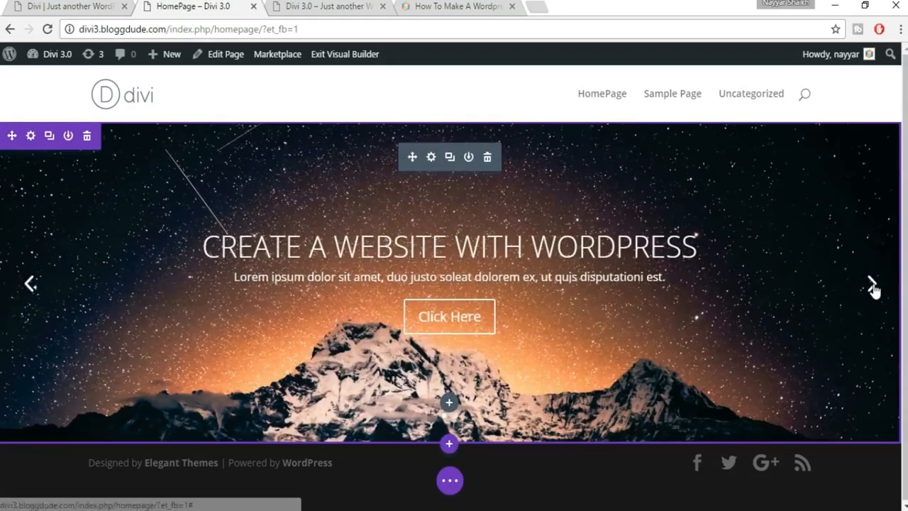
pyautogui.click(873, 285)
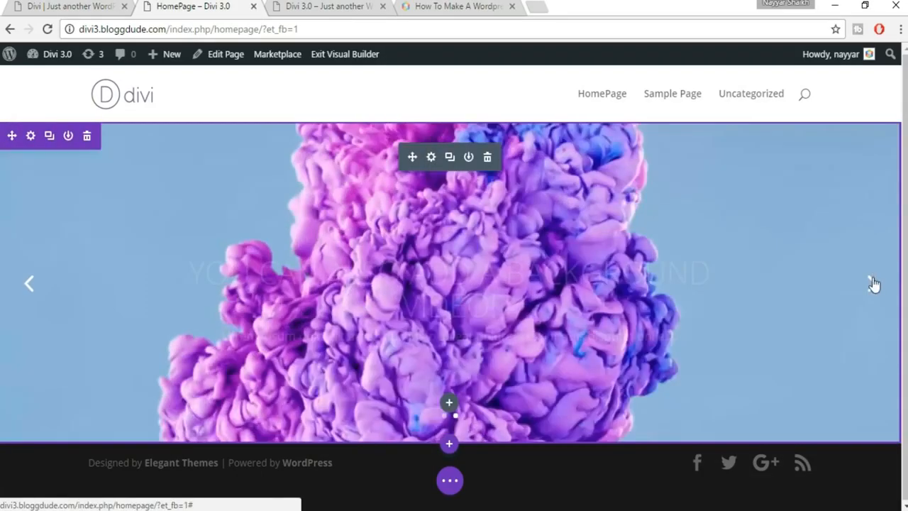
pyautogui.click(872, 285)
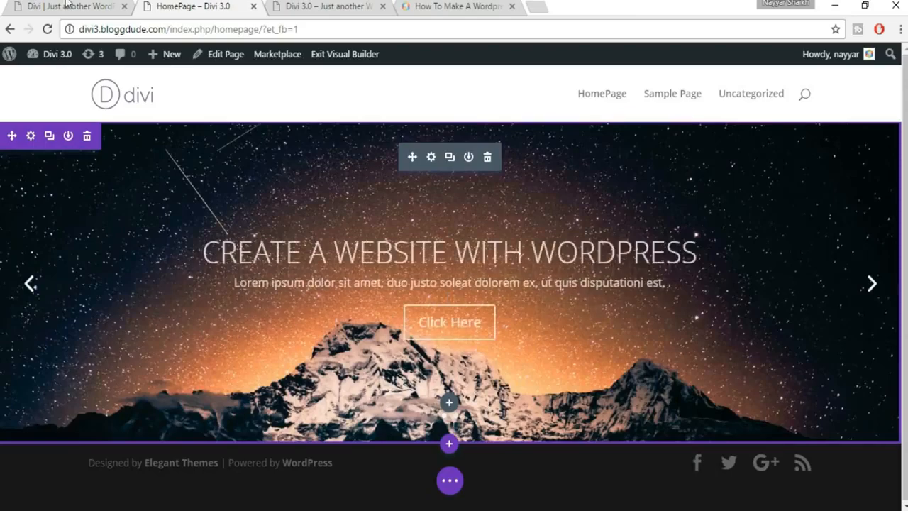
pyautogui.click(66, 6)
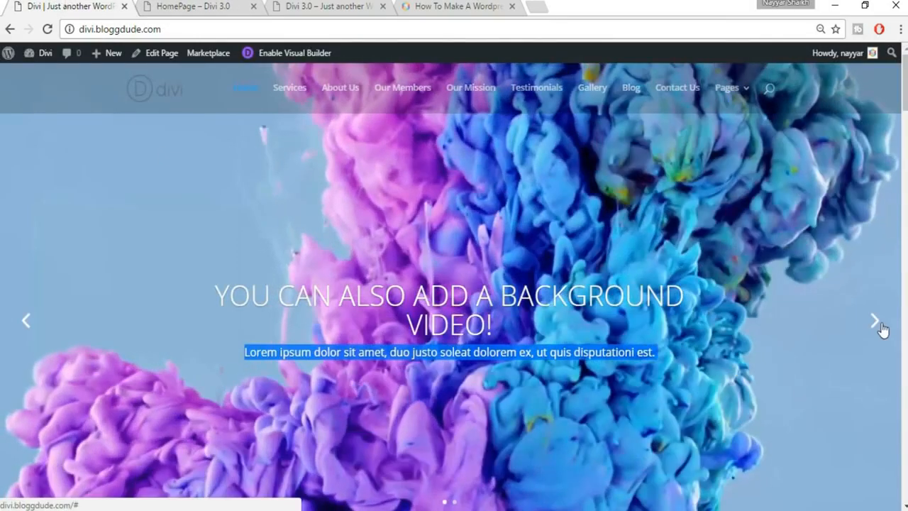
pyautogui.click(879, 324)
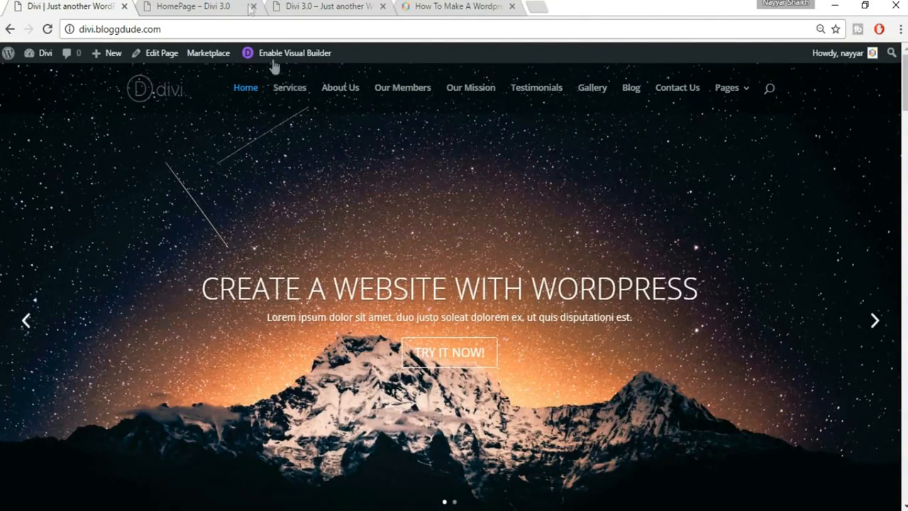
pyautogui.click(232, 6)
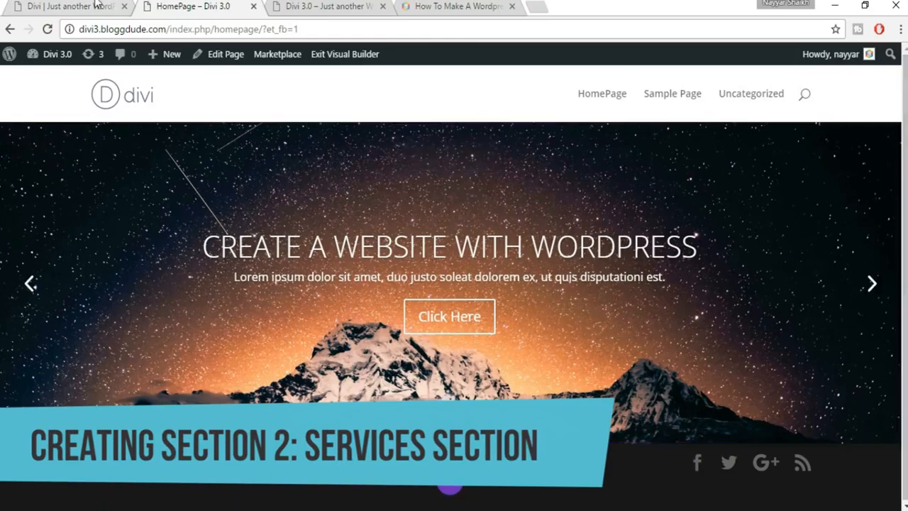
# Step: Review the live Services section, then add a Regular section below the slider
pyautogui.click(117, 8)
pyautogui.scroll(-5, 647, 263)
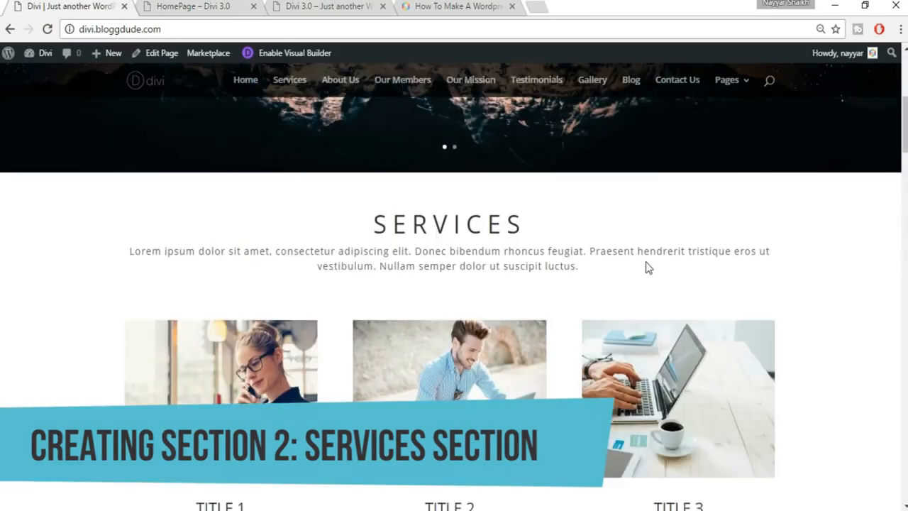
pyautogui.scroll(-1, 878, 216)
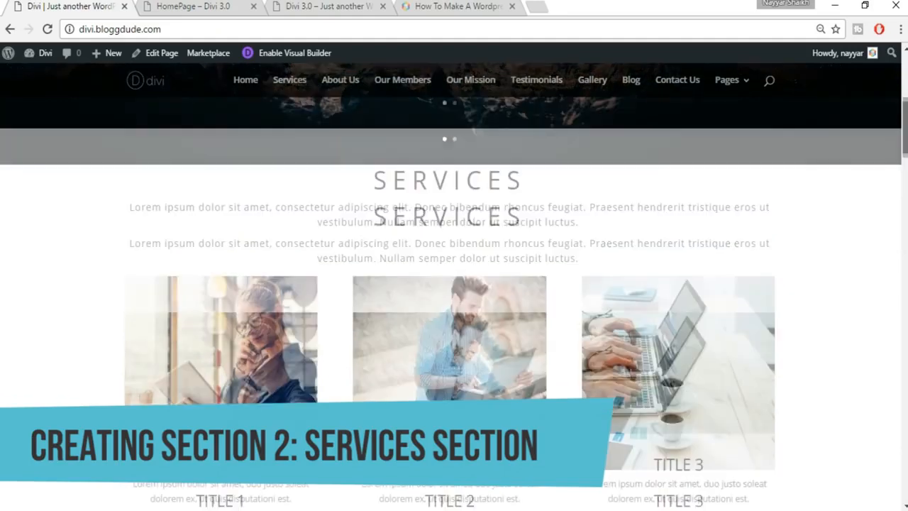
pyautogui.click(201, 6)
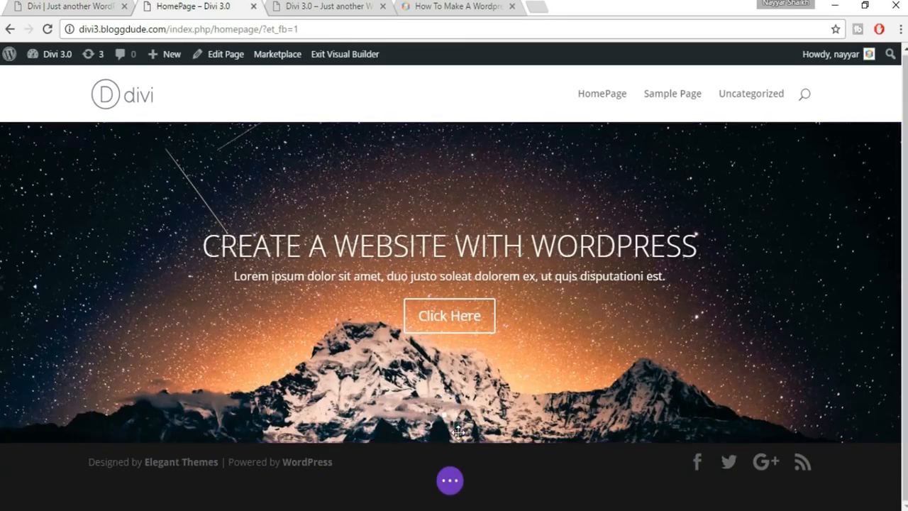
pyautogui.moveTo(450, 442)
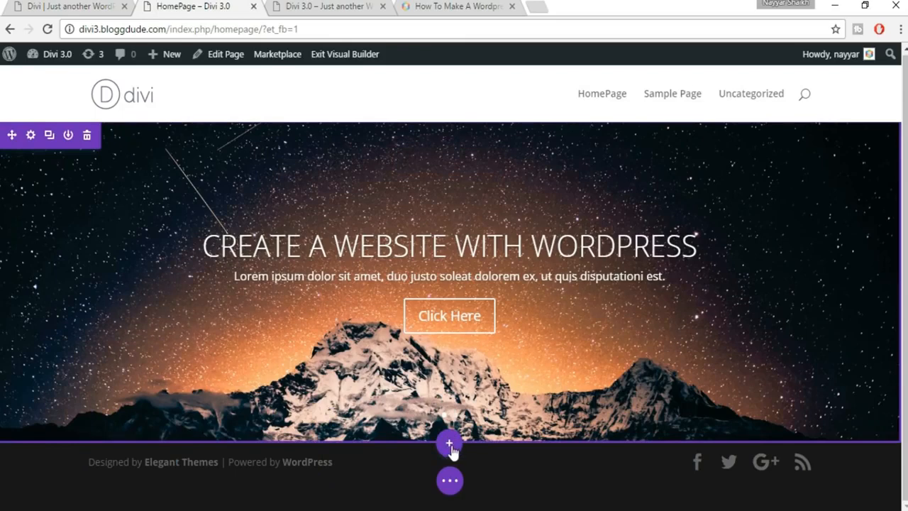
pyautogui.click(449, 444)
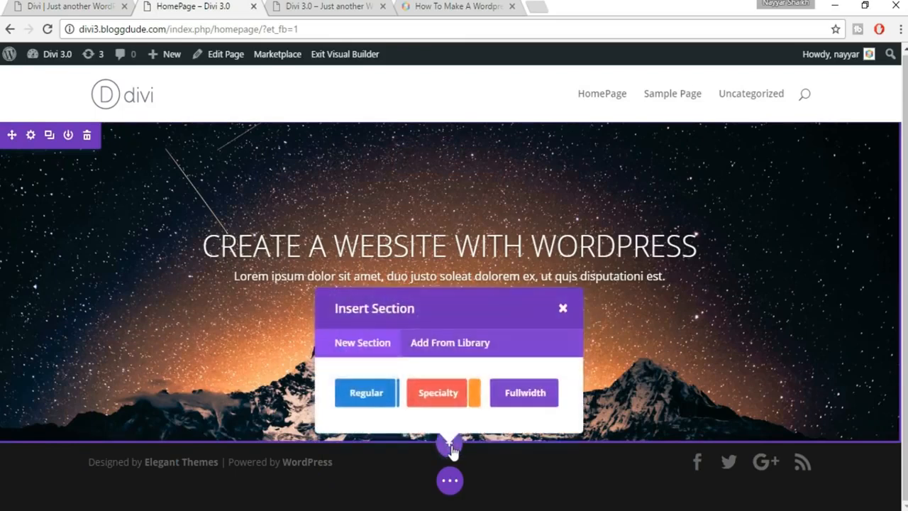
pyautogui.click(367, 391)
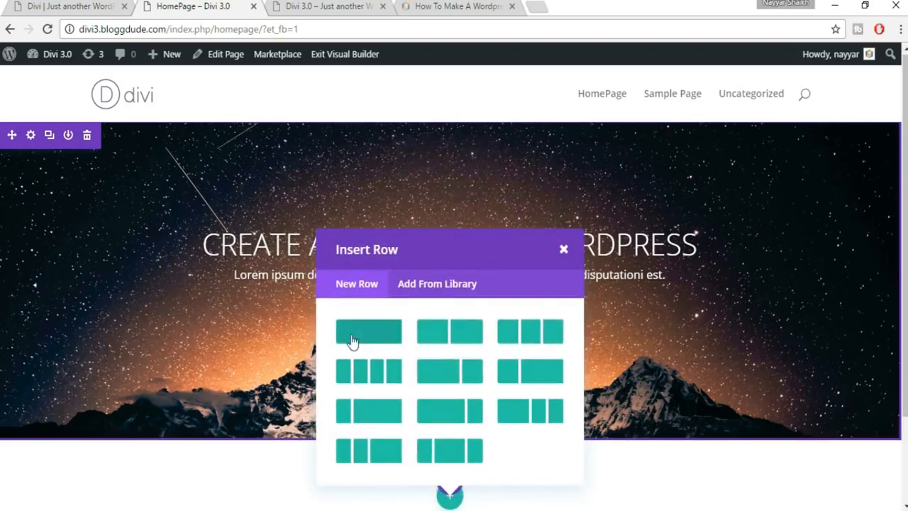
# Step: Check the live SERVICES heading and intro paragraph, then give the section a one-column row
pyautogui.click(101, 5)
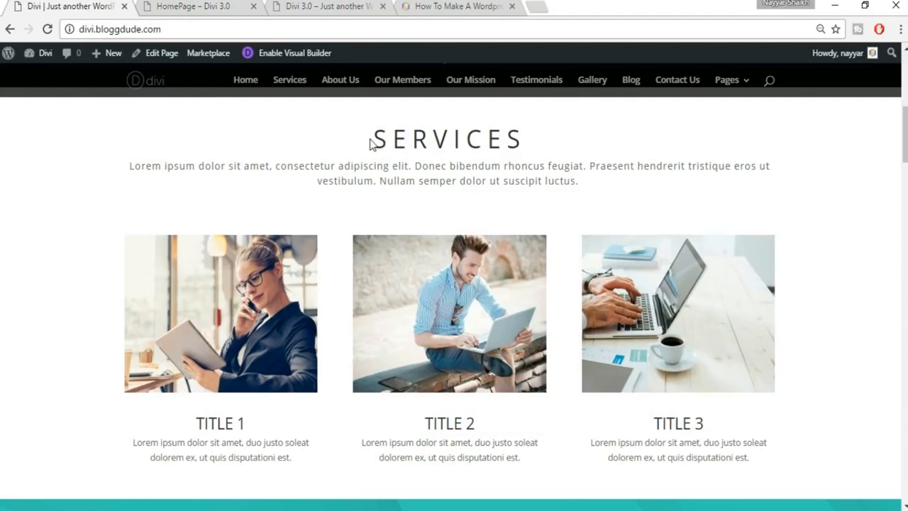
pyautogui.moveTo(395, 139); pyautogui.dragTo(588, 188)
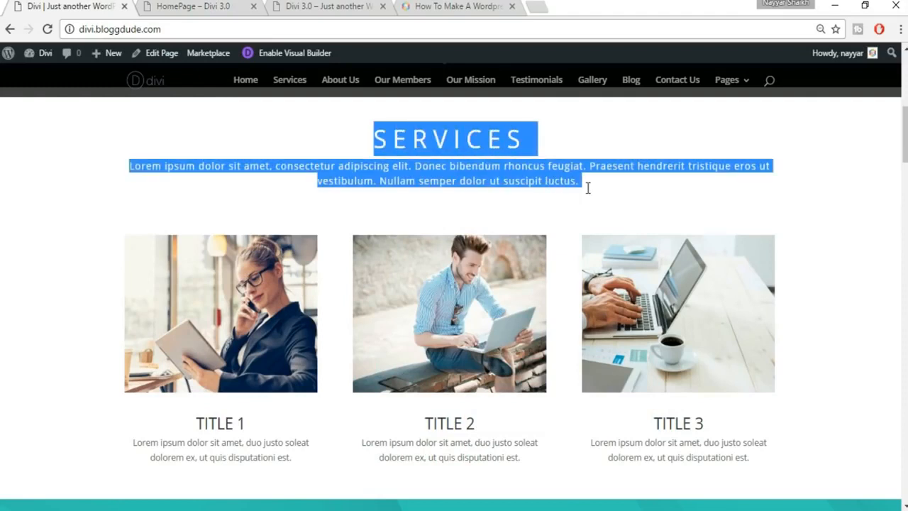
pyautogui.click(400, 140)
pyautogui.moveTo(367, 142); pyautogui.dragTo(397, 136)
pyautogui.click(516, 162)
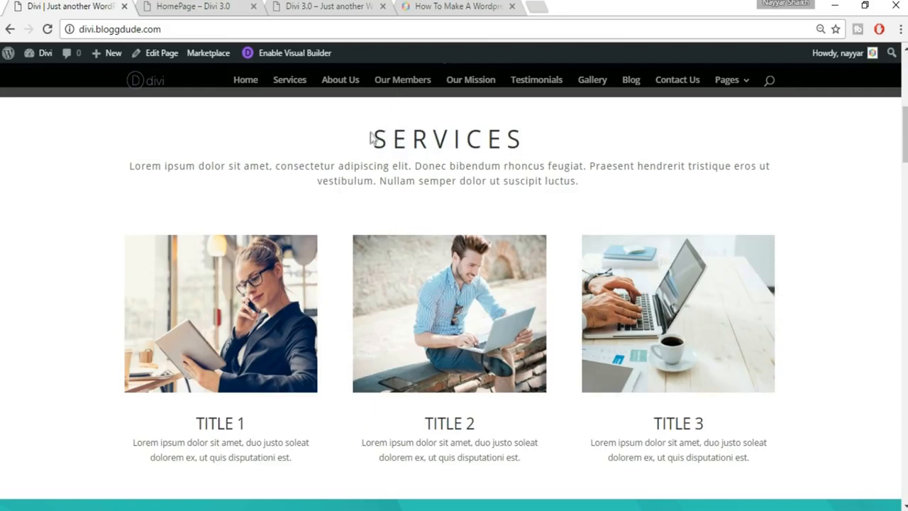
pyautogui.moveTo(128, 166); pyautogui.dragTo(601, 185)
pyautogui.hotkey('ctrl', 'c')
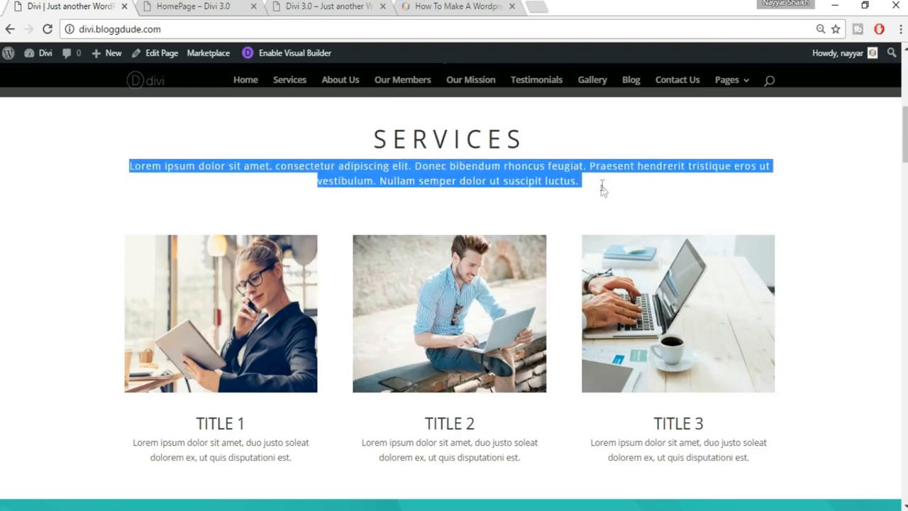
pyautogui.click(232, 6)
pyautogui.click(367, 329)
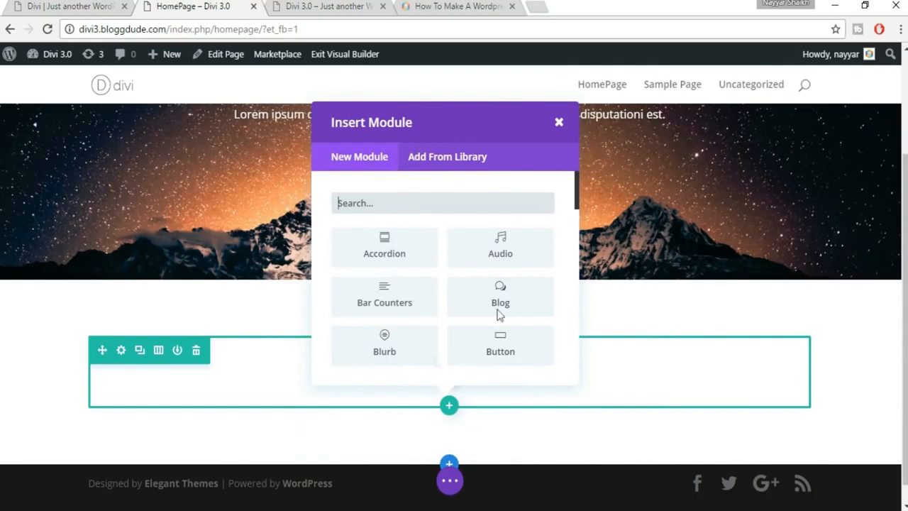
# Step: Pick Call To Action from the Insert Module list for the new one-column row
pyautogui.click(431, 352)
pyautogui.scroll(-1, 431, 352)
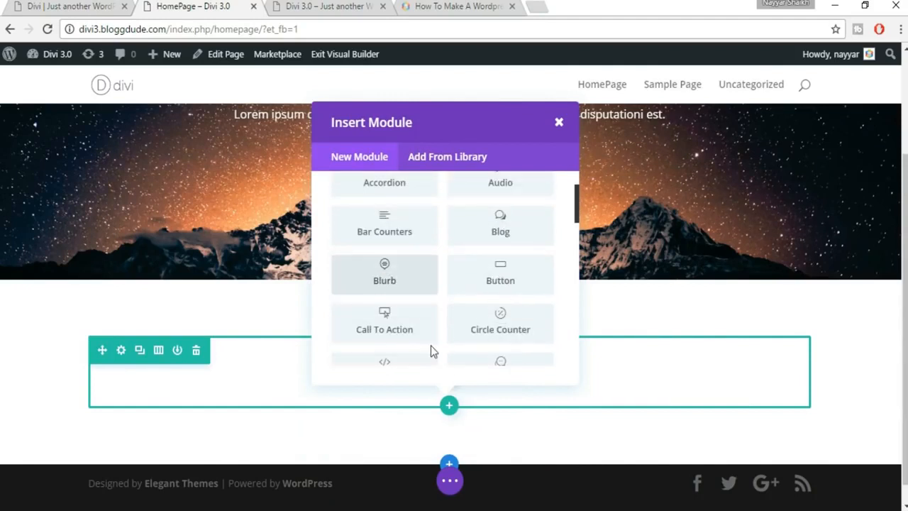
pyautogui.scroll(-2, 546, 306)
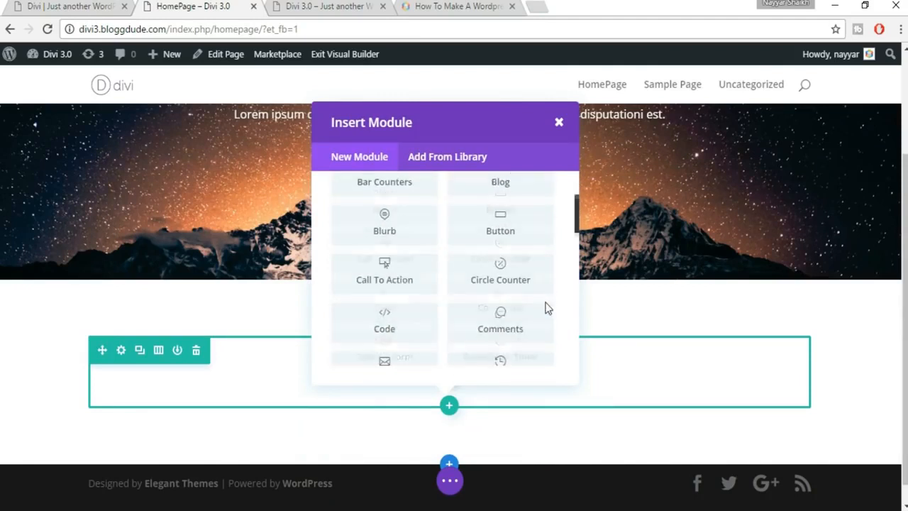
pyautogui.scroll(-1, 545, 306)
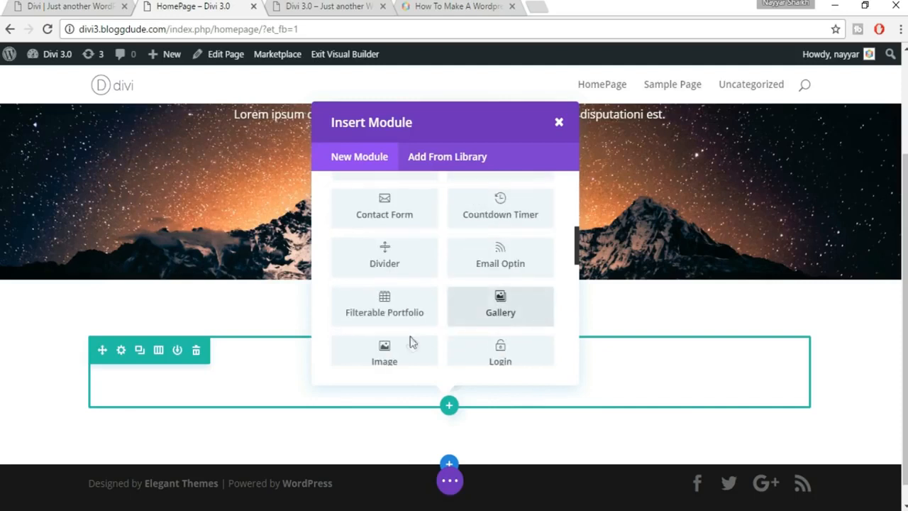
pyautogui.scroll(-1, 410, 343)
pyautogui.scroll(-3, 473, 335)
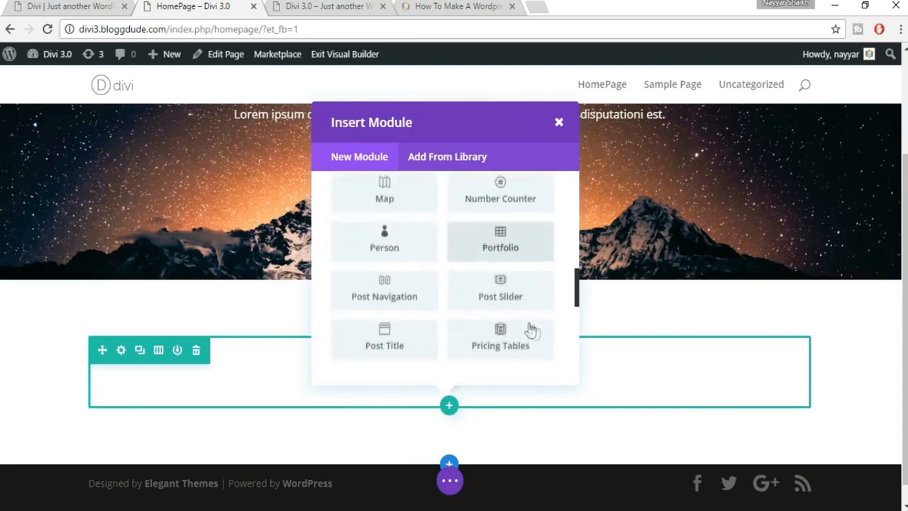
pyautogui.scroll(6, 529, 337)
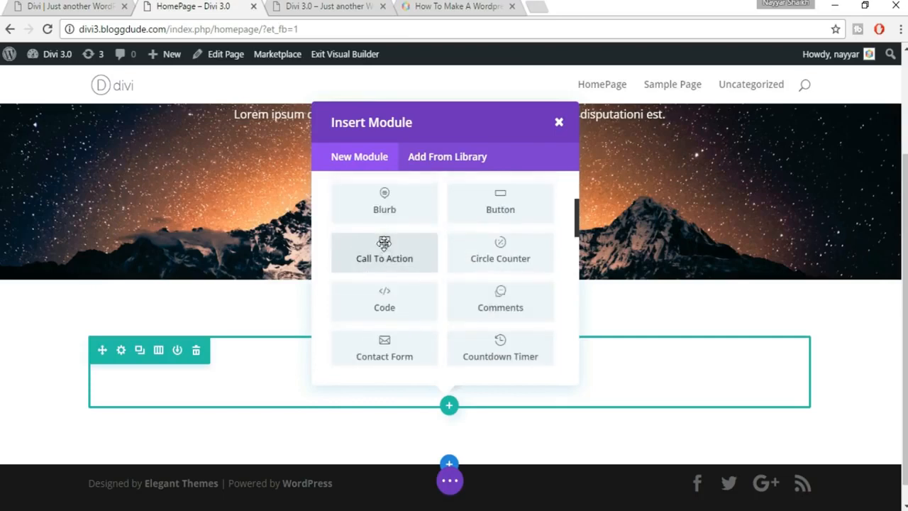
pyautogui.click(383, 245)
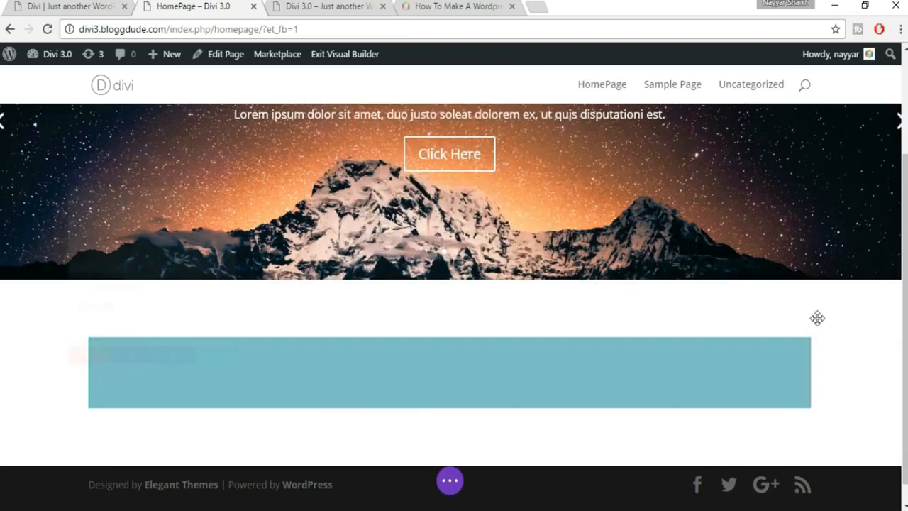
# Step: Title the call-to-action 'SERVICES'
pyautogui.click(101, 202)
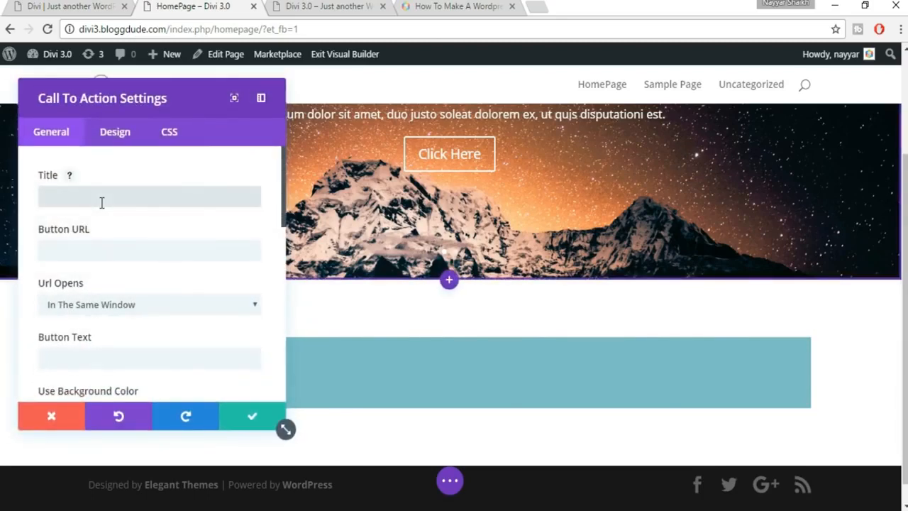
pyautogui.write('SERV')
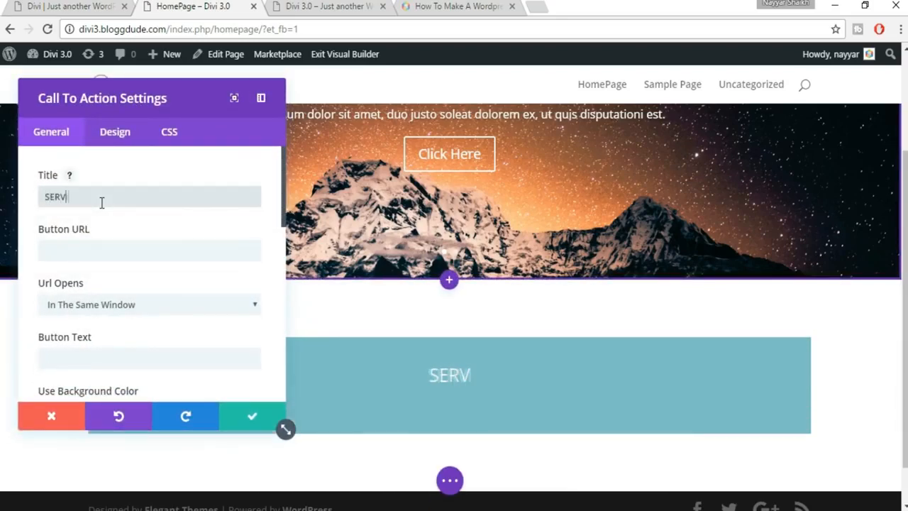
pyautogui.write('ICES')
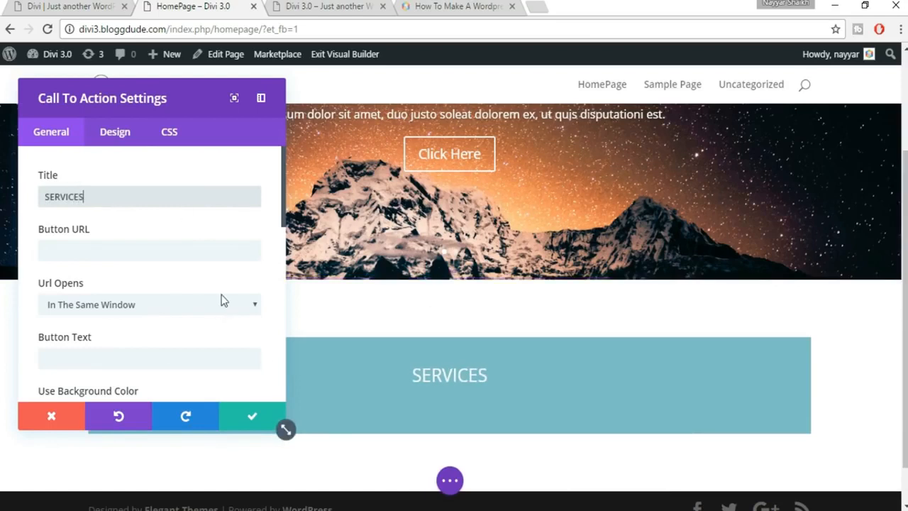
pyautogui.scroll(-1, 221, 300)
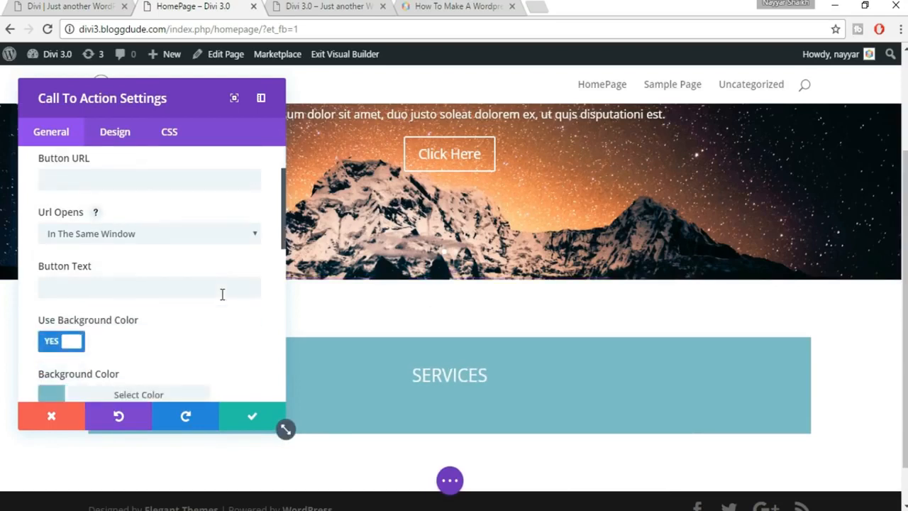
pyautogui.click(118, 178)
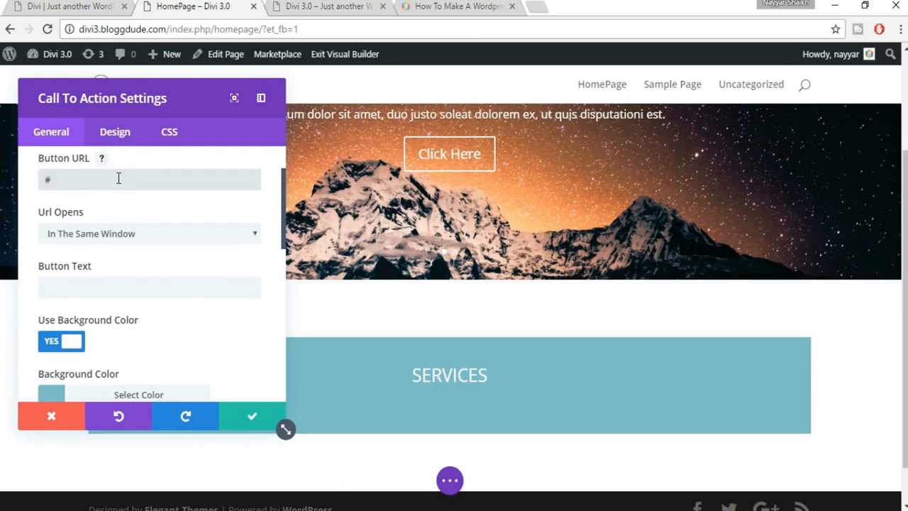
pyautogui.scroll(-1, 172, 266)
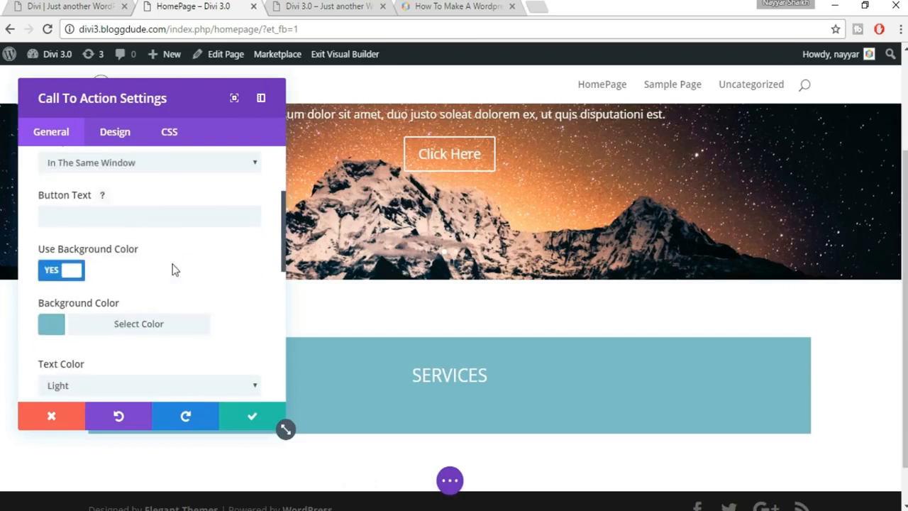
pyautogui.scroll(-1, 182, 271)
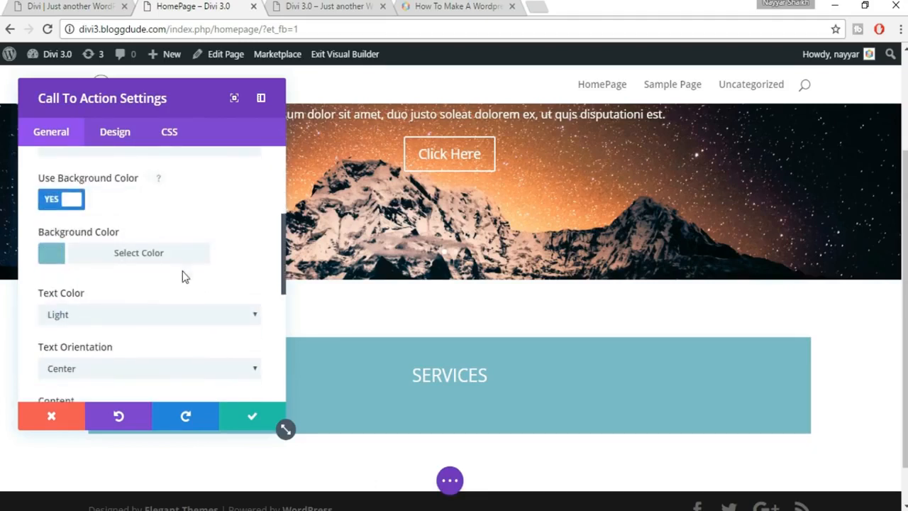
# Step: Turn off the call-to-action's background colour and set its text colour to Dark
pyautogui.click(69, 199)
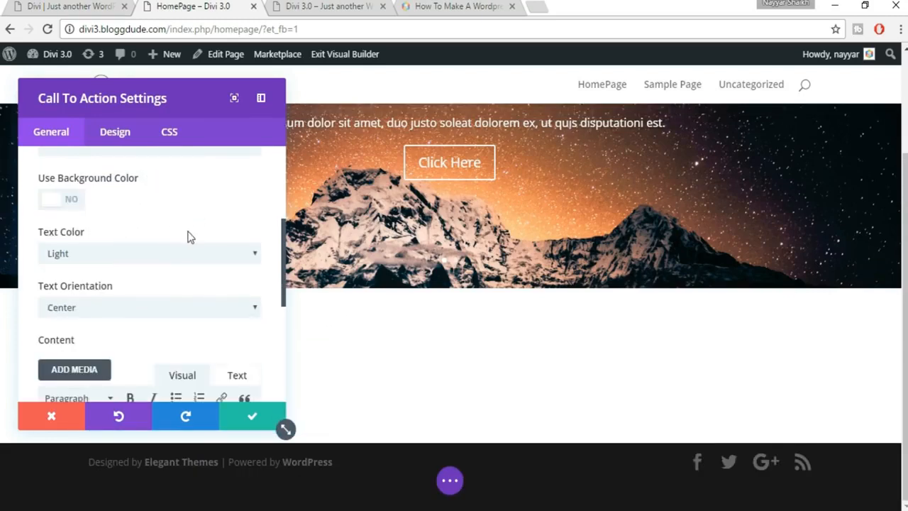
pyautogui.click(81, 258)
pyautogui.click(77, 285)
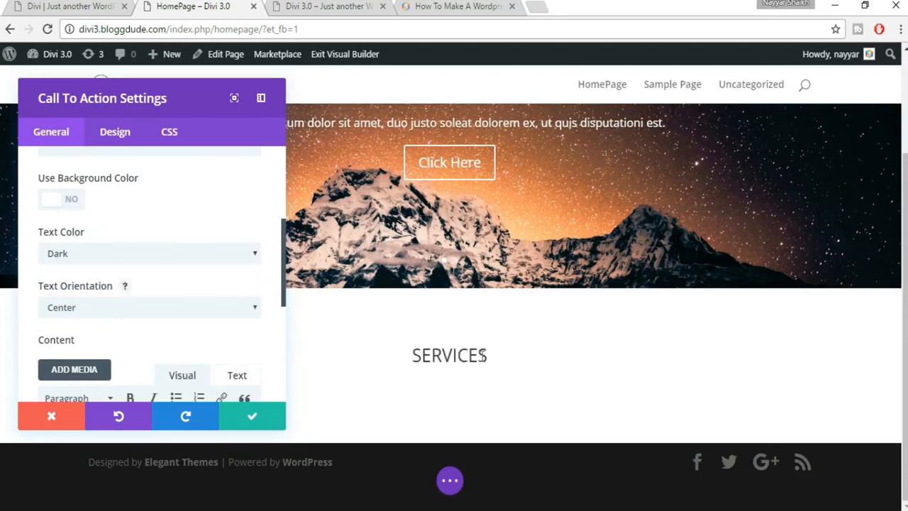
pyautogui.scroll(-2, 182, 328)
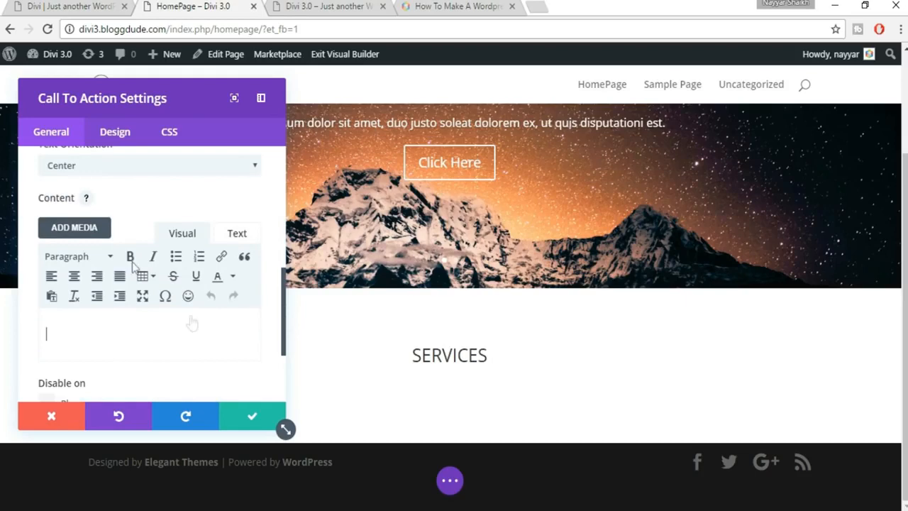
# Step: Paste a Lorem ipsum paragraph as the call-to-action's body content
pyautogui.click(192, 317)
pyautogui.hotkey('ctrl', 'v')
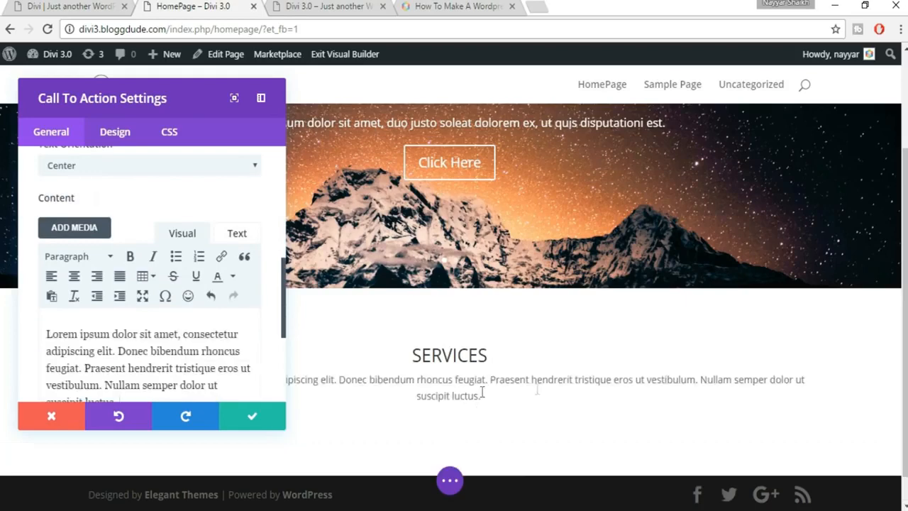
pyautogui.scroll(-2, 222, 355)
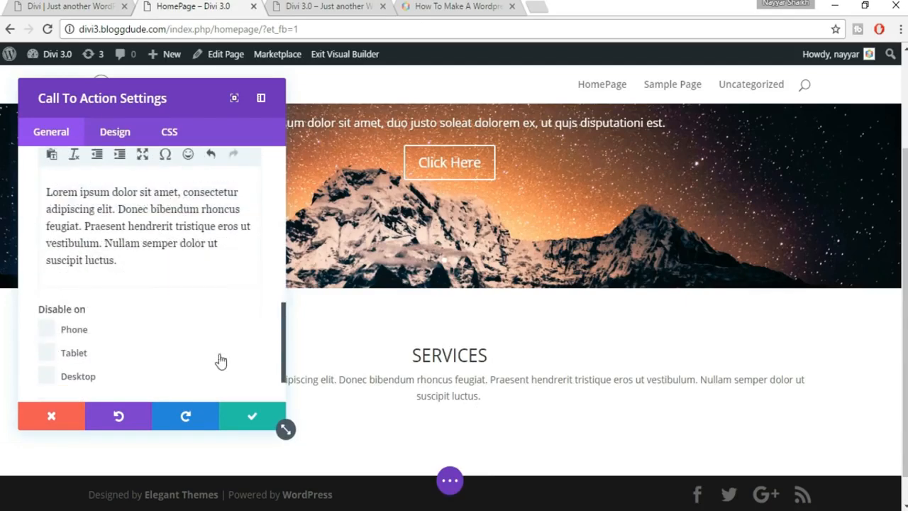
pyautogui.scroll(4, 220, 359)
pyautogui.scroll(1, 129, 228)
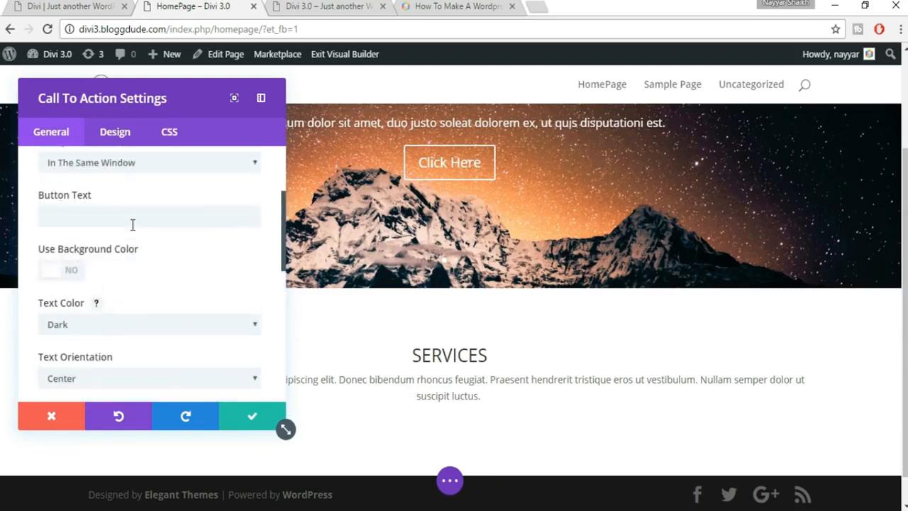
pyautogui.scroll(2, 154, 277)
pyautogui.scroll(-1, 84, 353)
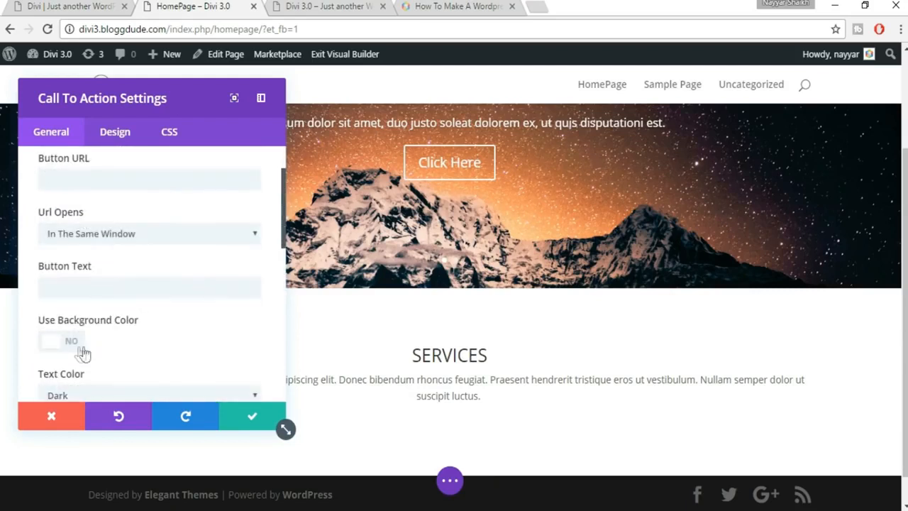
pyautogui.scroll(1, 159, 255)
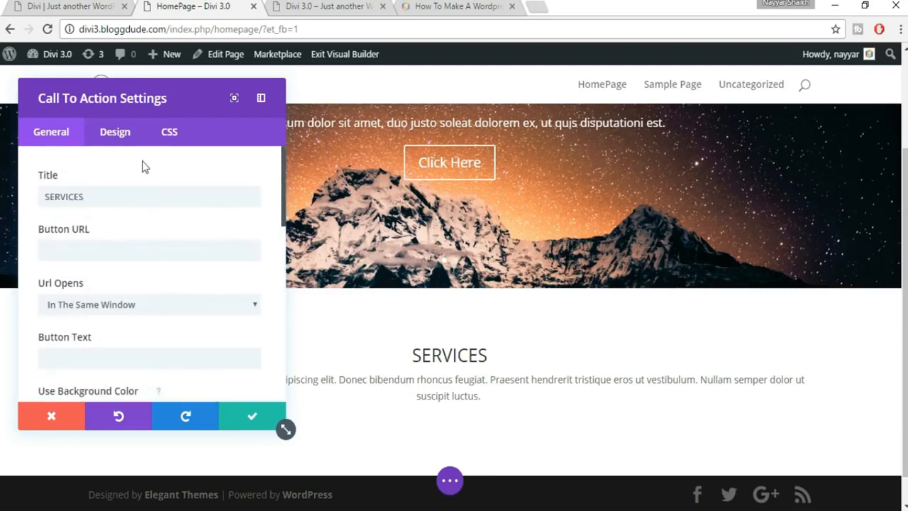
# Step: Give the SERVICES heading a 40px font size and 10px letter spacing
pyautogui.click(117, 135)
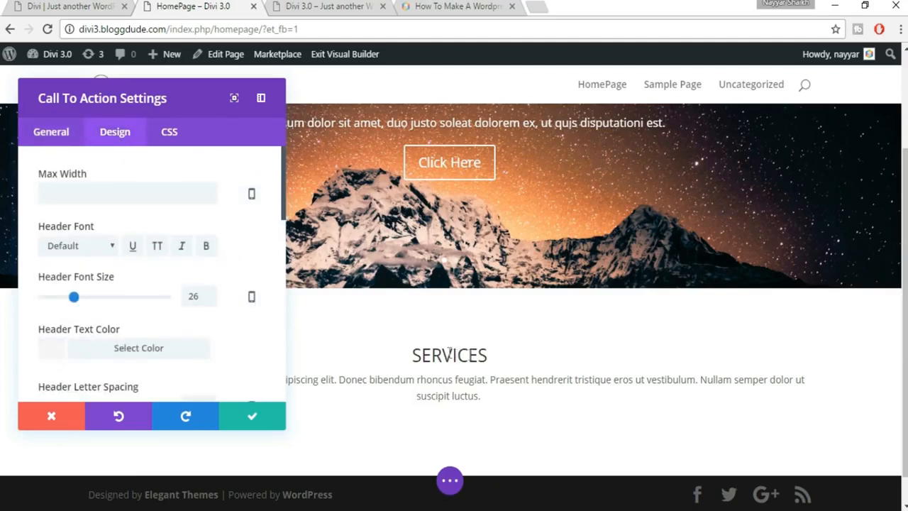
pyautogui.doubleClick(201, 295)
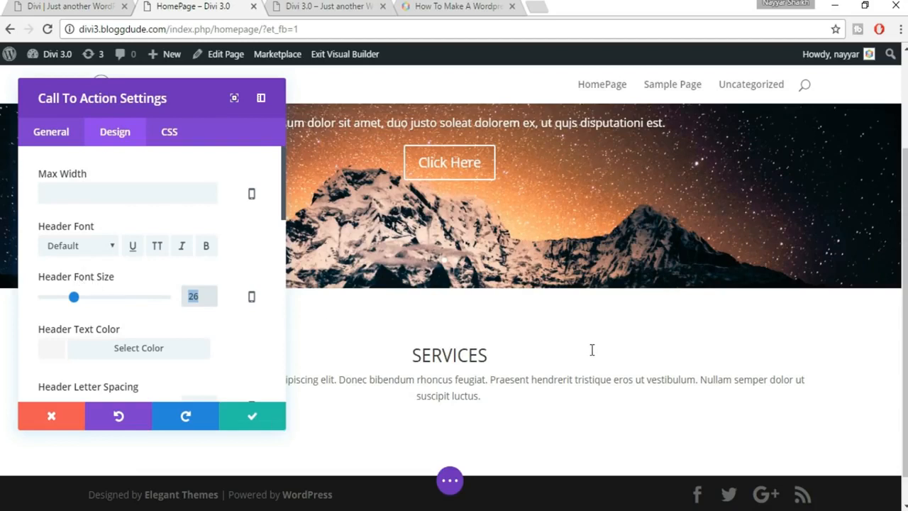
pyautogui.write('4')
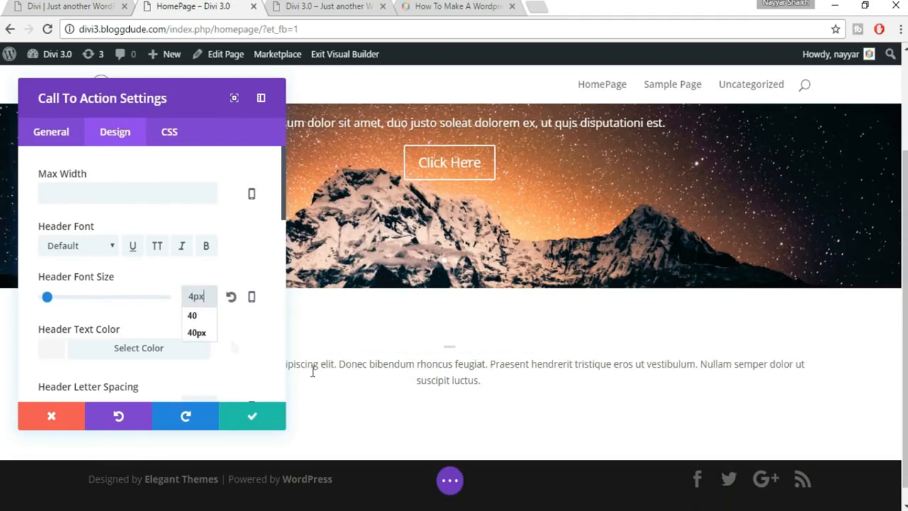
pyautogui.doubleClick(200, 301)
pyautogui.write('4')
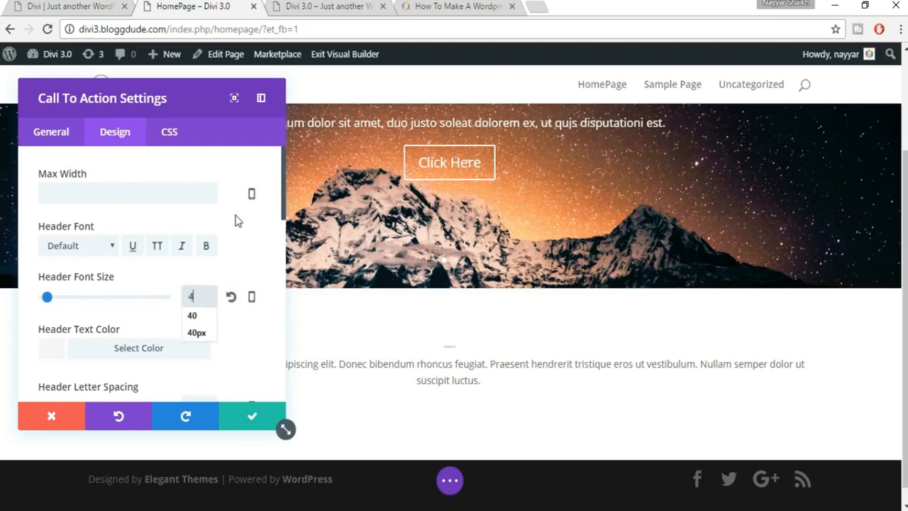
pyautogui.write('0px')
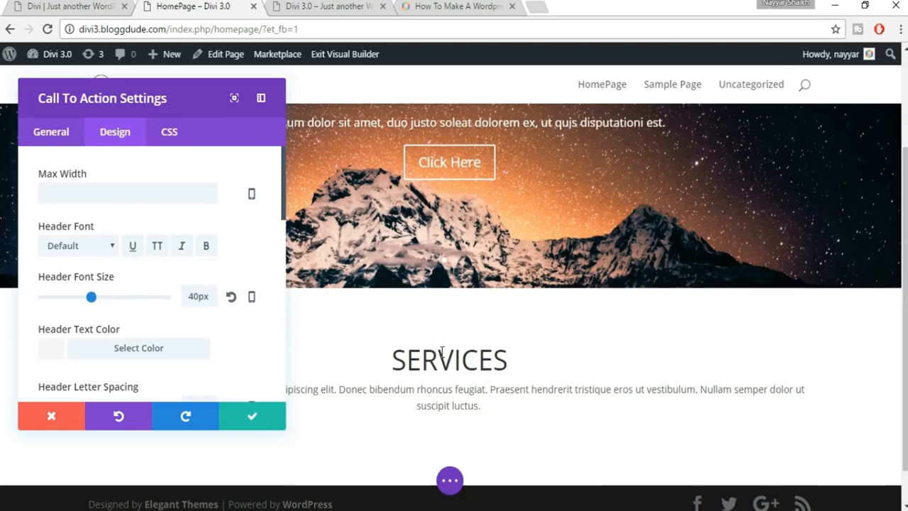
pyautogui.scroll(-1, 441, 352)
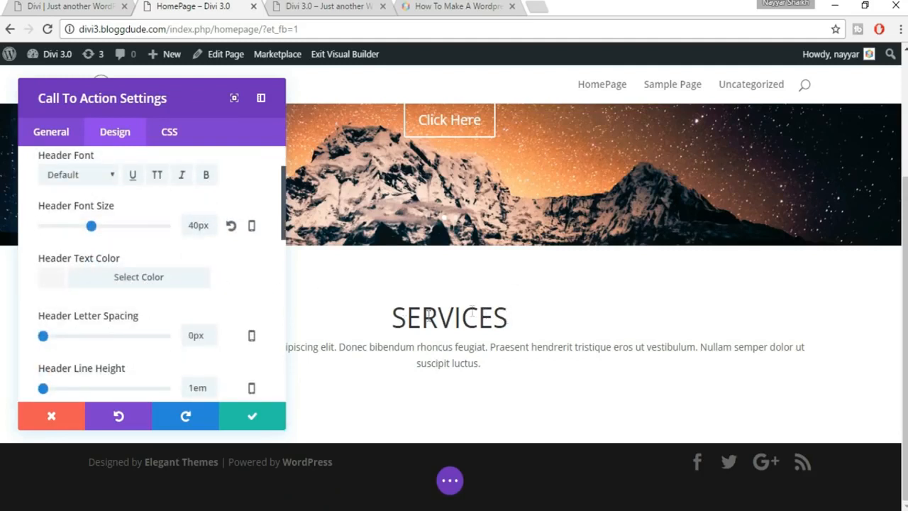
pyautogui.scroll(-2, 280, 299)
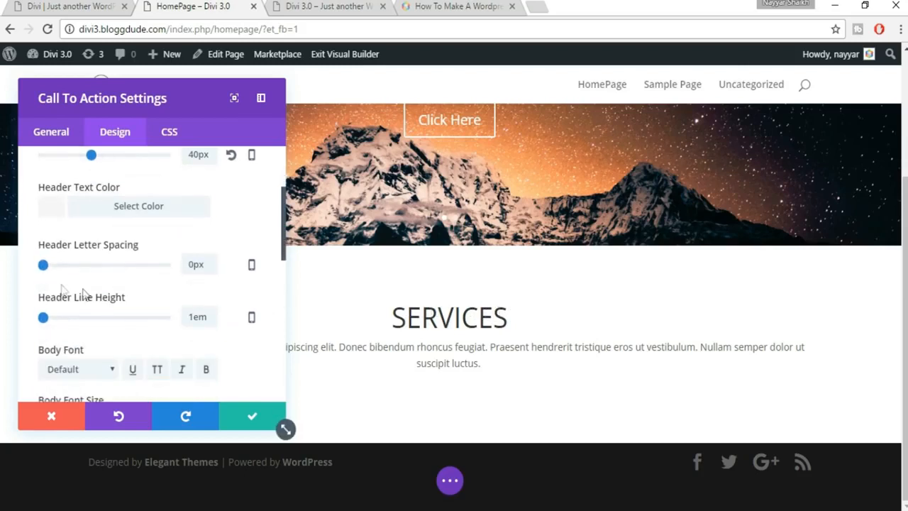
pyautogui.doubleClick(195, 265)
pyautogui.write('10')
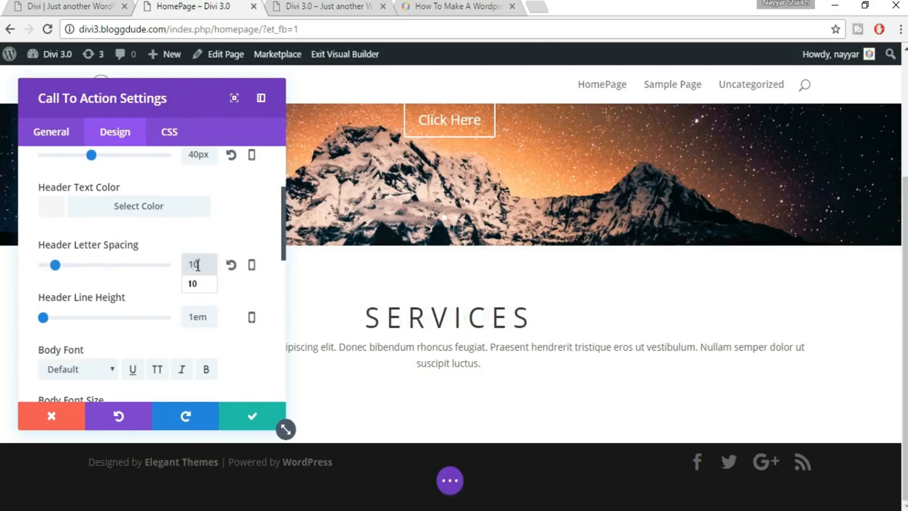
pyautogui.click(240, 236)
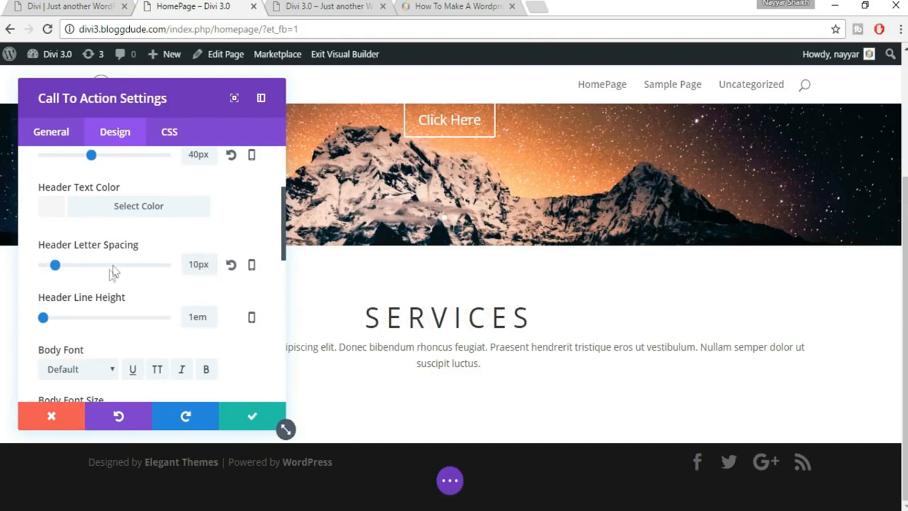
# Step: Set the body font size to 16 and save the call-to-action settings
pyautogui.scroll(-1, 273, 268)
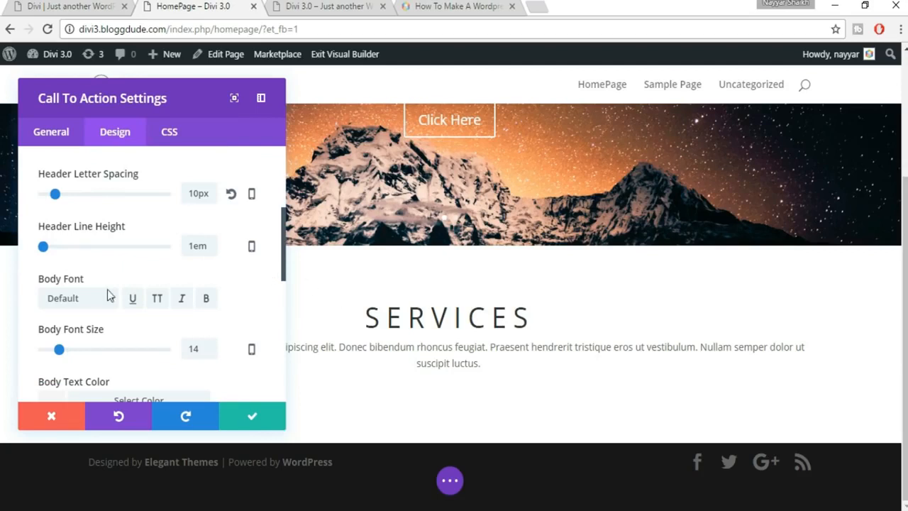
pyautogui.scroll(-1, 278, 306)
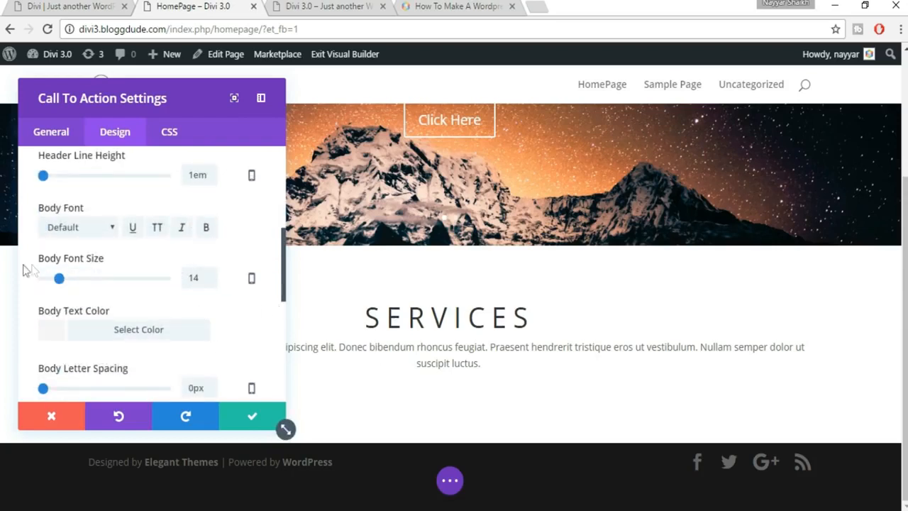
pyautogui.moveTo(205, 278); pyautogui.dragTo(180, 280)
pyautogui.write('16')
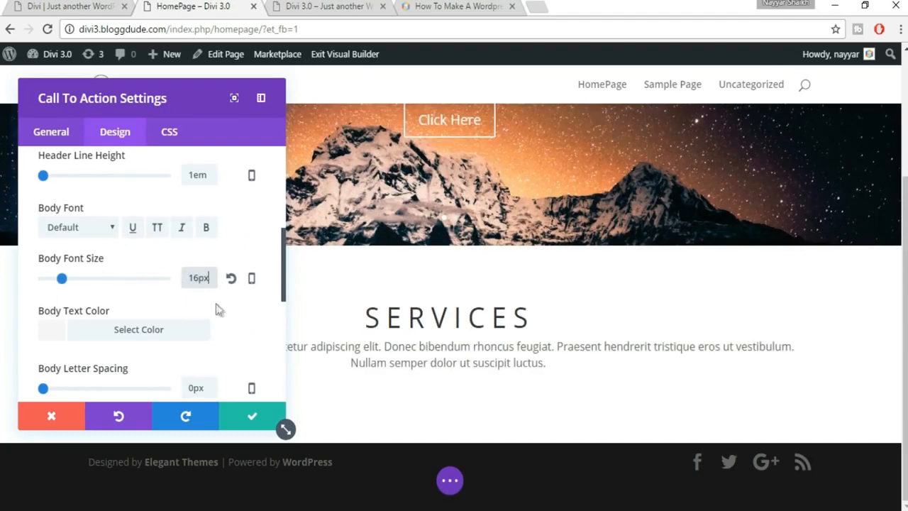
pyautogui.scroll(-1, 244, 319)
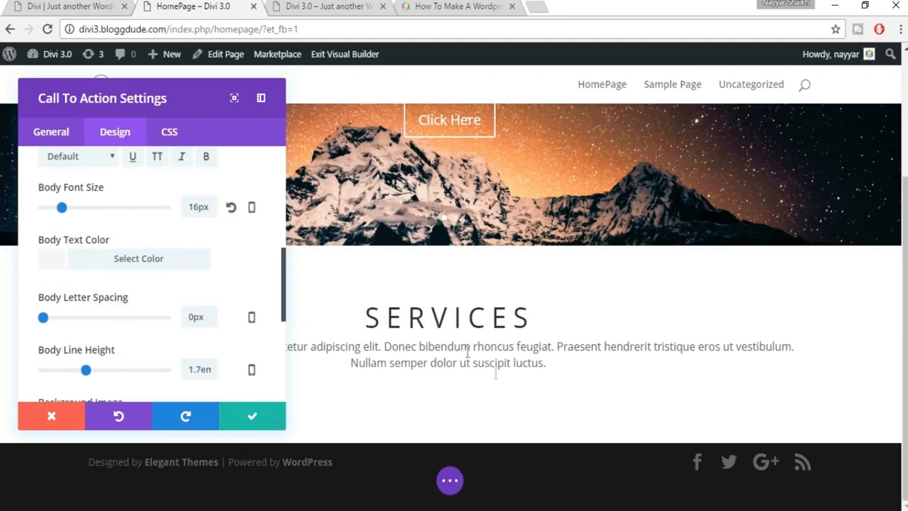
pyautogui.scroll(-1, 240, 315)
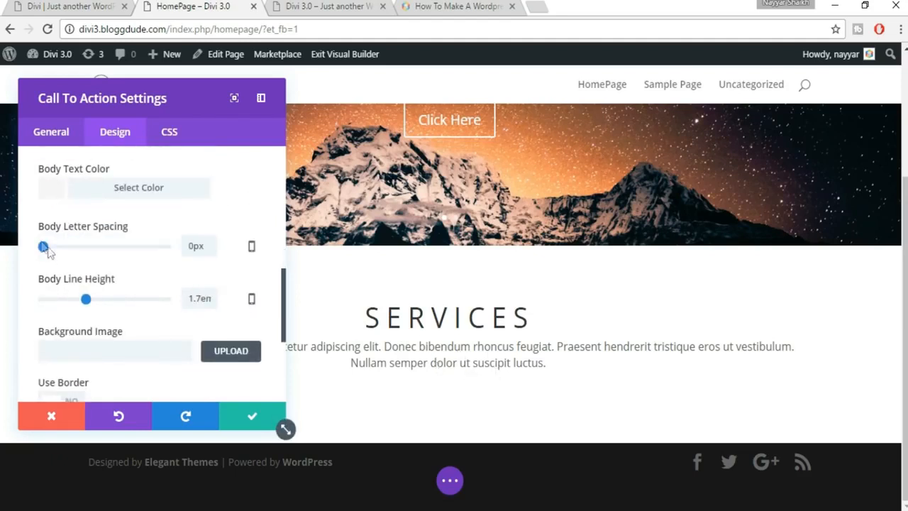
pyautogui.scroll(-1, 227, 318)
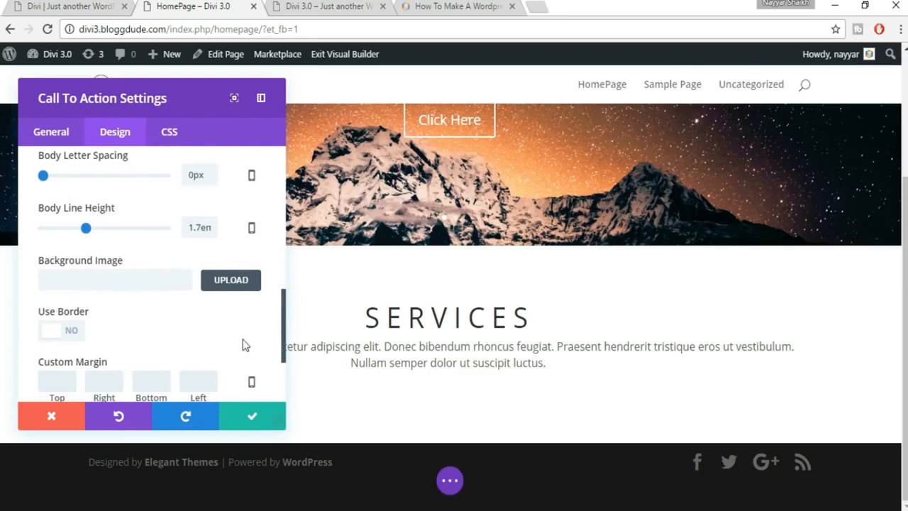
pyautogui.scroll(-1, 230, 341)
pyautogui.scroll(-1, 120, 312)
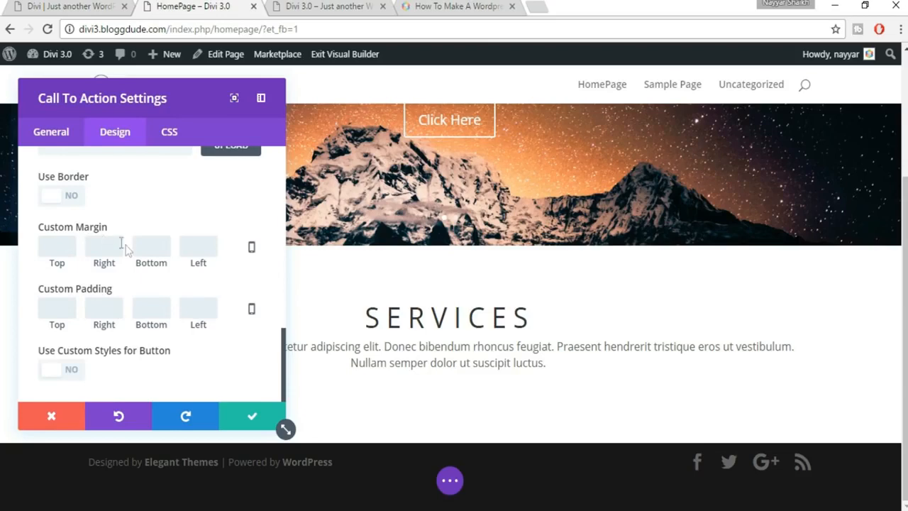
pyautogui.scroll(2, 220, 269)
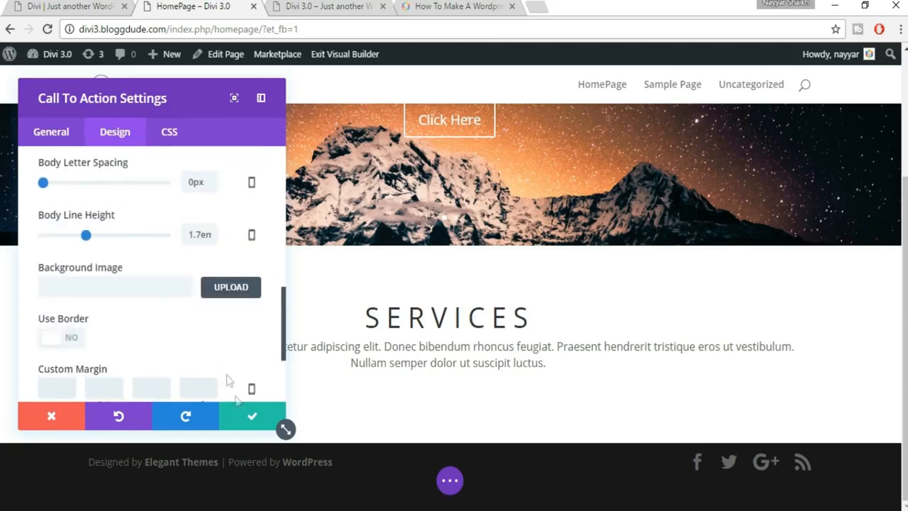
pyautogui.click(253, 420)
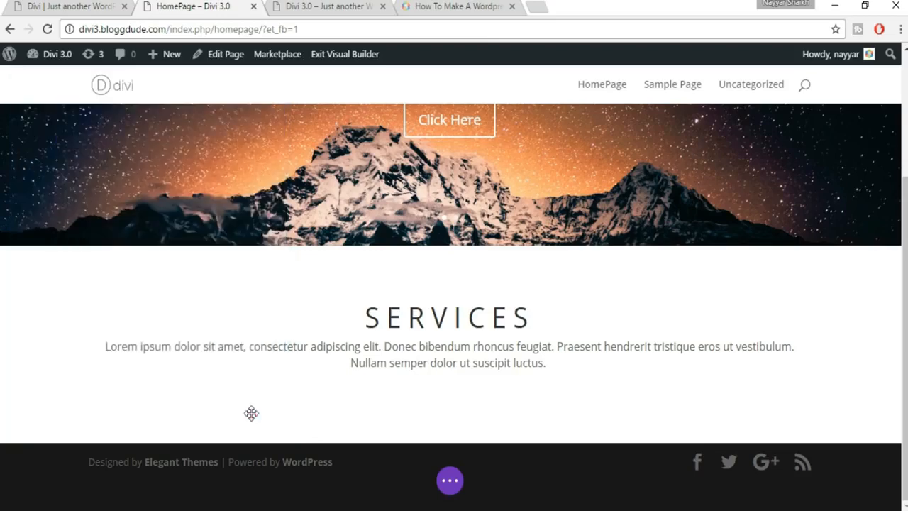
# Step: Review the published demo page, then return to the HomePage tab showing the SERVICES section
pyautogui.click(64, 4)
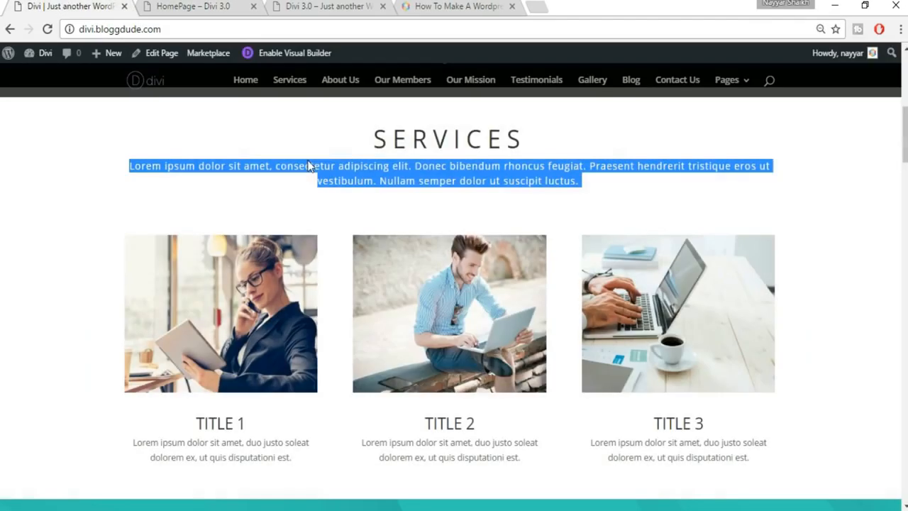
pyautogui.click(515, 139)
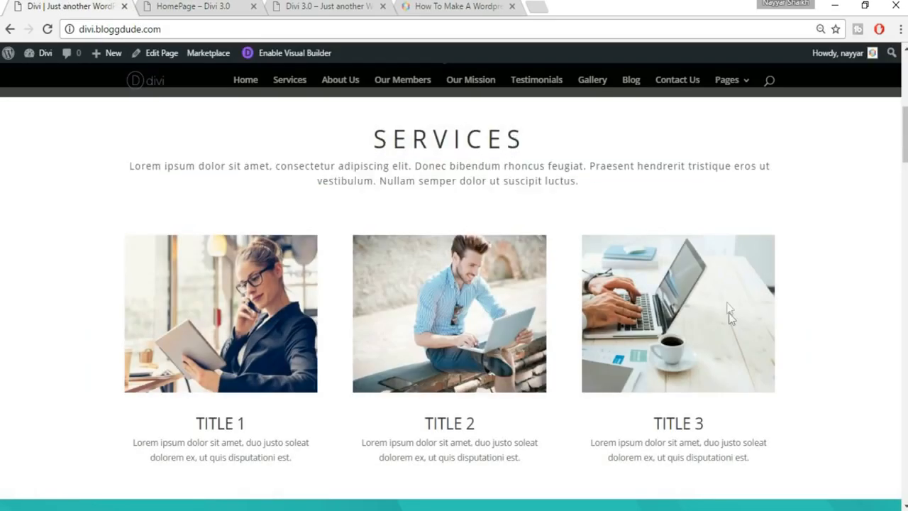
pyautogui.scroll(-1, 728, 313)
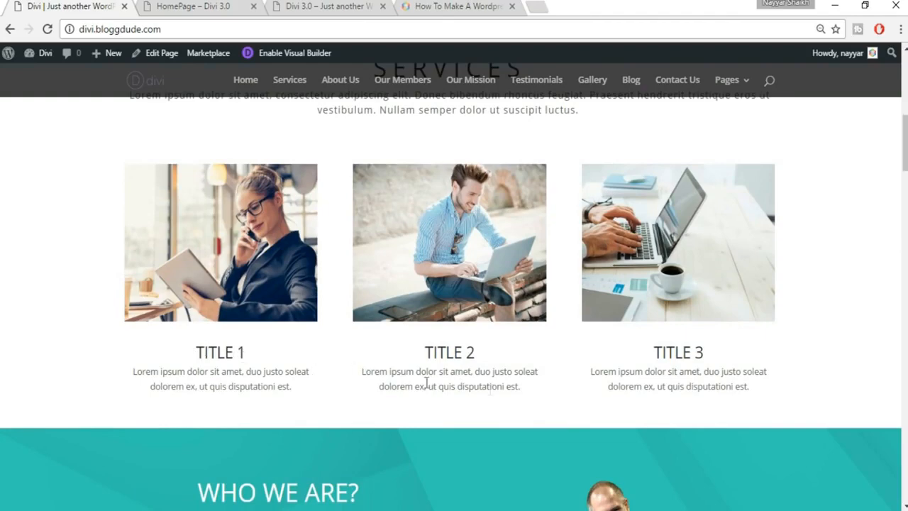
pyautogui.click(181, 5)
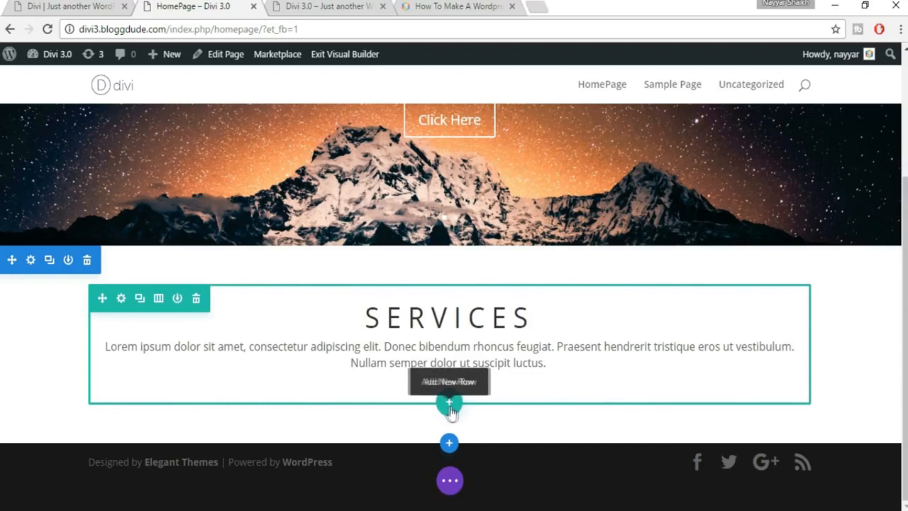
# Step: Insert a three equal-column row under SERVICES, matching the demo site's layout
pyautogui.click(449, 405)
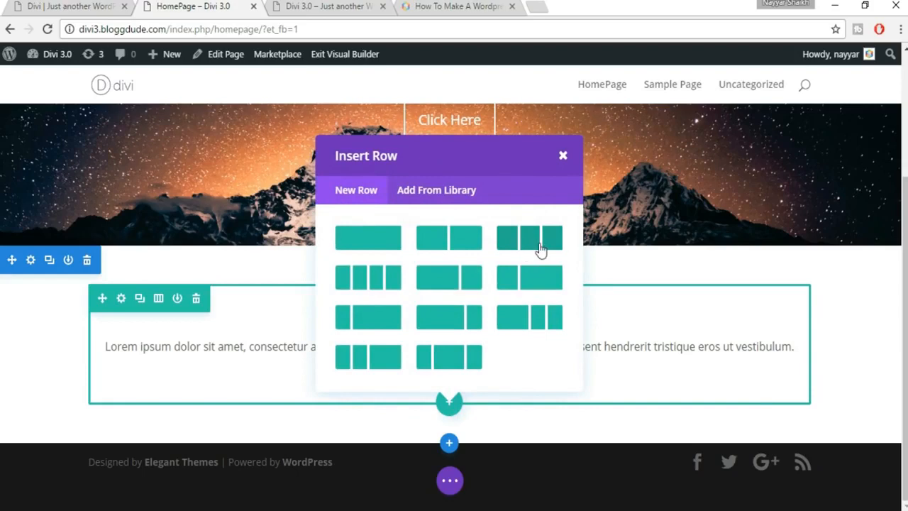
pyautogui.click(22, 4)
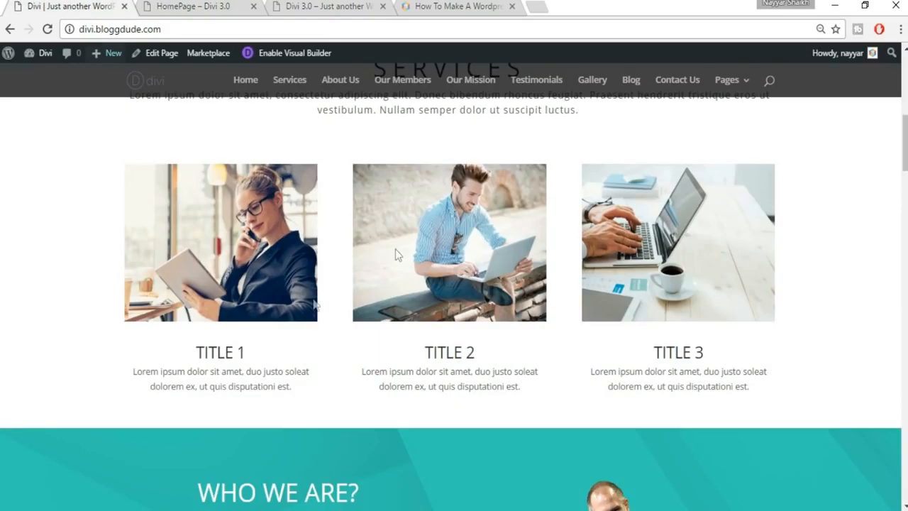
pyautogui.click(177, 5)
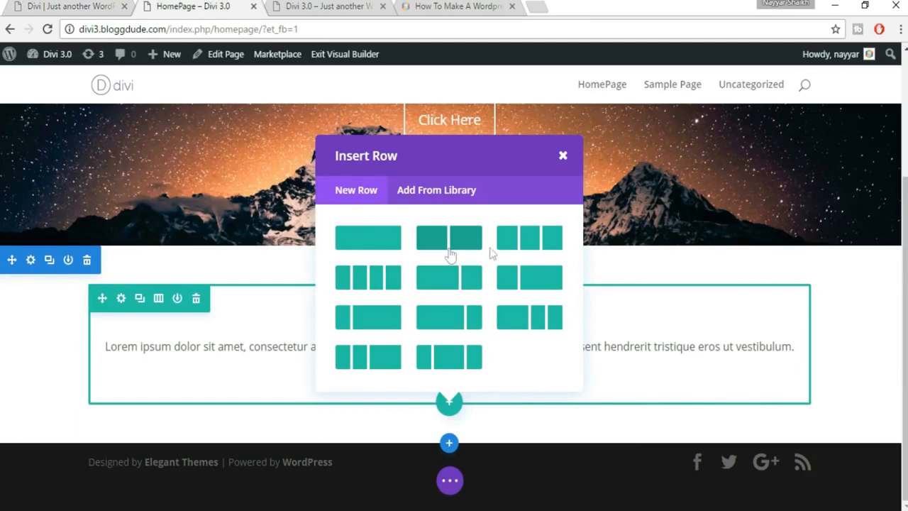
pyautogui.click(541, 244)
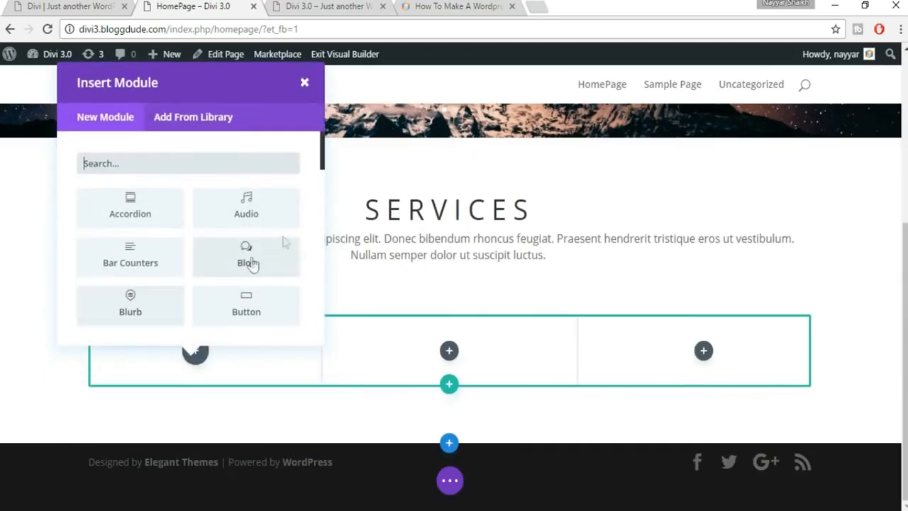
# Step: Add a Blurb to the first column titled TITLE 1, linking to # in the same window
pyautogui.click(148, 308)
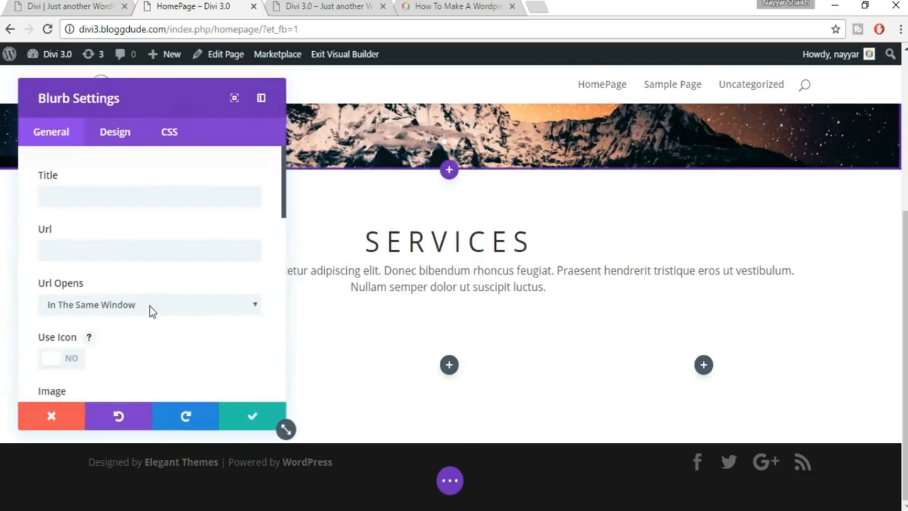
pyautogui.click(84, 194)
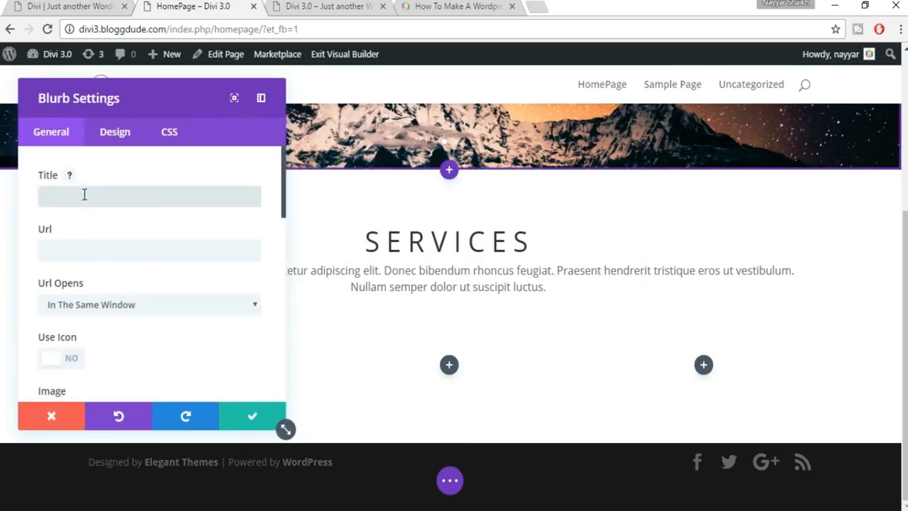
pyautogui.write('TITLE 1')
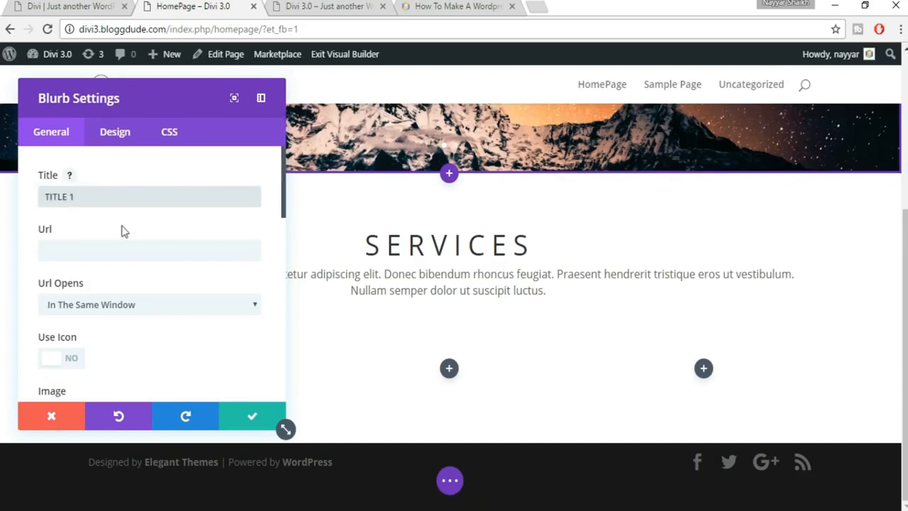
pyautogui.click(126, 251)
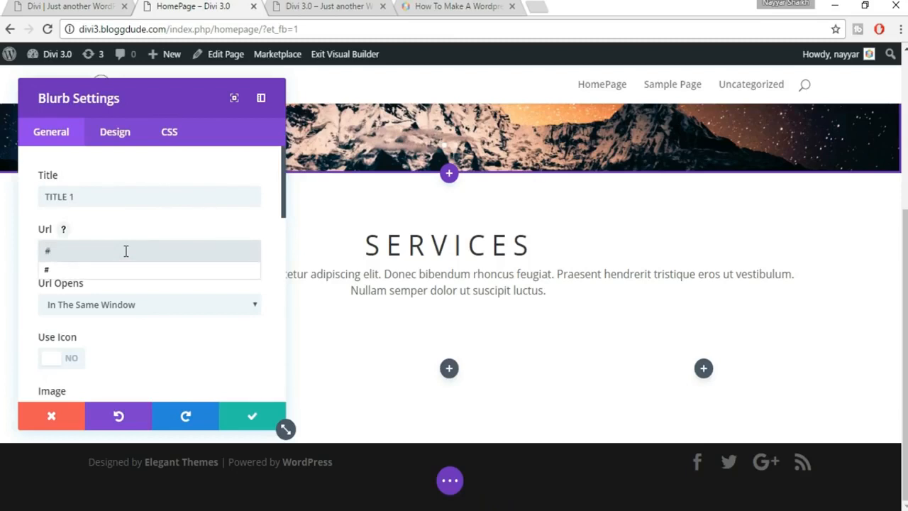
pyautogui.scroll(-2, 193, 331)
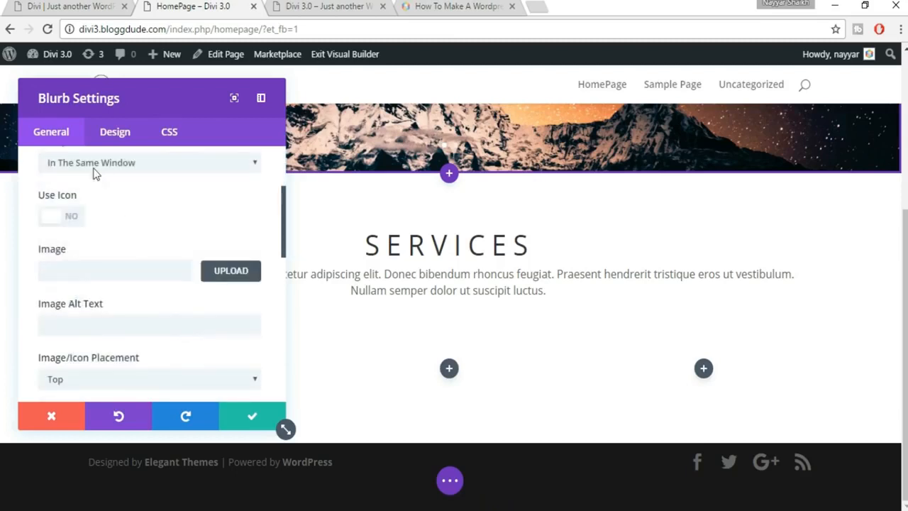
pyautogui.scroll(1, 126, 182)
pyautogui.click(118, 237)
pyautogui.click(117, 242)
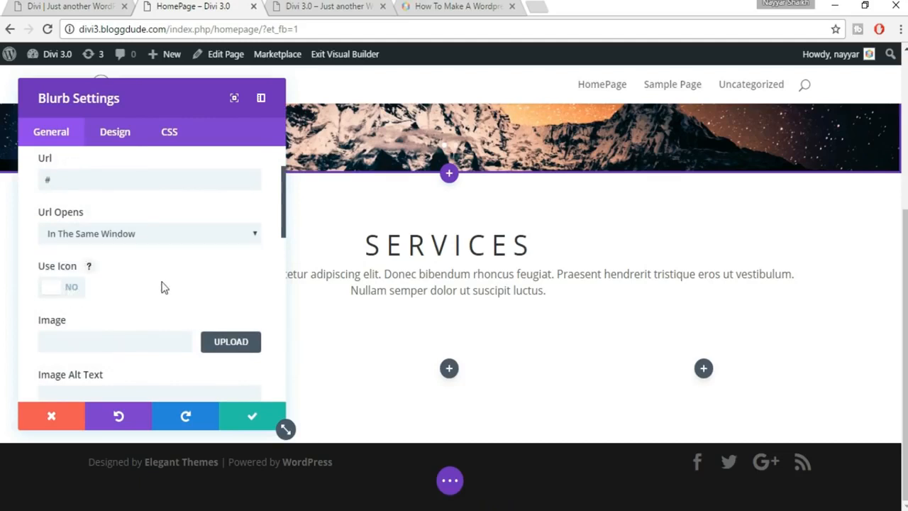
# Step: Compare the blurb with the demo site's blurbs and begin choosing its image
pyautogui.click(77, 7)
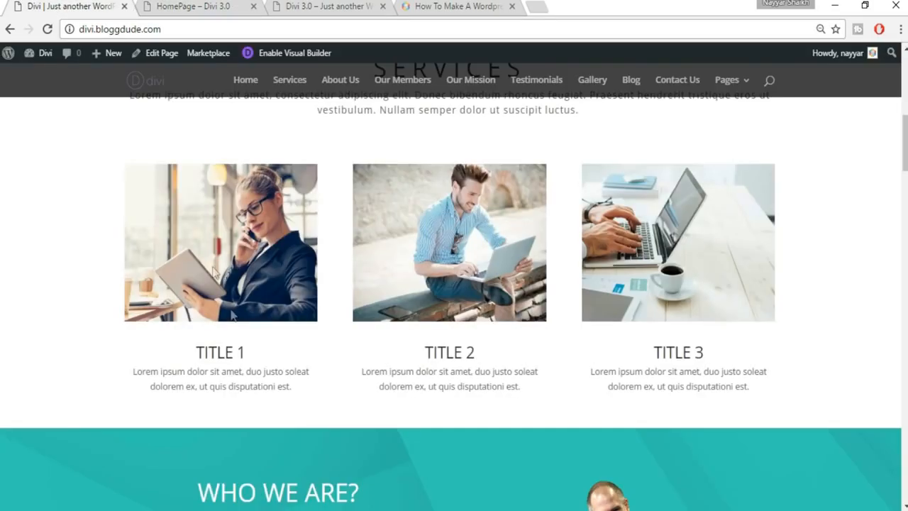
pyautogui.click(204, 6)
pyautogui.click(88, 7)
pyautogui.click(201, 6)
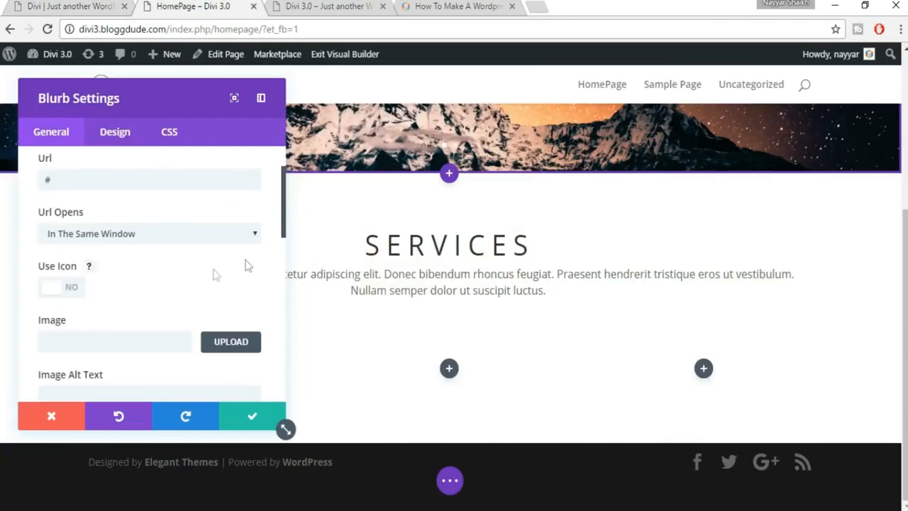
pyautogui.scroll(-2, 248, 266)
pyautogui.click(229, 279)
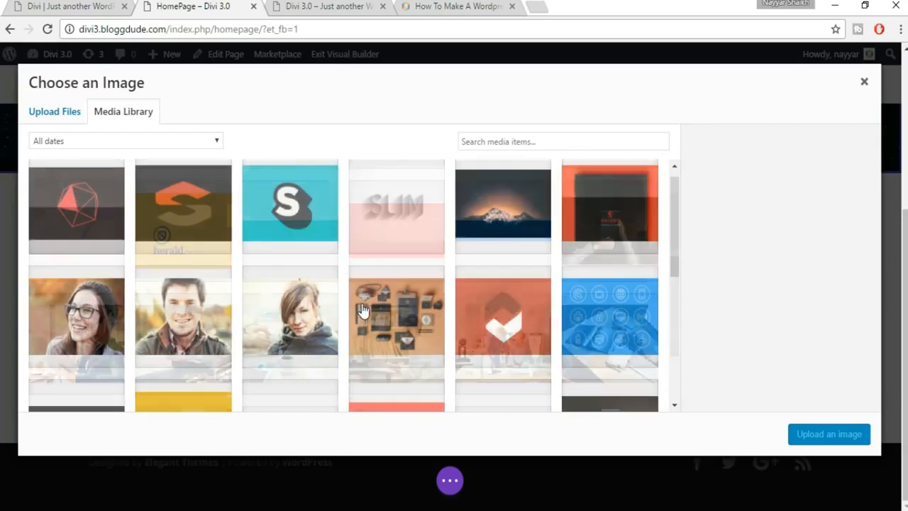
# Step: Insert the gal-4 photo from the Media Library into the blurb
pyautogui.scroll(-5, 362, 310)
pyautogui.click(76, 238)
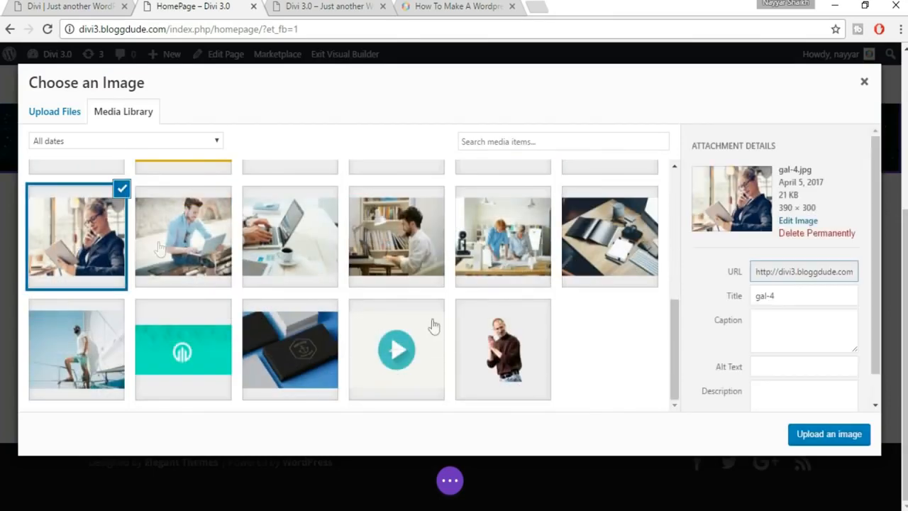
pyautogui.click(808, 435)
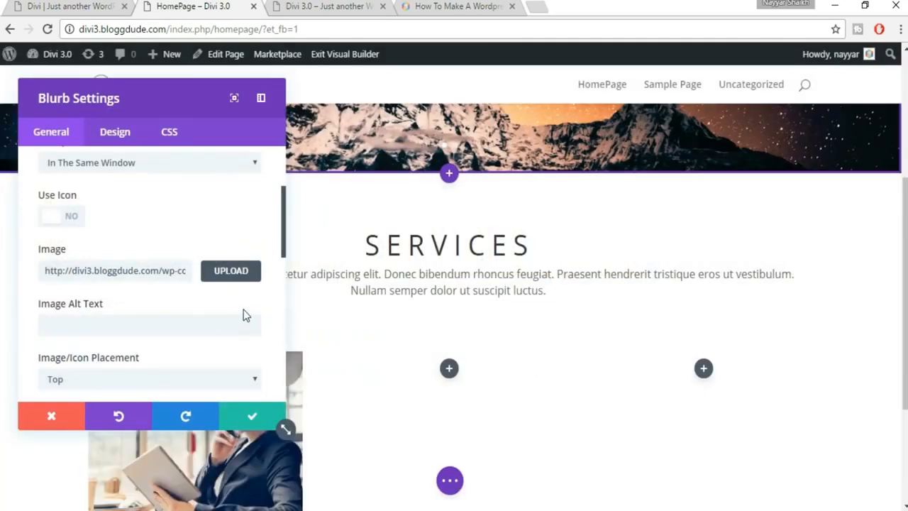
# Step: Set the blurb's image animation to Left To Right and keep its text centred
pyautogui.scroll(-2, 244, 309)
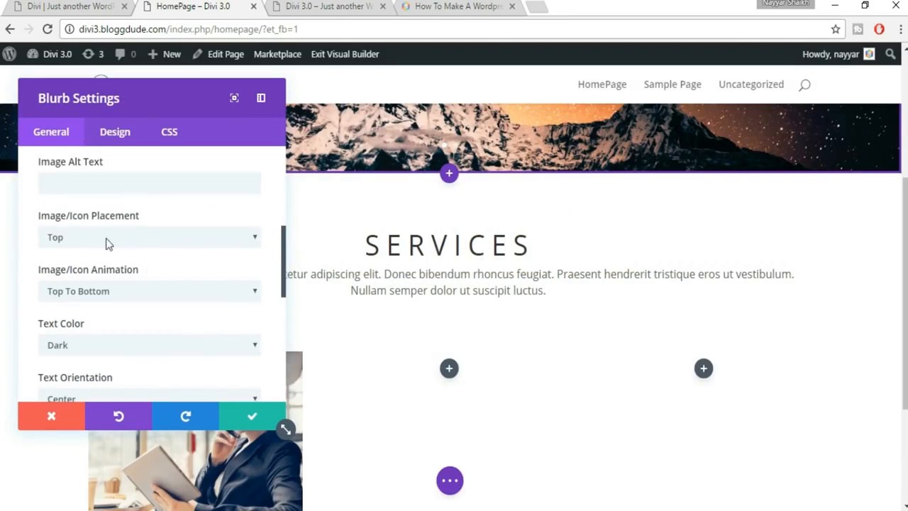
pyautogui.scroll(-1, 201, 245)
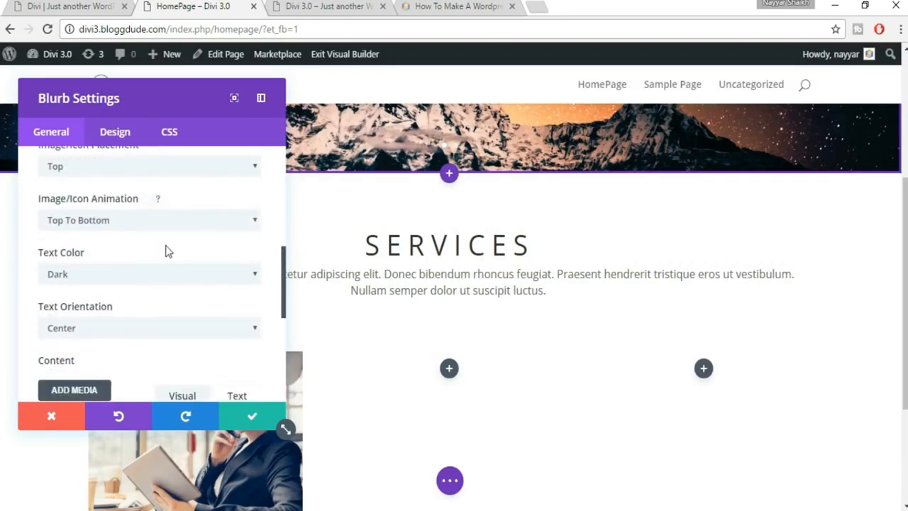
pyautogui.scroll(1, 168, 249)
pyautogui.scroll(-1, 177, 256)
pyautogui.click(119, 221)
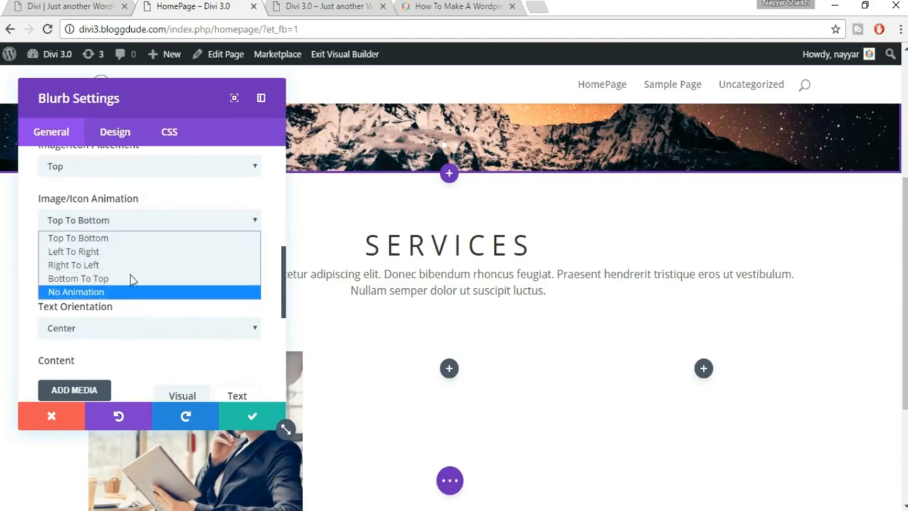
pyautogui.click(131, 255)
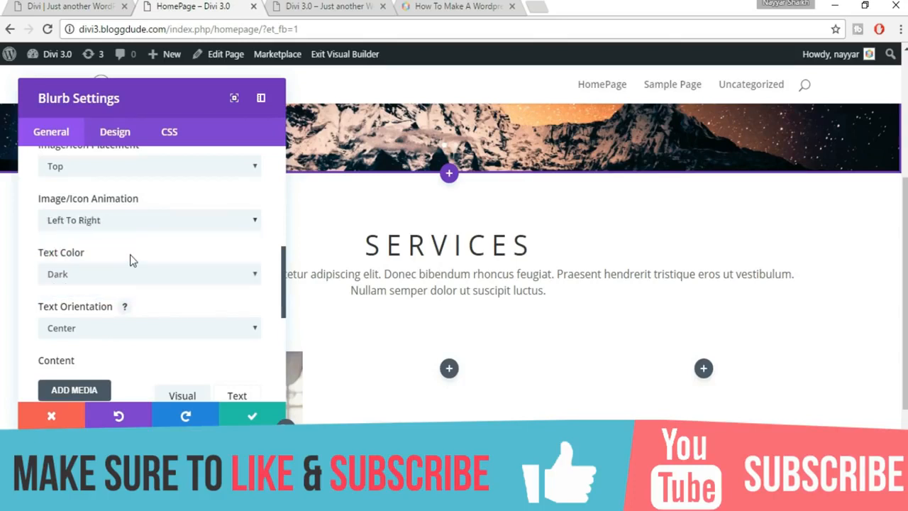
pyautogui.scroll(-1, 224, 291)
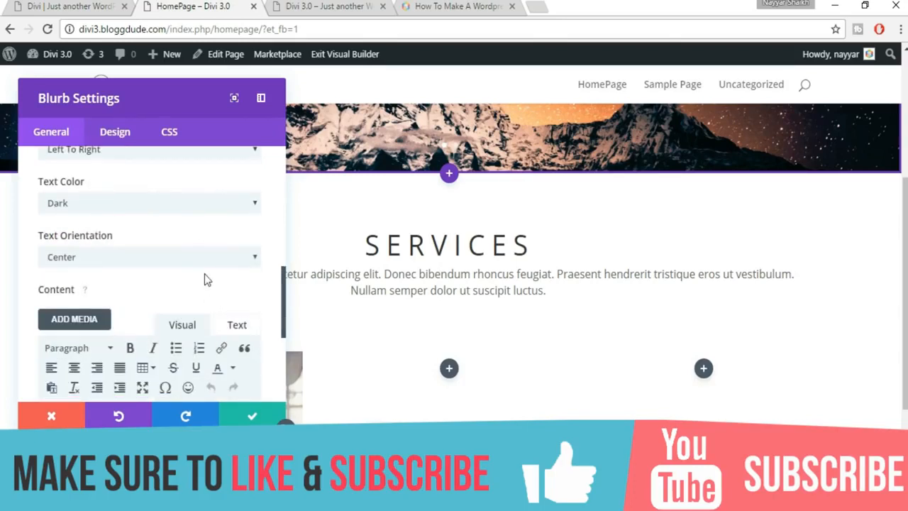
pyautogui.click(106, 260)
pyautogui.click(105, 260)
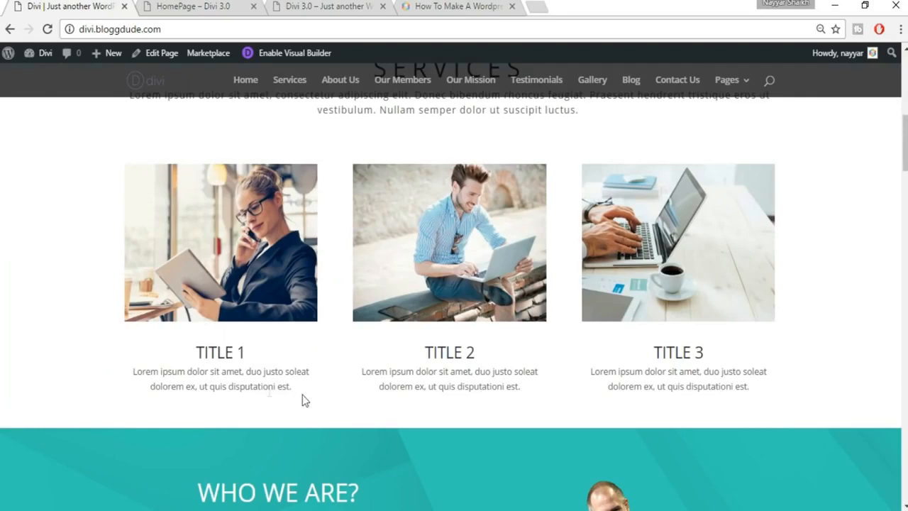
# Step: Paste the demo's Lorem ipsum paragraph into the blurb's Content and save the blurb
pyautogui.moveTo(304, 401); pyautogui.dragTo(132, 368)
pyautogui.hotkey('ctrl', 'c')
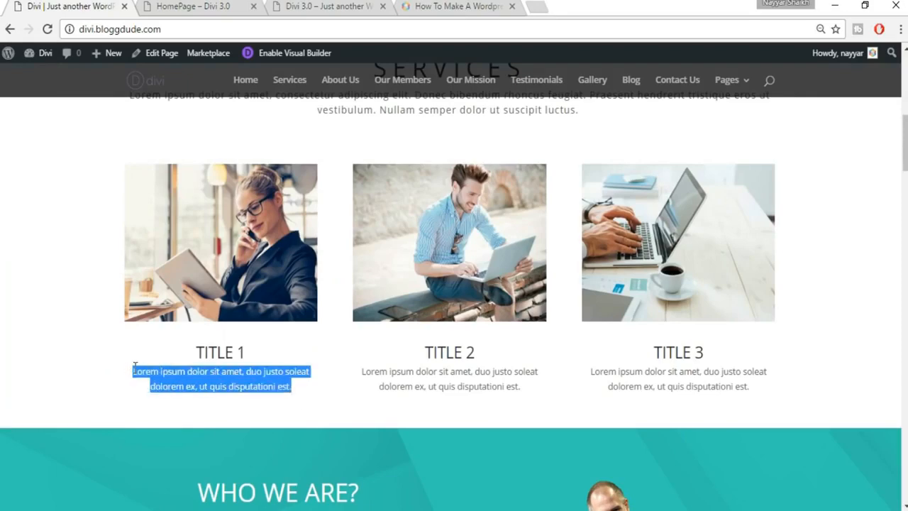
pyautogui.click(204, 5)
pyautogui.scroll(-5, 266, 297)
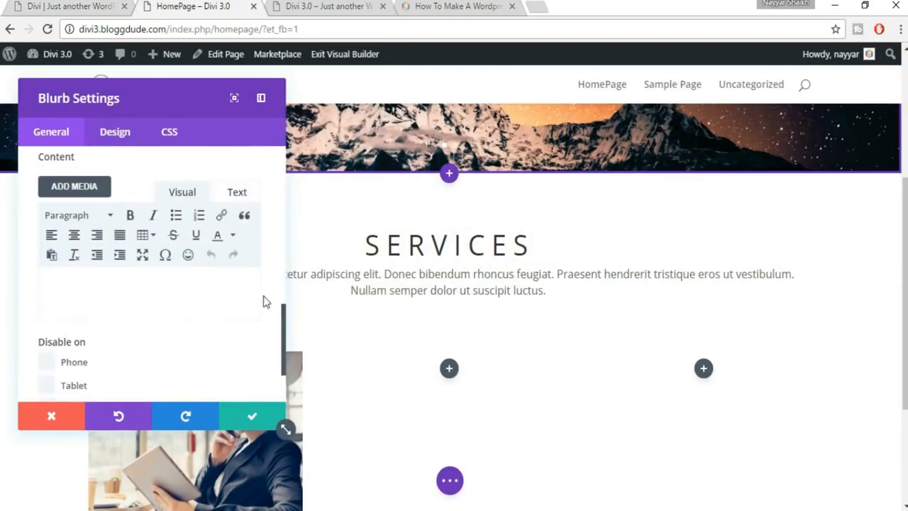
pyautogui.hotkey('ctrl', 'v')
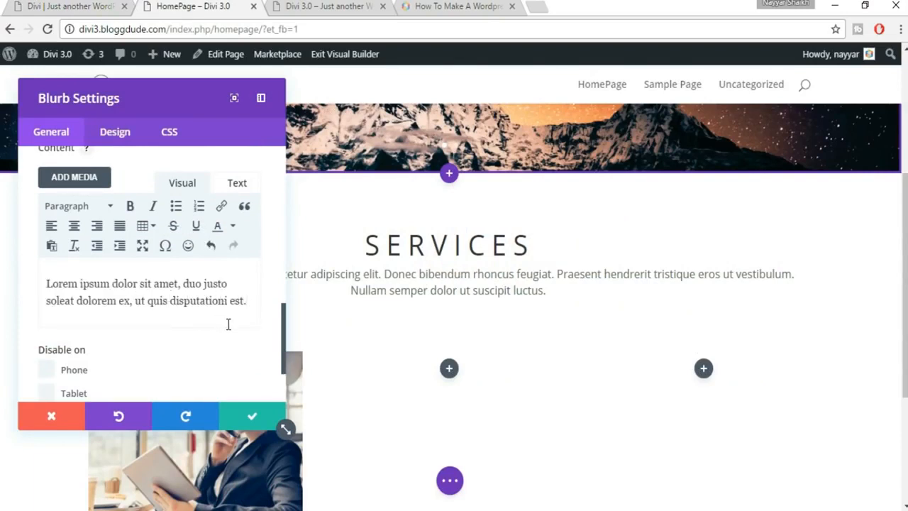
pyautogui.click(247, 417)
pyautogui.scroll(-2, 536, 368)
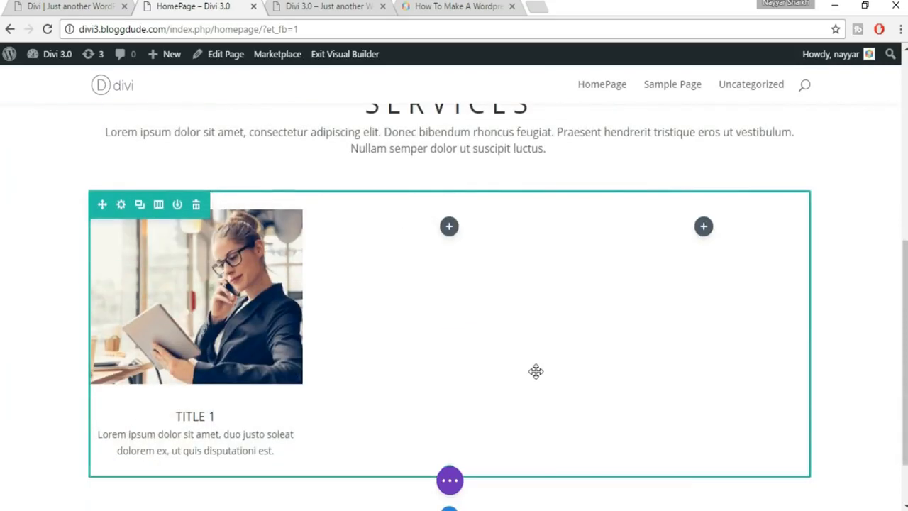
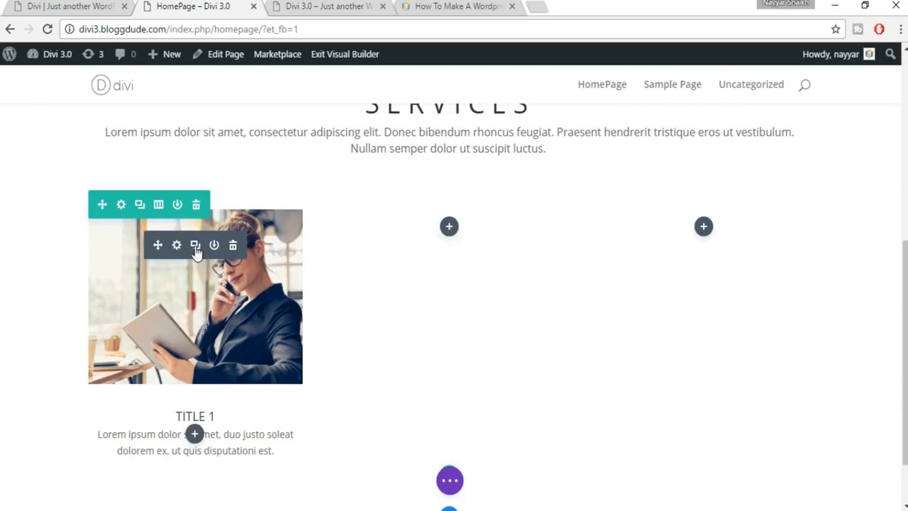
# Step: Duplicate the TITLE 1 blurb into the middle column and change its title to TITLE 2
pyautogui.click(195, 248)
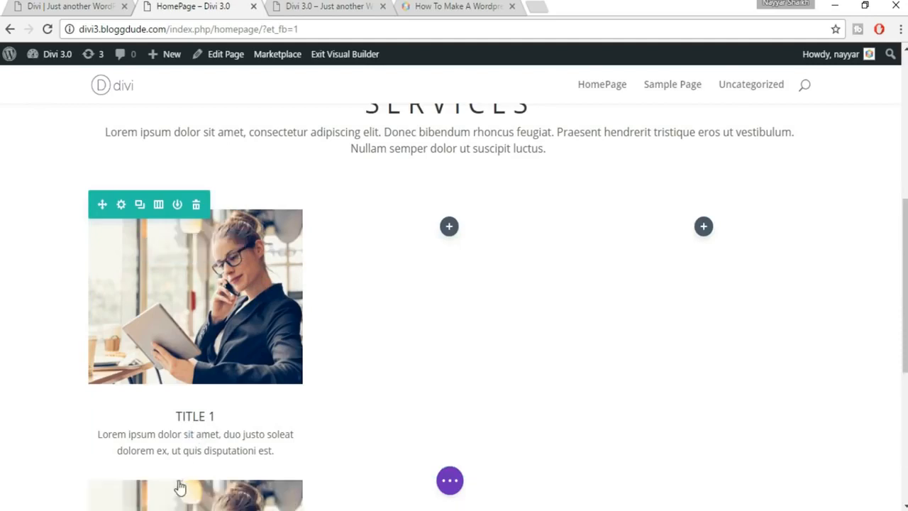
pyautogui.scroll(-1, 179, 488)
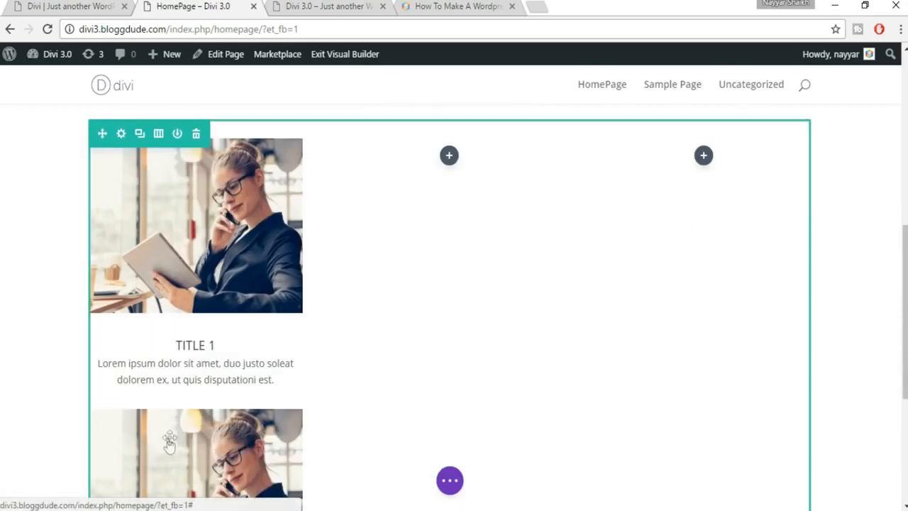
pyautogui.moveTo(159, 444); pyautogui.dragTo(433, 202)
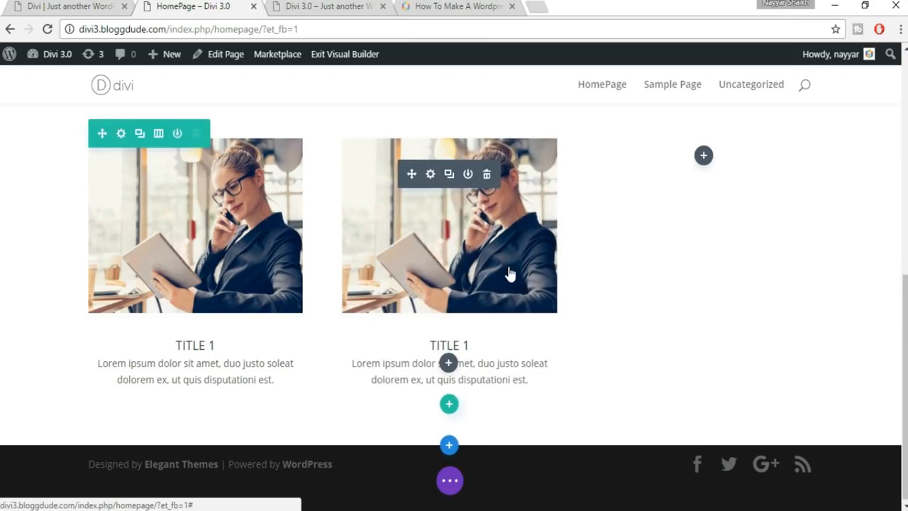
pyautogui.doubleClick(466, 346)
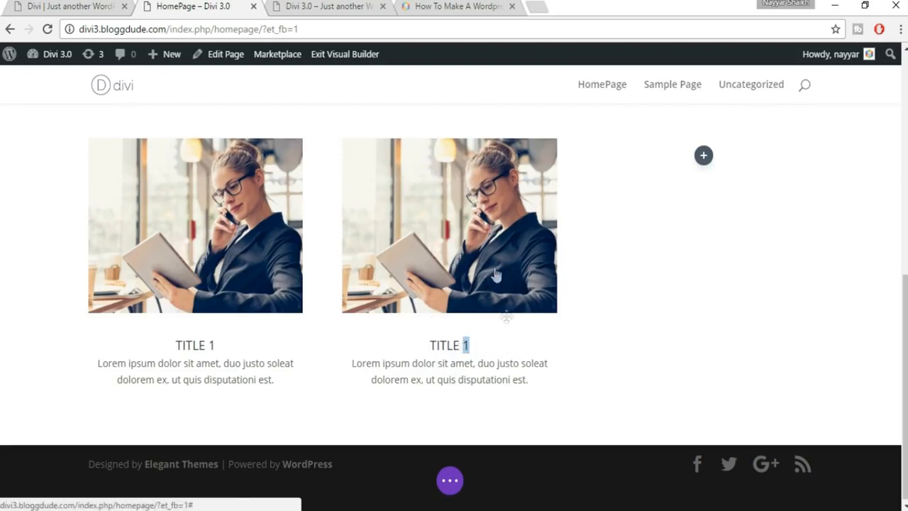
pyautogui.write('2')
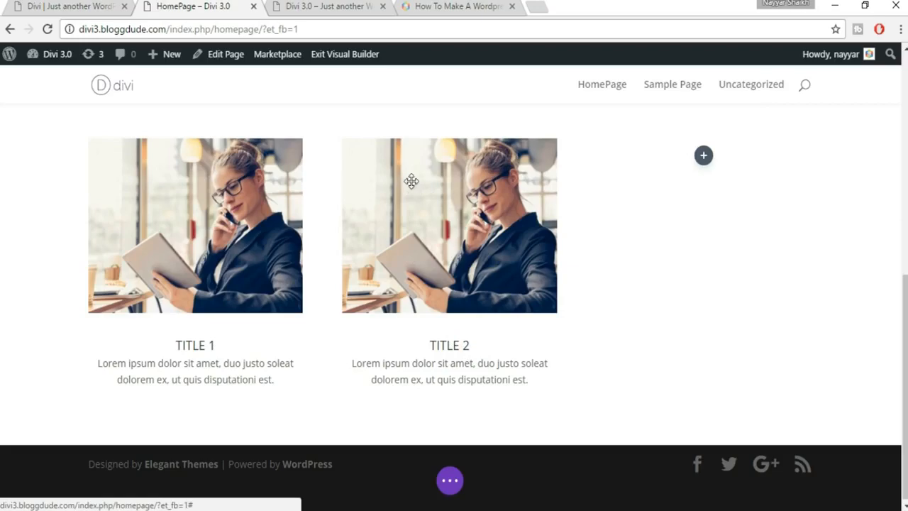
pyautogui.click(484, 266)
pyautogui.scroll(-3, 543, 295)
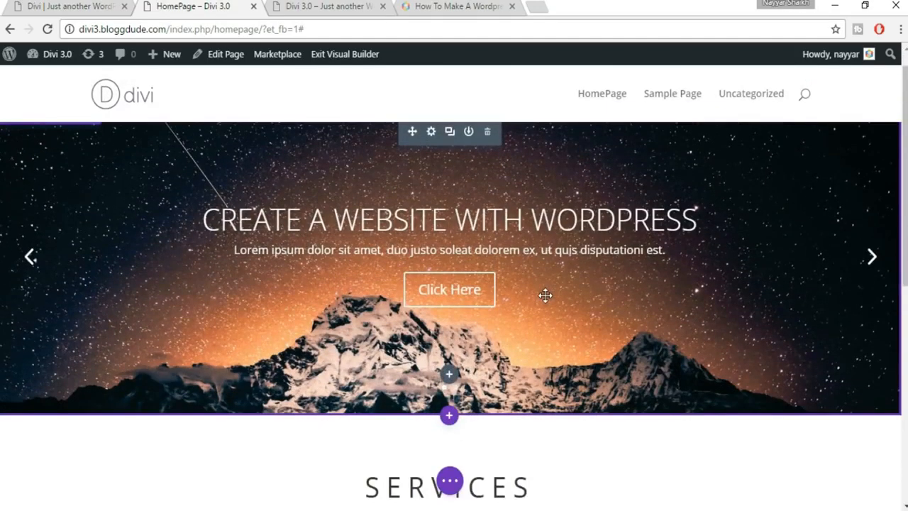
pyautogui.scroll(-5, 545, 296)
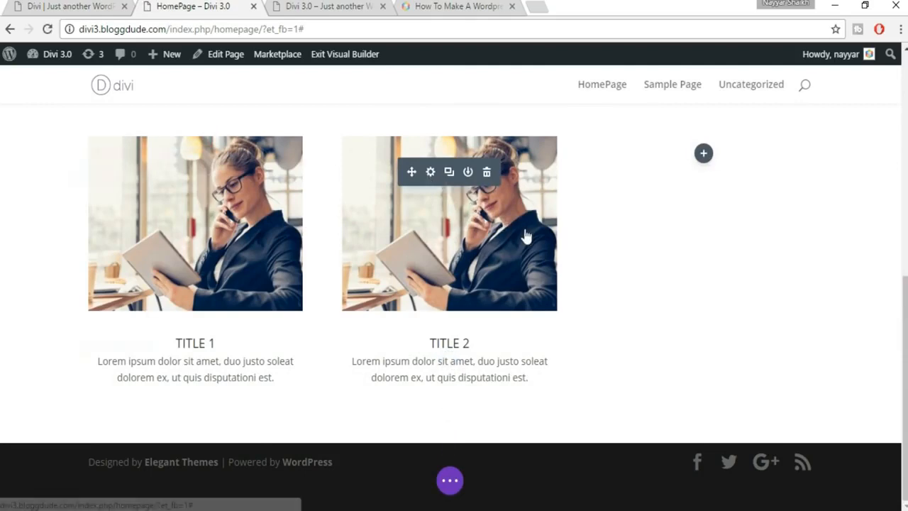
# Step: Replace the TITLE 2 blurb's image with the man-with-laptop photo and save it
pyautogui.click(430, 172)
pyautogui.scroll(-2, 178, 271)
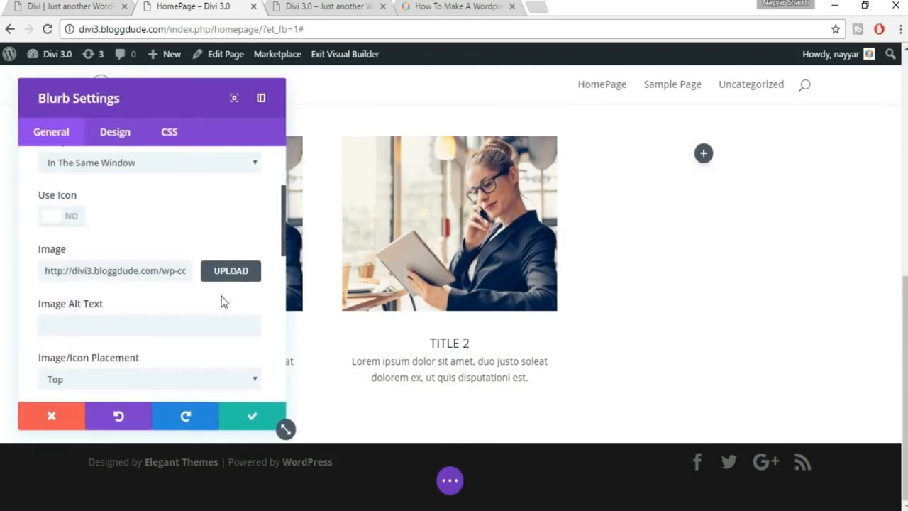
pyautogui.click(231, 272)
pyautogui.scroll(-5, 177, 364)
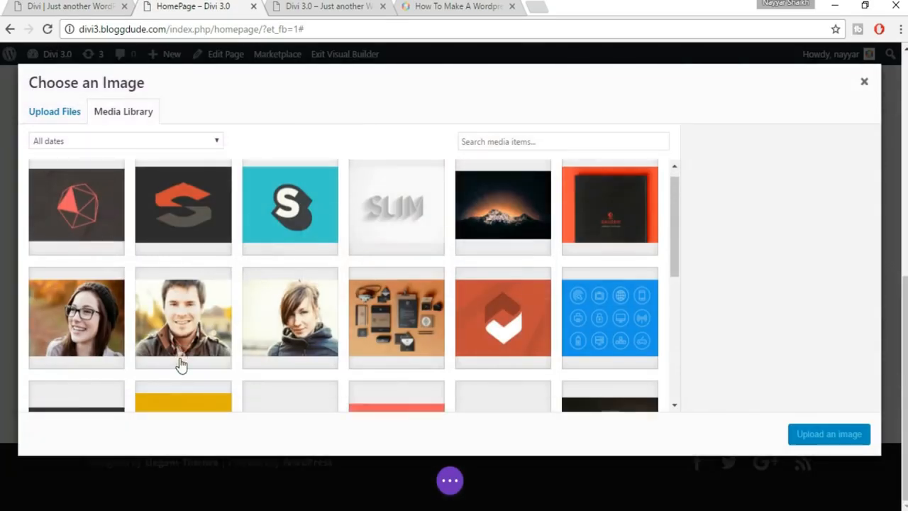
pyautogui.click(183, 259)
pyautogui.click(800, 438)
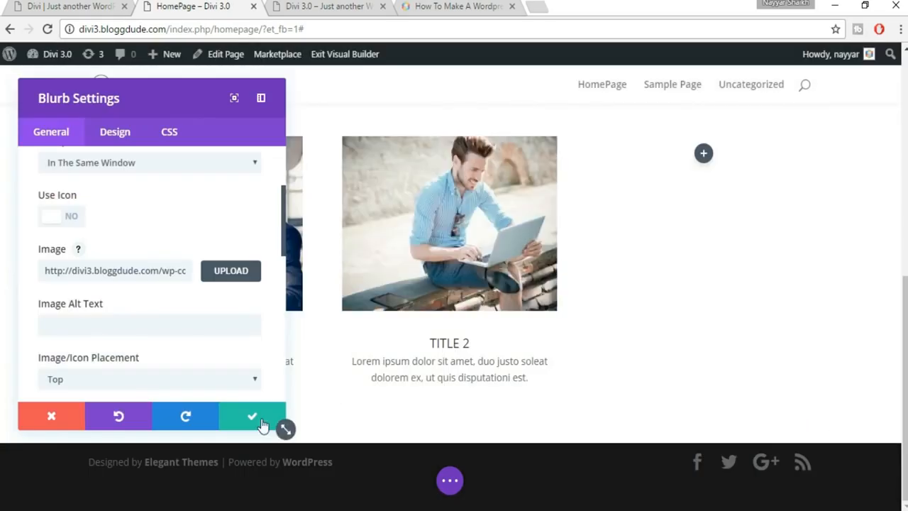
pyautogui.click(262, 424)
# Step: Duplicate the TITLE 2 blurb into the empty third column and select its title number to retitle it TITLE 3
pyautogui.click(449, 172)
pyautogui.moveTo(403, 434); pyautogui.dragTo(674, 250)
pyautogui.doubleClick(722, 343)
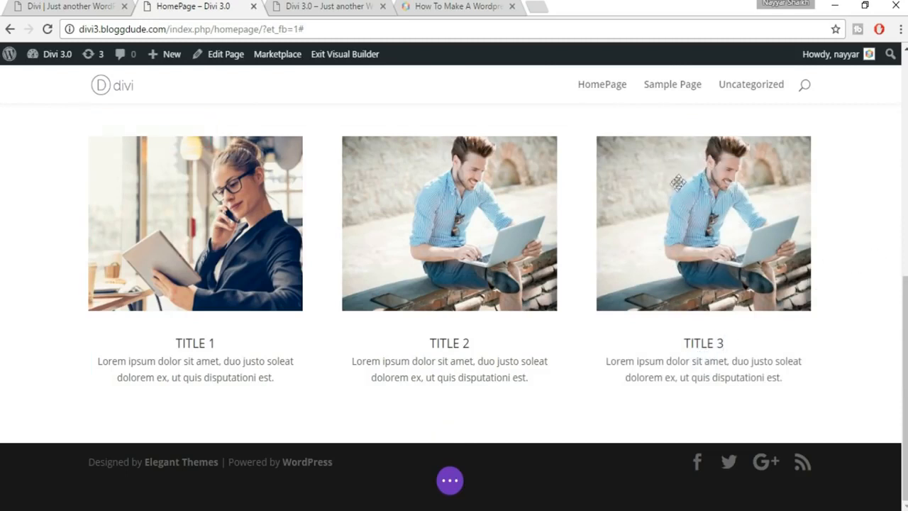
# Step: Give the third blurb the gal-2 laptop-and-coffee photo and save it
pyautogui.moveTo(678, 182)
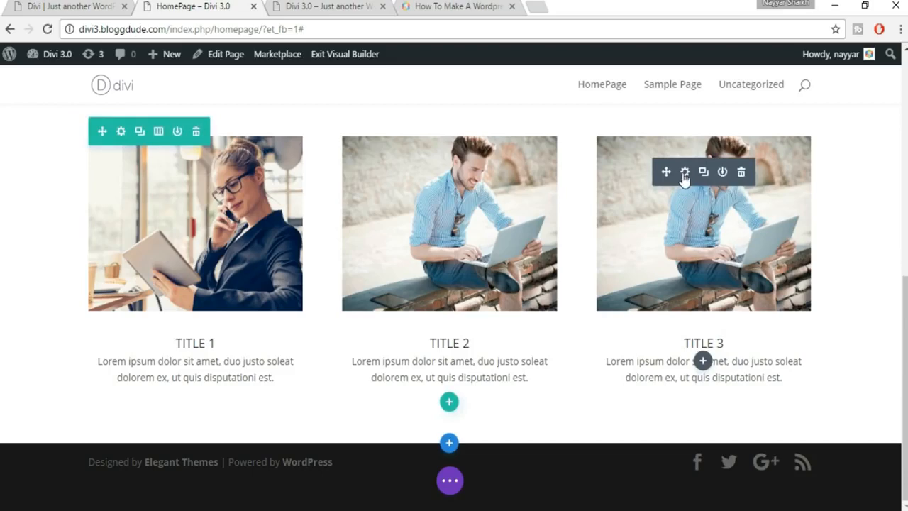
pyautogui.click(685, 173)
pyautogui.scroll(-2, 238, 277)
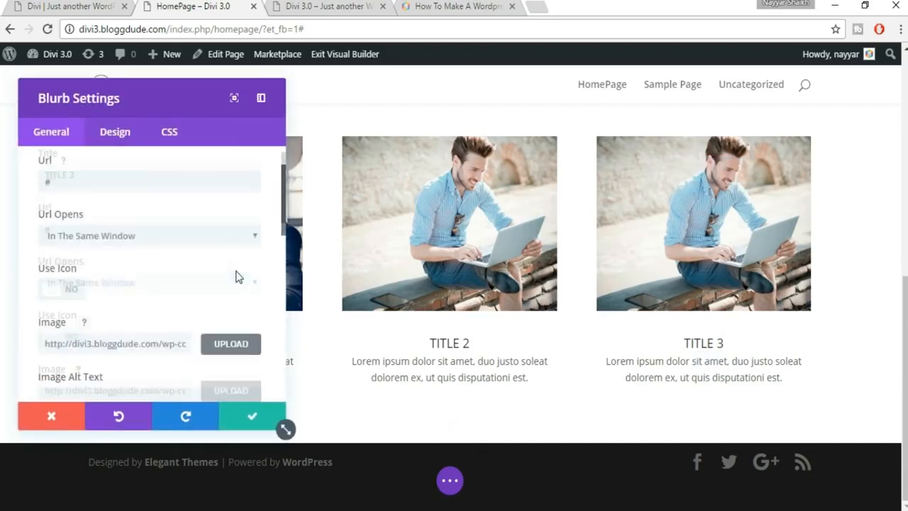
pyautogui.scroll(-1, 237, 277)
pyautogui.click(230, 271)
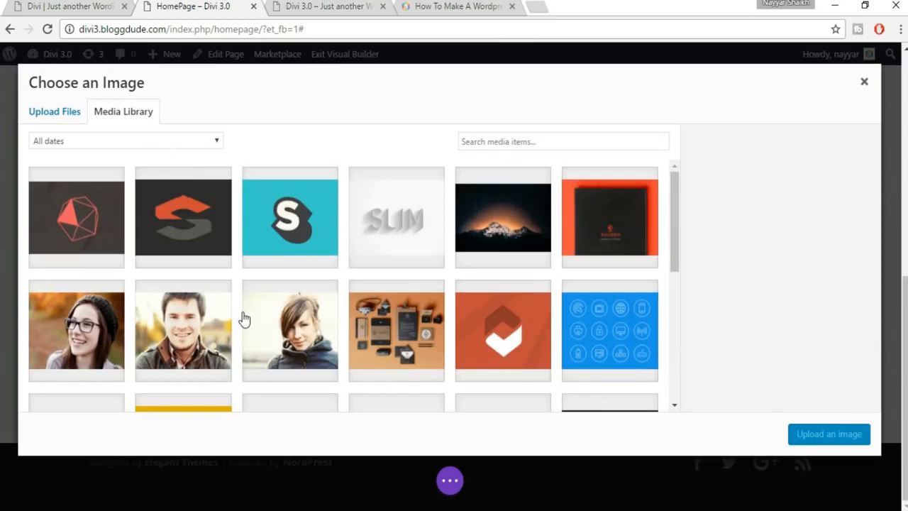
pyautogui.scroll(-6, 241, 318)
pyautogui.click(291, 236)
pyautogui.click(825, 433)
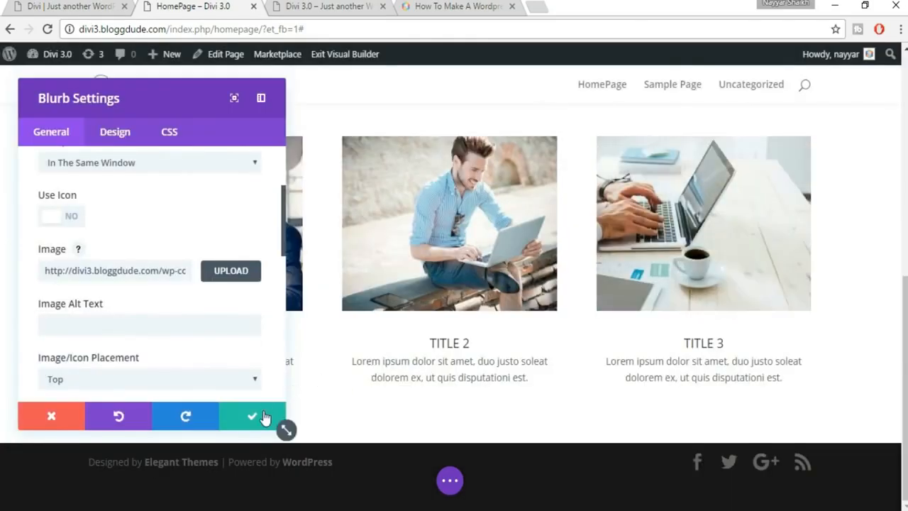
pyautogui.click(261, 417)
pyautogui.scroll(1, 598, 350)
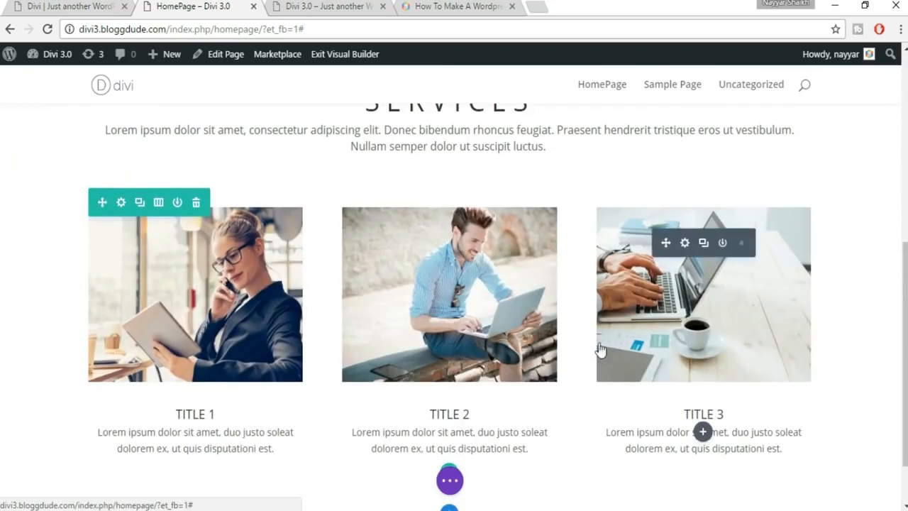
pyautogui.scroll(5, 454, 284)
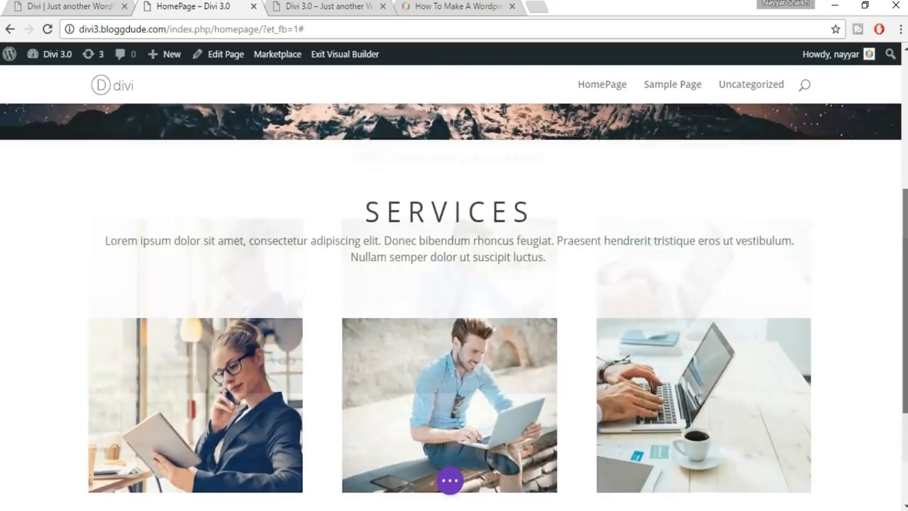
pyautogui.scroll(-10, 454, 284)
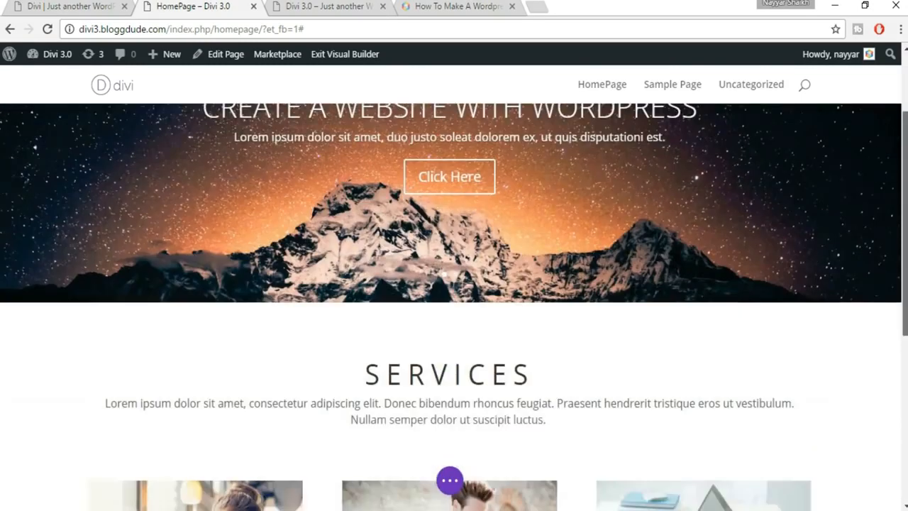
pyautogui.scroll(6, 454, 284)
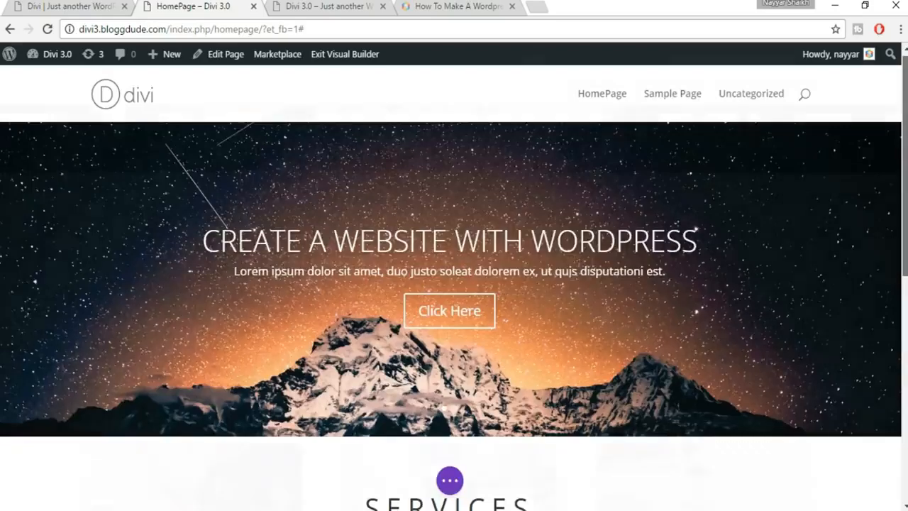
pyautogui.scroll(-5, 454, 283)
pyautogui.scroll(4, 454, 284)
pyautogui.scroll(2, 454, 283)
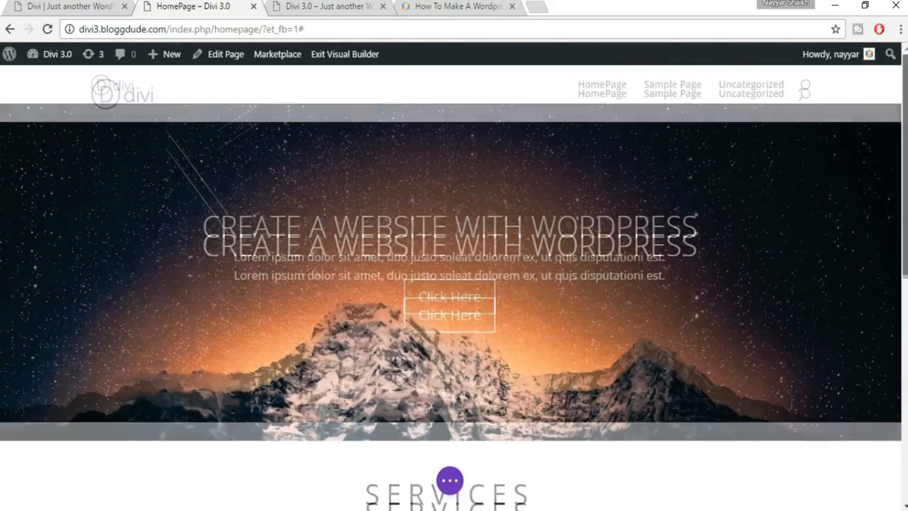
pyautogui.scroll(-6, 906, 293)
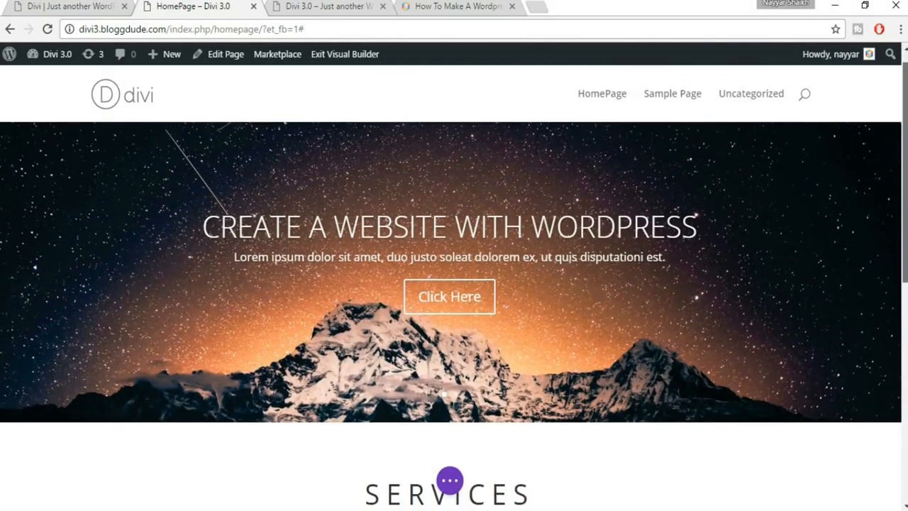
pyautogui.scroll(7, 906, 292)
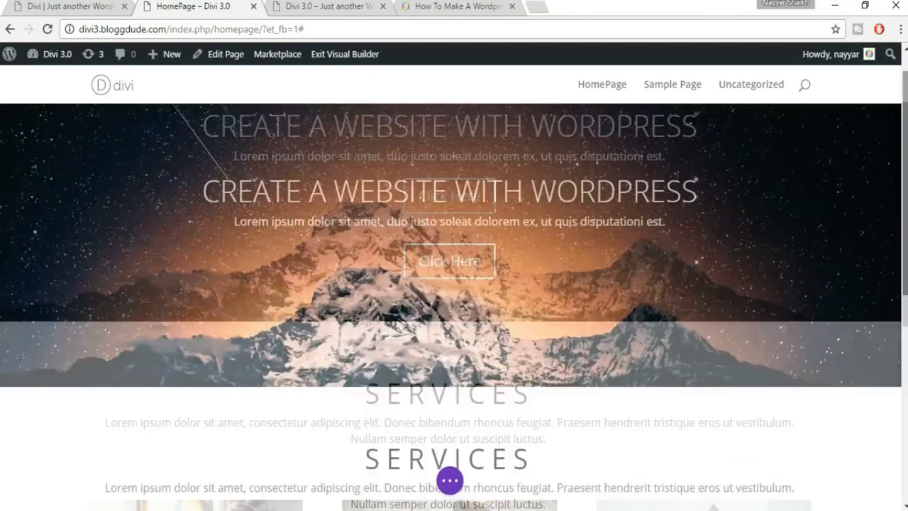
pyautogui.scroll(-4, 454, 283)
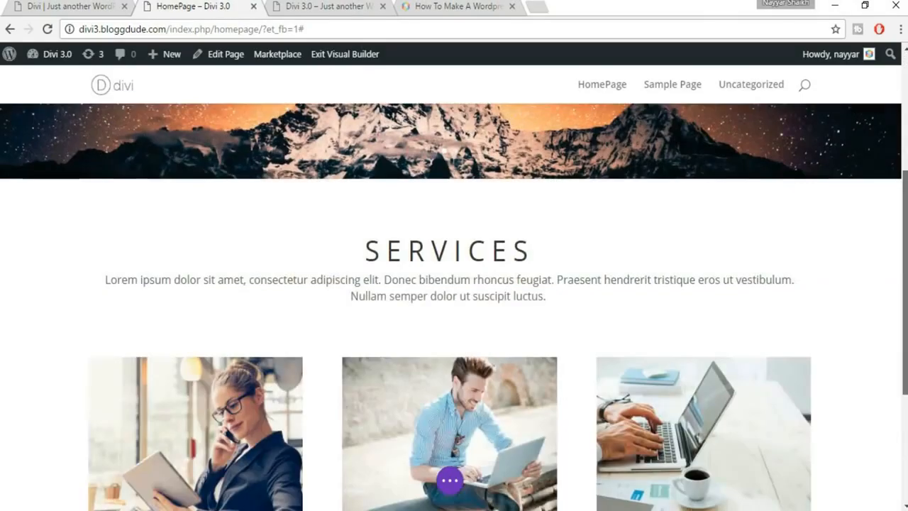
pyautogui.scroll(-2, 454, 283)
pyautogui.scroll(6, 454, 284)
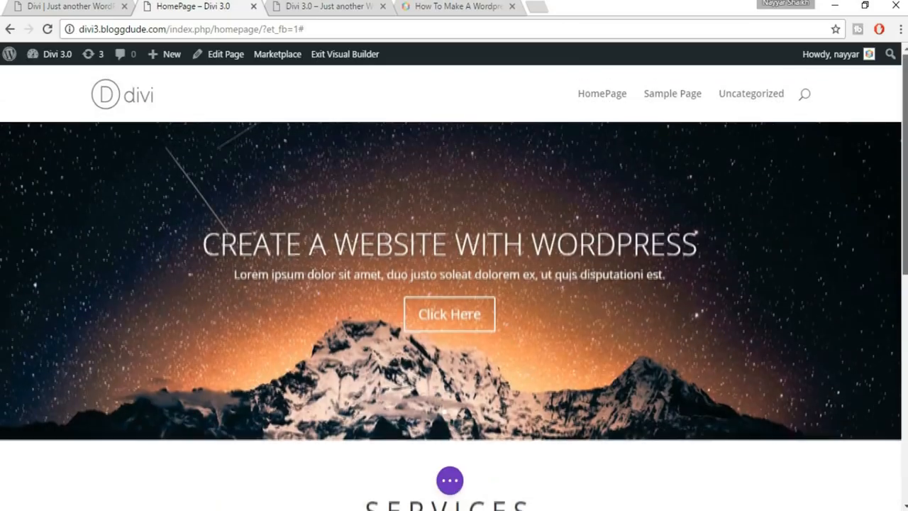
pyautogui.scroll(-4, 906, 285)
pyautogui.scroll(-2, 905, 284)
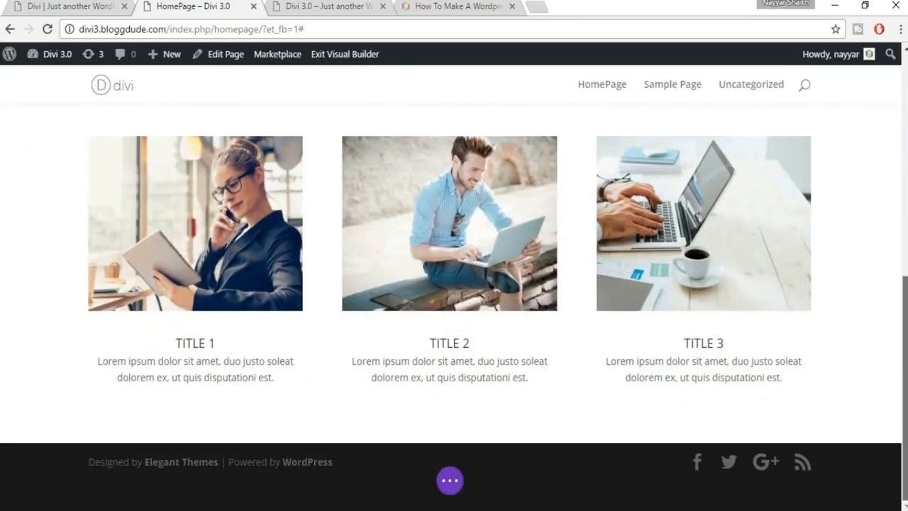
pyautogui.scroll(4, 905, 285)
pyautogui.scroll(3, 453, 284)
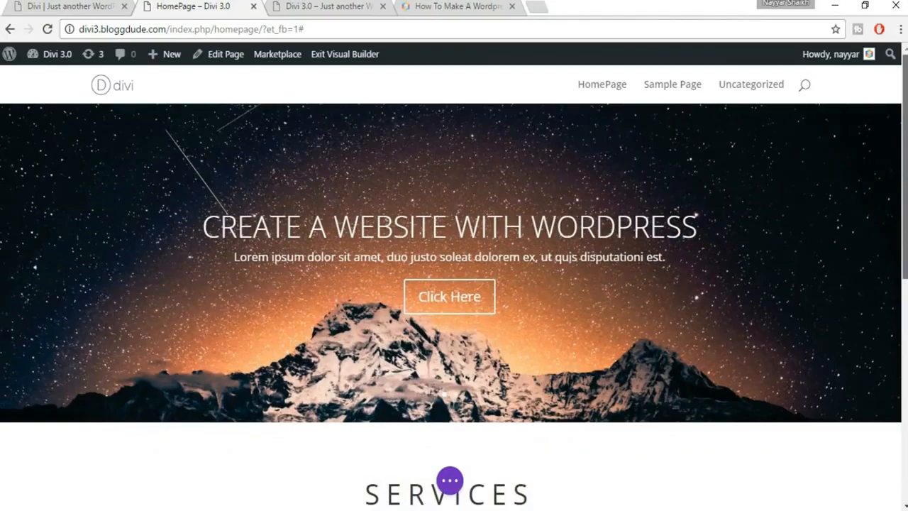
pyautogui.scroll(-6, 906, 358)
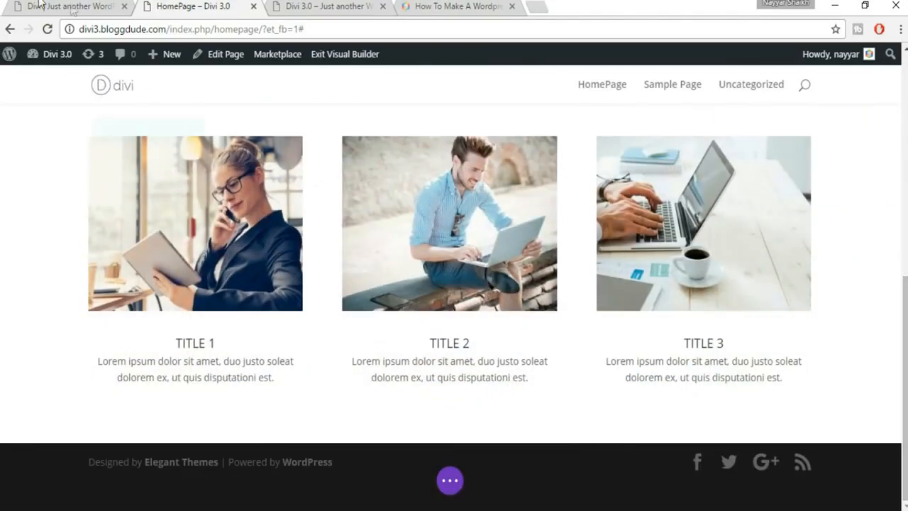
# Step: Review the WHO WE ARE? paragraph on the live site, then return to the HomePage editor
pyautogui.click(71, 6)
pyautogui.scroll(-3, 533, 325)
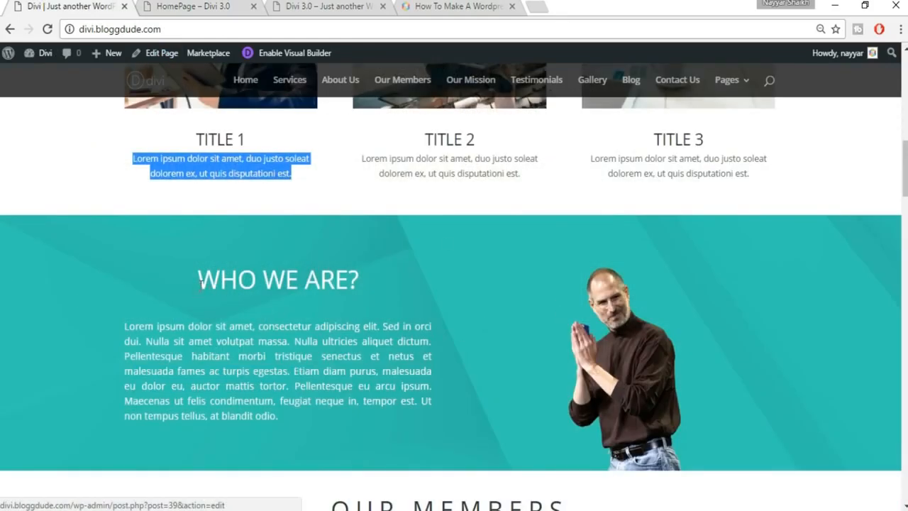
pyautogui.moveTo(118, 334)
pyautogui.mouseDown()
pyautogui.moveTo(277, 416)
pyautogui.moveTo(301, 411)
pyautogui.moveTo(114, 323)
pyautogui.mouseUp()
pyautogui.click(240, 403)
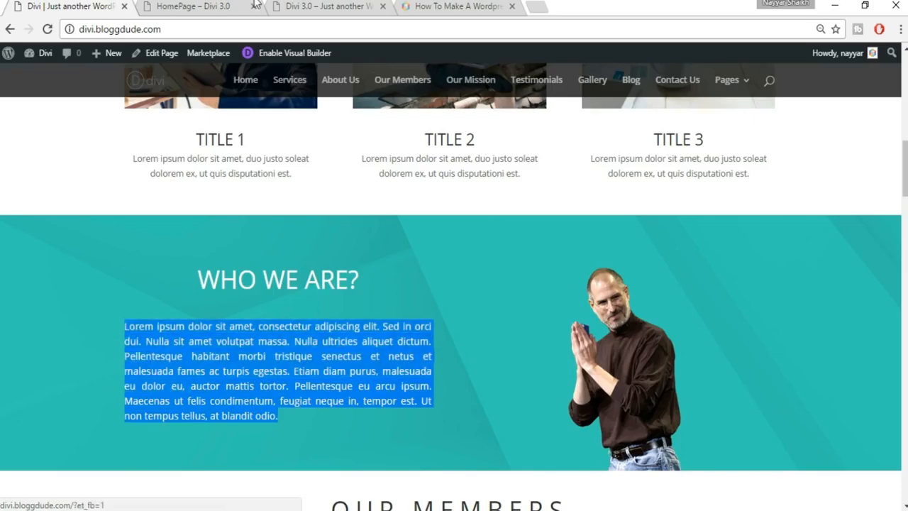
pyautogui.click(227, 6)
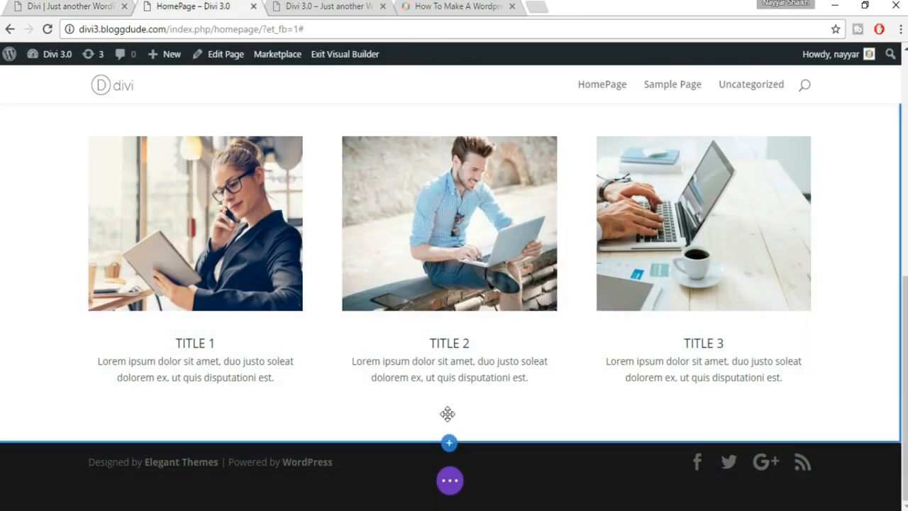
# Step: Expand the page-level view and save controls at the bottom of the Visual Builder
pyautogui.click(443, 482)
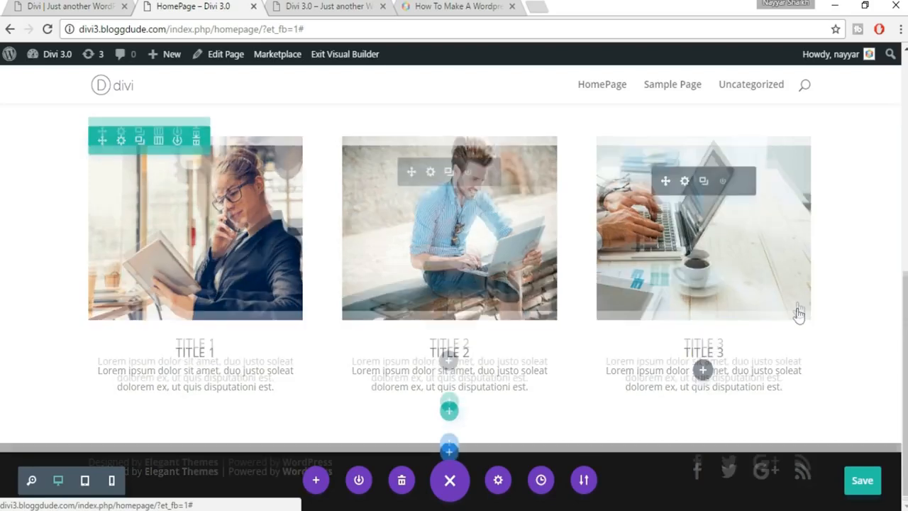
pyautogui.scroll(2, 799, 313)
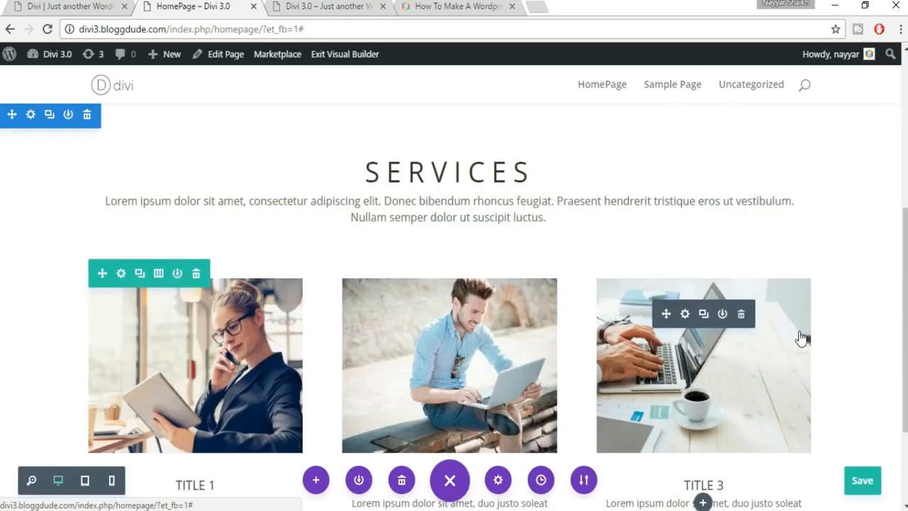
pyautogui.scroll(-2, 800, 338)
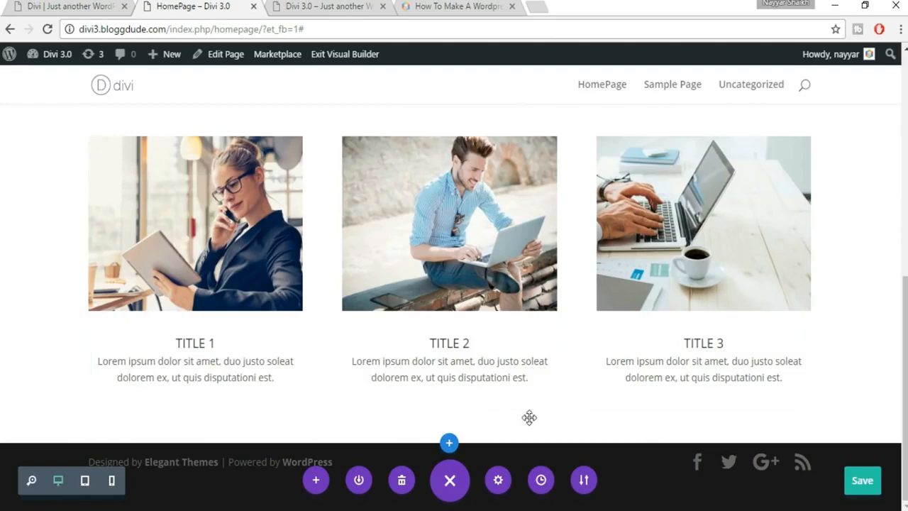
pyautogui.scroll(2, 527, 416)
pyautogui.scroll(2, 529, 417)
pyautogui.scroll(-4, 529, 417)
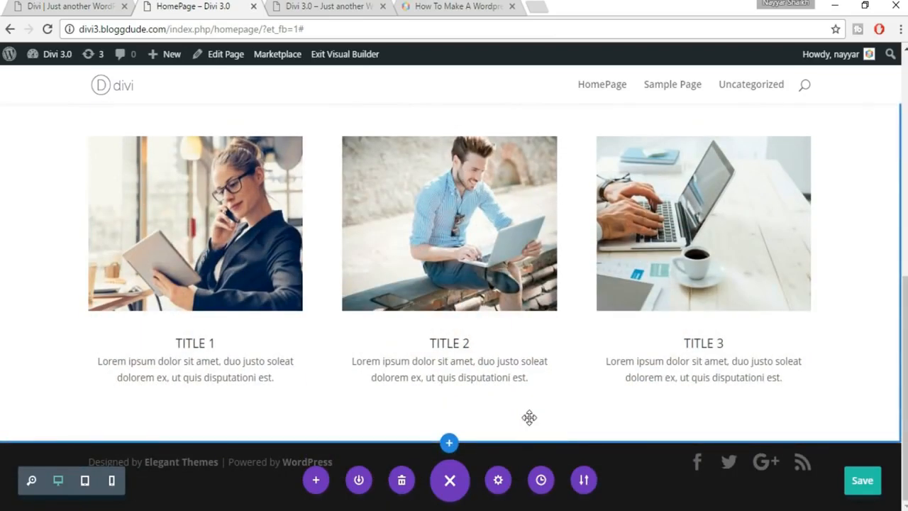
pyautogui.moveTo(511, 396)
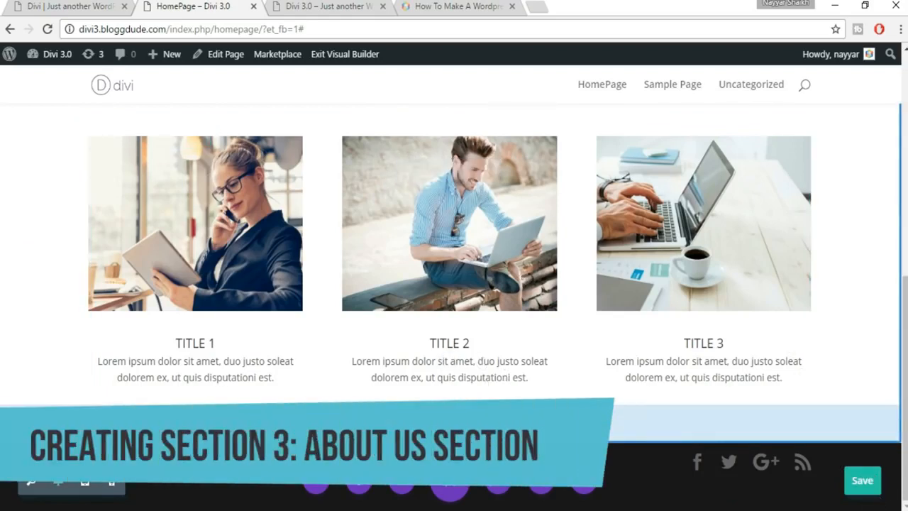
# Step: Add a new Regular section below the services row with a two-column row
pyautogui.click(449, 440)
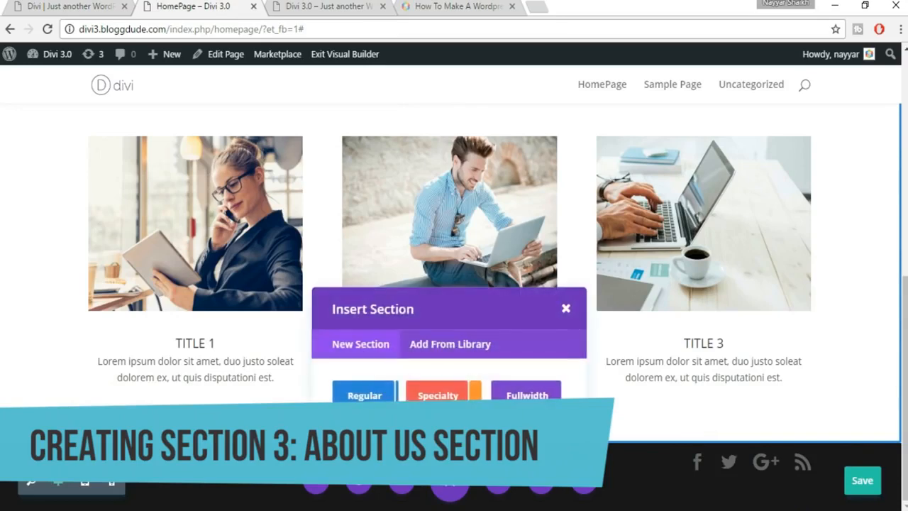
pyautogui.click(354, 395)
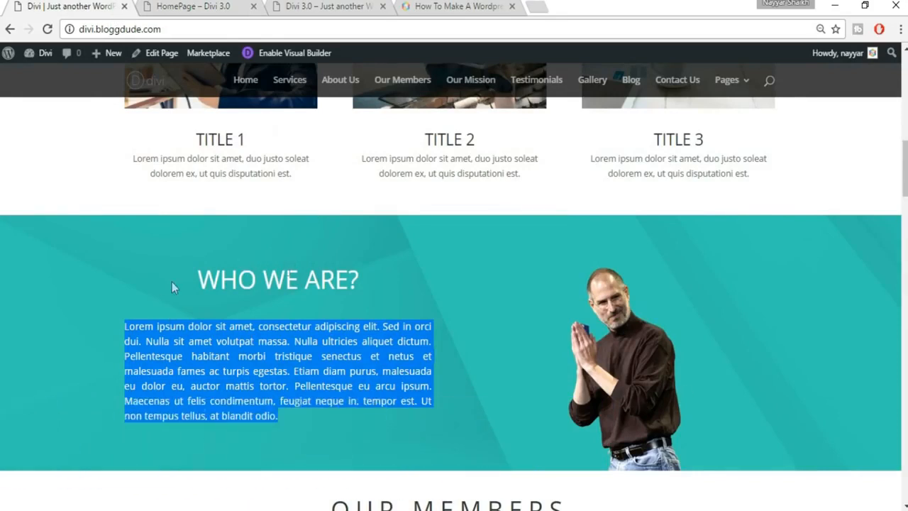
pyautogui.click(274, 269)
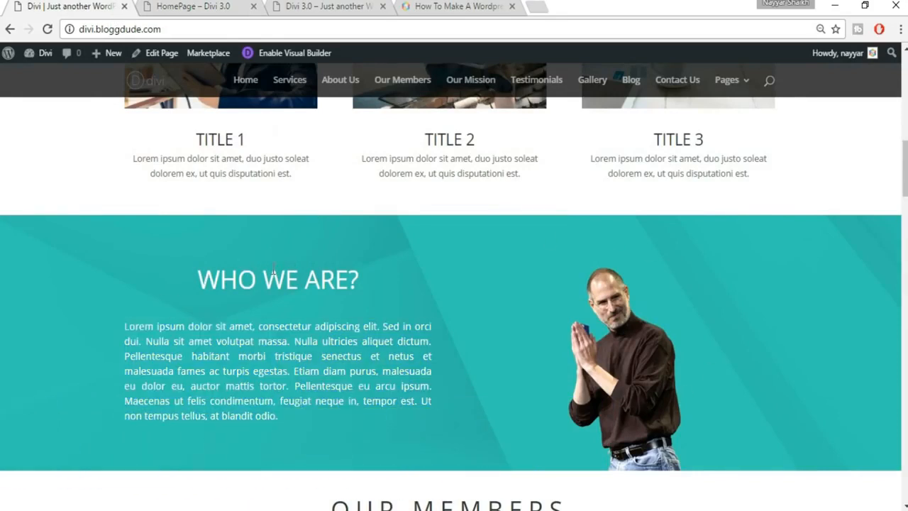
pyautogui.moveTo(183, 270); pyautogui.dragTo(648, 342)
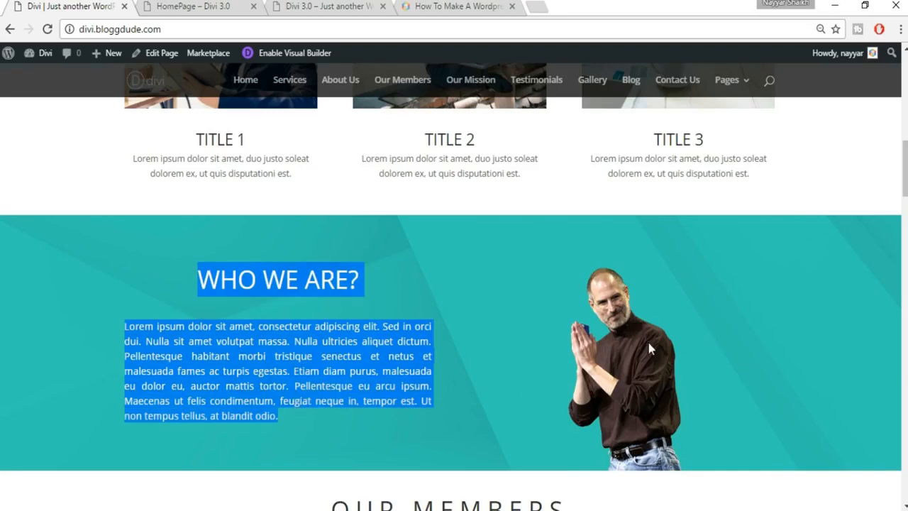
pyautogui.click(190, 6)
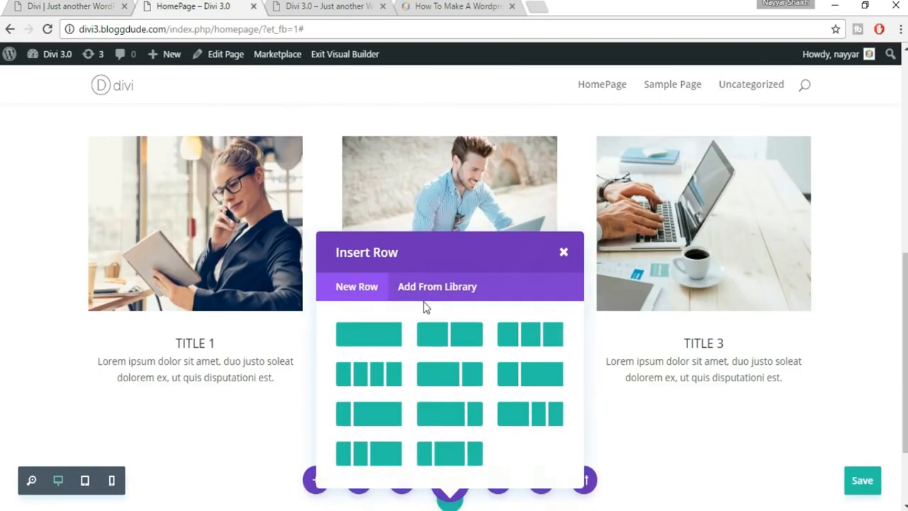
pyautogui.click(466, 346)
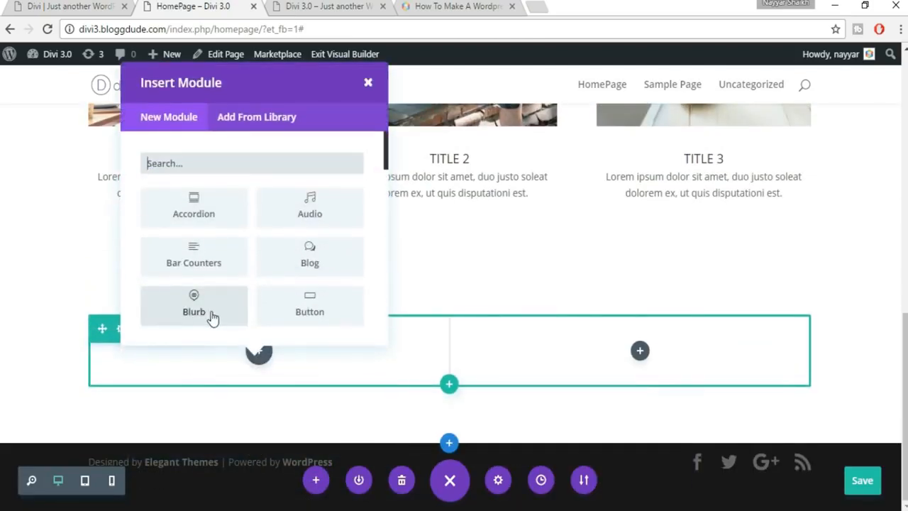
# Step: Insert a Call To Action module into the new row's left column
pyautogui.click(30, 6)
pyautogui.click(291, 371)
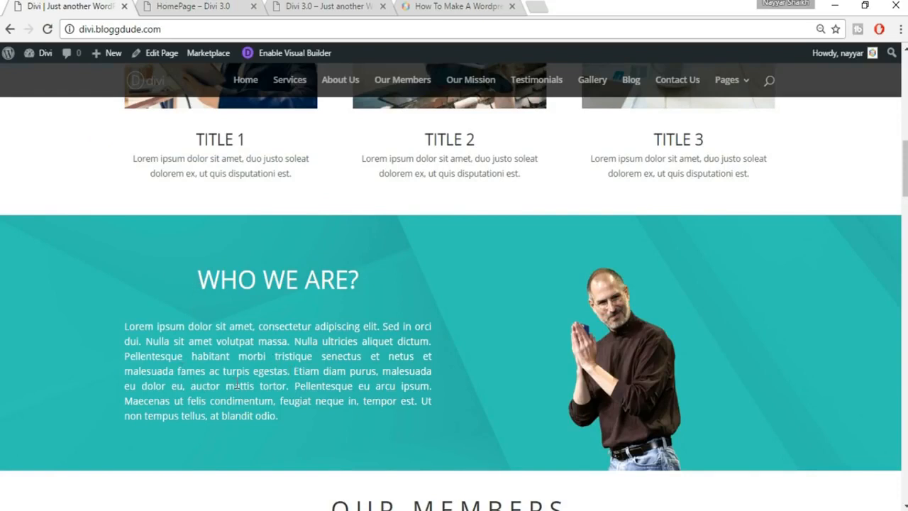
pyautogui.moveTo(192, 284); pyautogui.dragTo(313, 425)
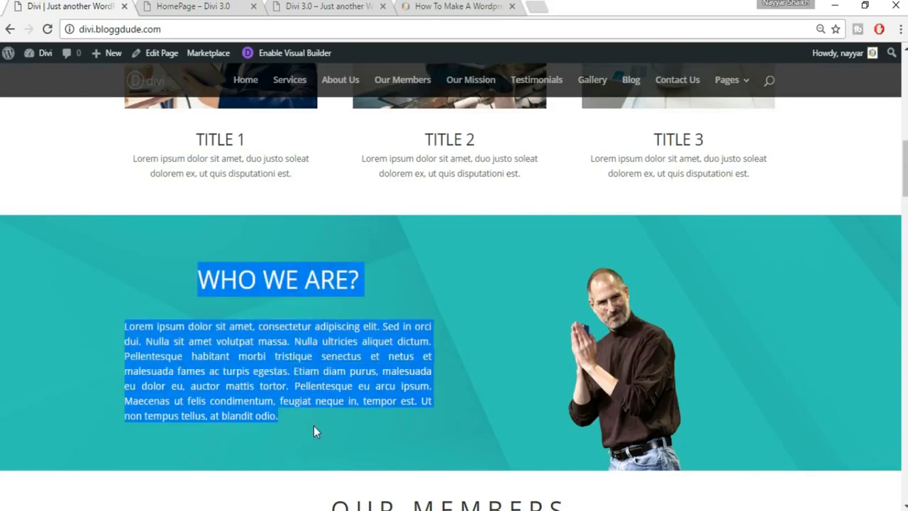
pyautogui.click(307, 403)
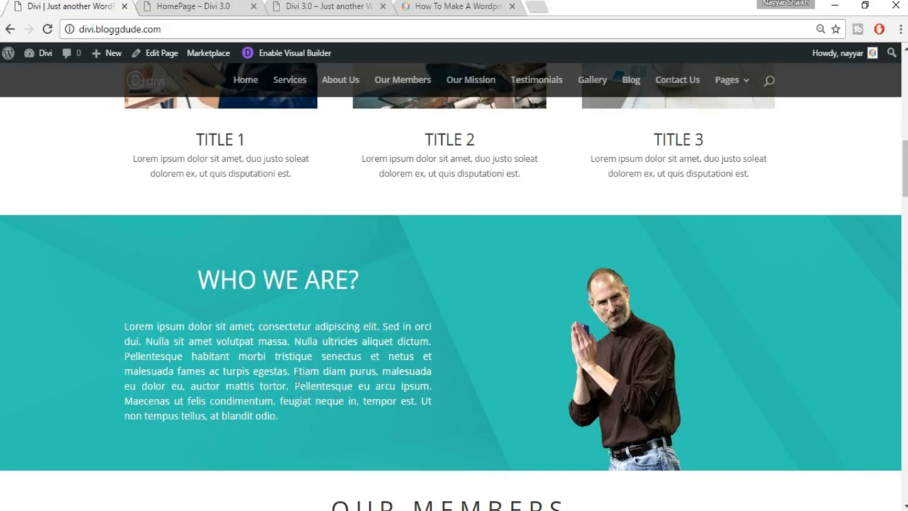
pyautogui.click(220, 4)
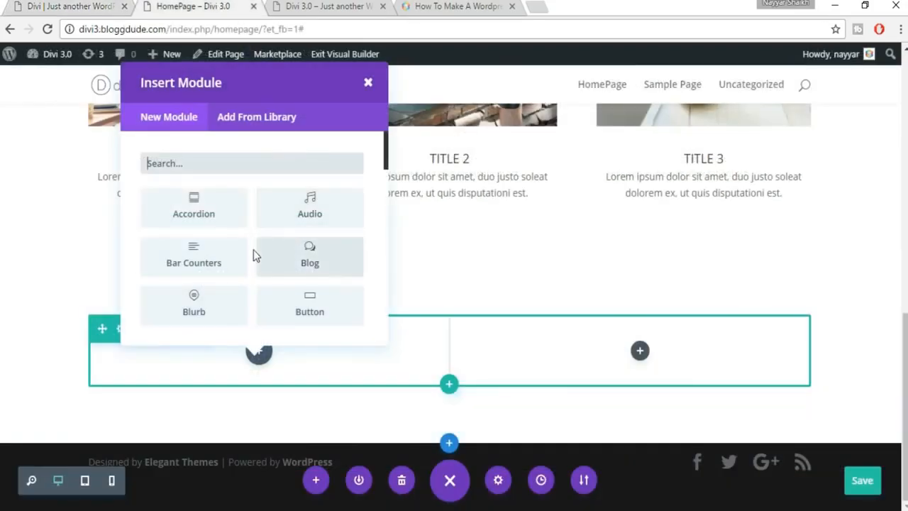
pyautogui.scroll(-2, 314, 304)
pyautogui.click(192, 207)
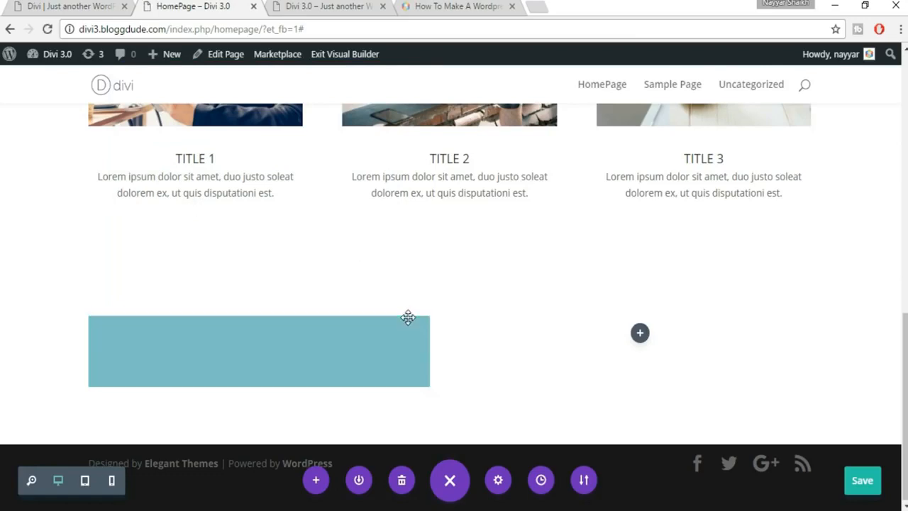
# Step: Paste WHO WE ARE? as the call-to-action title and turn off Use Background Color
pyautogui.click(37, 5)
pyautogui.tripleClick(252, 271)
pyautogui.hotkey('ctrl', 'c')
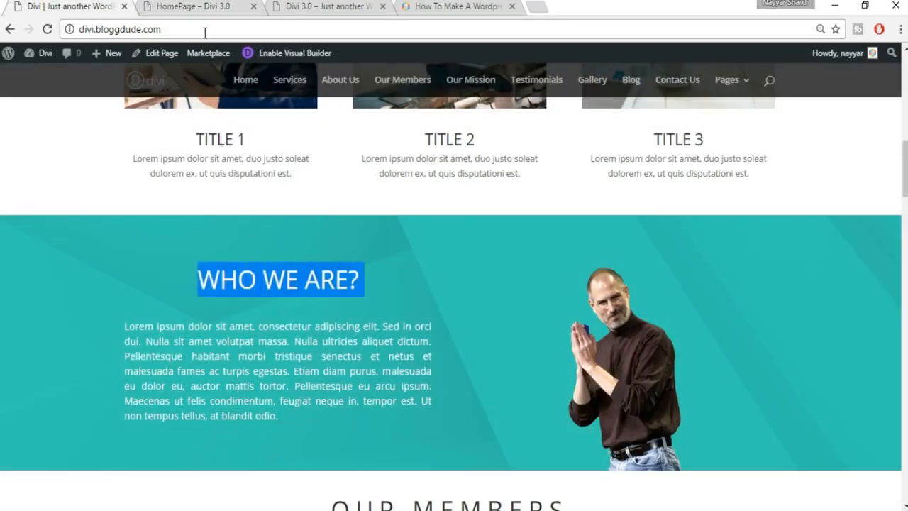
pyautogui.click(210, 6)
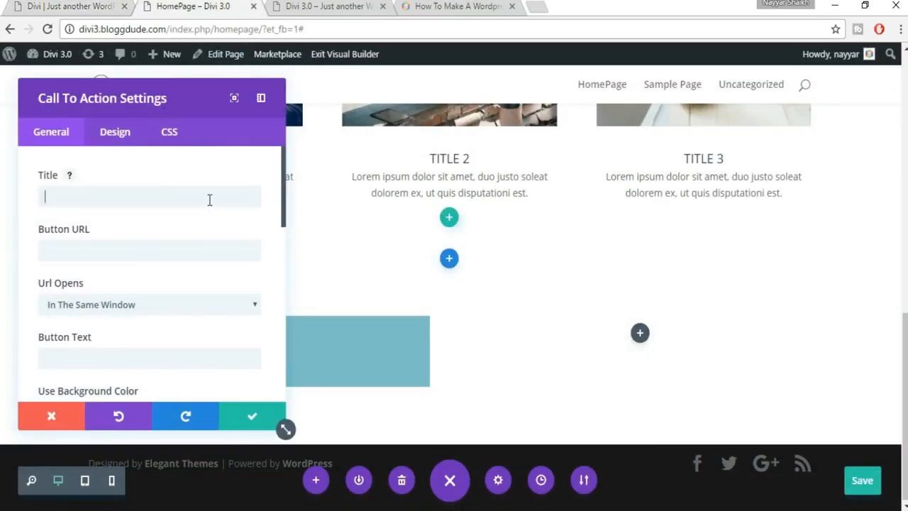
pyautogui.hotkey('ctrl', 'v')
pyautogui.scroll(-4, 255, 303)
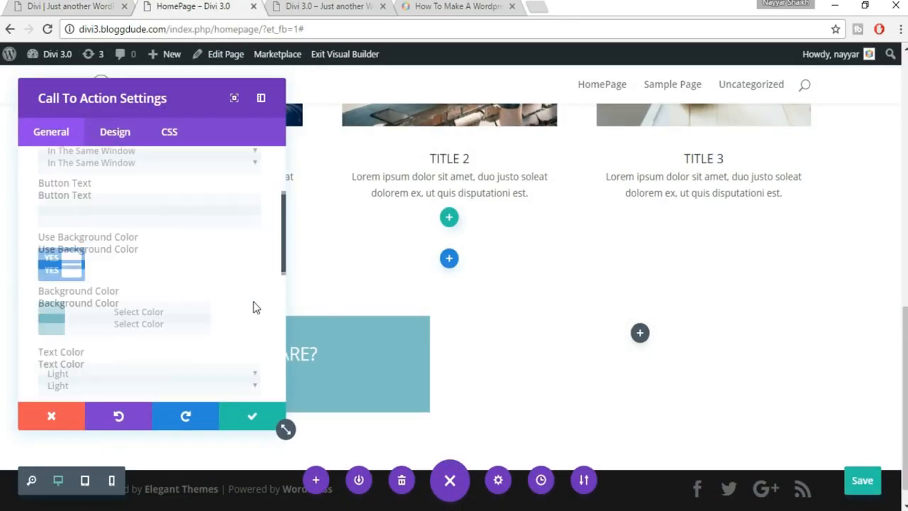
pyautogui.scroll(-2, 254, 302)
pyautogui.scroll(1, 137, 227)
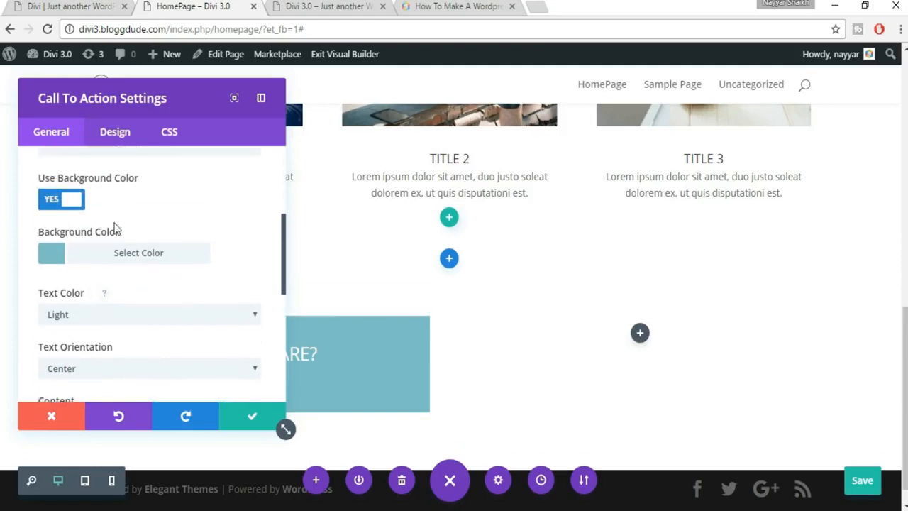
pyautogui.click(52, 201)
# Step: Paste the live site's Lorem ipsum paragraph as the module content and save it
pyautogui.click(65, 5)
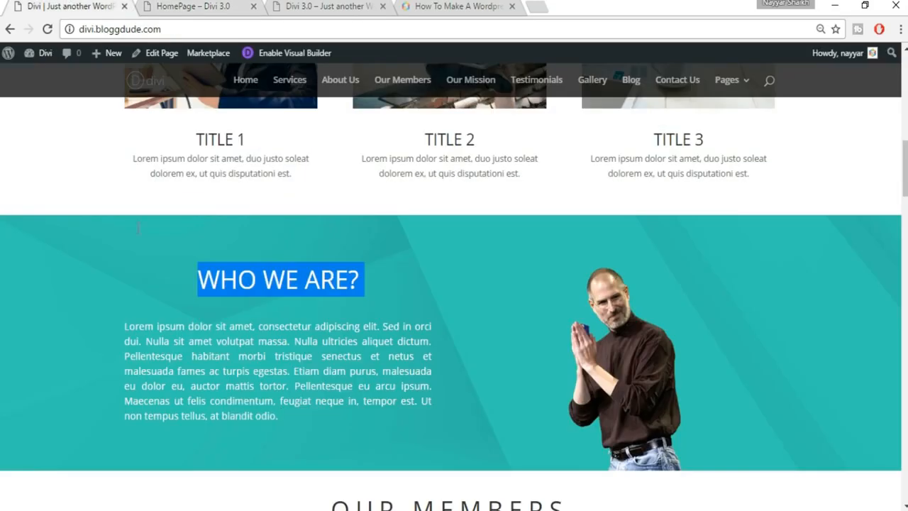
pyautogui.moveTo(124, 327); pyautogui.dragTo(286, 415)
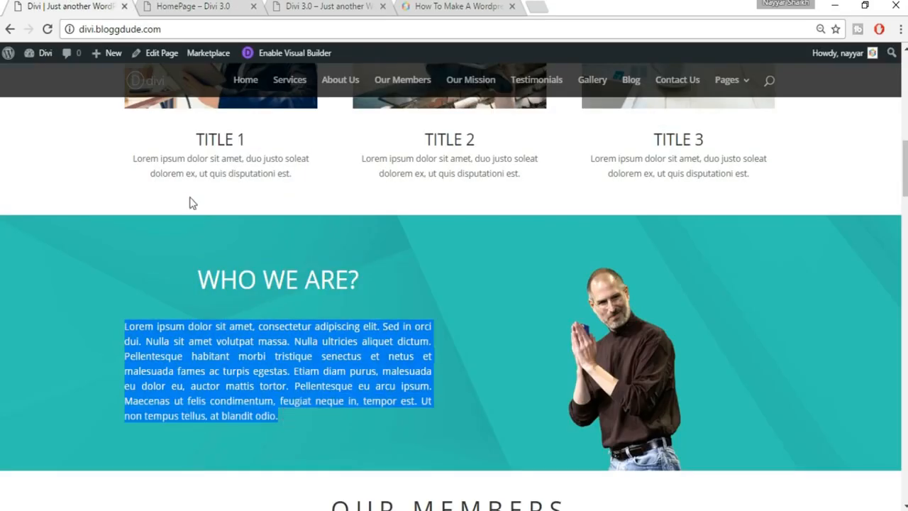
pyautogui.click(181, 6)
pyautogui.scroll(-5, 253, 288)
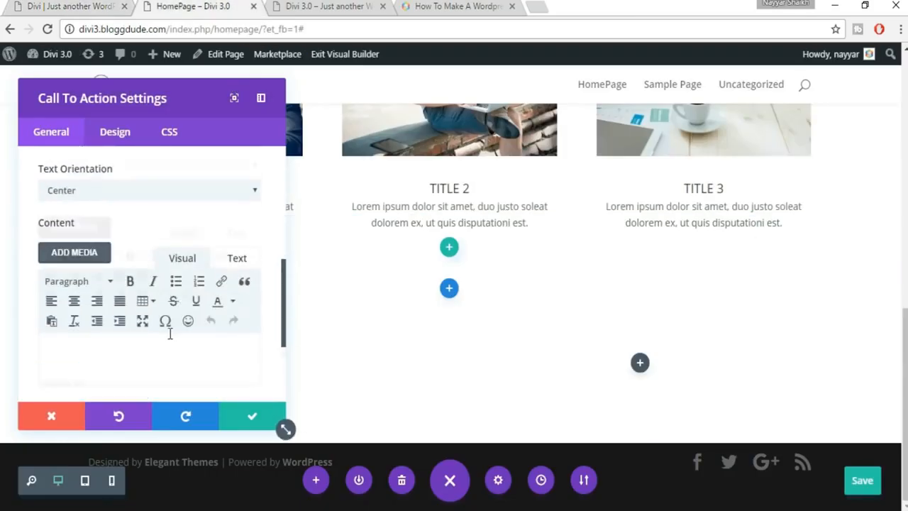
pyautogui.click(170, 333)
pyautogui.hotkey('ctrl', 'v')
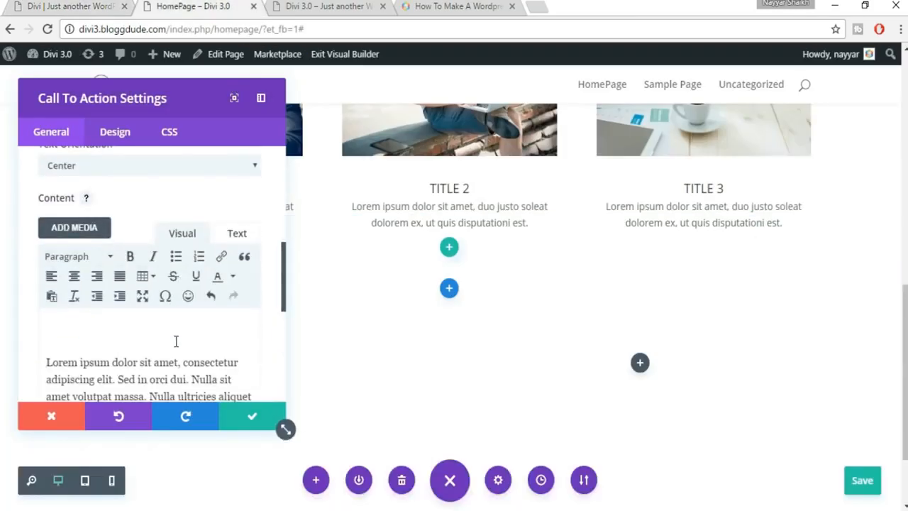
pyautogui.click(250, 418)
pyautogui.scroll(-2, 492, 393)
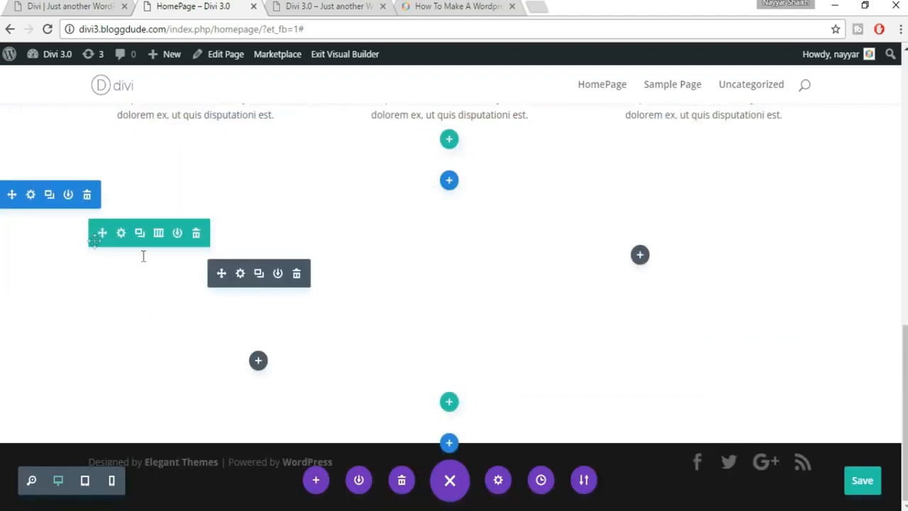
# Step: Set the teal geometric image as the new section's background and save the section settings
pyautogui.click(51, 5)
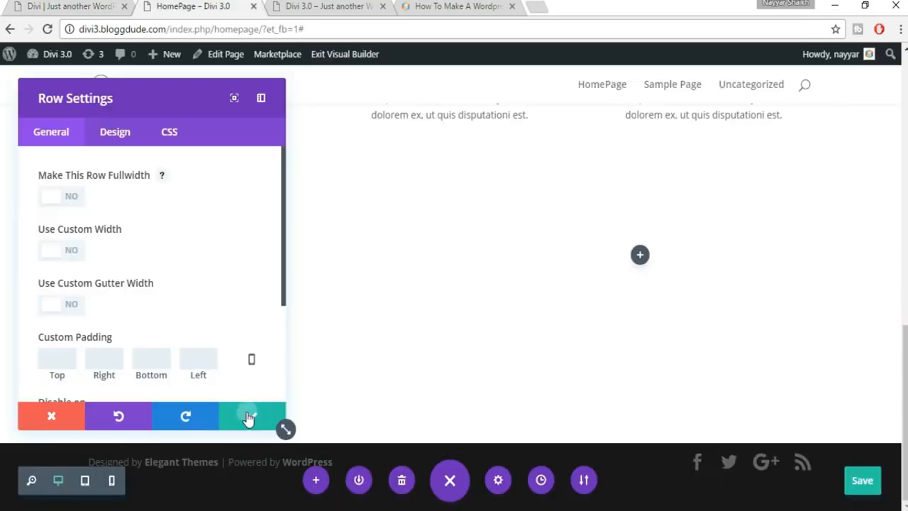
pyautogui.click(248, 417)
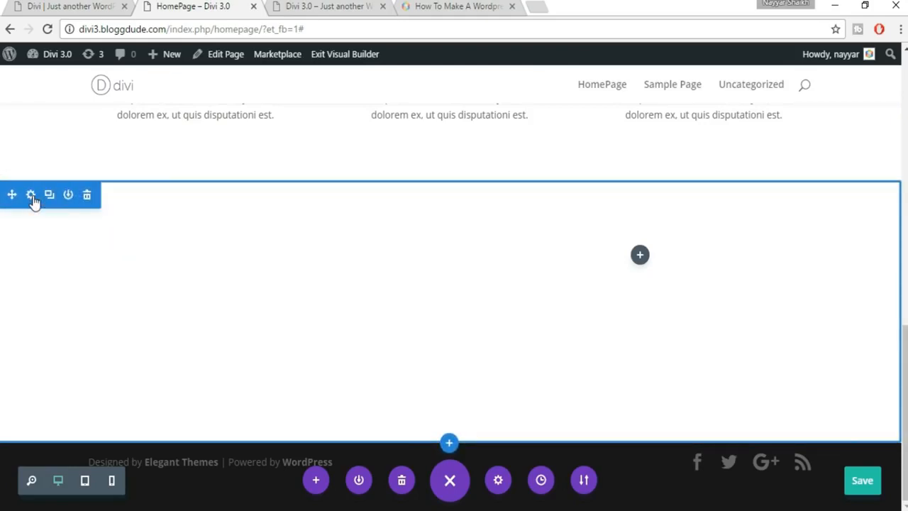
pyautogui.click(31, 198)
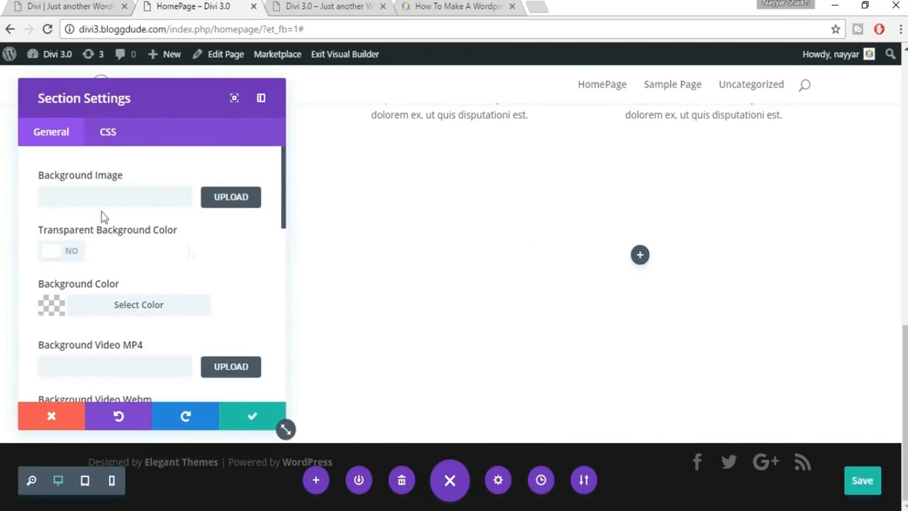
pyautogui.click(212, 198)
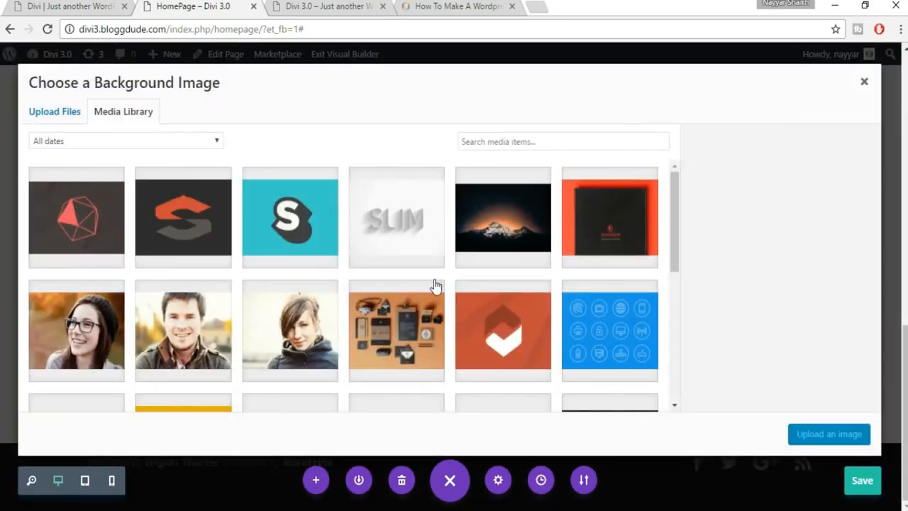
pyautogui.scroll(-2, 435, 286)
pyautogui.click(296, 306)
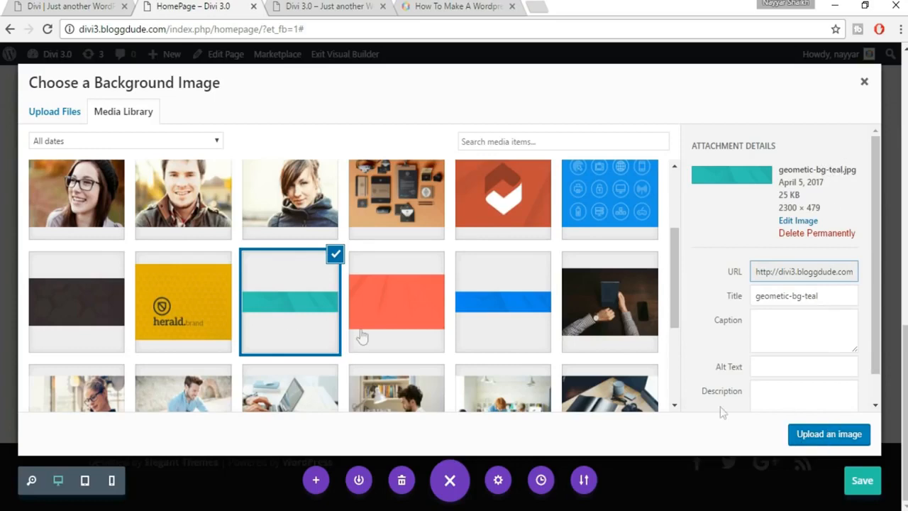
pyautogui.click(829, 434)
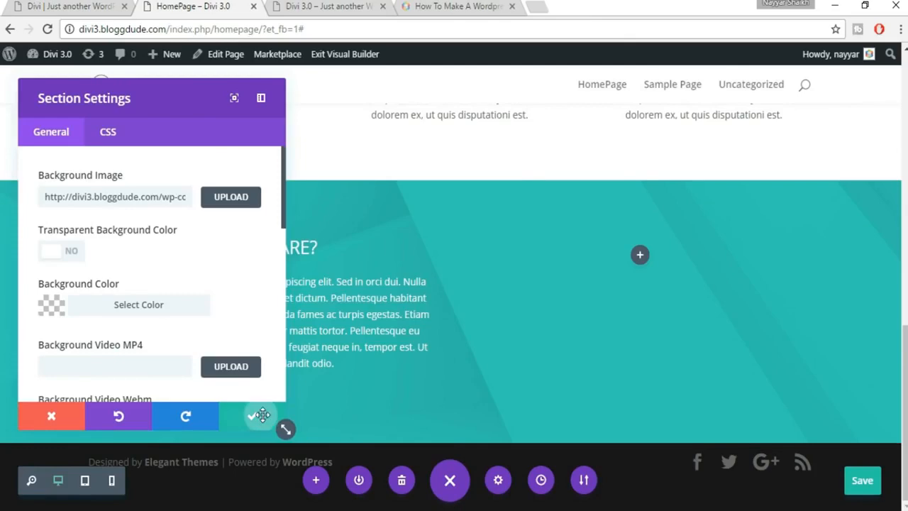
pyautogui.click(261, 414)
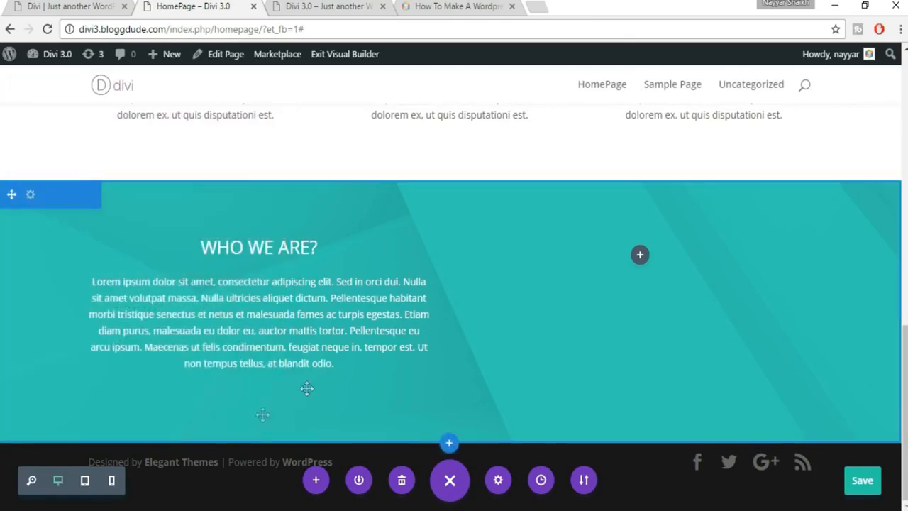
# Step: Compare the edited section with the live demo site, ending back in the editor
pyautogui.hotkey('ctrl', 'shift', 'Tab')
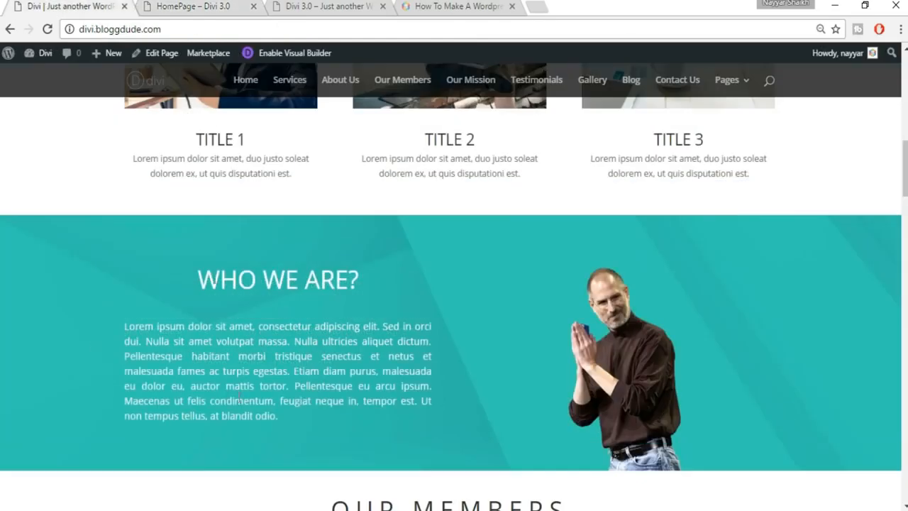
pyautogui.click(191, 6)
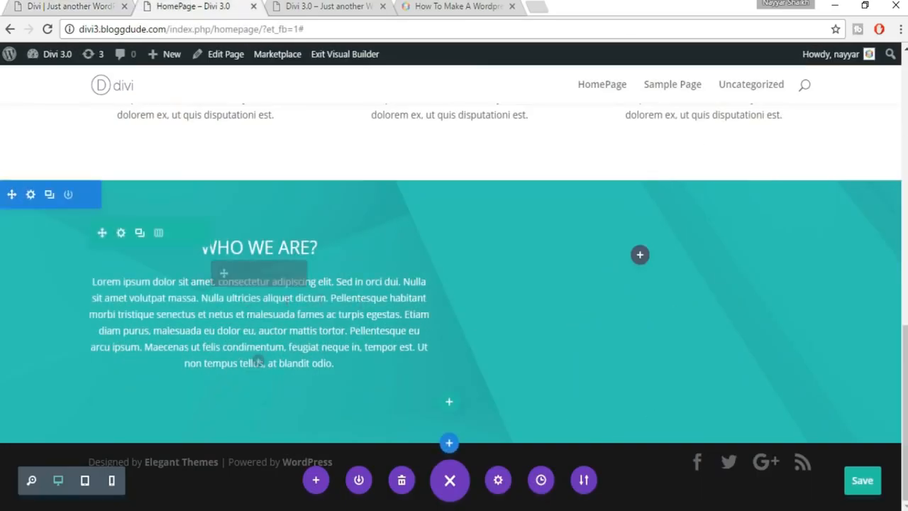
pyautogui.click(91, 6)
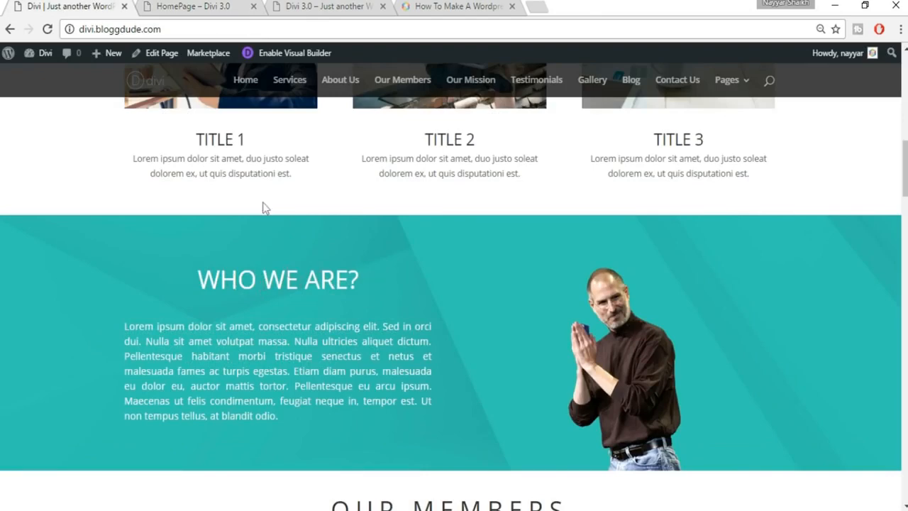
pyautogui.click(212, 6)
pyautogui.click(64, 5)
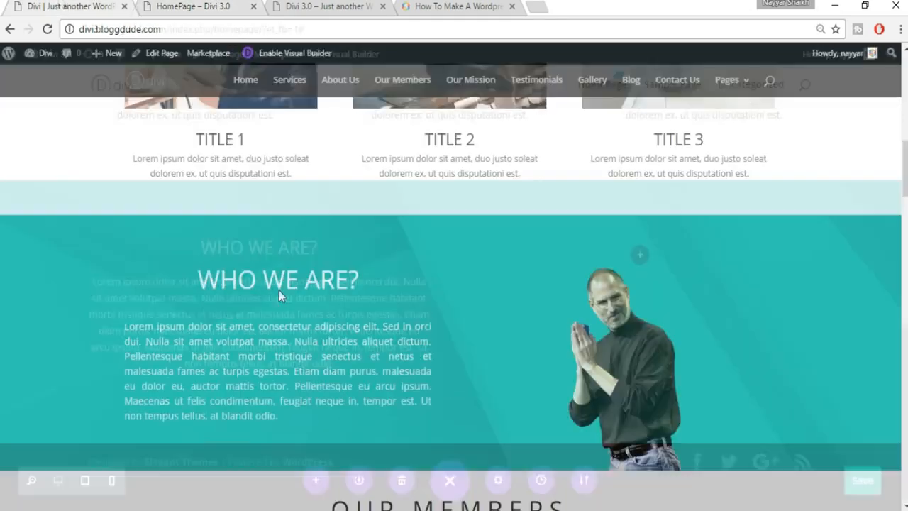
pyautogui.click(172, 6)
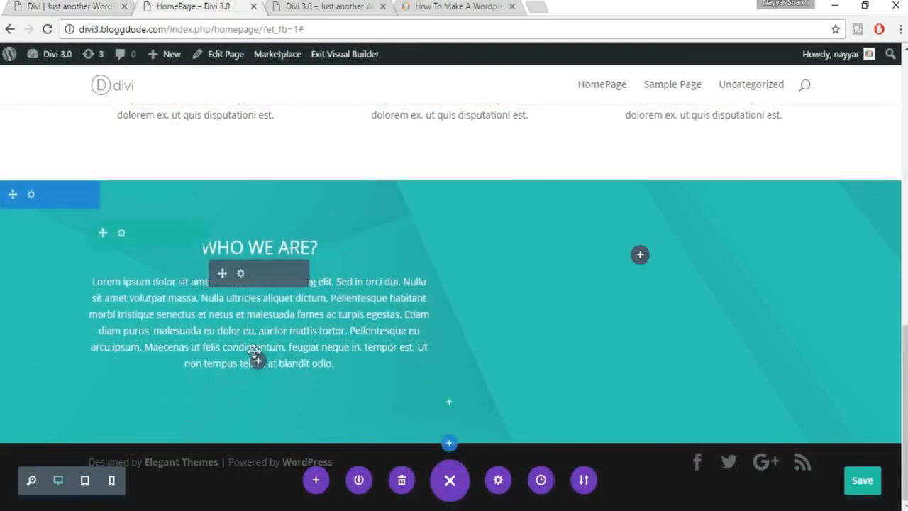
# Step: Justify the whole WHO WE ARE? paragraph in the call-to-action content
pyautogui.click(240, 274)
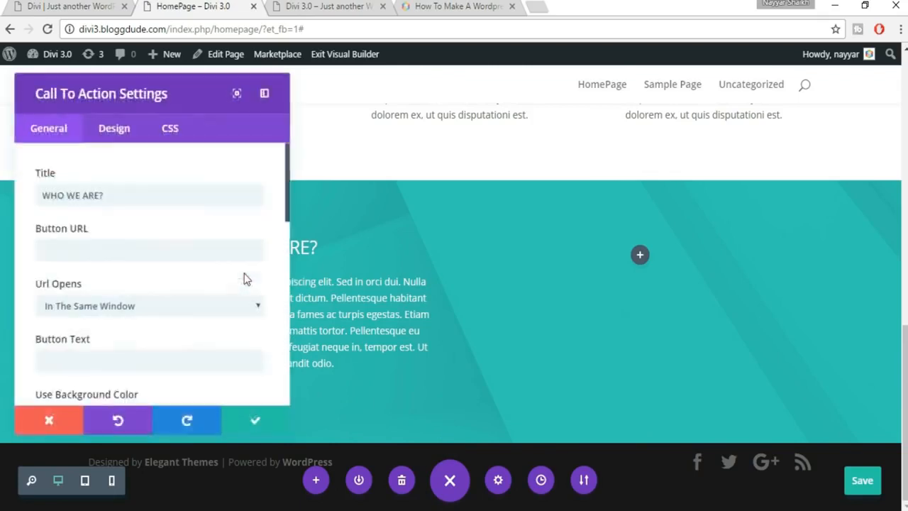
pyautogui.scroll(-5, 183, 250)
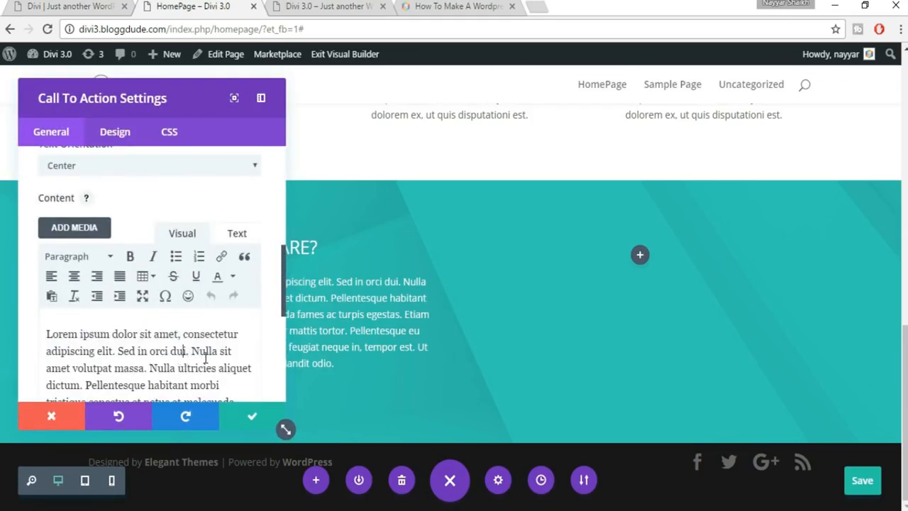
pyautogui.scroll(-2, 203, 356)
pyautogui.hotkey('ctrl', 'a')
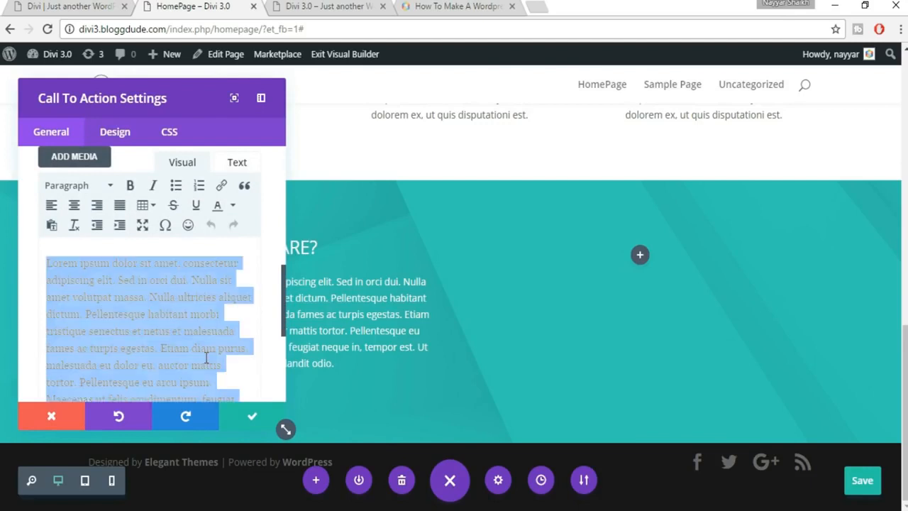
pyautogui.click(120, 206)
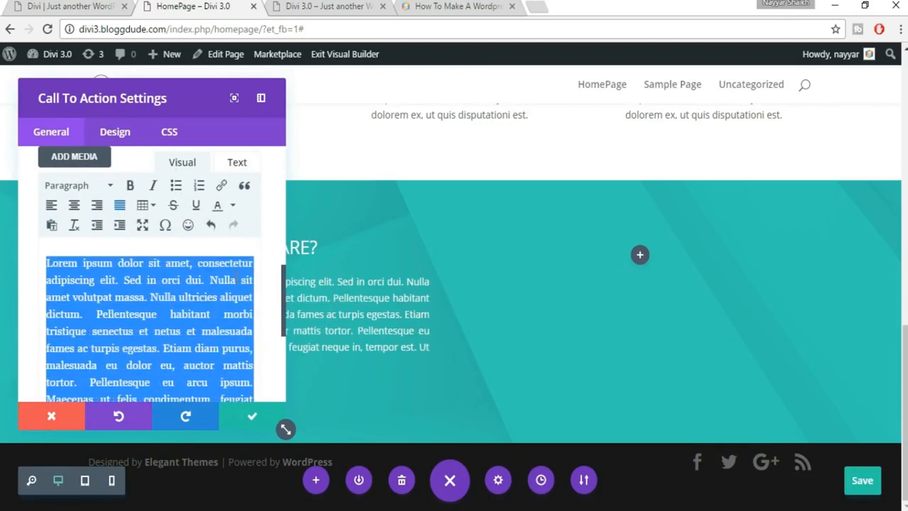
# Step: Set the module's Header Font Size to 40 and Body Font Size to 16px, then save
pyautogui.click(122, 141)
pyautogui.scroll(-1, 264, 276)
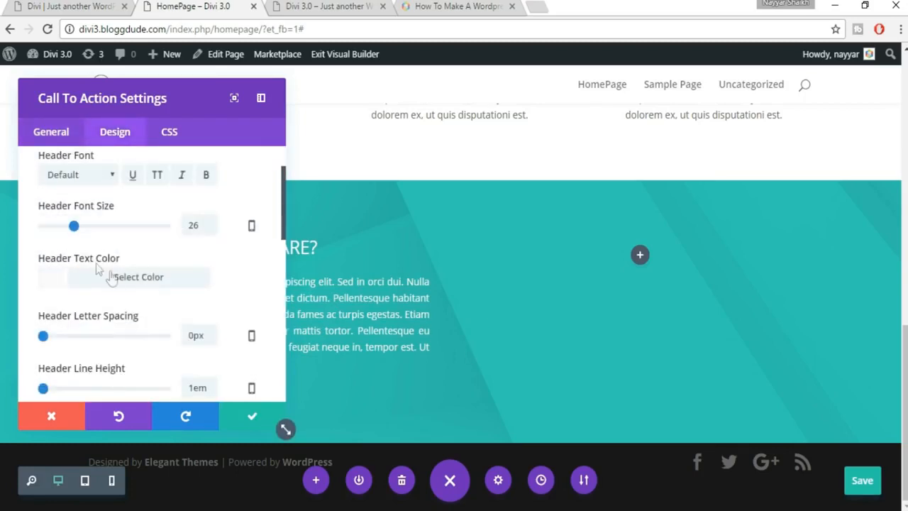
pyautogui.doubleClick(188, 225)
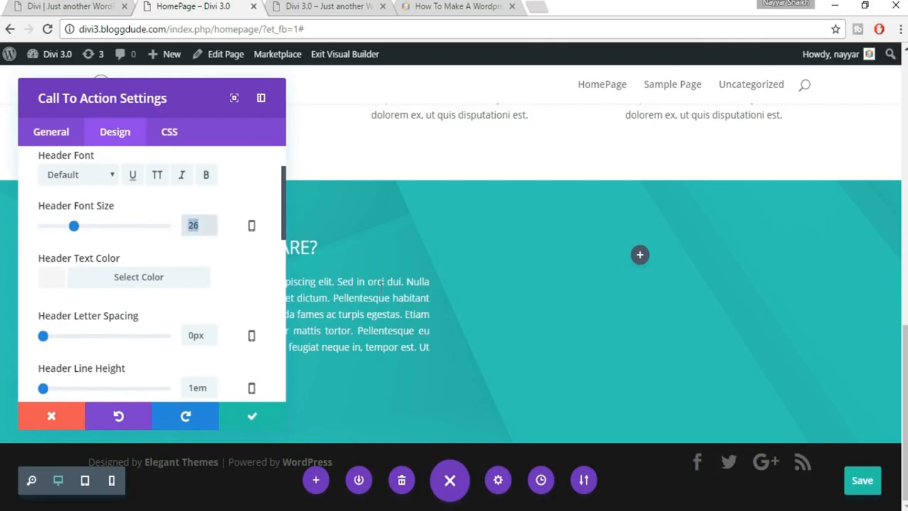
pyautogui.write('40')
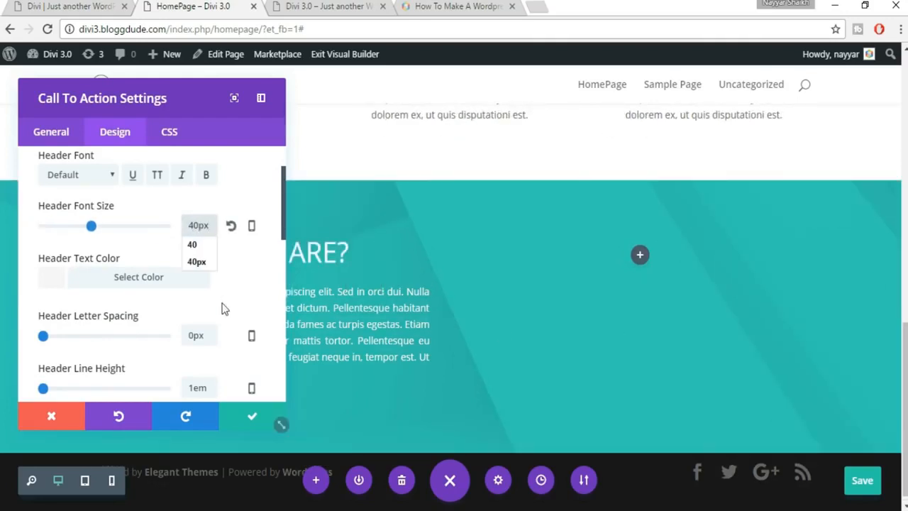
pyautogui.scroll(-1, 223, 308)
pyautogui.scroll(-1, 234, 283)
pyautogui.doubleClick(189, 349)
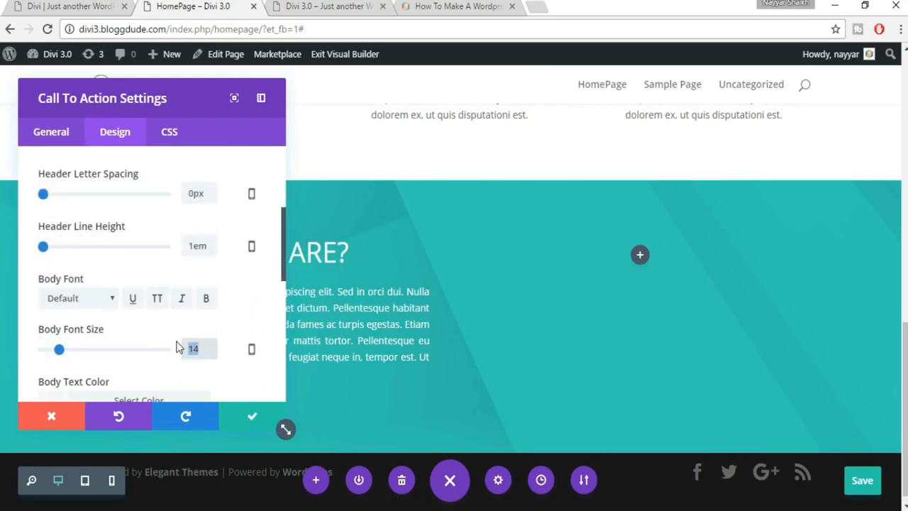
pyautogui.write('16px')
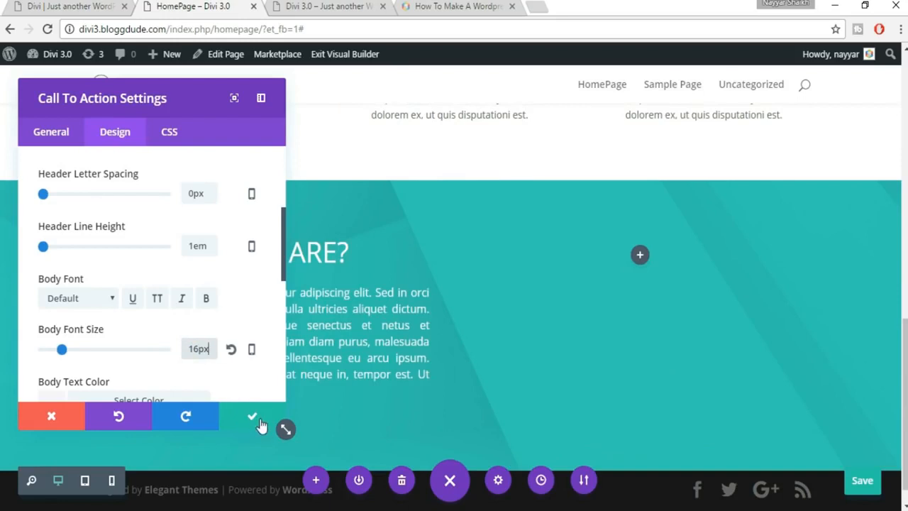
pyautogui.click(256, 417)
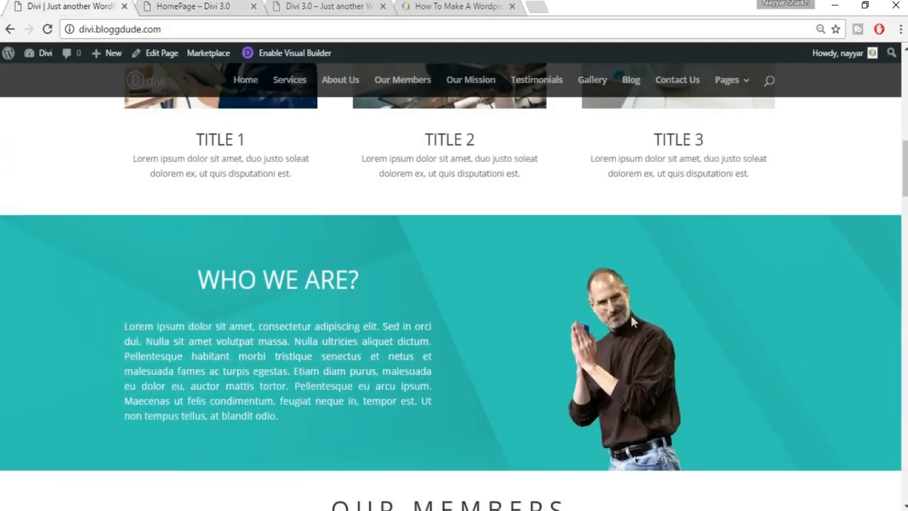
# Step: Add an Image module to the empty right column of the WHO WE ARE? row
pyautogui.click(213, 9)
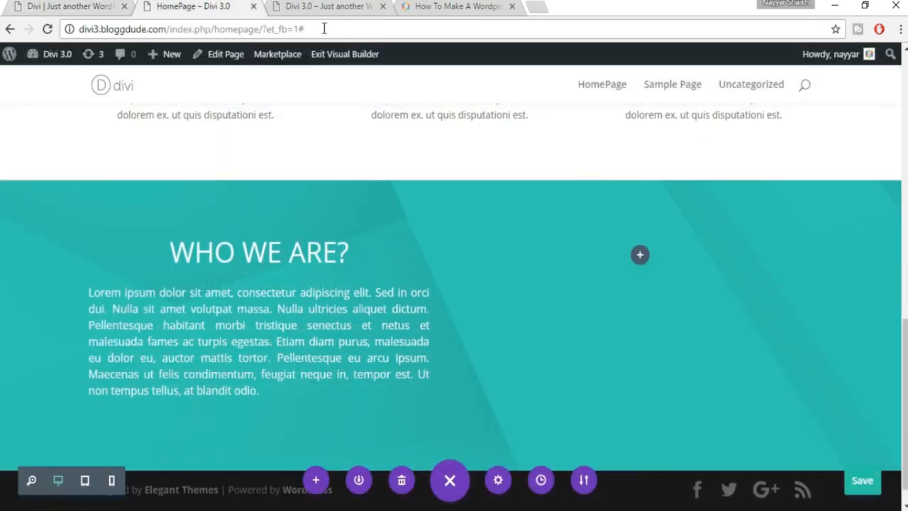
pyautogui.click(640, 260)
pyautogui.scroll(-3, 683, 397)
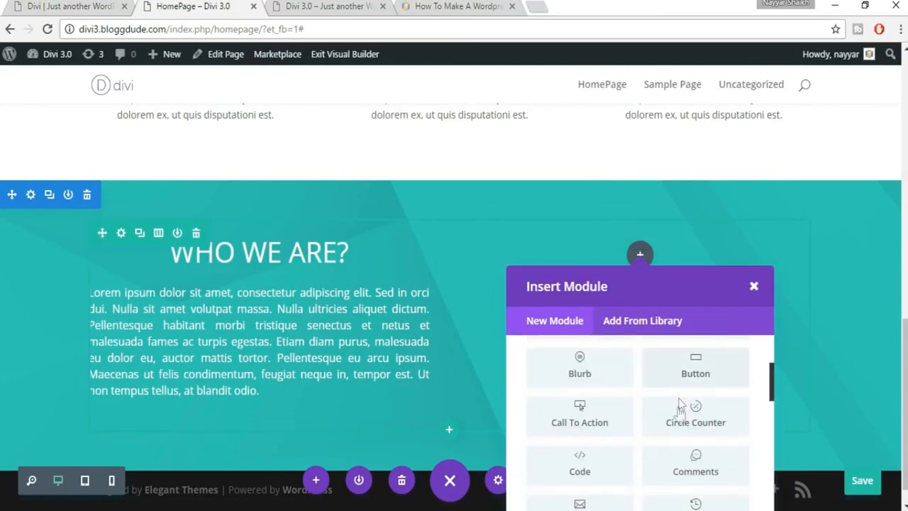
pyautogui.scroll(-5, 681, 440)
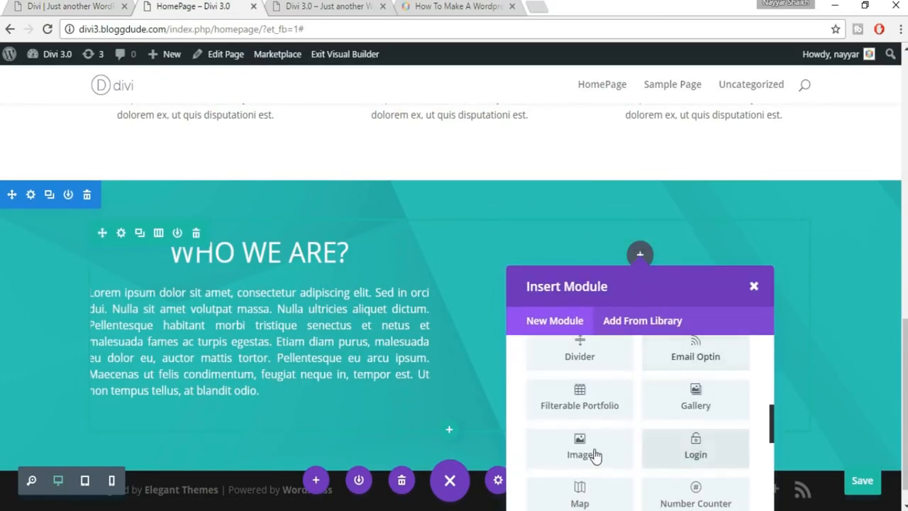
pyautogui.click(583, 452)
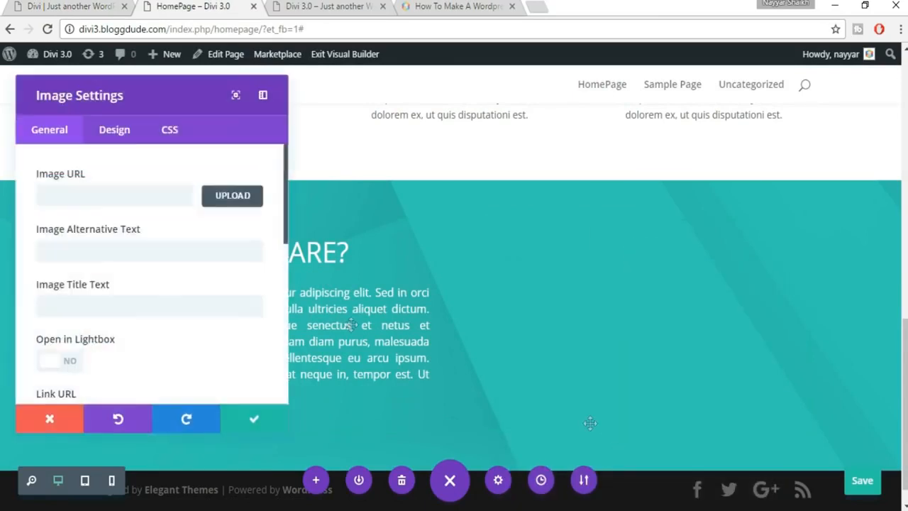
# Step: Insert the About-Us portrait from the Media Library and save the image settings
pyautogui.click(230, 198)
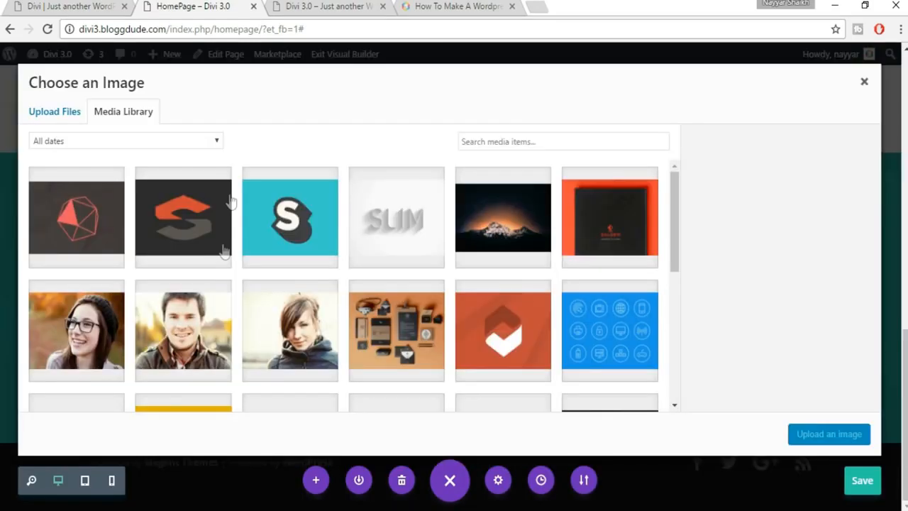
pyautogui.scroll(-3, 438, 341)
pyautogui.scroll(-3, 438, 344)
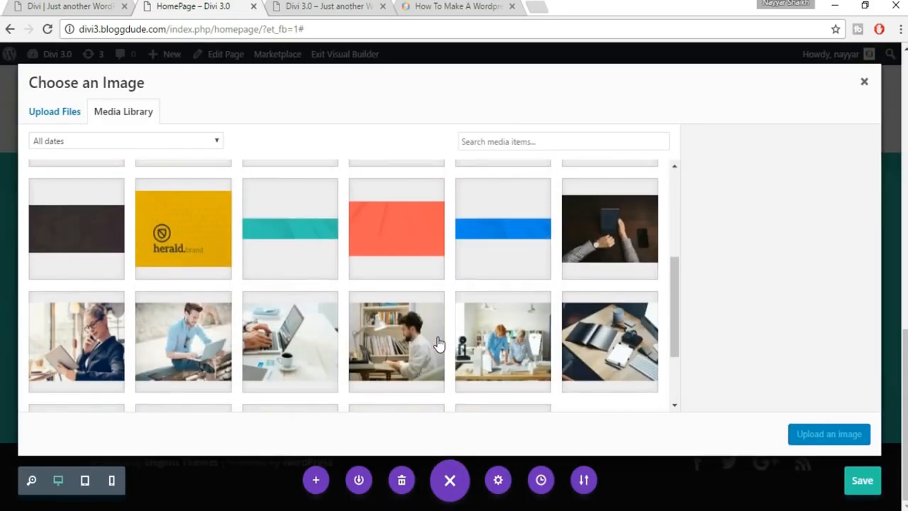
pyautogui.click(552, 361)
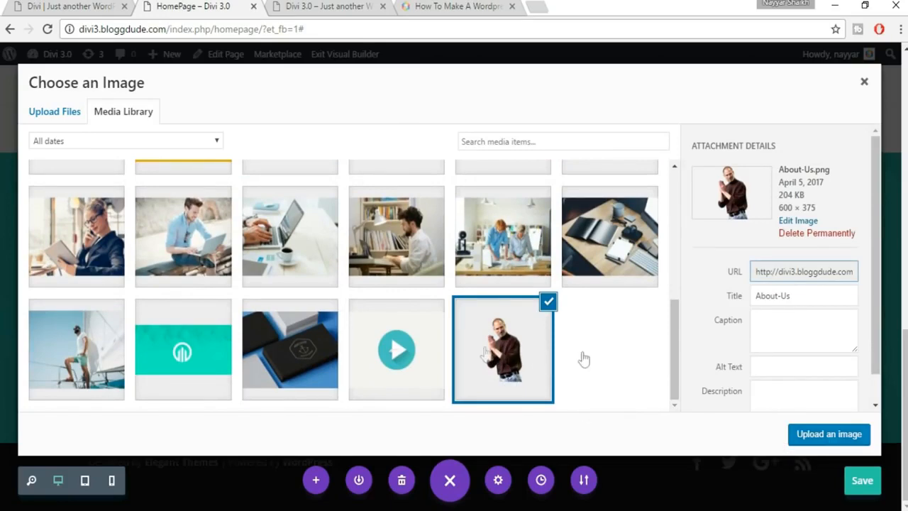
pyautogui.click(813, 436)
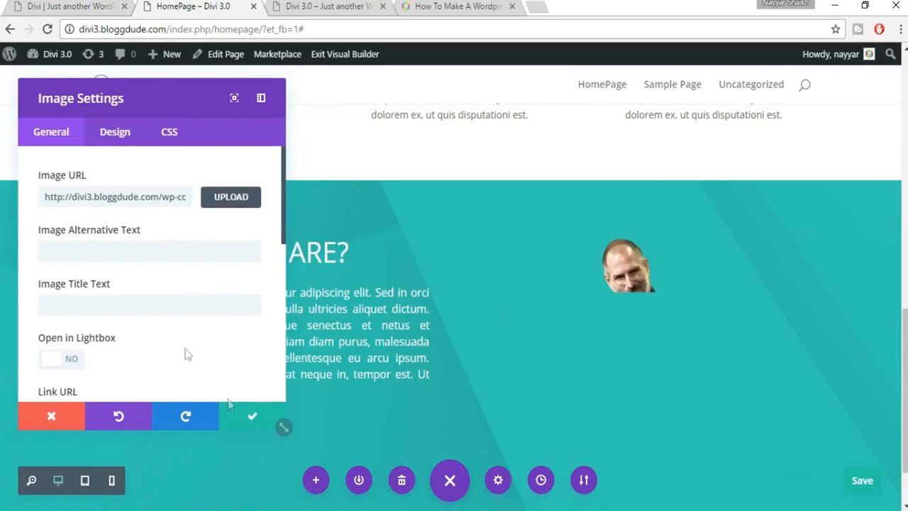
pyautogui.scroll(-2, 159, 306)
pyautogui.scroll(-4, 159, 308)
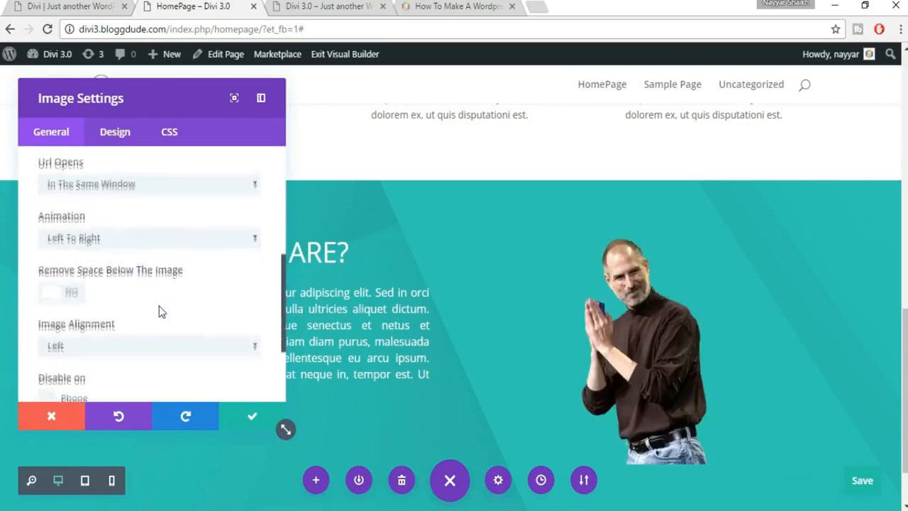
pyautogui.scroll(2, 152, 307)
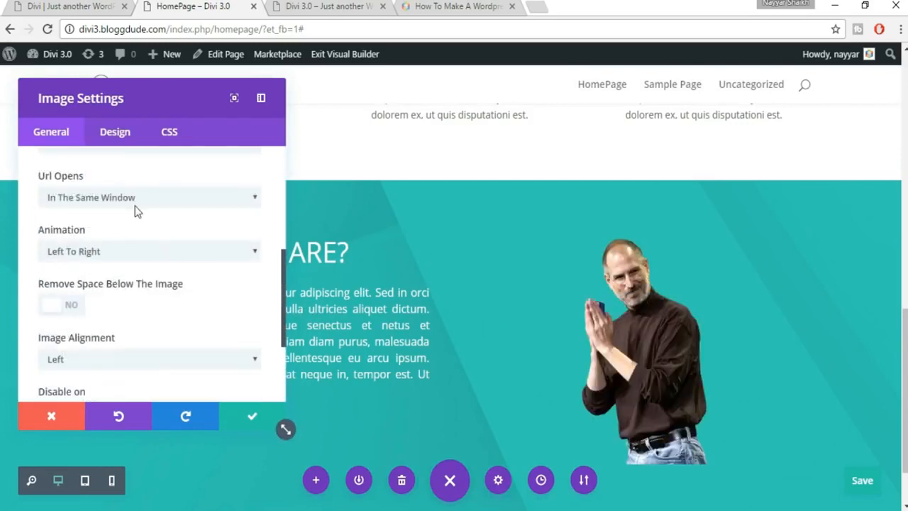
pyautogui.scroll(1, 147, 224)
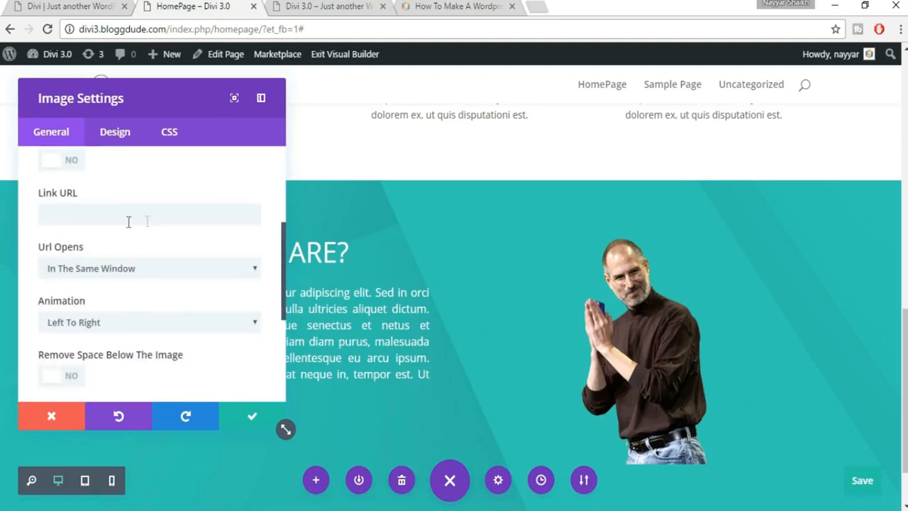
pyautogui.scroll(1, 122, 226)
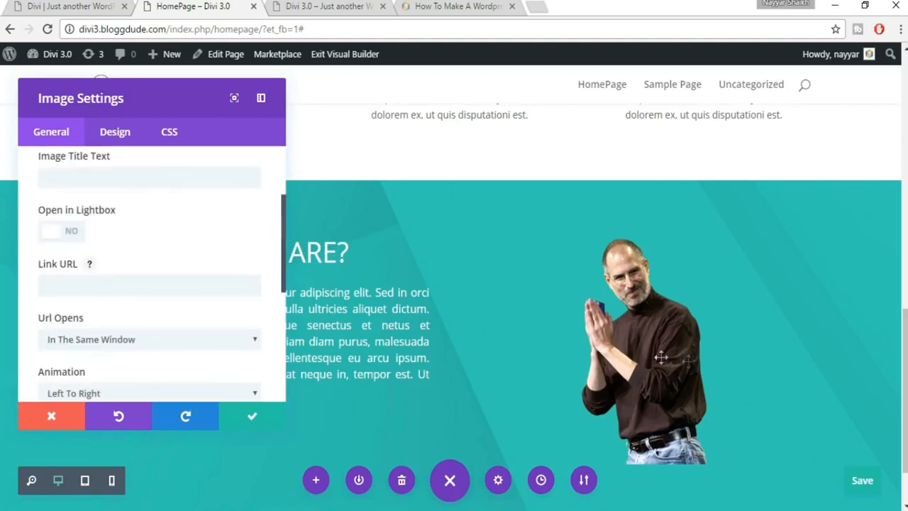
pyautogui.scroll(1, 120, 276)
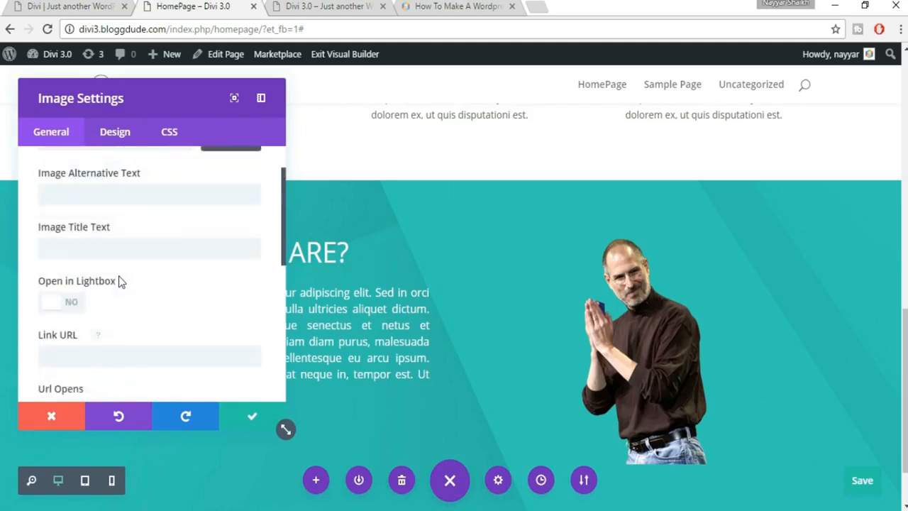
pyautogui.scroll(1, 184, 273)
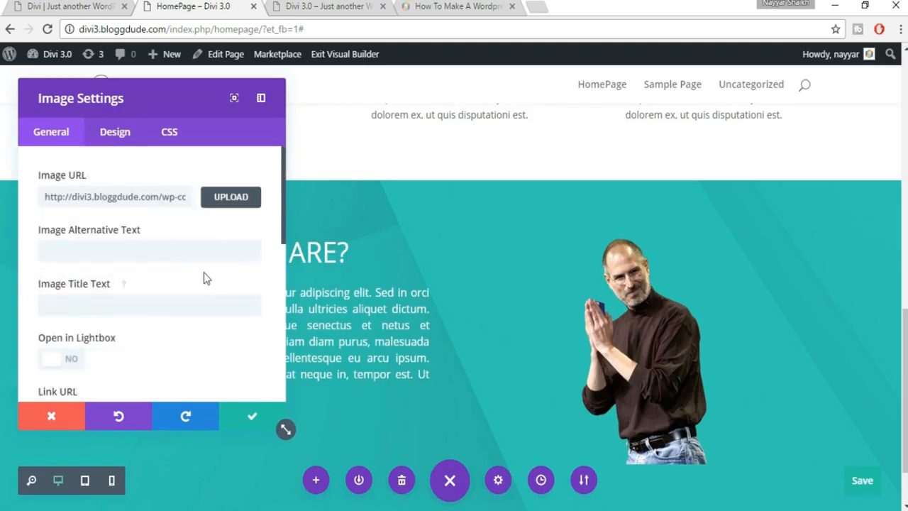
pyautogui.click(251, 420)
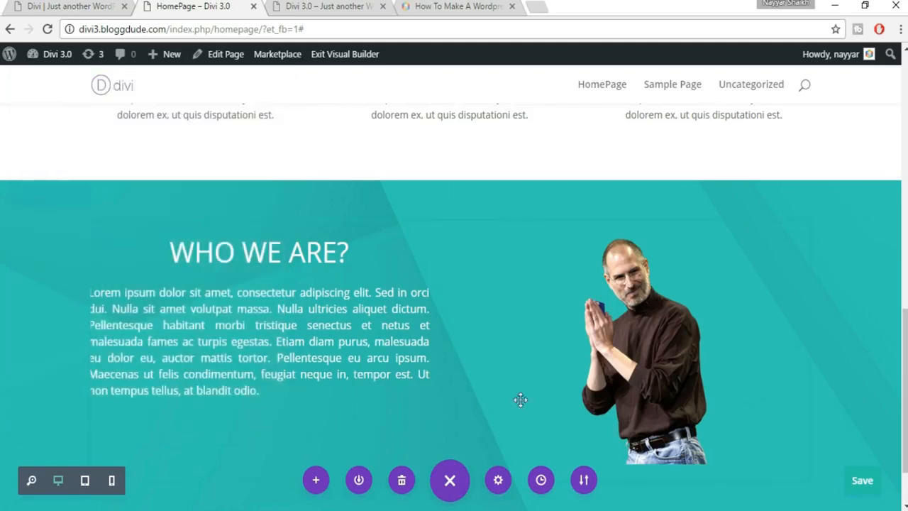
pyautogui.scroll(-1, 708, 382)
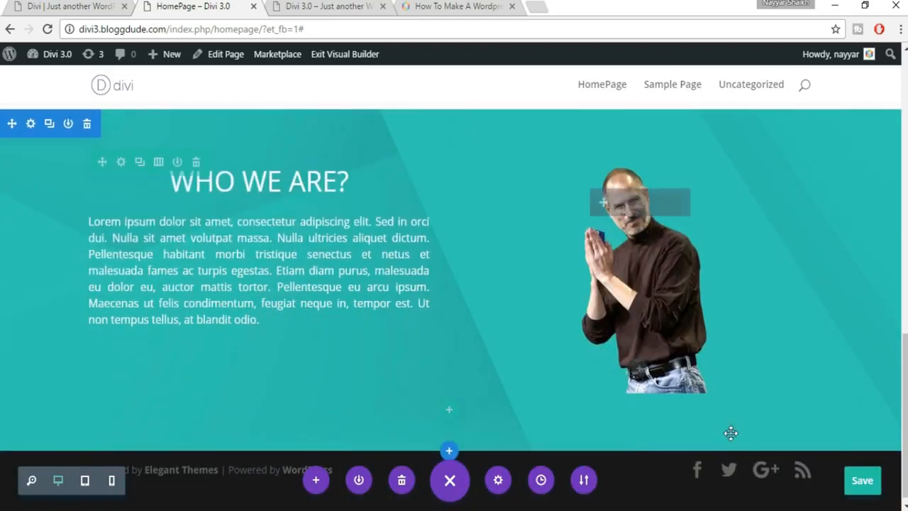
# Step: Check how the WHO WE ARE? section looks on the live demo site
pyautogui.click(46, 6)
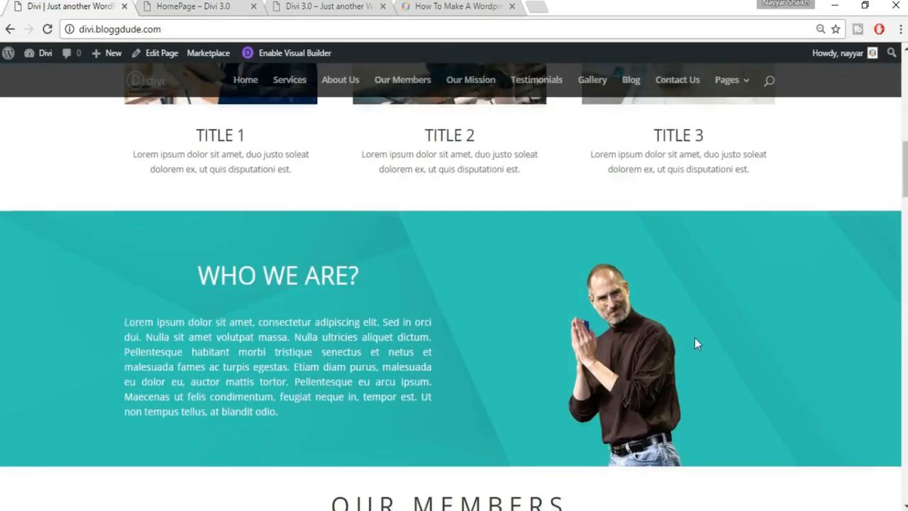
pyautogui.scroll(-1, 694, 337)
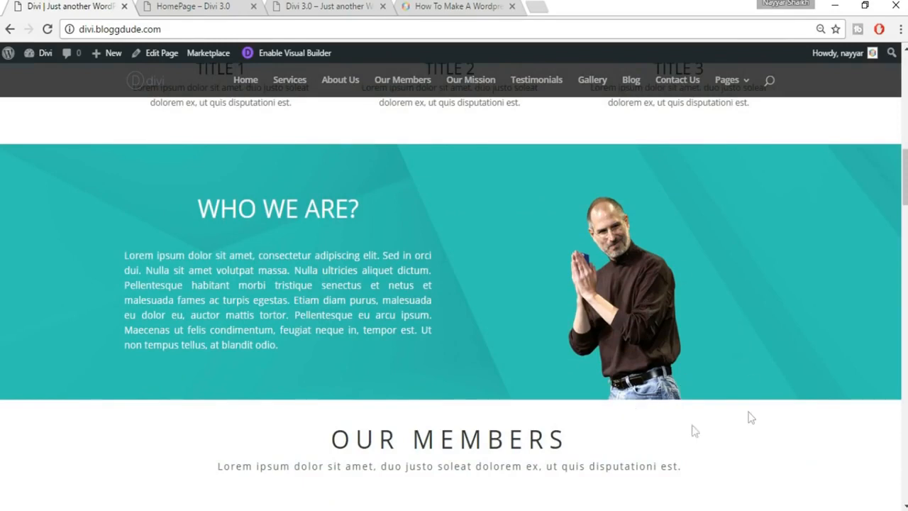
pyautogui.click(186, 5)
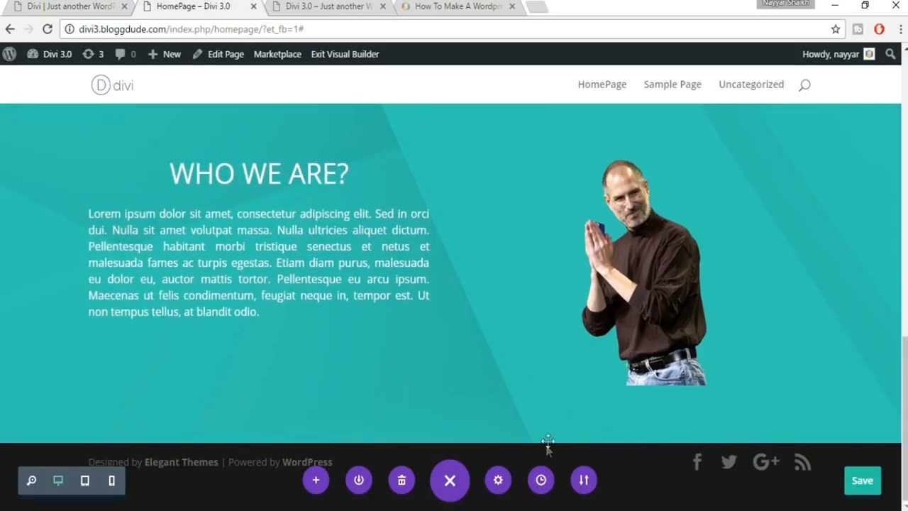
# Step: Drag the section's bottom padding up so the portrait meets the lower edge, then recheck against the demo
pyautogui.moveTo(549, 439)
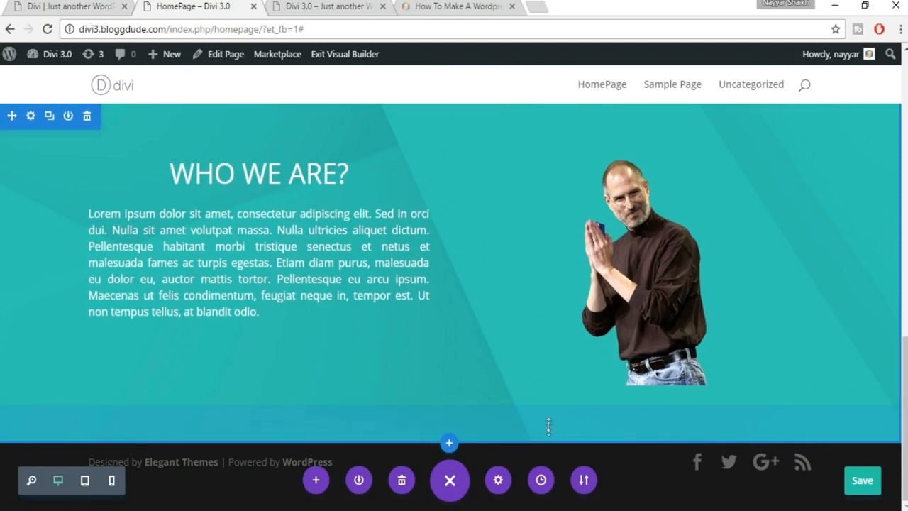
pyautogui.moveTo(549, 411); pyautogui.dragTo(545, 370)
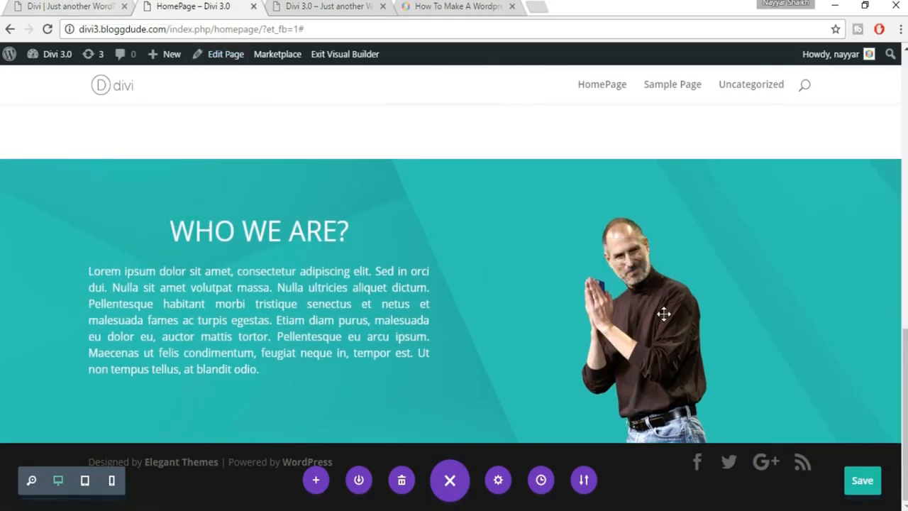
pyautogui.click(108, 4)
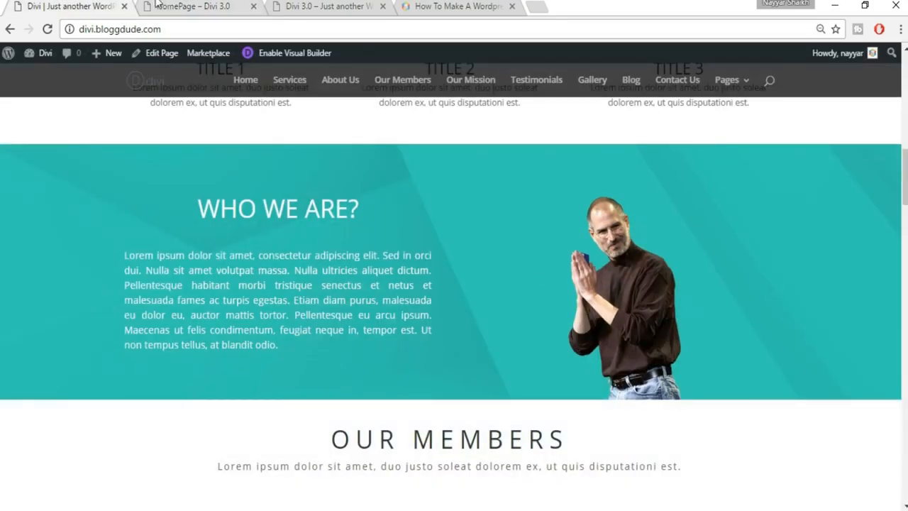
pyautogui.click(156, 5)
pyautogui.click(90, 4)
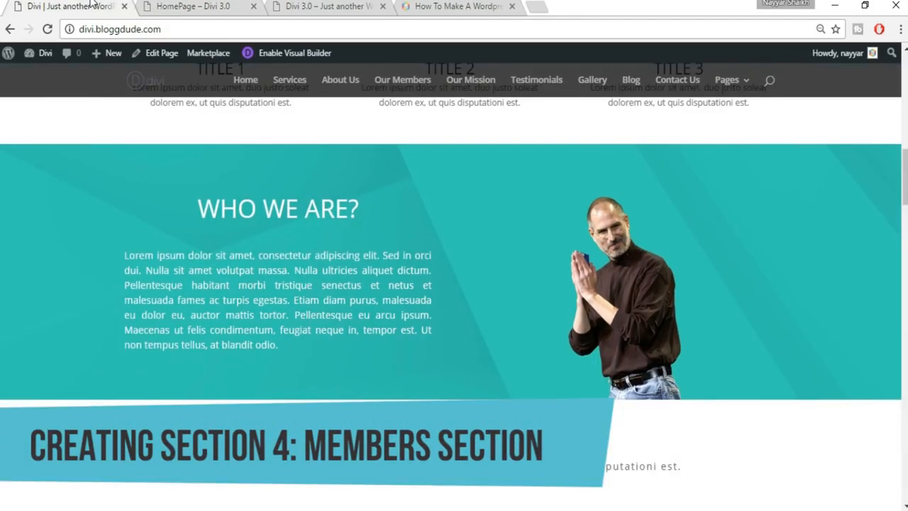
pyautogui.scroll(-3, 596, 397)
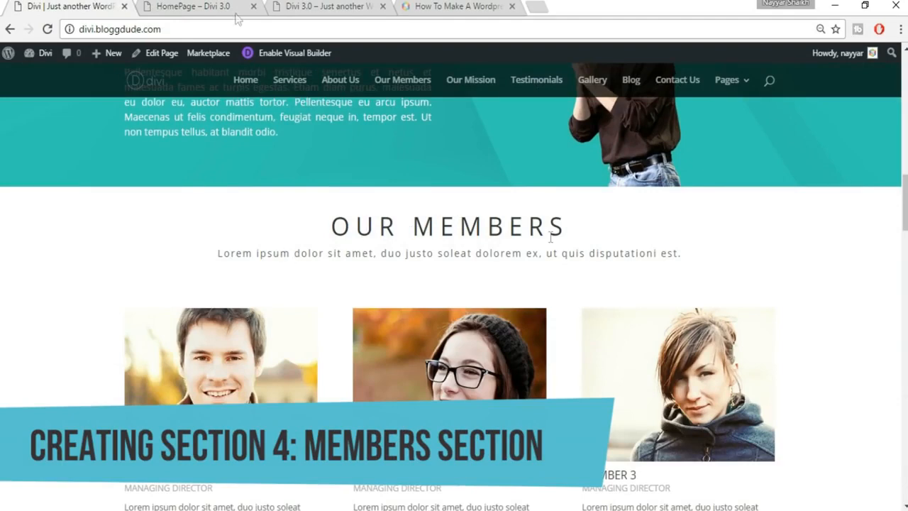
pyautogui.click(216, 4)
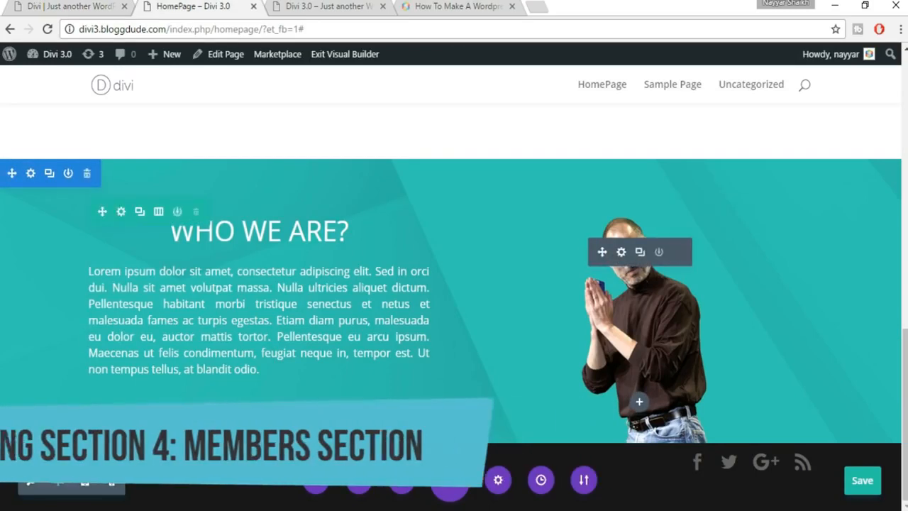
# Step: Add a regular section with one full-width column below WHO WE ARE?
pyautogui.click(449, 443)
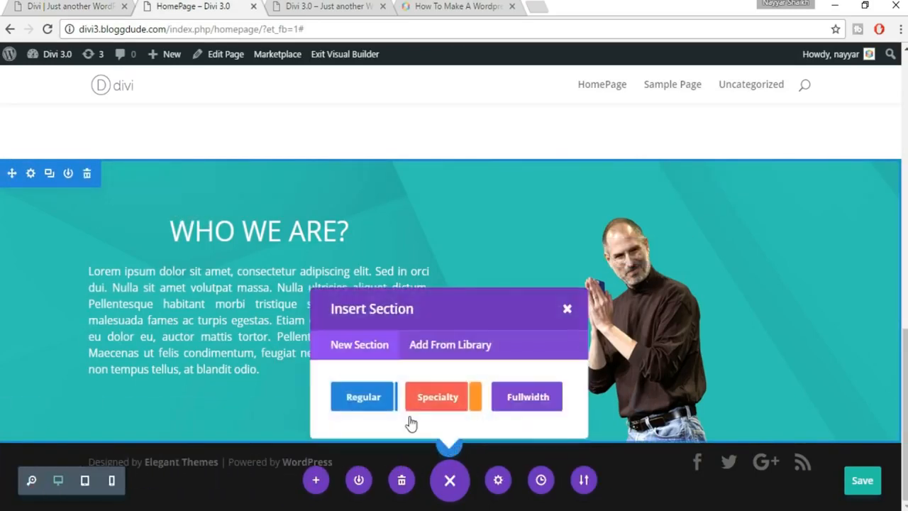
pyautogui.click(358, 394)
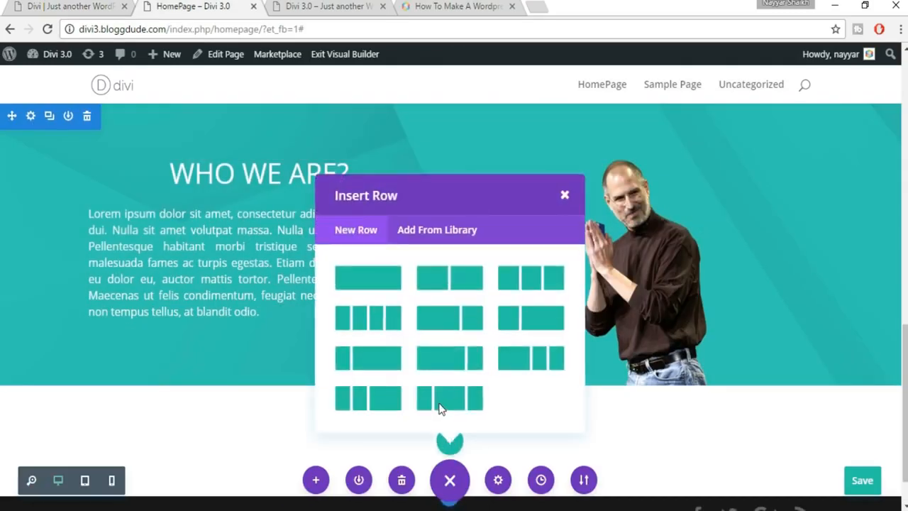
pyautogui.click(364, 278)
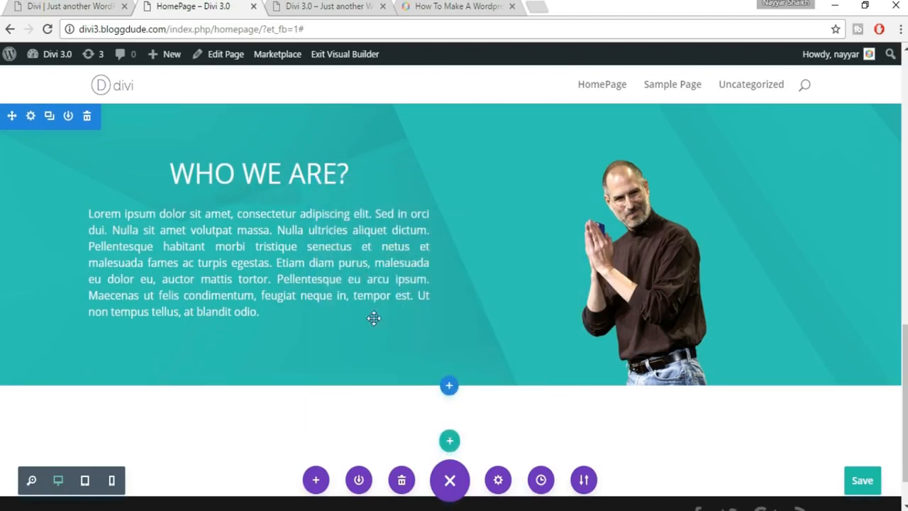
pyautogui.scroll(-1, 399, 397)
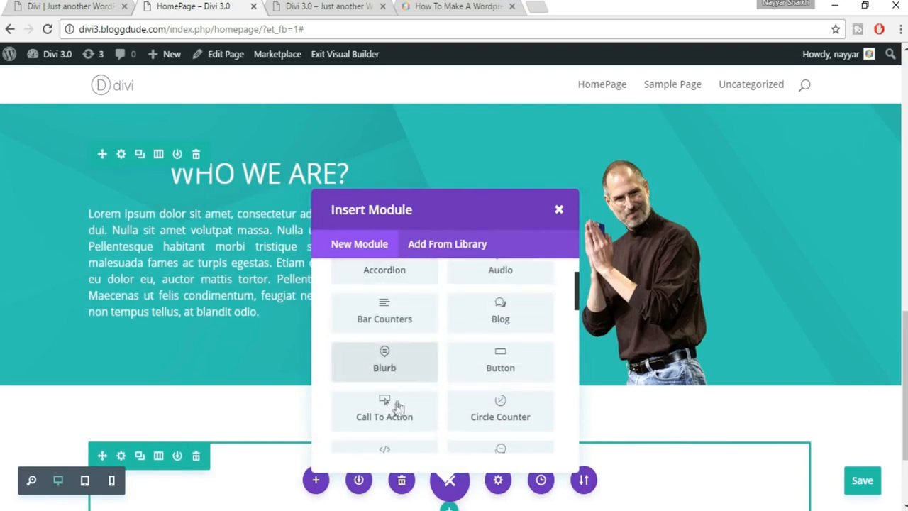
pyautogui.press('Escape')
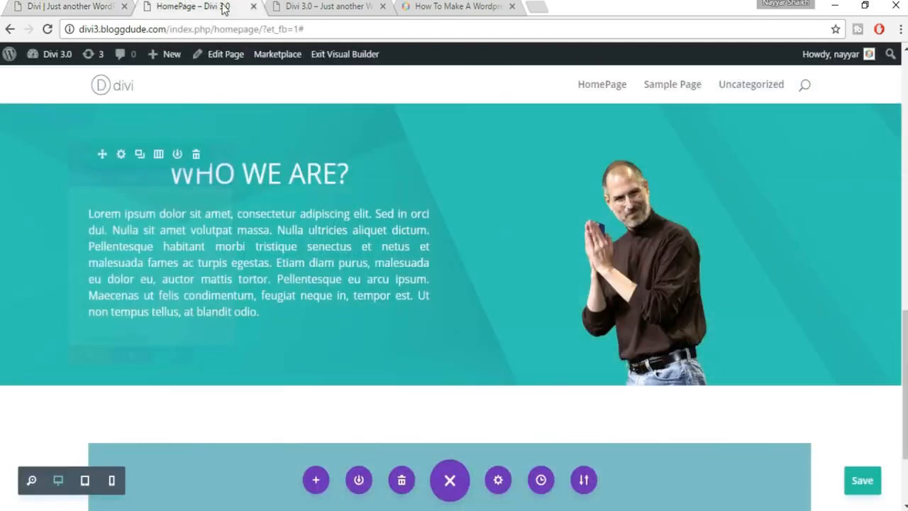
pyautogui.click(216, 7)
# Step: Title the call-to-action module 'OUR MEMBERS'
pyautogui.scroll(-2, 427, 346)
pyautogui.click(104, 196)
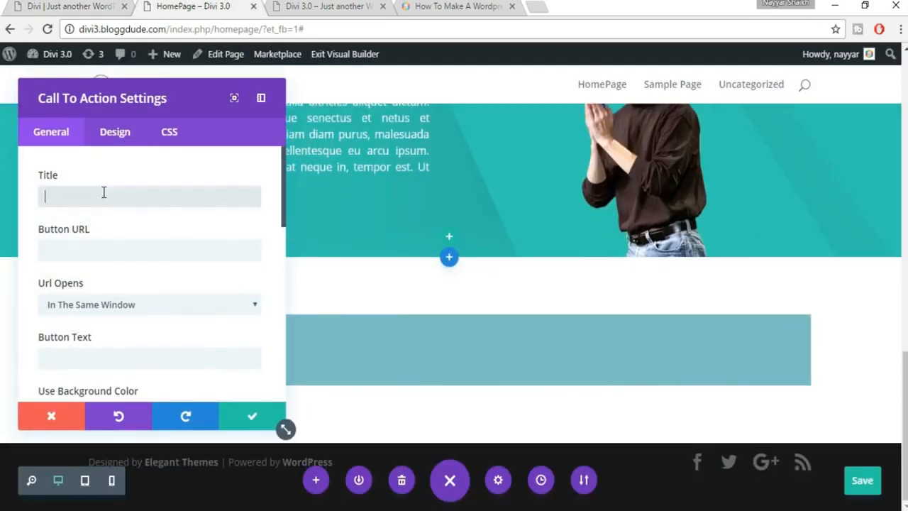
pyautogui.write('OUR MEMBERS')
pyautogui.scroll(-5, 93, 191)
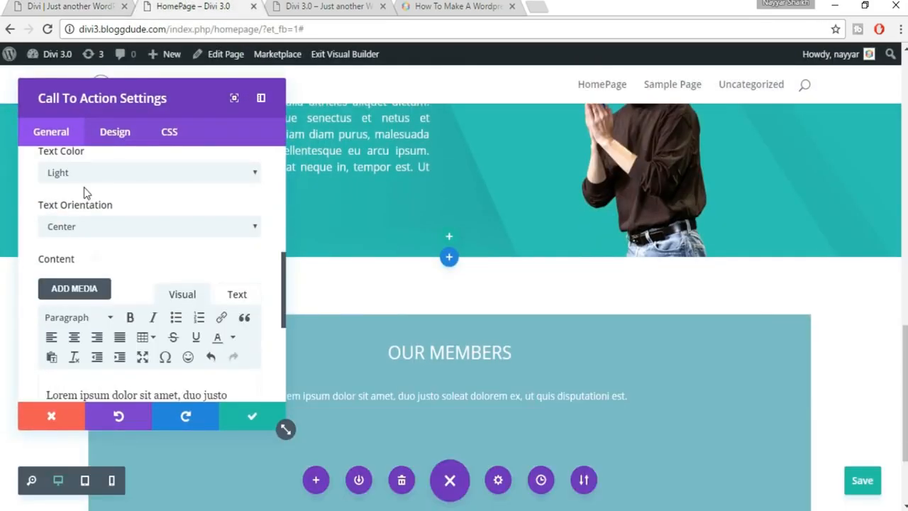
pyautogui.scroll(-2, 485, 343)
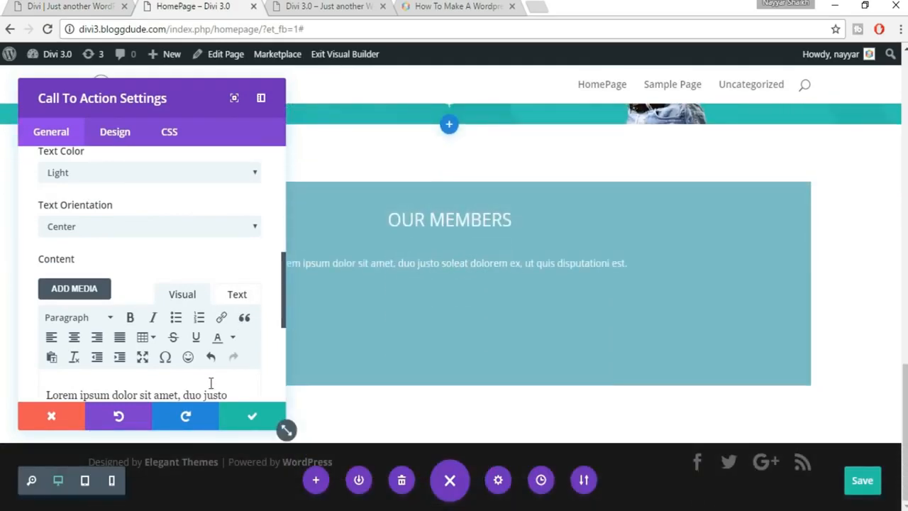
pyautogui.scroll(-1, 211, 383)
pyautogui.click(183, 227)
# Step: Turn off the module's teal background and make its text dark
pyautogui.scroll(3, 165, 304)
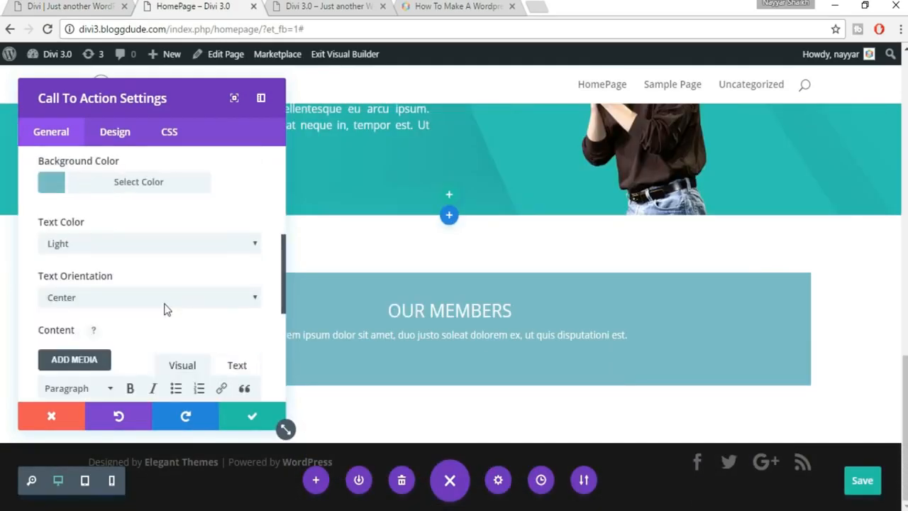
pyautogui.click(46, 206)
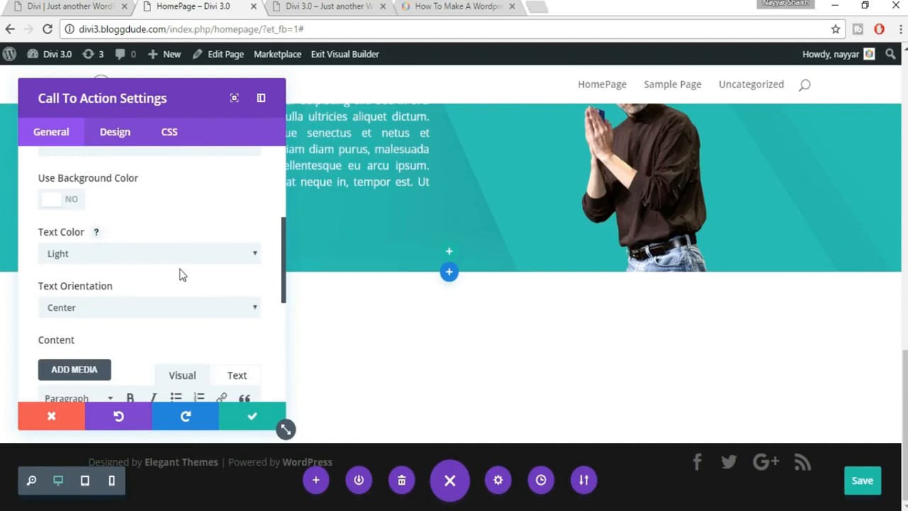
pyautogui.click(117, 262)
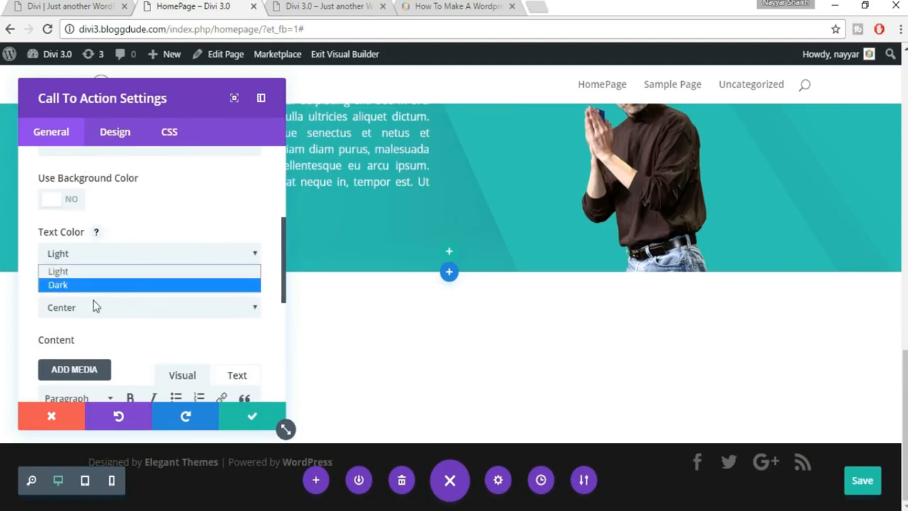
pyautogui.click(87, 287)
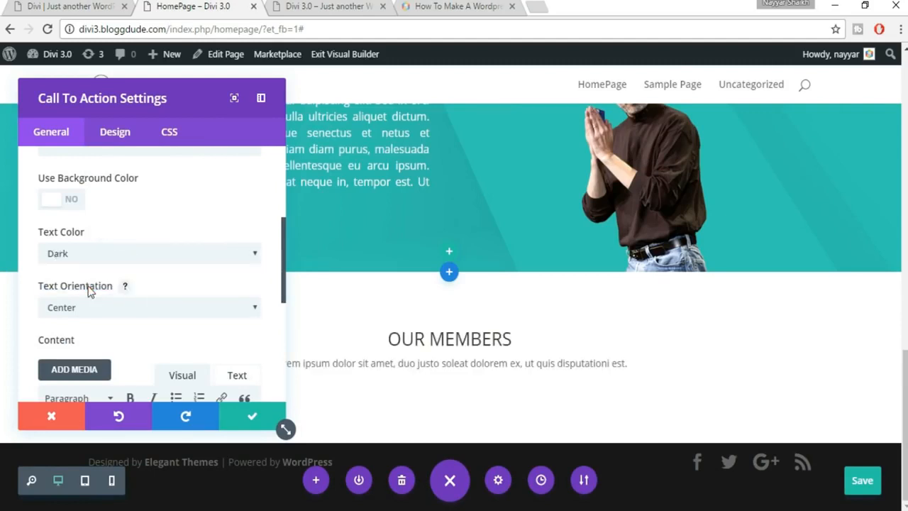
# Step: Set header font size 40, letter spacing 10 and body font size 16px, then save
pyautogui.click(114, 132)
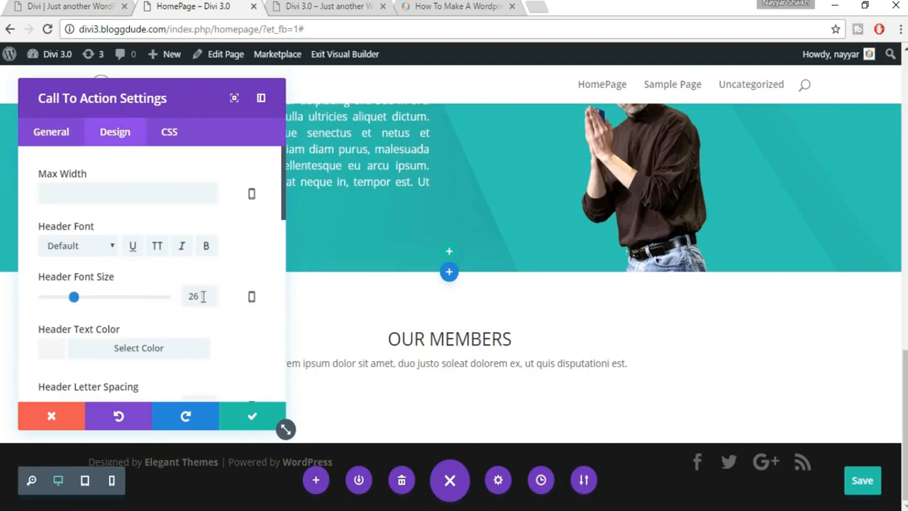
pyautogui.moveTo(202, 297); pyautogui.dragTo(182, 295)
pyautogui.write('40')
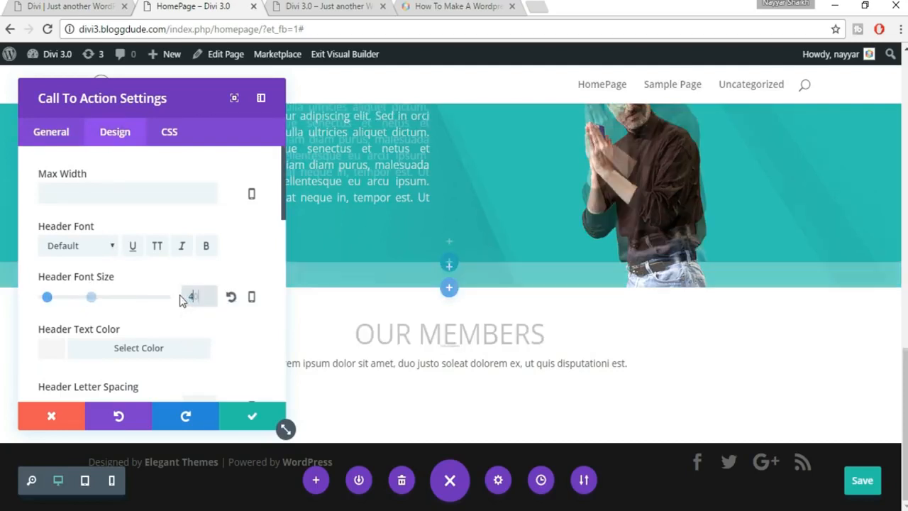
pyautogui.scroll(-2, 227, 307)
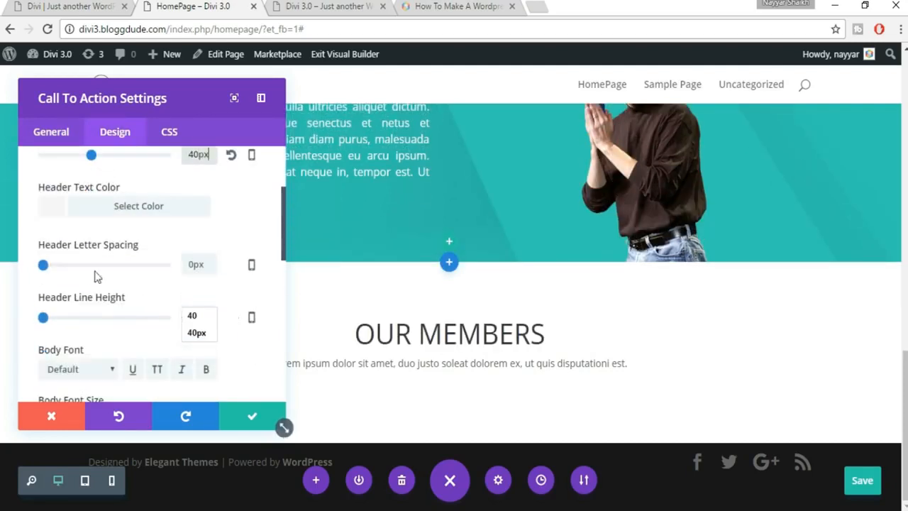
pyautogui.click(195, 264)
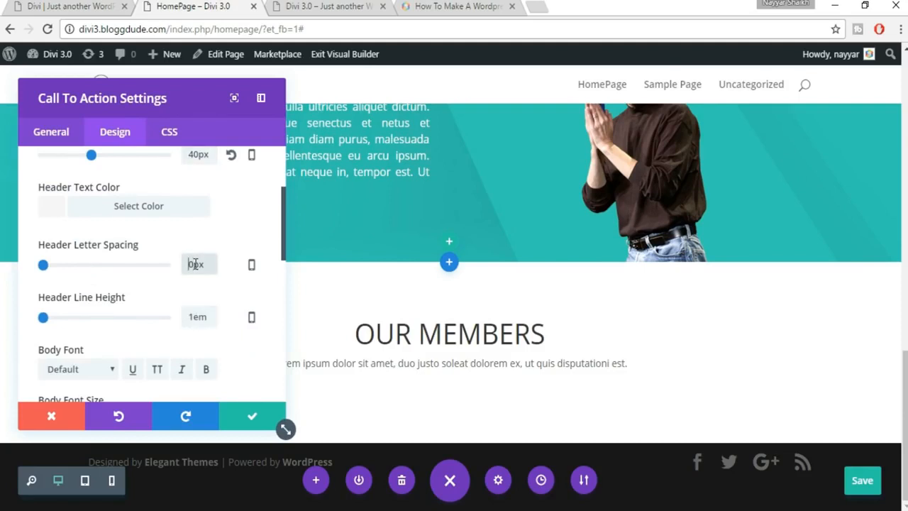
pyautogui.write('10')
pyautogui.scroll(-3, 270, 273)
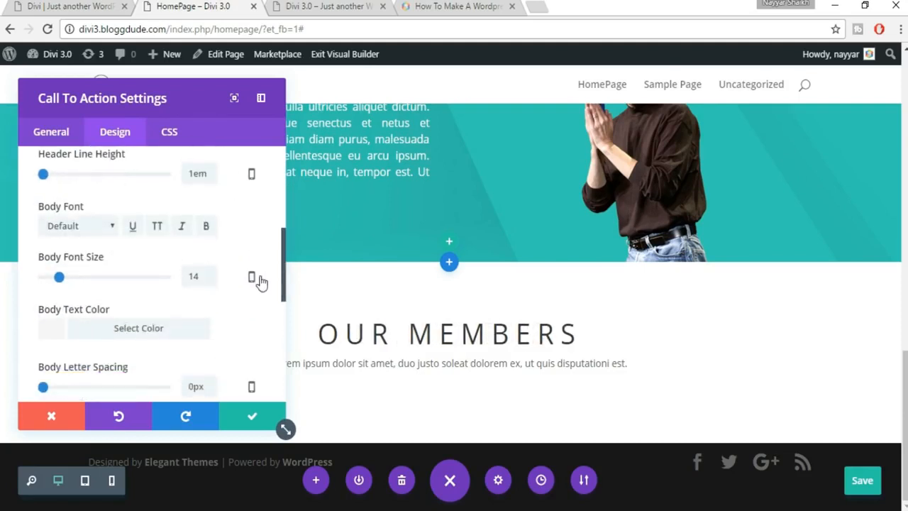
pyautogui.moveTo(202, 206); pyautogui.dragTo(187, 206)
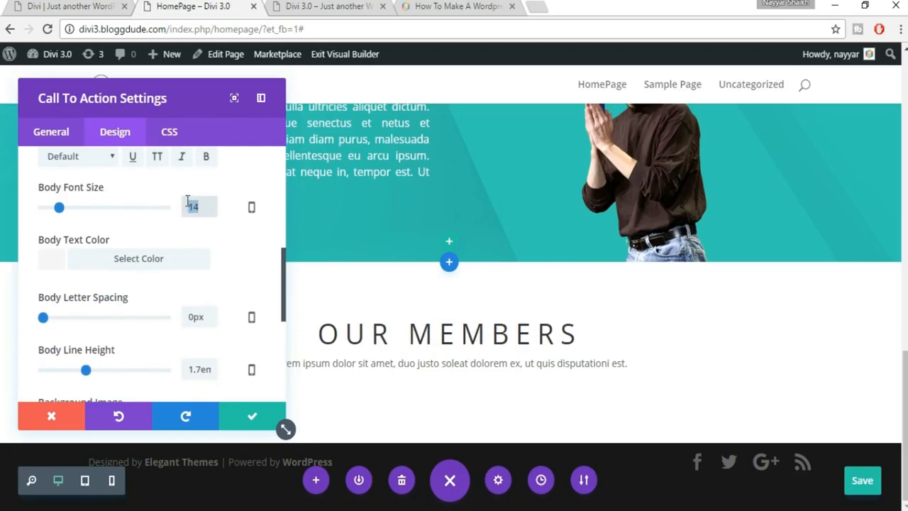
pyautogui.write('16px')
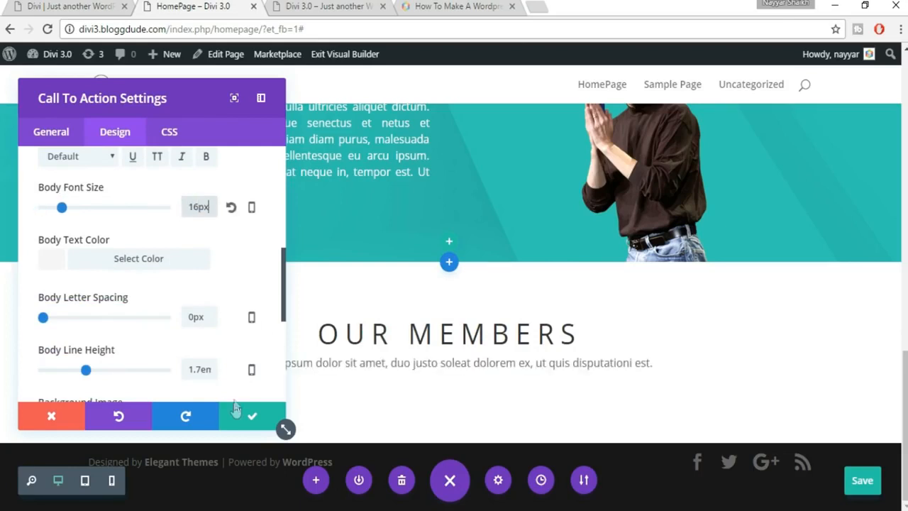
pyautogui.scroll(-1, 224, 352)
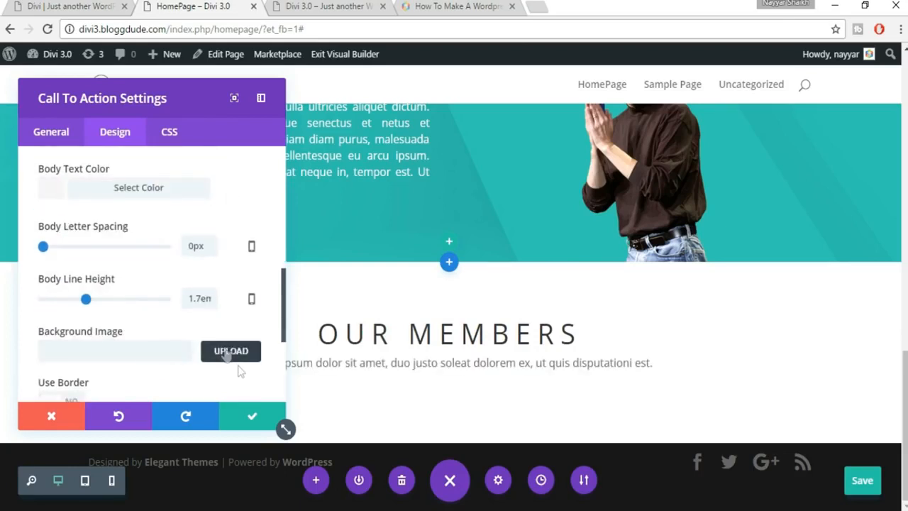
pyautogui.click(251, 420)
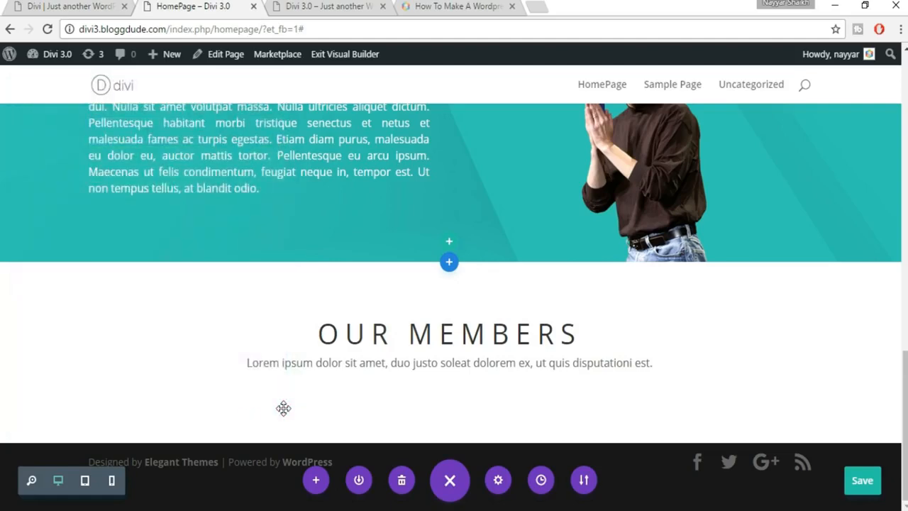
# Step: Add a three-column row under the OUR MEMBERS section
pyautogui.click(71, 6)
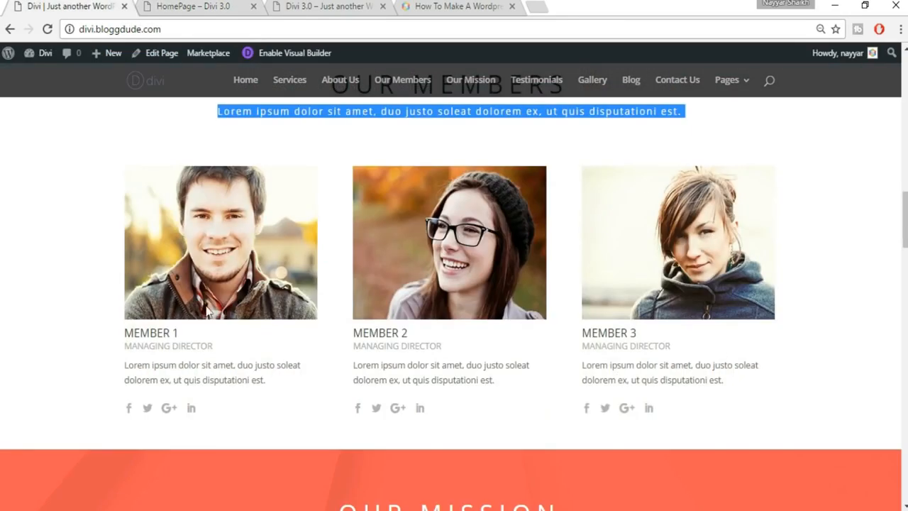
pyautogui.click(181, 6)
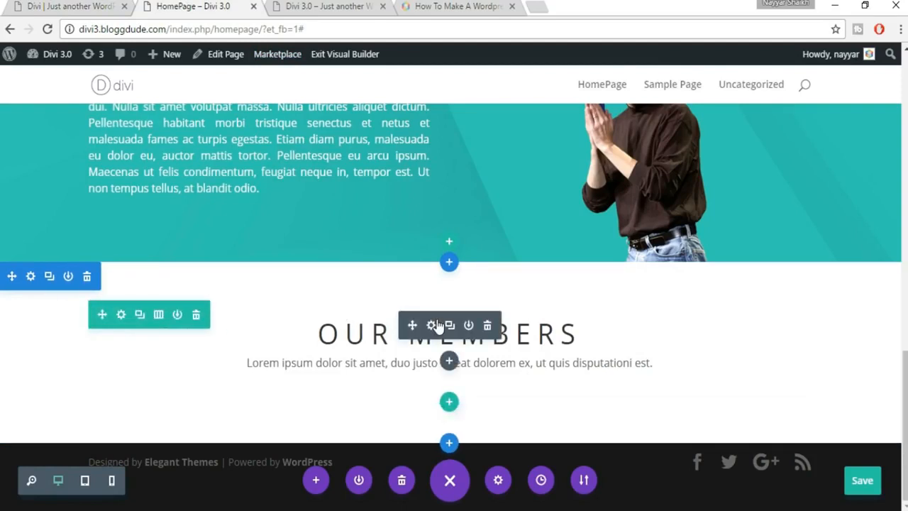
pyautogui.click(449, 405)
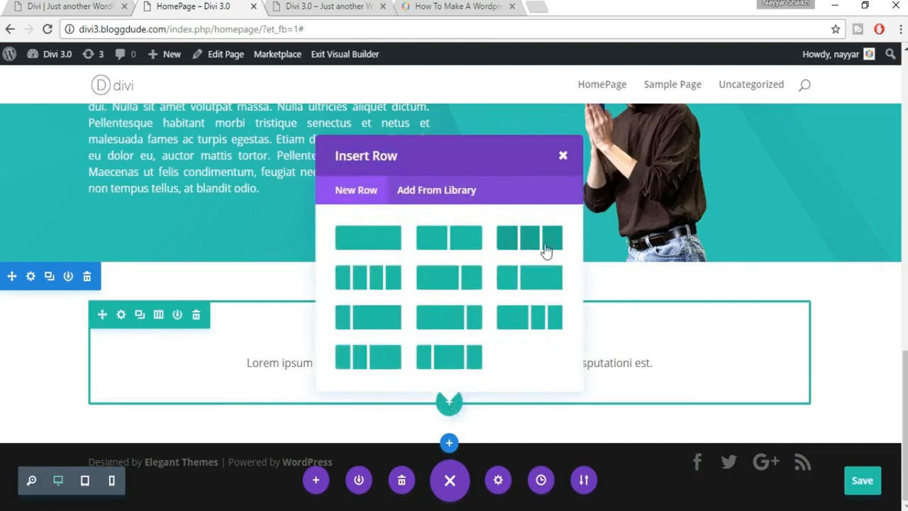
pyautogui.click(531, 246)
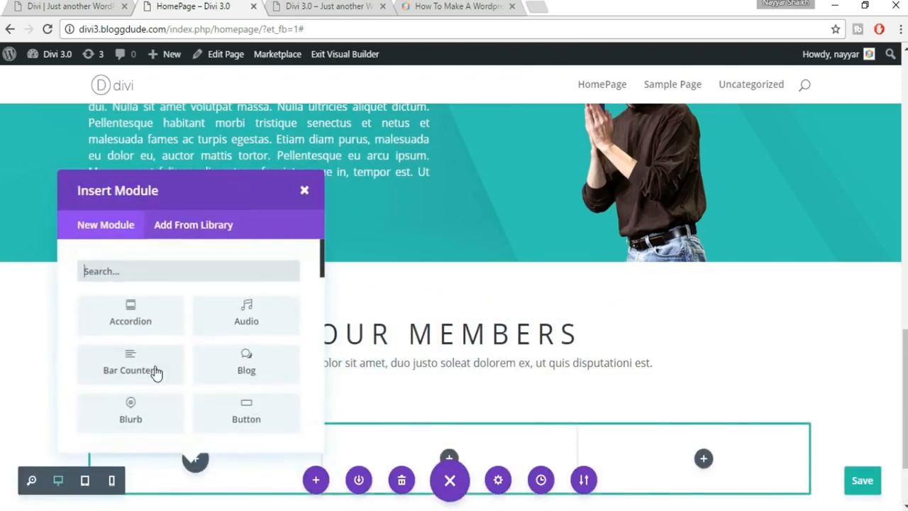
# Step: Insert a Person module into the row's first column
pyautogui.click(61, 6)
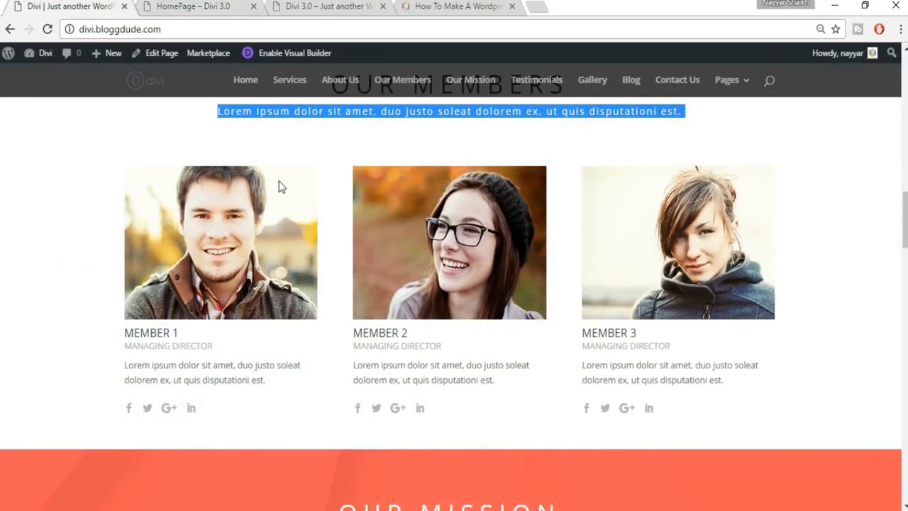
pyautogui.click(190, 5)
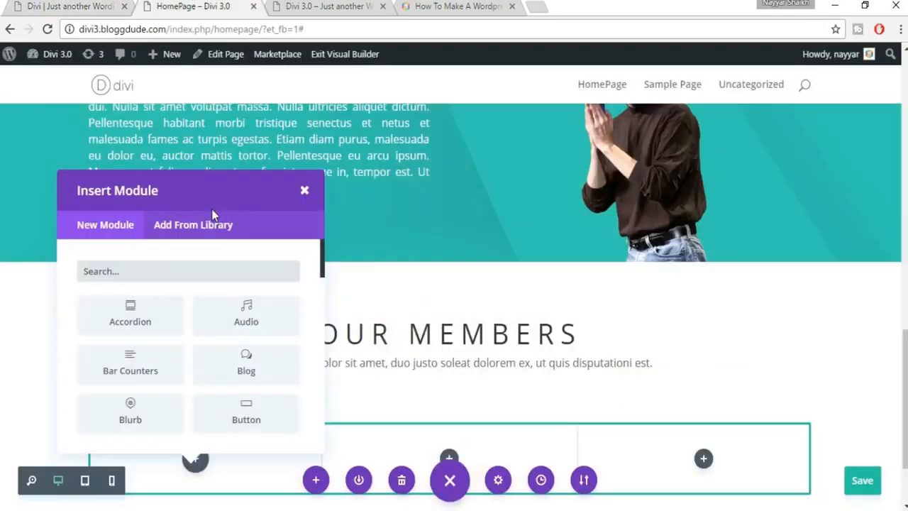
pyautogui.scroll(-2, 244, 351)
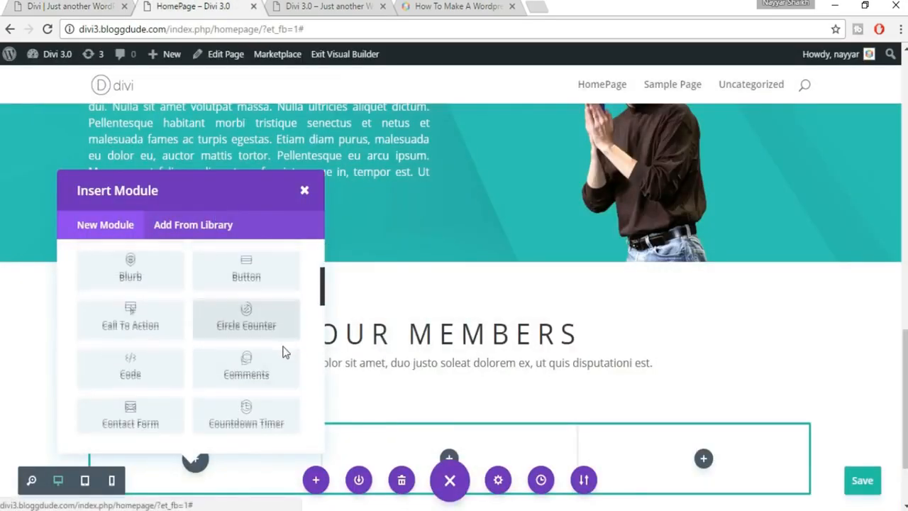
pyautogui.scroll(-3, 282, 344)
pyautogui.scroll(-1, 282, 352)
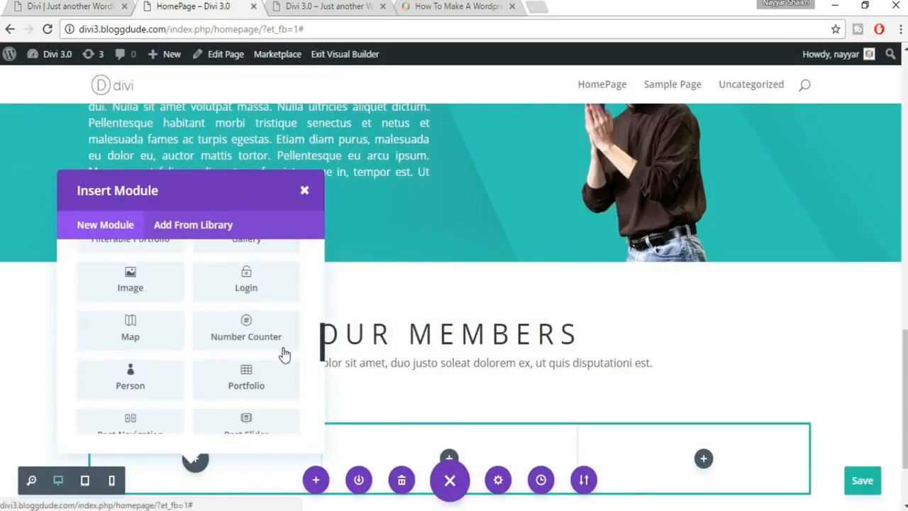
pyautogui.click(128, 384)
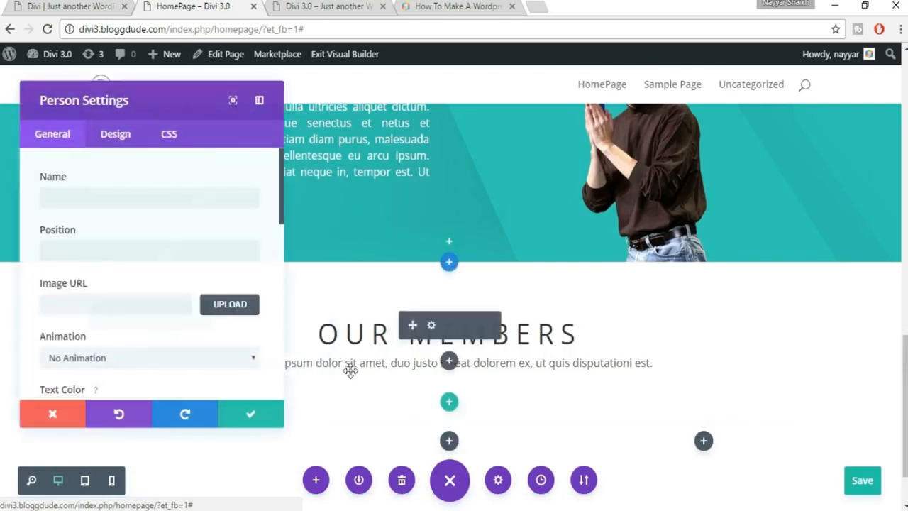
# Step: Enter the member's name and the position CEO in the Person module
pyautogui.click(94, 195)
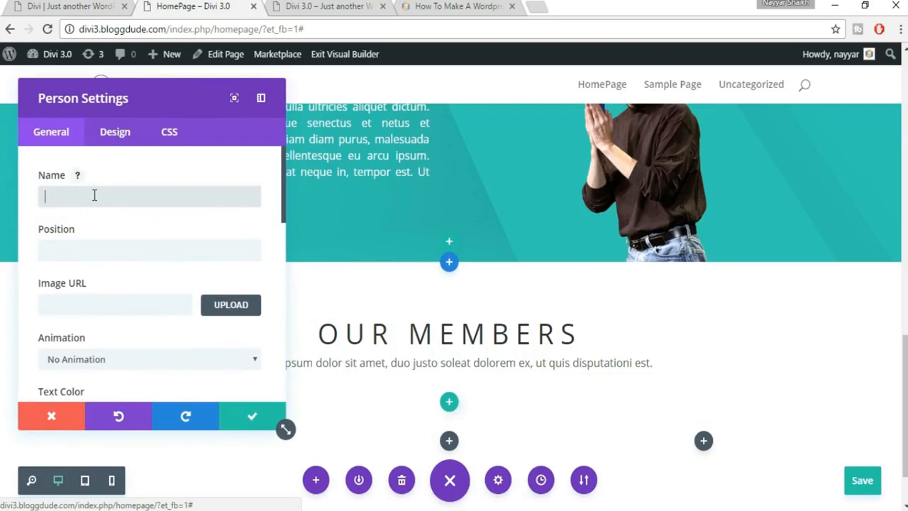
pyautogui.write('NAYYAR SHAIKH')
pyautogui.click(134, 265)
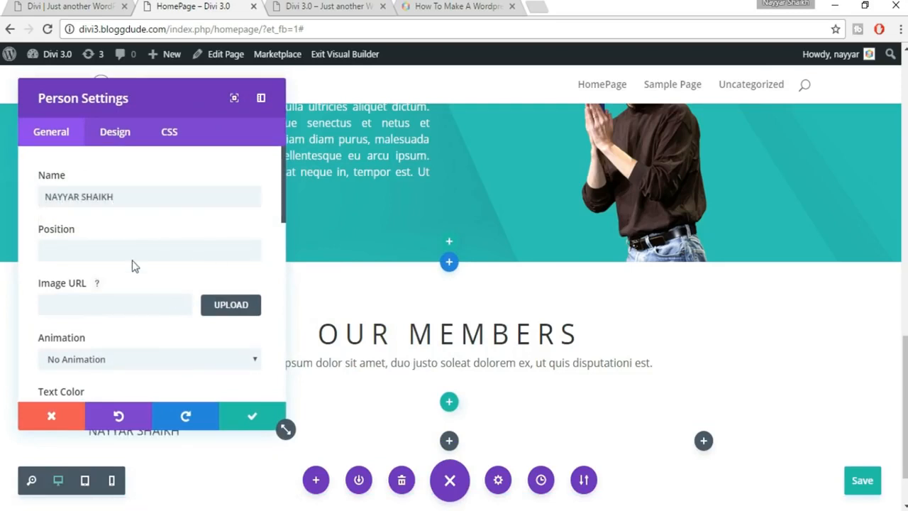
pyautogui.click(129, 254)
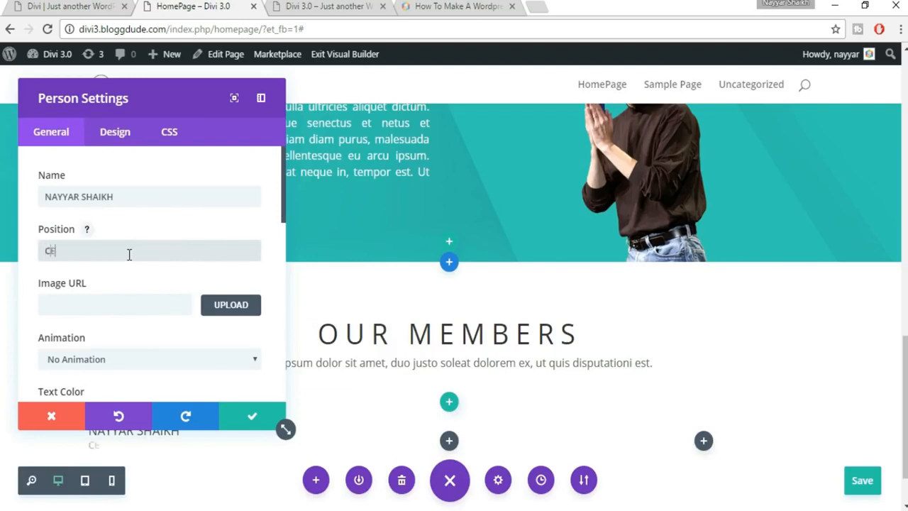
pyautogui.scroll(-1, 179, 302)
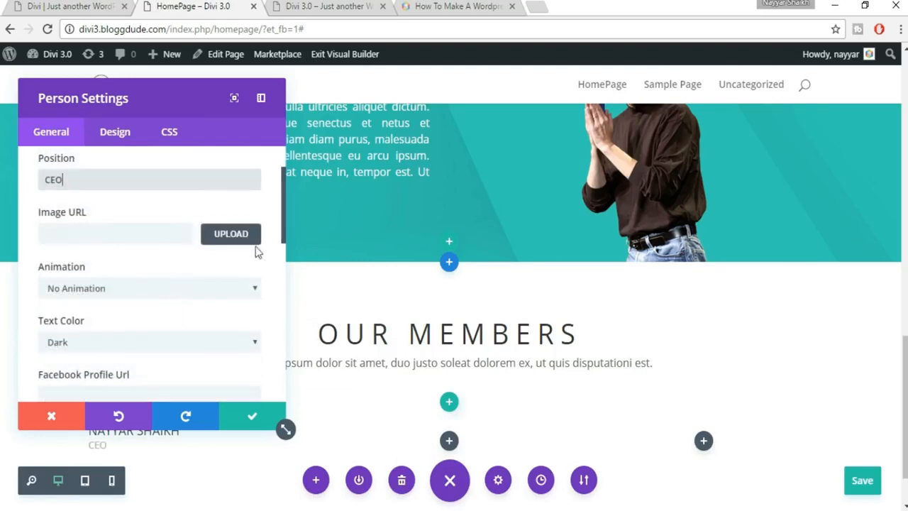
# Step: Insert the Our-Team-2 smiling man's photo and move the settings panel aside
pyautogui.click(247, 237)
pyautogui.click(178, 327)
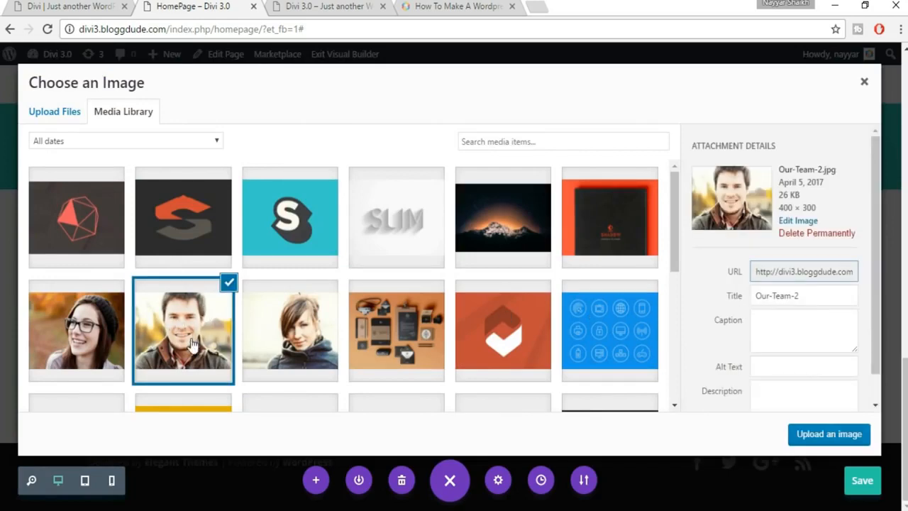
pyautogui.click(813, 440)
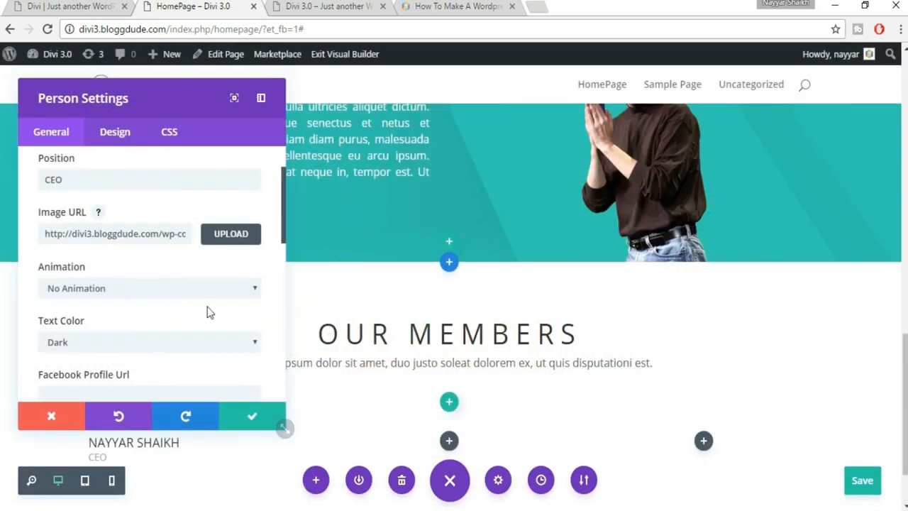
pyautogui.scroll(-1, 207, 310)
pyautogui.scroll(-1, 207, 310)
pyautogui.scroll(-2, 593, 314)
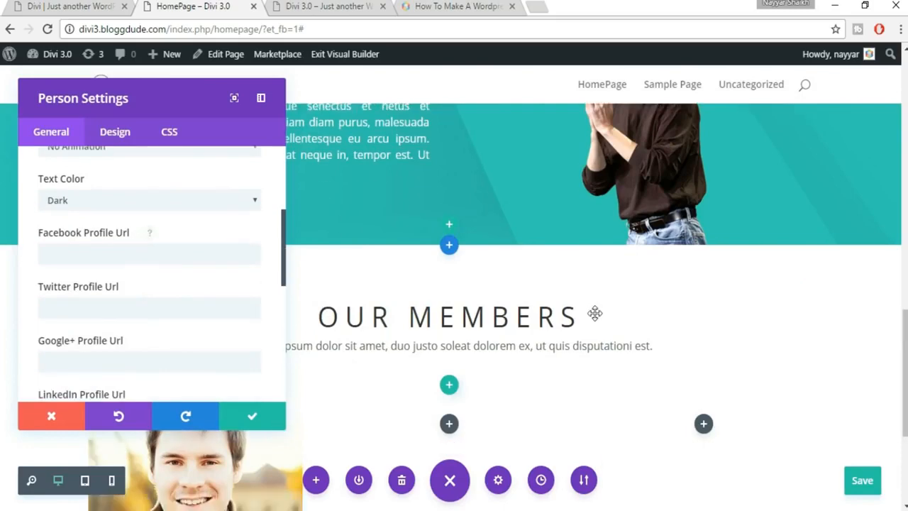
pyautogui.moveTo(144, 98); pyautogui.dragTo(678, 143)
pyautogui.scroll(-2, 360, 312)
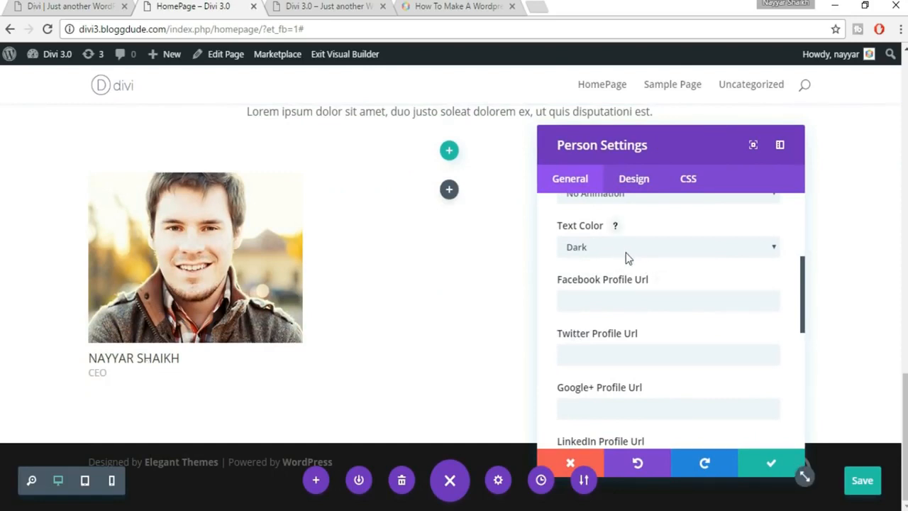
# Step: Fill the social profile link fields with '#' placeholders
pyautogui.scroll(-1, 698, 292)
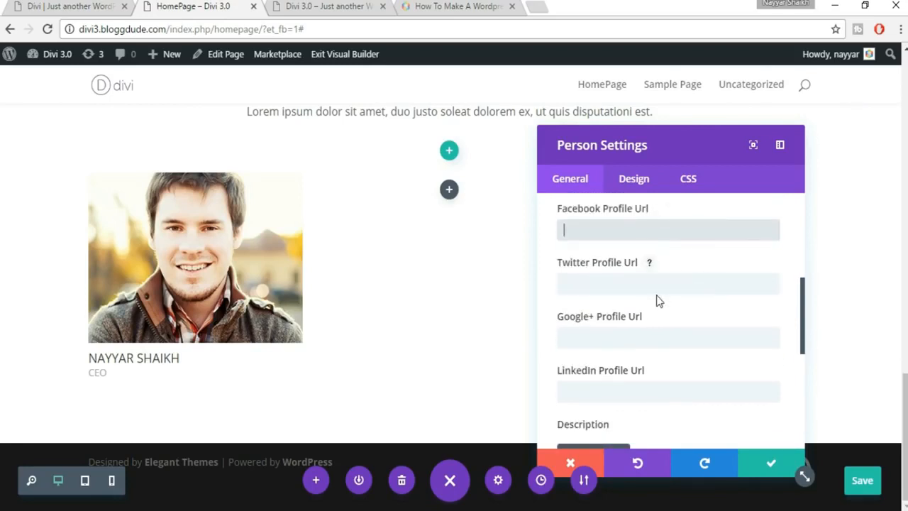
pyautogui.write('#')
pyautogui.press('Tab')
pyautogui.write('#')
pyautogui.press('Tab')
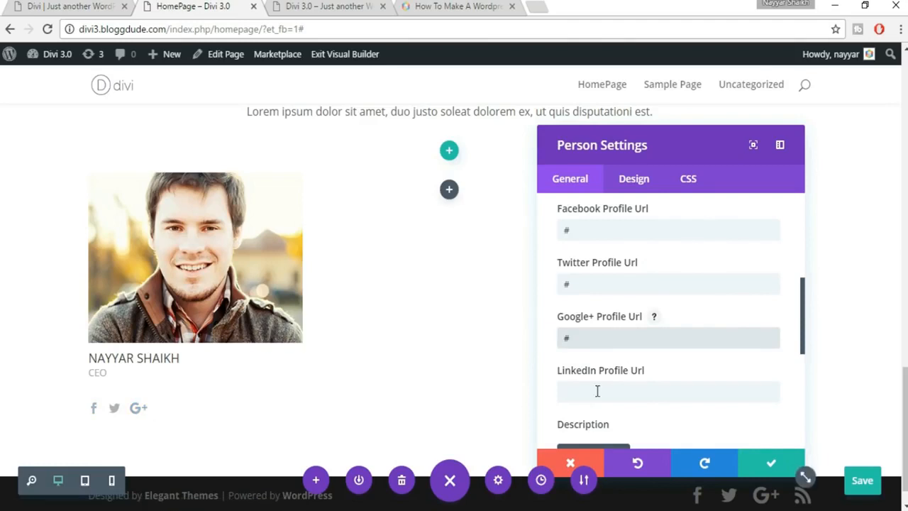
pyautogui.click(563, 386)
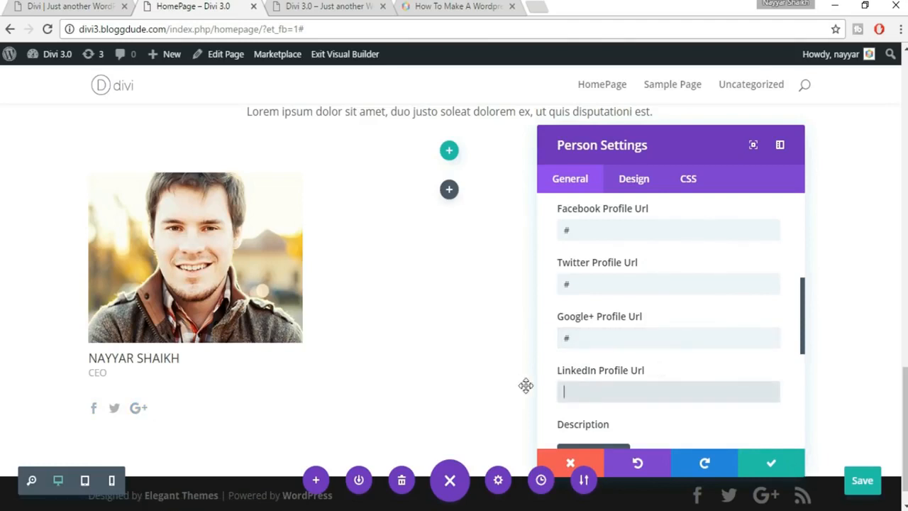
# Step: Paste the Member 1 lorem ipsum description from the live site as the bio, unindented
pyautogui.scroll(-1, 652, 376)
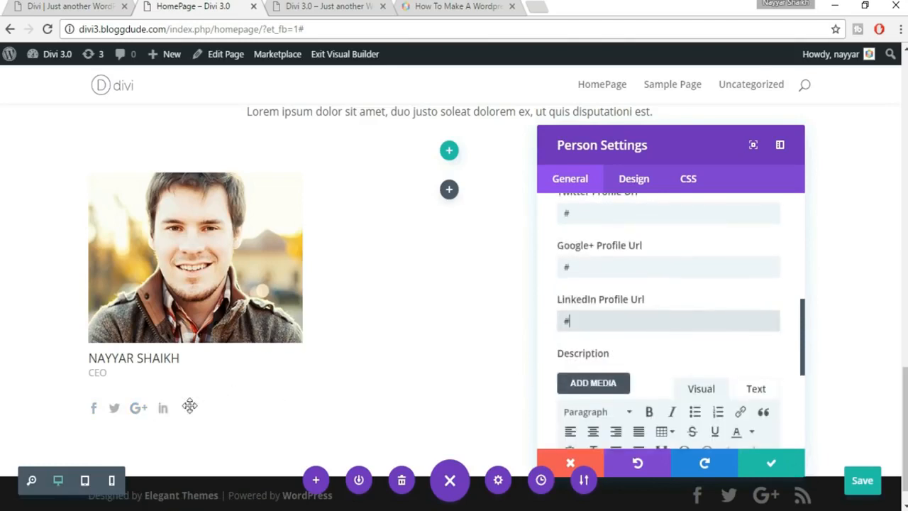
pyautogui.scroll(-1, 697, 339)
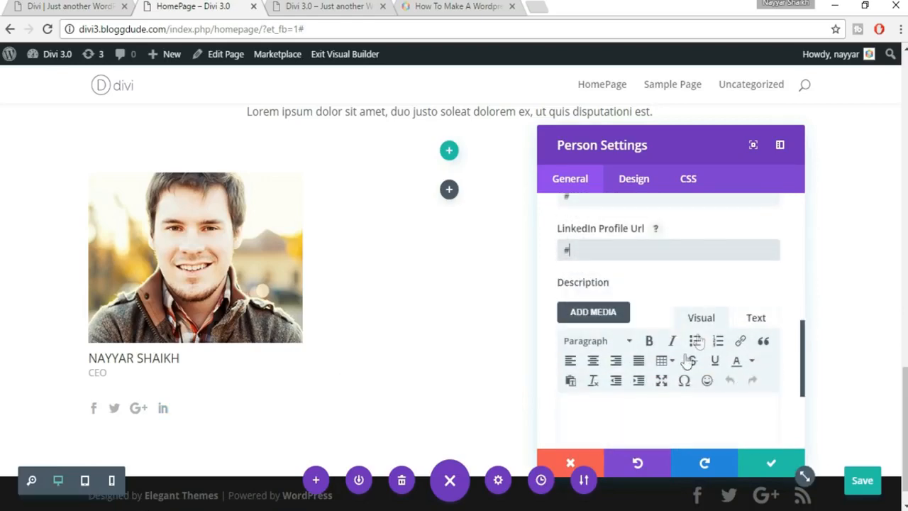
pyautogui.scroll(-2, 666, 383)
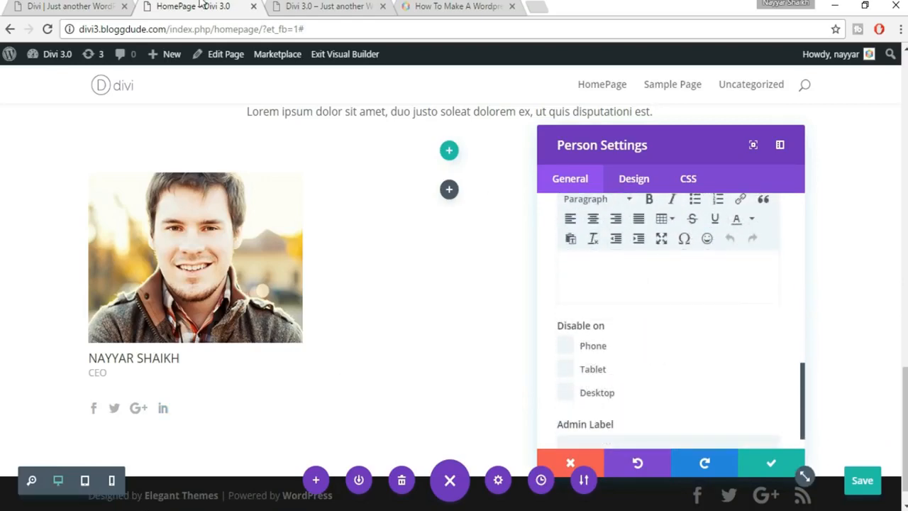
pyautogui.click(106, 5)
pyautogui.moveTo(275, 380); pyautogui.dragTo(118, 362)
pyautogui.hotkey('ctrl', 'c')
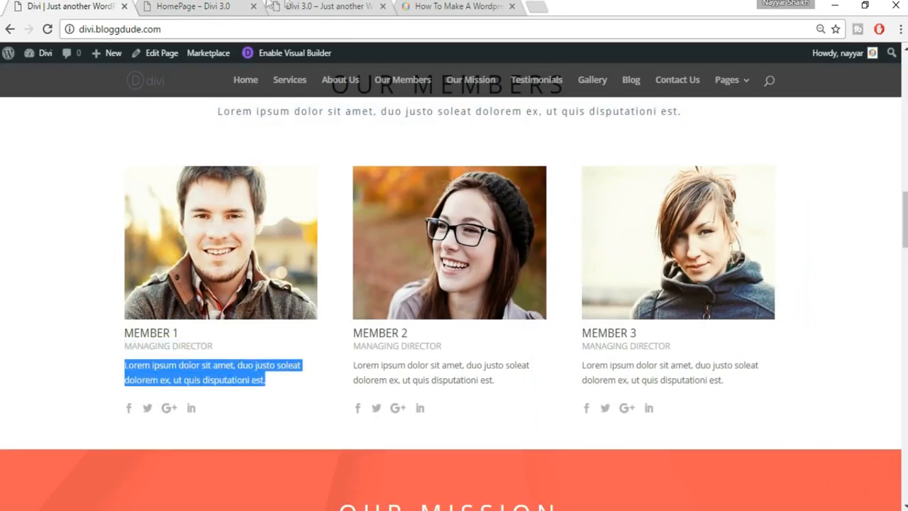
pyautogui.click(193, 6)
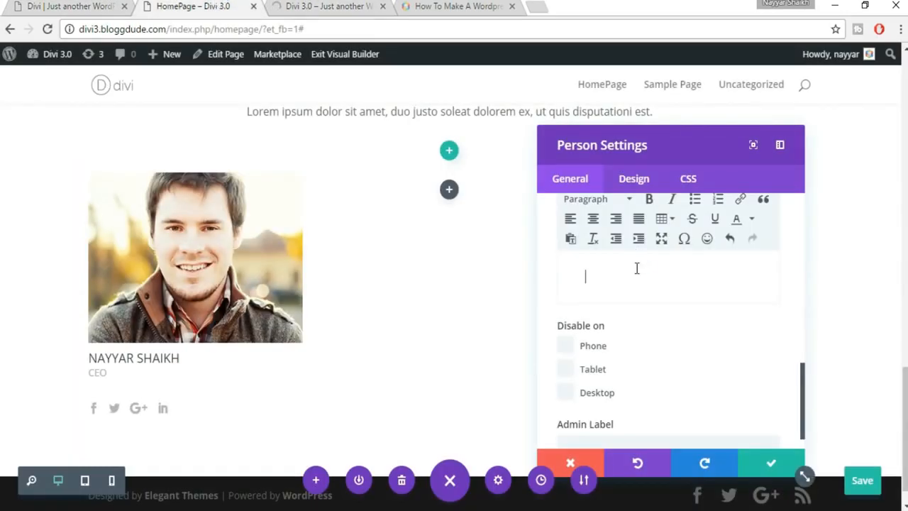
pyautogui.hotkey('ctrl', 'v')
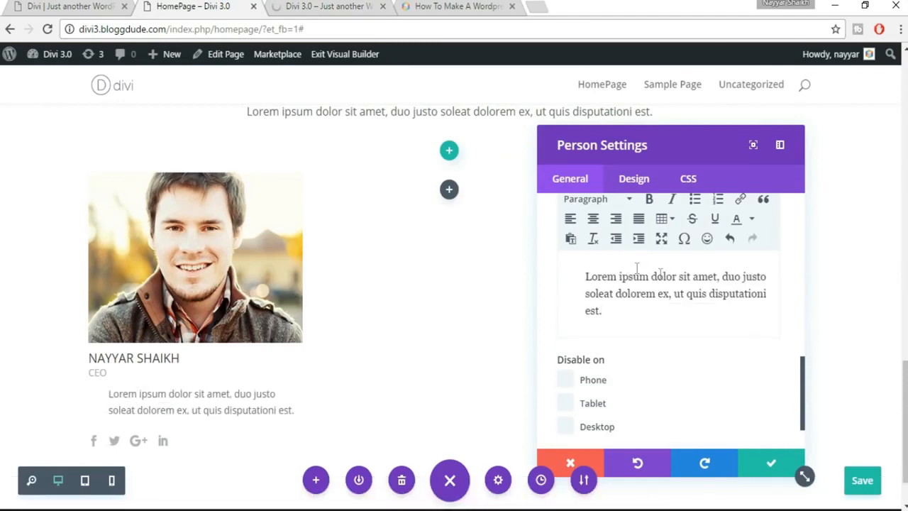
pyautogui.click(616, 241)
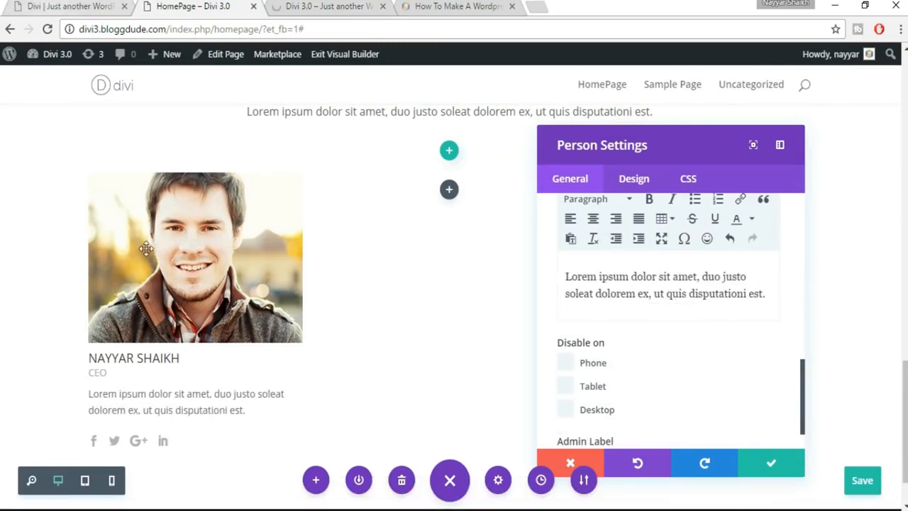
# Step: Save the Person card's settings
pyautogui.click(51, 5)
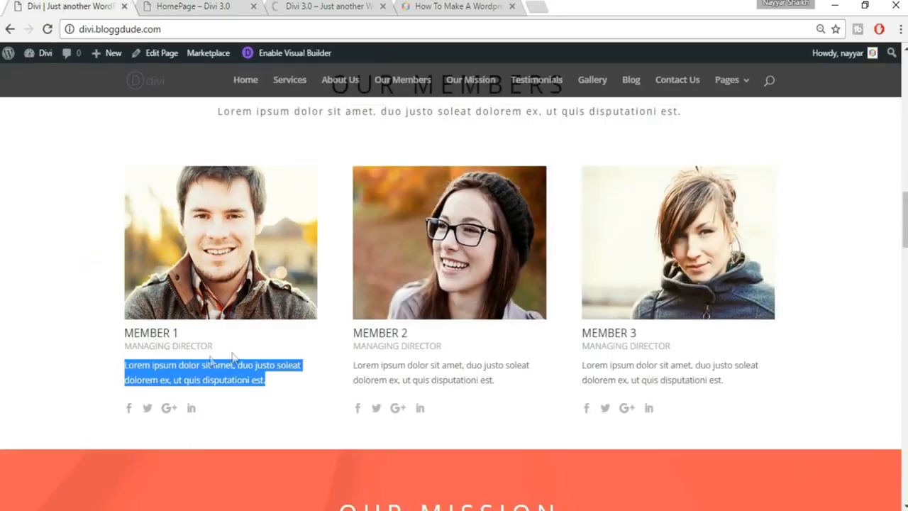
pyautogui.click(227, 6)
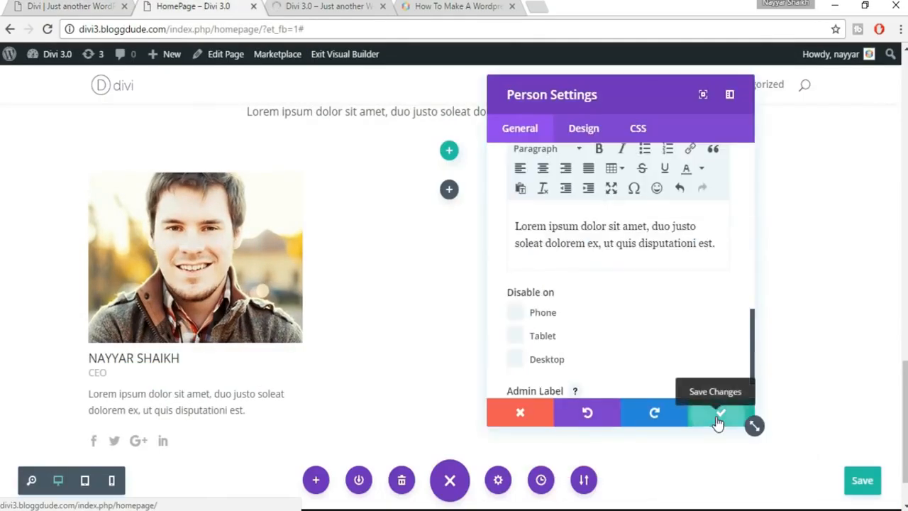
pyautogui.click(716, 416)
pyautogui.moveTo(274, 298)
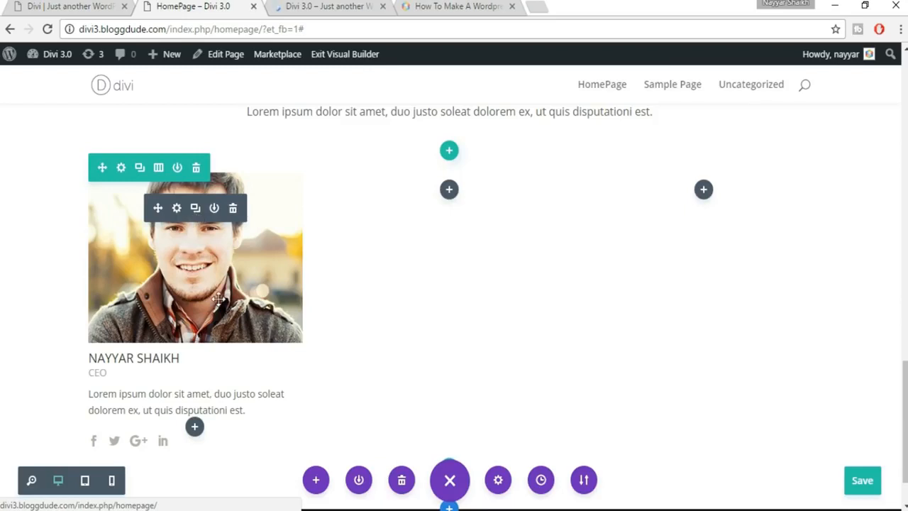
# Step: Duplicate the person card into the second and third columns
pyautogui.click(195, 208)
pyautogui.scroll(-2, 177, 298)
pyautogui.moveTo(158, 363); pyautogui.dragTo(387, 149)
pyautogui.moveTo(189, 214); pyautogui.dragTo(478, 231)
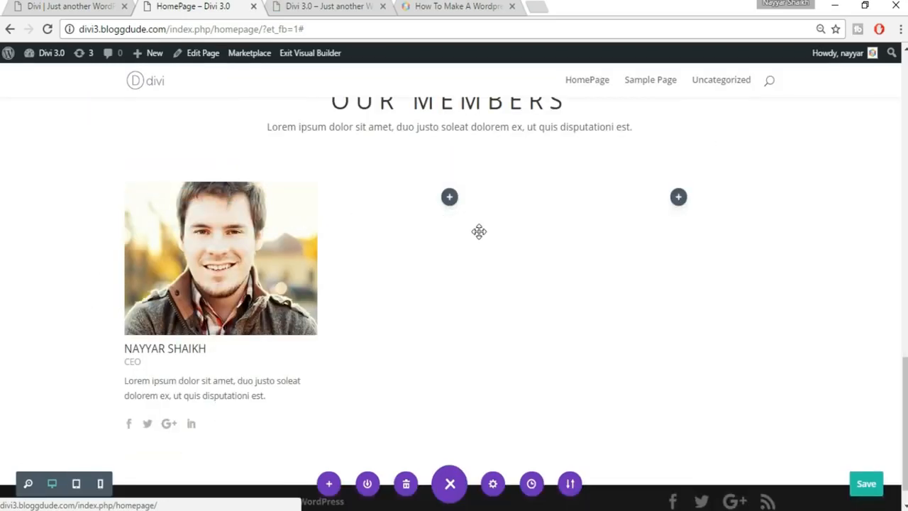
pyautogui.moveTo(486, 221)
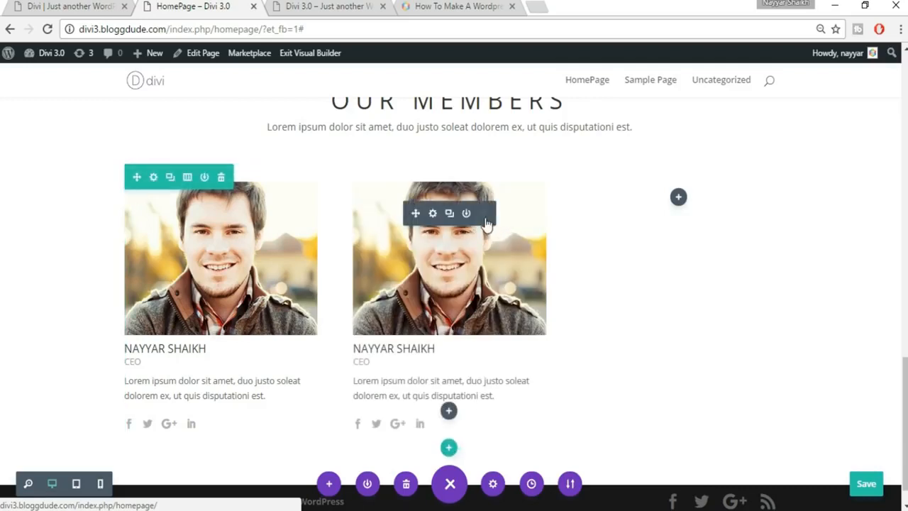
pyautogui.click(448, 214)
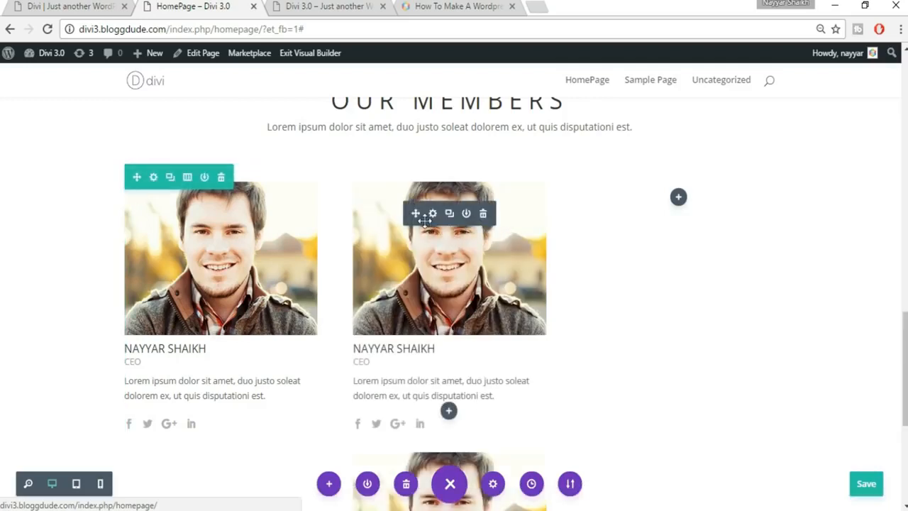
pyautogui.moveTo(590, 216); pyautogui.dragTo(642, 217)
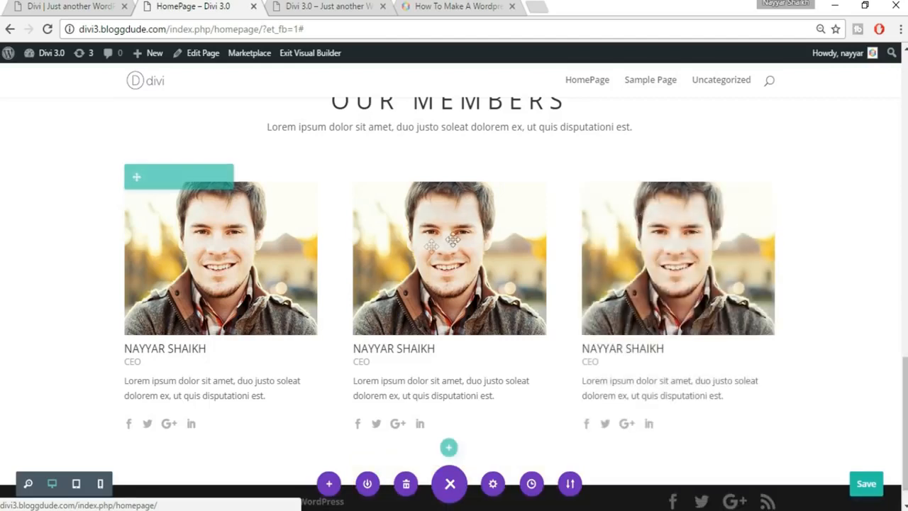
# Step: Give the middle card a new member name and the position DESIGNER
pyautogui.moveTo(434, 216)
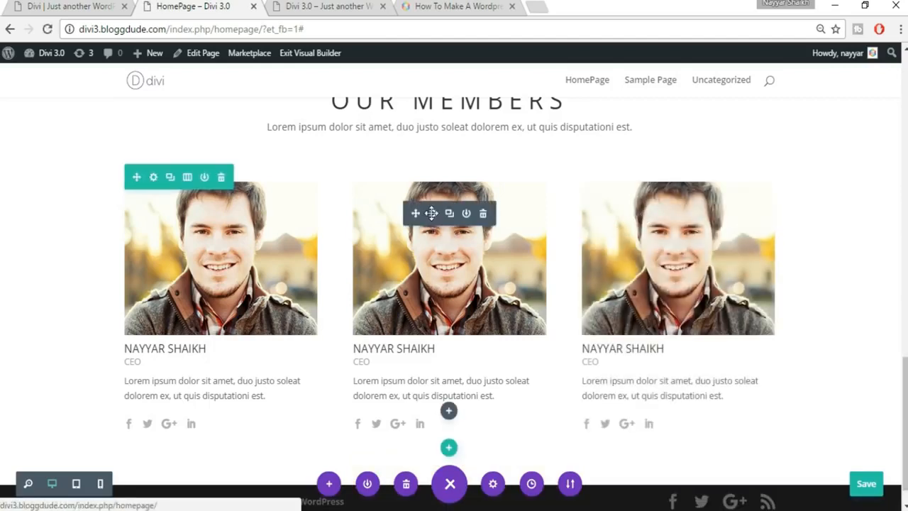
pyautogui.click(433, 213)
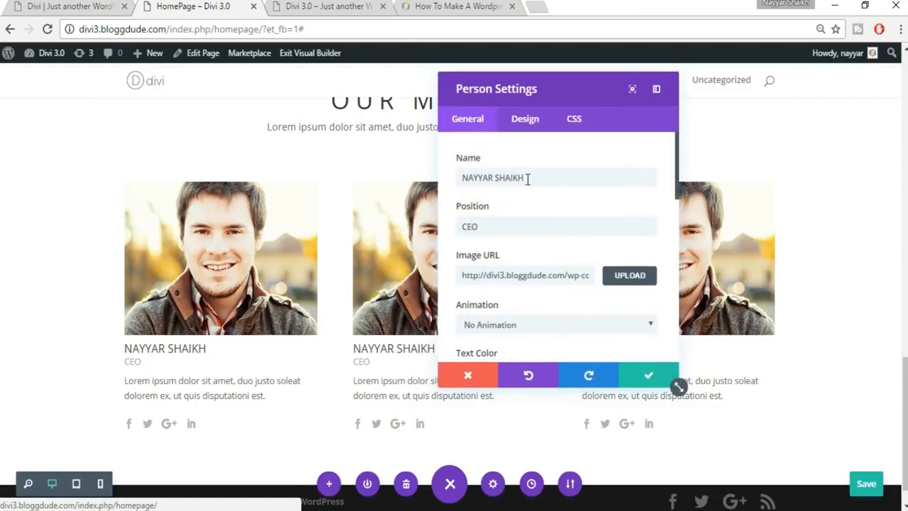
pyautogui.tripleClick(528, 178)
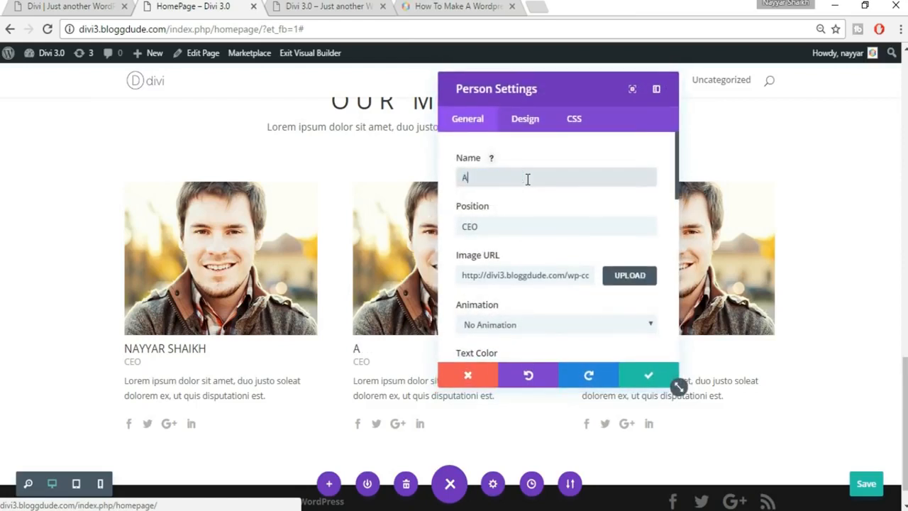
pyautogui.moveTo(480, 226); pyautogui.dragTo(449, 225)
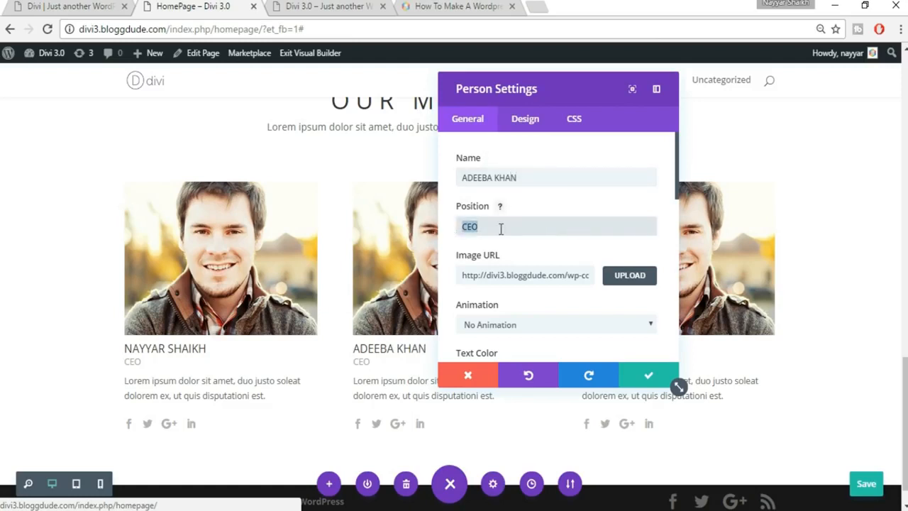
pyautogui.write('DESIGNER')
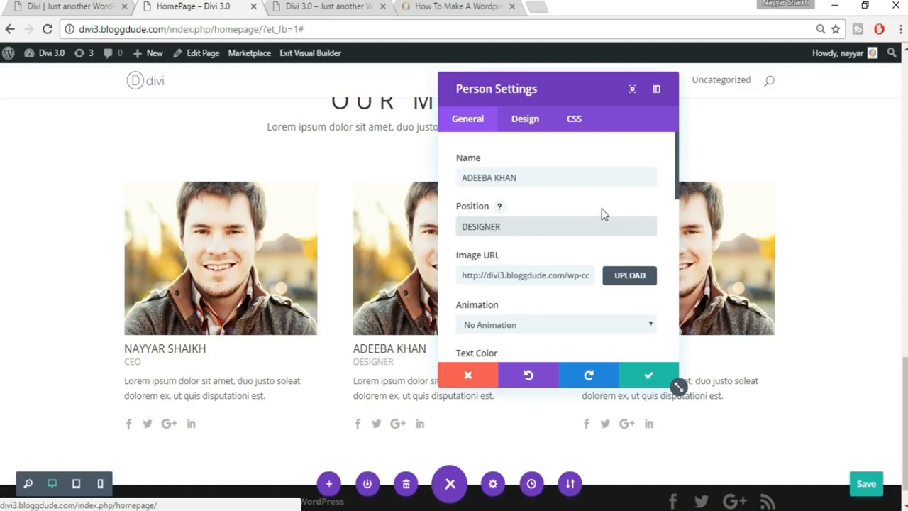
# Step: Set the middle card's photo to the Our-Team-3 woman-in-glasses portrait and save
pyautogui.scroll(-1, 638, 213)
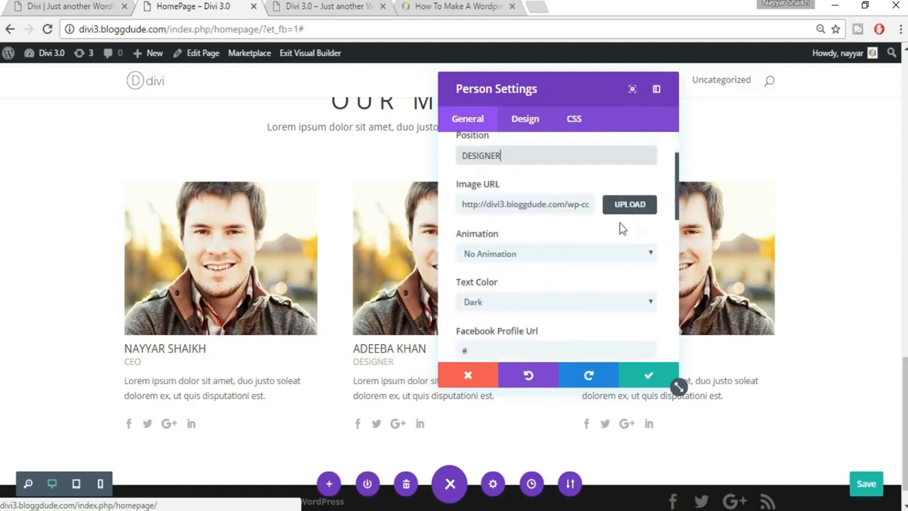
pyautogui.click(619, 205)
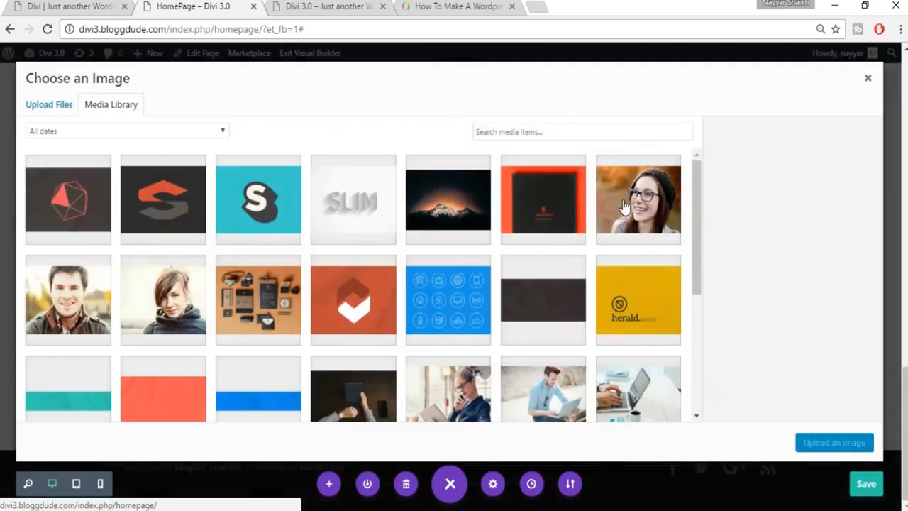
pyautogui.click(642, 245)
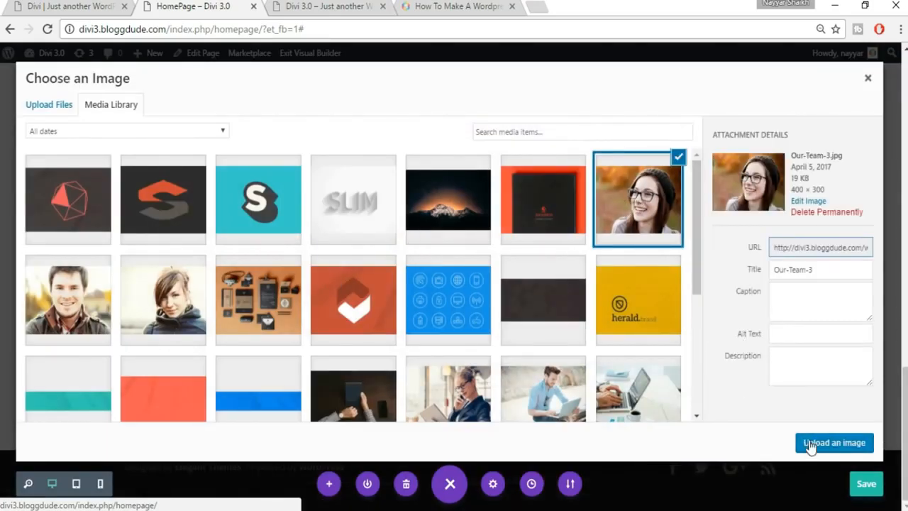
pyautogui.click(834, 443)
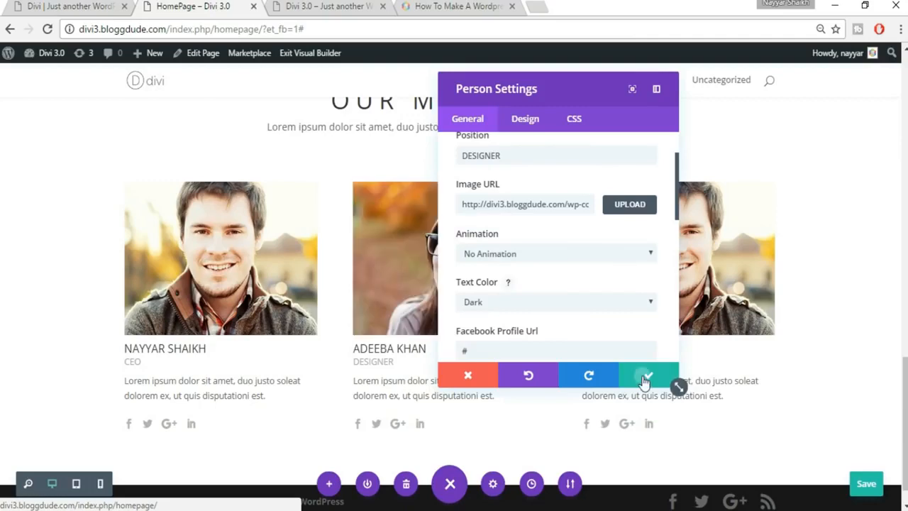
pyautogui.click(643, 377)
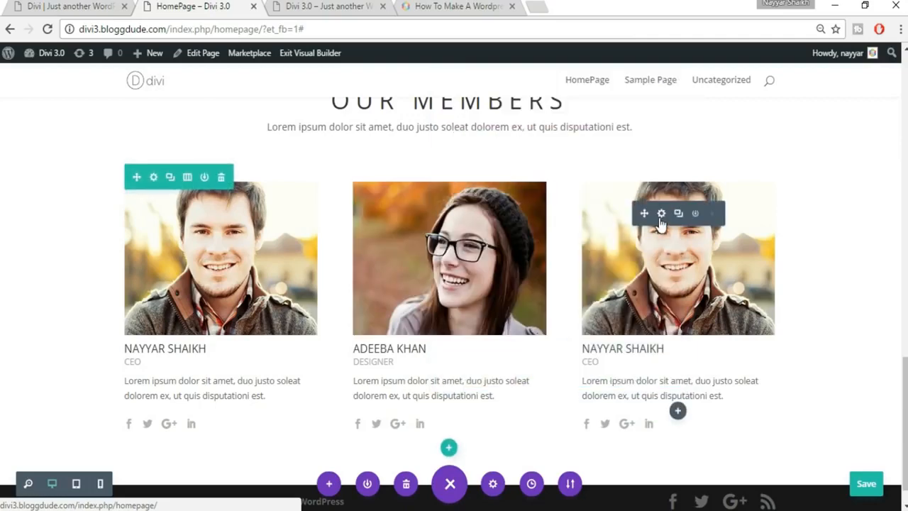
# Step: Give the third card a new member name and the position MD
pyautogui.click(660, 215)
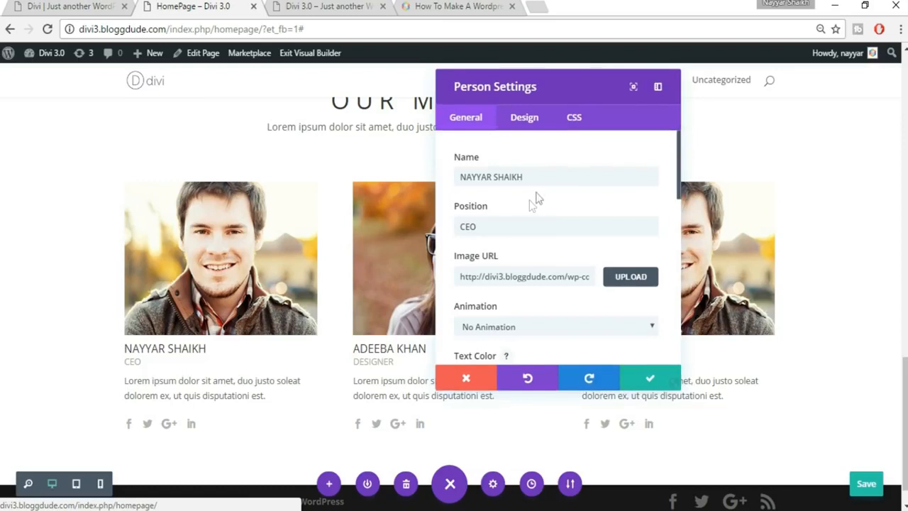
pyautogui.tripleClick(539, 178)
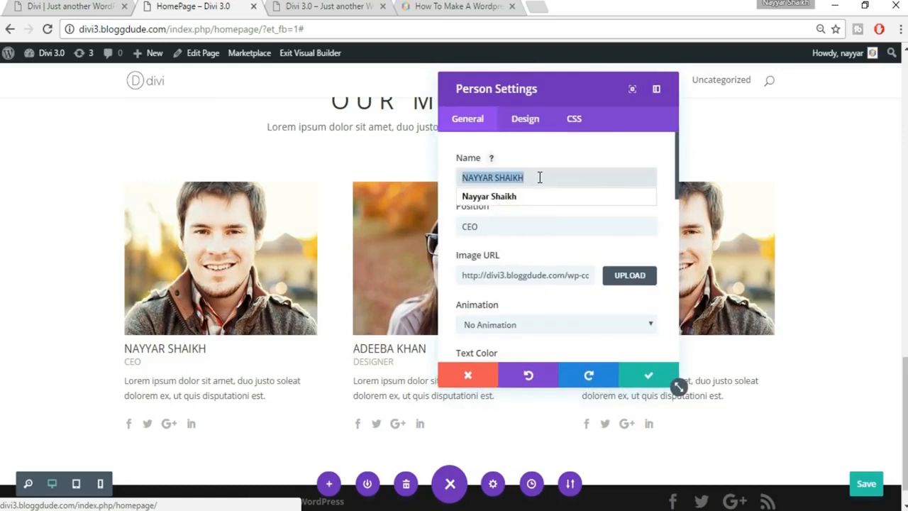
pyautogui.write('Mi')
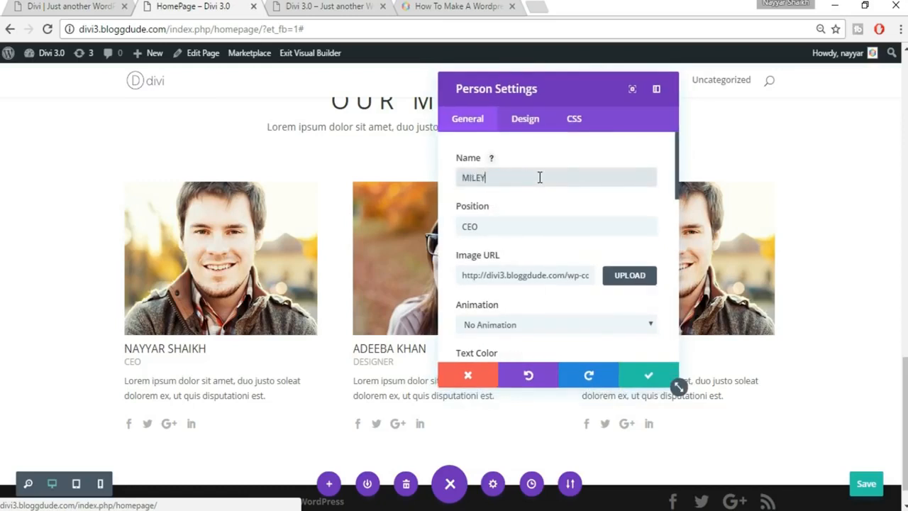
pyautogui.click(529, 227)
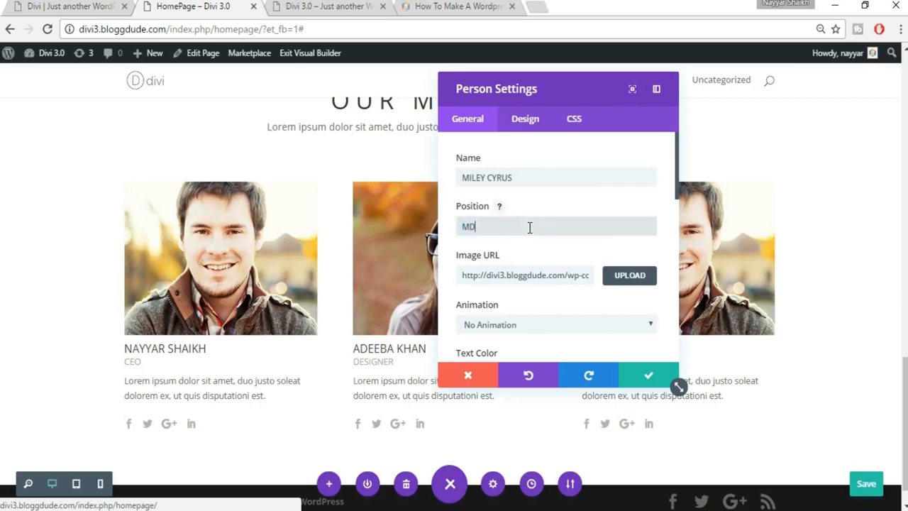
# Step: Set the third card's photo to the short-haired woman portrait and save
pyautogui.click(643, 277)
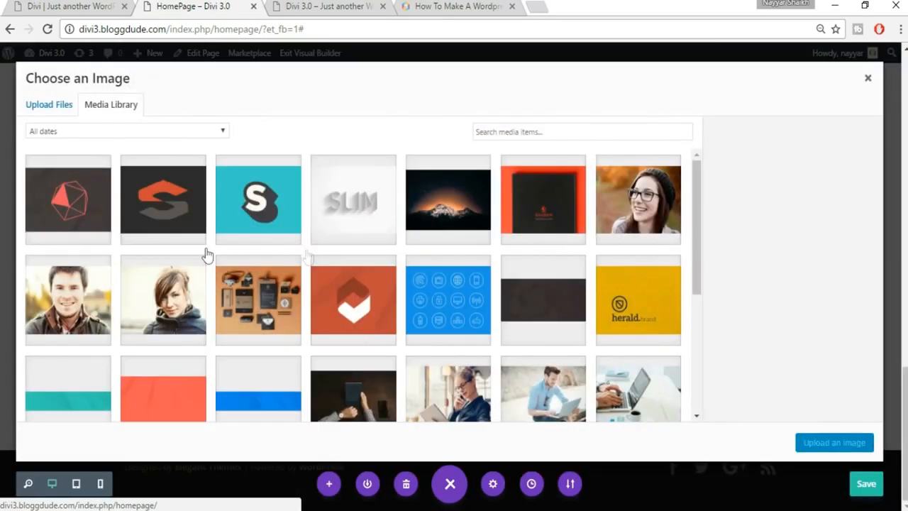
pyautogui.click(186, 293)
pyautogui.click(815, 443)
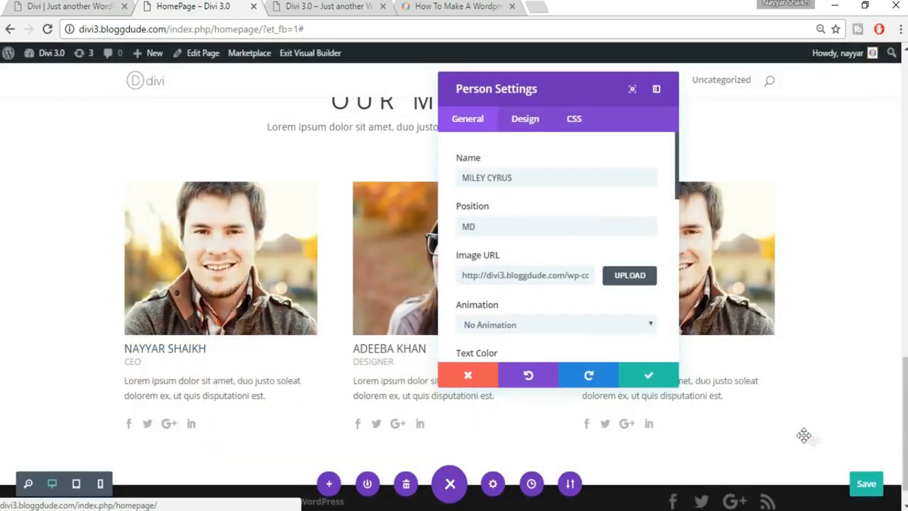
pyautogui.click(652, 375)
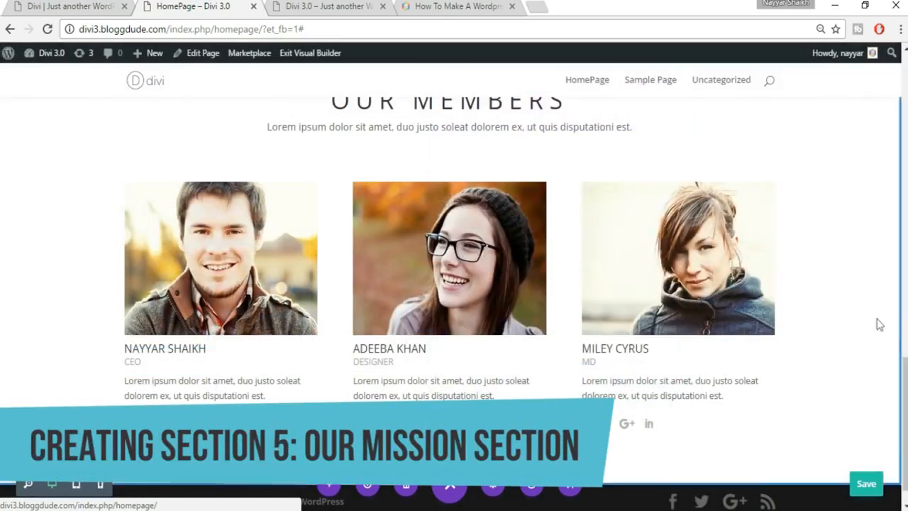
pyautogui.click(75, 5)
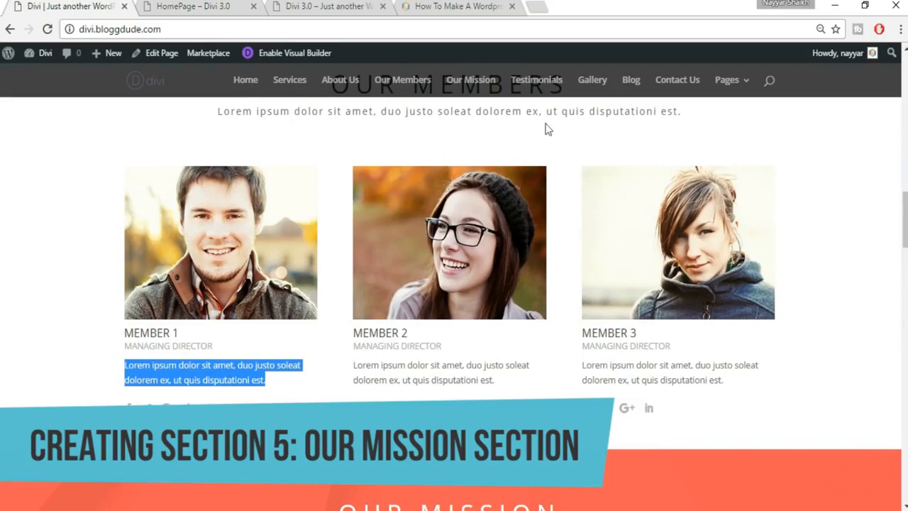
pyautogui.scroll(-4, 759, 249)
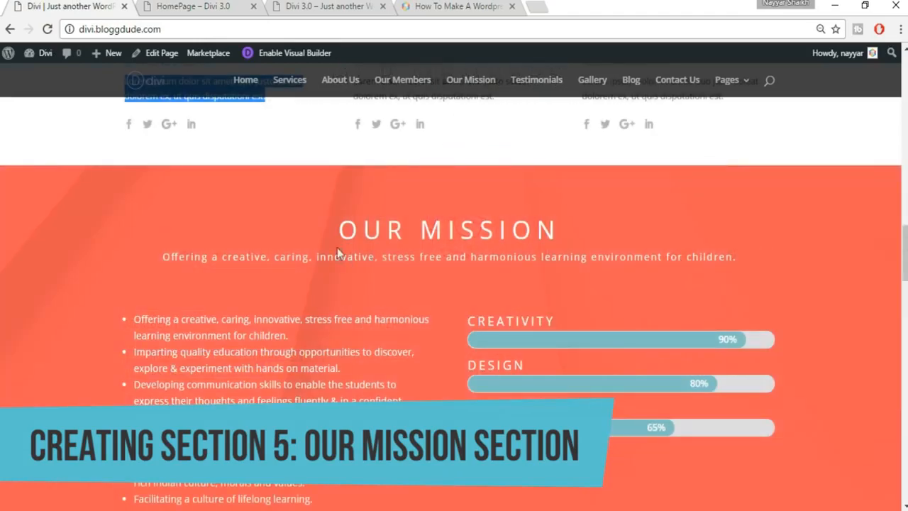
pyautogui.scroll(-1, 571, 238)
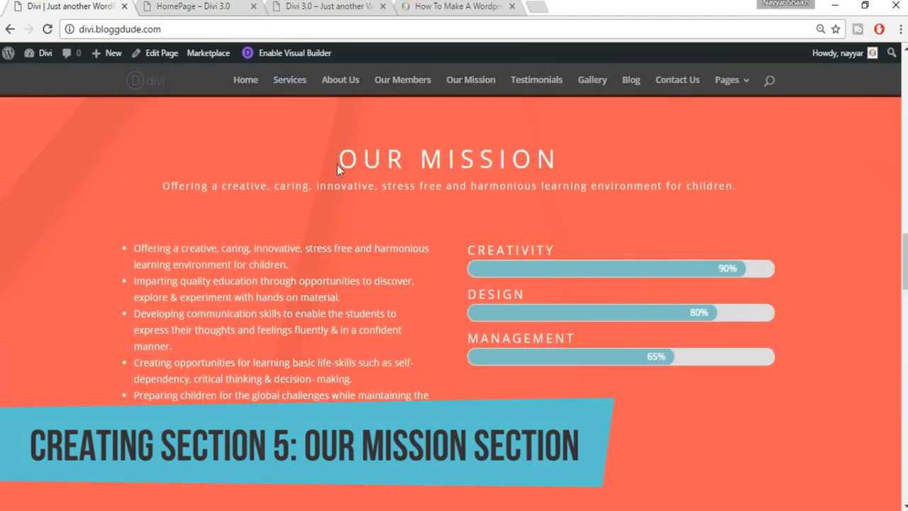
pyautogui.click(257, 3)
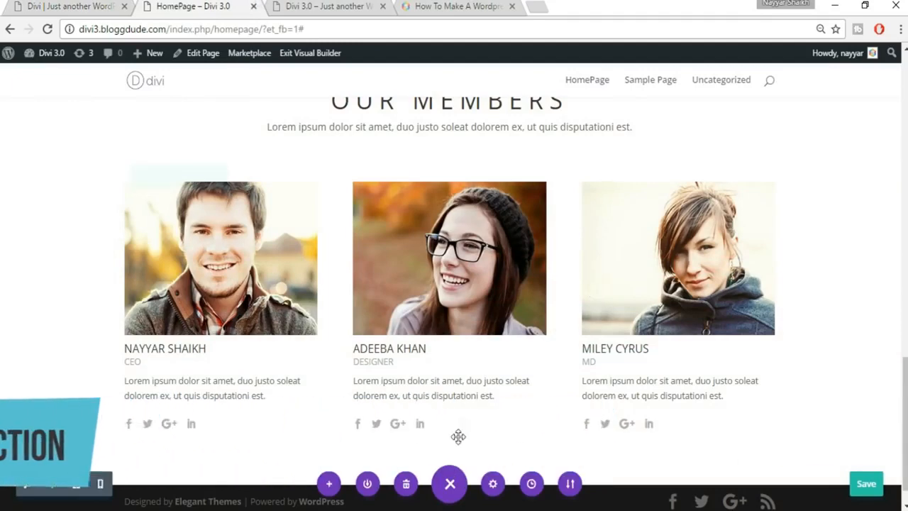
pyautogui.scroll(-1, 454, 440)
# Step: Below the member cards, insert a regular section whose one-column row holds a Call To Action
pyautogui.click(449, 451)
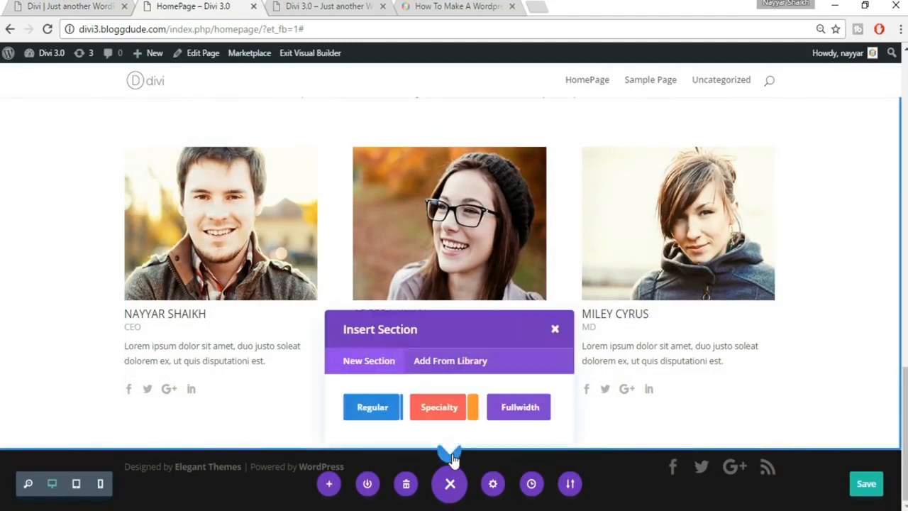
pyautogui.click(372, 404)
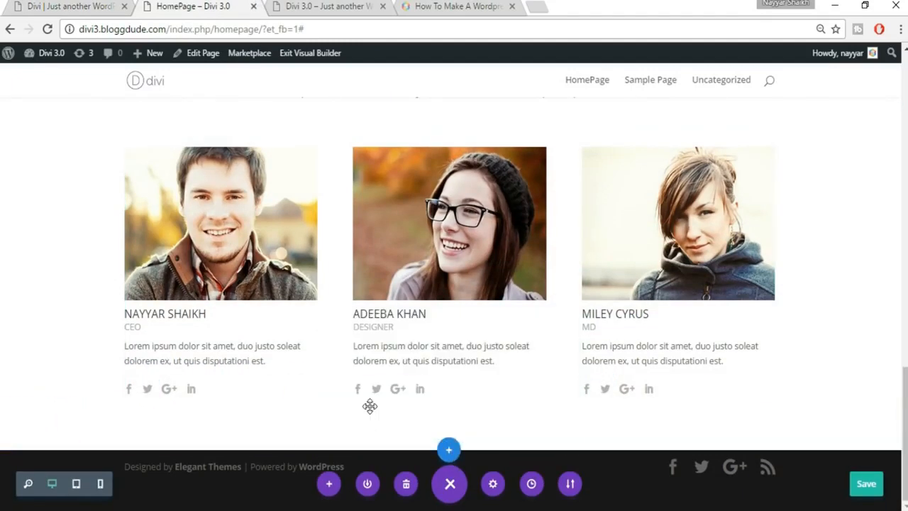
pyautogui.click(83, 4)
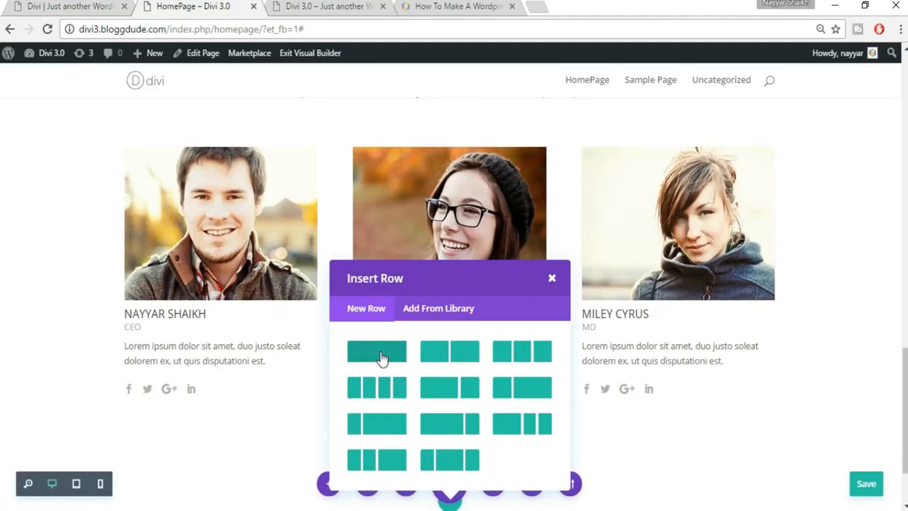
pyautogui.click(382, 351)
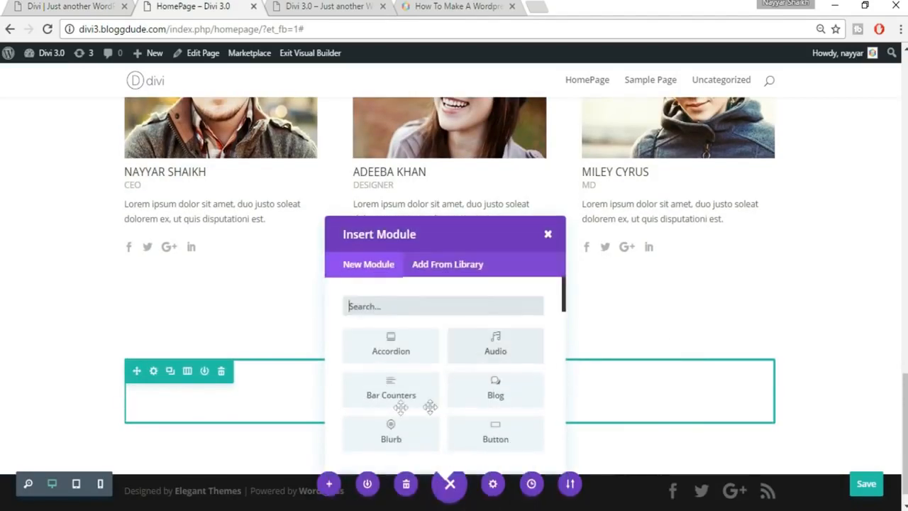
pyautogui.scroll(-3, 400, 328)
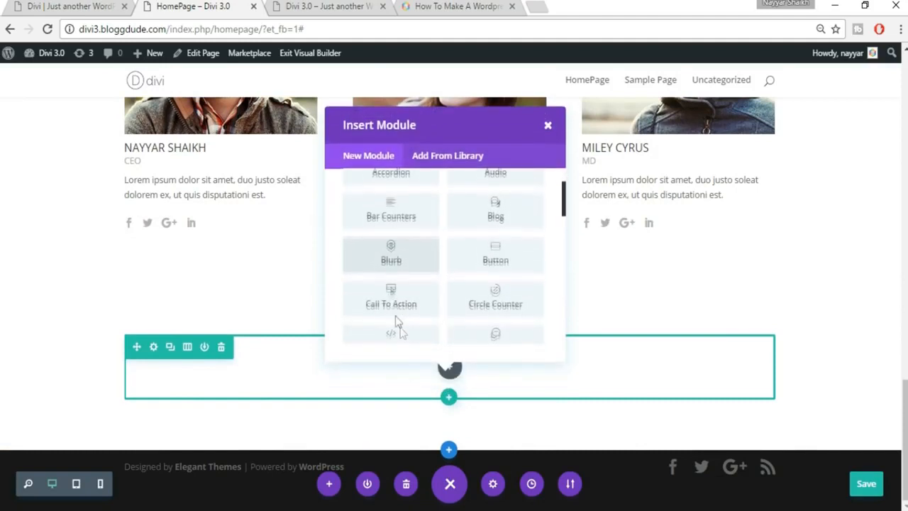
pyautogui.moveTo(399, 298); pyautogui.dragTo(470, 308)
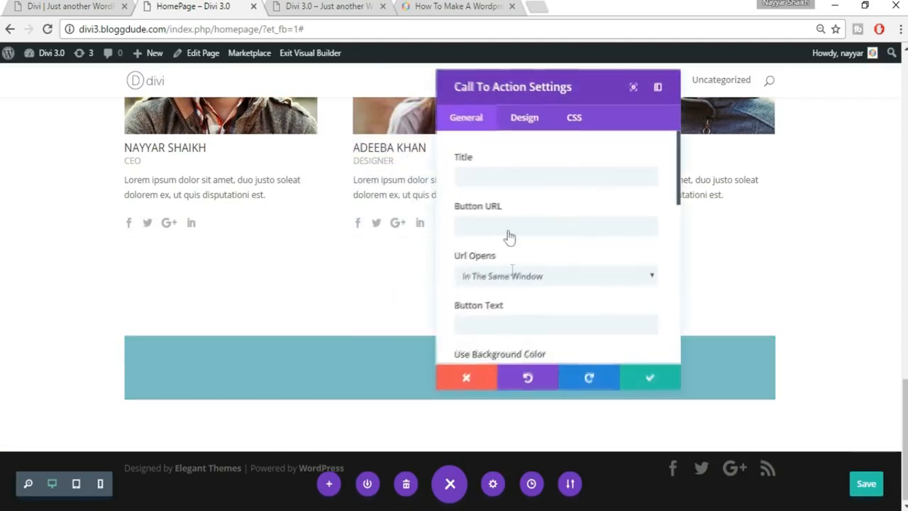
# Step: Title the call-to-action 'OUR MISSION' and copy the subtitle line from the reference page
pyautogui.click(500, 170)
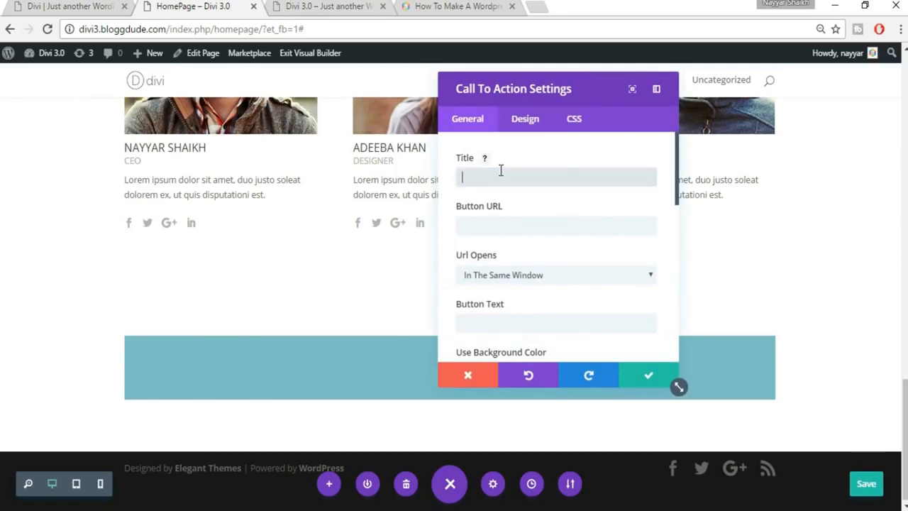
pyautogui.write('OUR')
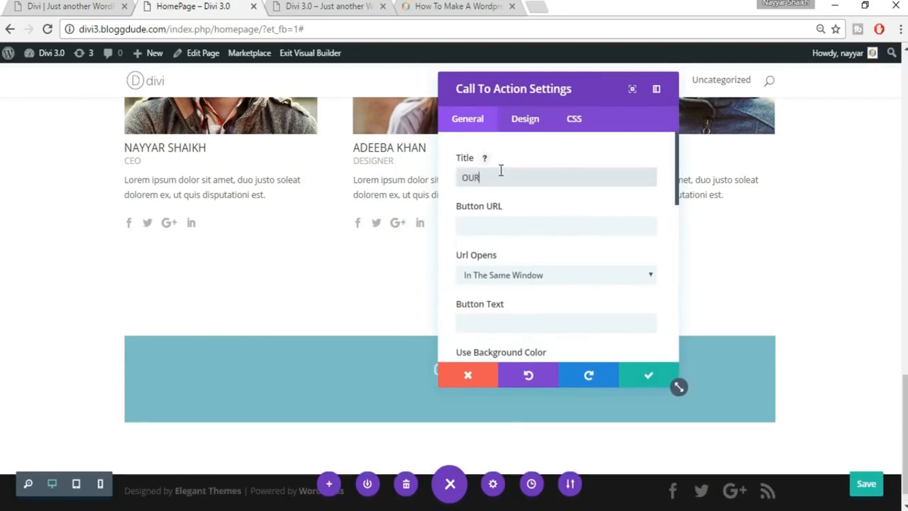
pyautogui.write(' MISSION')
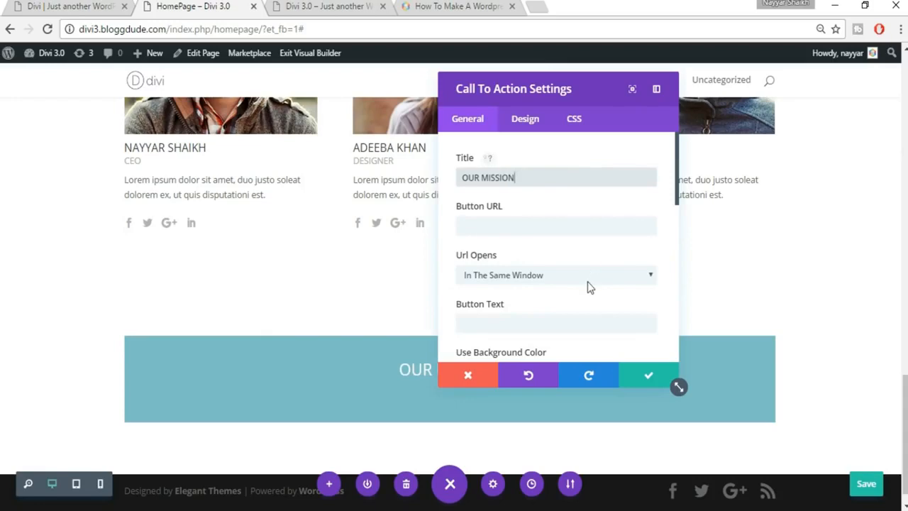
pyautogui.scroll(-2, 588, 286)
pyautogui.click(64, 6)
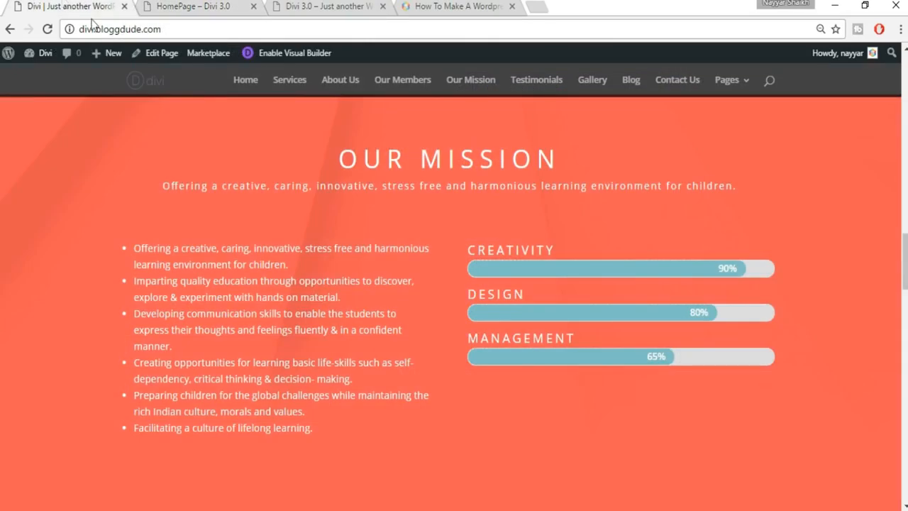
pyautogui.tripleClick(377, 182)
pyautogui.hotkey('ctrl', 'c')
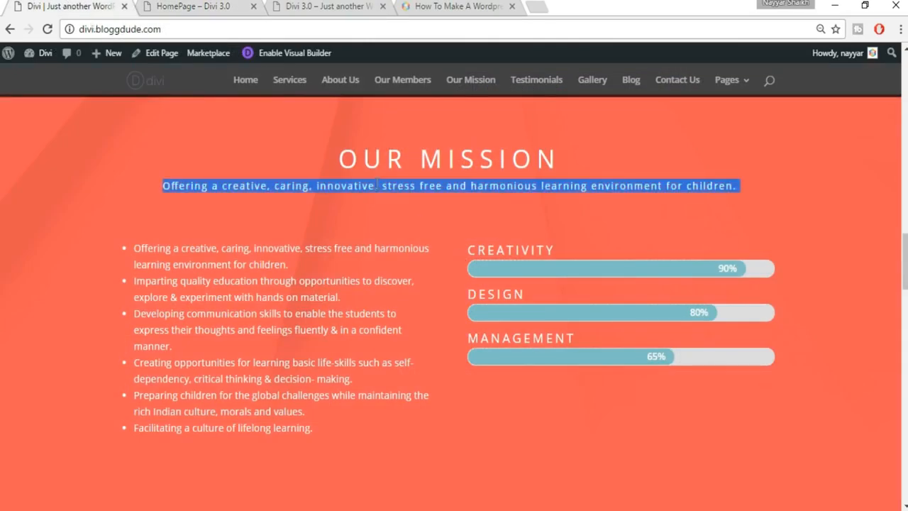
pyautogui.click(205, 6)
# Step: Paste the creative-learning subtitle into the content as plain text
pyautogui.scroll(-4, 579, 299)
pyautogui.click(538, 312)
pyautogui.hotkey('ctrl', 'v')
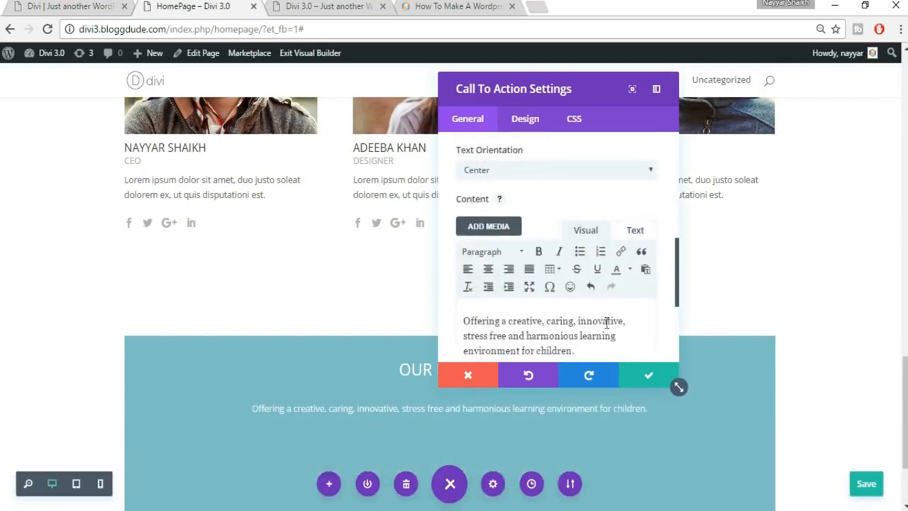
pyautogui.click(635, 231)
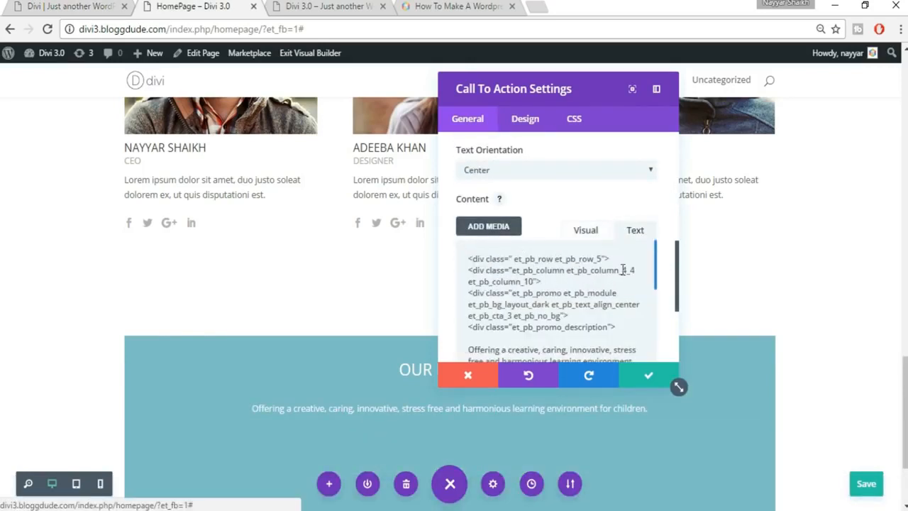
pyautogui.click(585, 234)
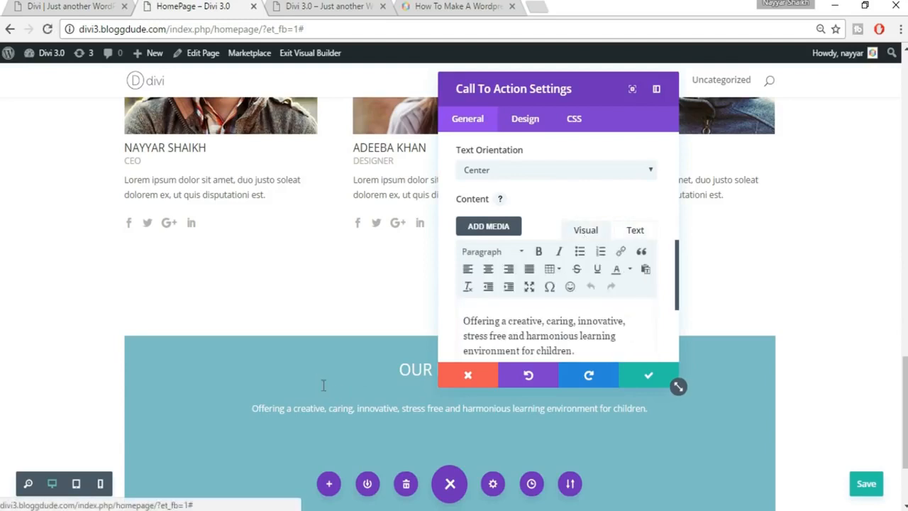
pyautogui.scroll(-1, 374, 401)
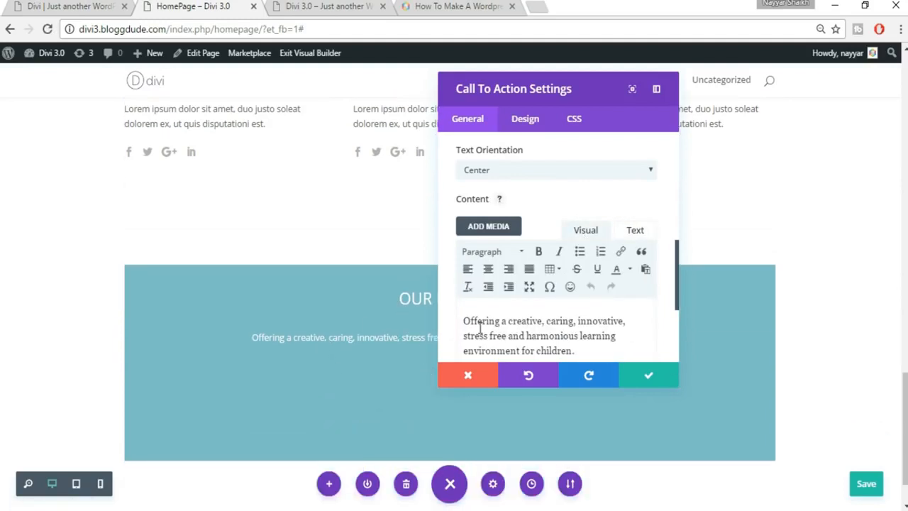
pyautogui.click(635, 232)
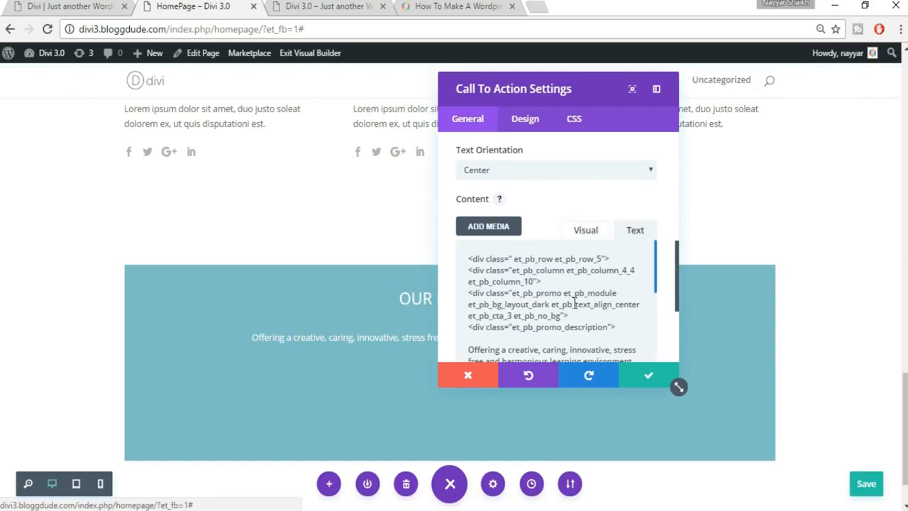
pyautogui.hotkey('ctrl', 'a')
pyautogui.press('BackSpace')
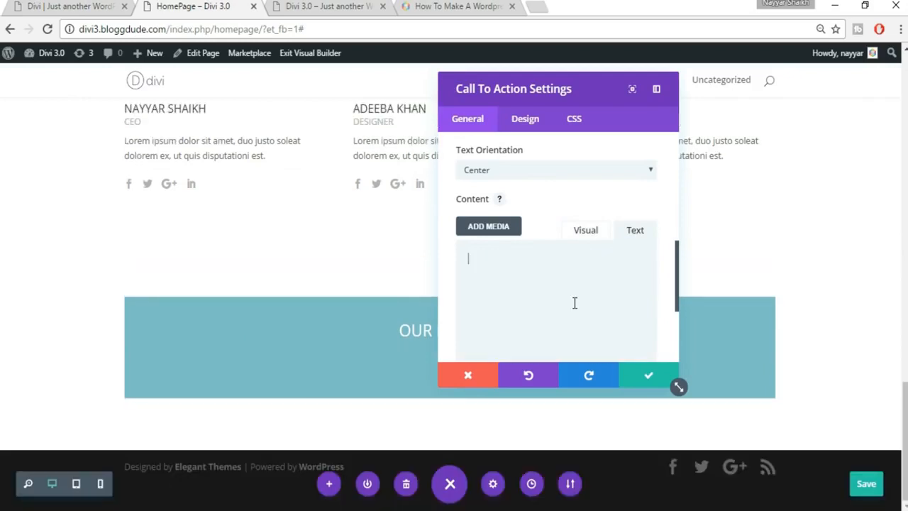
pyautogui.hotkey('ctrl', 'v')
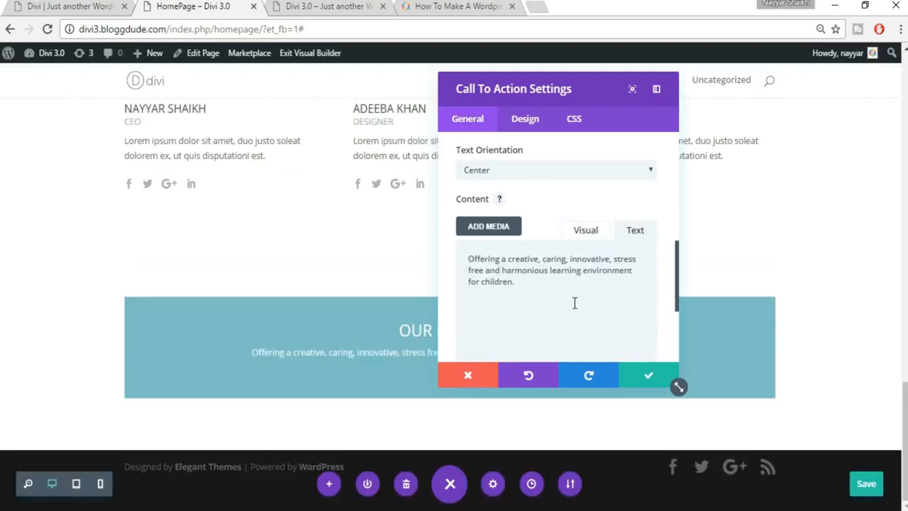
# Step: Remove the call-to-action background colour and set its text colour to dark
pyautogui.moveTo(512, 92); pyautogui.dragTo(147, 145)
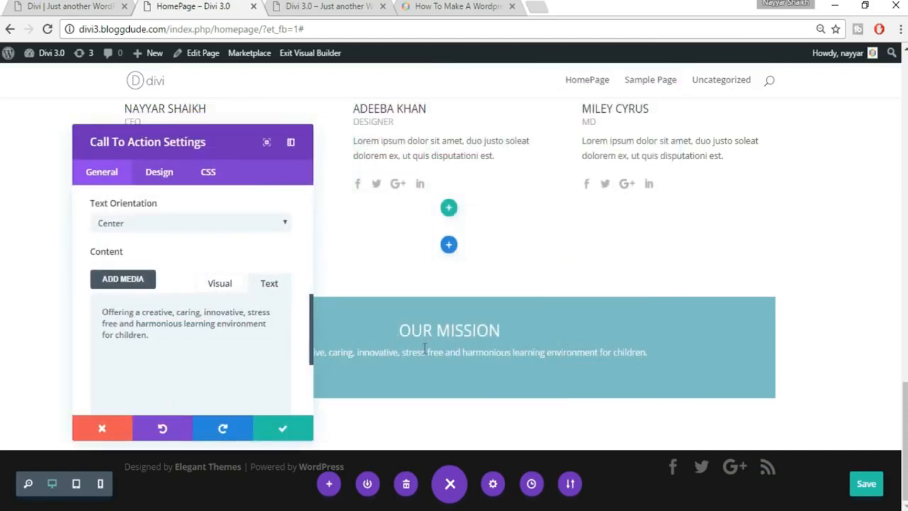
pyautogui.moveTo(239, 144); pyautogui.dragTo(193, 130)
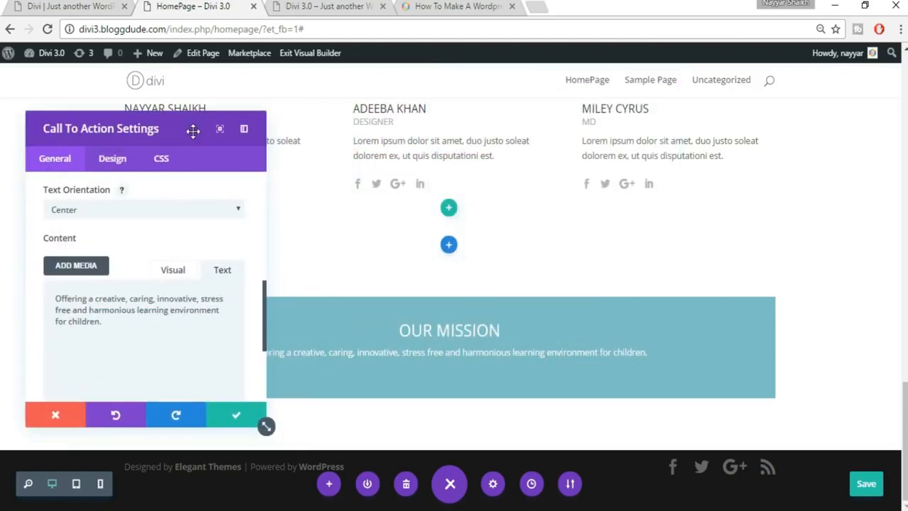
pyautogui.scroll(3, 139, 259)
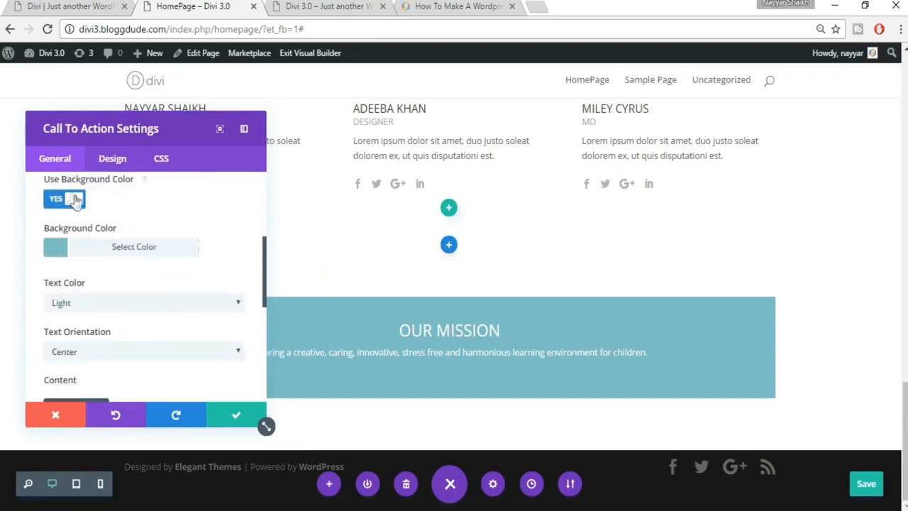
pyautogui.click(76, 200)
pyautogui.click(124, 254)
pyautogui.click(121, 277)
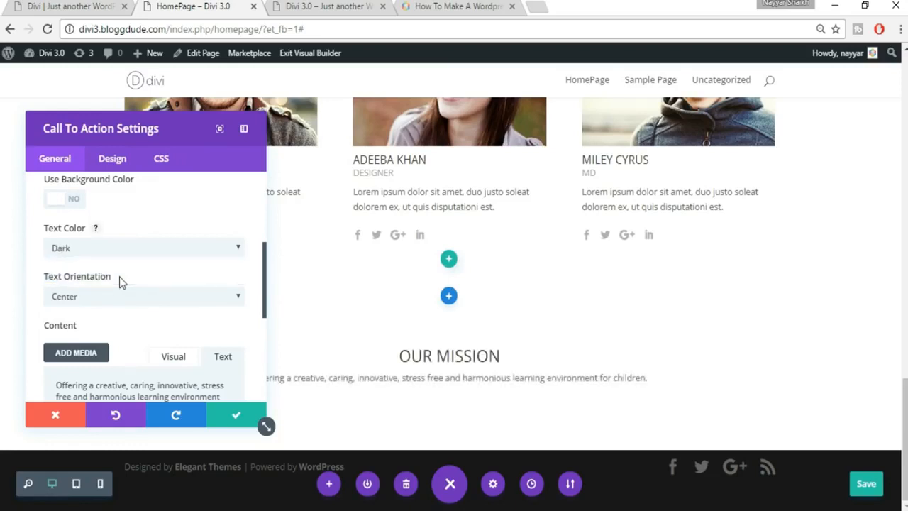
pyautogui.click(112, 160)
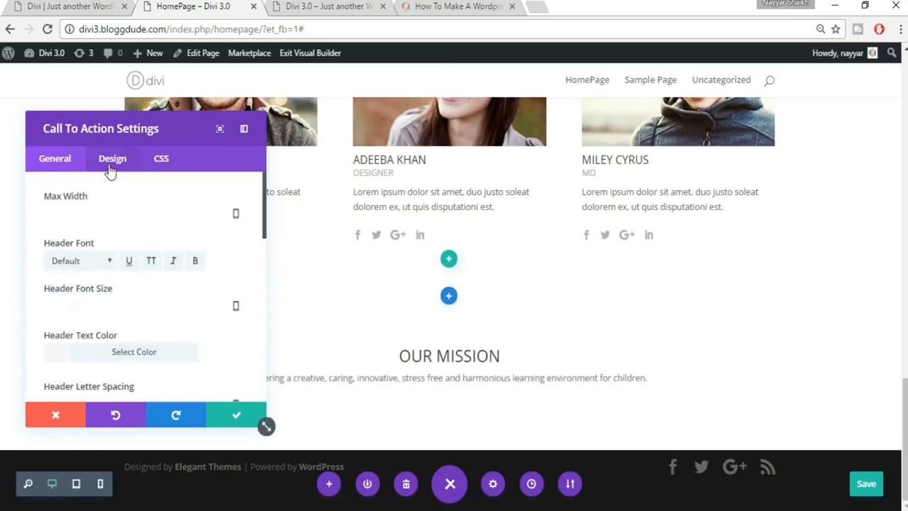
# Step: Give OUR MISSION header size 40, letter spacing 10 and body size 16, then save
pyautogui.moveTo(202, 306); pyautogui.dragTo(166, 306)
pyautogui.write('40')
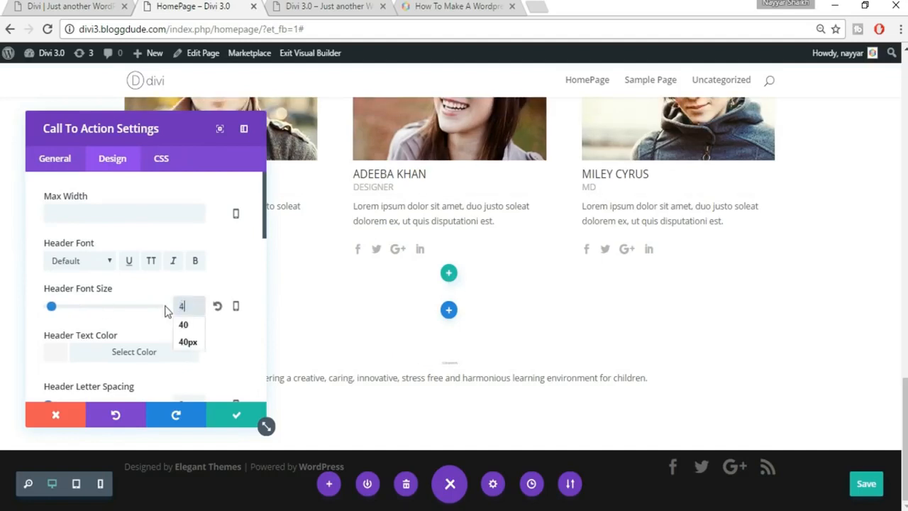
pyautogui.scroll(-1, 241, 300)
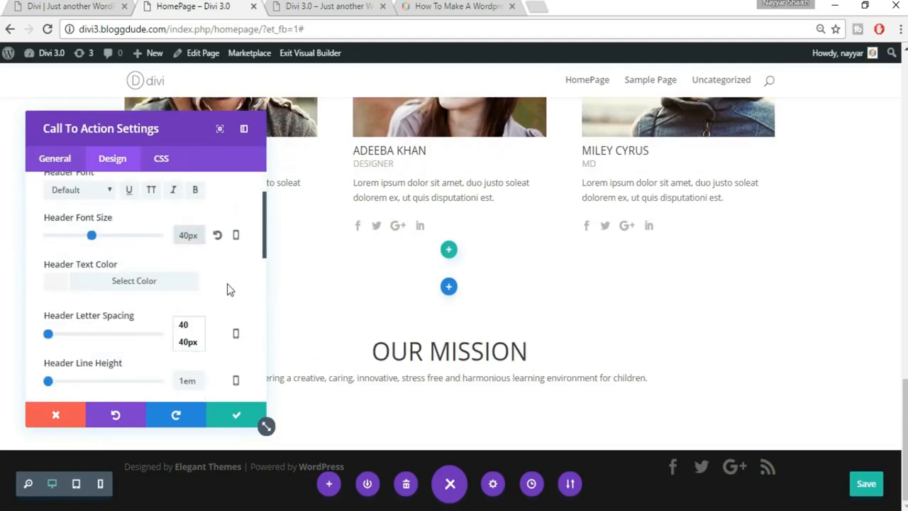
pyautogui.click(229, 289)
pyautogui.click(181, 333)
pyautogui.write('10')
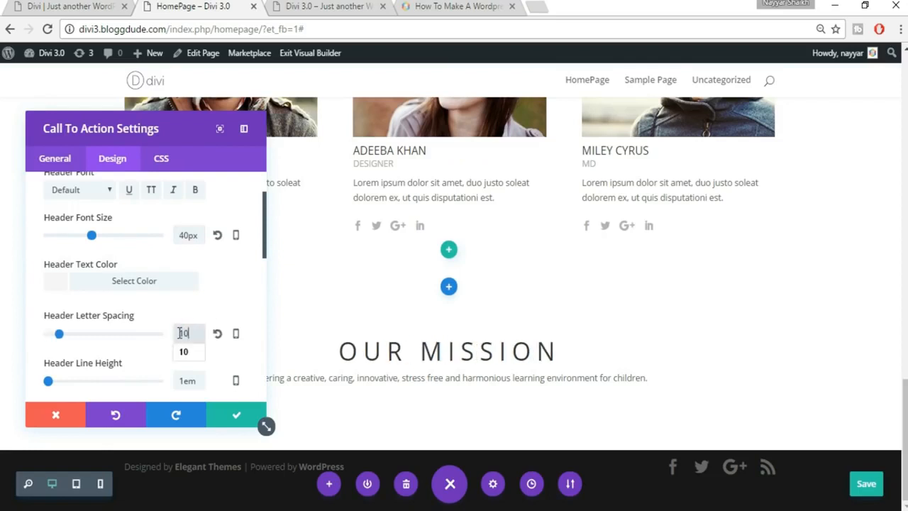
pyautogui.scroll(-2, 234, 313)
pyautogui.scroll(-1, 236, 329)
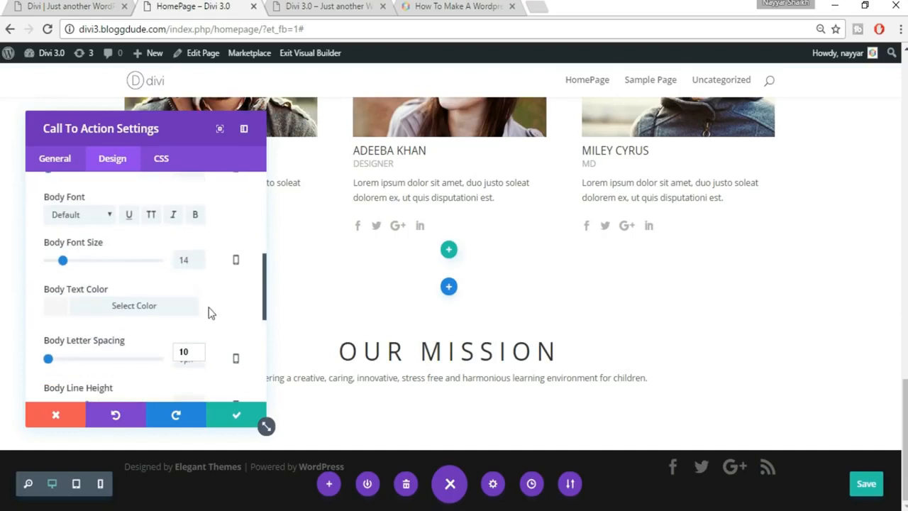
pyautogui.moveTo(189, 259); pyautogui.dragTo(175, 259)
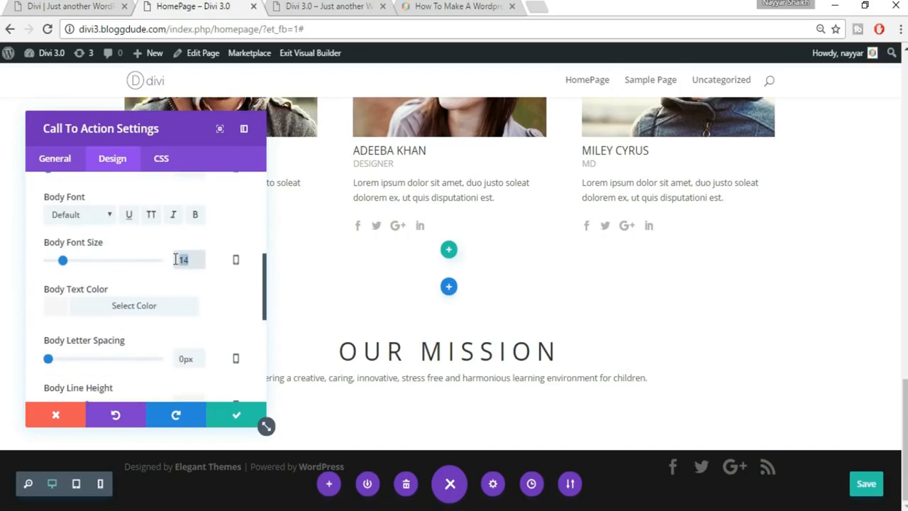
pyautogui.write('16')
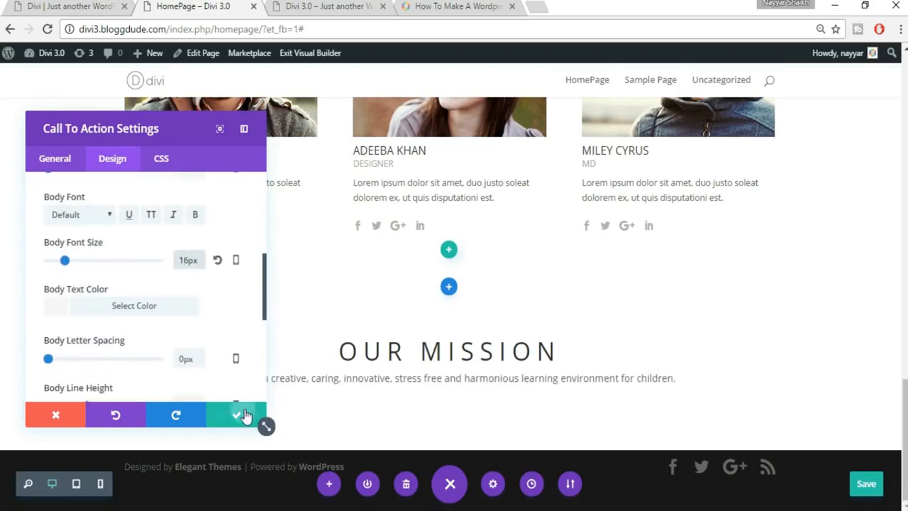
pyautogui.click(241, 414)
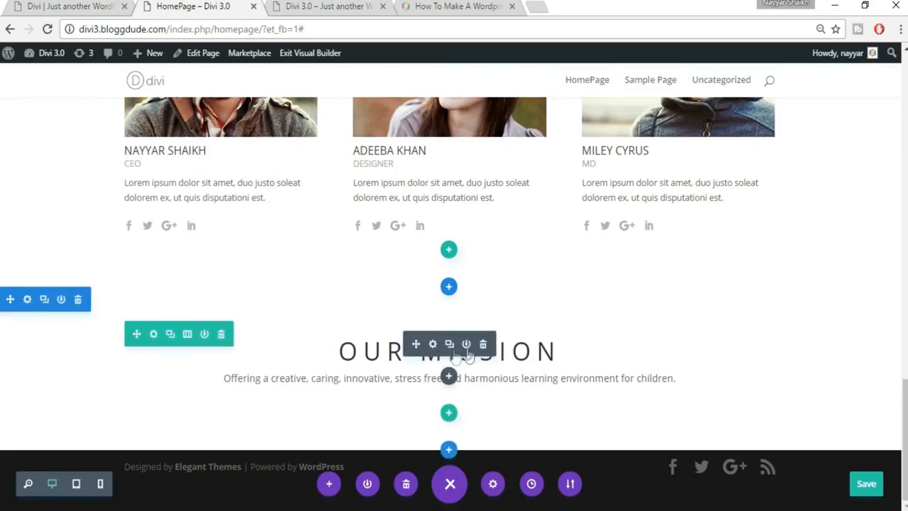
pyautogui.scroll(1, 683, 322)
pyautogui.scroll(2, 682, 322)
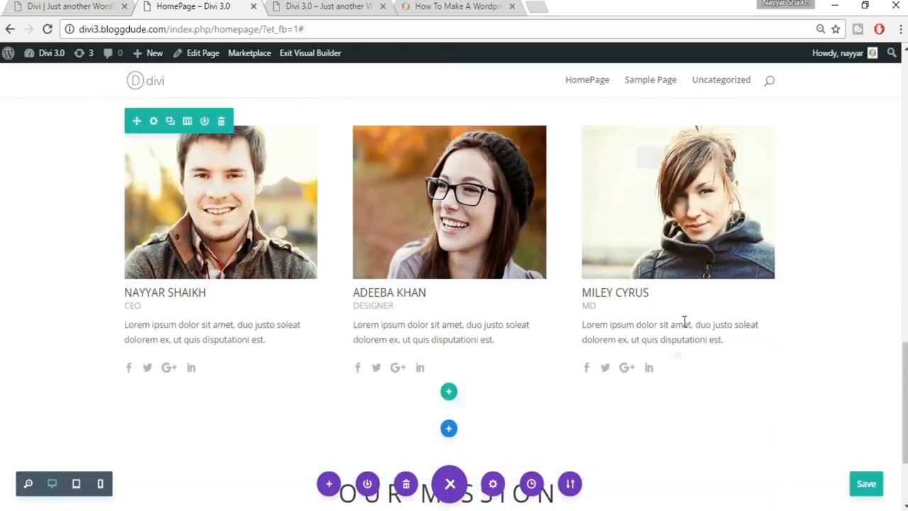
pyautogui.click(46, 7)
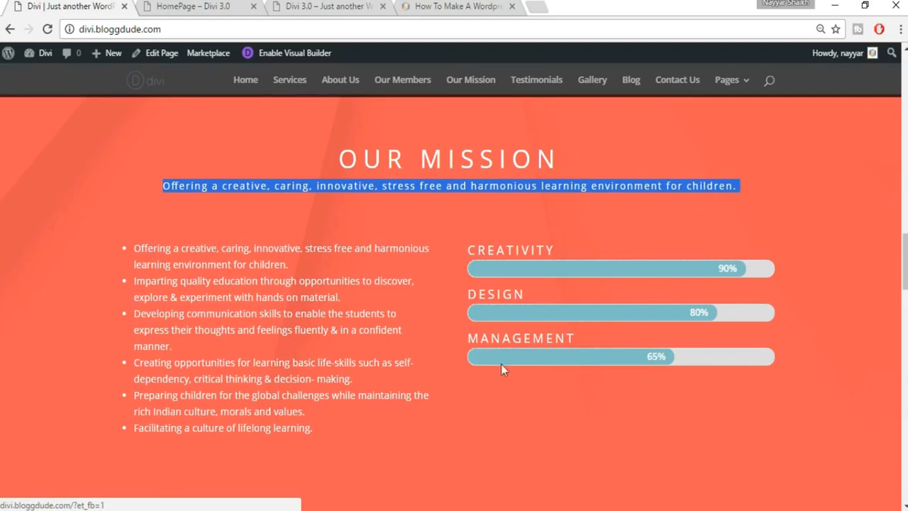
pyautogui.scroll(1, 407, 282)
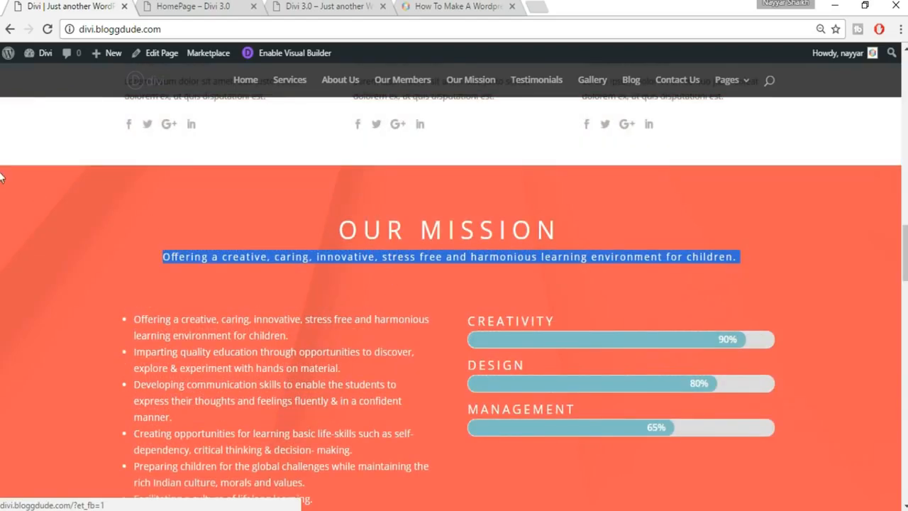
pyautogui.scroll(-4, 131, 235)
pyautogui.scroll(3, 132, 234)
pyautogui.click(168, 6)
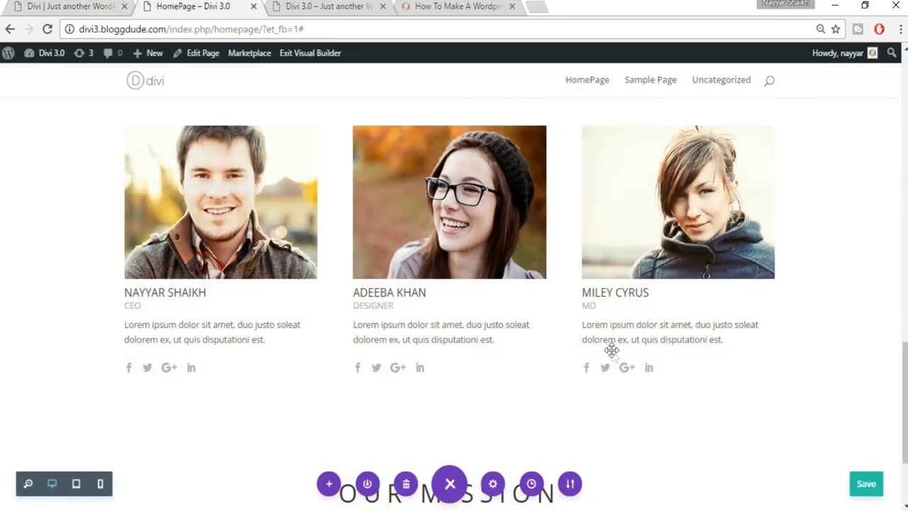
pyautogui.scroll(-2, 459, 424)
pyautogui.click(94, 5)
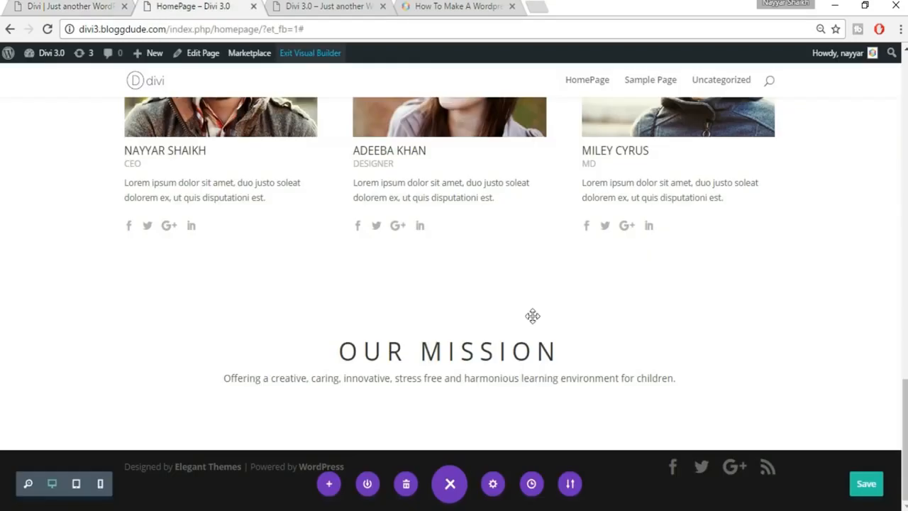
pyautogui.click(234, 7)
pyautogui.moveTo(418, 347)
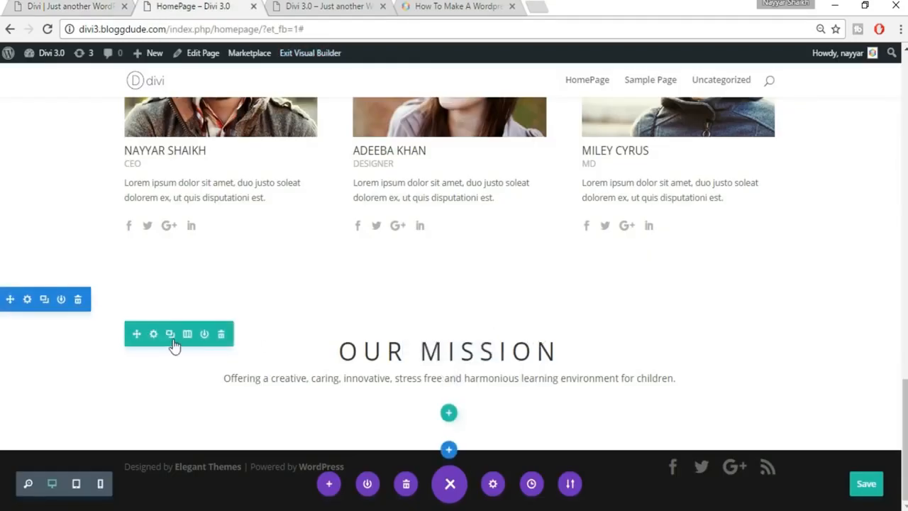
# Step: Set geometic-bg-salmon-2.jpg as the mission section's background image and save
pyautogui.click(27, 299)
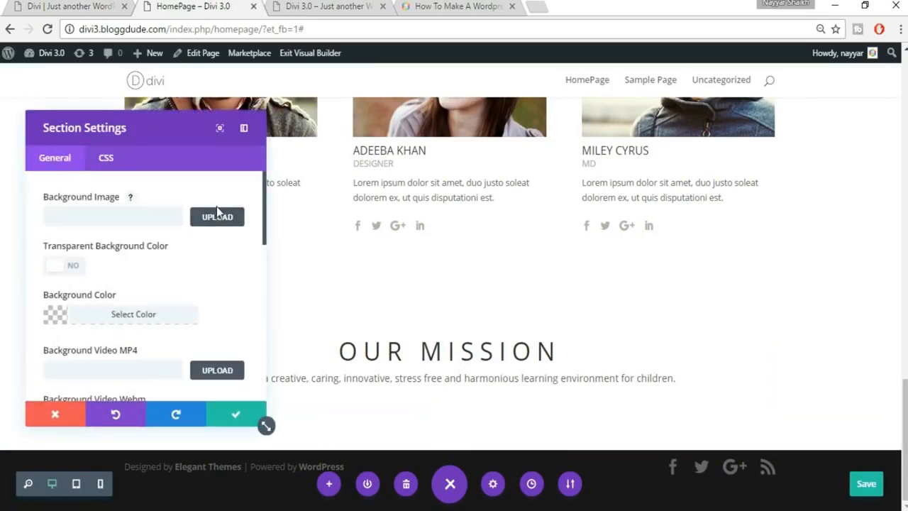
pyautogui.click(217, 218)
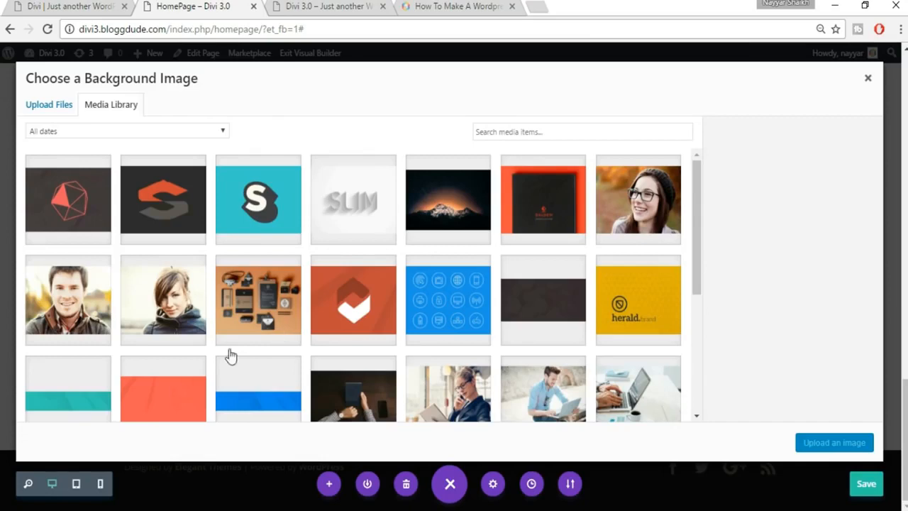
pyautogui.click(204, 388)
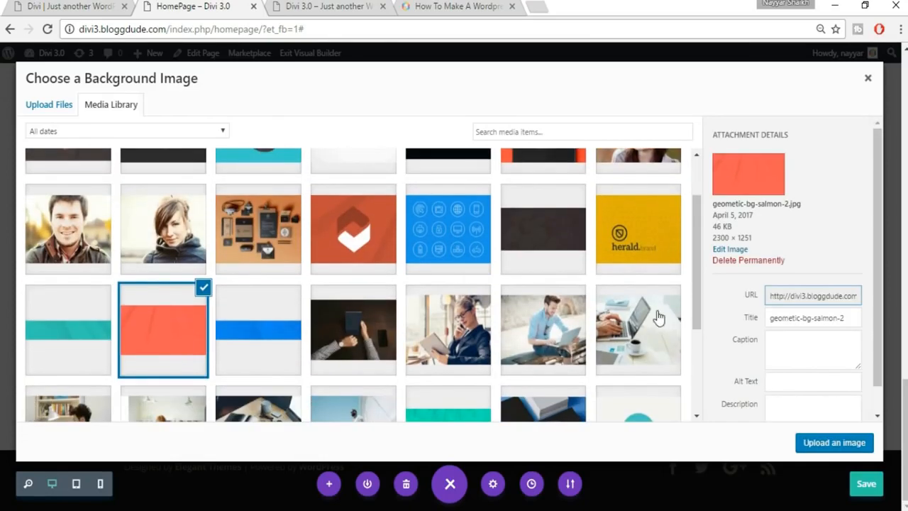
pyautogui.click(837, 443)
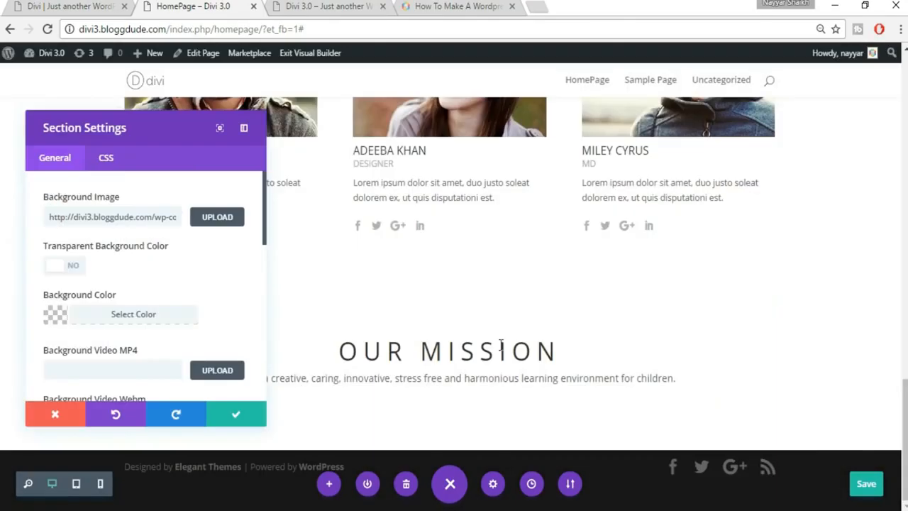
pyautogui.click(226, 413)
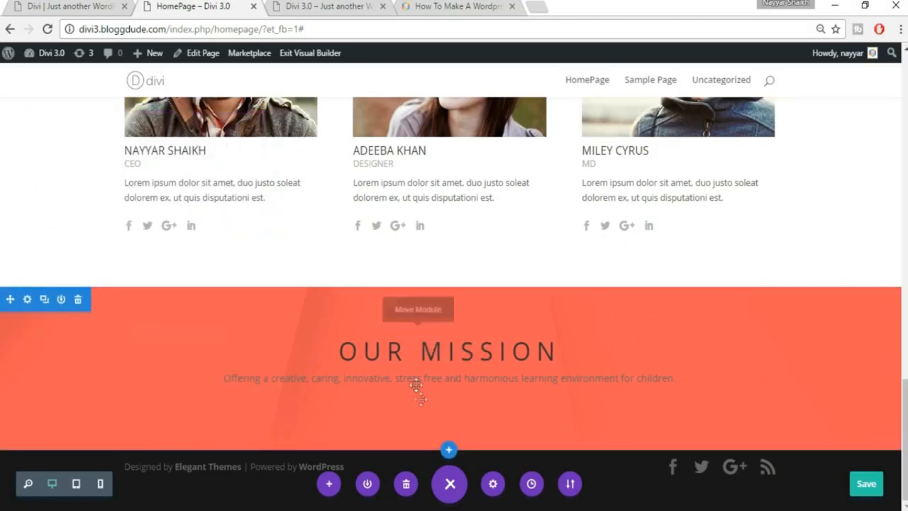
pyautogui.moveTo(406, 350)
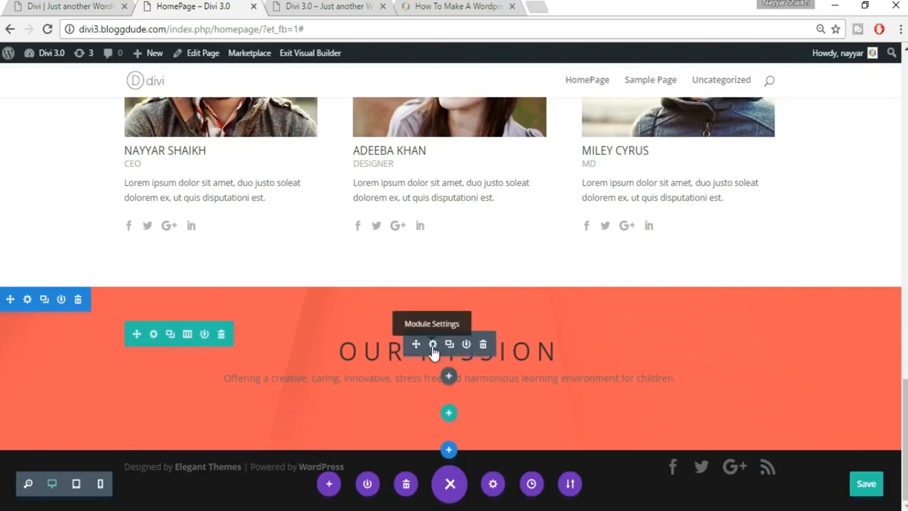
# Step: Set the Our Mission call-to-action's text colour to Light, save it, and compare with the live site
pyautogui.click(432, 346)
pyautogui.scroll(-5, 198, 298)
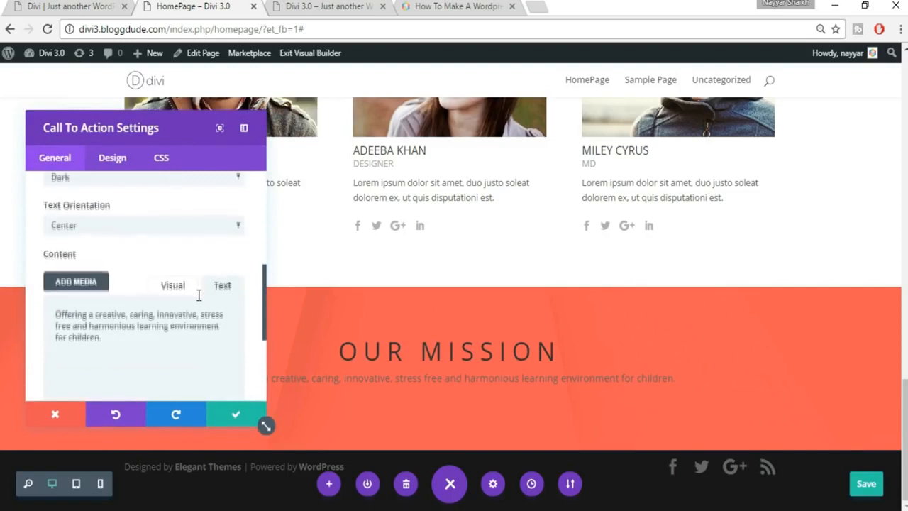
pyautogui.scroll(2, 177, 298)
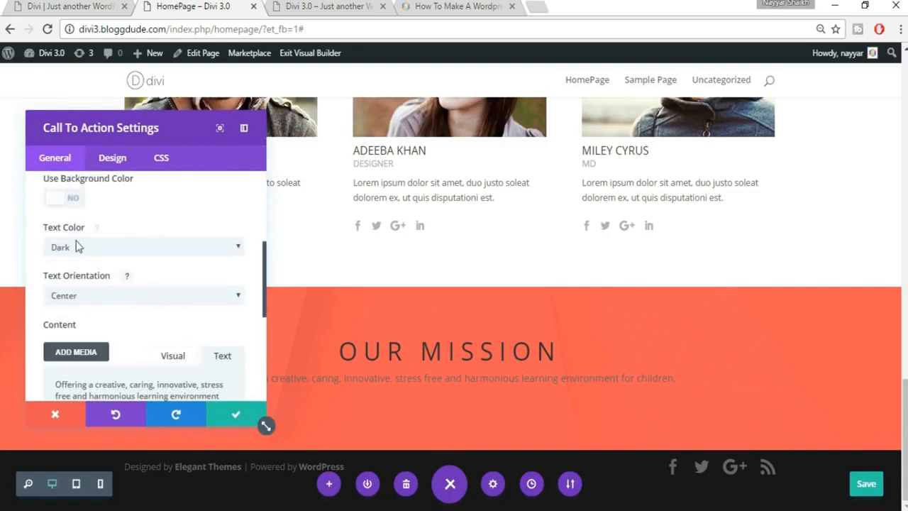
pyautogui.click(121, 248)
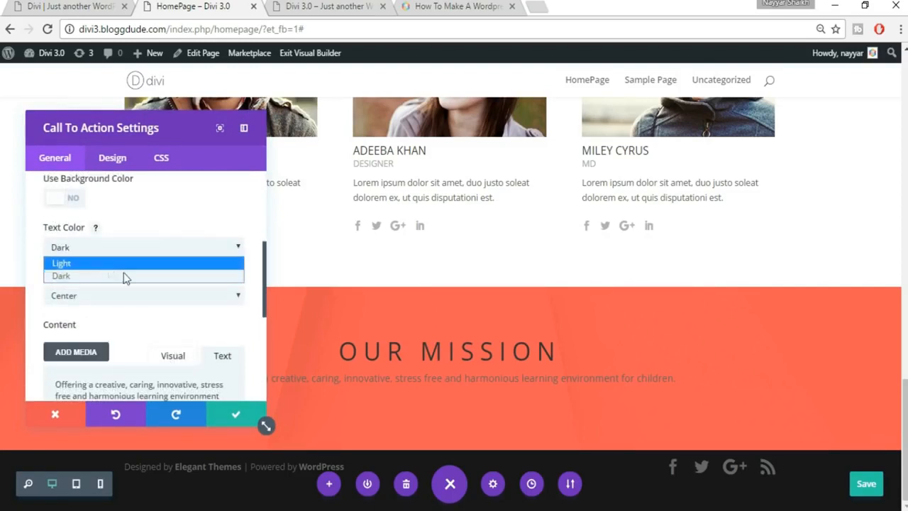
pyautogui.click(119, 265)
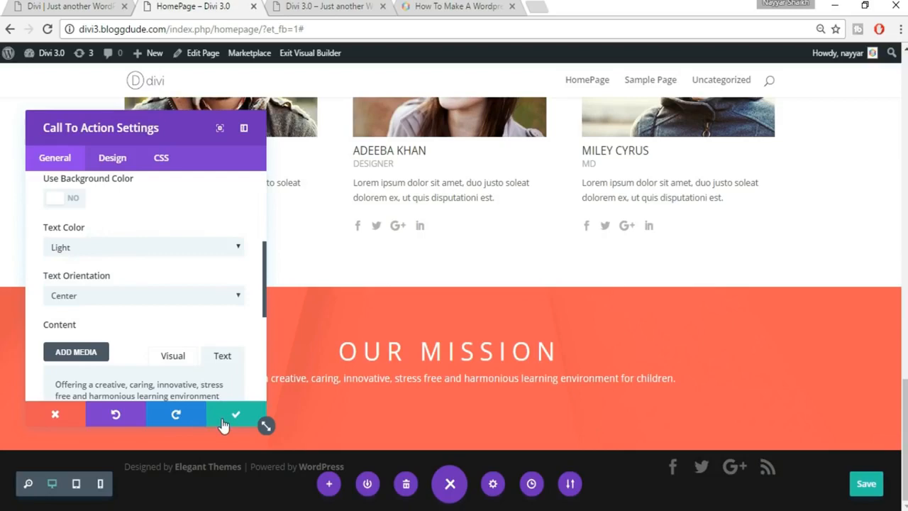
pyautogui.click(223, 424)
pyautogui.click(77, 5)
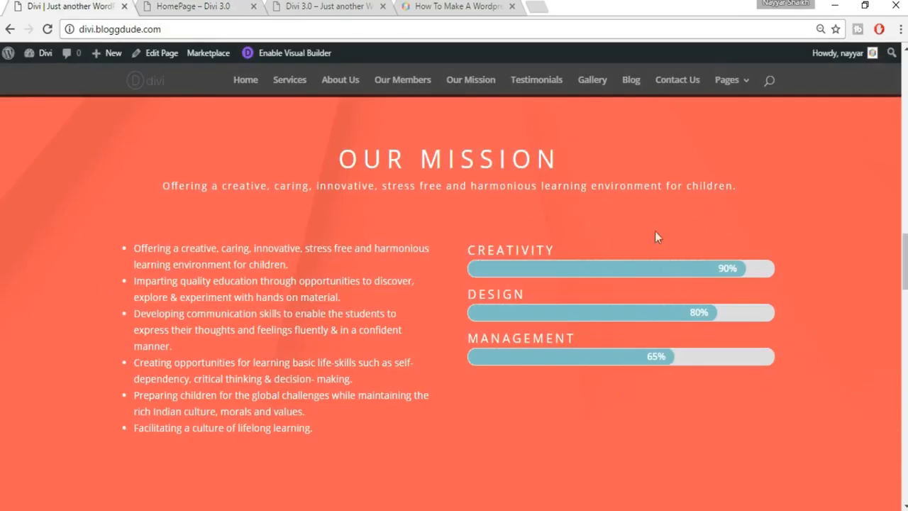
pyautogui.click(188, 5)
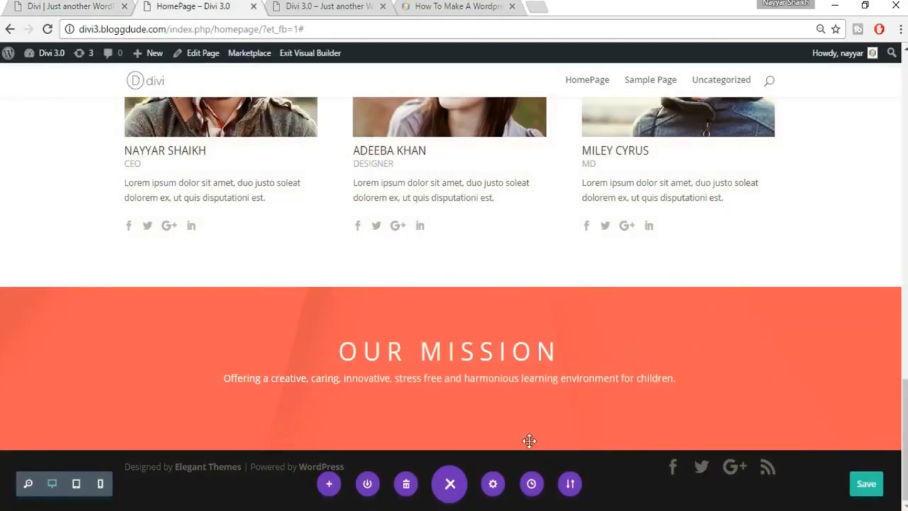
# Step: Add a 1/2 + 1/2 two-column row beneath the OUR MISSION heading
pyautogui.moveTo(443, 388)
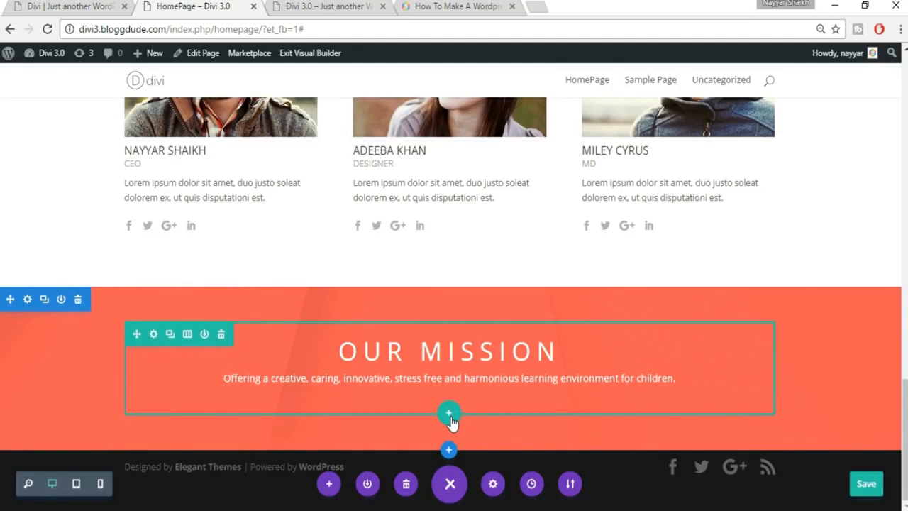
pyautogui.click(449, 413)
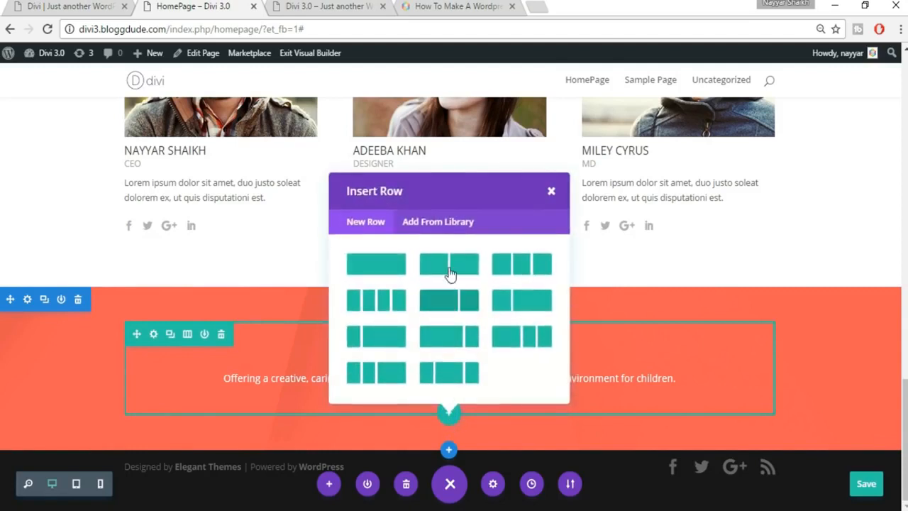
pyautogui.click(453, 269)
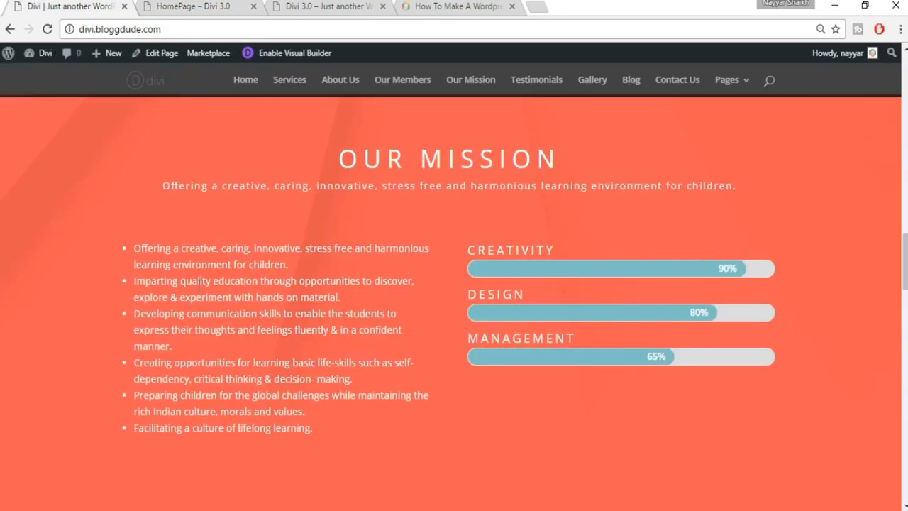
# Step: Select the live site's six-item mission bullet list for copying, then go back to the builder
pyautogui.moveTo(133, 249); pyautogui.dragTo(336, 433)
pyautogui.hotkey('ctrl', 'c')
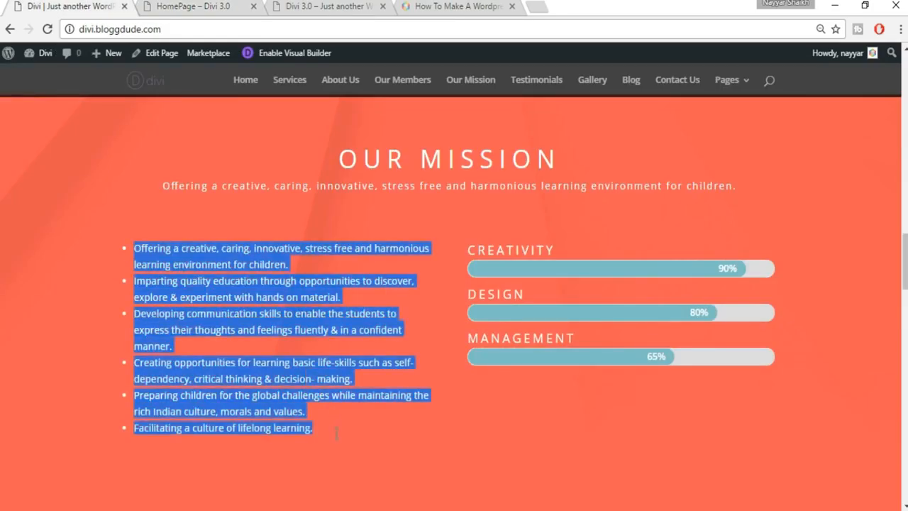
pyautogui.click(201, 6)
pyautogui.scroll(-1, 248, 376)
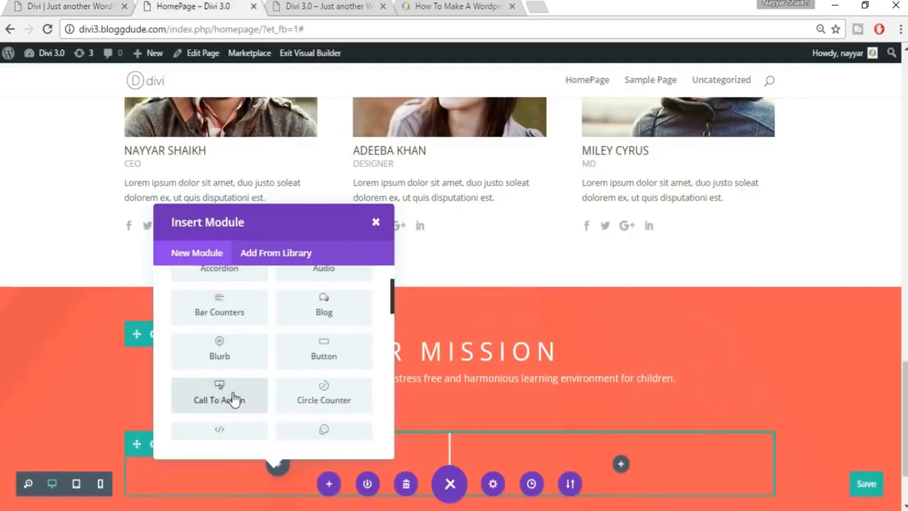
# Step: Insert a Call To Action module in the left column and paste the mission list into its content
pyautogui.click(219, 394)
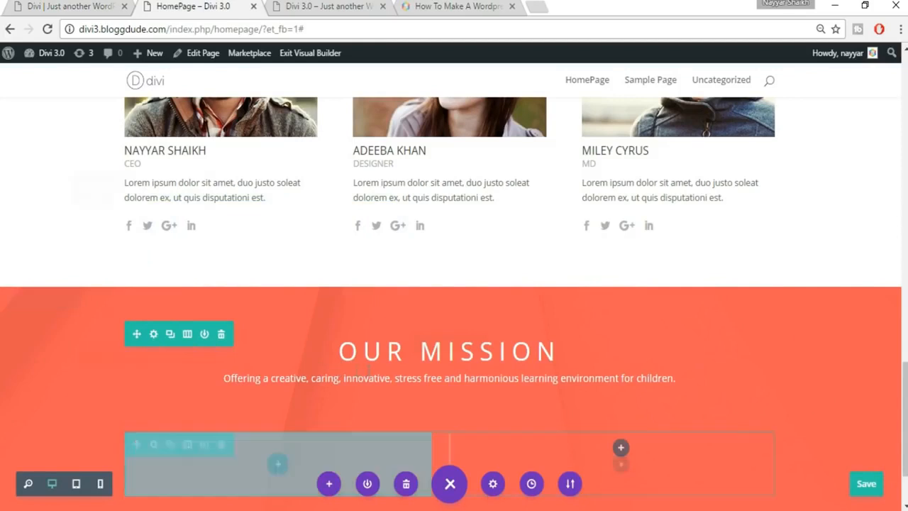
pyautogui.scroll(-8, 152, 343)
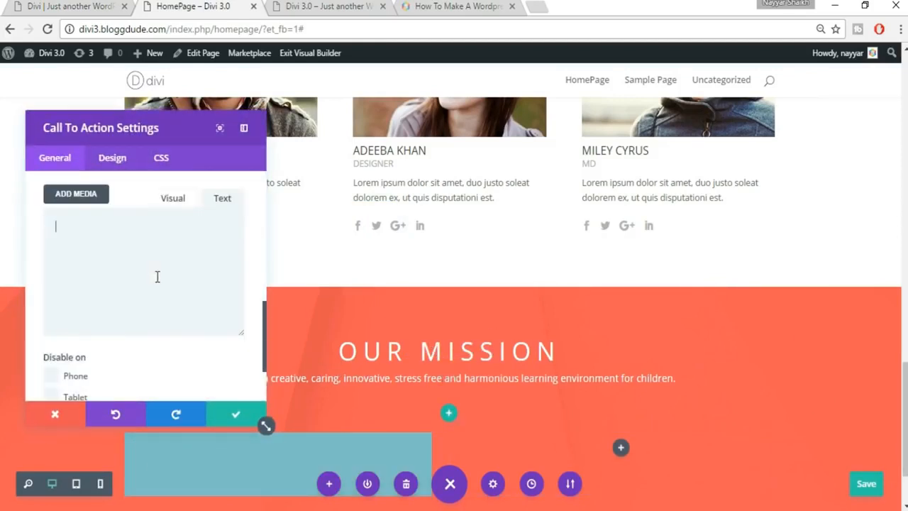
pyautogui.hotkey('ctrl', 'v')
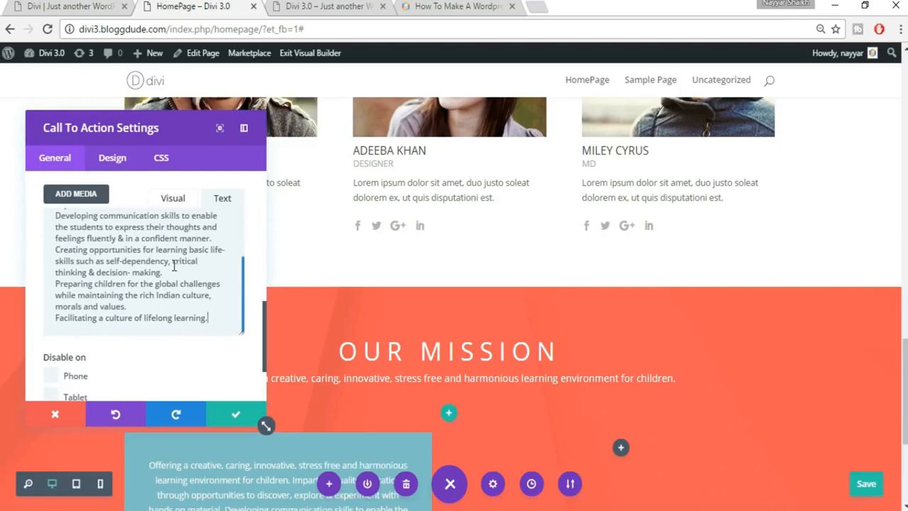
pyautogui.scroll(5, 181, 272)
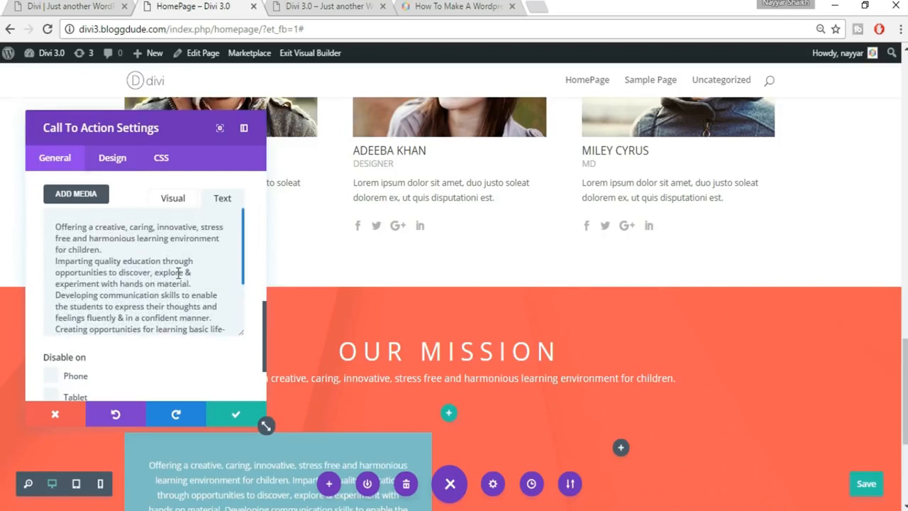
pyautogui.scroll(-2, 598, 388)
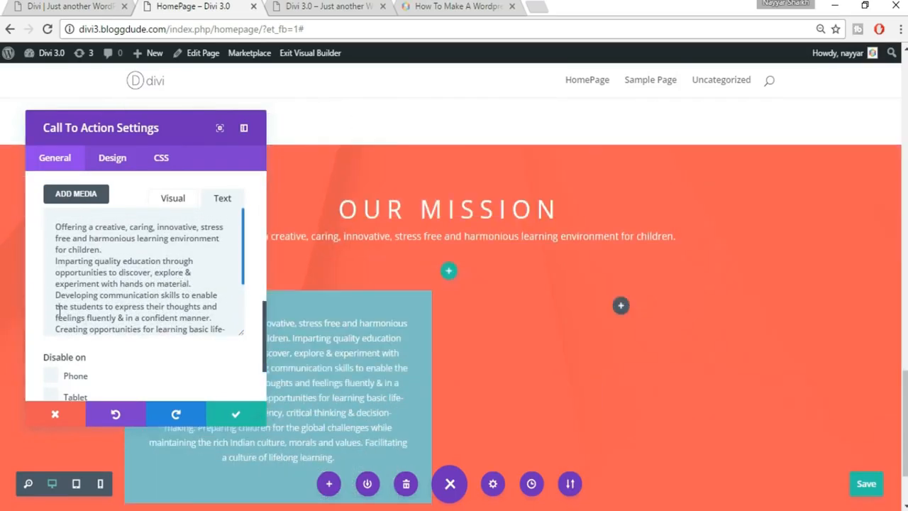
# Step: In the Visual editor, format the mission text as a left-aligned bulleted list
pyautogui.hotkey('ctrl', 'a')
pyautogui.scroll(2, 116, 283)
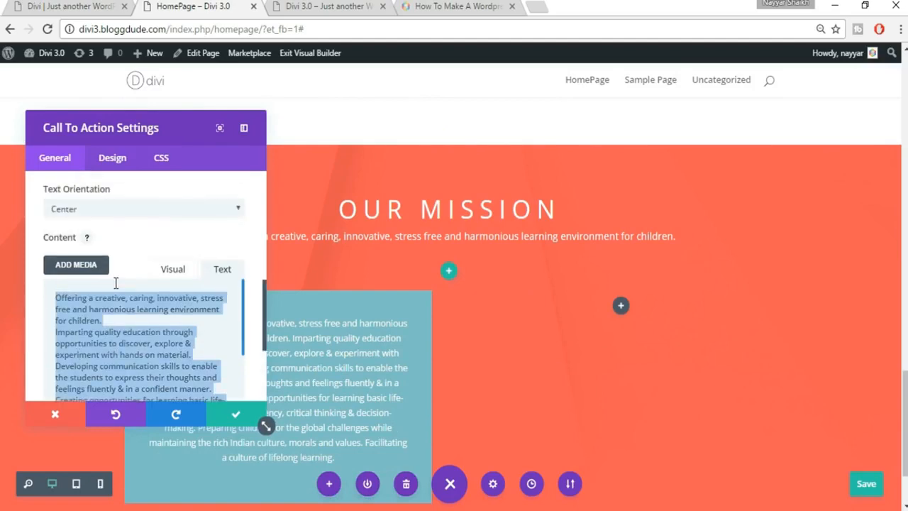
pyautogui.scroll(2, 115, 286)
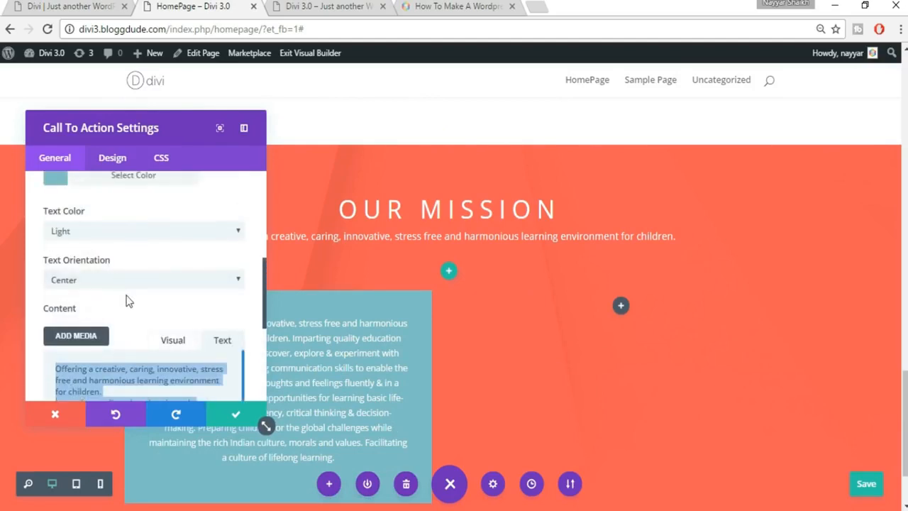
pyautogui.scroll(-5, 126, 301)
pyautogui.scroll(1, 128, 298)
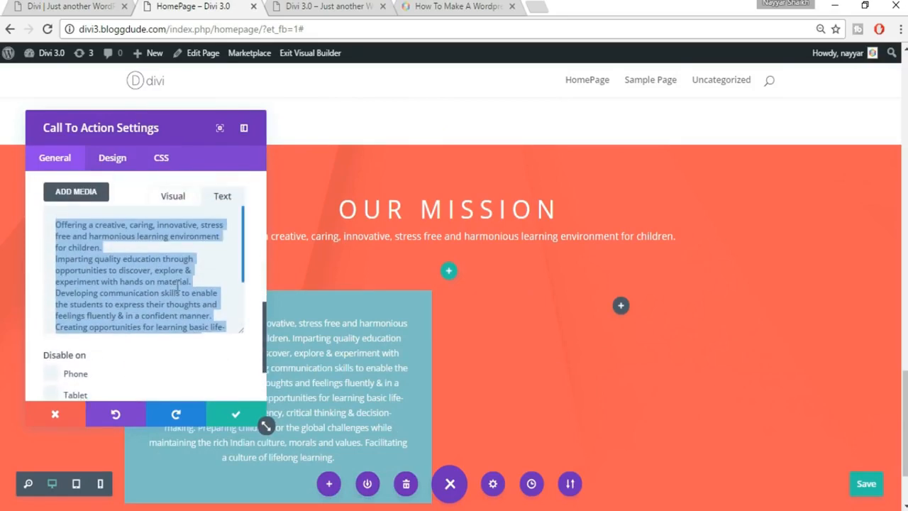
pyautogui.click(174, 199)
pyautogui.hotkey('ctrl', 'a')
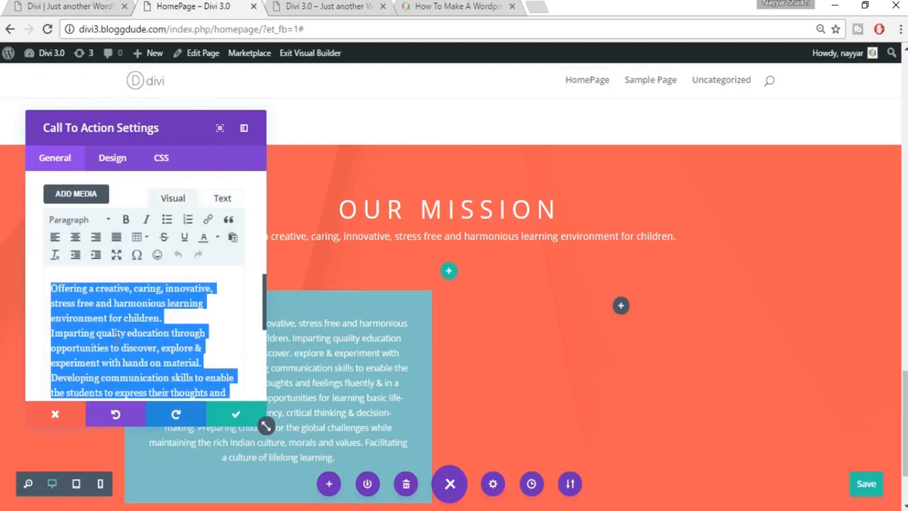
pyautogui.hotkey('alt', 'shift', 'u')
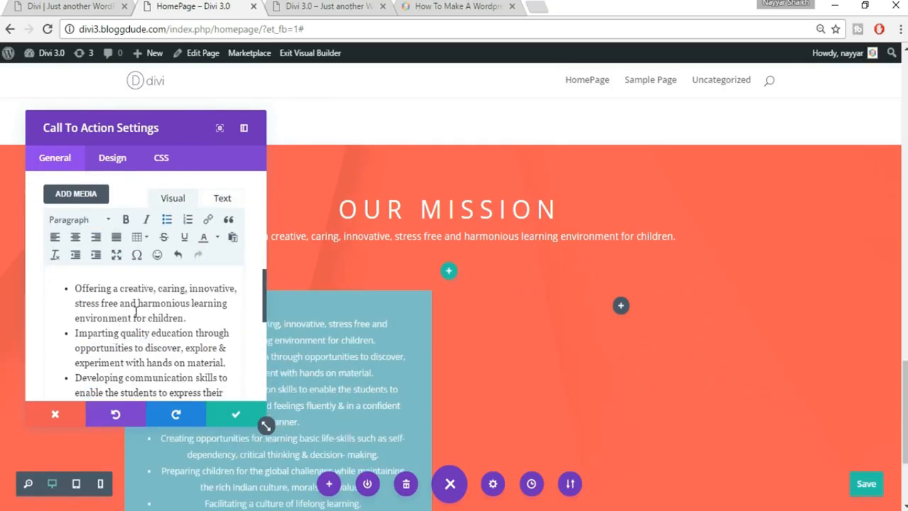
pyautogui.hotkey('ctrl', 'a')
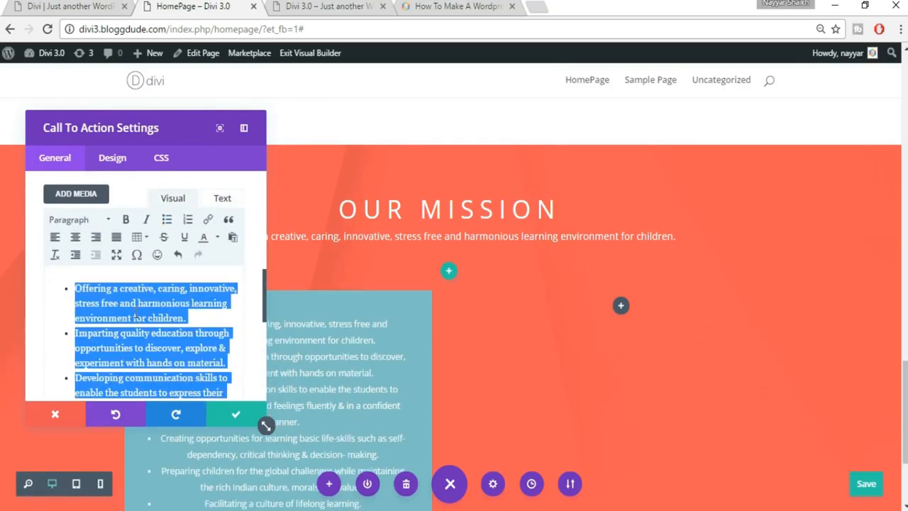
pyautogui.click(55, 237)
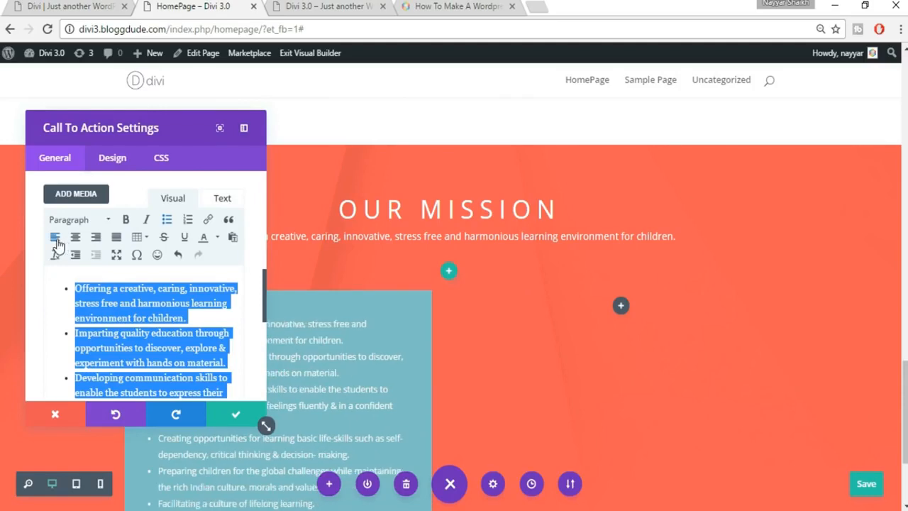
# Step: Set Use Background Color to NO to remove the module's blue background
pyautogui.scroll(-3, 187, 348)
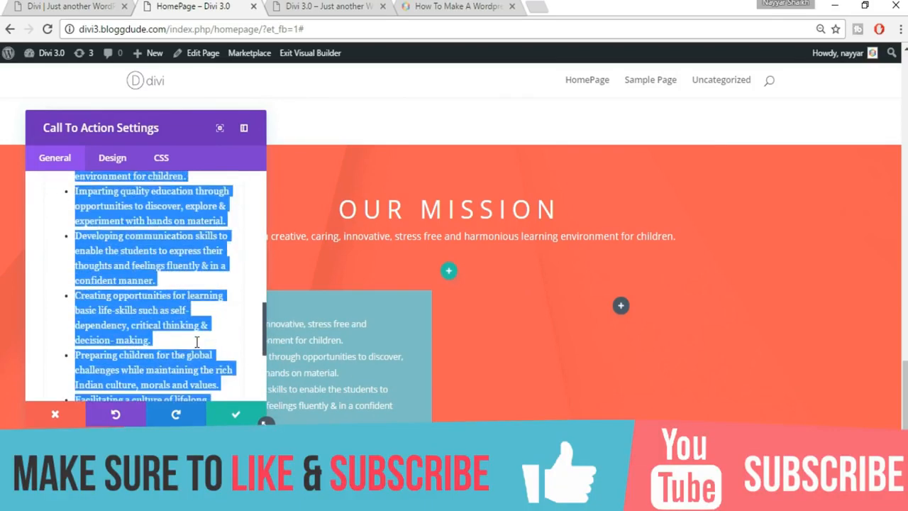
pyautogui.scroll(5, 197, 344)
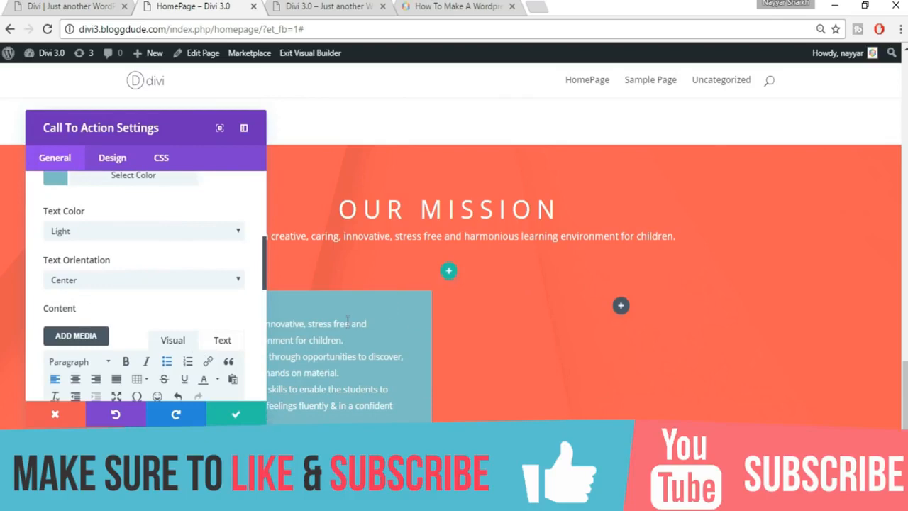
pyautogui.scroll(3, 105, 259)
pyautogui.scroll(2, 105, 257)
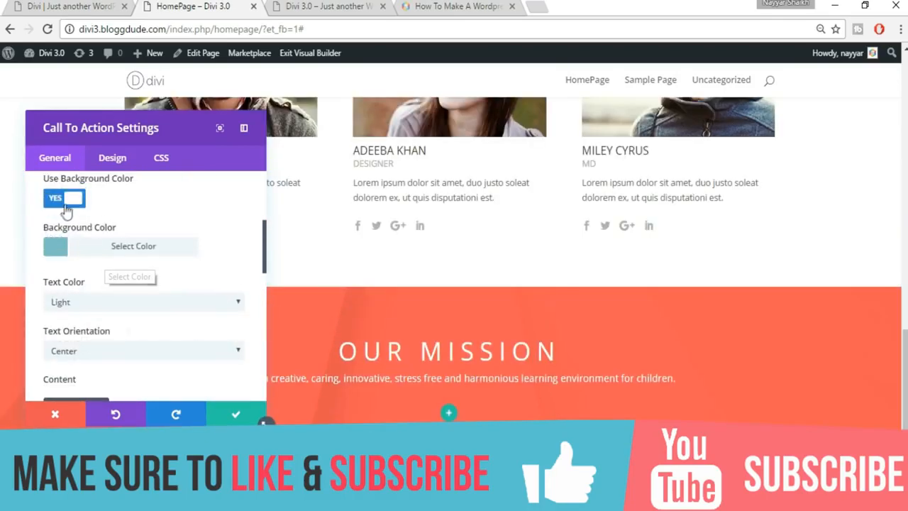
pyautogui.click(67, 197)
pyautogui.scroll(-3, 594, 388)
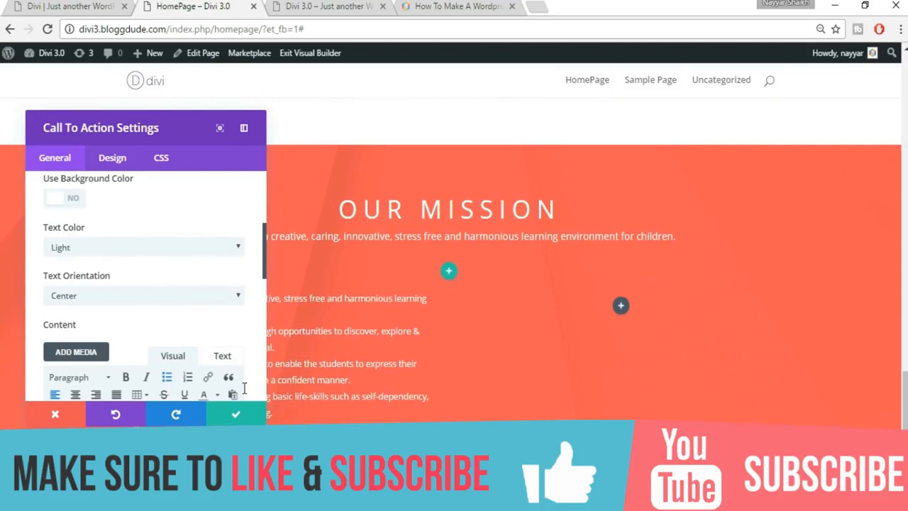
pyautogui.click(114, 158)
# Step: Set the mission list's body font size to 16px, save the module, and view the live mission section
pyautogui.moveTo(111, 121); pyautogui.dragTo(646, 119)
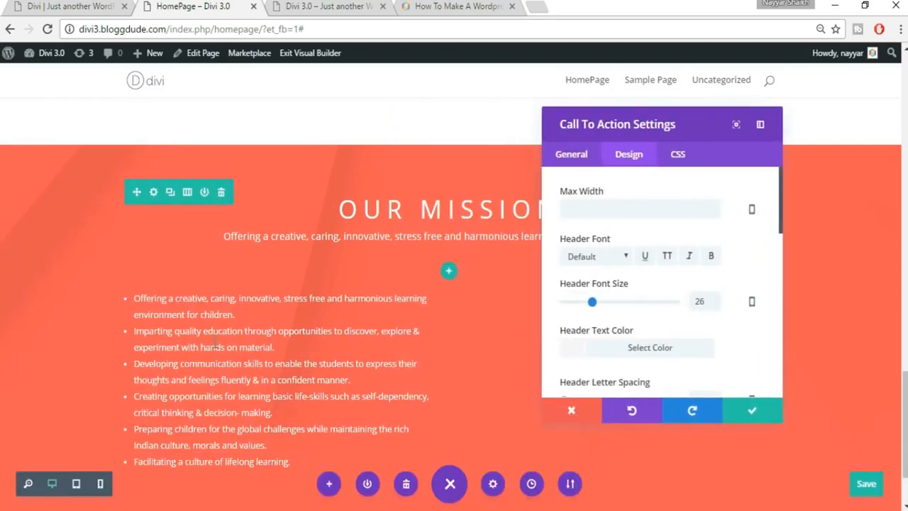
pyautogui.scroll(-2, 684, 313)
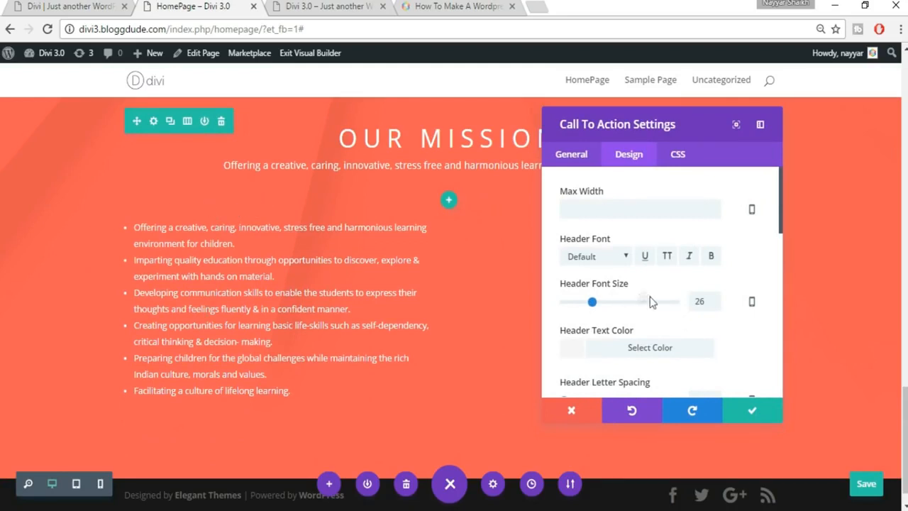
pyautogui.scroll(-5, 645, 298)
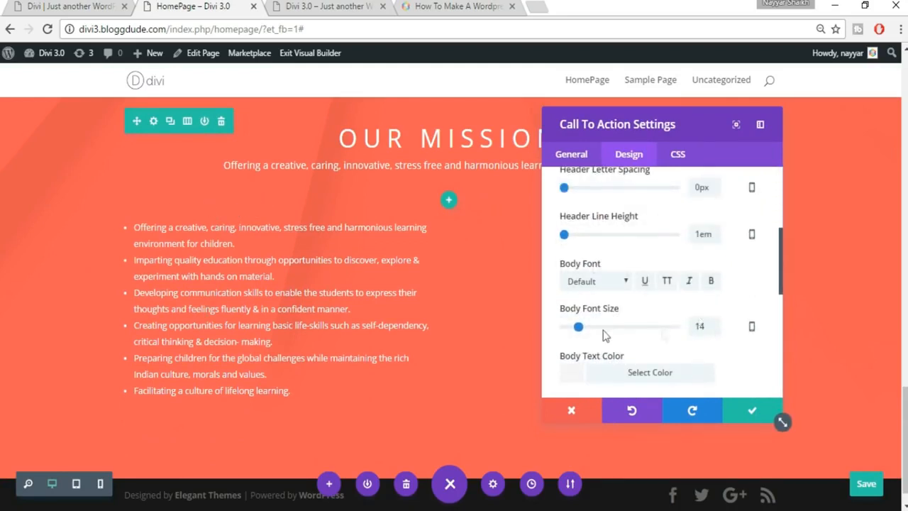
pyautogui.doubleClick(711, 323)
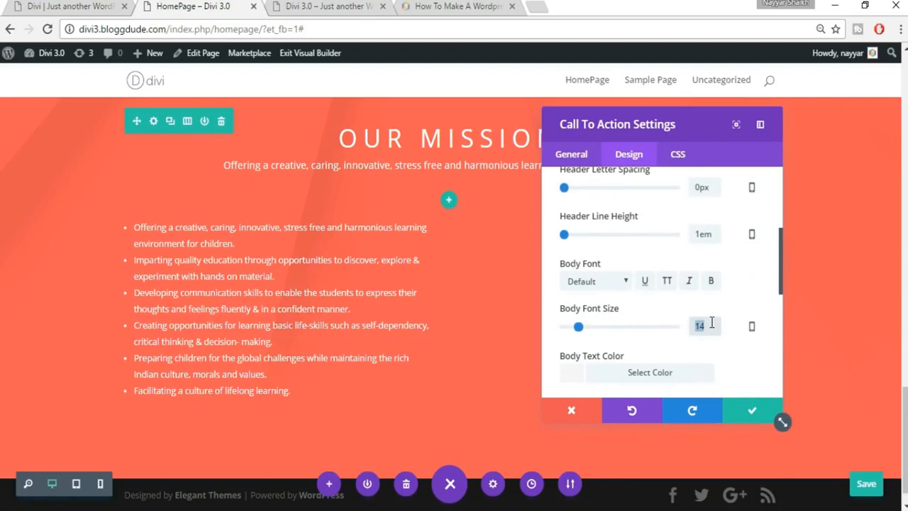
pyautogui.write('16')
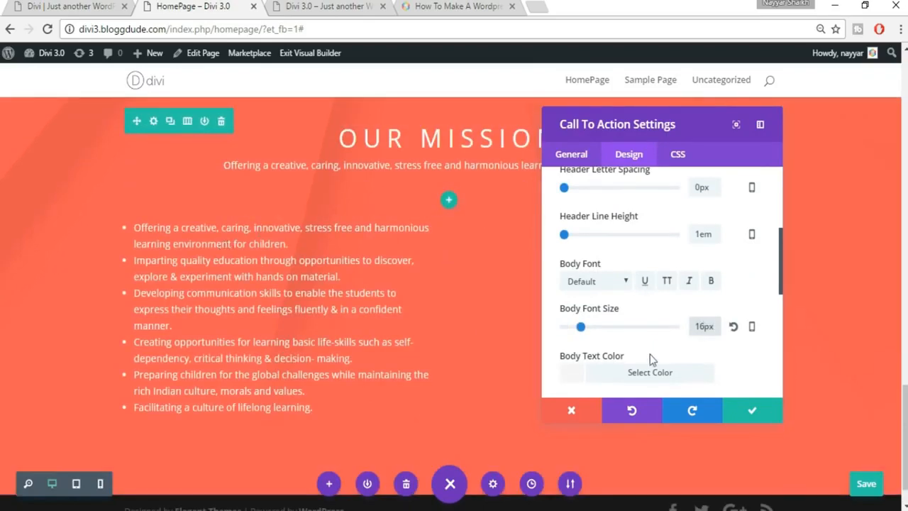
pyautogui.click(753, 413)
pyautogui.click(62, 5)
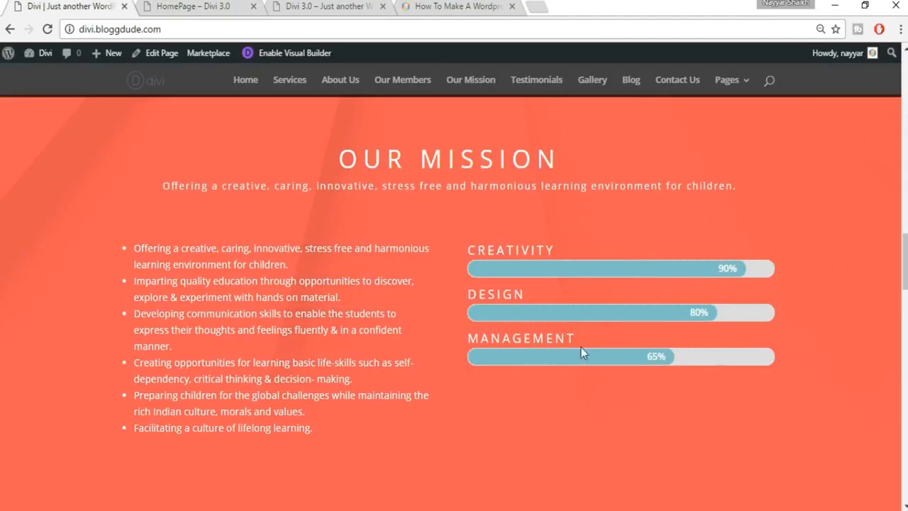
# Step: Insert a Bar Counters module into the mission row's empty right column, checking the live site's bars
pyautogui.click(225, 5)
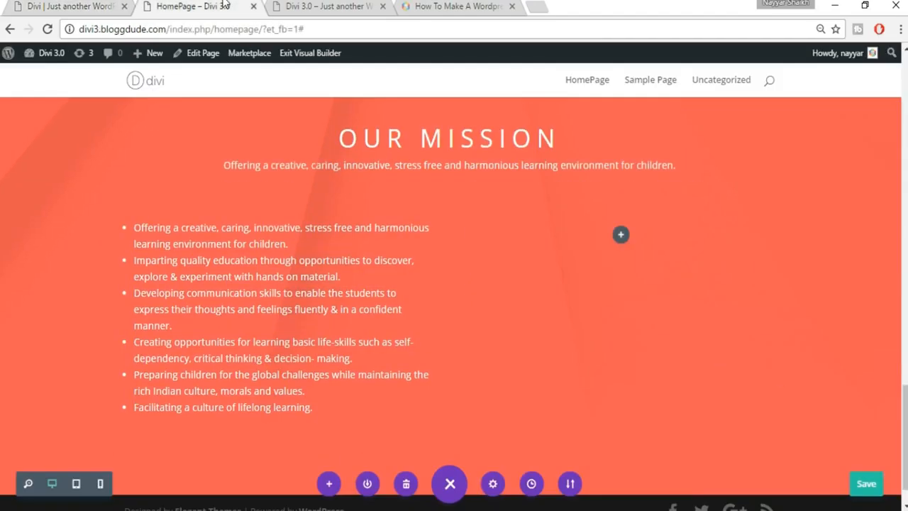
pyautogui.click(622, 238)
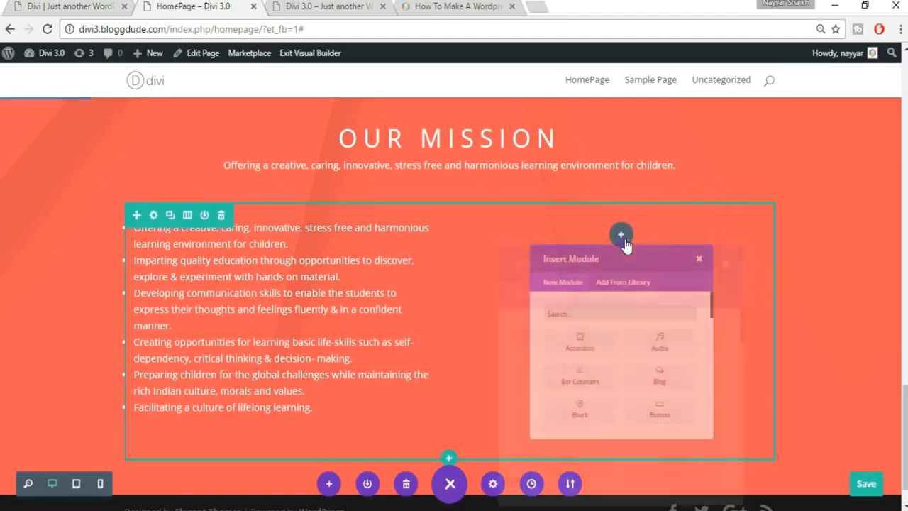
pyautogui.scroll(-10, 661, 389)
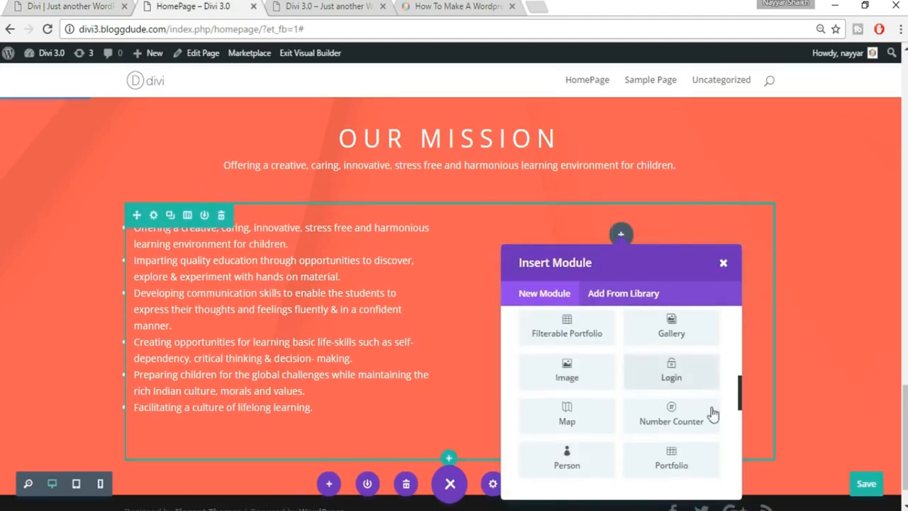
pyautogui.scroll(-3, 705, 424)
pyautogui.moveTo(738, 421); pyautogui.dragTo(740, 312)
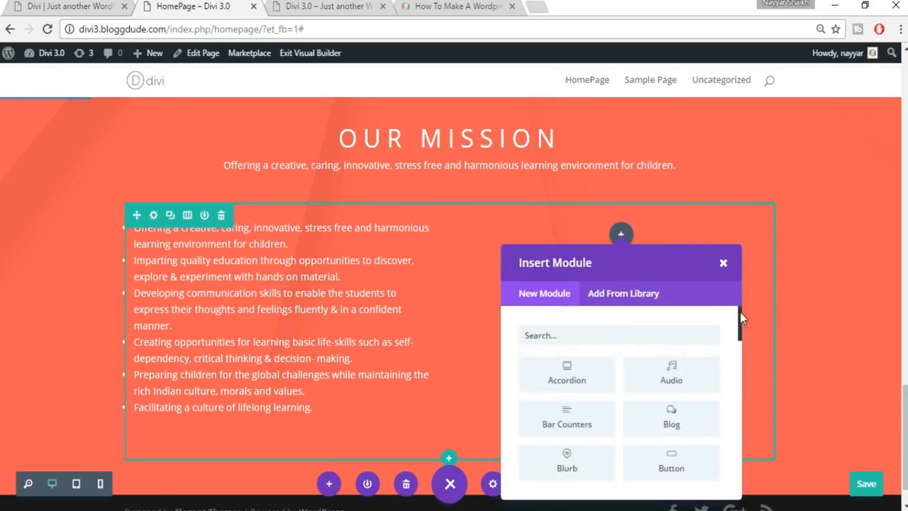
pyautogui.click(581, 421)
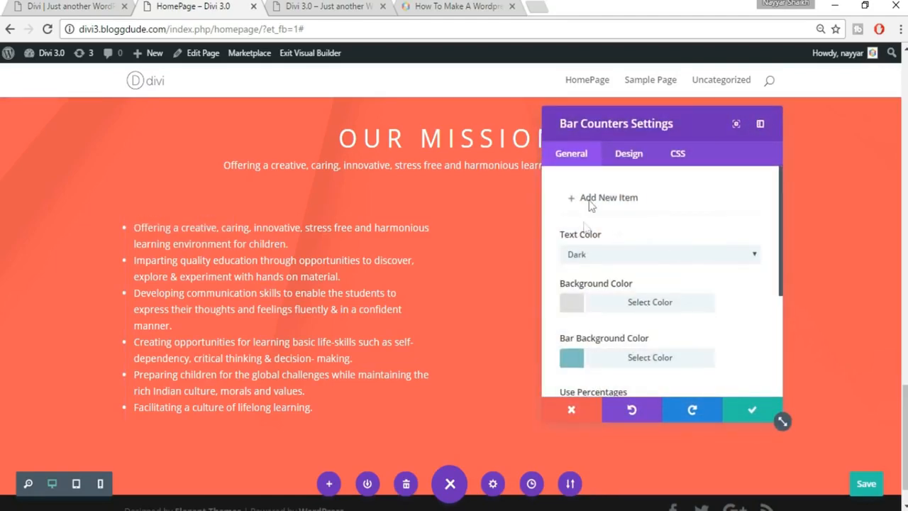
pyautogui.moveTo(638, 123); pyautogui.dragTo(266, 129)
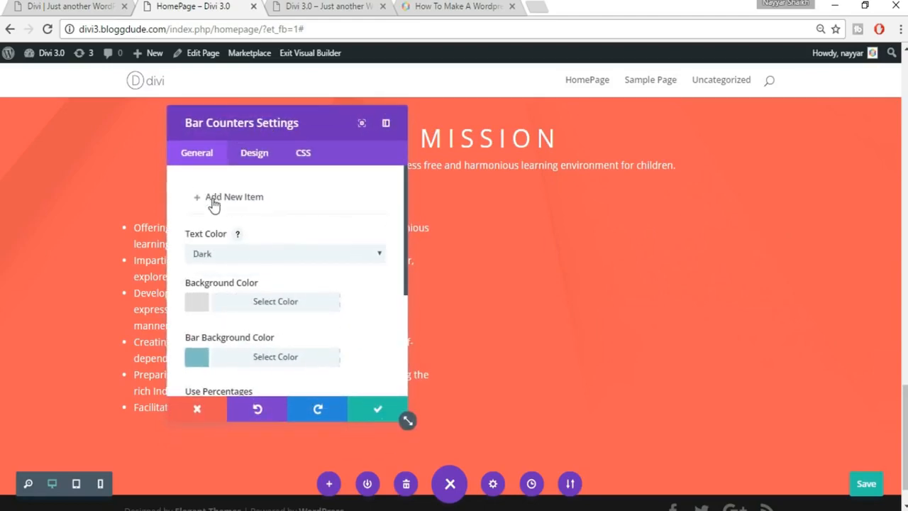
pyautogui.click(65, 5)
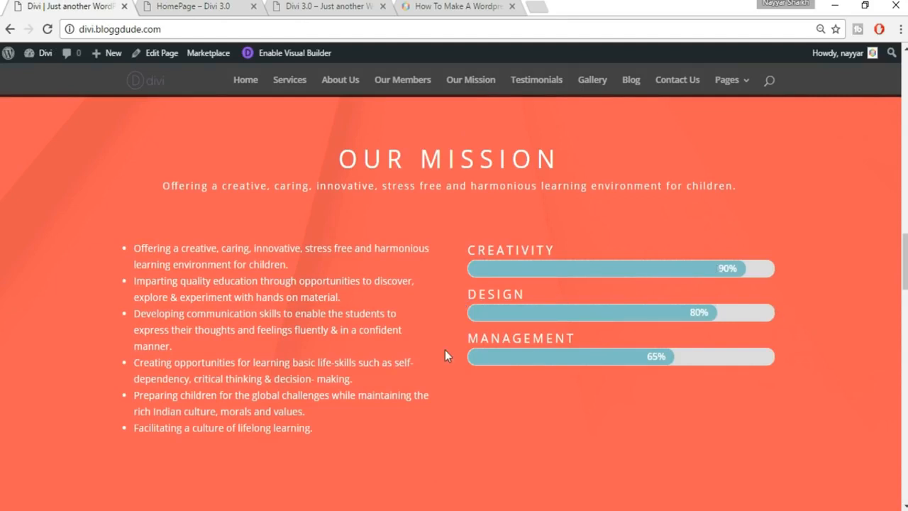
pyautogui.click(207, 5)
# Step: Add a bar titled CREATIVITY and set it to 95 percent
pyautogui.click(227, 227)
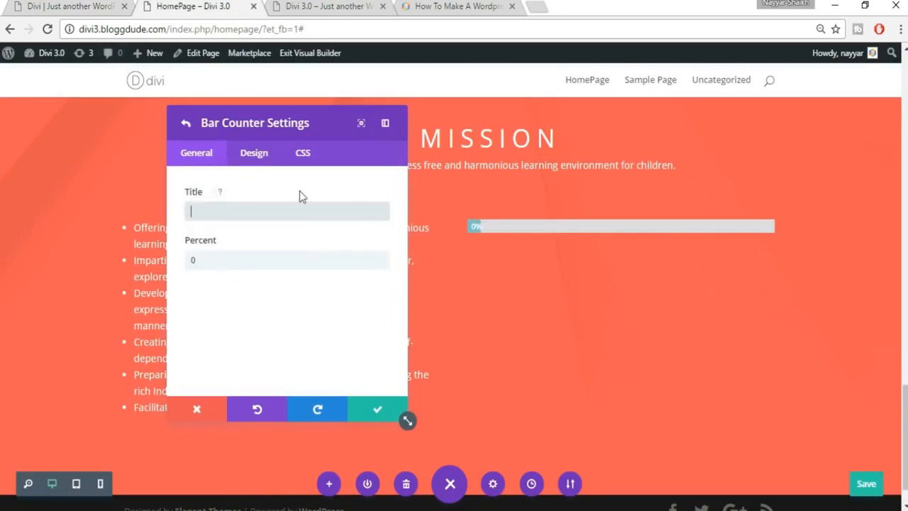
pyautogui.write('CREATIVITY')
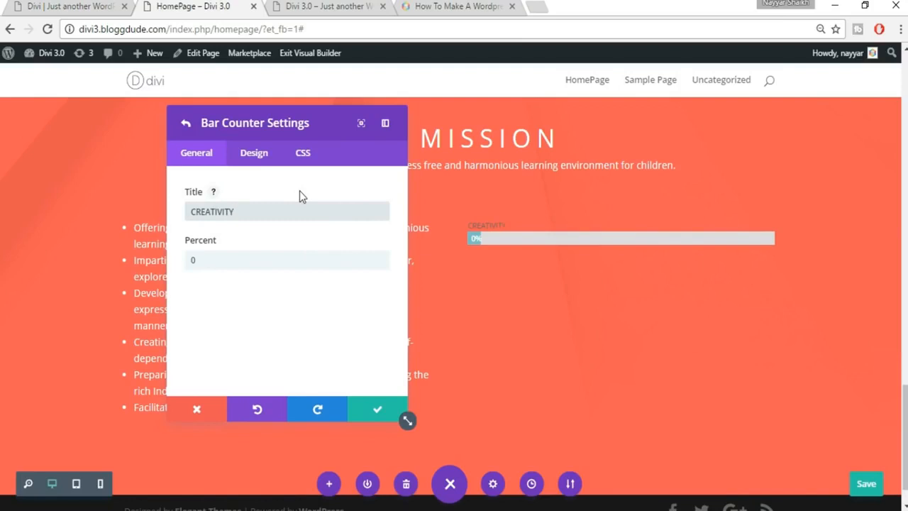
pyautogui.moveTo(197, 260); pyautogui.dragTo(177, 254)
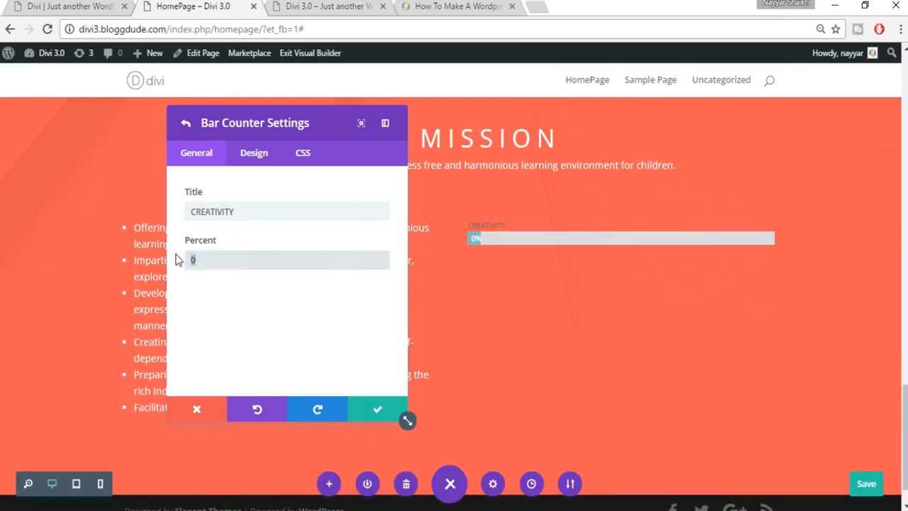
pyautogui.write('95')
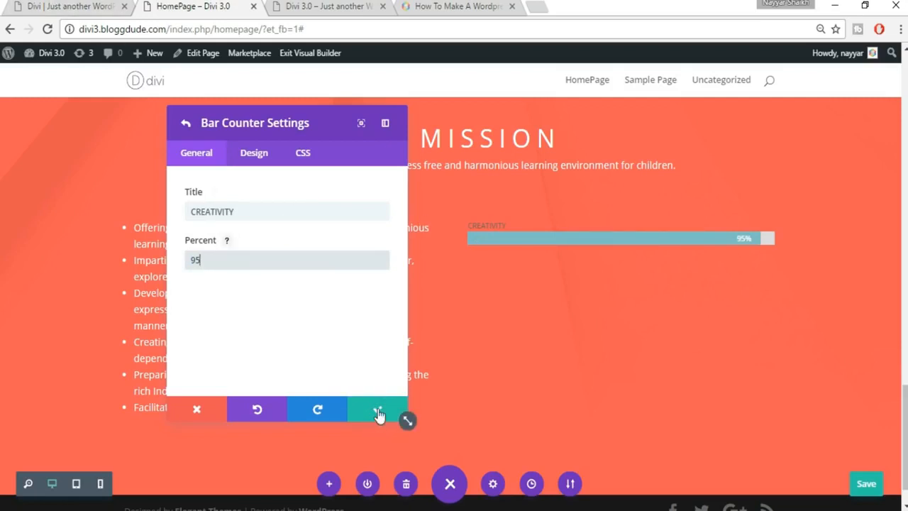
# Step: Save the CREATIVITY bar and add a DESIGN bar at 85 percent
pyautogui.click(379, 413)
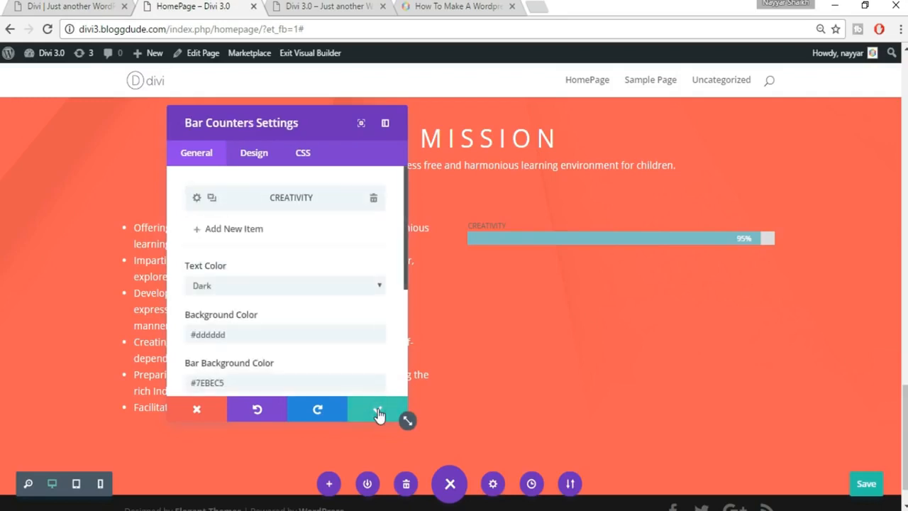
pyautogui.click(205, 233)
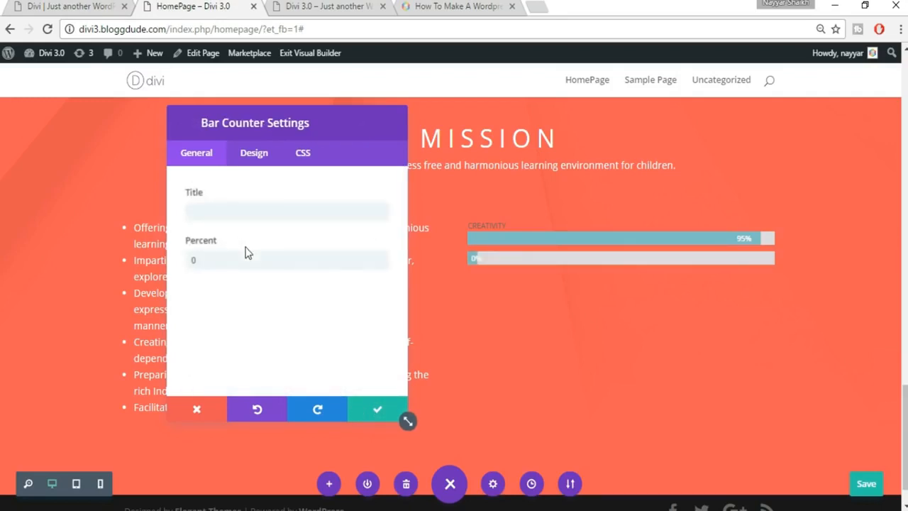
pyautogui.click(222, 207)
pyautogui.write('DESIGN')
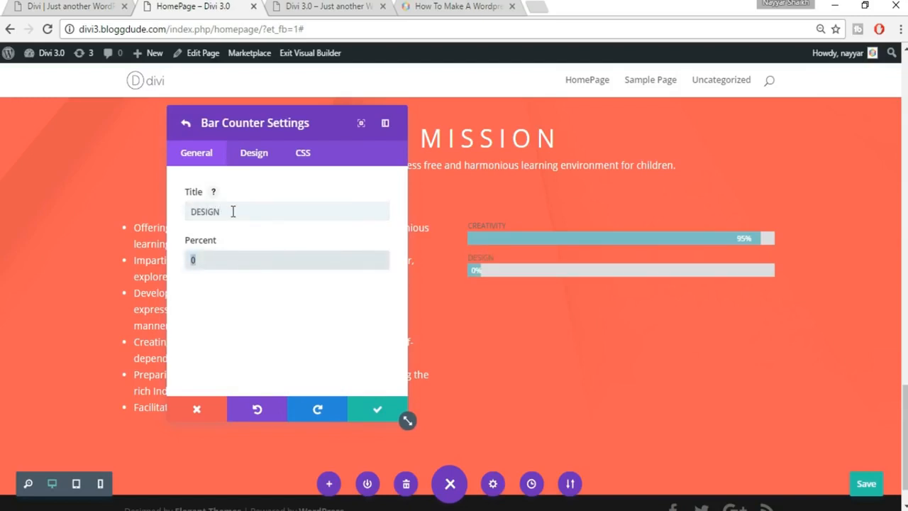
pyautogui.write('85')
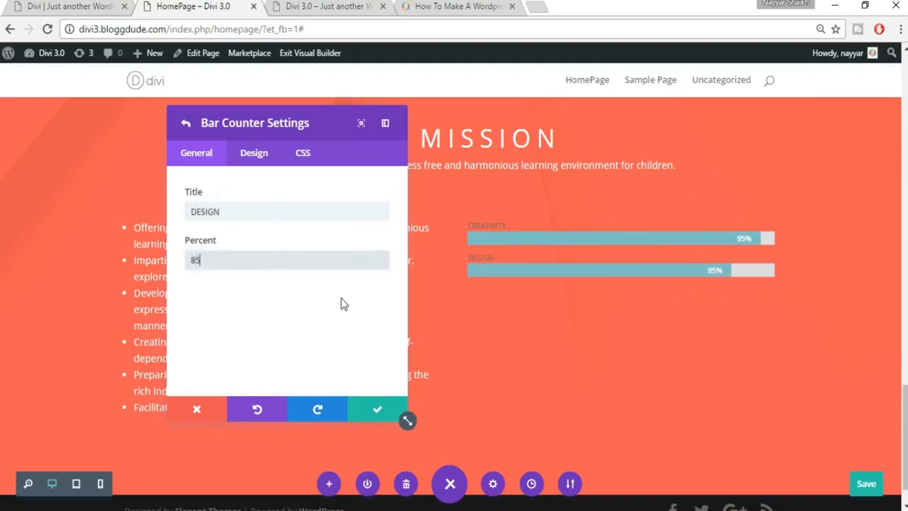
pyautogui.click(380, 408)
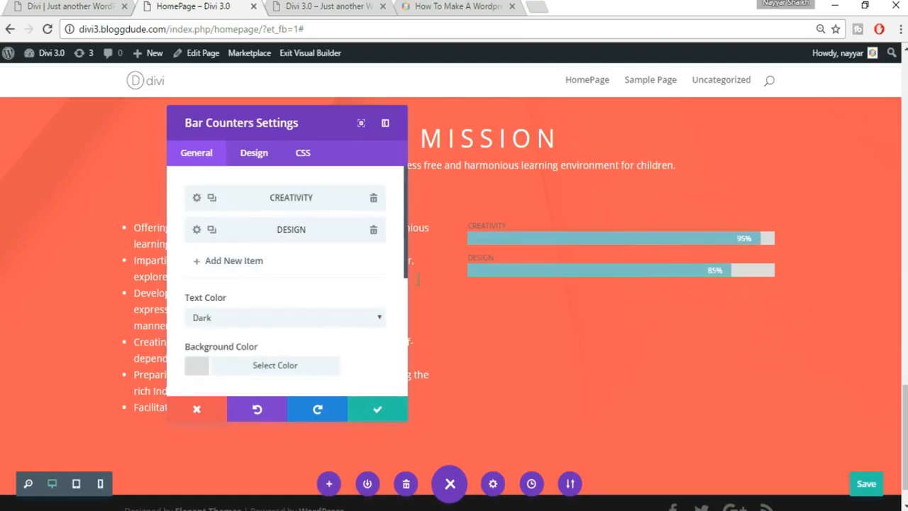
# Step: Add a third bar, MANAGEMENT, at 65 percent
pyautogui.click(67, 6)
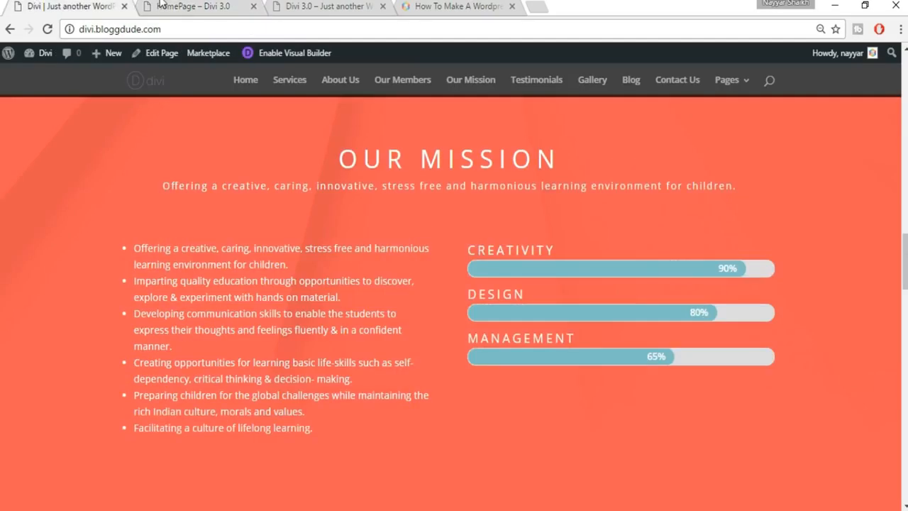
pyautogui.click(180, 7)
pyautogui.click(281, 269)
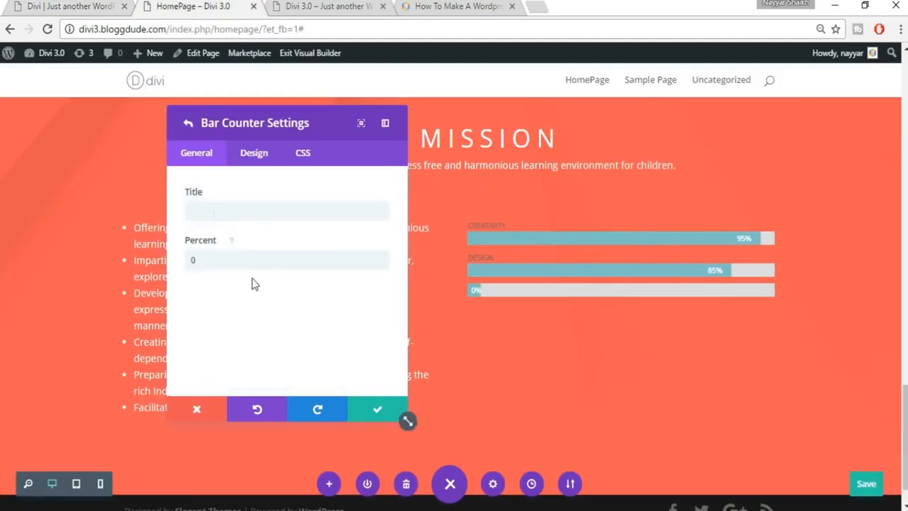
pyautogui.click(237, 208)
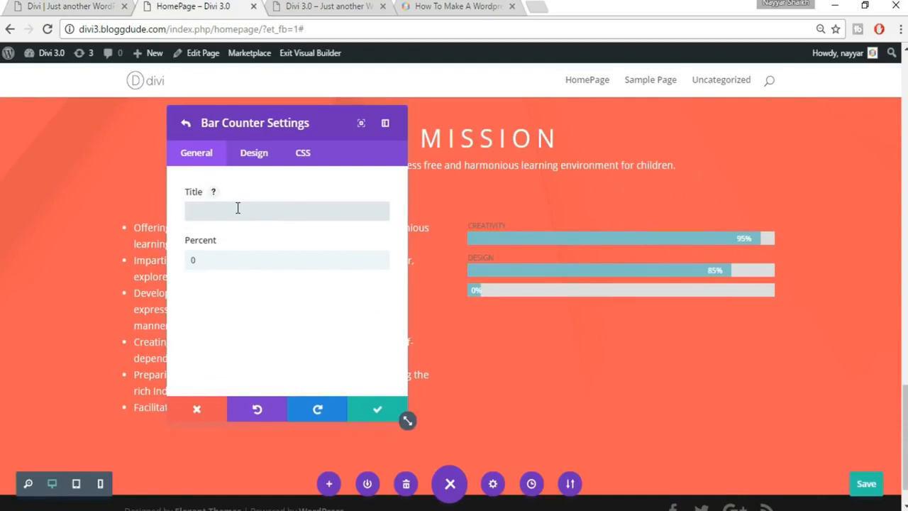
pyautogui.write('MANAGEMENT')
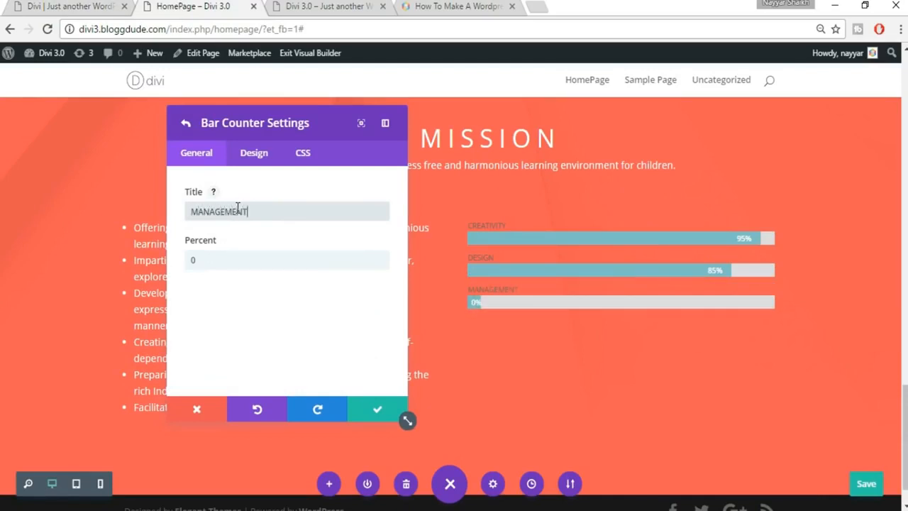
pyautogui.press('Tab')
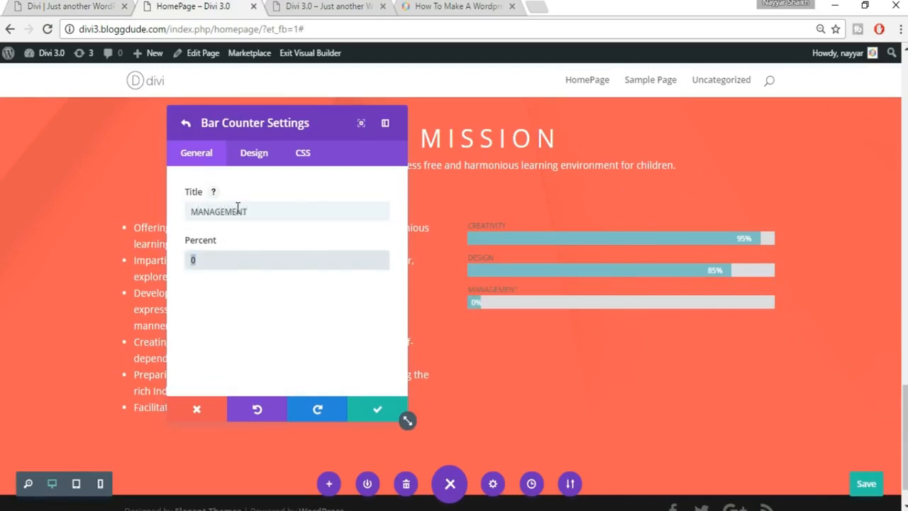
pyautogui.write('65')
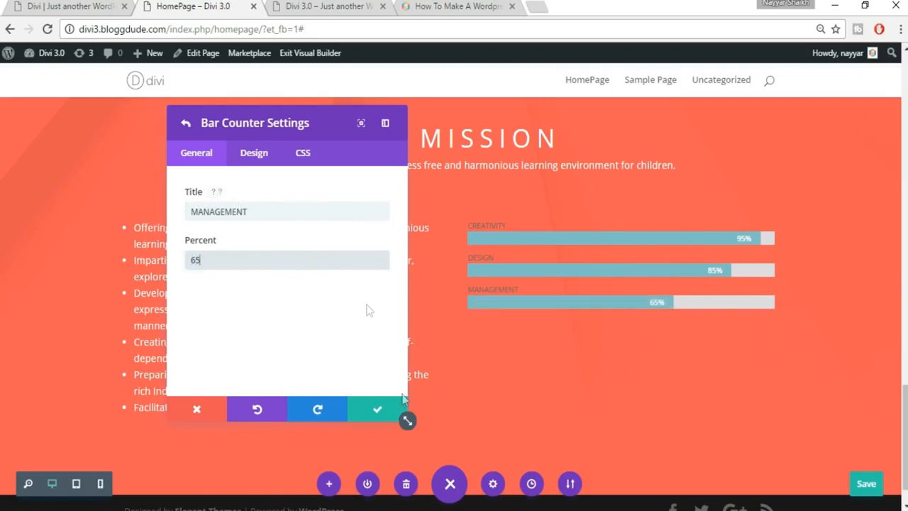
pyautogui.click(384, 414)
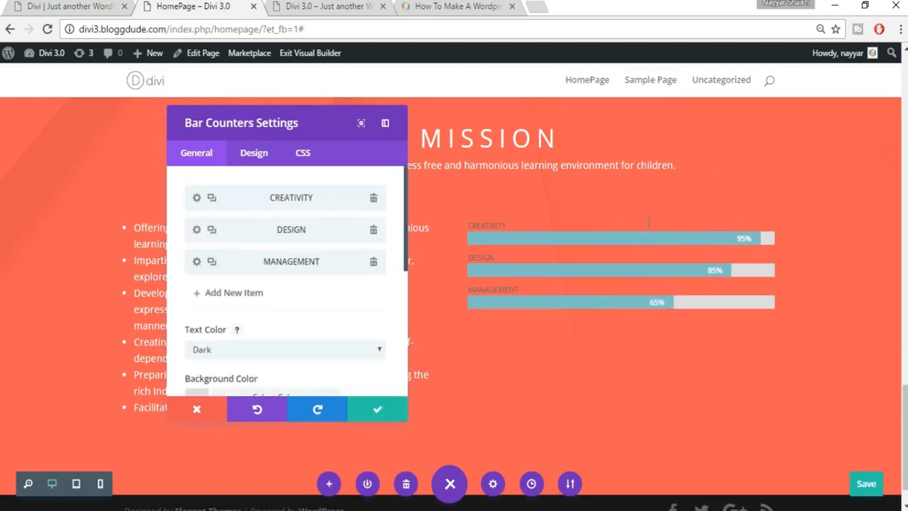
# Step: Set the bar counter's text colour to Light and switch to its Design options
pyautogui.scroll(-1, 592, 254)
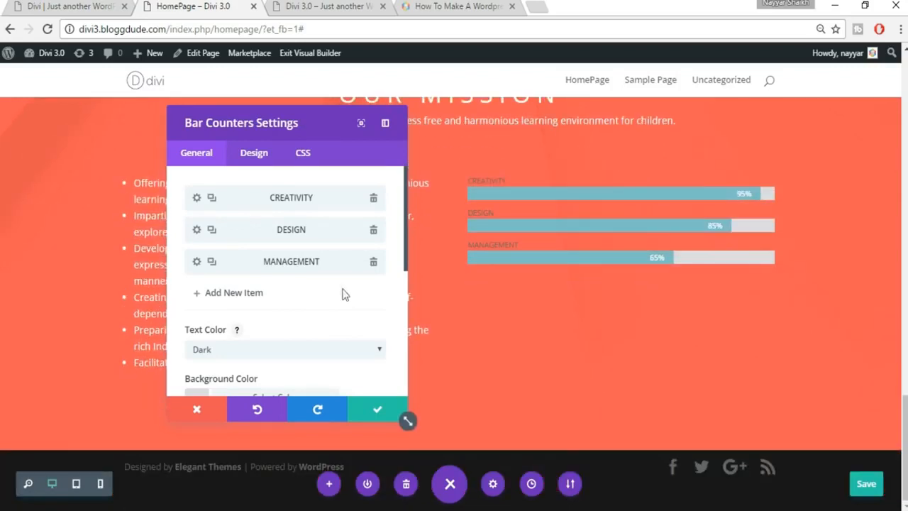
pyautogui.scroll(-1, 277, 314)
pyautogui.click(257, 277)
pyautogui.click(239, 308)
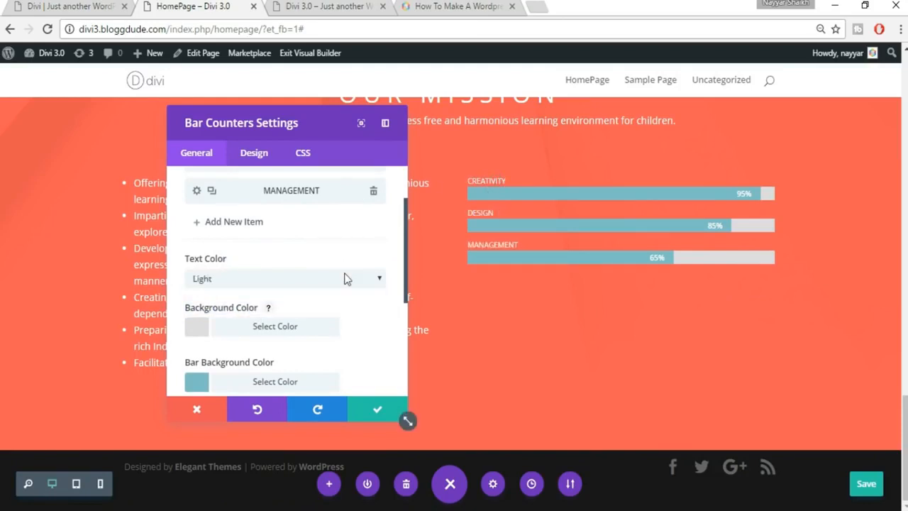
pyautogui.scroll(-1, 345, 278)
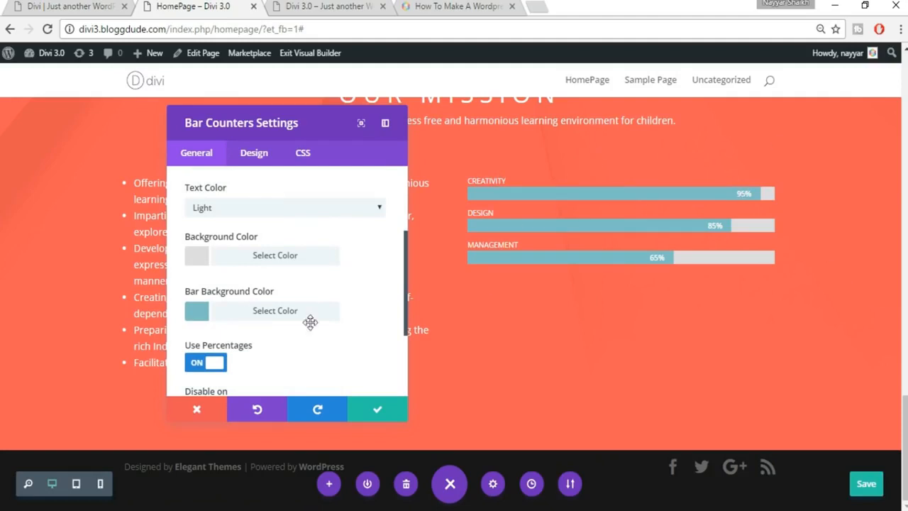
pyautogui.scroll(-1, 310, 339)
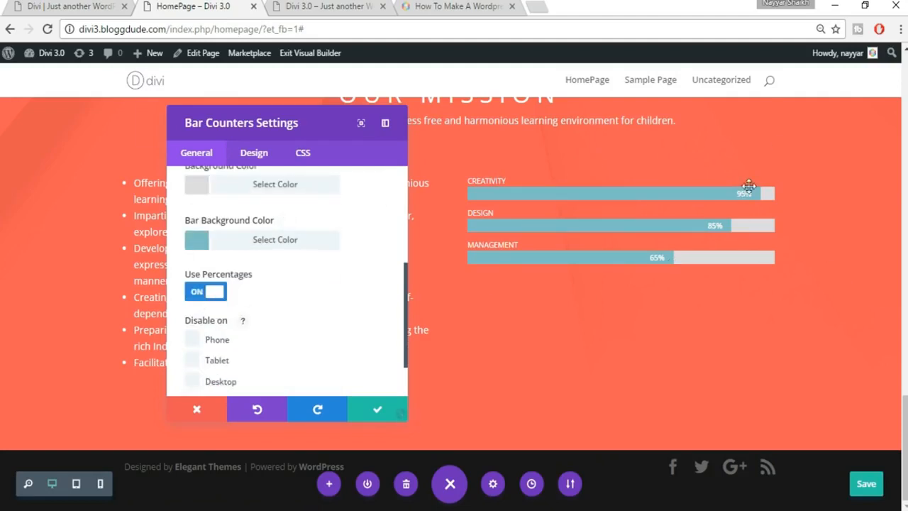
pyautogui.scroll(1, 376, 284)
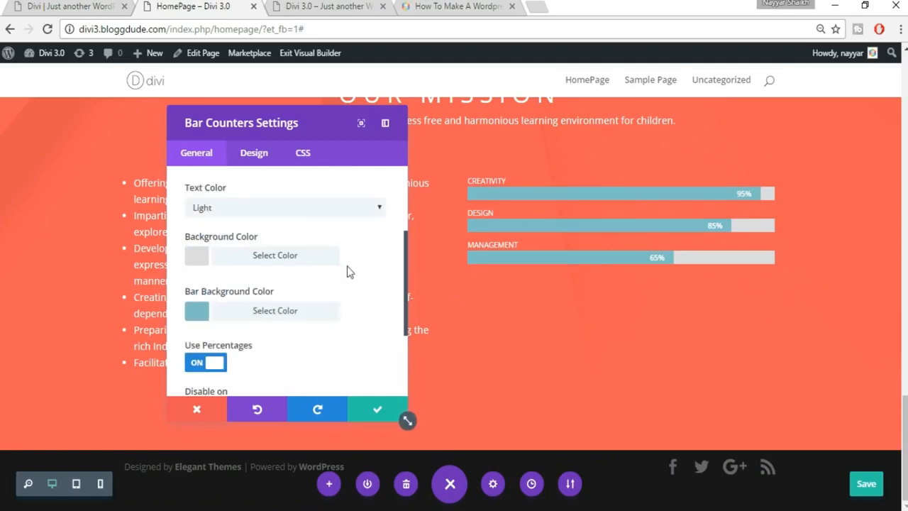
pyautogui.click(258, 154)
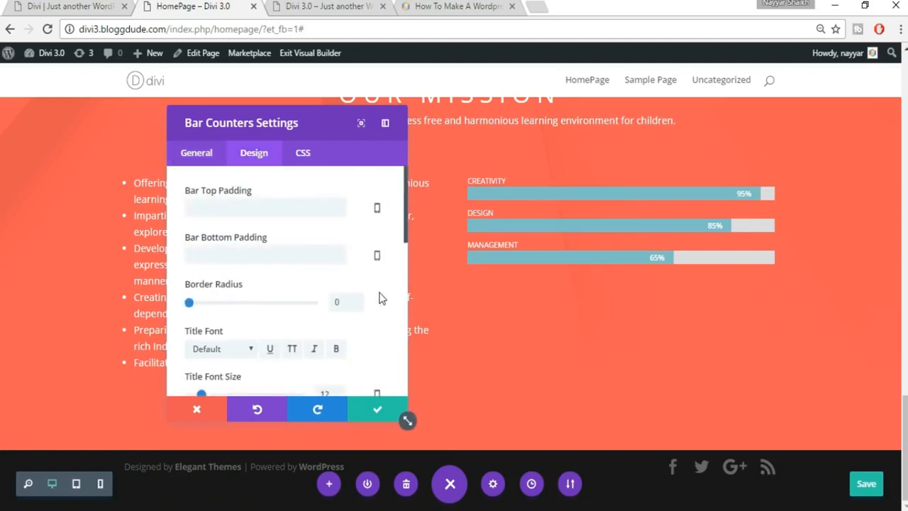
# Step: Enlarge the bar titles to a 20px font size with 4px letter spacing
pyautogui.scroll(-1, 275, 262)
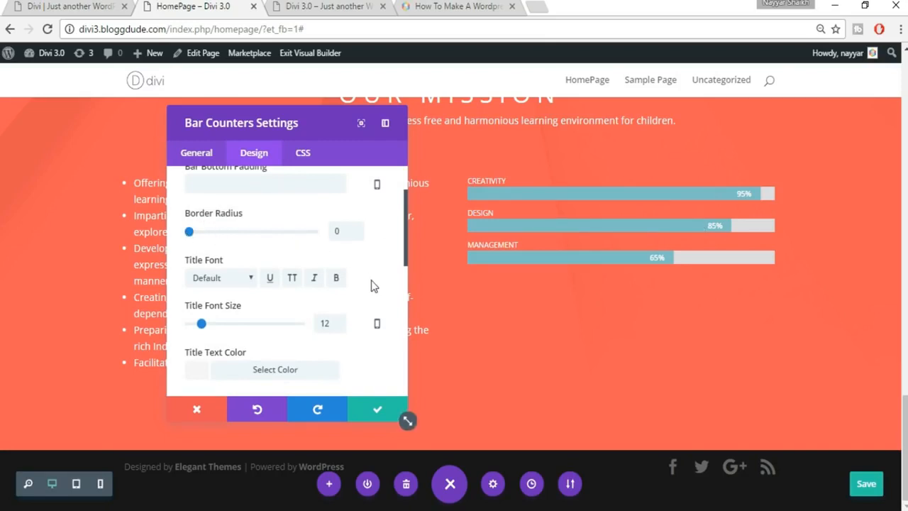
pyautogui.scroll(-1, 376, 286)
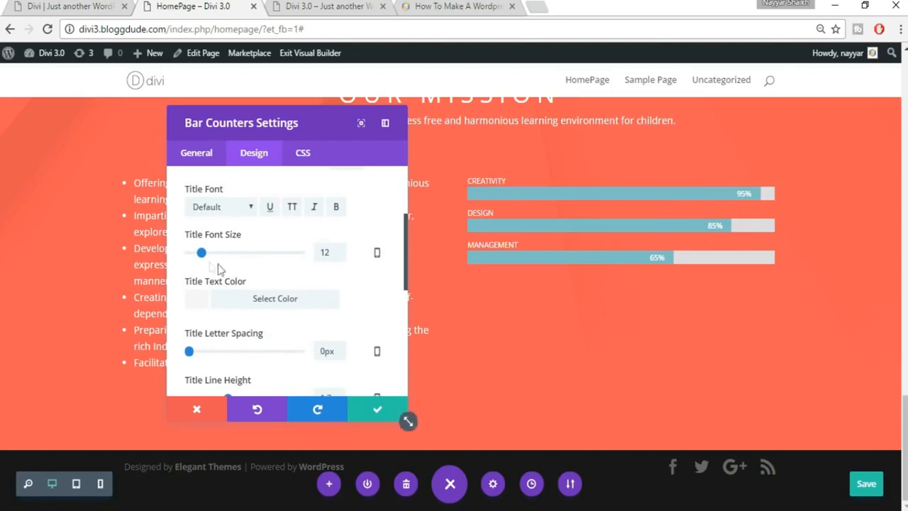
pyautogui.moveTo(201, 254); pyautogui.dragTo(213, 261)
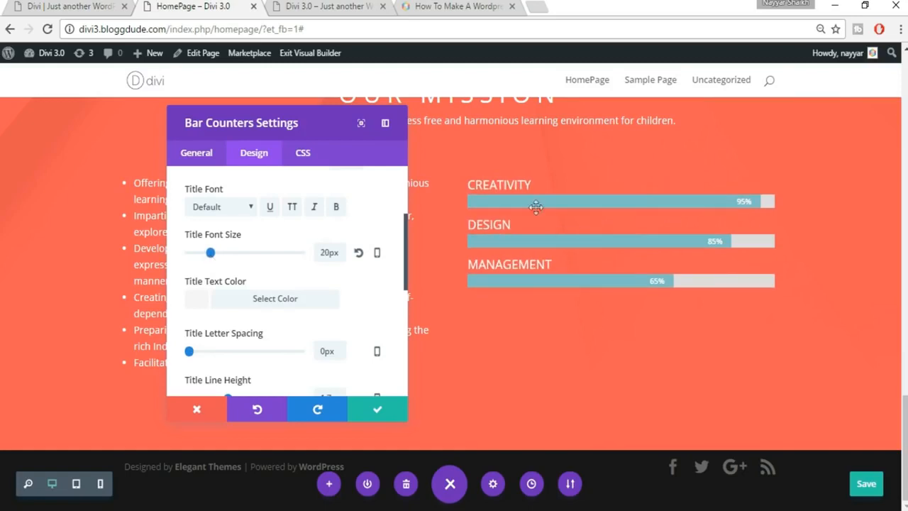
pyautogui.scroll(-1, 358, 313)
pyautogui.scroll(-2, 358, 314)
pyautogui.moveTo(194, 281); pyautogui.dragTo(194, 283)
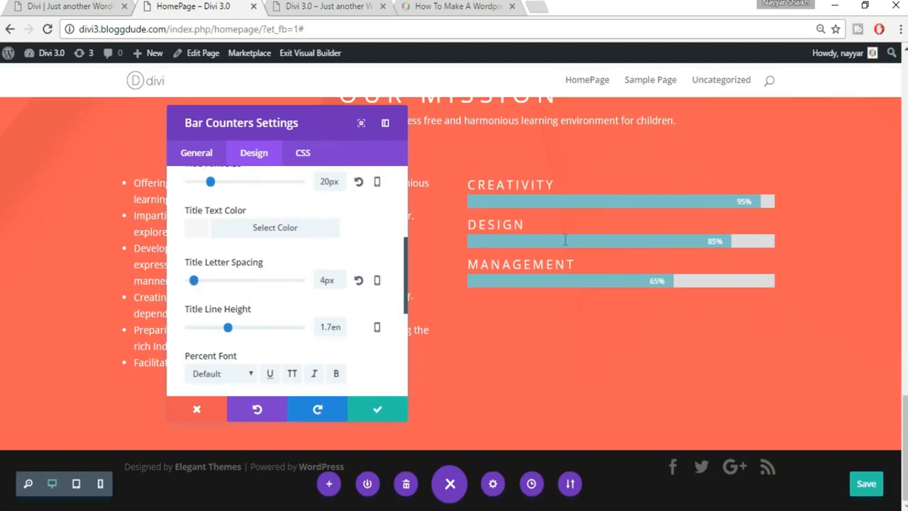
# Step: Set the percentage labels' font size to 17px
pyautogui.scroll(-3, 317, 324)
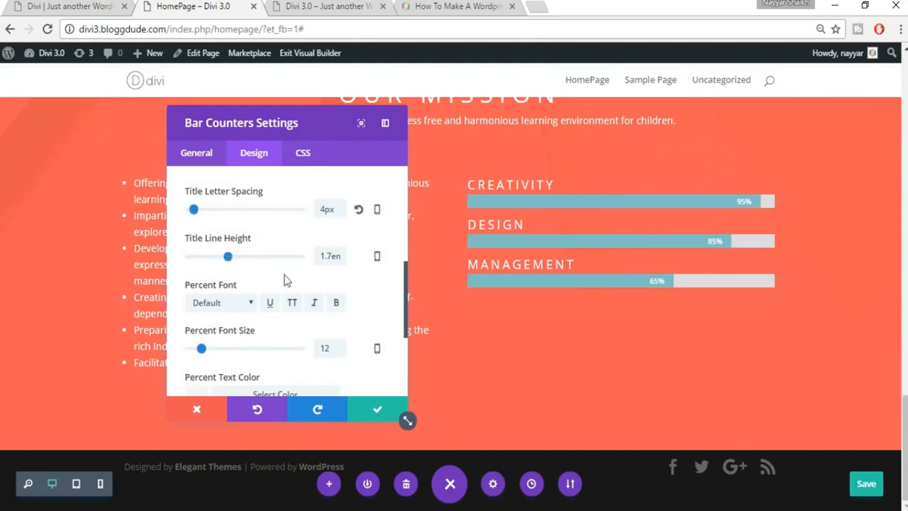
pyautogui.scroll(-5, 350, 314)
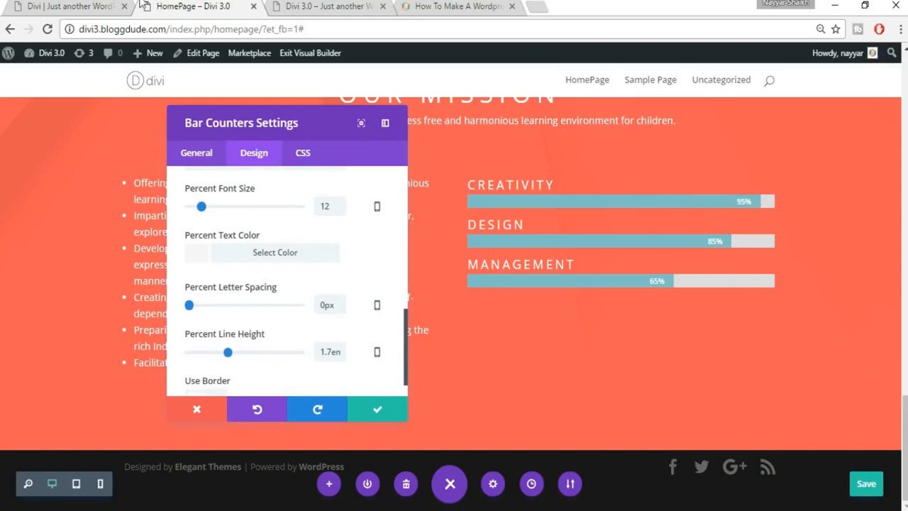
pyautogui.click(107, 7)
pyautogui.moveTo(189, 306); pyautogui.dragTo(186, 306)
pyautogui.moveTo(203, 207); pyautogui.dragTo(208, 209)
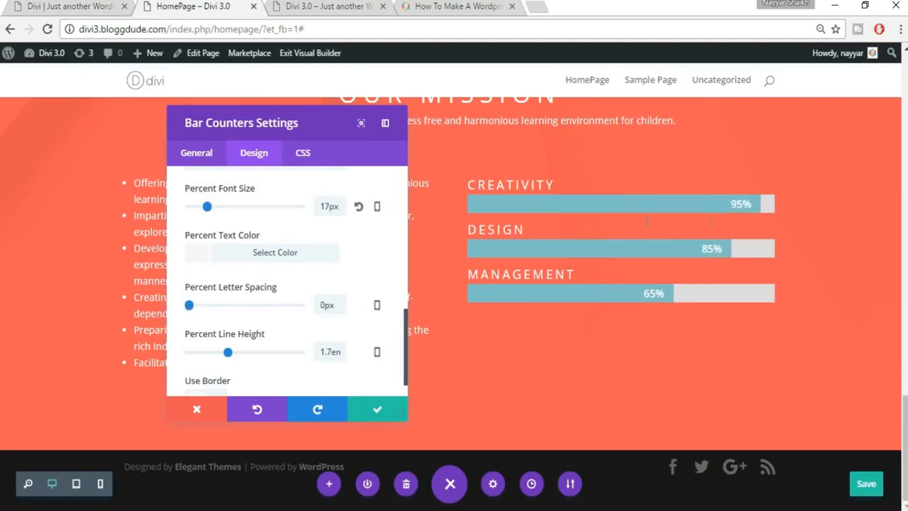
# Step: Turn on a dashed border for the bar counters and apply the settings
pyautogui.scroll(-1, 341, 306)
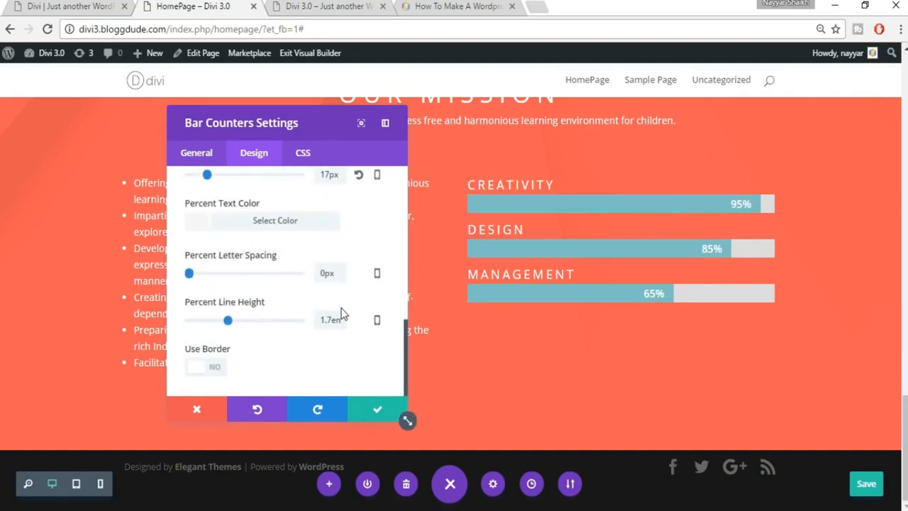
pyautogui.scroll(2, 319, 355)
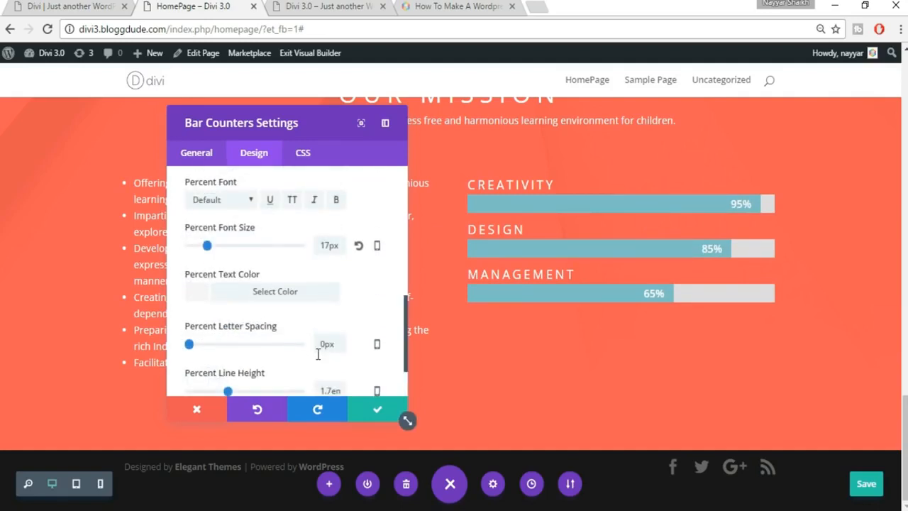
pyautogui.scroll(-2, 369, 319)
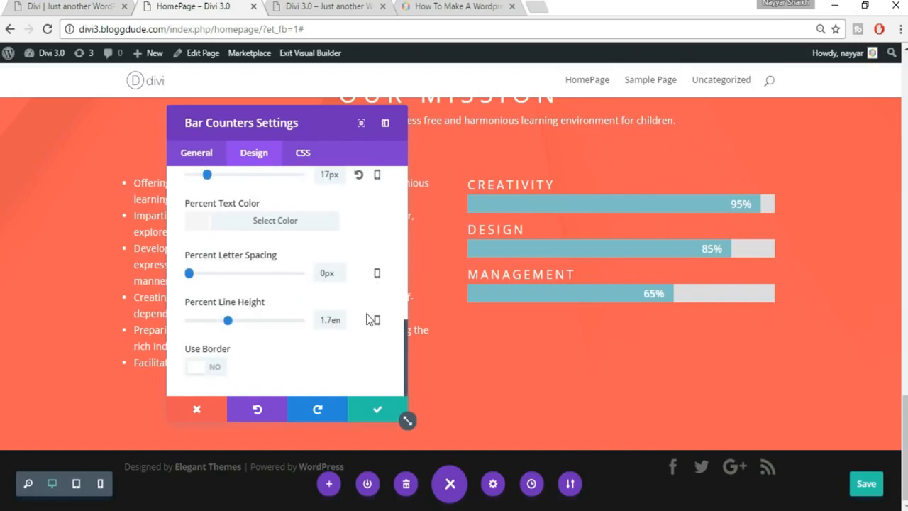
pyautogui.scroll(4, 370, 319)
pyautogui.scroll(-4, 367, 318)
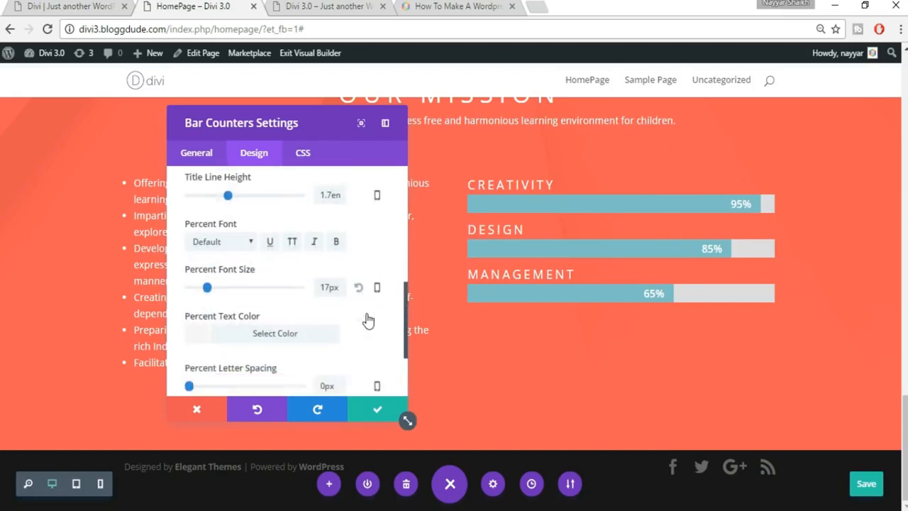
pyautogui.click(211, 368)
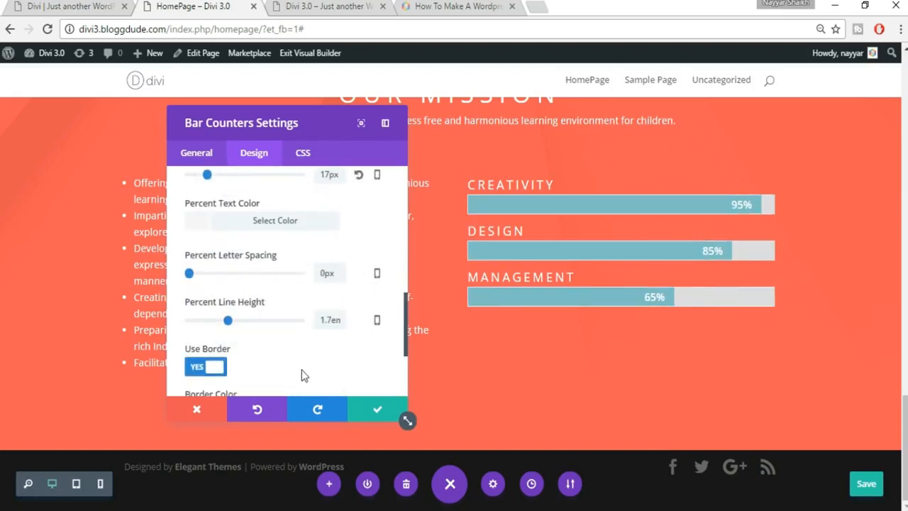
pyautogui.scroll(-4, 241, 341)
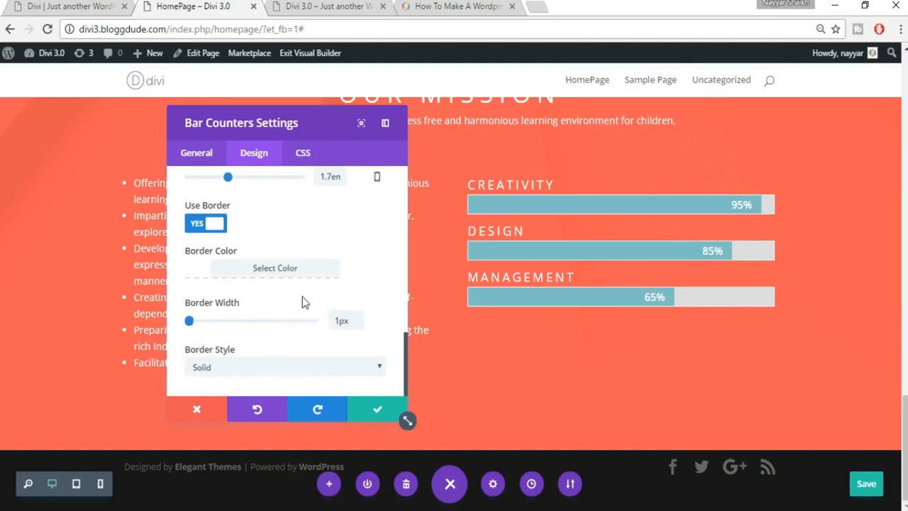
pyautogui.click(233, 367)
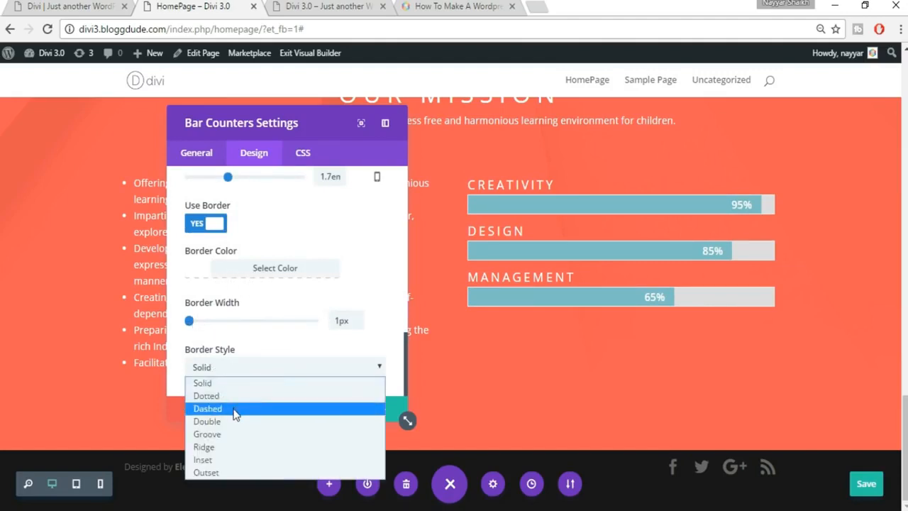
pyautogui.click(234, 409)
pyautogui.scroll(-8, 341, 314)
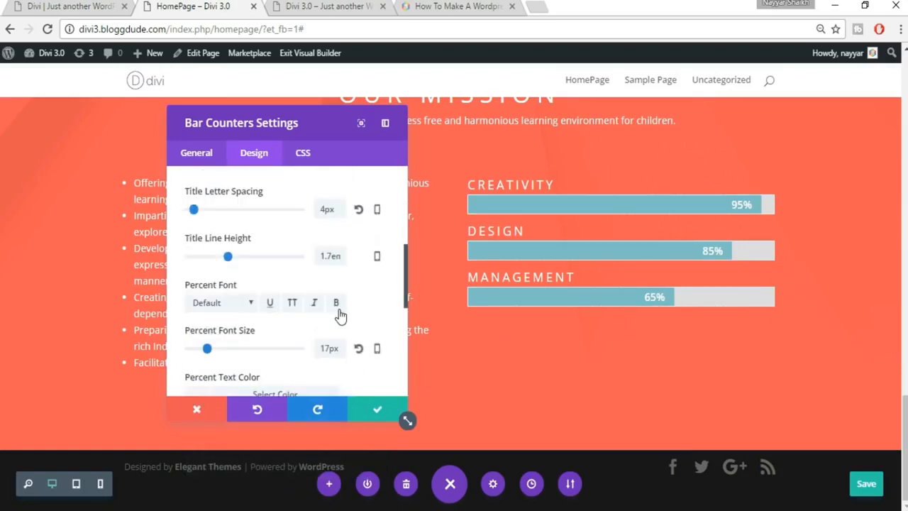
pyautogui.scroll(-4, 339, 314)
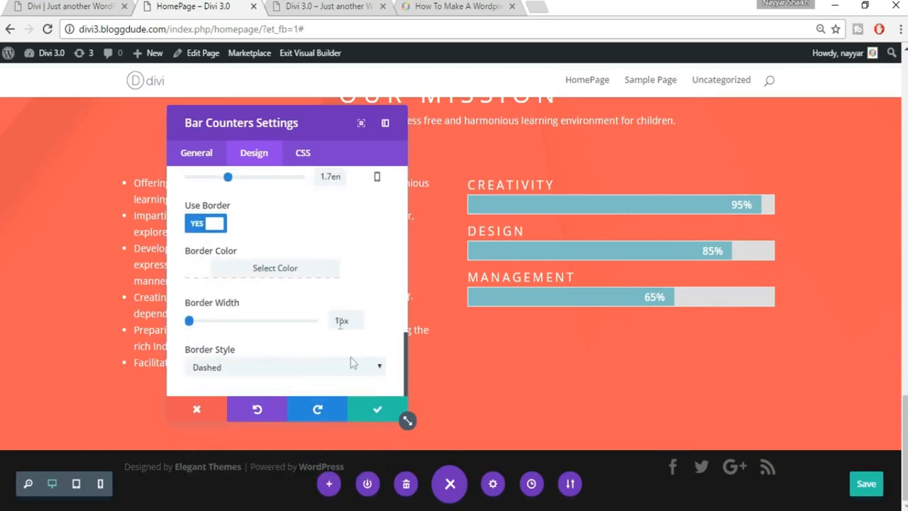
pyautogui.scroll(5, 318, 334)
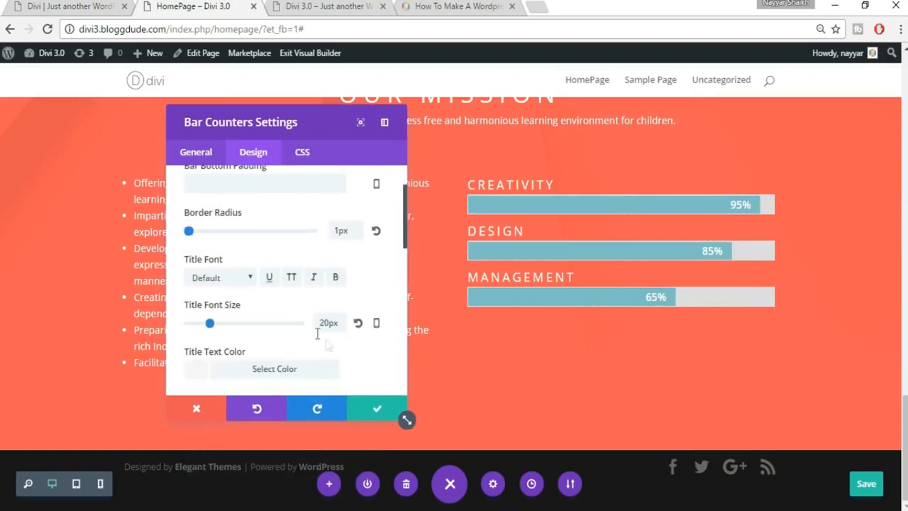
pyautogui.click(367, 410)
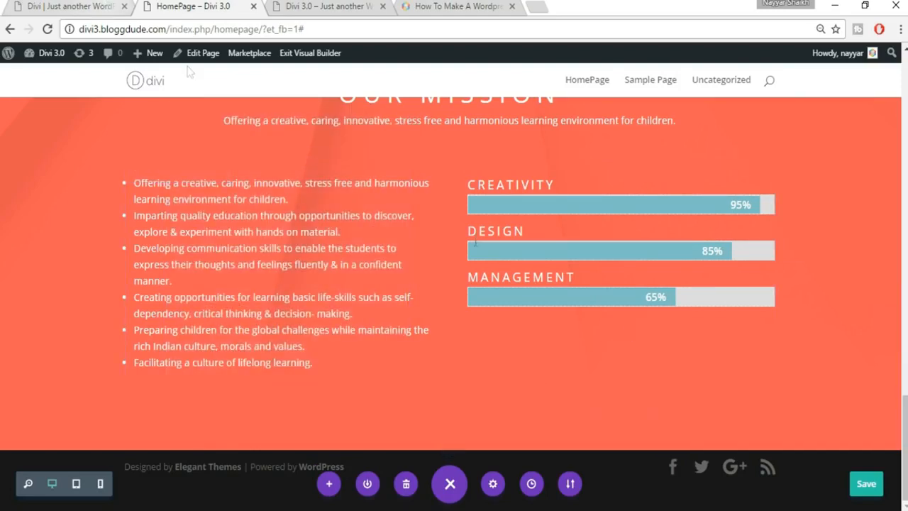
# Step: Give the bar counters a 20px border radius and apply it
pyautogui.click(64, 6)
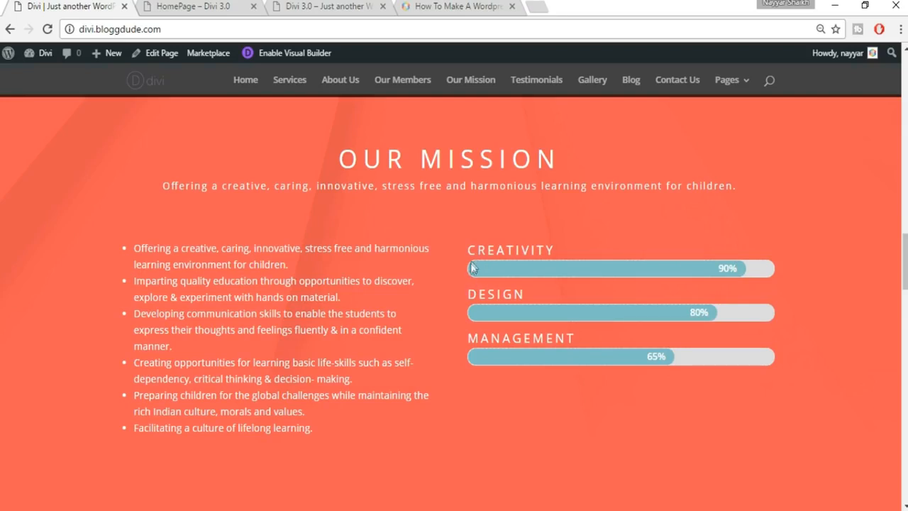
pyautogui.click(216, 5)
pyautogui.moveTo(526, 204)
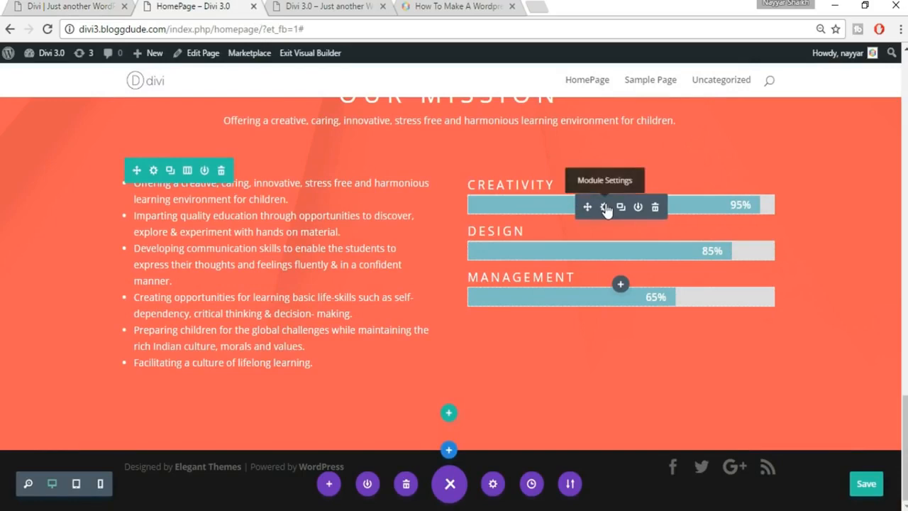
pyautogui.click(603, 207)
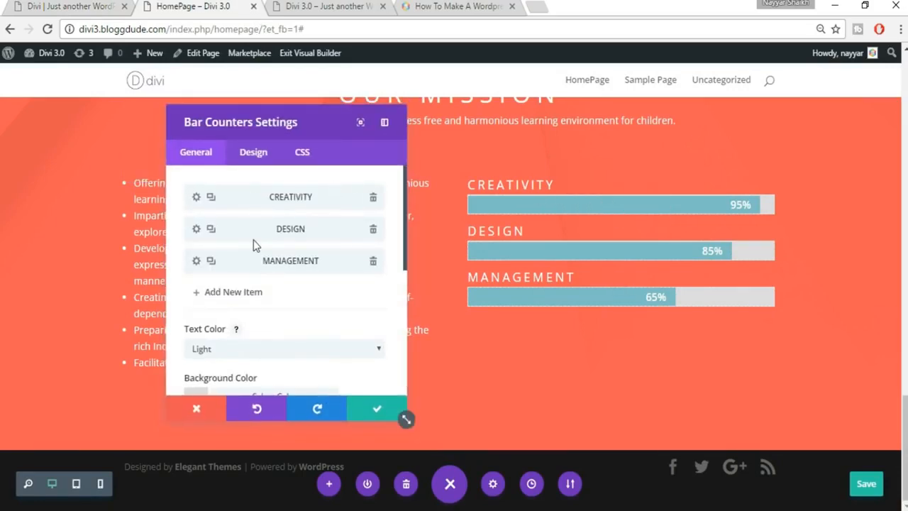
pyautogui.scroll(-1, 294, 337)
pyautogui.click(259, 161)
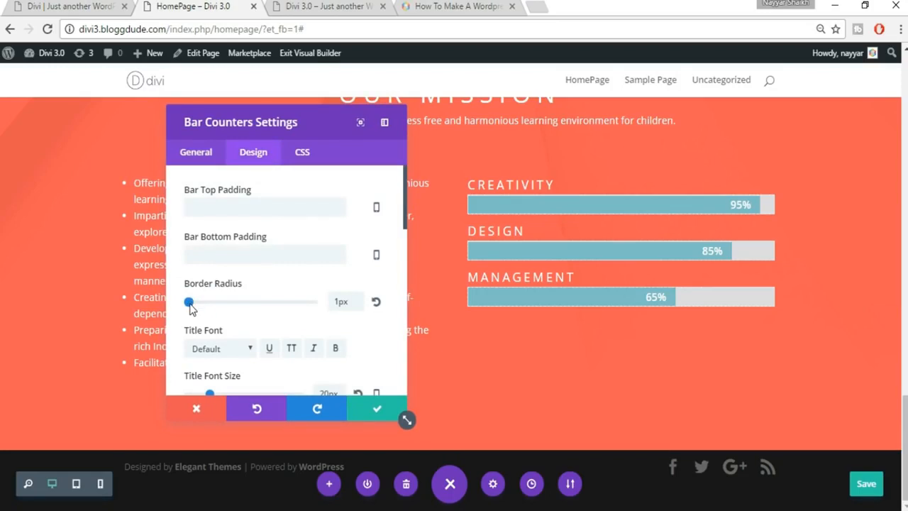
pyautogui.moveTo(193, 303); pyautogui.dragTo(212, 306)
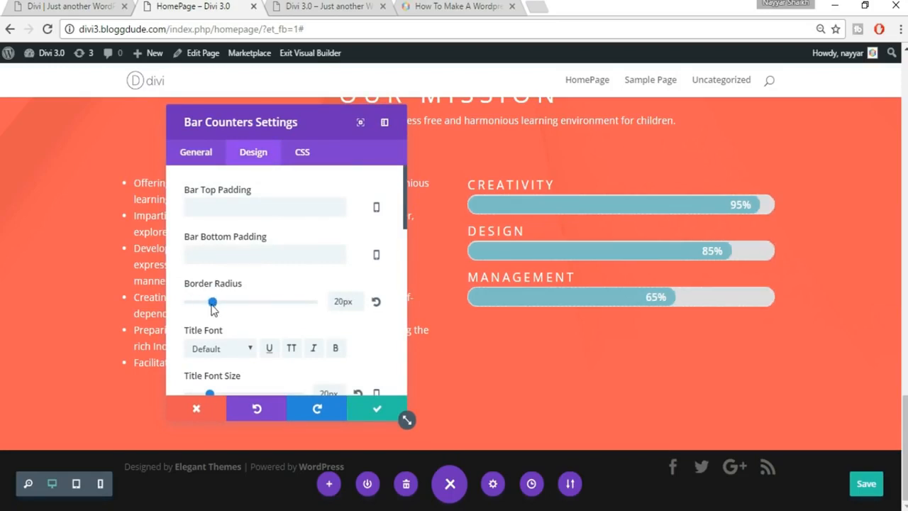
pyautogui.doubleClick(350, 299)
pyautogui.write('20px')
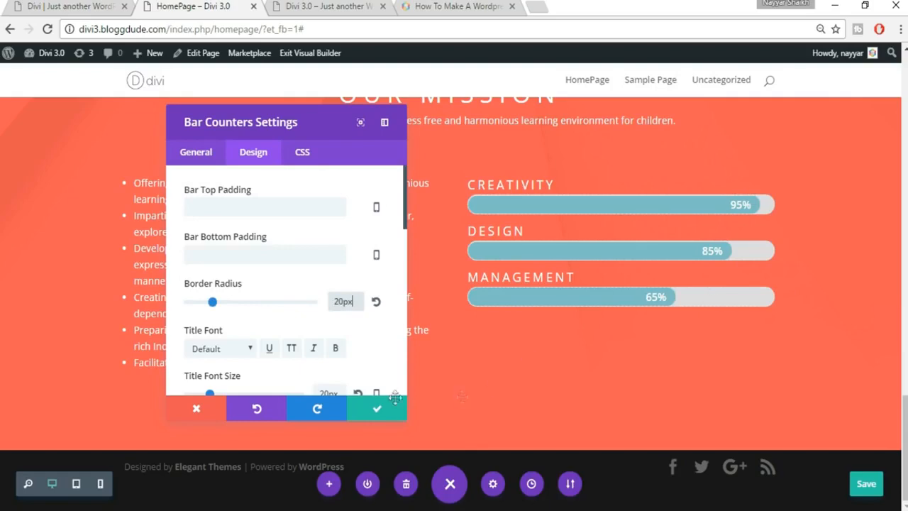
pyautogui.click(378, 409)
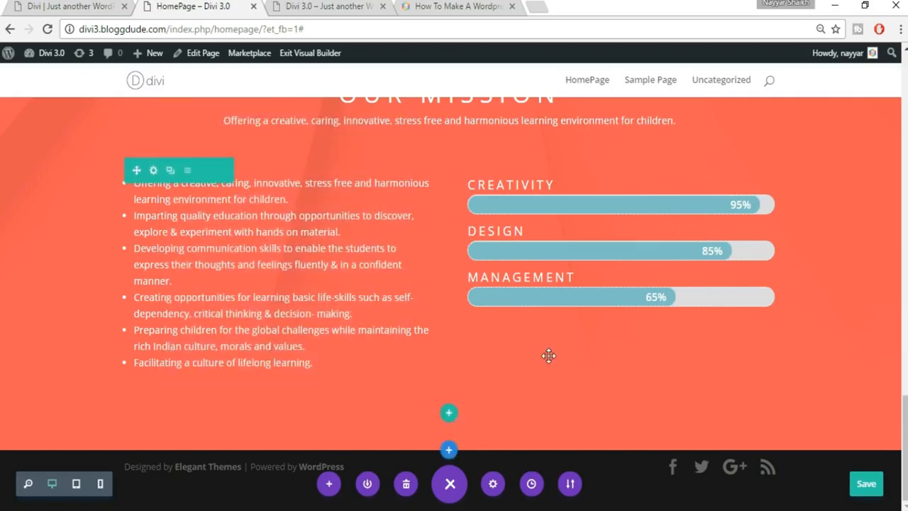
# Step: Compare the rounded bars against the live demo site
pyautogui.scroll(1, 547, 354)
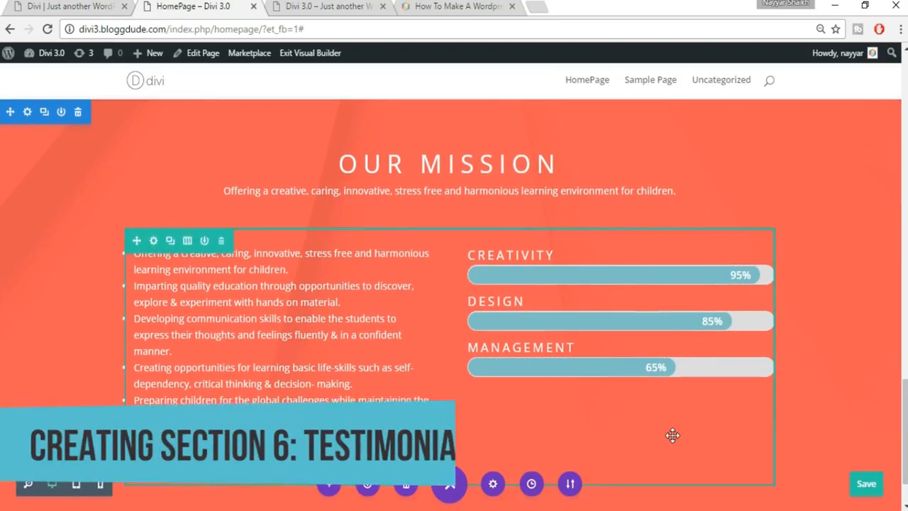
pyautogui.scroll(-1, 672, 435)
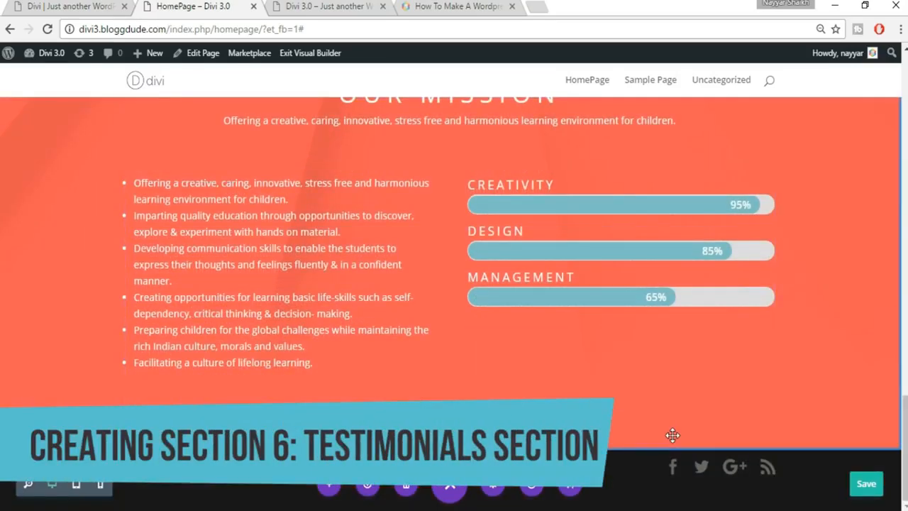
pyautogui.click(66, 7)
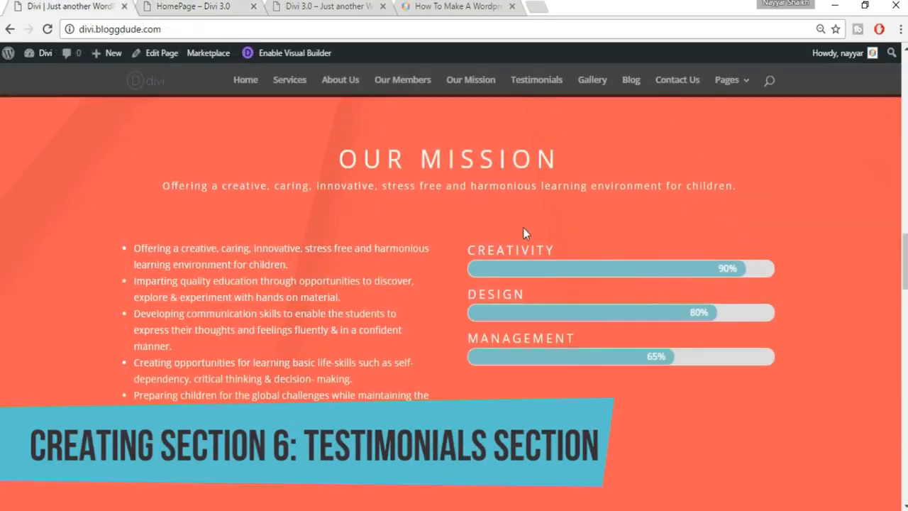
pyautogui.scroll(-5, 523, 233)
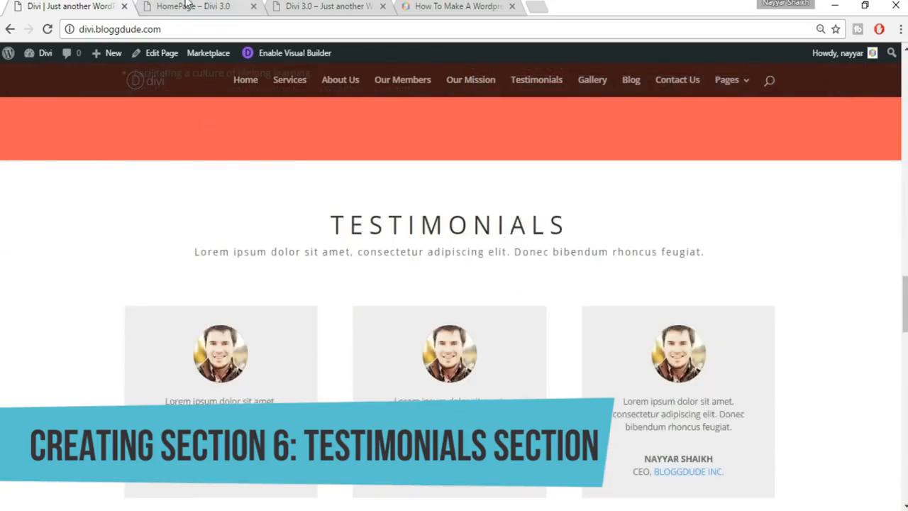
pyautogui.click(188, 6)
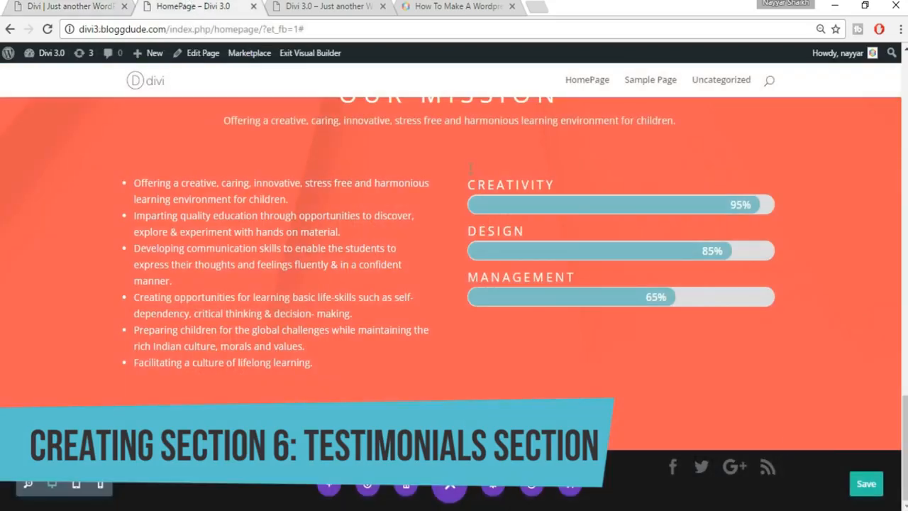
# Step: Save the page, then add a one-column regular section holding a Call To Action module
pyautogui.click(867, 484)
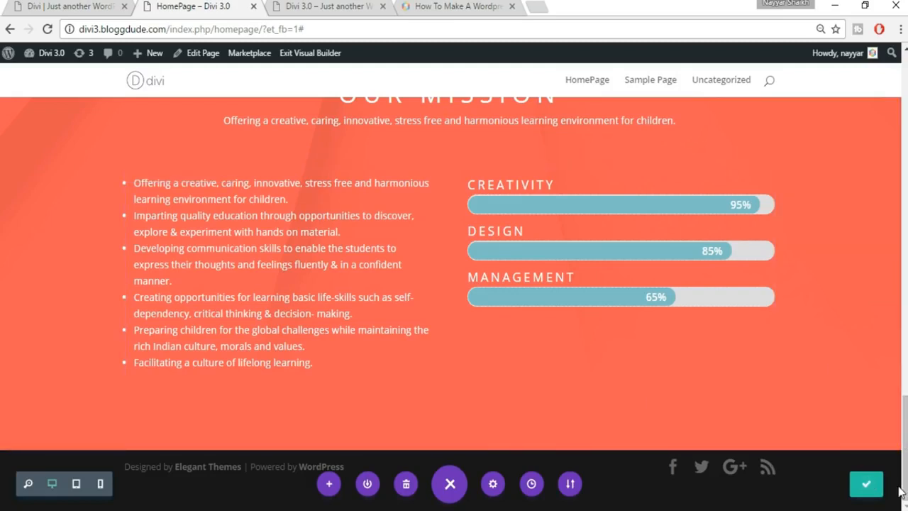
pyautogui.click(448, 451)
pyautogui.click(377, 402)
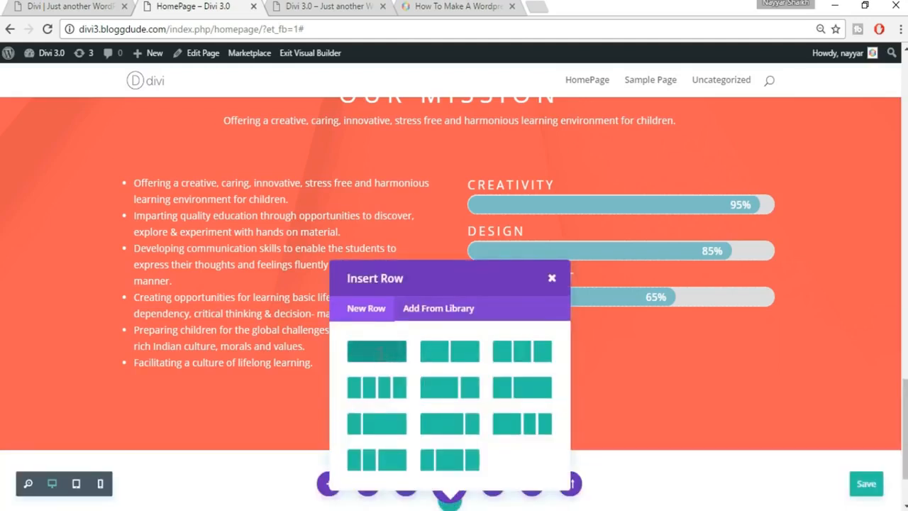
pyautogui.click(377, 351)
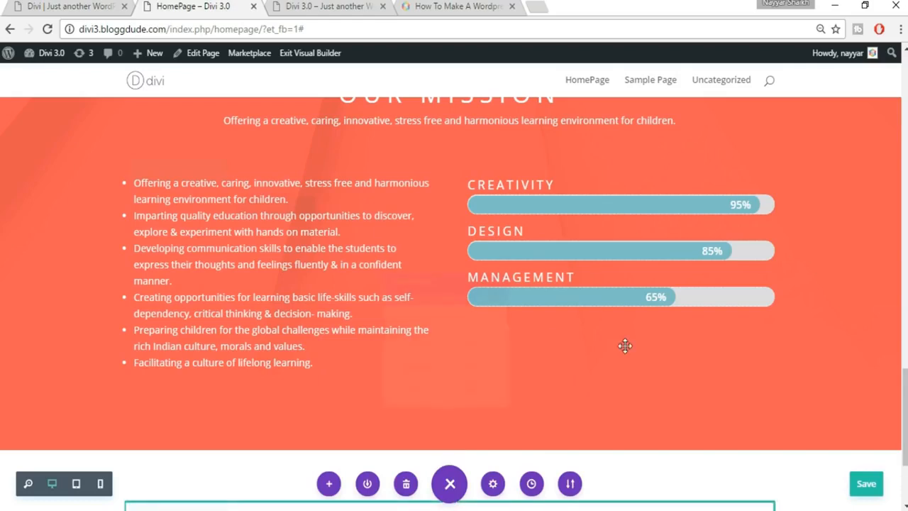
pyautogui.scroll(-1, 625, 348)
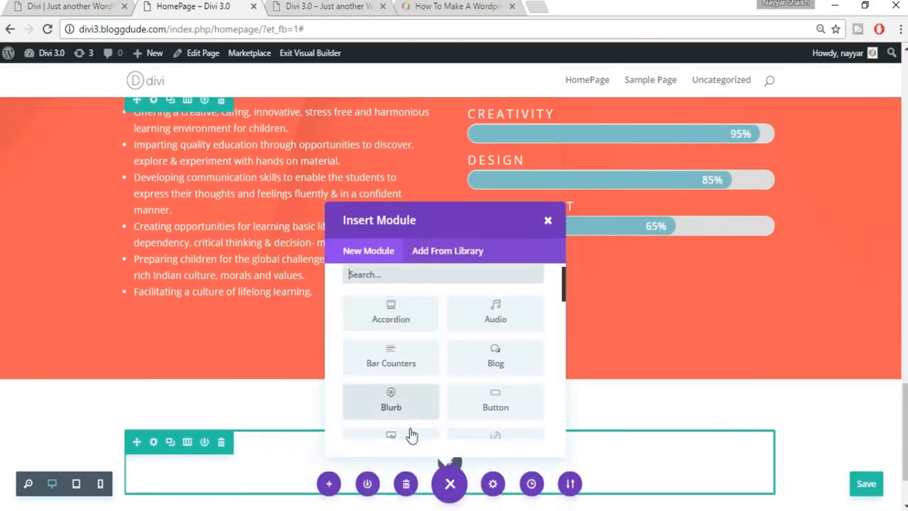
pyautogui.scroll(-3, 412, 429)
pyautogui.click(395, 332)
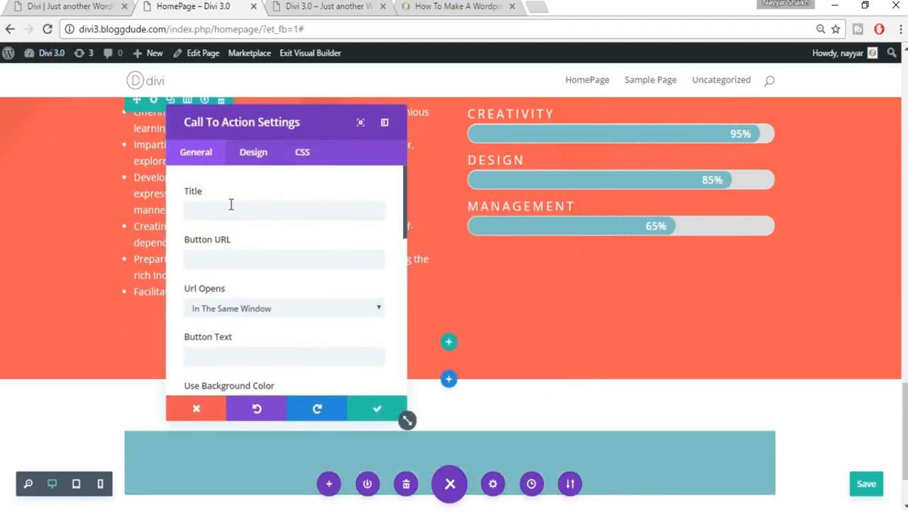
# Step: Title the call to action TESTIMONIALS
pyautogui.click(231, 205)
pyautogui.write('TESTIMONIALKS')
pyautogui.press('BackSpace')
pyautogui.press('BackSpace')
pyautogui.write('S')
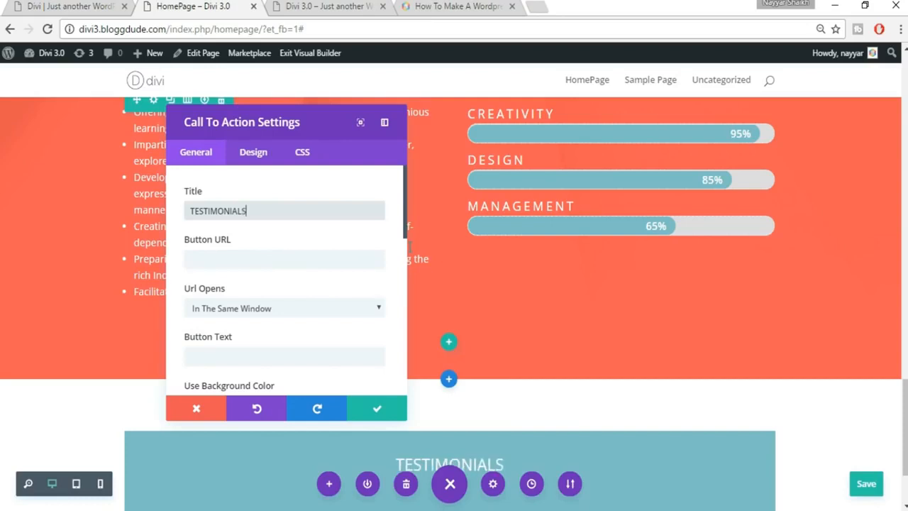
# Step: Turn off the call to action's background colour and make its text dark
pyautogui.scroll(-1, 329, 287)
pyautogui.scroll(-2, 329, 287)
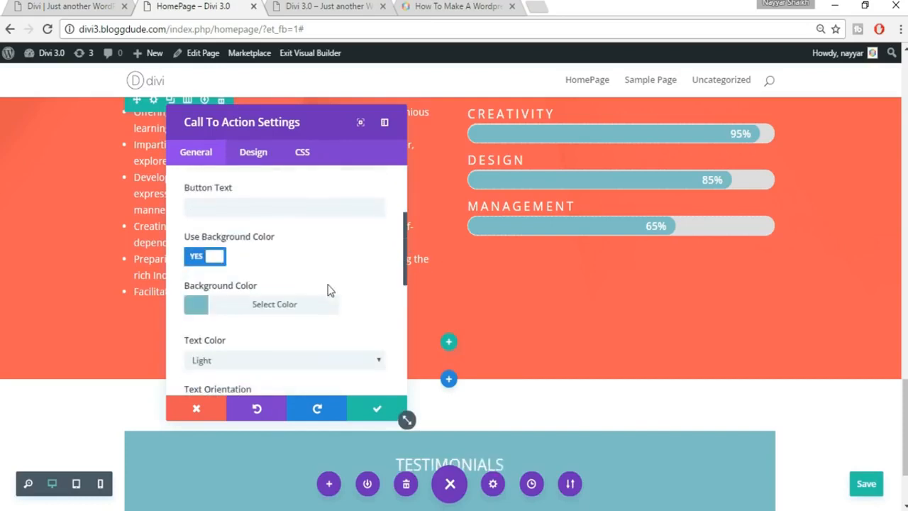
pyautogui.click(217, 195)
pyautogui.scroll(-2, 330, 261)
pyautogui.scroll(1, 312, 255)
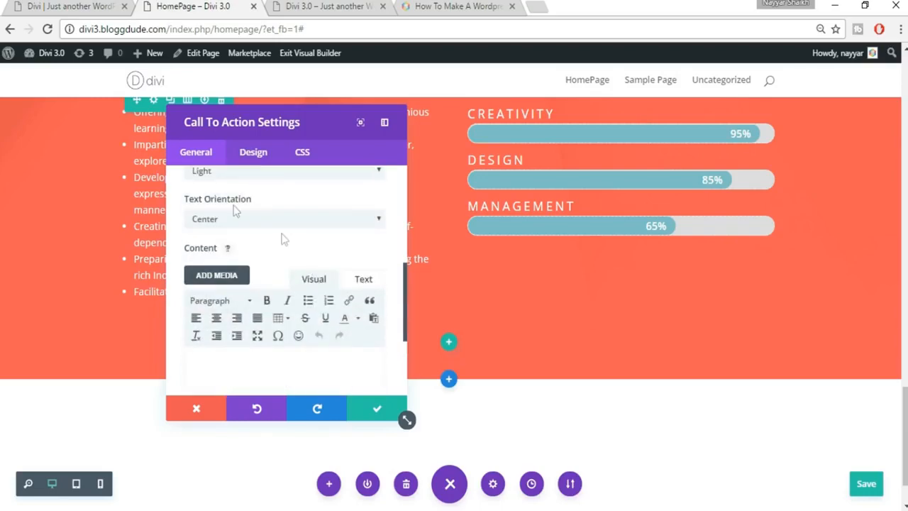
pyautogui.click(95, 4)
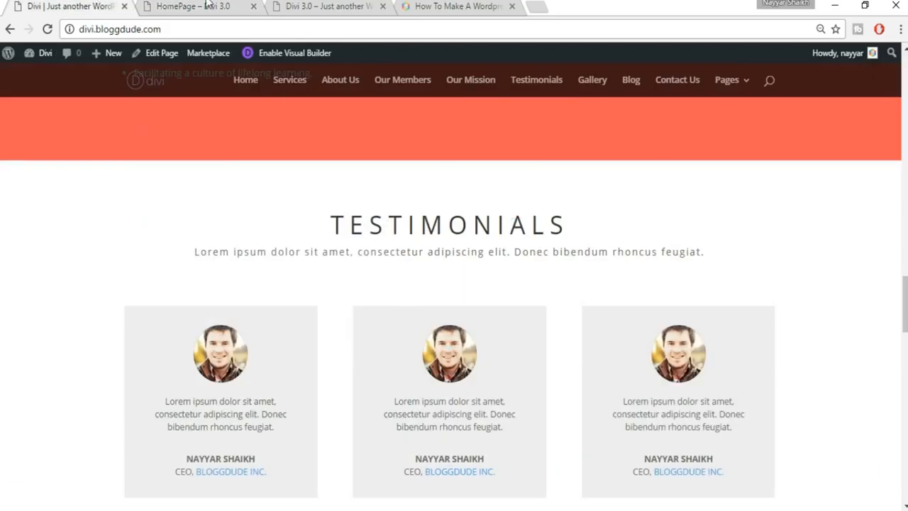
pyautogui.click(206, 5)
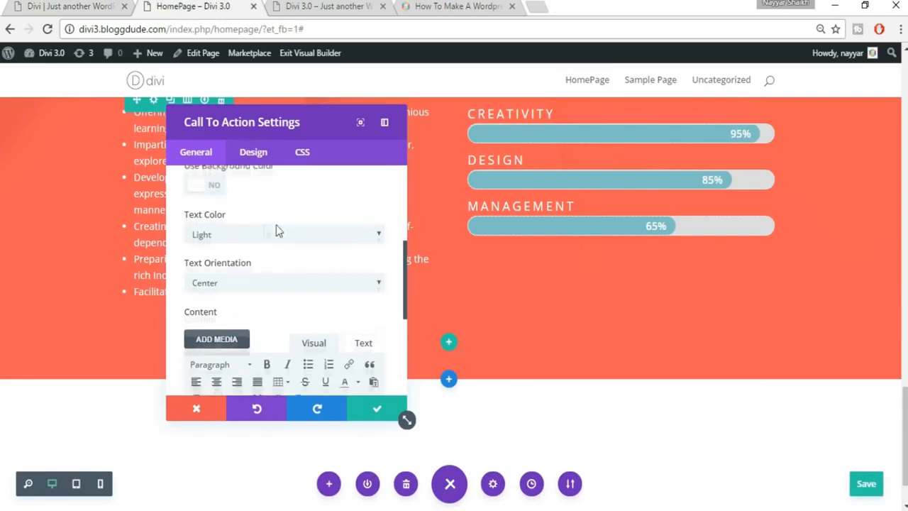
pyautogui.scroll(1, 276, 231)
pyautogui.click(249, 243)
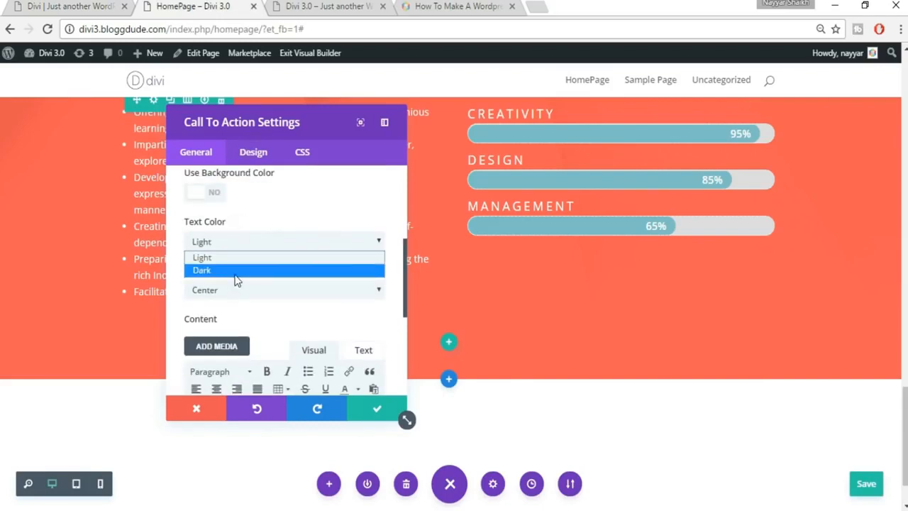
pyautogui.click(236, 273)
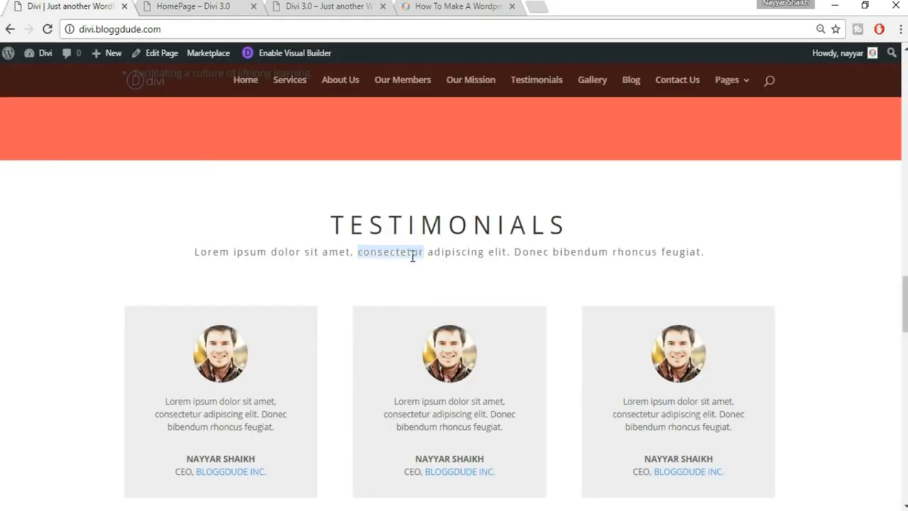
# Step: Paste the demo's Testimonials subtitle into the content, then clear the pasted paragraph
pyautogui.tripleClick(412, 254)
pyautogui.hotkey('ctrl', 'c')
pyautogui.click(206, 6)
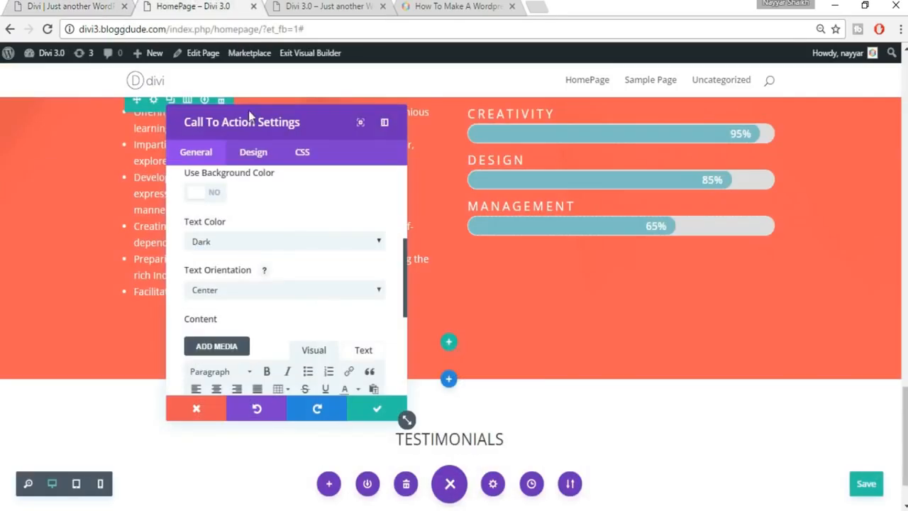
pyautogui.scroll(-2, 319, 305)
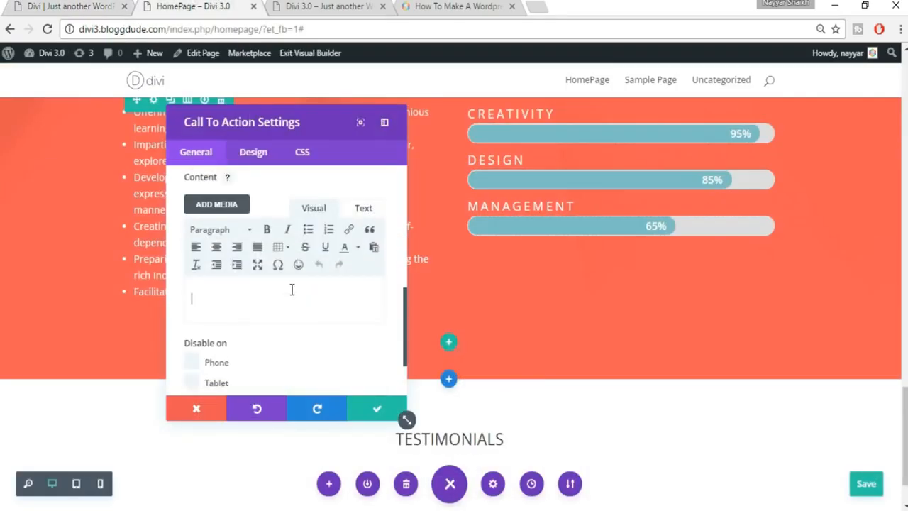
pyautogui.hotkey('ctrl', 'v')
pyautogui.scroll(-1, 633, 319)
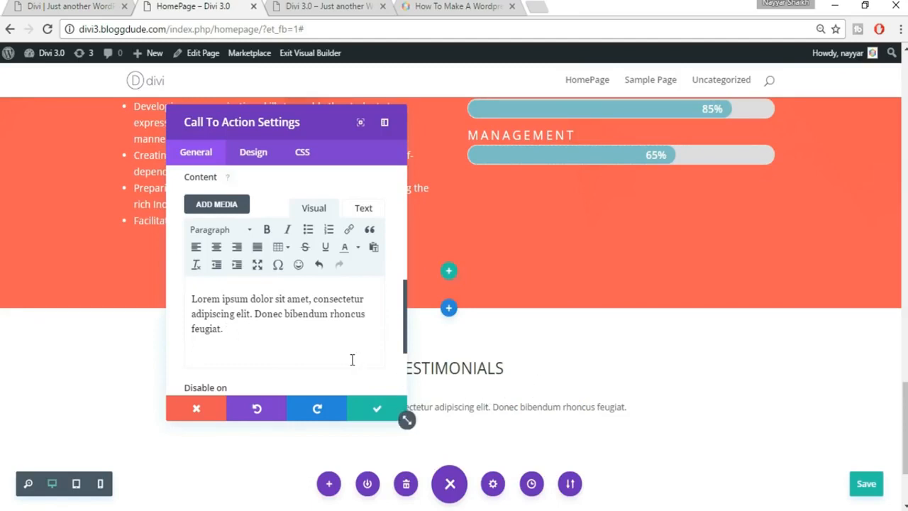
pyautogui.scroll(-1, 352, 350)
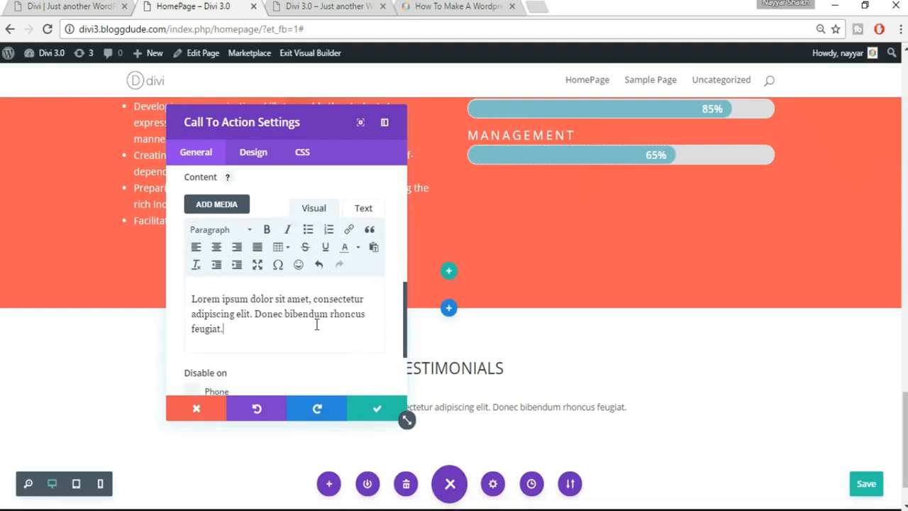
pyautogui.hotkey('ctrl', 'a')
pyautogui.hotkey('ctrl', 'c')
pyautogui.press('BackSpace')
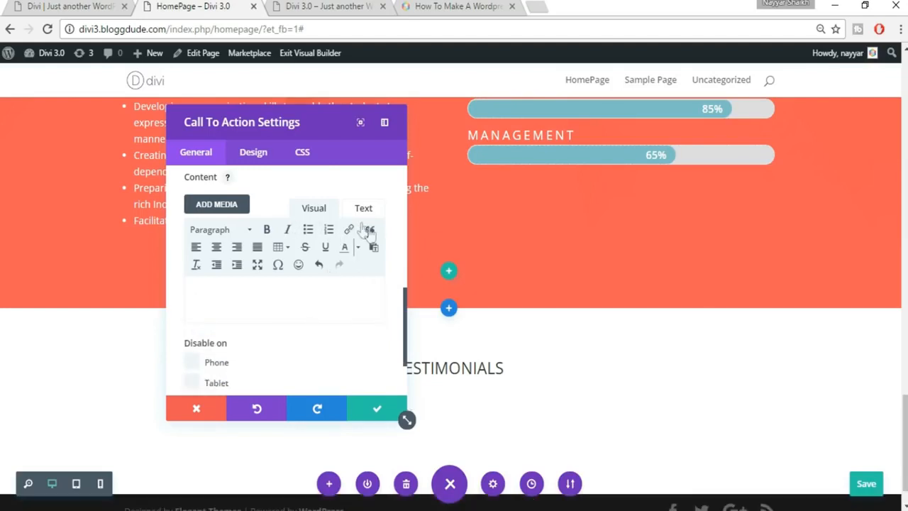
# Step: Remove the leftover HTML in the Text view and paste the plain Lorem ipsum text
pyautogui.click(361, 212)
pyautogui.hotkey('ctrl', 'a')
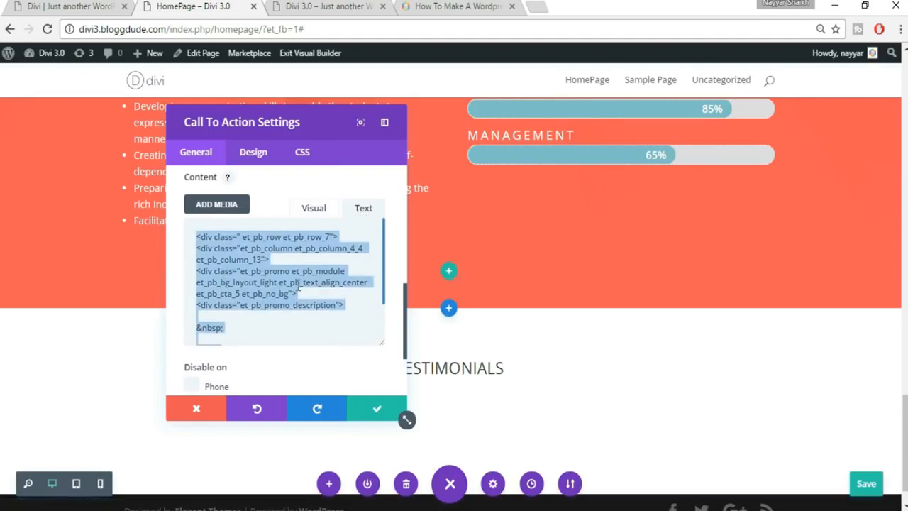
pyautogui.press('BackSpace')
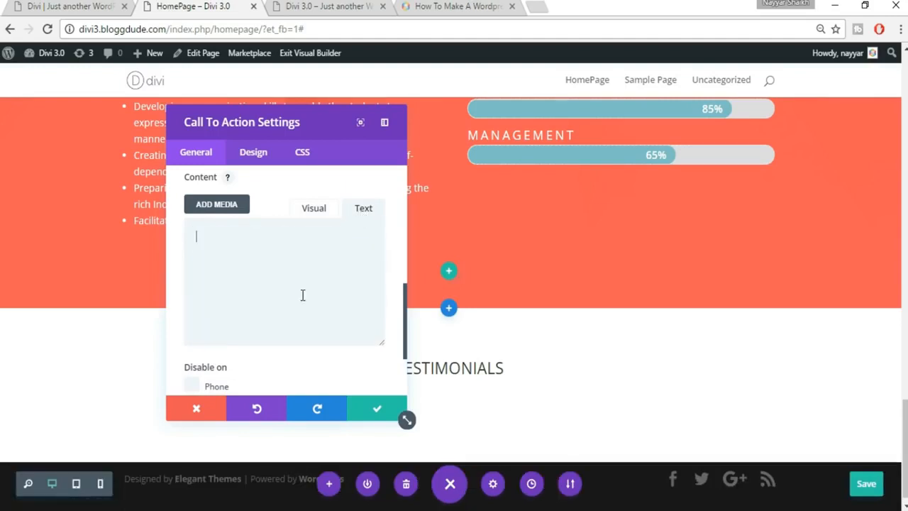
pyautogui.click(94, 5)
pyautogui.hotkey('ctrl', 'Tab')
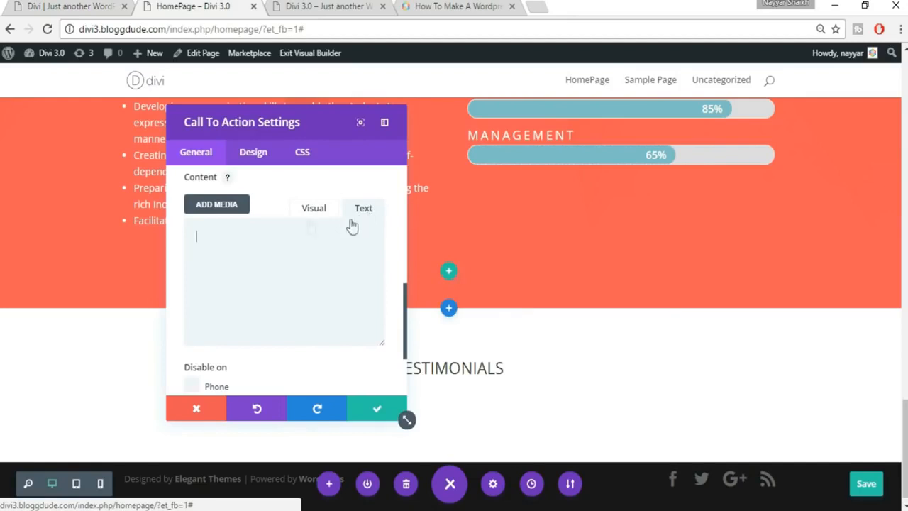
pyautogui.hotkey('ctrl', 'v')
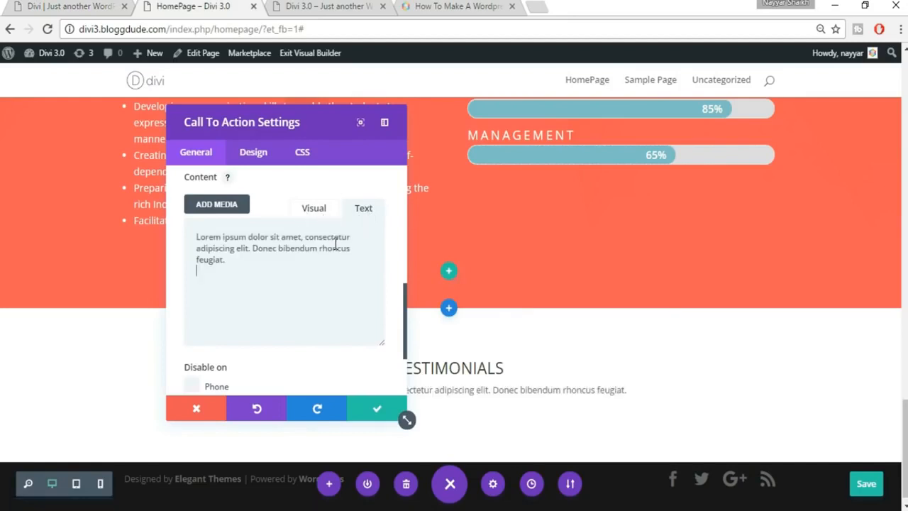
pyautogui.scroll(-1, 589, 408)
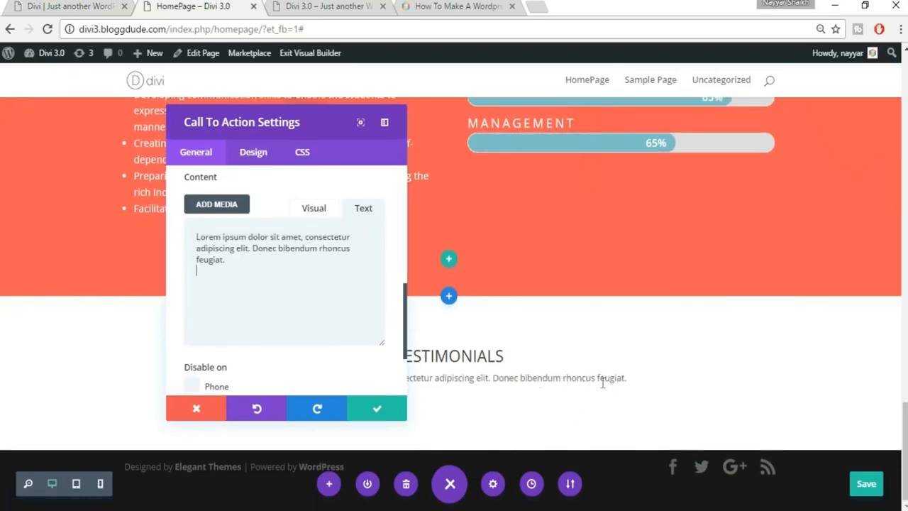
# Step: Set the TESTIMONIALS header to 40px font size with 10px letter spacing
pyautogui.click(258, 162)
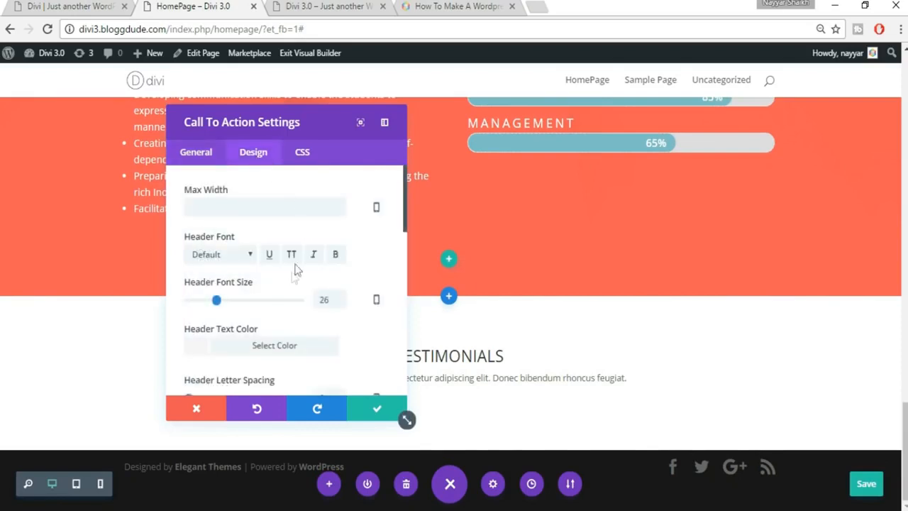
pyautogui.moveTo(300, 119); pyautogui.dragTo(809, 135)
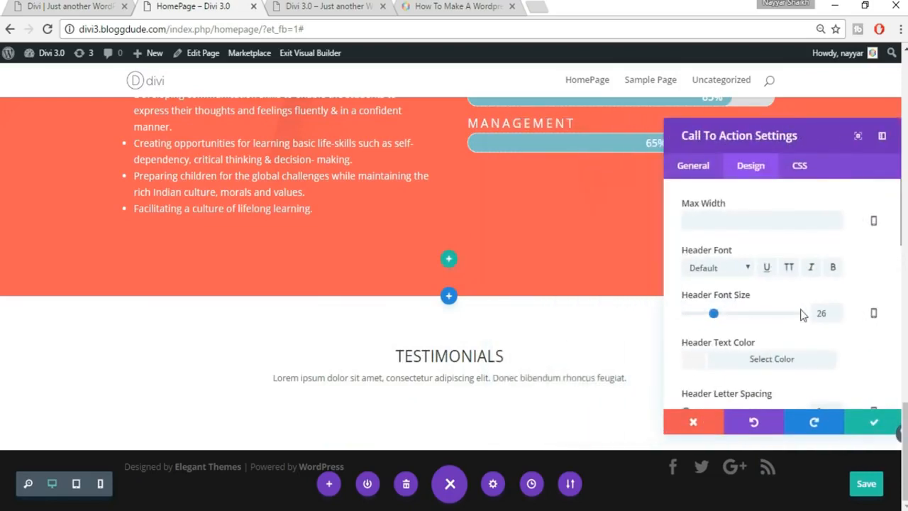
pyautogui.moveTo(832, 312); pyautogui.dragTo(817, 312)
pyautogui.write('40')
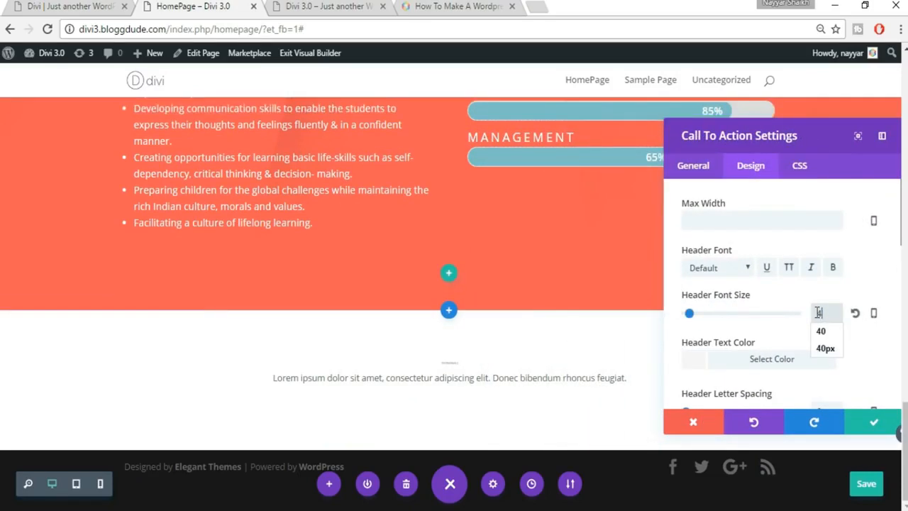
pyautogui.scroll(-2, 817, 374)
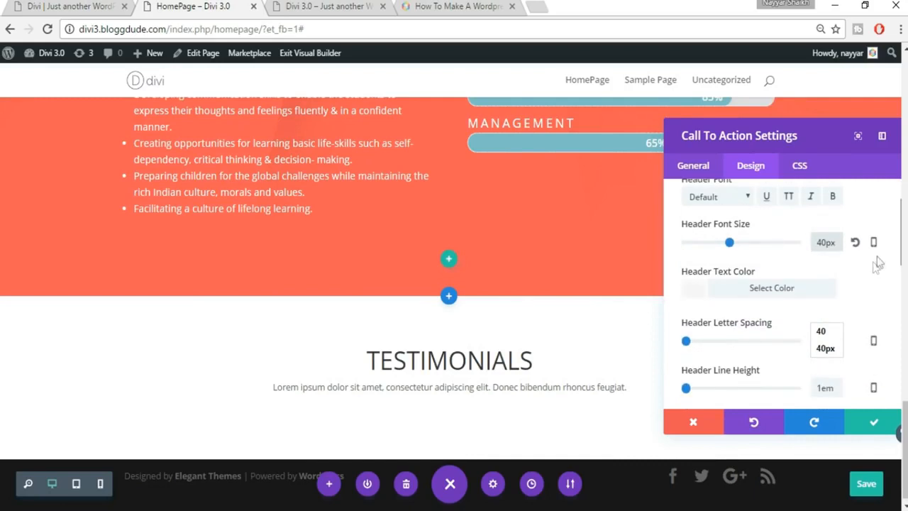
pyautogui.click(876, 290)
pyautogui.scroll(-1, 844, 333)
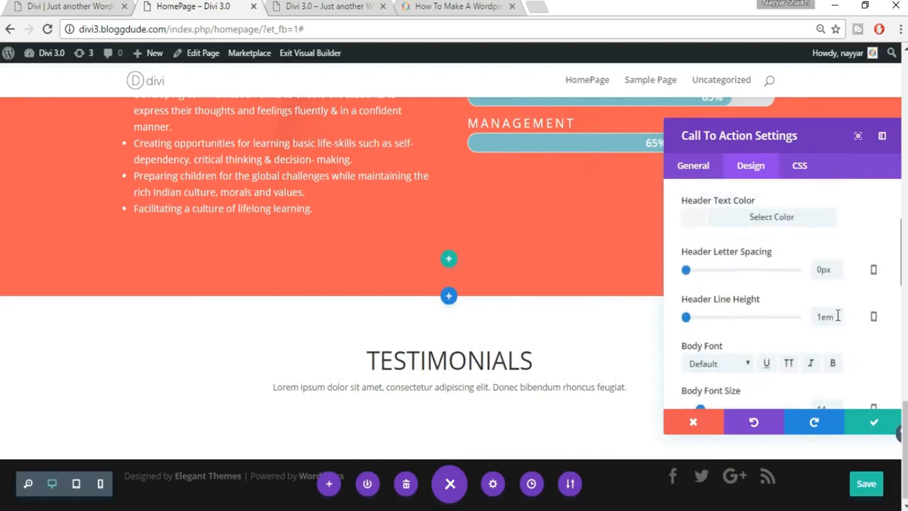
pyautogui.doubleClick(820, 275)
pyautogui.write('10')
pyautogui.press('Return')
# Step: Set the body font size to 16px and save the module
pyautogui.scroll(-1, 814, 310)
pyautogui.scroll(-2, 814, 309)
pyautogui.doubleClick(815, 266)
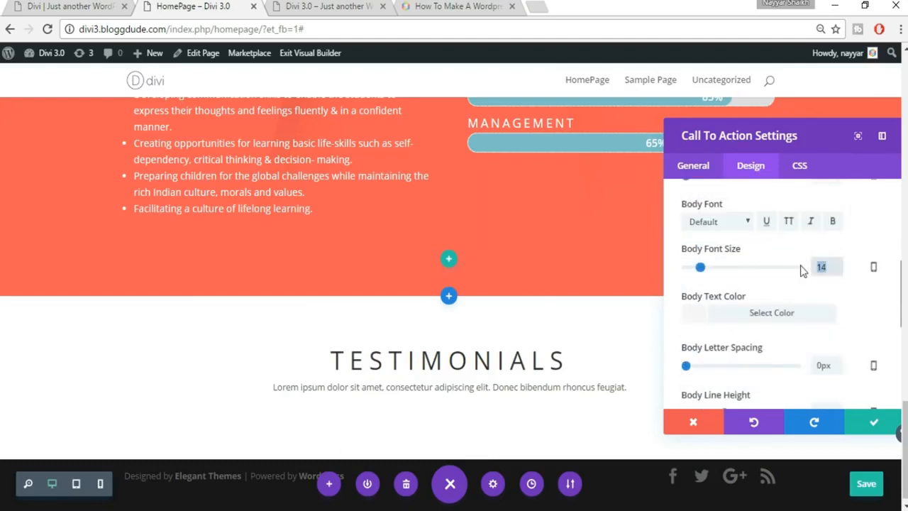
pyautogui.write('16')
pyautogui.press('Return')
pyautogui.scroll(-1, 846, 318)
pyautogui.scroll(-3, 845, 319)
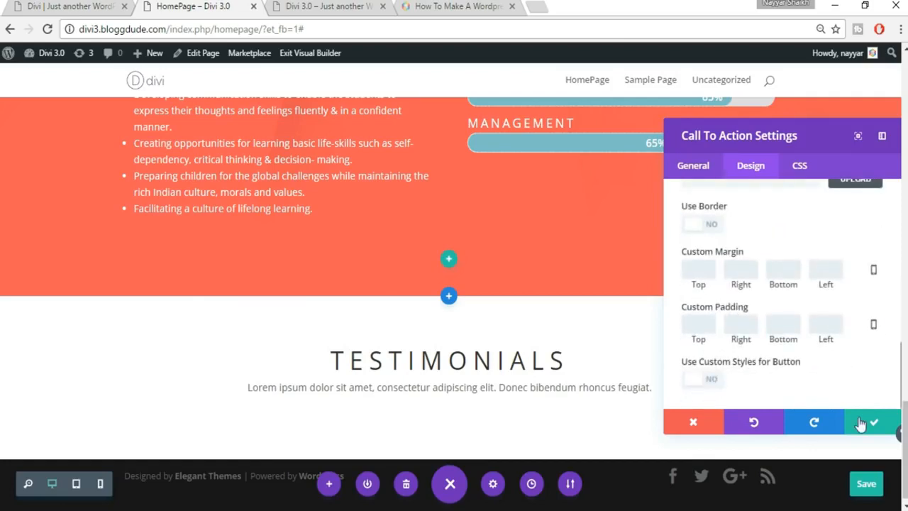
pyautogui.click(870, 423)
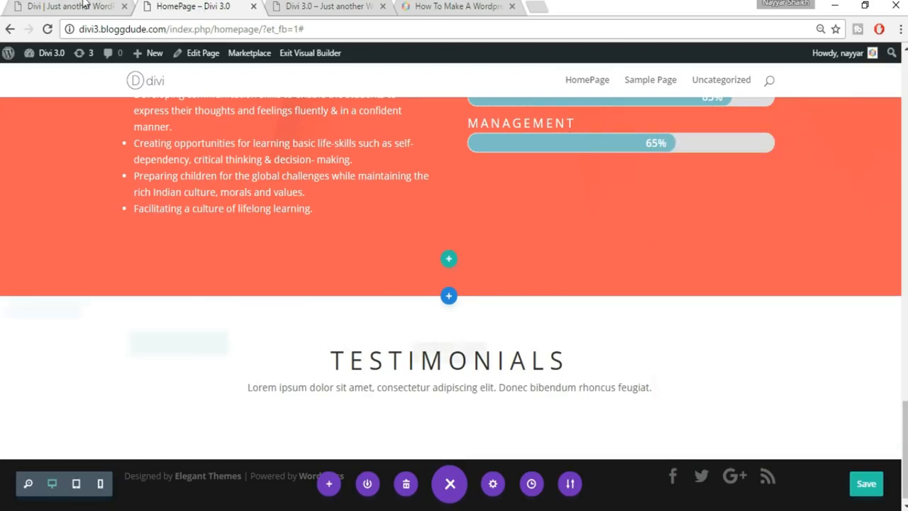
# Step: Add a three-column row beneath the Testimonials heading
pyautogui.click(107, 8)
pyautogui.scroll(-2, 645, 232)
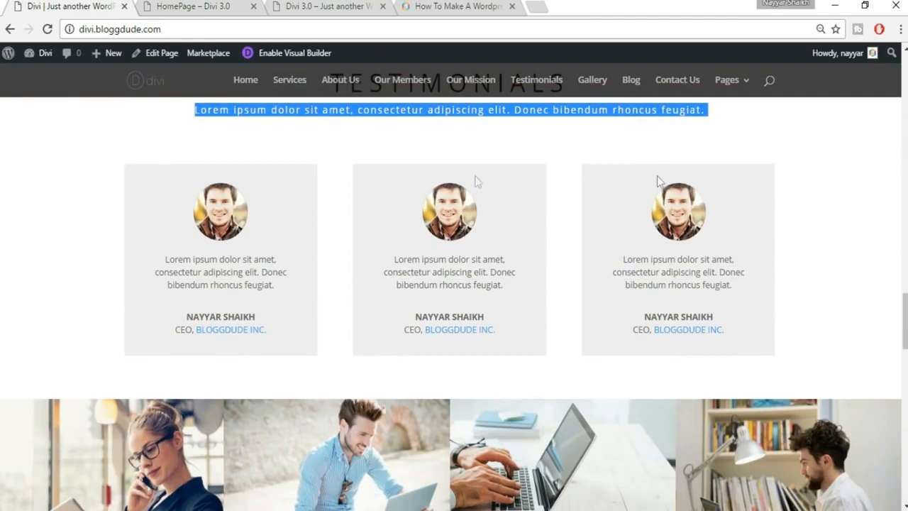
pyautogui.hotkey('ctrl', 'Tab')
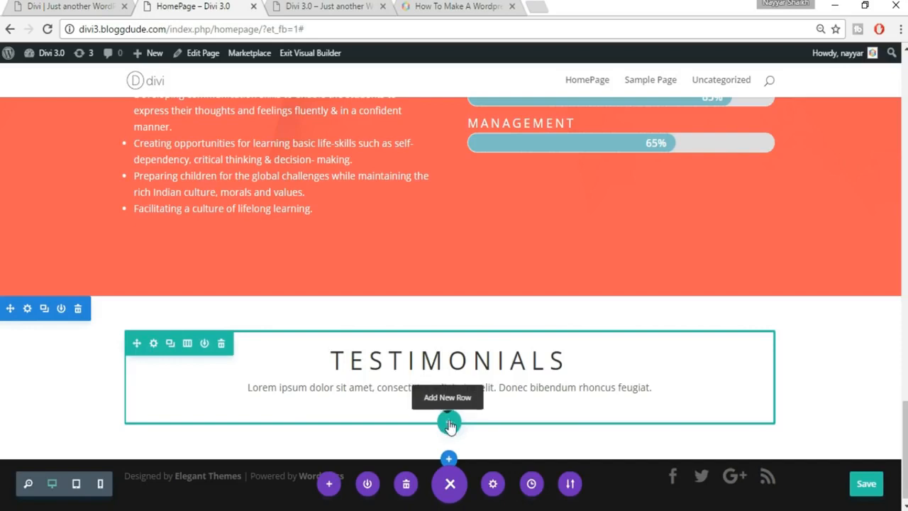
pyautogui.click(447, 424)
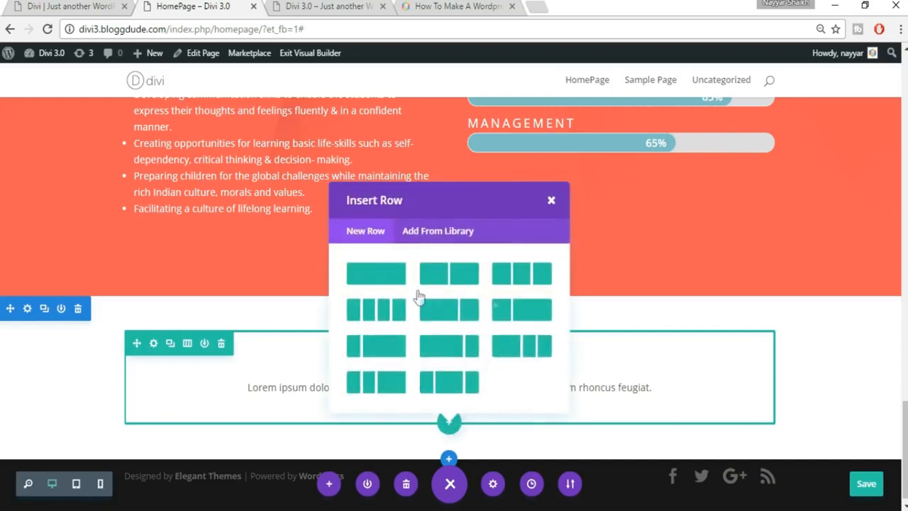
pyautogui.click(523, 274)
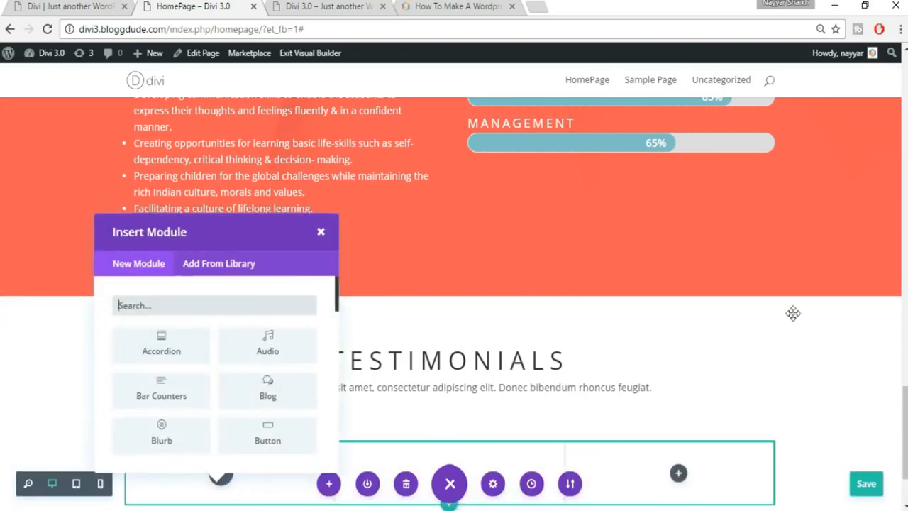
# Step: Insert a Testimonial module into the row's first column
pyautogui.scroll(-2, 792, 313)
pyautogui.scroll(-3, 246, 347)
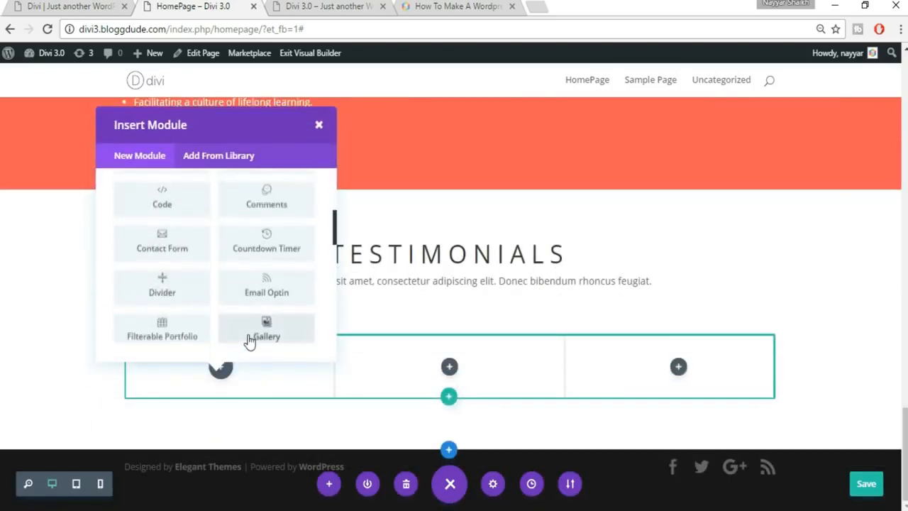
pyautogui.scroll(-3, 248, 333)
pyautogui.scroll(-3, 291, 298)
pyautogui.scroll(-3, 261, 298)
pyautogui.click(174, 298)
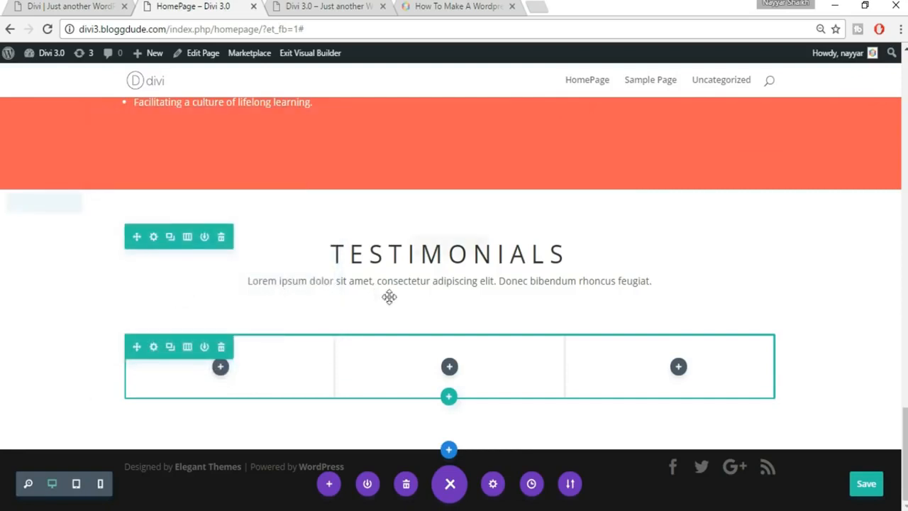
# Step: Enter the testimonial author's name, job title MANAGER and company BLOGGDUDE
pyautogui.click(707, 227)
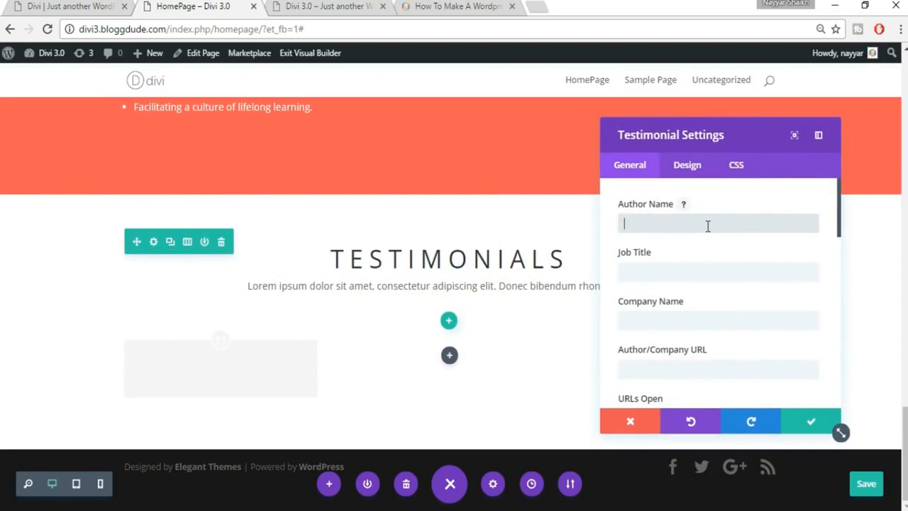
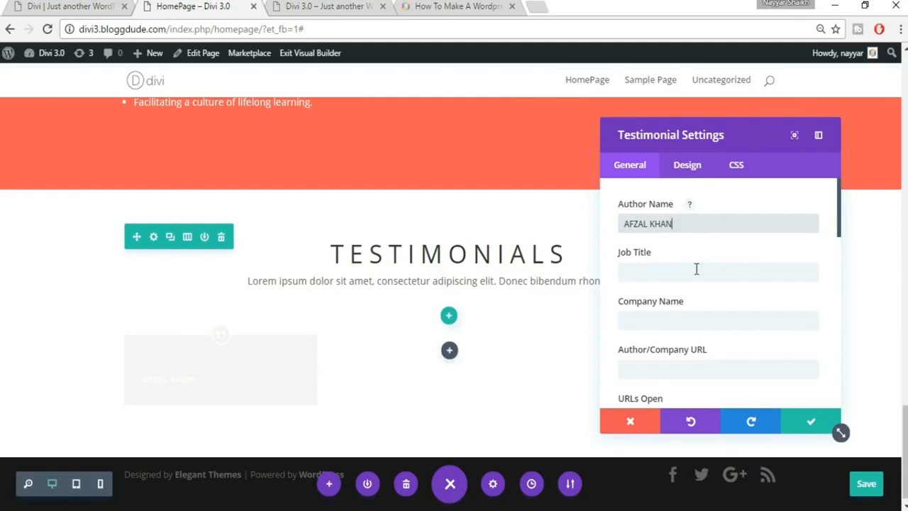
pyautogui.click(696, 269)
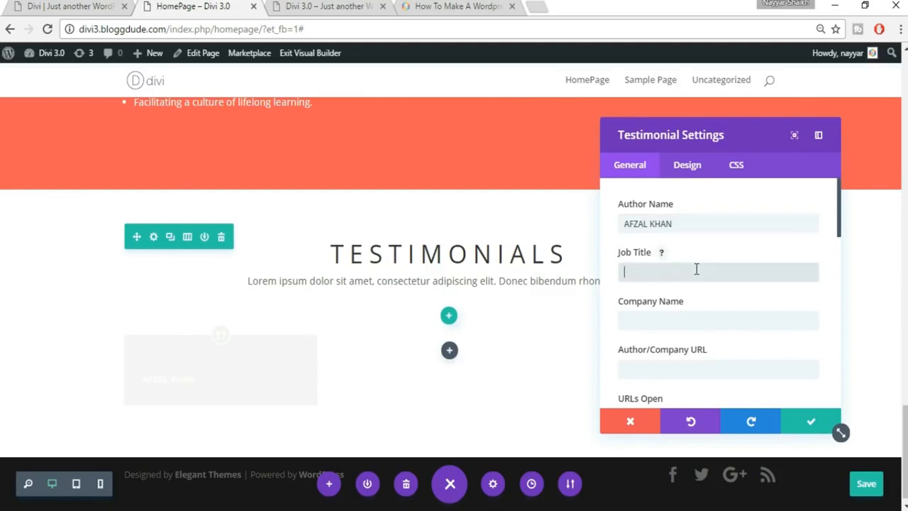
pyautogui.write('MANAGER')
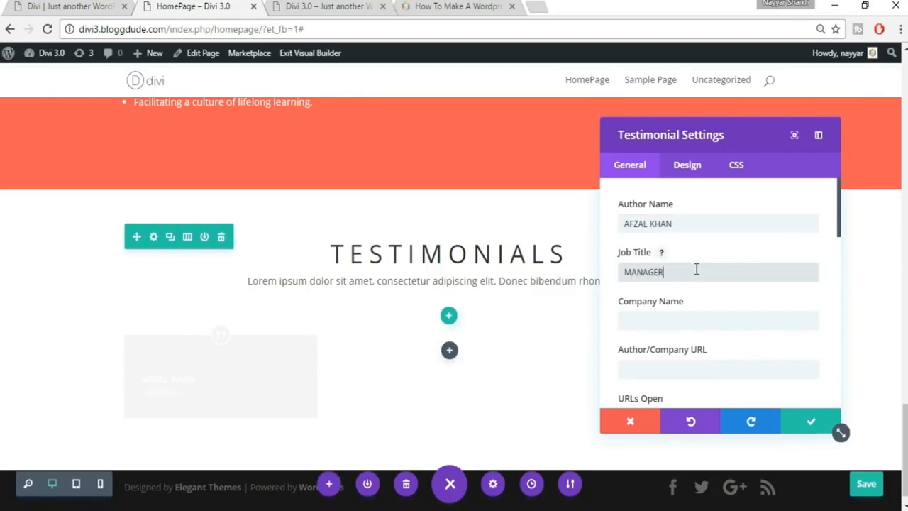
pyautogui.click(696, 313)
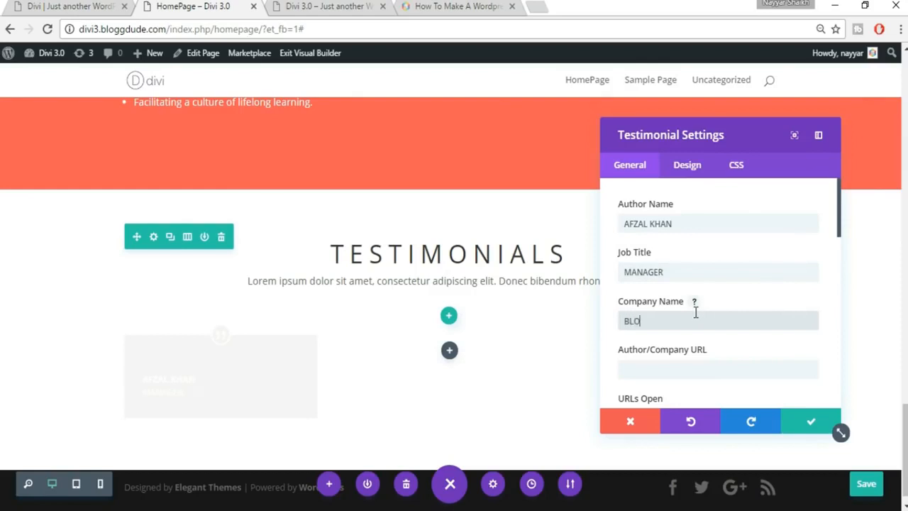
# Step: Set the author/company URL to '#'
pyautogui.scroll(-2, 745, 316)
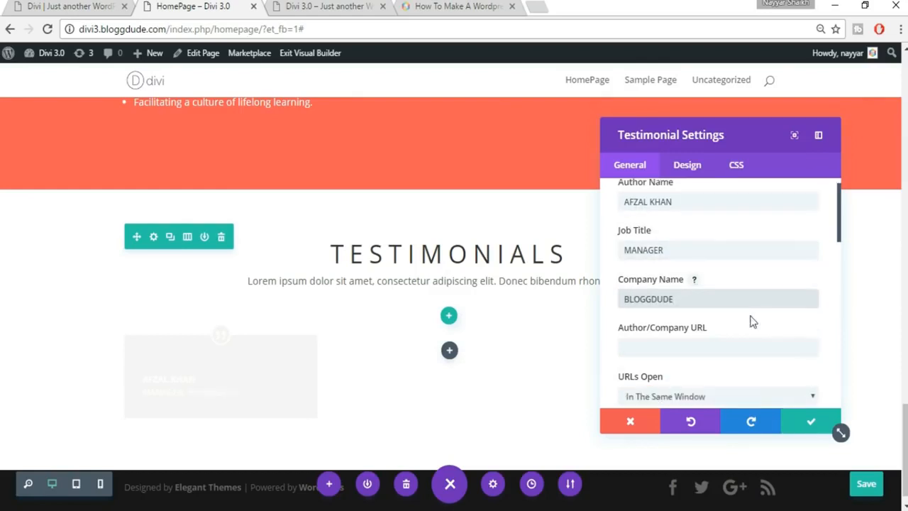
pyautogui.scroll(-2, 740, 306)
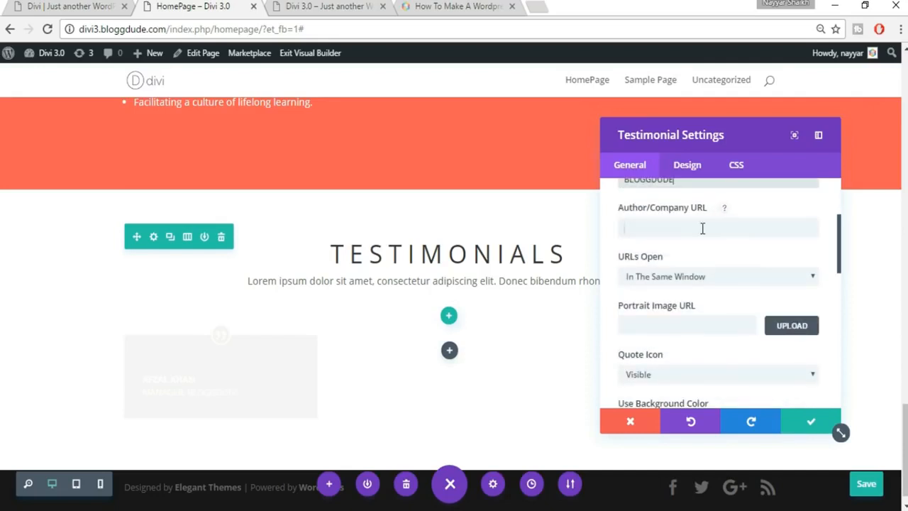
pyautogui.click(703, 227)
pyautogui.write('#')
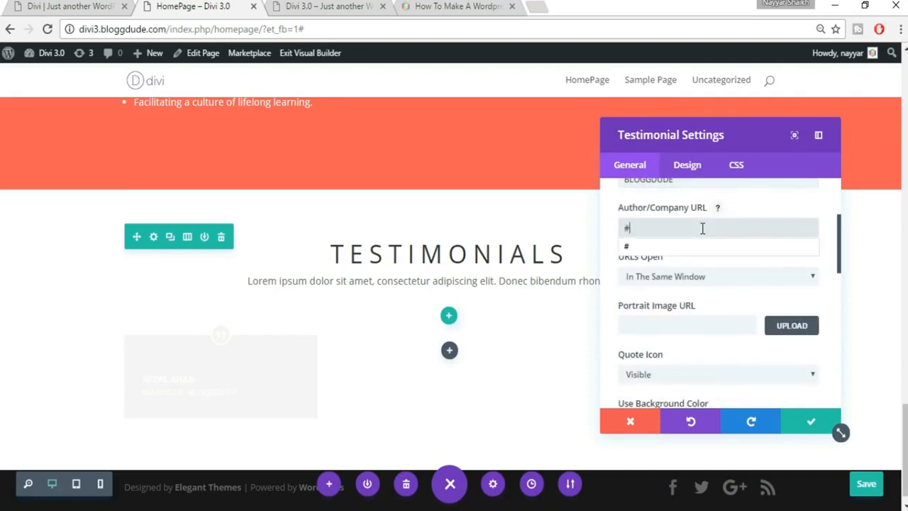
pyautogui.click(703, 296)
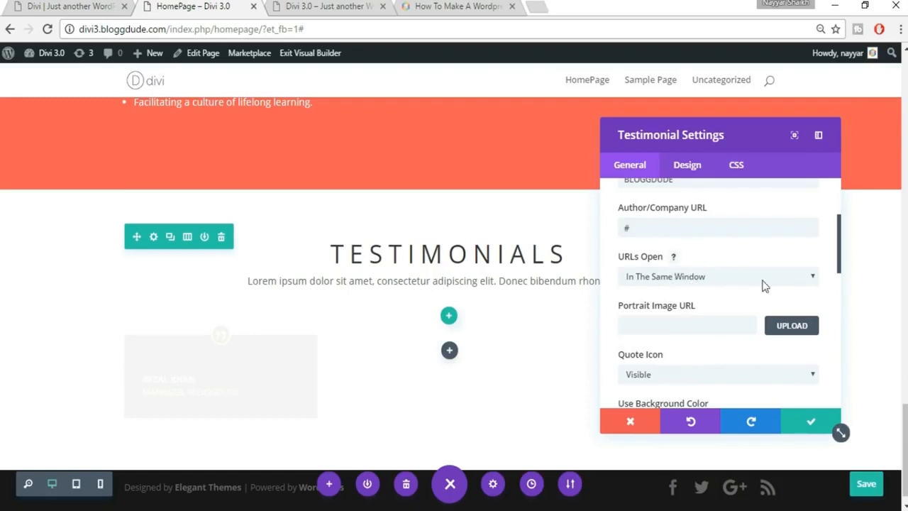
pyautogui.scroll(-2, 738, 295)
pyautogui.scroll(1, 723, 283)
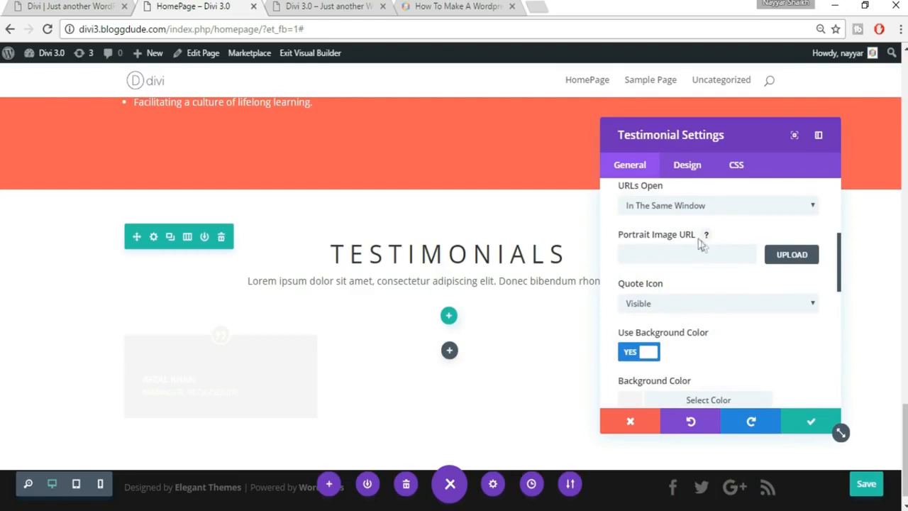
# Step: Set the testimonial's portrait image to the Our-Team-2 man's photo
pyautogui.click(791, 255)
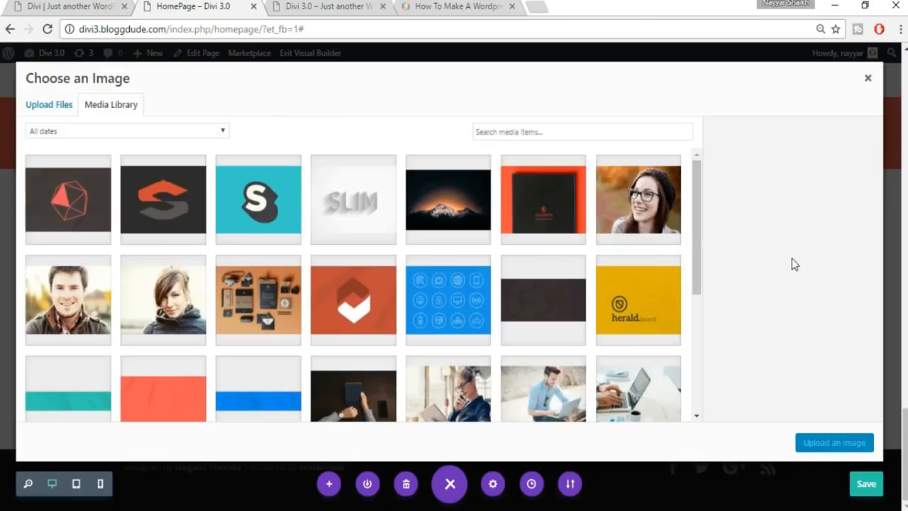
pyautogui.click(67, 297)
pyautogui.click(842, 444)
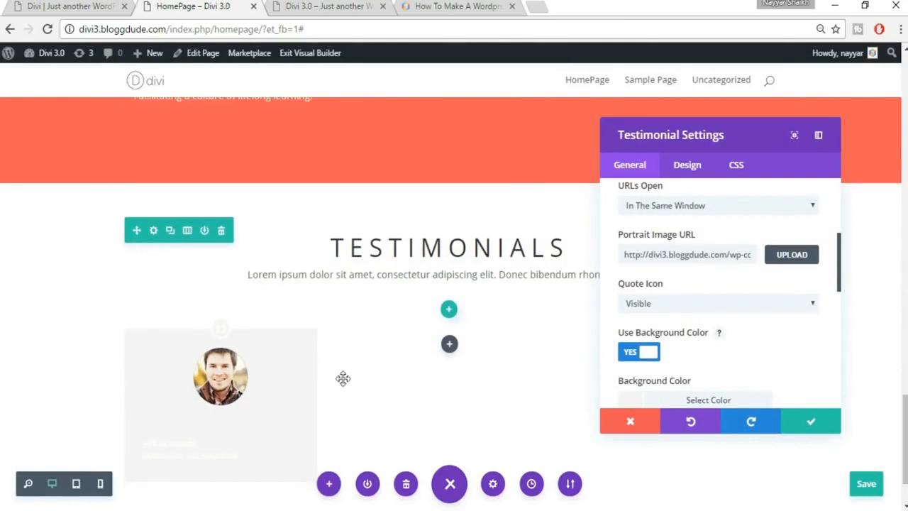
pyautogui.scroll(-1, 344, 376)
pyautogui.scroll(-2, 732, 362)
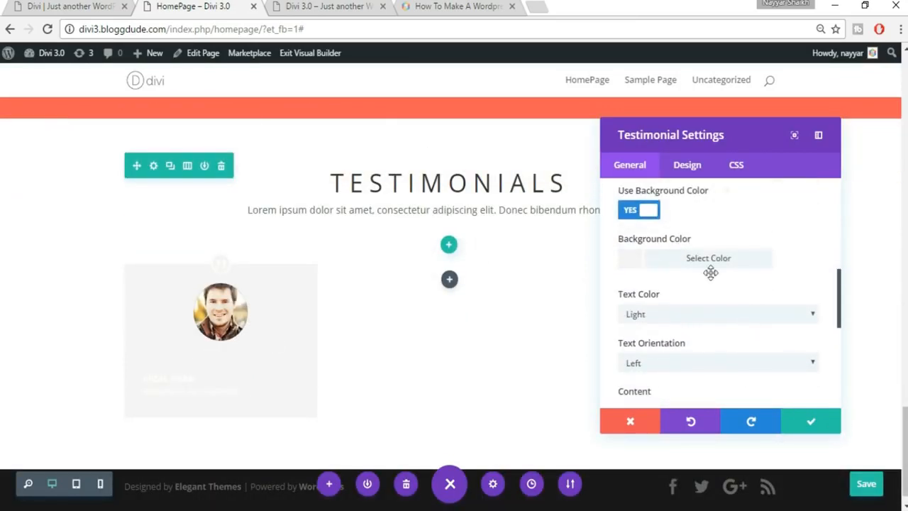
pyautogui.click(82, 7)
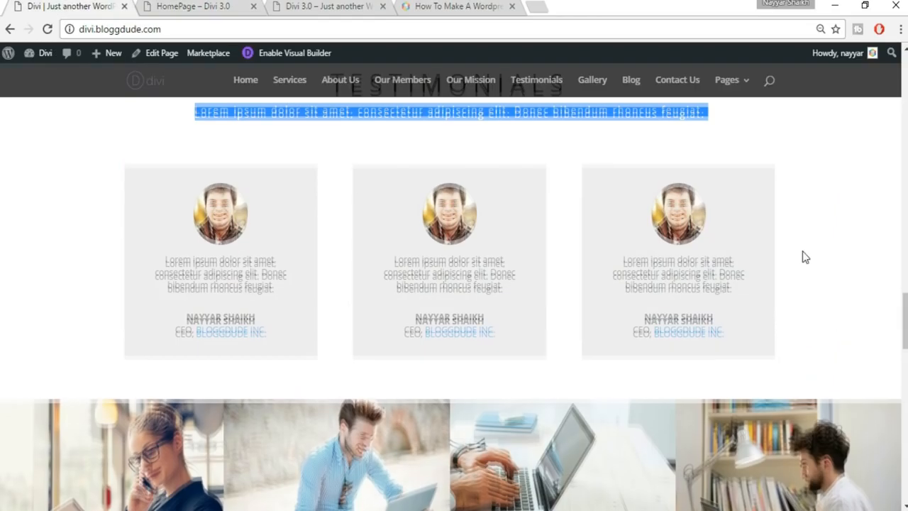
pyautogui.scroll(1, 805, 257)
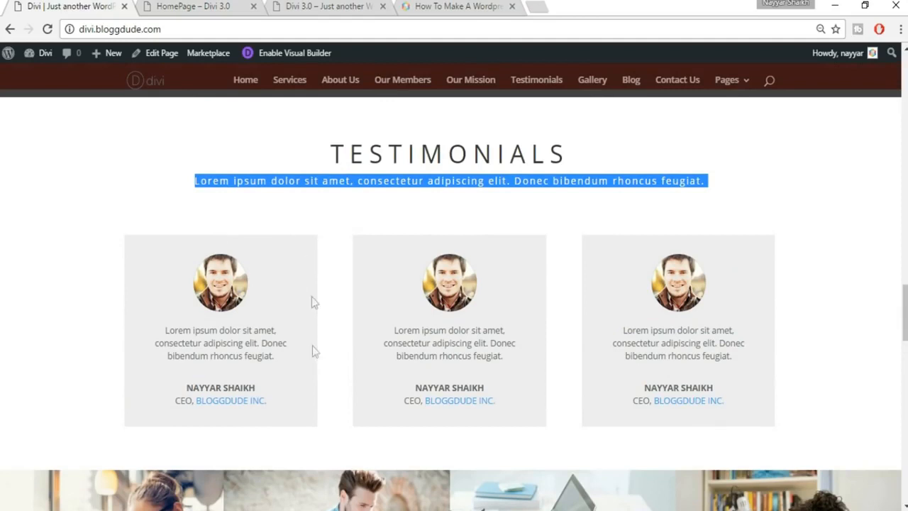
pyautogui.click(236, 3)
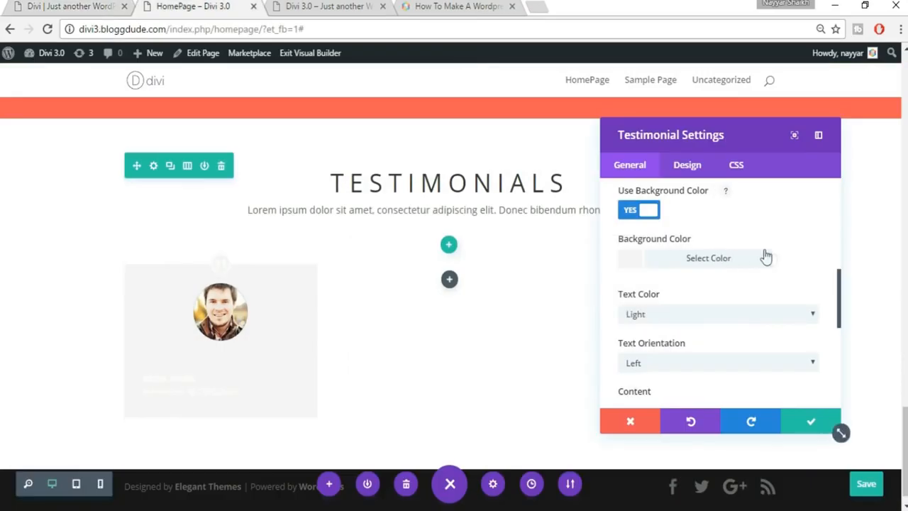
# Step: Give the testimonial card a light grey #d8d8d8 background colour
pyautogui.click(685, 262)
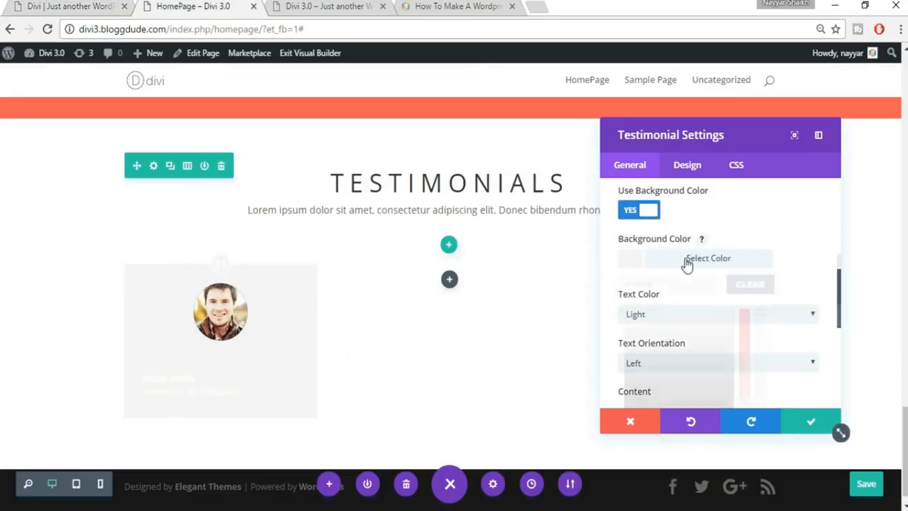
pyautogui.moveTo(625, 313); pyautogui.dragTo(624, 325)
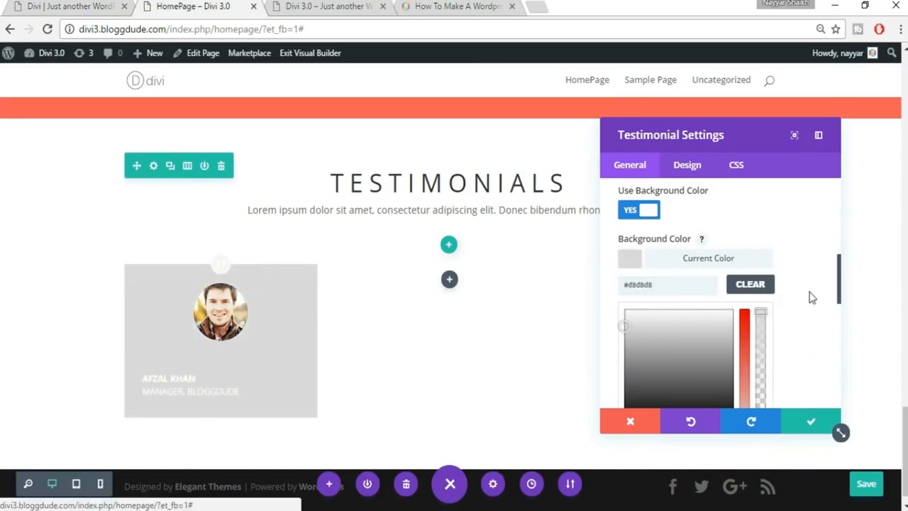
pyautogui.scroll(-2, 811, 298)
pyautogui.scroll(-1, 681, 311)
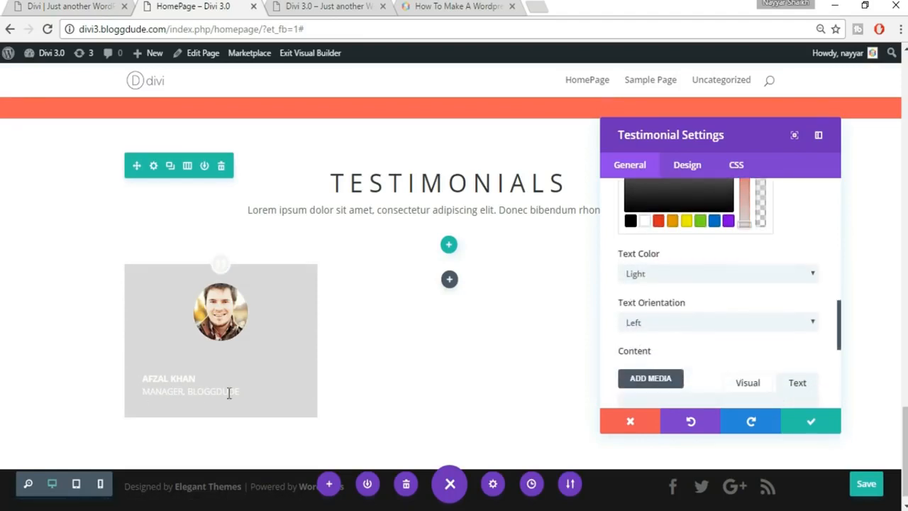
pyautogui.click(76, 5)
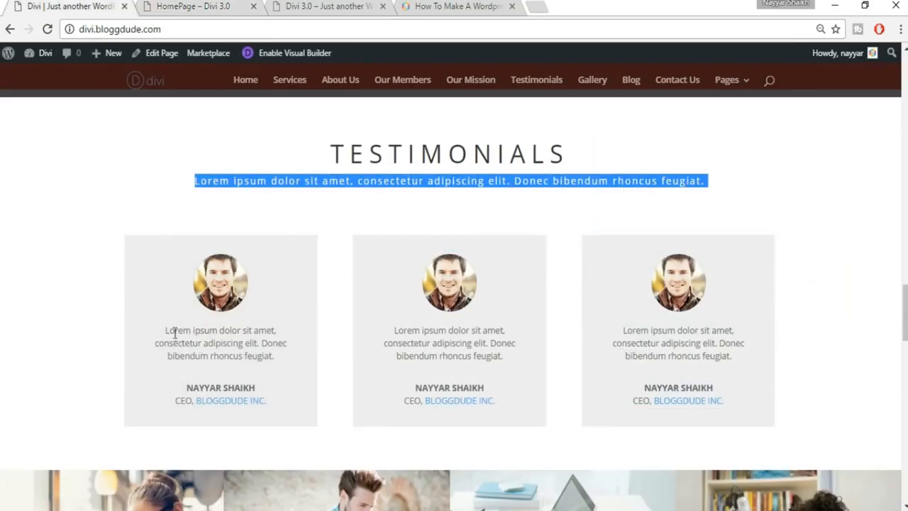
pyautogui.click(185, 6)
pyautogui.click(698, 274)
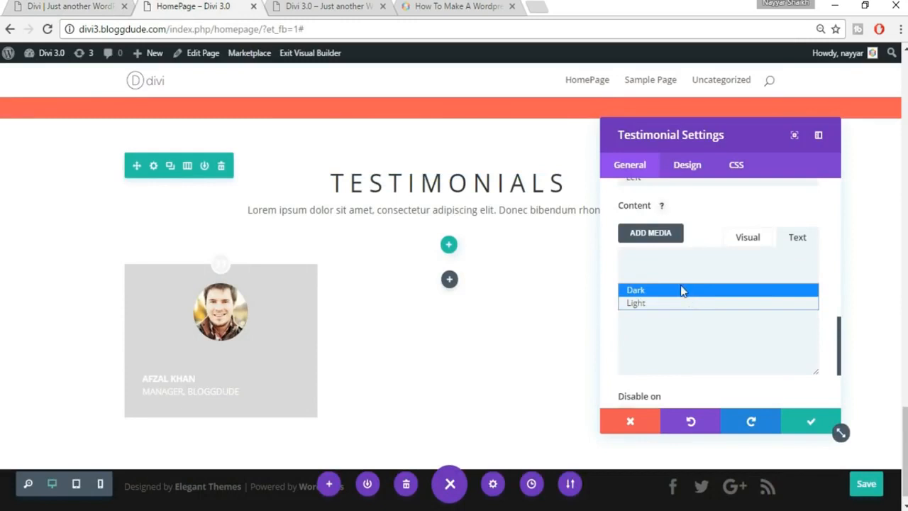
# Step: Make the testimonial text colour Dark and its orientation Center
pyautogui.click(680, 289)
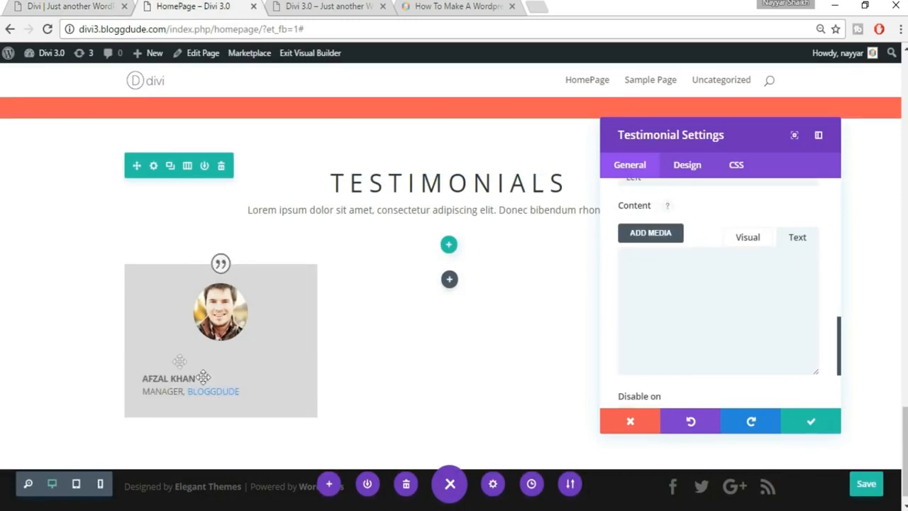
pyautogui.scroll(4, 719, 236)
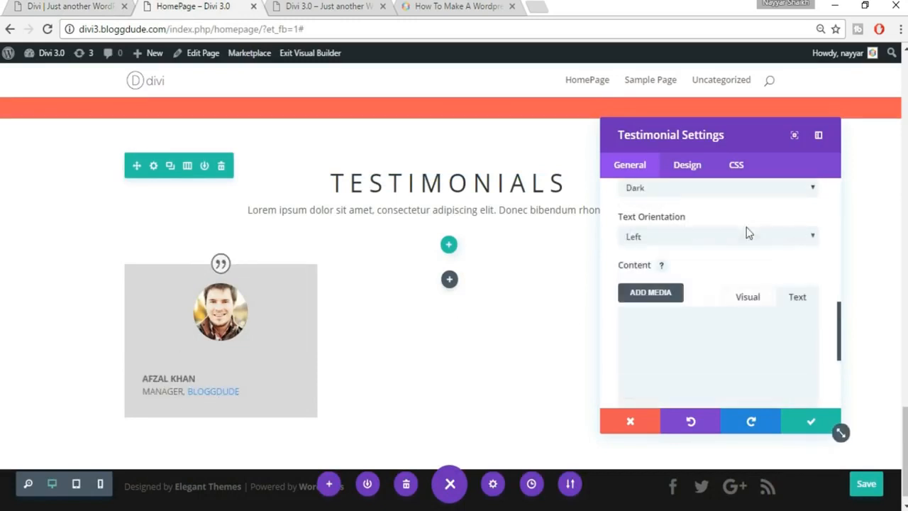
pyautogui.click(688, 319)
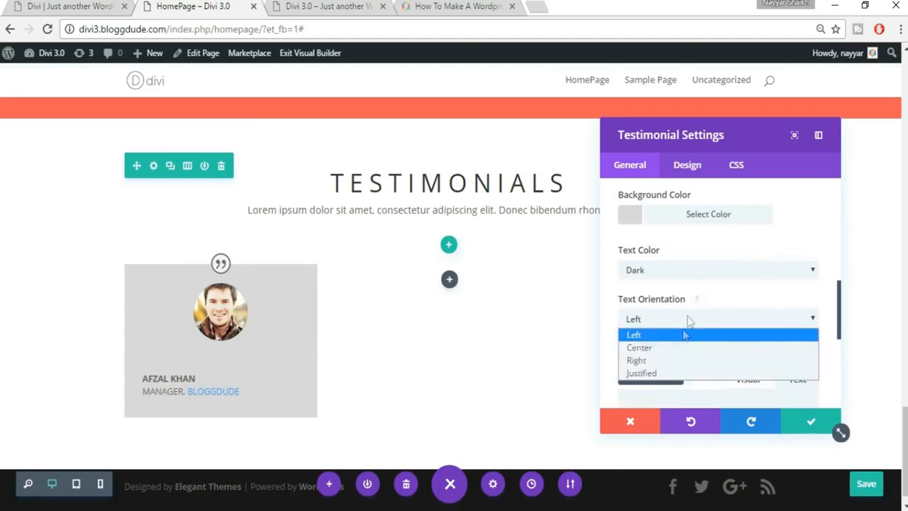
pyautogui.click(677, 348)
pyautogui.scroll(-2, 815, 320)
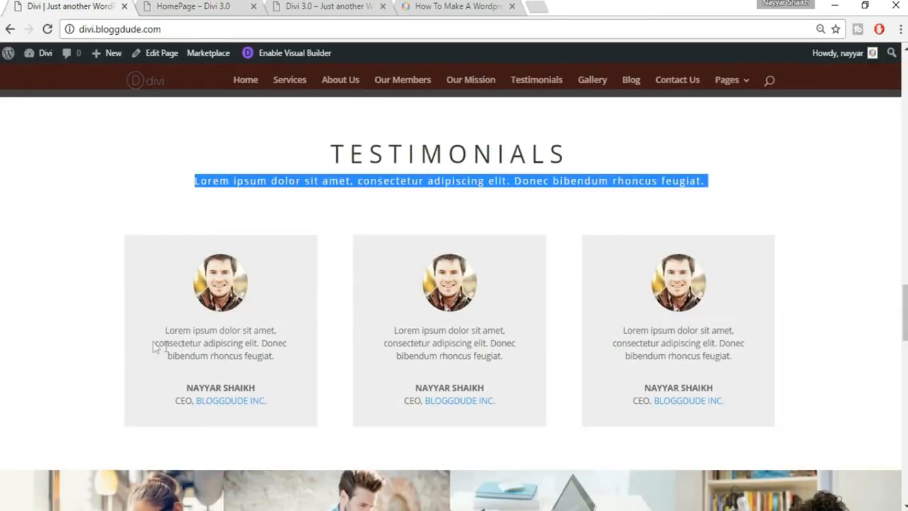
# Step: Paste the demo's Lorem ipsum paragraph into the testimonial content
pyautogui.moveTo(160, 332); pyautogui.dragTo(283, 359)
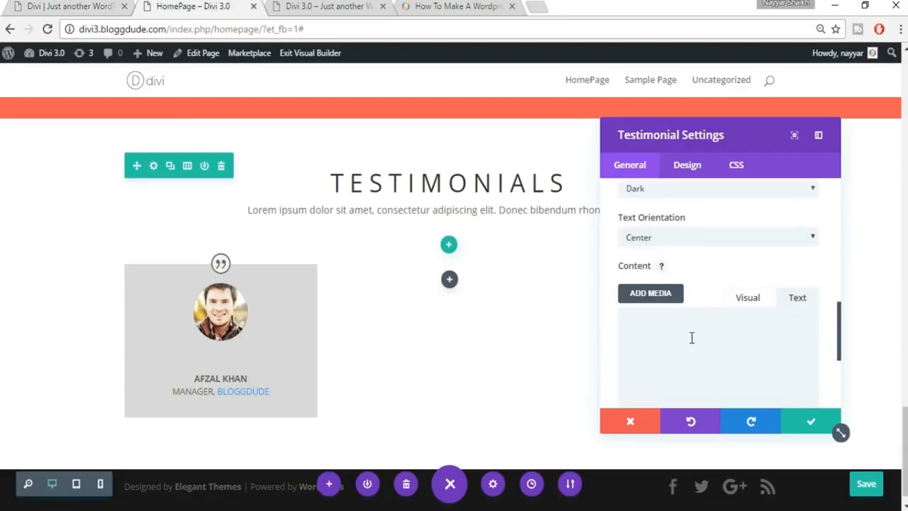
pyautogui.write('Lorem ipsum dolor sit amet, consectetur adipiscing elit. Donec bibendum rhoncus feugiat.')
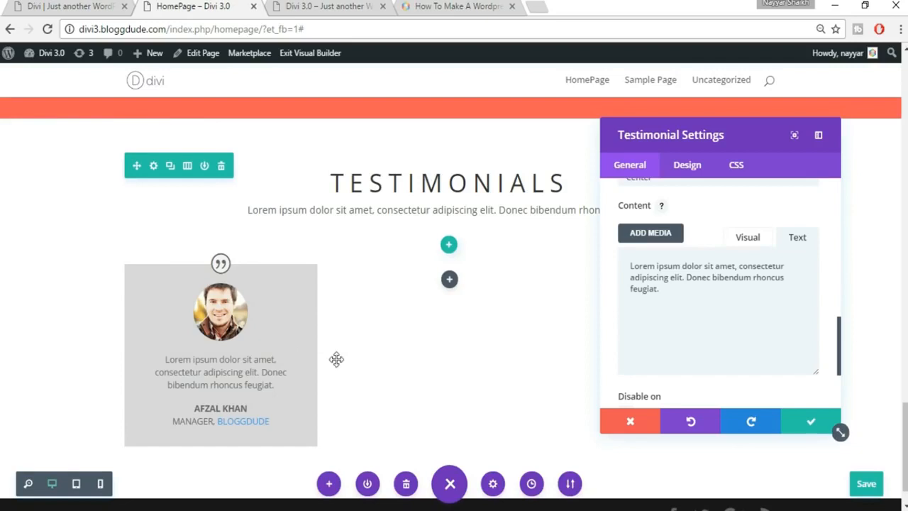
pyautogui.click(60, 6)
pyautogui.click(169, 5)
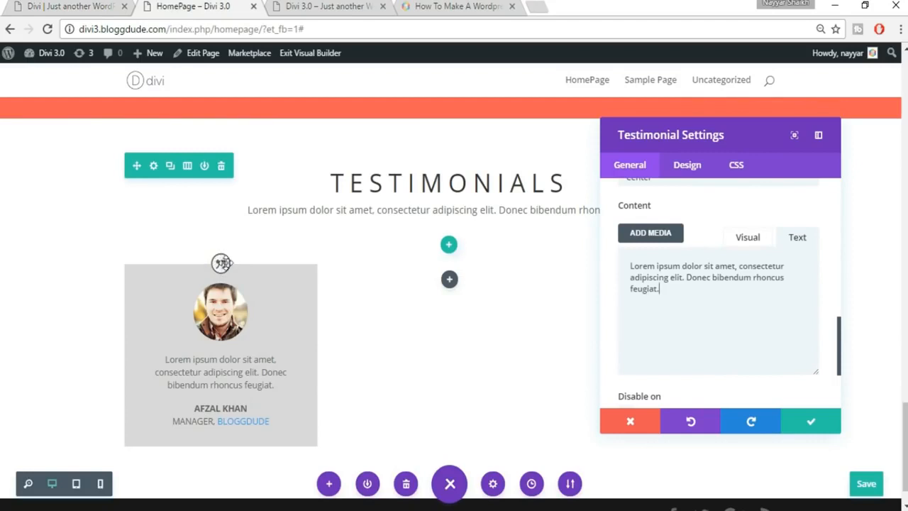
pyautogui.scroll(5, 674, 263)
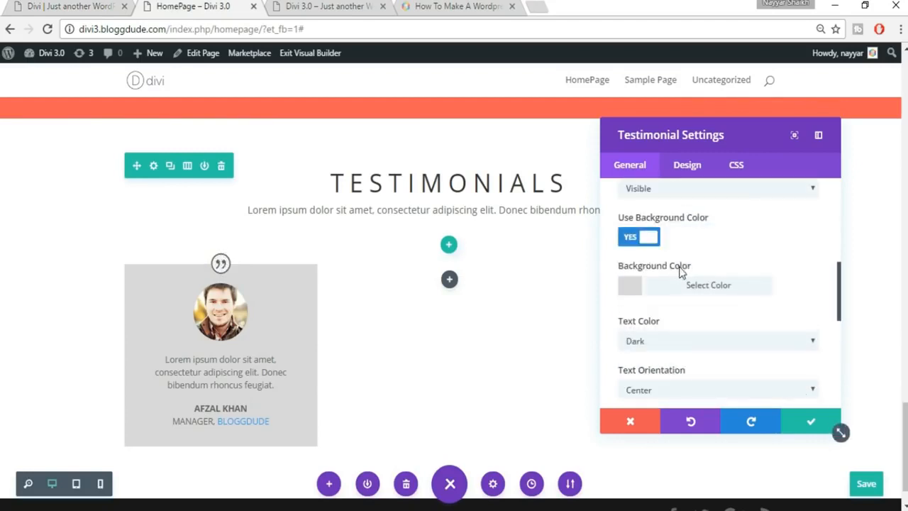
pyautogui.scroll(3, 699, 254)
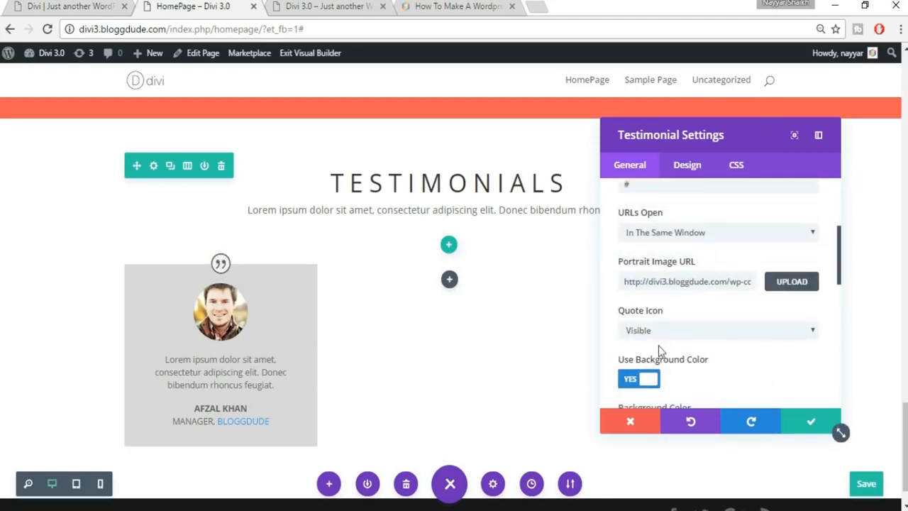
# Step: Keep the quote icon visible and apply the testimonial settings
pyautogui.click(665, 332)
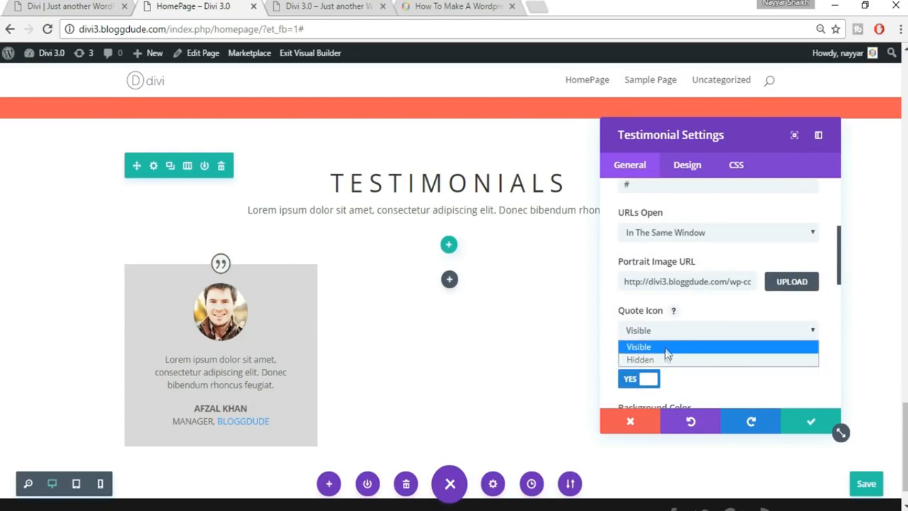
pyautogui.click(664, 360)
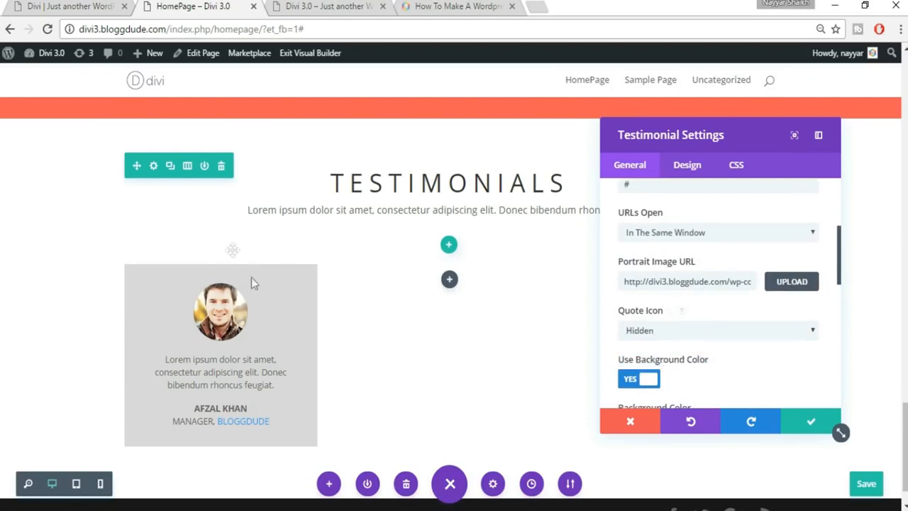
pyautogui.click(672, 328)
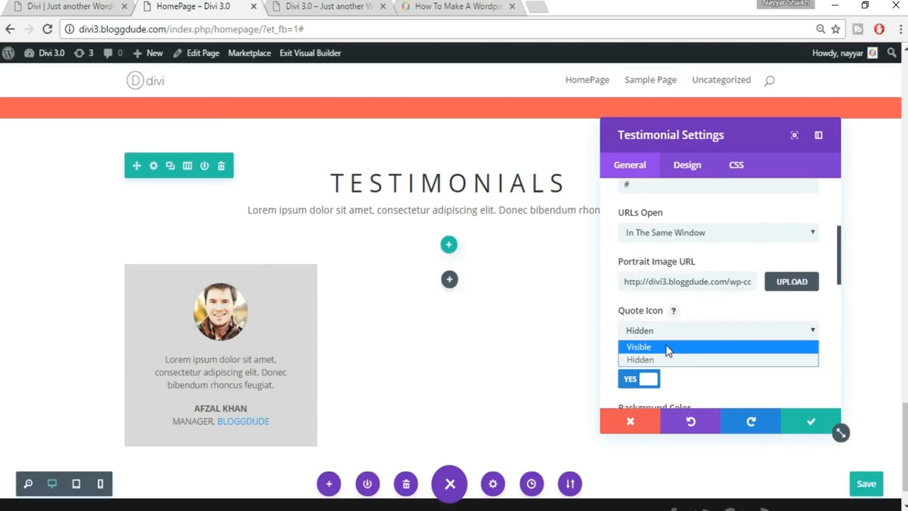
pyautogui.click(666, 347)
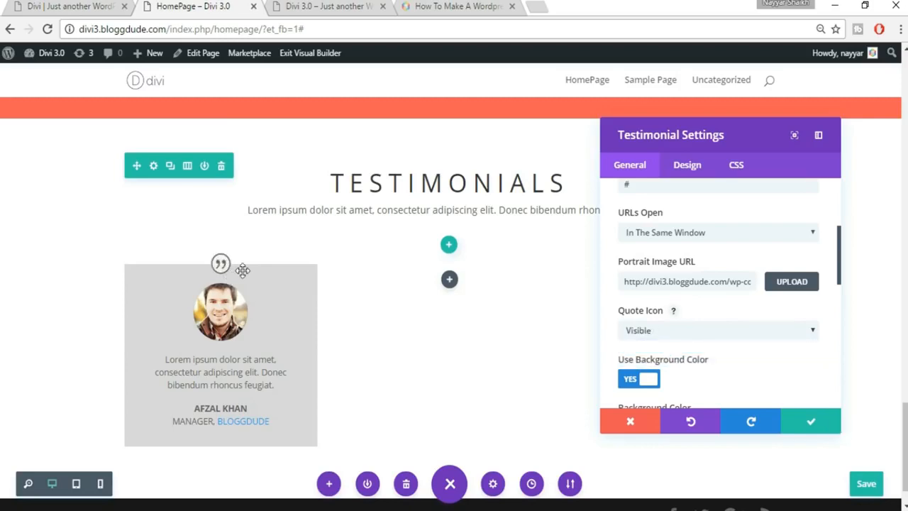
pyautogui.click(50, 5)
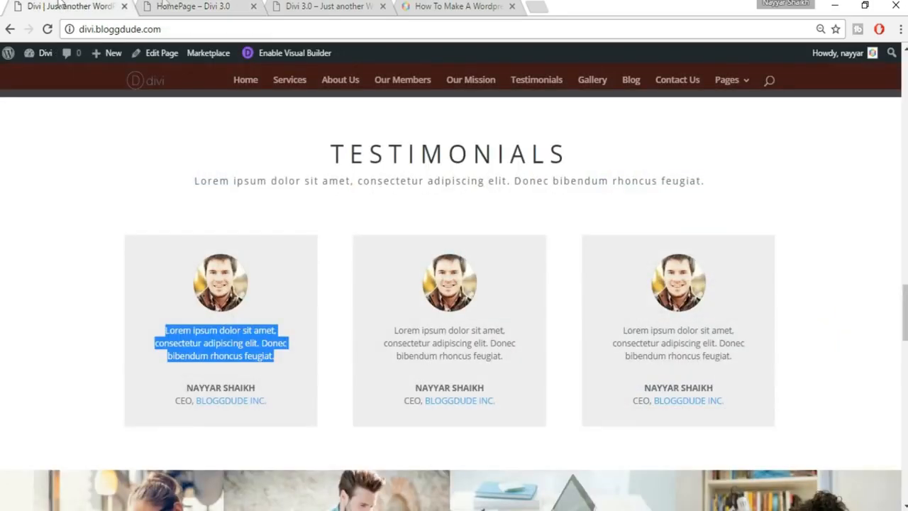
pyautogui.click(163, 4)
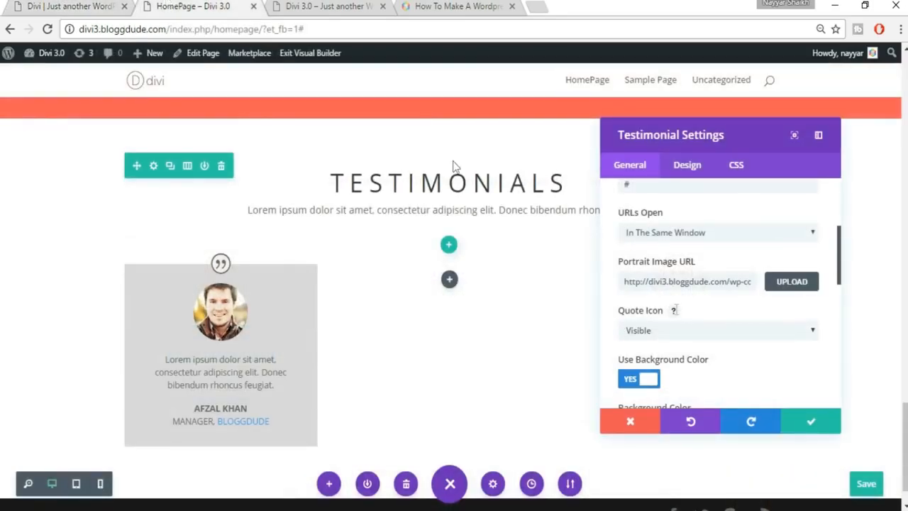
pyautogui.click(809, 424)
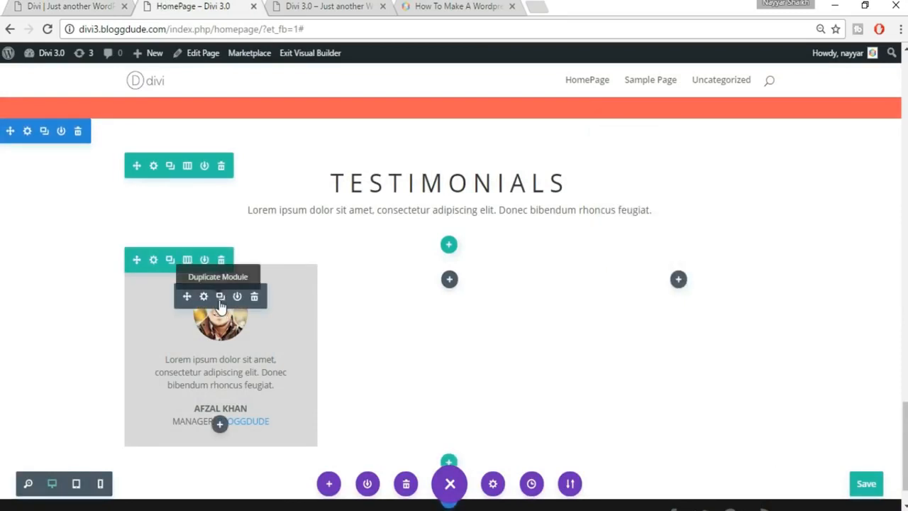
# Step: Duplicate the testimonial so cards fill the middle and right columns
pyautogui.click(220, 305)
pyautogui.scroll(-2, 331, 349)
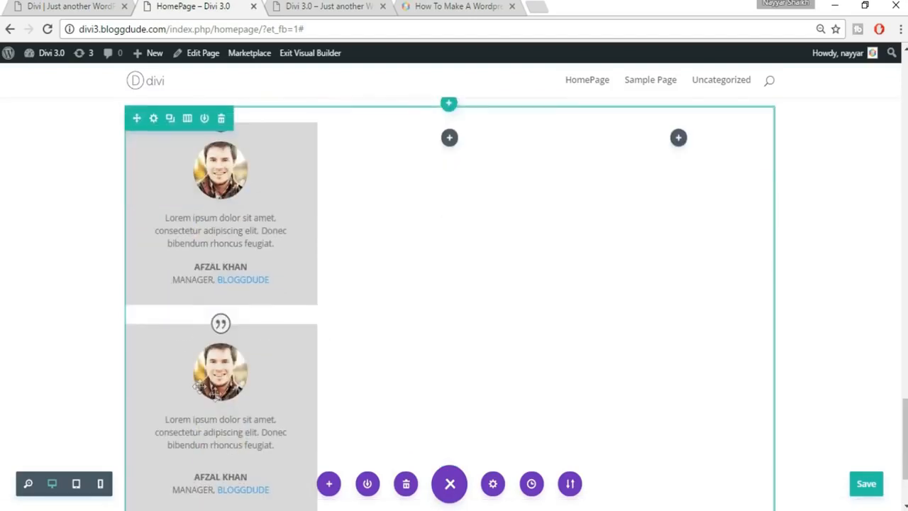
pyautogui.moveTo(416, 198); pyautogui.dragTo(455, 207)
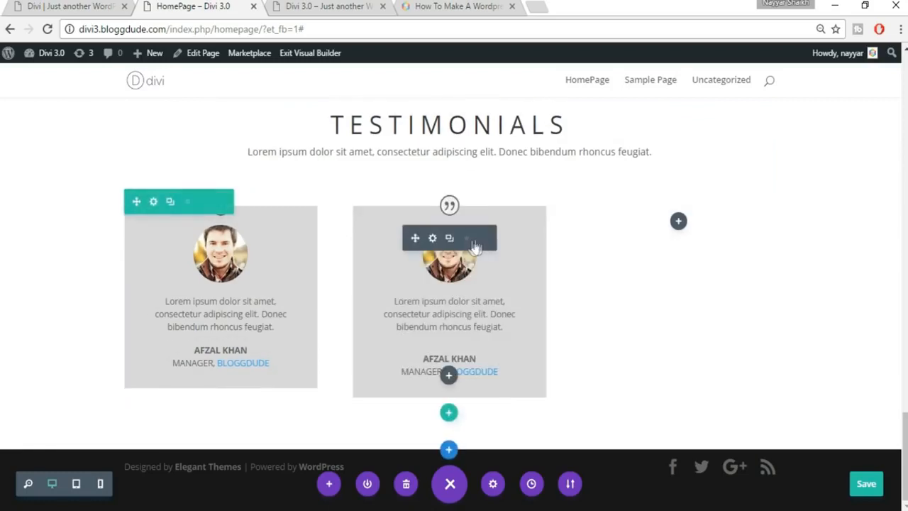
pyautogui.click(451, 240)
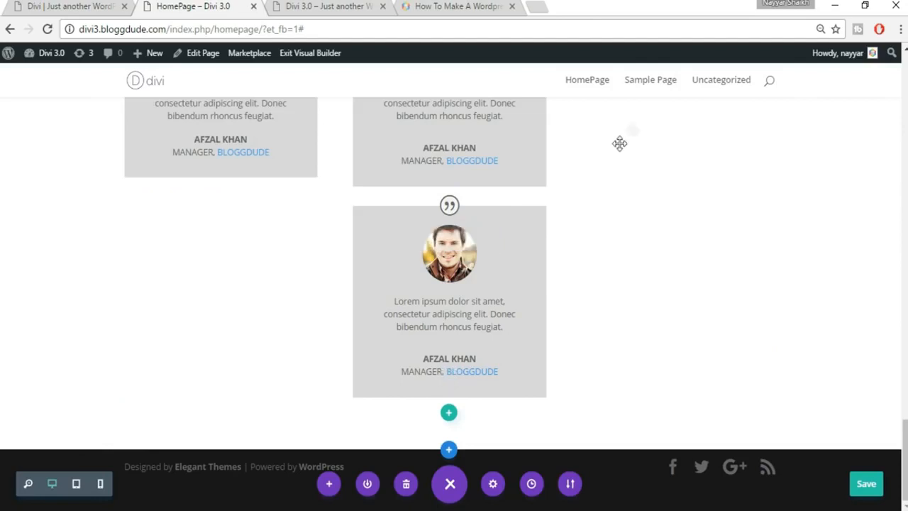
pyautogui.hotkey('ctrl', 'z')
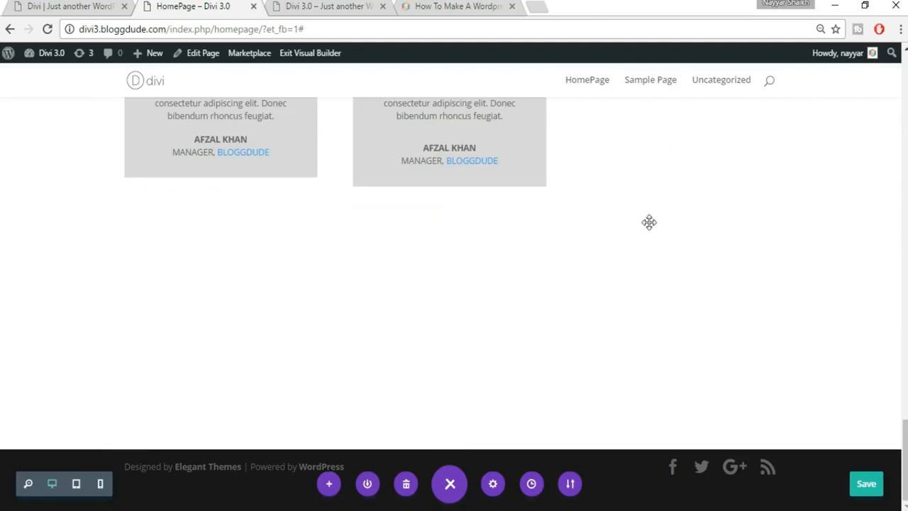
pyautogui.scroll(1, 649, 223)
pyautogui.moveTo(649, 223); pyautogui.dragTo(636, 265)
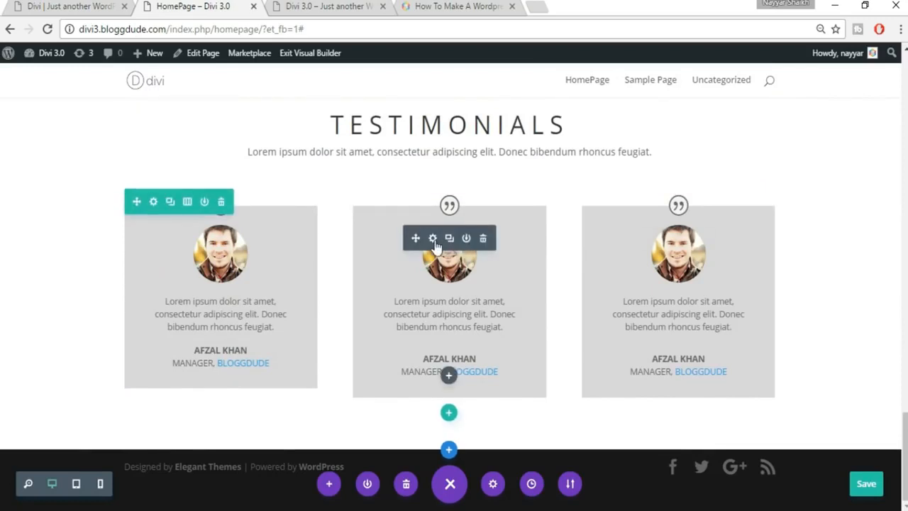
# Step: Replace the middle testimonial's author name with the new author's name and save
pyautogui.click(433, 240)
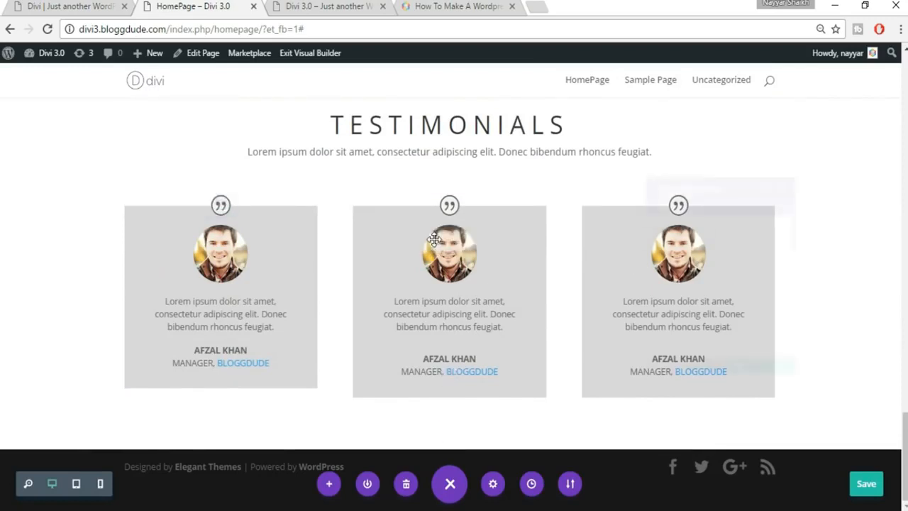
pyautogui.click(684, 222)
pyautogui.tripleClick(684, 222)
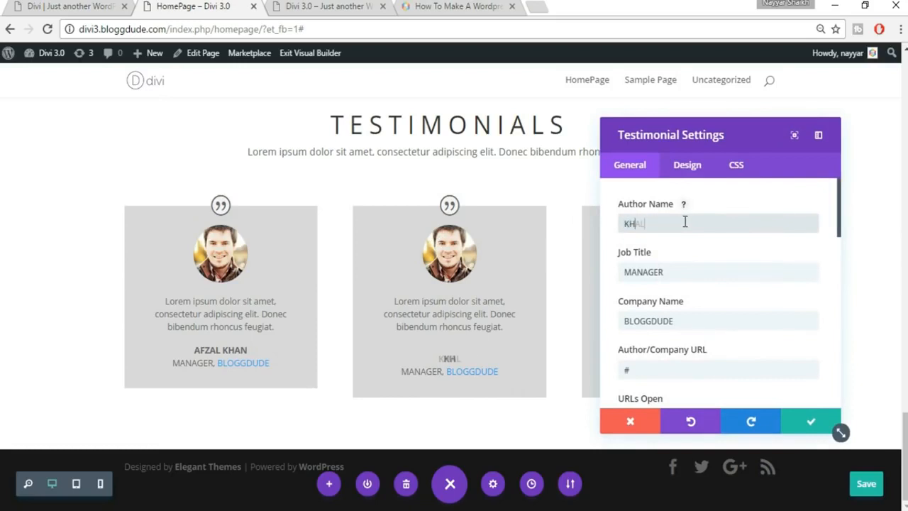
pyautogui.write('KHAN')
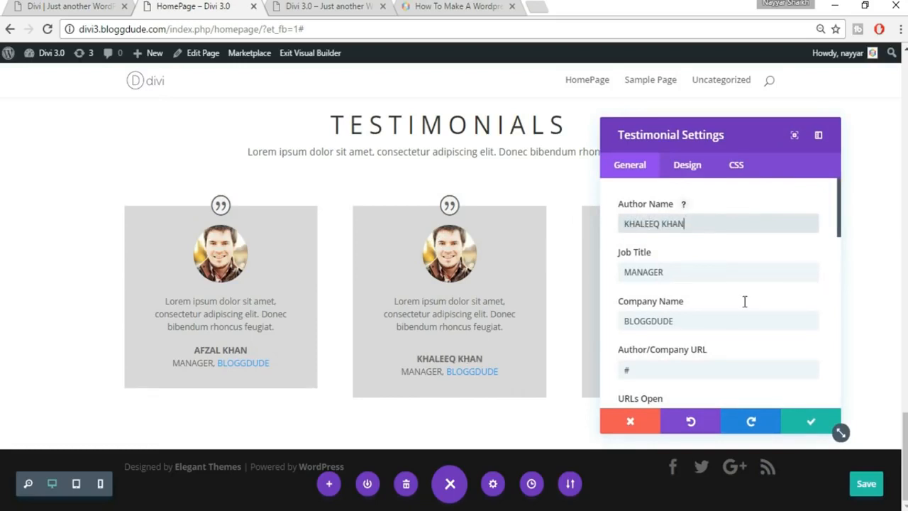
pyautogui.scroll(-3, 743, 305)
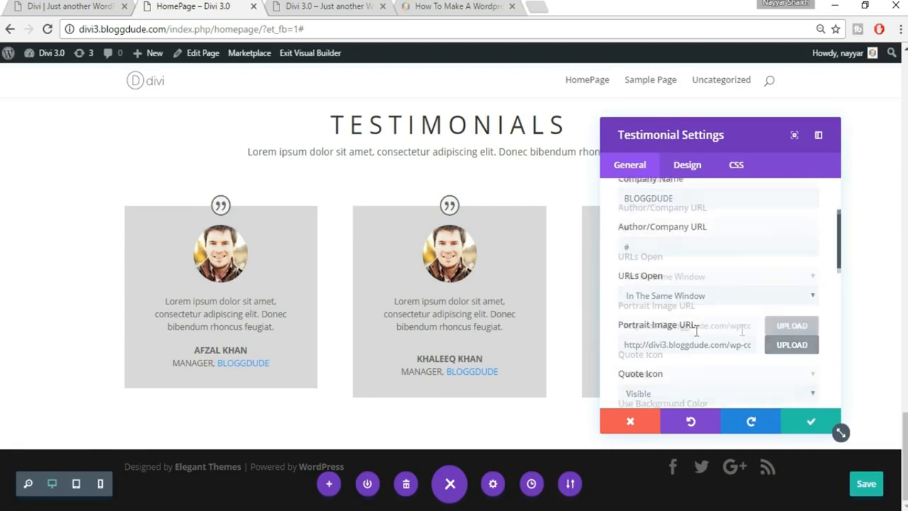
pyautogui.scroll(-2, 795, 335)
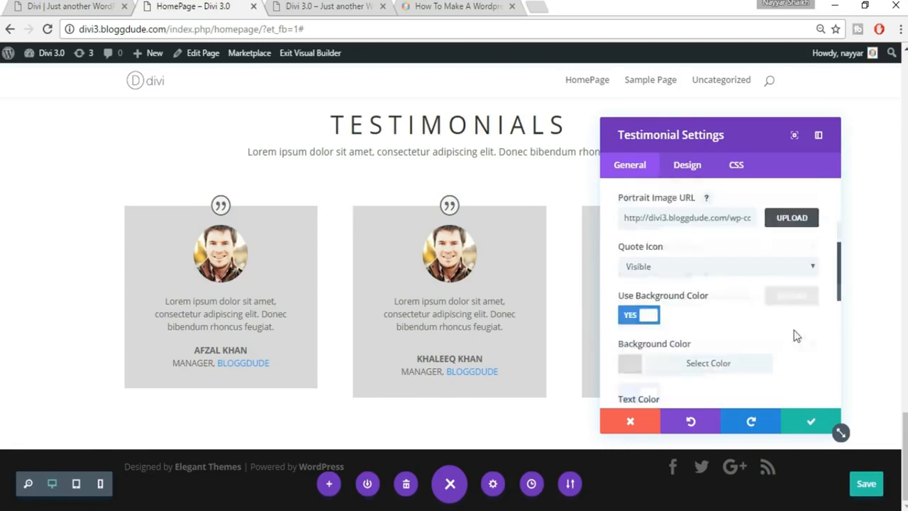
pyautogui.click(807, 417)
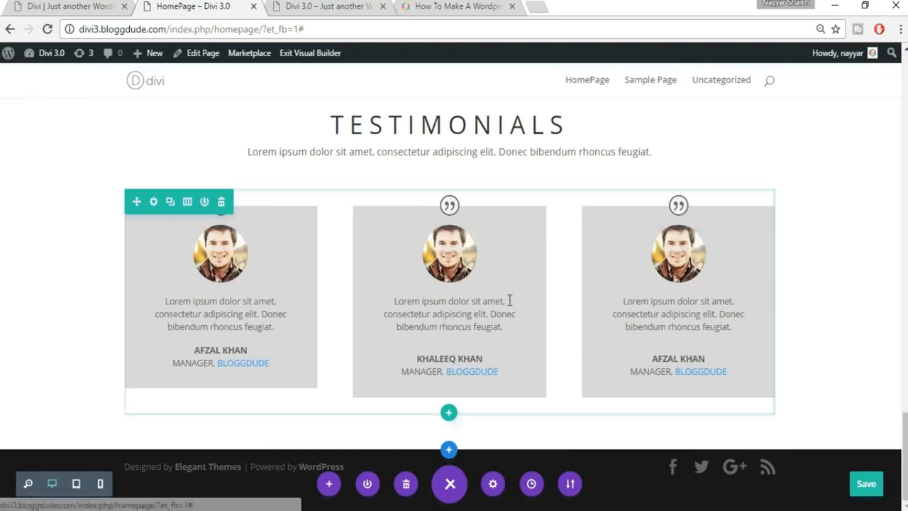
pyautogui.scroll(2, 496, 294)
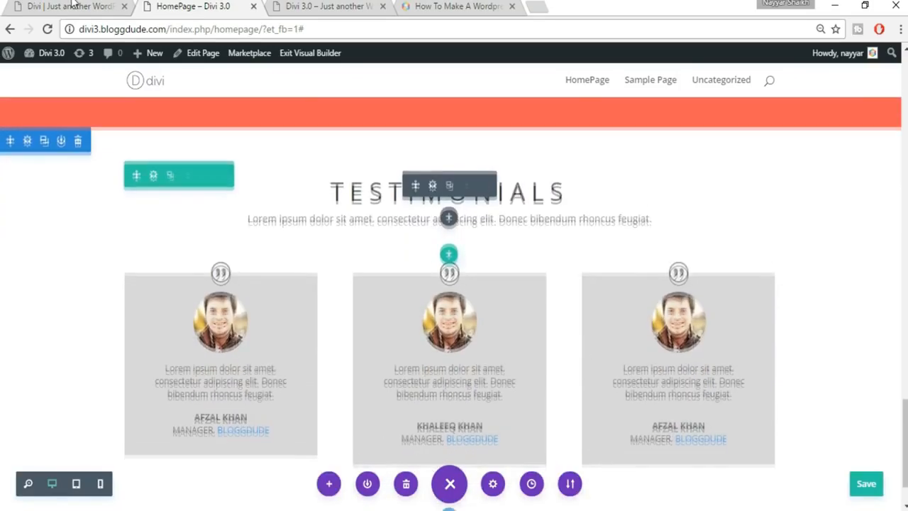
# Step: Review the demo's gallery, then insert a four-column row below the testimonials
pyautogui.click(124, 10)
pyautogui.scroll(-4, 132, 252)
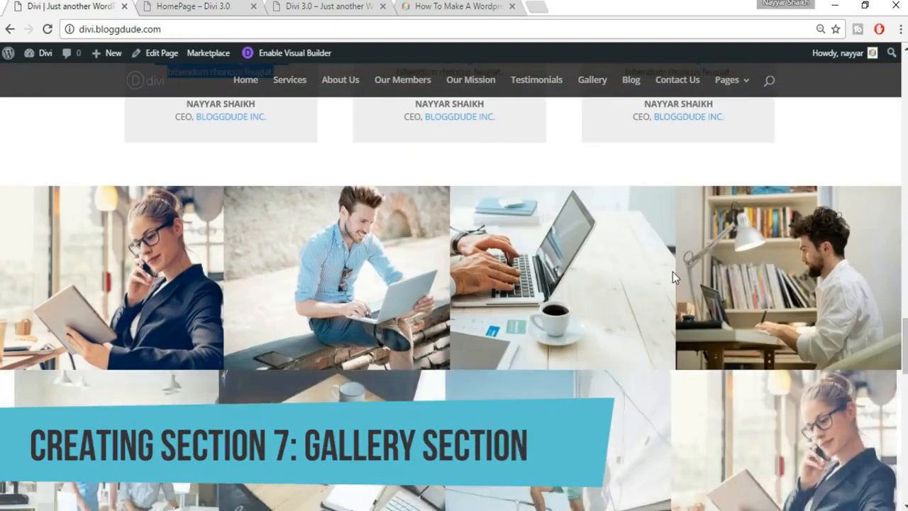
pyautogui.scroll(-1, 183, 212)
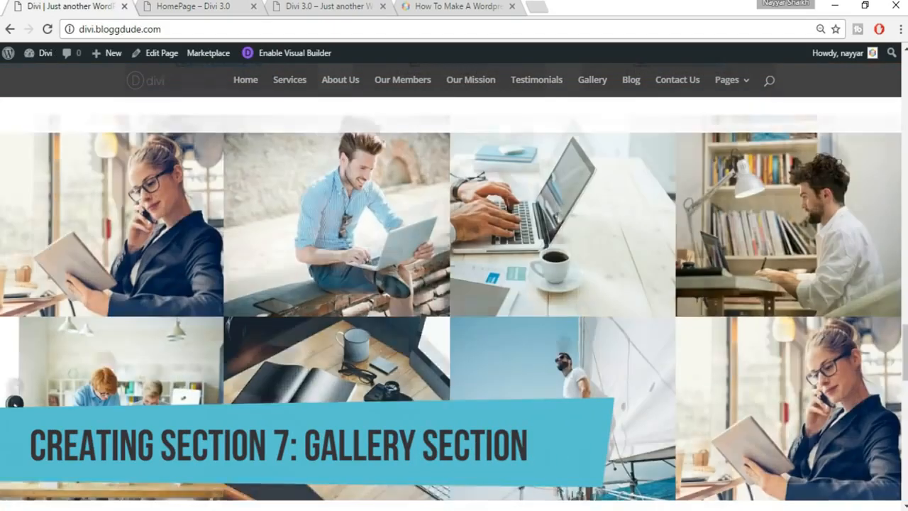
pyautogui.click(182, 5)
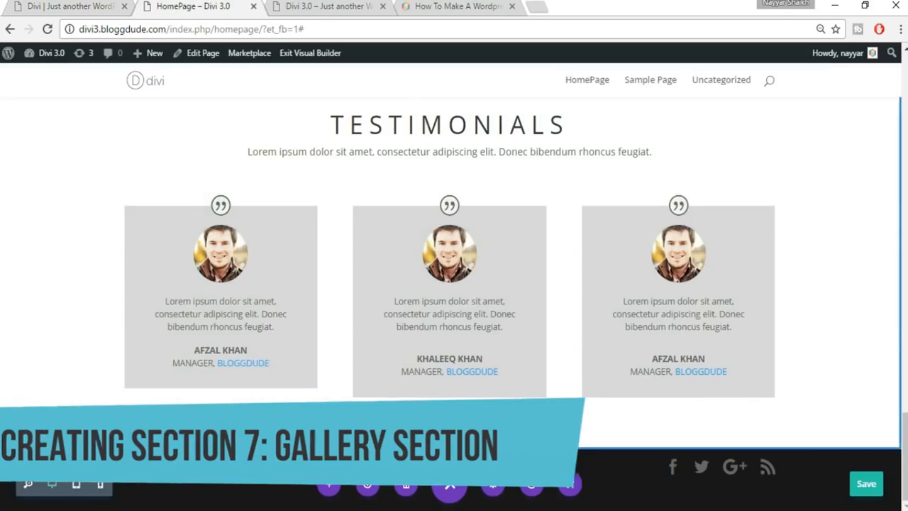
pyautogui.click(448, 449)
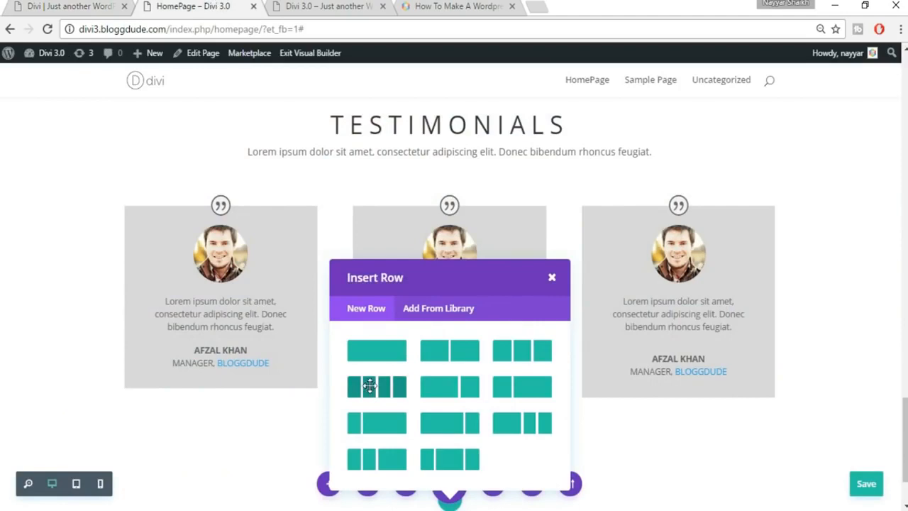
pyautogui.click(369, 385)
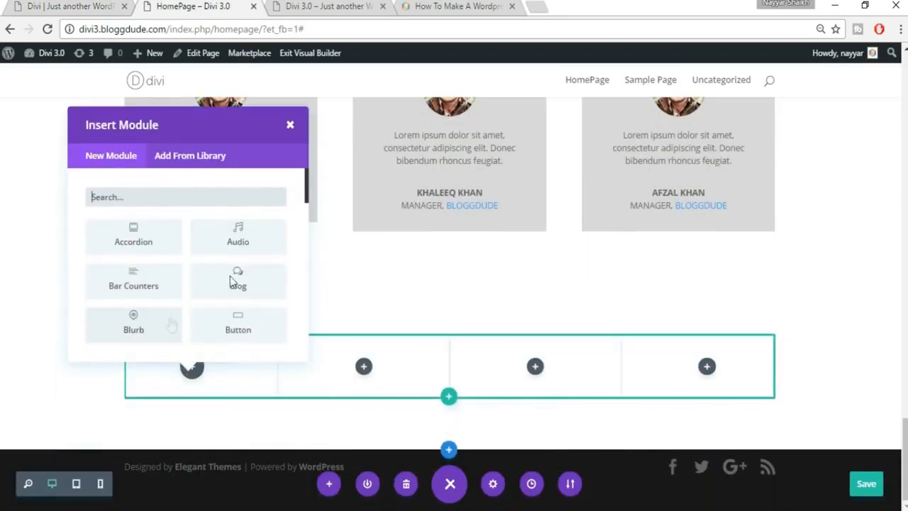
# Step: Add an Image module in the first column showing gal-4.jpg, the woman with a tablet
pyautogui.scroll(-3, 239, 290)
pyautogui.scroll(-1, 125, 333)
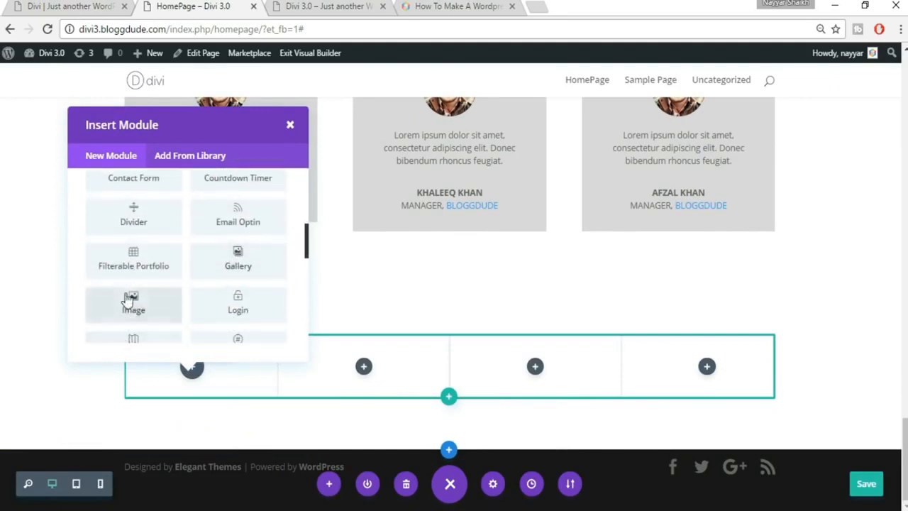
pyautogui.click(125, 292)
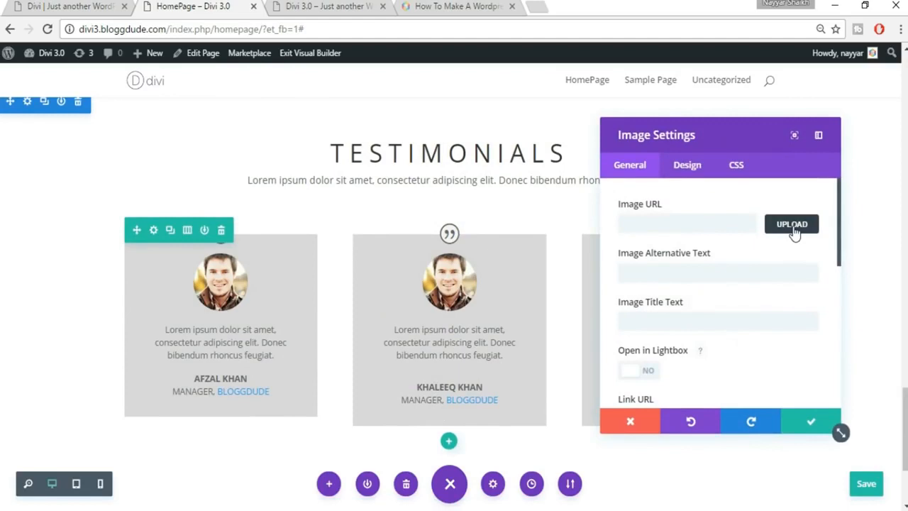
pyautogui.click(791, 224)
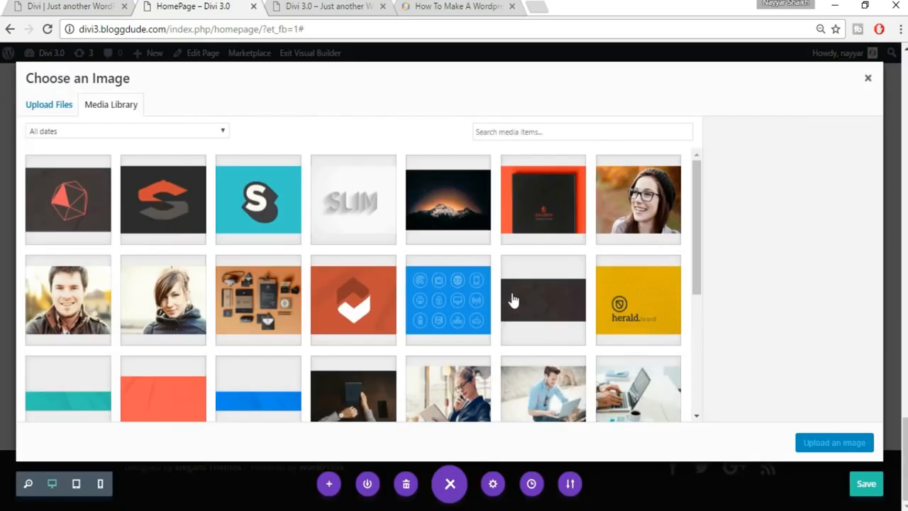
pyautogui.scroll(-3, 514, 300)
pyautogui.scroll(1, 449, 239)
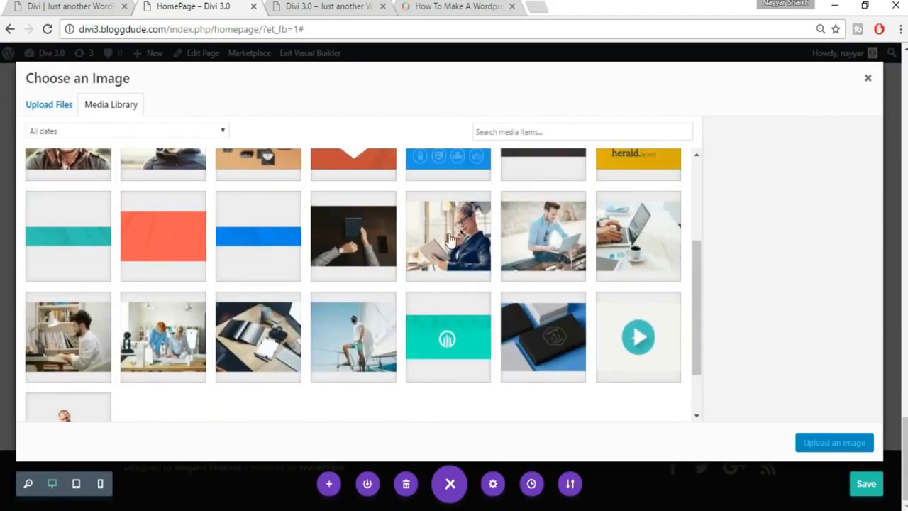
pyautogui.click(449, 220)
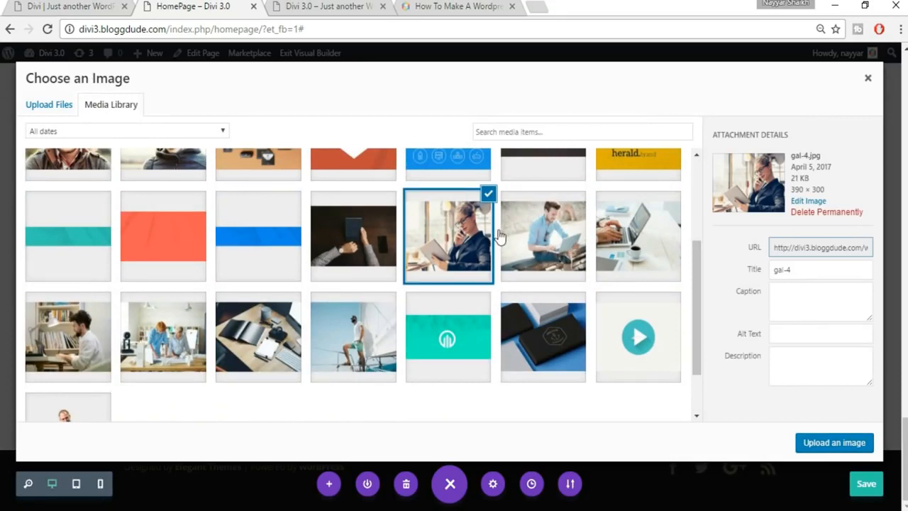
pyautogui.click(823, 442)
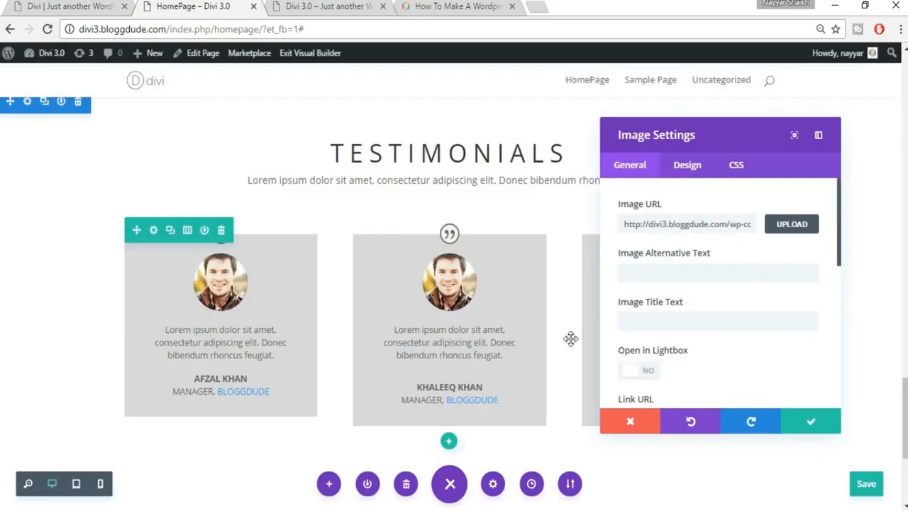
pyautogui.scroll(-3, 509, 339)
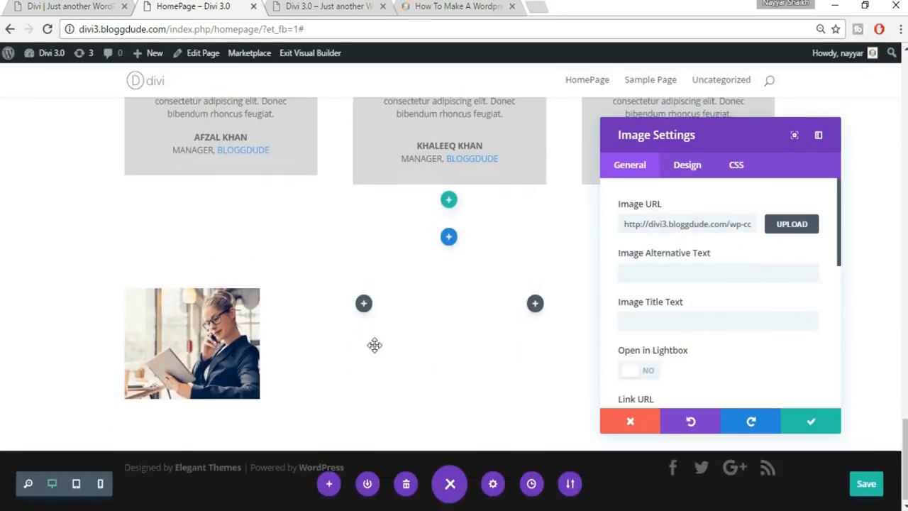
# Step: Save the gal-4 image and copy it into the neighbouring gallery columns
pyautogui.click(808, 424)
pyautogui.moveTo(192, 323)
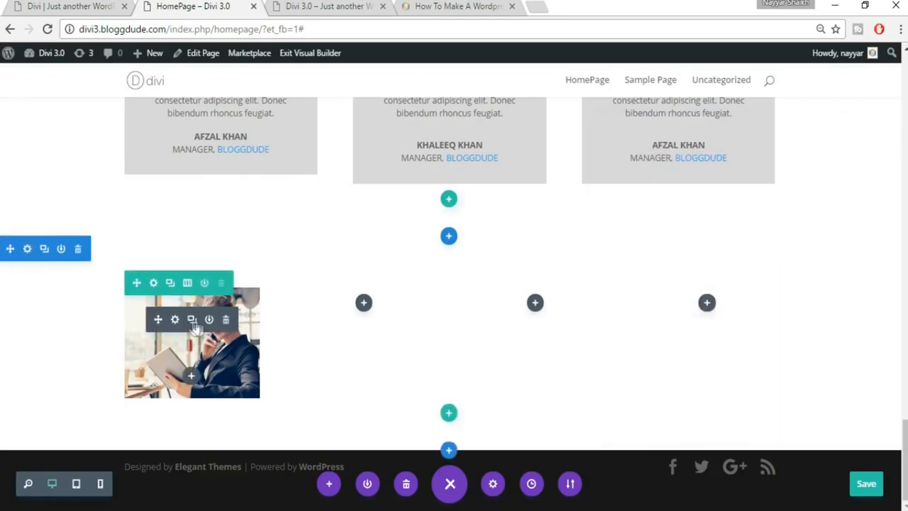
pyautogui.click(191, 319)
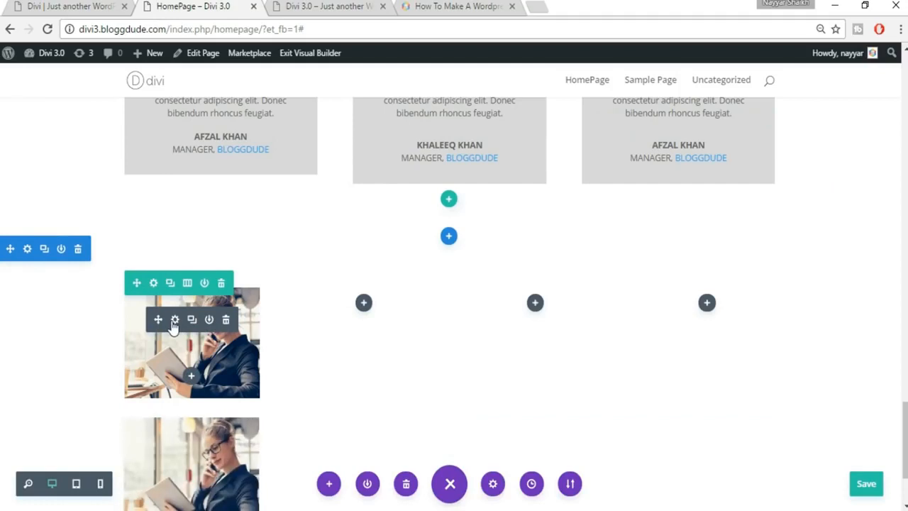
pyautogui.moveTo(353, 310); pyautogui.dragTo(383, 309)
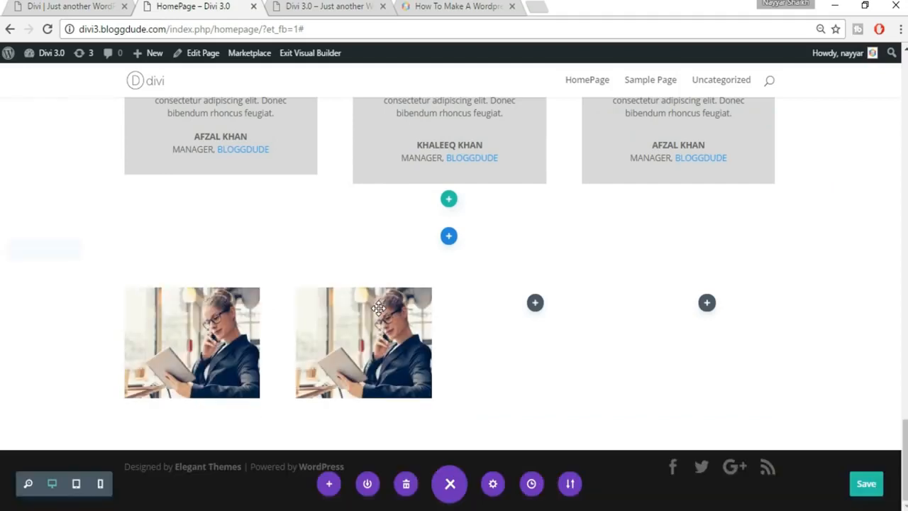
pyautogui.moveTo(383, 320)
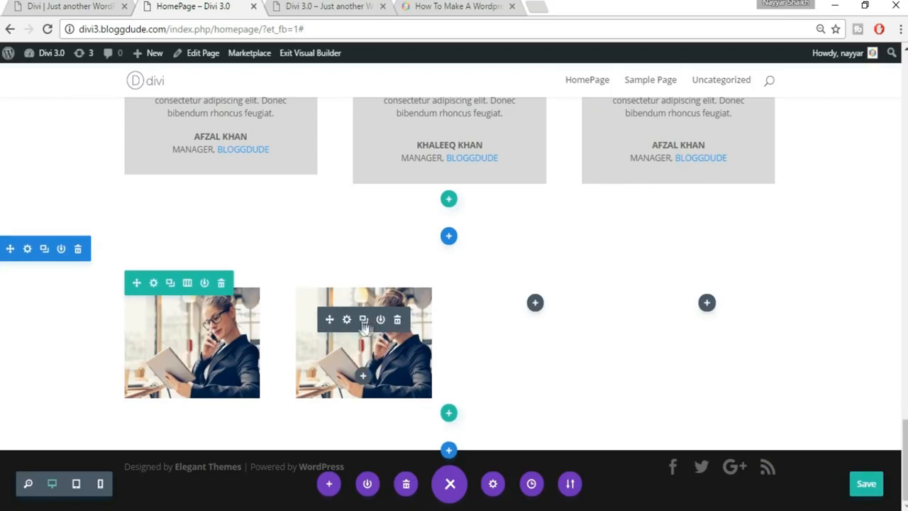
pyautogui.click(363, 320)
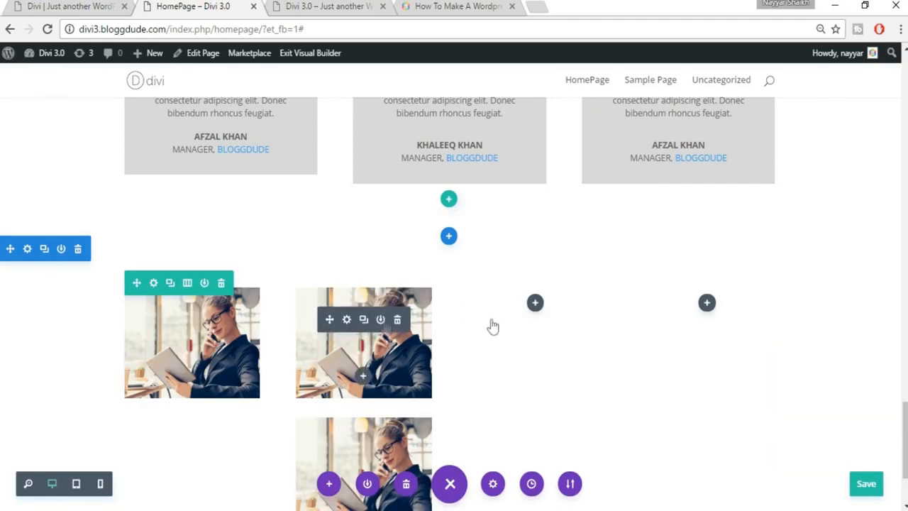
pyautogui.click(397, 319)
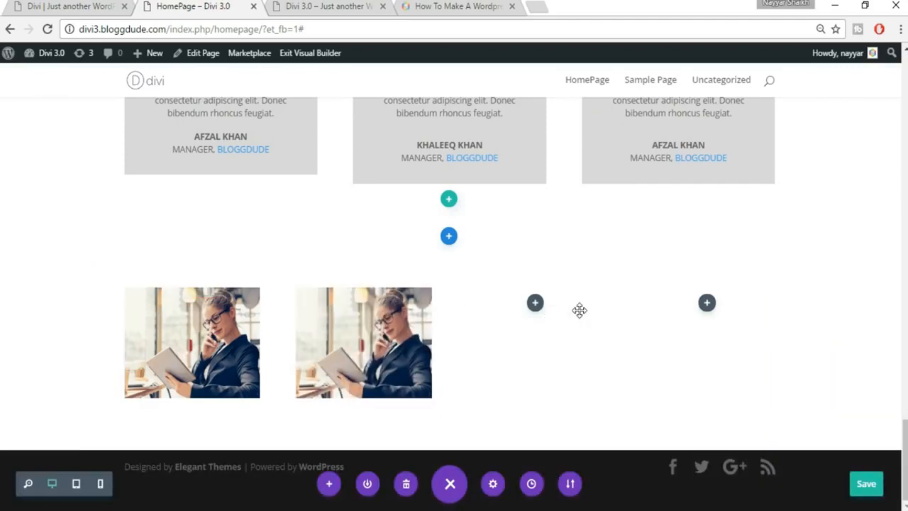
pyautogui.moveTo(579, 310); pyautogui.dragTo(560, 319)
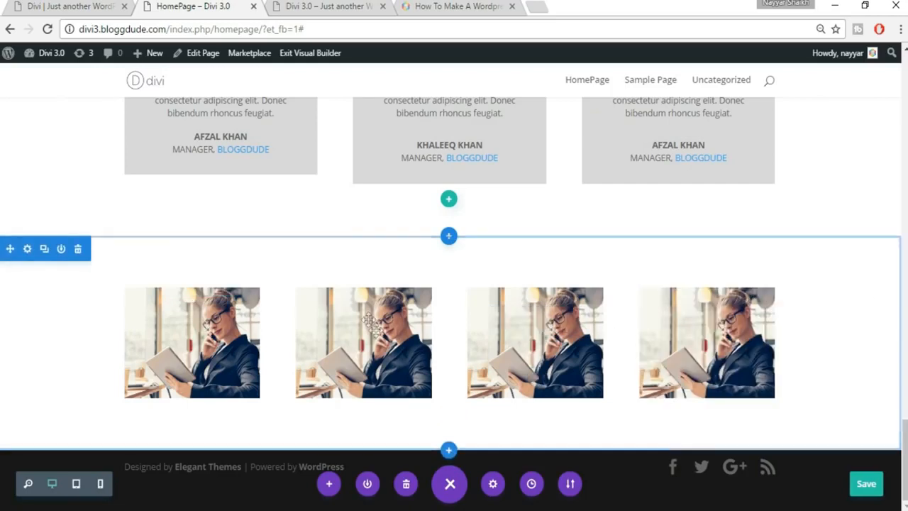
# Step: Swap the second image for the man-with-laptop photo gal-3
pyautogui.click(346, 319)
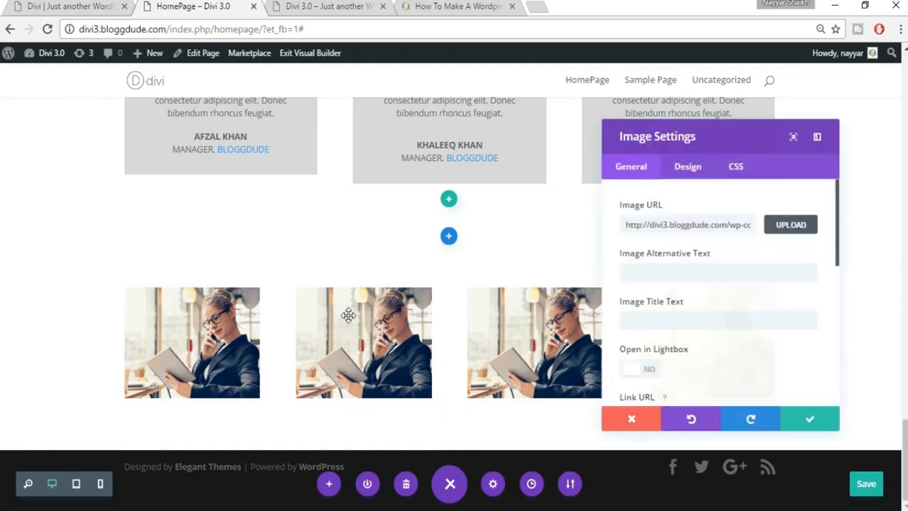
pyautogui.click(791, 224)
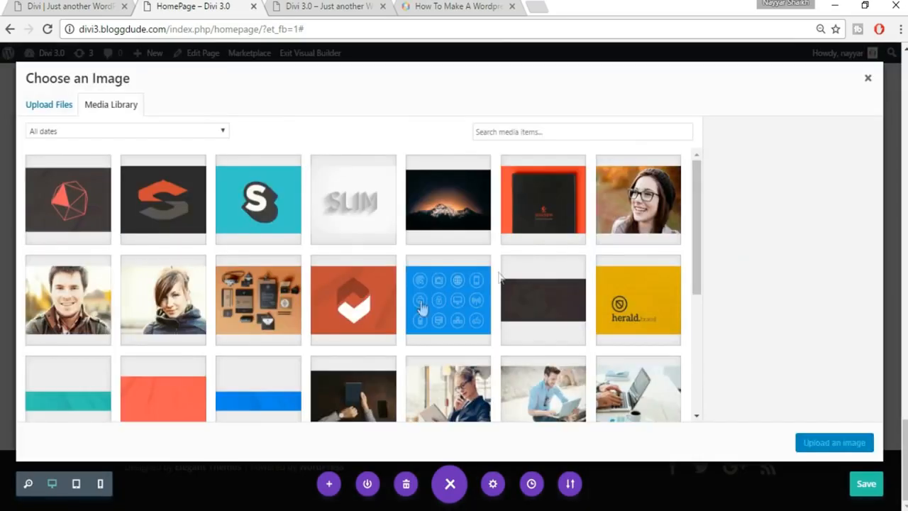
pyautogui.scroll(-3, 421, 309)
pyautogui.click(541, 201)
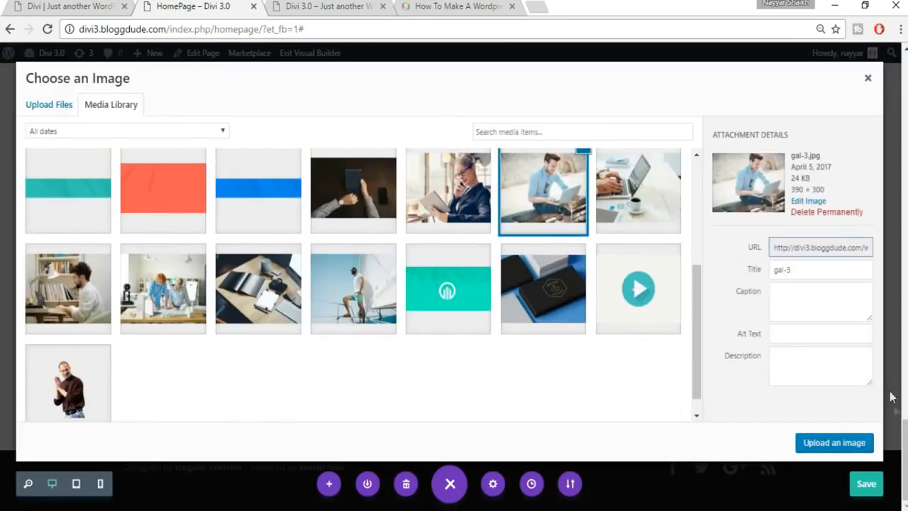
pyautogui.click(833, 442)
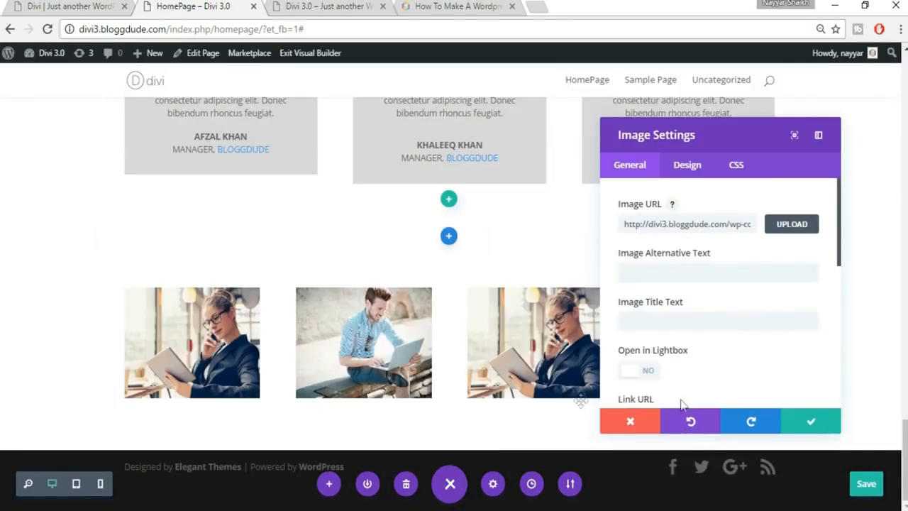
pyautogui.click(810, 422)
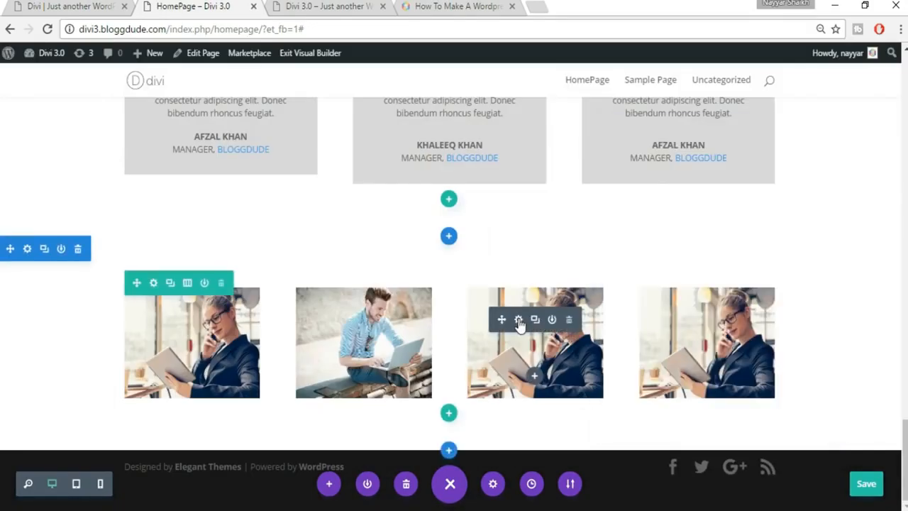
# Step: Swap the third image for the laptop-and-coffee photo gal-2
pyautogui.click(518, 320)
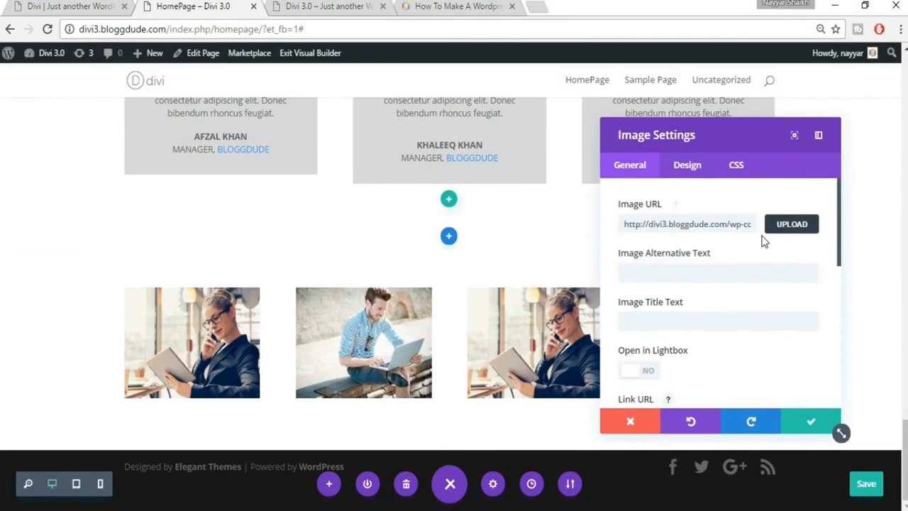
pyautogui.click(766, 230)
pyautogui.scroll(-5, 660, 308)
pyautogui.click(624, 196)
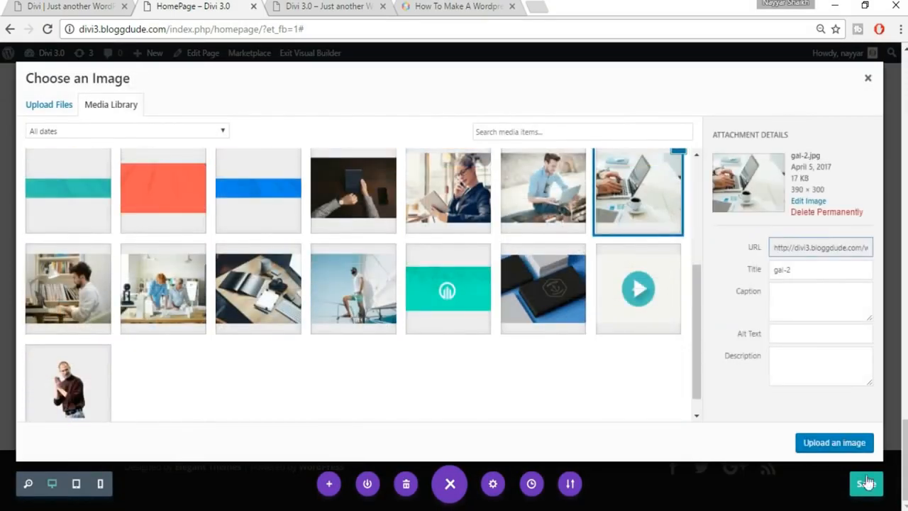
pyautogui.click(828, 442)
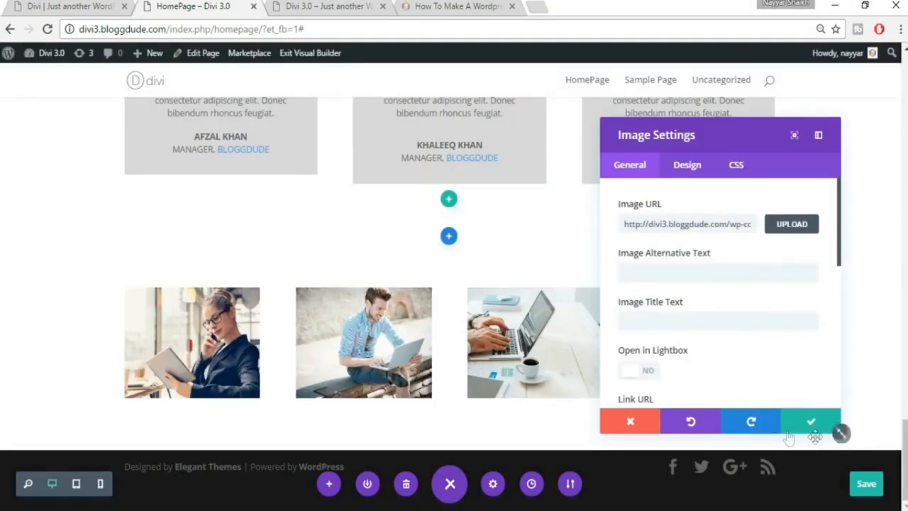
pyautogui.click(823, 425)
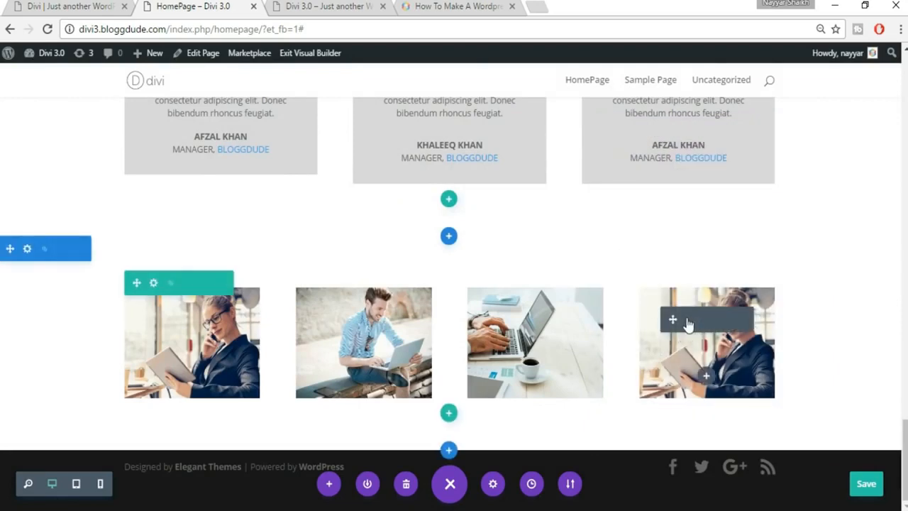
# Step: Swap the fourth image for the man-at-desk photo gal-1
pyautogui.click(689, 320)
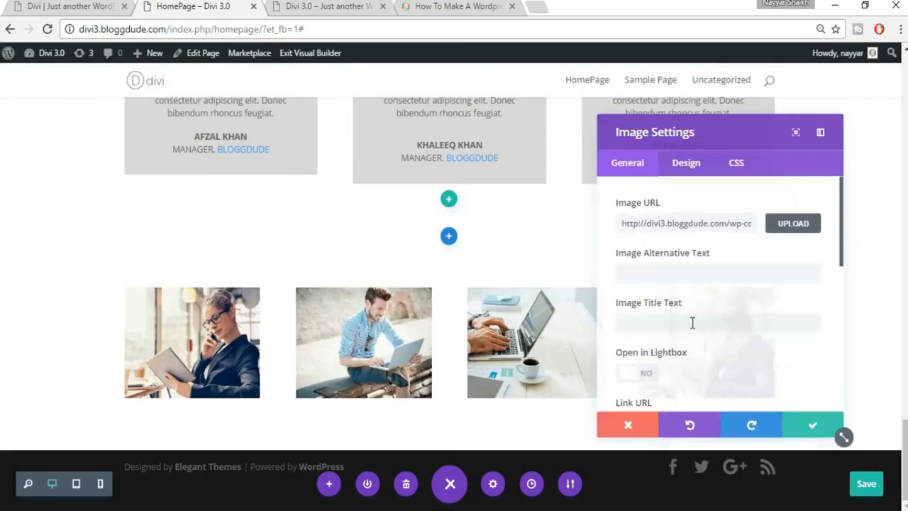
pyautogui.click(788, 224)
pyautogui.scroll(-3, 619, 310)
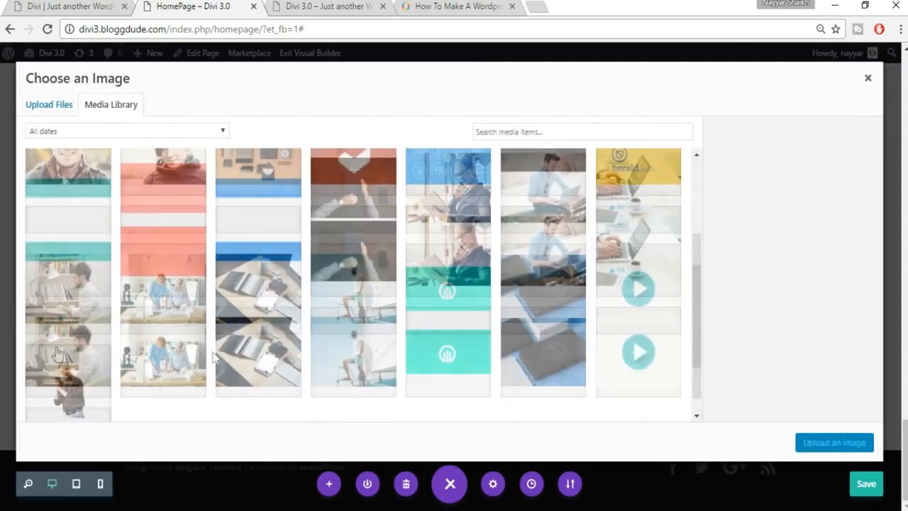
pyautogui.click(68, 287)
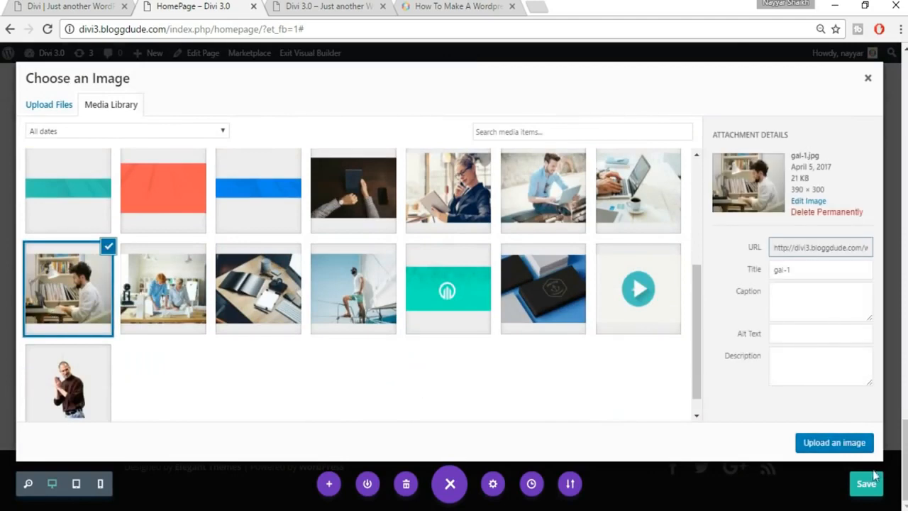
pyautogui.click(835, 443)
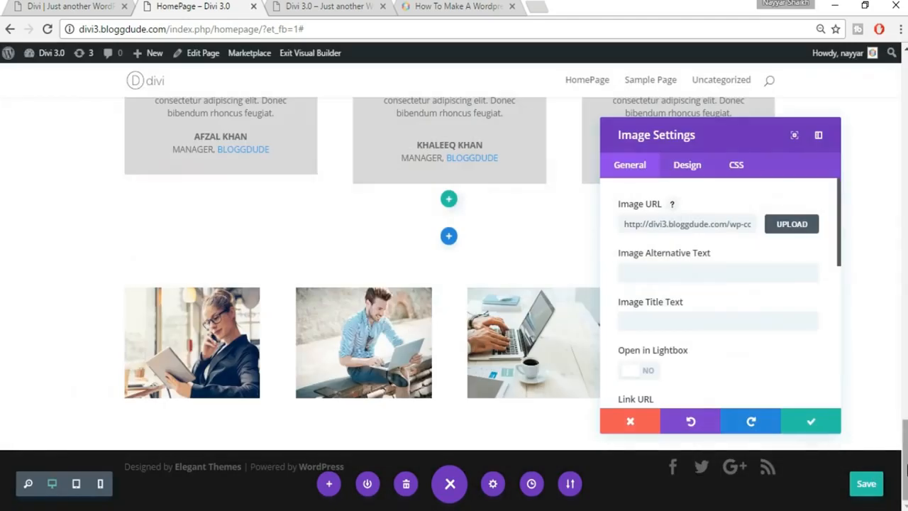
pyautogui.click(808, 424)
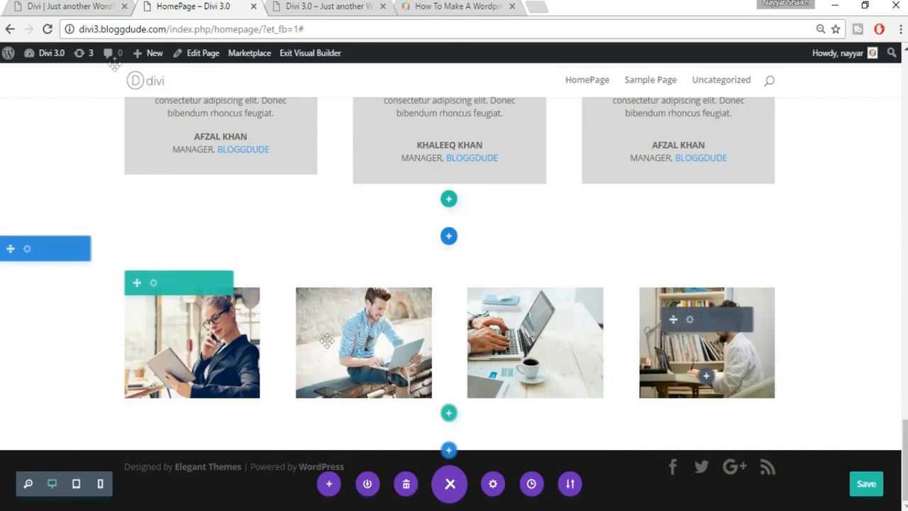
pyautogui.click(77, 5)
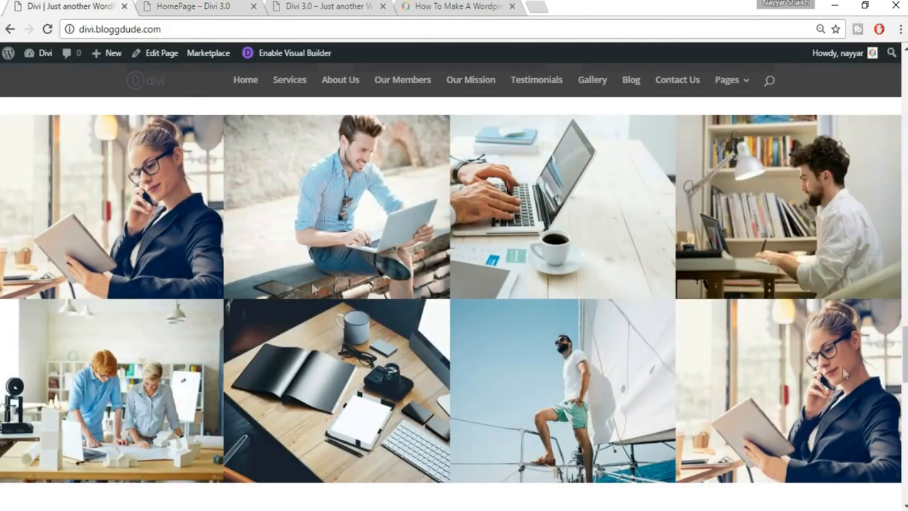
# Step: Make the image row fullwidth with a custom gutter width of 0
pyautogui.click(174, 5)
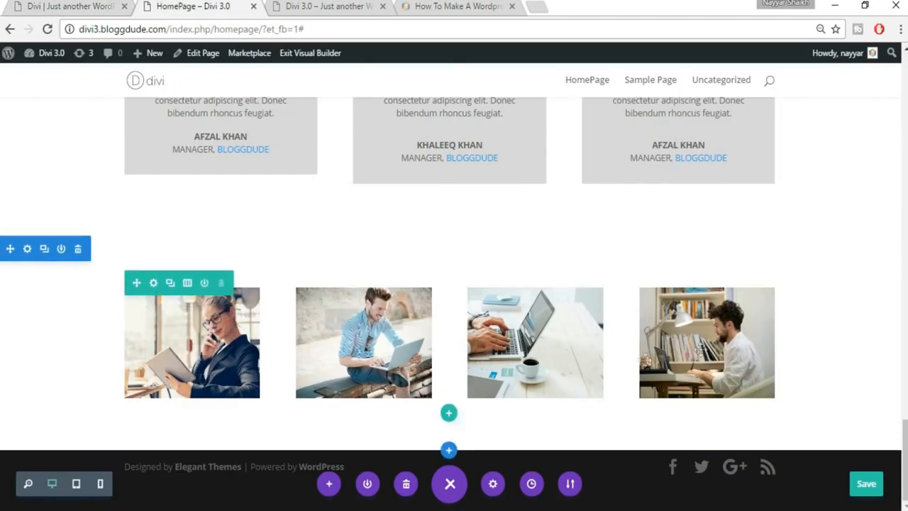
pyautogui.click(154, 283)
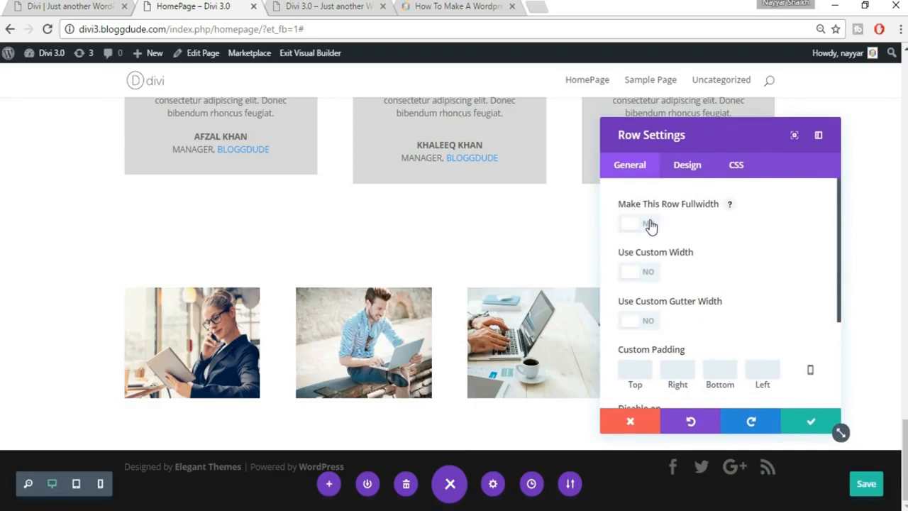
pyautogui.click(650, 226)
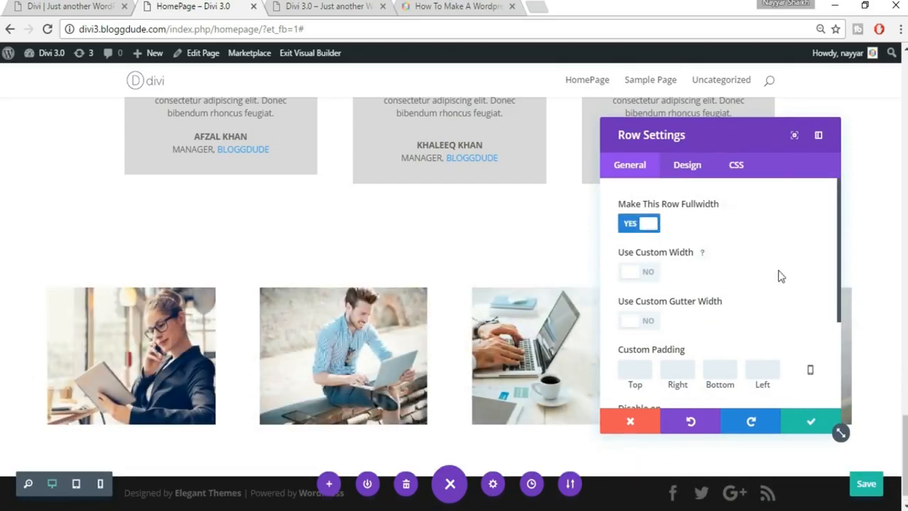
pyautogui.scroll(-1, 780, 276)
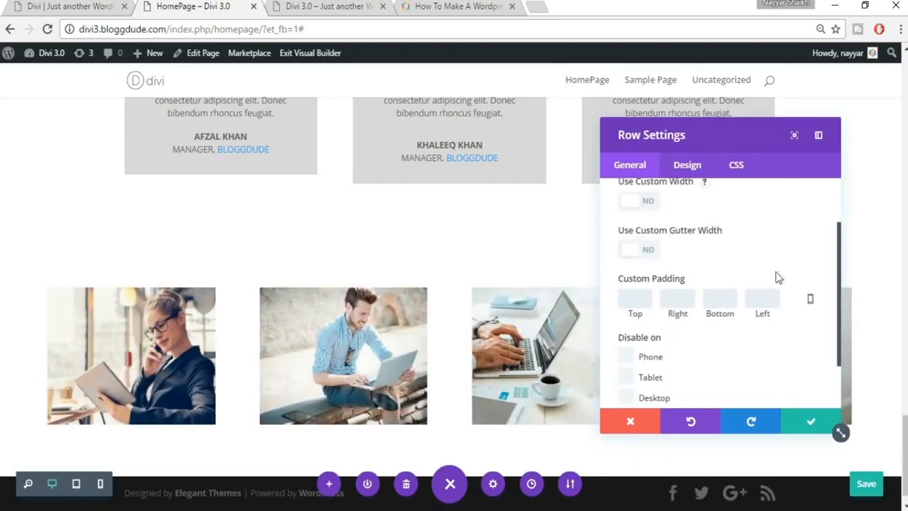
pyautogui.click(651, 252)
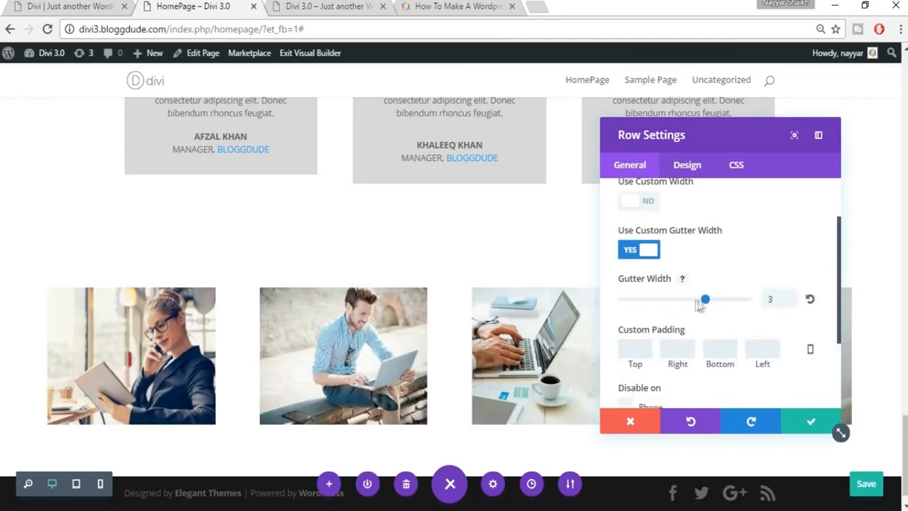
pyautogui.click(647, 301)
pyautogui.click(606, 302)
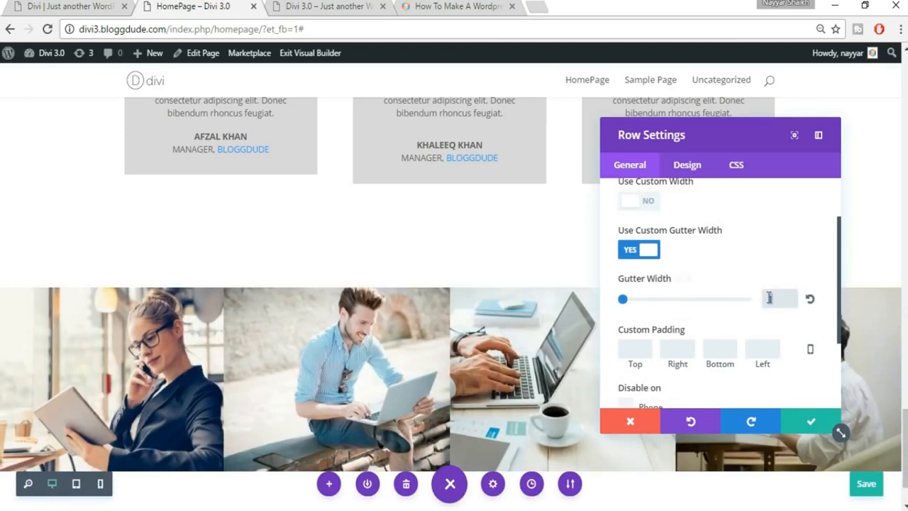
pyautogui.write('0')
pyautogui.click(803, 424)
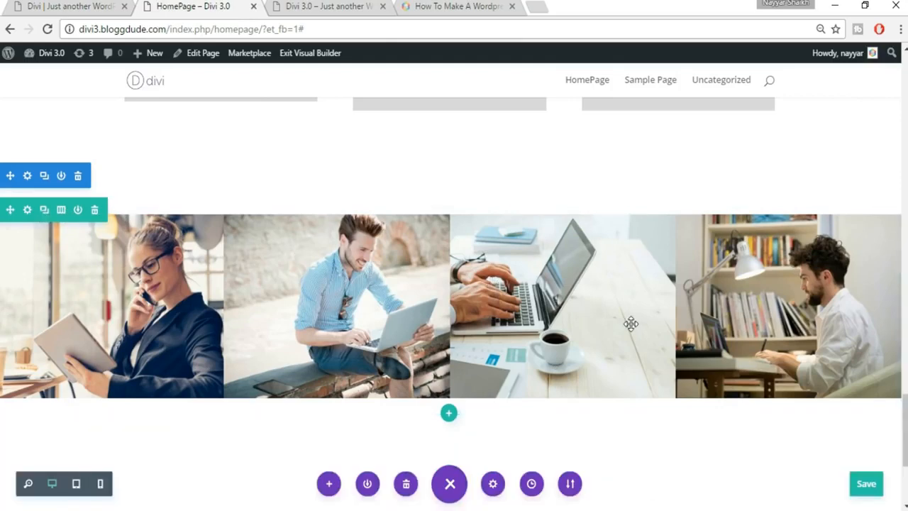
# Step: Set the lower row's first image to the office-team photo
pyautogui.scroll(-1, 631, 324)
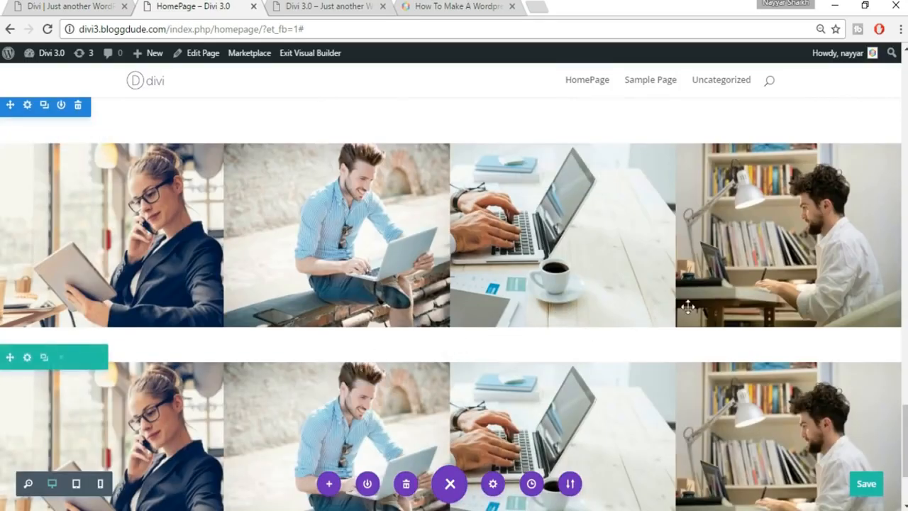
pyautogui.scroll(-2, 848, 206)
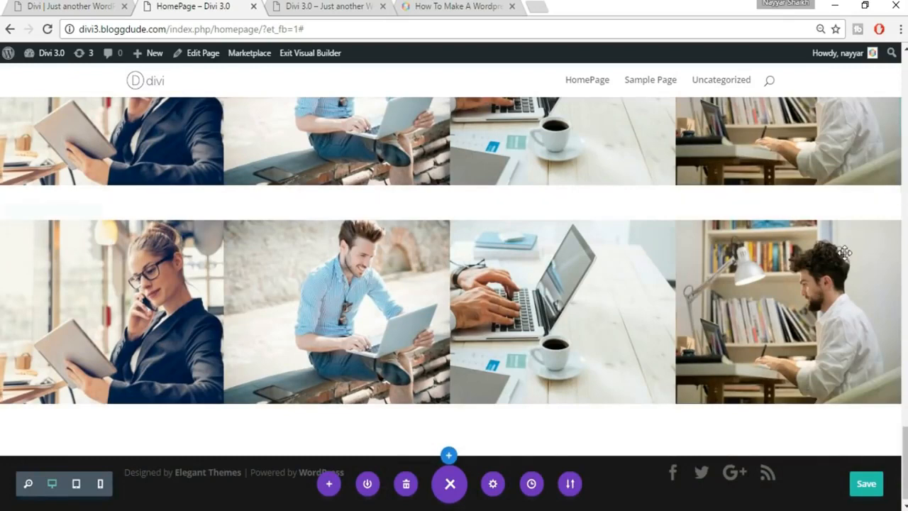
pyautogui.scroll(1, 820, 256)
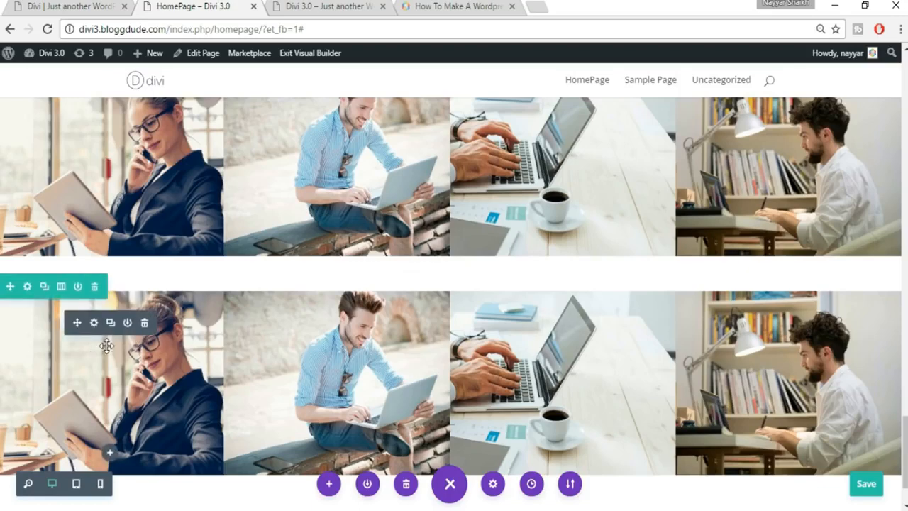
pyautogui.click(93, 323)
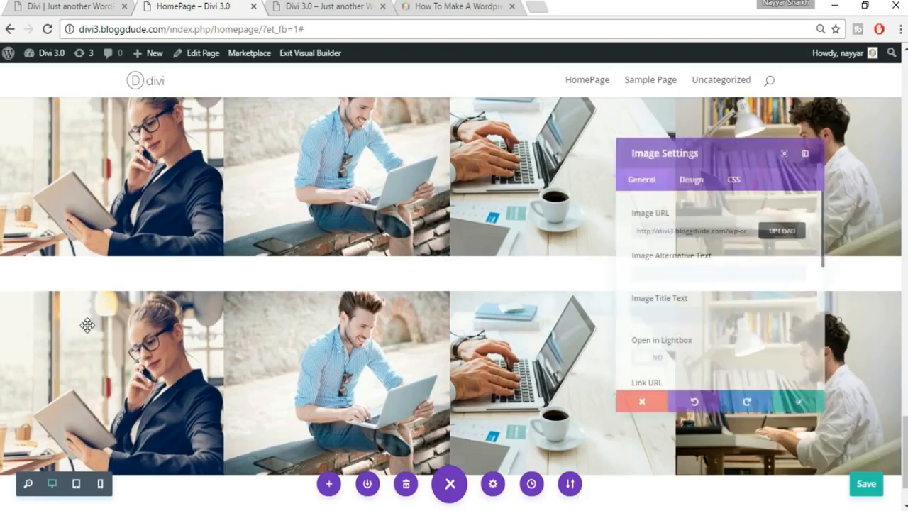
pyautogui.click(791, 224)
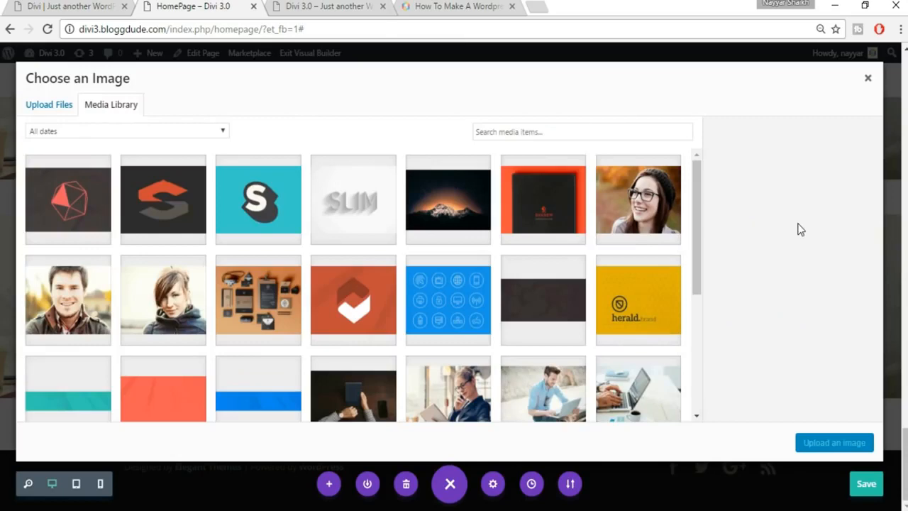
pyautogui.scroll(-3, 648, 314)
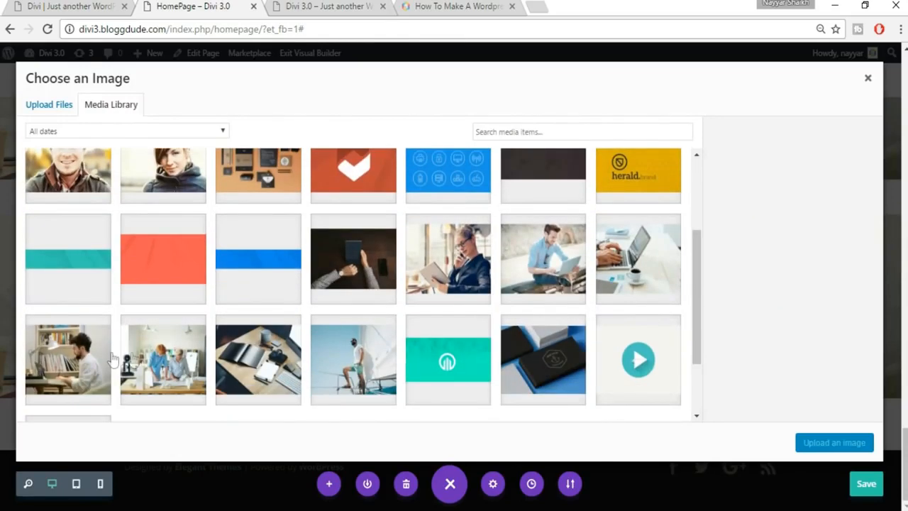
pyautogui.click(170, 359)
pyautogui.click(824, 442)
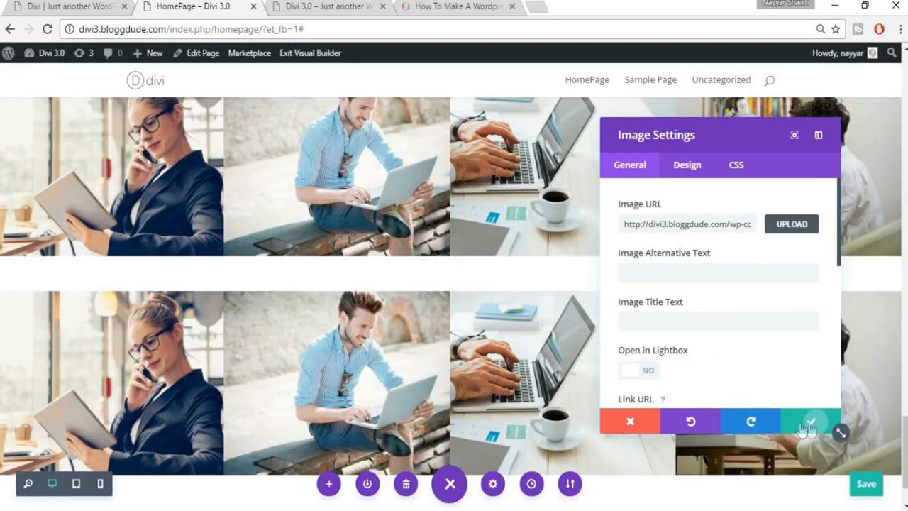
pyautogui.click(810, 422)
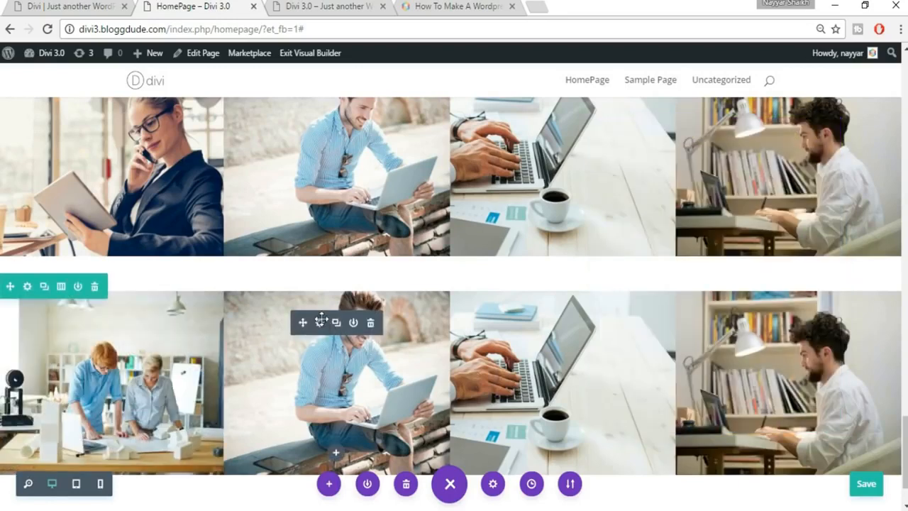
# Step: Replace the lower row's second image with the desk flat-lay photo
pyautogui.click(321, 322)
pyautogui.click(780, 230)
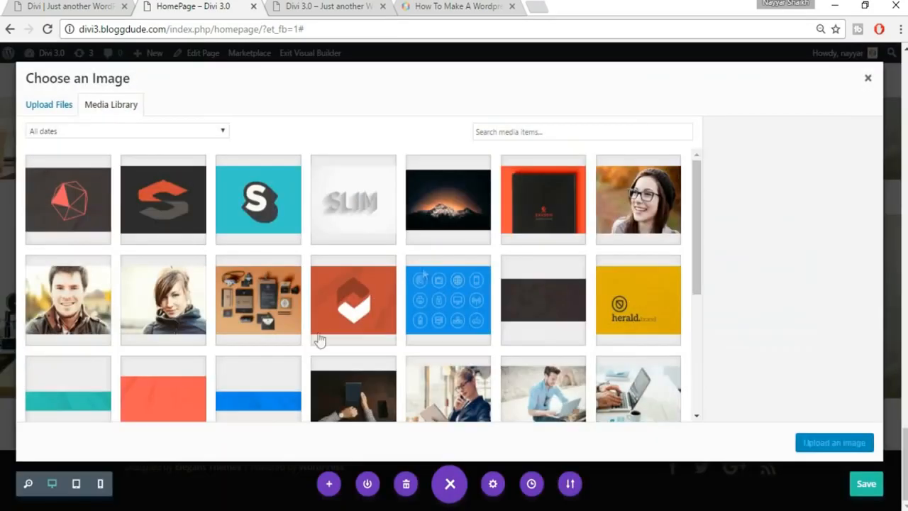
pyautogui.scroll(-5, 293, 369)
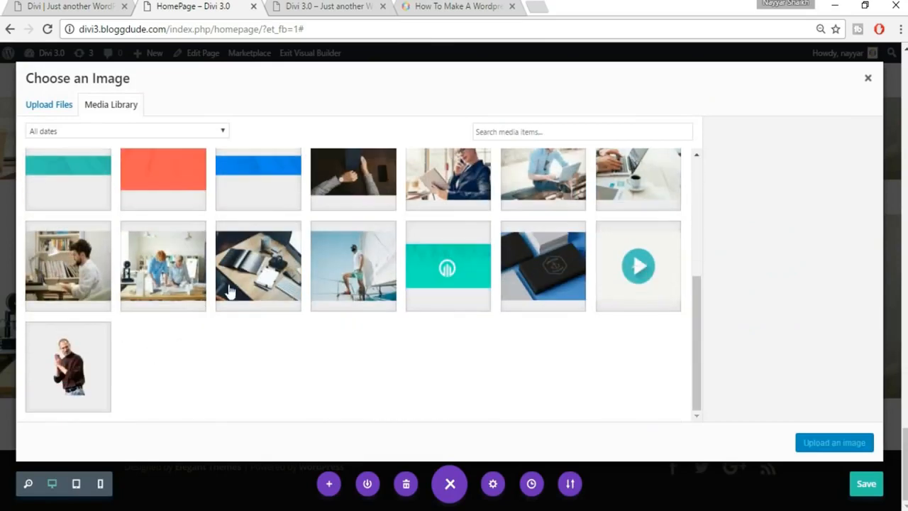
pyautogui.click(263, 278)
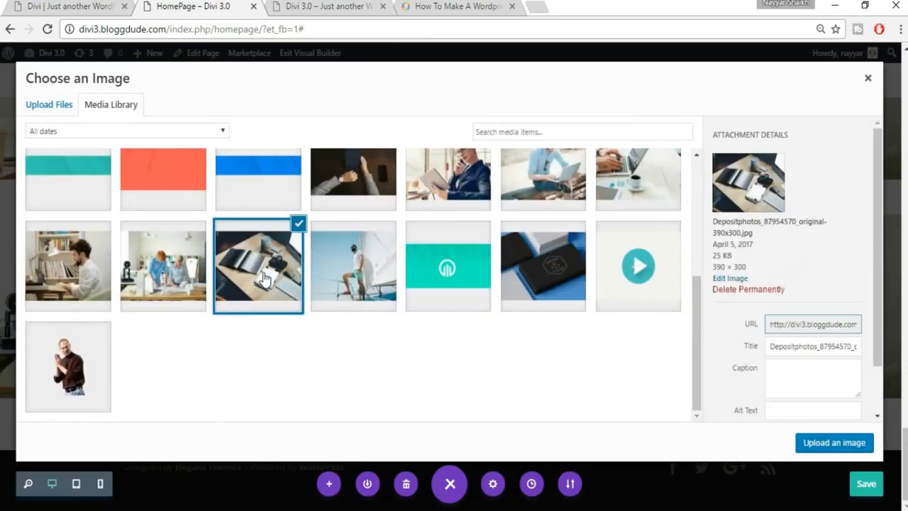
pyautogui.click(835, 443)
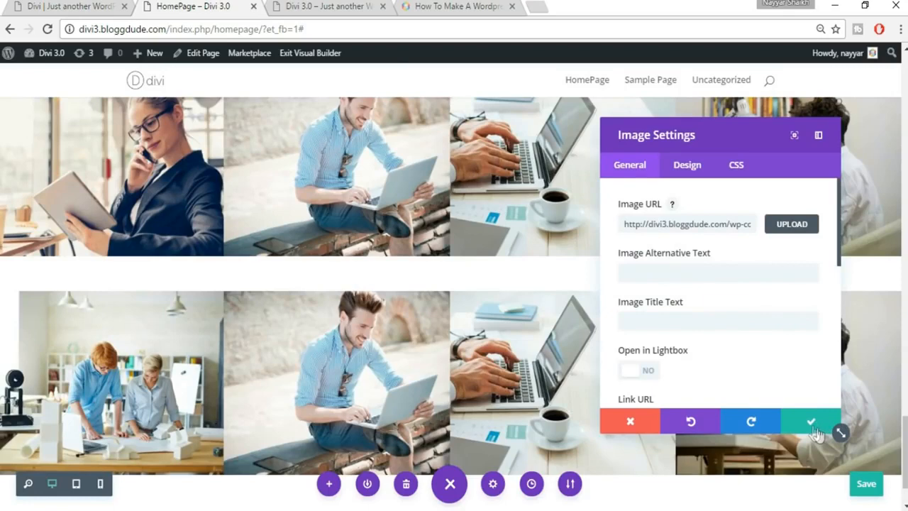
pyautogui.click(814, 425)
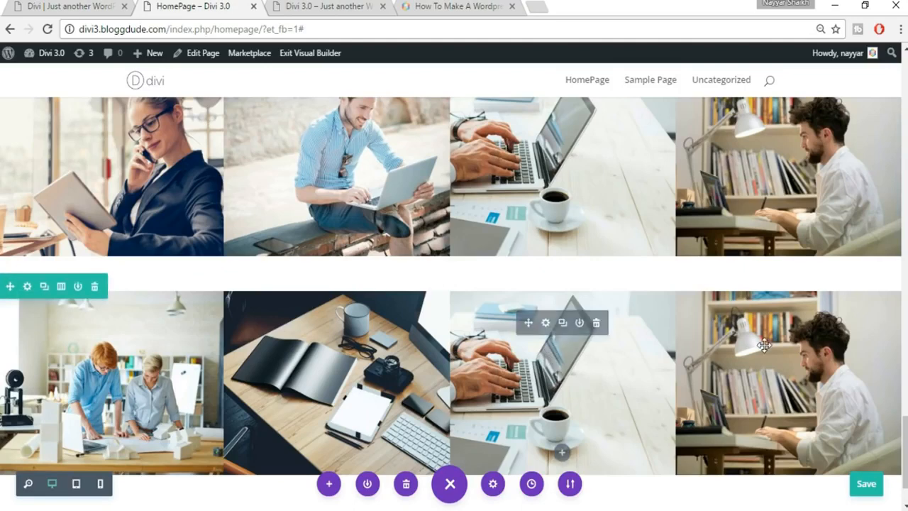
# Step: Replace the lower row's last image with the man on a sailboat
pyautogui.click(772, 323)
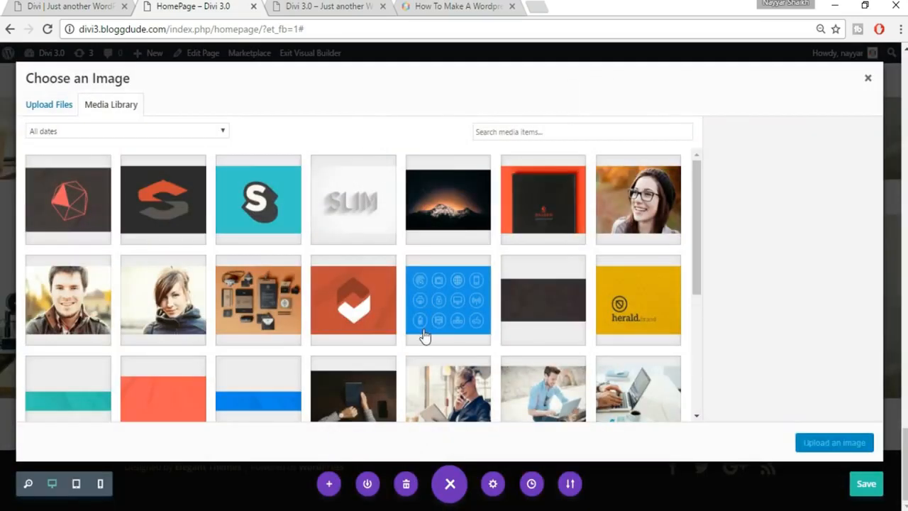
pyautogui.scroll(-3, 423, 334)
pyautogui.click(358, 273)
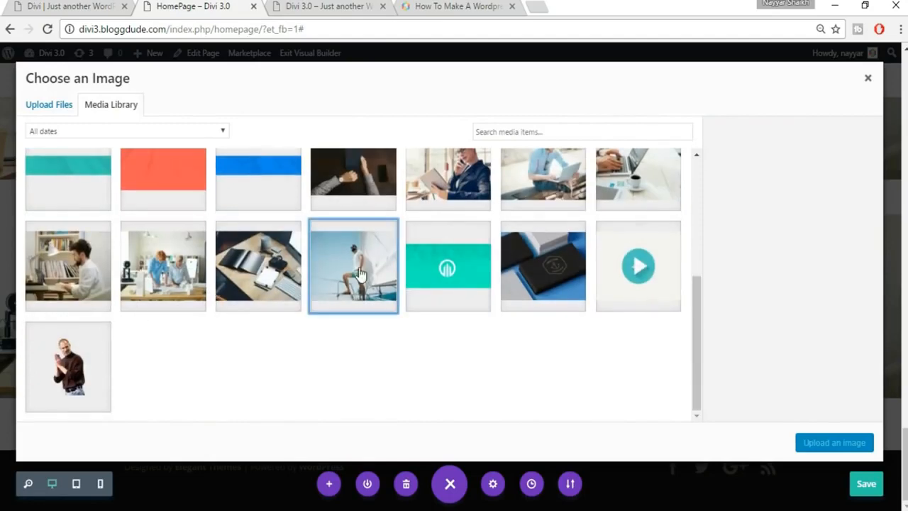
pyautogui.click(810, 443)
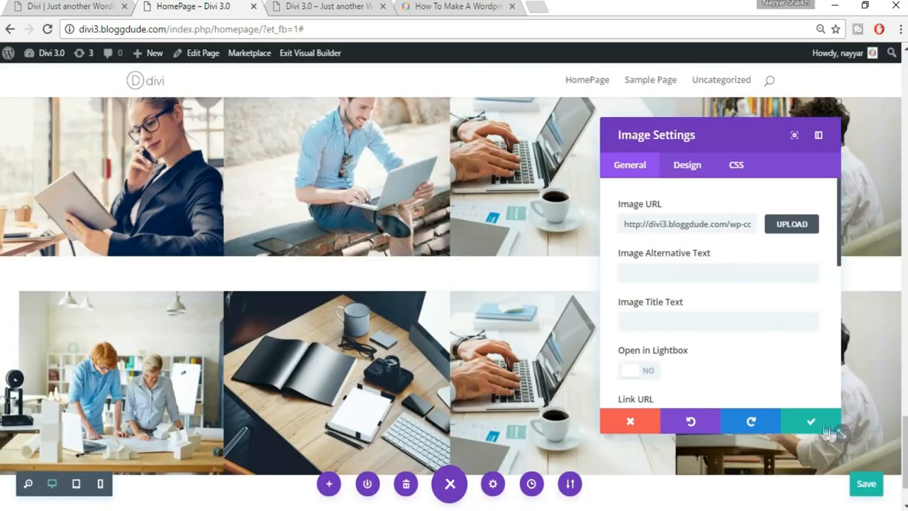
pyautogui.click(808, 420)
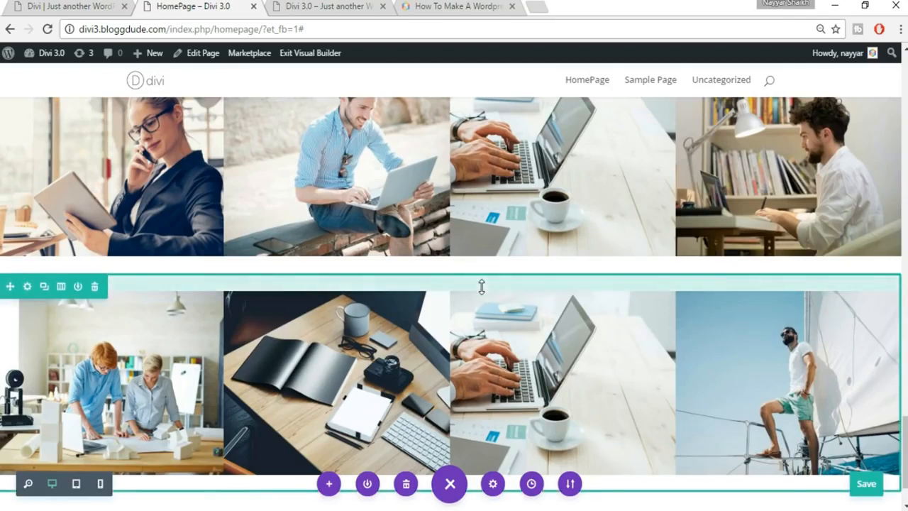
# Step: Drag the rows' padding to zero so the two image rows meet
pyautogui.moveTo(485, 268); pyautogui.dragTo(484, 254)
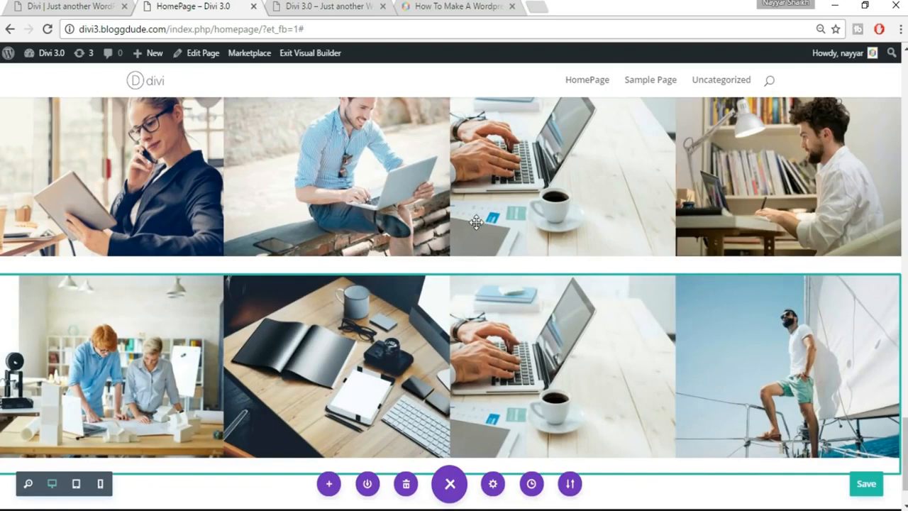
pyautogui.scroll(1, 472, 250)
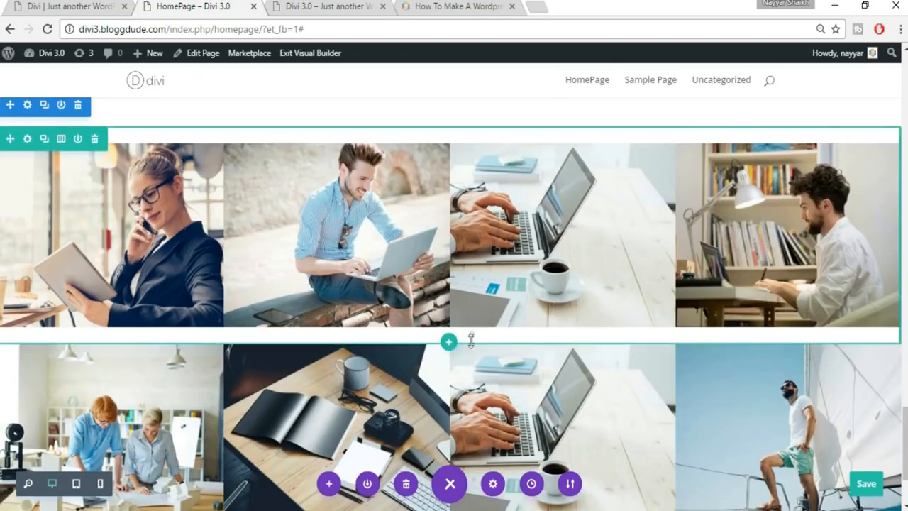
pyautogui.moveTo(475, 317); pyautogui.dragTo(478, 302)
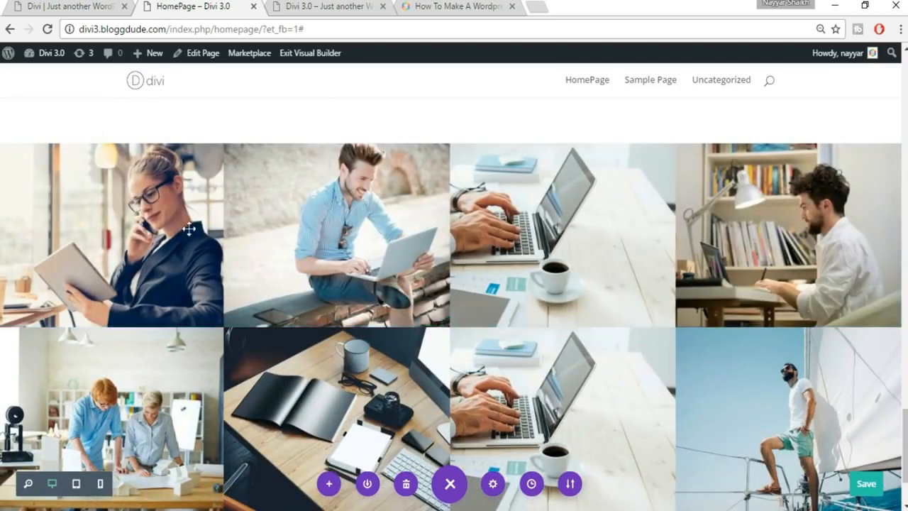
pyautogui.scroll(1, 332, 235)
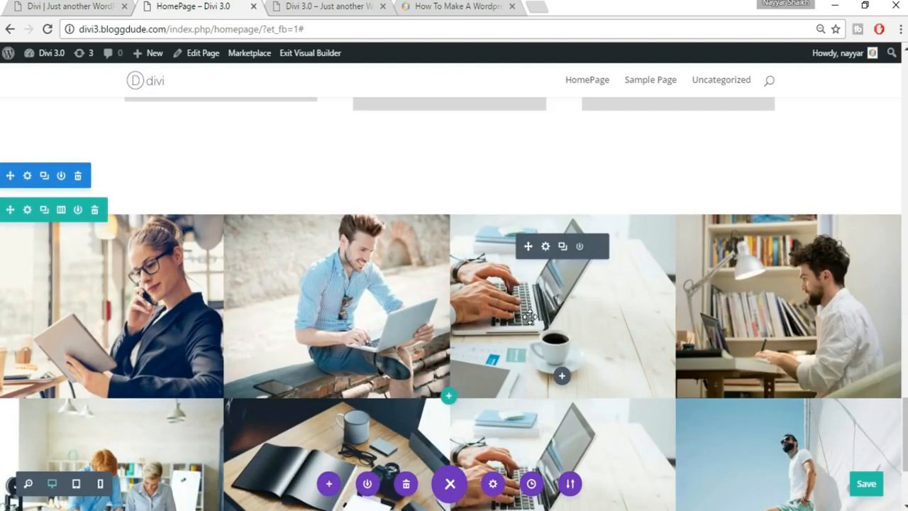
pyautogui.scroll(-1, 530, 317)
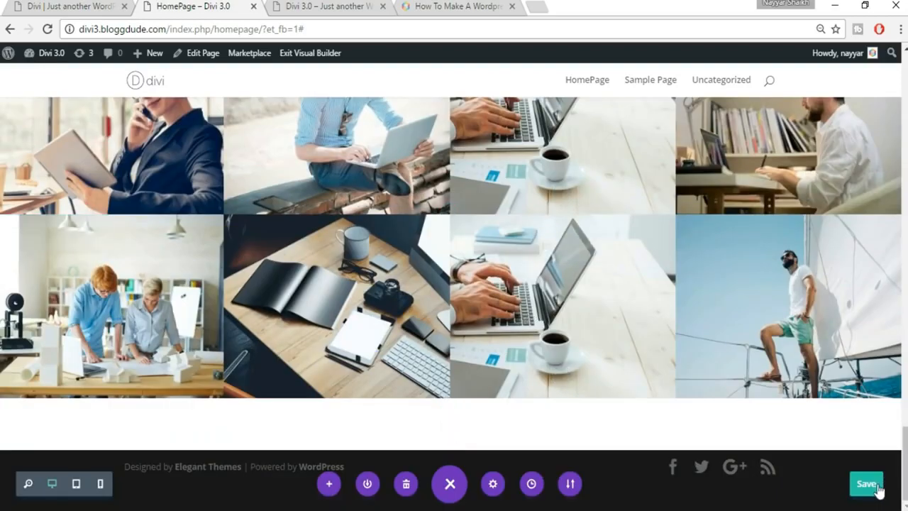
# Step: Save the HomePage and return to the Visual Builder
pyautogui.click(878, 488)
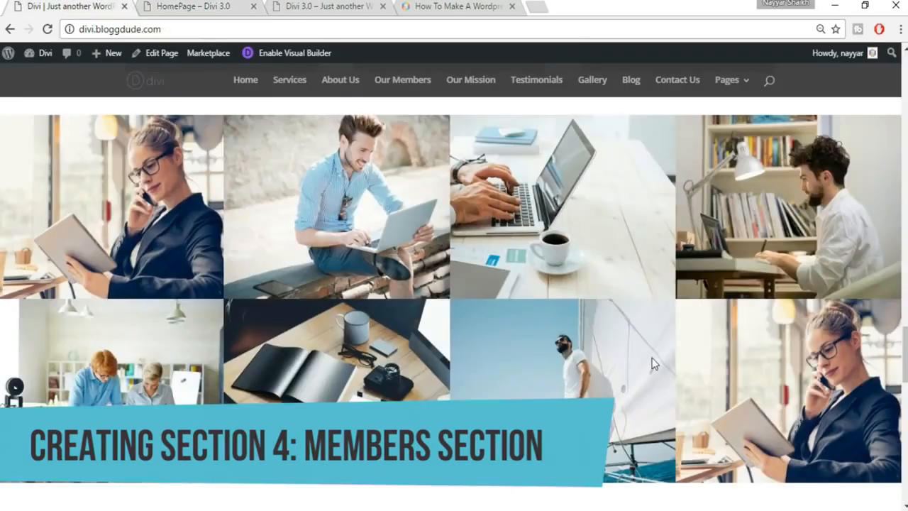
pyautogui.scroll(-6, 652, 357)
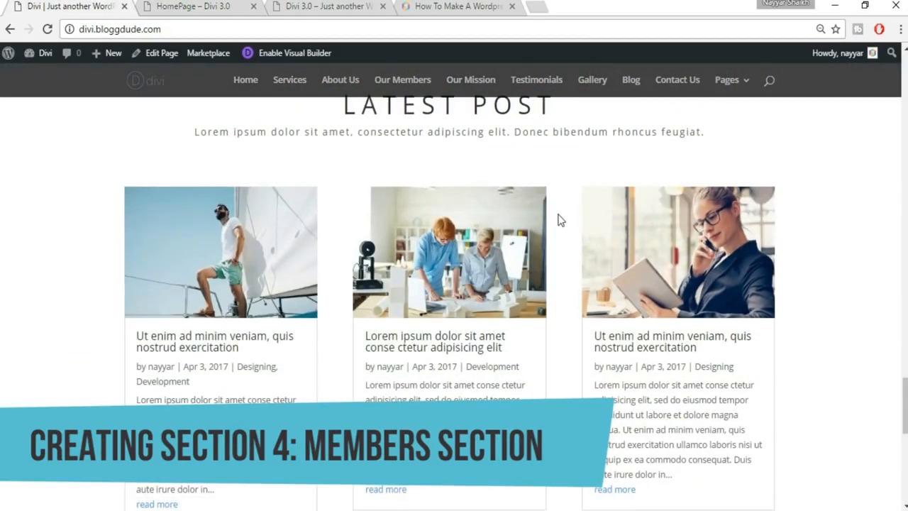
pyautogui.scroll(1, 280, 195)
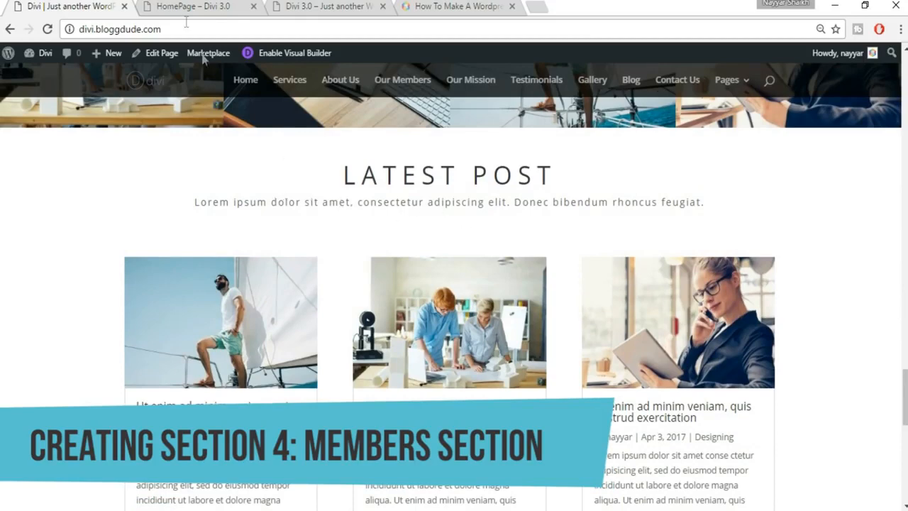
pyautogui.click(189, 6)
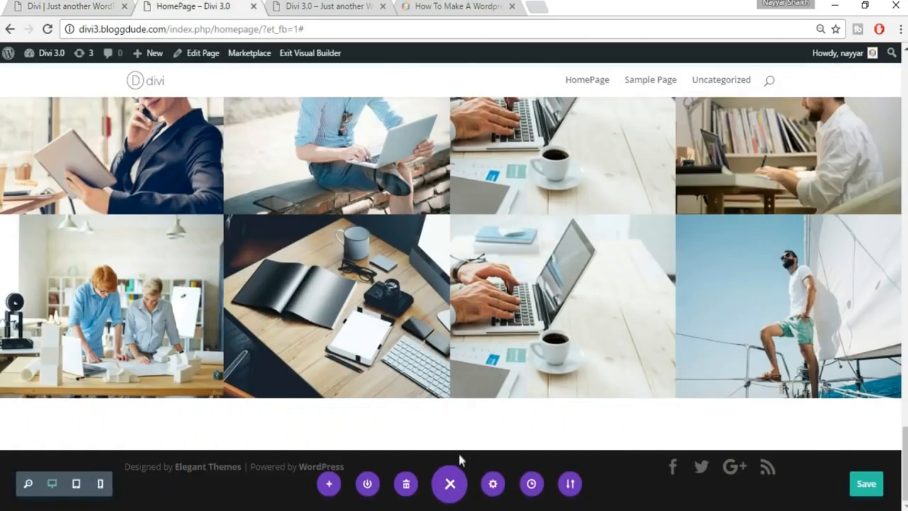
# Step: Add a regular section below the image grid with a one-column row holding a Call To Action module
pyautogui.click(448, 451)
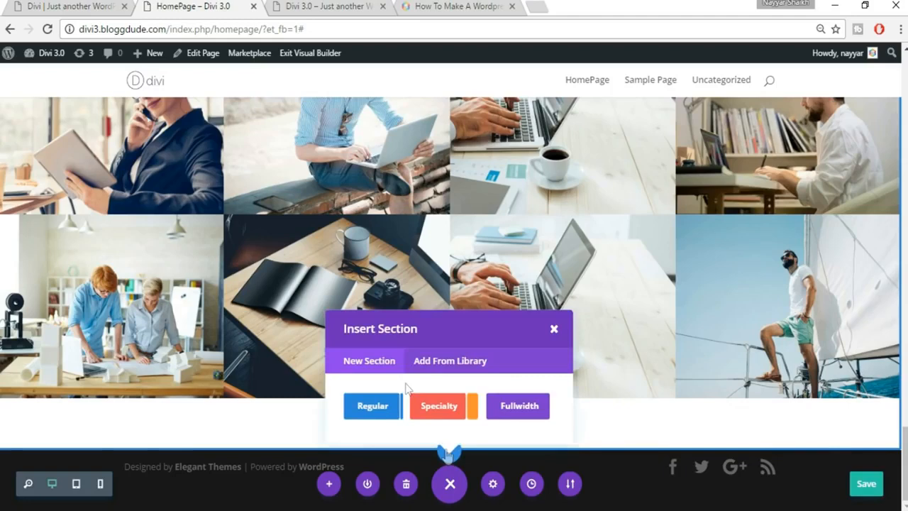
pyautogui.click(371, 405)
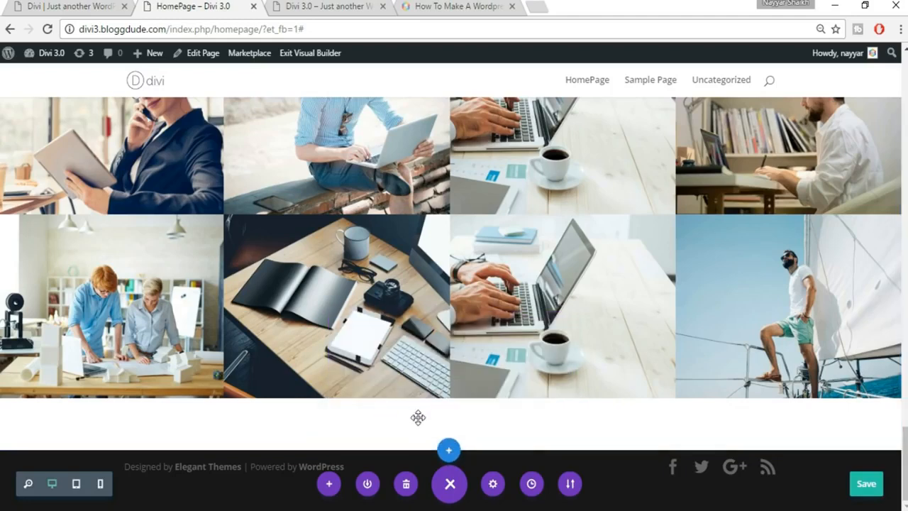
pyautogui.click(377, 350)
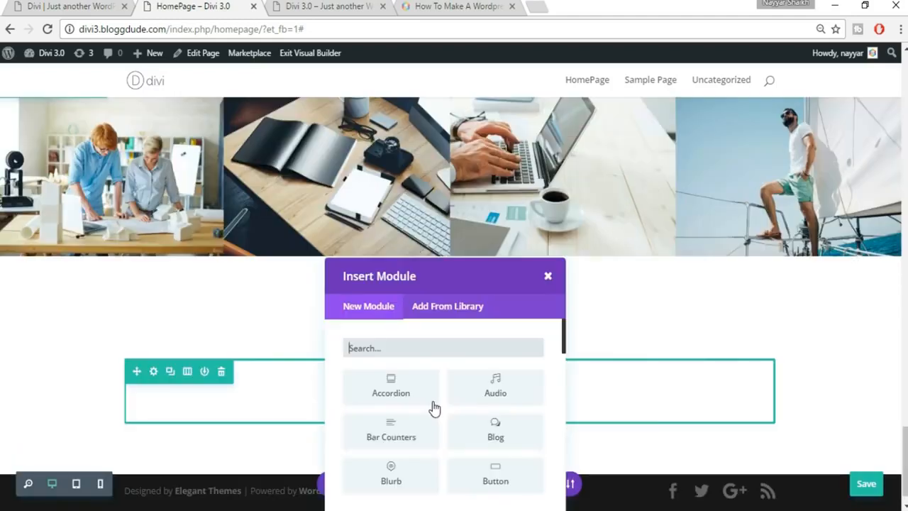
pyautogui.scroll(-2, 412, 333)
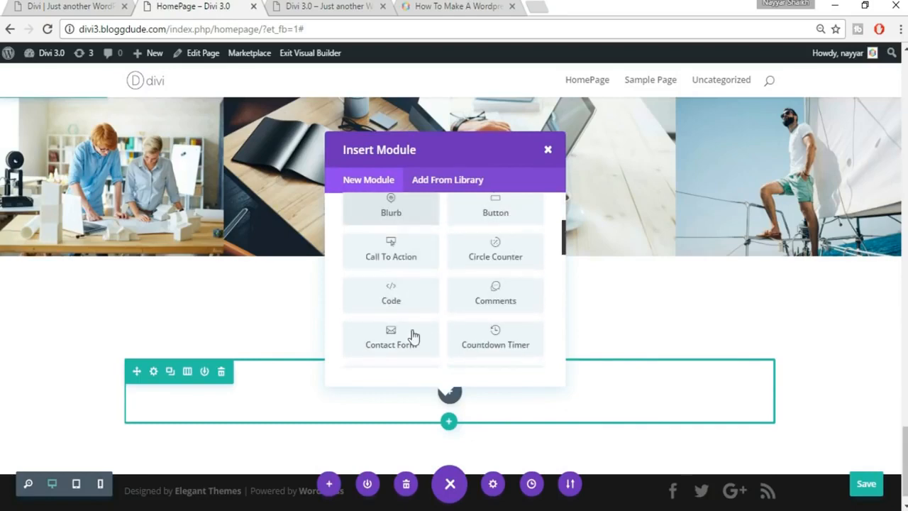
pyautogui.click(398, 261)
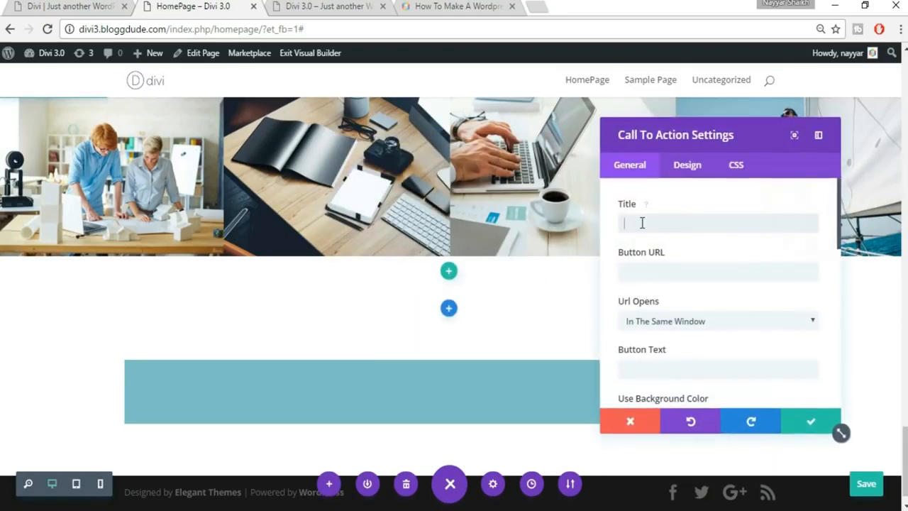
# Step: Title the call-to-action 'LATEST POST' and paste the demo site's Lorem ipsum subtitle as its content
pyautogui.click(642, 223)
pyautogui.write('LATEST POST')
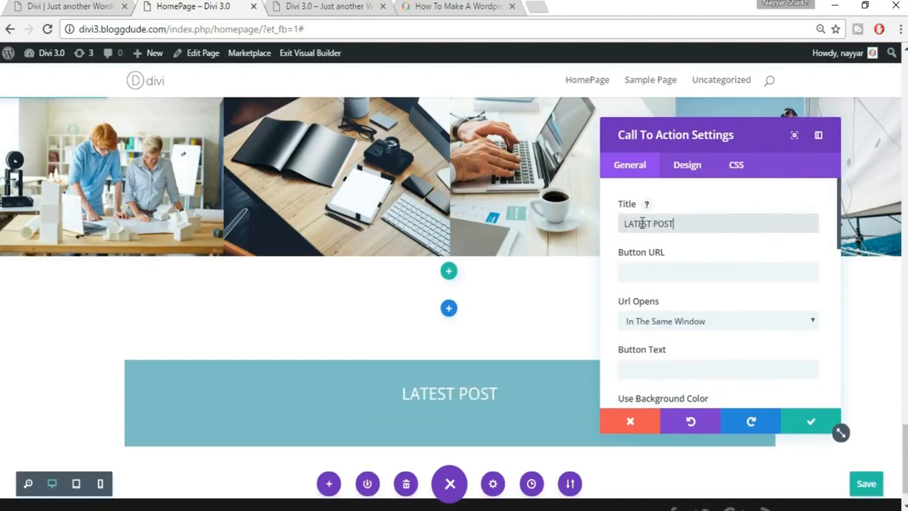
pyautogui.scroll(-5, 745, 322)
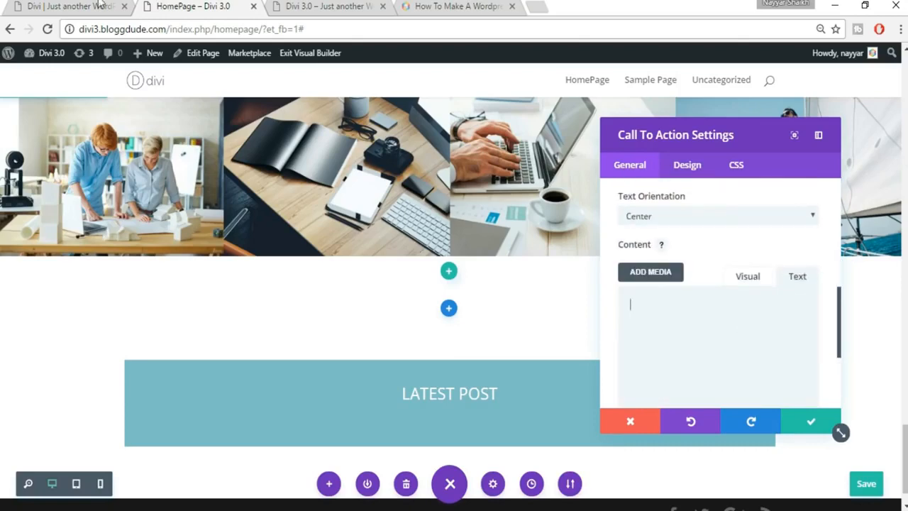
pyautogui.click(32, 5)
pyautogui.moveTo(704, 203); pyautogui.dragTo(193, 205)
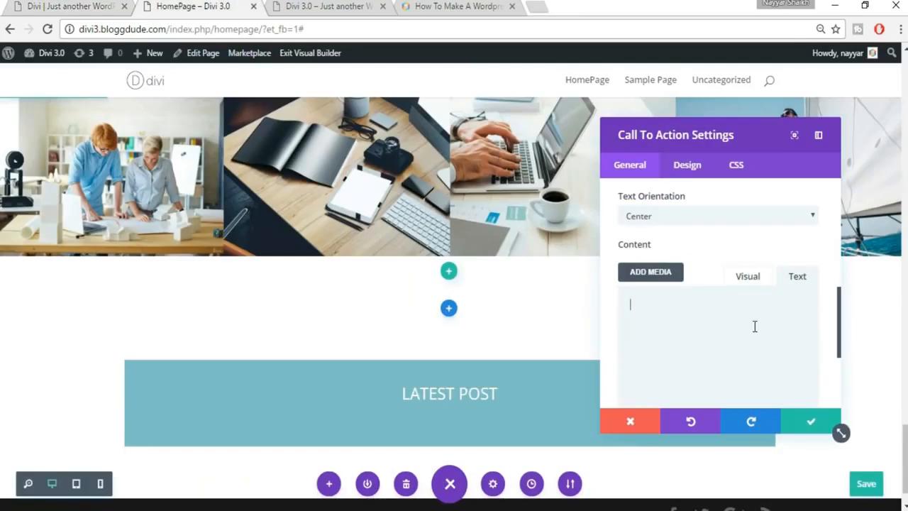
pyautogui.write('Lorem ipsum dolor sit amet, consectetur adipiscing elit. Donec bibendum rhoncus feugiat.')
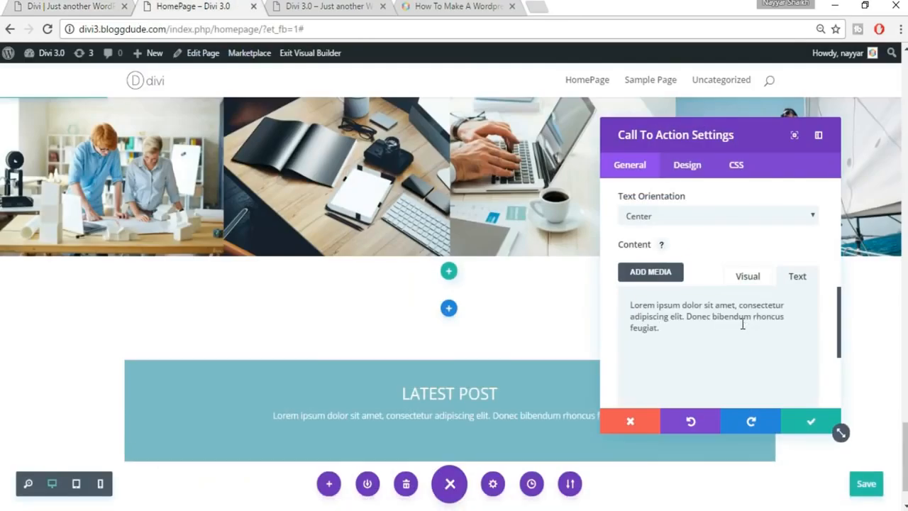
# Step: Turn off the call-to-action background colour and switch its text colour to dark
pyautogui.scroll(1, 742, 324)
pyautogui.scroll(1, 693, 241)
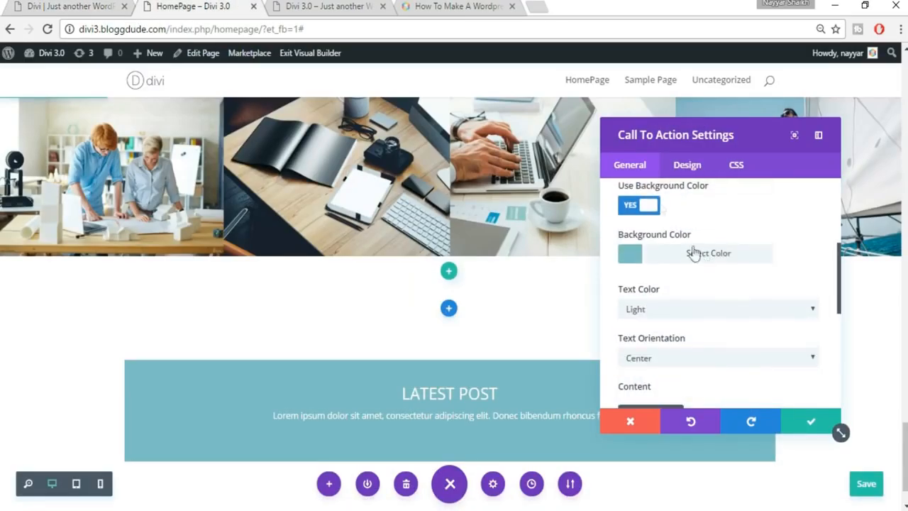
pyautogui.click(658, 207)
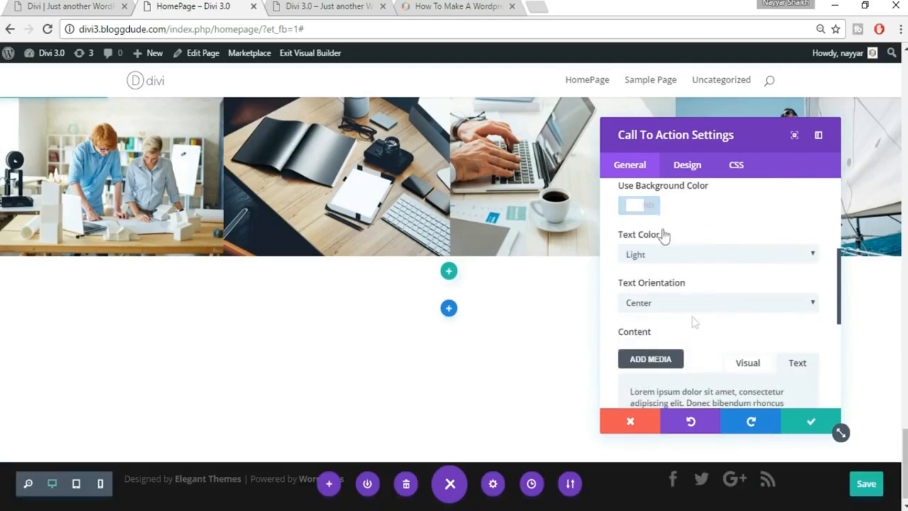
pyautogui.click(679, 264)
# Step: Give LATEST POST dark text, a 40px header with 10px letter spacing, and 16 body size, then apply
pyautogui.click(681, 285)
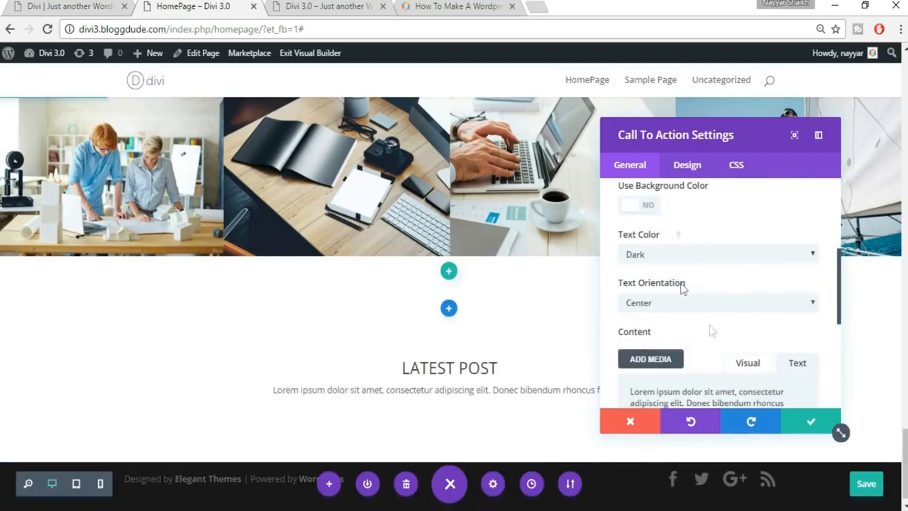
pyautogui.click(688, 169)
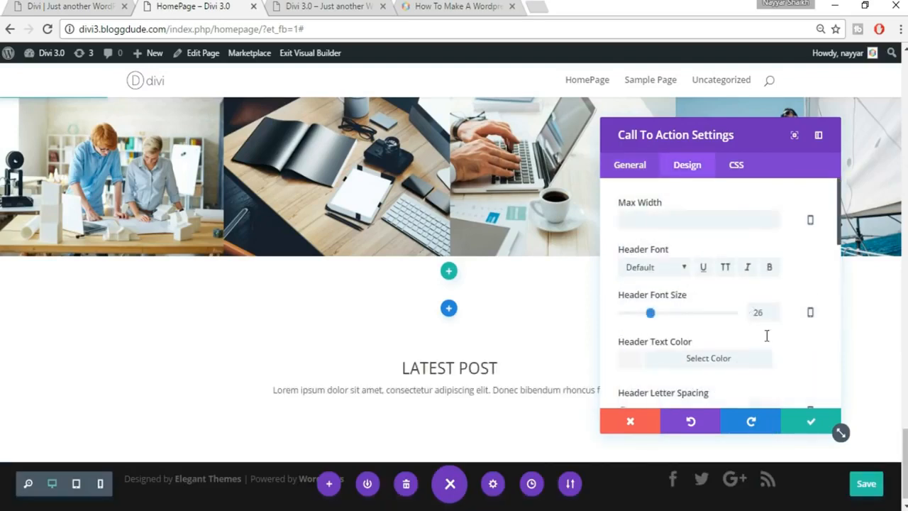
pyautogui.scroll(-2, 764, 300)
pyautogui.moveTo(769, 238); pyautogui.dragTo(744, 238)
pyautogui.write('40px')
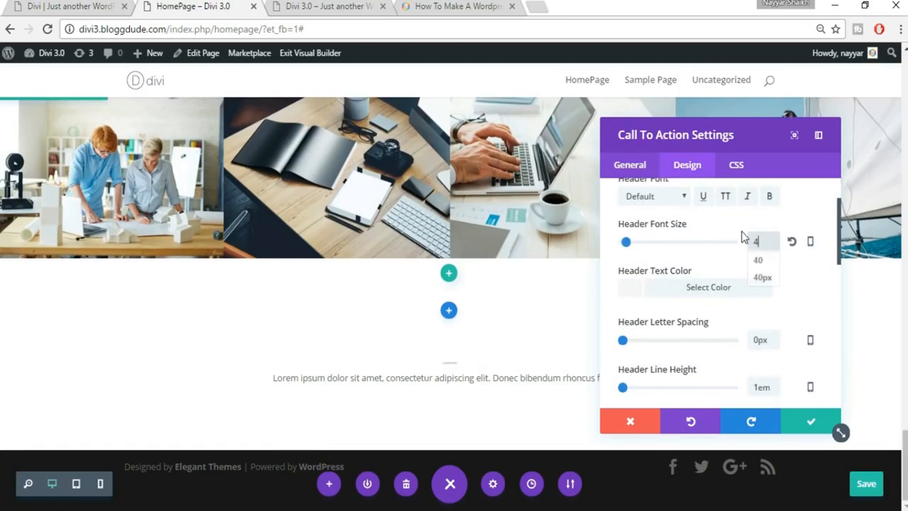
pyautogui.moveTo(767, 339); pyautogui.dragTo(752, 339)
pyautogui.write('10px')
pyautogui.scroll(-2, 817, 312)
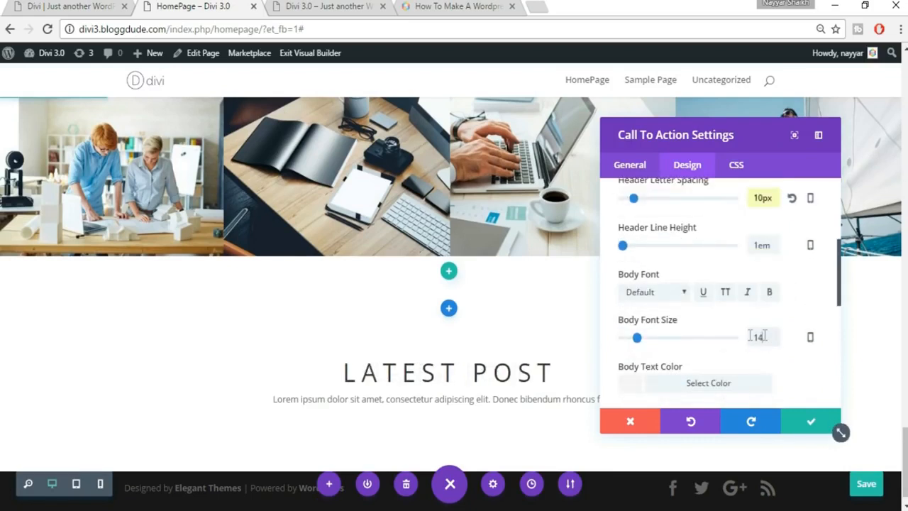
pyautogui.moveTo(764, 336); pyautogui.dragTo(740, 341)
pyautogui.write('16')
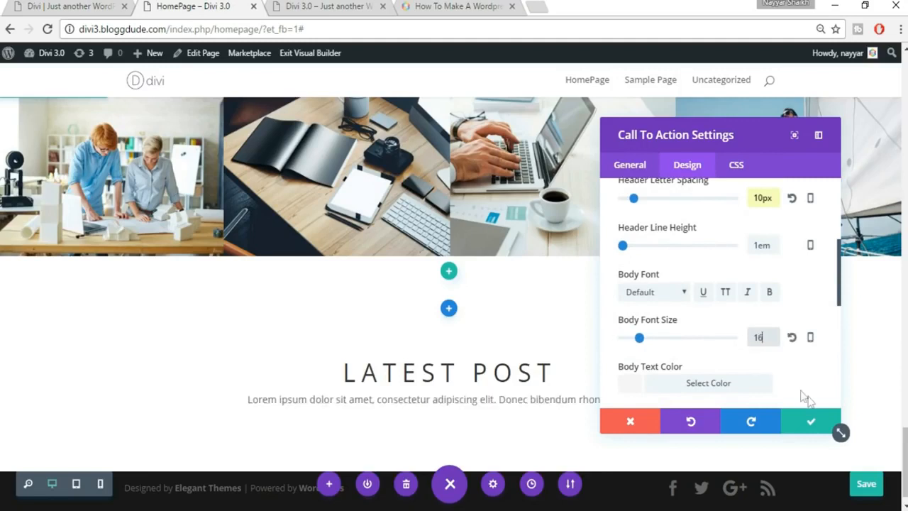
pyautogui.click(810, 424)
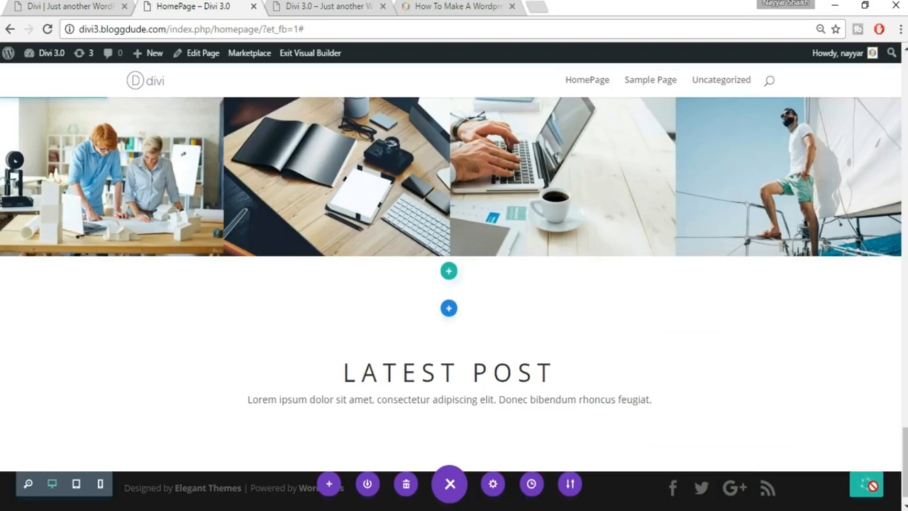
pyautogui.click(32, 4)
pyautogui.scroll(-2, 472, 326)
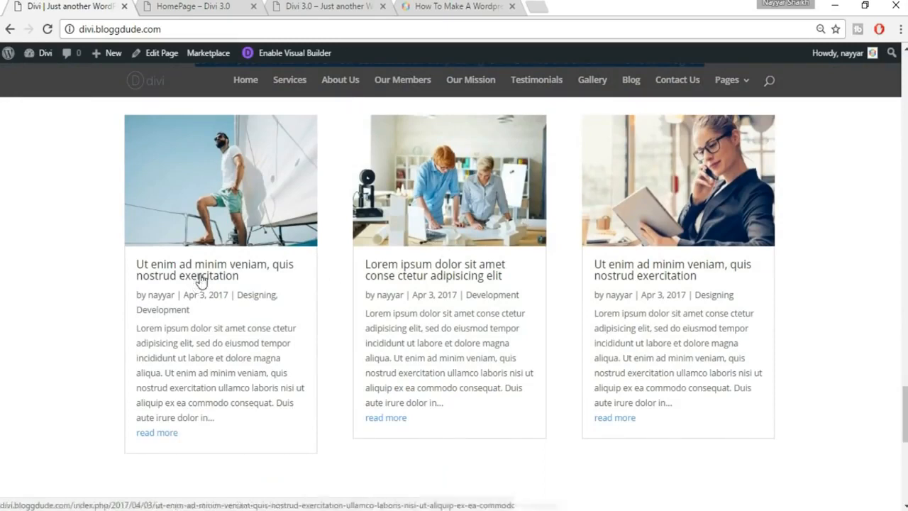
pyautogui.scroll(1, 797, 293)
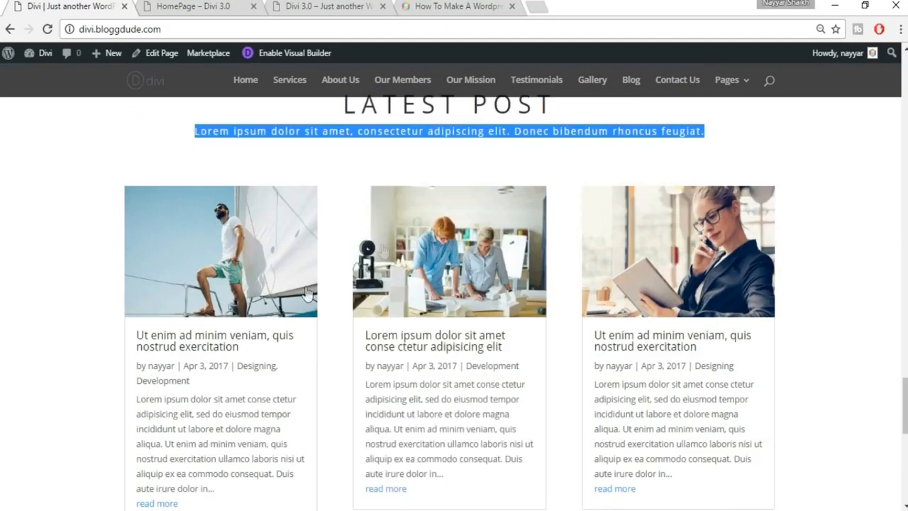
pyautogui.scroll(-2, 782, 304)
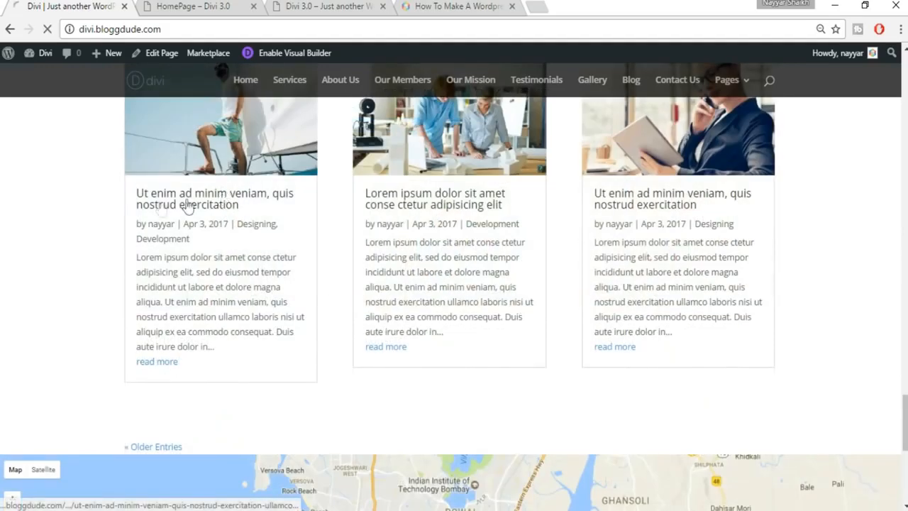
pyautogui.click(215, 204)
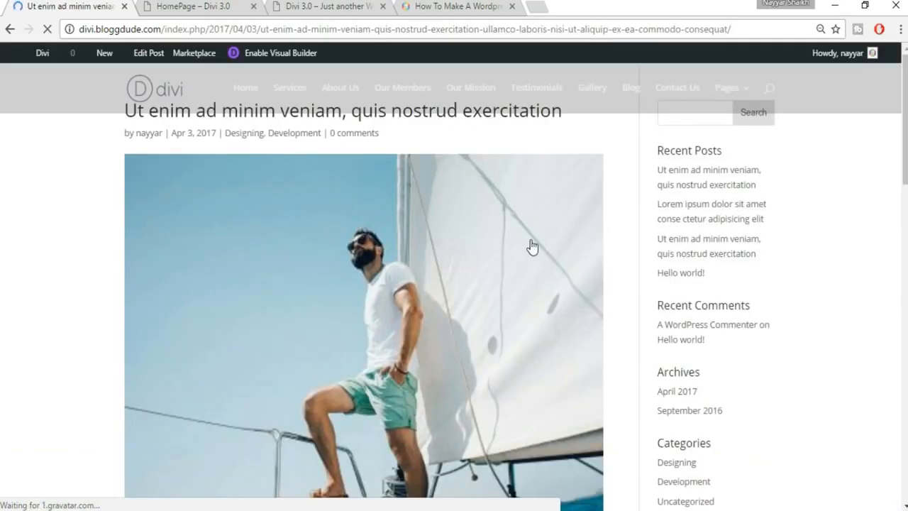
pyautogui.moveTo(905, 157); pyautogui.dragTo(905, 289)
pyautogui.moveTo(905, 246); pyautogui.dragTo(905, 125)
pyautogui.click(198, 5)
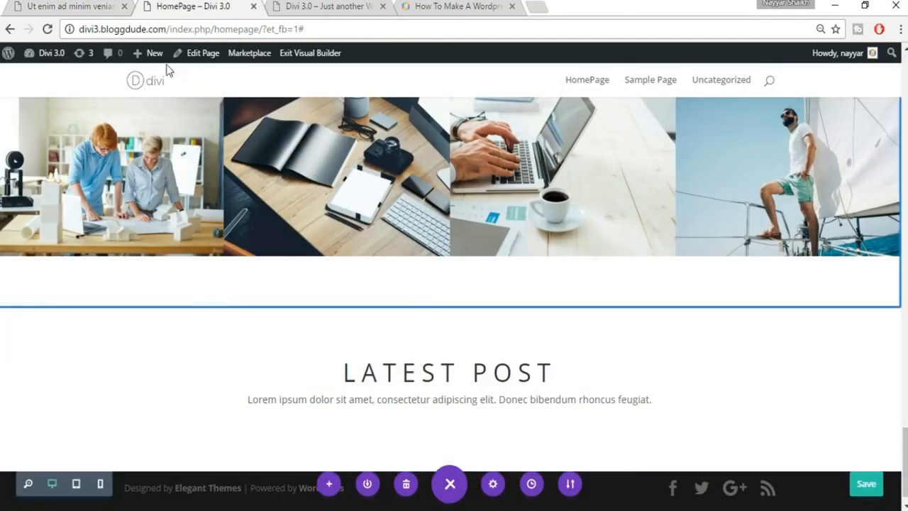
# Step: Start a new post titled 'Ut enim ad minim veniam, quis nostrud exercitation' copied from the demo post
pyautogui.moveTo(153, 63)
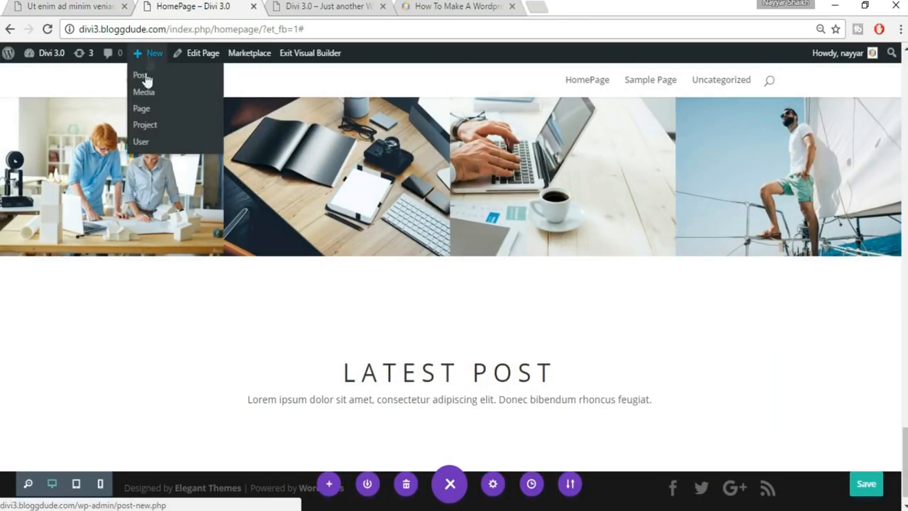
pyautogui.click(146, 75)
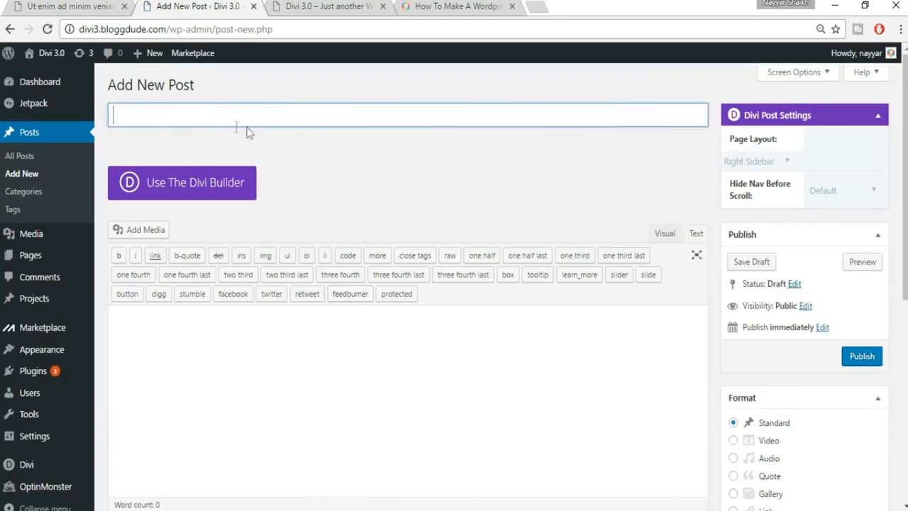
pyautogui.click(31, 6)
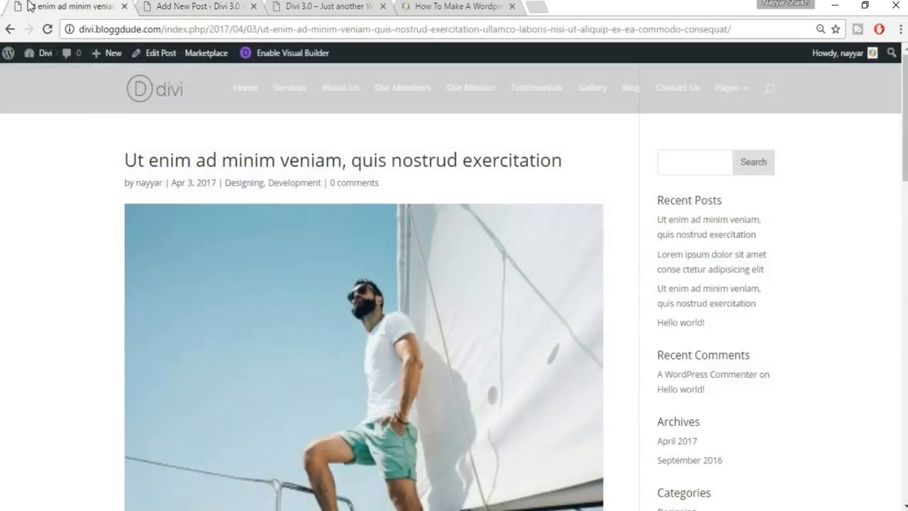
pyautogui.moveTo(560, 157); pyautogui.dragTo(122, 163)
pyautogui.hotkey('ctrl', 'c')
pyautogui.click(227, 4)
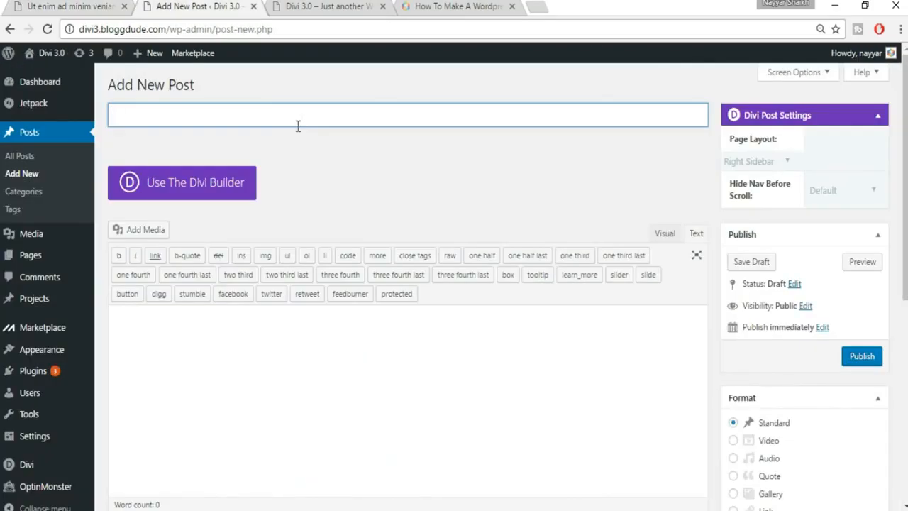
pyautogui.hotkey('ctrl', 'v')
# Step: Switch the editor to Visual and copy the demo post's body text
pyautogui.click(668, 243)
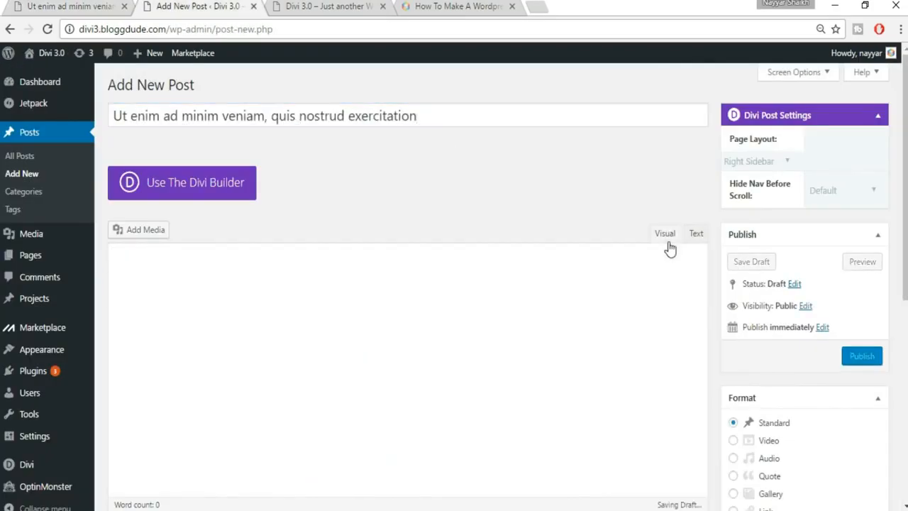
pyautogui.click(78, 6)
pyautogui.scroll(-6, 314, 291)
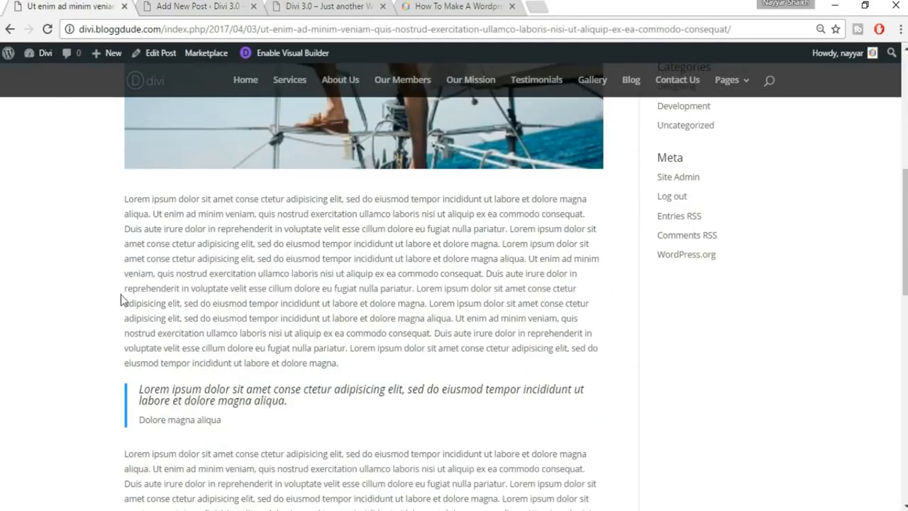
pyautogui.moveTo(120, 186); pyautogui.dragTo(320, 289)
pyautogui.hotkey('ctrl', 'Tab')
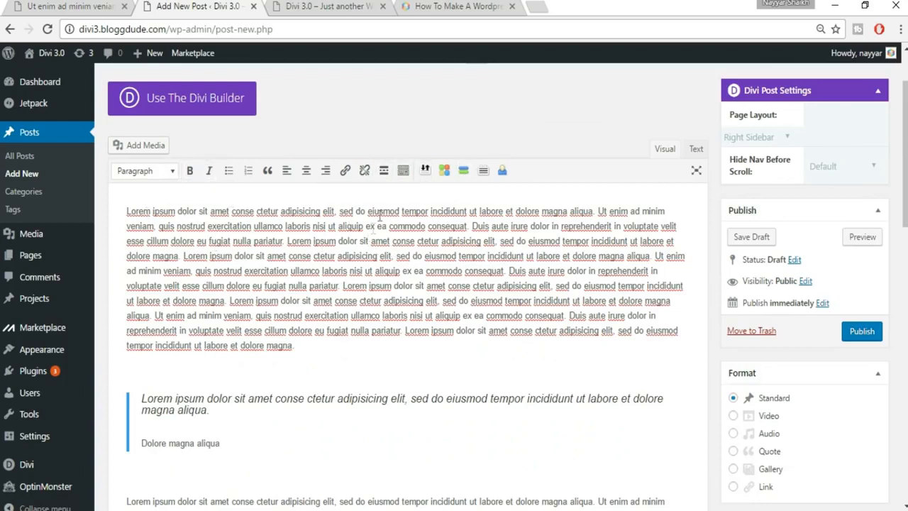
# Step: Show the full formatting toolbar and create a new Design category for the post
pyautogui.click(403, 170)
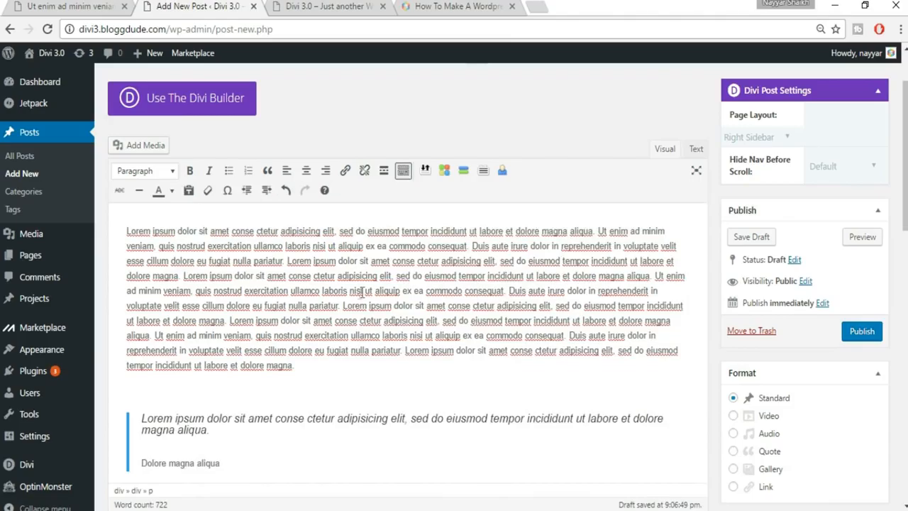
pyautogui.scroll(-10, 305, 309)
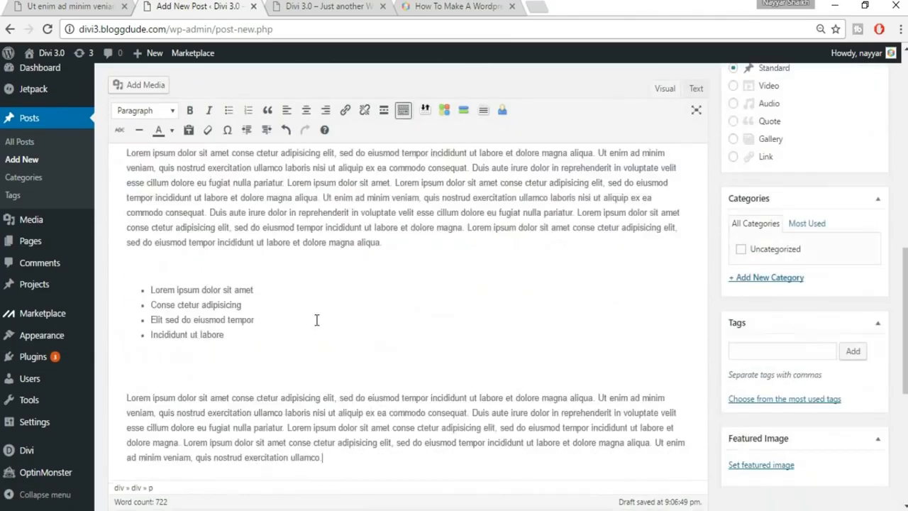
pyautogui.scroll(10, 312, 346)
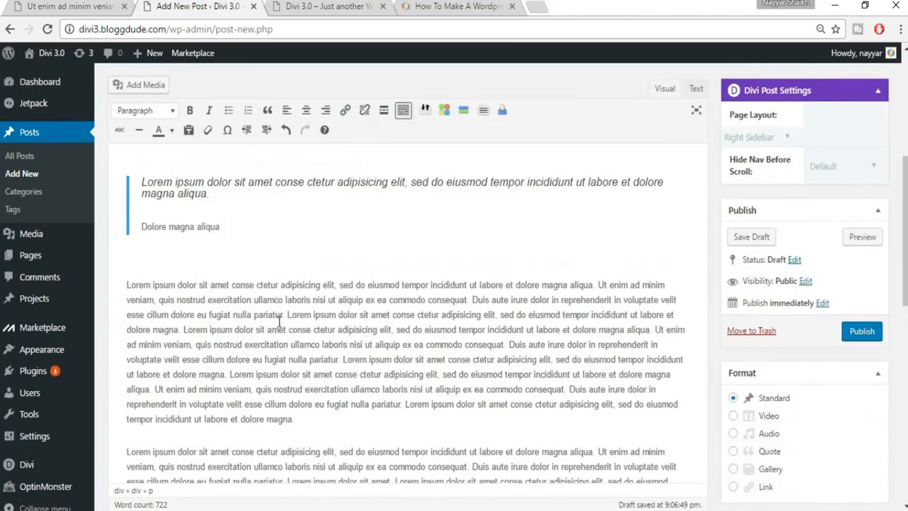
pyautogui.scroll(-2, 759, 267)
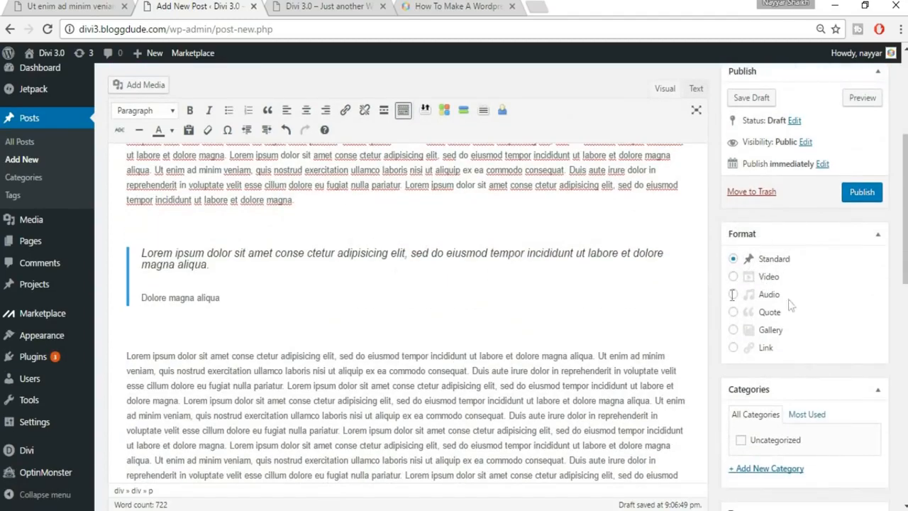
pyautogui.scroll(-2, 773, 171)
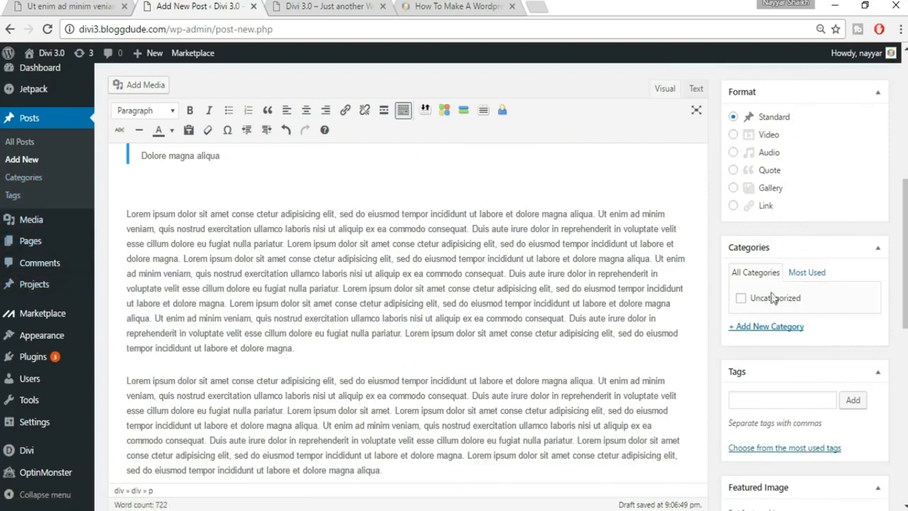
pyautogui.click(775, 334)
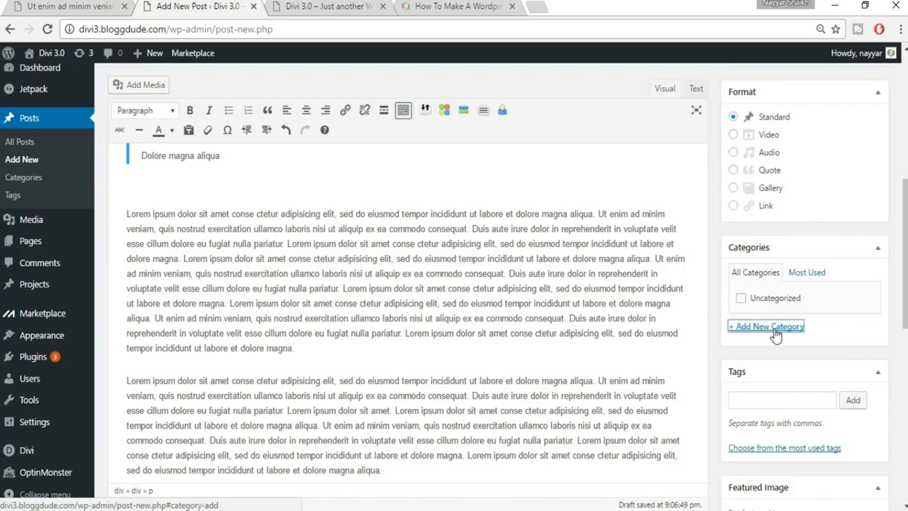
pyautogui.hotkey('ctrl', 'd')
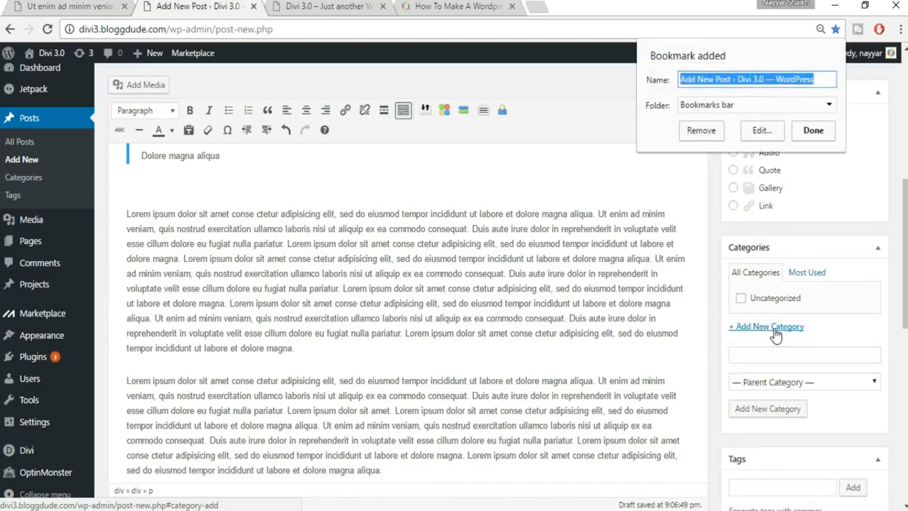
pyautogui.press('Return')
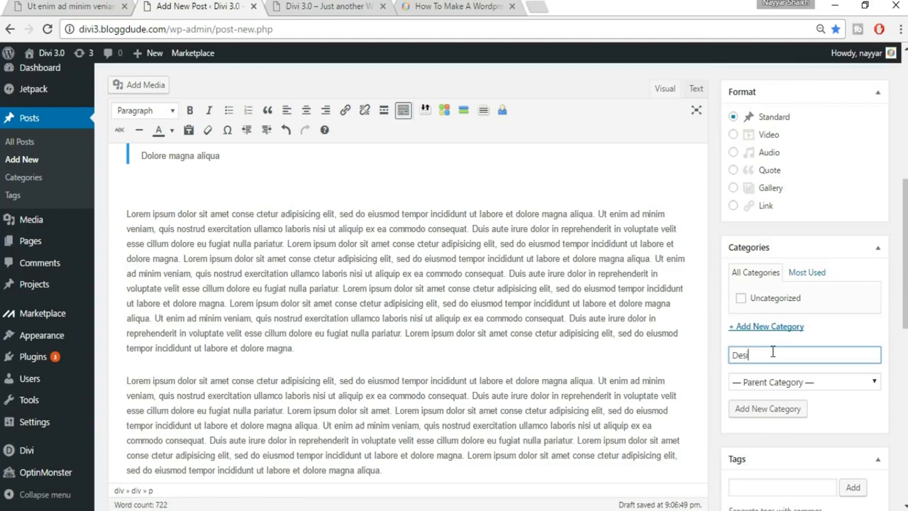
pyautogui.click(776, 416)
# Step: Add the tag 'design' to the post
pyautogui.scroll(-2, 809, 380)
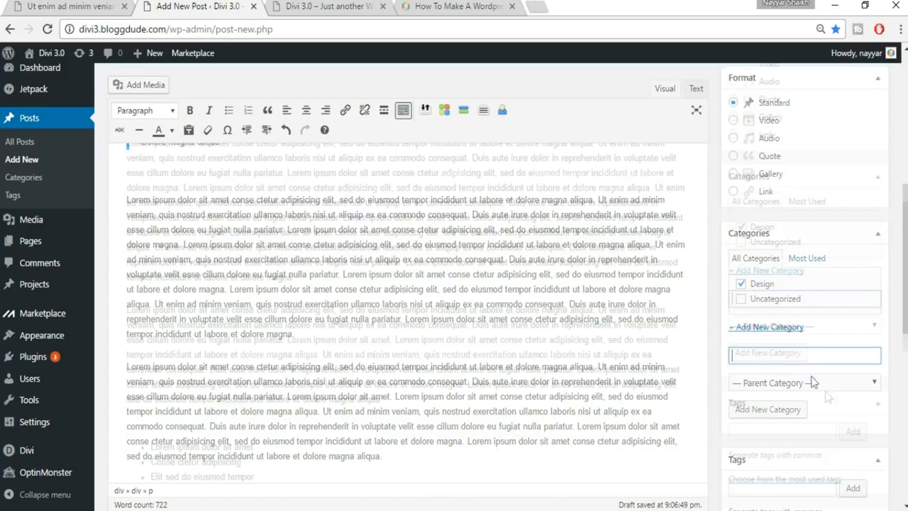
pyautogui.click(787, 366)
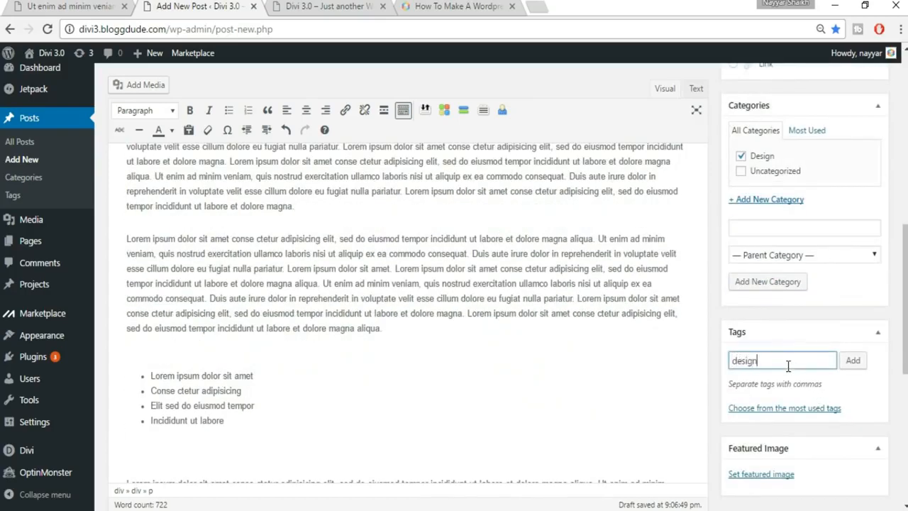
pyautogui.click(845, 363)
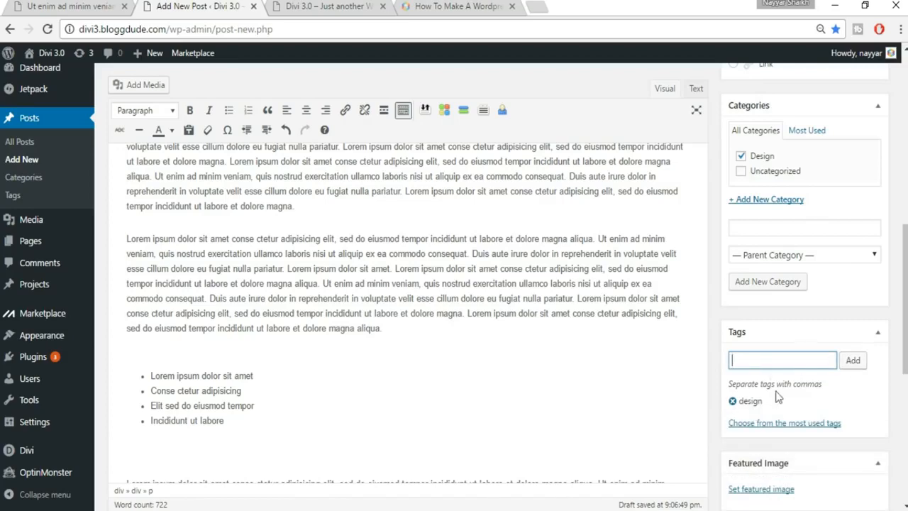
pyautogui.scroll(-3, 804, 404)
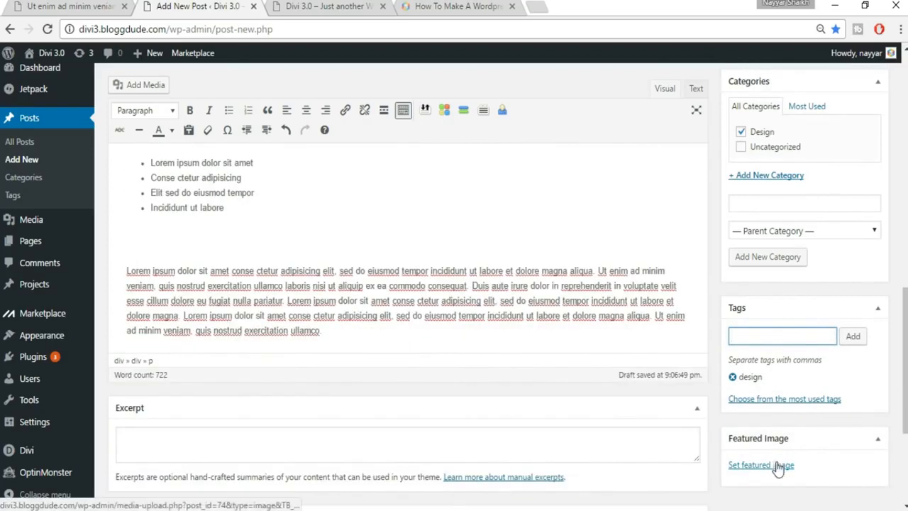
# Step: Set the sailboat photo from the Media Library as the post's featured image
pyautogui.click(778, 465)
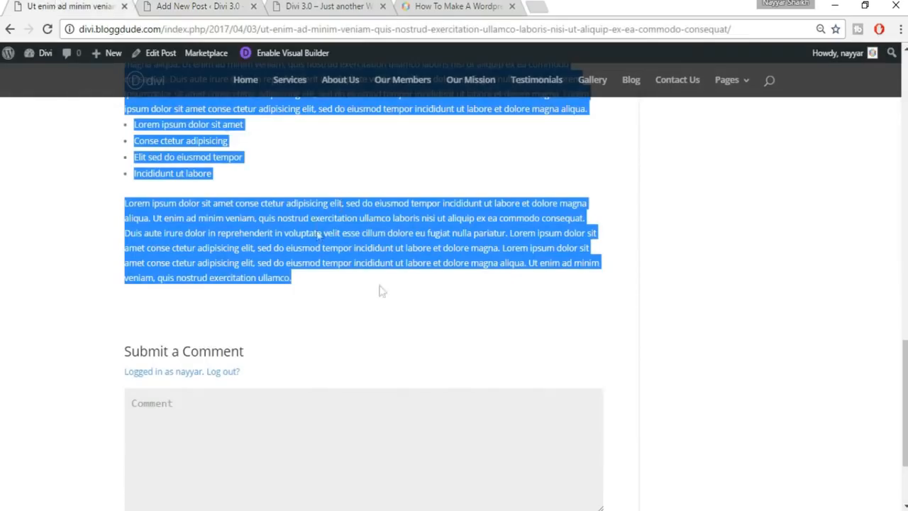
pyautogui.scroll(14, 382, 291)
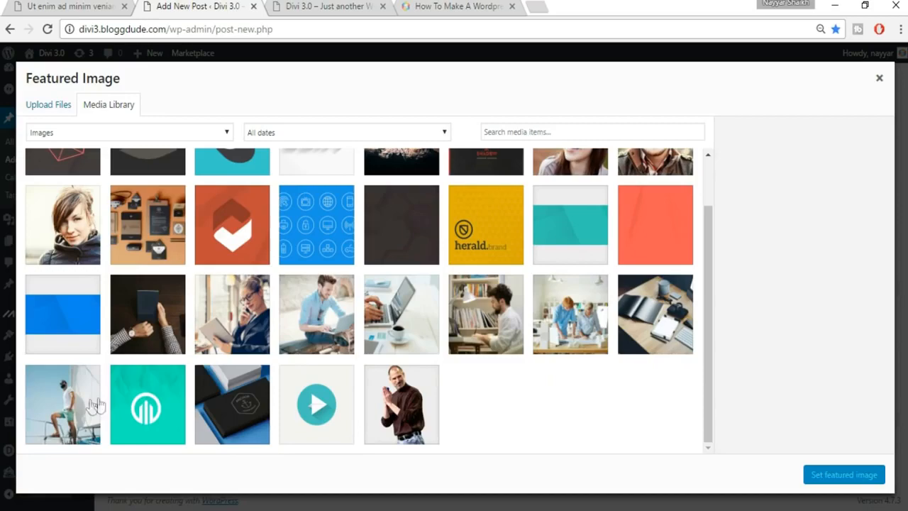
pyautogui.click(85, 406)
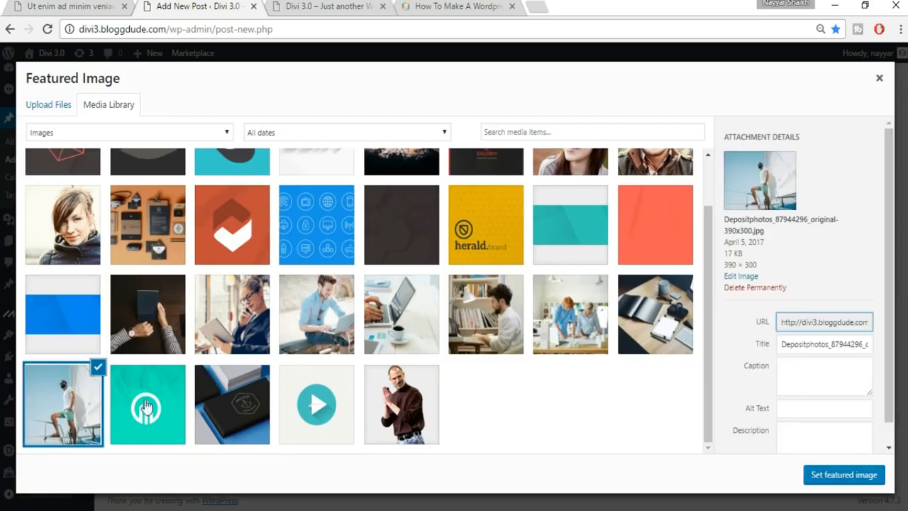
pyautogui.click(842, 477)
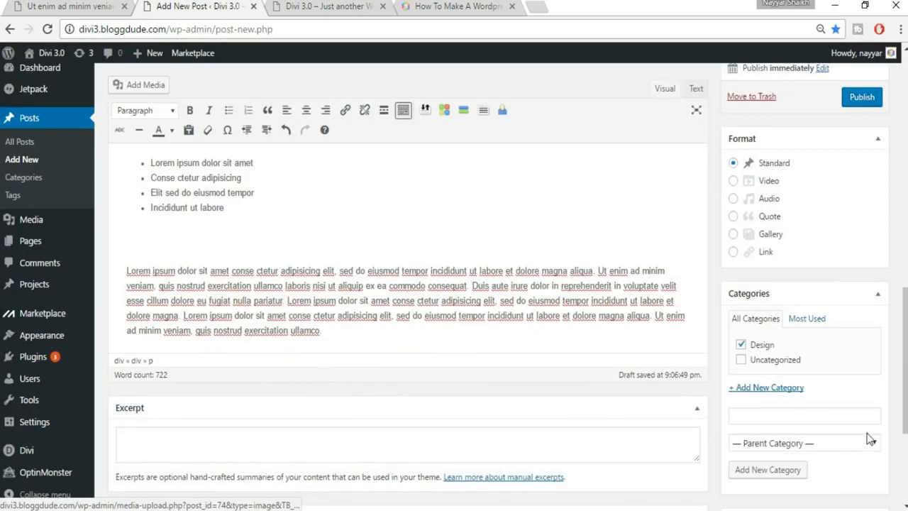
# Step: Publish the Ut enim post
pyautogui.scroll(-3, 871, 429)
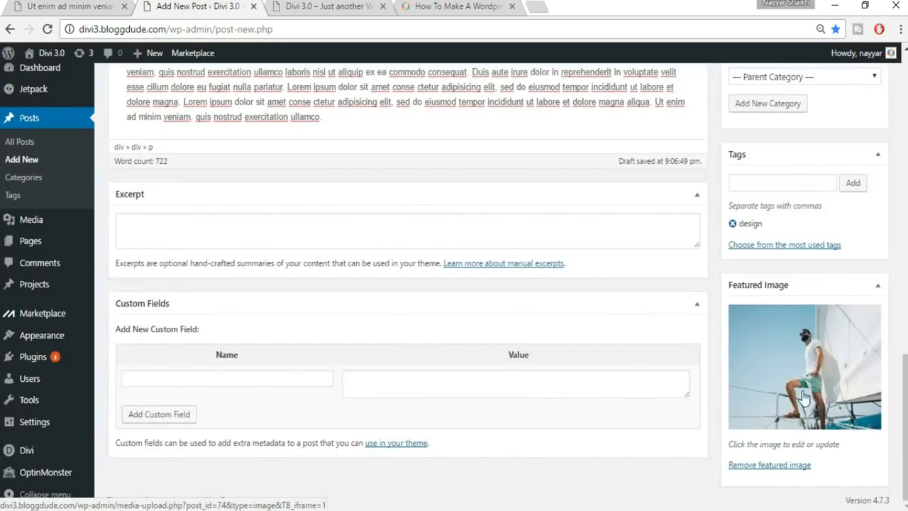
pyautogui.scroll(-1, 844, 390)
pyautogui.scroll(15, 833, 373)
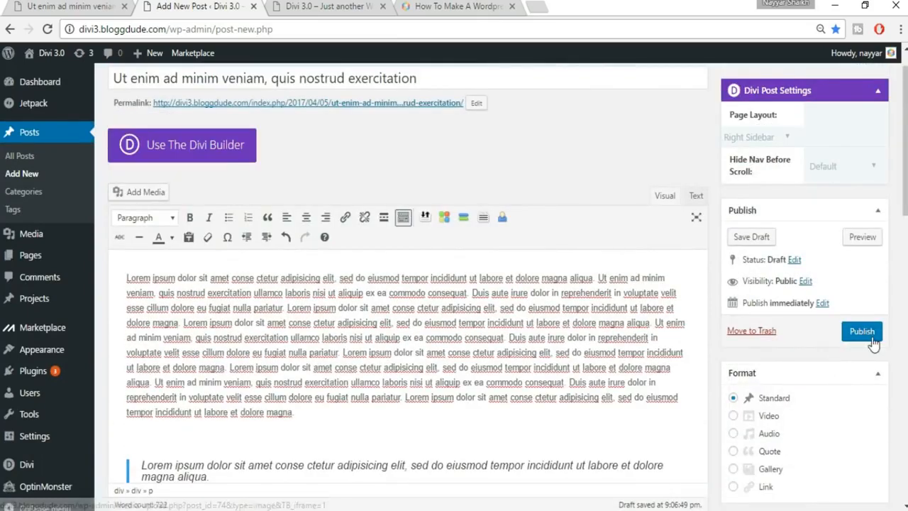
pyautogui.click(873, 339)
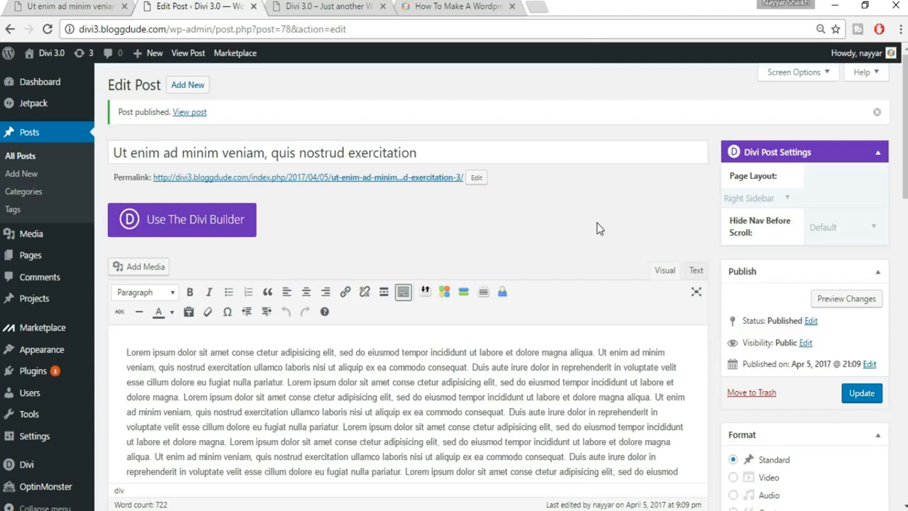
# Step: Open the HomePage from All Pages on the live site and scroll down to its LATEST POST section
pyautogui.moveTo(40, 260)
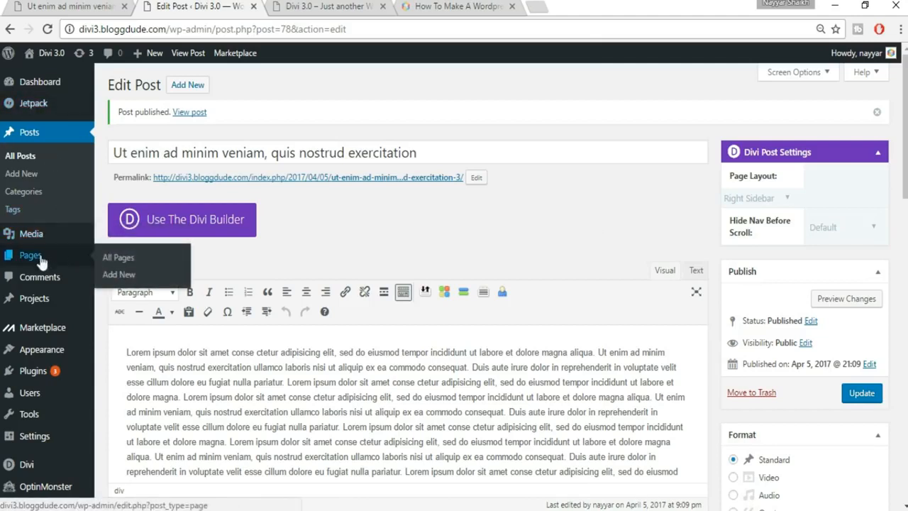
pyautogui.click(27, 268)
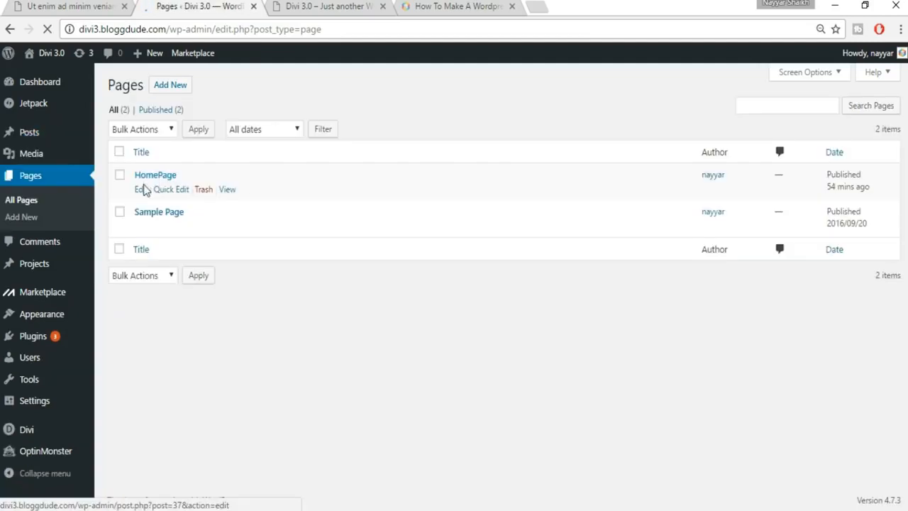
pyautogui.click(227, 190)
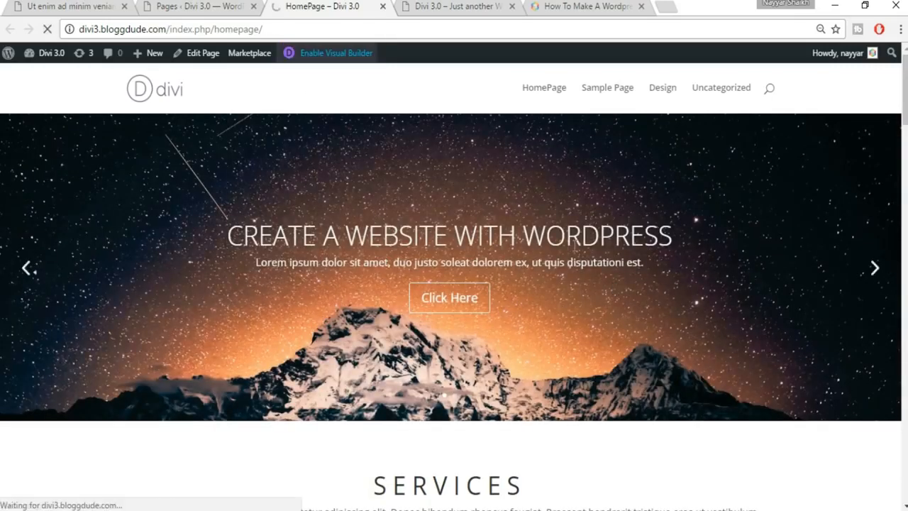
pyautogui.scroll(-15, 454, 312)
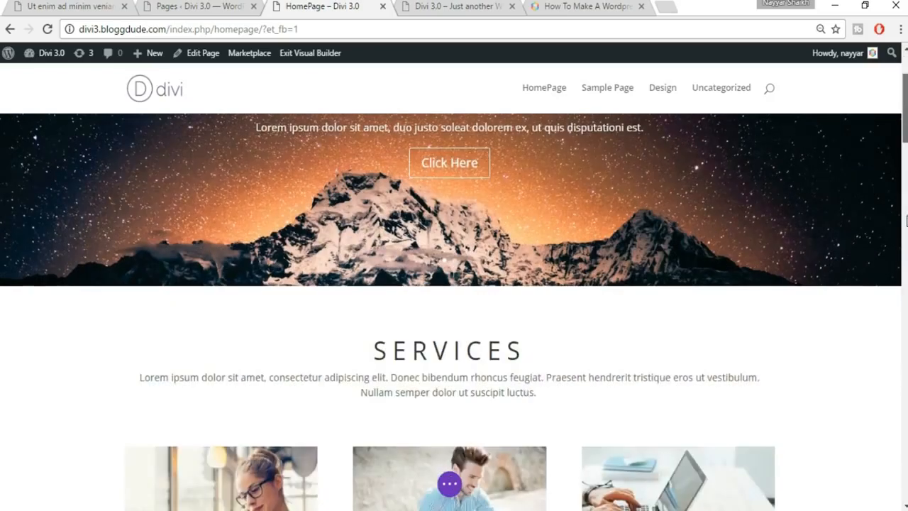
pyautogui.scroll(-15, 890, 504)
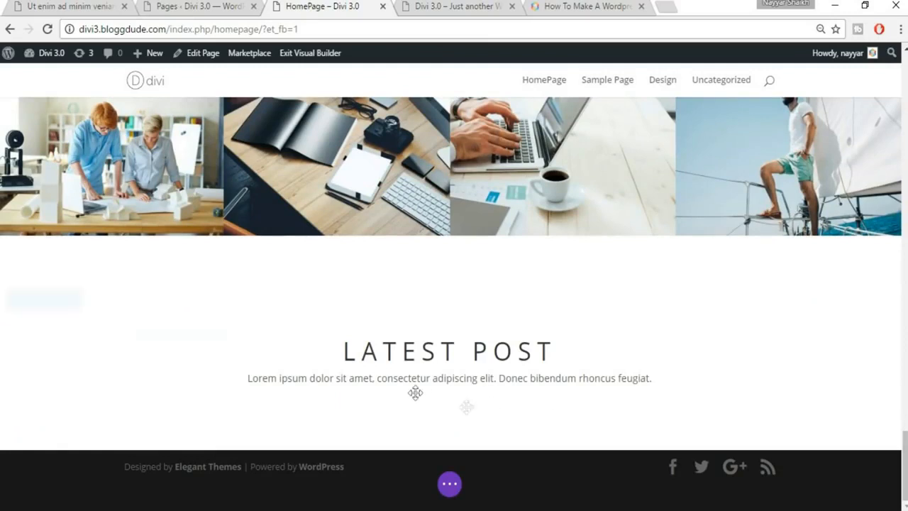
pyautogui.moveTo(443, 362)
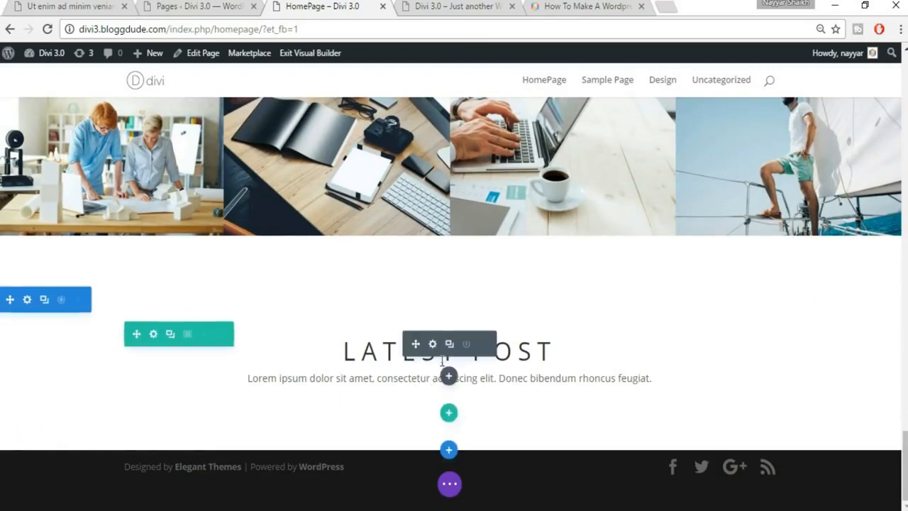
# Step: Insert a one-column row under the LATEST POST heading and place a Blog module in it
pyautogui.click(449, 413)
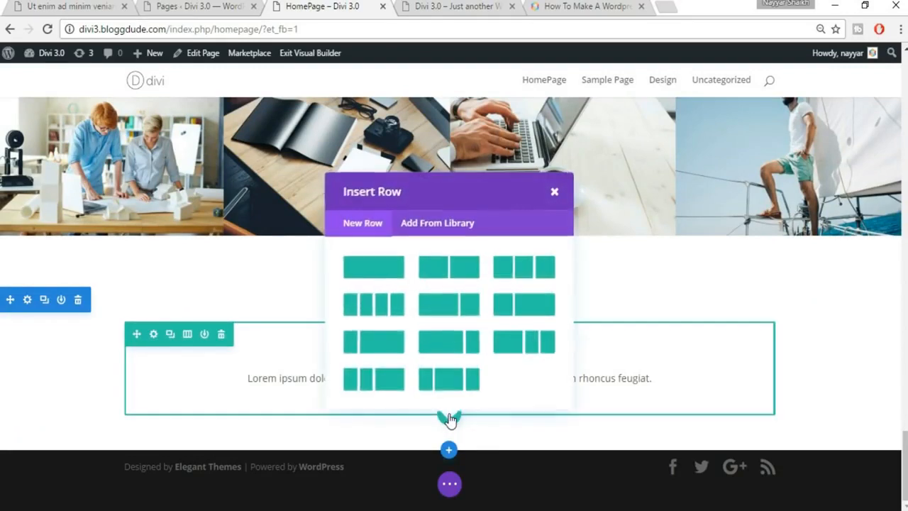
pyautogui.click(374, 270)
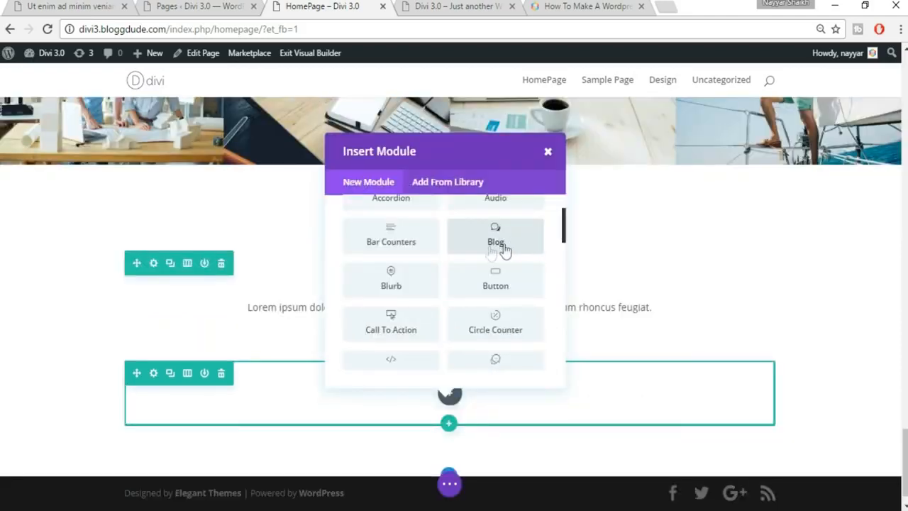
pyautogui.click(517, 244)
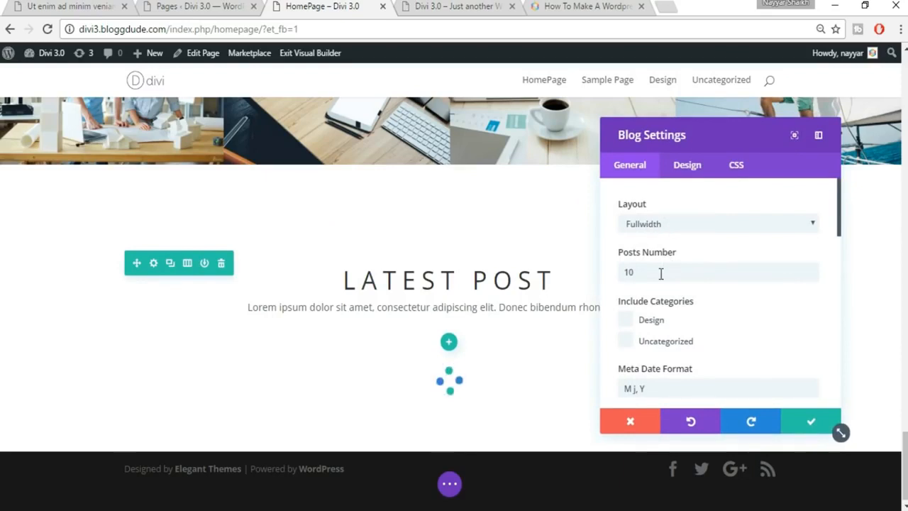
# Step: Set the blog to show 3 posts, limited to the Design category
pyautogui.moveTo(661, 272); pyautogui.dragTo(608, 273)
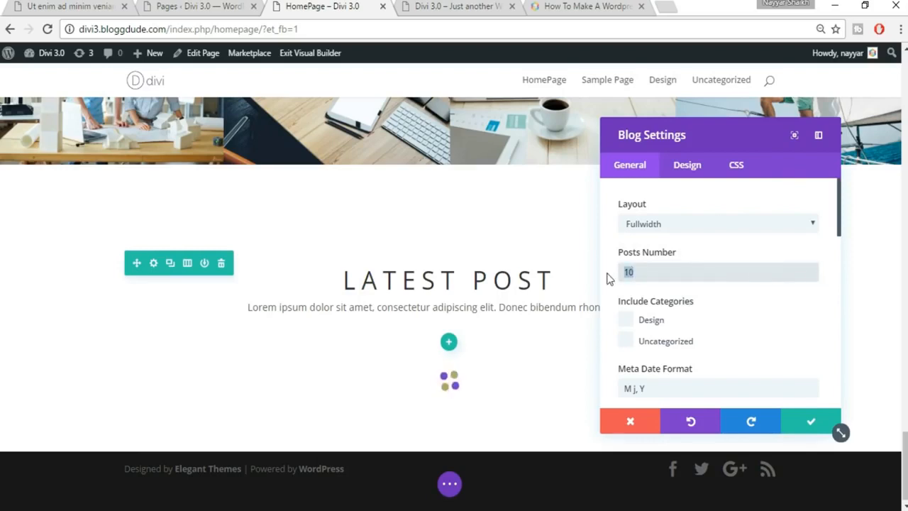
pyautogui.write('3')
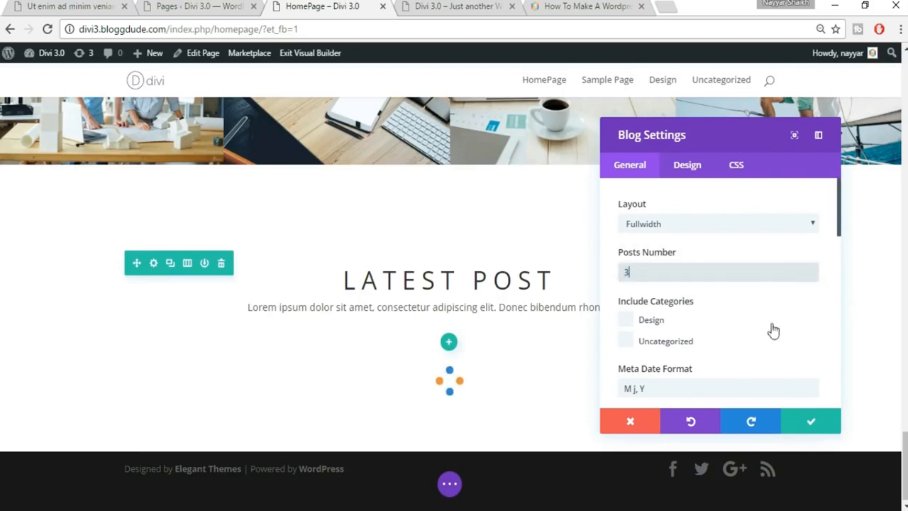
pyautogui.scroll(-1, 641, 273)
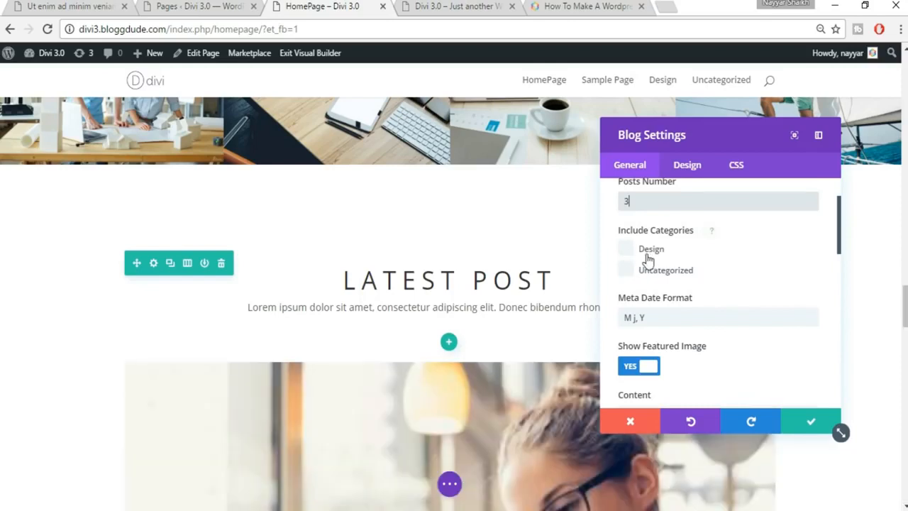
pyautogui.click(627, 251)
pyautogui.scroll(-1, 756, 261)
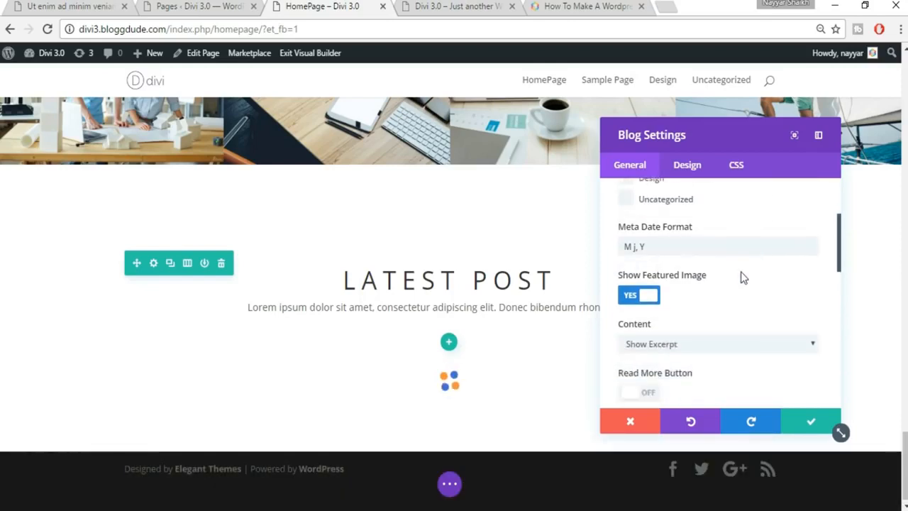
pyautogui.scroll(-1, 750, 270)
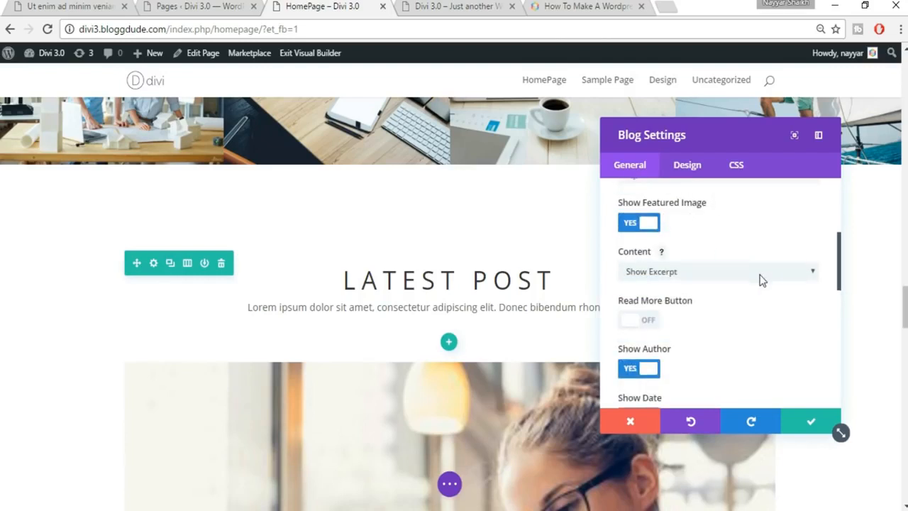
pyautogui.scroll(-1, 761, 279)
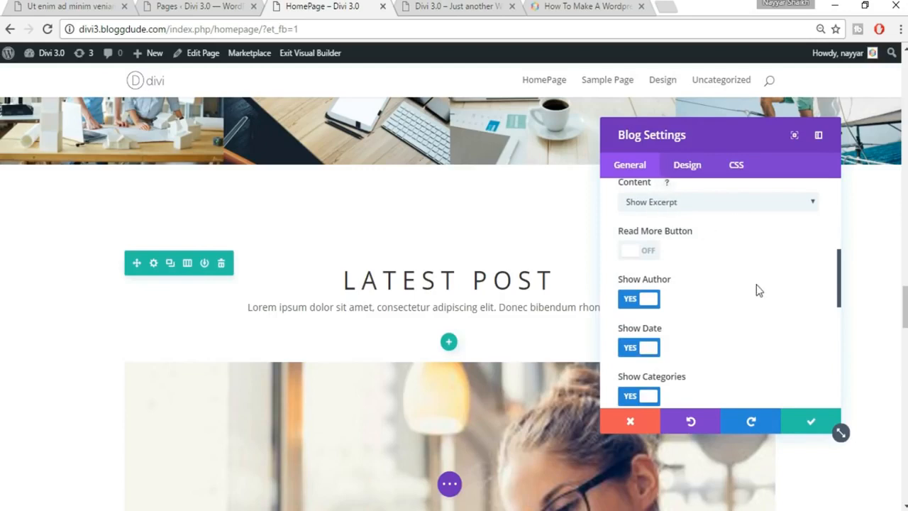
pyautogui.scroll(-1, 756, 285)
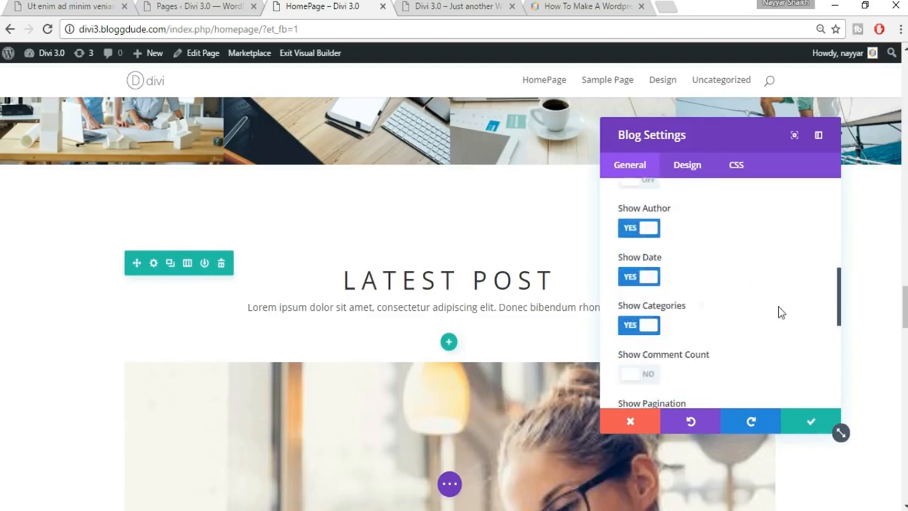
pyautogui.scroll(-2, 780, 313)
# Step: Switch the blog layout to Grid and save the module settings
pyautogui.click(58, 6)
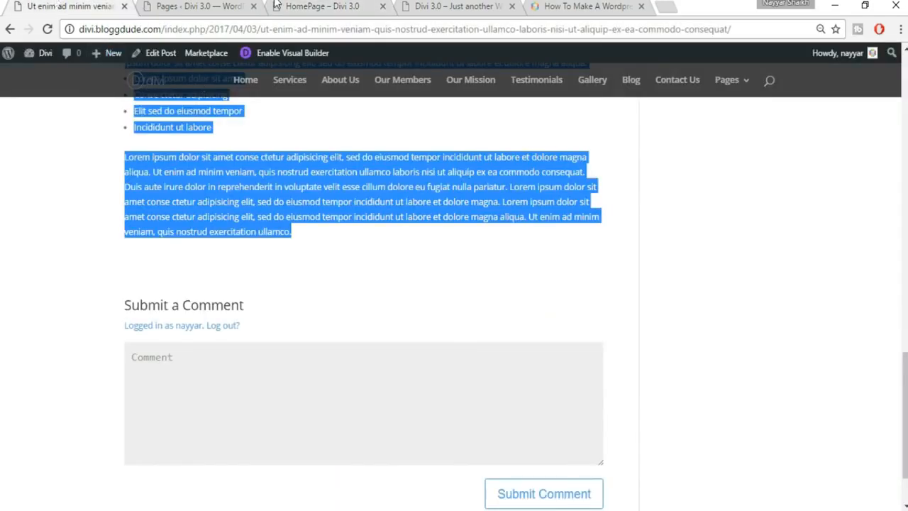
pyautogui.click(276, 6)
pyautogui.scroll(-5, 414, 212)
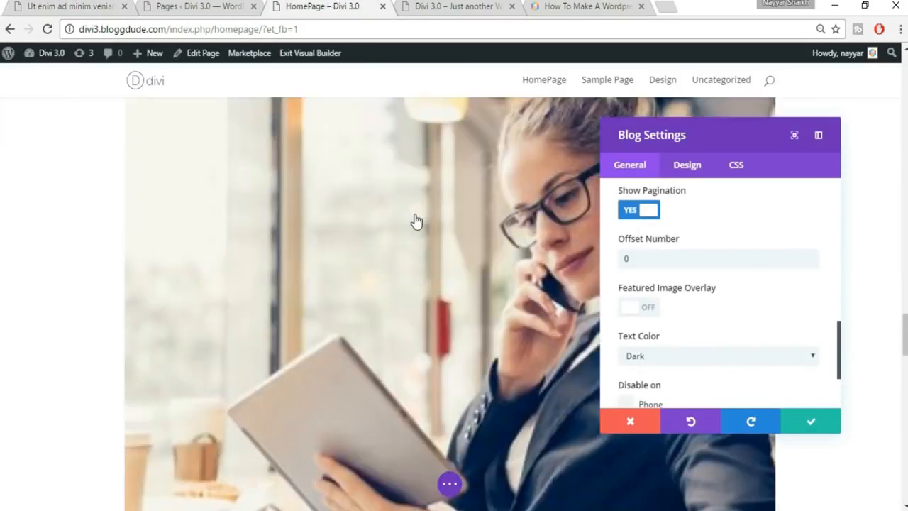
pyautogui.scroll(-3, 417, 221)
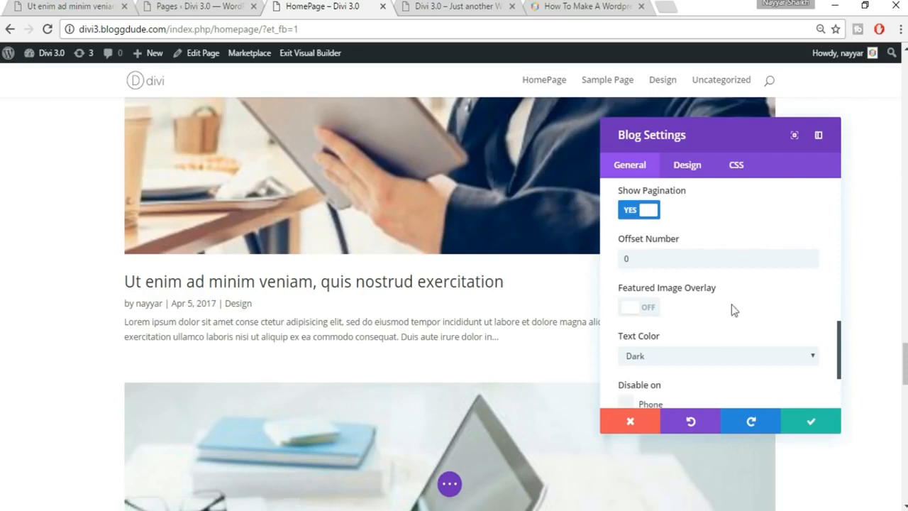
pyautogui.scroll(-3, 734, 310)
pyautogui.scroll(10, 731, 327)
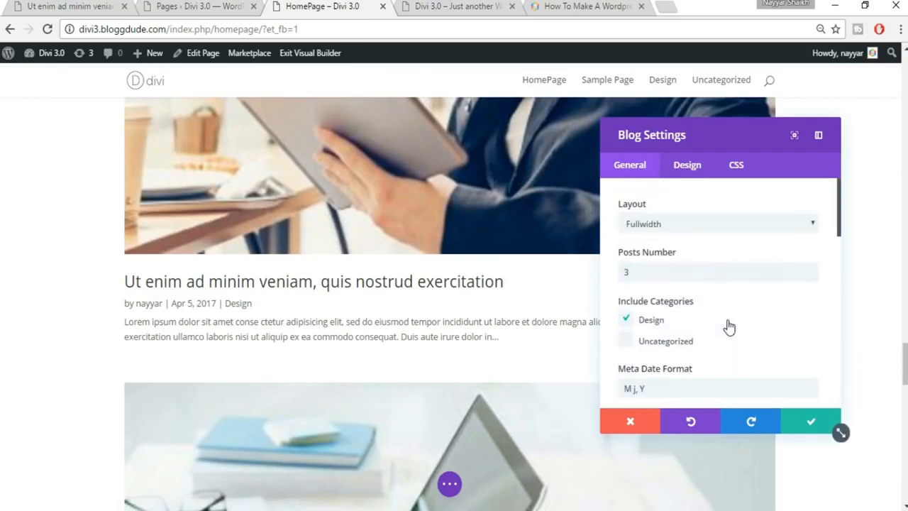
pyautogui.click(706, 224)
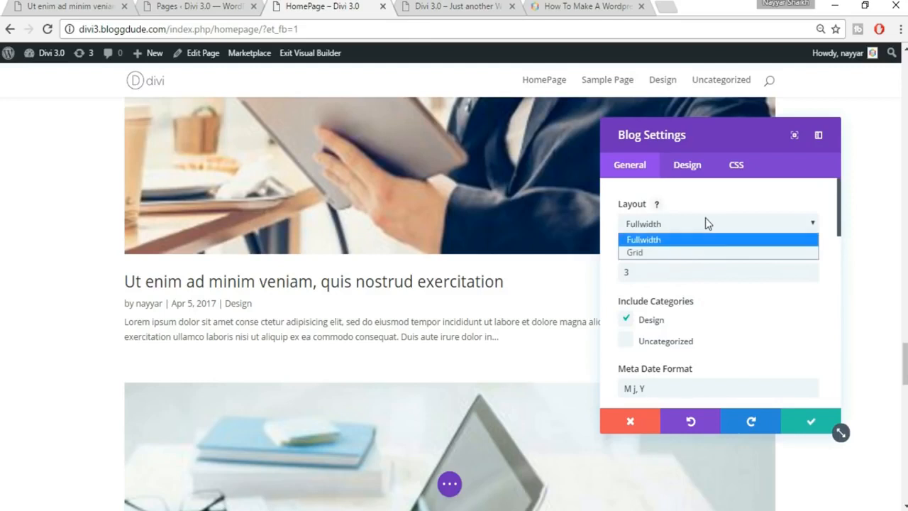
pyautogui.click(656, 253)
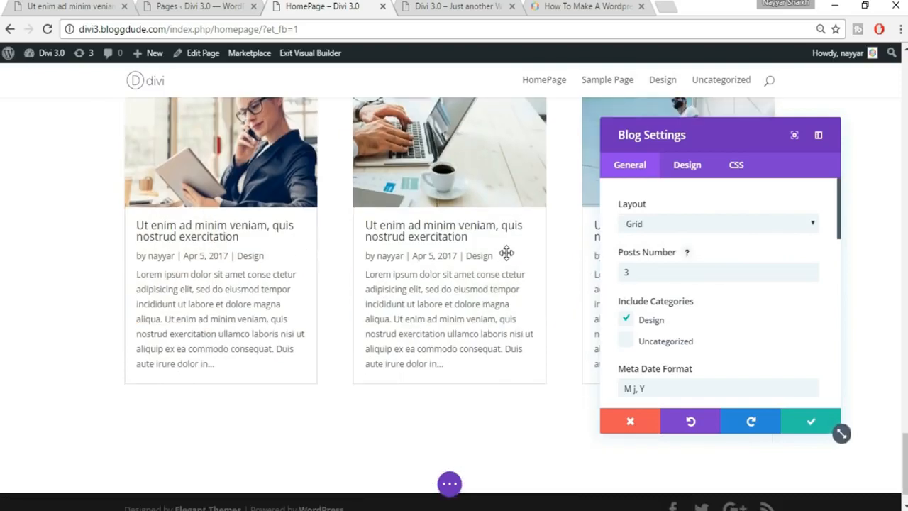
pyautogui.scroll(1, 500, 252)
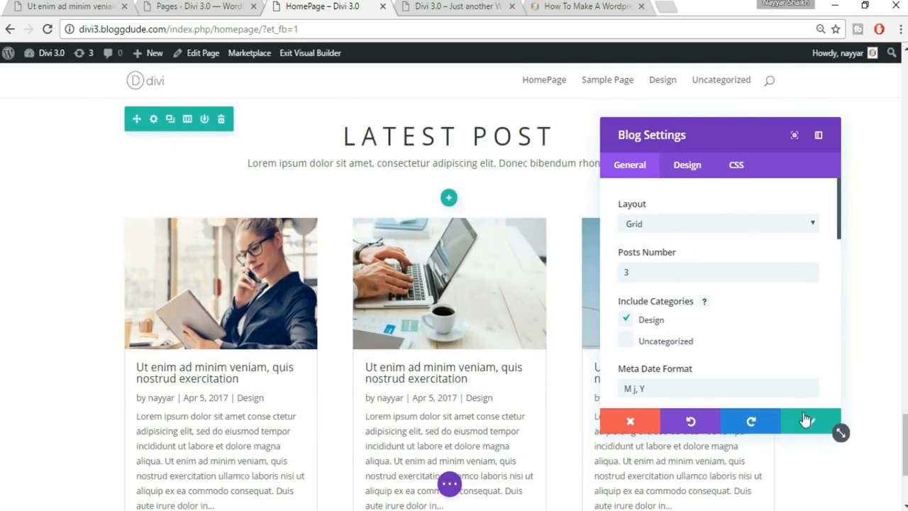
pyautogui.click(809, 424)
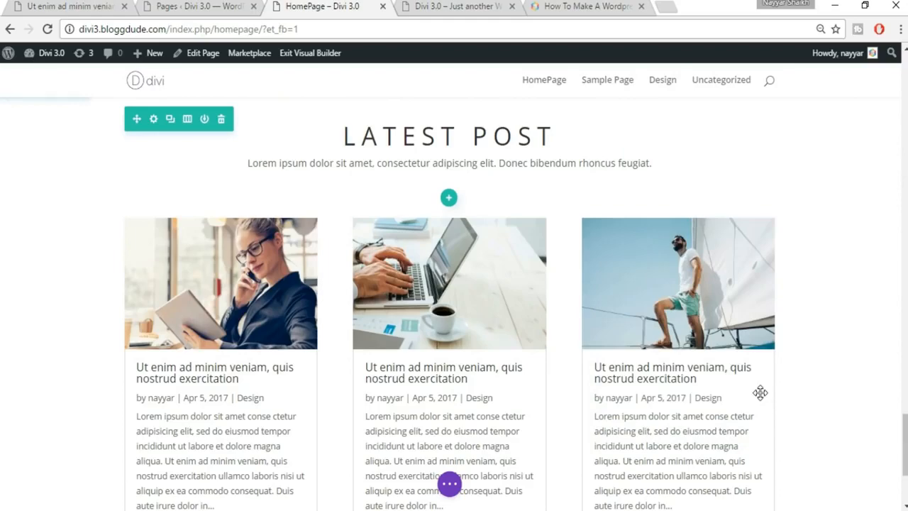
pyautogui.scroll(-1, 426, 248)
pyautogui.scroll(-1, 131, 70)
pyautogui.click(80, 6)
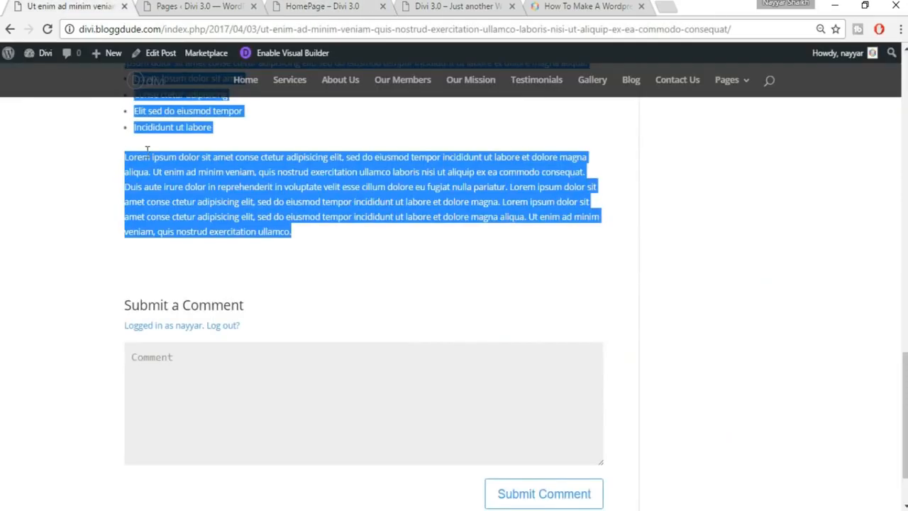
pyautogui.scroll(5, 147, 149)
pyautogui.press('F5')
pyautogui.click(161, 96)
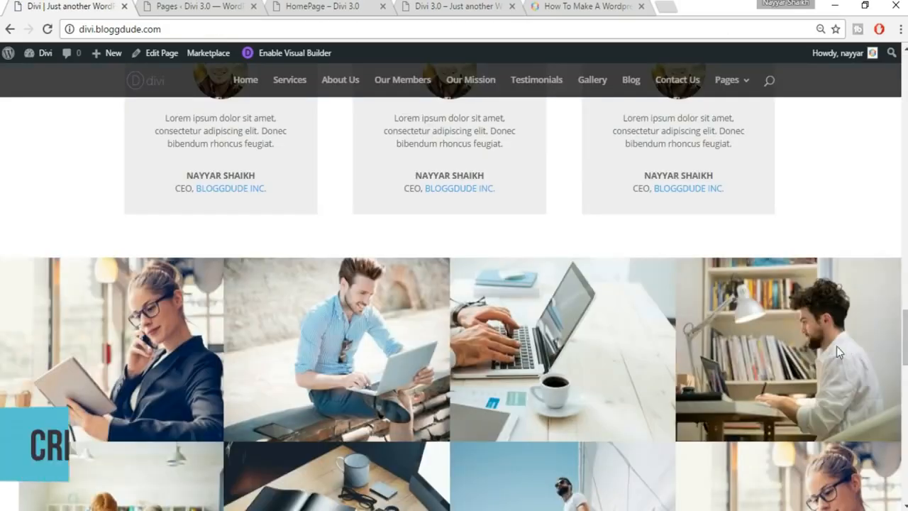
pyautogui.scroll(-12, 836, 346)
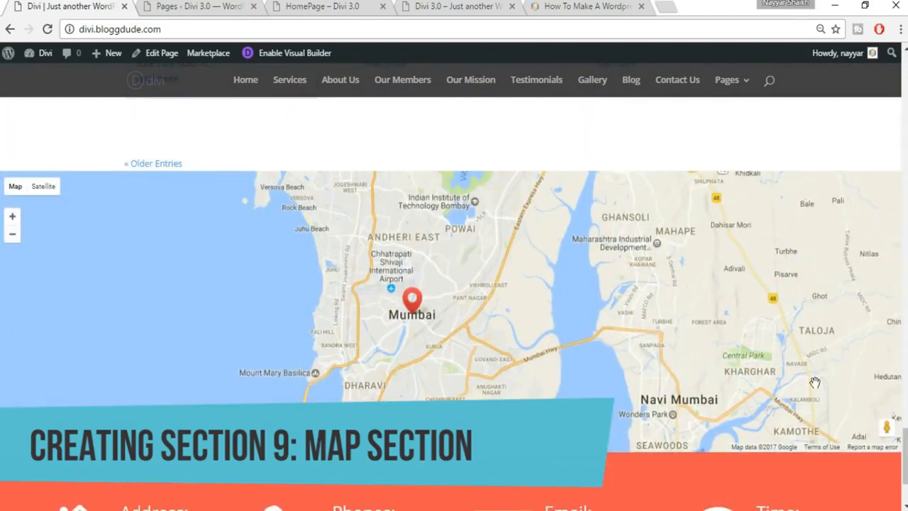
pyautogui.click(327, 7)
pyautogui.click(224, 7)
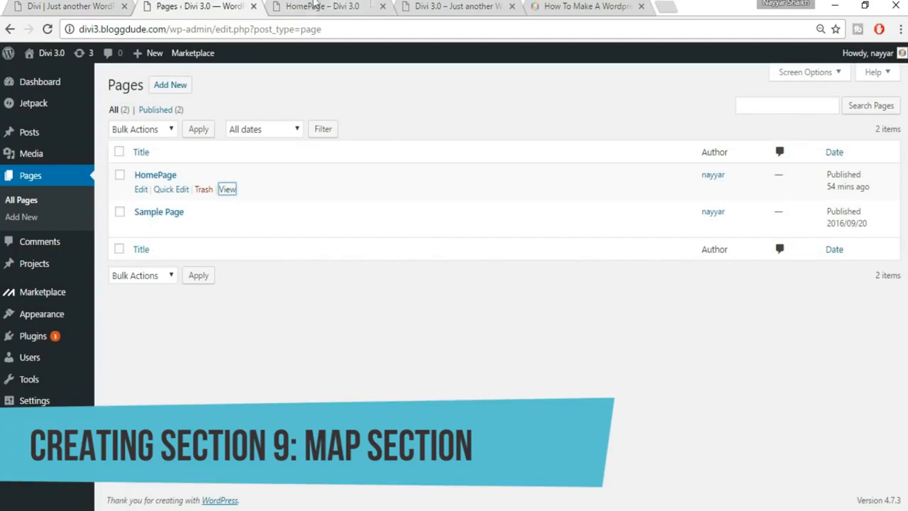
pyautogui.click(458, 7)
pyautogui.click(375, 6)
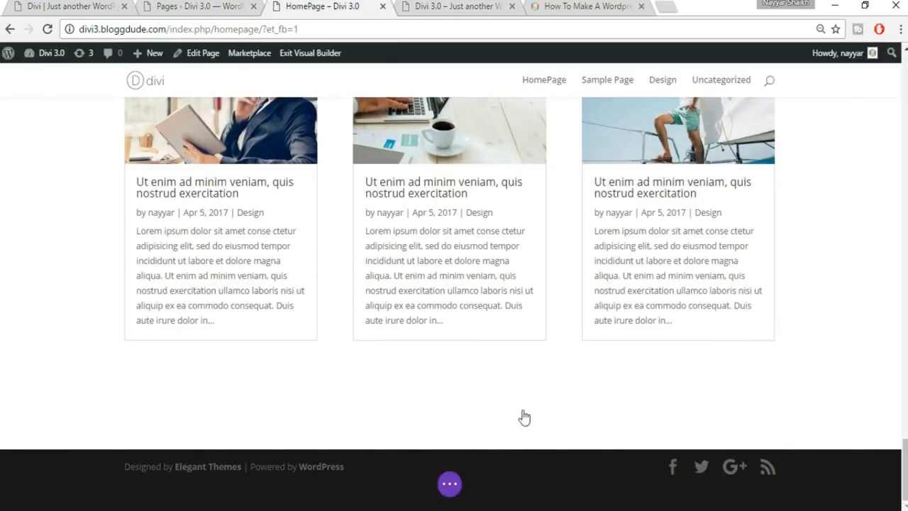
# Step: Insert a Map module in a new regular one-column section beneath the Design post grid and save it
pyautogui.moveTo(455, 427)
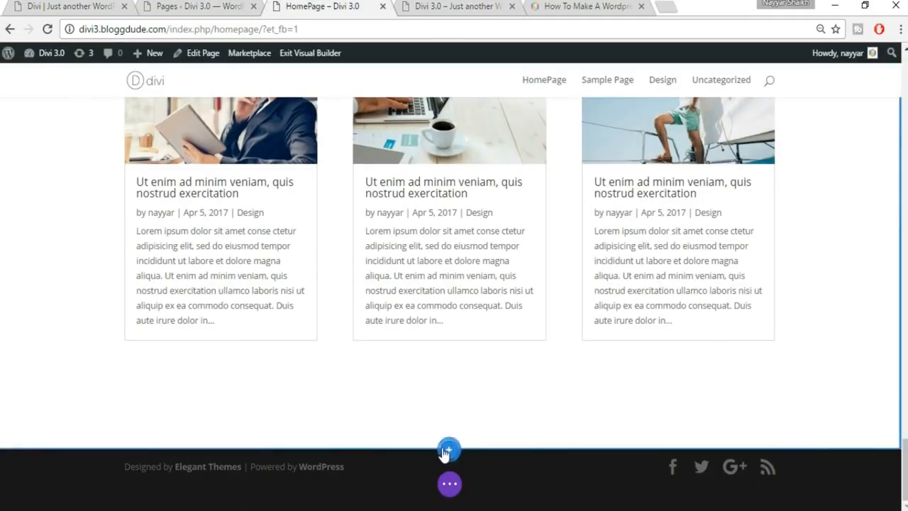
pyautogui.click(445, 451)
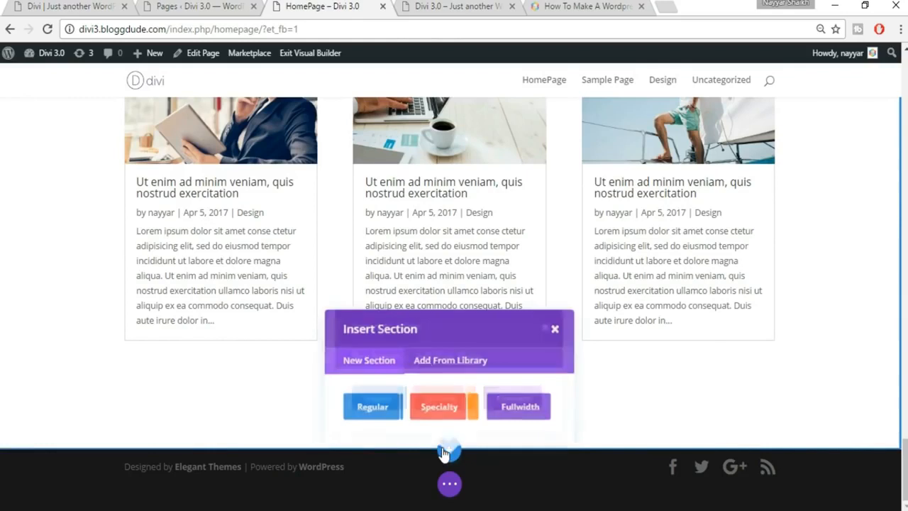
pyautogui.click(374, 406)
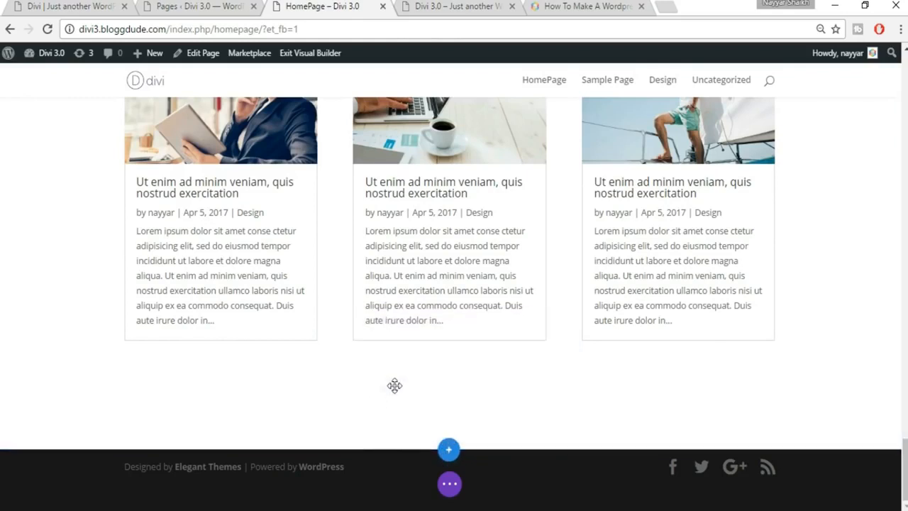
pyautogui.click(384, 355)
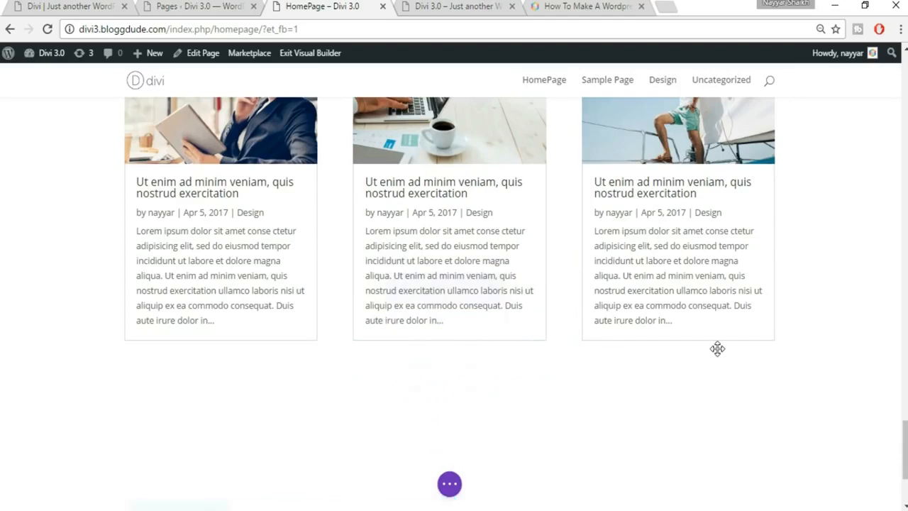
pyautogui.scroll(-5, 500, 396)
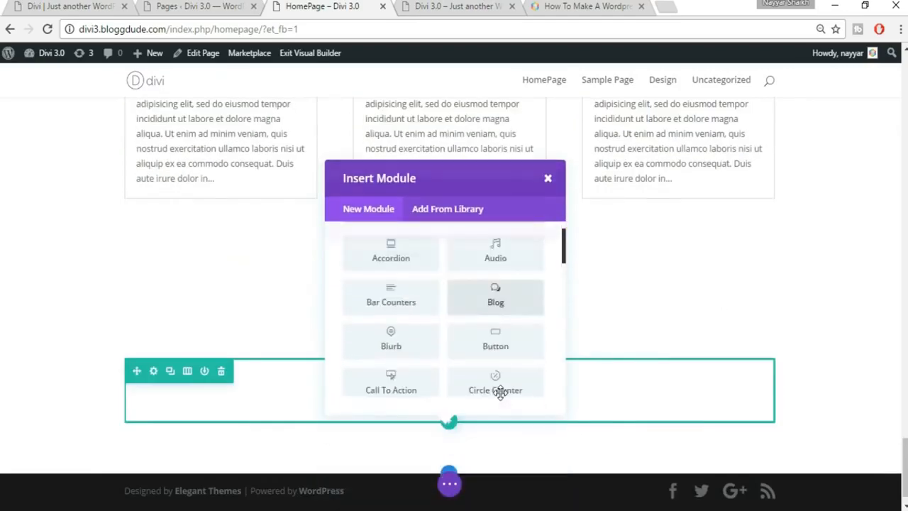
pyautogui.scroll(-5, 432, 322)
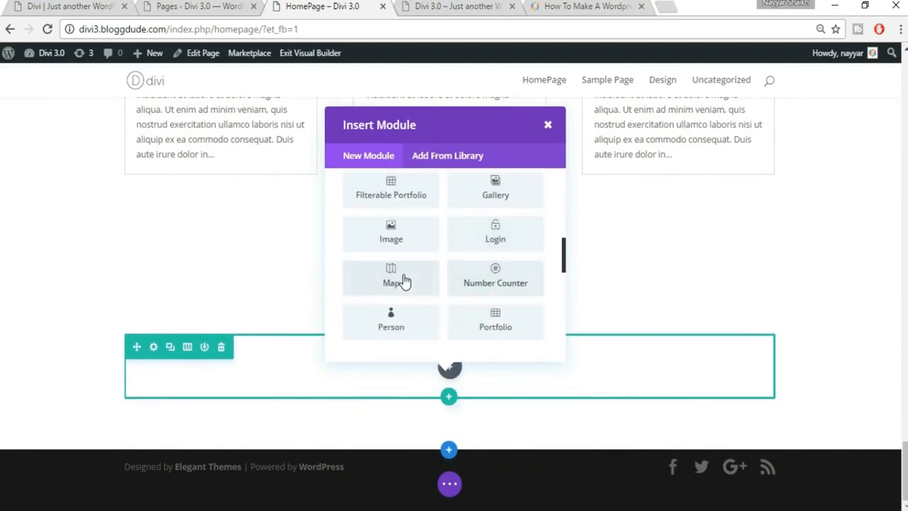
pyautogui.click(403, 281)
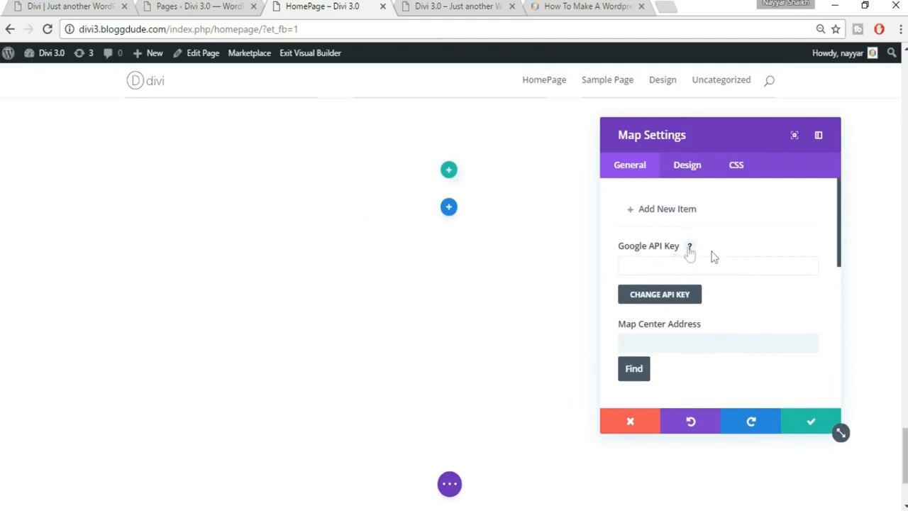
pyautogui.click(810, 424)
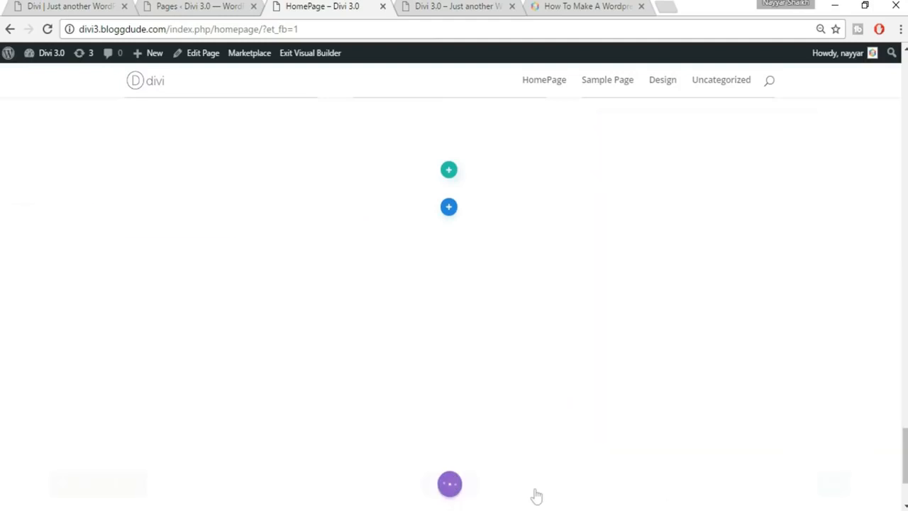
pyautogui.click(449, 483)
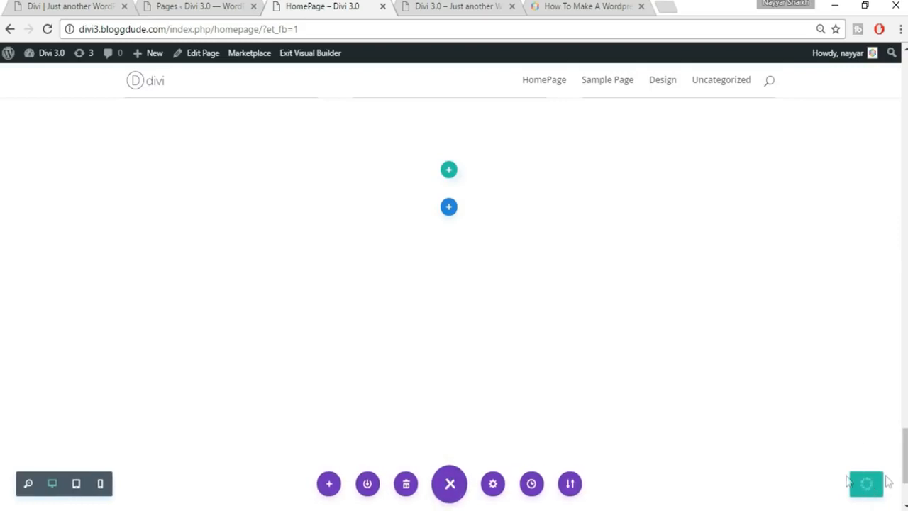
# Step: Open the Google API Console in a new tab and go to the project's Credentials page
pyautogui.click(672, 8)
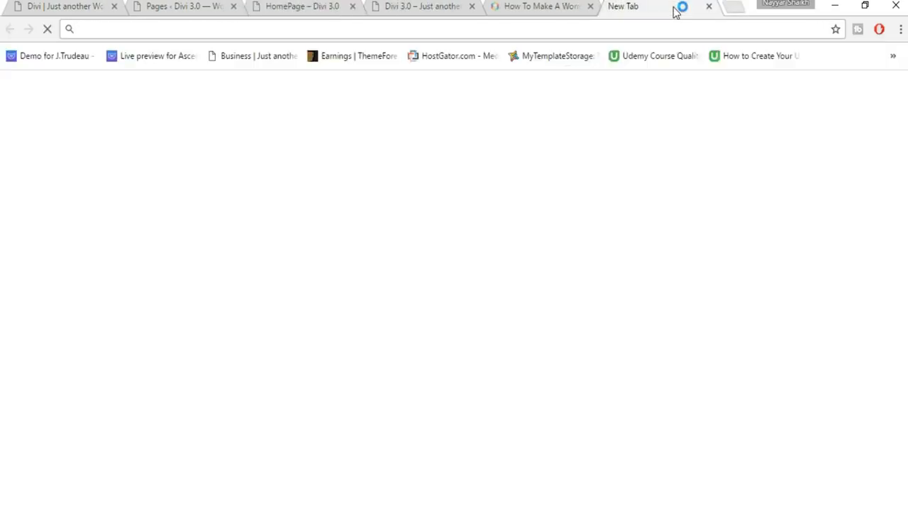
pyautogui.write('console.developers.google.com')
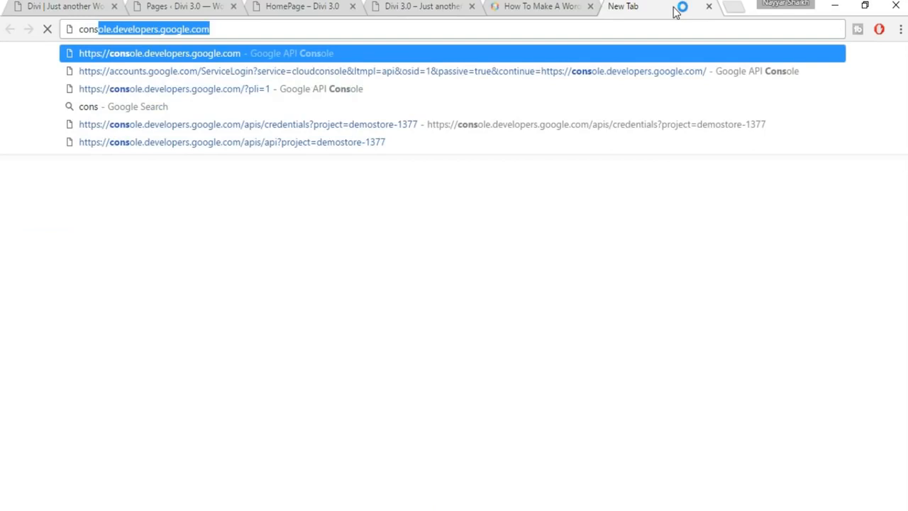
pyautogui.press('Return')
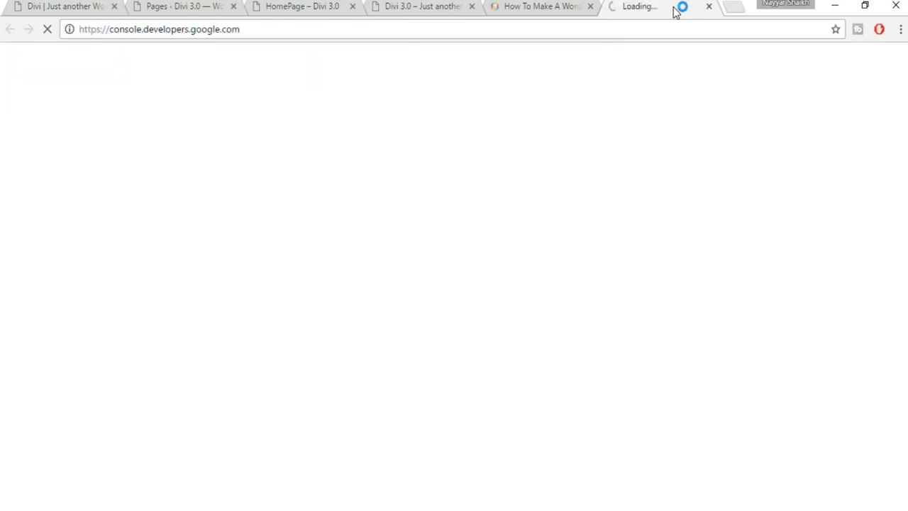
pyautogui.click(80, 199)
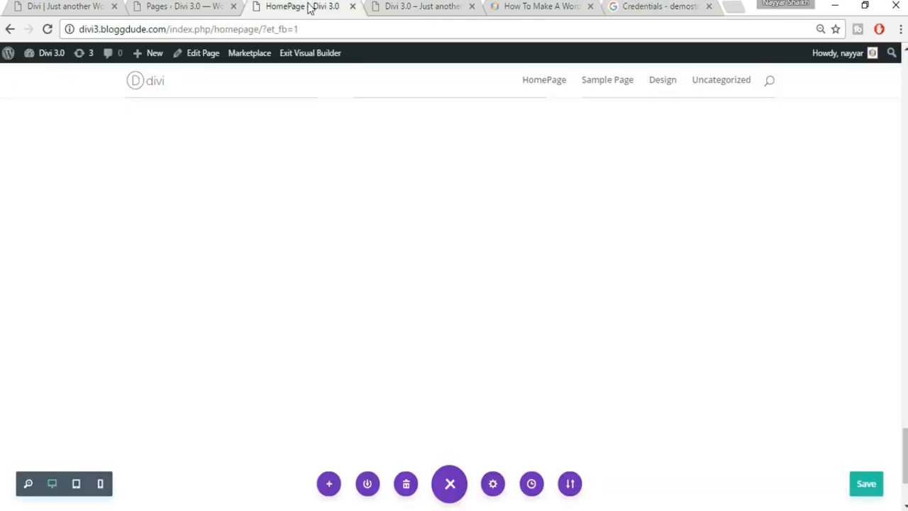
# Step: Open Divi Theme Options in the WordPress tab, then return to the API credentials showing API key 2
pyautogui.click(660, 6)
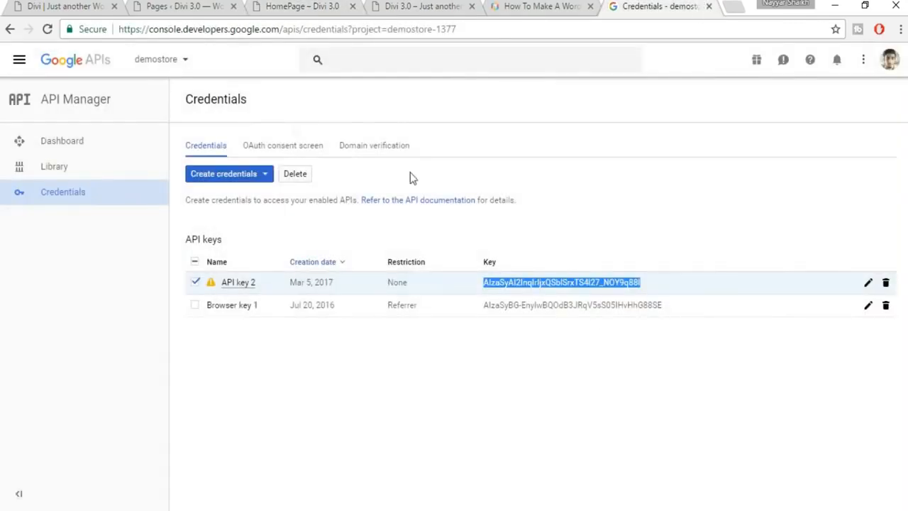
pyautogui.click(186, 6)
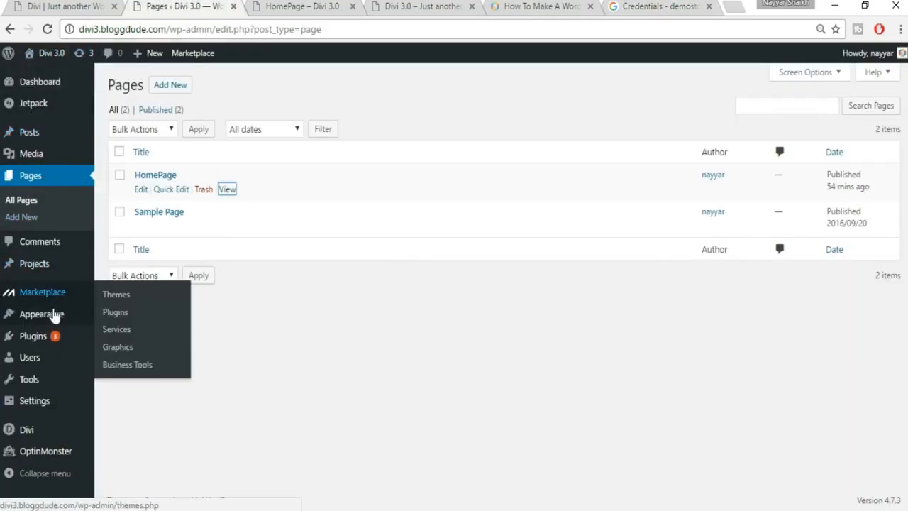
pyautogui.click(36, 433)
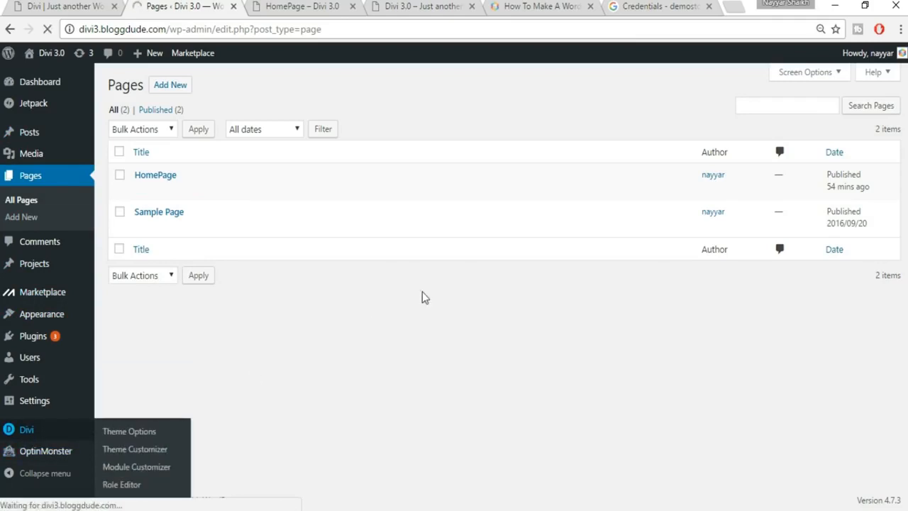
pyautogui.click(658, 9)
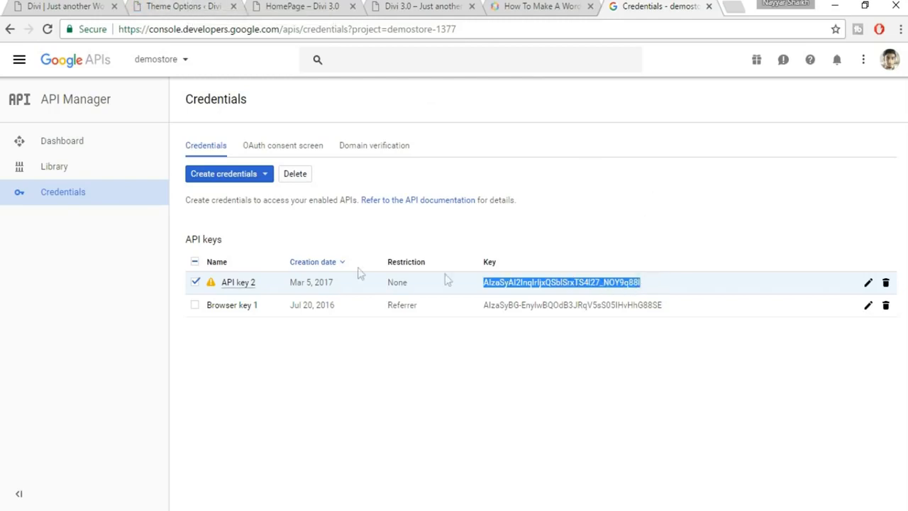
# Step: Paste the copied key into Divi's Google API Key field, then close the Theme Options tab
pyautogui.click(206, 4)
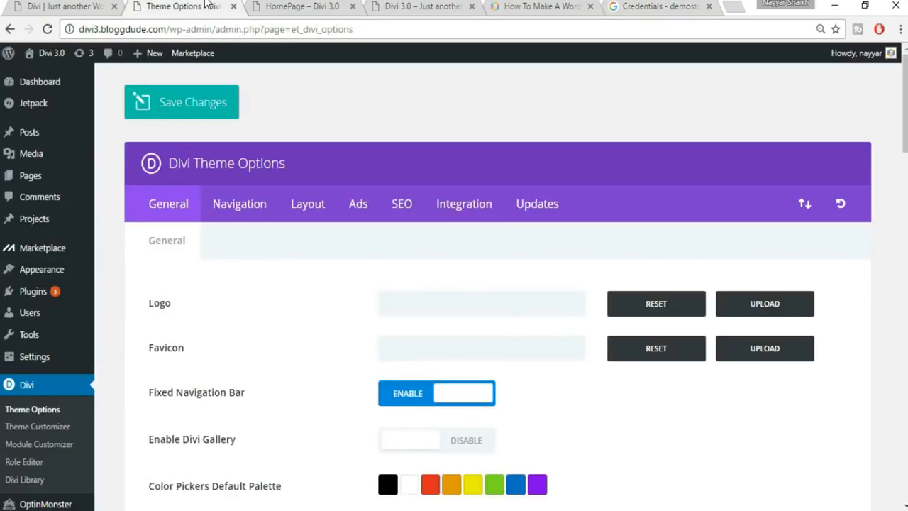
pyautogui.click(627, 4)
pyautogui.click(238, 5)
pyautogui.scroll(-6, 522, 308)
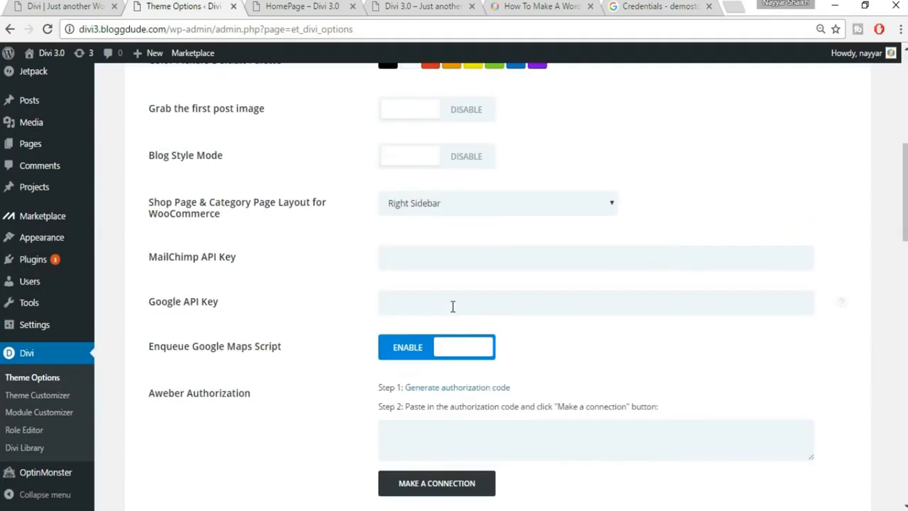
pyautogui.click(430, 306)
pyautogui.hotkey('ctrl', 'v')
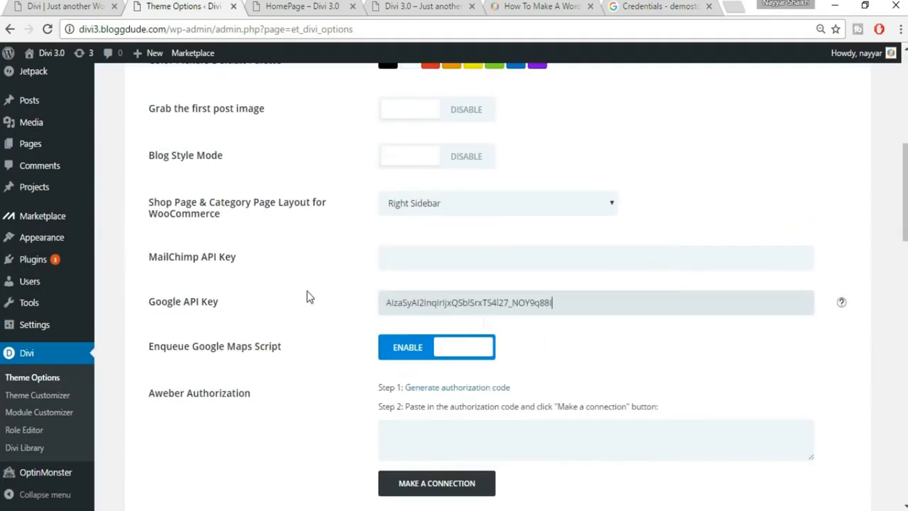
pyautogui.scroll(-6, 506, 364)
pyautogui.scroll(-10, 357, 431)
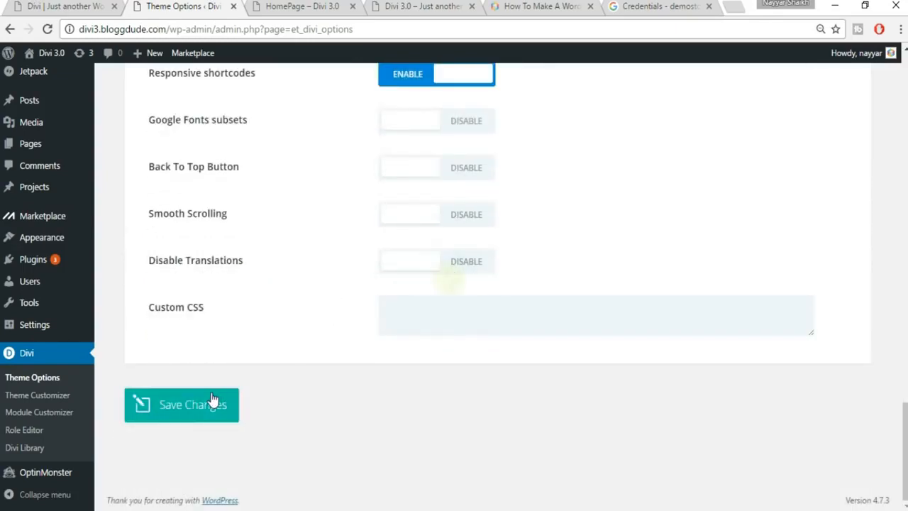
pyautogui.click(234, 7)
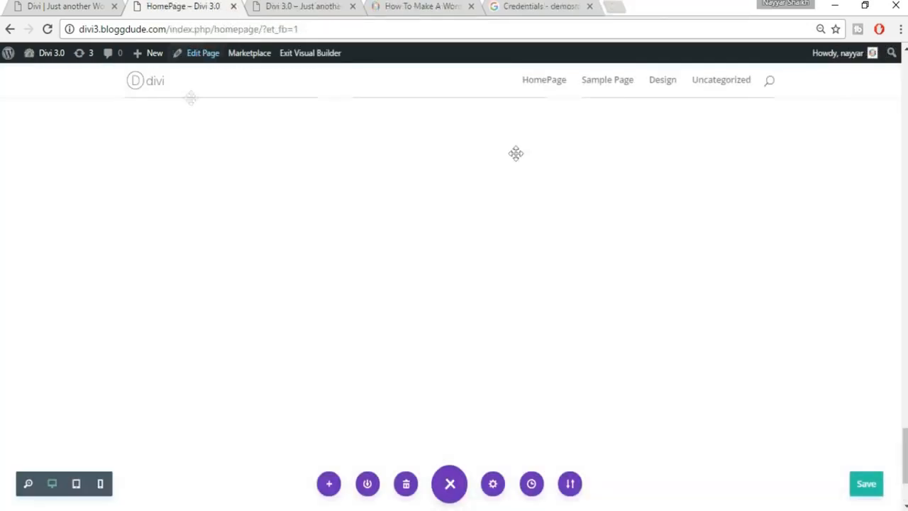
# Step: Reload the home page builder and add a new pin item in the Map module's settings
pyautogui.click(46, 29)
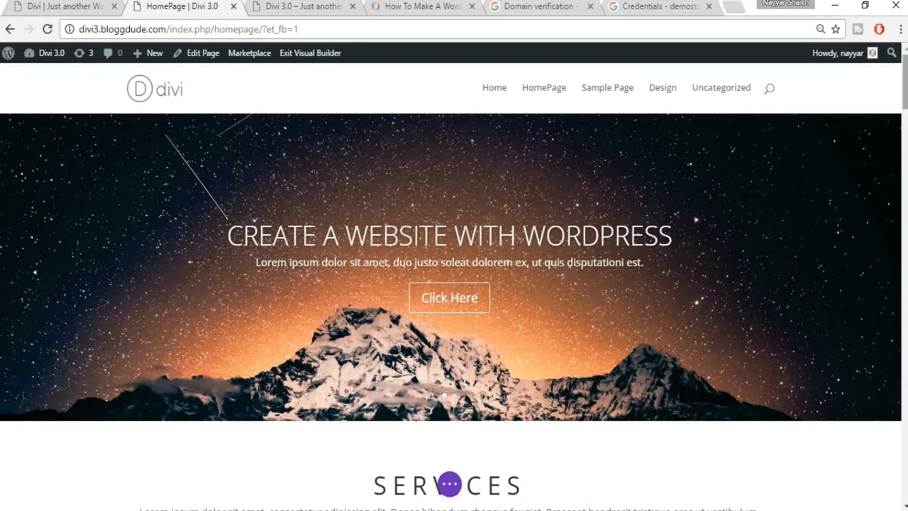
pyautogui.scroll(-20, 454, 284)
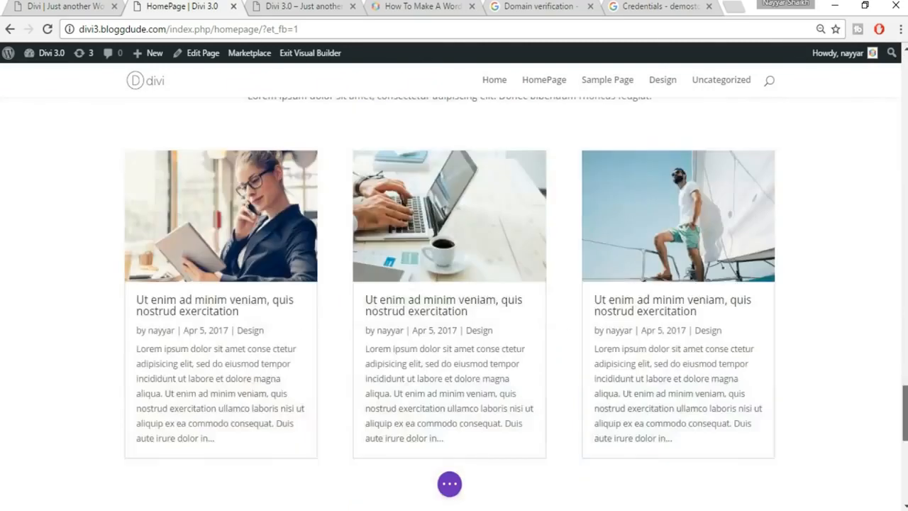
pyautogui.scroll(-7, 409, 252)
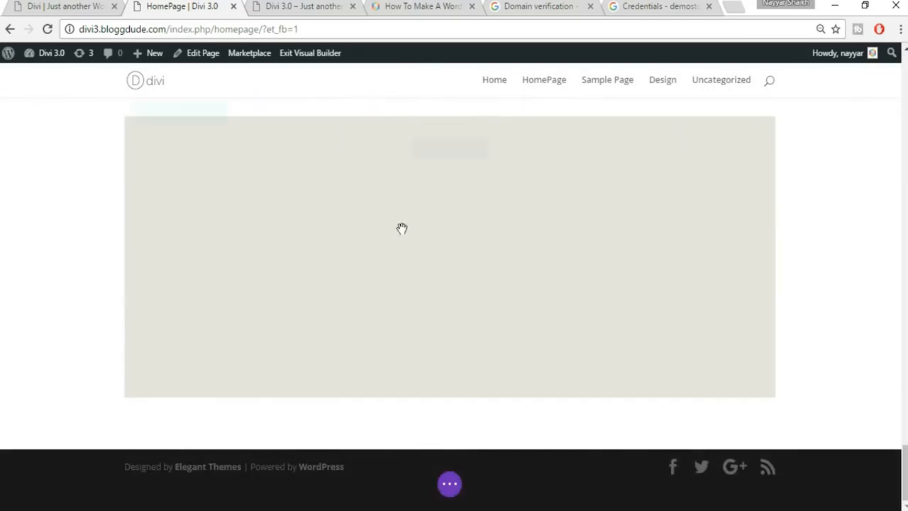
pyautogui.moveTo(430, 167)
pyautogui.click(434, 153)
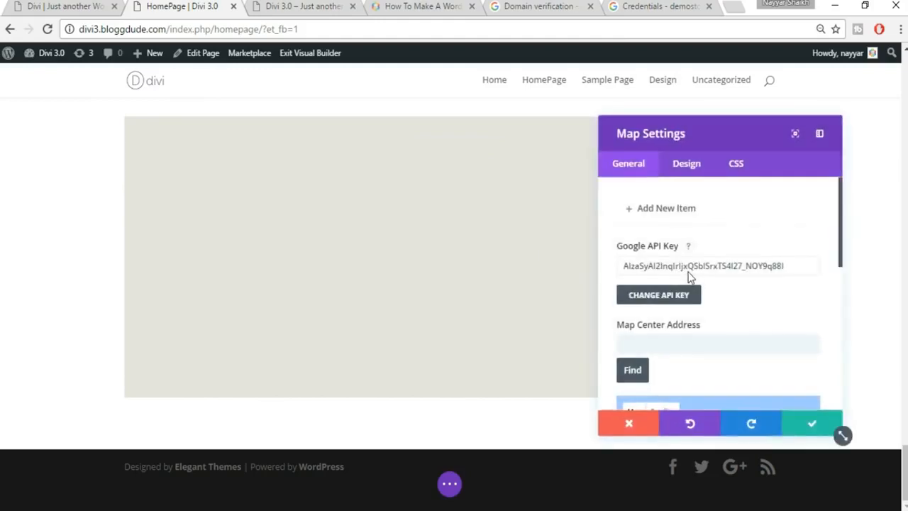
pyautogui.scroll(-1, 716, 269)
pyautogui.scroll(1, 714, 260)
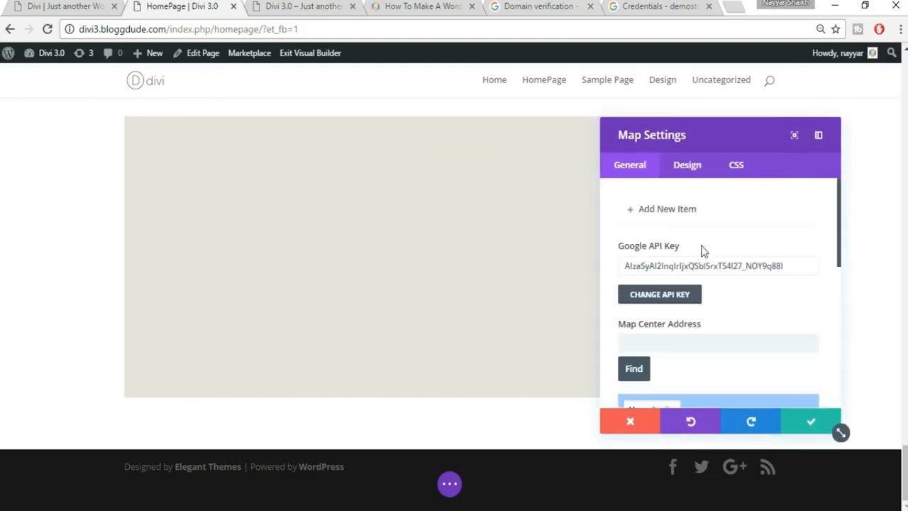
pyautogui.click(668, 210)
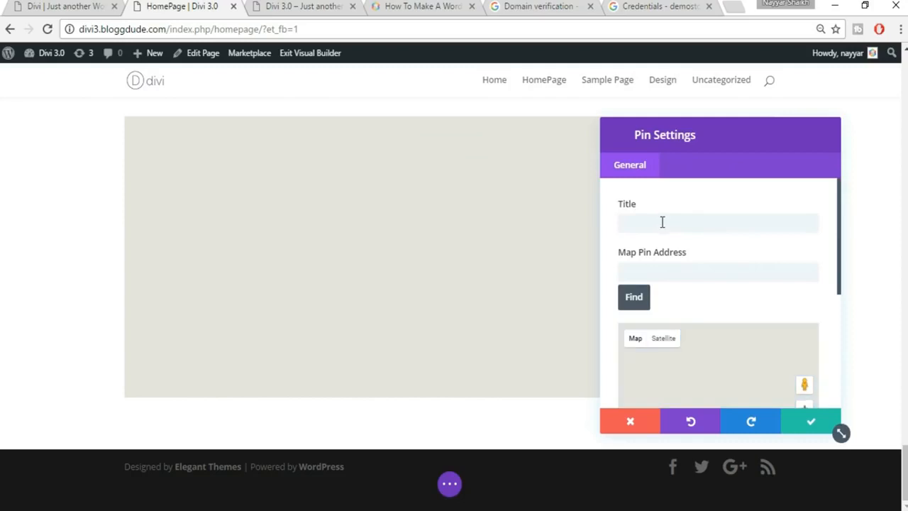
# Step: Create a pin titled BLOGGDUDE at Mumbai, Maharashtra, India, with a short address as content, and confirm it
pyautogui.click(661, 222)
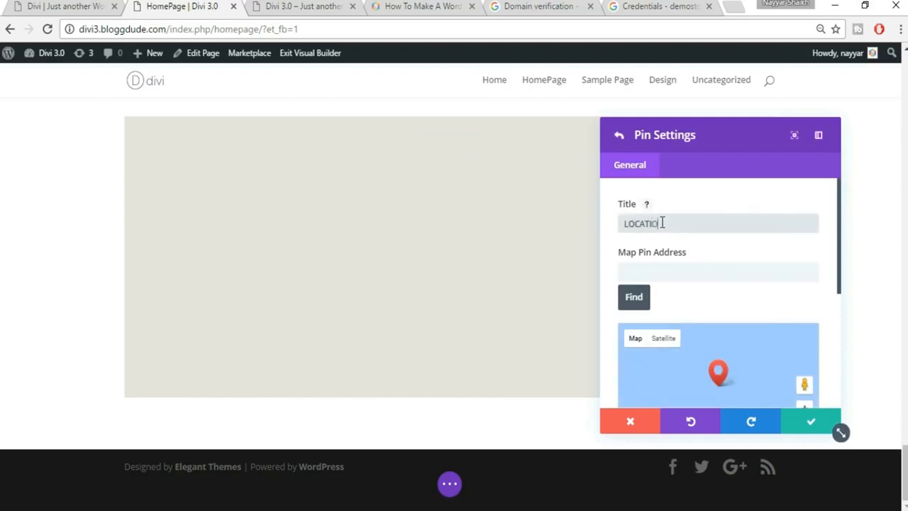
pyautogui.write('LOCATION')
pyautogui.moveTo(692, 224); pyautogui.dragTo(613, 218)
pyautogui.write('BLOGGDUDE')
pyautogui.click(727, 271)
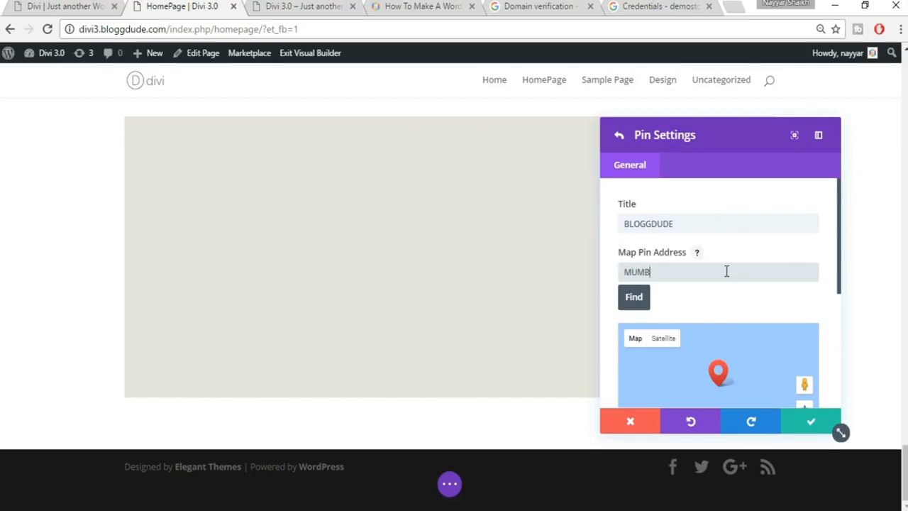
pyautogui.click(644, 302)
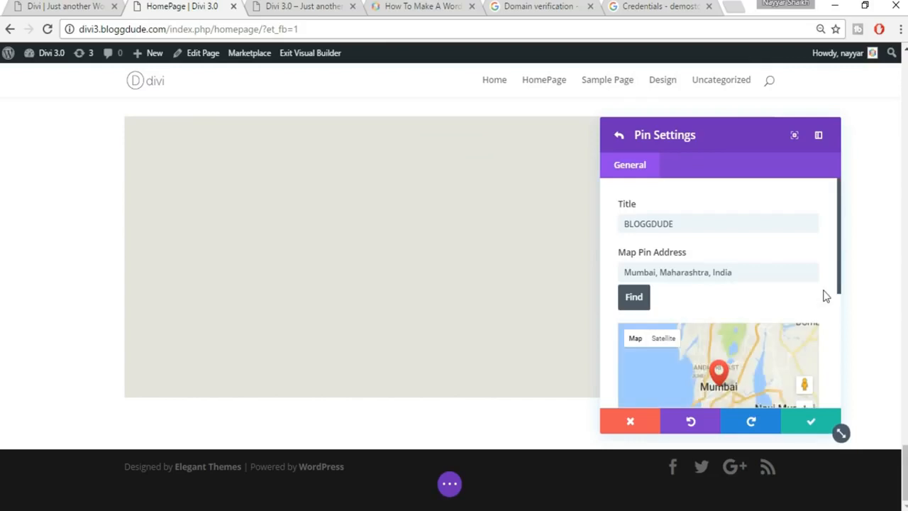
pyautogui.scroll(-4, 827, 299)
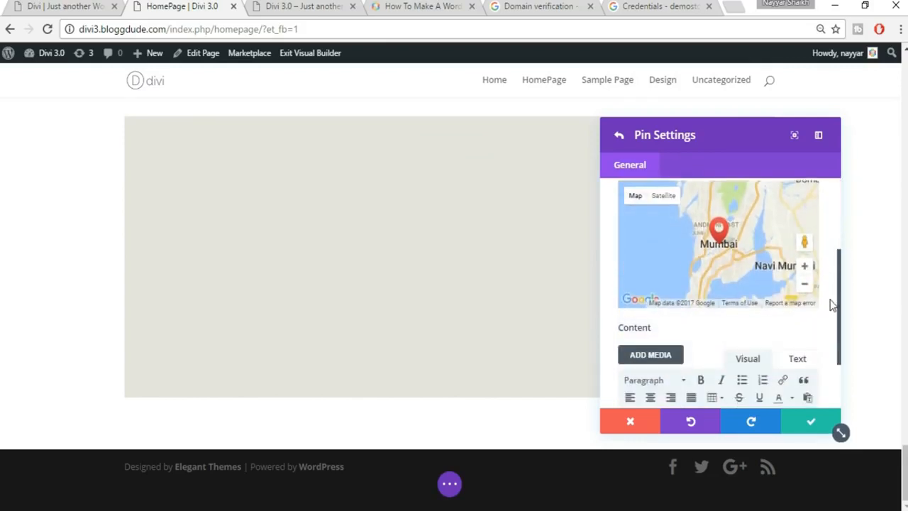
pyautogui.scroll(-1, 830, 302)
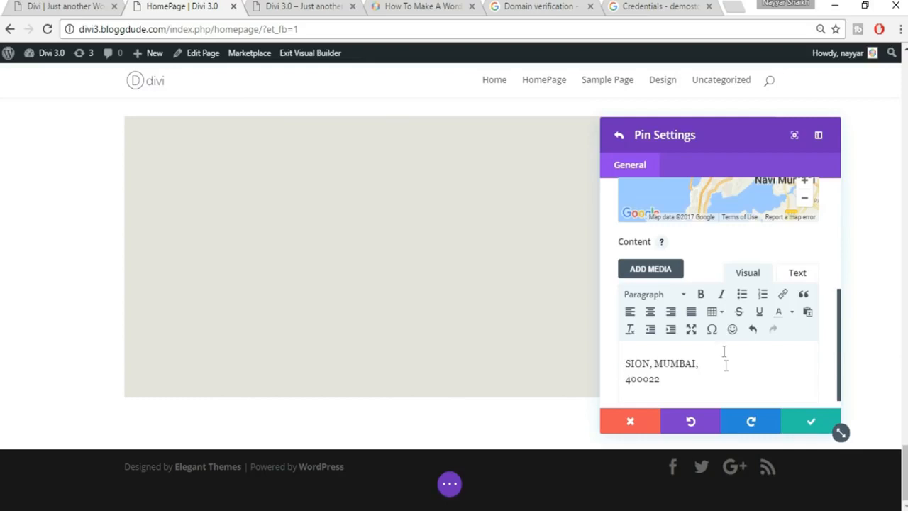
pyautogui.click(805, 431)
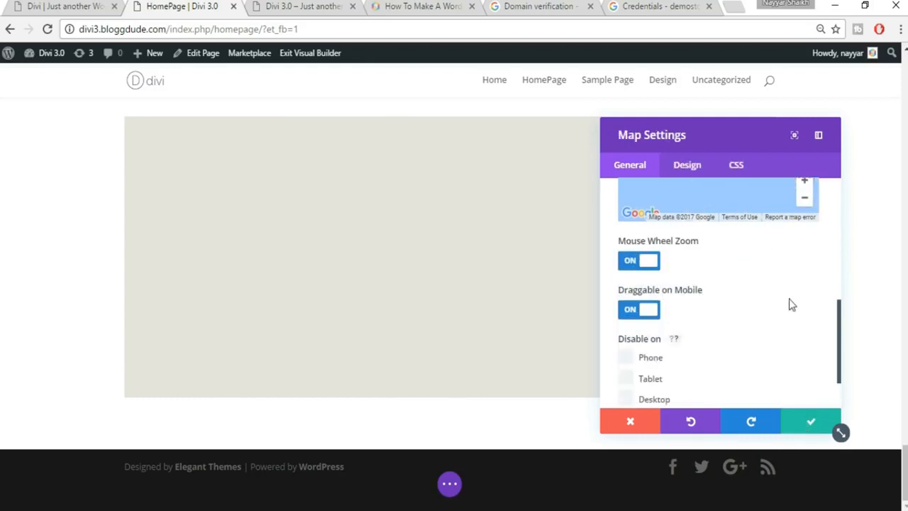
# Step: Centre the map on MUMBAI through Map Center Address
pyautogui.scroll(5, 793, 305)
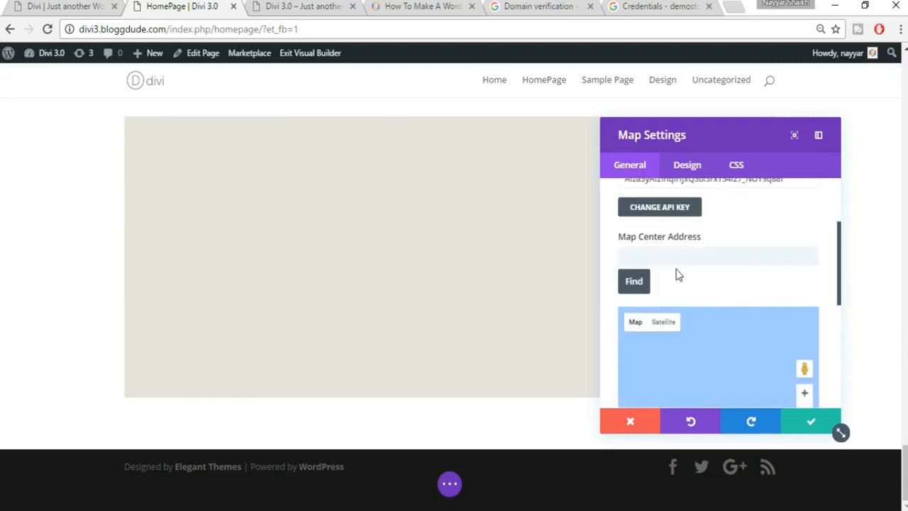
pyautogui.click(676, 261)
pyautogui.write('MU')
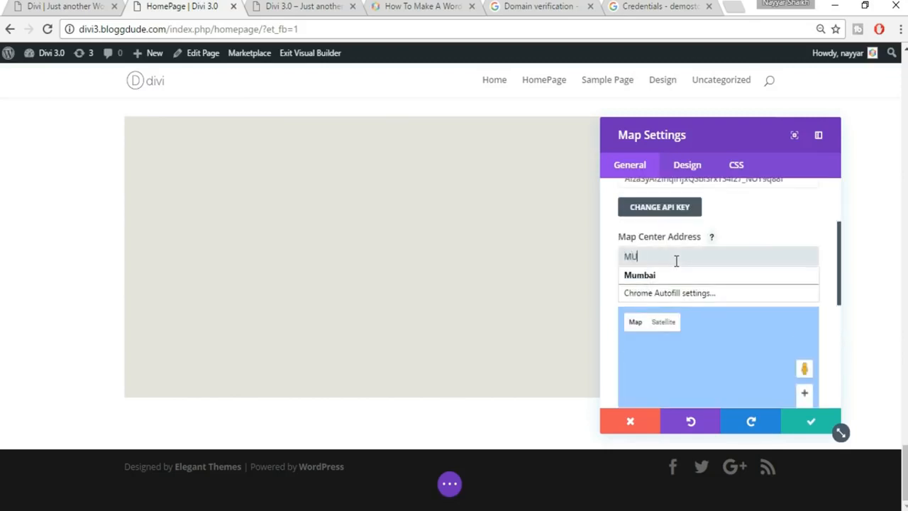
pyautogui.write('MB')
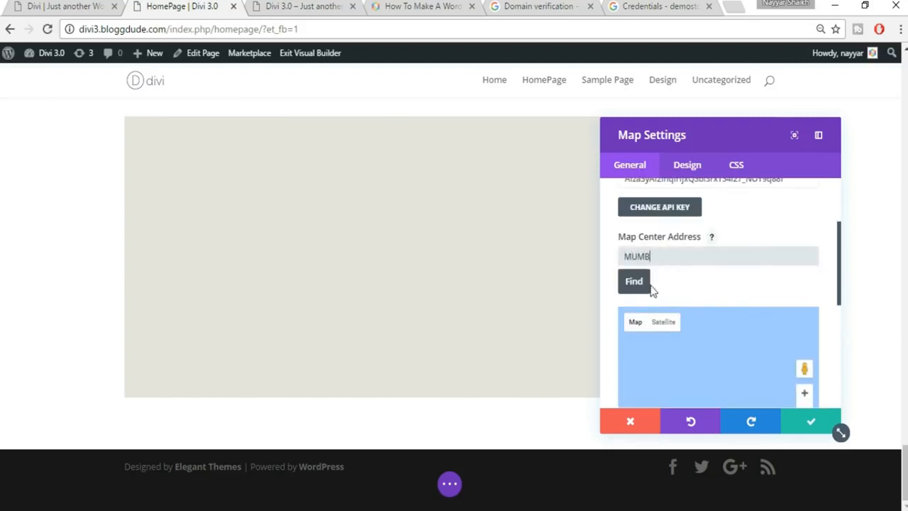
pyautogui.write('AI')
pyautogui.click(642, 295)
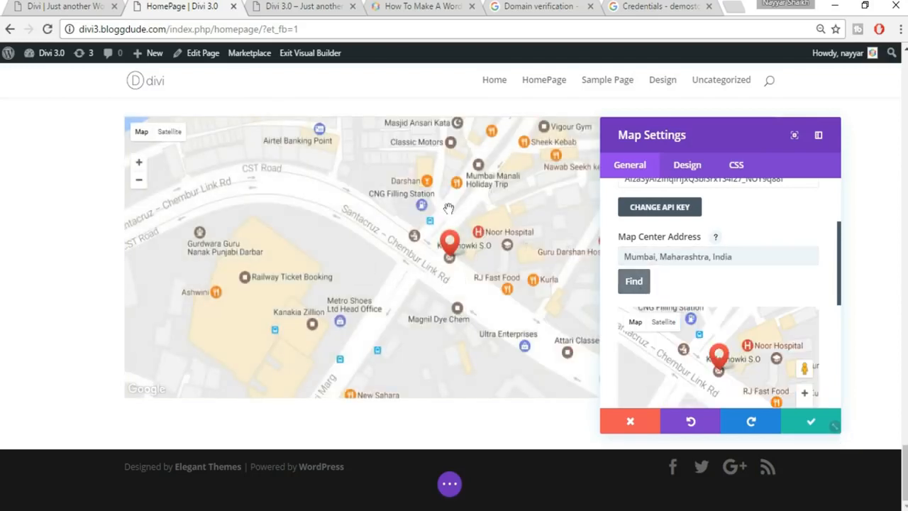
# Step: Disable mouse wheel zoom and mobile dragging, zoom out three levels, and save the map module
pyautogui.scroll(-2, 835, 343)
pyautogui.scroll(1, 837, 343)
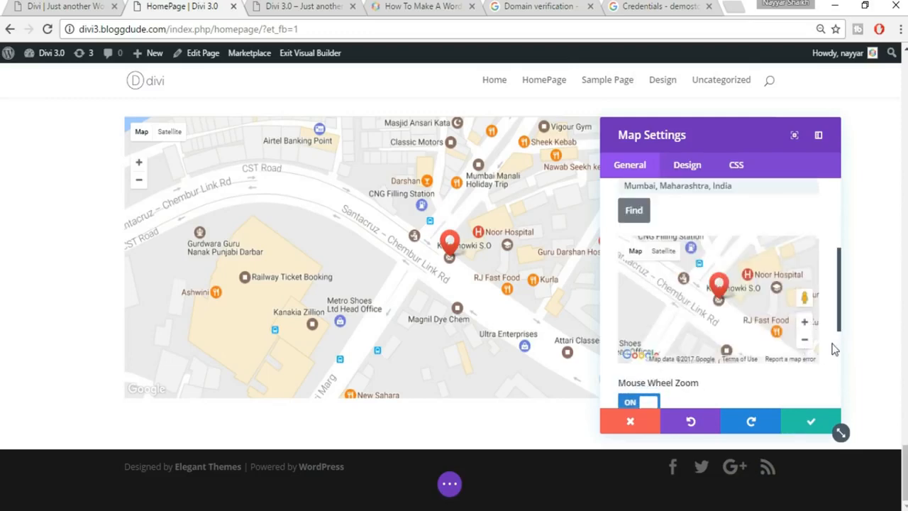
pyautogui.scroll(-2, 766, 397)
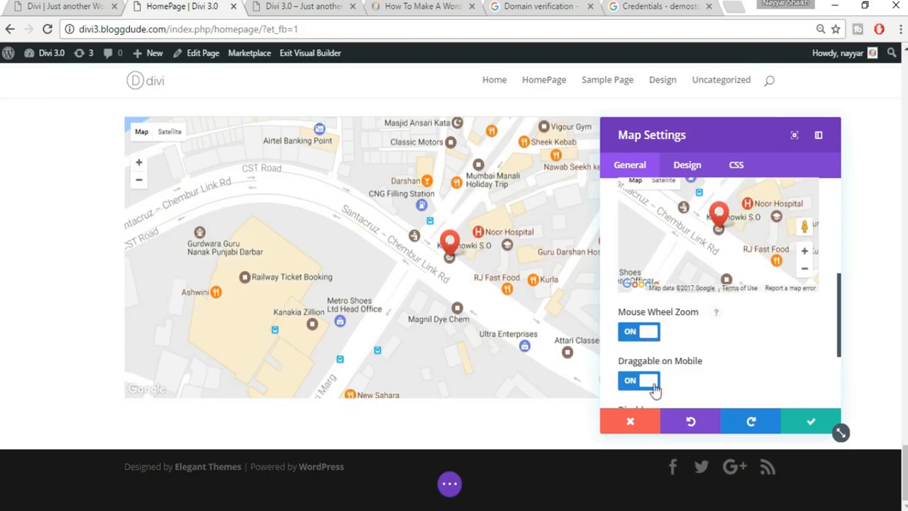
pyautogui.click(645, 339)
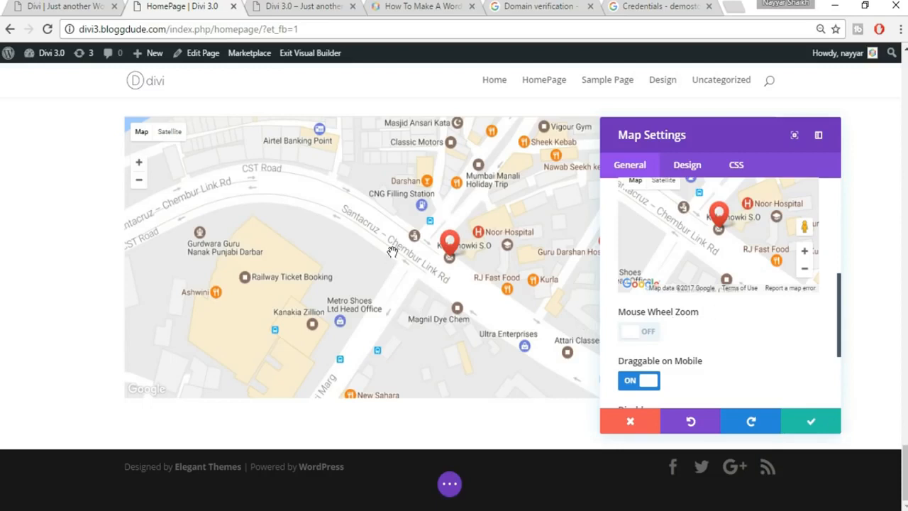
pyautogui.click(647, 380)
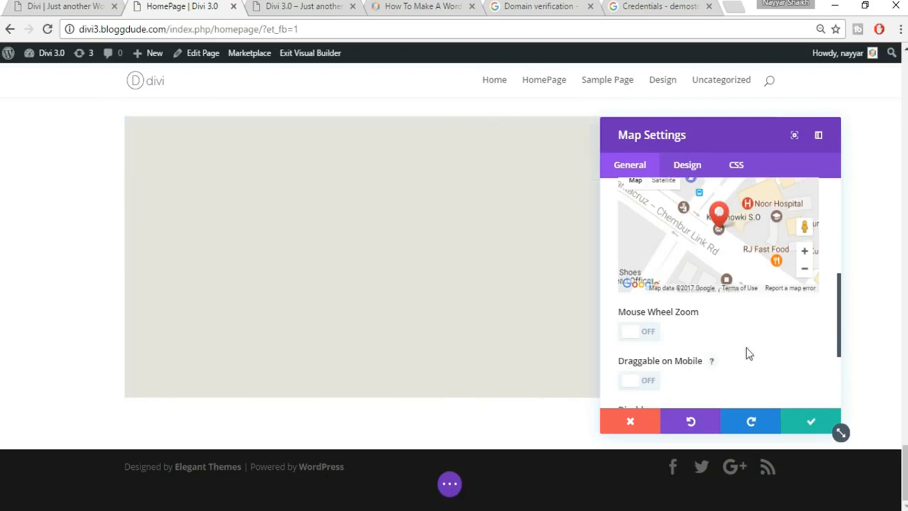
pyautogui.click(806, 271)
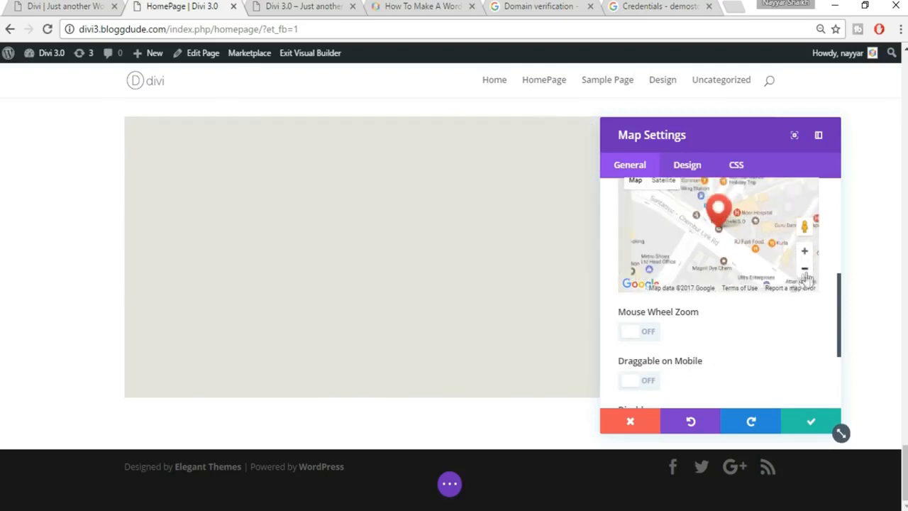
pyautogui.click(806, 270)
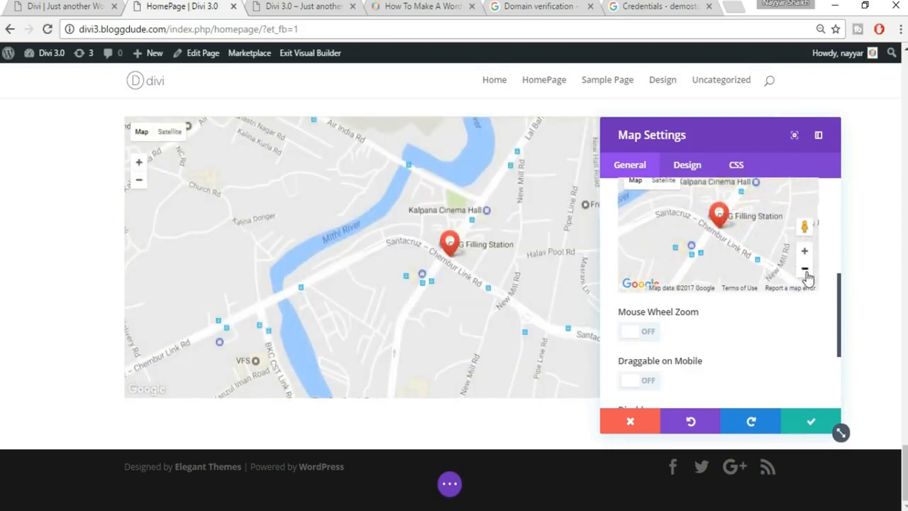
pyautogui.click(805, 270)
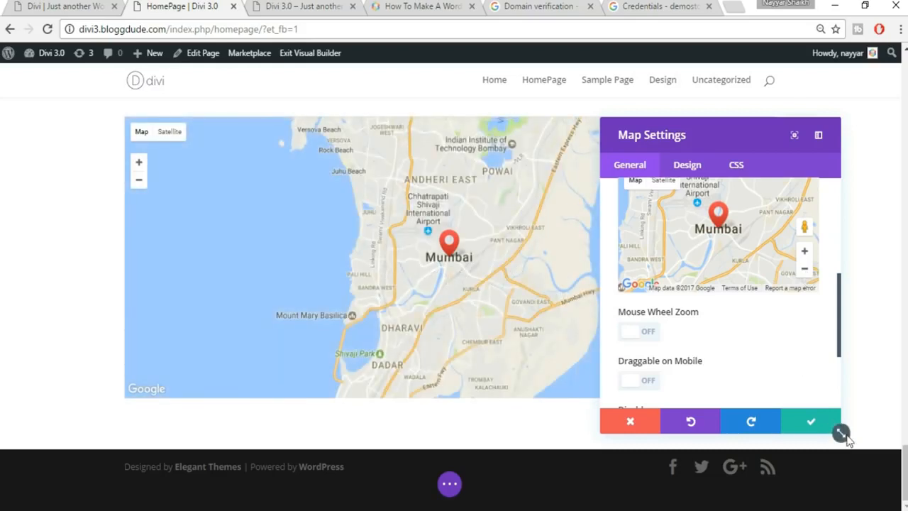
pyautogui.click(811, 423)
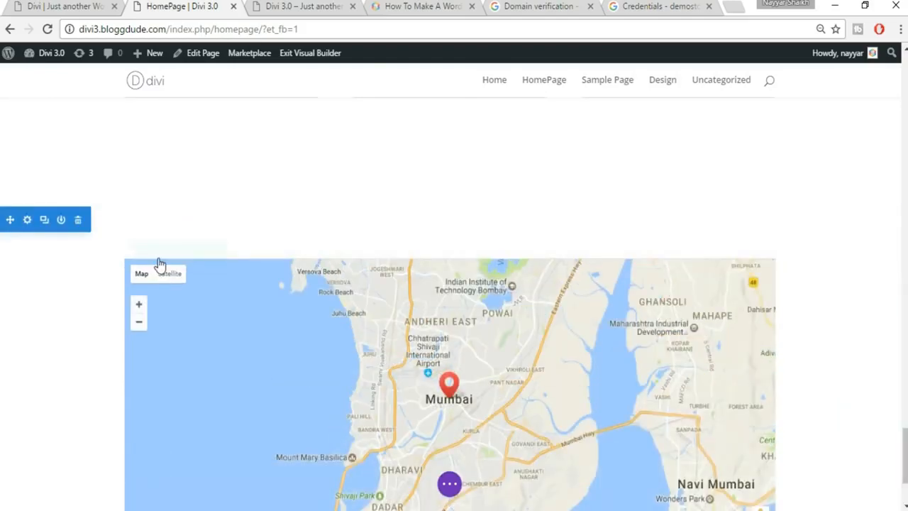
# Step: Make the map row full width with a custom gutter width of 0, and save the row
pyautogui.moveTo(157, 261)
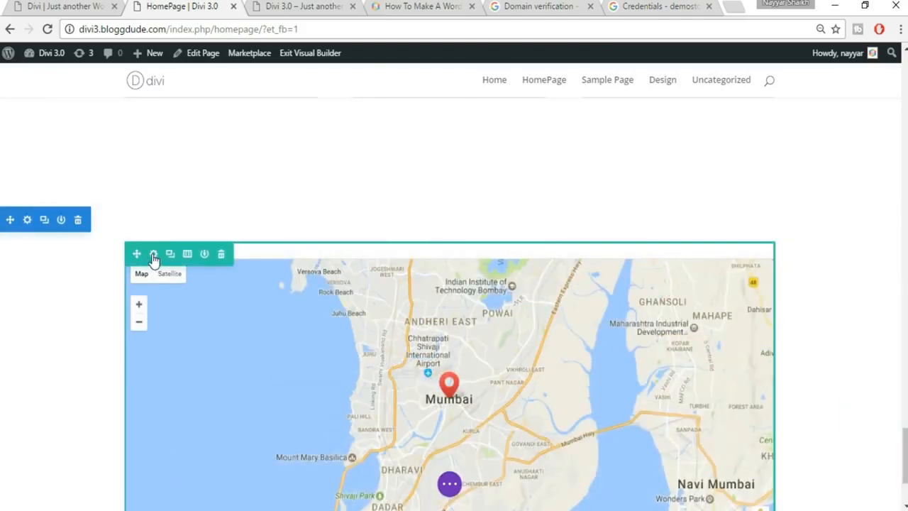
pyautogui.click(154, 257)
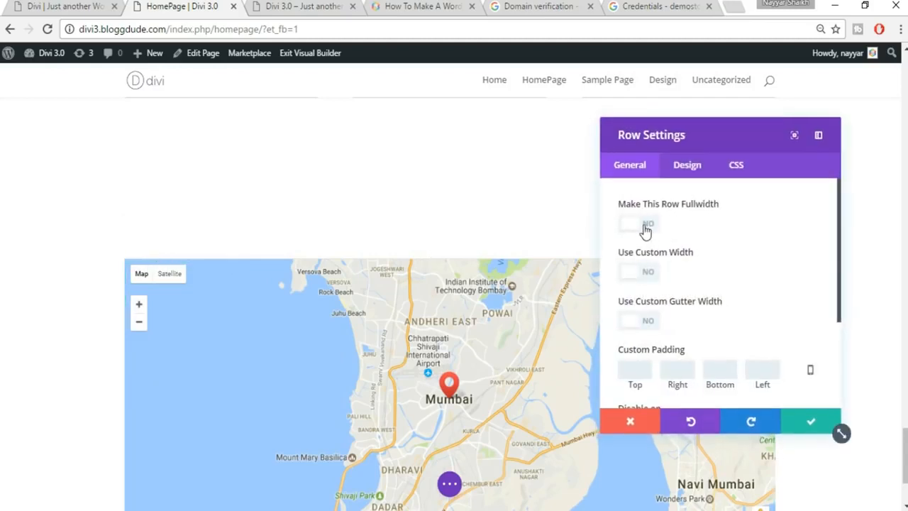
pyautogui.click(646, 225)
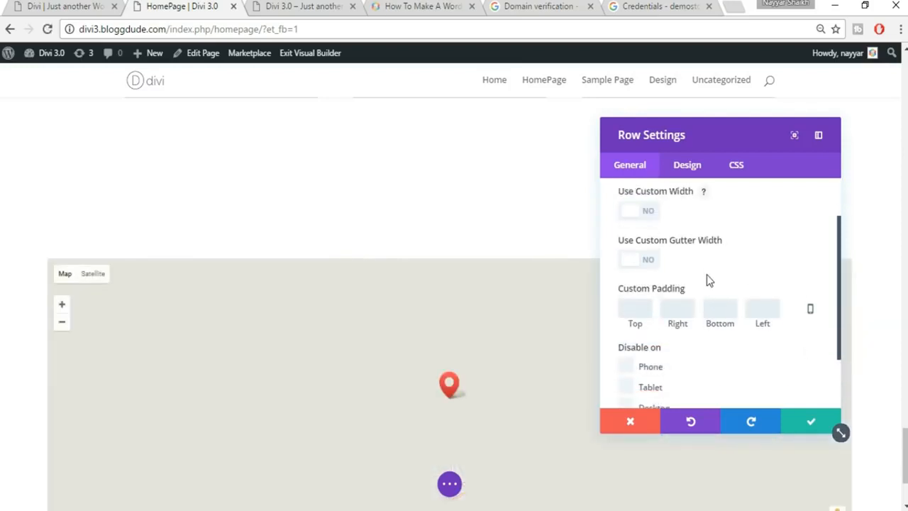
pyautogui.click(653, 253)
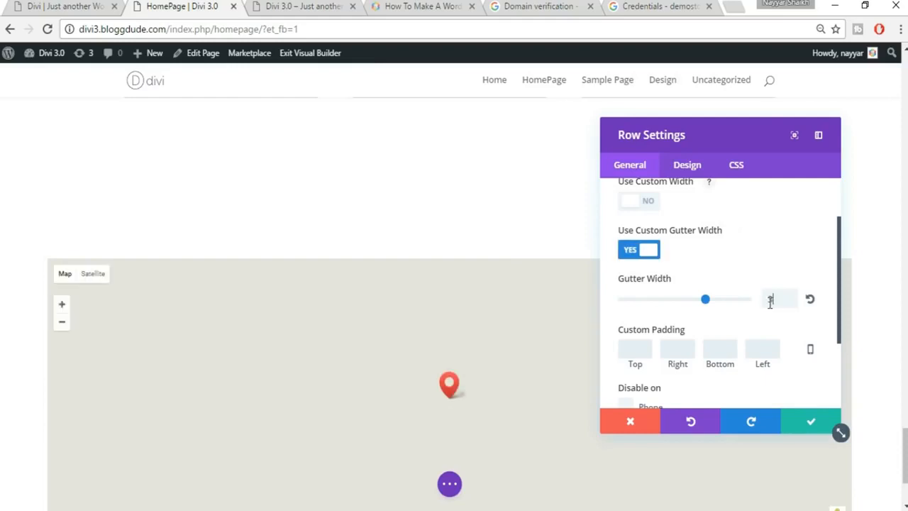
pyautogui.doubleClick(771, 303)
pyautogui.write('0')
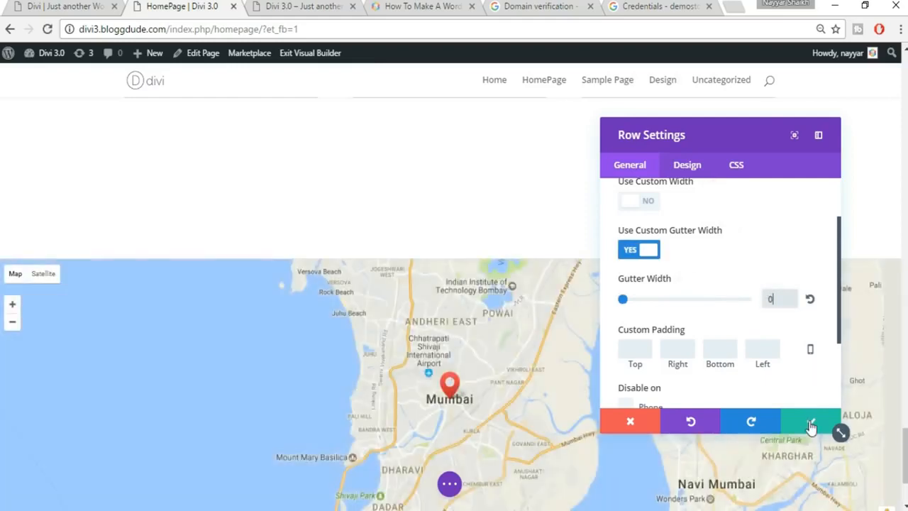
pyautogui.click(811, 426)
pyautogui.scroll(-2, 740, 400)
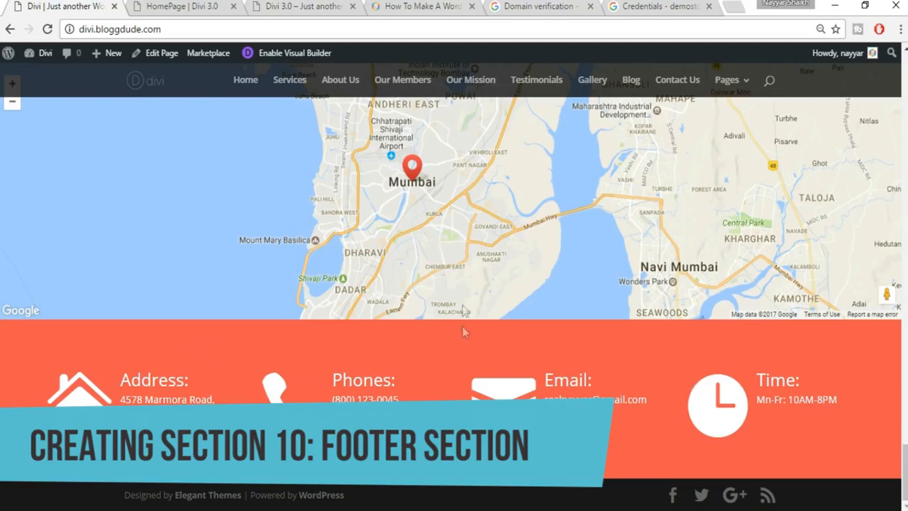
# Step: Add a regular section with a four-column row below the map and a Blurb in column one
pyautogui.scroll(1, 464, 333)
pyautogui.scroll(-1, 522, 318)
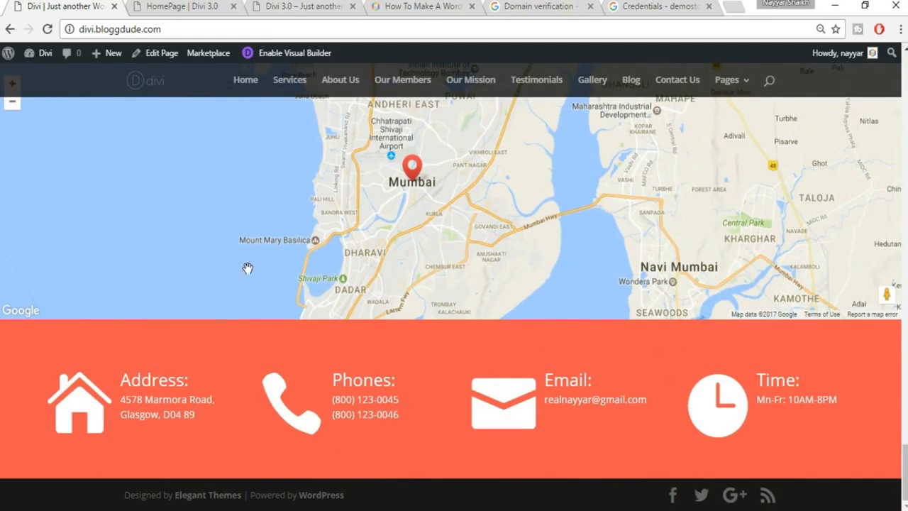
pyautogui.click(200, 4)
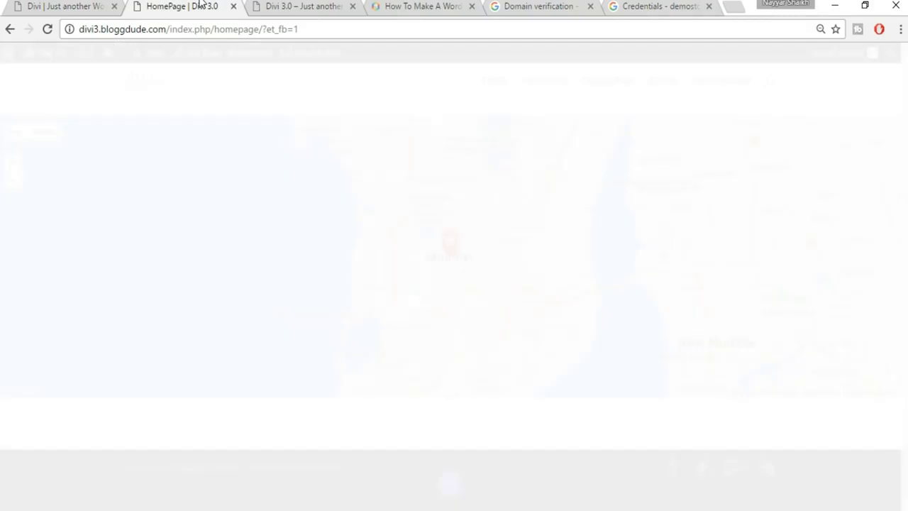
pyautogui.moveTo(448, 447)
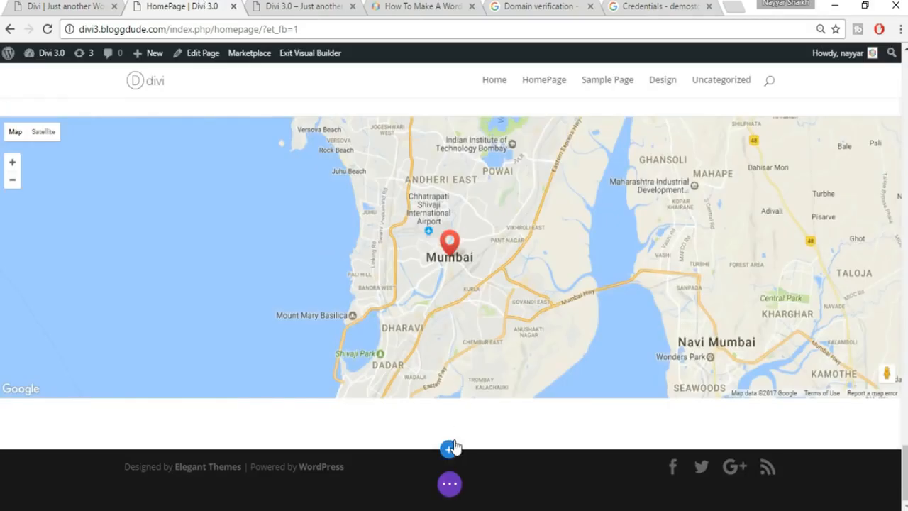
pyautogui.click(448, 448)
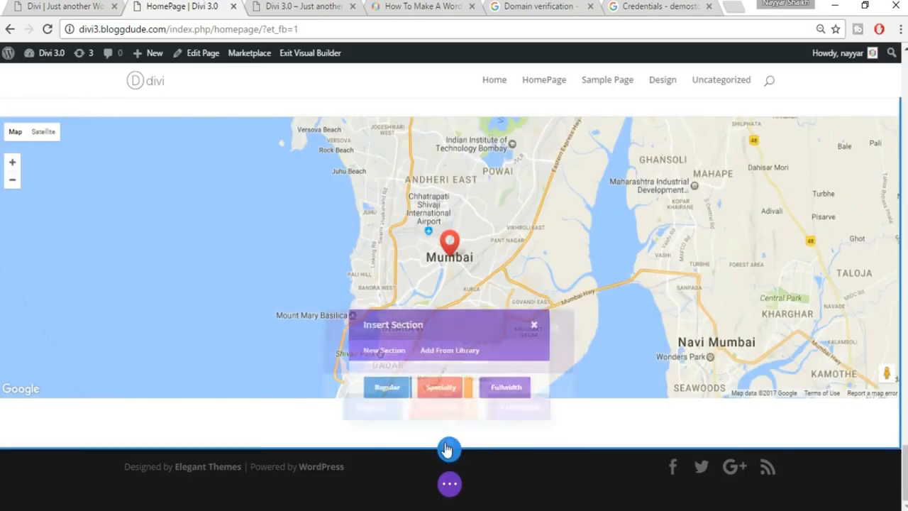
pyautogui.click(375, 406)
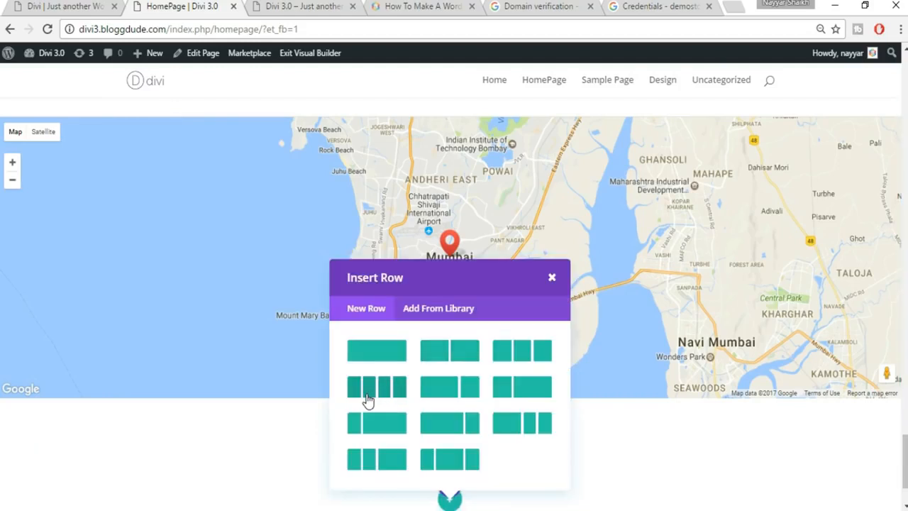
pyautogui.click(367, 399)
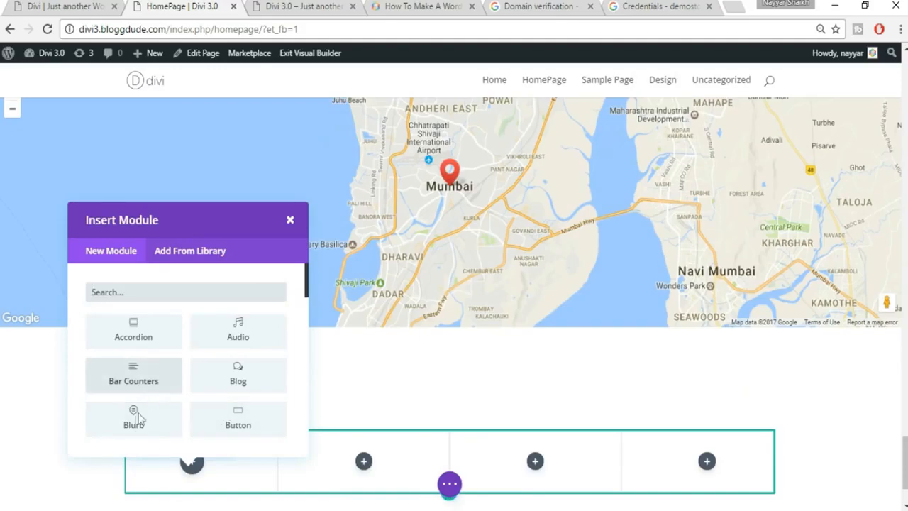
pyautogui.click(152, 419)
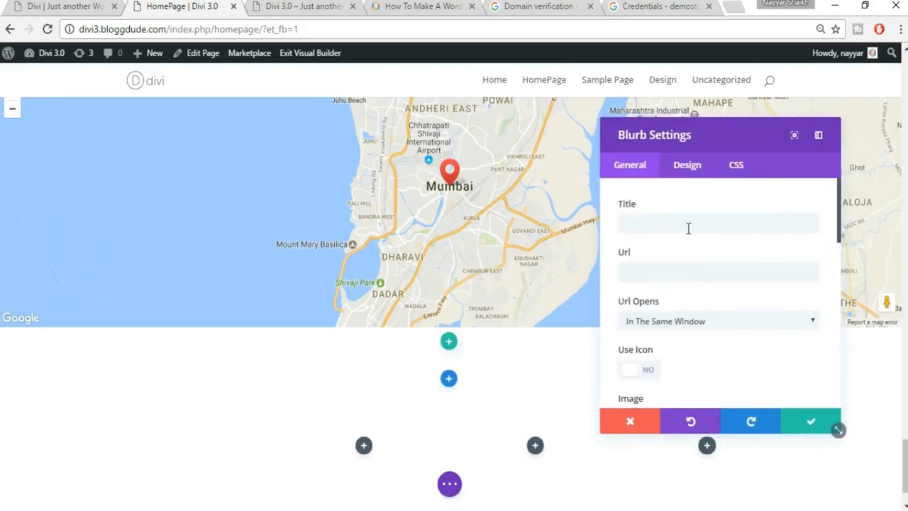
# Step: Title the blurb 'Address:', copied from the reference site's footer
pyautogui.click(688, 227)
pyautogui.click(62, 6)
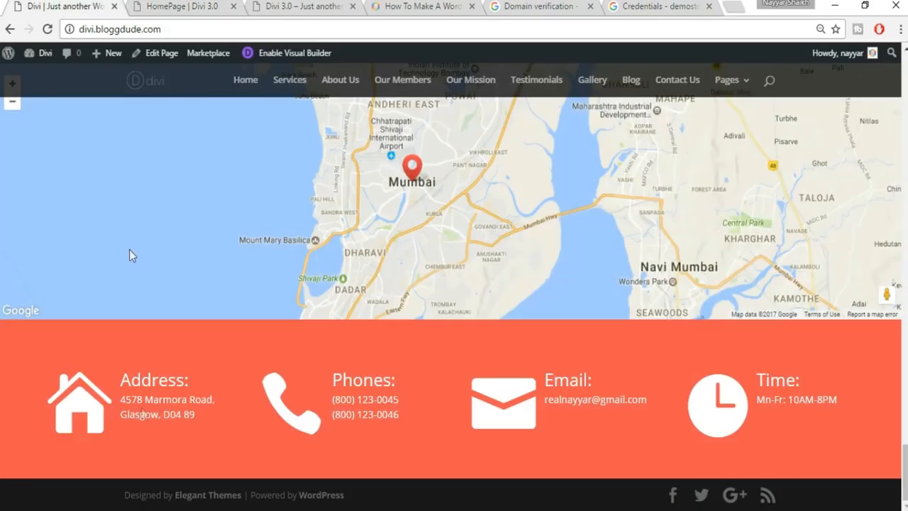
pyautogui.moveTo(189, 380); pyautogui.dragTo(122, 380)
pyautogui.hotkey('ctrl', 'c')
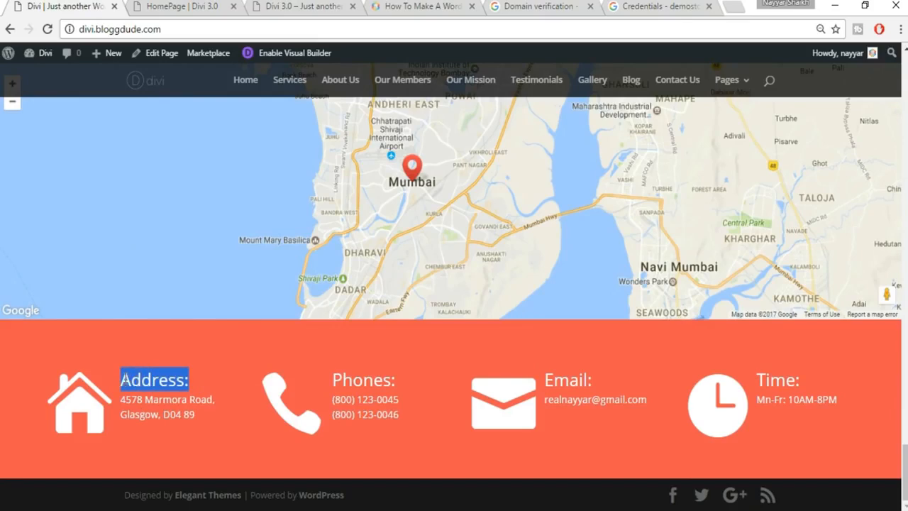
pyautogui.click(180, 6)
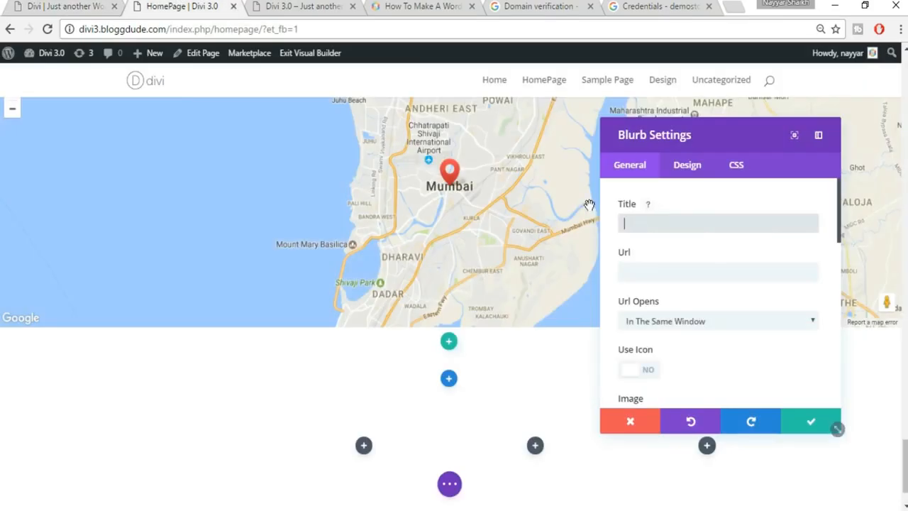
pyautogui.hotkey('ctrl', 'v')
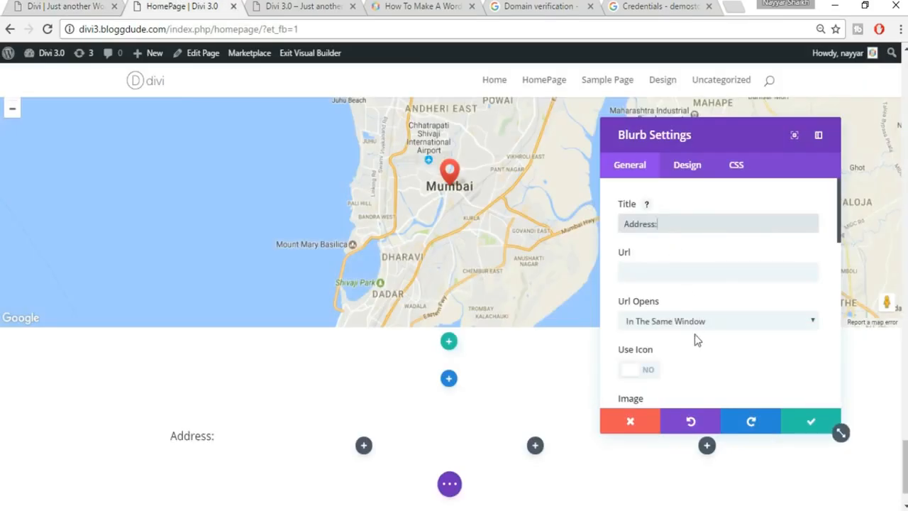
# Step: Switch the blurb to an icon and choose the map-pin icon
pyautogui.scroll(-1, 696, 341)
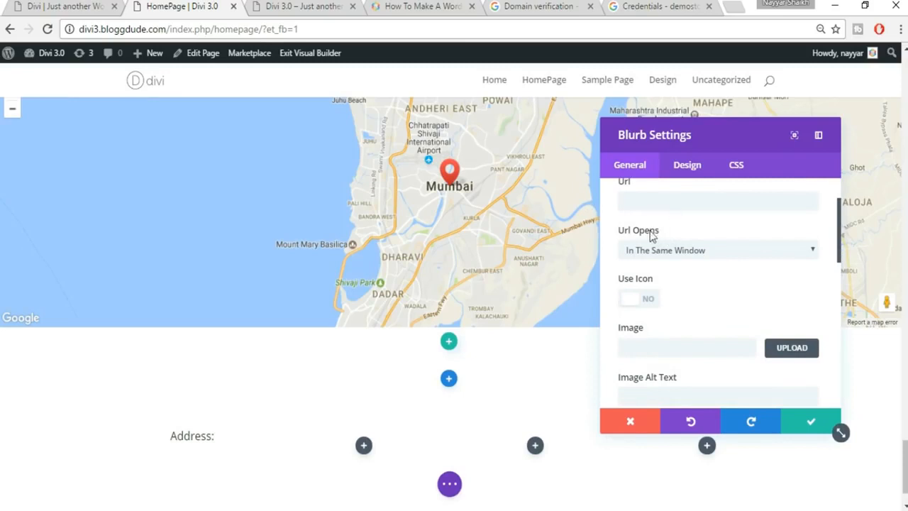
pyautogui.click(638, 307)
pyautogui.scroll(-1, 814, 291)
pyautogui.scroll(-1, 815, 291)
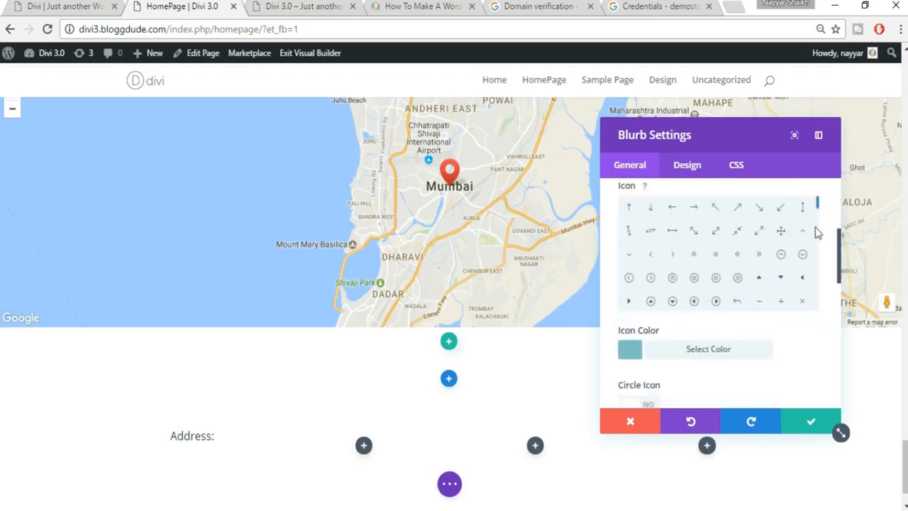
pyautogui.moveTo(817, 205); pyautogui.dragTo(818, 241)
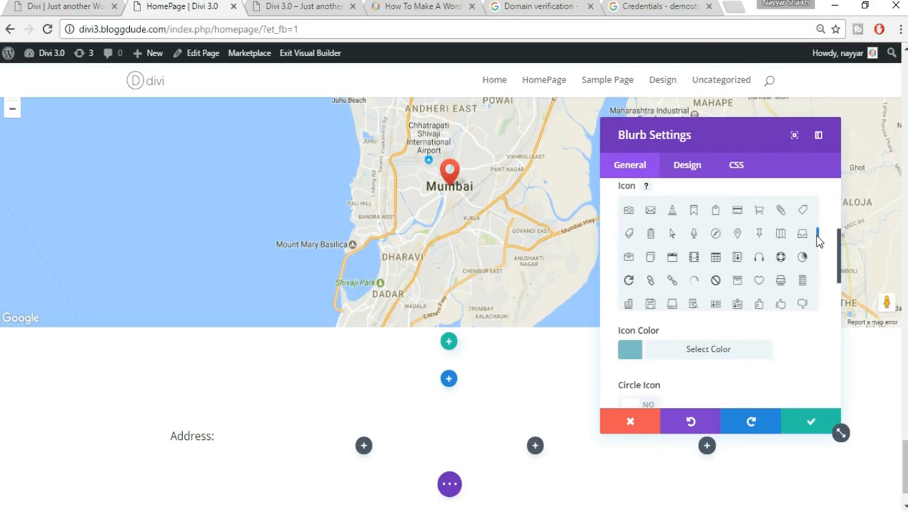
pyautogui.click(738, 228)
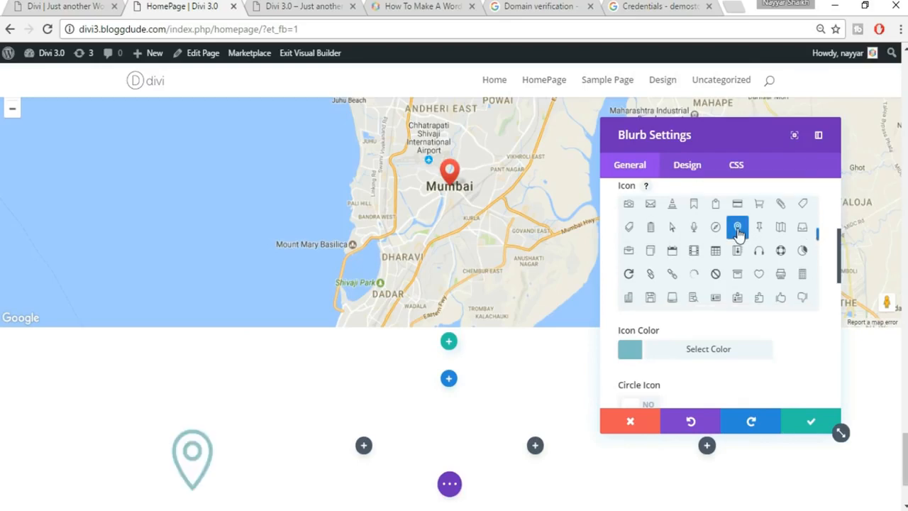
# Step: Set the blurb icon colour to white (#ffffff) and save the blurb
pyautogui.click(60, 6)
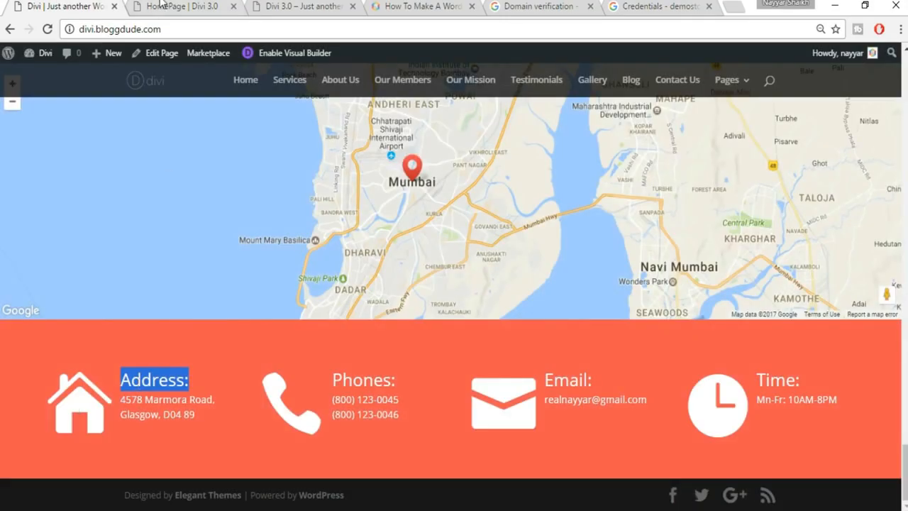
pyautogui.click(162, 9)
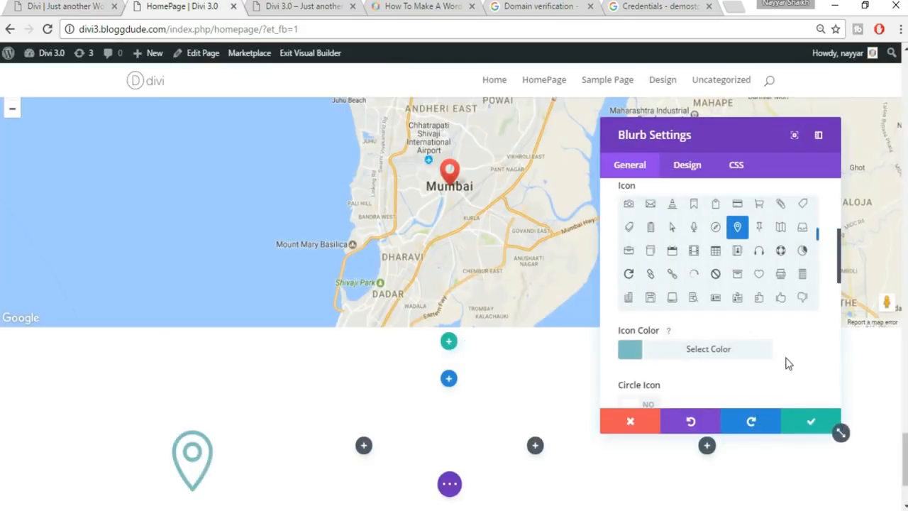
pyautogui.scroll(-2, 789, 362)
pyautogui.click(19, 5)
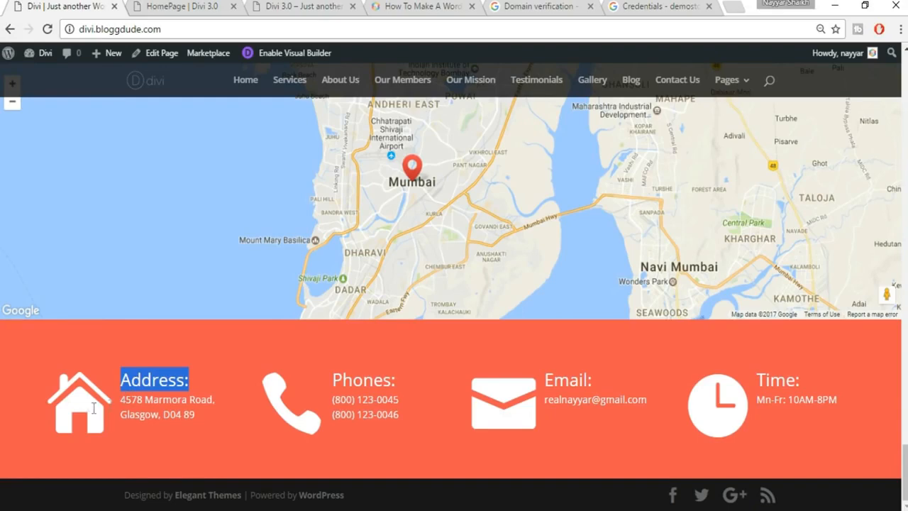
pyautogui.click(155, 7)
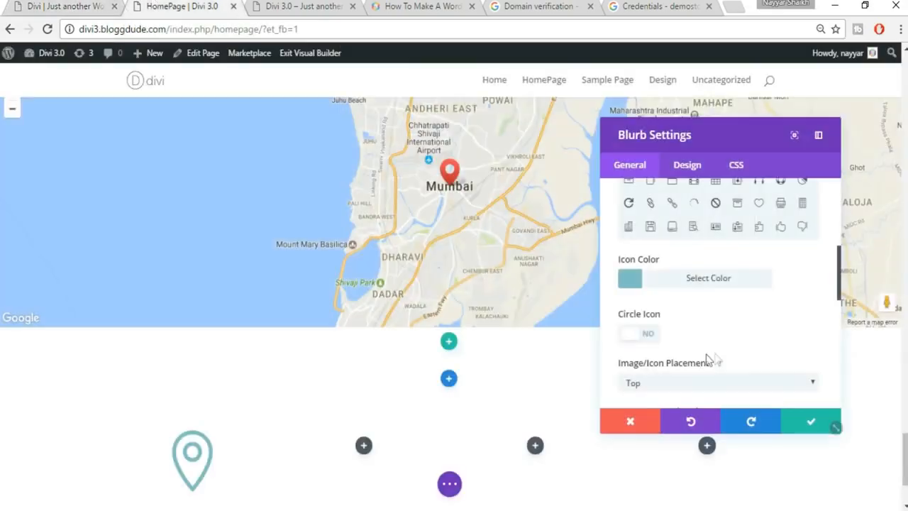
pyautogui.click(714, 286)
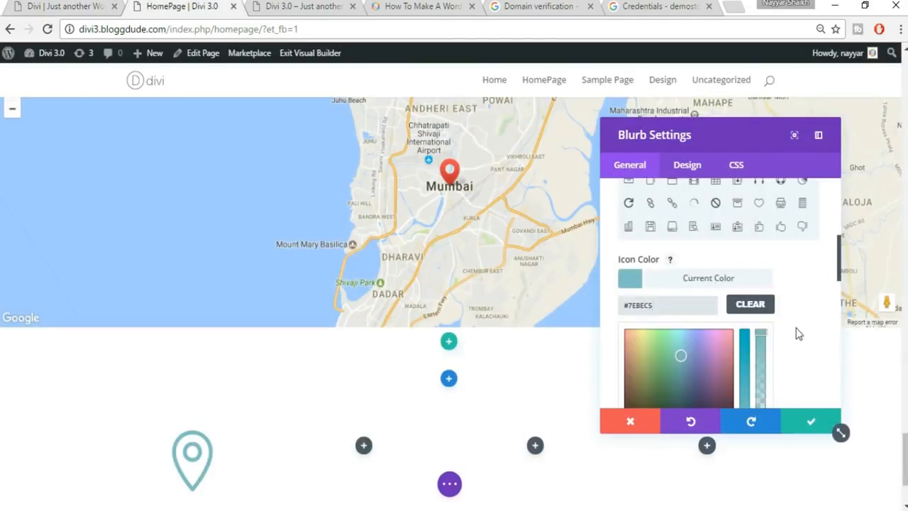
pyautogui.scroll(-1, 797, 332)
pyautogui.click(644, 384)
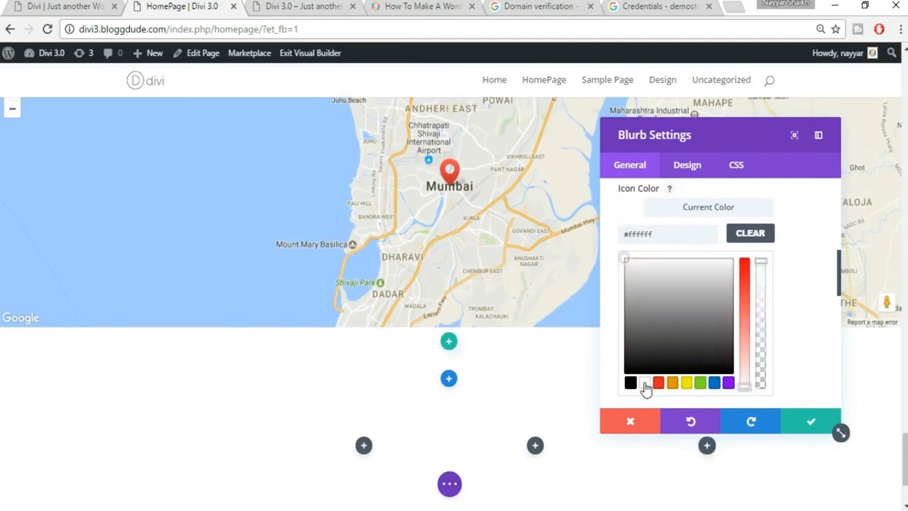
pyautogui.click(810, 431)
pyautogui.scroll(-2, 185, 438)
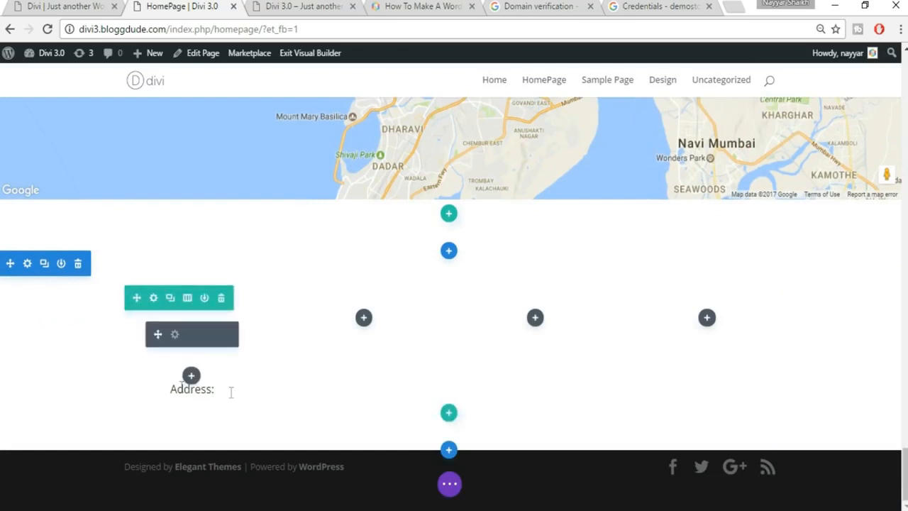
# Step: Give the contact section a lightened red background, #e0514a, and save the section
pyautogui.click(43, 13)
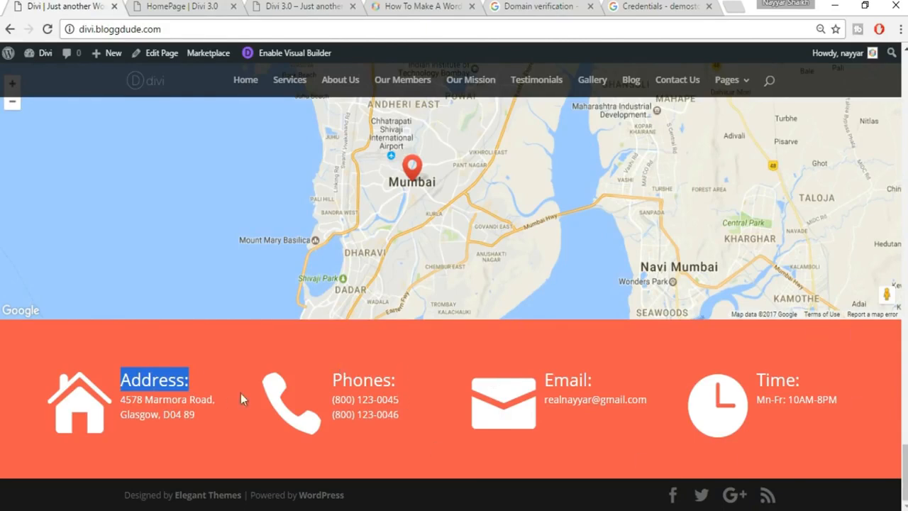
pyautogui.click(189, 7)
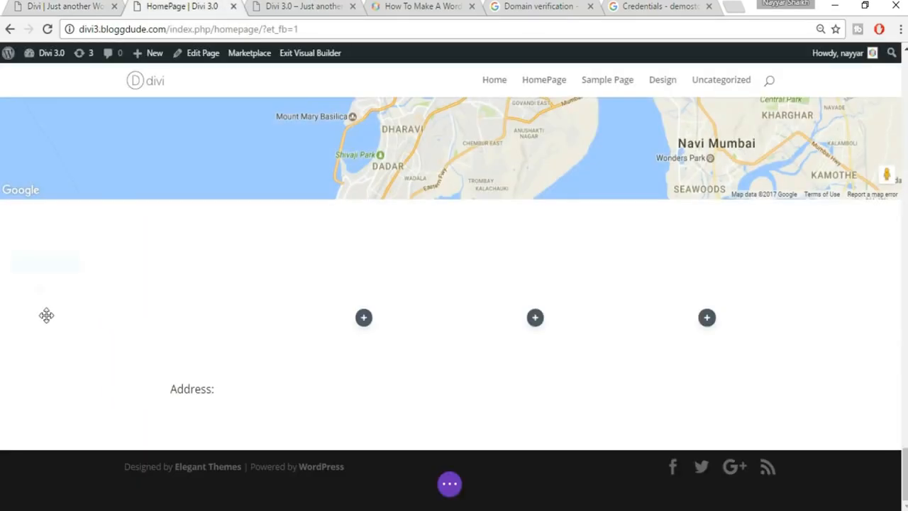
pyautogui.moveTo(56, 290)
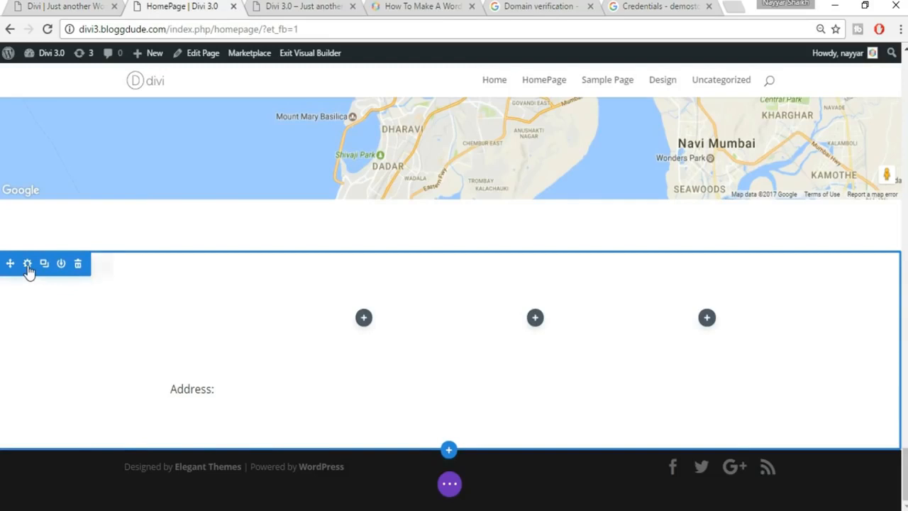
pyautogui.click(27, 264)
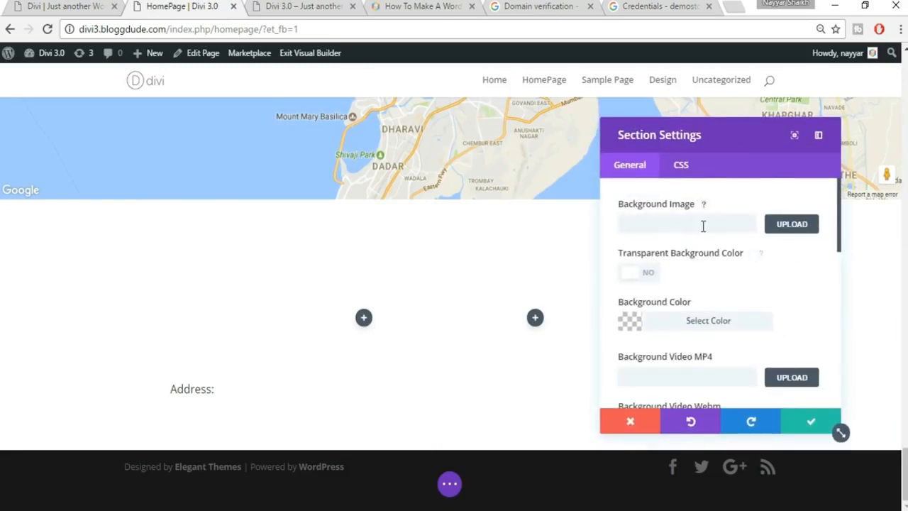
pyautogui.click(699, 321)
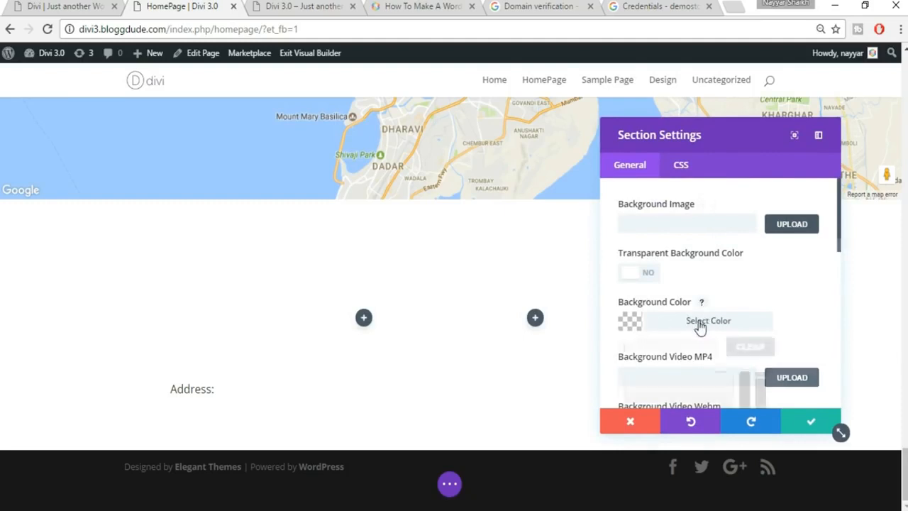
pyautogui.scroll(-2, 809, 317)
pyautogui.click(658, 355)
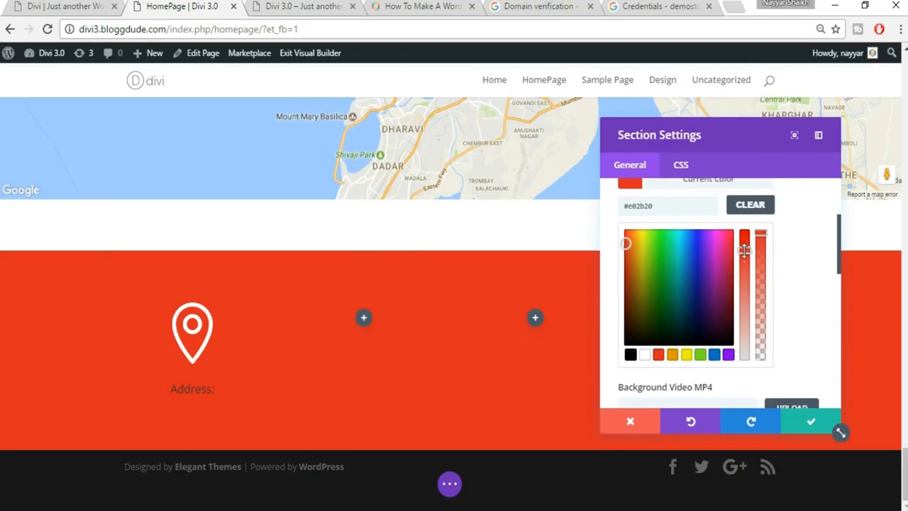
pyautogui.moveTo(744, 250); pyautogui.dragTo(744, 273)
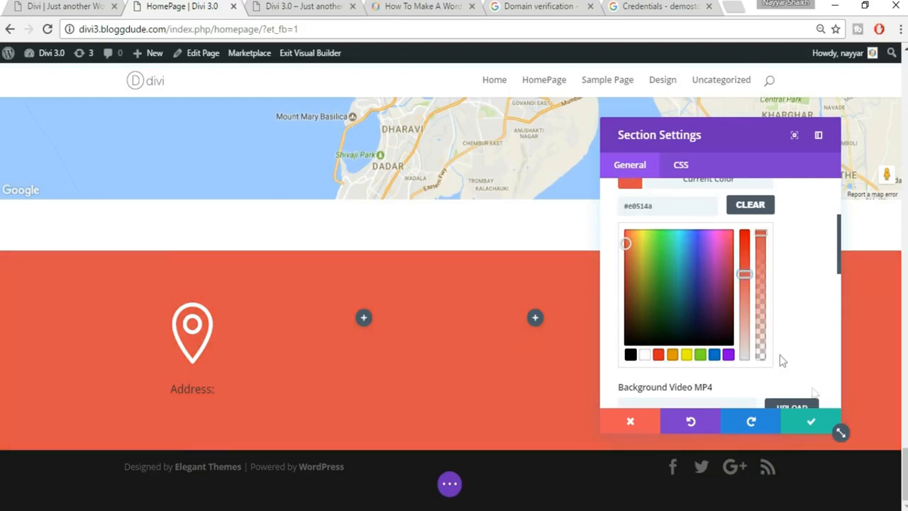
pyautogui.click(811, 424)
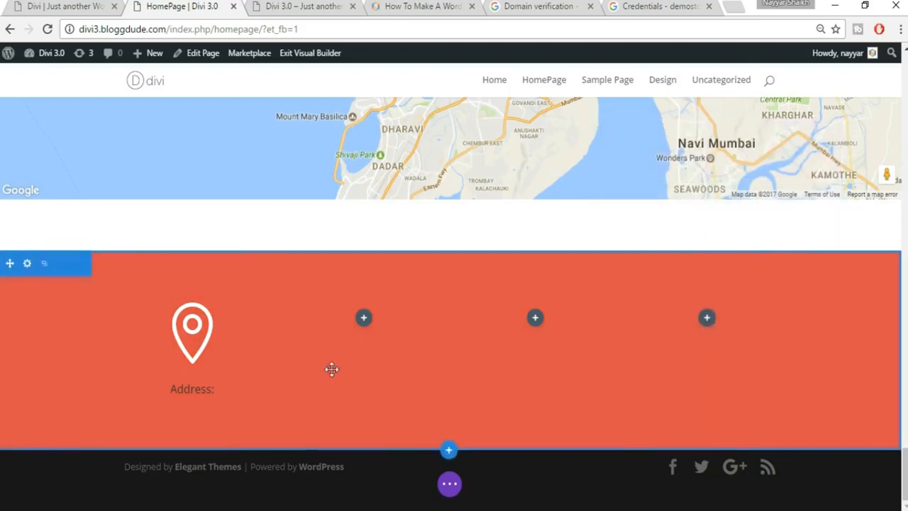
# Step: Set the address blurb's icon placement to Left, keep text centred, and make the text Light
pyautogui.moveTo(192, 337)
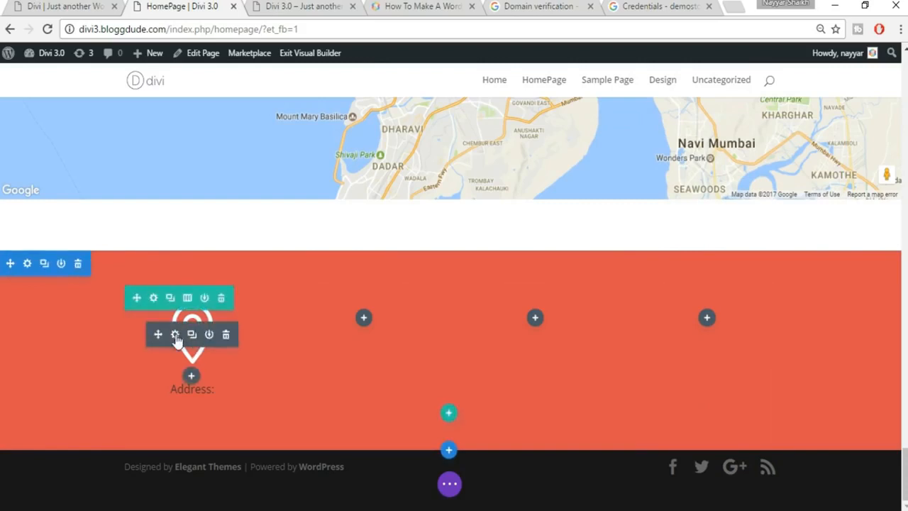
pyautogui.click(175, 339)
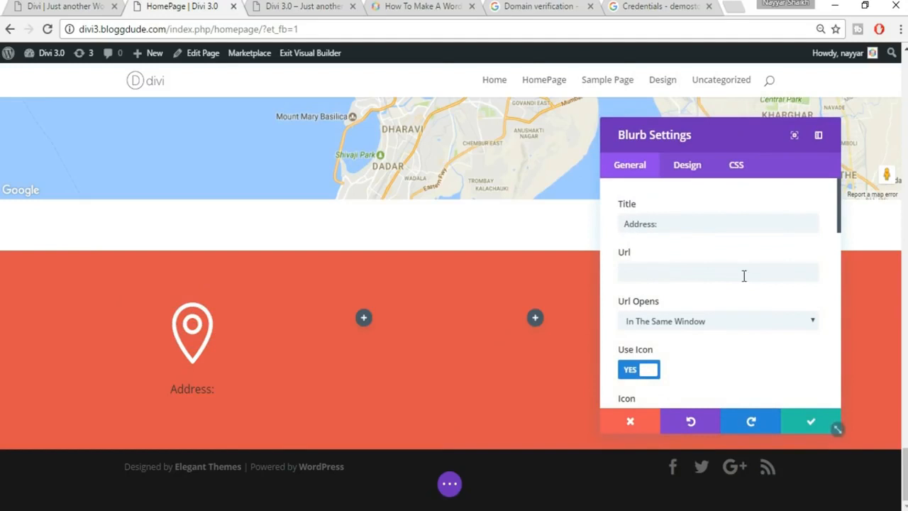
pyautogui.scroll(-3, 766, 340)
pyautogui.scroll(-6, 804, 324)
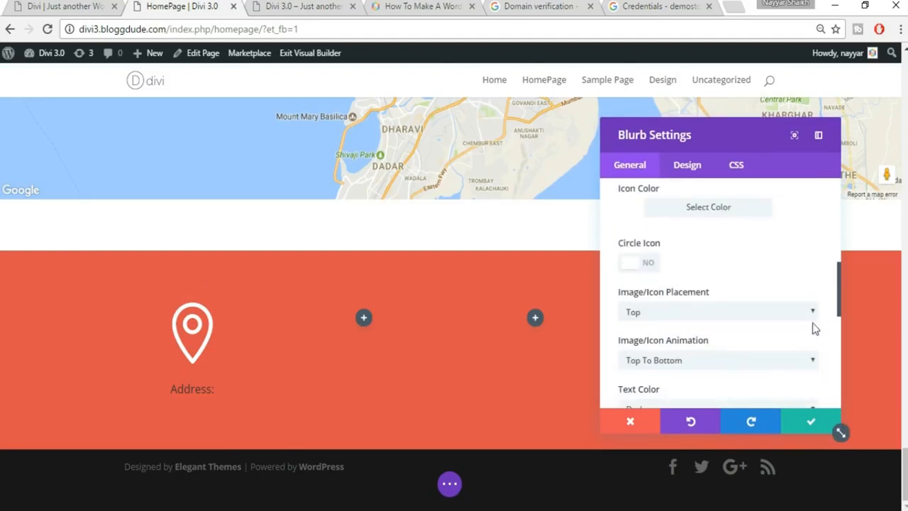
pyautogui.click(688, 308)
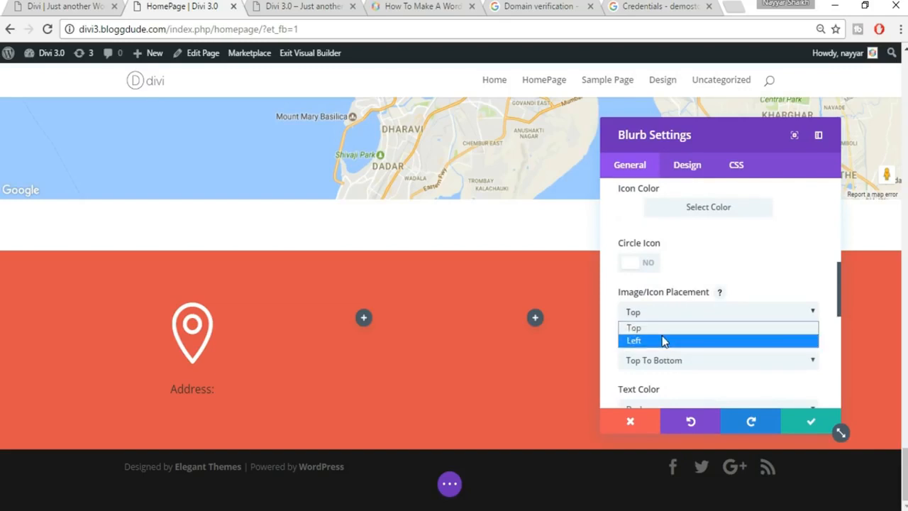
pyautogui.click(663, 341)
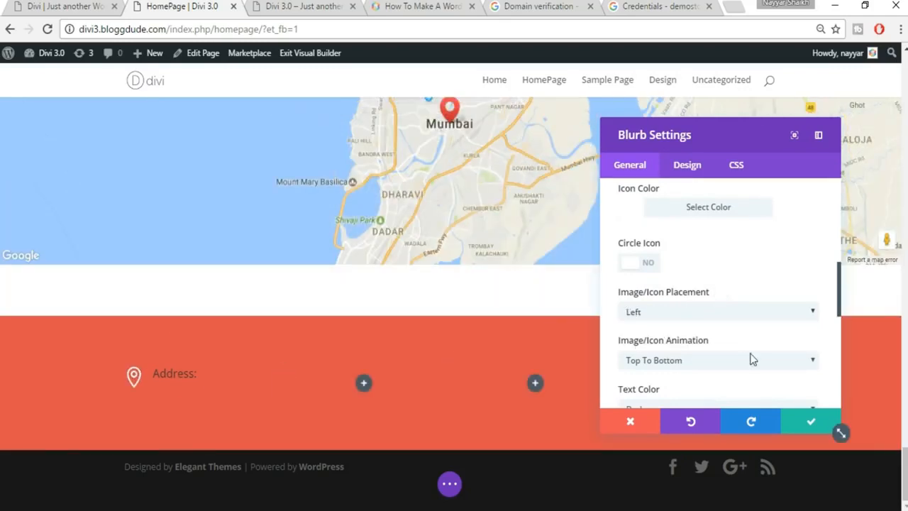
pyautogui.scroll(-1, 752, 360)
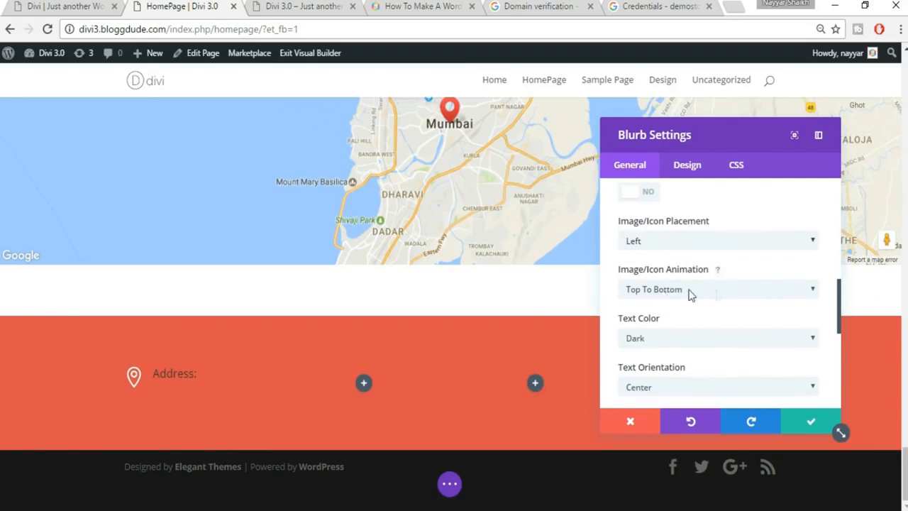
pyautogui.scroll(-2, 738, 331)
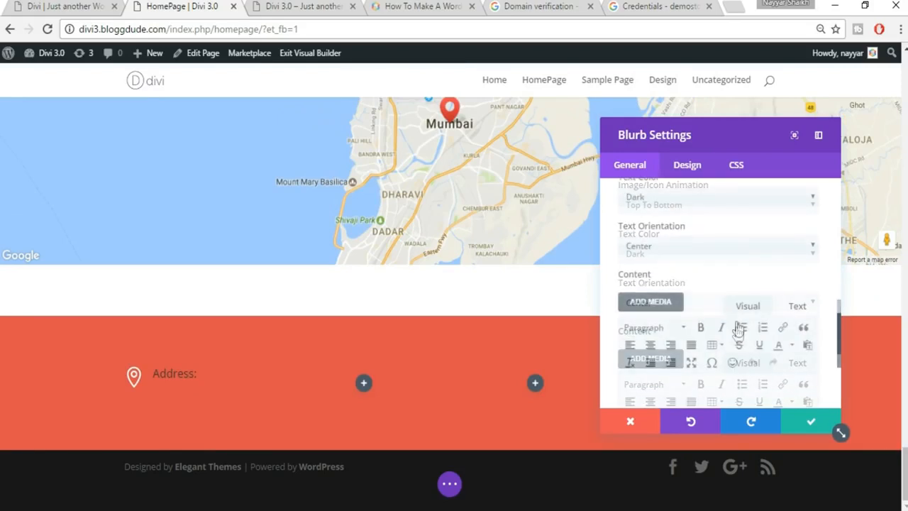
pyautogui.click(687, 248)
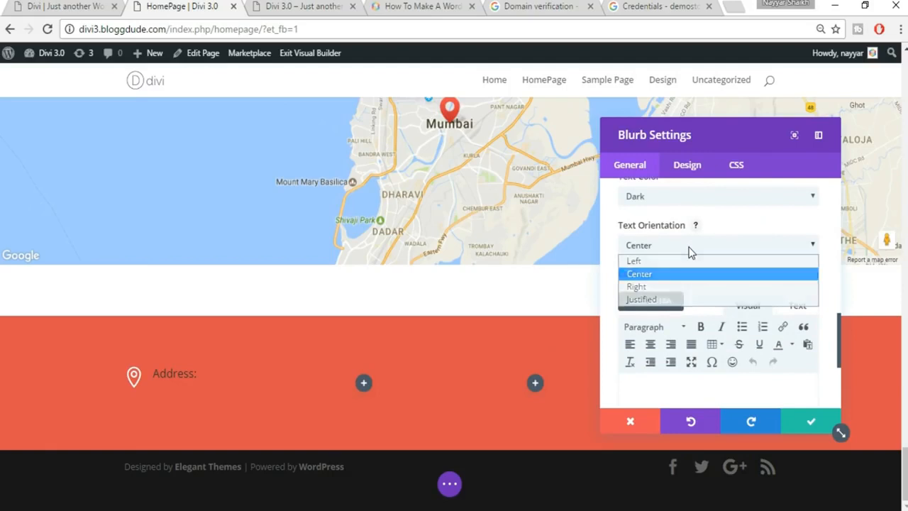
pyautogui.click(698, 274)
pyautogui.scroll(1, 683, 244)
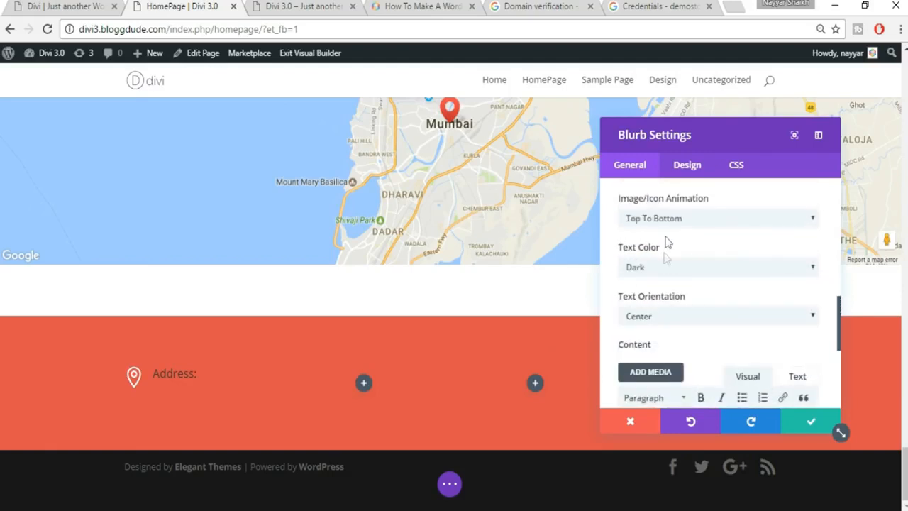
pyautogui.click(659, 268)
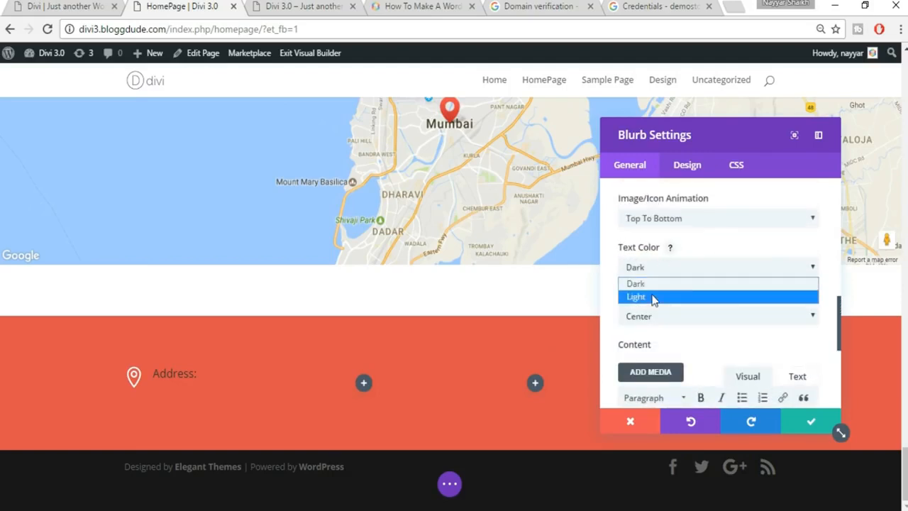
pyautogui.click(653, 298)
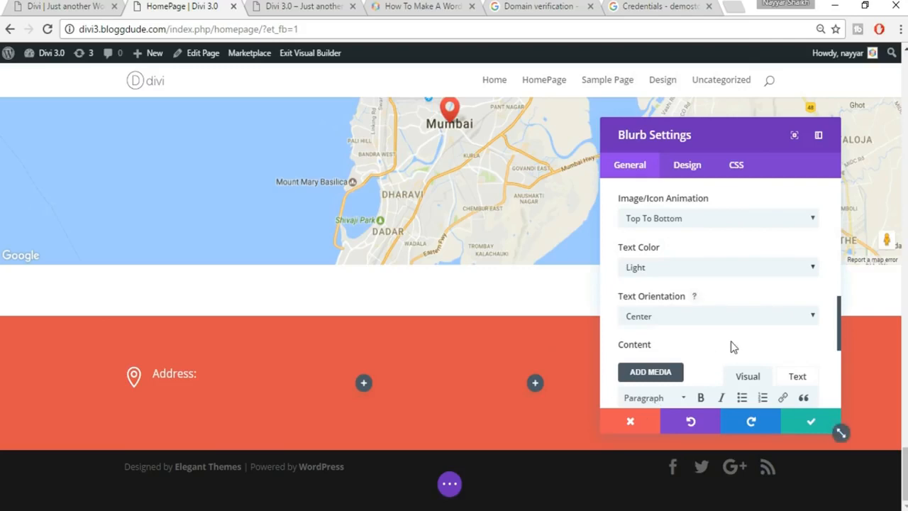
pyautogui.scroll(-1, 731, 348)
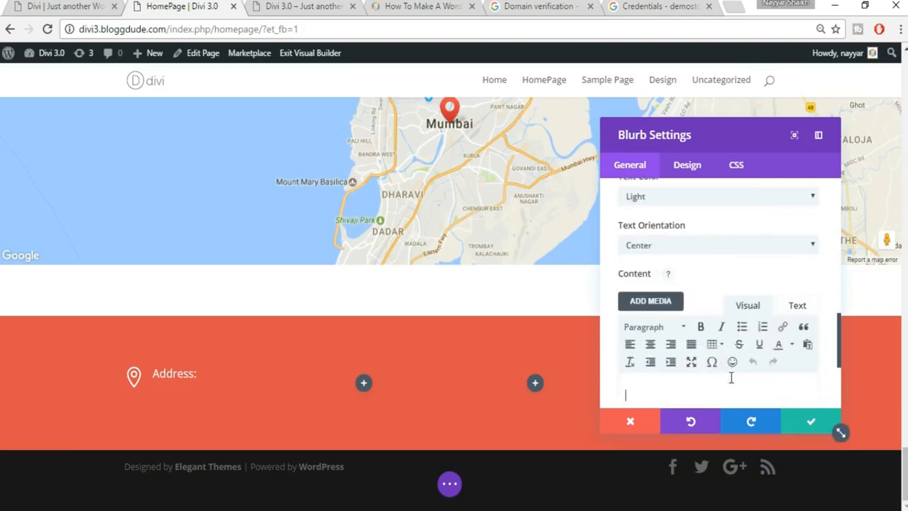
# Step: Paste the two-line street address from the live site's footer into the blurb content
pyautogui.click(101, 5)
pyautogui.moveTo(195, 418); pyautogui.dragTo(116, 401)
pyautogui.hotkey('ctrl', 'c')
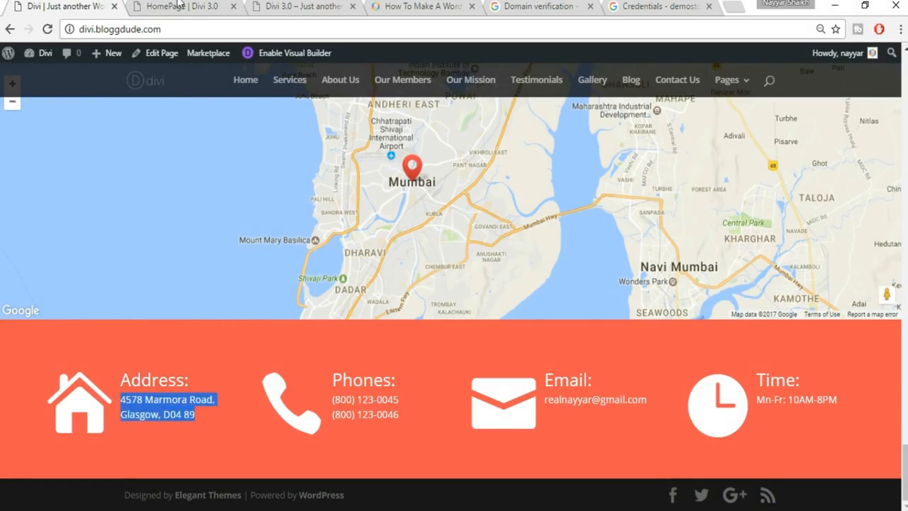
pyautogui.click(180, 6)
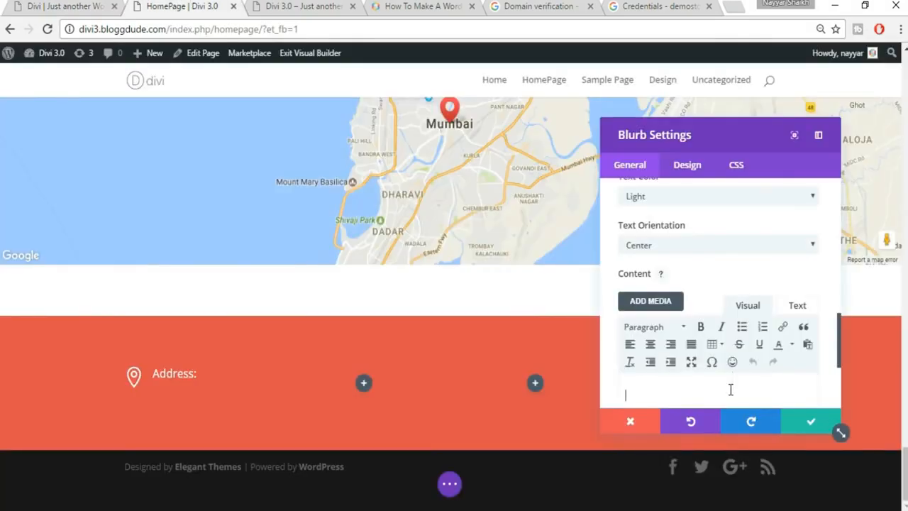
pyautogui.hotkey('ctrl', 'v')
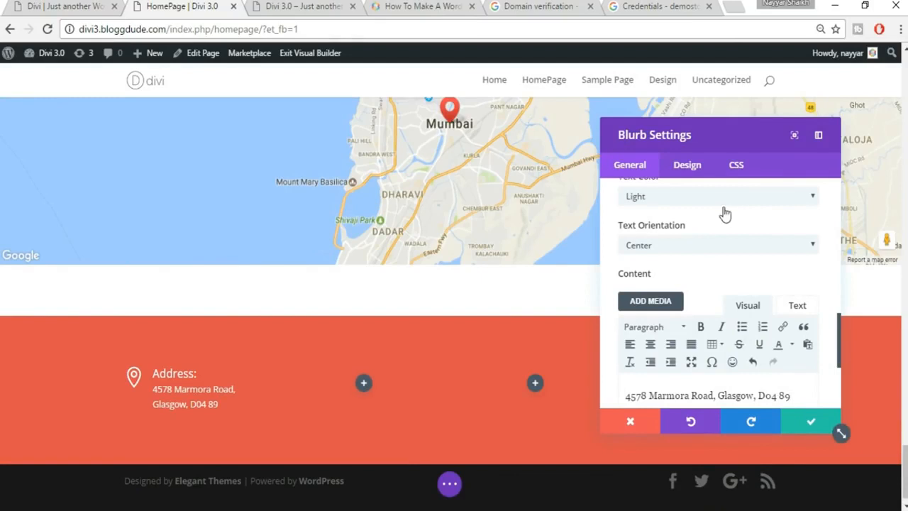
pyautogui.scroll(-1, 250, 363)
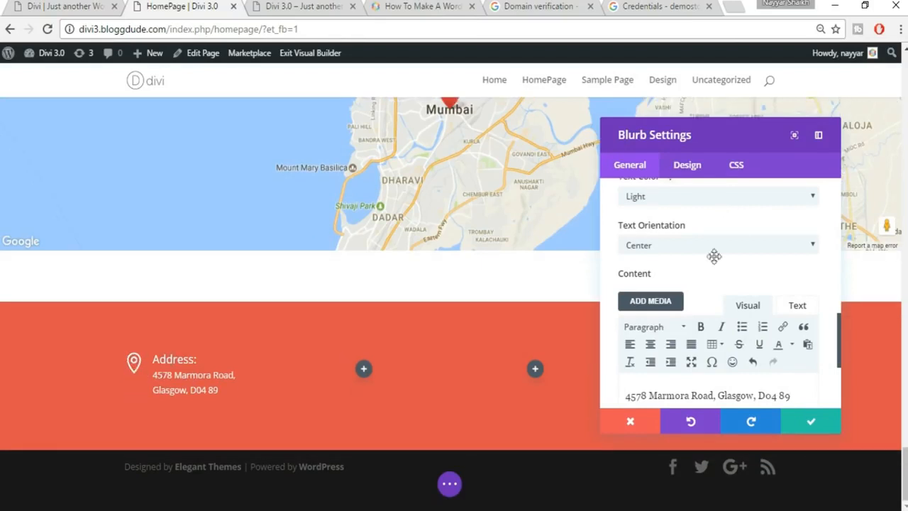
pyautogui.click(686, 170)
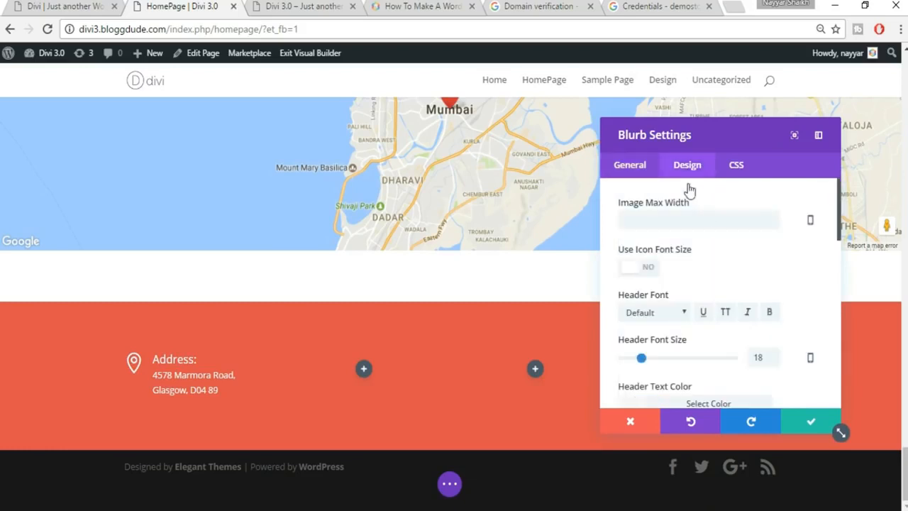
# Step: Enable a custom icon font size of 90px and set the header font size to 22px
pyautogui.scroll(-3, 835, 266)
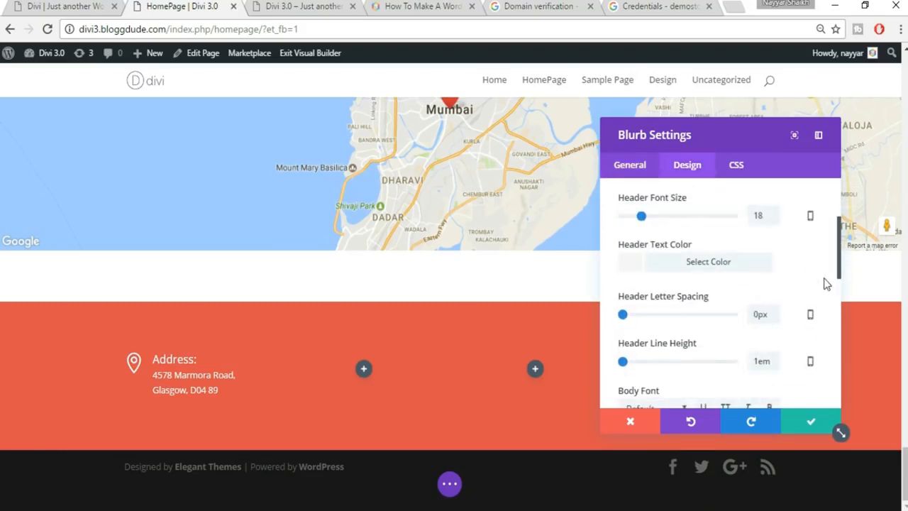
pyautogui.scroll(3, 736, 289)
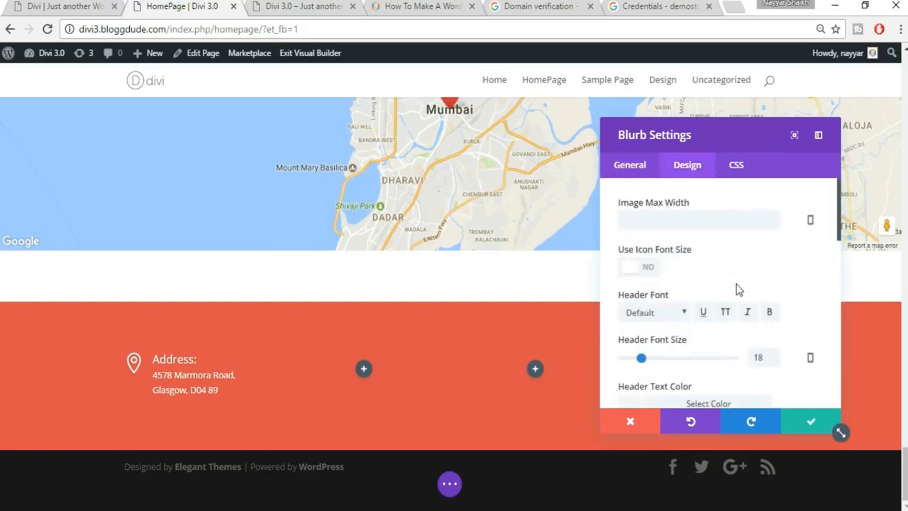
pyautogui.click(650, 272)
pyautogui.scroll(-1, 760, 275)
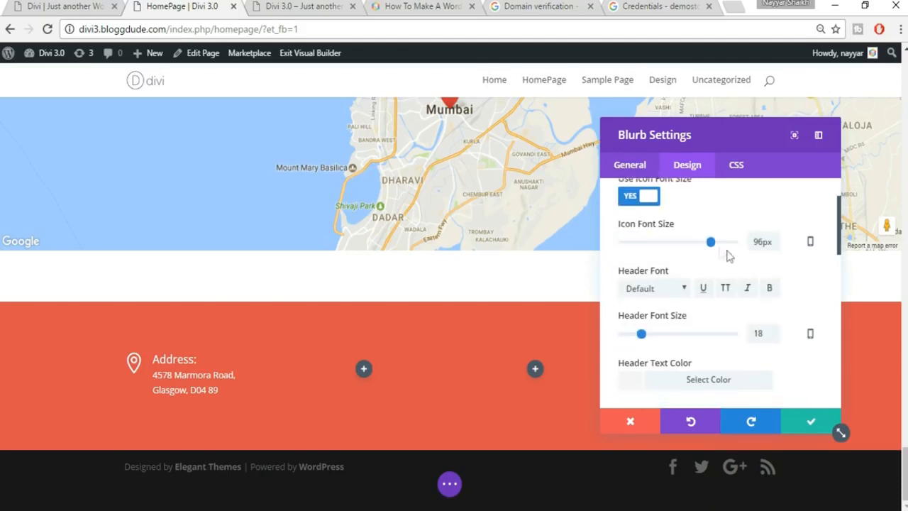
pyautogui.moveTo(710, 244); pyautogui.dragTo(706, 246)
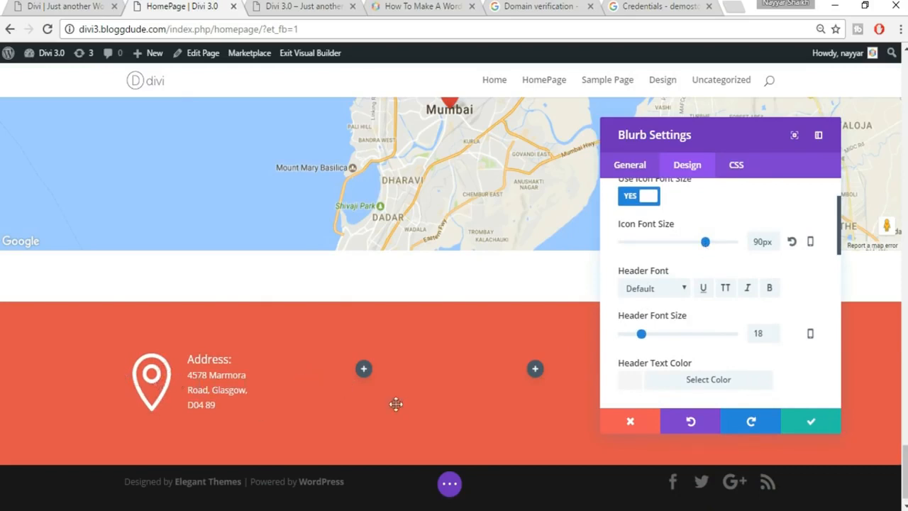
pyautogui.scroll(-2, 749, 328)
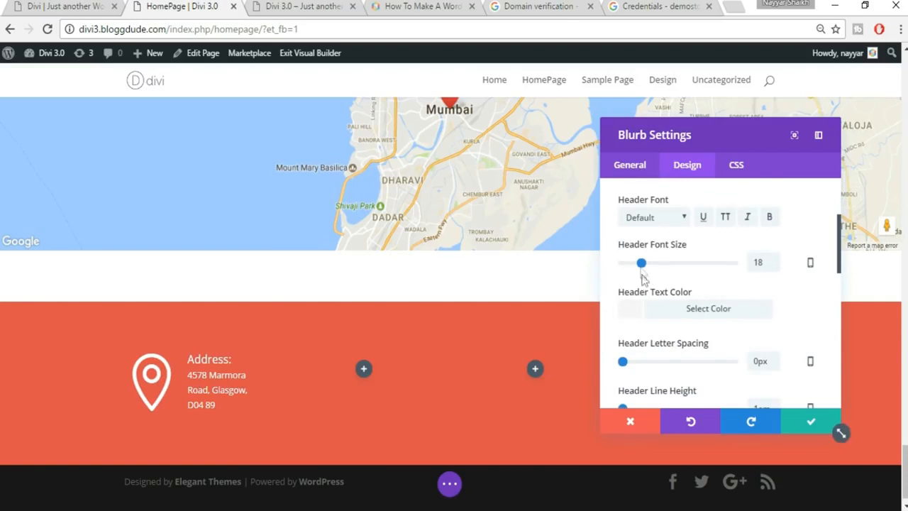
pyautogui.moveTo(641, 263); pyautogui.dragTo(647, 269)
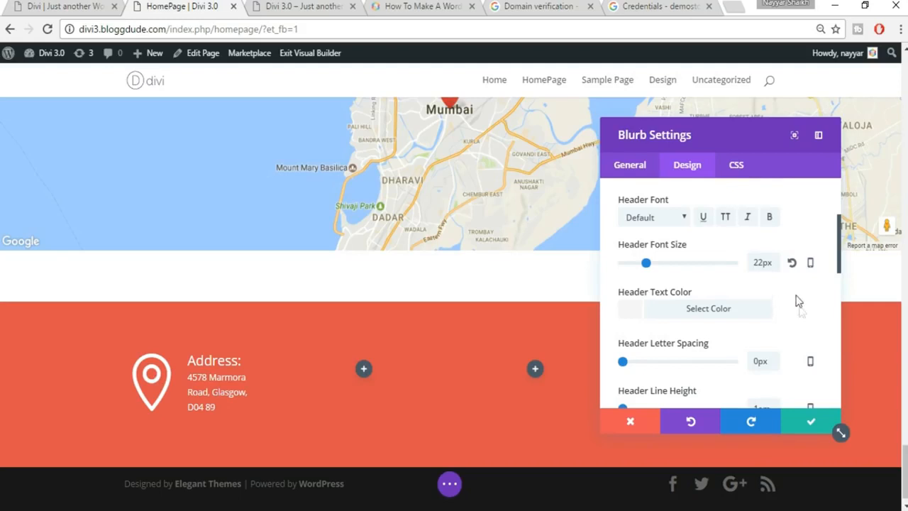
pyautogui.scroll(-10, 803, 346)
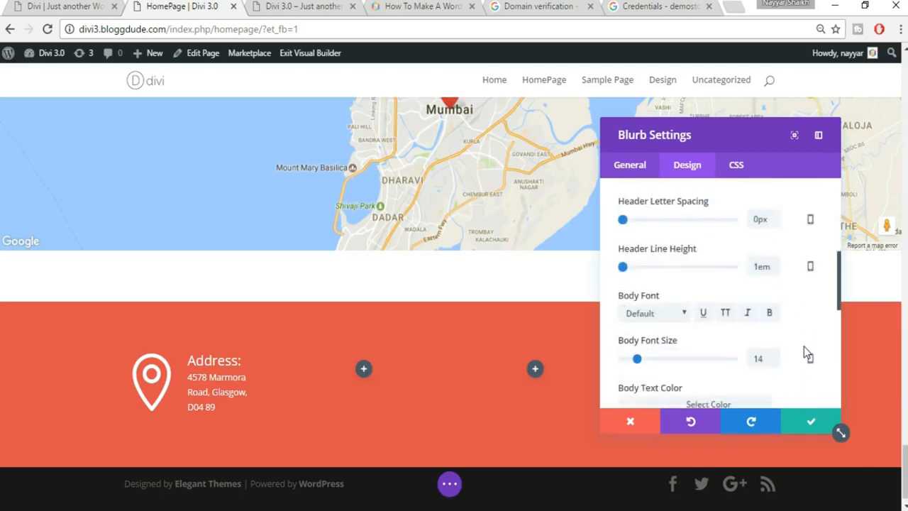
# Step: Save the Address blurb and move its duplicate into the contact section's second column
pyautogui.click(810, 426)
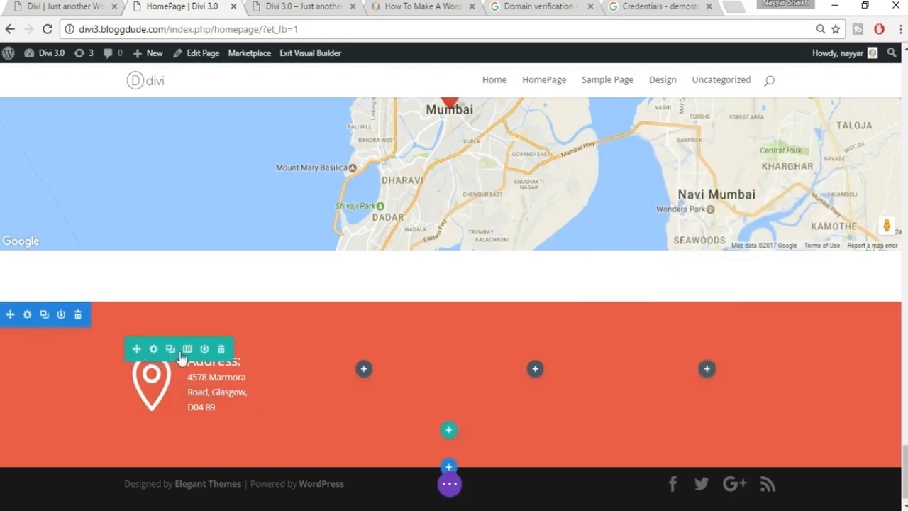
pyautogui.moveTo(190, 397)
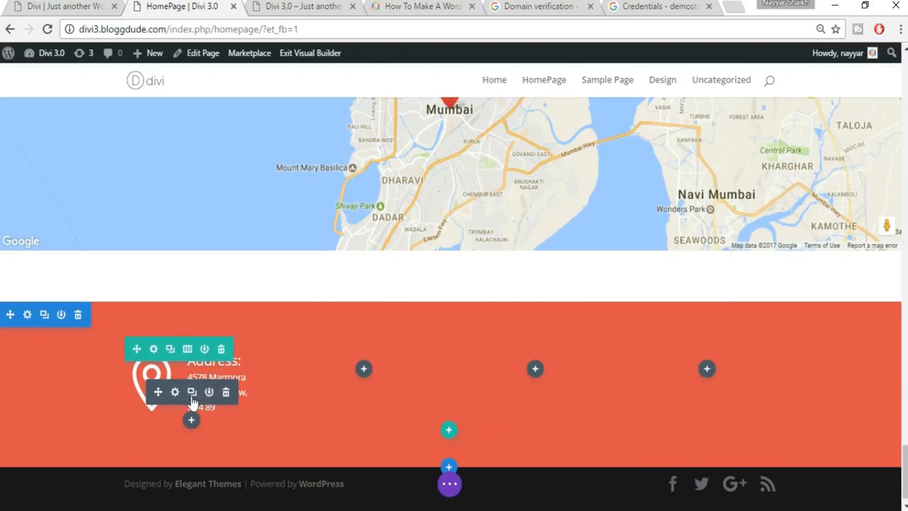
pyautogui.moveTo(158, 396); pyautogui.dragTo(379, 383)
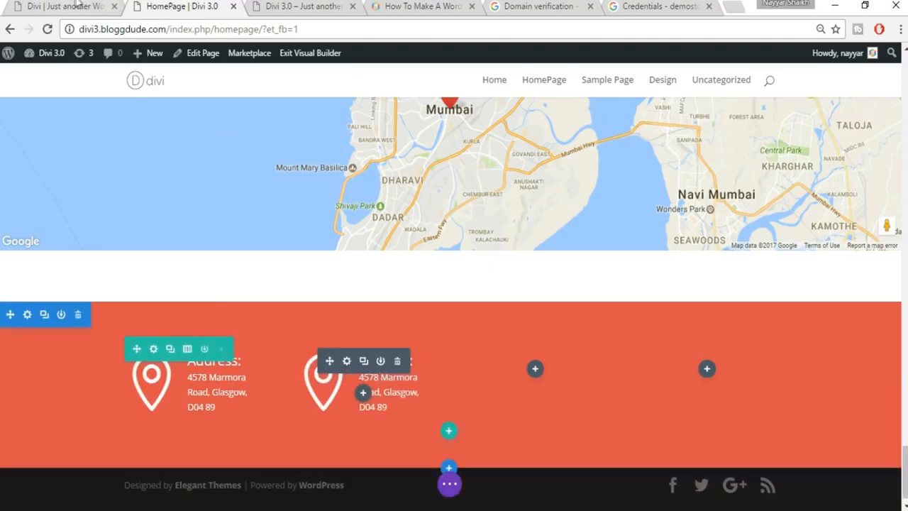
# Step: Copy both phone numbers from the live footer and select the duplicate's title for replacement
pyautogui.click(77, 5)
pyautogui.moveTo(401, 419); pyautogui.dragTo(333, 394)
pyautogui.hotkey('ctrl', 'c')
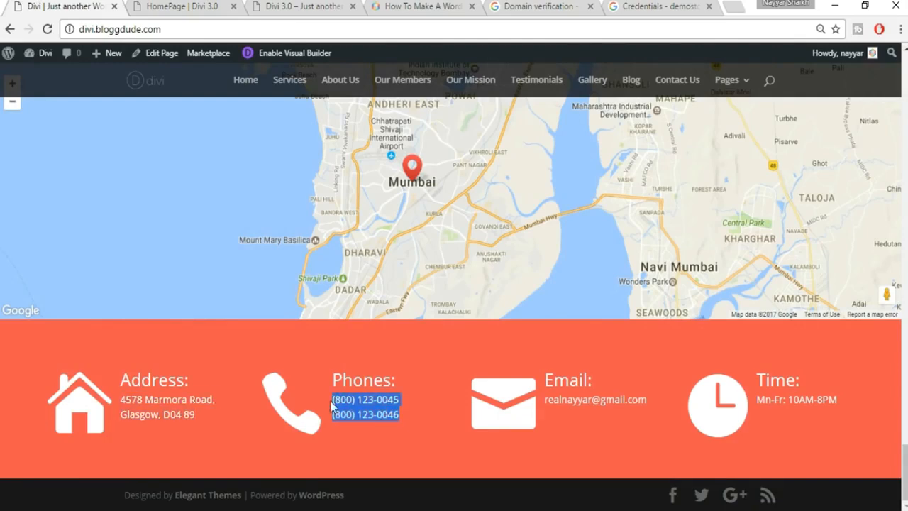
pyautogui.click(221, 5)
pyautogui.tripleClick(683, 221)
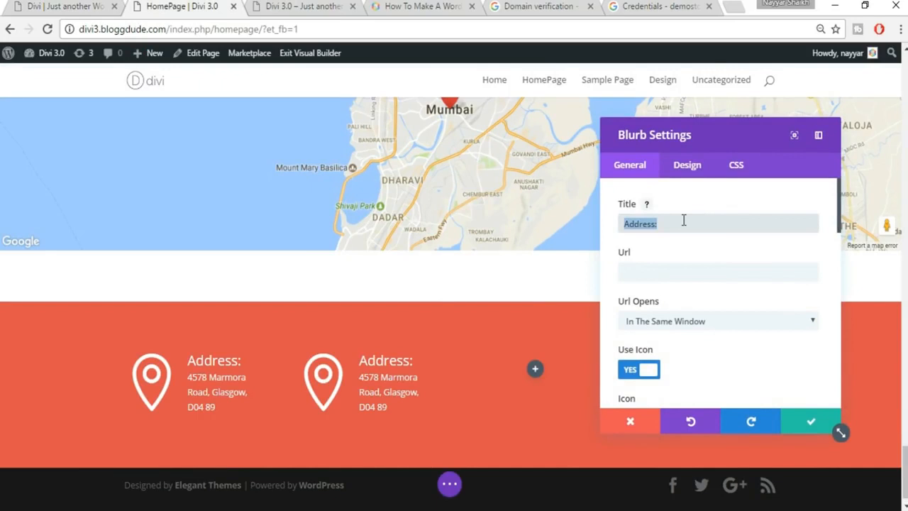
# Step: Title the second blurb 'Phones:' and paste the two phone numbers over its address content
pyautogui.write('p')
pyautogui.press('BackSpace')
pyautogui.write('Phone')
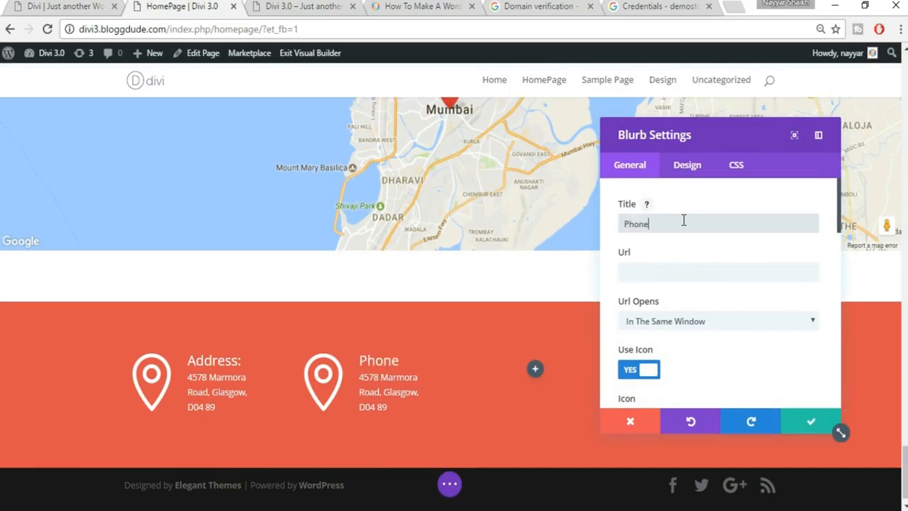
pyautogui.write('s:')
pyautogui.click(701, 268)
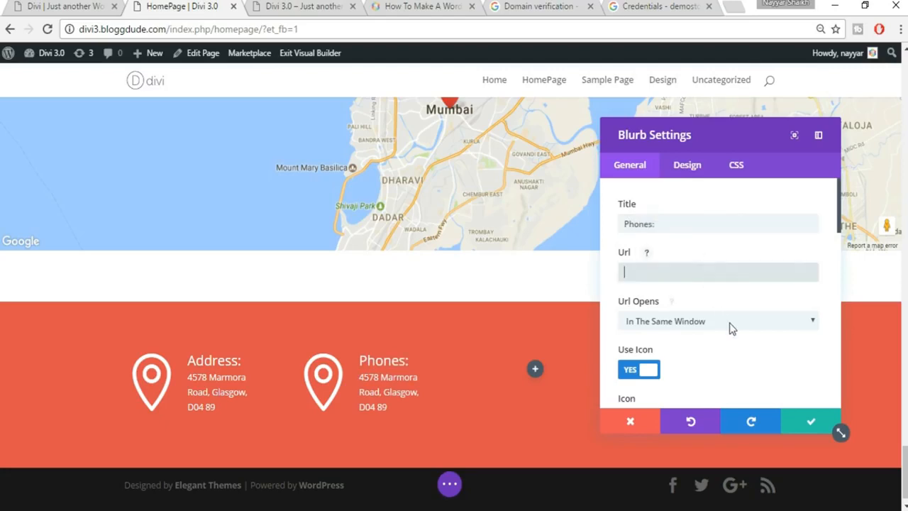
pyautogui.scroll(-2, 731, 327)
pyautogui.scroll(-10, 743, 360)
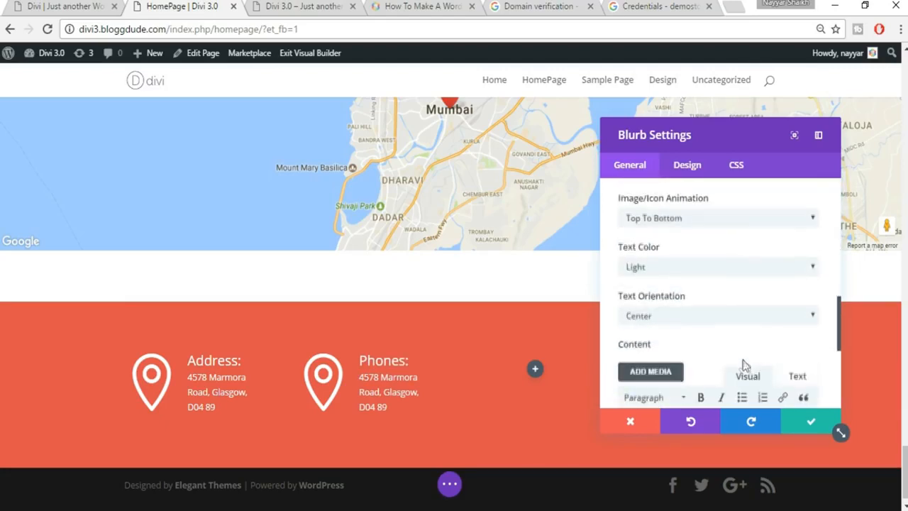
pyautogui.scroll(-1, 743, 360)
pyautogui.tripleClick(727, 246)
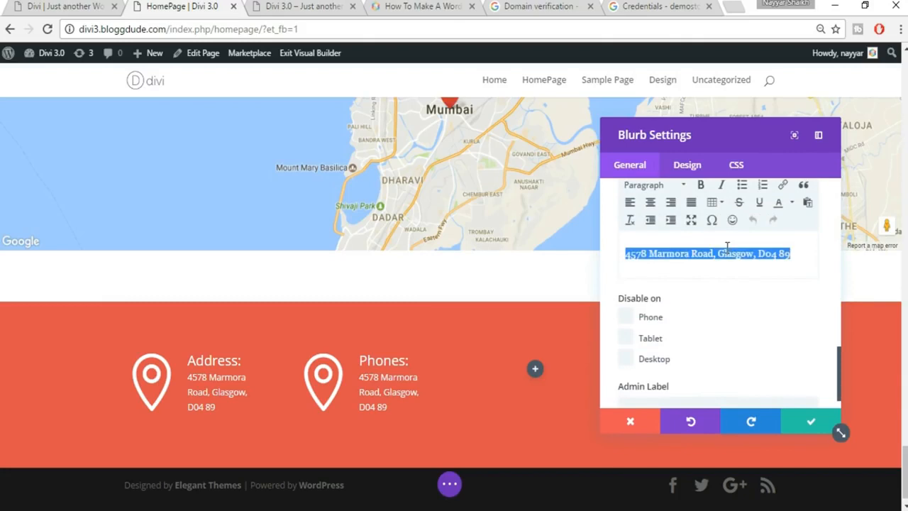
pyautogui.hotkey('ctrl', 'v')
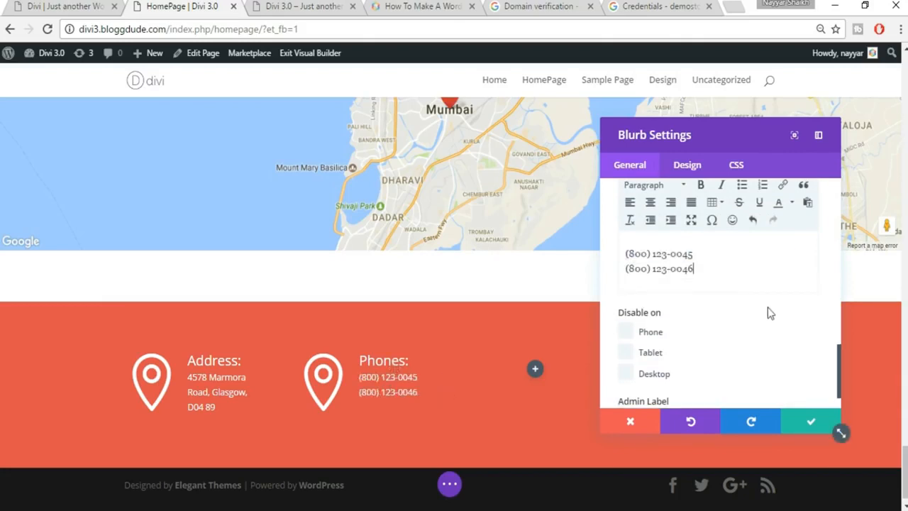
# Step: Give the Phones blurb a phone icon, then compare with the live site's footer
pyautogui.scroll(1, 770, 313)
pyautogui.scroll(4, 828, 256)
pyautogui.scroll(3, 827, 252)
pyautogui.scroll(-2, 731, 270)
pyautogui.scroll(-5, 734, 271)
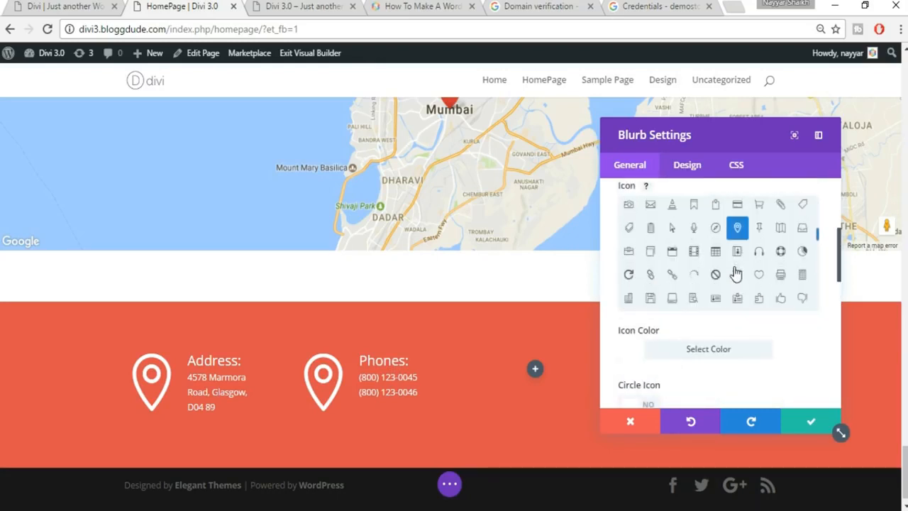
pyautogui.scroll(2, 780, 259)
pyautogui.scroll(-4, 800, 260)
pyautogui.scroll(4, 801, 259)
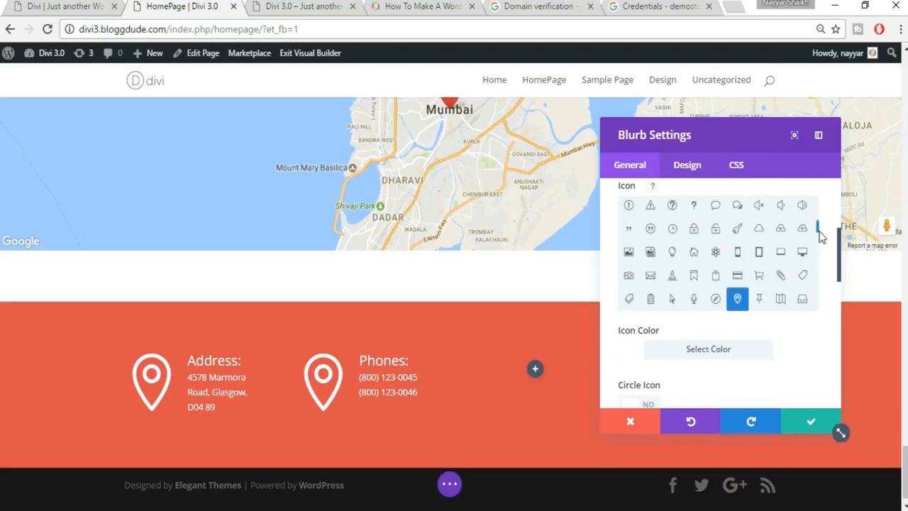
pyautogui.moveTo(818, 234); pyautogui.dragTo(818, 231)
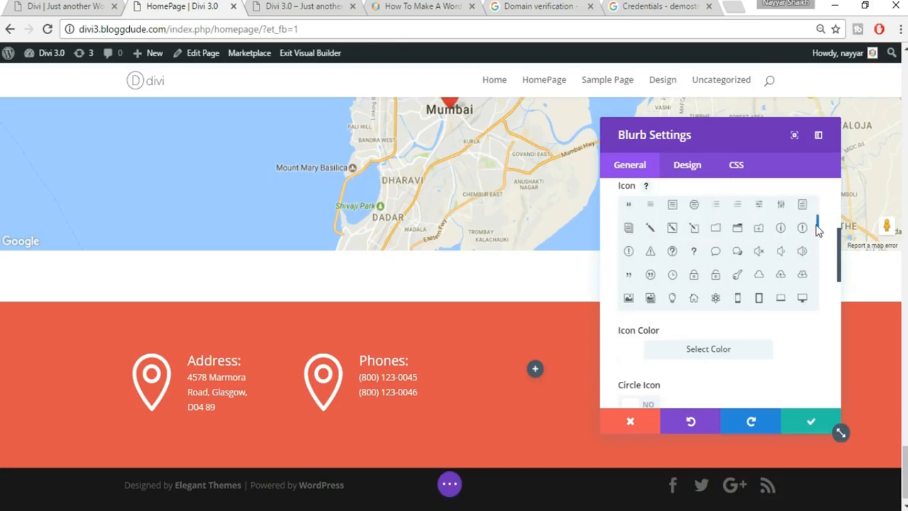
pyautogui.click(738, 299)
pyautogui.click(66, 6)
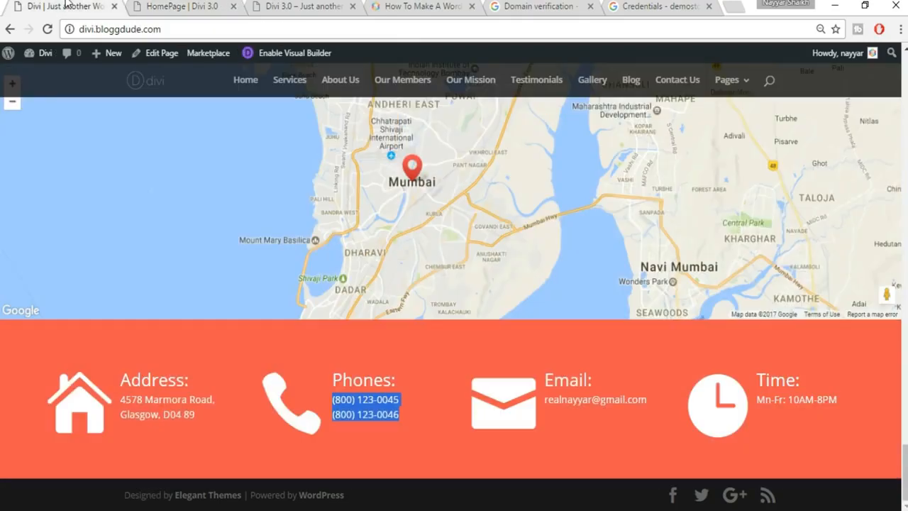
# Step: Back in the builder, review the Phones blurb's design settings and save it
pyautogui.click(198, 6)
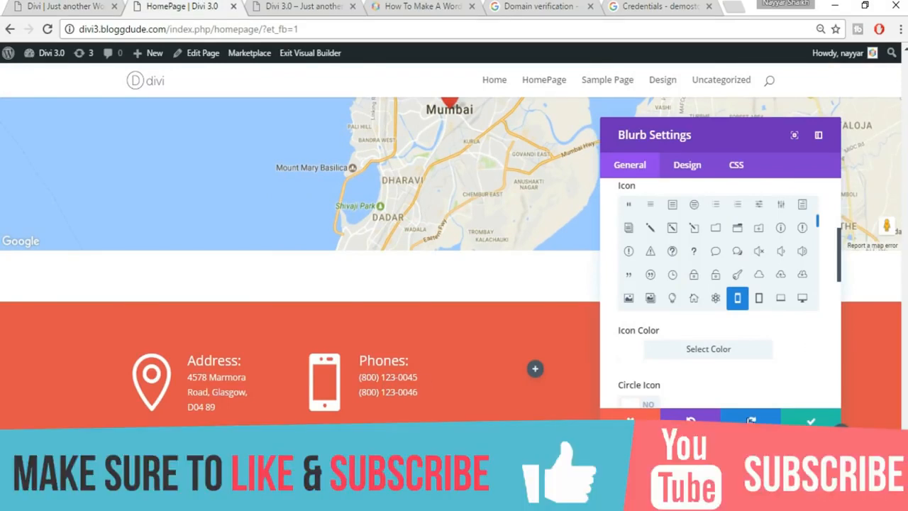
pyautogui.click(695, 165)
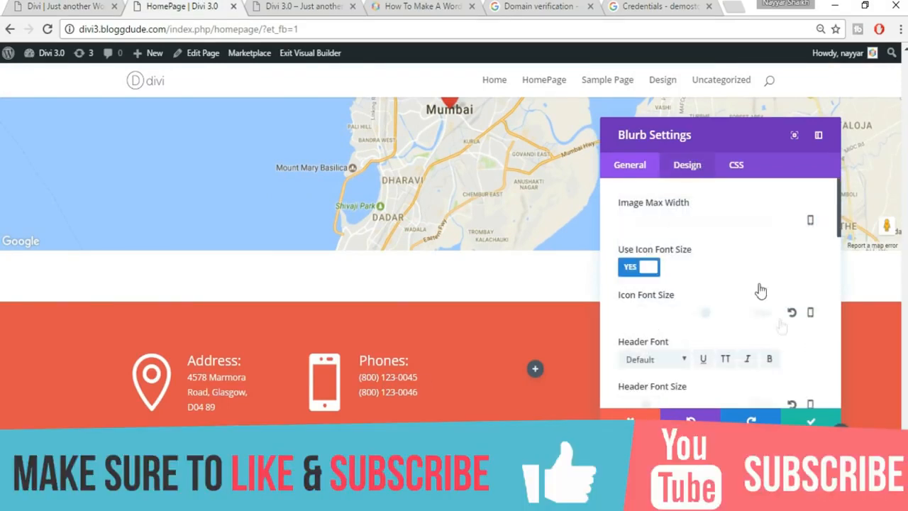
pyautogui.scroll(-2, 808, 298)
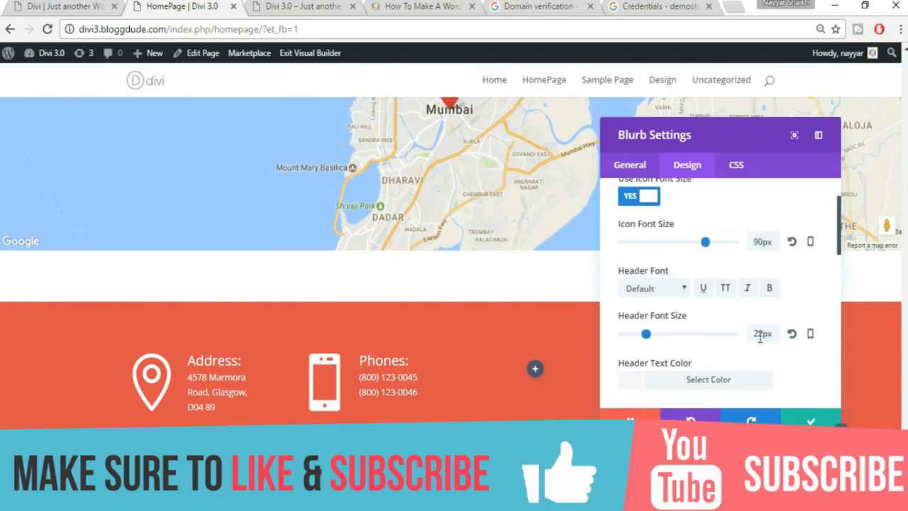
pyautogui.click(811, 422)
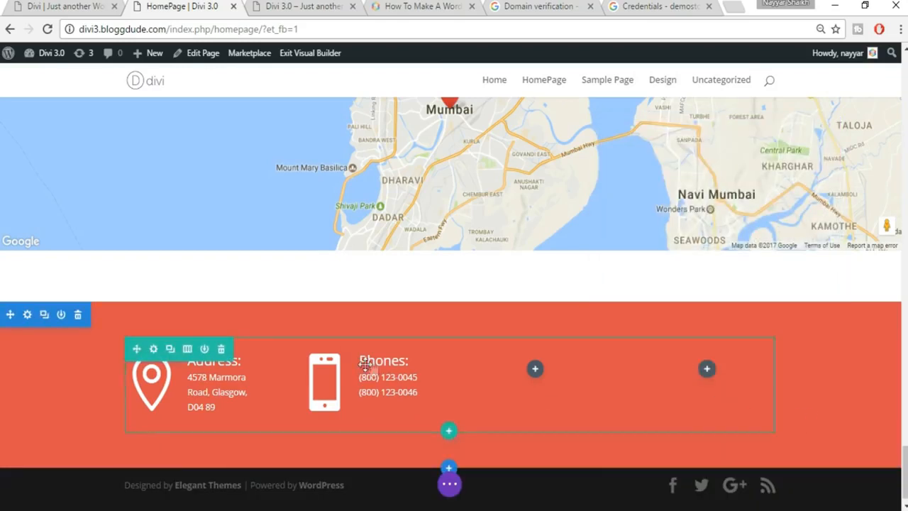
# Step: Move the Phones blurb copy into the third column and select the email address on the live footer
pyautogui.moveTo(362, 380)
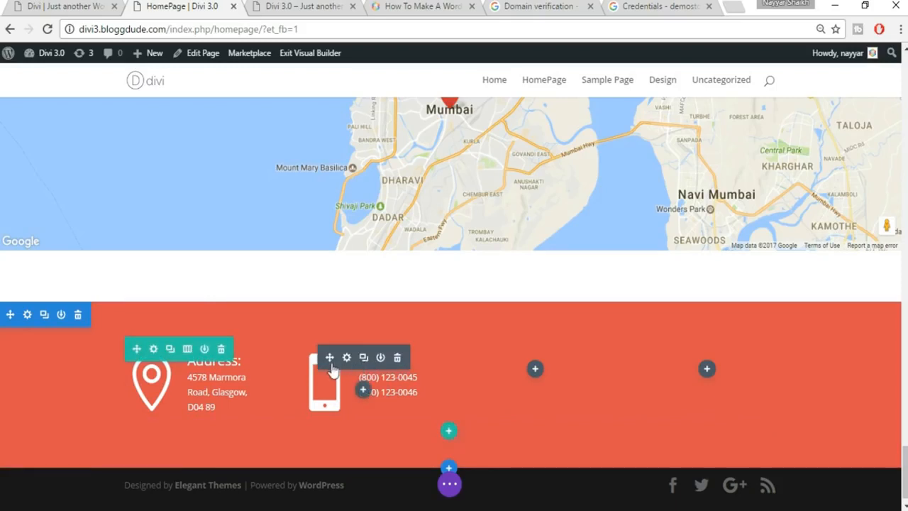
pyautogui.moveTo(511, 364); pyautogui.dragTo(556, 376)
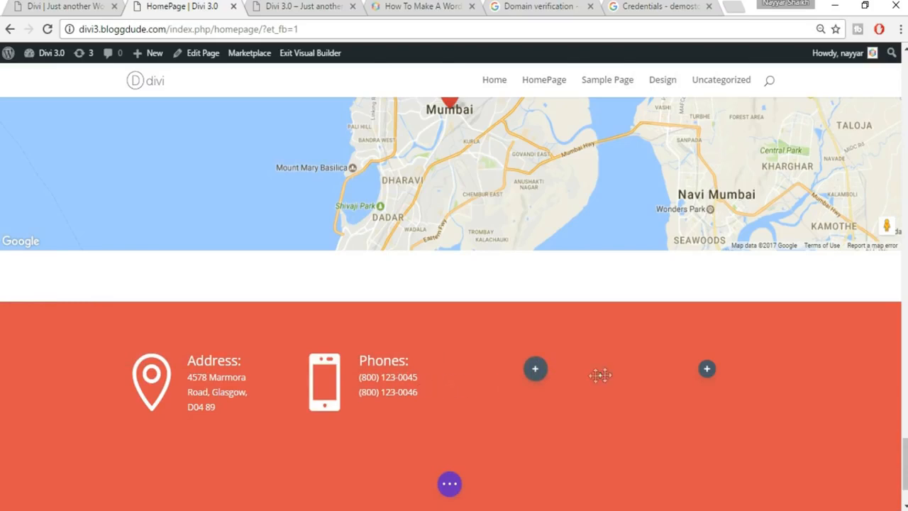
pyautogui.moveTo(531, 361)
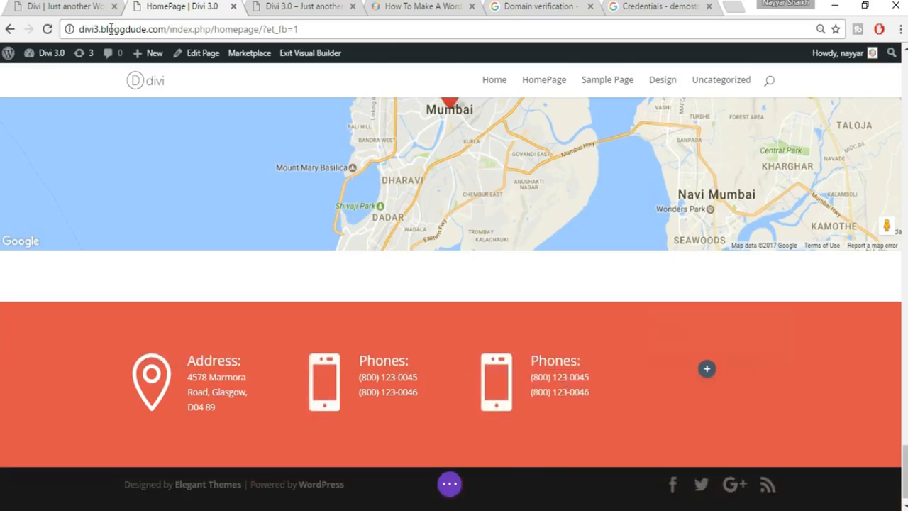
pyautogui.click(87, 6)
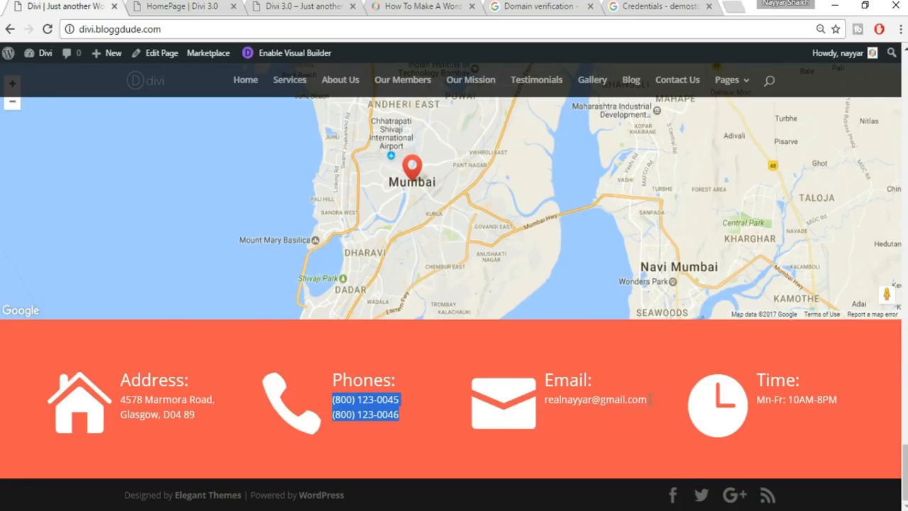
pyautogui.moveTo(650, 399); pyautogui.dragTo(544, 399)
pyautogui.hotkey('ctrl', 'c')
# Step: Retitle the third-column blurb 'Email:' and give it an envelope icon
pyautogui.click(336, 3)
pyautogui.click(131, 3)
pyautogui.click(161, 3)
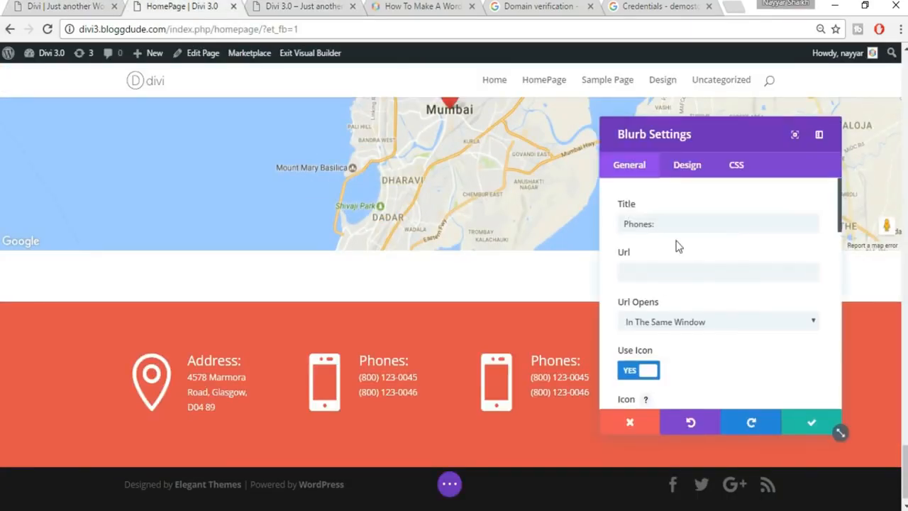
pyautogui.hotkey('ctrl', 'a')
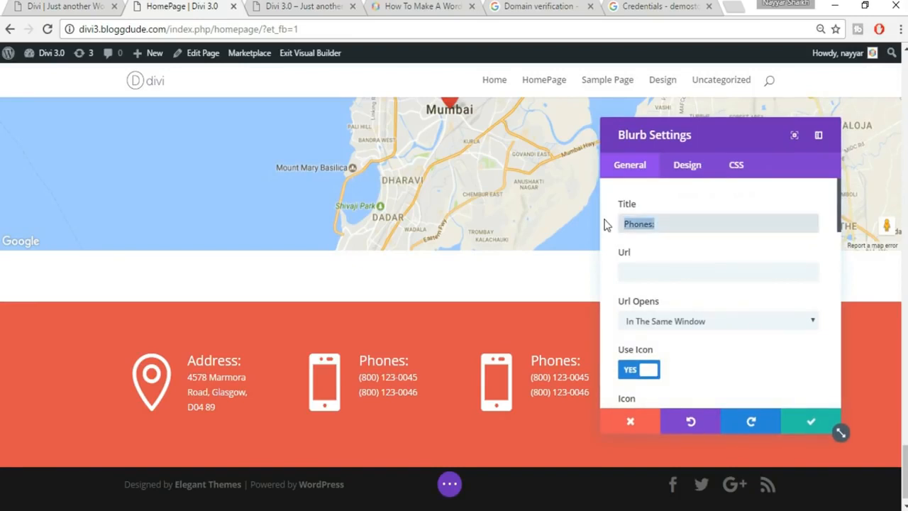
pyautogui.write('e')
pyautogui.press('BackSpace')
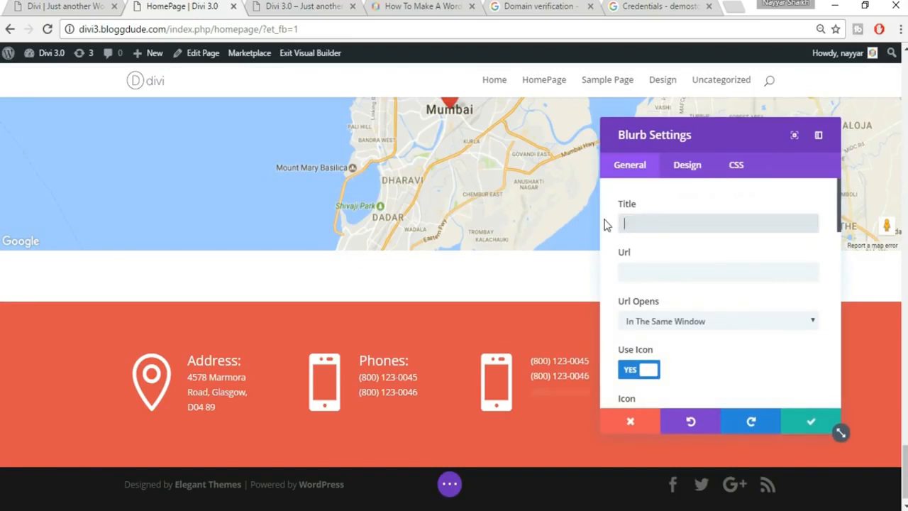
pyautogui.write('Email:')
pyautogui.scroll(-5, 713, 337)
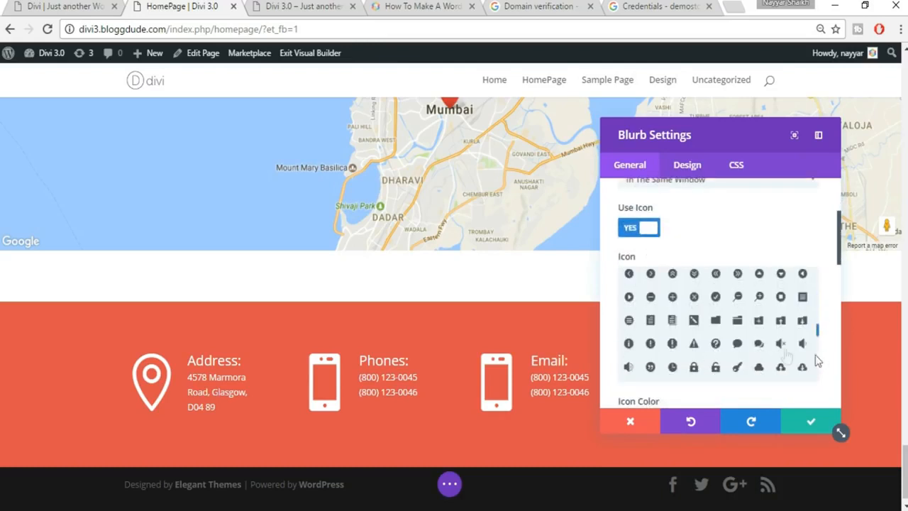
pyautogui.scroll(3, 756, 351)
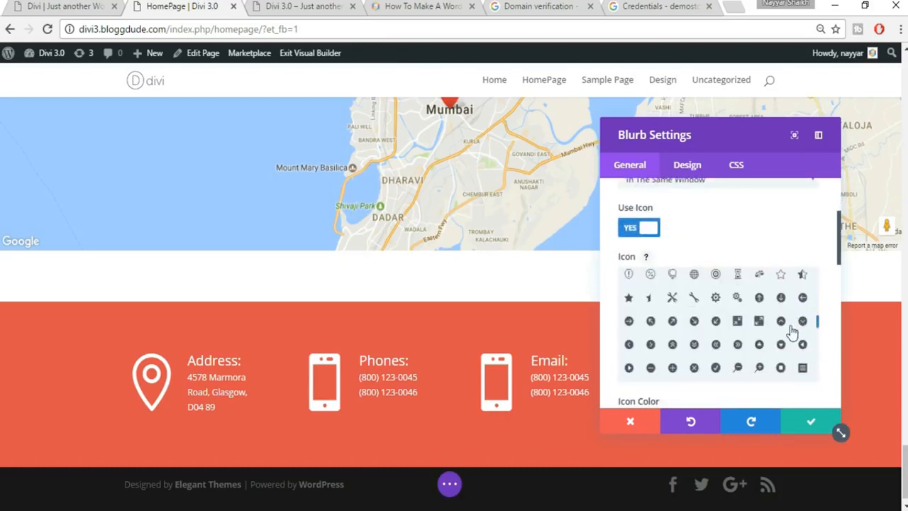
pyautogui.scroll(-3, 792, 333)
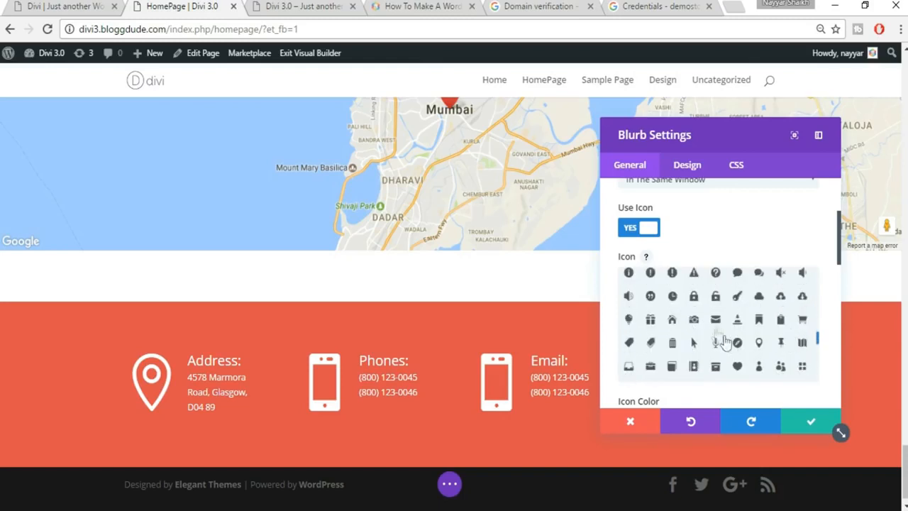
pyautogui.click(716, 320)
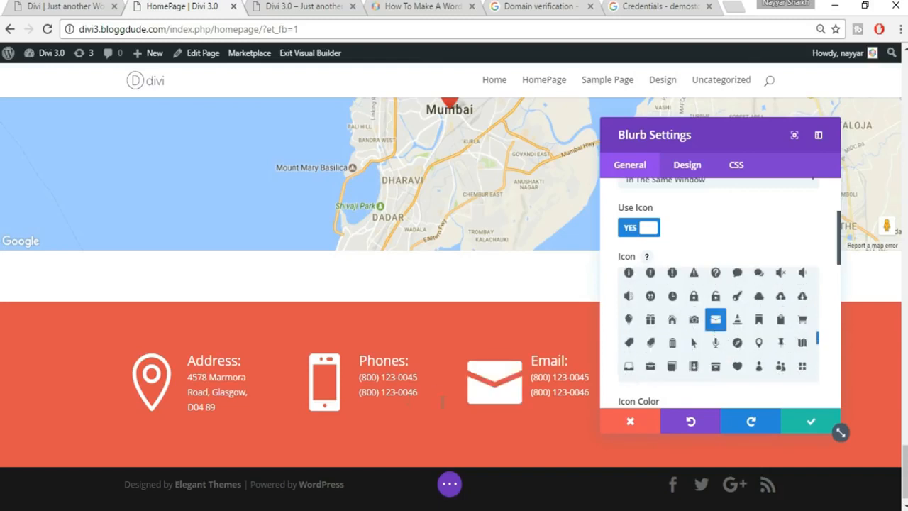
# Step: Replace the phone numbers with the pasted e-mail address in white text, and save the blurb
pyautogui.scroll(-2, 826, 363)
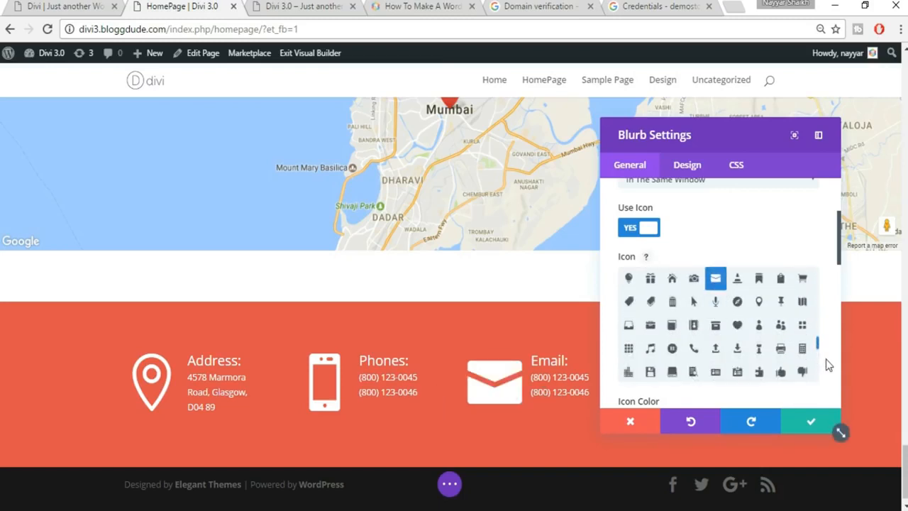
pyautogui.scroll(-5, 826, 363)
pyautogui.scroll(-3, 724, 383)
pyautogui.tripleClick(713, 345)
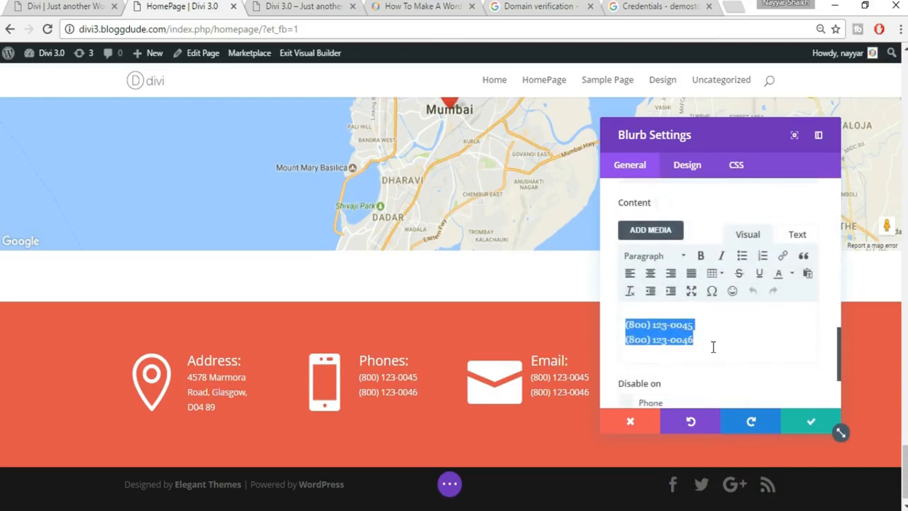
pyautogui.hotkey('ctrl', 'v')
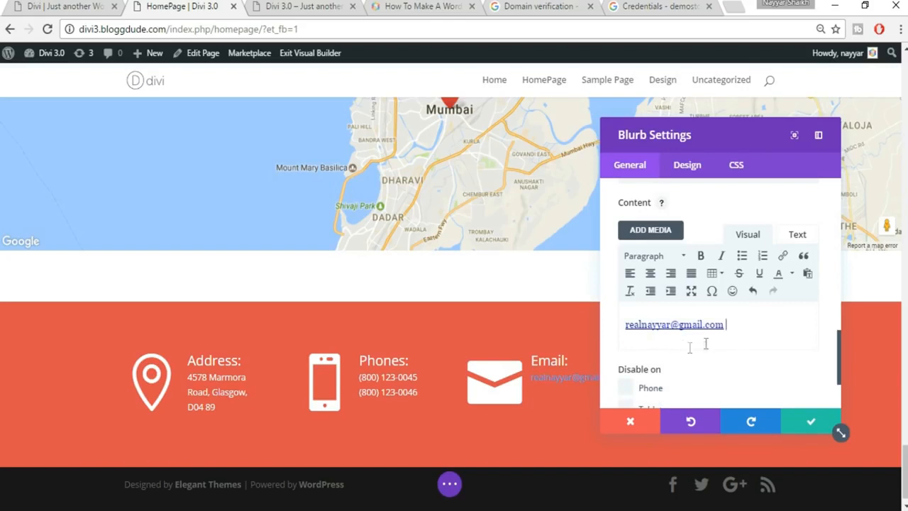
pyautogui.tripleClick(666, 323)
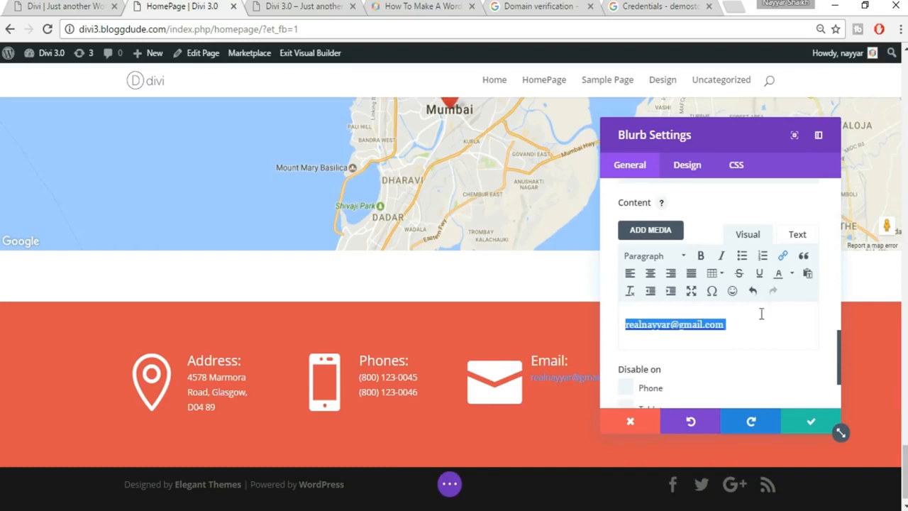
pyautogui.click(794, 276)
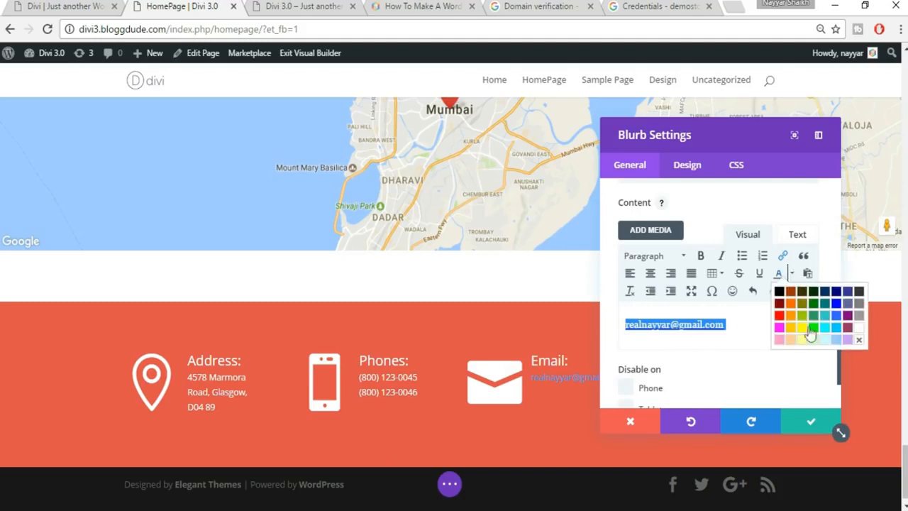
pyautogui.click(859, 336)
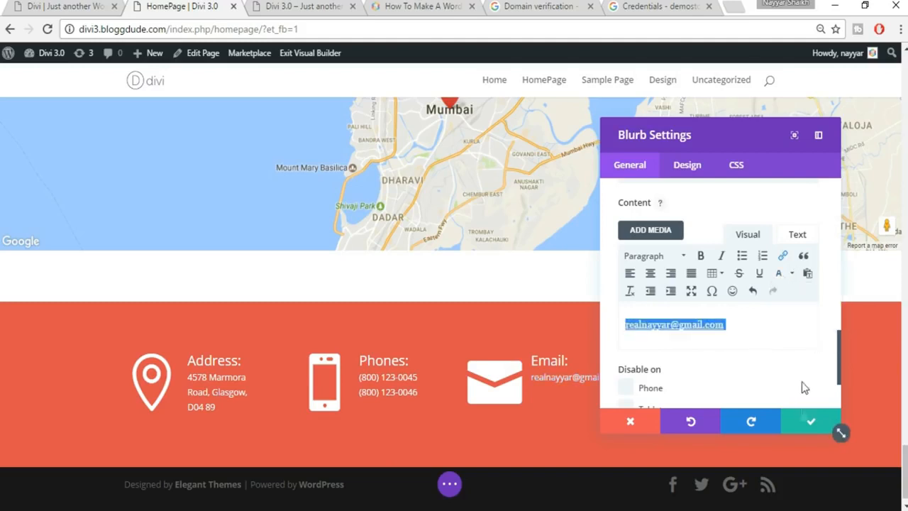
pyautogui.click(807, 422)
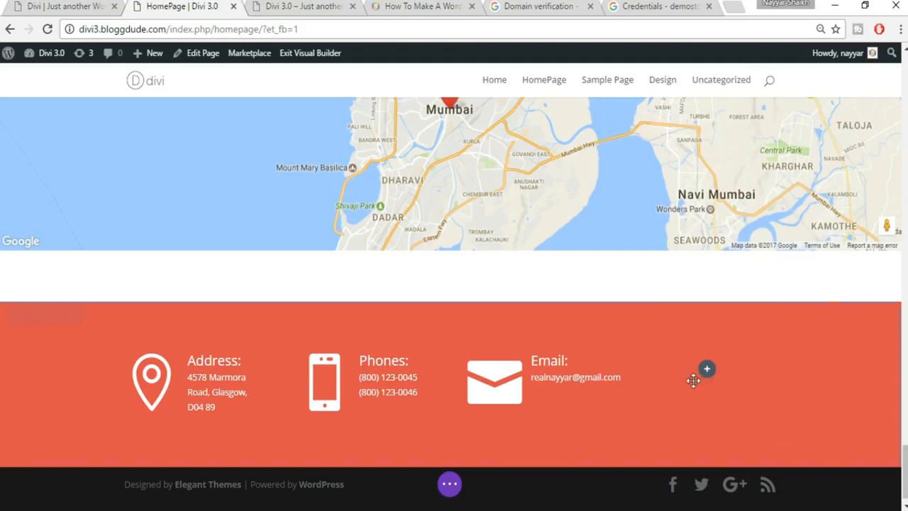
# Step: Duplicate the Email blurb into the empty fourth footer column and open the copy's Blurb Settings
pyautogui.click(95, 6)
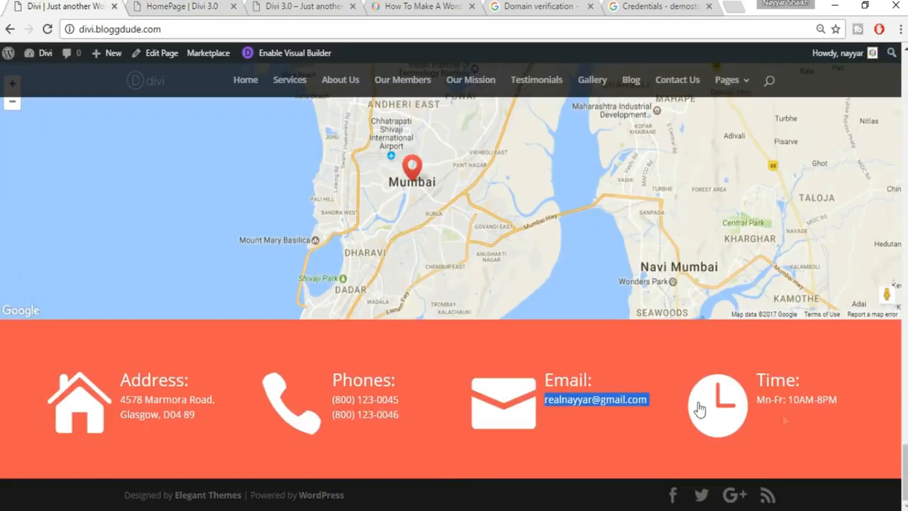
pyautogui.click(179, 6)
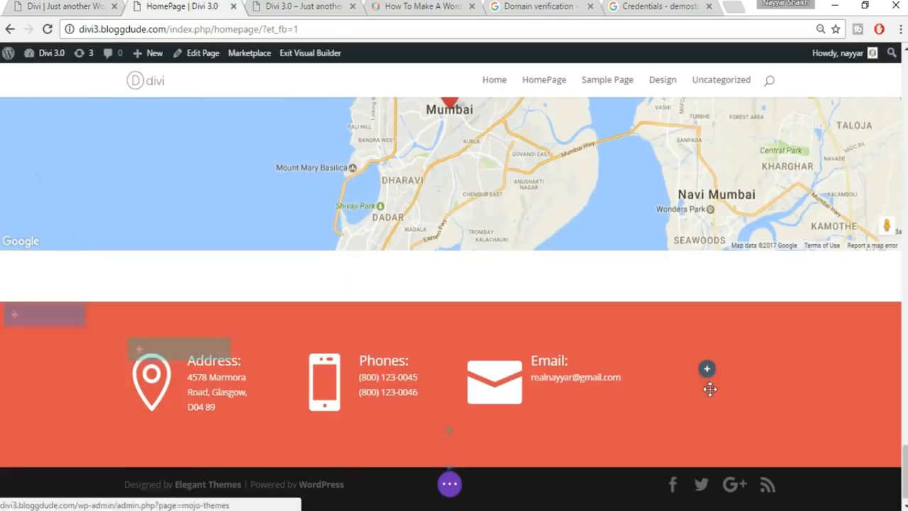
pyautogui.moveTo(515, 369)
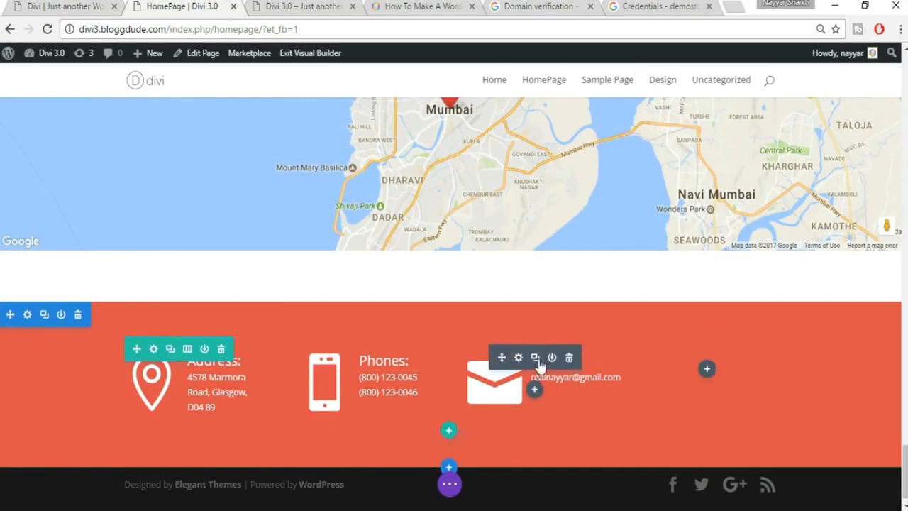
pyautogui.click(535, 358)
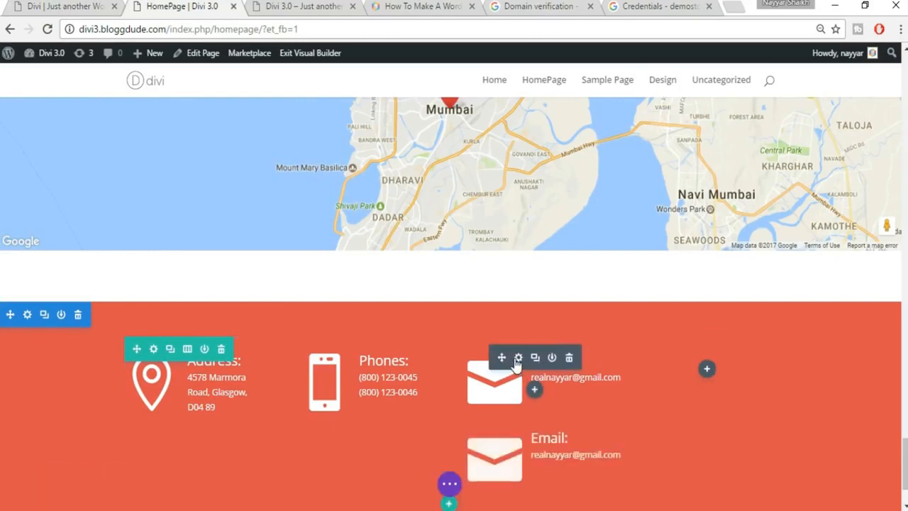
pyautogui.moveTo(662, 354); pyautogui.dragTo(711, 388)
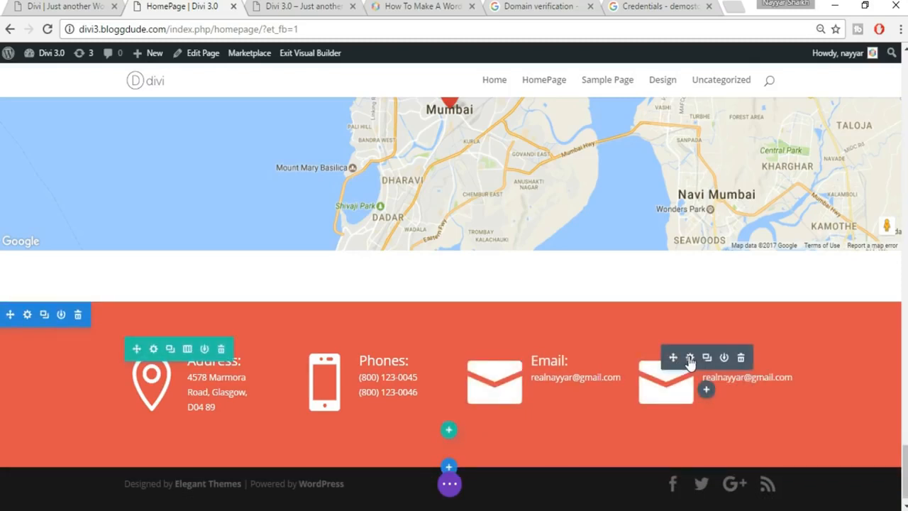
pyautogui.click(690, 358)
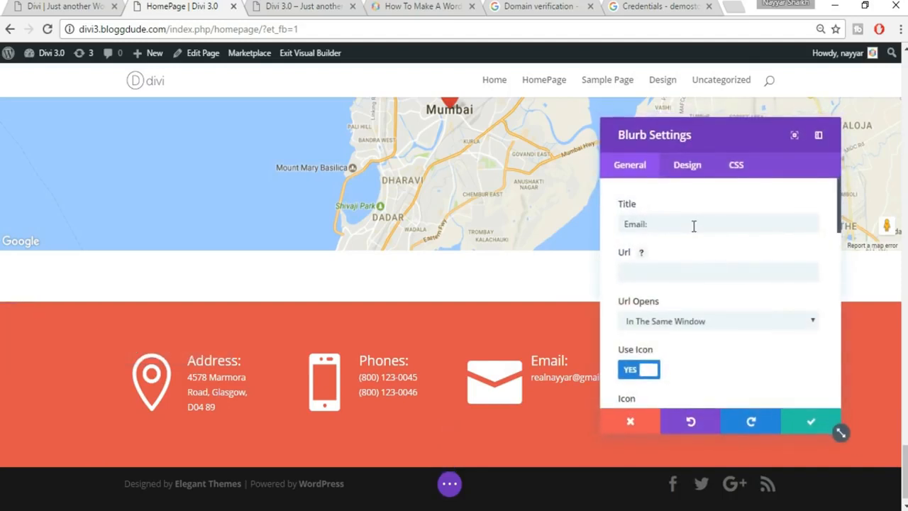
# Step: Retitle the fourth blurb 'Time:', choose the clock icon, and save it
pyautogui.moveTo(694, 226); pyautogui.dragTo(617, 221)
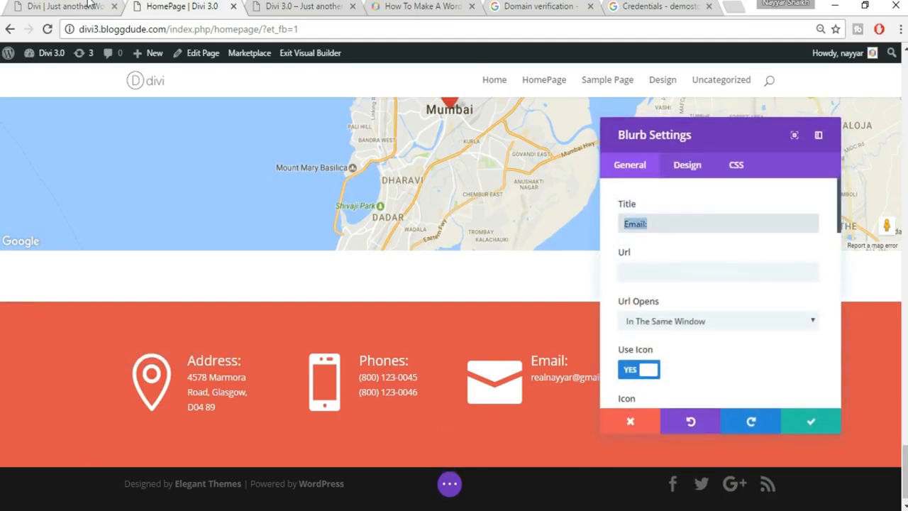
pyautogui.write('Time:')
pyautogui.scroll(-3, 716, 253)
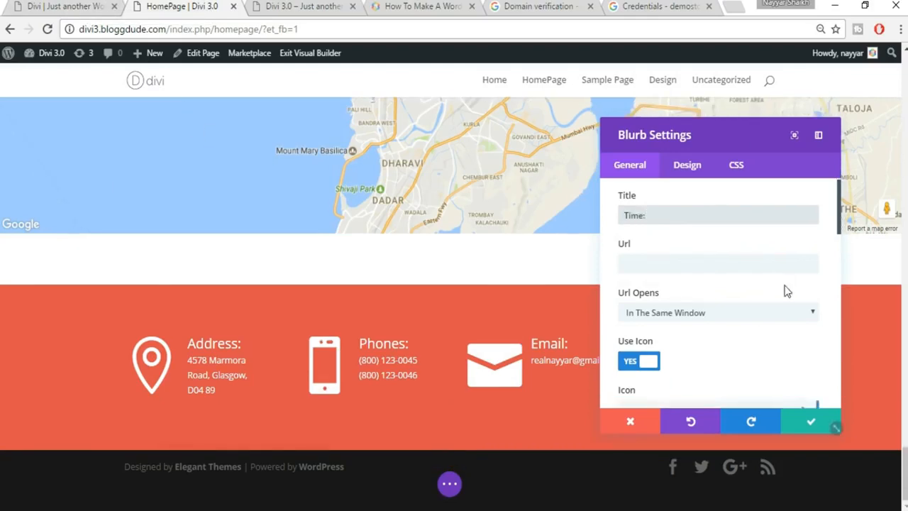
pyautogui.scroll(-3, 808, 305)
pyautogui.scroll(3, 805, 333)
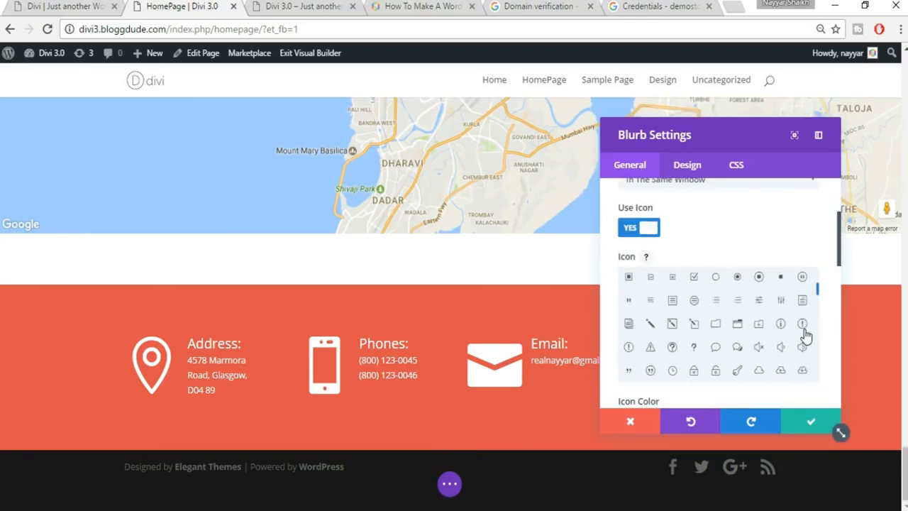
pyautogui.scroll(3, 805, 333)
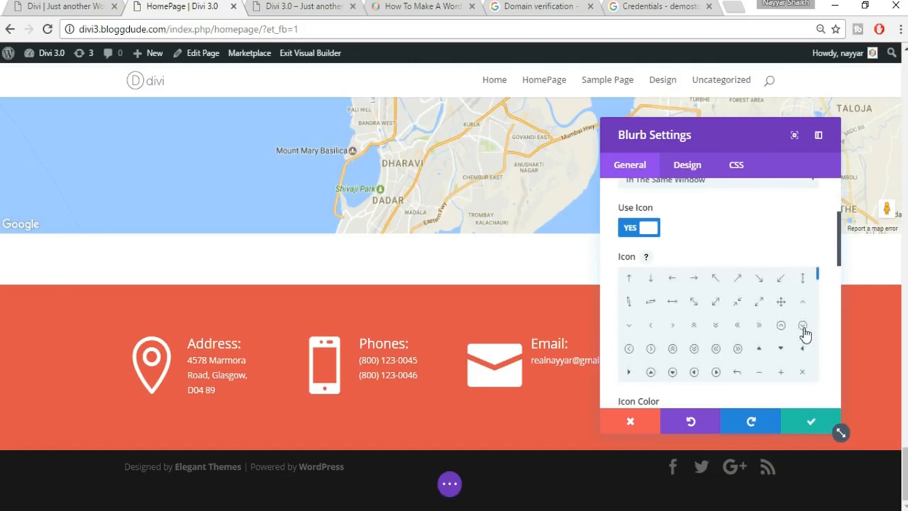
pyautogui.scroll(3, 805, 333)
pyautogui.scroll(-3, 827, 334)
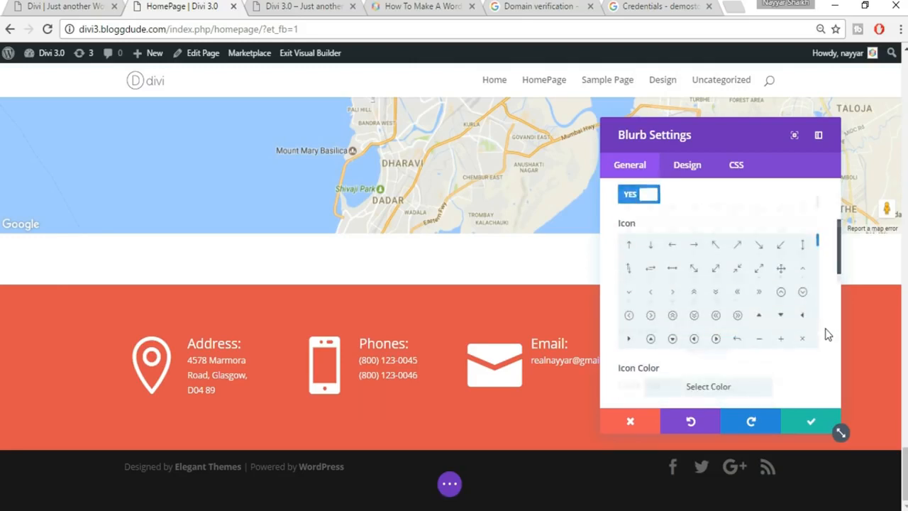
pyautogui.scroll(-3, 709, 259)
pyautogui.scroll(-3, 794, 259)
pyautogui.scroll(-5, 794, 259)
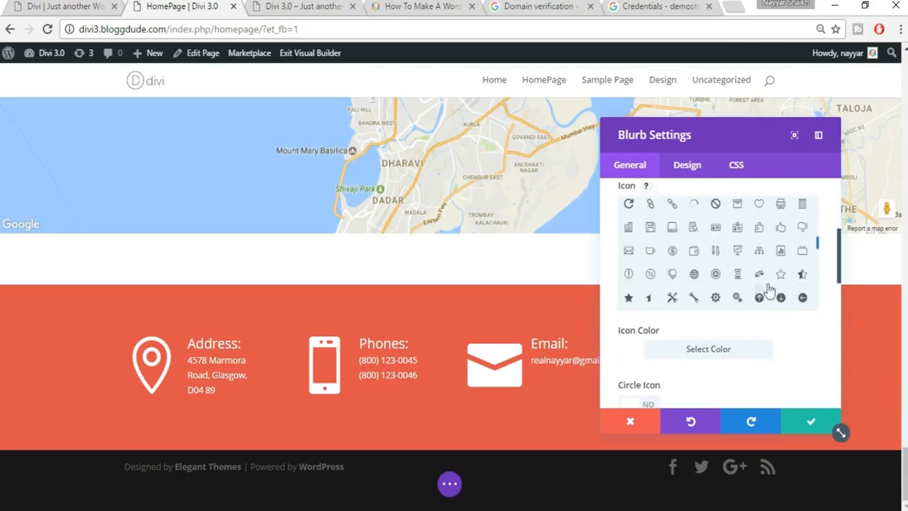
pyautogui.scroll(3, 780, 282)
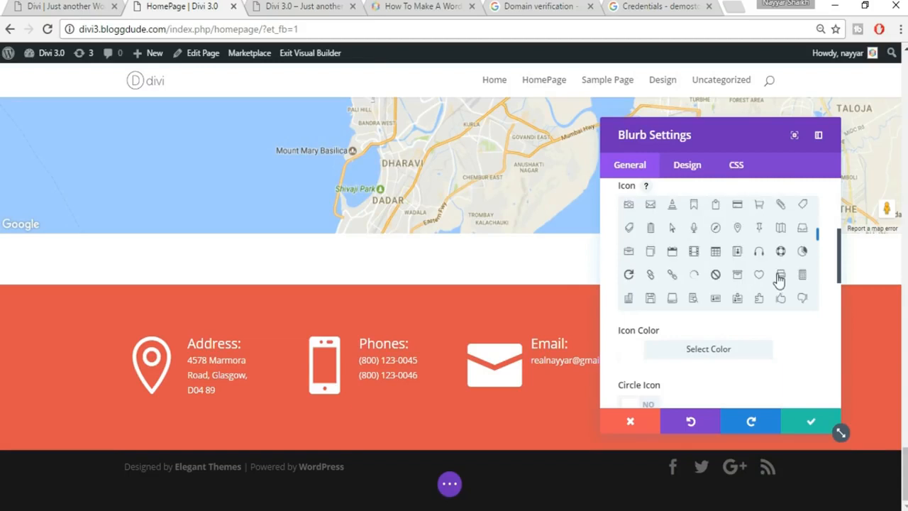
pyautogui.scroll(-5, 803, 276)
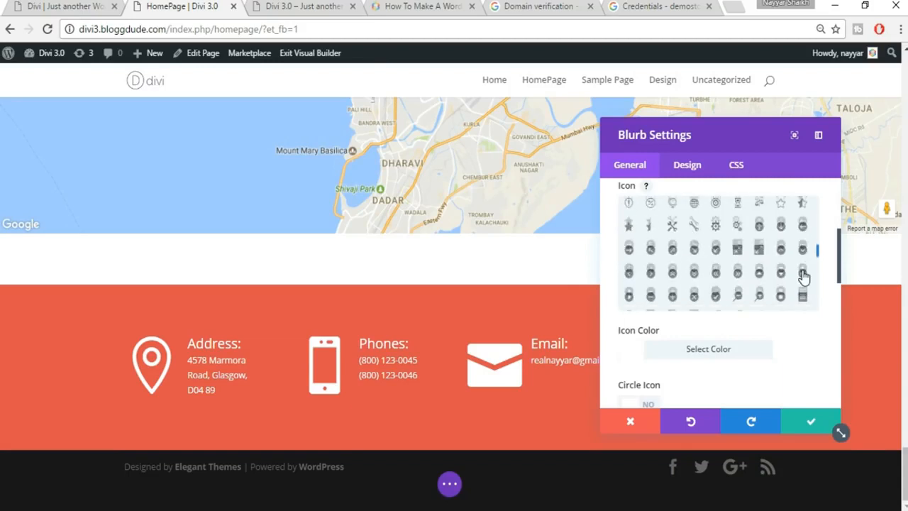
pyautogui.scroll(-3, 787, 266)
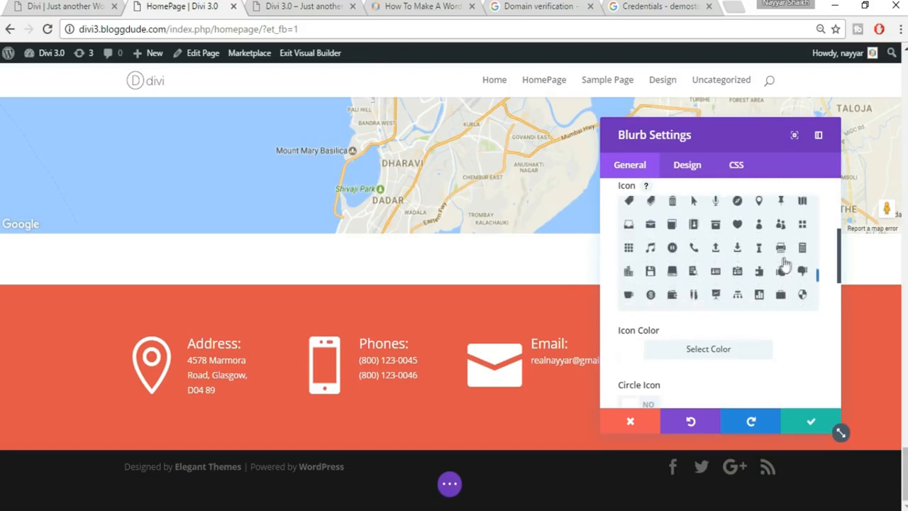
pyautogui.scroll(3, 730, 272)
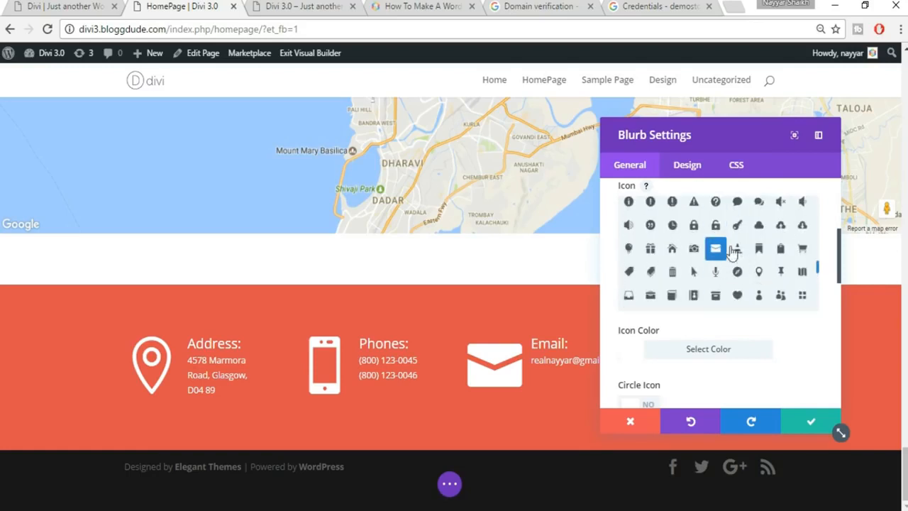
pyautogui.click(674, 226)
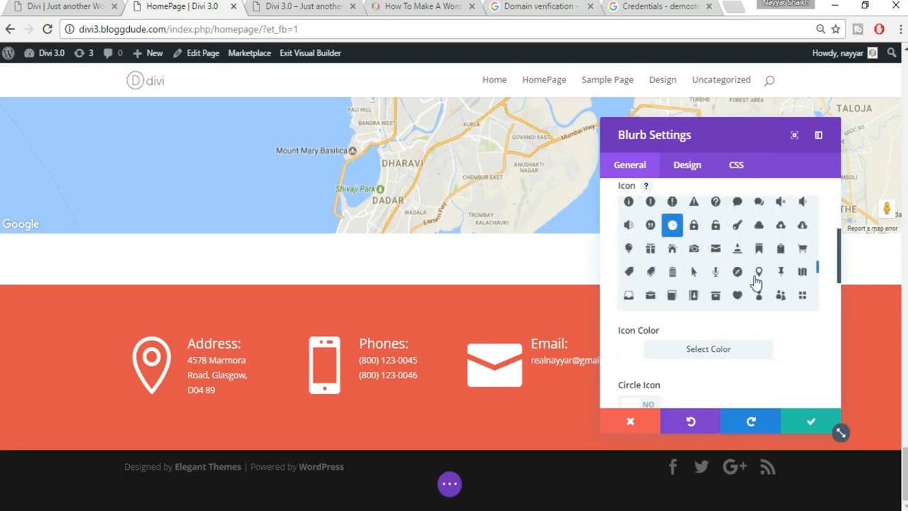
pyautogui.click(806, 424)
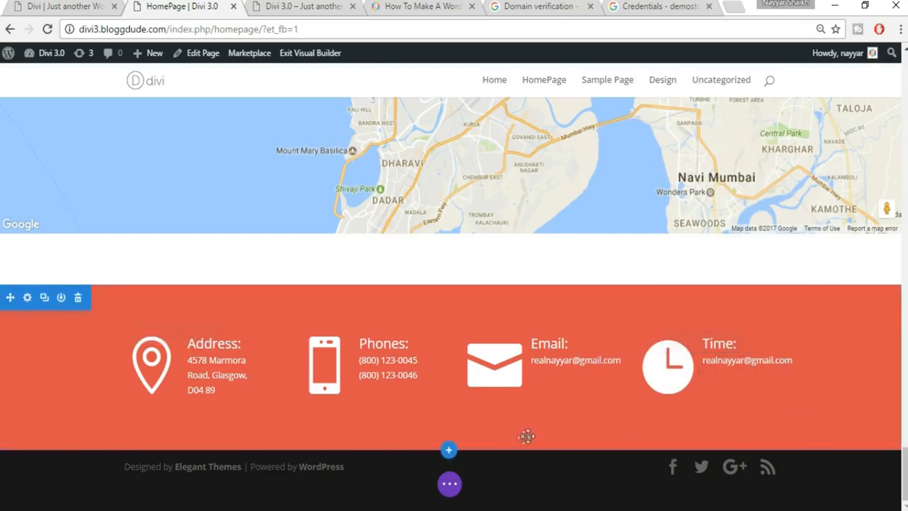
# Step: Save the page and compare its footer area with the reference site
pyautogui.click(451, 490)
pyautogui.click(867, 483)
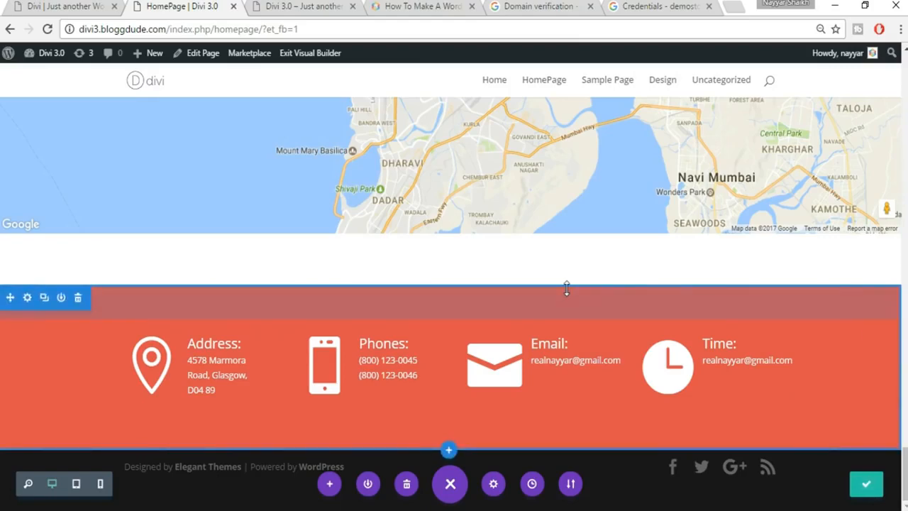
pyautogui.scroll(1, 487, 258)
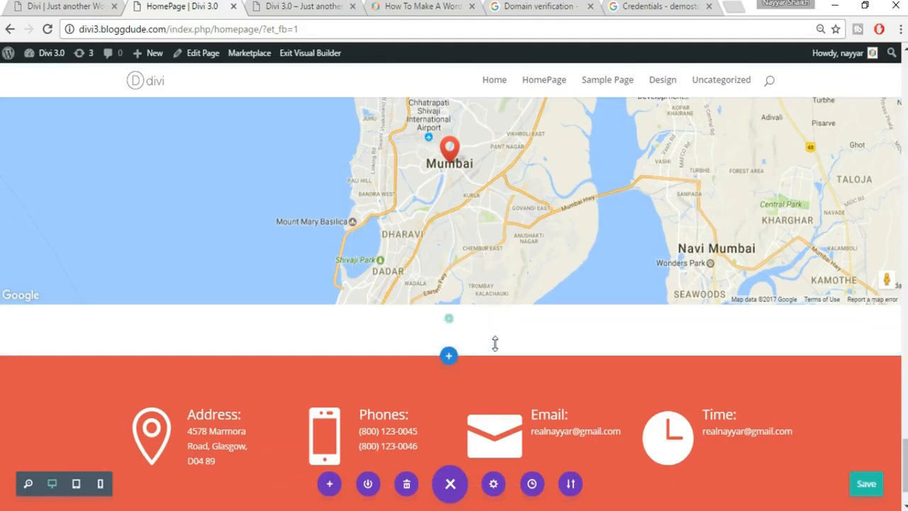
pyautogui.scroll(2, 608, 361)
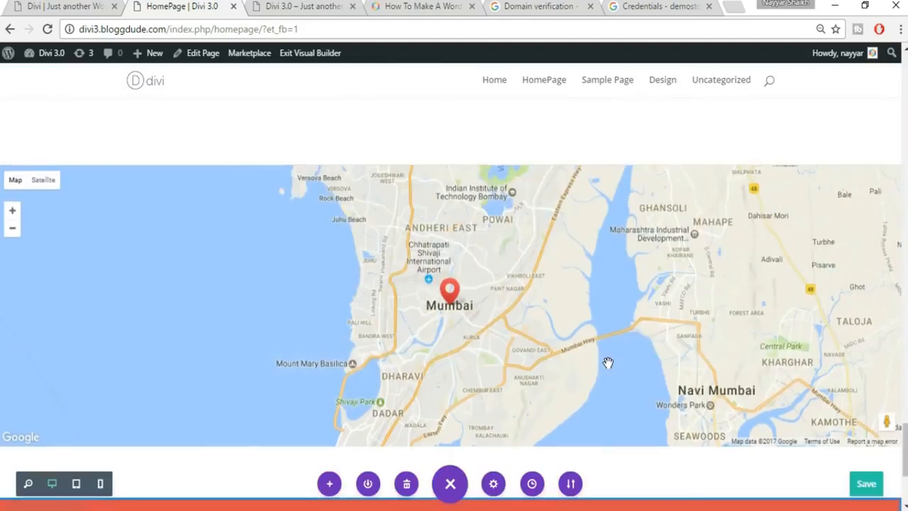
pyautogui.scroll(-2, 608, 362)
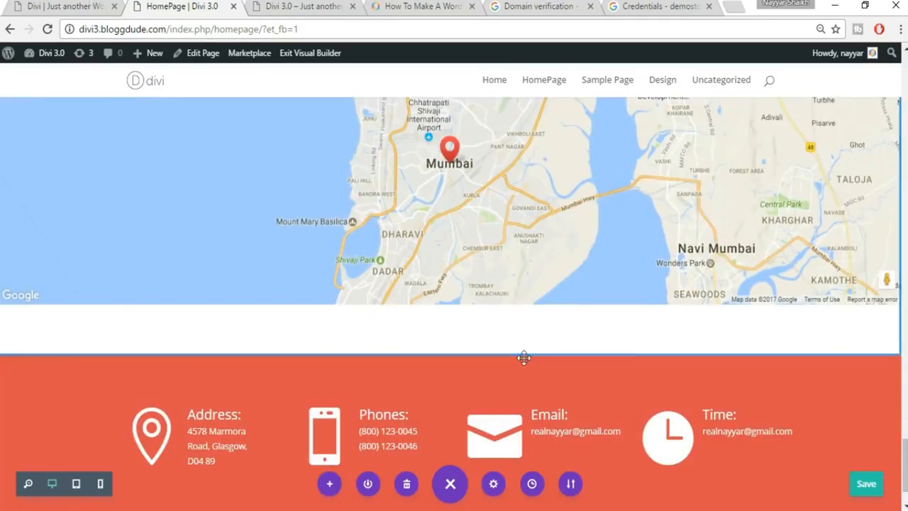
pyautogui.click(45, 5)
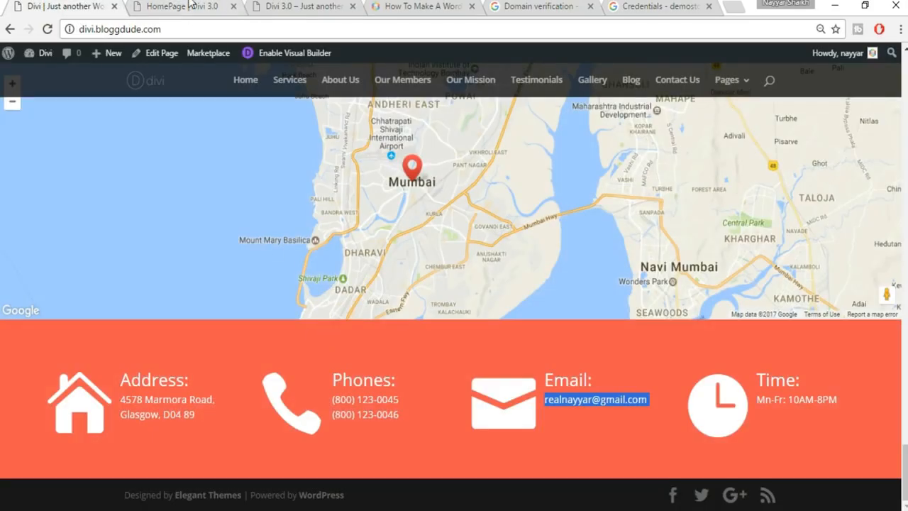
pyautogui.click(191, 5)
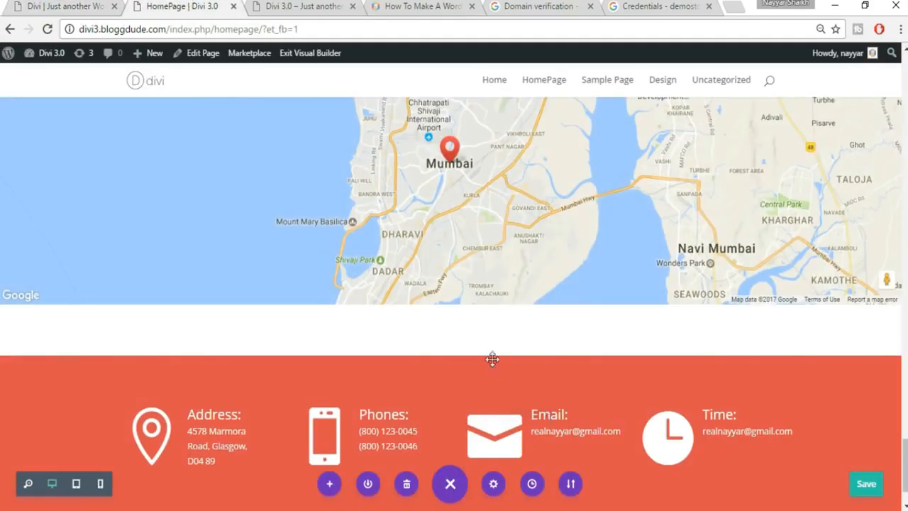
# Step: Drag away the bottom padding above the red footer and the map row's and section's top padding
pyautogui.moveTo(492, 356)
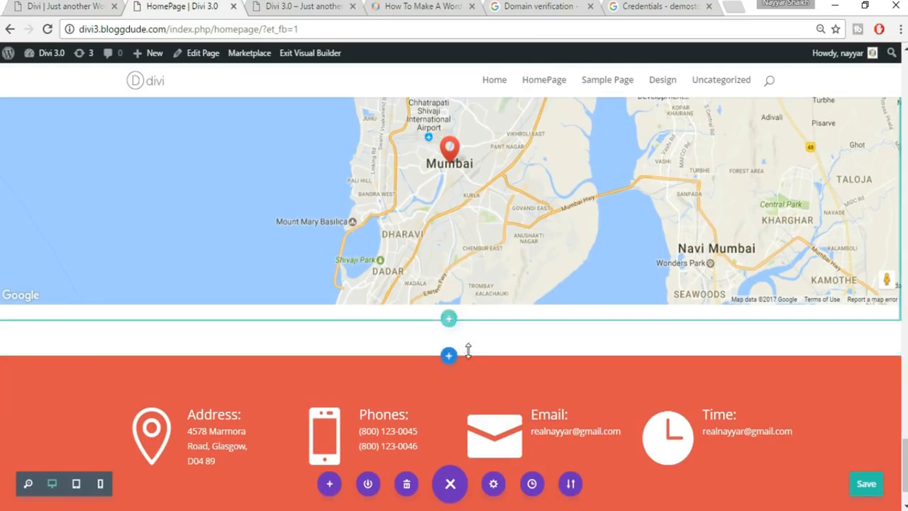
pyautogui.moveTo(468, 318); pyautogui.dragTo(472, 301)
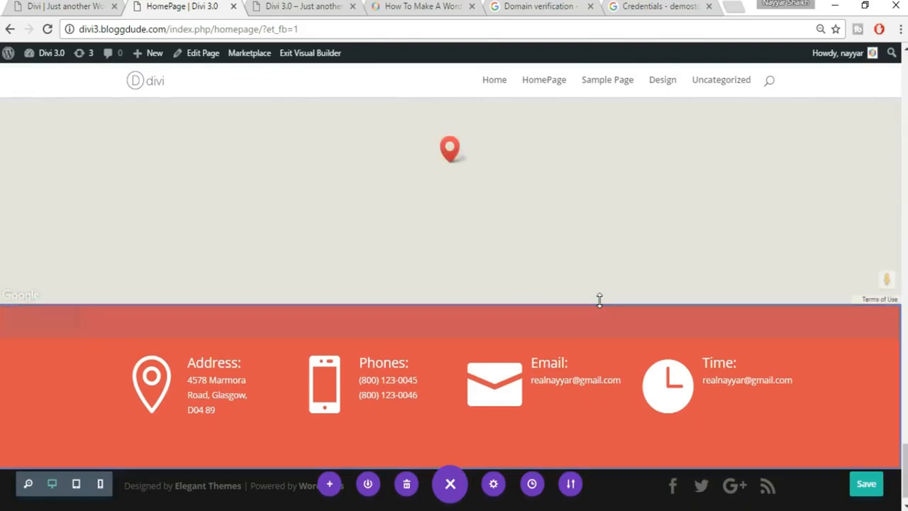
pyautogui.scroll(4, 598, 322)
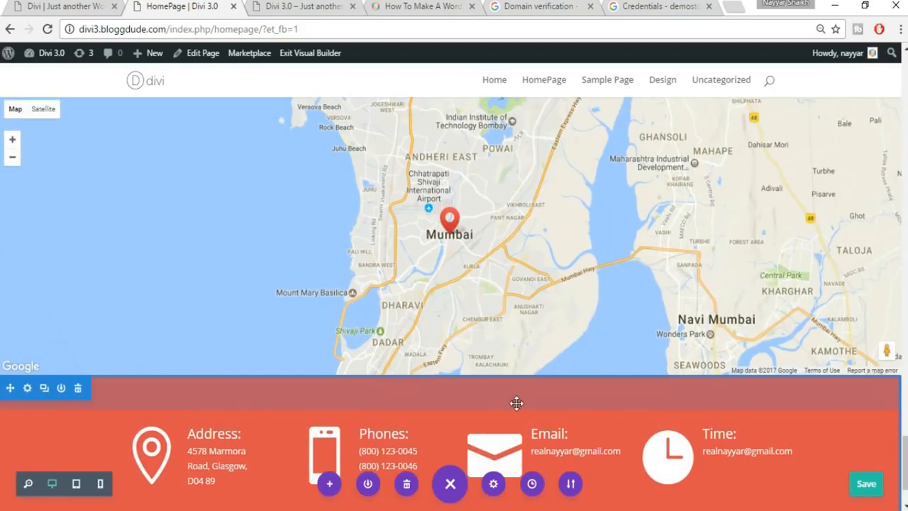
pyautogui.scroll(2, 516, 403)
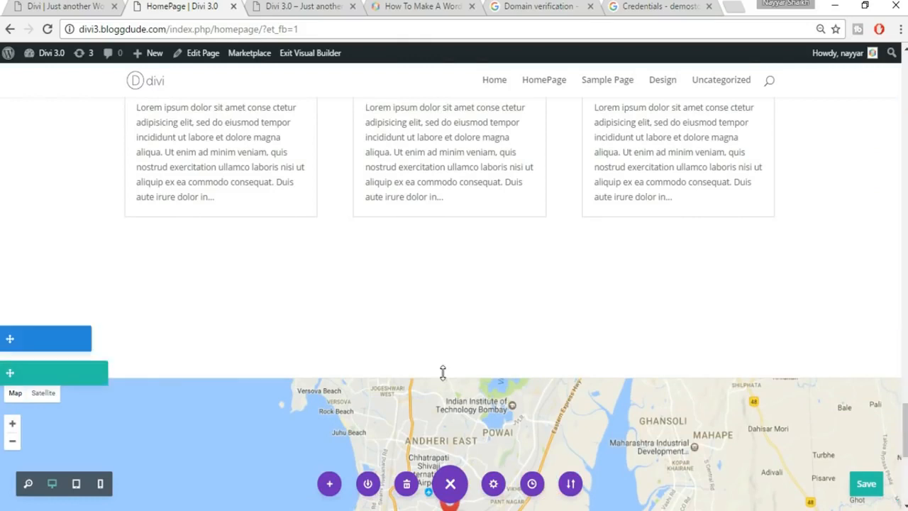
pyautogui.moveTo(448, 354); pyautogui.dragTo(451, 349)
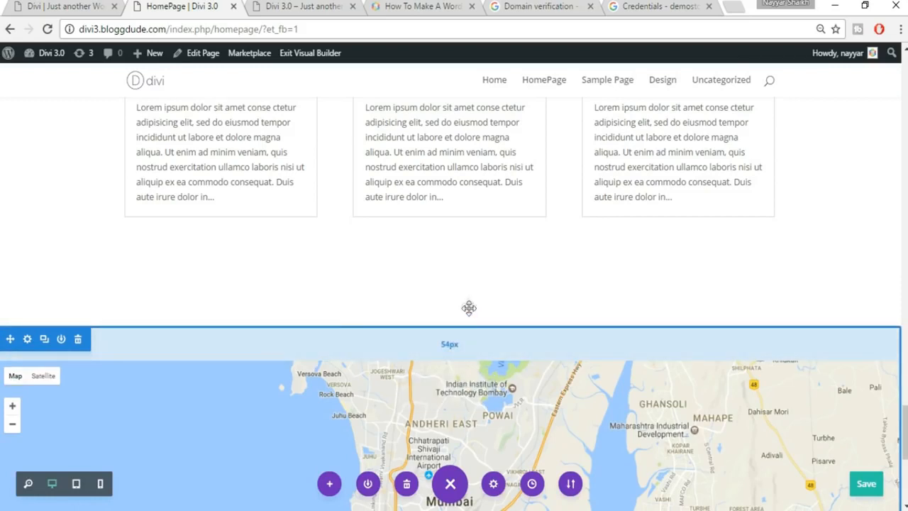
pyautogui.moveTo(468, 307); pyautogui.dragTo(468, 298)
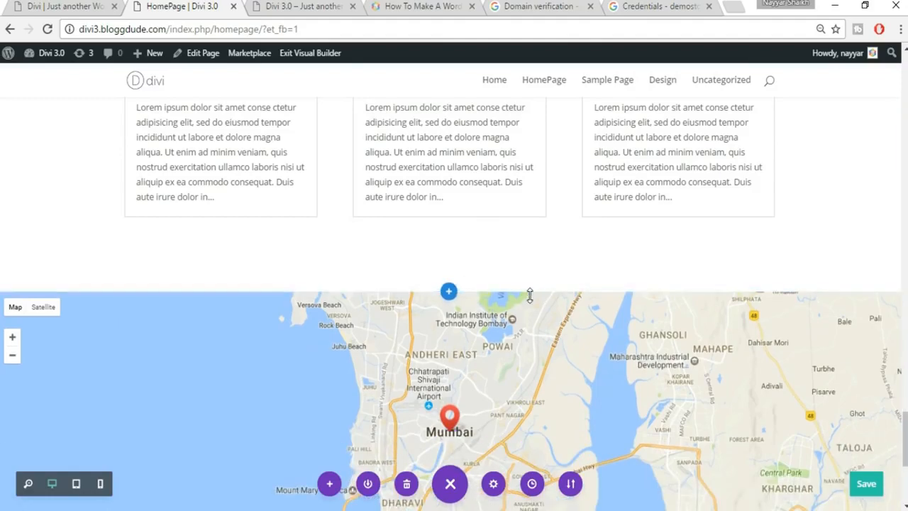
# Step: Drag the image gallery section's bottom and top padding down to zero
pyautogui.scroll(2, 511, 287)
pyautogui.scroll(5, 512, 287)
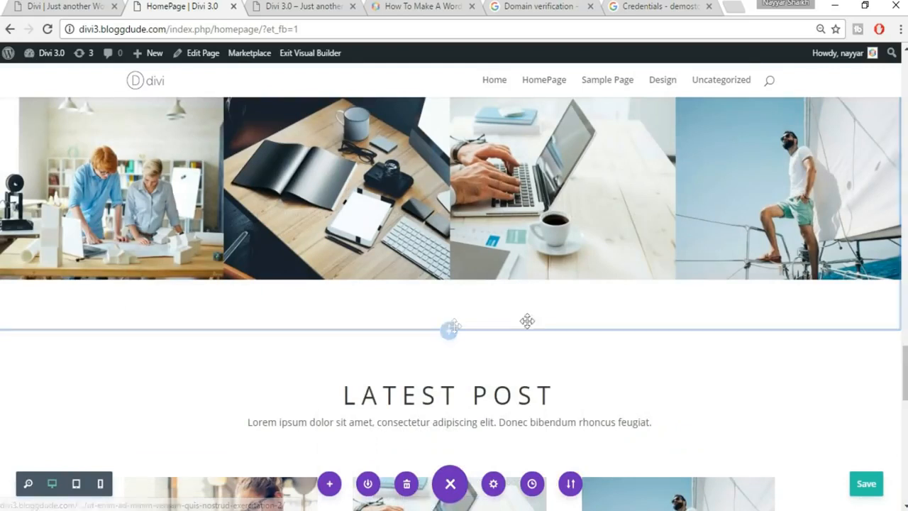
pyautogui.moveTo(434, 292); pyautogui.dragTo(435, 280)
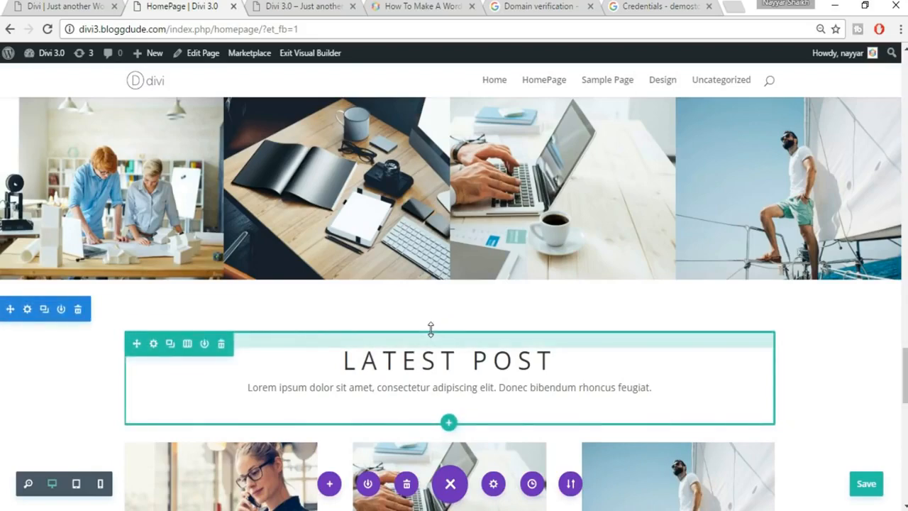
pyautogui.scroll(5, 426, 330)
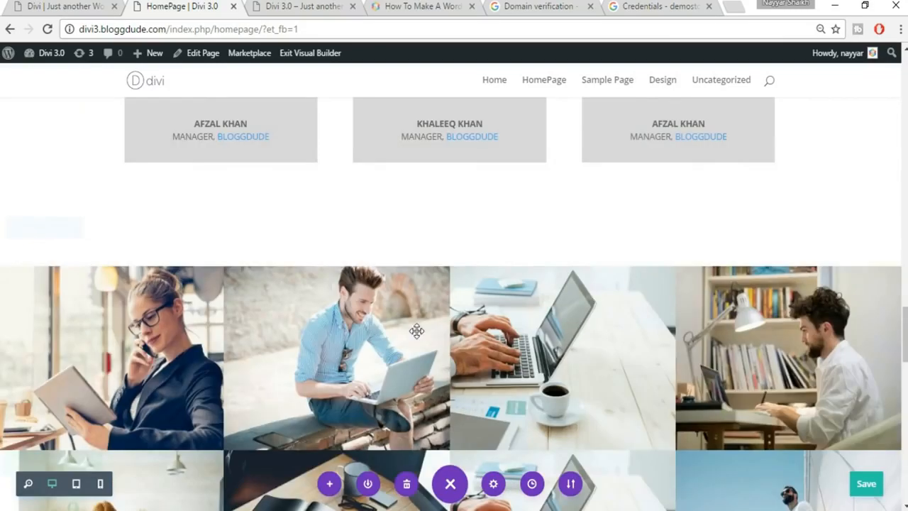
pyautogui.scroll(2, 416, 330)
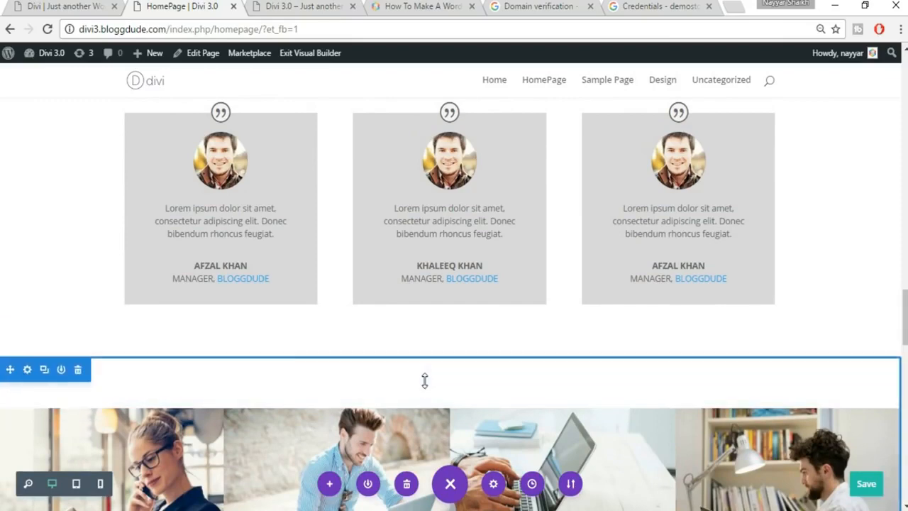
pyautogui.moveTo(434, 347); pyautogui.dragTo(441, 306)
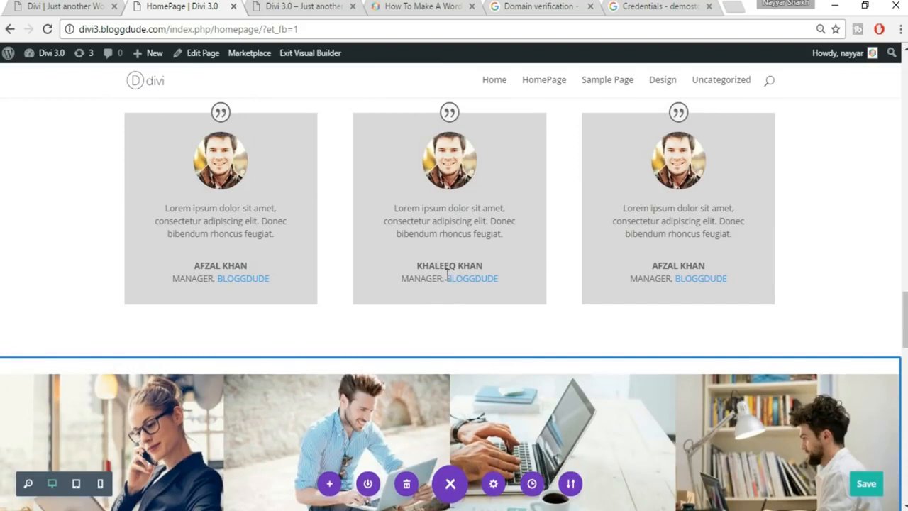
# Step: Scroll back up to the hero slider and save the HomePage
pyautogui.scroll(2, 502, 383)
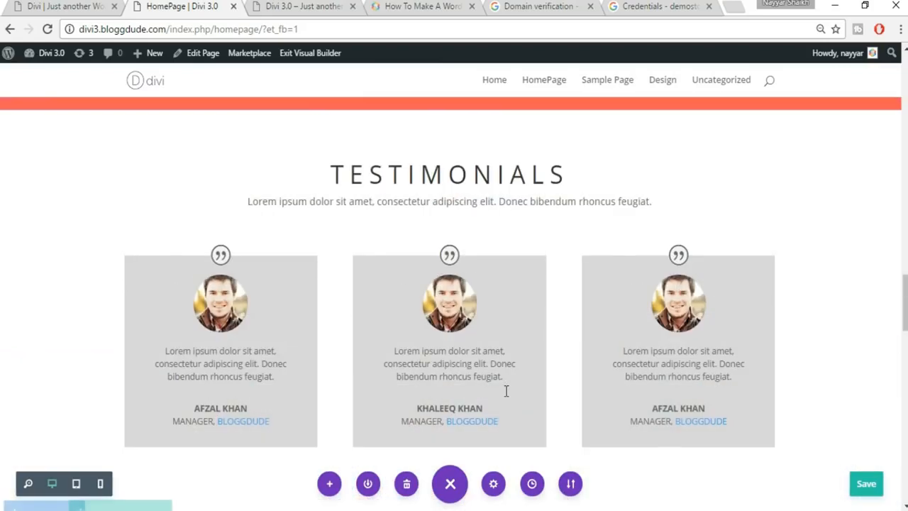
pyautogui.scroll(2, 504, 390)
pyautogui.scroll(1, 425, 330)
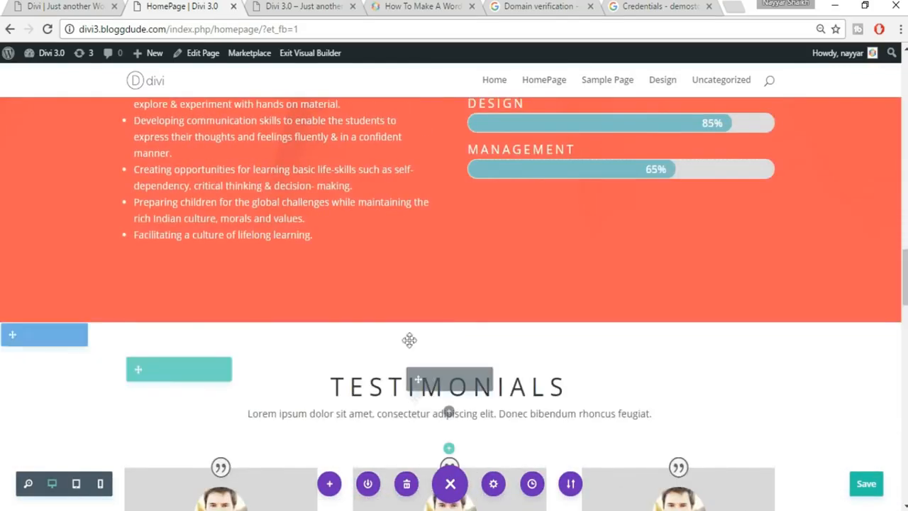
pyautogui.scroll(1, 426, 393)
pyautogui.scroll(5, 424, 394)
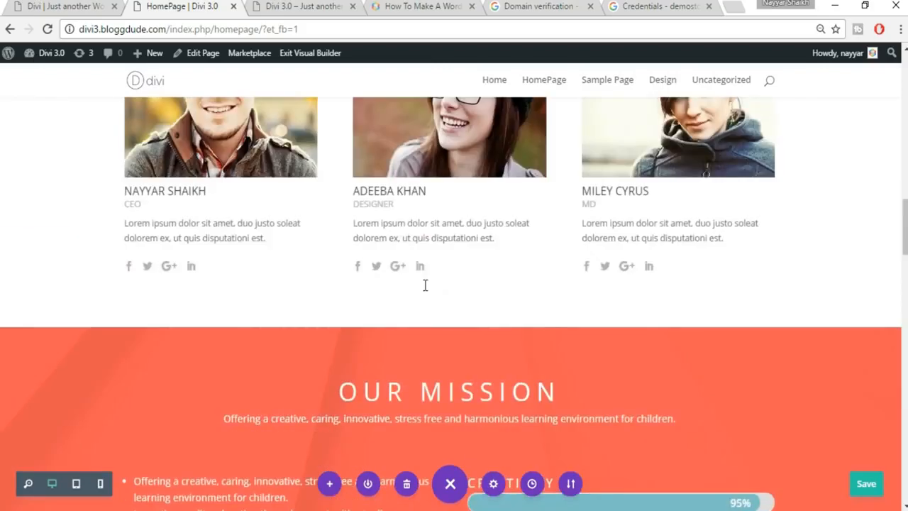
pyautogui.scroll(8, 424, 373)
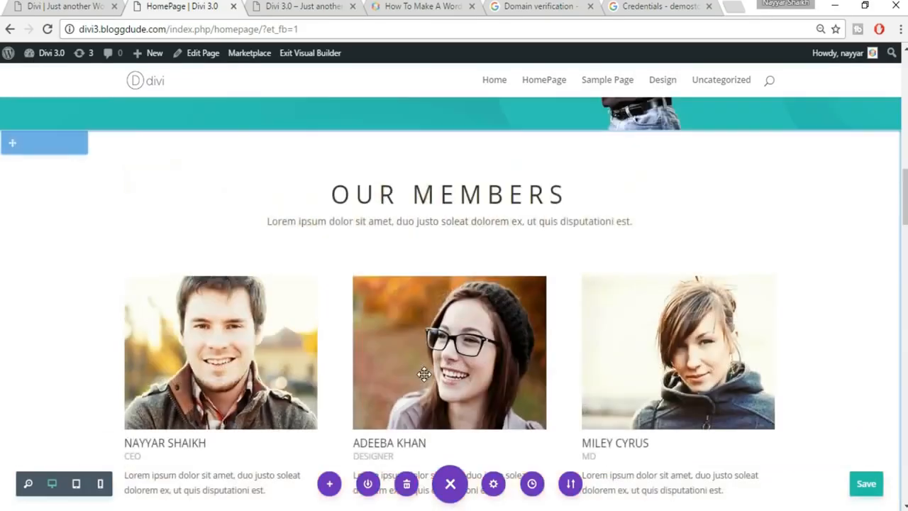
pyautogui.scroll(10, 424, 374)
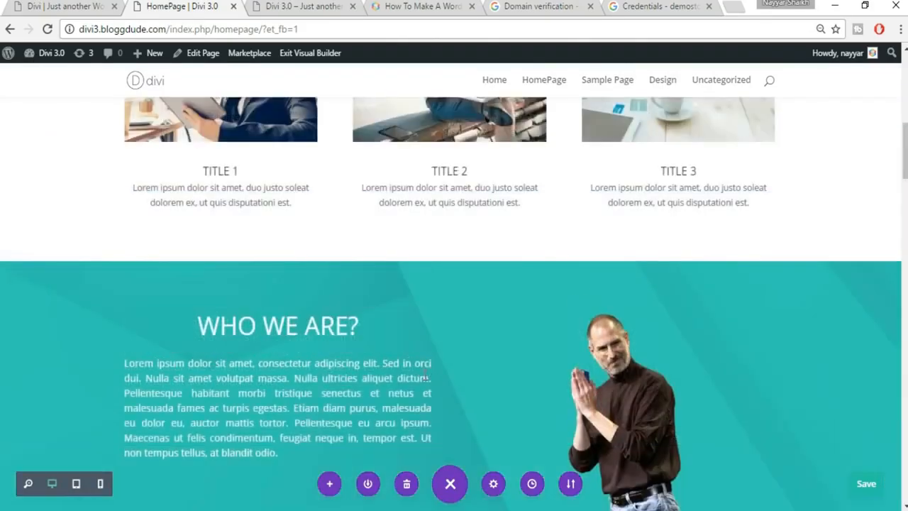
pyautogui.scroll(-3, 426, 369)
pyautogui.scroll(3, 435, 358)
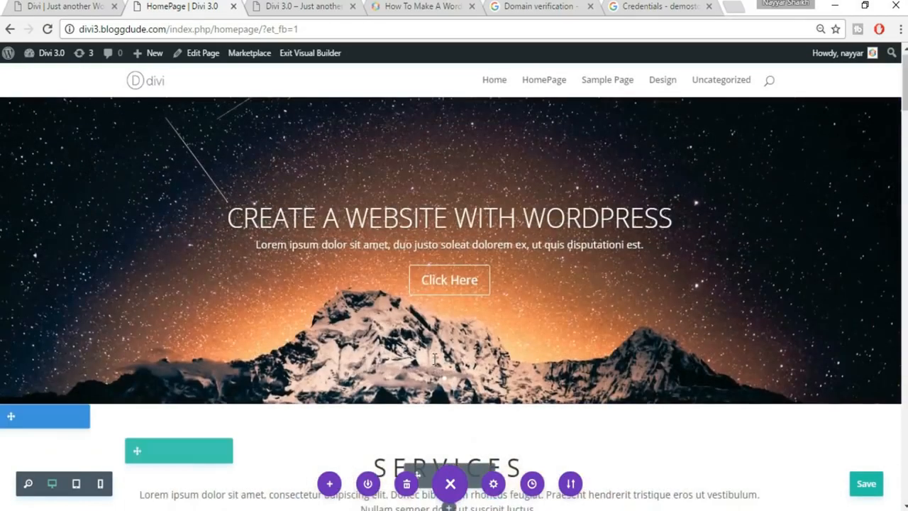
pyautogui.click(872, 494)
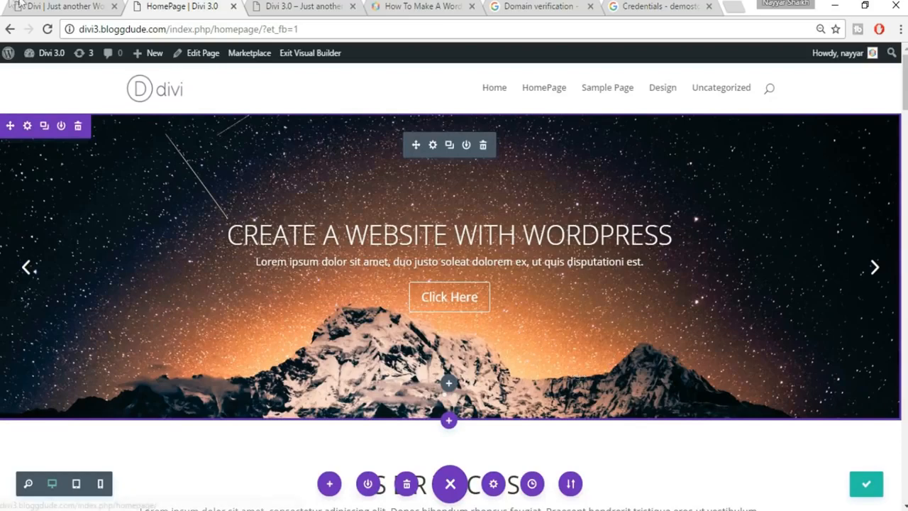
# Step: Check the live site's front page, then return to the HomePage builder
pyautogui.click(64, 6)
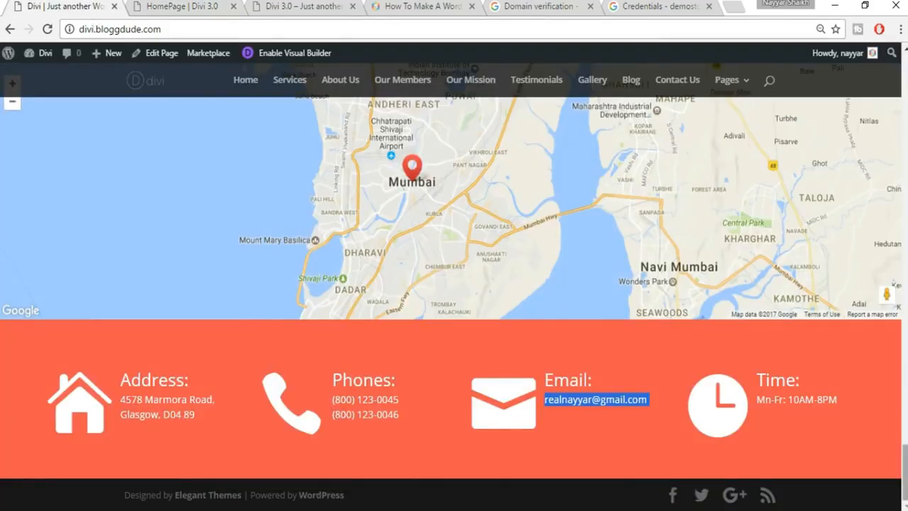
pyautogui.scroll(15, 454, 283)
pyautogui.scroll(10, 815, 127)
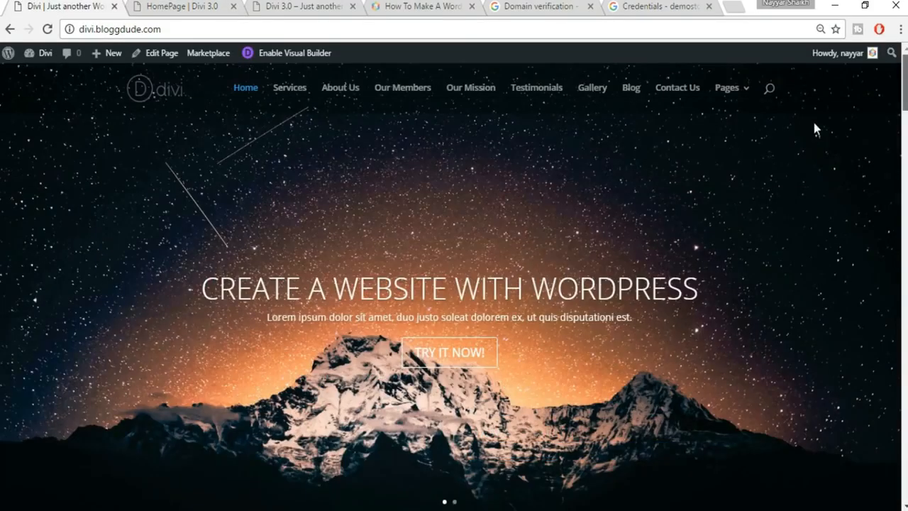
pyautogui.click(181, 5)
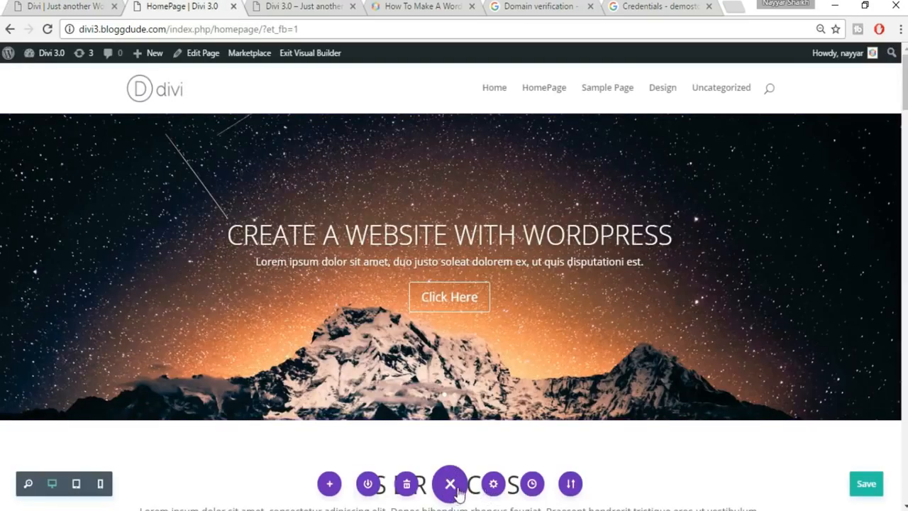
# Step: Copy the slide description CSS rule from the tutorial post and bring up Page Settings' CSS tab
pyautogui.click(498, 491)
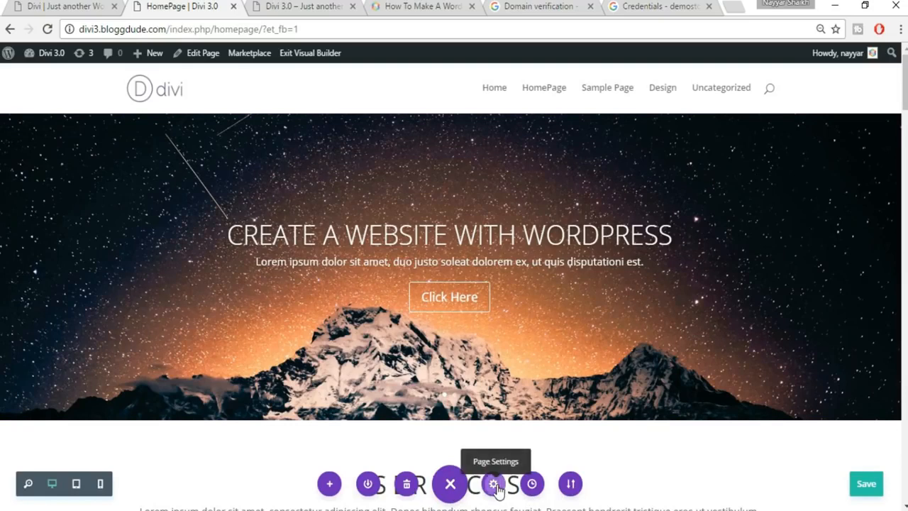
pyautogui.click(435, 5)
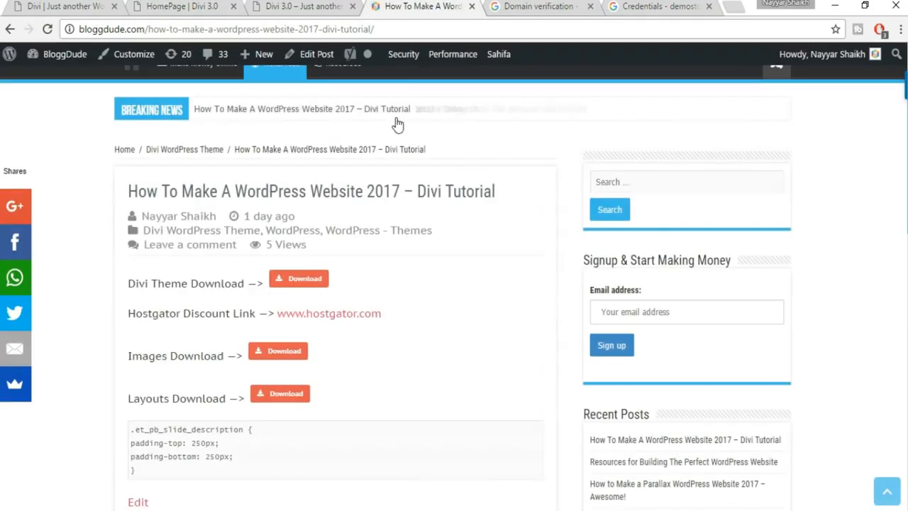
pyautogui.scroll(-2, 350, 350)
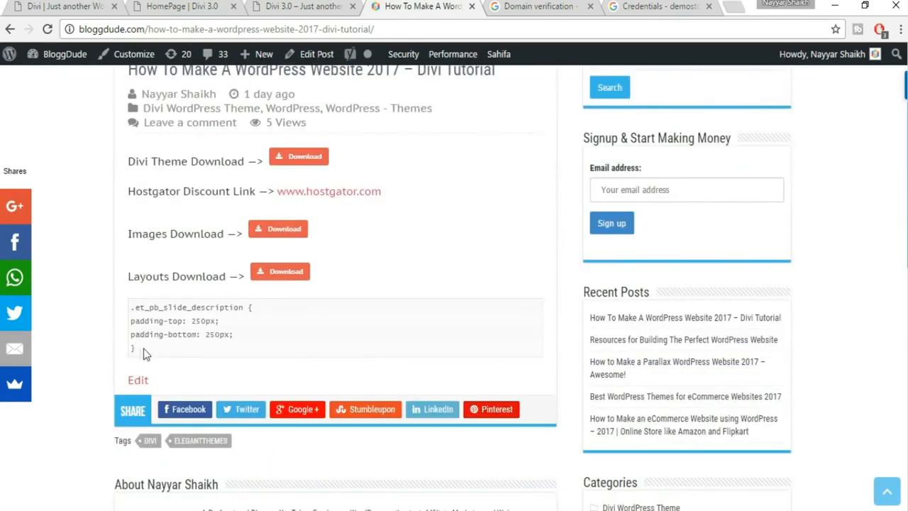
pyautogui.moveTo(129, 320); pyautogui.dragTo(136, 310)
pyautogui.hotkey('ctrl', 'c')
pyautogui.click(64, 6)
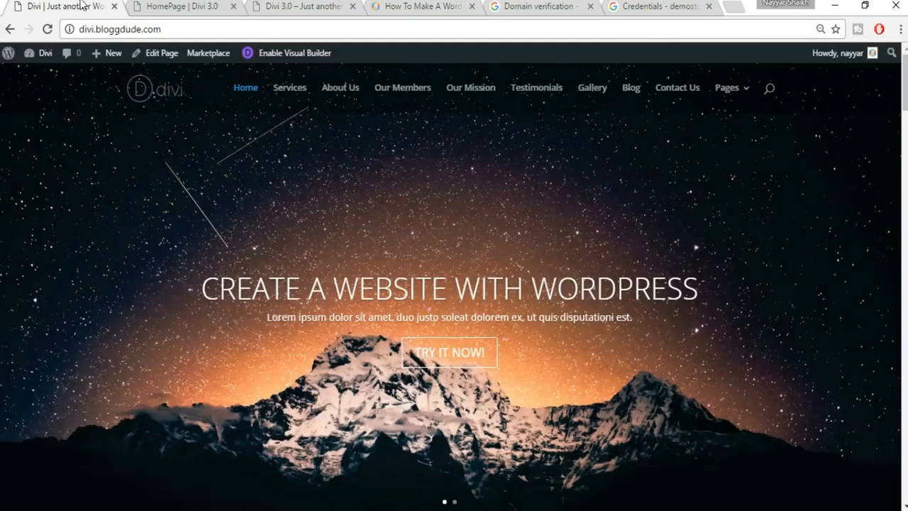
pyautogui.click(177, 5)
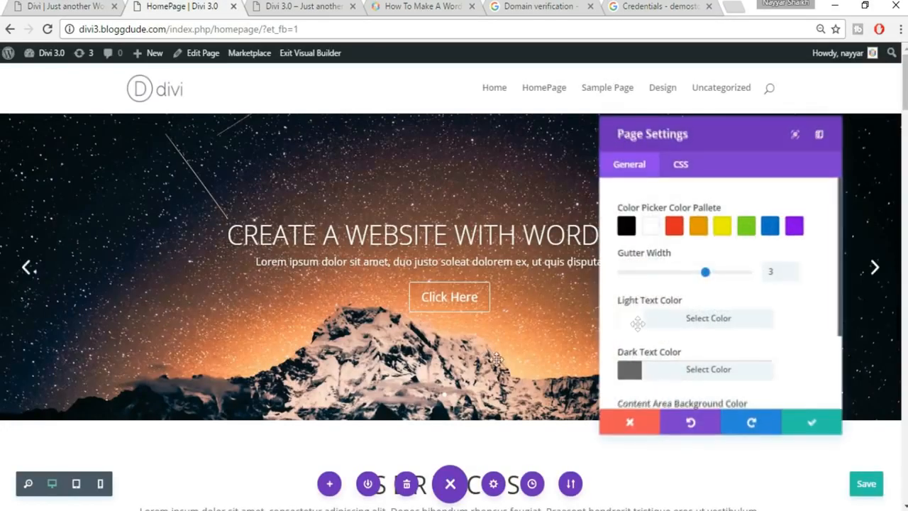
pyautogui.click(685, 167)
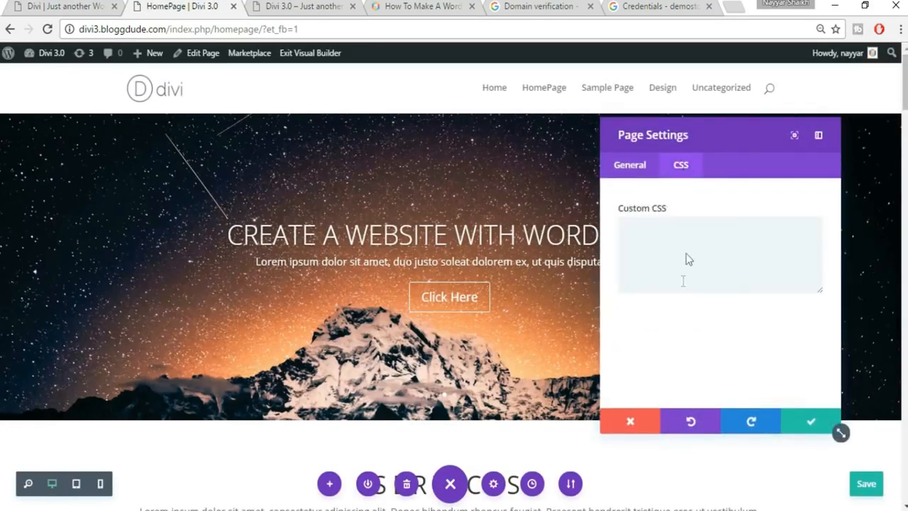
# Step: Paste the slide description padding rule into Custom CSS, apply it, and save the HomePage
pyautogui.click(671, 242)
pyautogui.hotkey('ctrl', 'v')
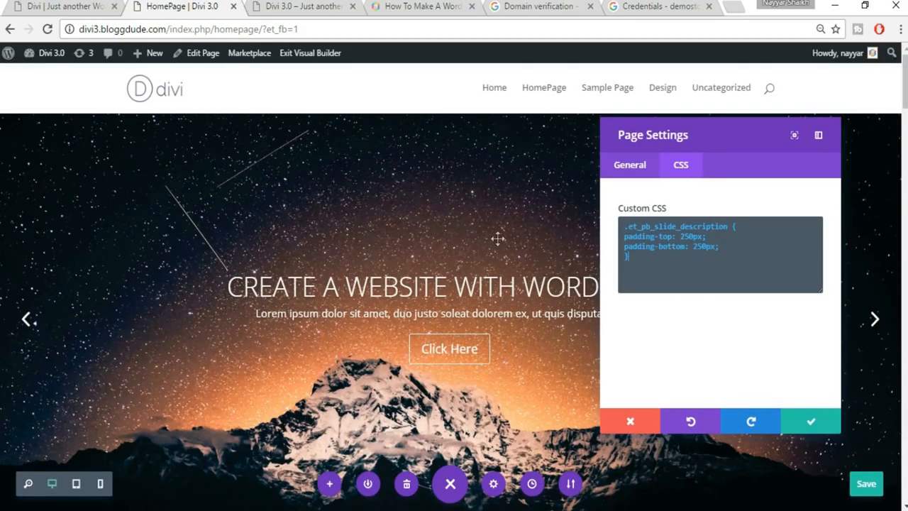
pyautogui.click(812, 422)
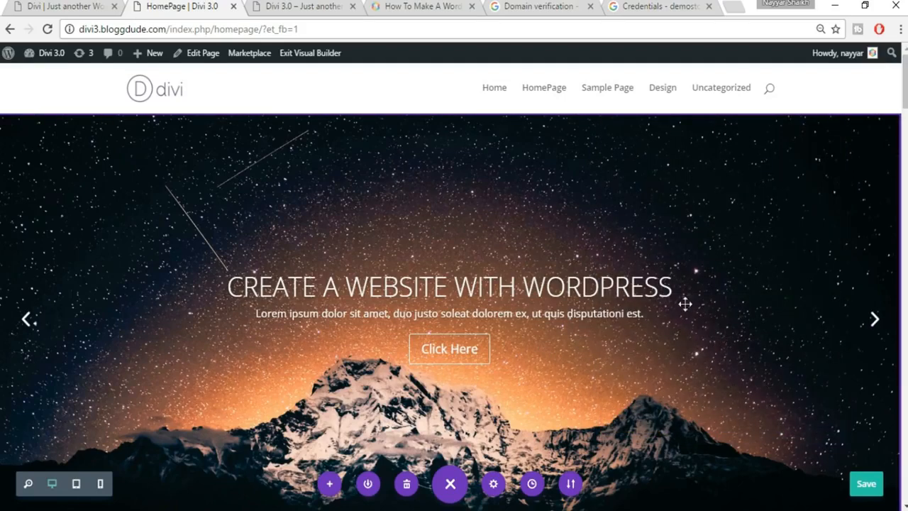
pyautogui.click(60, 6)
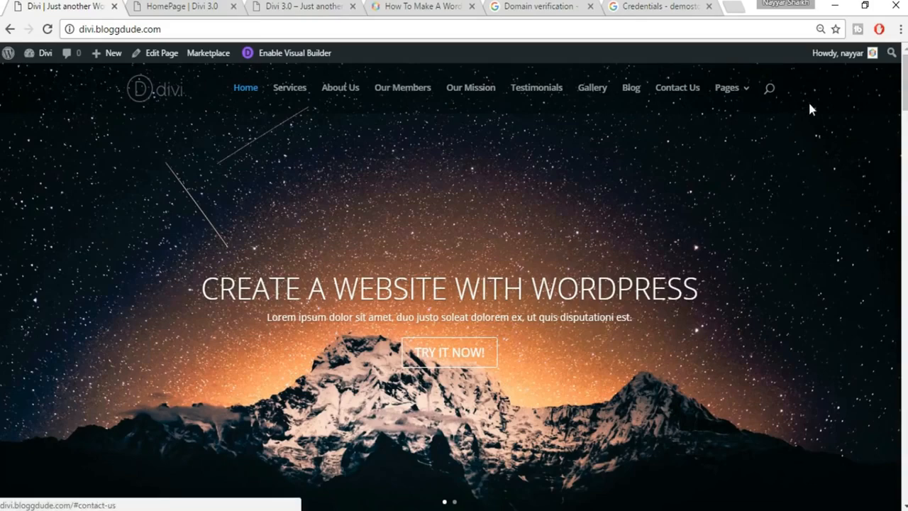
pyautogui.click(155, 6)
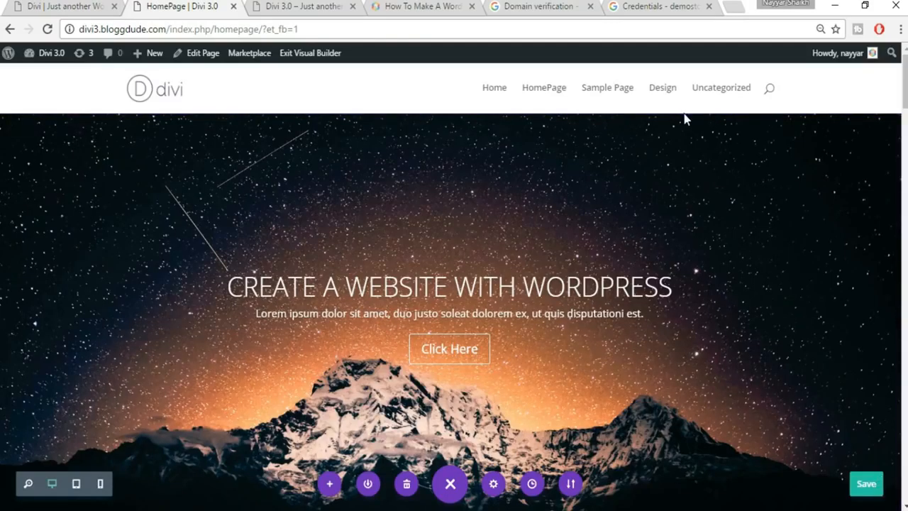
pyautogui.click(867, 489)
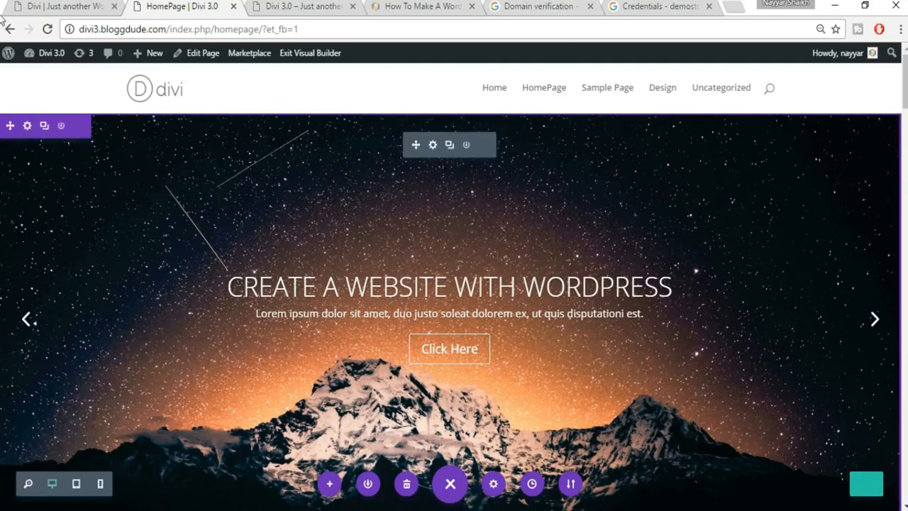
# Step: In the Theme Customizer's Header Format settings, set Header Style to Centered Inline Logo
pyautogui.moveTo(55, 58)
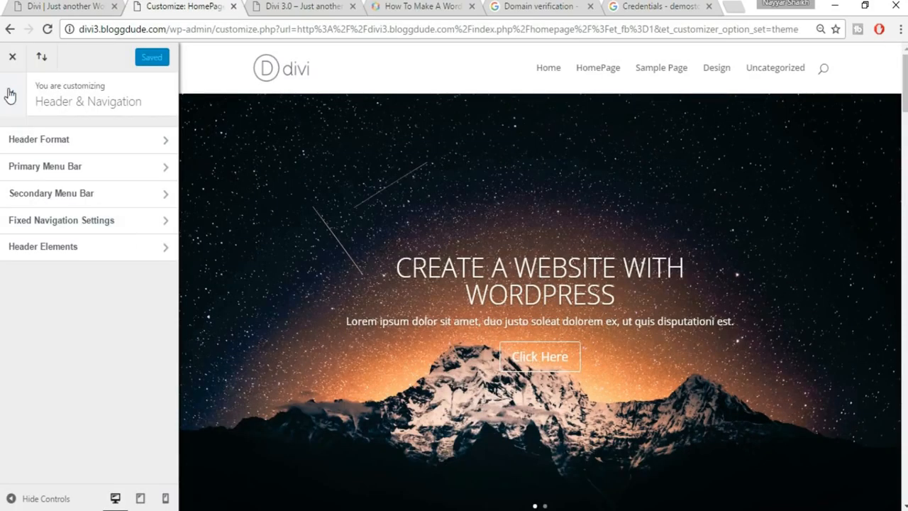
pyautogui.click(10, 95)
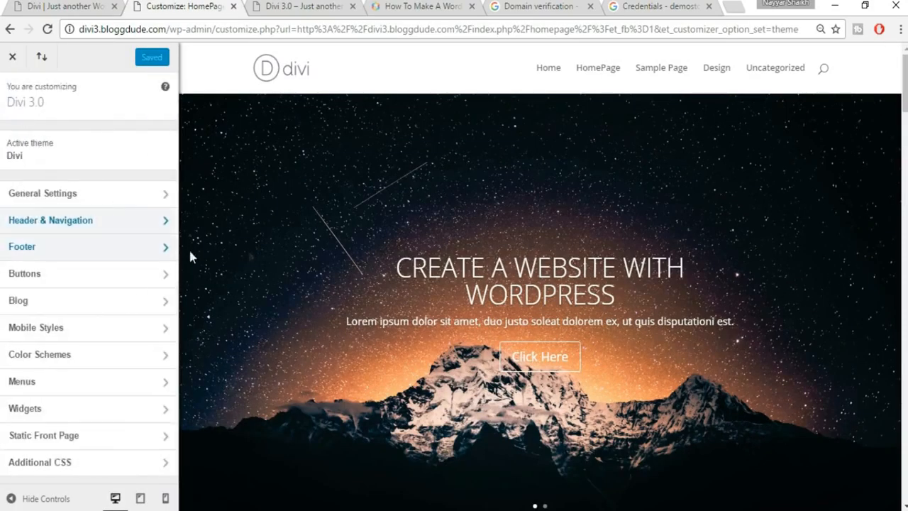
pyautogui.click(125, 226)
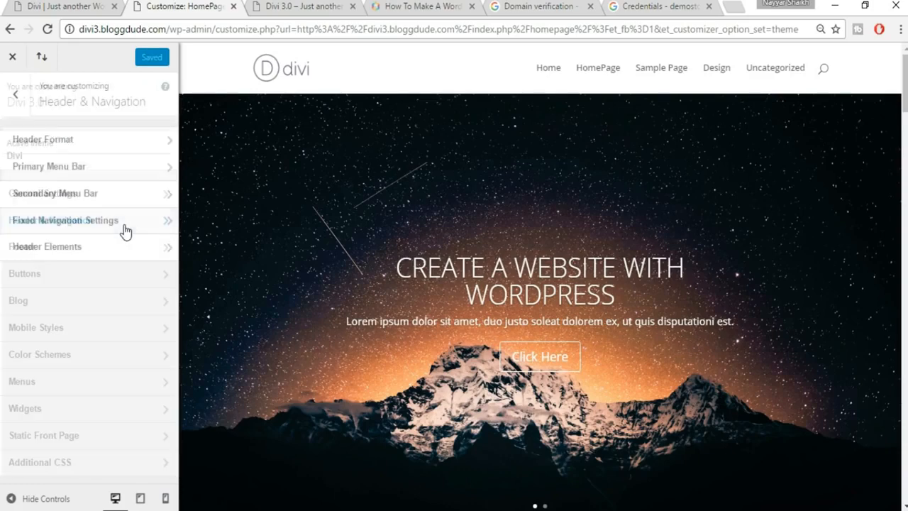
pyautogui.click(71, 156)
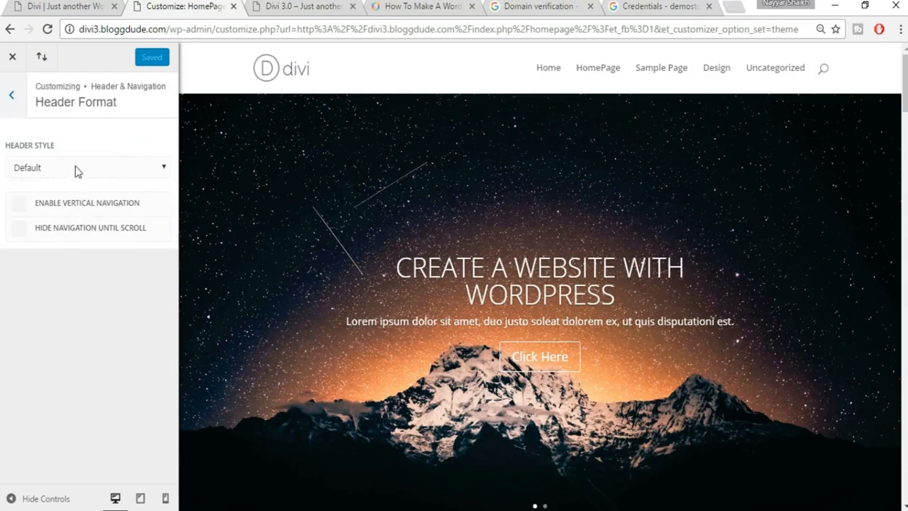
pyautogui.click(65, 170)
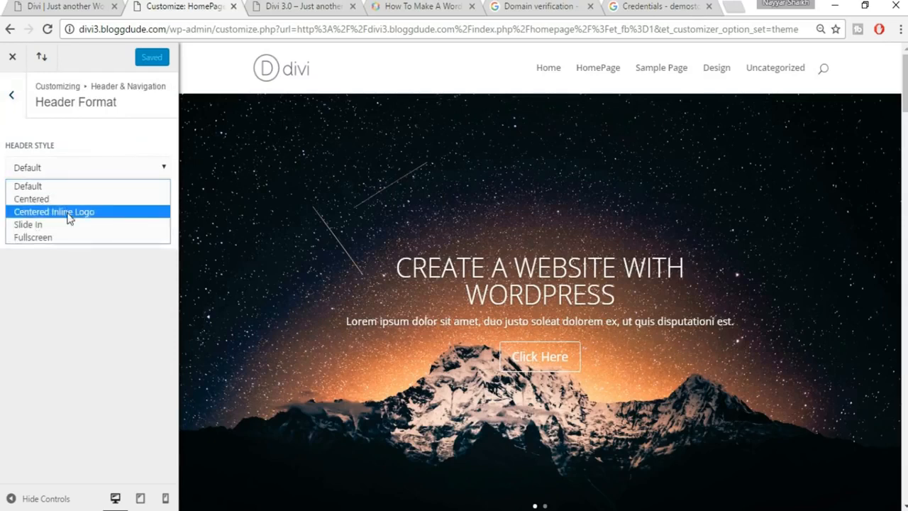
pyautogui.click(69, 212)
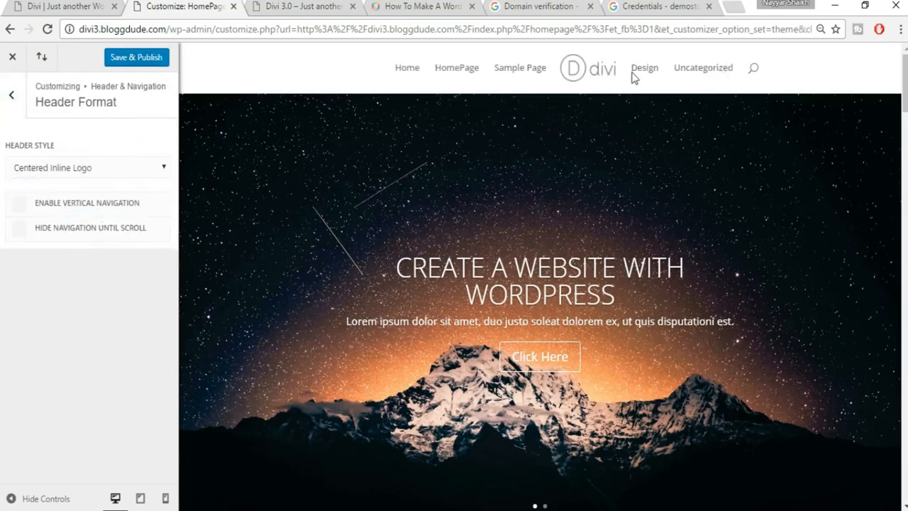
# Step: Set the header style back to Default
pyautogui.click(111, 171)
pyautogui.click(86, 184)
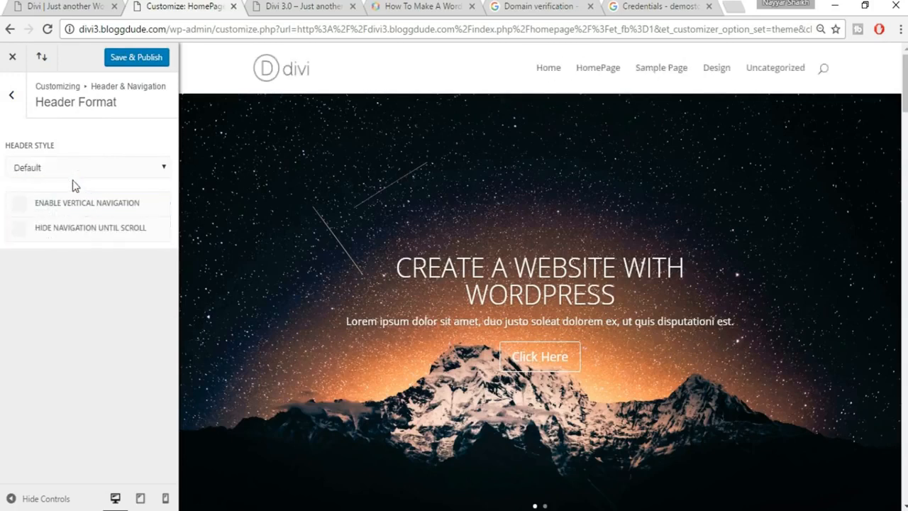
pyautogui.click(11, 99)
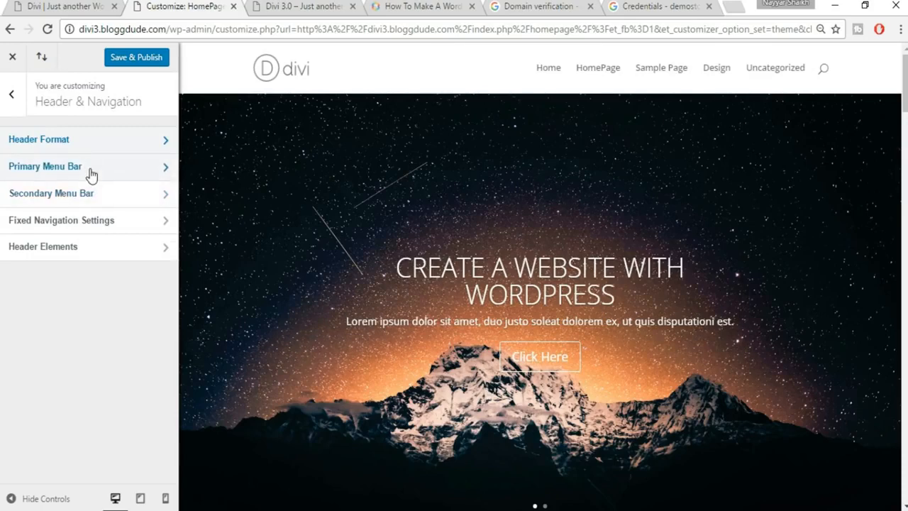
# Step: In Primary Menu Bar, drag the menu height taller, then reset it to 66
pyautogui.click(91, 171)
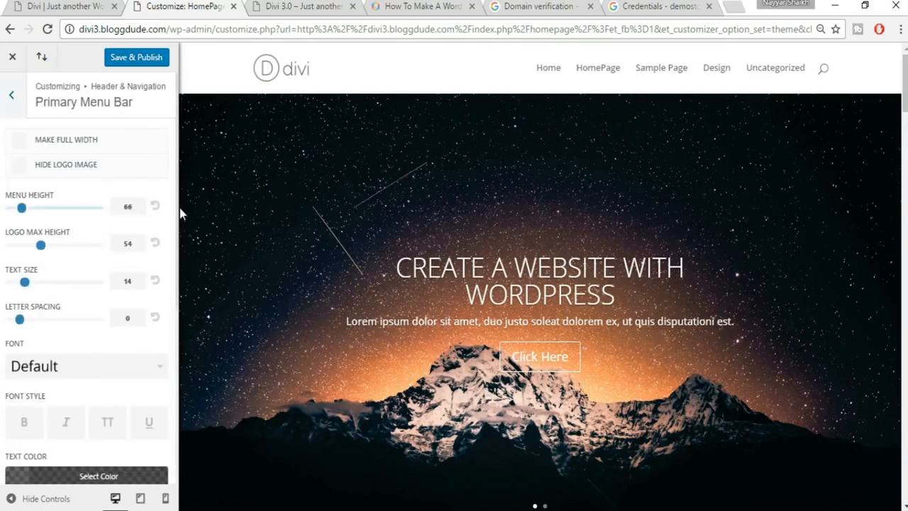
pyautogui.scroll(-1, 171, 216)
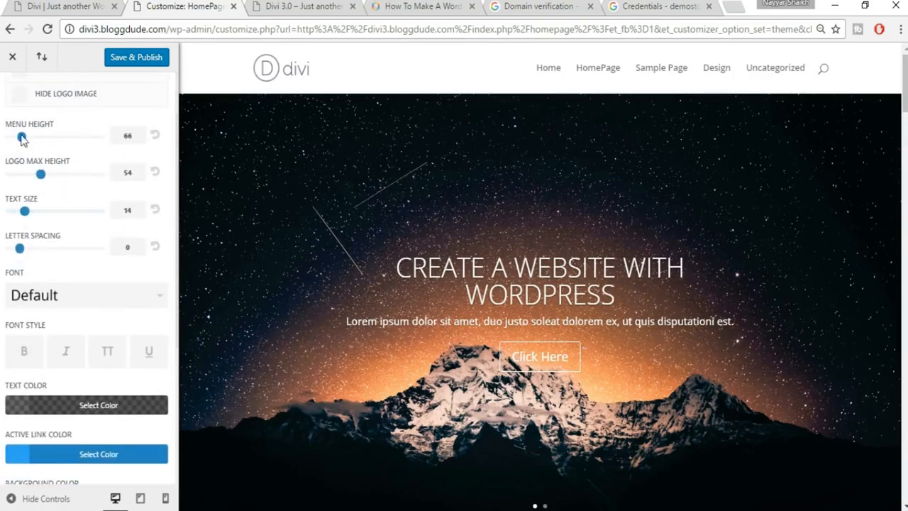
pyautogui.moveTo(27, 140); pyautogui.dragTo(57, 147)
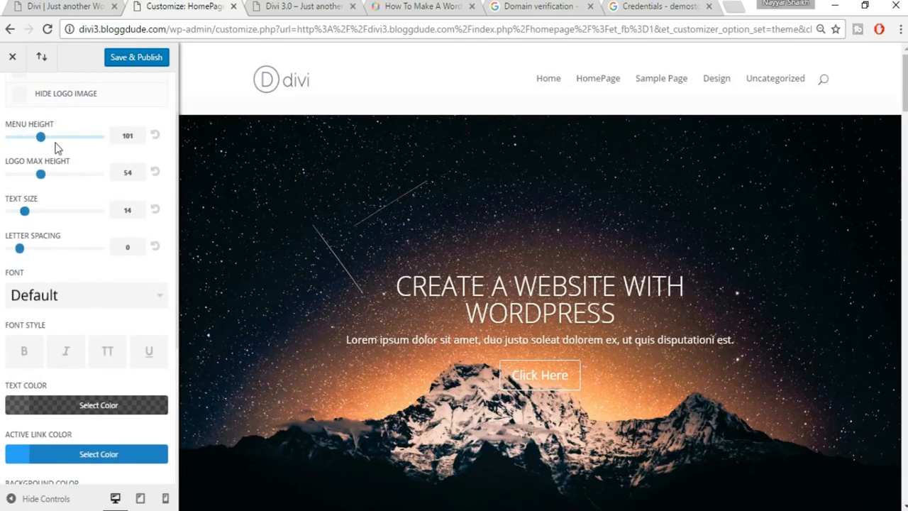
pyautogui.click(155, 137)
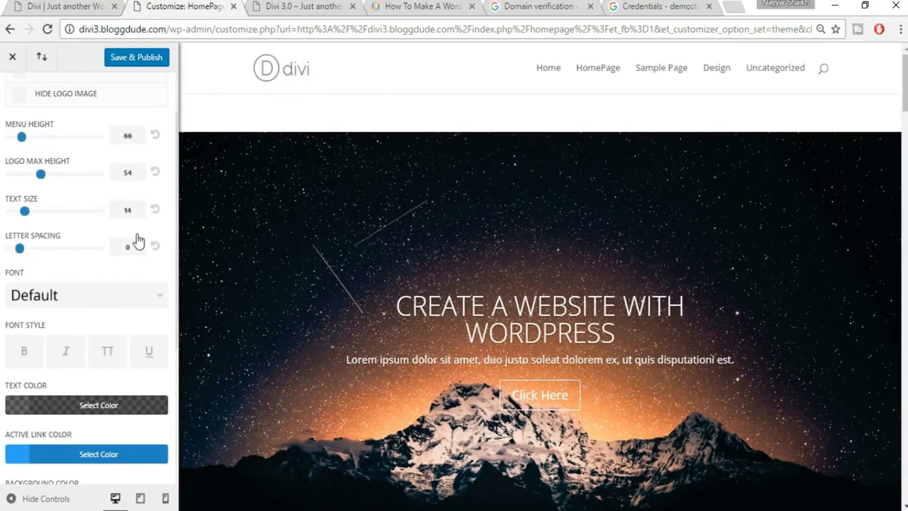
pyautogui.scroll(-1, 135, 239)
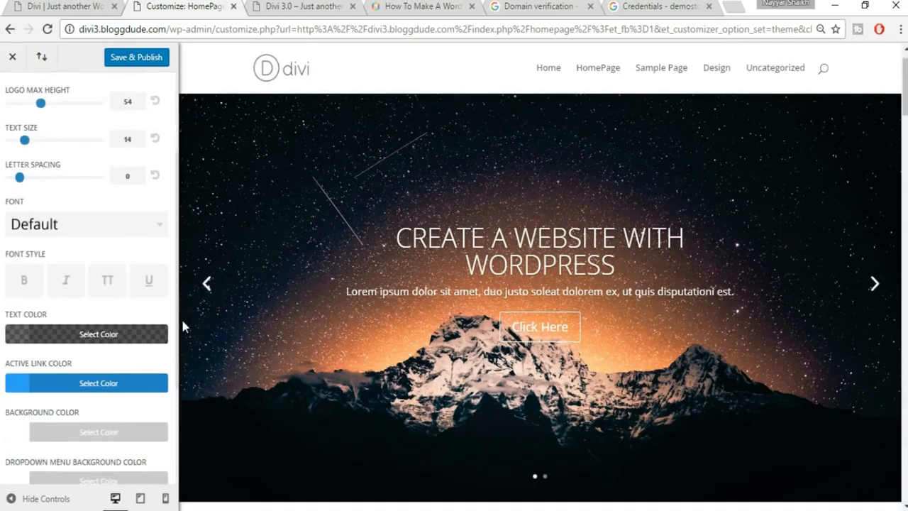
pyautogui.scroll(-1, 160, 337)
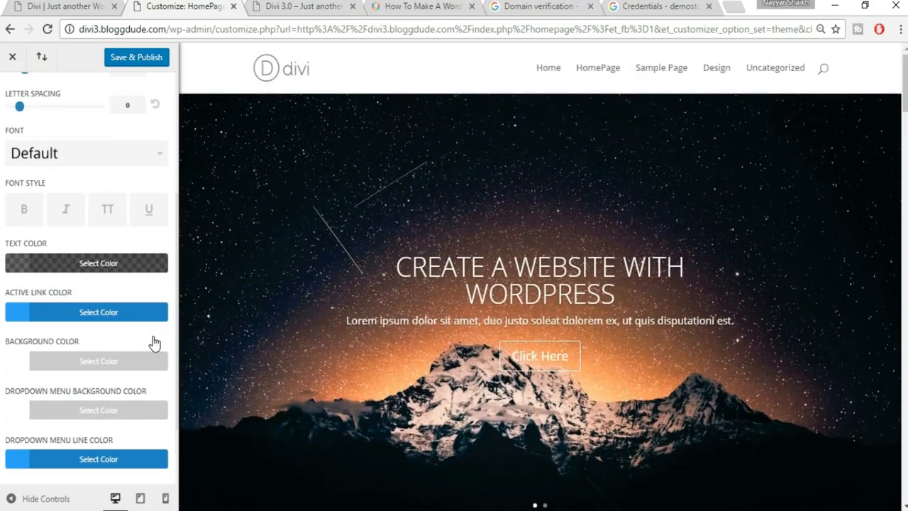
pyautogui.scroll(-1, 124, 341)
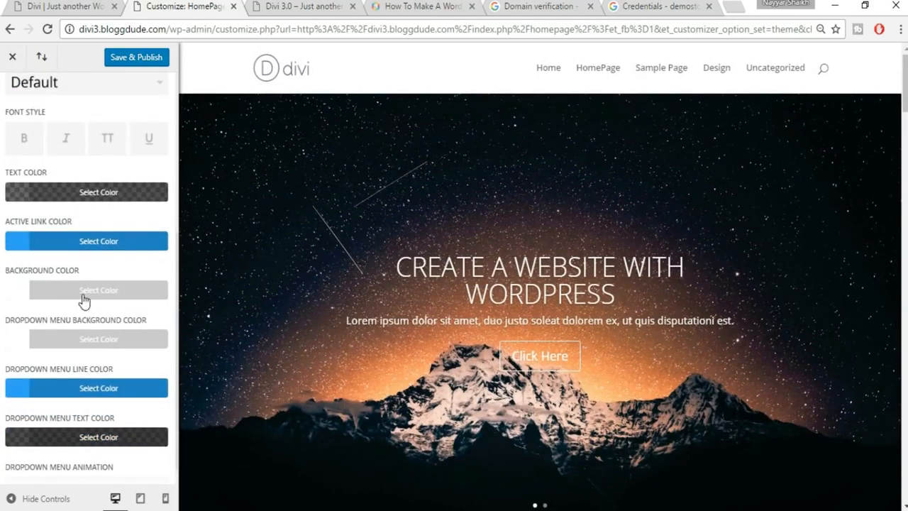
# Step: Set the menu bar background colour to black at 0.18 opacity, rgba(0,0,0,0.18)
pyautogui.click(82, 298)
pyautogui.scroll(-1, 172, 318)
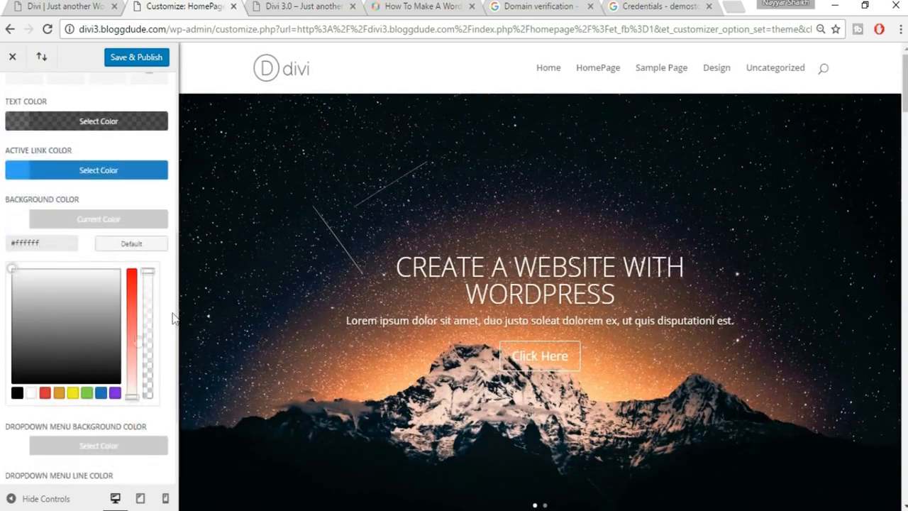
pyautogui.click(17, 394)
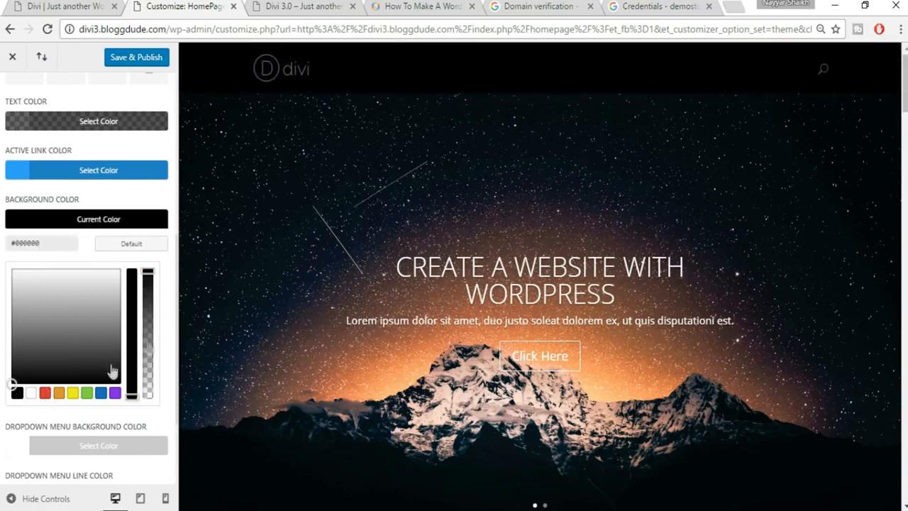
pyautogui.moveTo(148, 274); pyautogui.dragTo(148, 386)
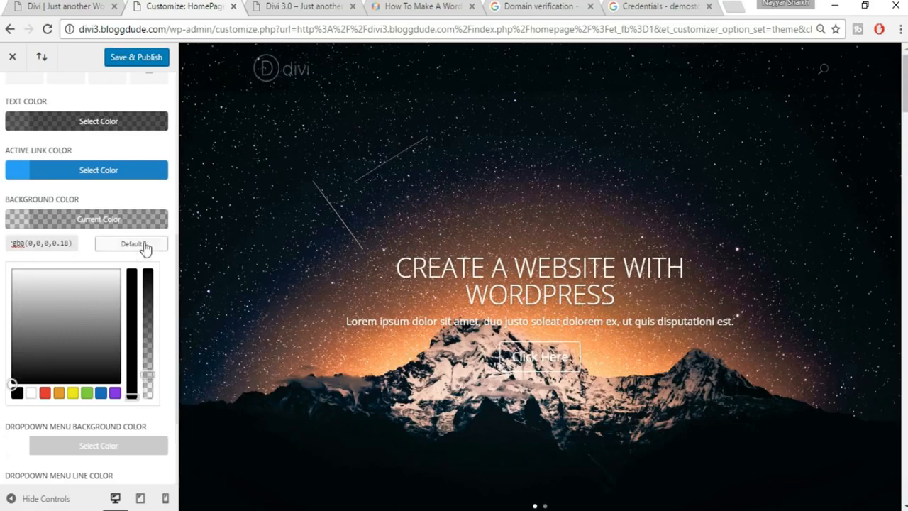
pyautogui.scroll(1, 148, 236)
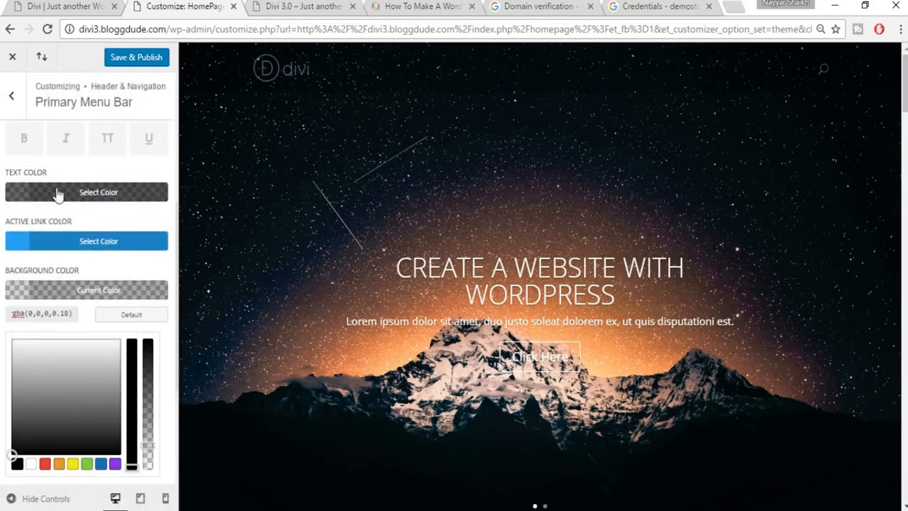
# Step: Set the primary menu text colour to white
pyautogui.click(27, 196)
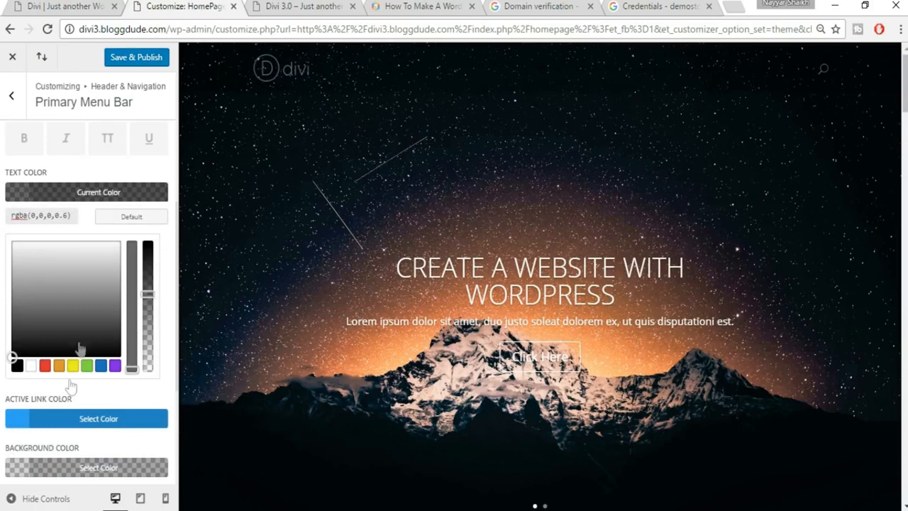
pyautogui.click(31, 367)
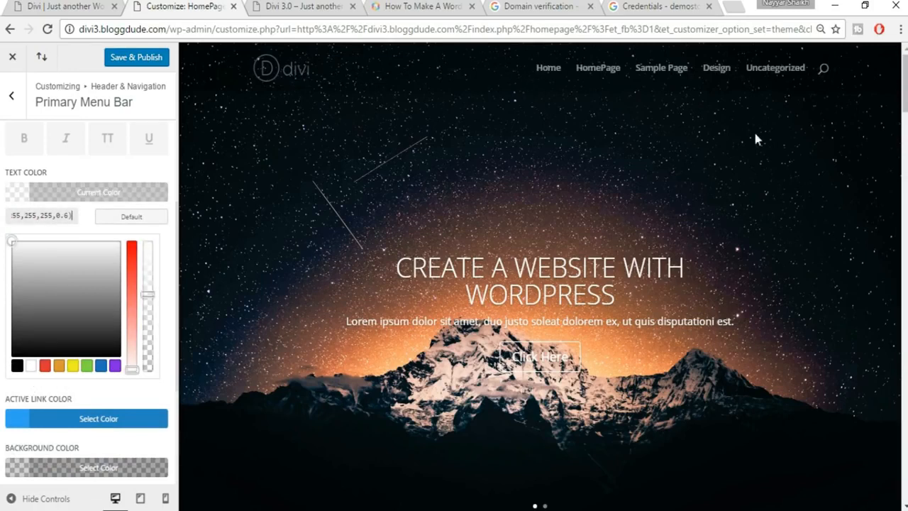
pyautogui.scroll(-2, 777, 175)
pyautogui.scroll(-4, 777, 175)
pyautogui.scroll(4, 777, 176)
pyautogui.scroll(2, 777, 176)
pyautogui.scroll(-10, 549, 193)
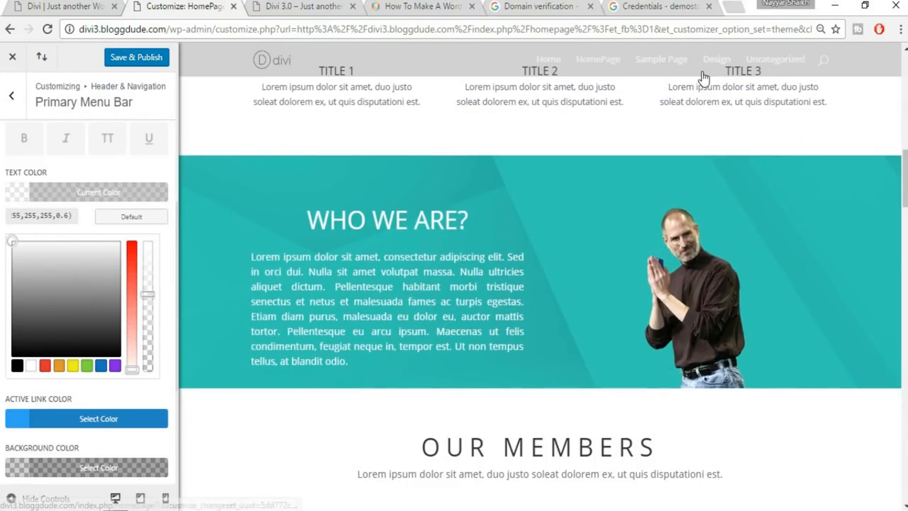
pyautogui.scroll(-2, 166, 338)
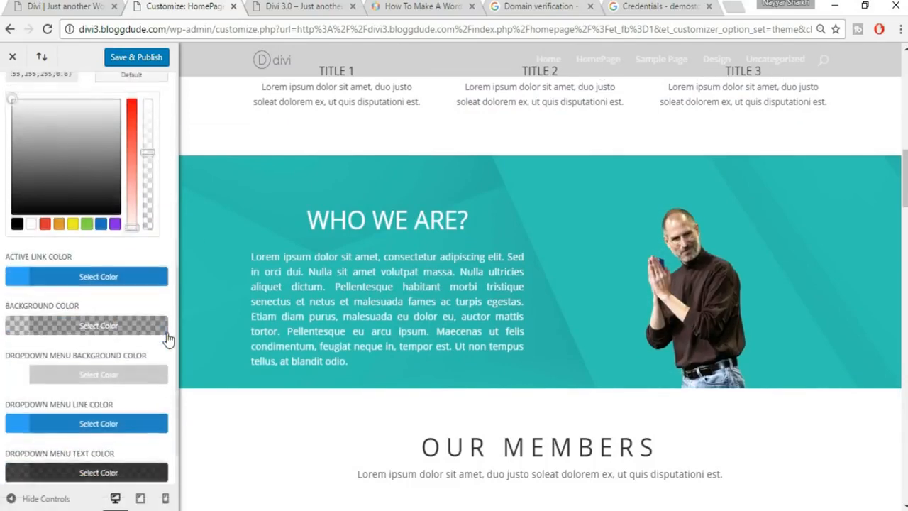
pyautogui.scroll(-1, 168, 339)
# Step: Raise the menu bar background to rgba(0,0,0,0.4) and publish the customizer changes
pyautogui.click(105, 271)
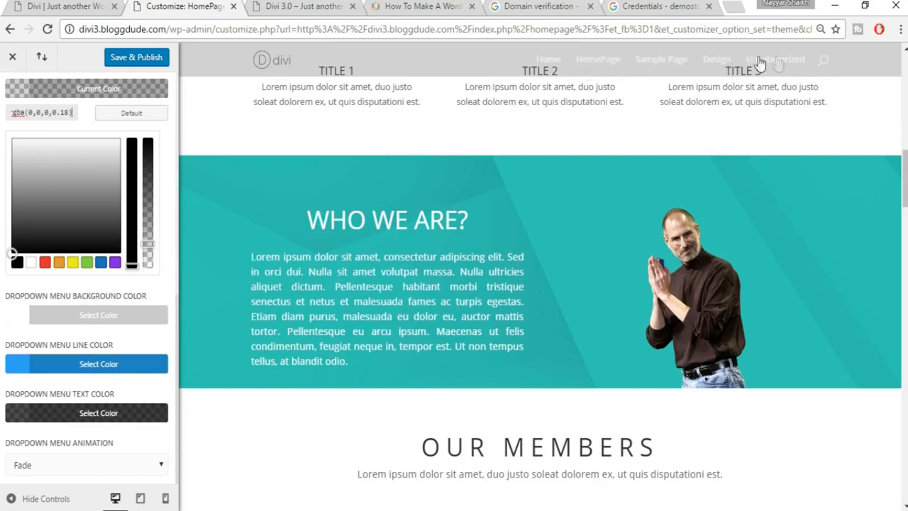
pyautogui.moveTo(145, 245); pyautogui.dragTo(147, 219)
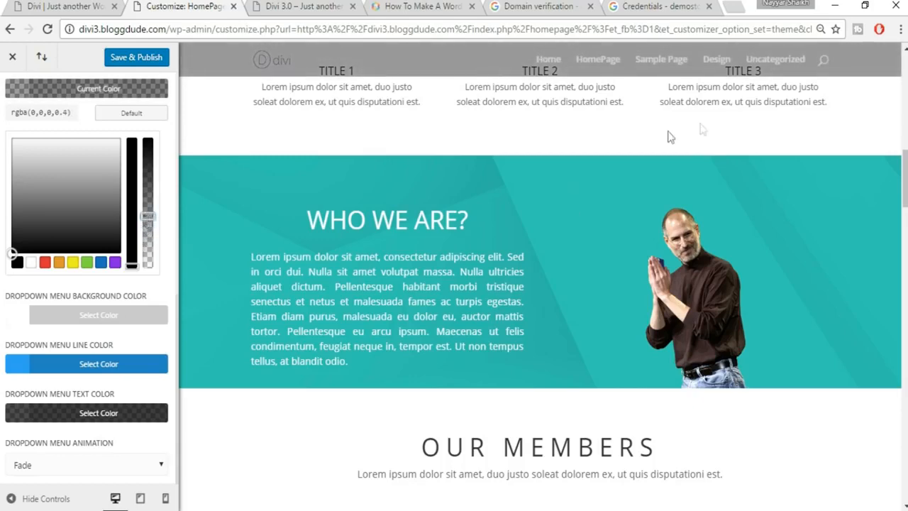
pyautogui.scroll(15, 638, 215)
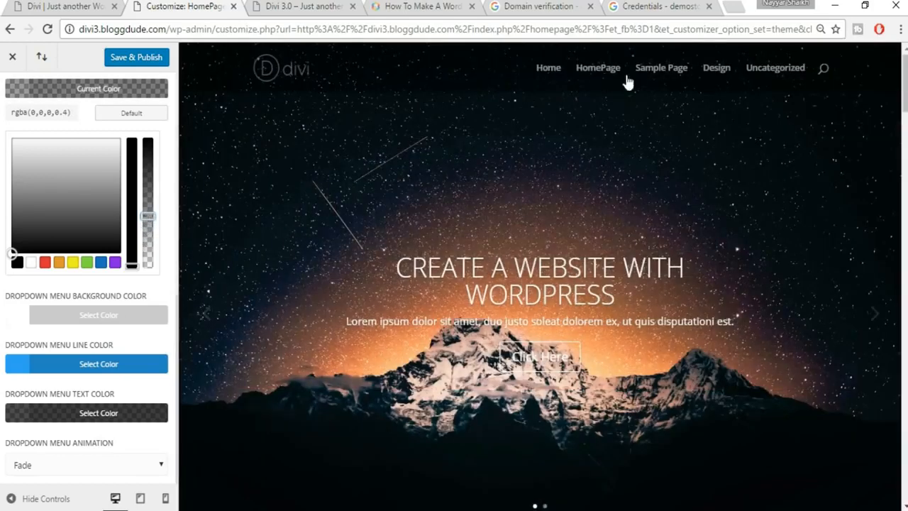
pyautogui.scroll(6, 148, 191)
pyautogui.click(130, 62)
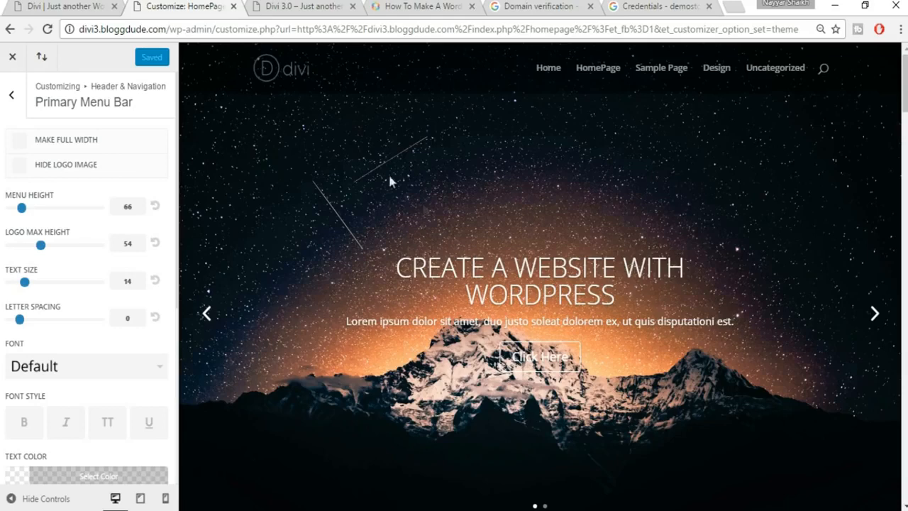
# Step: Load divi3.bloggdude.com in the Google credentials tab to view the live site
pyautogui.click(651, 5)
pyautogui.click(535, 31)
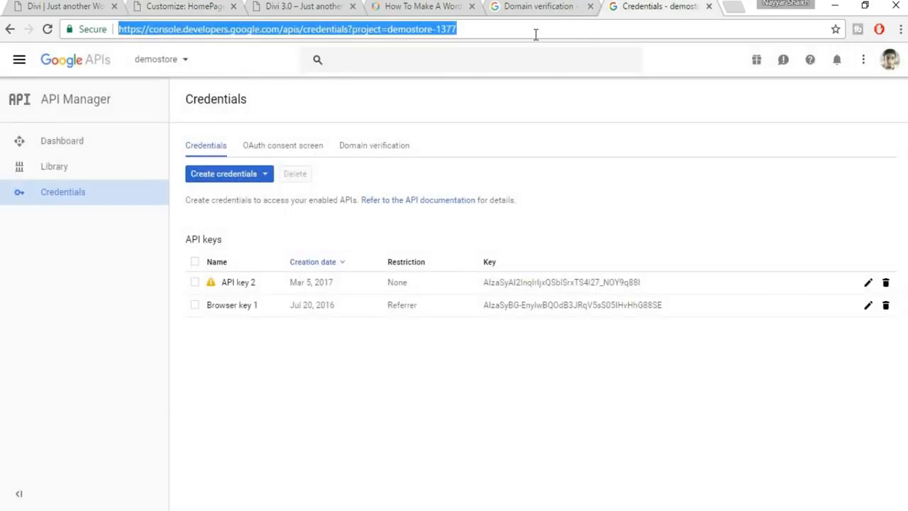
pyautogui.write('did3')
pyautogui.press('BackSpace')
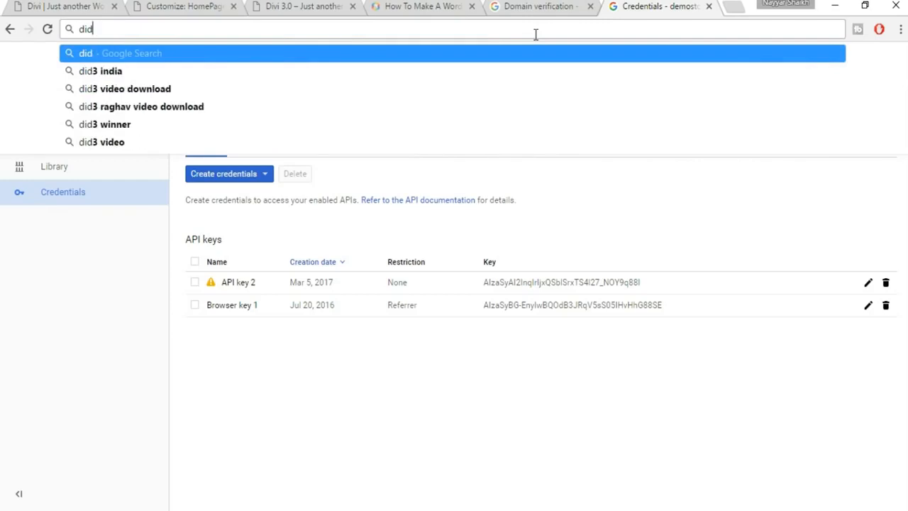
pyautogui.press('BackSpace')
pyautogui.write('vi3')
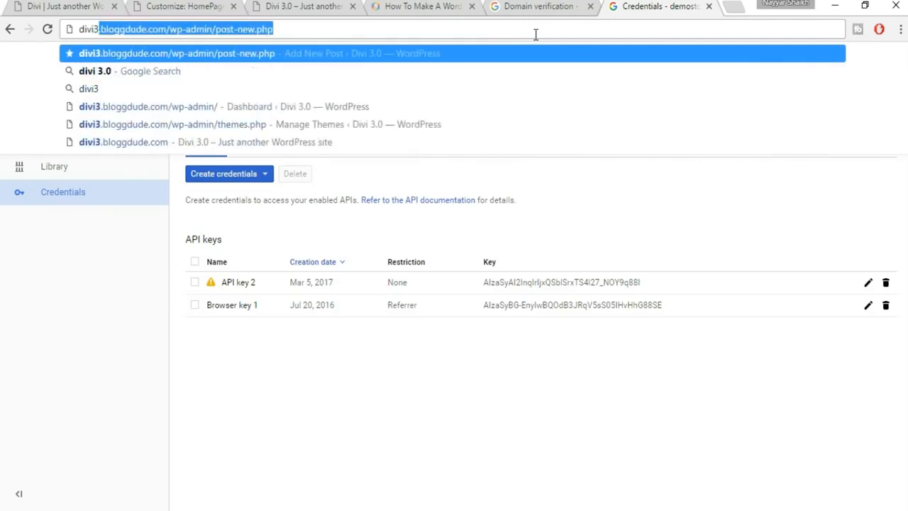
pyautogui.press('Delete')
pyautogui.press('Return')
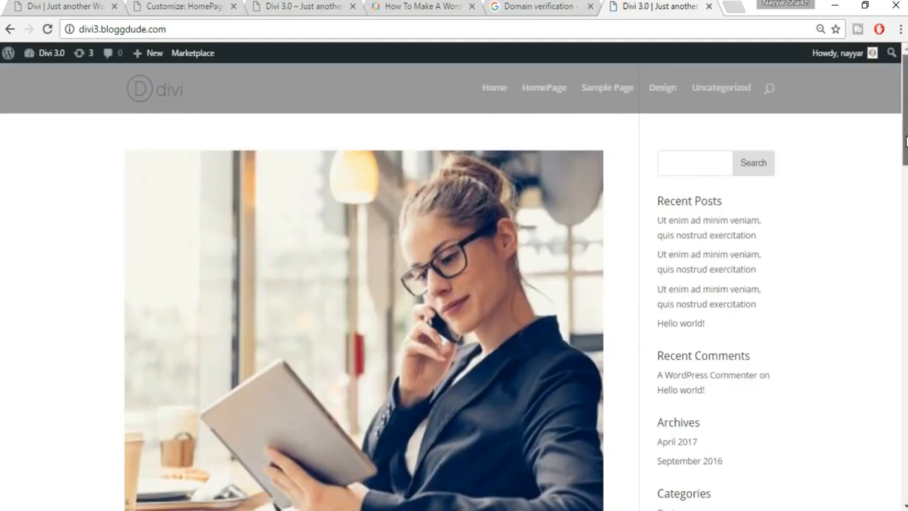
pyautogui.moveTo(906, 142)
pyautogui.mouseDown()
pyautogui.moveTo(907, 464)
pyautogui.moveTo(906, 139)
pyautogui.mouseUp()
# Step: Return to the Customize: HomePage tab
pyautogui.click(160, 5)
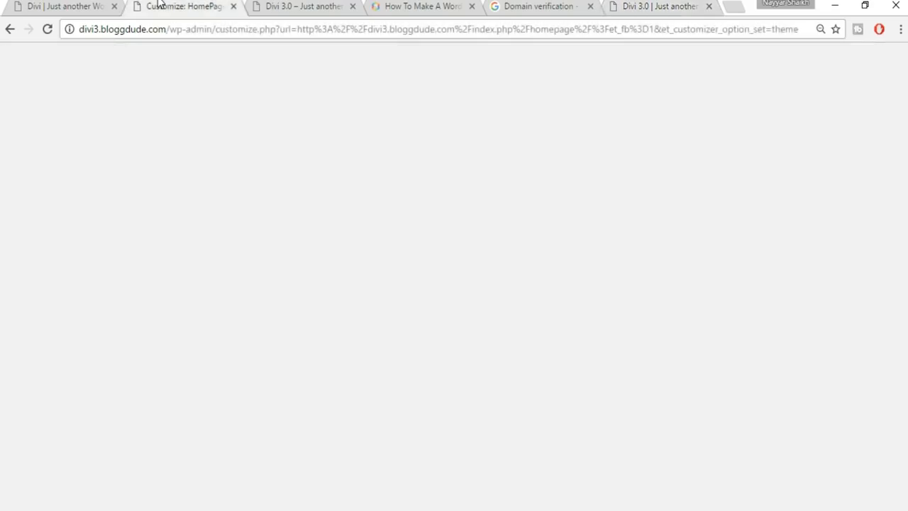
pyautogui.click(305, 5)
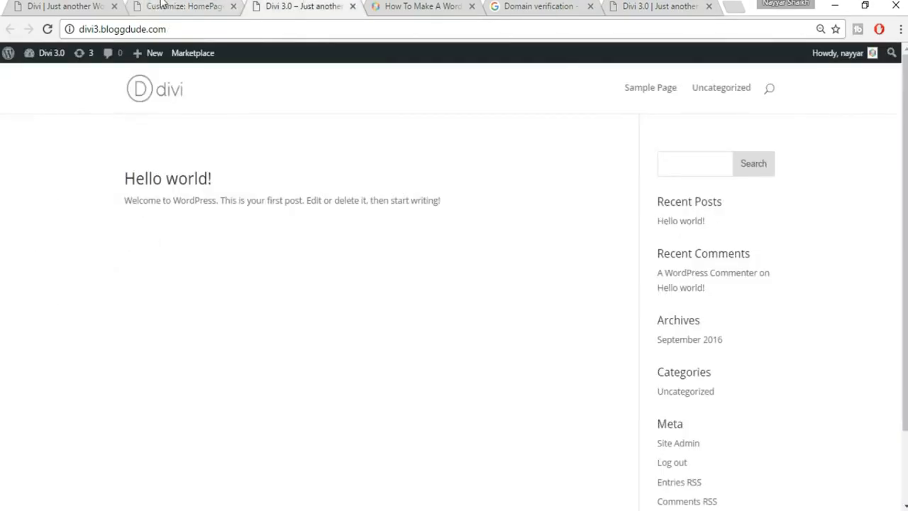
pyautogui.click(161, 5)
pyautogui.scroll(-3, 576, 370)
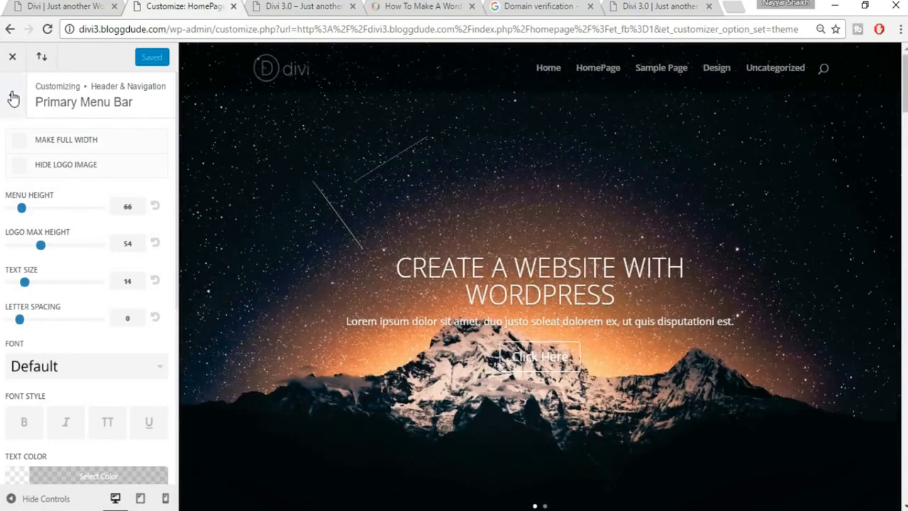
# Step: Under Static Front Page, choose A static page and select HomePage as the front page
pyautogui.click(13, 98)
pyautogui.click(10, 95)
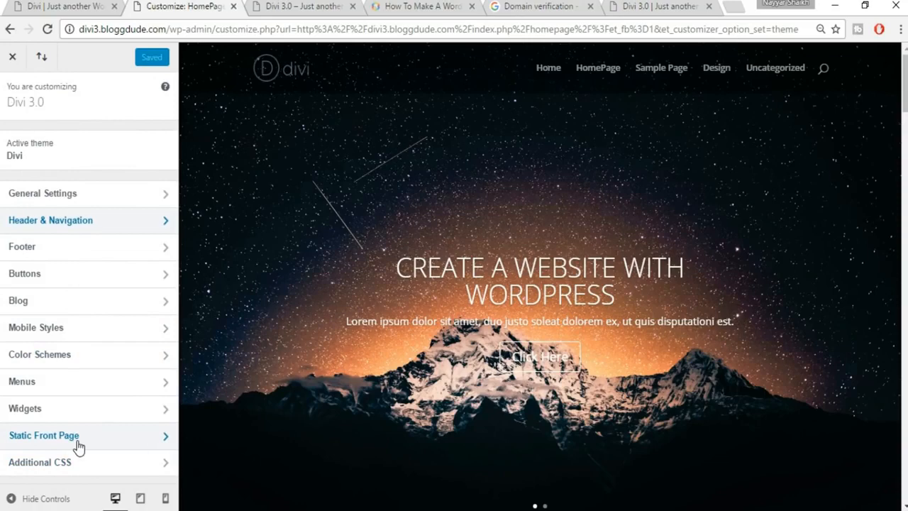
pyautogui.click(44, 436)
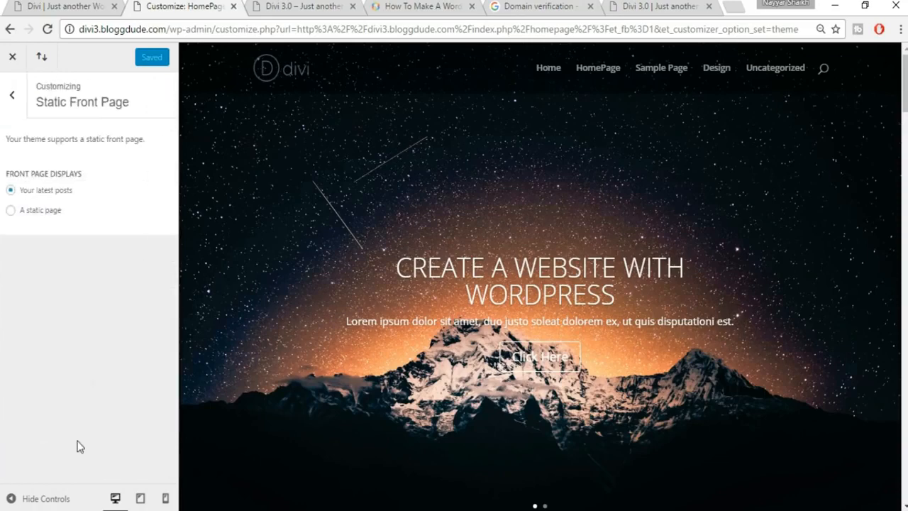
pyautogui.click(37, 214)
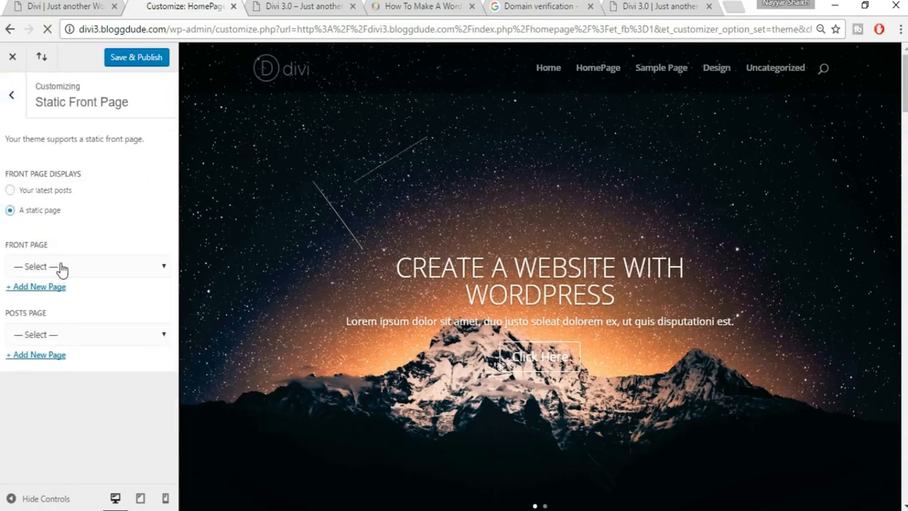
pyautogui.click(62, 266)
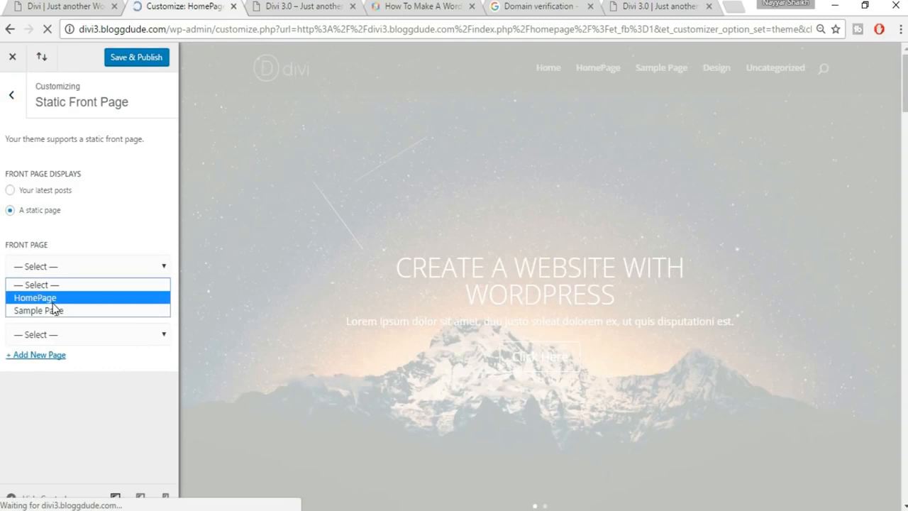
pyautogui.click(36, 297)
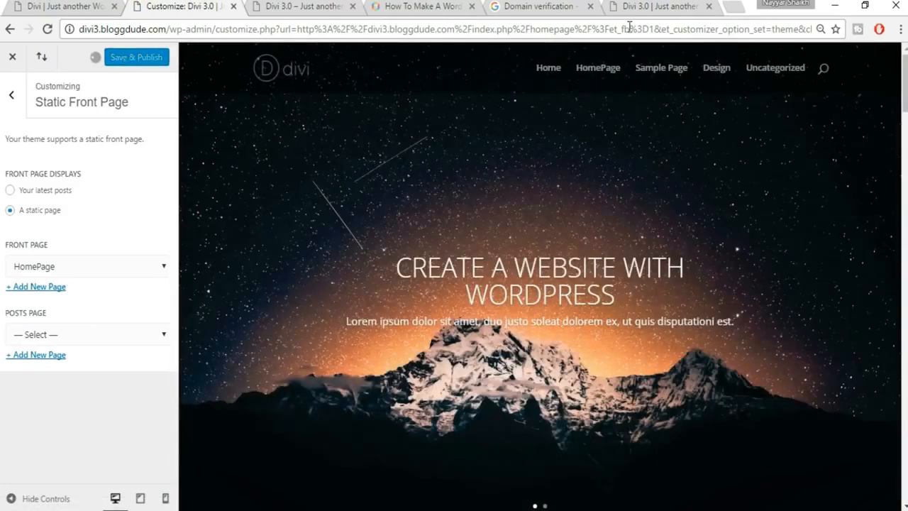
# Step: Reload the live site to check HomePage now shows as the front page, then return to the customizer
pyautogui.click(660, 7)
pyautogui.click(47, 30)
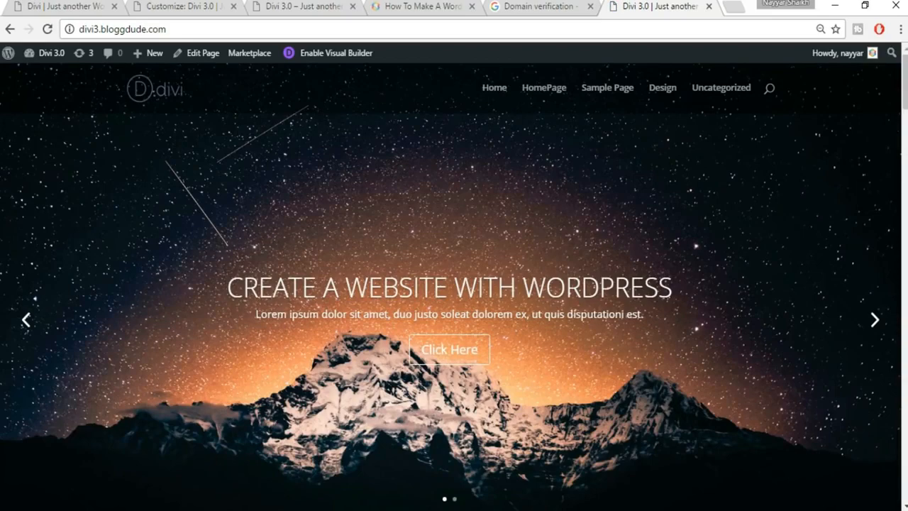
pyautogui.scroll(-10, 454, 287)
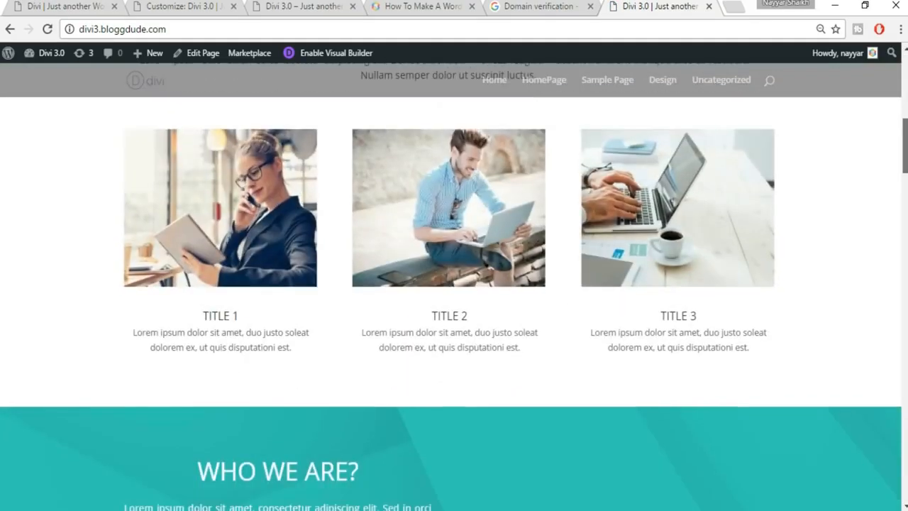
pyautogui.scroll(-3, 454, 286)
pyautogui.scroll(-15, 454, 286)
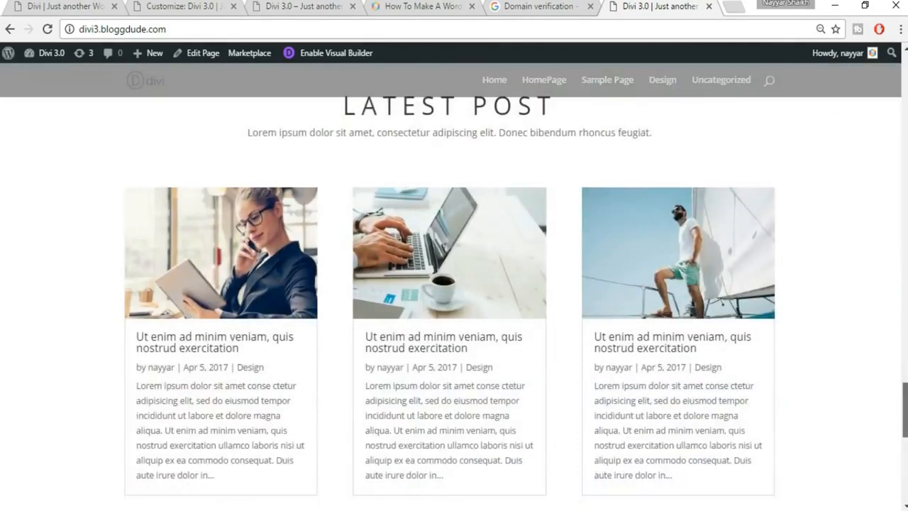
pyautogui.scroll(-5, 454, 286)
pyautogui.scroll(20, 453, 286)
pyautogui.click(76, 6)
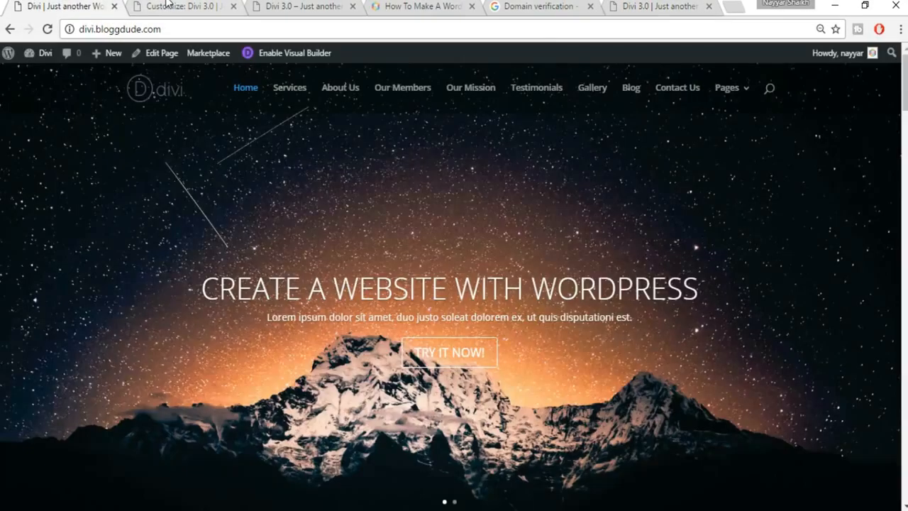
pyautogui.click(168, 5)
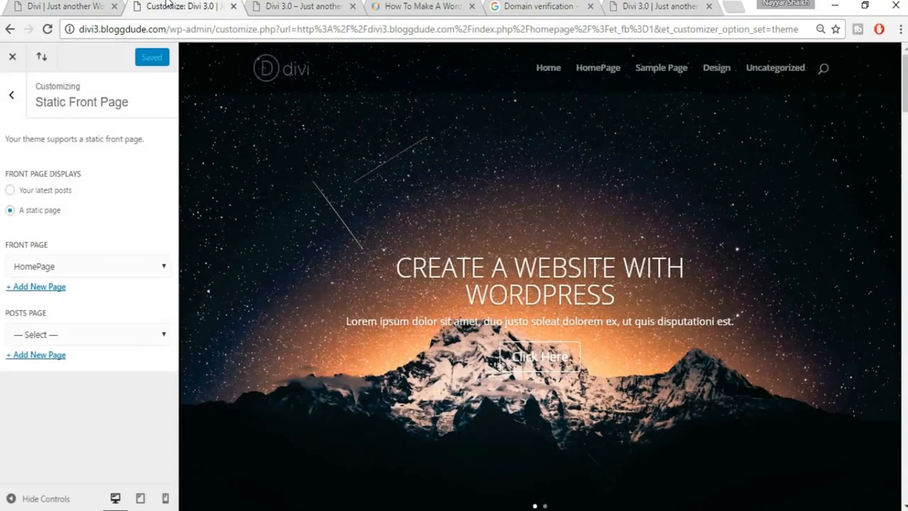
# Step: Open the Visual Builder and the hero Fullwidth Slider's settings, moved to the page's left
pyautogui.click(13, 57)
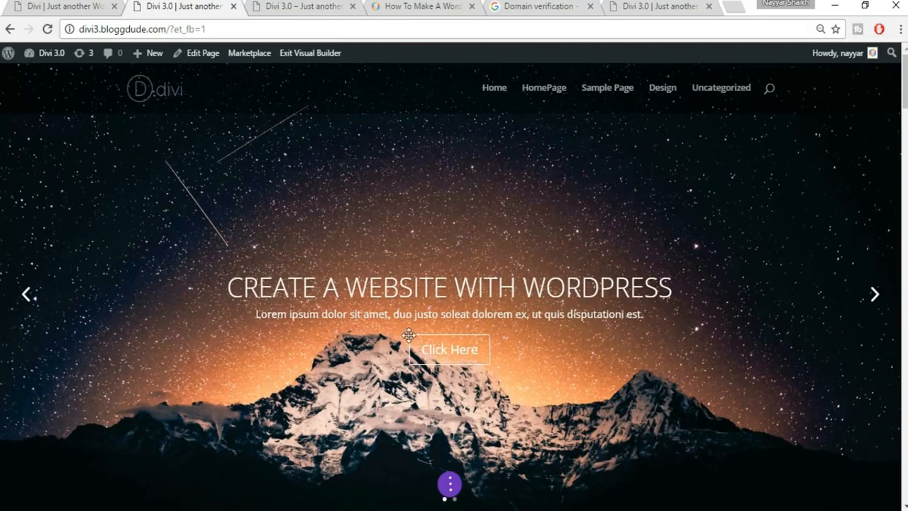
pyautogui.moveTo(432, 270)
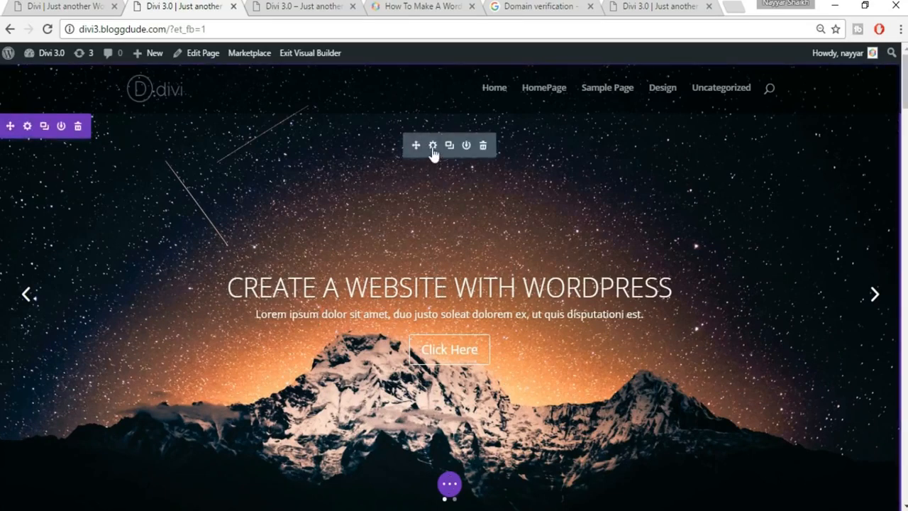
pyautogui.click(433, 145)
pyautogui.moveTo(724, 141); pyautogui.dragTo(135, 128)
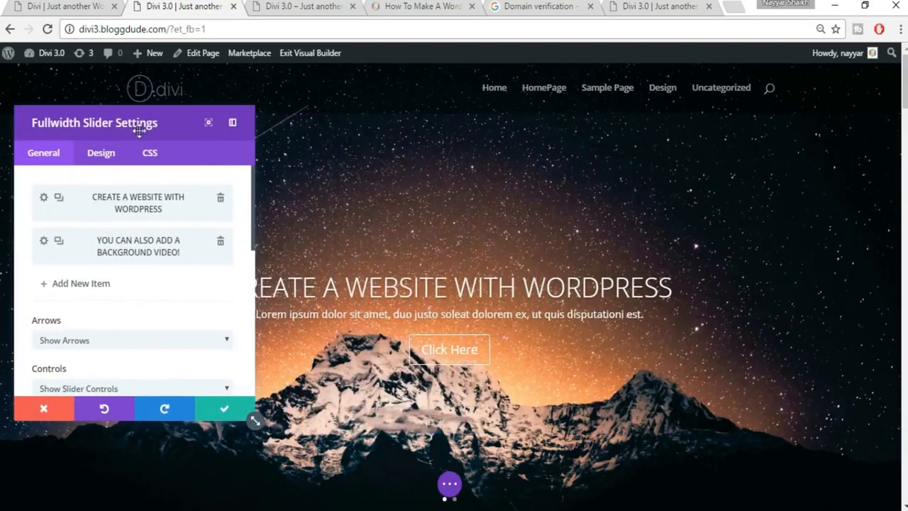
# Step: In the first slide's Design options, switch the 43px Header Font Size to its Smartphone value
pyautogui.click(43, 199)
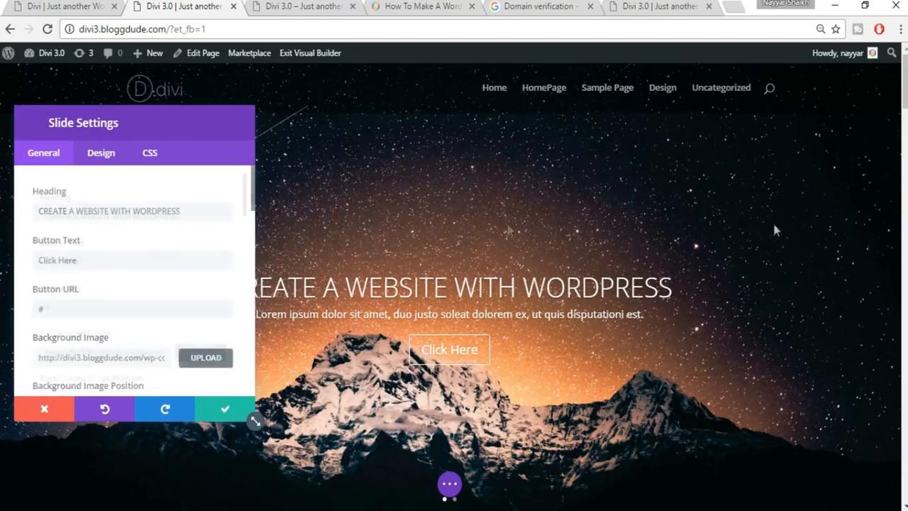
pyautogui.click(102, 159)
pyautogui.scroll(-1, 205, 265)
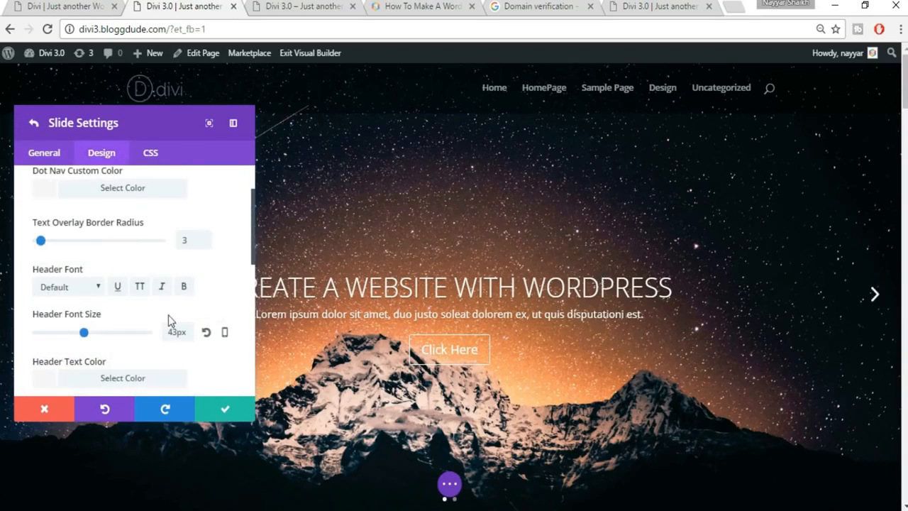
pyautogui.scroll(-1, 222, 298)
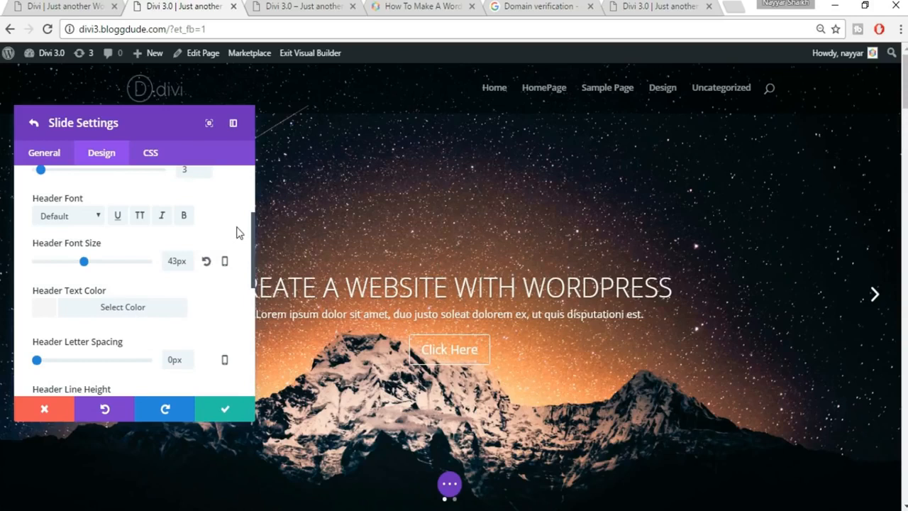
pyautogui.click(225, 263)
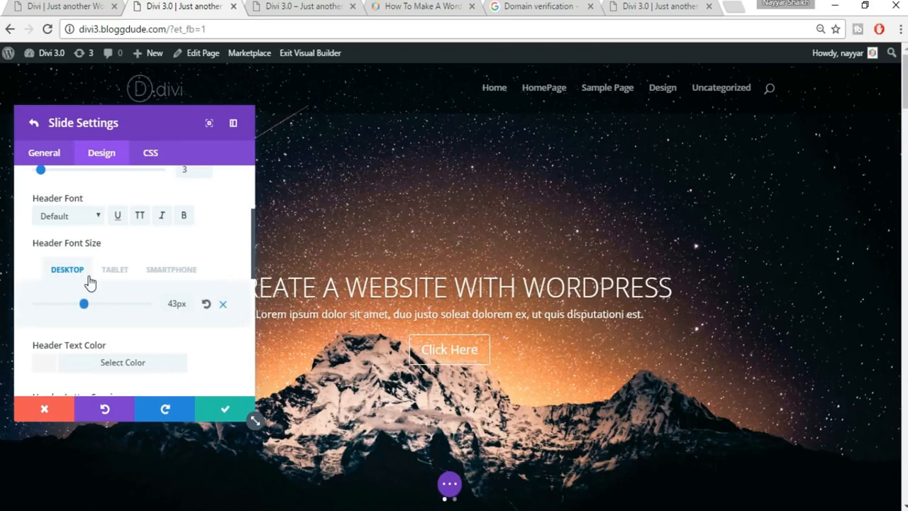
pyautogui.click(183, 278)
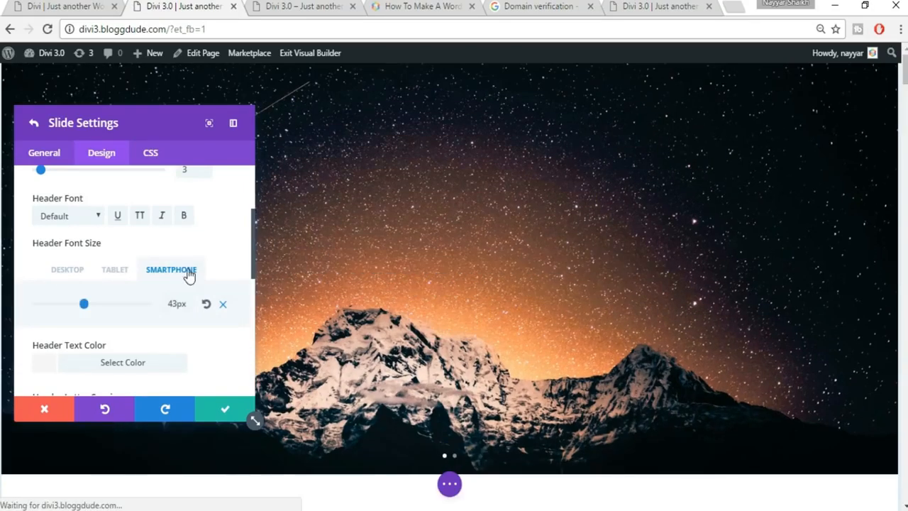
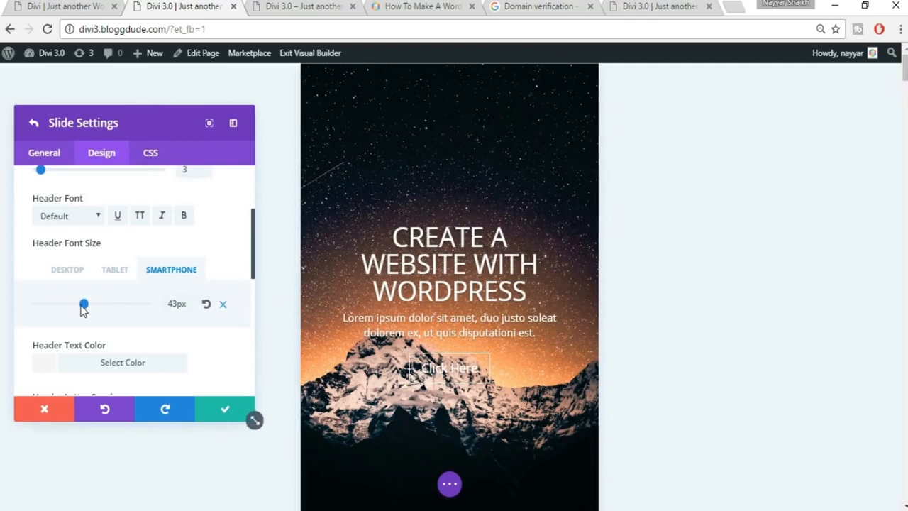
# Step: Set the slide heading's smartphone font size to 18px, checking it against the desktop size
pyautogui.moveTo(84, 303); pyautogui.dragTo(57, 314)
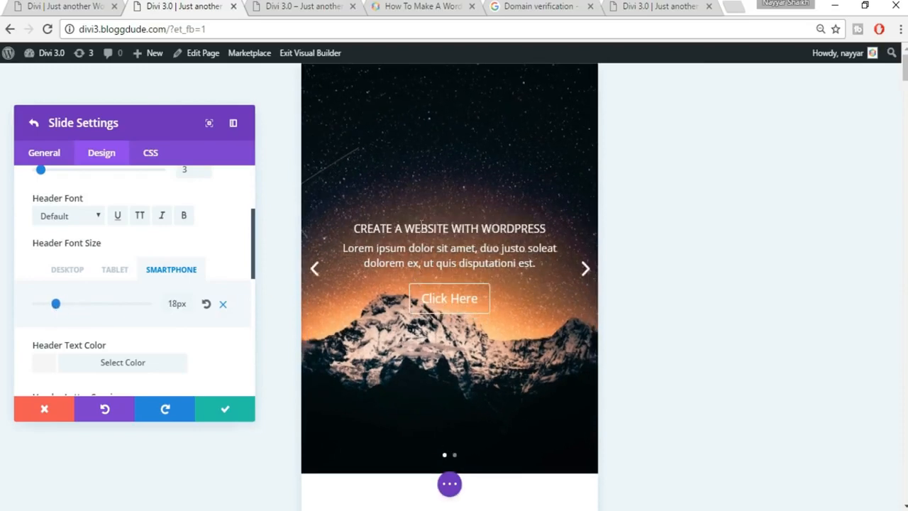
pyautogui.scroll(-1, 252, 314)
pyautogui.scroll(1, 246, 313)
pyautogui.click(68, 277)
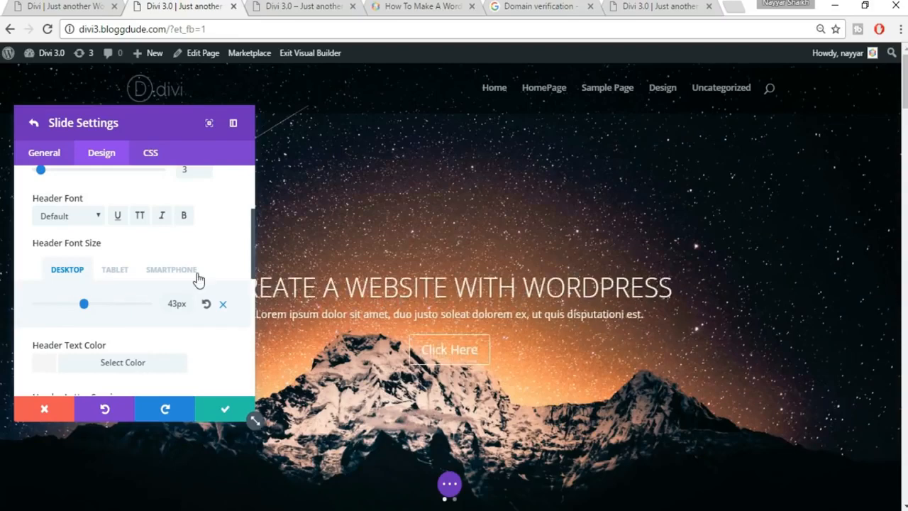
pyautogui.click(198, 277)
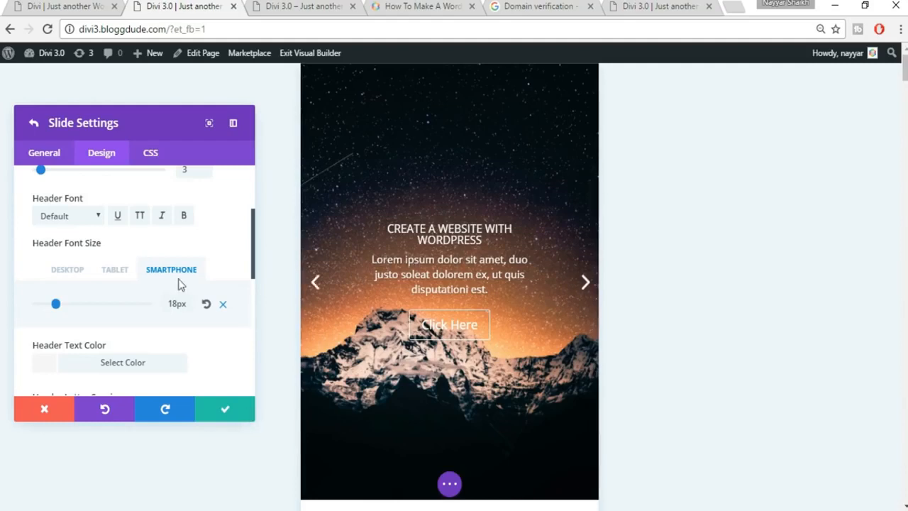
# Step: Make Body Font Size responsive, set its smartphone value to 10px, and save the slide
pyautogui.moveTo(255, 259); pyautogui.dragTo(253, 304)
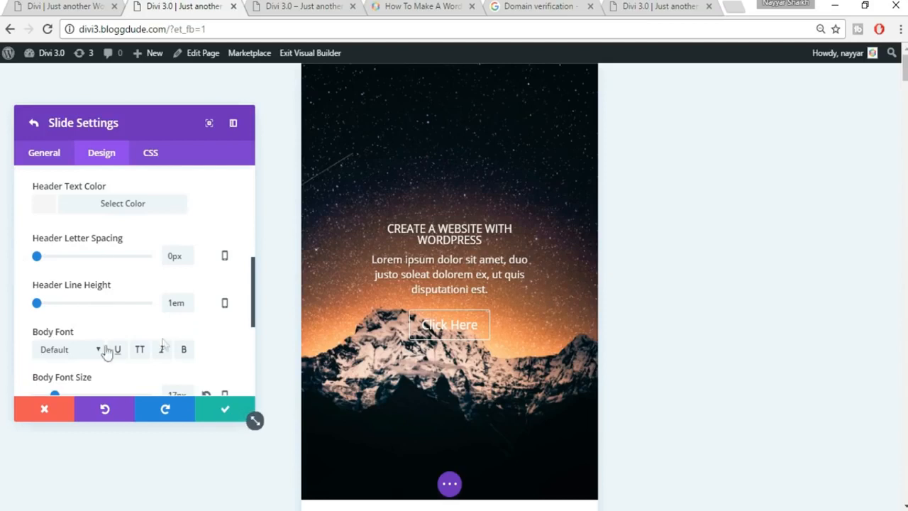
pyautogui.scroll(-3, 106, 348)
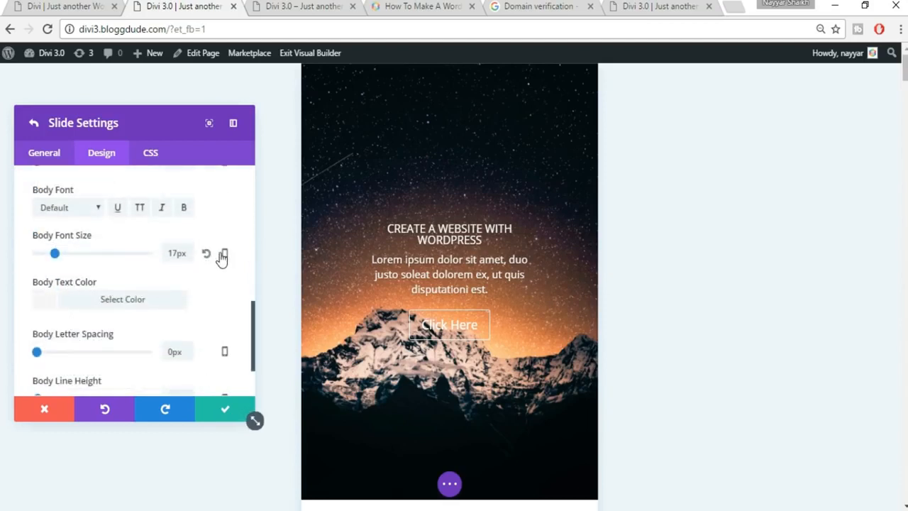
pyautogui.click(225, 255)
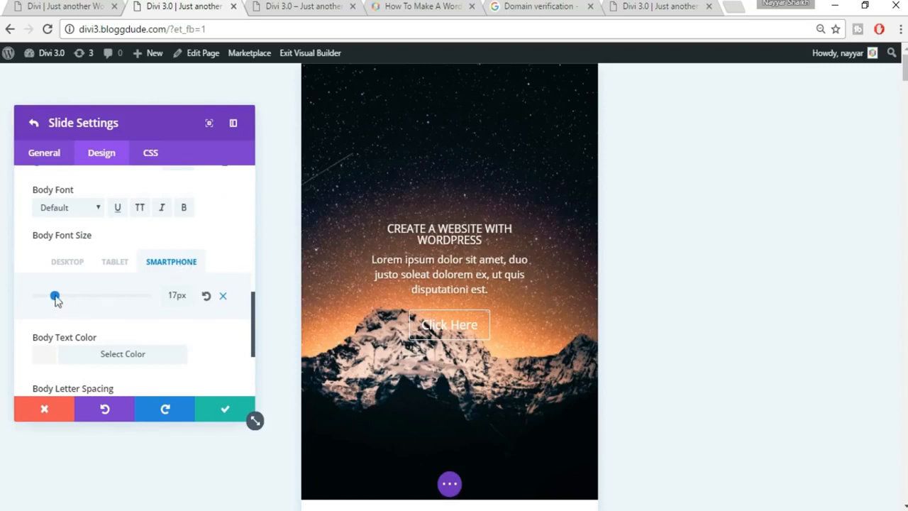
pyautogui.moveTo(51, 300); pyautogui.dragTo(46, 299)
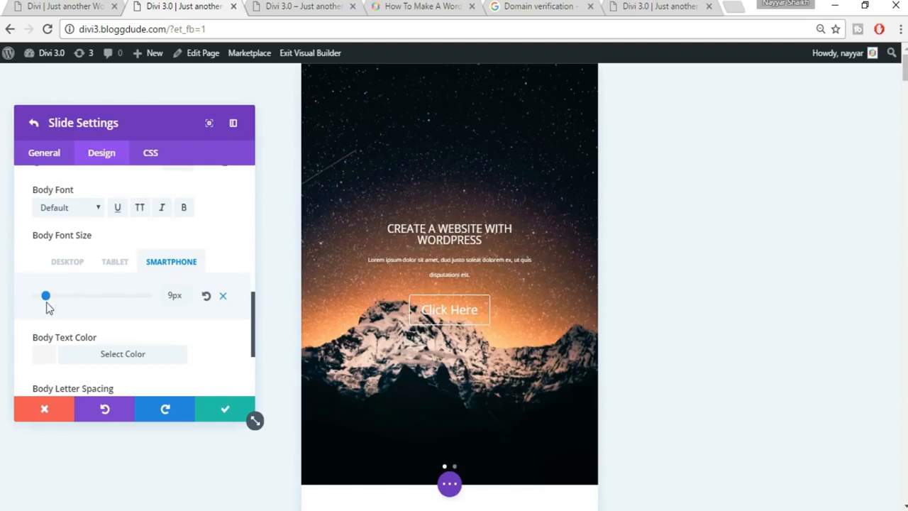
pyautogui.moveTo(44, 301); pyautogui.dragTo(40, 301)
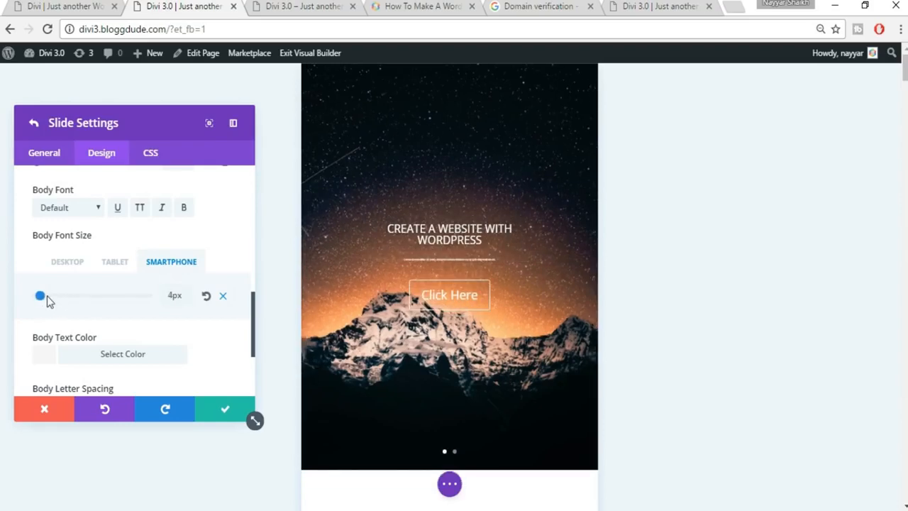
pyautogui.click(47, 299)
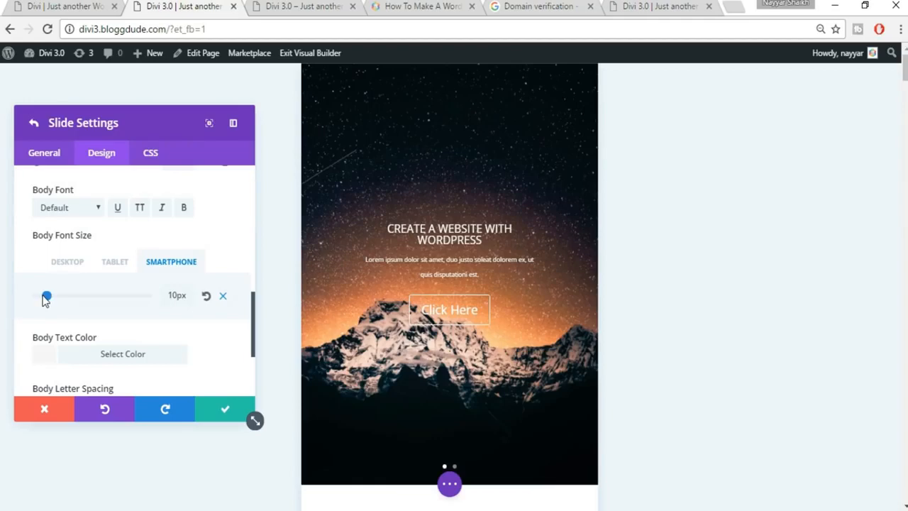
pyautogui.click(223, 411)
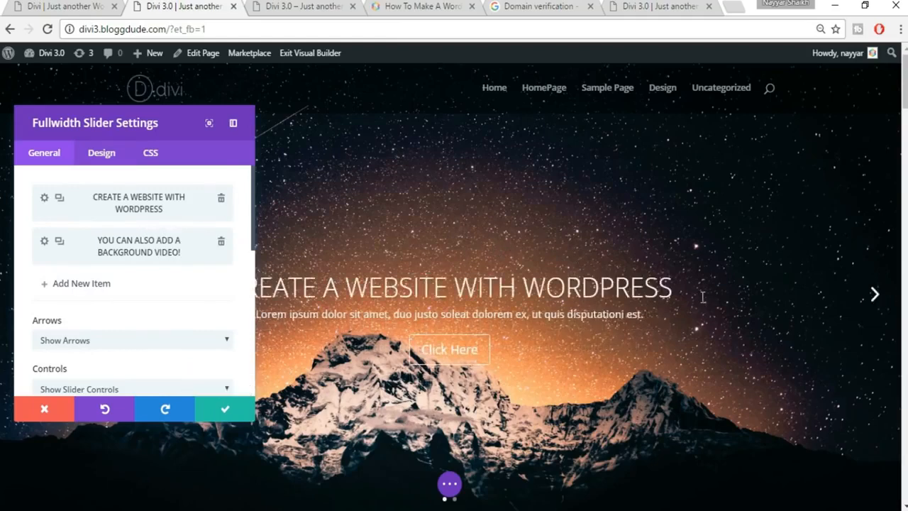
# Step: Check how the live demo site's Services menu link jumps to its section
pyautogui.scroll(-1, 702, 297)
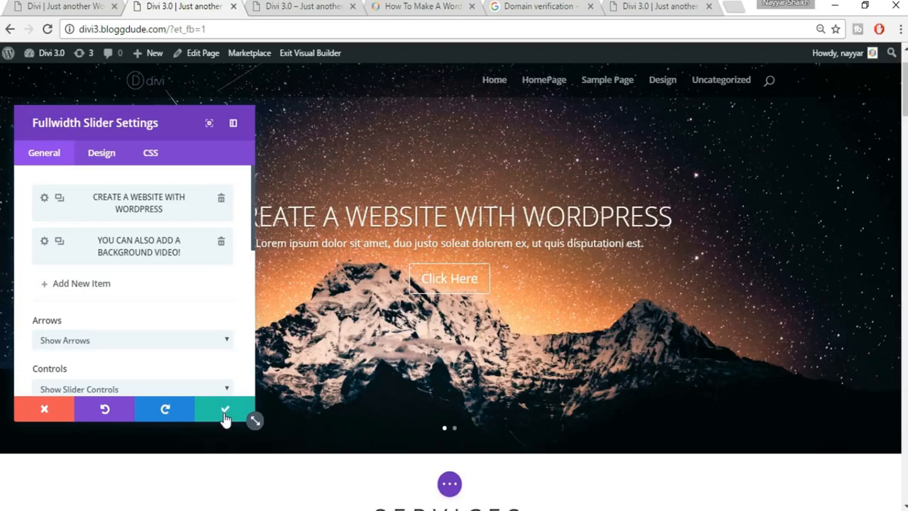
pyautogui.scroll(-4, 580, 441)
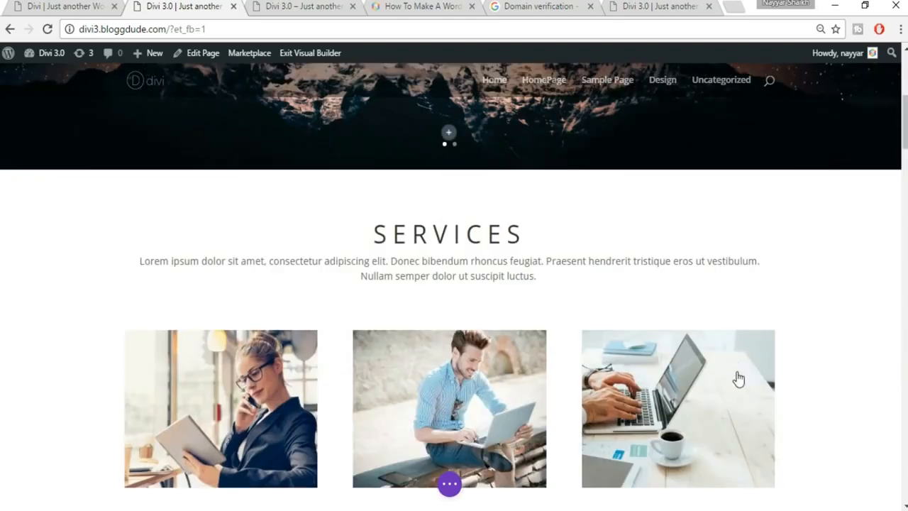
pyautogui.scroll(-3, 736, 378)
pyautogui.scroll(7, 736, 379)
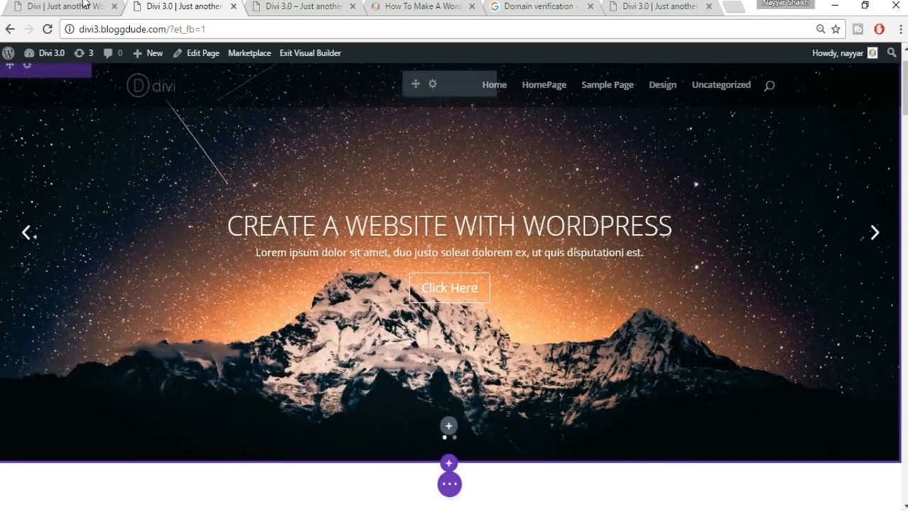
pyautogui.click(83, 5)
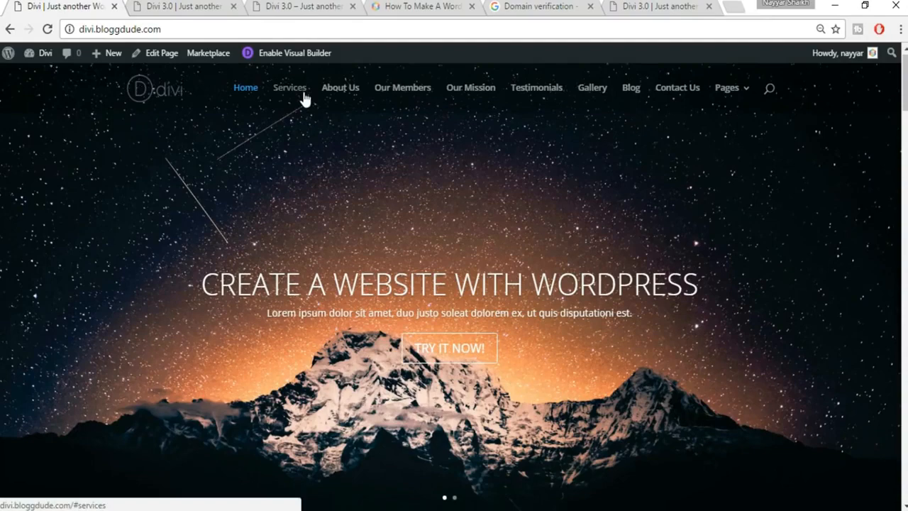
pyautogui.click(305, 96)
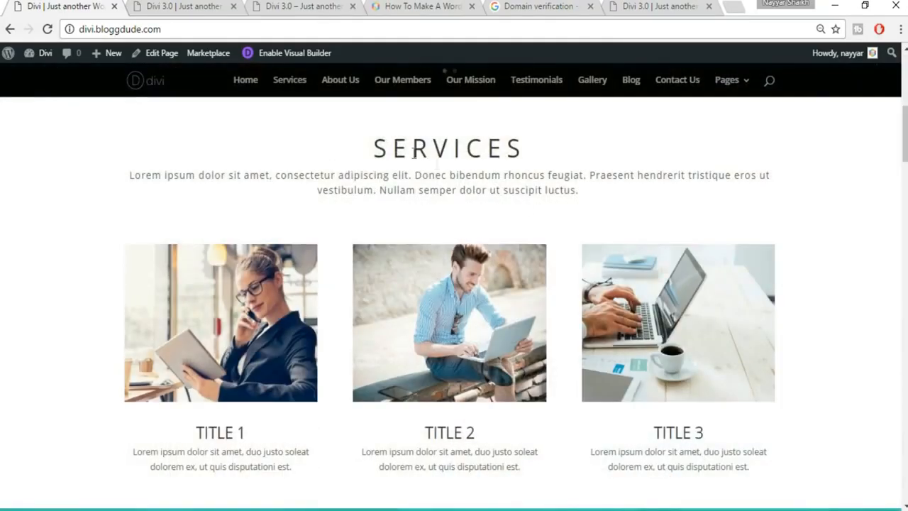
# Step: Return to the Visual Builder page and scroll to the Services section
pyautogui.click(203, 6)
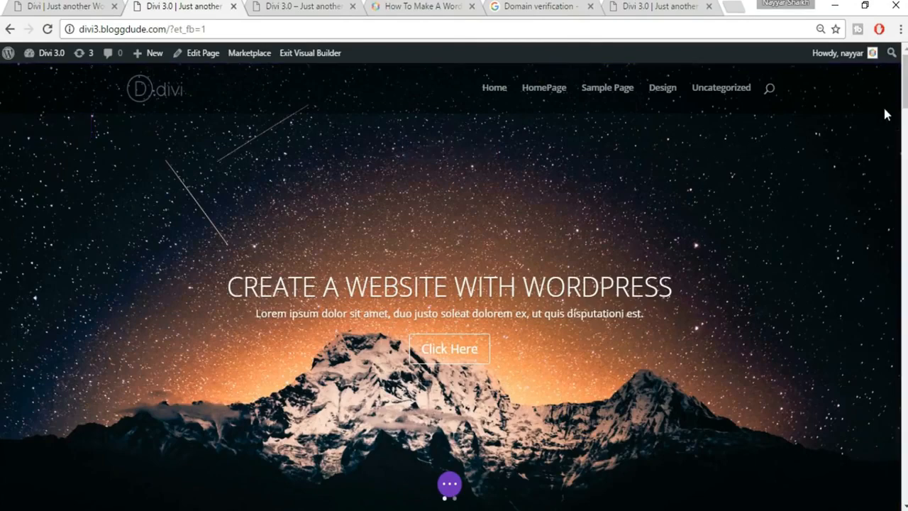
pyautogui.scroll(-3, 902, 110)
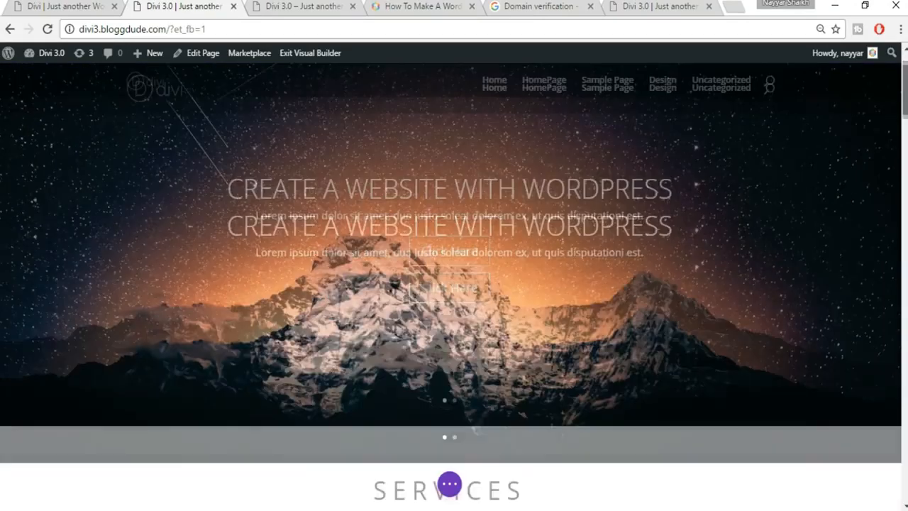
pyautogui.scroll(-3, 904, 149)
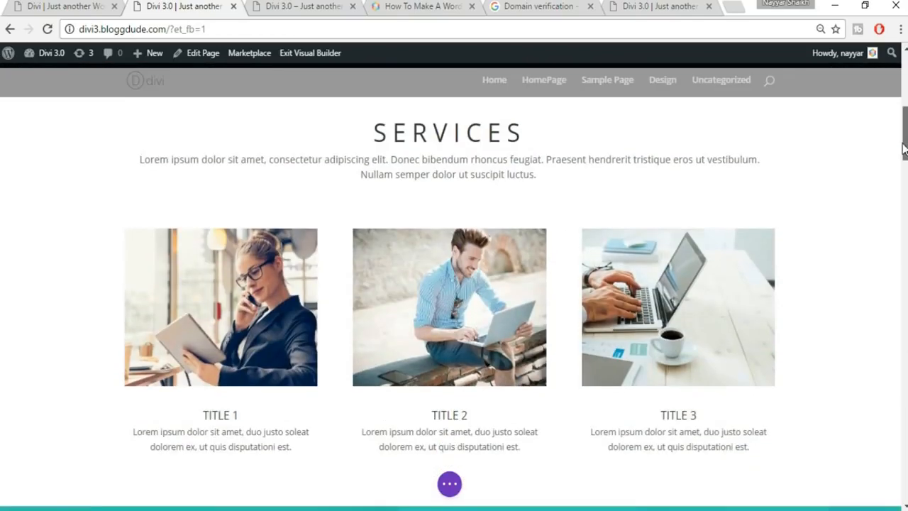
pyautogui.scroll(1, 904, 146)
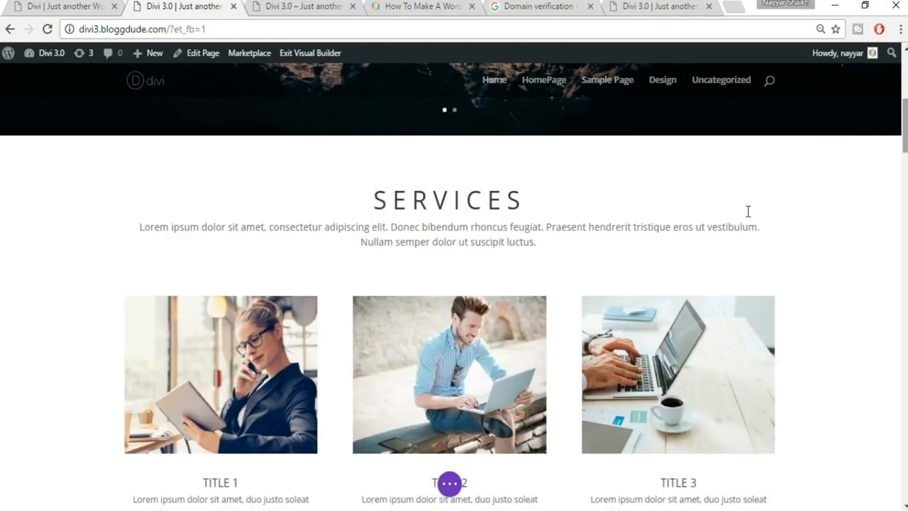
pyautogui.moveTo(396, 252)
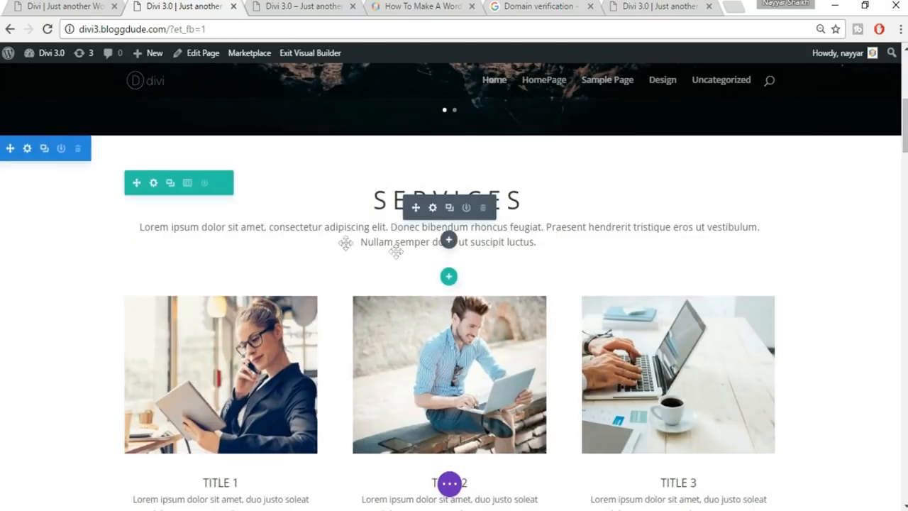
# Step: Give the Services section its CSS ID in the CSS tab and save the section
pyautogui.click(23, 148)
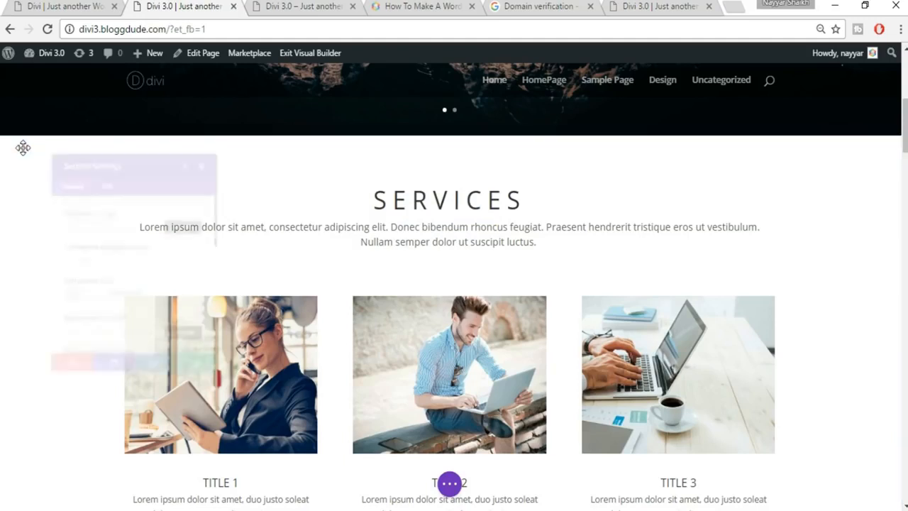
pyautogui.click(95, 153)
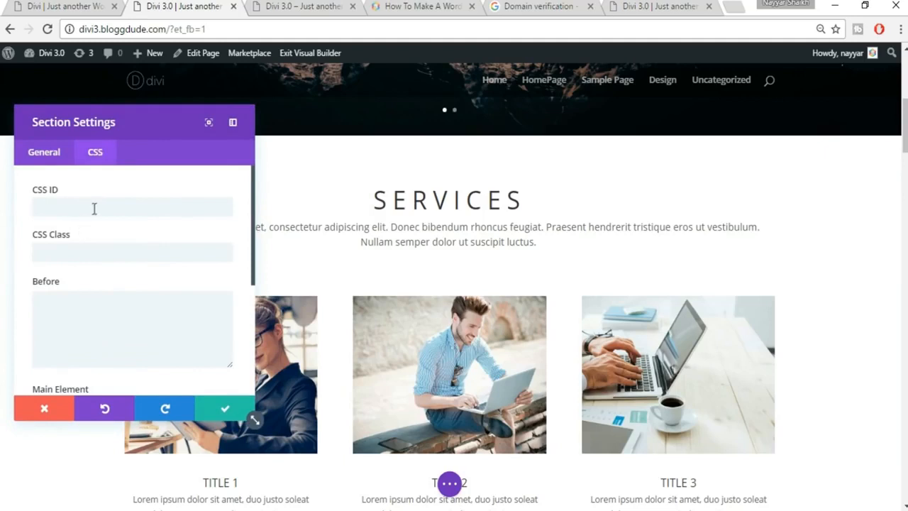
pyautogui.click(95, 208)
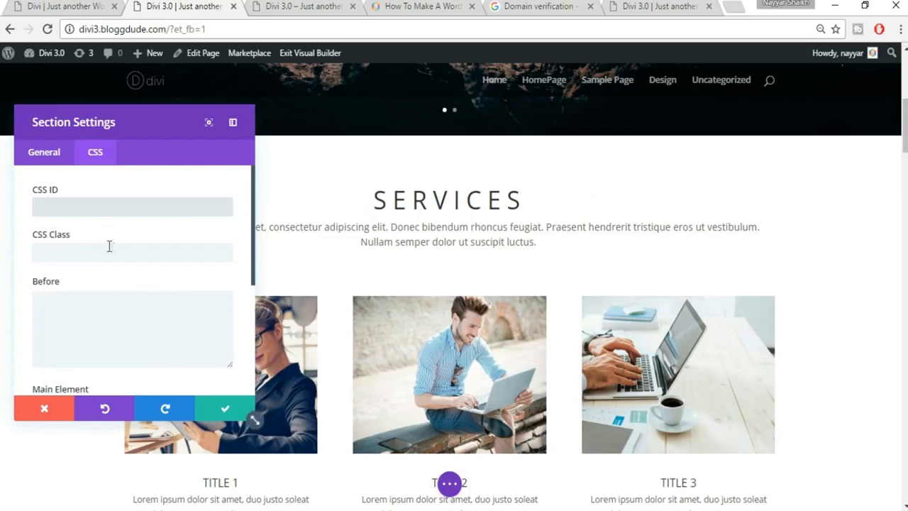
pyautogui.click(107, 217)
pyautogui.click(107, 214)
pyautogui.write('ser')
pyautogui.click(225, 418)
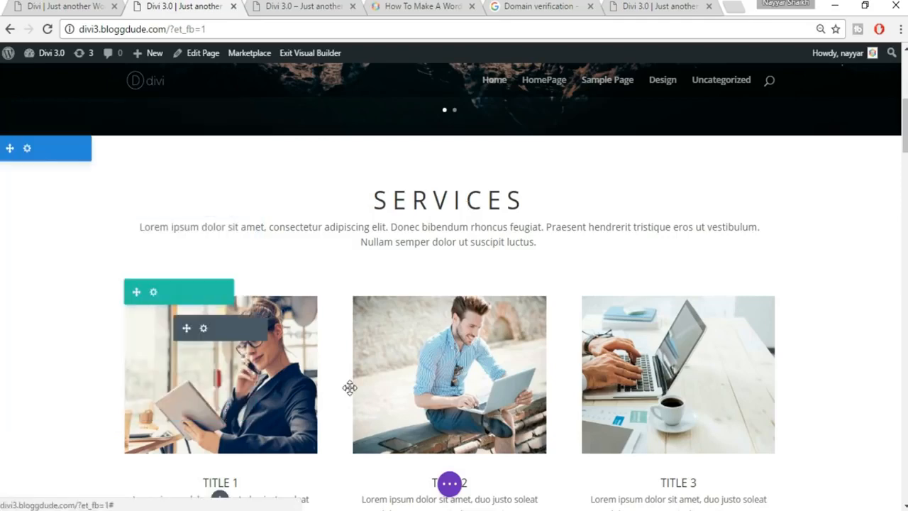
pyautogui.scroll(-4, 348, 385)
pyautogui.scroll(-1, 276, 397)
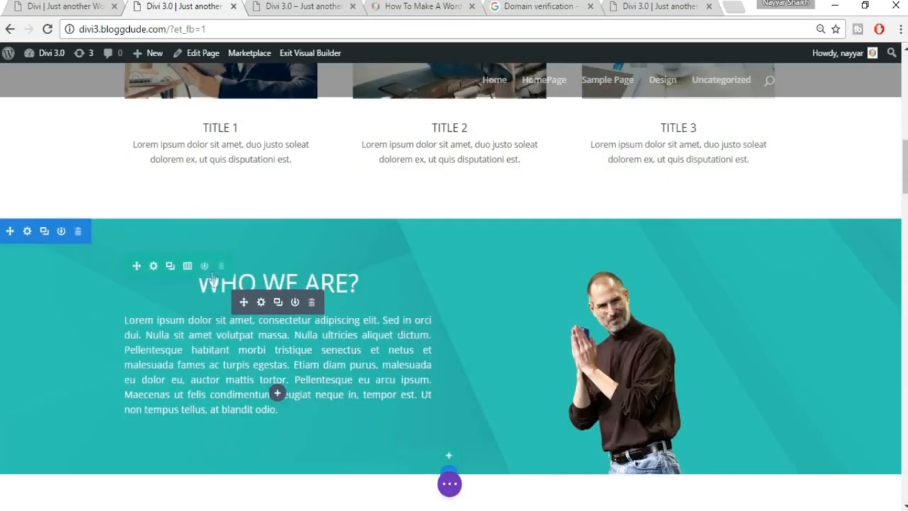
# Step: Set the WHO WE ARE section's CSS ID to about-us and save it
pyautogui.click(28, 233)
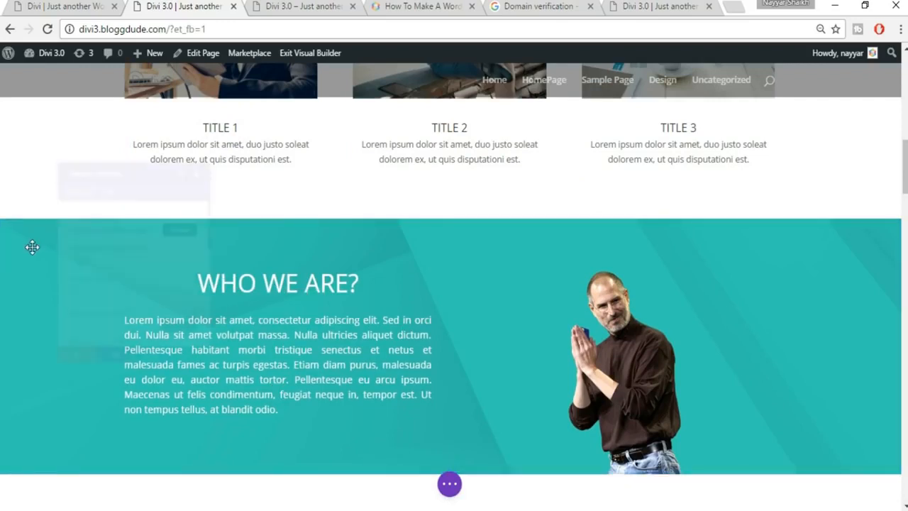
pyautogui.click(96, 153)
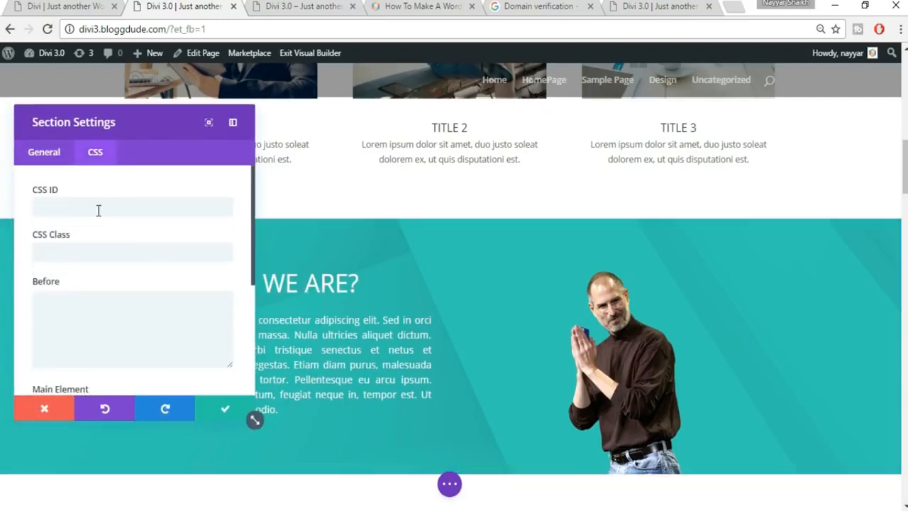
pyautogui.click(98, 210)
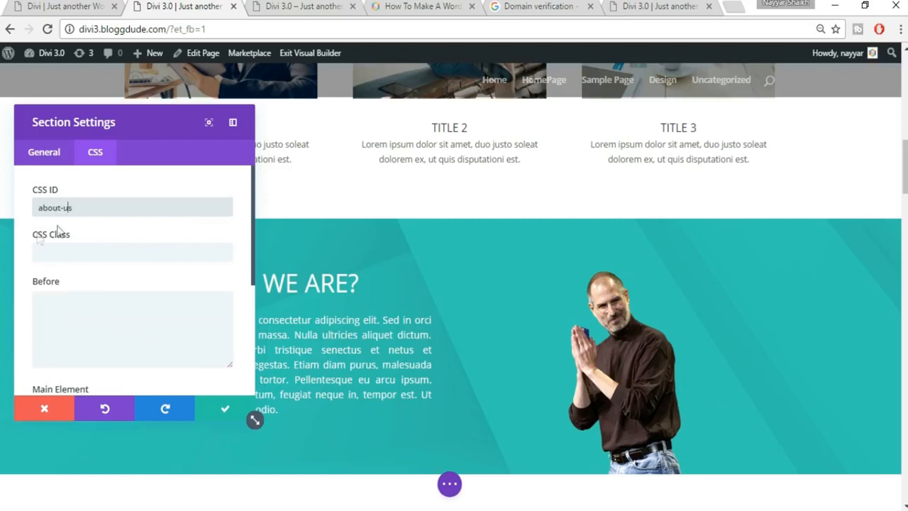
pyautogui.click(211, 406)
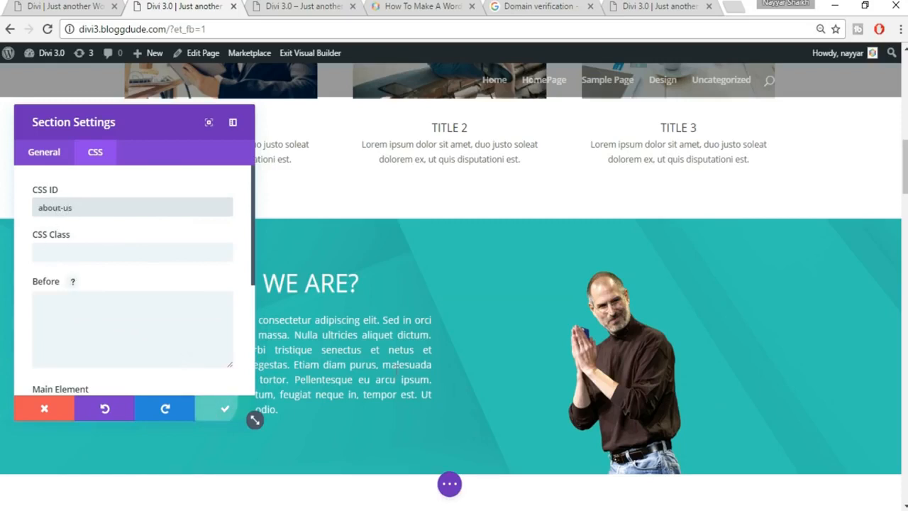
pyautogui.scroll(-3, 397, 365)
pyautogui.moveTo(61, 229)
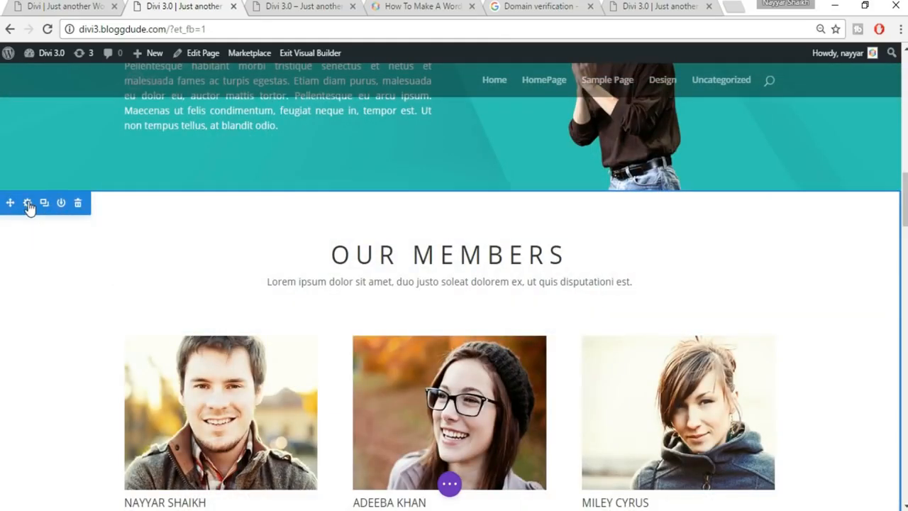
# Step: Give the Our Members and Our Mission sections the CSS IDs members and mission
pyautogui.click(29, 203)
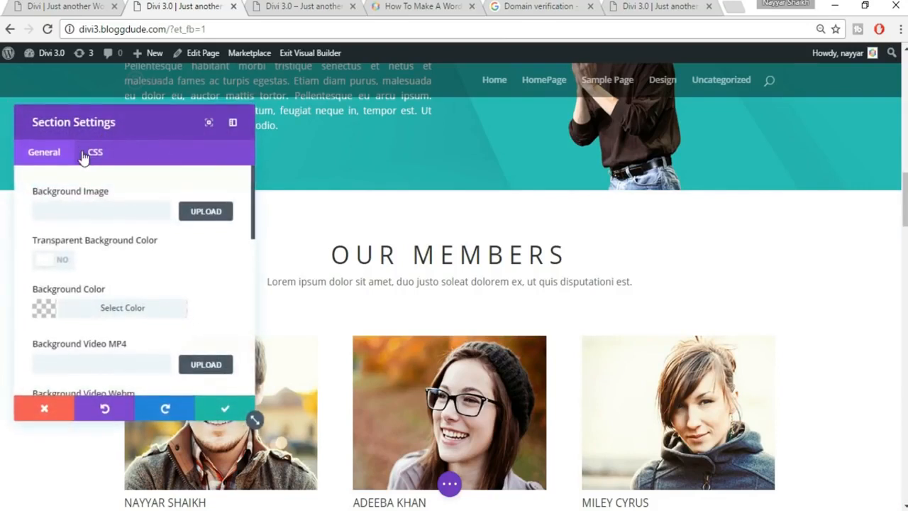
pyautogui.click(91, 153)
pyautogui.click(89, 209)
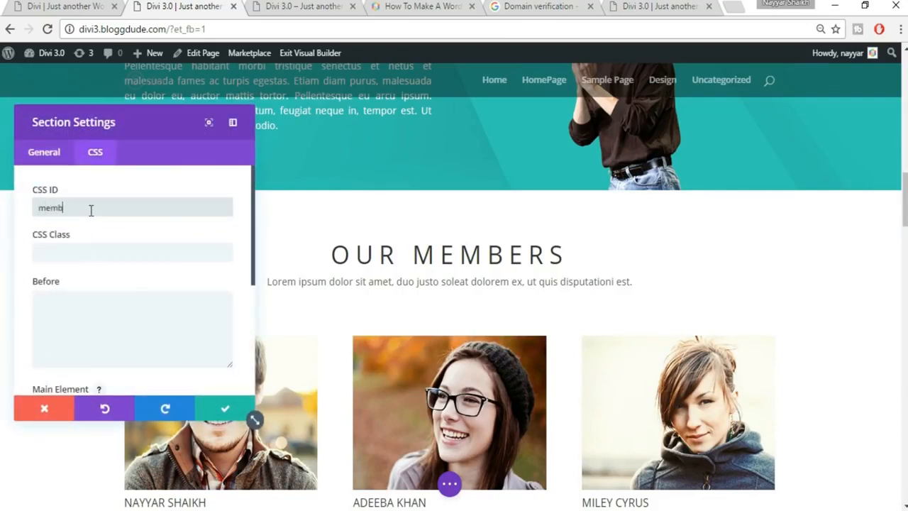
pyautogui.write('members')
pyautogui.click(224, 409)
pyautogui.scroll(-6, 457, 362)
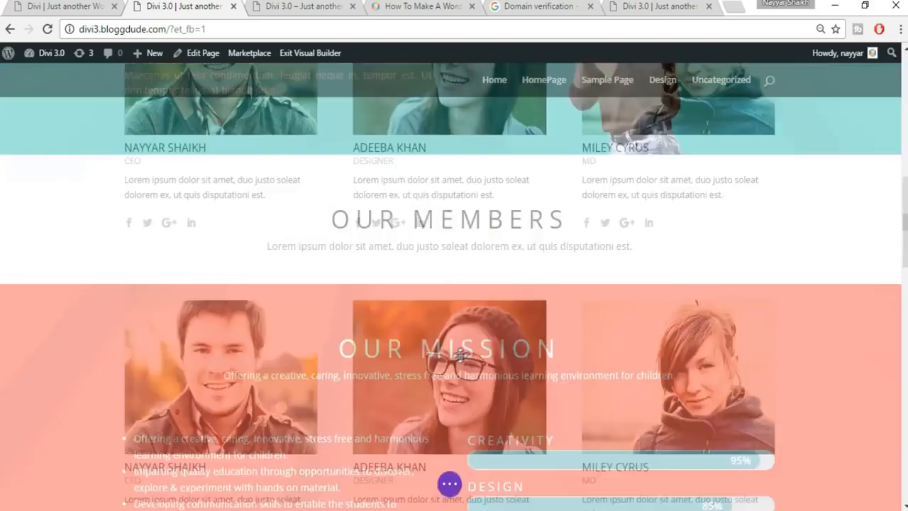
pyautogui.scroll(-1, 142, 213)
pyautogui.moveTo(134, 205)
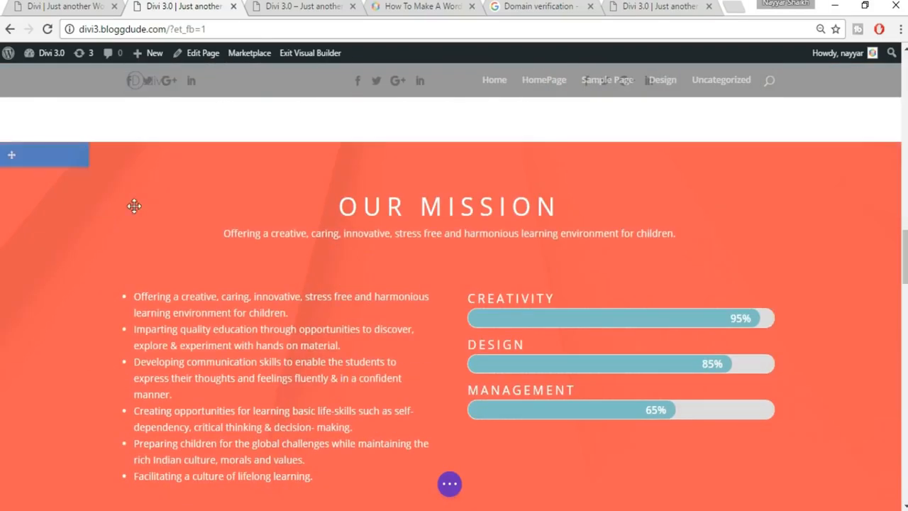
pyautogui.click(29, 155)
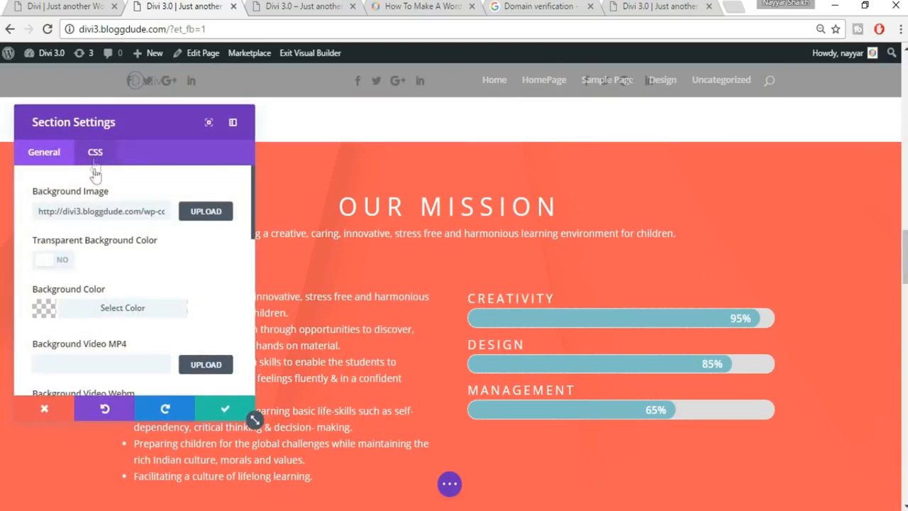
pyautogui.click(94, 152)
pyautogui.click(100, 206)
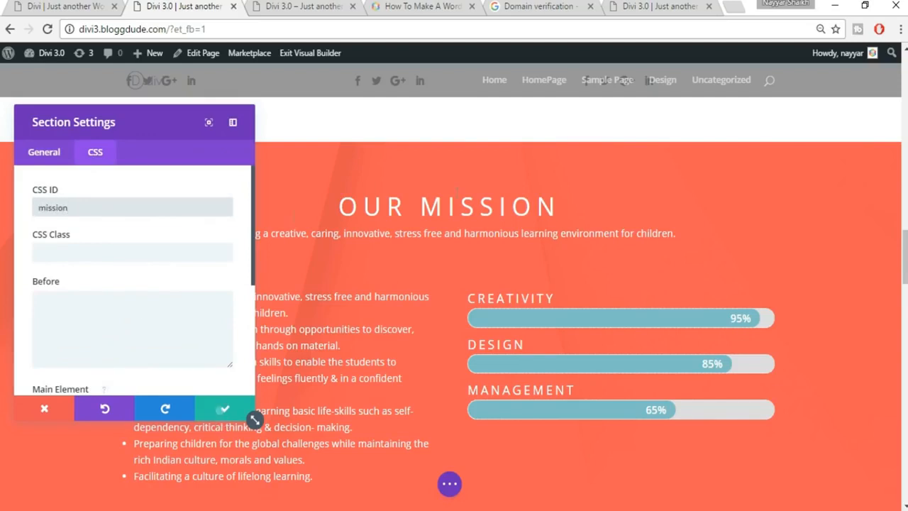
pyautogui.click(222, 412)
pyautogui.scroll(-6, 668, 281)
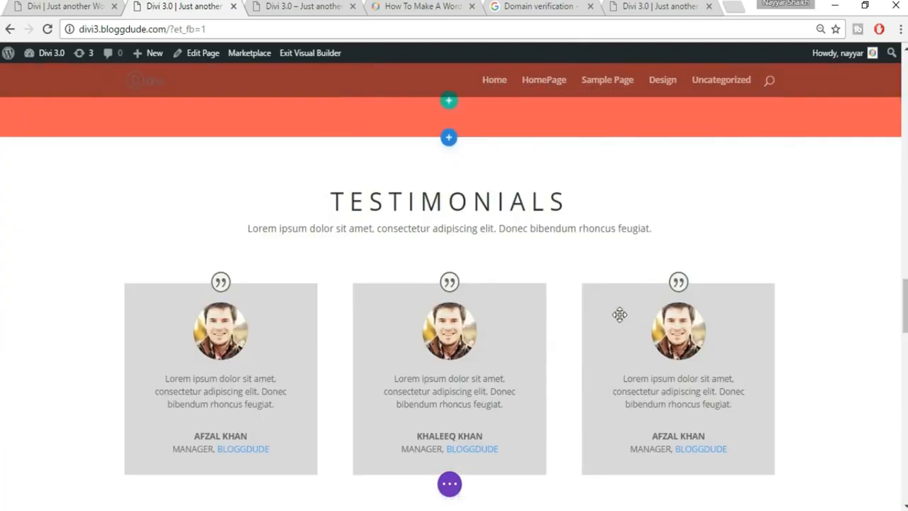
pyautogui.scroll(-1, 620, 314)
pyautogui.scroll(1, 624, 313)
# Step: Give the Testimonials and photo gallery sections the CSS IDs testimonials and gallery
pyautogui.click(26, 155)
pyautogui.click(100, 154)
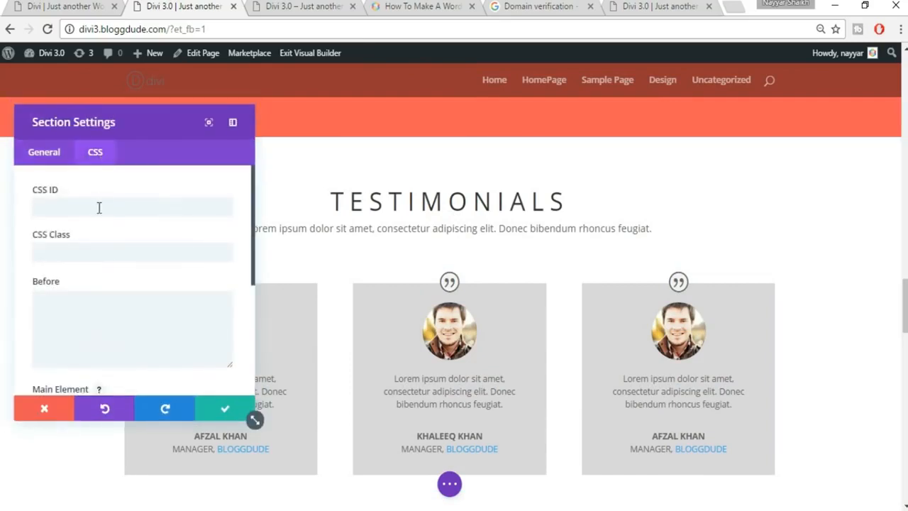
pyautogui.click(100, 207)
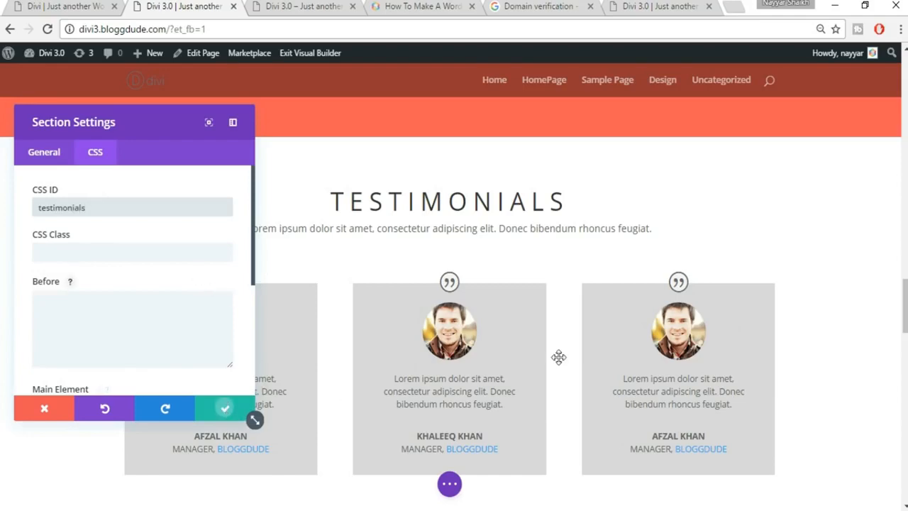
pyautogui.scroll(-4, 559, 357)
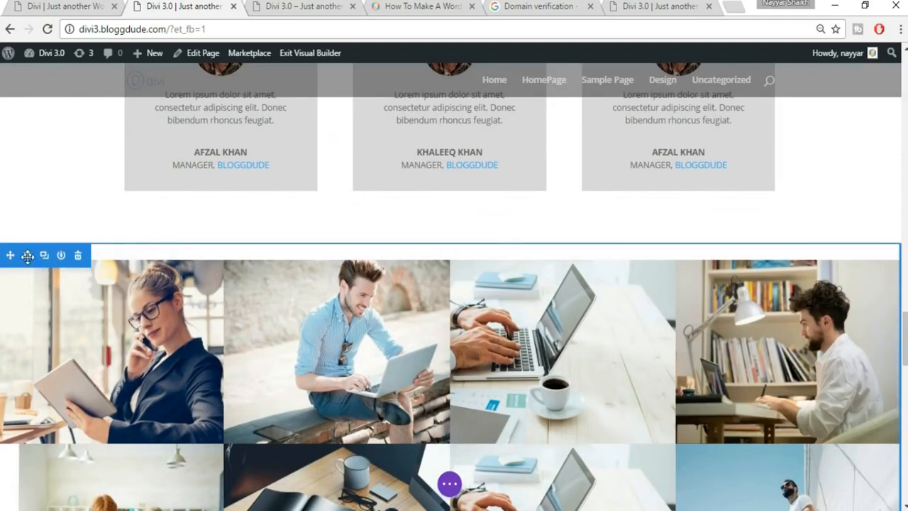
pyautogui.click(28, 256)
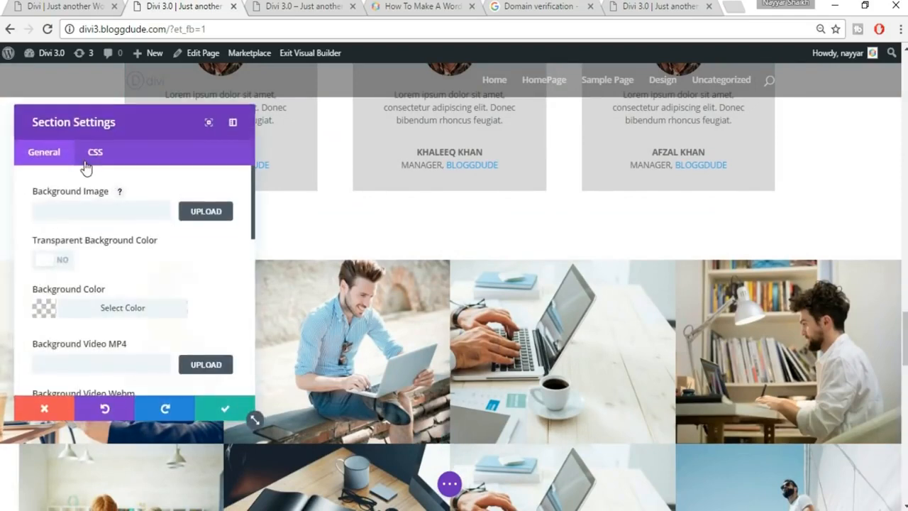
pyautogui.click(93, 152)
pyautogui.click(75, 206)
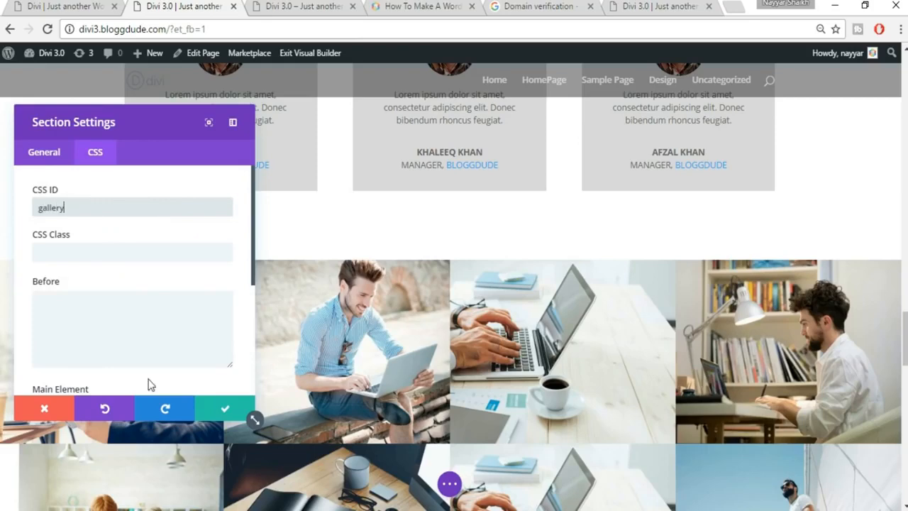
pyautogui.click(219, 406)
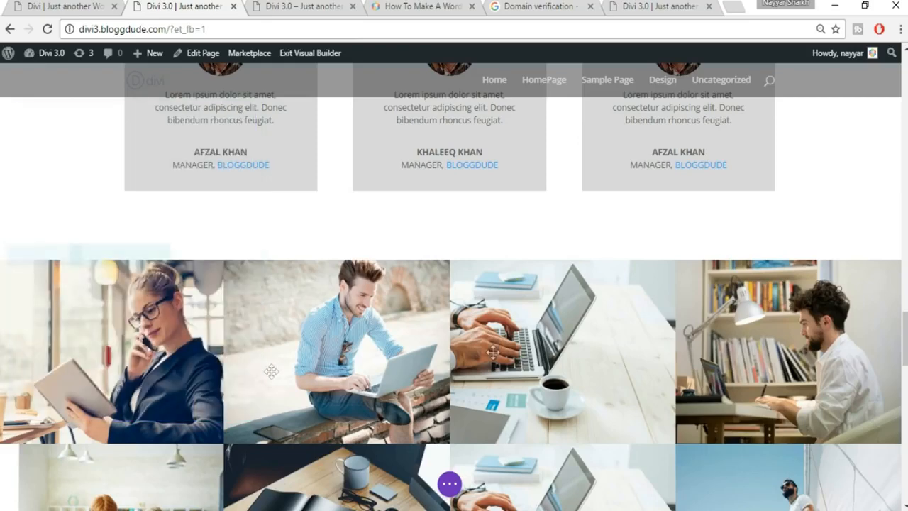
pyautogui.scroll(-6, 493, 351)
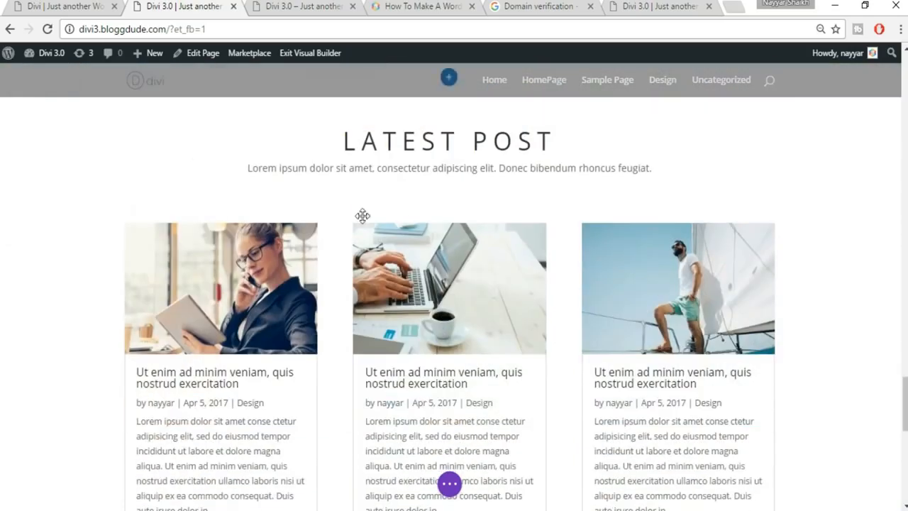
pyautogui.scroll(1, 170, 160)
# Step: Give the Latest Post and map sections the CSS IDs blog and contact-us
pyautogui.click(27, 161)
pyautogui.click(100, 159)
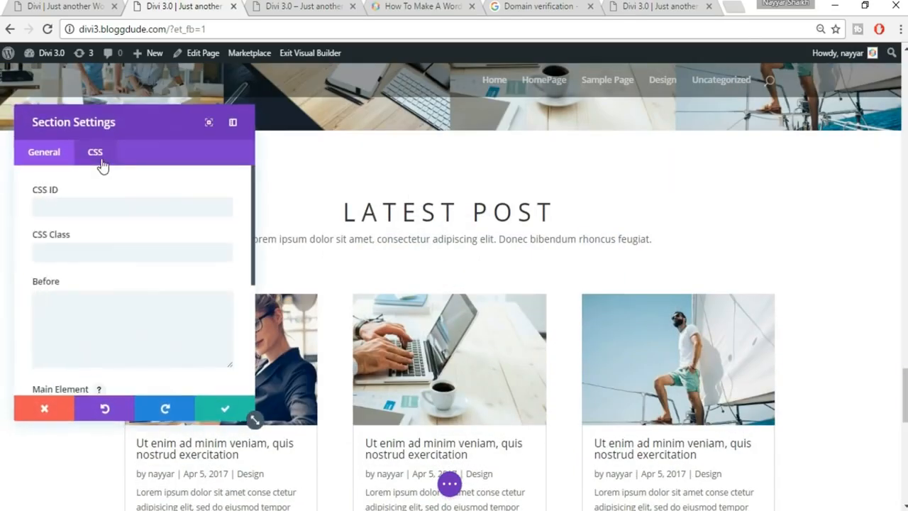
pyautogui.click(86, 207)
pyautogui.write('blog')
pyautogui.click(225, 408)
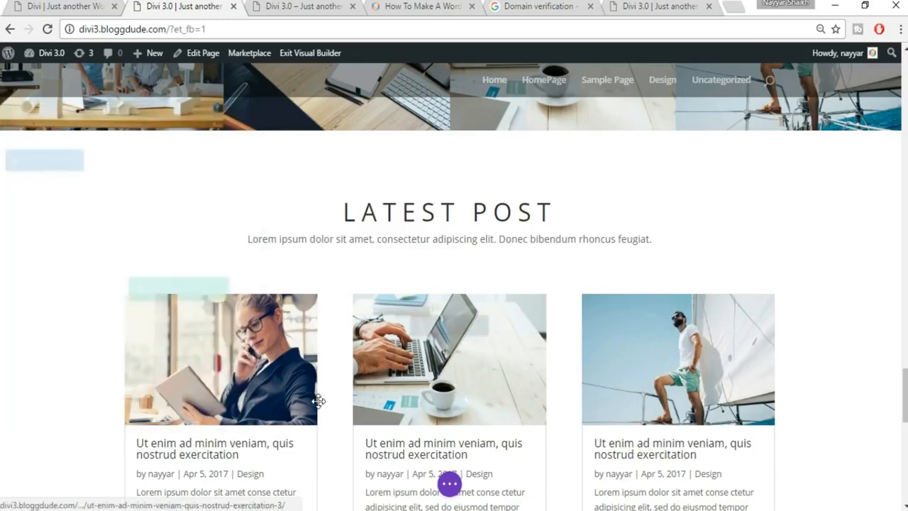
pyautogui.scroll(-6, 318, 401)
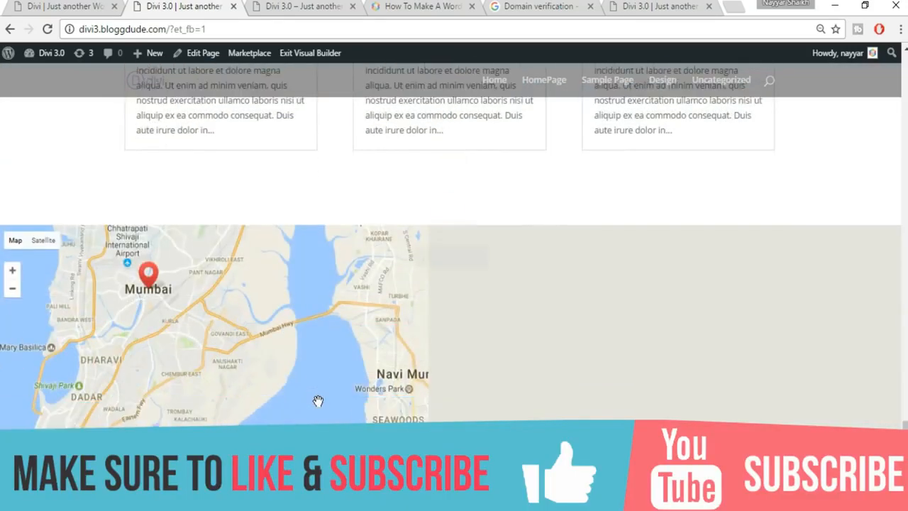
pyautogui.scroll(-2, 317, 400)
pyautogui.scroll(2, 120, 251)
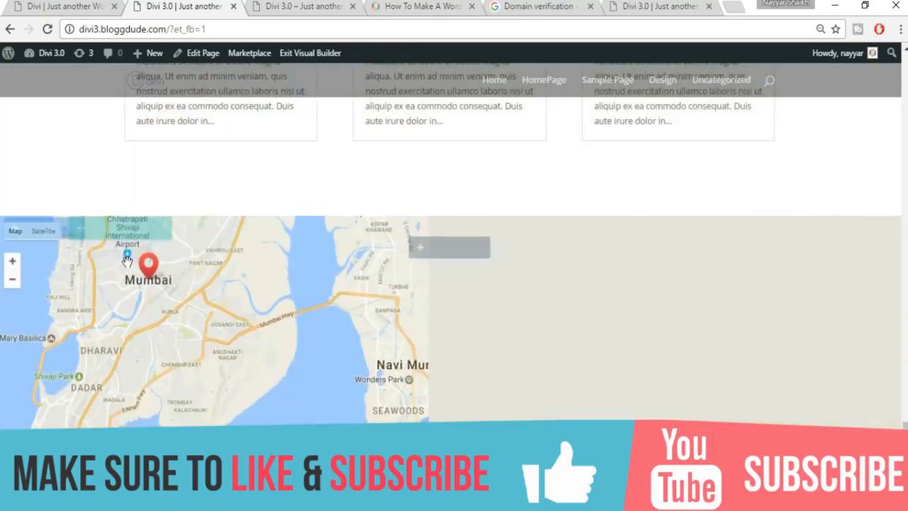
pyautogui.click(30, 237)
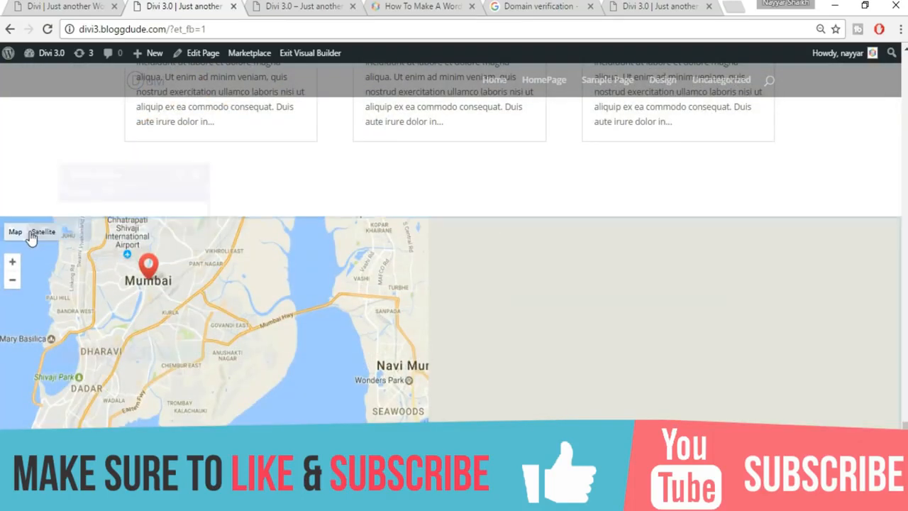
pyautogui.click(95, 158)
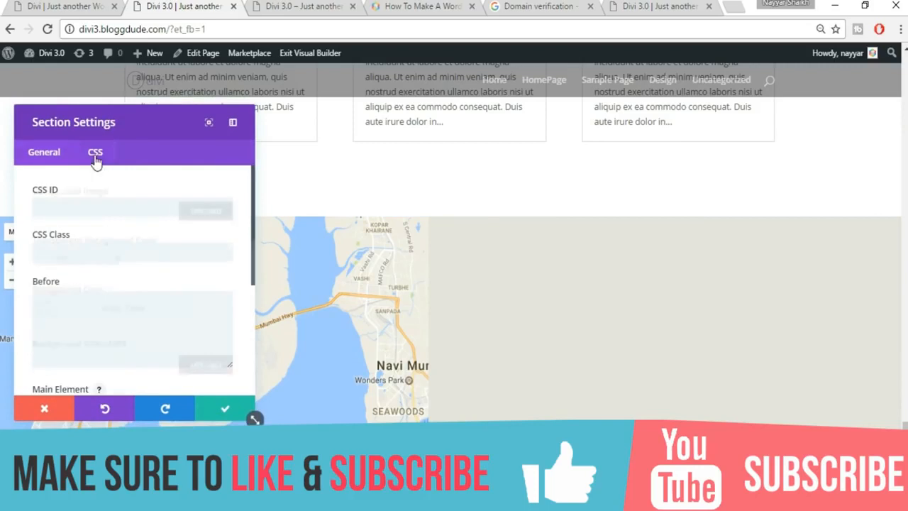
pyautogui.click(111, 206)
pyautogui.write('cont')
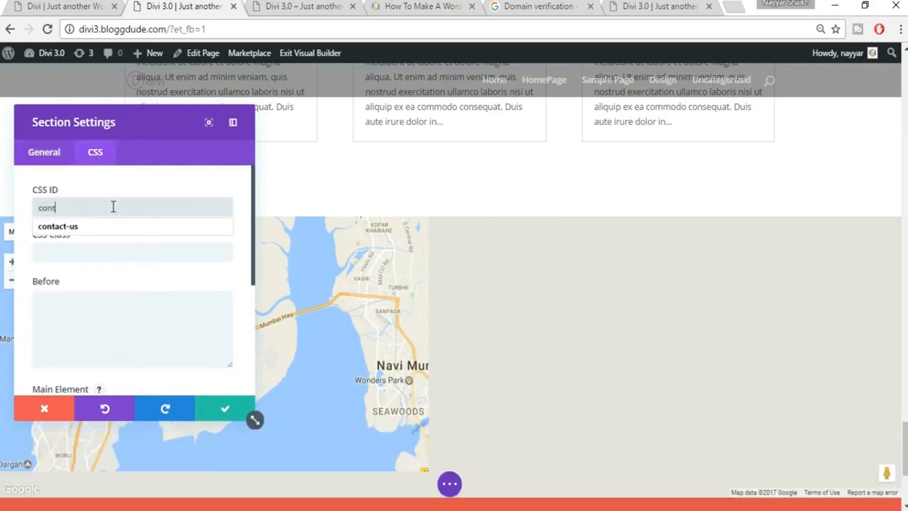
pyautogui.write('act-us')
pyautogui.click(227, 413)
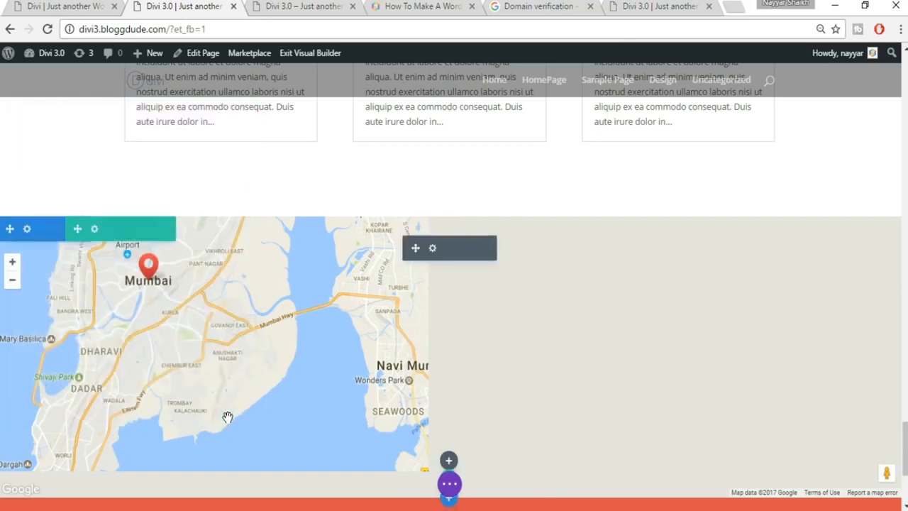
pyautogui.click(449, 484)
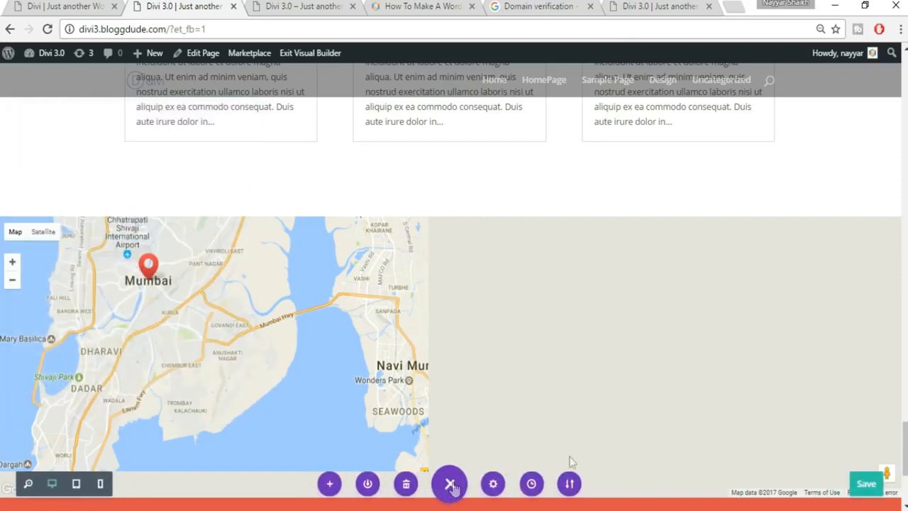
# Step: Save the Divi page, then go to Appearance > Menus in the WordPress dashboard
pyautogui.click(868, 478)
pyautogui.moveTo(905, 448); pyautogui.dragTo(906, 80)
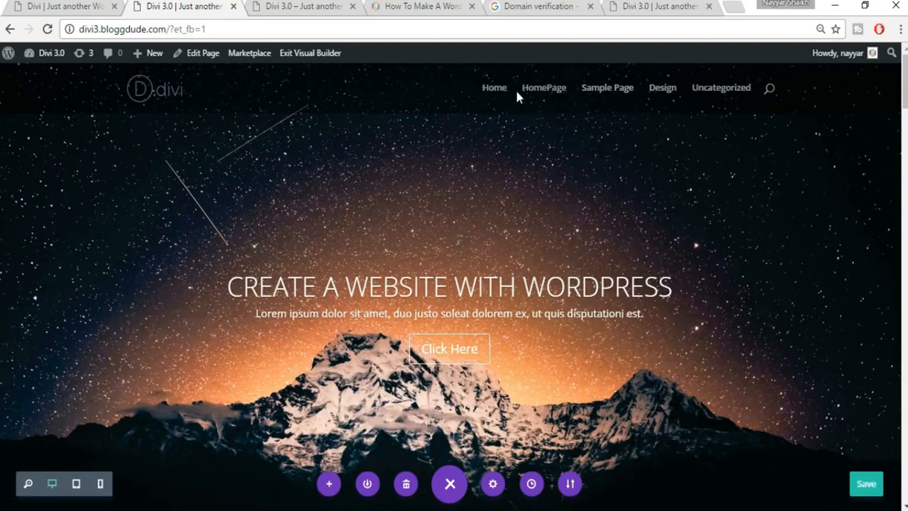
pyautogui.click(296, 10)
pyautogui.click(32, 61)
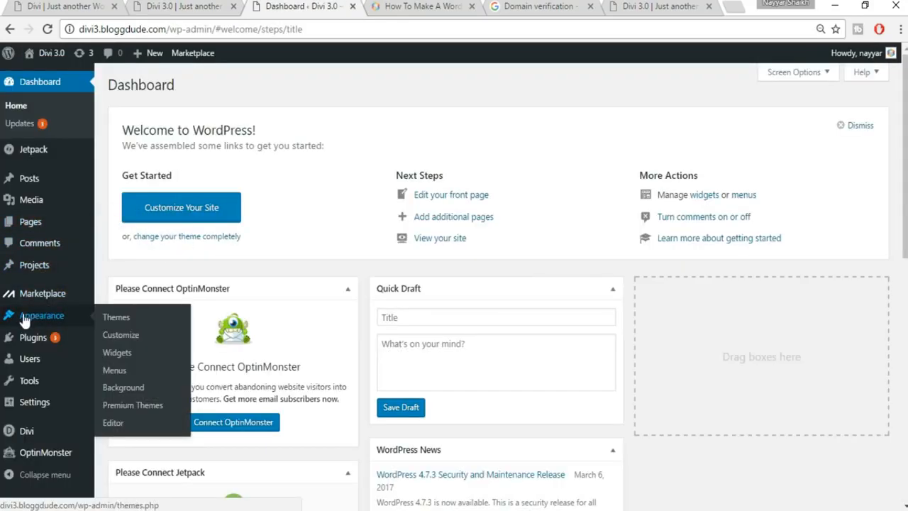
pyautogui.click(115, 370)
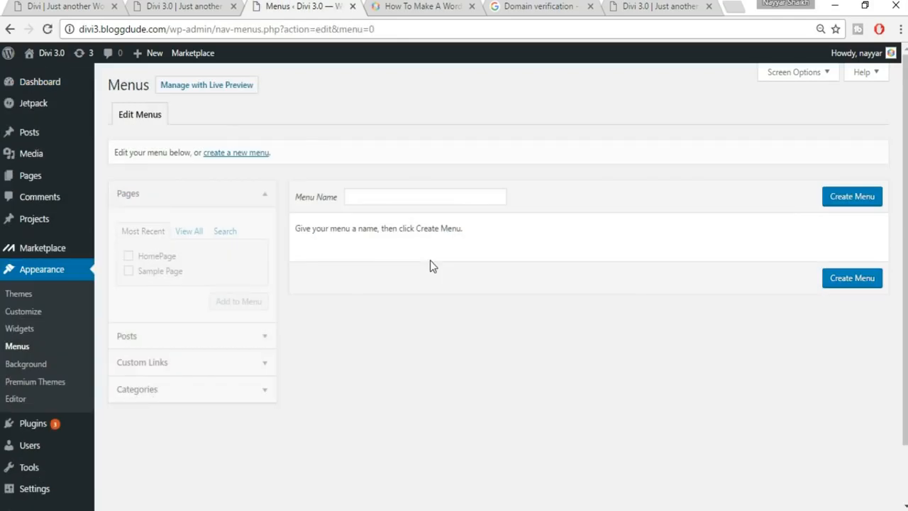
# Step: Create a new menu named menu1 and compare with the live site's existing menu
pyautogui.click(383, 200)
pyautogui.write('menu1')
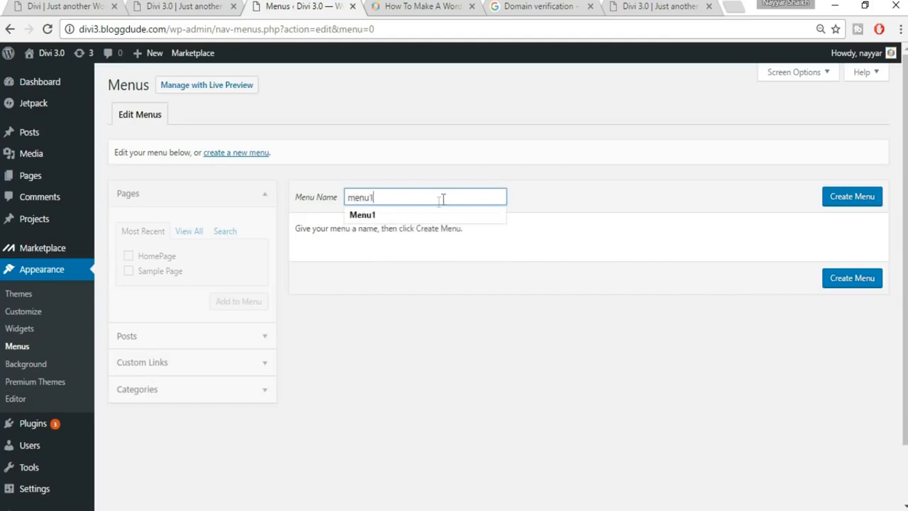
pyautogui.click(858, 198)
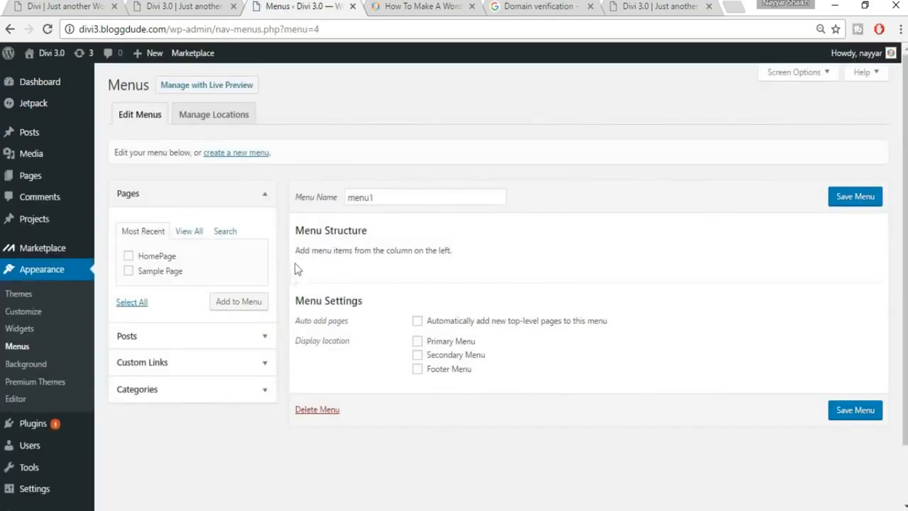
pyautogui.click(261, 196)
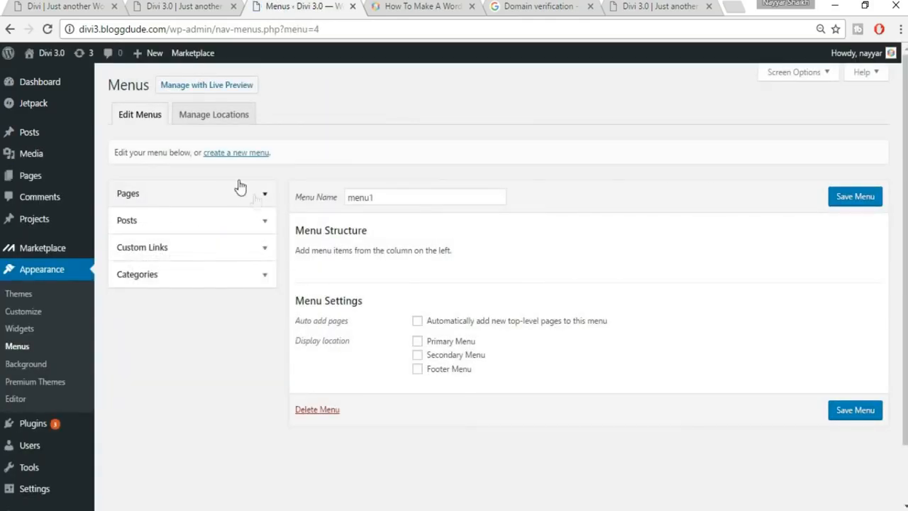
pyautogui.click(55, 4)
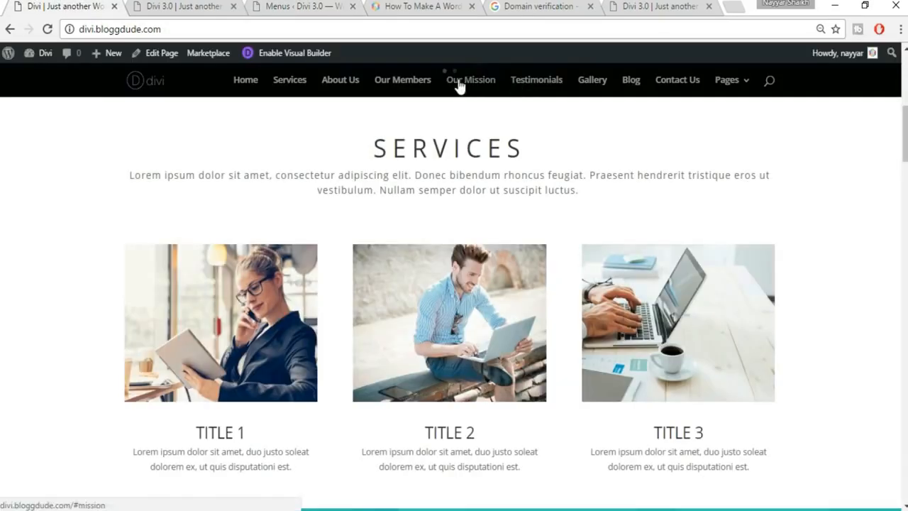
pyautogui.click(304, 8)
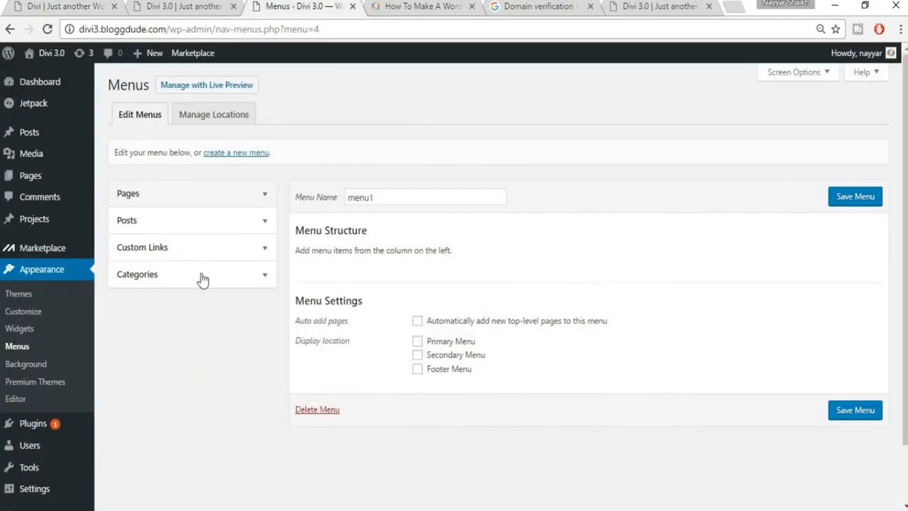
# Step: Add a custom link labelled Services pointing to #services to menu1
pyautogui.click(175, 249)
pyautogui.moveTo(227, 293); pyautogui.dragTo(146, 293)
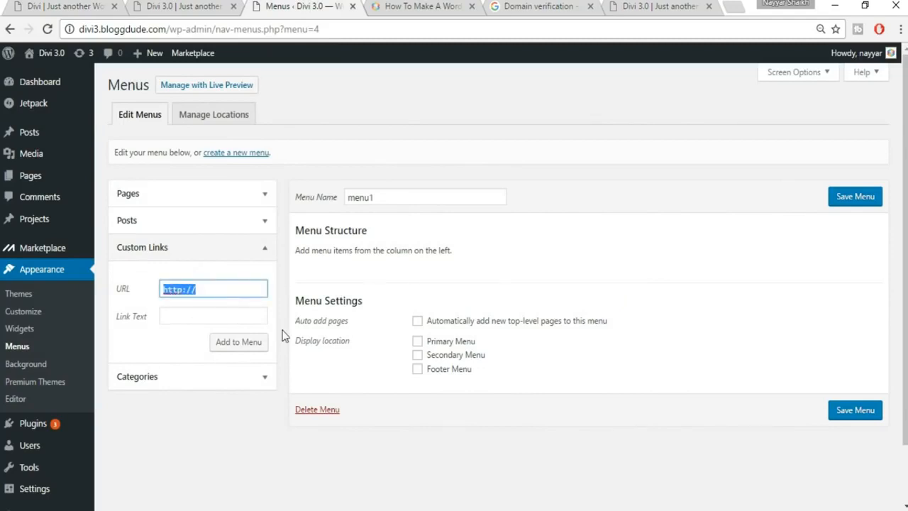
pyautogui.write('#services')
pyautogui.moveTo(213, 290); pyautogui.dragTo(171, 291)
pyautogui.click(168, 294)
pyautogui.click(212, 313)
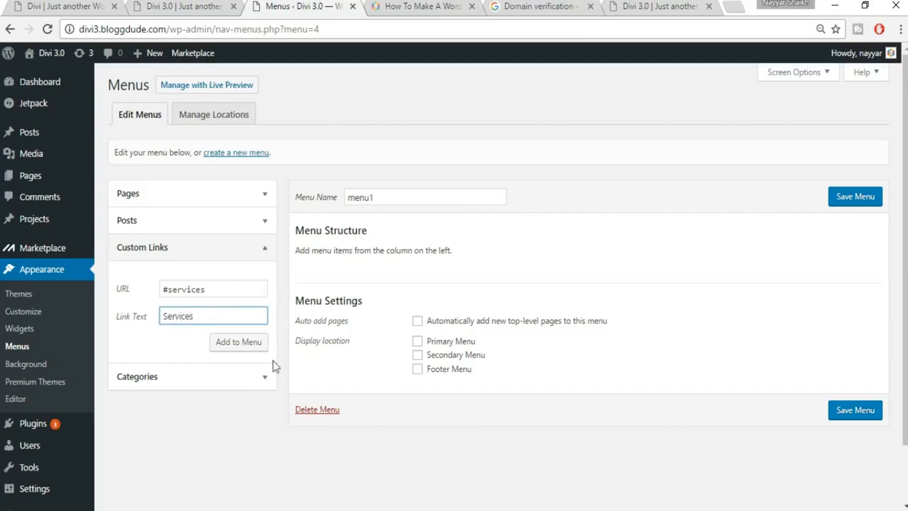
pyautogui.click(237, 343)
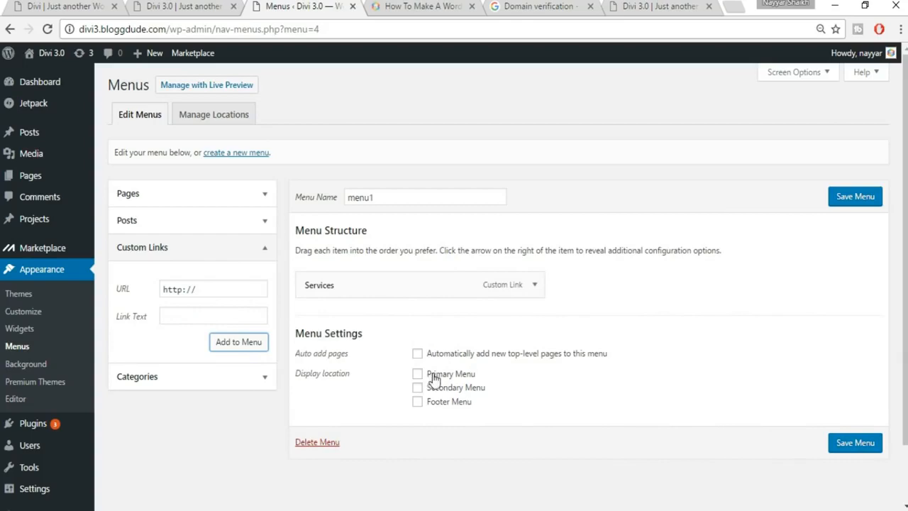
# Step: Assign menu1 as the Primary Menu and go back to the Divi page
pyautogui.click(448, 376)
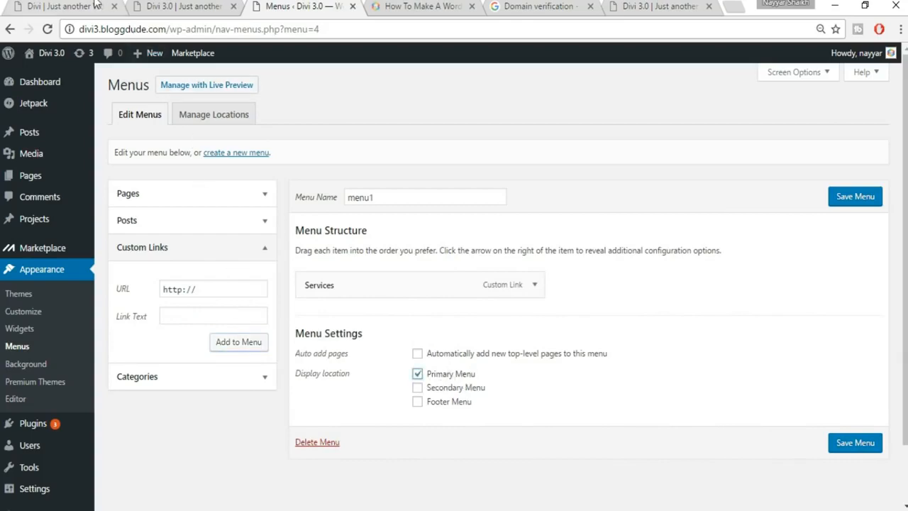
pyautogui.click(177, 5)
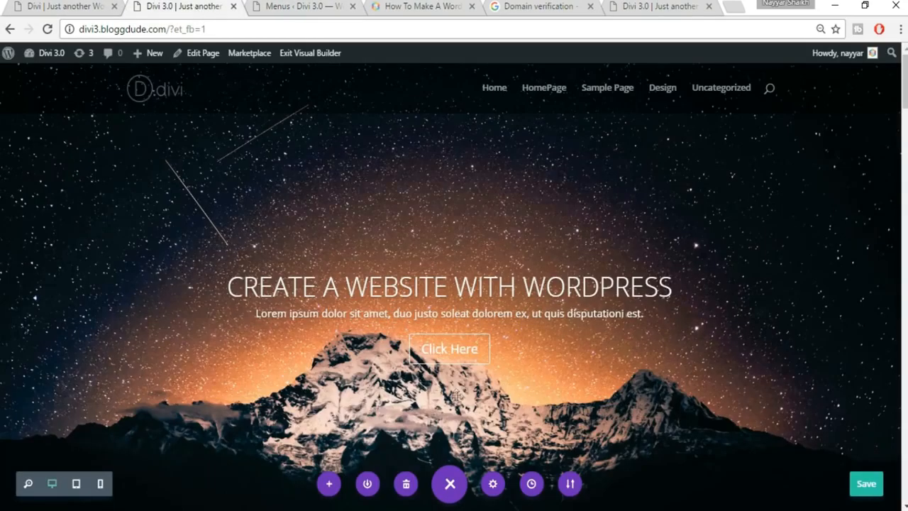
pyautogui.scroll(-10, 455, 396)
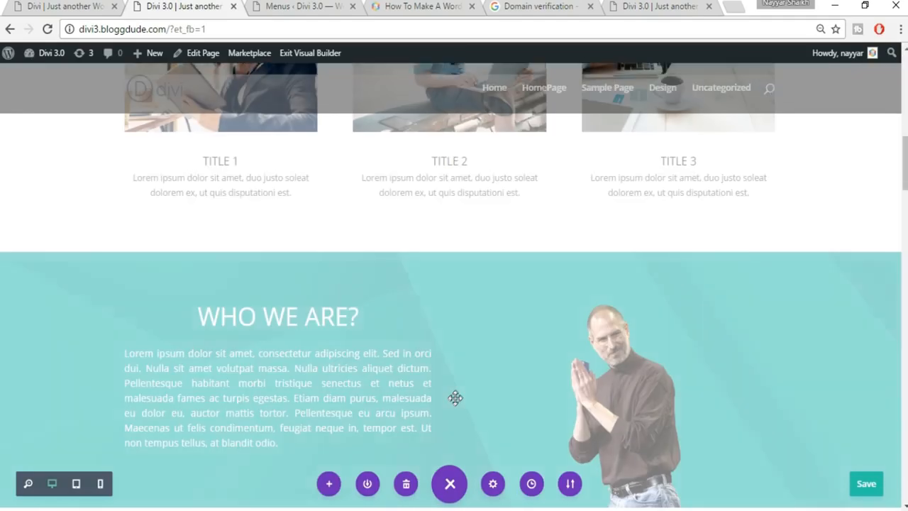
pyautogui.scroll(-1, 455, 398)
# Step: Add custom links About Us (#a) and Our Members (#) to menu1
pyautogui.click(312, 6)
pyautogui.tripleClick(213, 296)
pyautogui.write('#about-us')
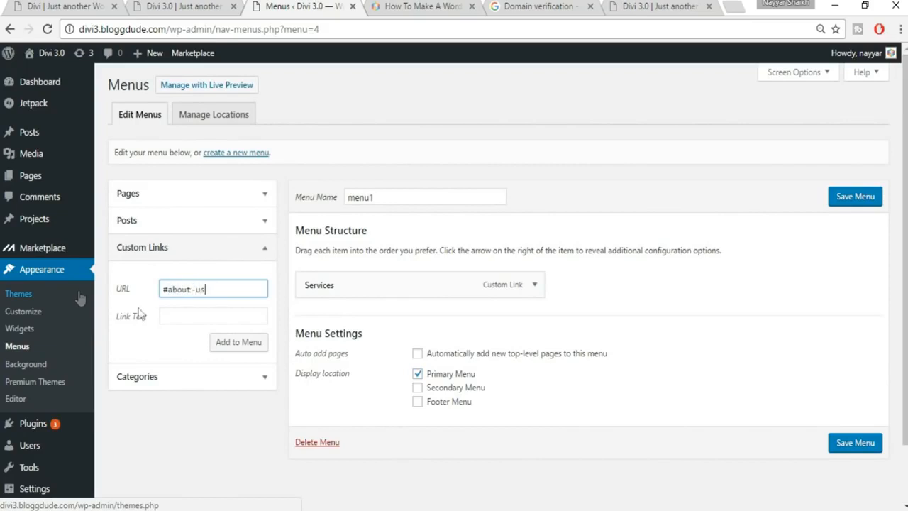
pyautogui.click(213, 316)
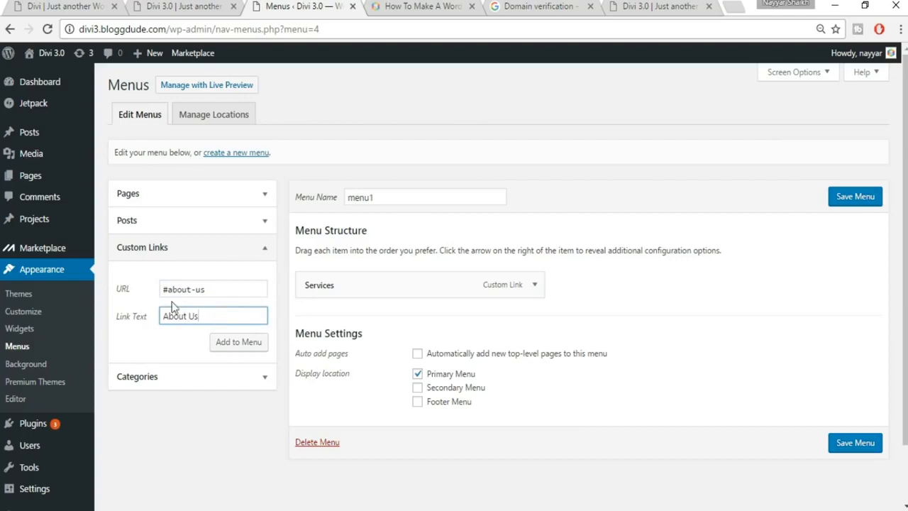
pyautogui.click(216, 342)
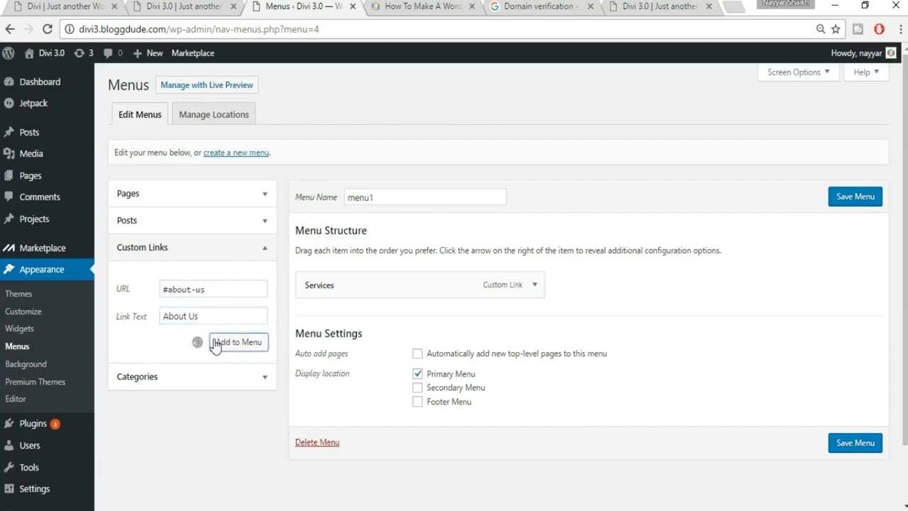
pyautogui.click(184, 7)
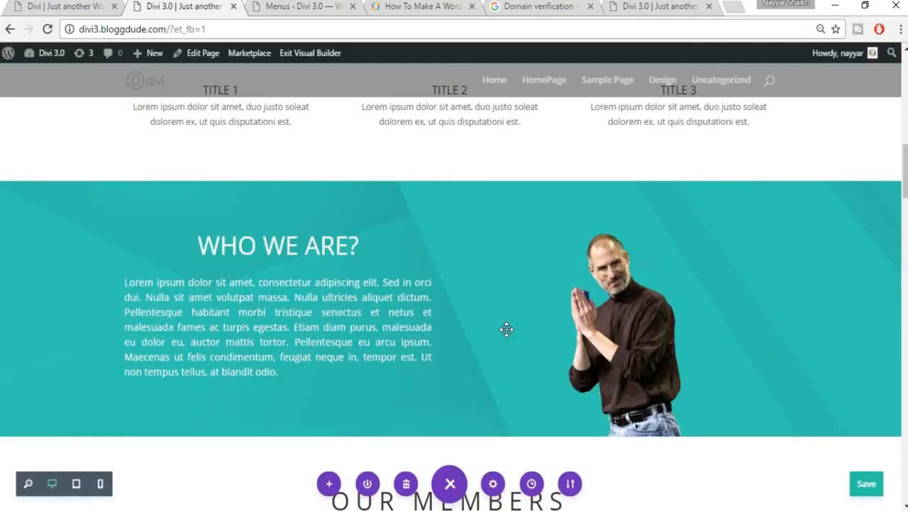
pyautogui.scroll(-3, 507, 329)
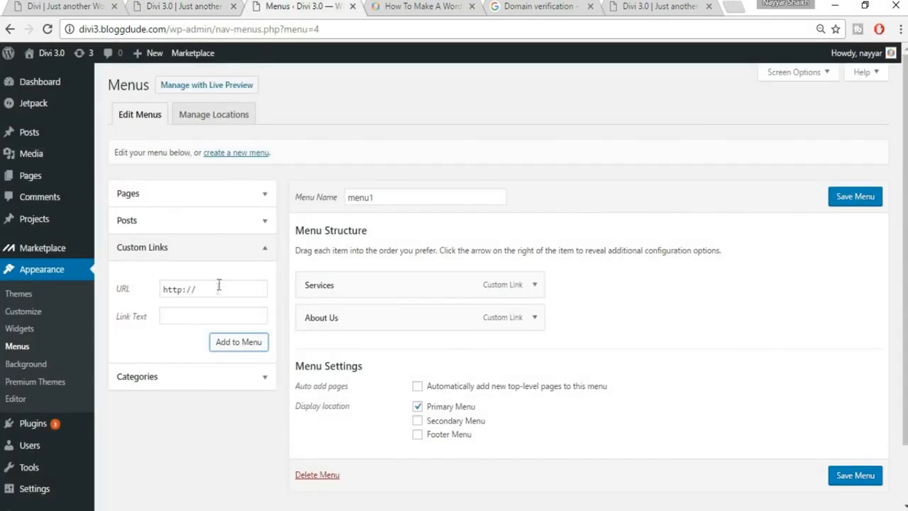
pyautogui.moveTo(219, 286); pyautogui.dragTo(161, 290)
pyautogui.write('#members')
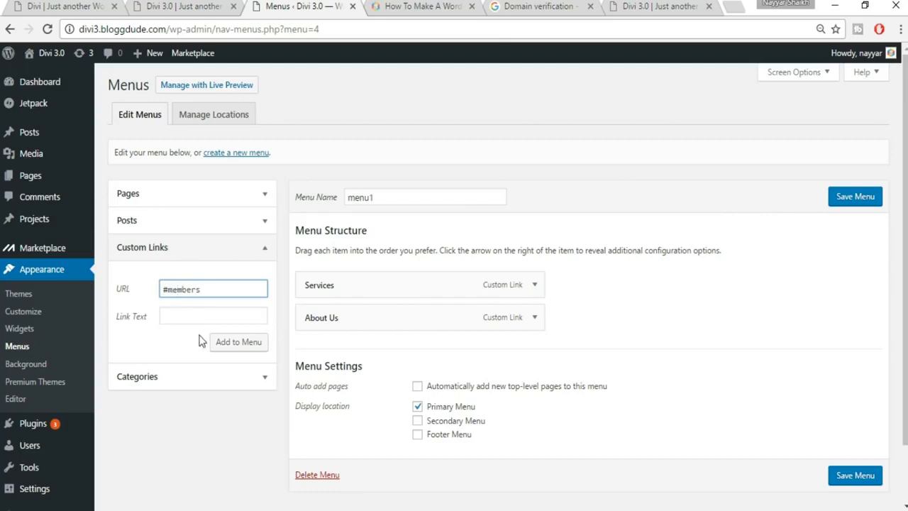
pyautogui.click(211, 312)
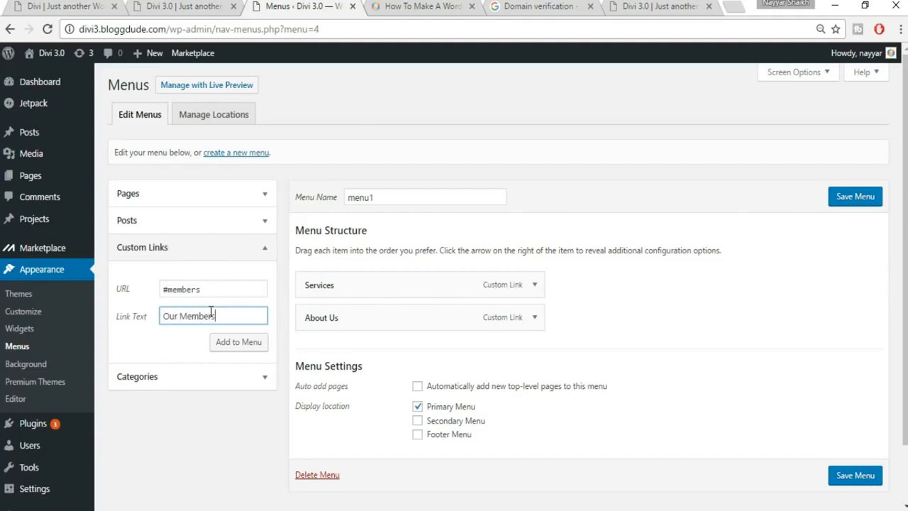
pyautogui.click(234, 342)
# Step: Add custom links Mission (#) and Testimonials (#testimonials) to menu1
pyautogui.click(225, 6)
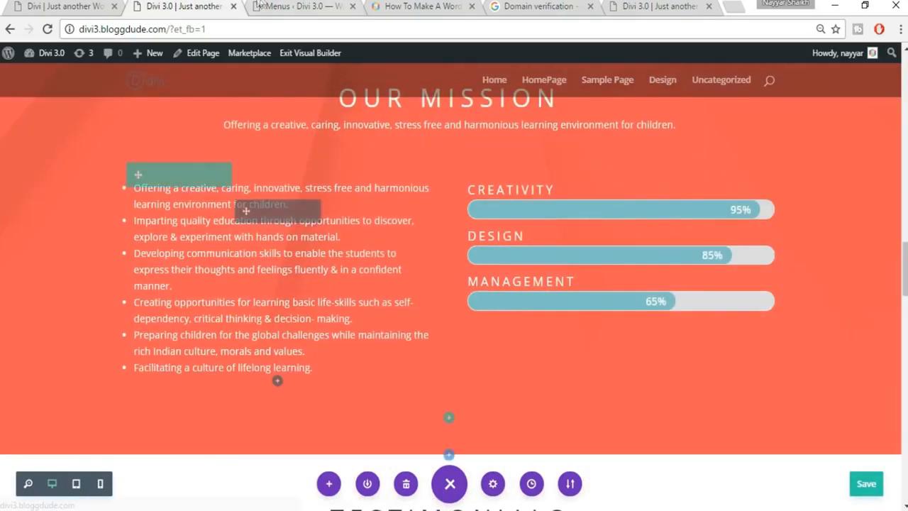
pyautogui.click(258, 6)
pyautogui.write('#mission')
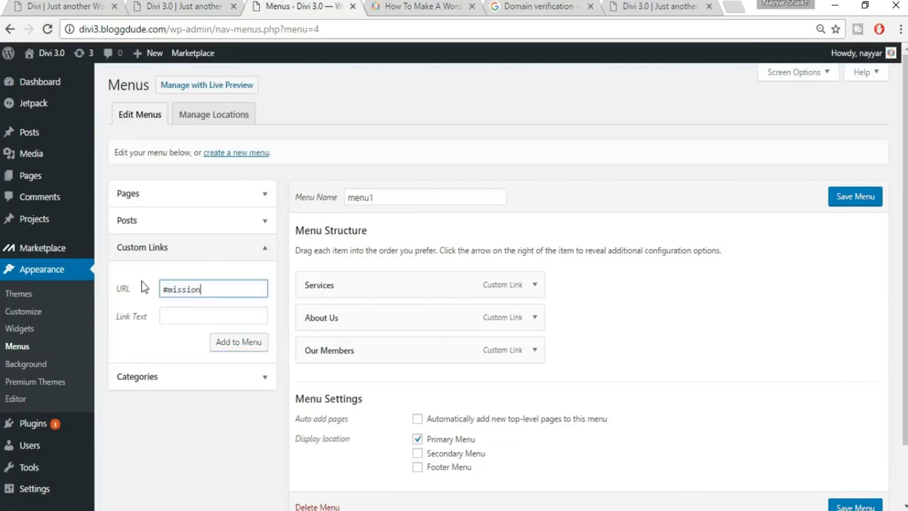
pyautogui.click(193, 312)
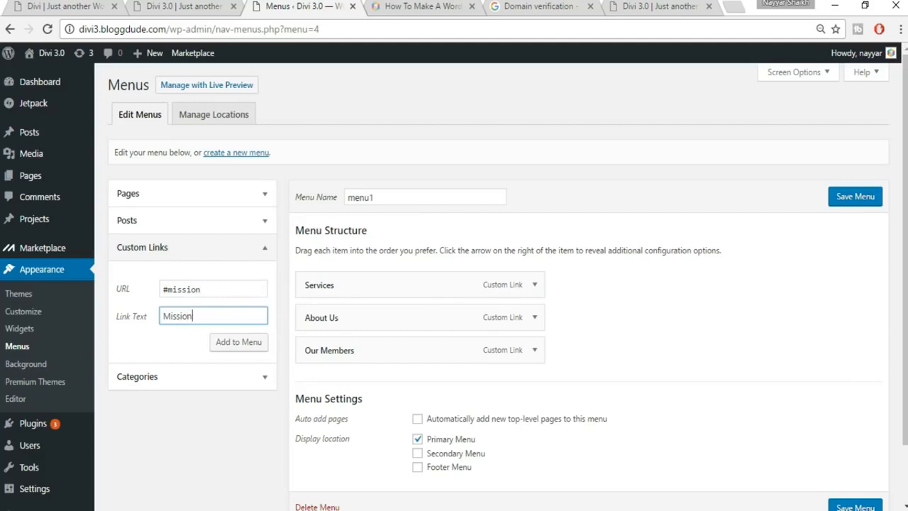
pyautogui.click(258, 346)
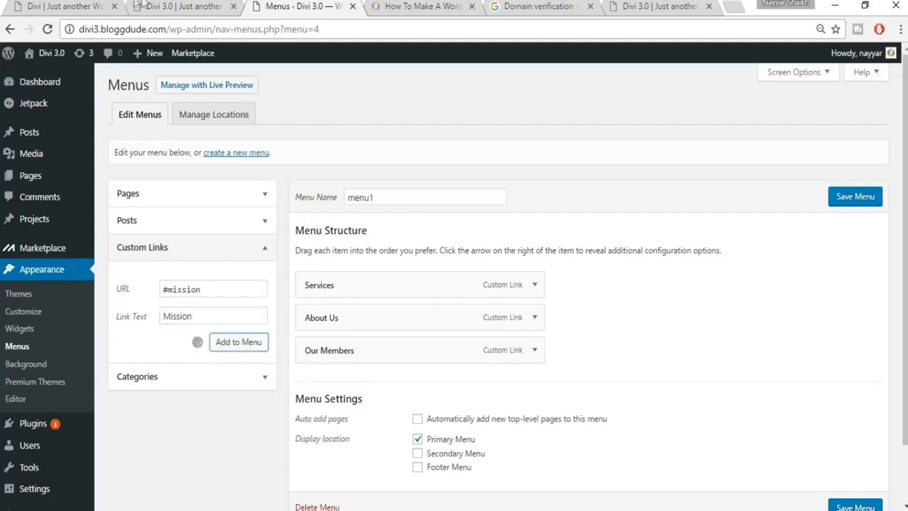
pyautogui.click(136, 5)
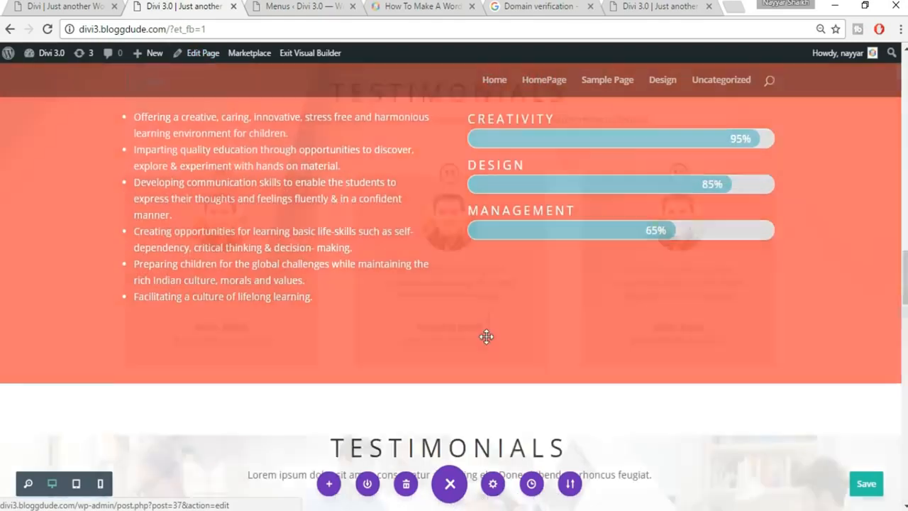
pyautogui.scroll(-5, 486, 337)
pyautogui.click(328, 5)
pyautogui.moveTo(229, 291); pyautogui.dragTo(160, 289)
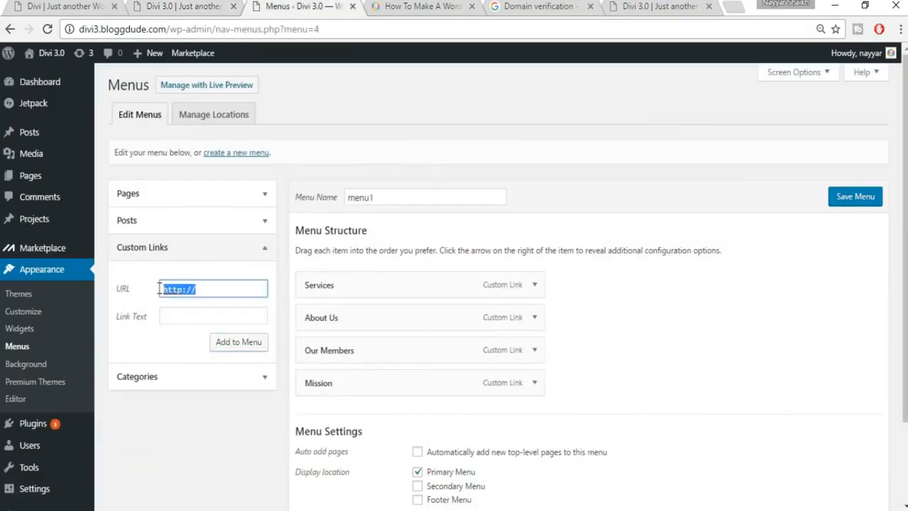
pyautogui.write('#testimonials')
pyautogui.click(224, 319)
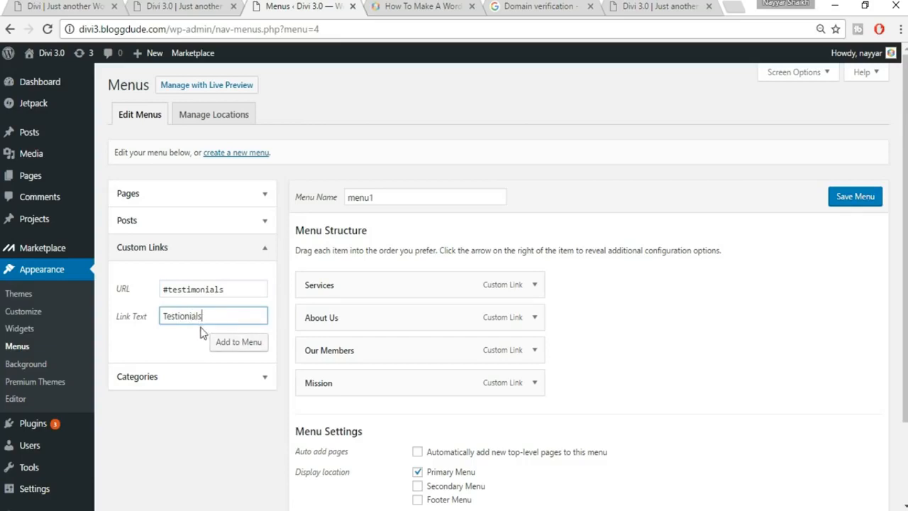
pyautogui.click(256, 348)
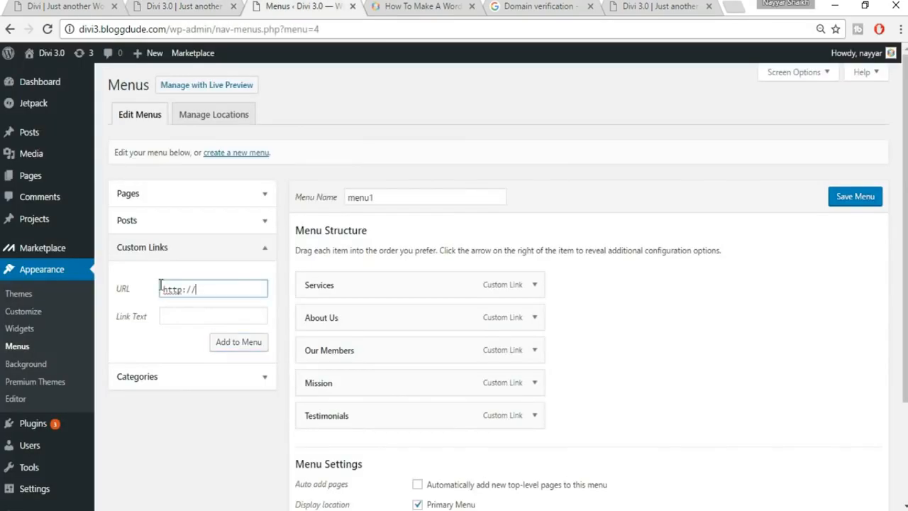
# Step: Add custom links Gallery (#g) and Blog (#) to menu1
pyautogui.moveTo(199, 289); pyautogui.dragTo(161, 284)
pyautogui.write('#gallery')
pyautogui.click(219, 313)
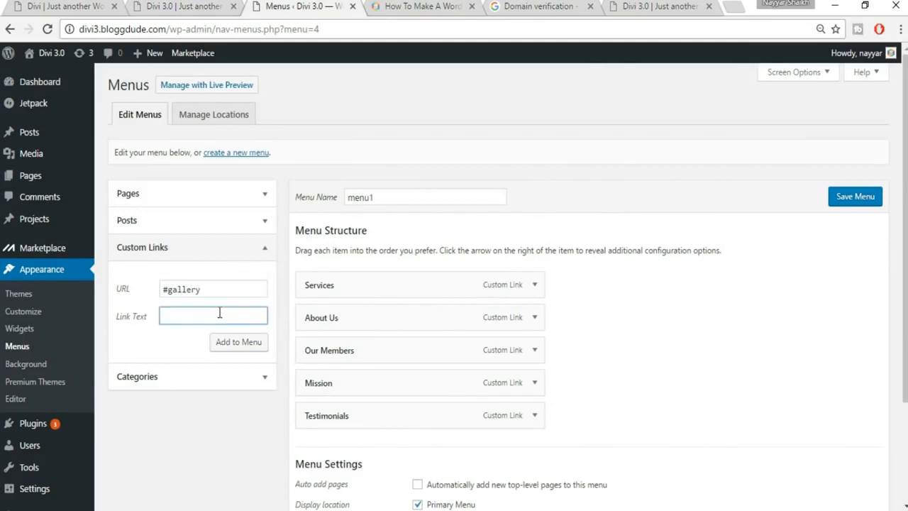
pyautogui.click(254, 339)
pyautogui.click(198, 5)
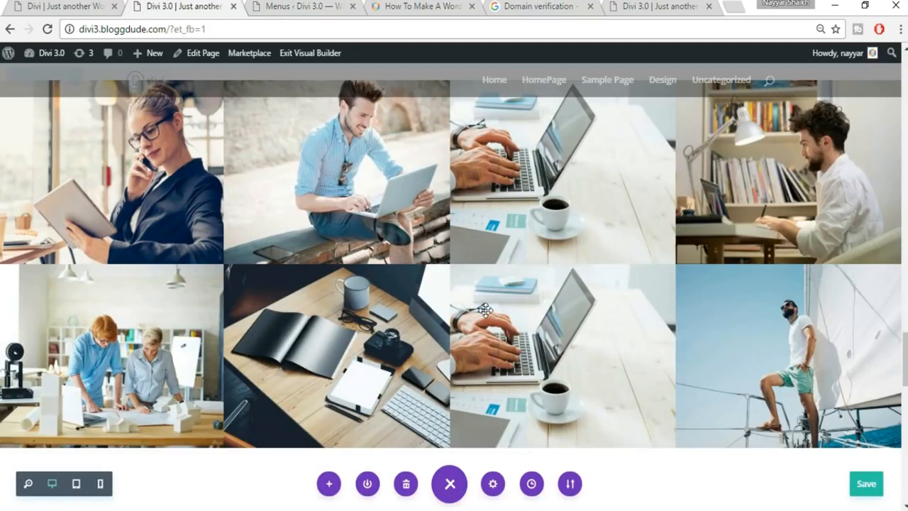
pyautogui.scroll(-8, 485, 310)
pyautogui.click(298, 6)
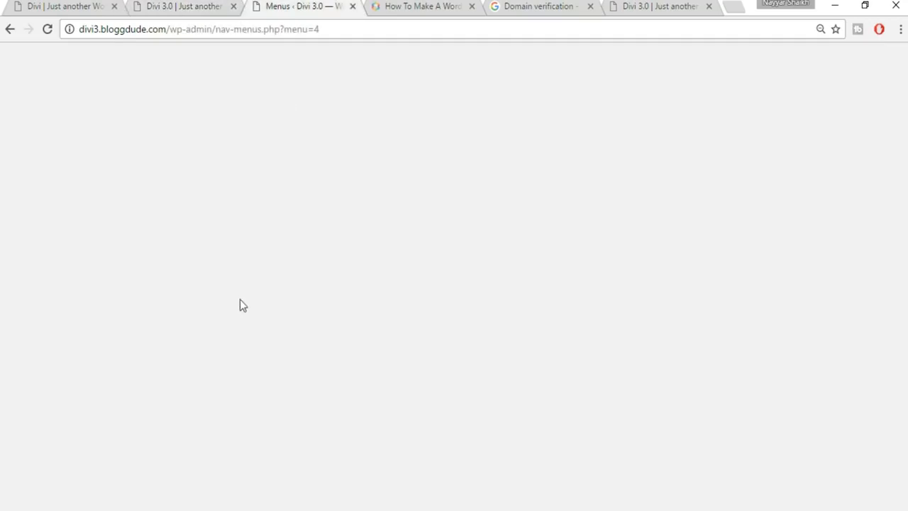
pyautogui.moveTo(231, 289); pyautogui.dragTo(146, 282)
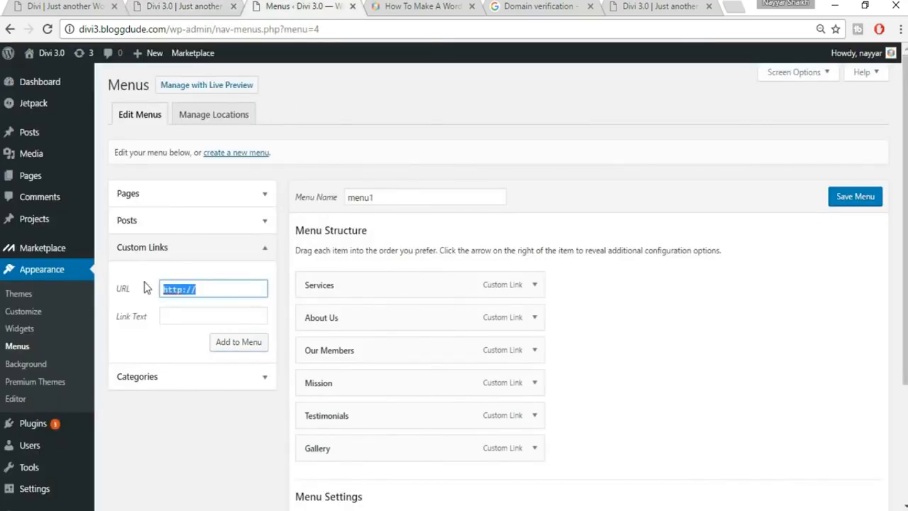
pyautogui.write('#blog')
pyautogui.press('Tab')
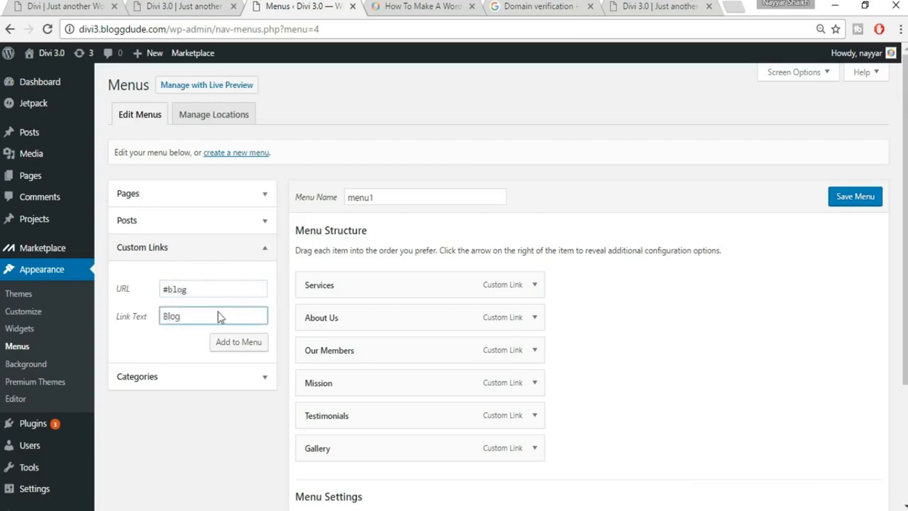
pyautogui.click(238, 342)
# Step: Add a Contact Us (#) link, save menu1, and reload the Divi home page
pyautogui.click(162, 4)
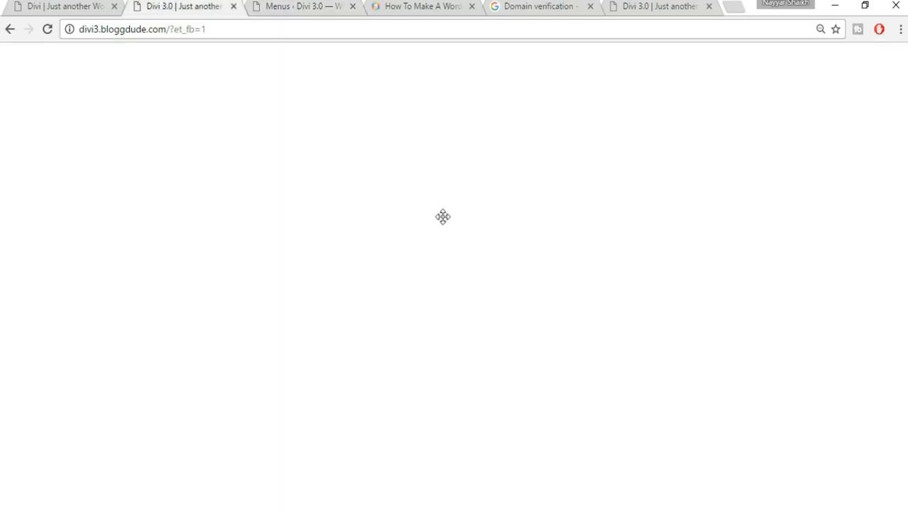
pyautogui.scroll(-7, 461, 262)
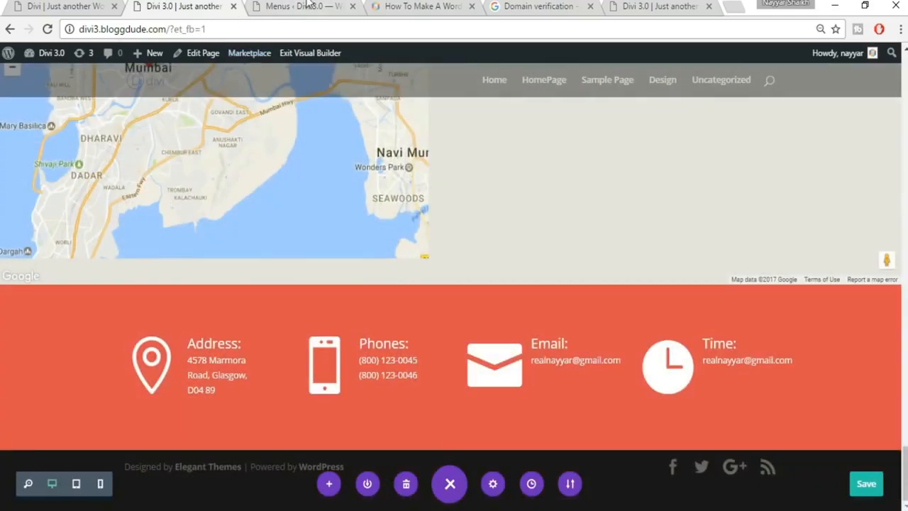
pyautogui.click(309, 4)
pyautogui.click(122, 290)
pyautogui.write('#contact-us')
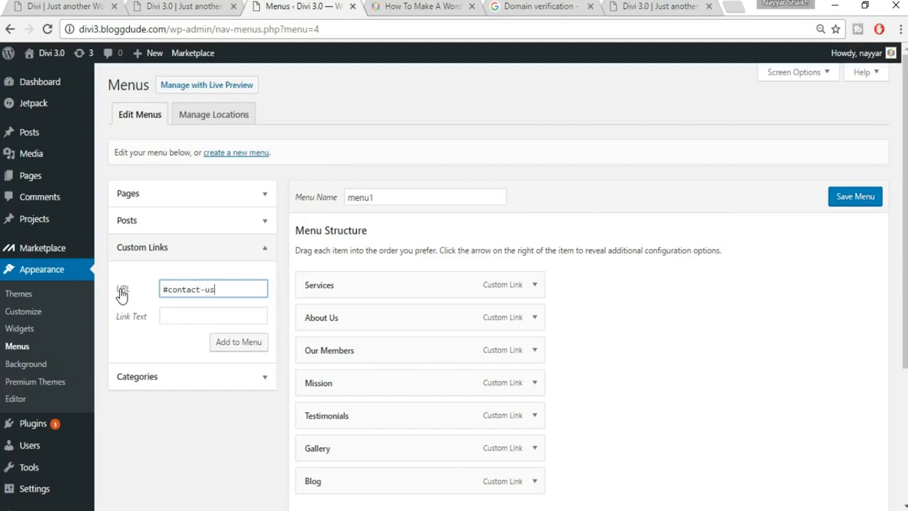
pyautogui.press('Tab')
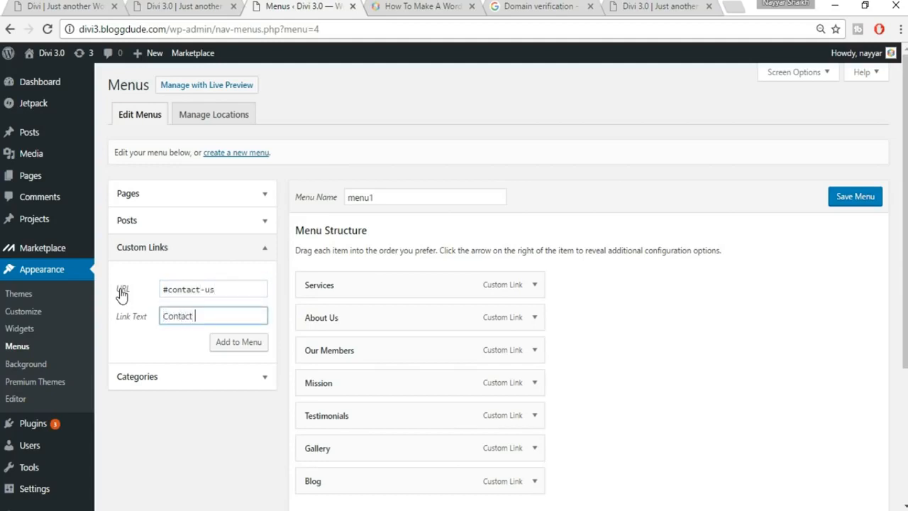
pyautogui.click(243, 343)
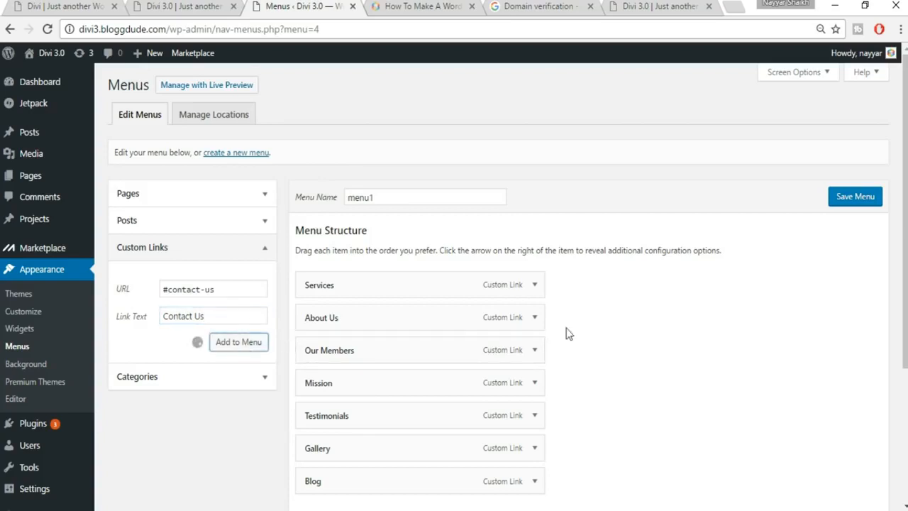
pyautogui.click(845, 205)
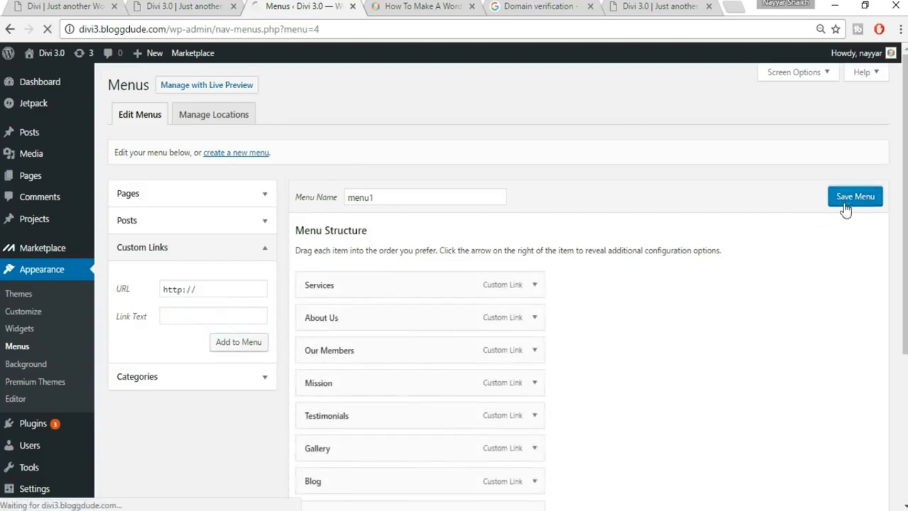
pyautogui.click(190, 6)
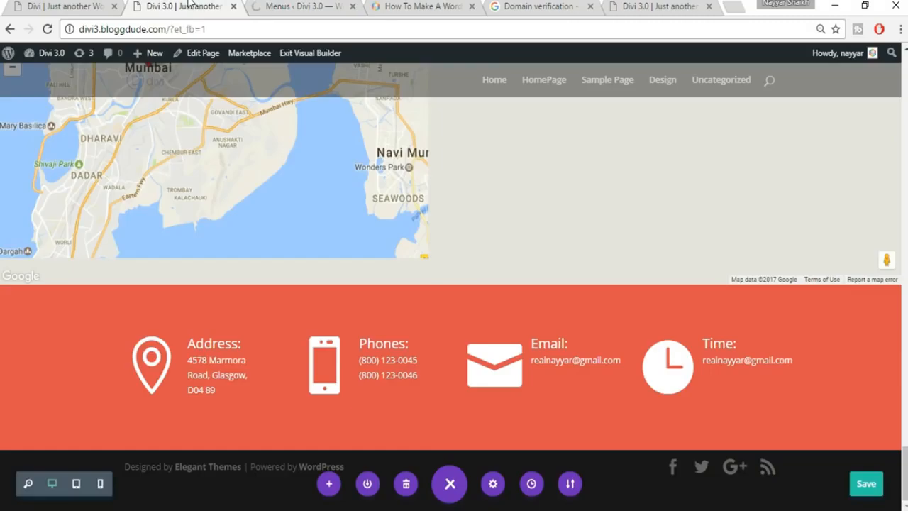
pyautogui.click(48, 30)
# Step: Test the Our Members, Testimonials and Blog menu links jump to their sections
pyautogui.click(47, 30)
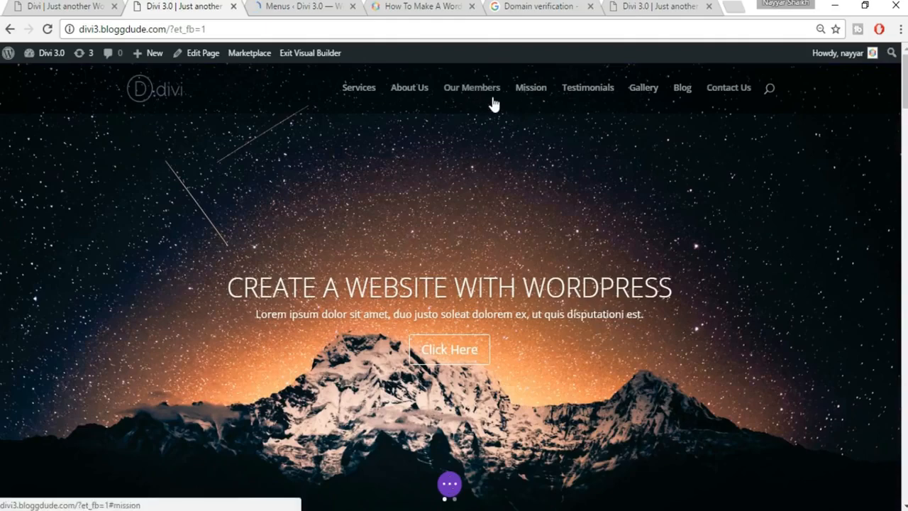
pyautogui.click(472, 88)
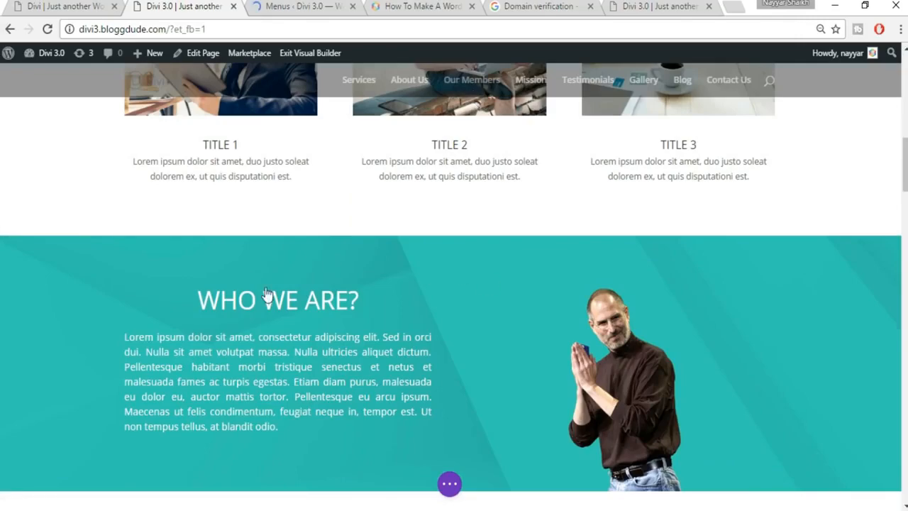
pyautogui.scroll(-3, 442, 307)
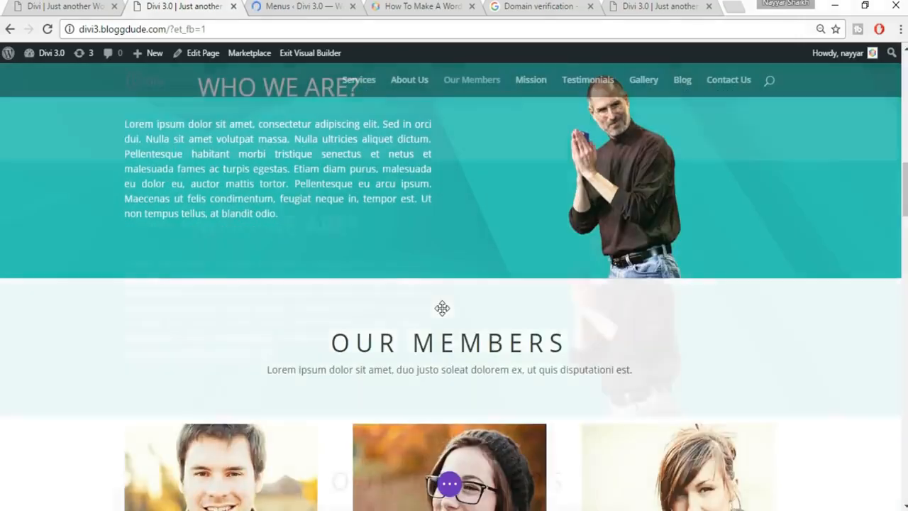
pyautogui.scroll(4, 463, 96)
pyautogui.click(470, 88)
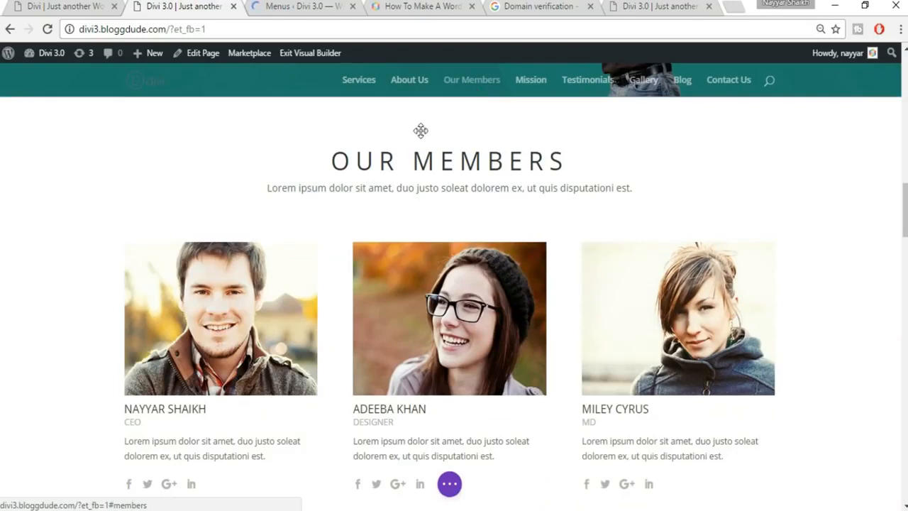
pyautogui.click(588, 83)
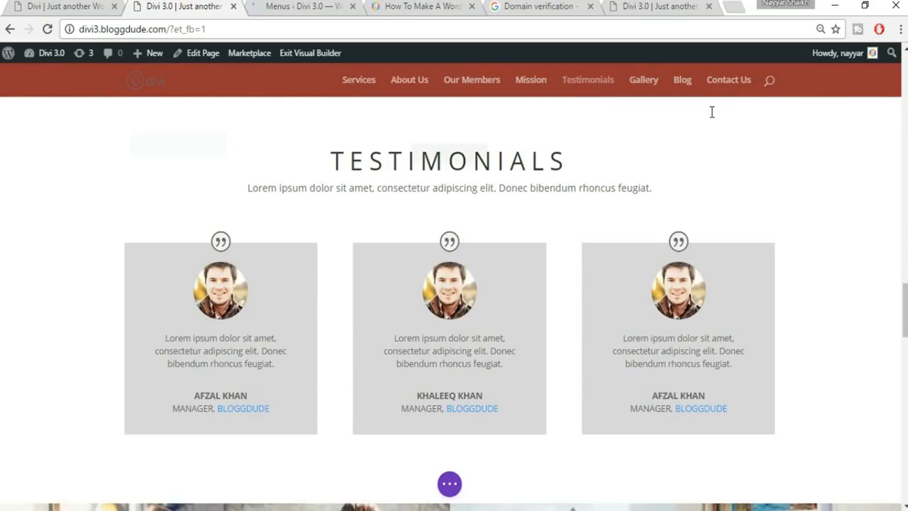
pyautogui.click(682, 84)
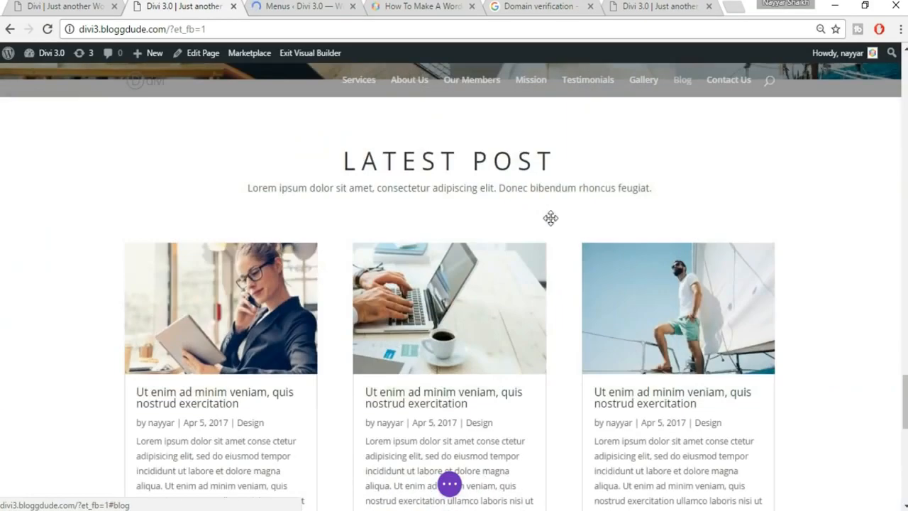
# Step: Scroll back to the top and save the home page from the page settings bar
pyautogui.moveTo(905, 401); pyautogui.dragTo(905, 77)
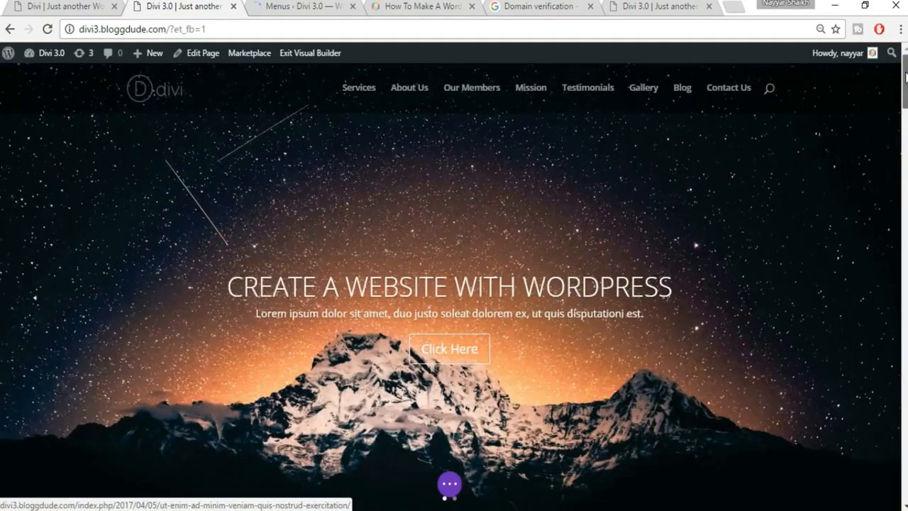
pyautogui.click(450, 483)
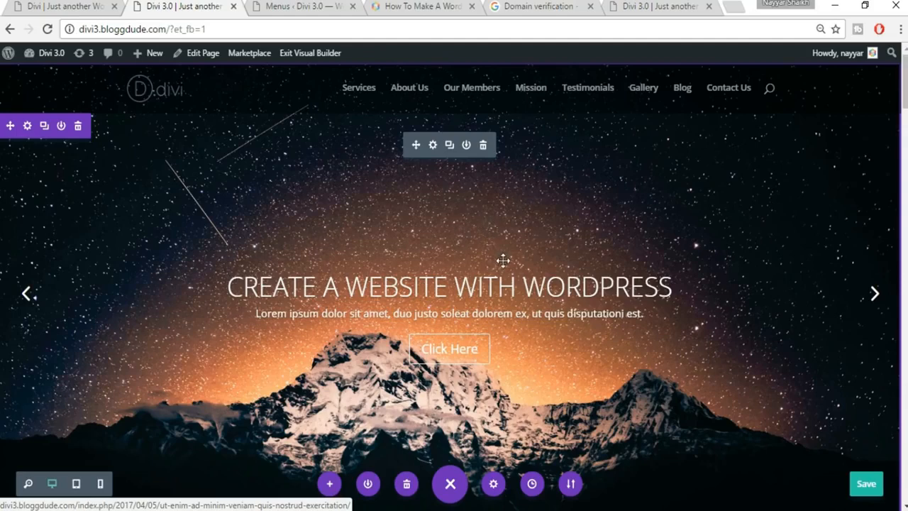
pyautogui.click(865, 486)
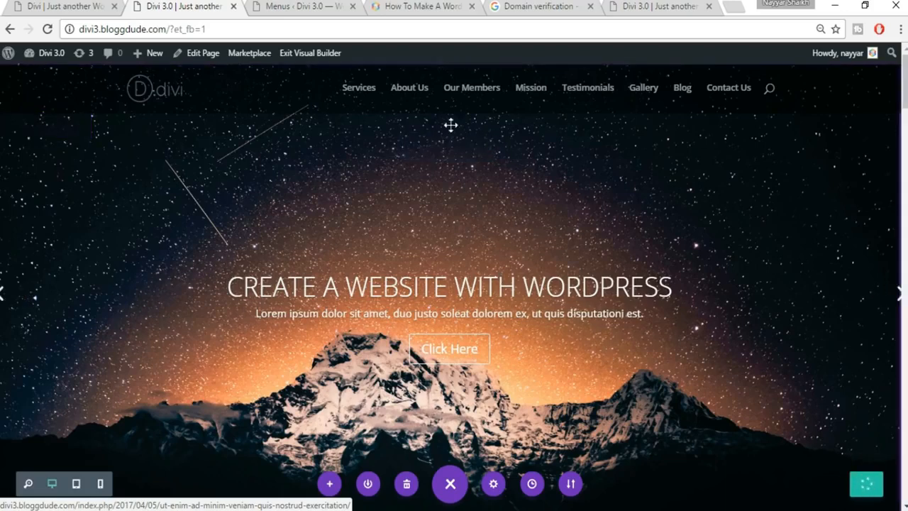
pyautogui.click(426, 6)
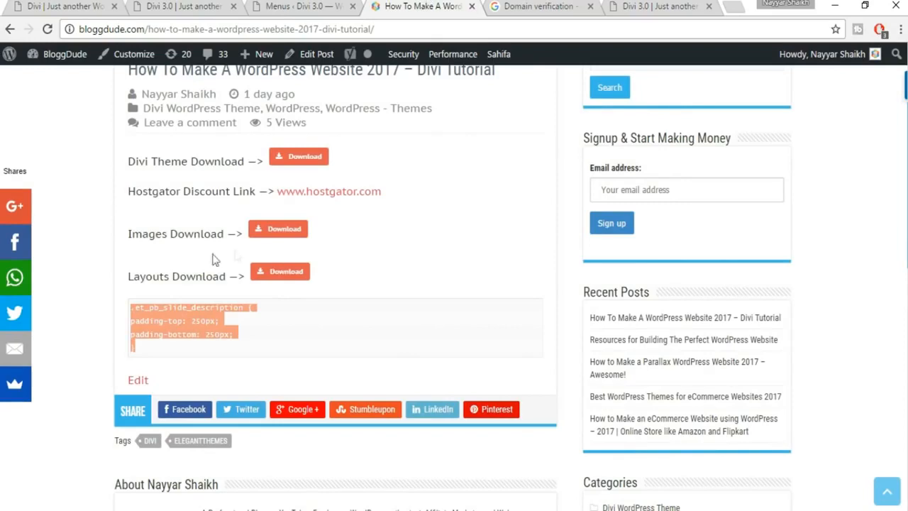
pyautogui.click(188, 272)
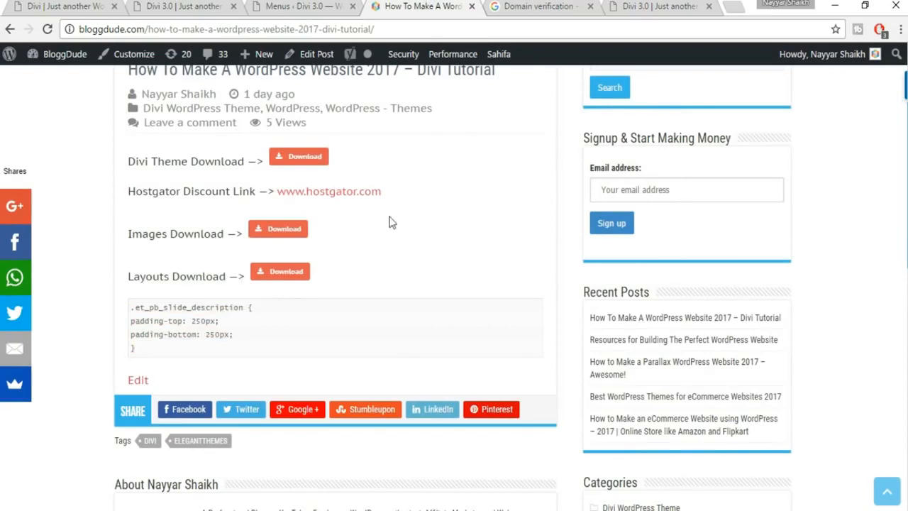
pyautogui.click(186, 6)
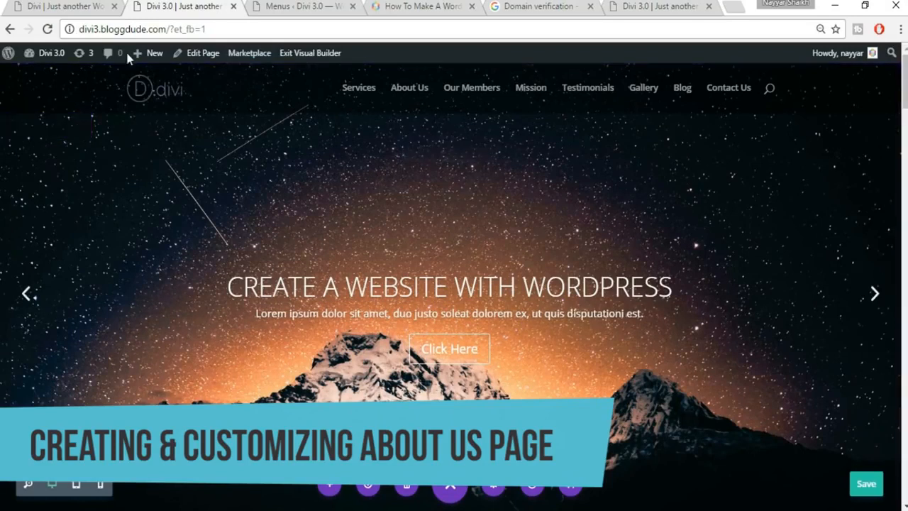
# Step: Add a new page titled 'About Us', publish it, and open its live /about-us/ page
pyautogui.moveTo(145, 55)
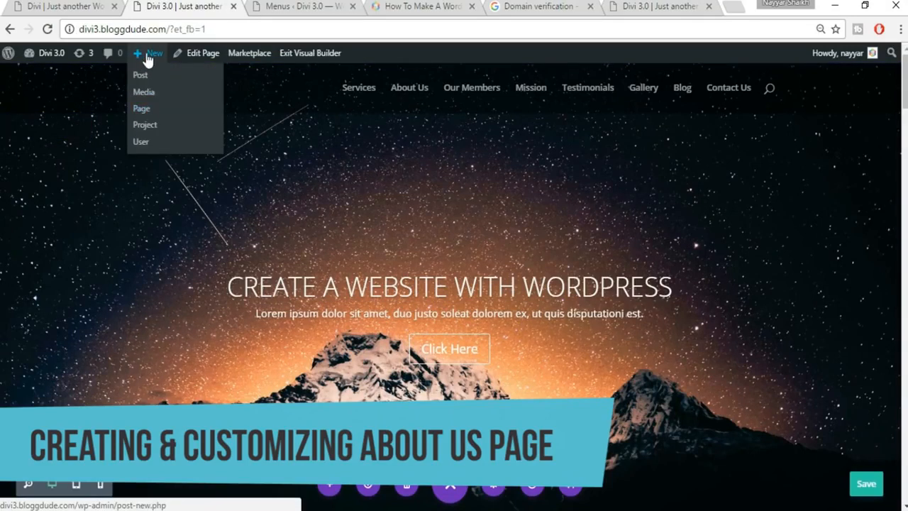
pyautogui.click(143, 107)
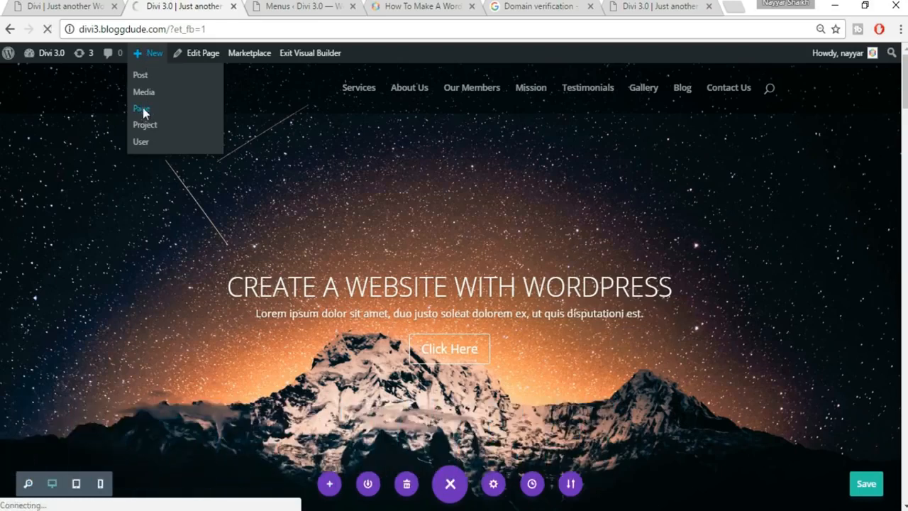
pyautogui.click(62, 10)
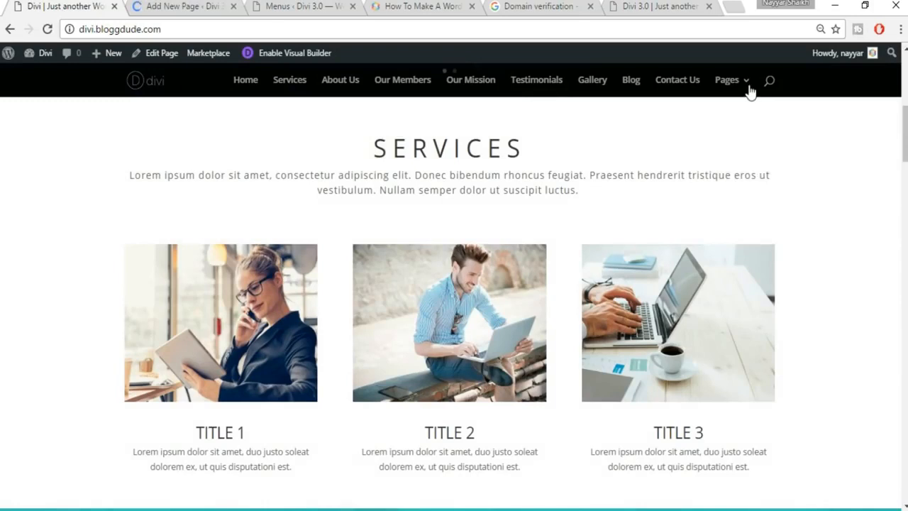
pyautogui.moveTo(749, 89)
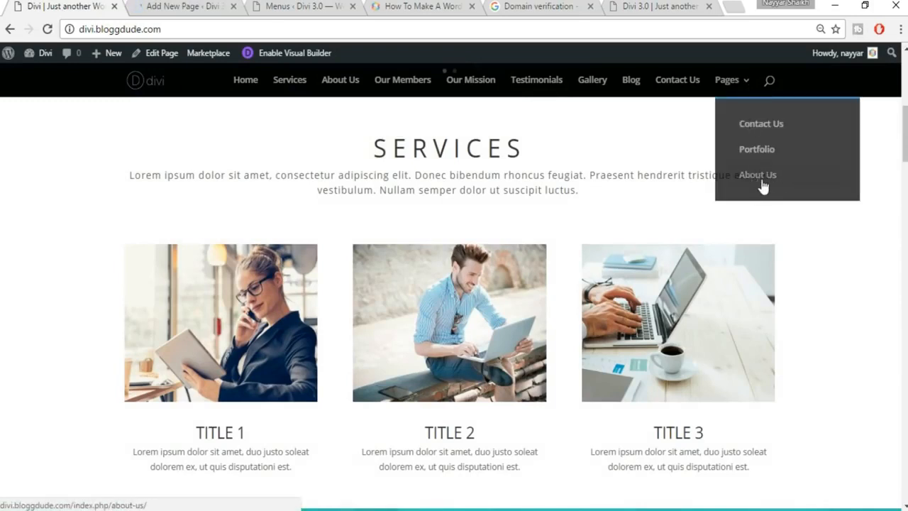
pyautogui.hotkey('ctrl', 'Tab')
pyautogui.write('A')
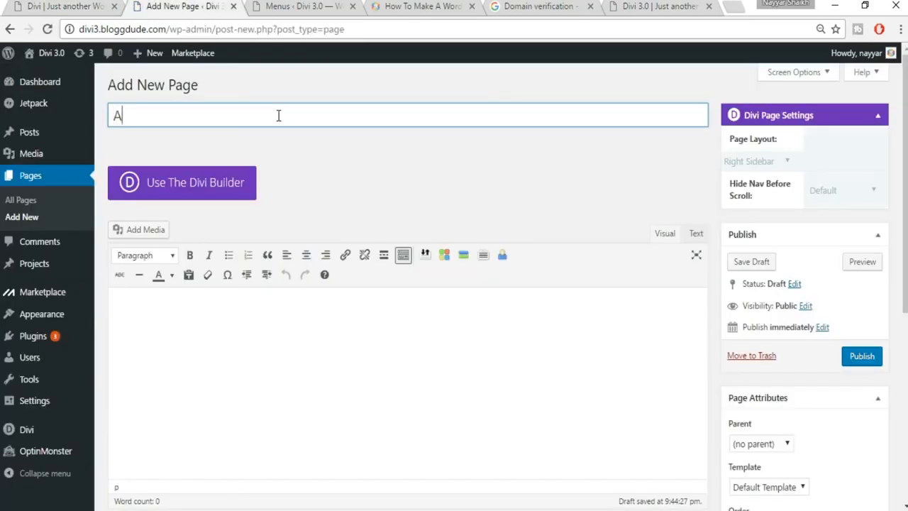
pyautogui.write('bout Us')
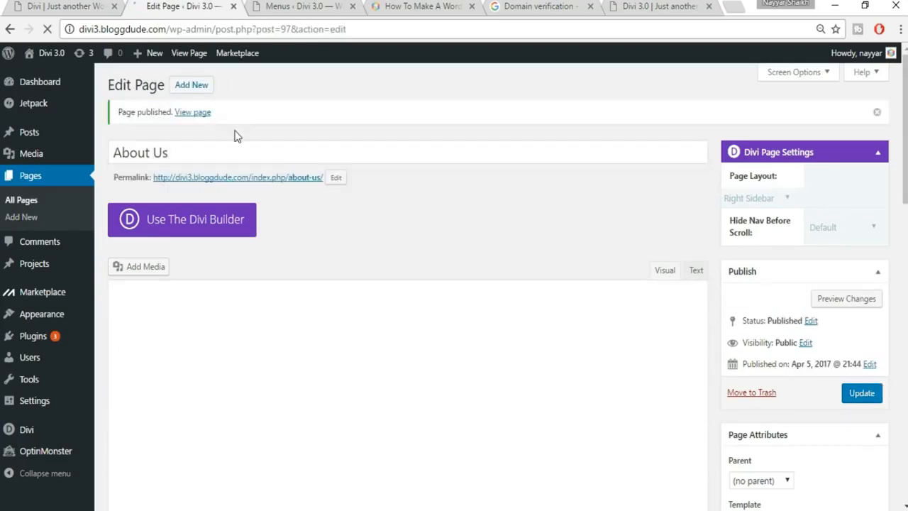
pyautogui.click(197, 113)
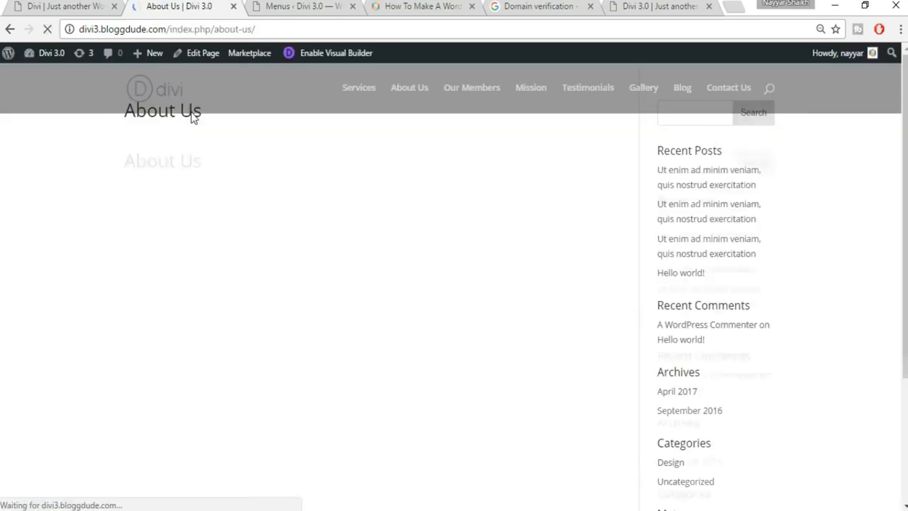
# Step: Enable the Visual Builder and import the About-Us layout JSON from Divi 3.0 > Pages
pyautogui.click(316, 60)
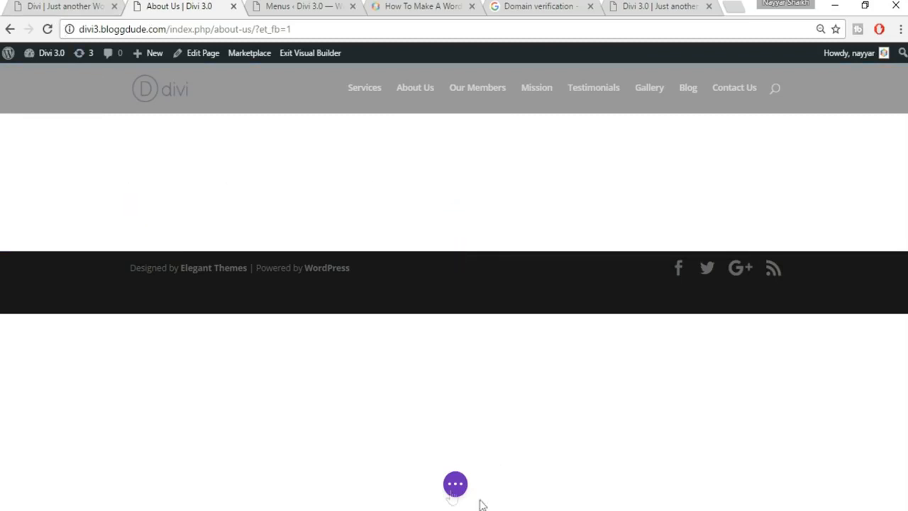
pyautogui.click(455, 485)
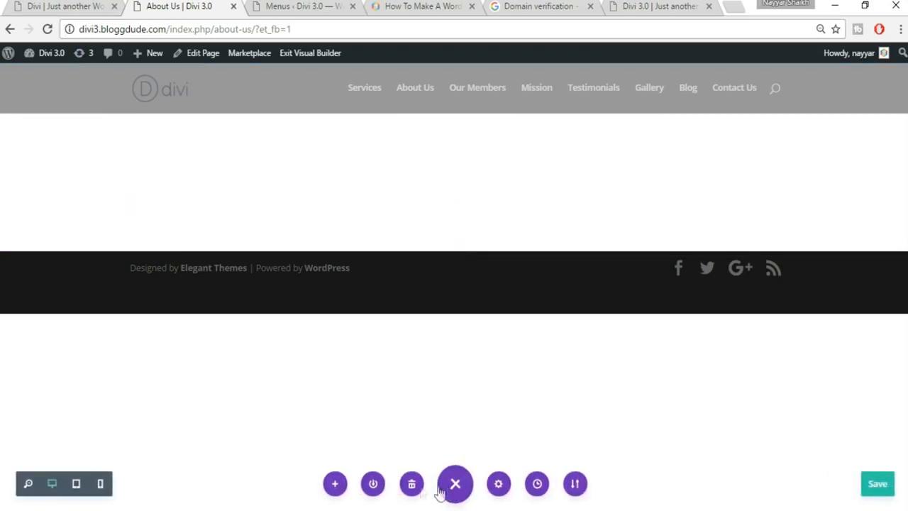
pyautogui.click(575, 485)
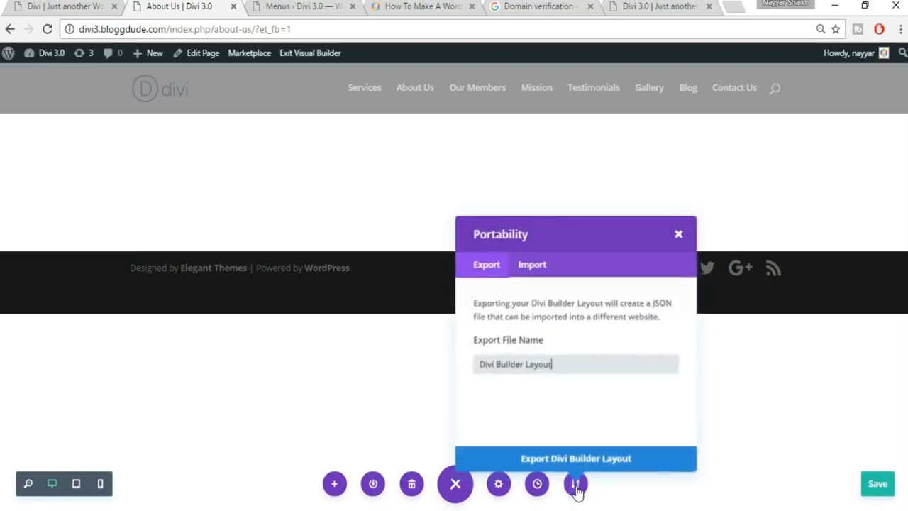
pyautogui.click(542, 273)
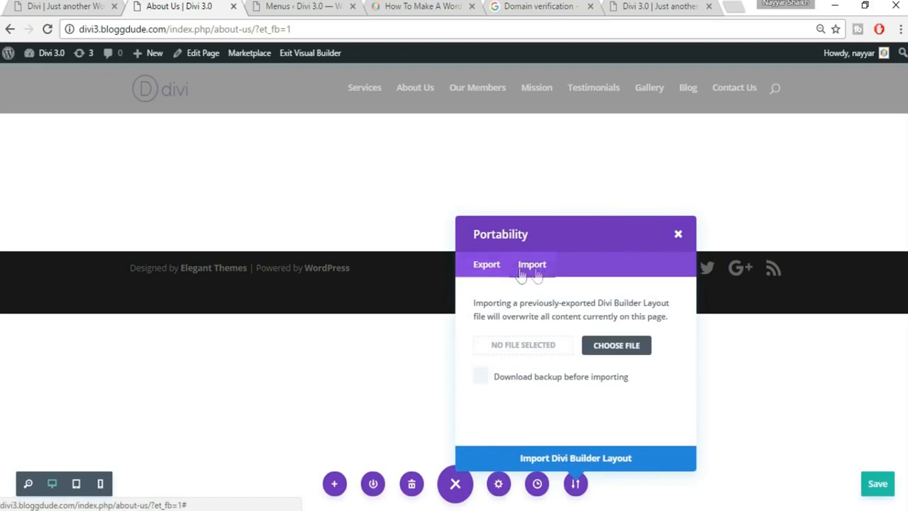
pyautogui.click(614, 347)
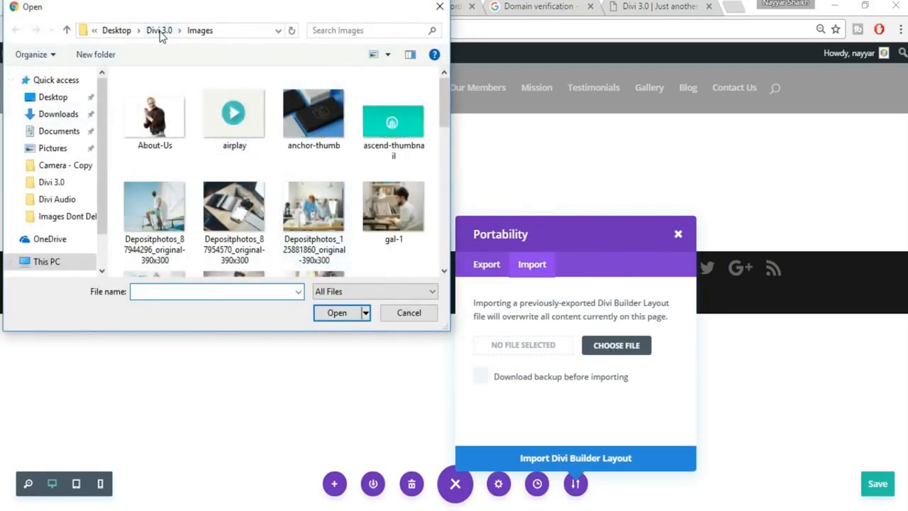
pyautogui.click(160, 32)
pyautogui.doubleClick(253, 141)
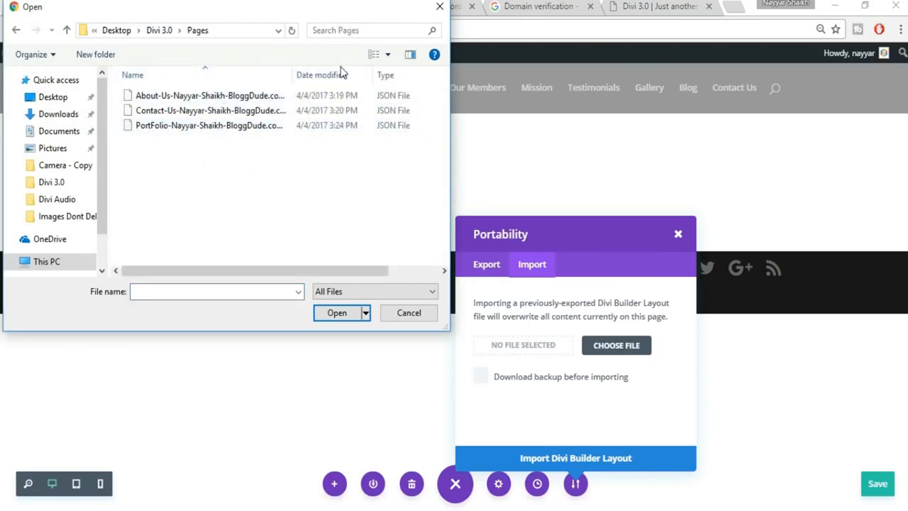
pyautogui.click(175, 98)
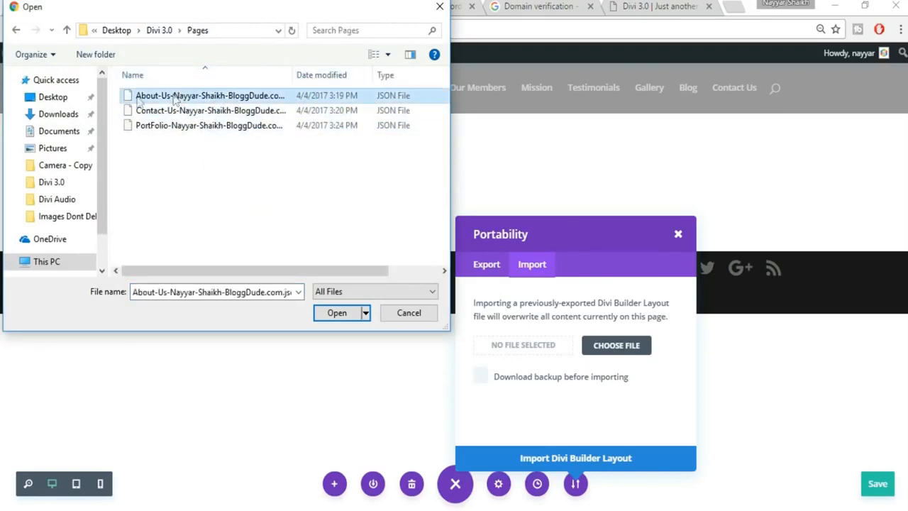
pyautogui.click(342, 317)
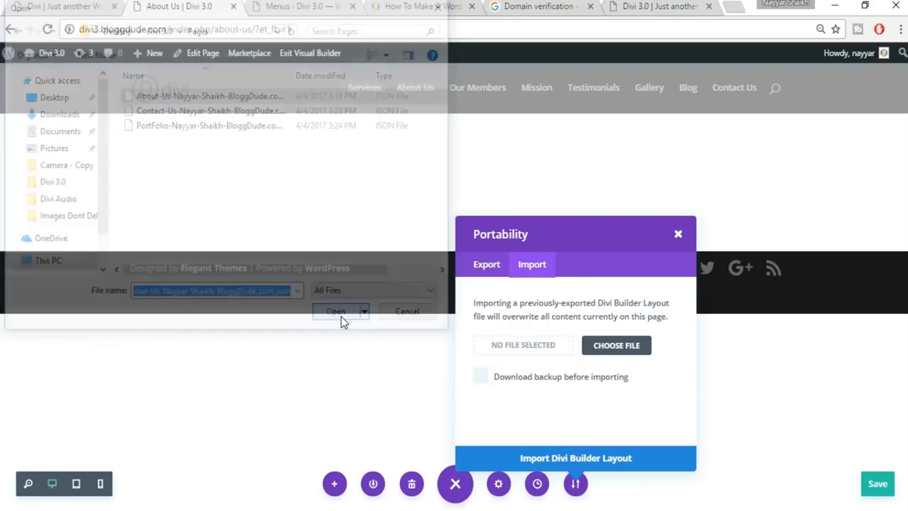
pyautogui.click(570, 460)
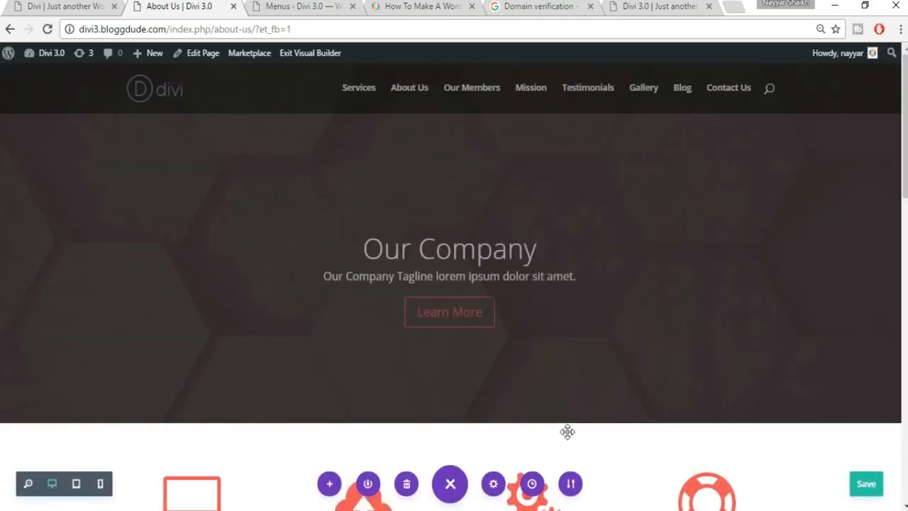
pyautogui.moveTo(905, 105); pyautogui.dragTo(905, 158)
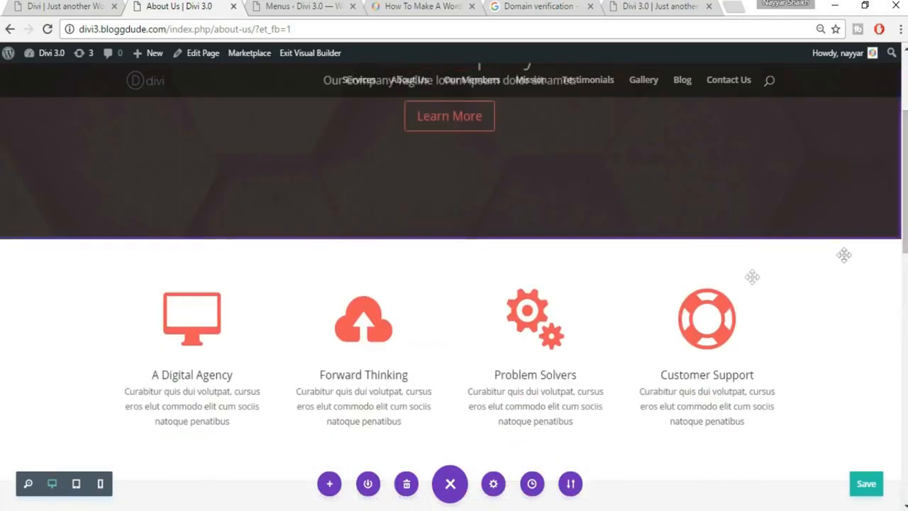
pyautogui.scroll(3, 856, 248)
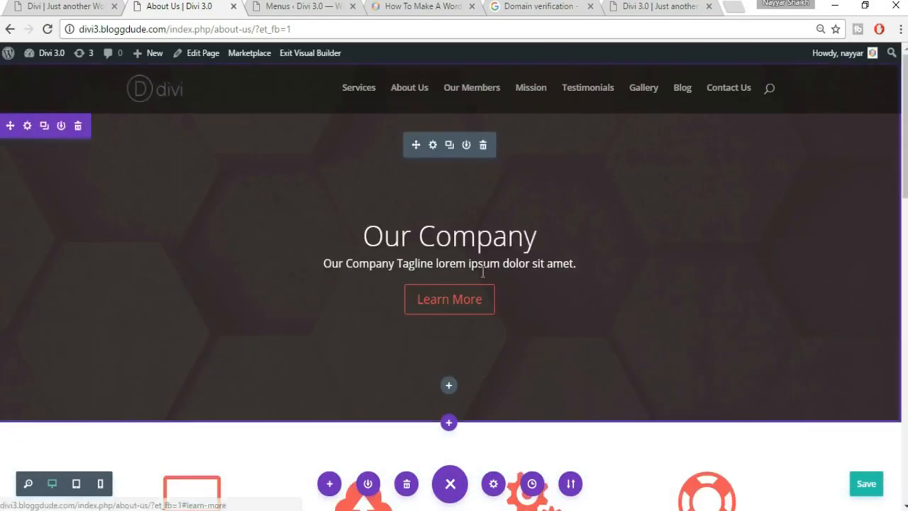
pyautogui.scroll(-2, 482, 274)
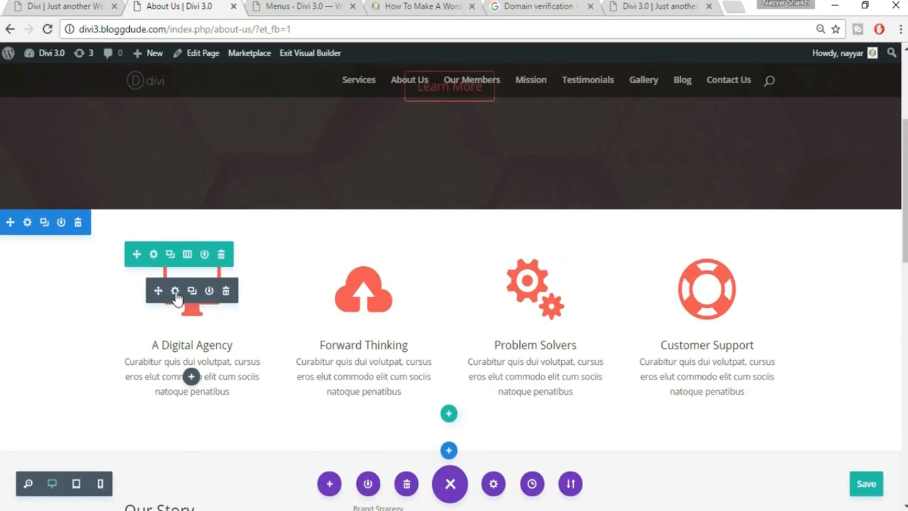
# Step: Swap the A Digital Agency blurb's monitor icon for a circled up-arrow and save
pyautogui.click(176, 291)
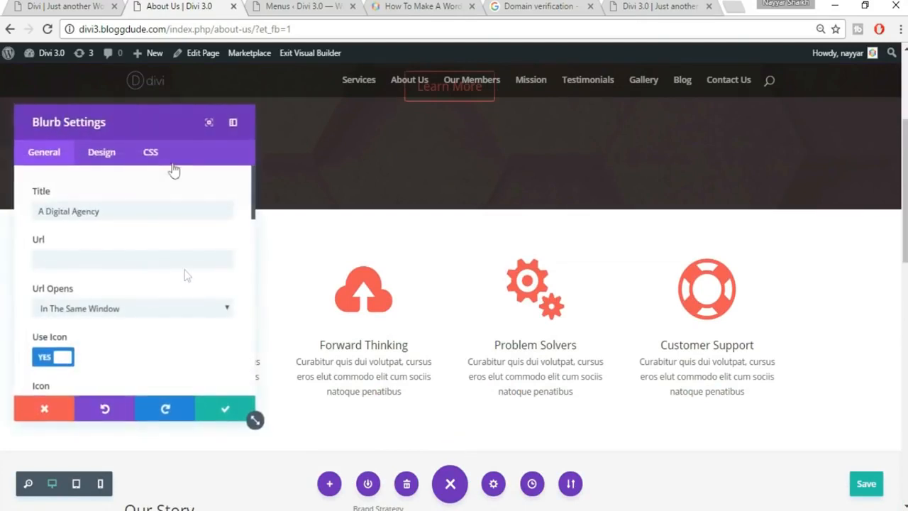
pyautogui.moveTo(145, 131); pyautogui.dragTo(542, 135)
pyautogui.scroll(-3, 539, 313)
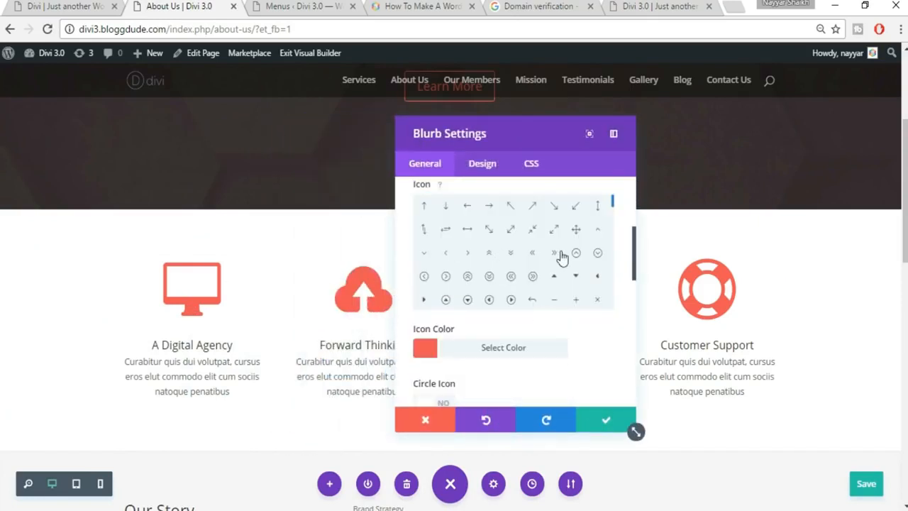
pyautogui.scroll(-1, 511, 273)
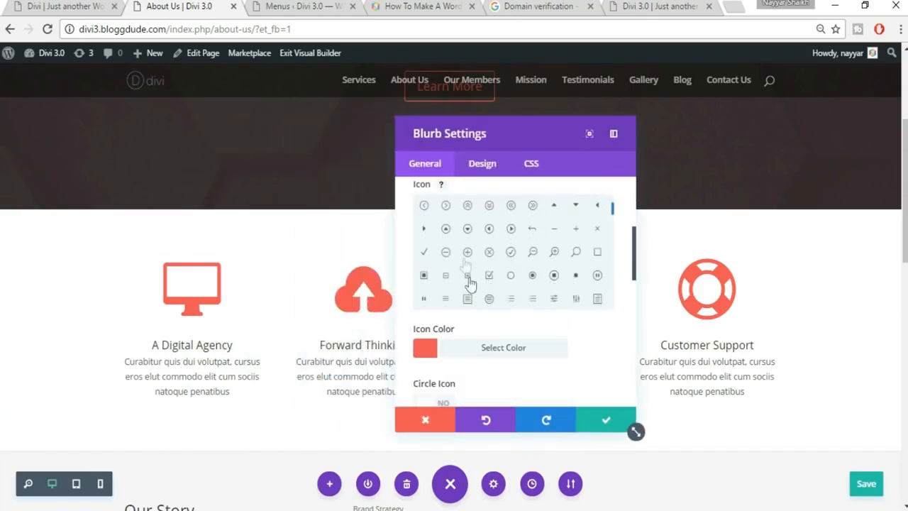
pyautogui.click(446, 229)
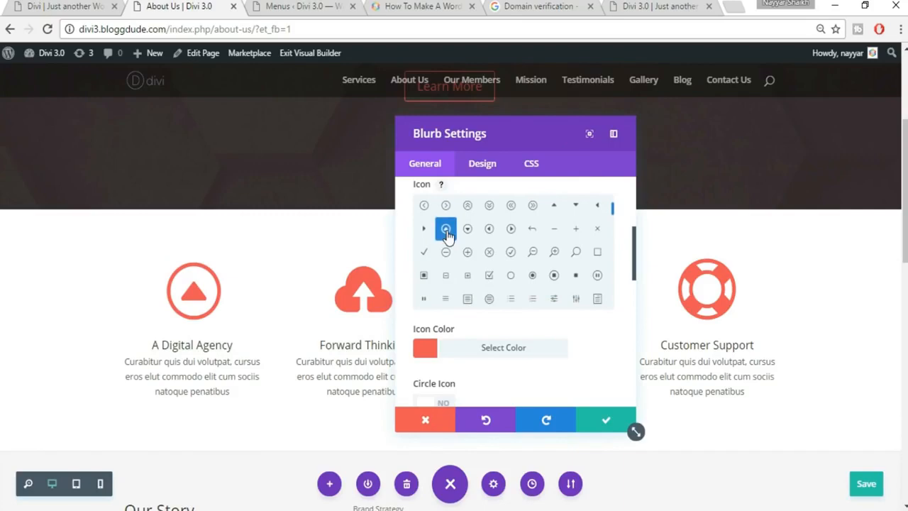
pyautogui.click(599, 425)
# Step: Scroll to the team-member section of the About Us page and delete it
pyautogui.scroll(-5, 602, 371)
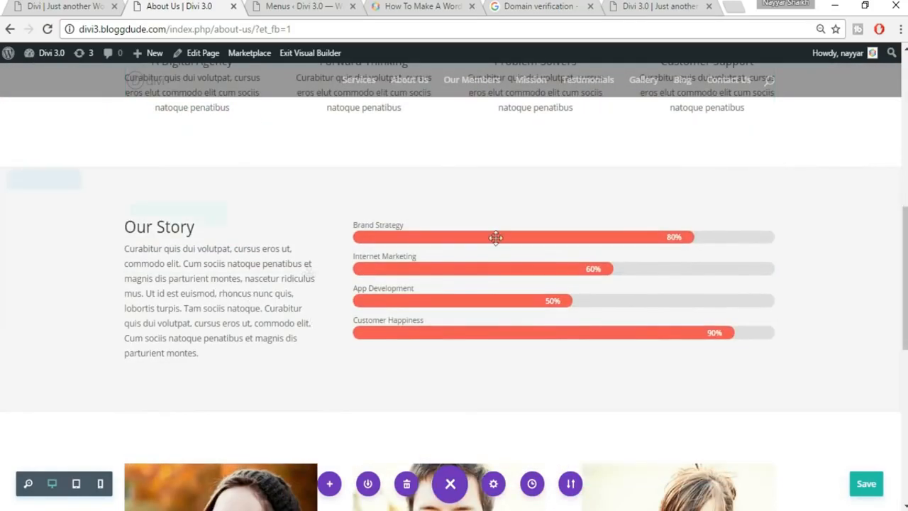
pyautogui.scroll(-2, 399, 261)
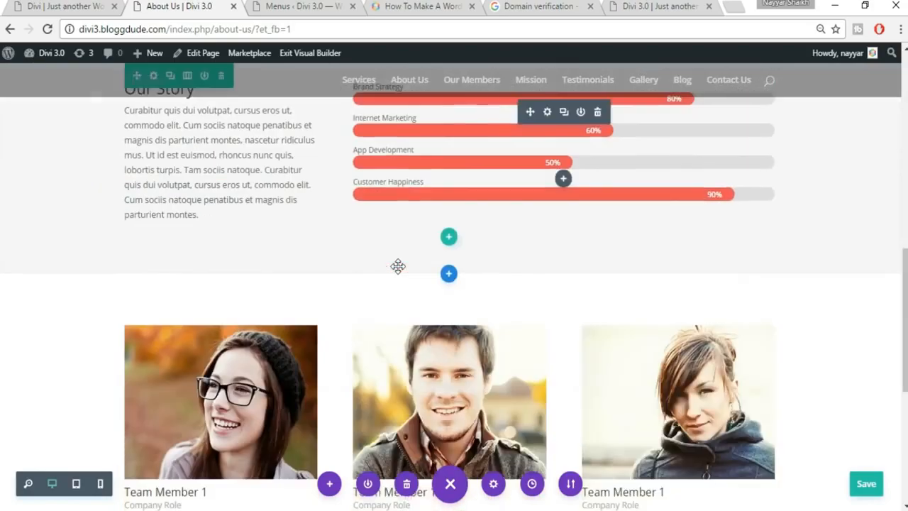
pyautogui.scroll(-5, 397, 266)
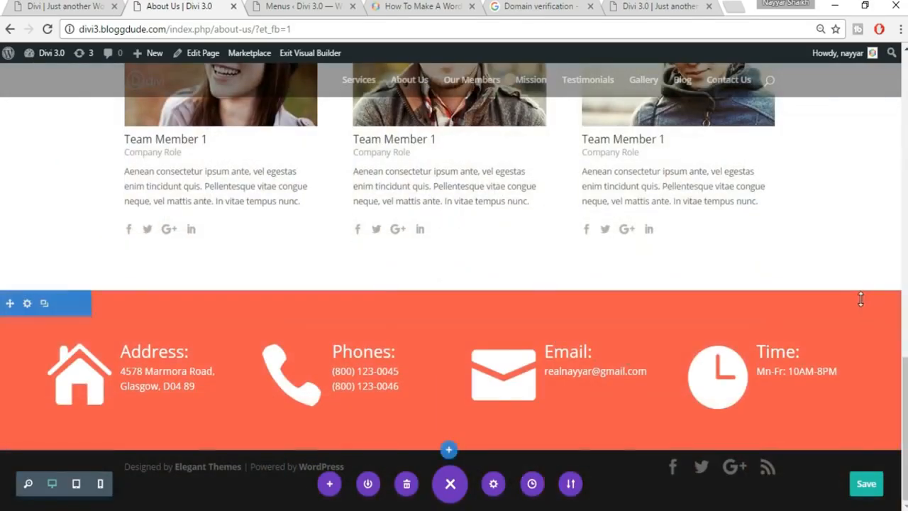
pyautogui.scroll(8, 862, 298)
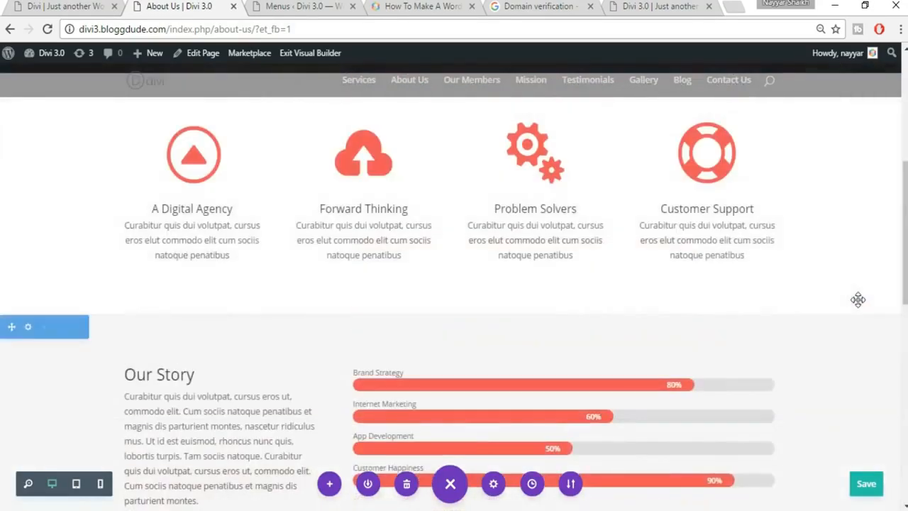
pyautogui.scroll(4, 857, 298)
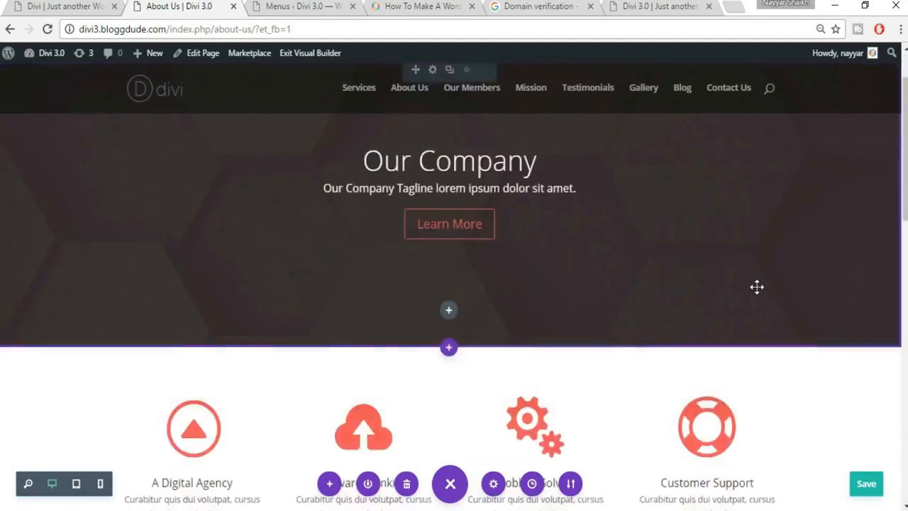
pyautogui.scroll(-2, 756, 287)
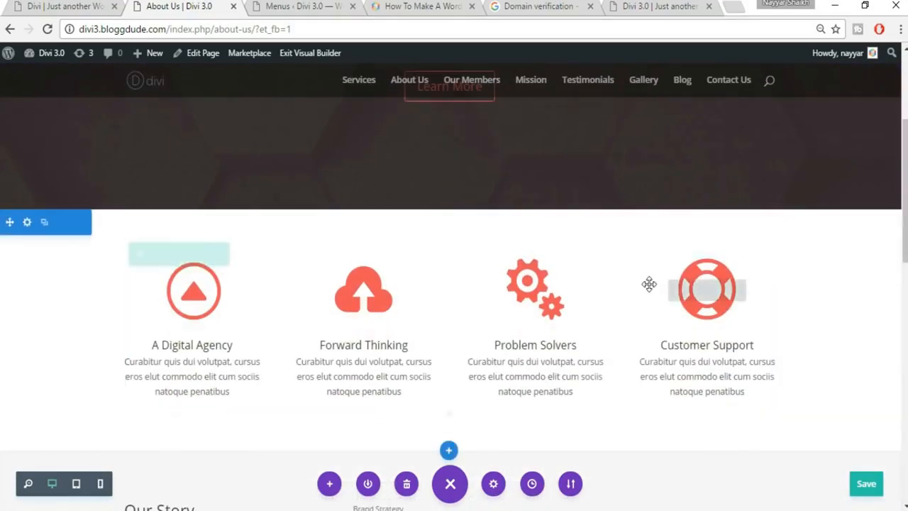
pyautogui.scroll(-5, 649, 284)
pyautogui.scroll(-4, 649, 284)
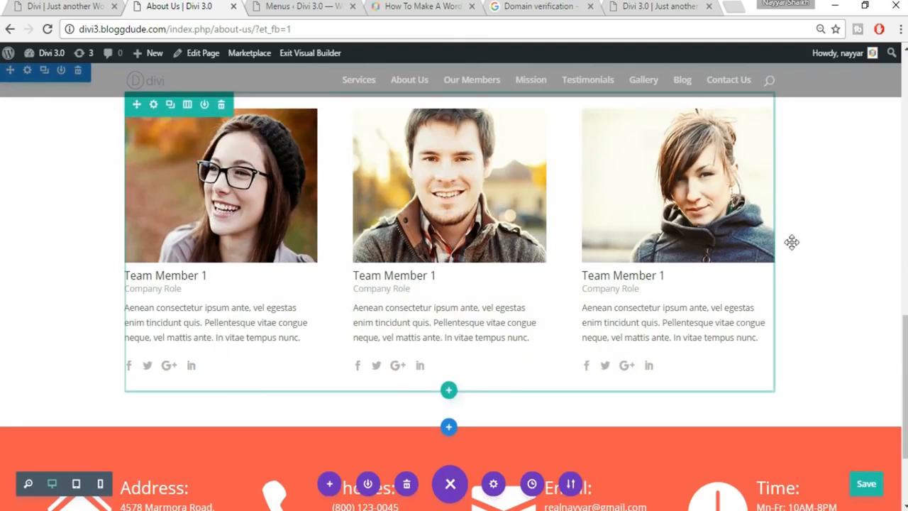
pyautogui.scroll(1, 791, 242)
pyautogui.scroll(1, 792, 242)
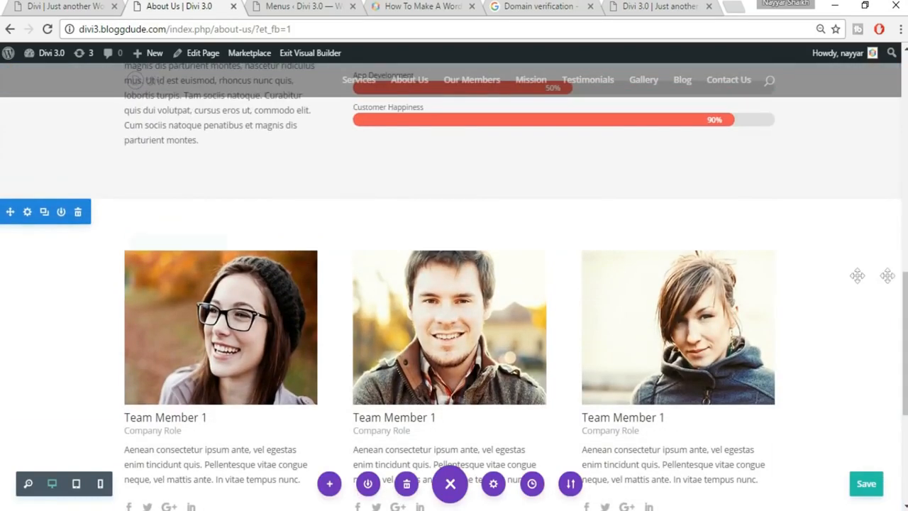
pyautogui.click(75, 211)
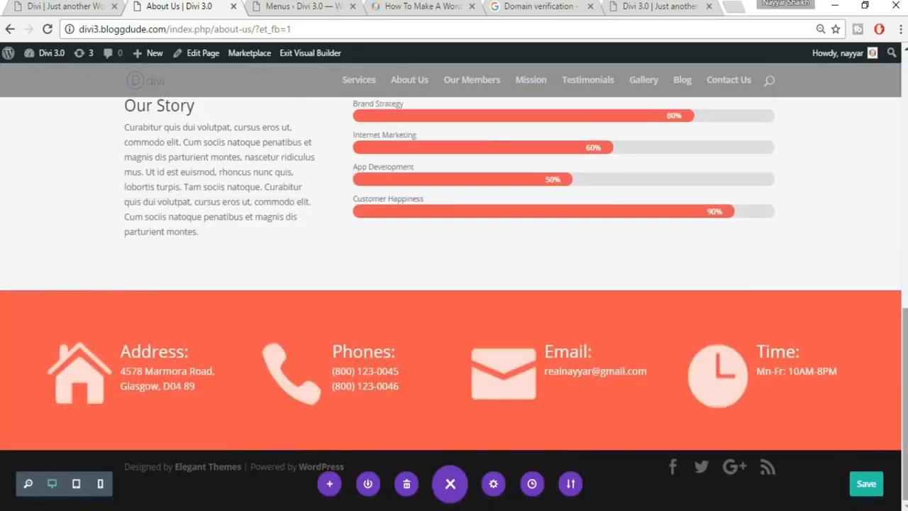
# Step: Scroll through the About Us page to review it after the removal
pyautogui.scroll(1, 766, 348)
pyautogui.scroll(5, 454, 283)
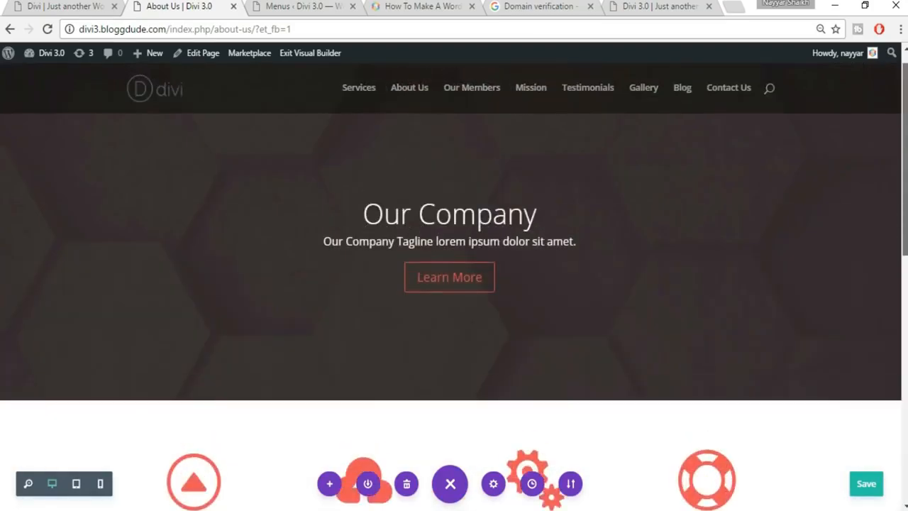
pyautogui.scroll(-2, 454, 284)
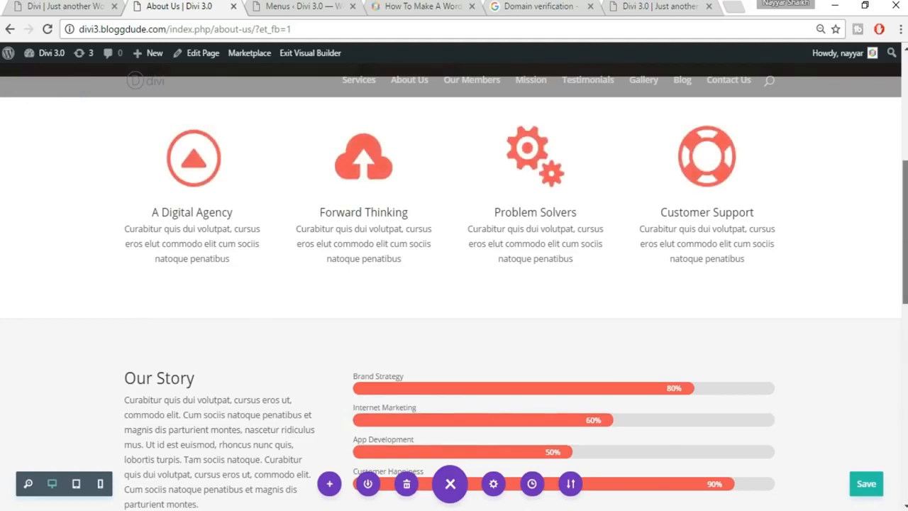
pyautogui.scroll(-3, 906, 246)
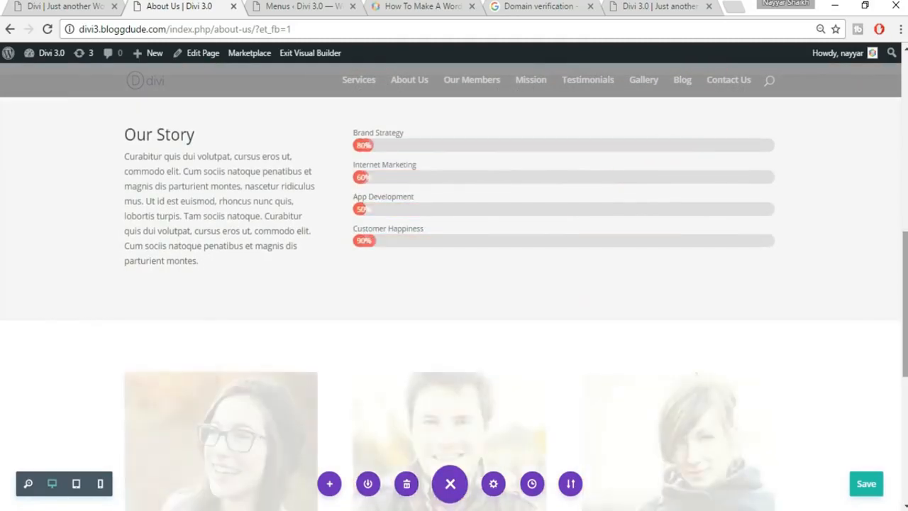
pyautogui.scroll(-2, 866, 472)
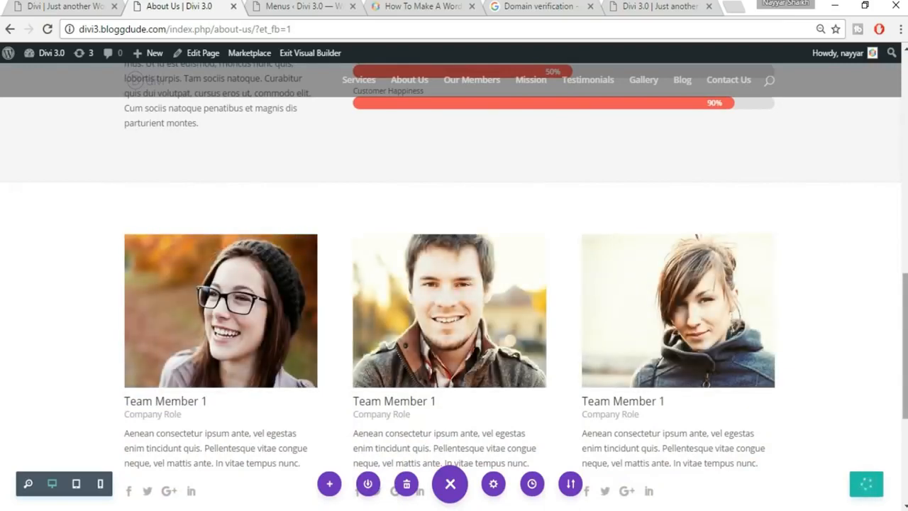
# Step: Scroll to the top of the About Us page and reveal the admin bar's + New dropdown
pyautogui.moveTo(905, 331); pyautogui.dragTo(905, 119)
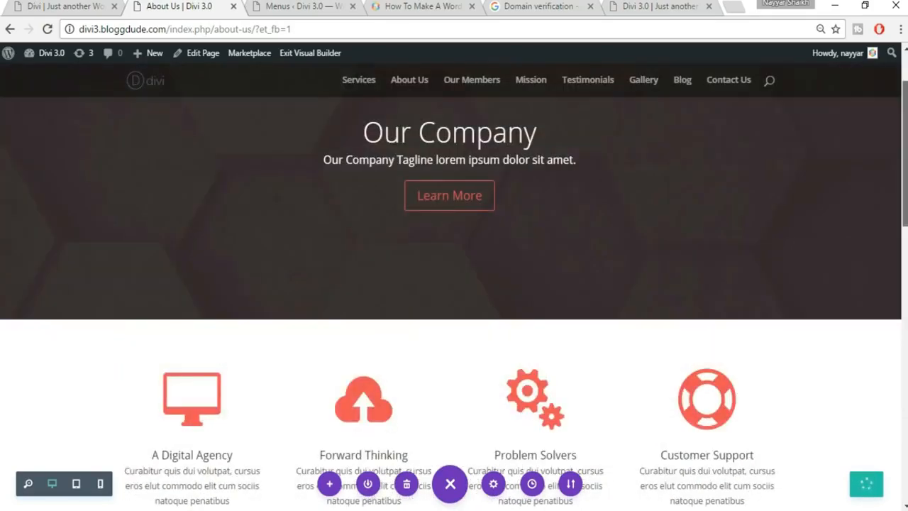
pyautogui.moveTo(318, 136)
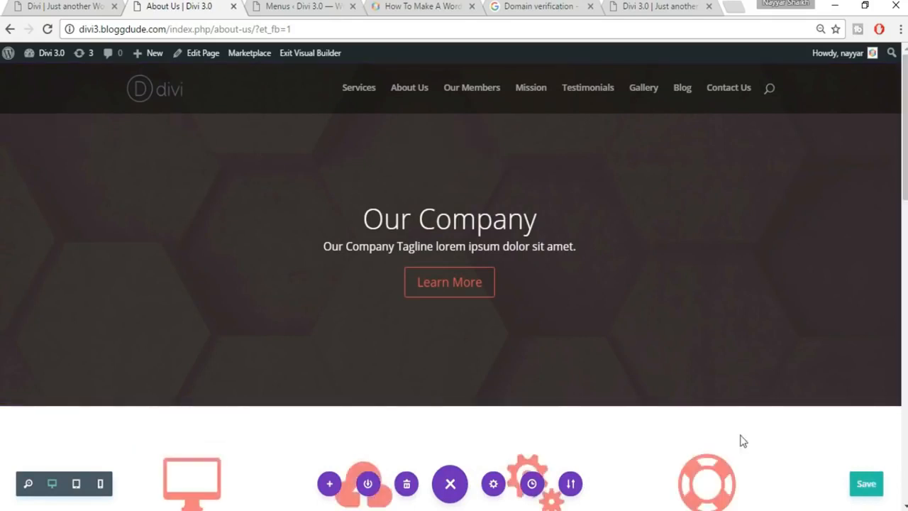
pyautogui.moveTo(905, 186); pyautogui.dragTo(905, 270)
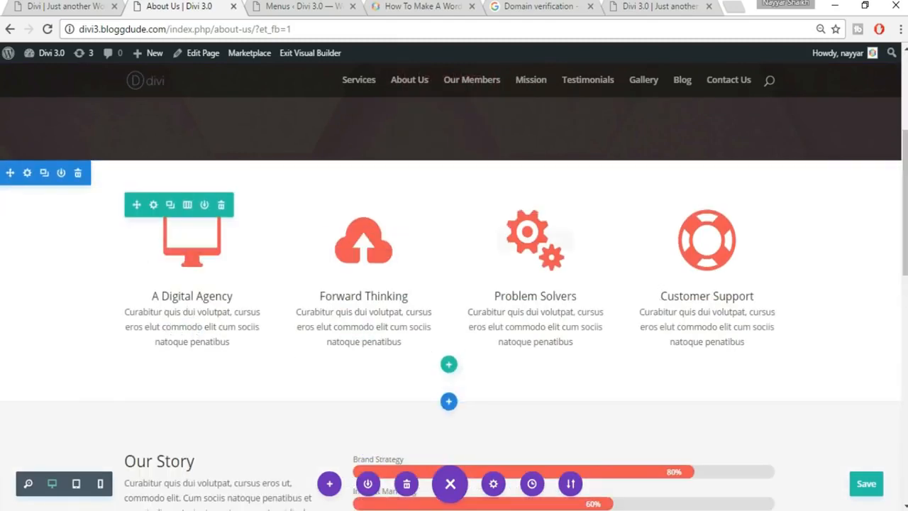
pyautogui.moveTo(905, 234); pyautogui.dragTo(905, 159)
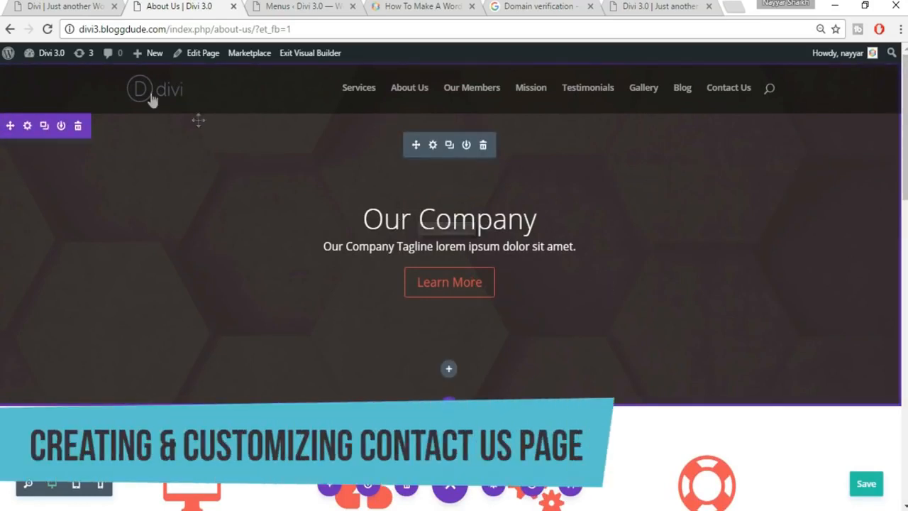
pyautogui.moveTo(157, 68)
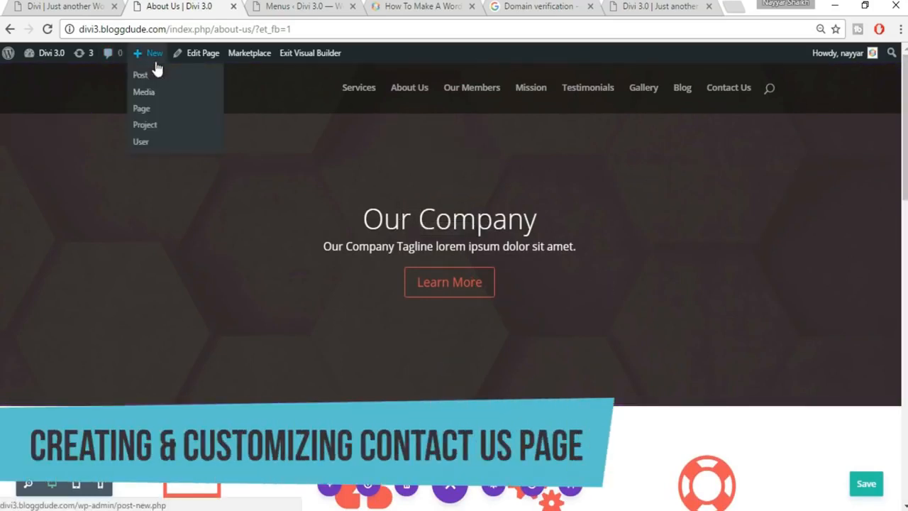
# Step: Add a new page titled 'Contact Us', publish it, and open its /contact-us/ page
pyautogui.click(147, 107)
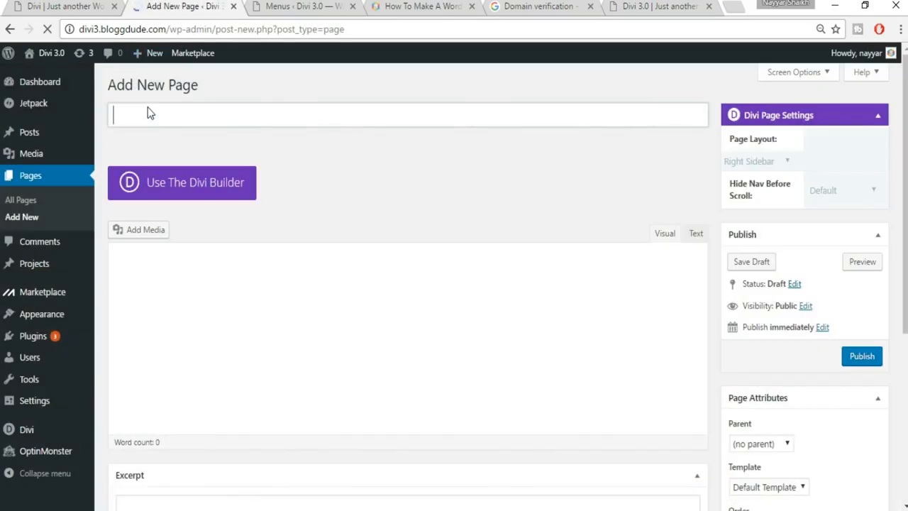
pyautogui.write('Contact Us')
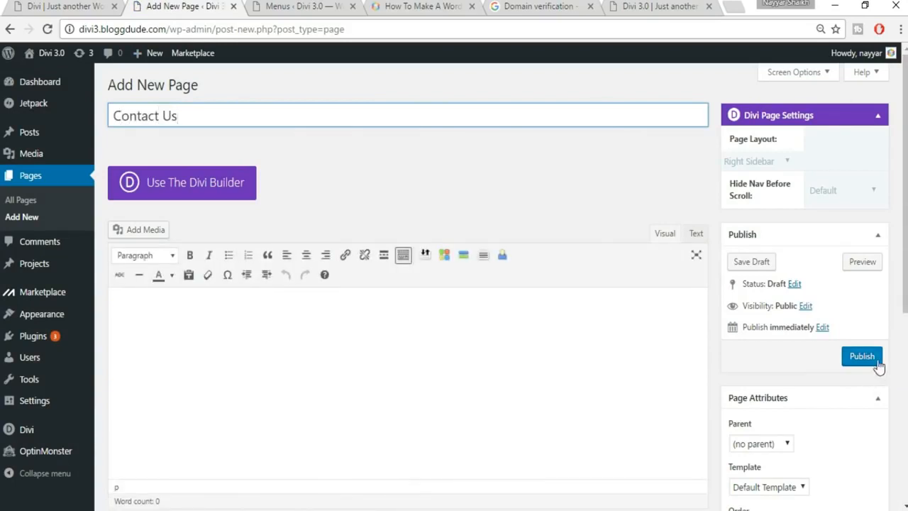
pyautogui.click(877, 362)
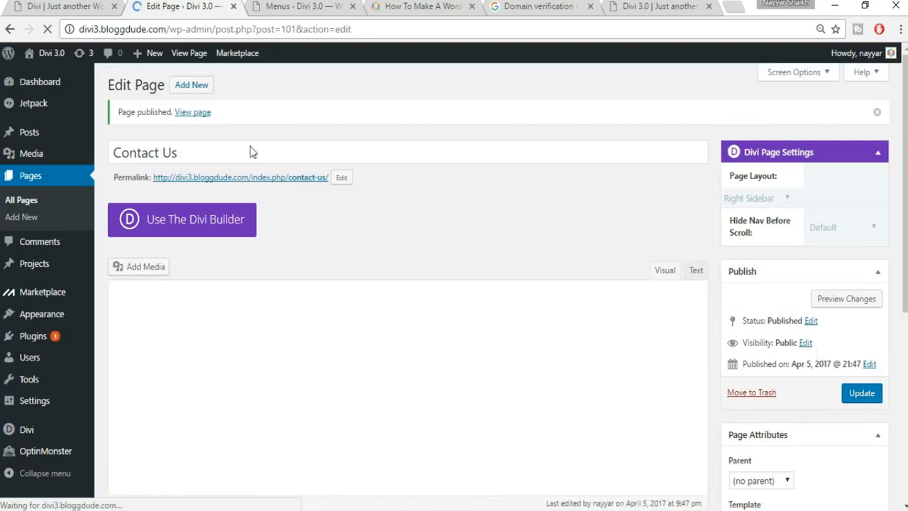
pyautogui.click(190, 113)
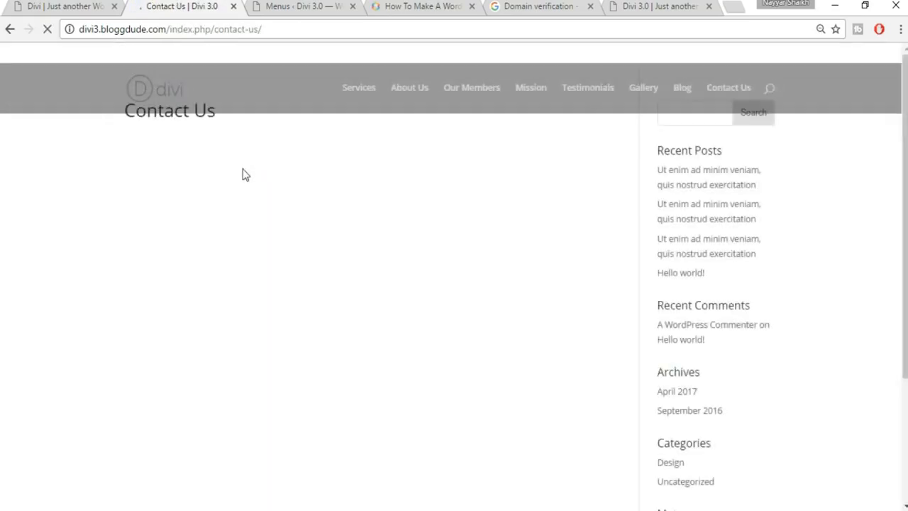
# Step: Enable the Visual Builder and import the saved Contact-Us layout JSON via Portability
pyautogui.click(340, 55)
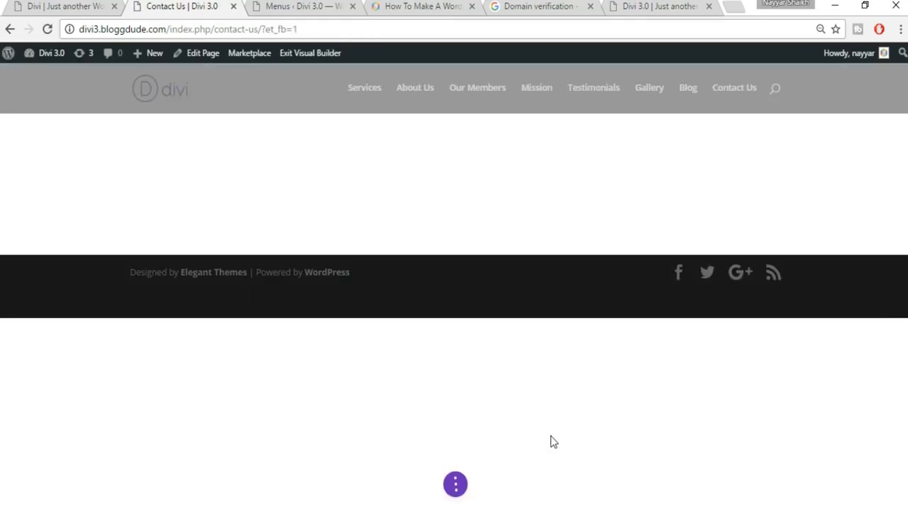
pyautogui.click(450, 484)
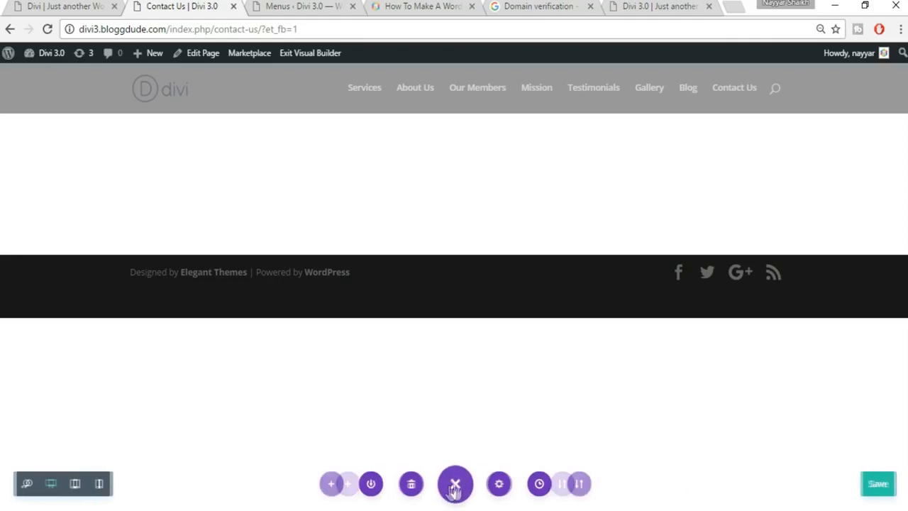
pyautogui.click(576, 483)
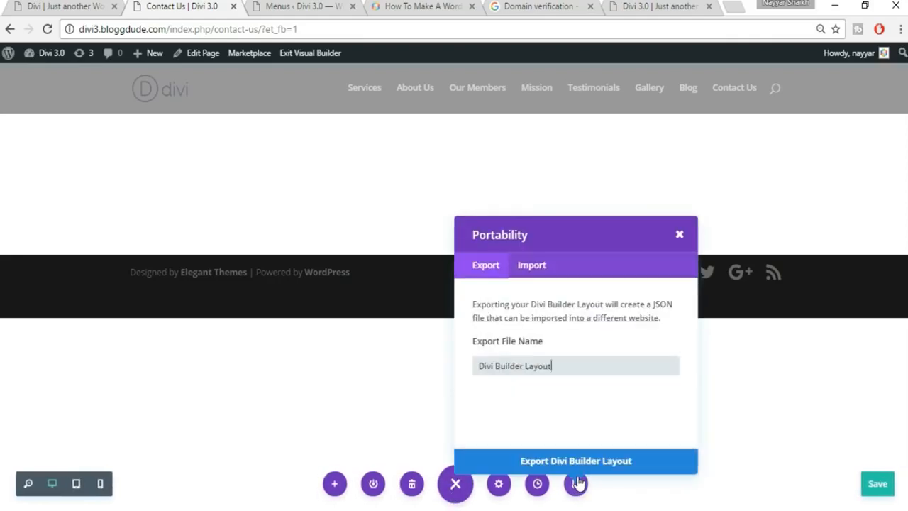
pyautogui.click(537, 267)
pyautogui.click(606, 348)
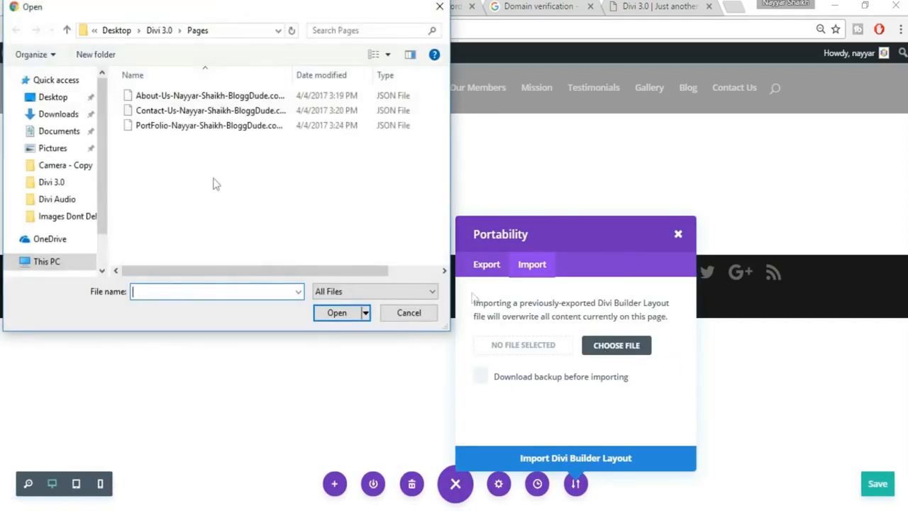
pyautogui.click(168, 114)
pyautogui.click(337, 313)
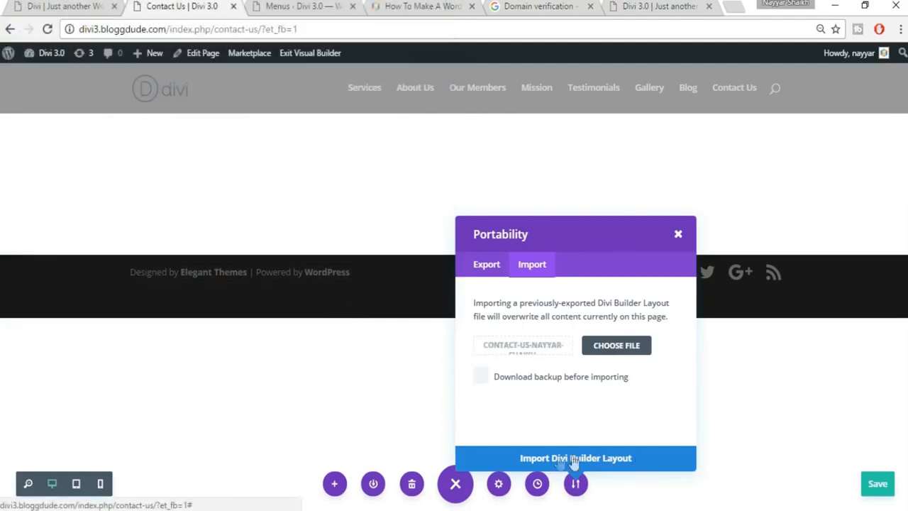
pyautogui.click(555, 459)
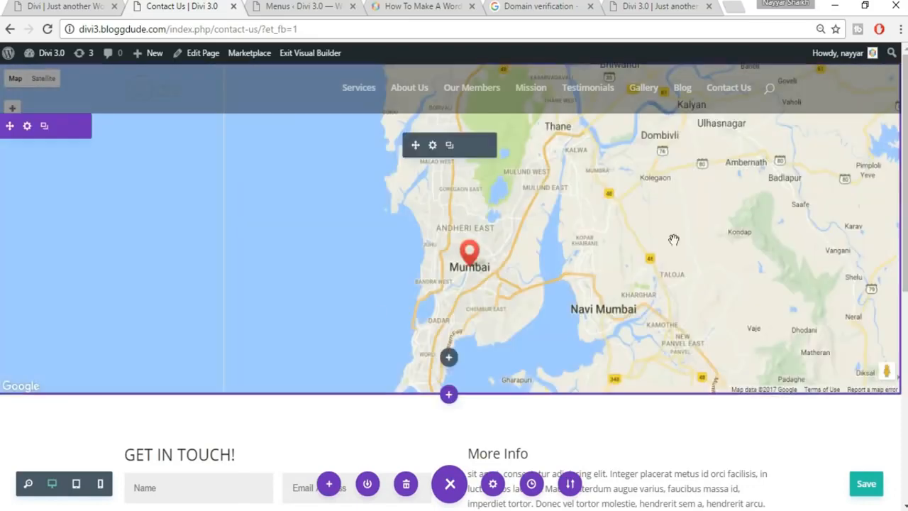
pyautogui.moveTo(903, 285); pyautogui.dragTo(903, 426)
pyautogui.scroll(4, 901, 429)
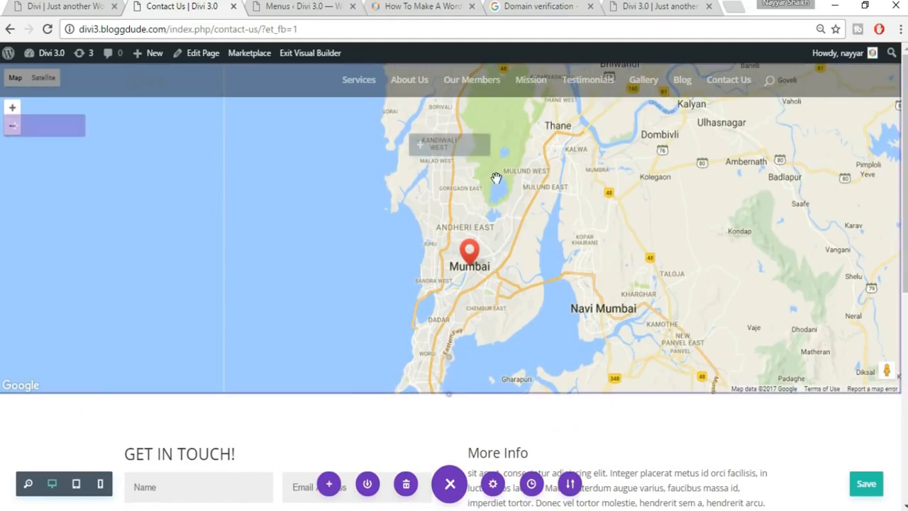
pyautogui.click(433, 145)
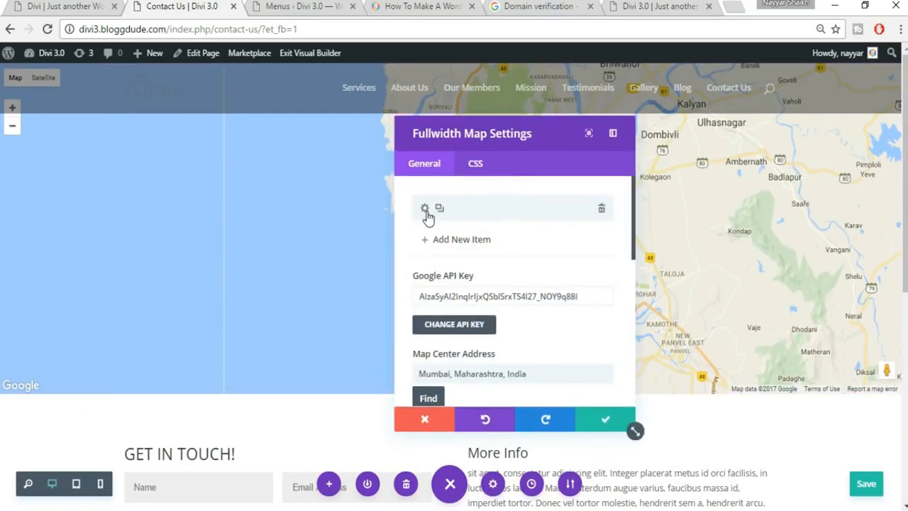
pyautogui.click(425, 209)
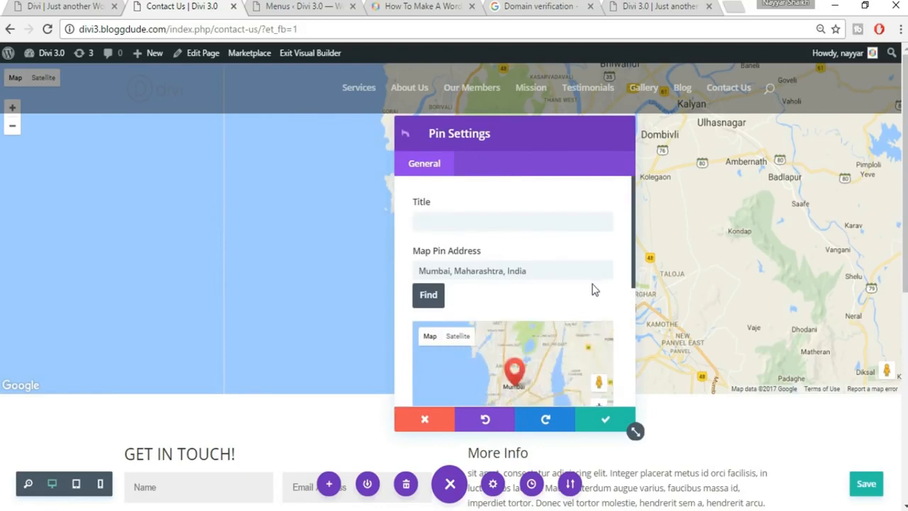
pyautogui.scroll(-1, 539, 280)
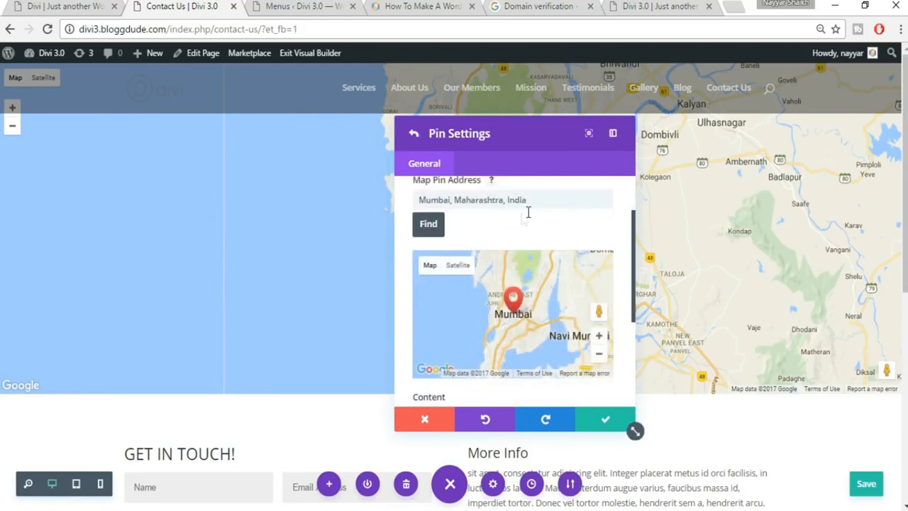
pyautogui.scroll(-2, 627, 263)
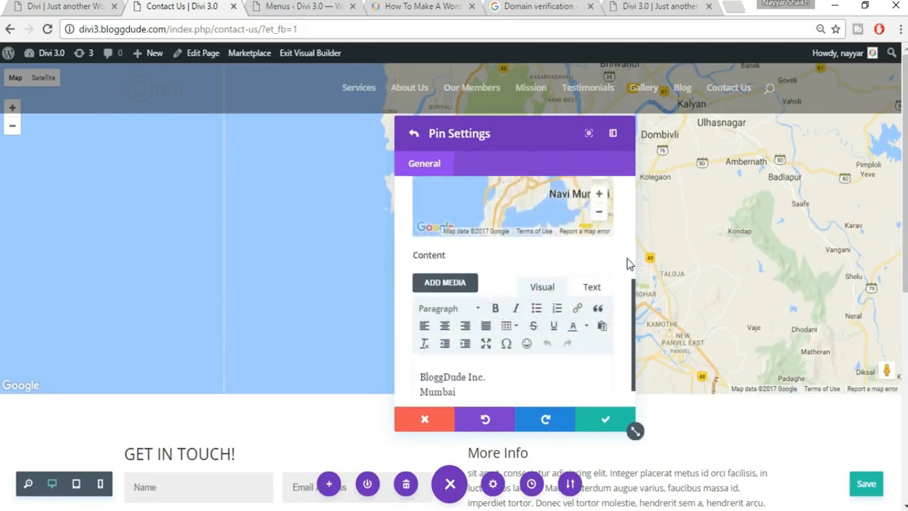
pyautogui.scroll(2, 627, 262)
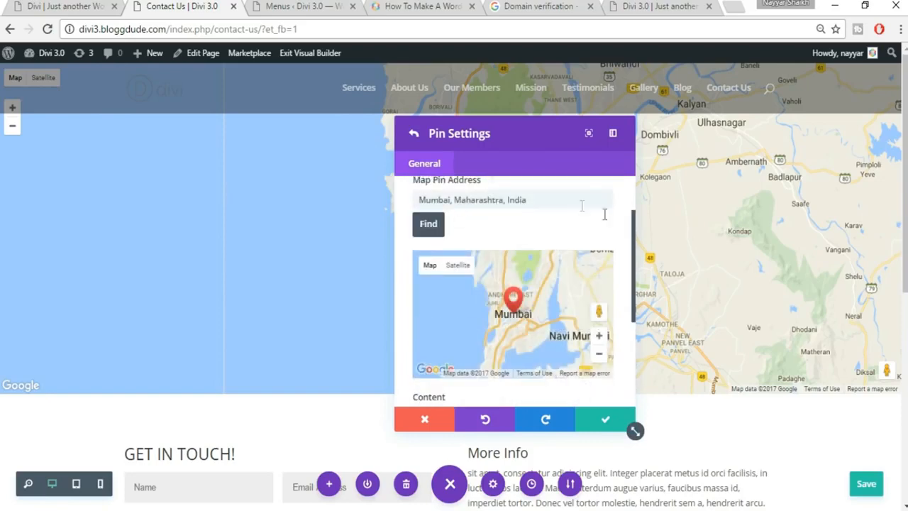
pyautogui.scroll(-2, 624, 240)
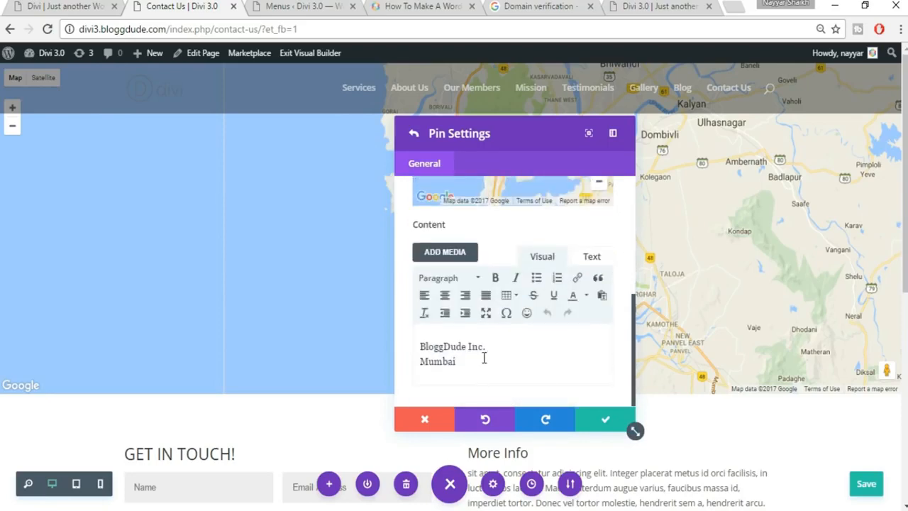
pyautogui.moveTo(484, 358); pyautogui.dragTo(429, 339)
pyautogui.click(412, 139)
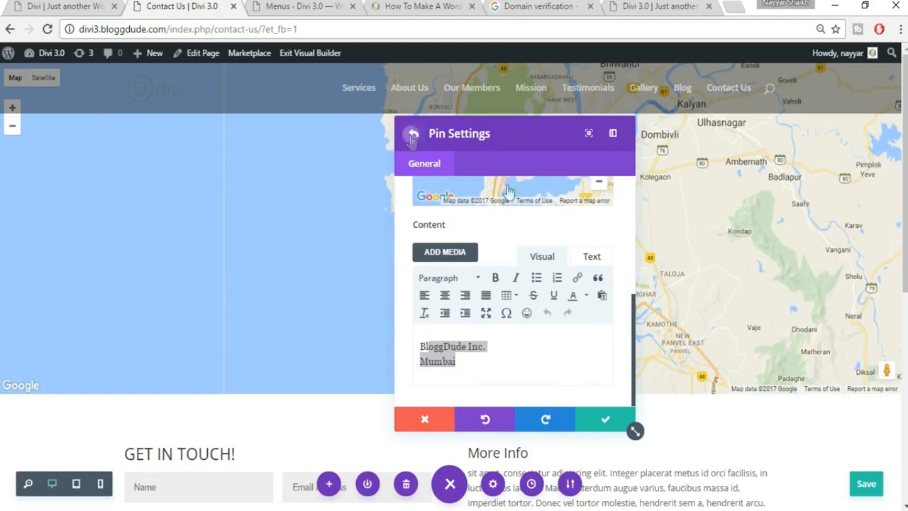
pyautogui.scroll(-1, 614, 319)
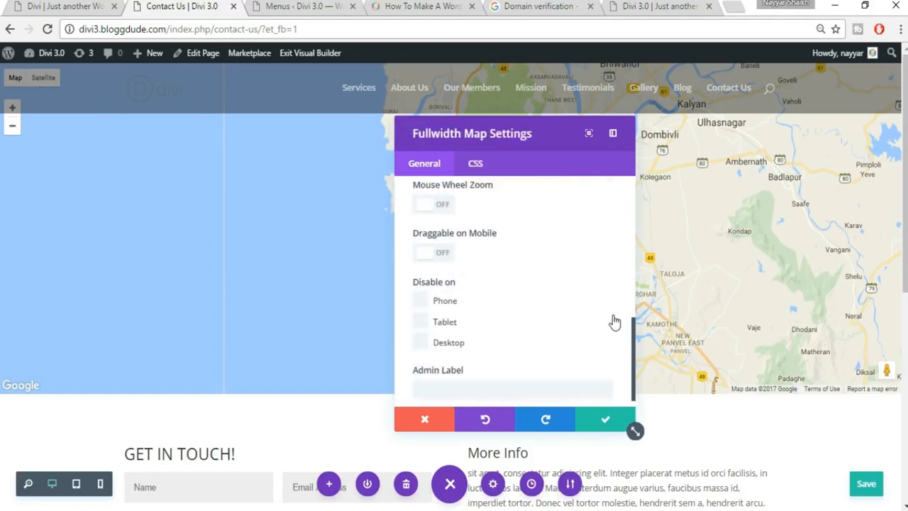
pyautogui.click(604, 419)
pyautogui.scroll(-3, 650, 401)
pyautogui.scroll(-1, 651, 402)
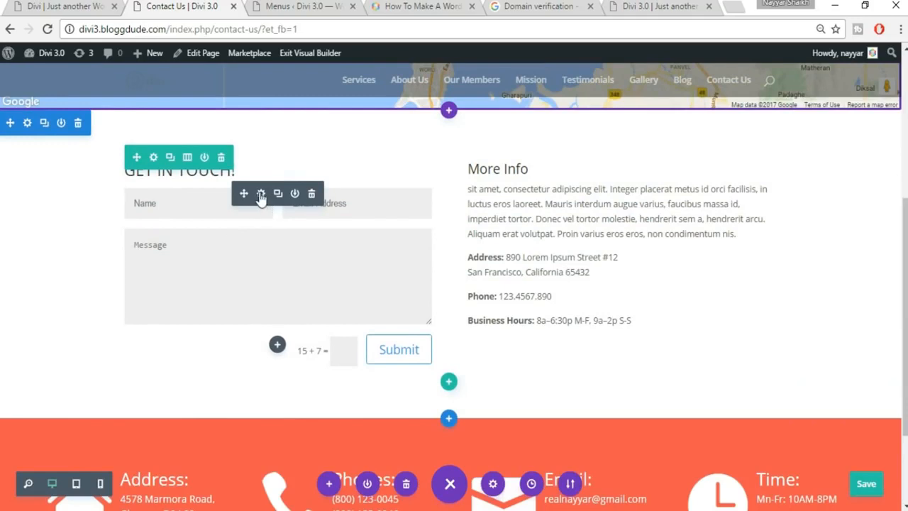
pyautogui.click(260, 193)
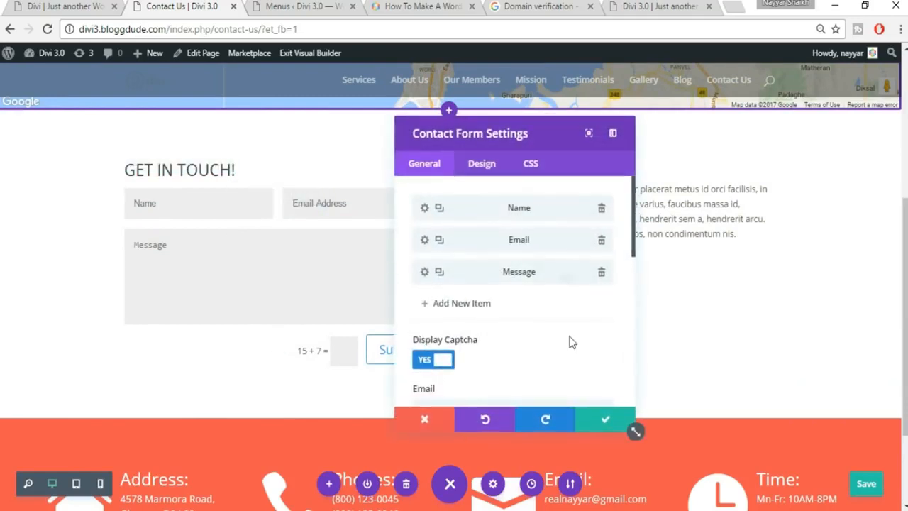
pyautogui.scroll(-1, 572, 344)
pyautogui.scroll(-4, 571, 345)
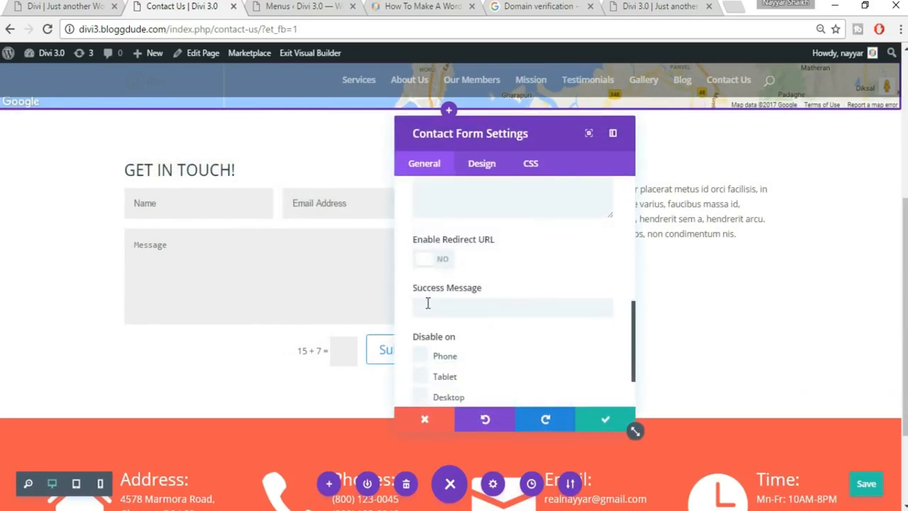
pyautogui.scroll(3, 528, 310)
pyautogui.click(456, 266)
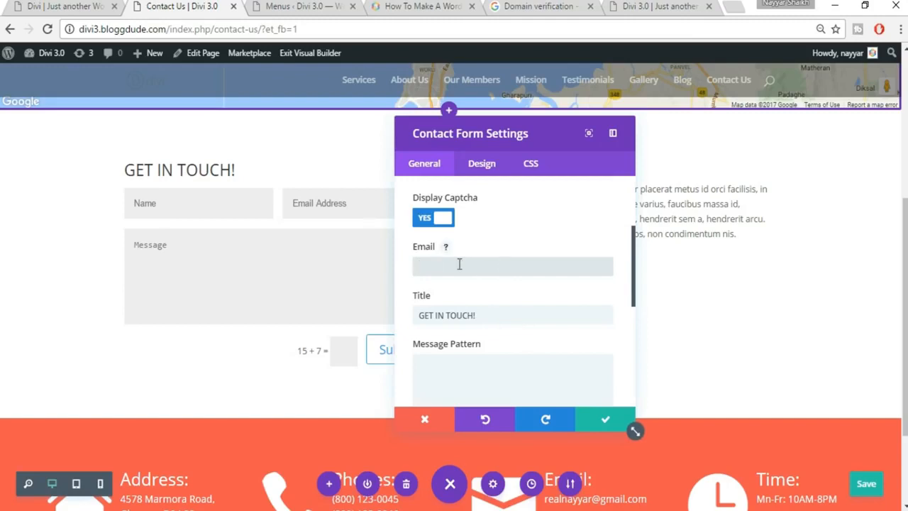
pyautogui.click(602, 424)
pyautogui.moveTo(556, 193); pyautogui.dragTo(728, 234)
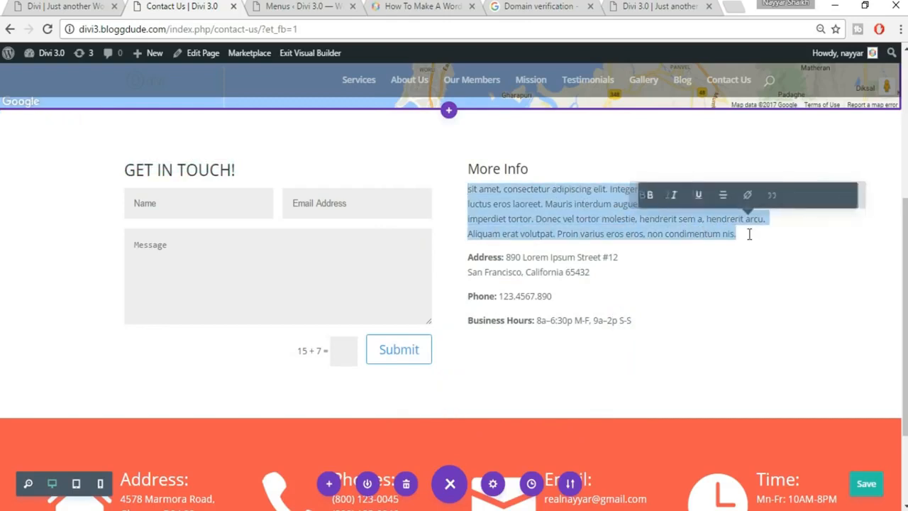
# Step: Undo the trial typing so the More Info paragraph returns to its original placeholder text
pyautogui.write('nayavshabvjhb')
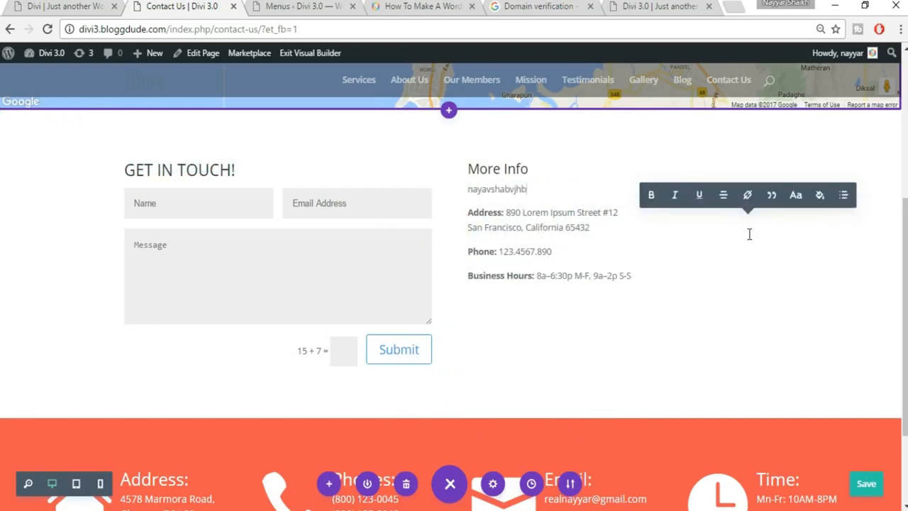
pyautogui.hotkey('ctrl', 'a')
pyautogui.write('z')
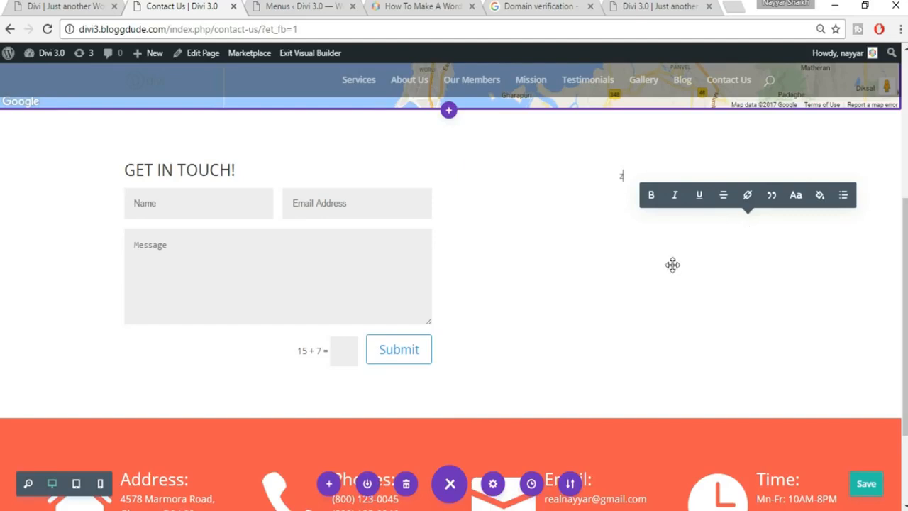
pyautogui.hotkey('ctrl', 'z')
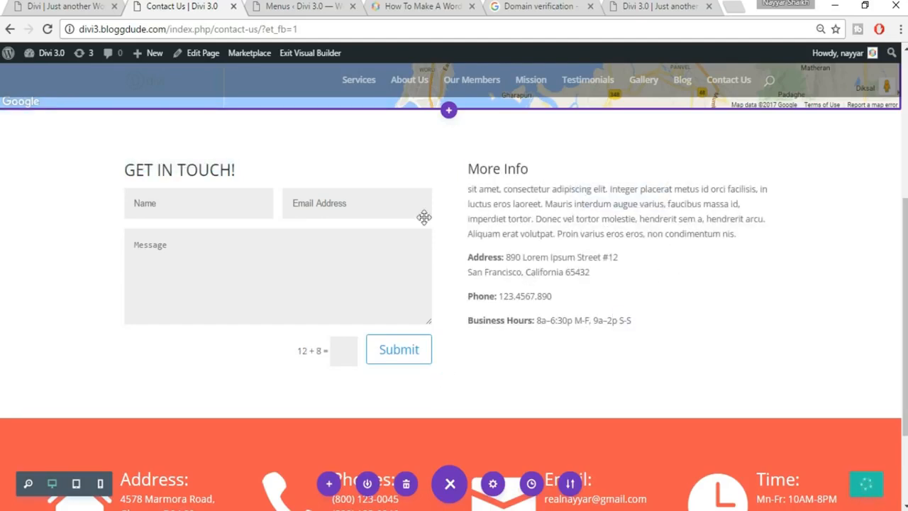
pyautogui.scroll(4, 504, 274)
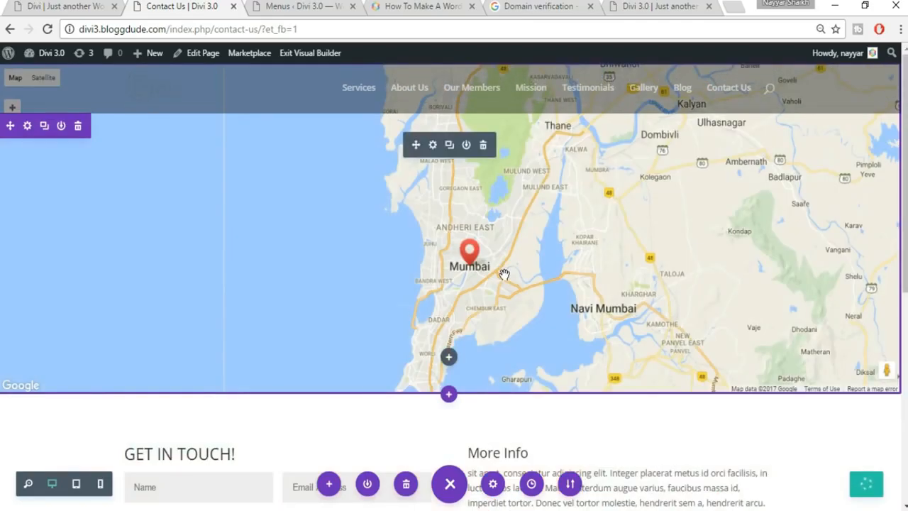
pyautogui.scroll(-6, 507, 302)
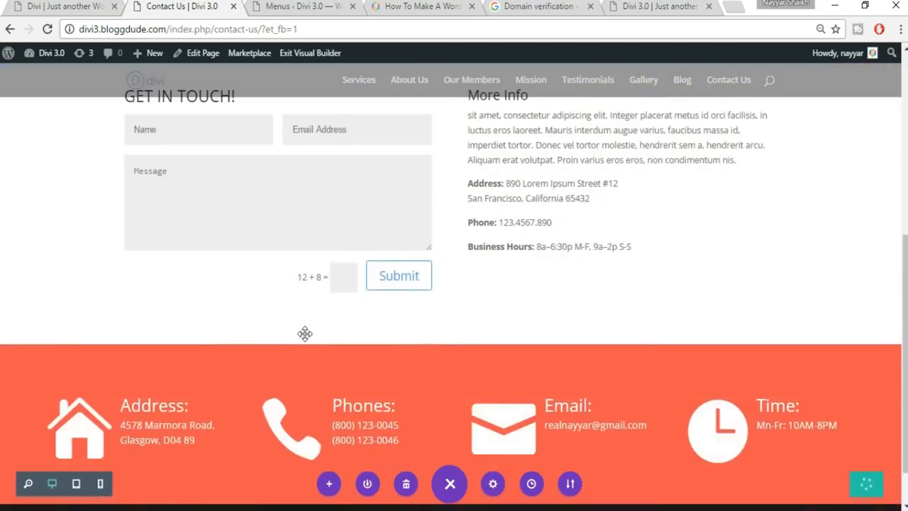
pyautogui.scroll(4, 525, 252)
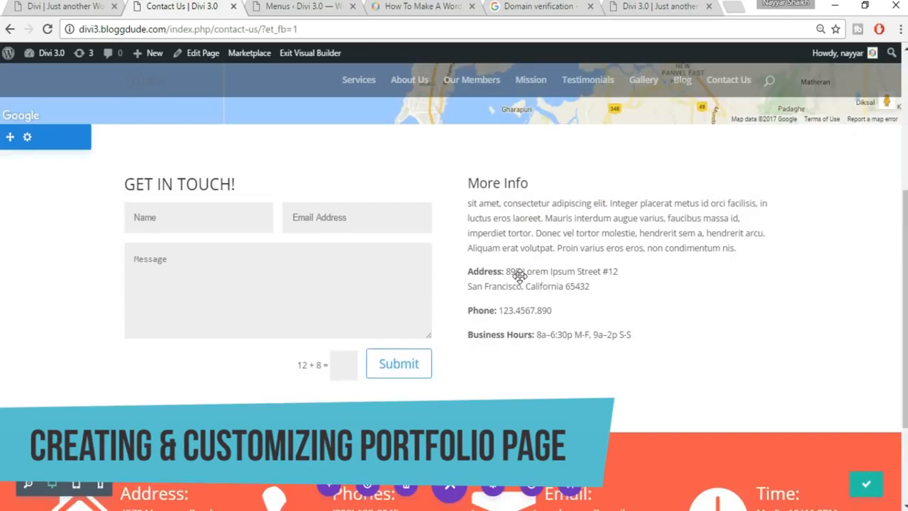
pyautogui.scroll(1, 519, 276)
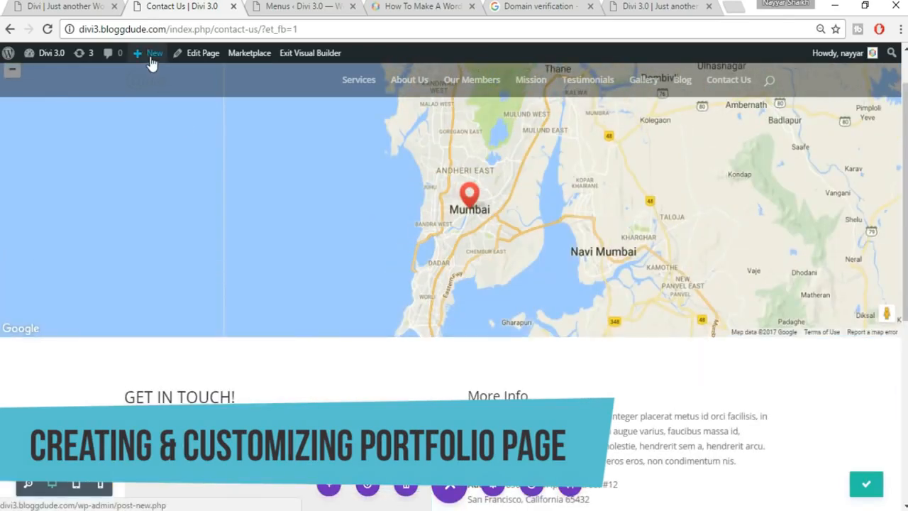
# Step: Create and publish a new page titled 'Portfolio', then view it in the Divi Visual Builder
pyautogui.moveTo(149, 65)
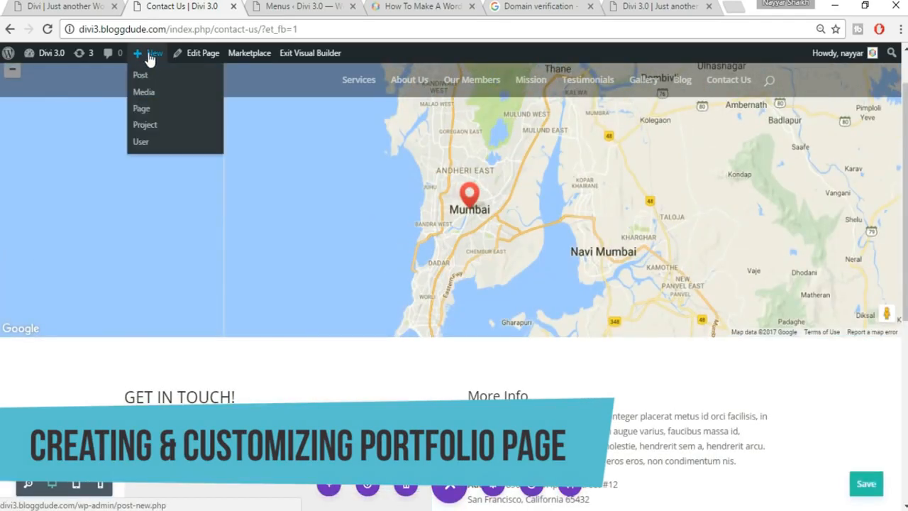
pyautogui.click(141, 108)
pyautogui.write('Portfolio')
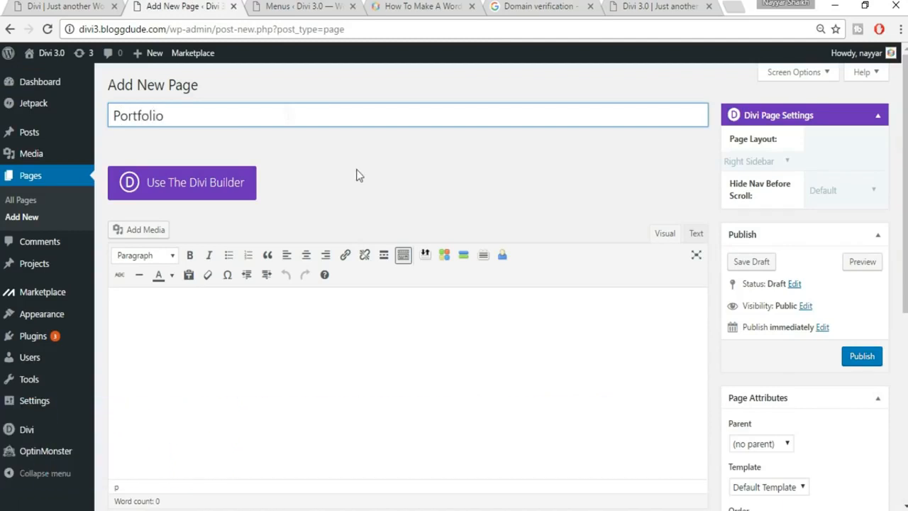
pyautogui.click(871, 359)
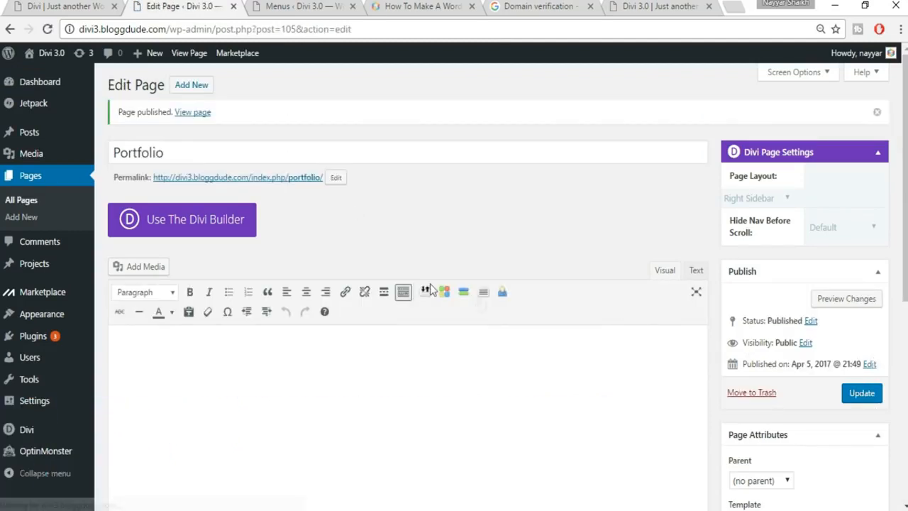
pyautogui.click(193, 112)
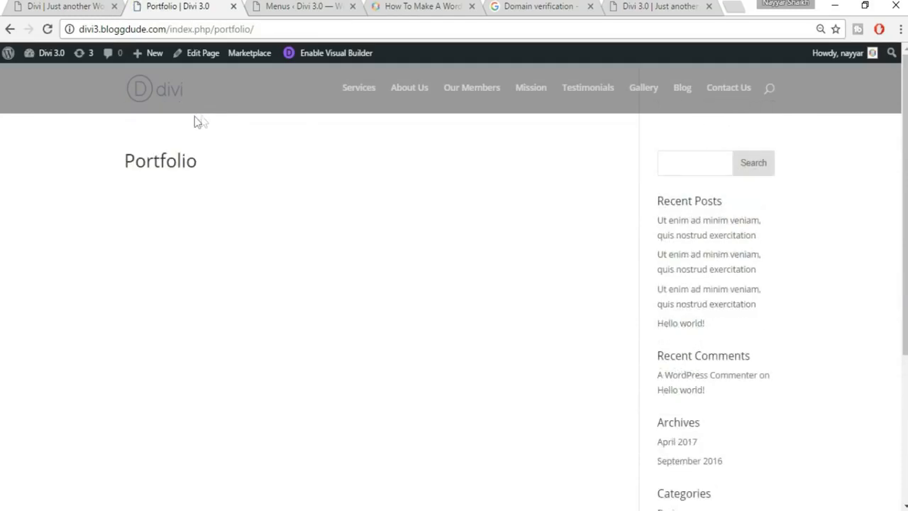
pyautogui.click(320, 57)
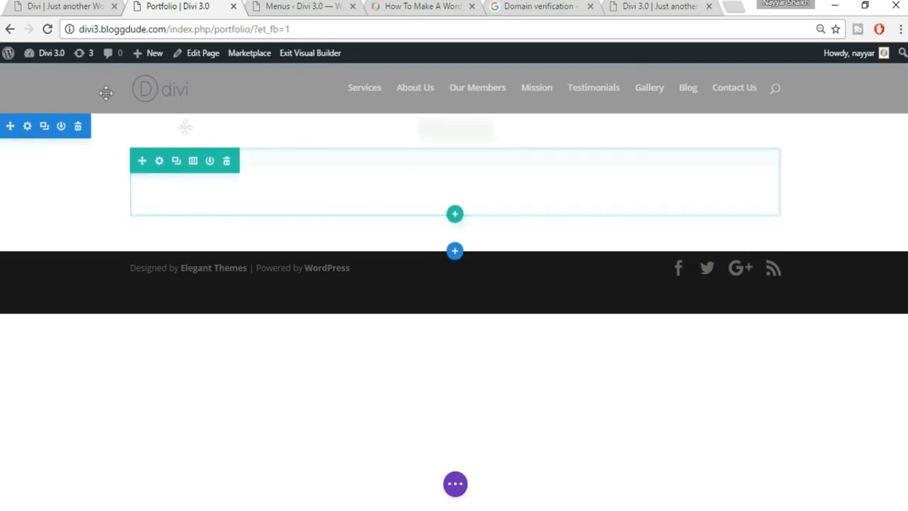
pyautogui.click(455, 484)
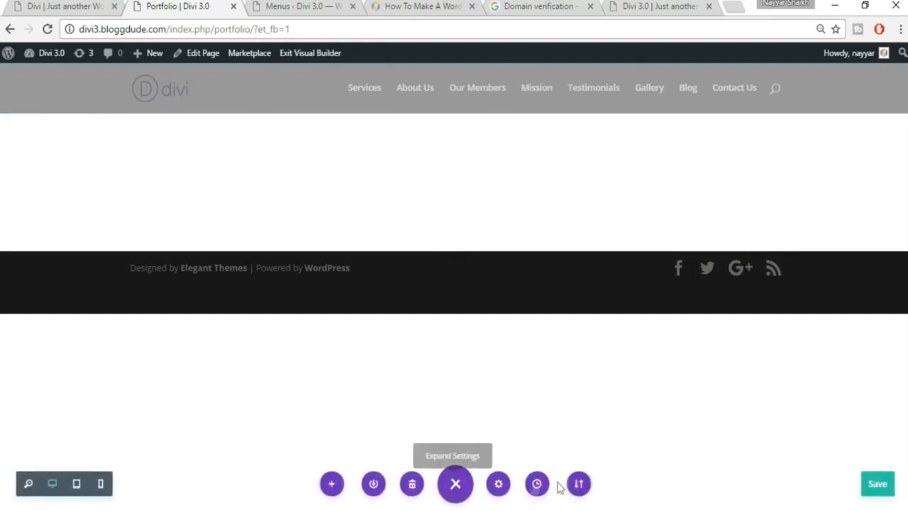
pyautogui.click(576, 485)
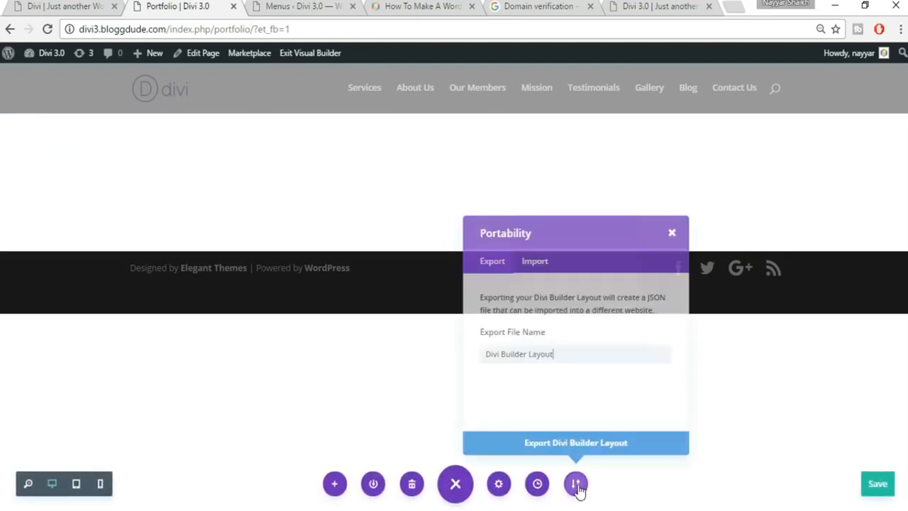
pyautogui.click(533, 267)
pyautogui.click(616, 346)
pyautogui.click(206, 128)
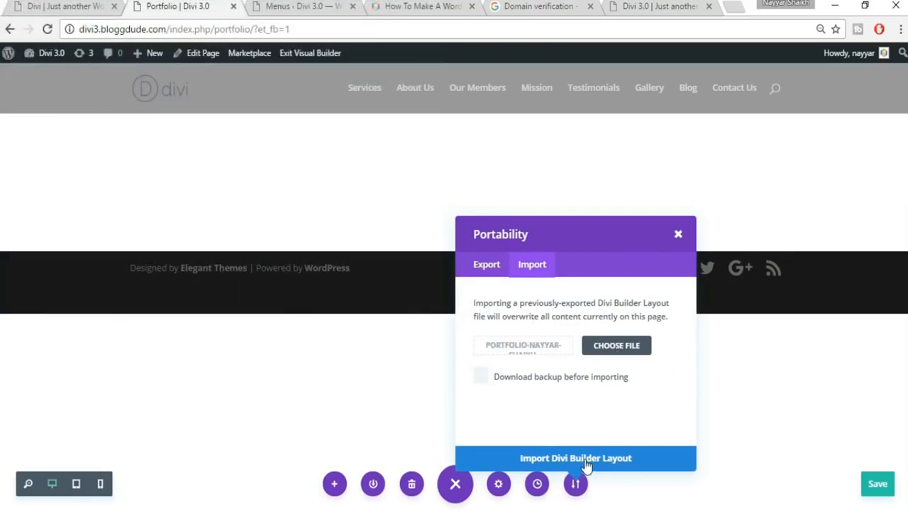
pyautogui.click(581, 460)
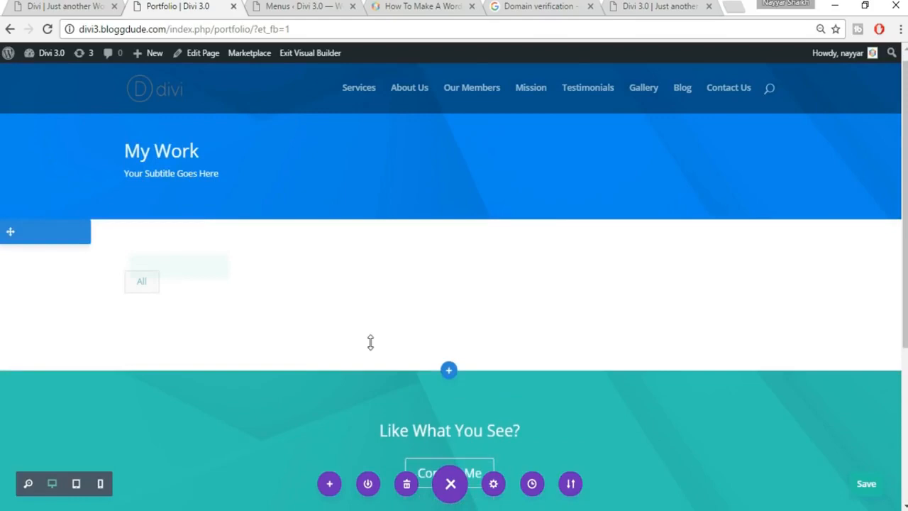
pyautogui.scroll(-3, 281, 213)
pyautogui.scroll(1, 332, 261)
pyautogui.scroll(-2, 333, 261)
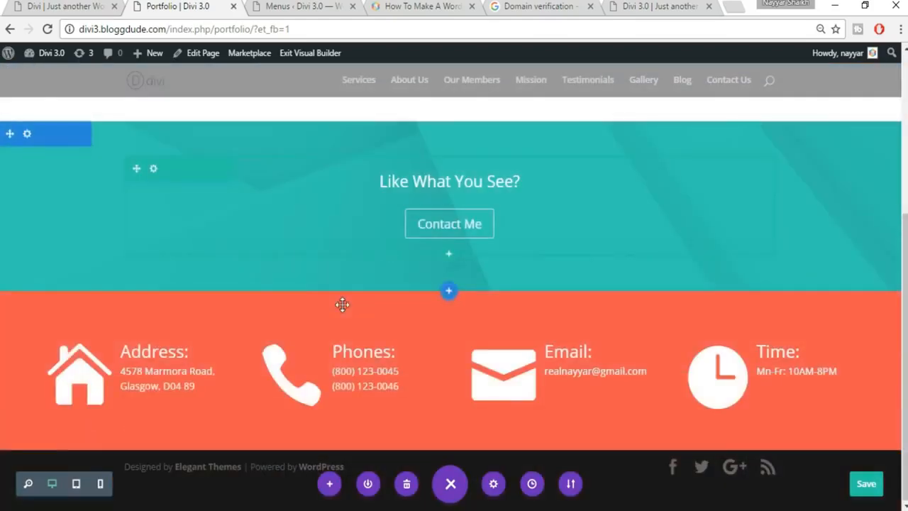
pyautogui.scroll(4, 339, 304)
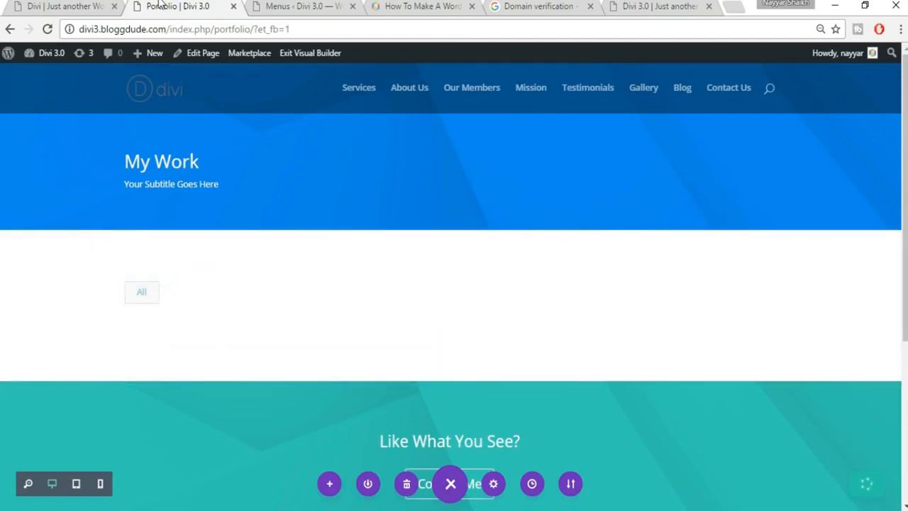
# Step: Exit the Visual Builder and open a new Project form in a separate tab
pyautogui.click(304, 55)
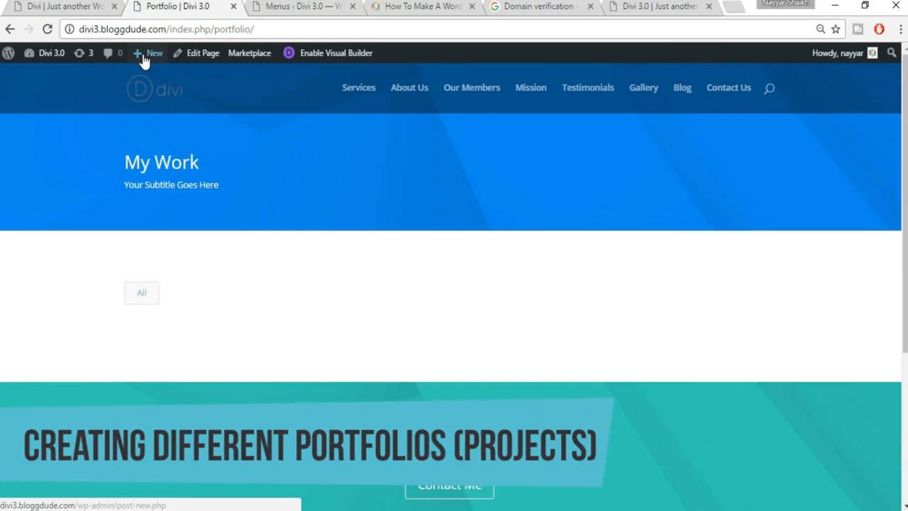
pyautogui.moveTo(144, 61)
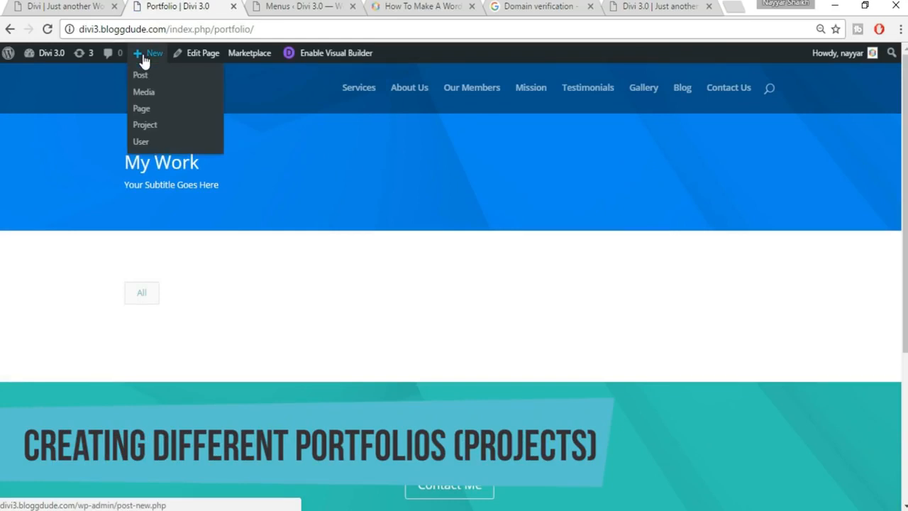
pyautogui.rightClick(156, 133)
pyautogui.click(170, 137)
pyautogui.click(280, 6)
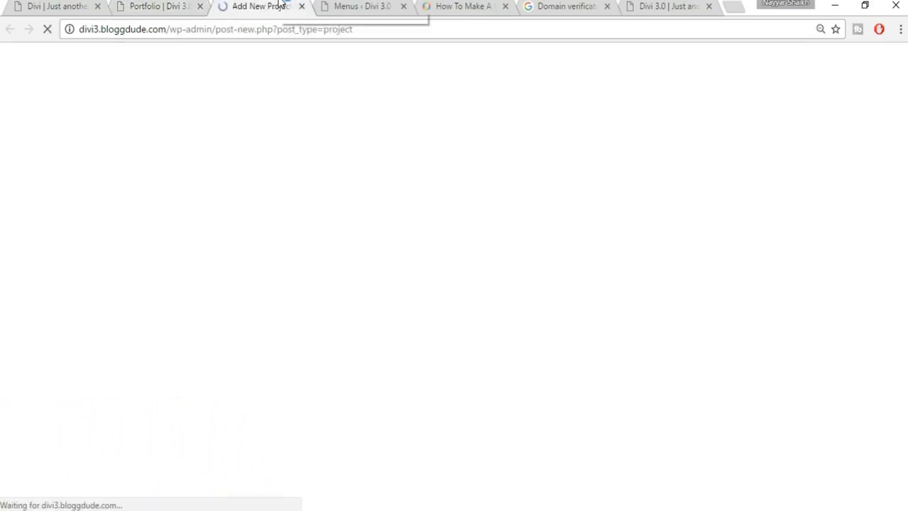
# Step: Review the demo site's Portfolio page with its Branding, Icons, Illustrations, Logos and Web Design filters
pyautogui.click(189, 6)
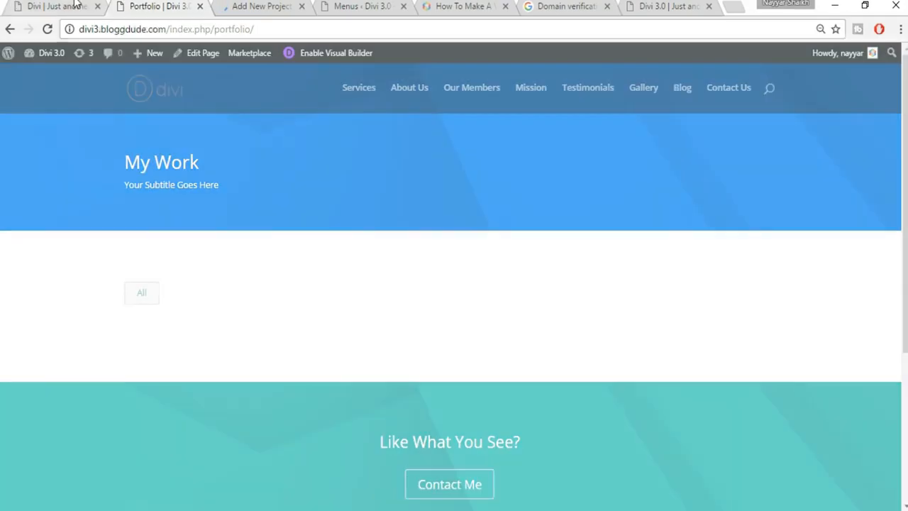
pyautogui.click(75, 6)
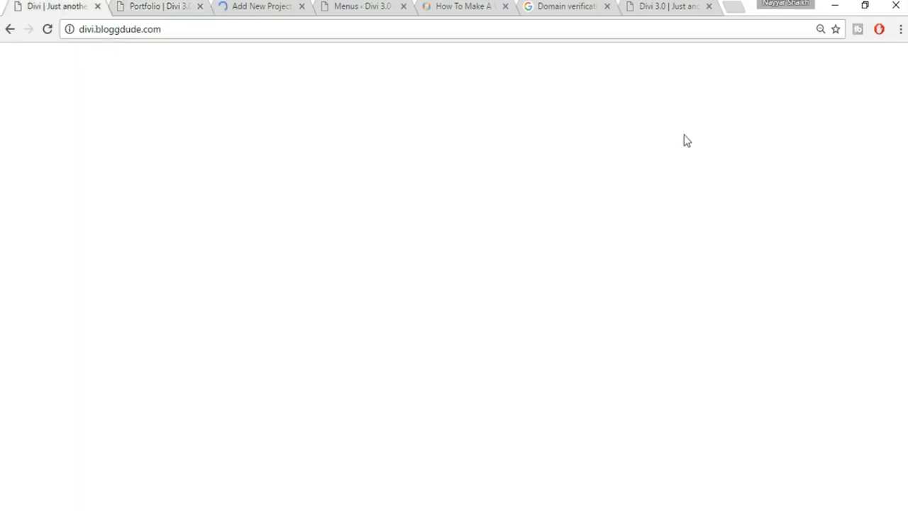
pyautogui.moveTo(743, 85)
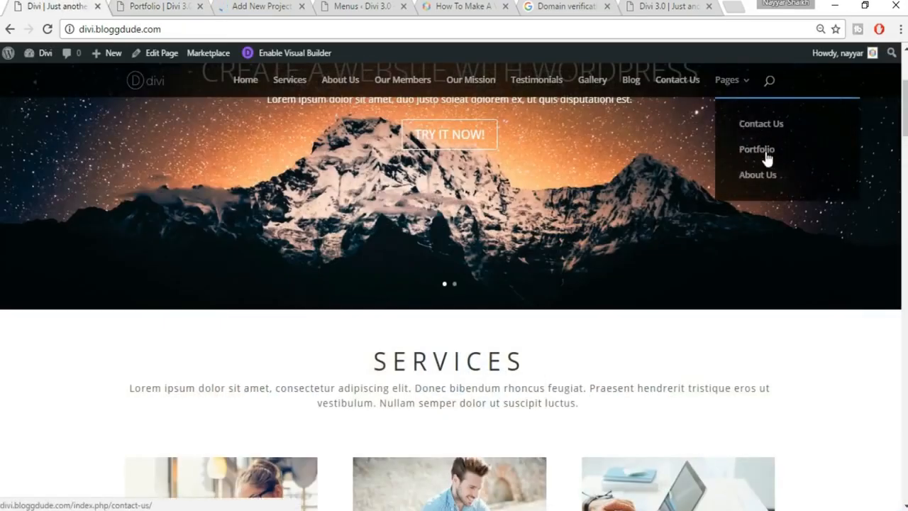
pyautogui.click(756, 149)
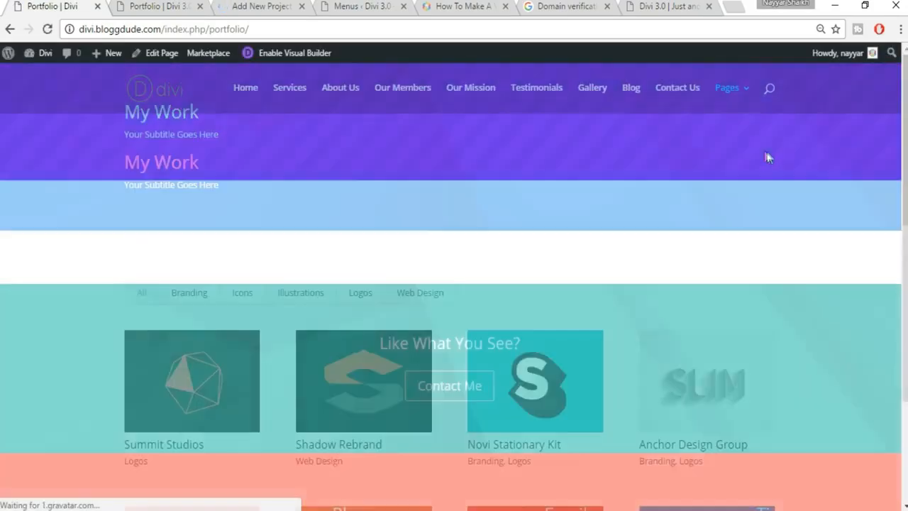
pyautogui.scroll(-5, 851, 236)
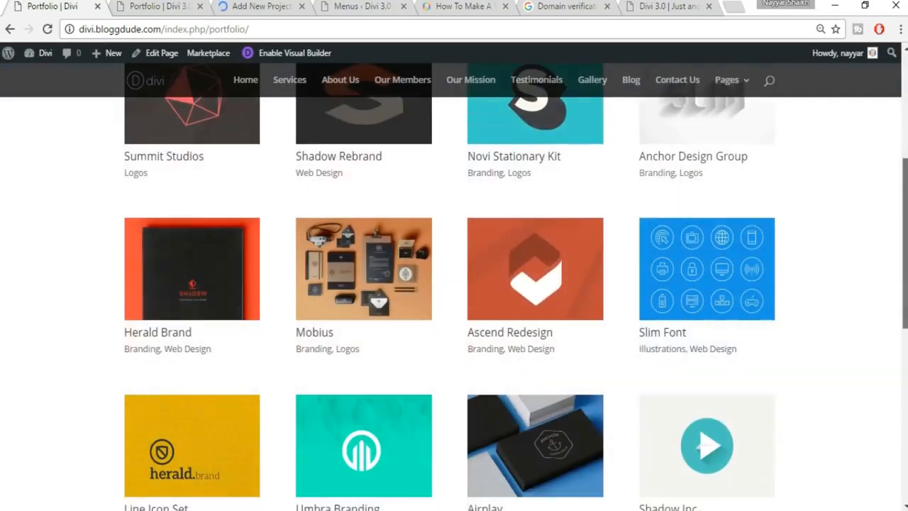
pyautogui.scroll(-2, 454, 283)
pyautogui.scroll(7, 454, 284)
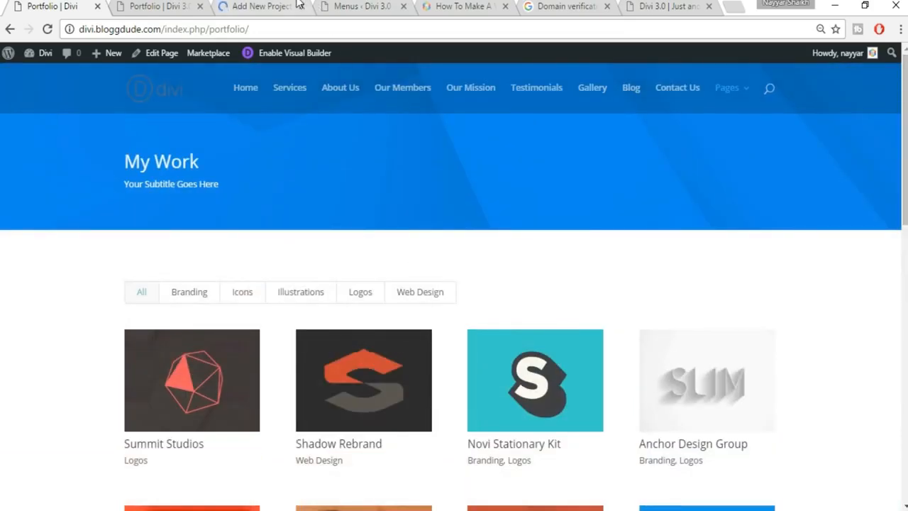
pyautogui.click(298, 4)
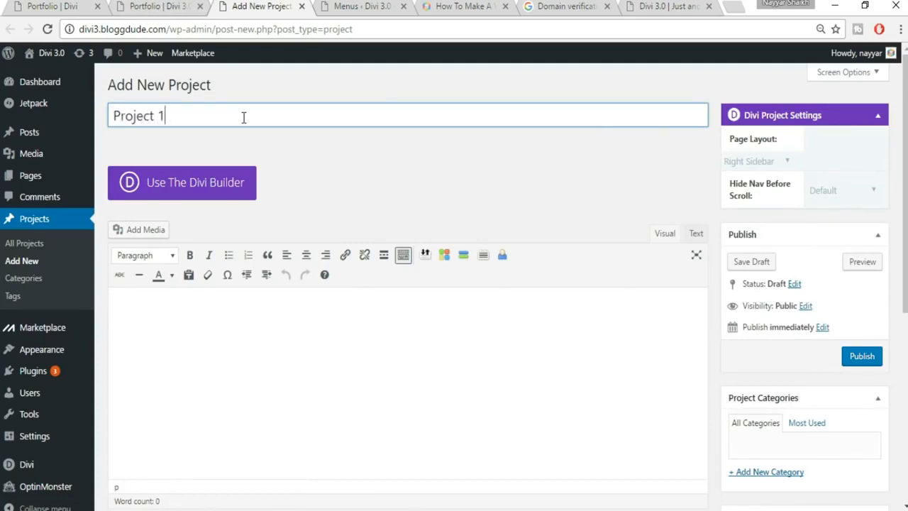
# Step: Add a new project category named 'Portfolio 1'
pyautogui.scroll(-3, 497, 284)
pyautogui.click(777, 332)
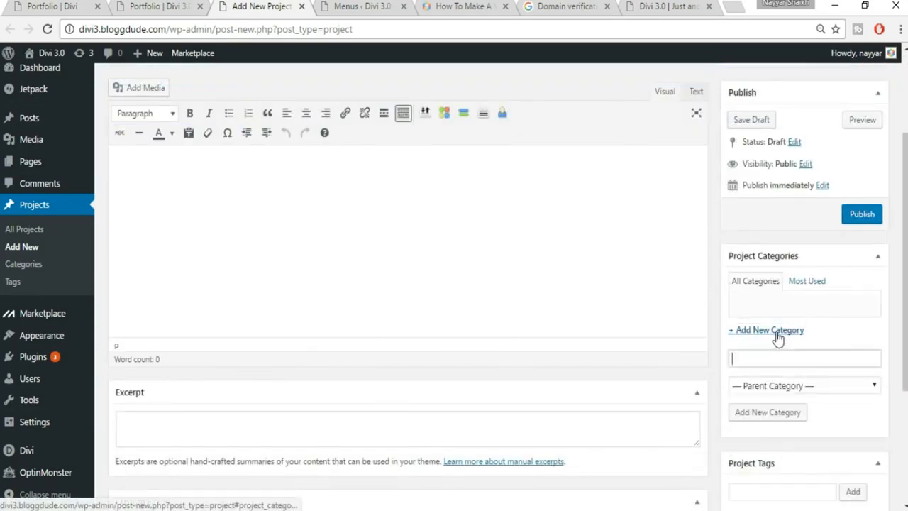
pyautogui.write('Portfolio 1')
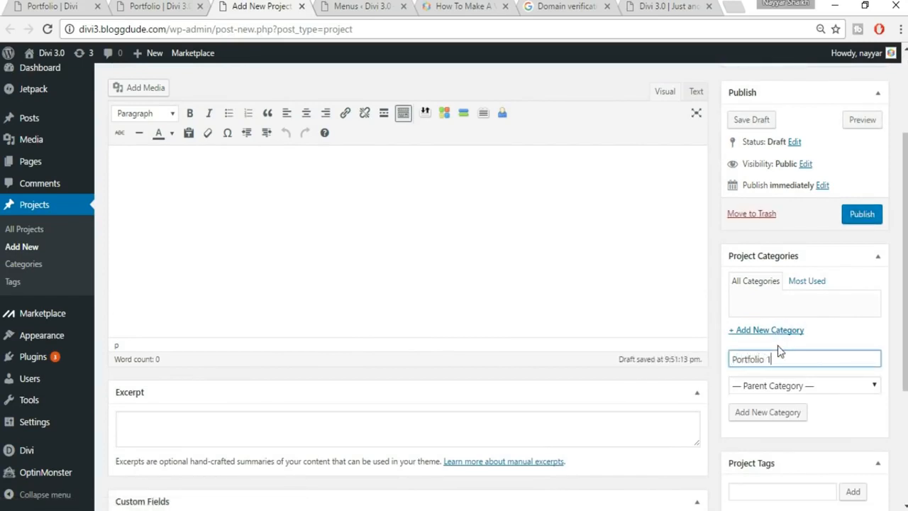
pyautogui.click(775, 414)
pyautogui.click(530, 286)
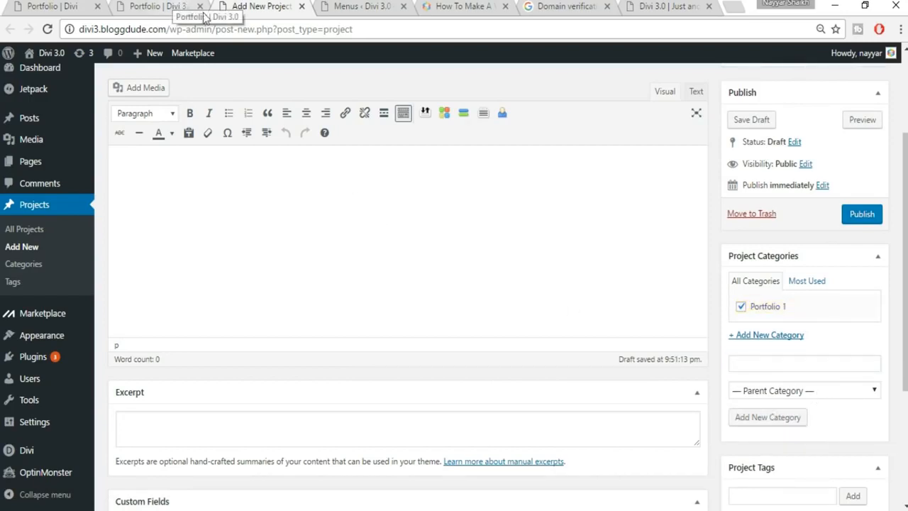
# Step: After checking the demo Portfolio page, set the red polyhedron image as the featured image
pyautogui.click(41, 5)
pyautogui.scroll(-5, 681, 361)
pyautogui.click(256, 5)
pyautogui.click(160, 6)
pyautogui.click(233, 4)
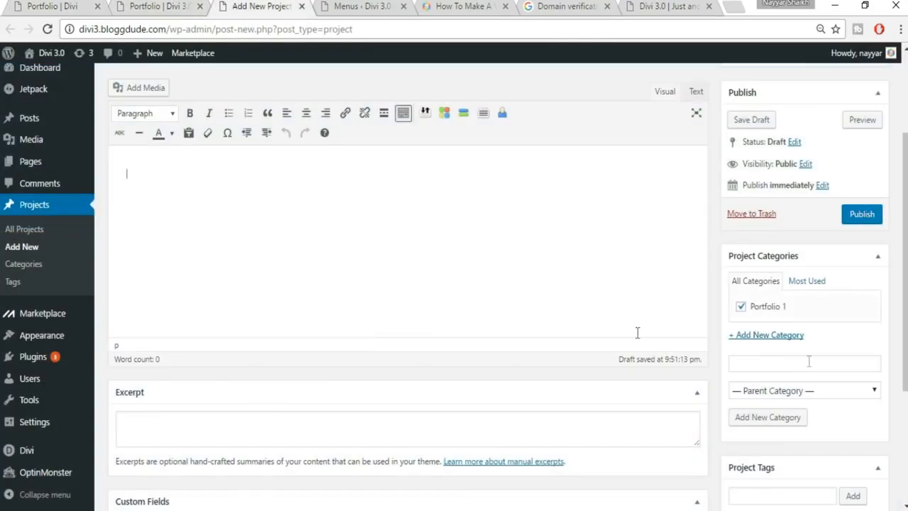
pyautogui.scroll(-3, 815, 363)
pyautogui.click(764, 413)
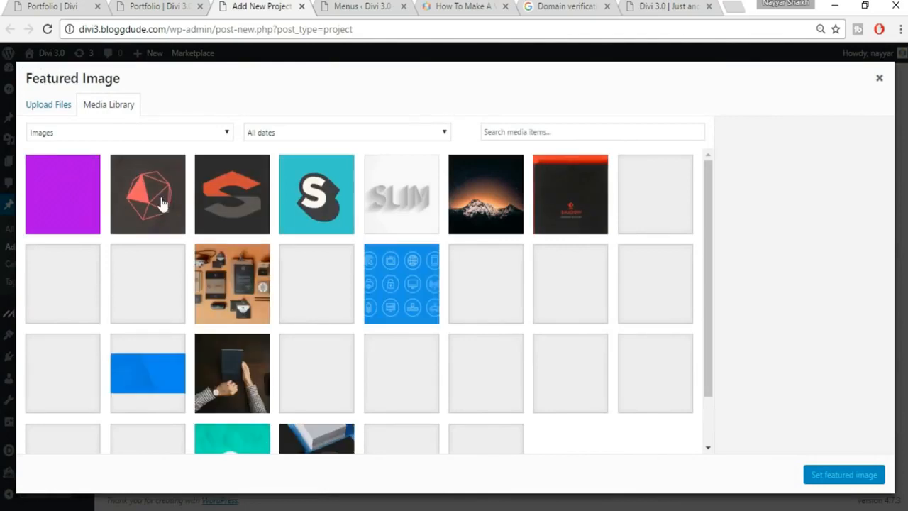
pyautogui.click(163, 203)
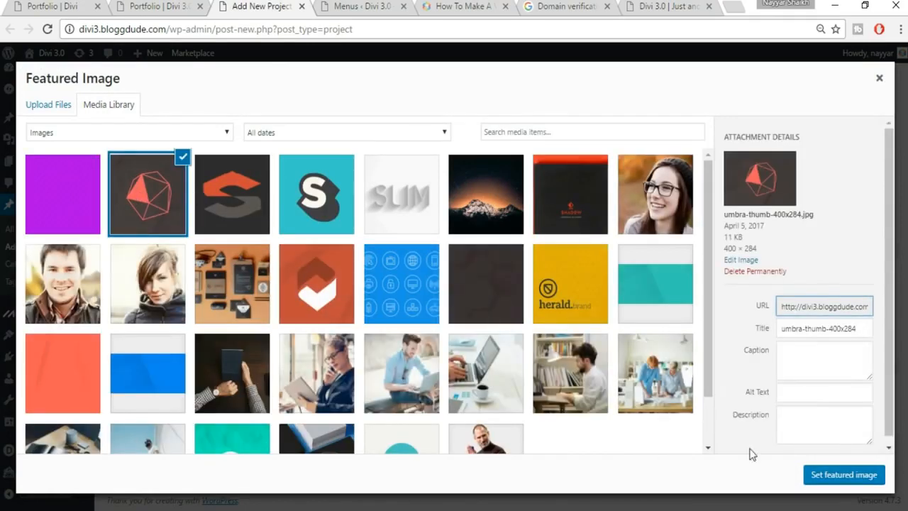
pyautogui.click(821, 475)
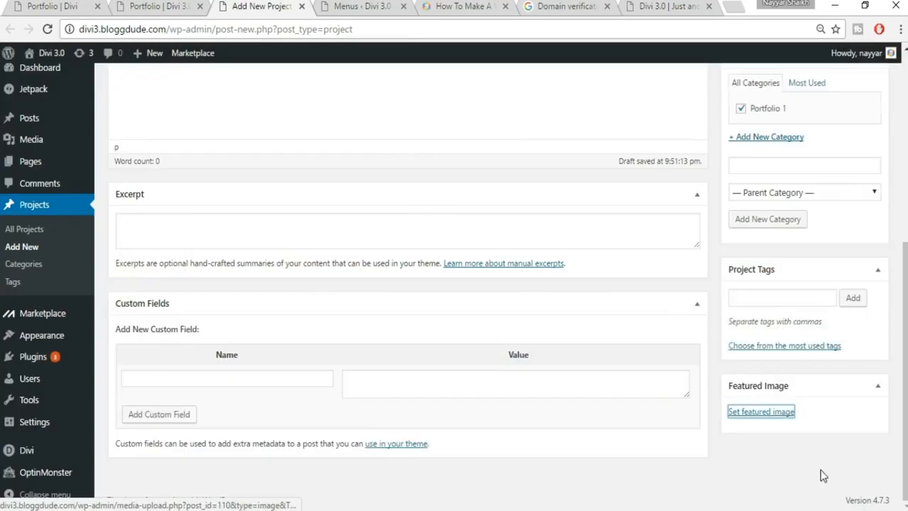
# Step: Publish Project 1 and go to the site's Portfolio page
pyautogui.scroll(4, 787, 414)
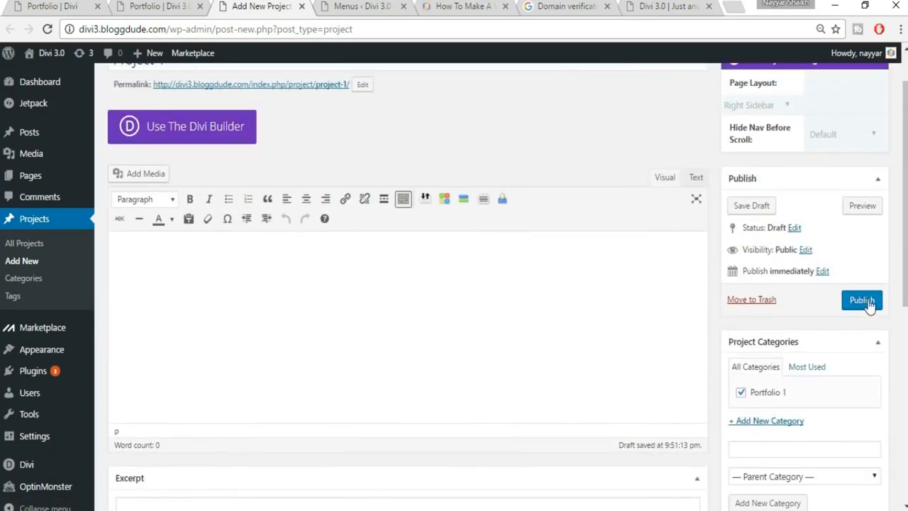
pyautogui.click(868, 301)
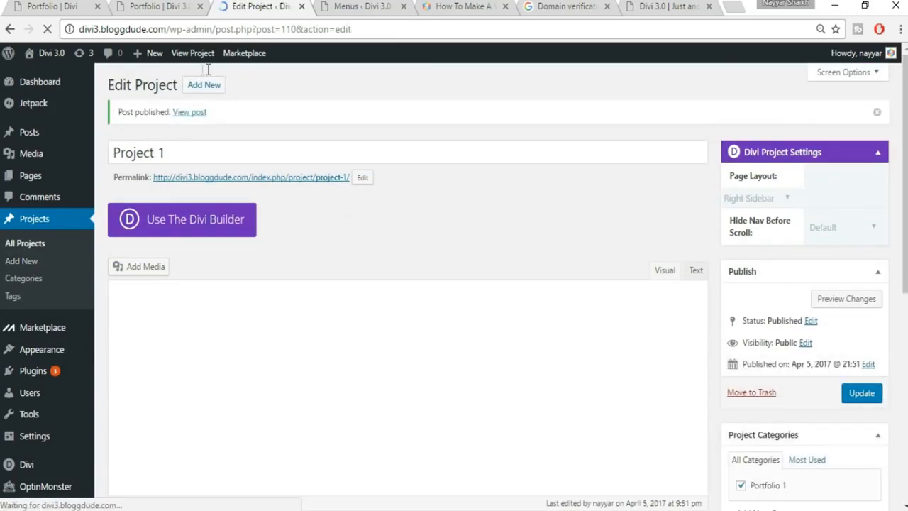
pyautogui.click(186, 87)
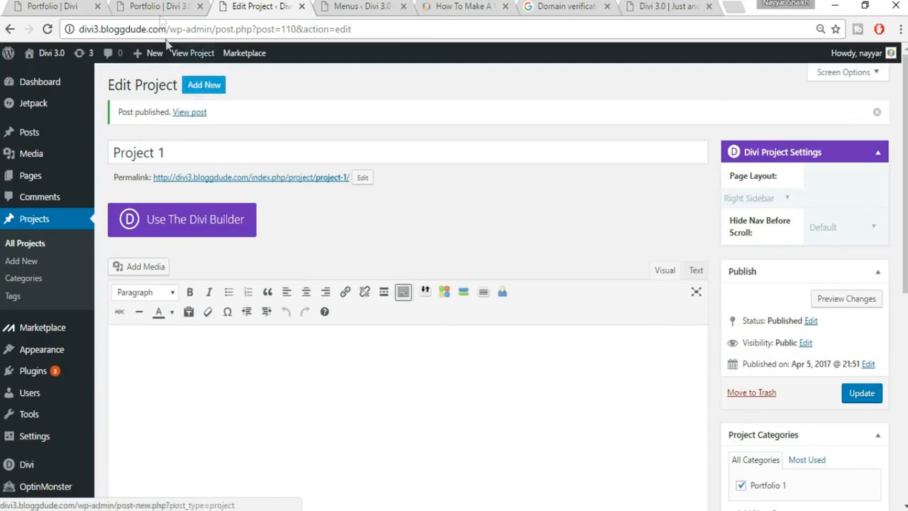
pyautogui.click(161, 8)
# Step: Reload the site's Portfolio page to show Project 1 under Portfolio 1, comparing it with the demo
pyautogui.click(49, 29)
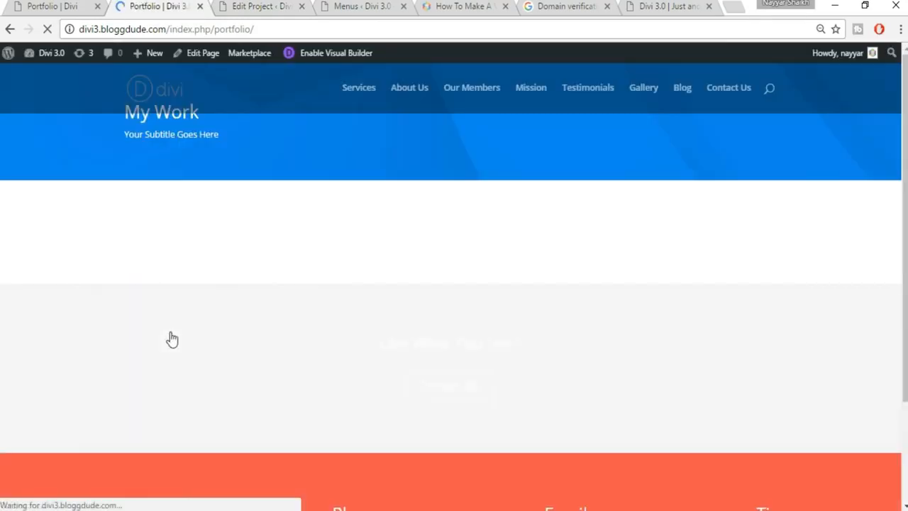
pyautogui.scroll(-1, 579, 380)
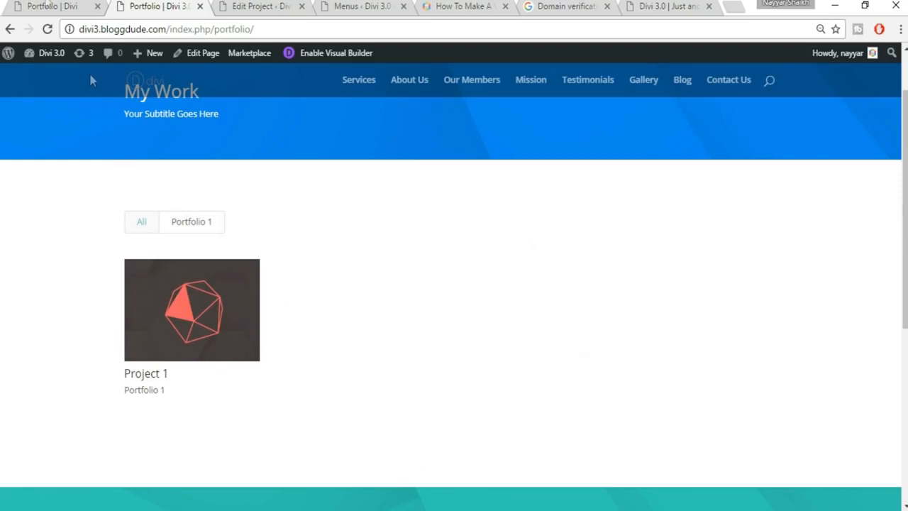
pyautogui.click(50, 6)
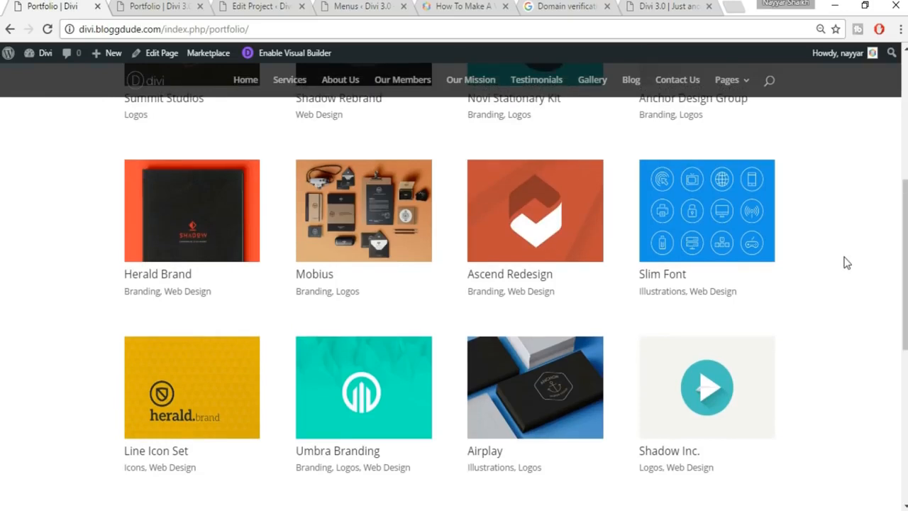
pyautogui.scroll(6, 844, 261)
pyautogui.click(160, 5)
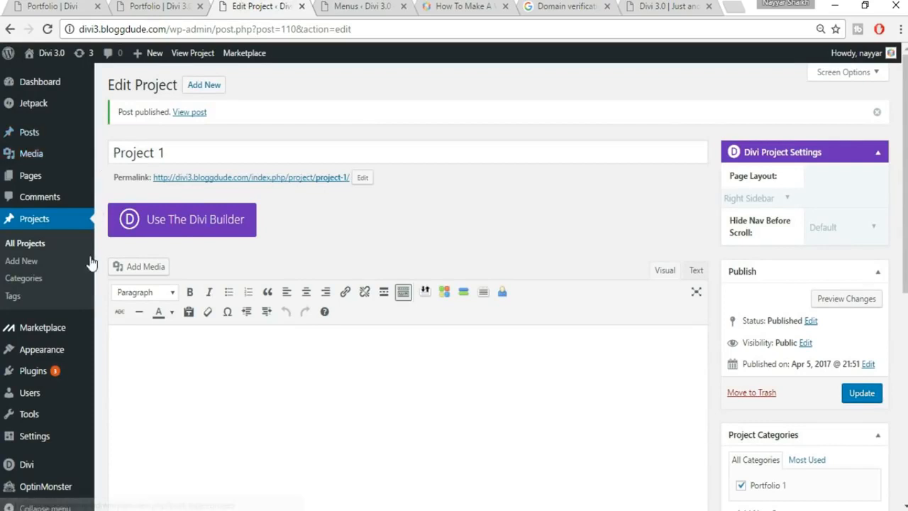
# Step: Add the Portfolio, Contact Us and About Us pages to menu1, save it, and view Portfolio
pyautogui.moveTo(88, 351)
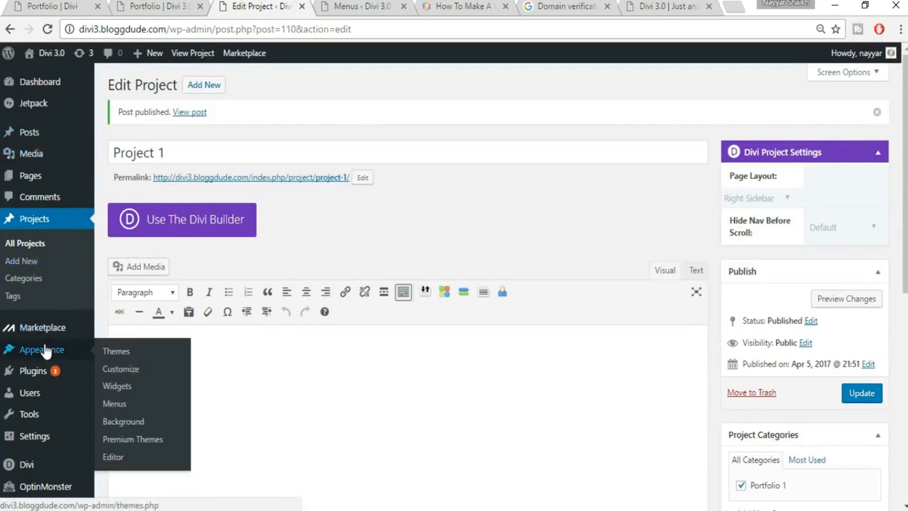
pyautogui.click(125, 406)
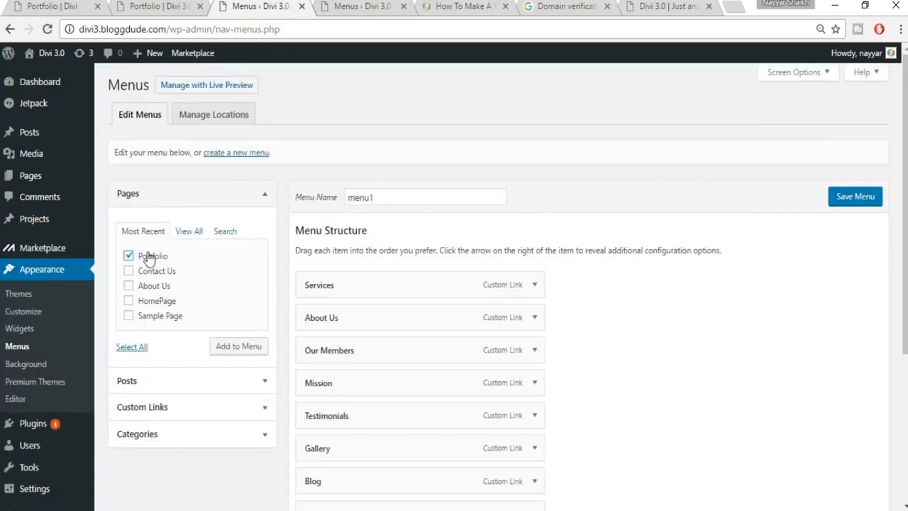
pyautogui.click(154, 286)
pyautogui.scroll(-2, 229, 293)
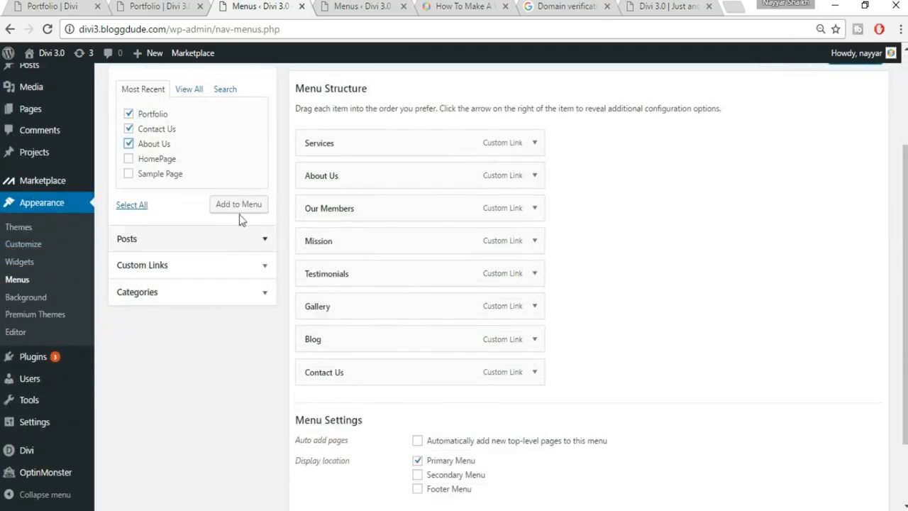
pyautogui.click(240, 206)
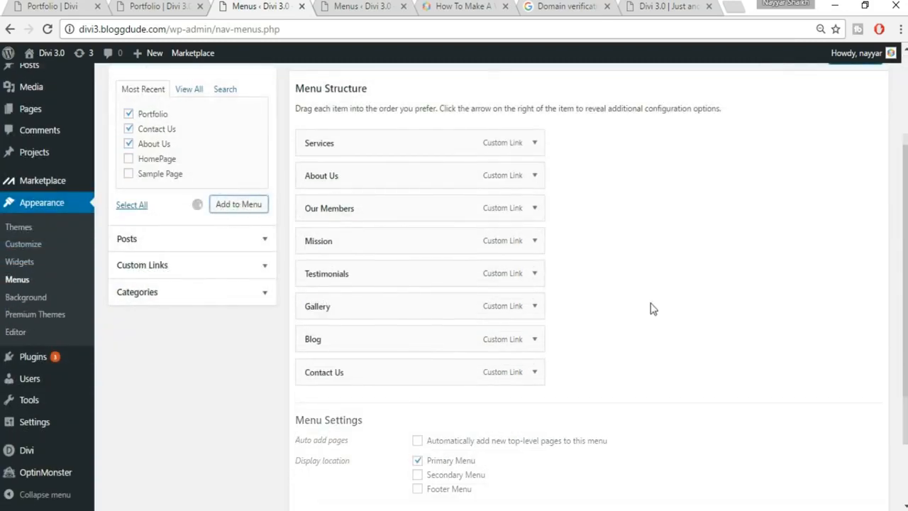
pyautogui.scroll(-1, 400, 360)
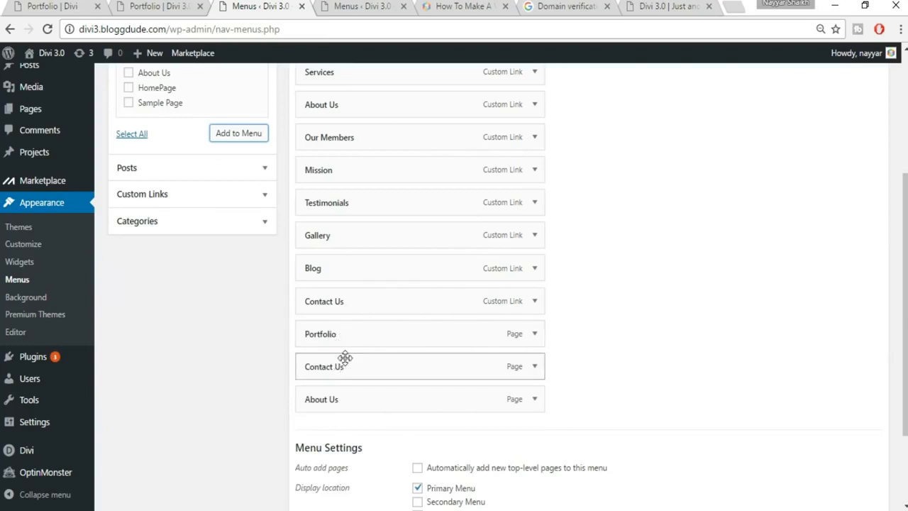
pyautogui.scroll(-2, 686, 462)
pyautogui.click(856, 442)
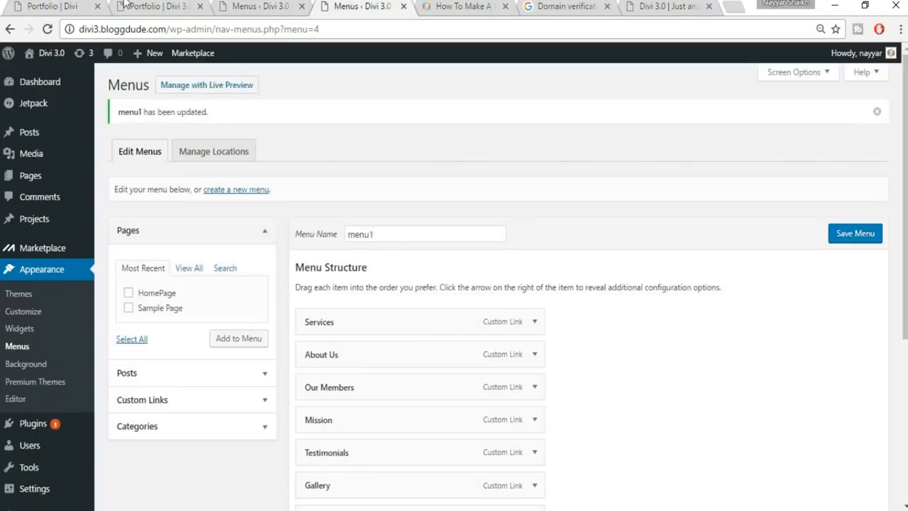
pyautogui.click(151, 5)
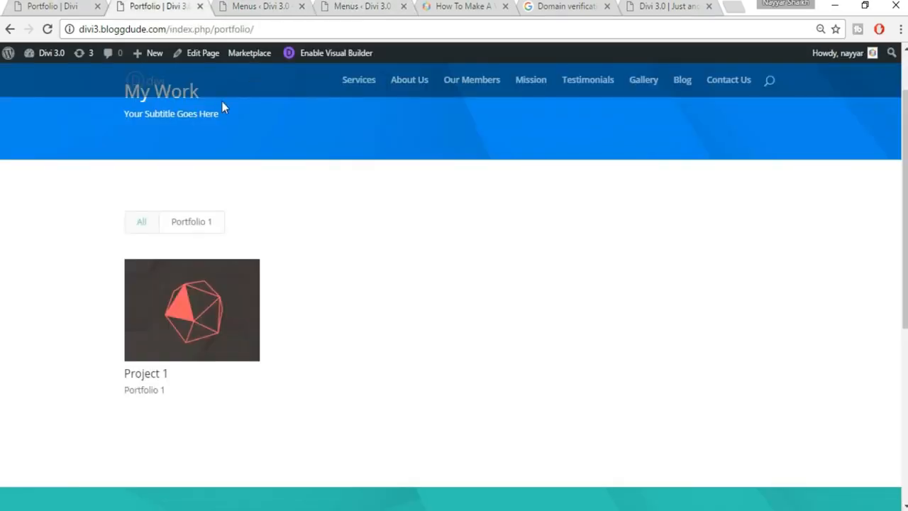
# Step: From the homepage, open the new Contact Us menu item and scroll its map and contact form
pyautogui.click(162, 91)
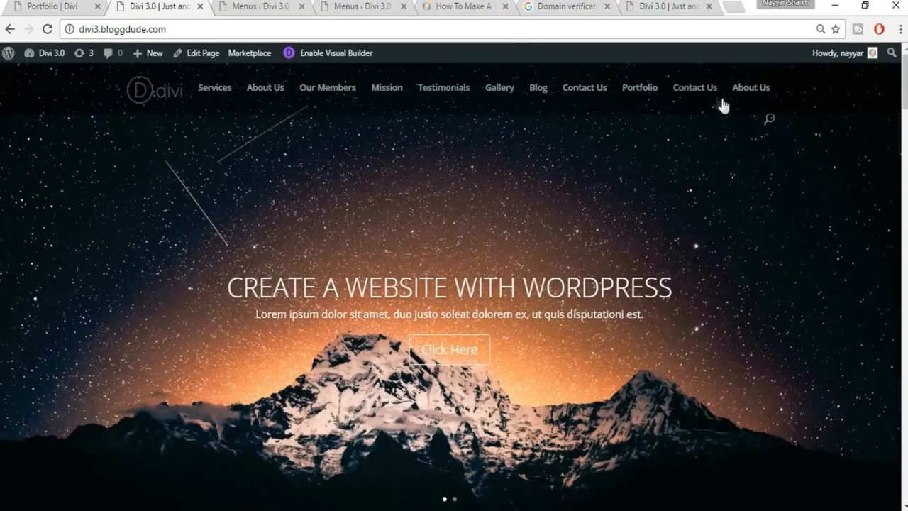
pyautogui.click(707, 96)
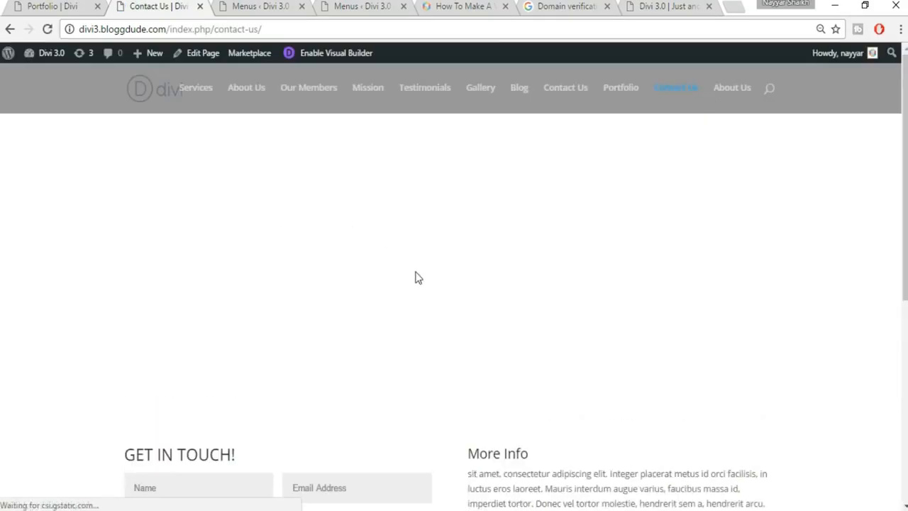
pyautogui.scroll(-3, 455, 302)
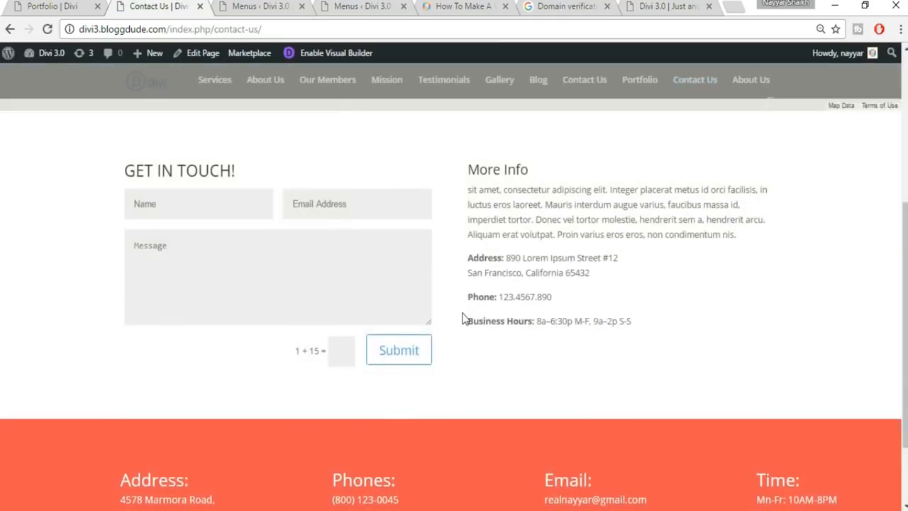
pyautogui.scroll(4, 462, 316)
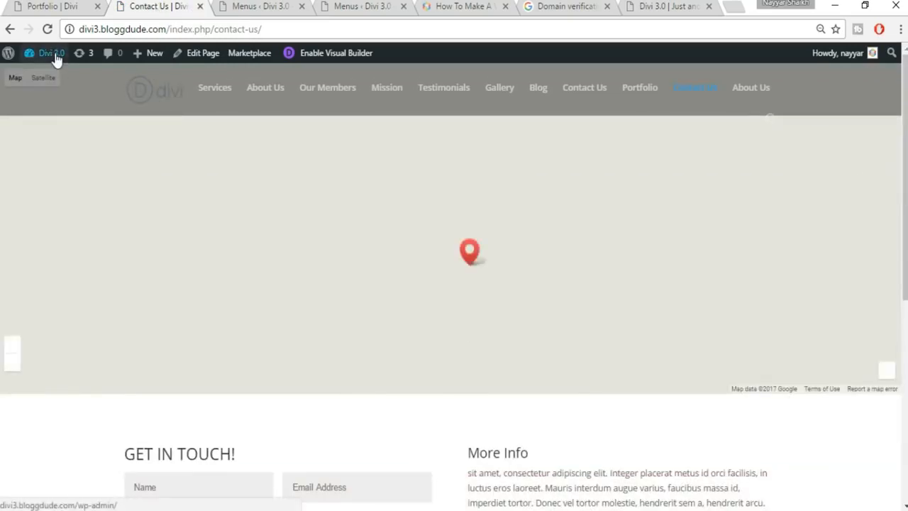
pyautogui.moveTo(55, 57)
# Step: Open Site Identity in the Theme Customizer and select the site title 'Divi 3.0' and tagline
pyautogui.click(49, 143)
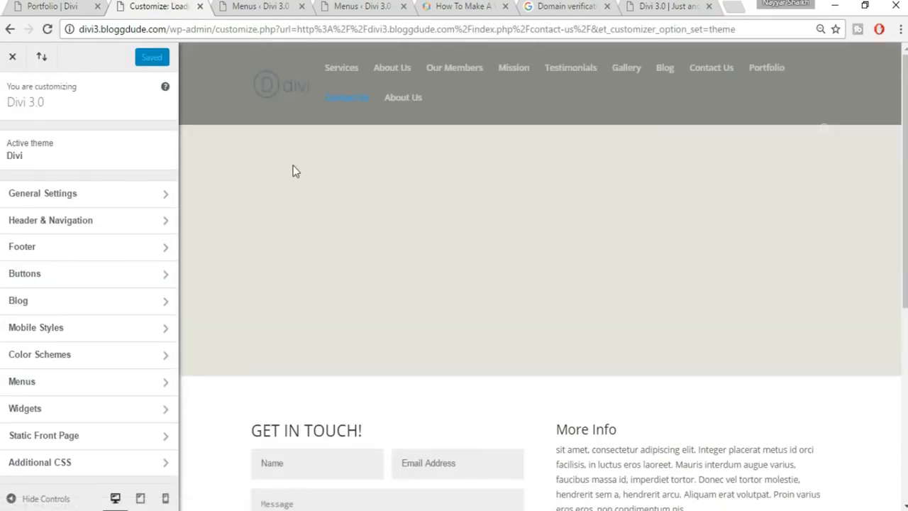
pyautogui.click(99, 197)
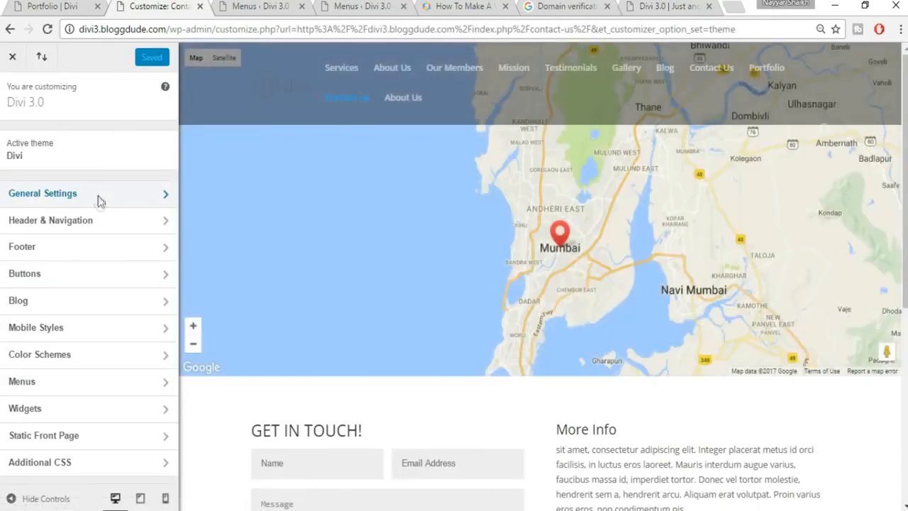
pyautogui.click(98, 140)
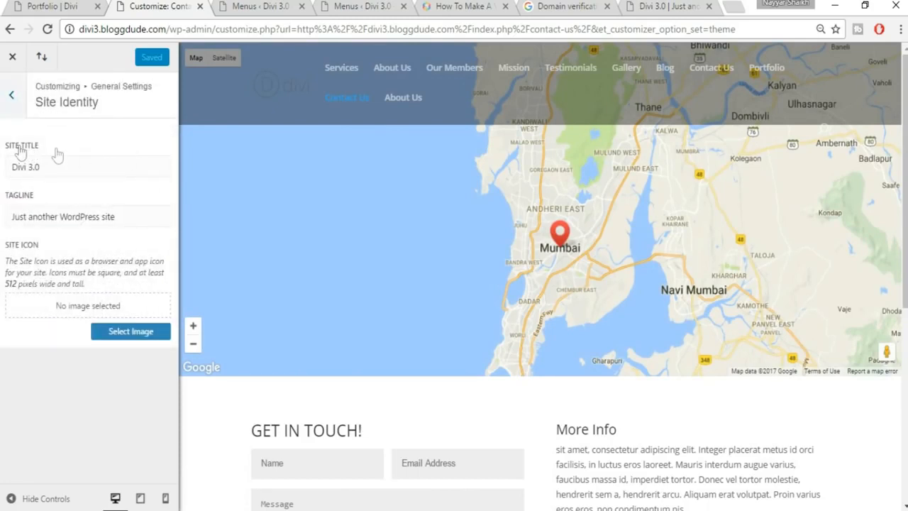
pyautogui.moveTo(63, 165); pyautogui.dragTo(1, 168)
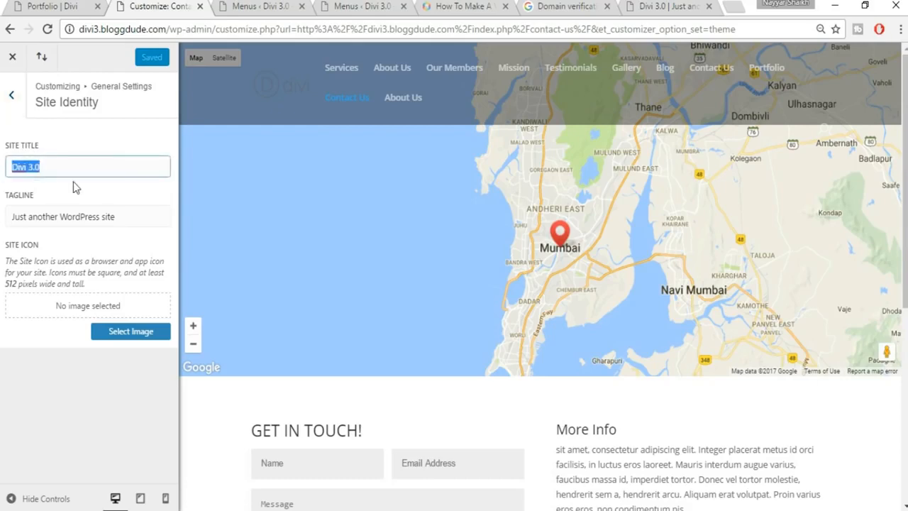
pyautogui.moveTo(114, 216); pyautogui.dragTo(12, 217)
# Step: Open the site icon image picker, close it unchanged, and switch to the tutorial article
pyautogui.press('Tab')
pyautogui.press('Return')
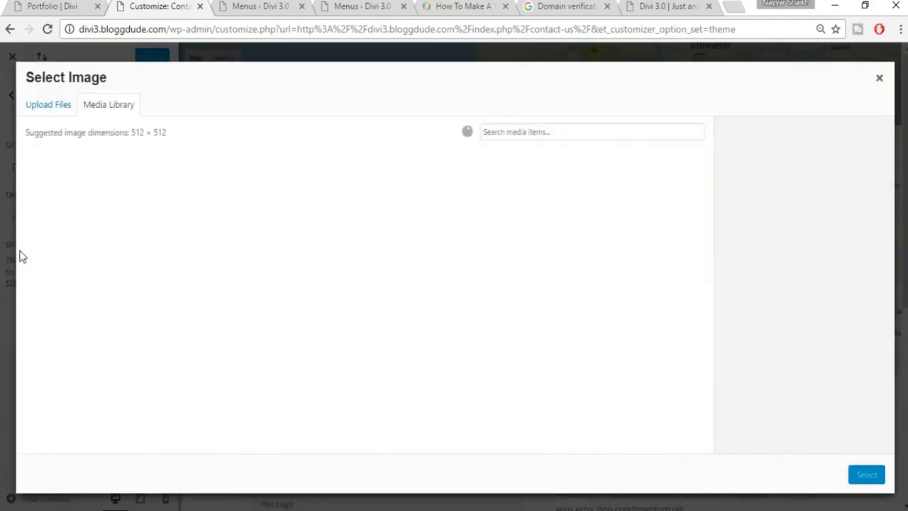
pyautogui.click(879, 77)
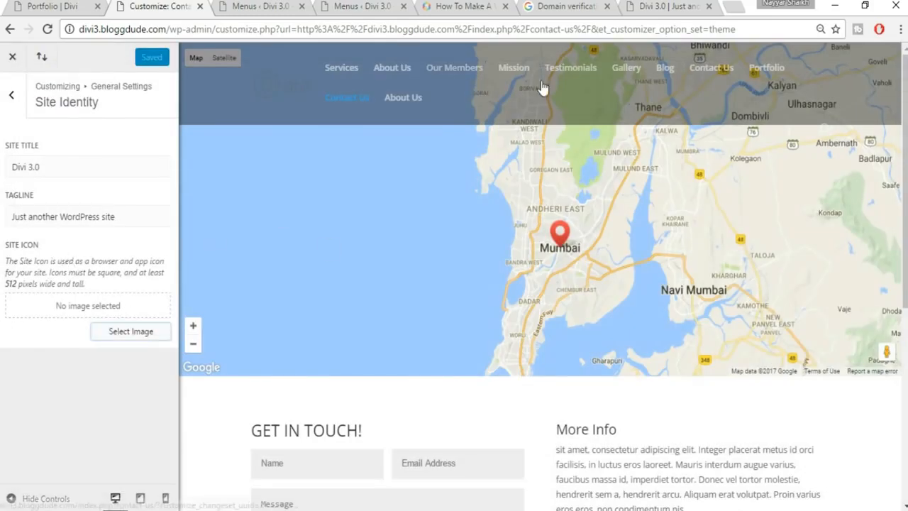
pyautogui.click(500, 5)
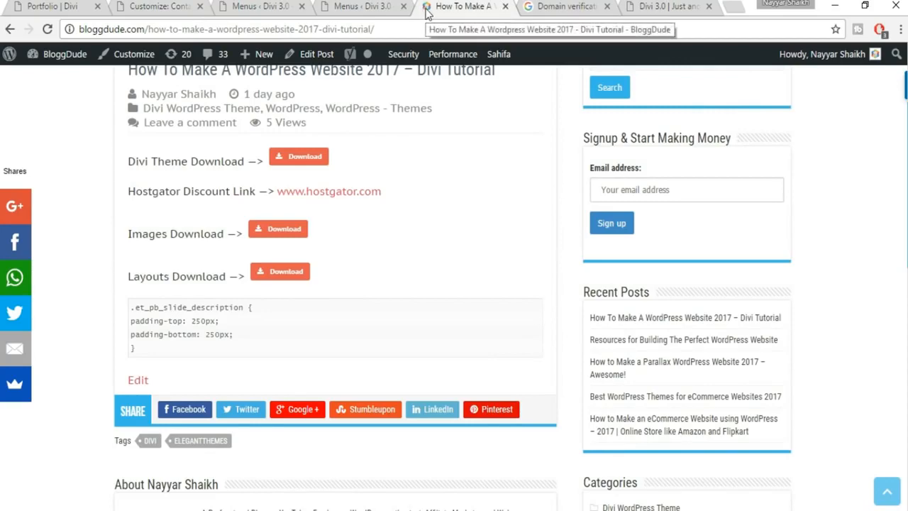
# Step: Glance at the Google domain verification page, then return to Site Identity in the Customizer
pyautogui.click(557, 7)
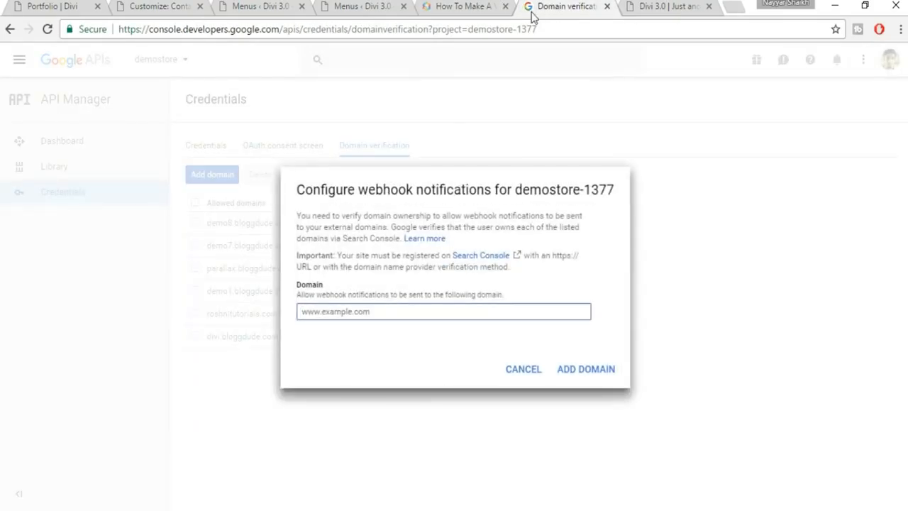
pyautogui.click(446, 10)
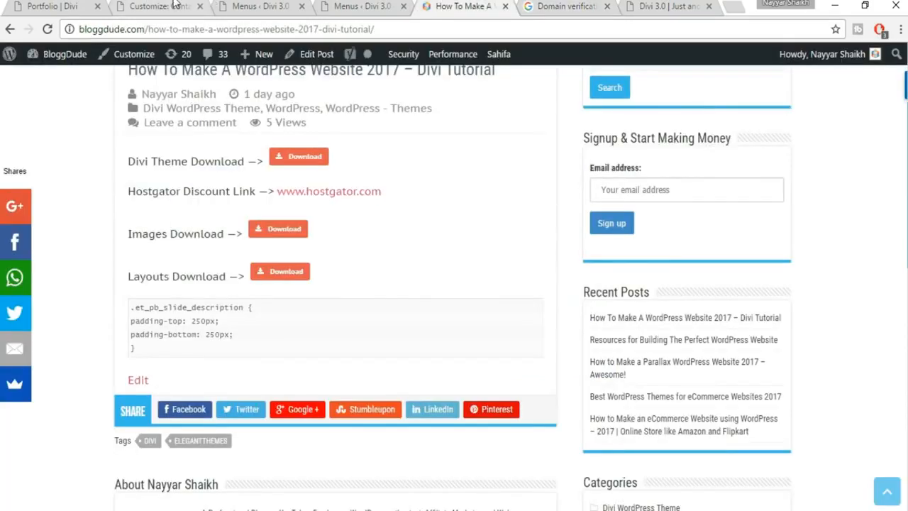
pyautogui.click(153, 7)
pyautogui.click(138, 339)
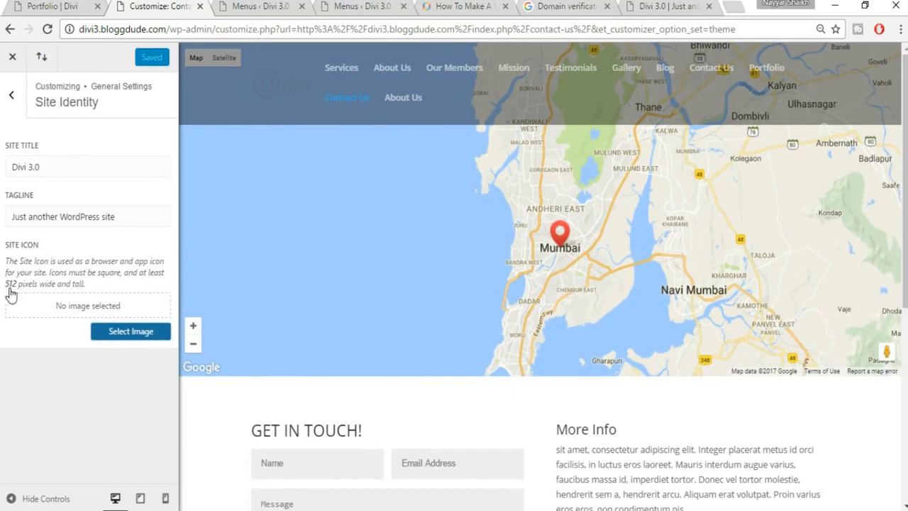
# Step: Leave the Customizer and open Divi Theme Options from the Menus admin page
pyautogui.click(11, 94)
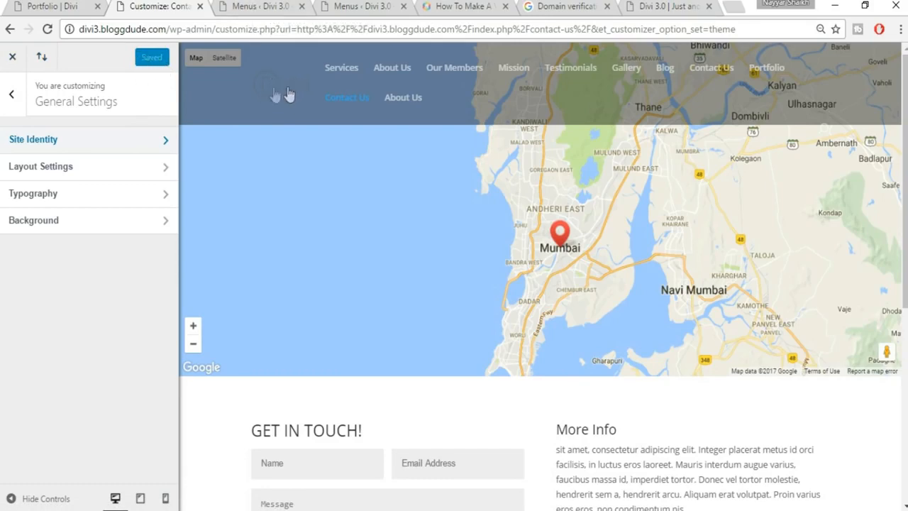
pyautogui.click(260, 6)
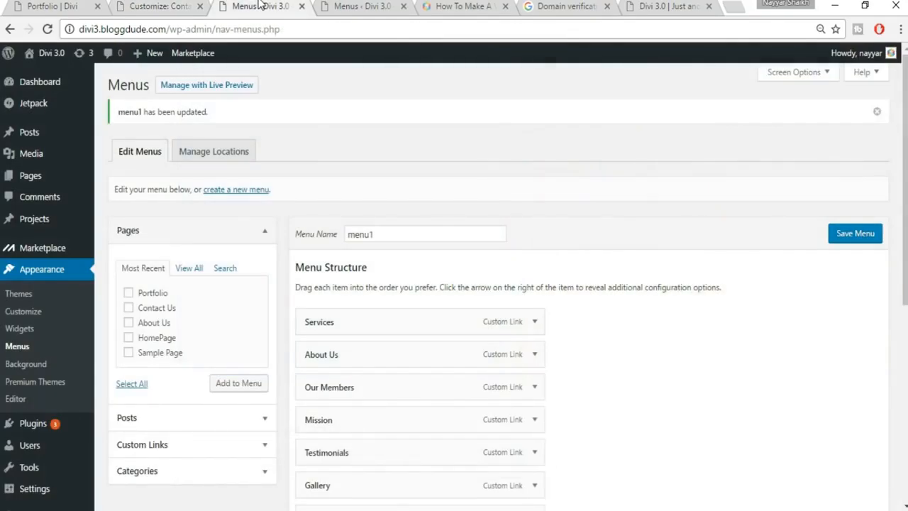
pyautogui.scroll(-3, 122, 250)
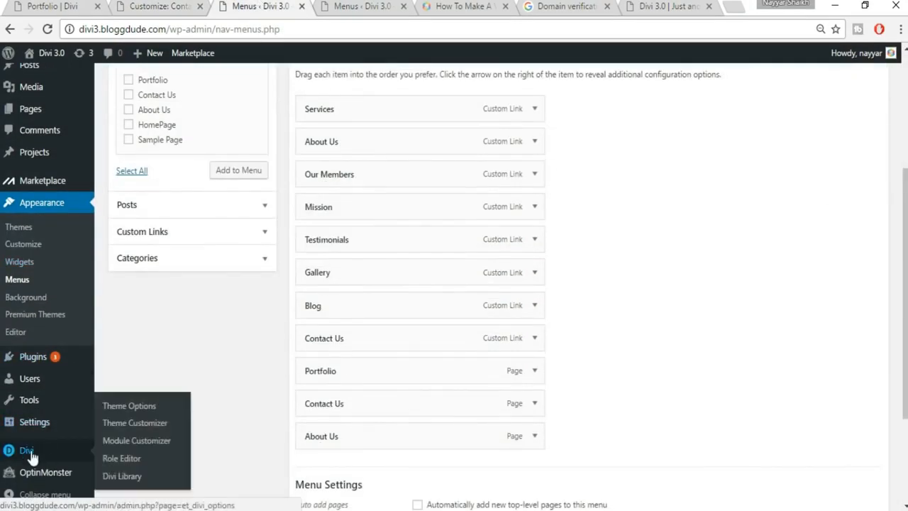
pyautogui.click(41, 454)
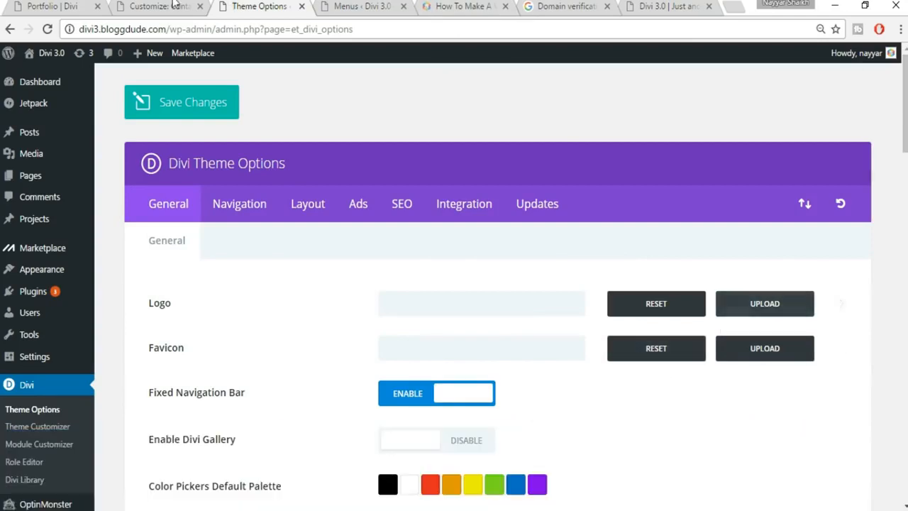
# Step: Flip through the Menus, Customizer and Divi Theme Options tabs
pyautogui.click(383, 6)
pyautogui.click(186, 5)
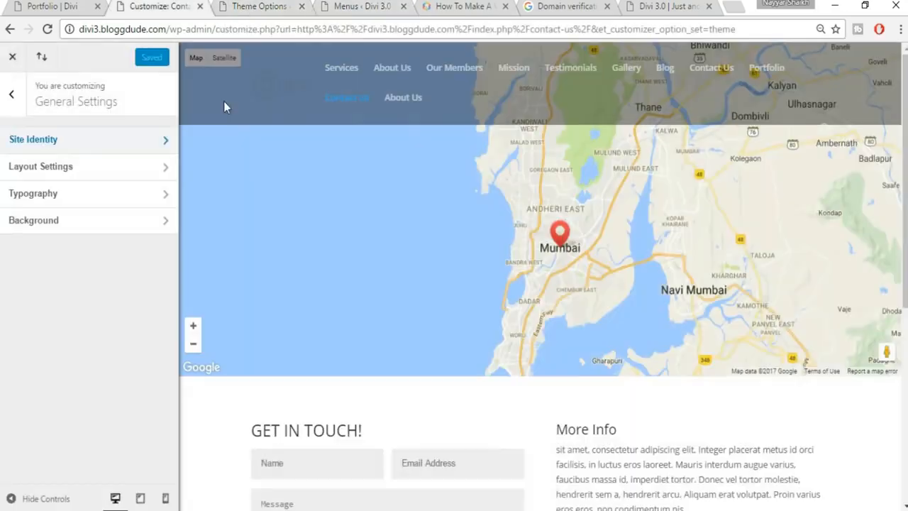
pyautogui.click(284, 5)
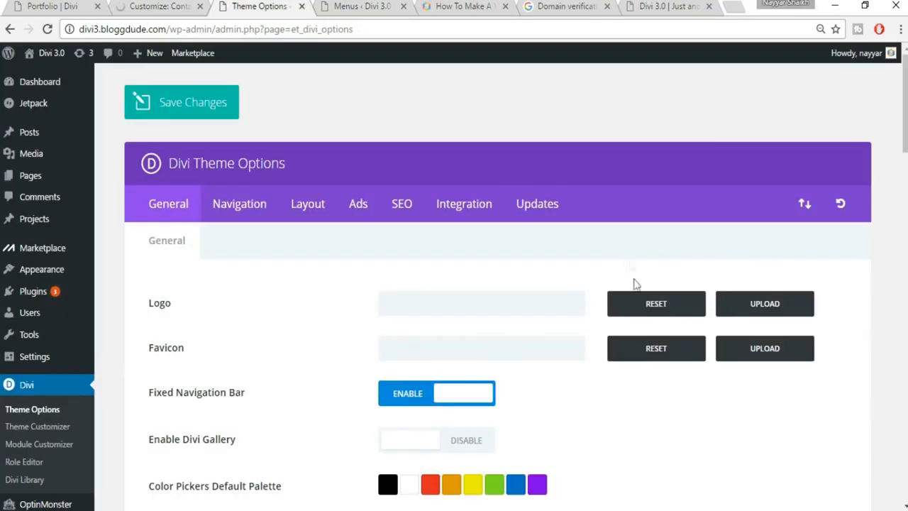
pyautogui.scroll(-3, 802, 368)
pyautogui.scroll(3, 787, 385)
# Step: Scroll the live Contact Us page's Mumbai map, GET IN TOUCH! form and footer
pyautogui.click(177, 7)
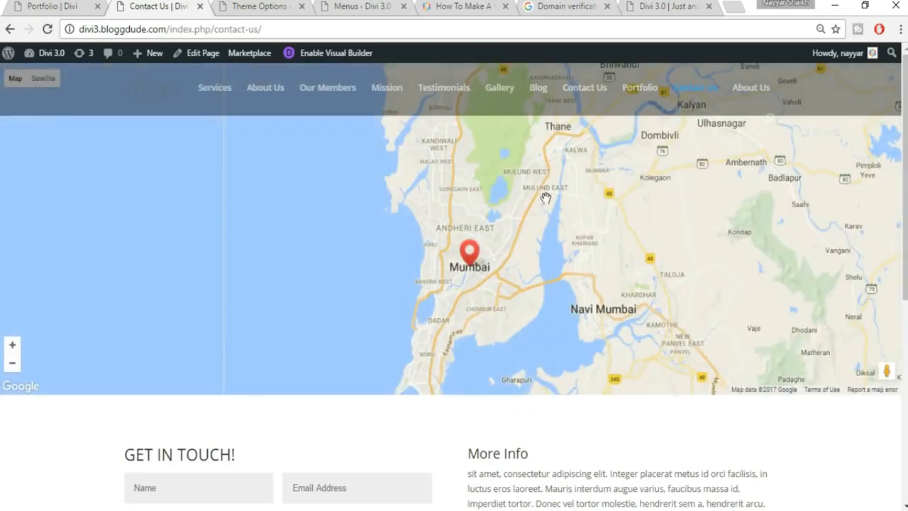
pyautogui.scroll(-3, 890, 244)
pyautogui.scroll(-3, 454, 284)
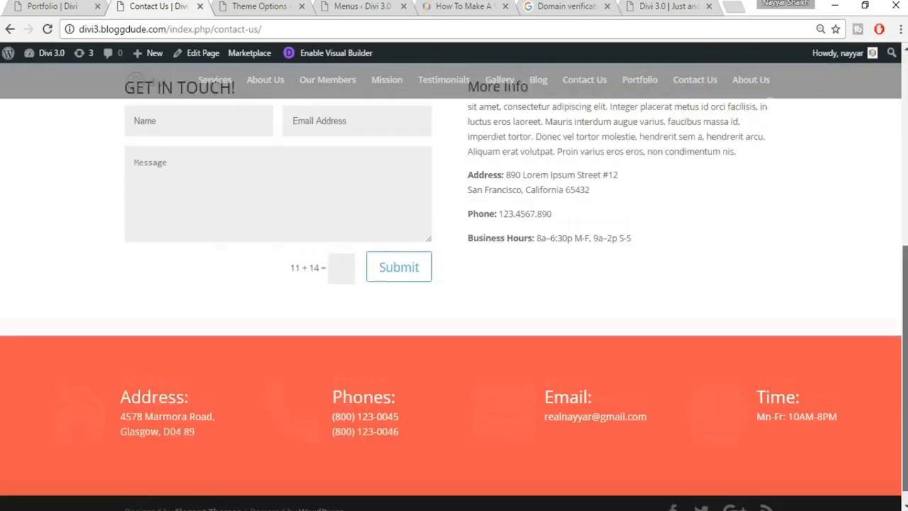
pyautogui.scroll(5, 453, 284)
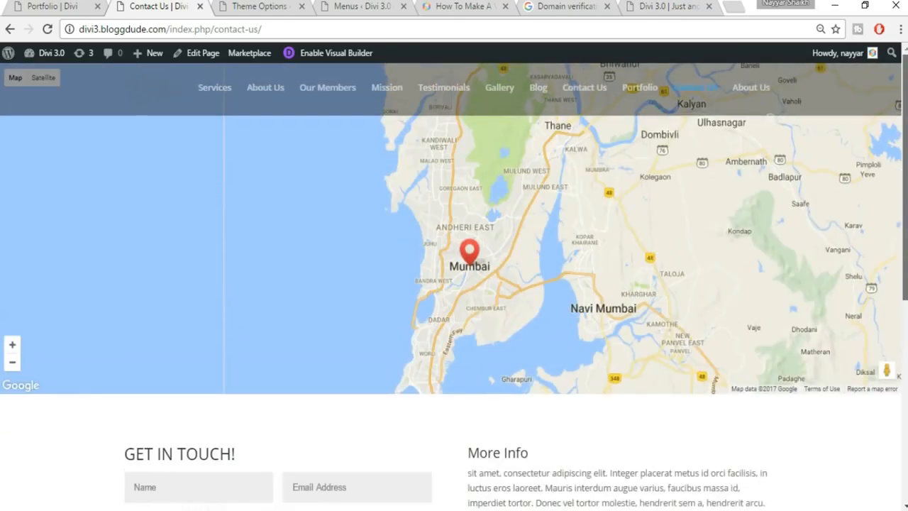